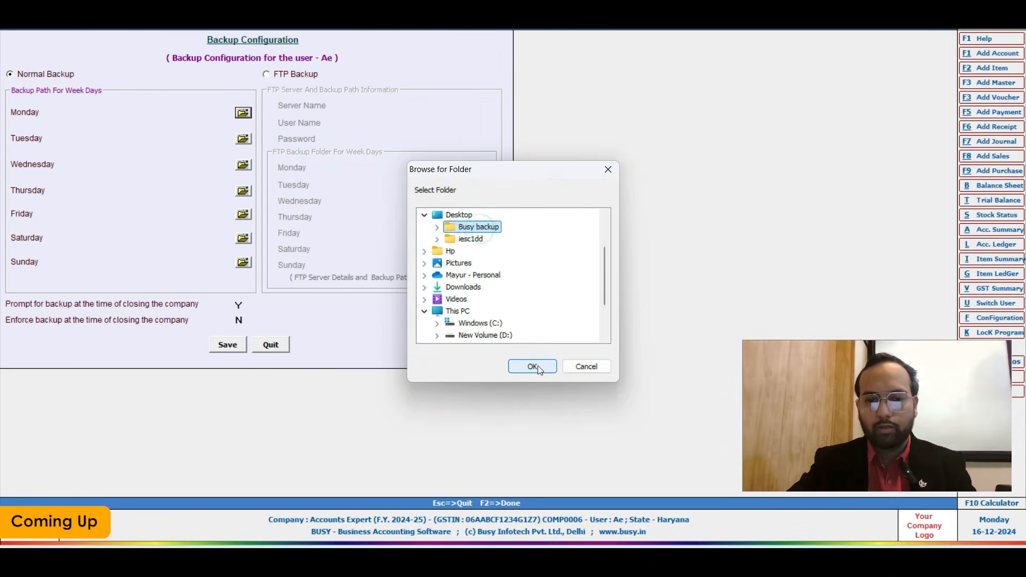
Confirm Desktop > Busy backup as Monday's backup path and return to the main screen.
{"action": "left_click", "coordinate": [531, 364]}
{"action": "key", "text": "Up"}
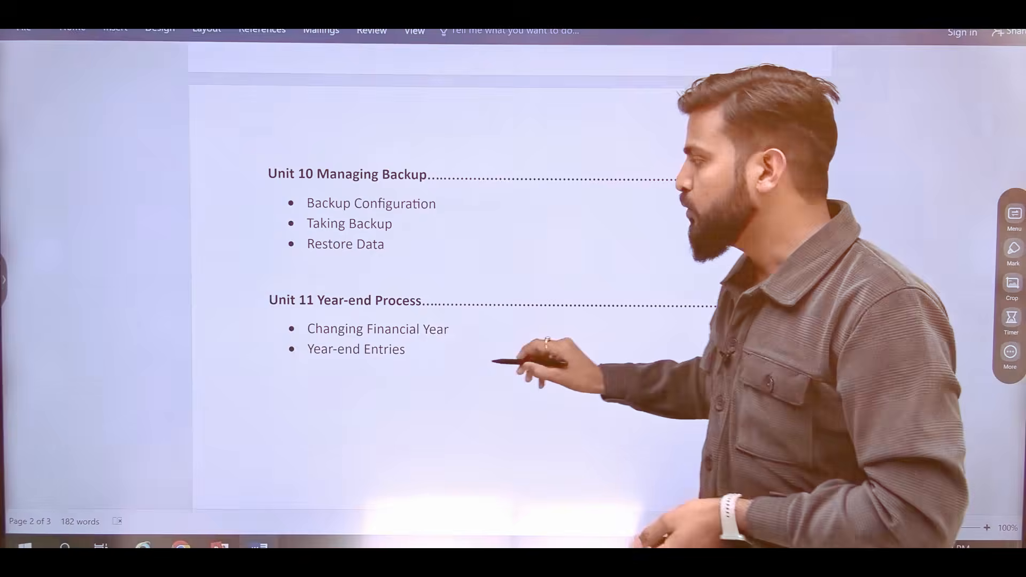
{"action": "scroll", "coordinate": [459, 267], "scroll_direction": "down", "scroll_amount": 3}
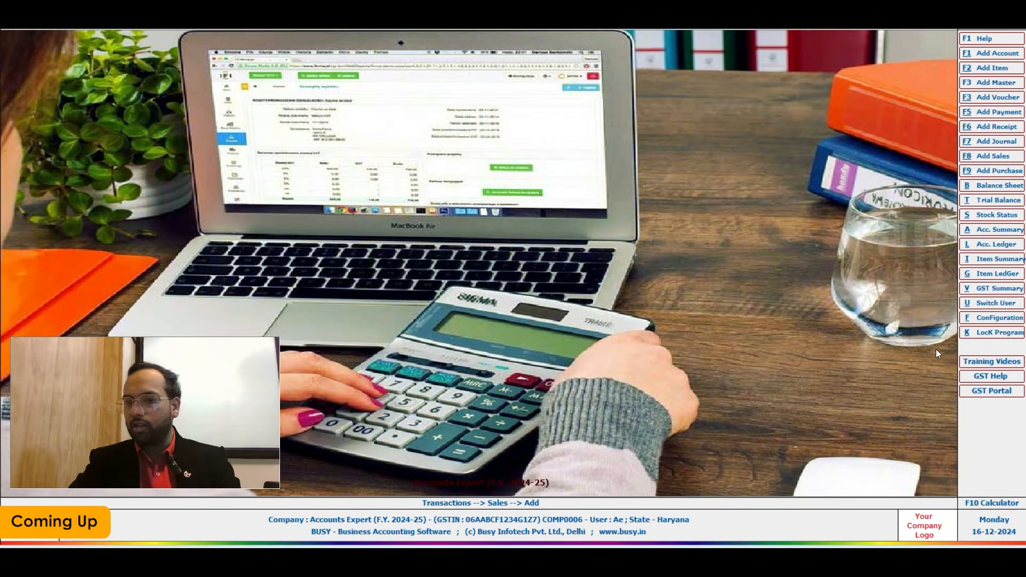
{"action": "left_click", "coordinate": [987, 303]}
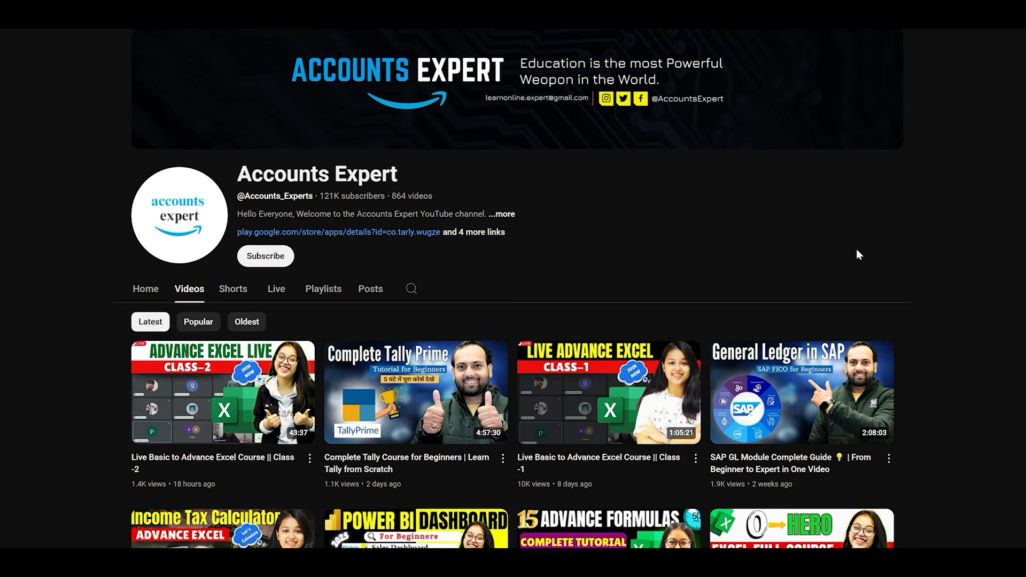
Scroll down through the Accounts Expert channel's uploaded videos on YouTube.
{"action": "scroll", "coordinate": [856, 248], "scroll_direction": "down", "scroll_amount": 8}
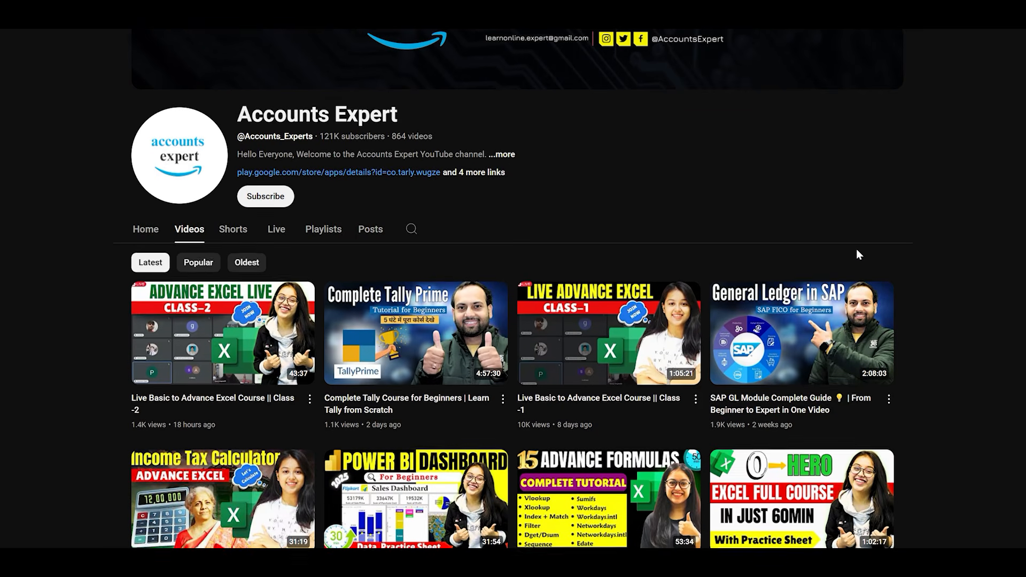
{"action": "scroll", "coordinate": [858, 255], "scroll_direction": "down", "scroll_amount": 10}
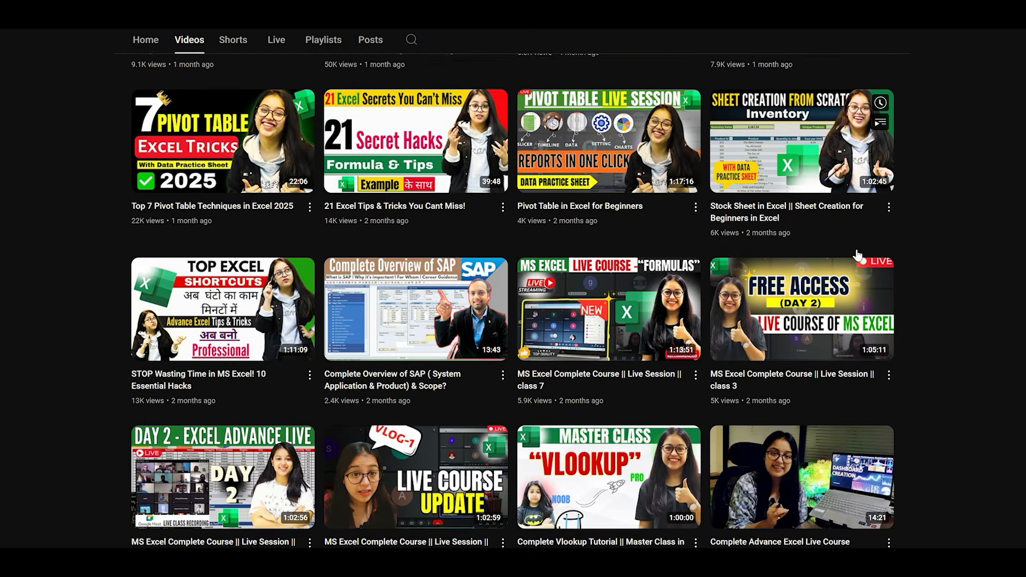
{"action": "scroll", "coordinate": [879, 263], "scroll_direction": "down", "scroll_amount": 16}
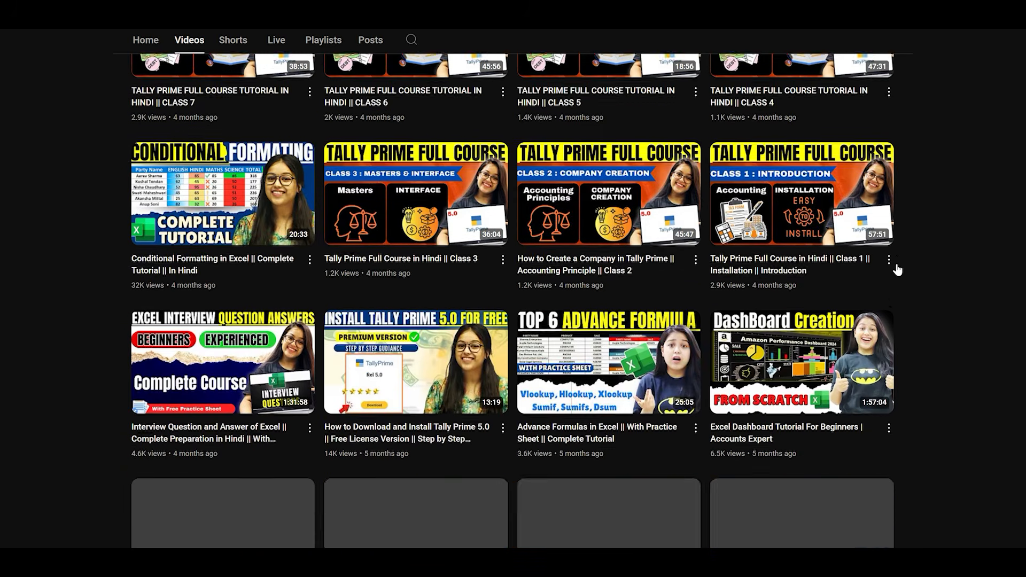
{"action": "scroll", "coordinate": [903, 271], "scroll_direction": "down", "scroll_amount": 16}
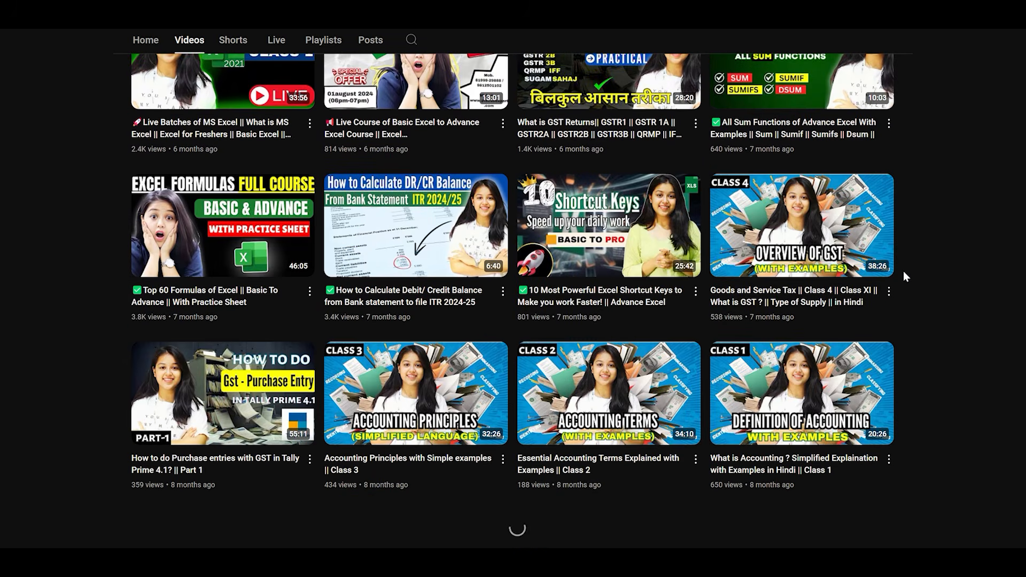
{"action": "scroll", "coordinate": [905, 287], "scroll_direction": "down", "scroll_amount": 15}
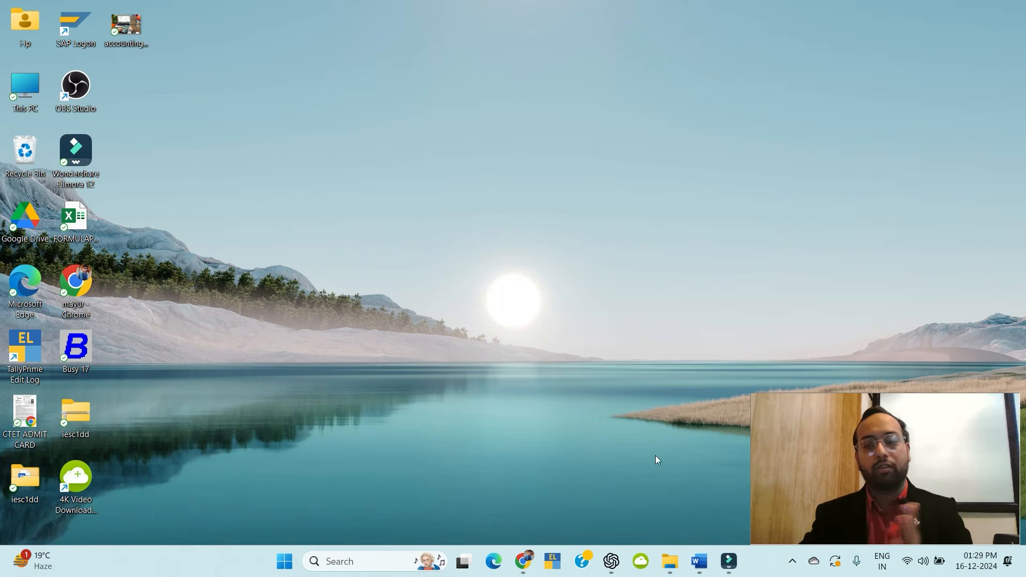
Bring up the Busy Accounting Software Content document and read down to Unit 3 Setting up a Company.
{"action": "left_click", "coordinate": [698, 561]}
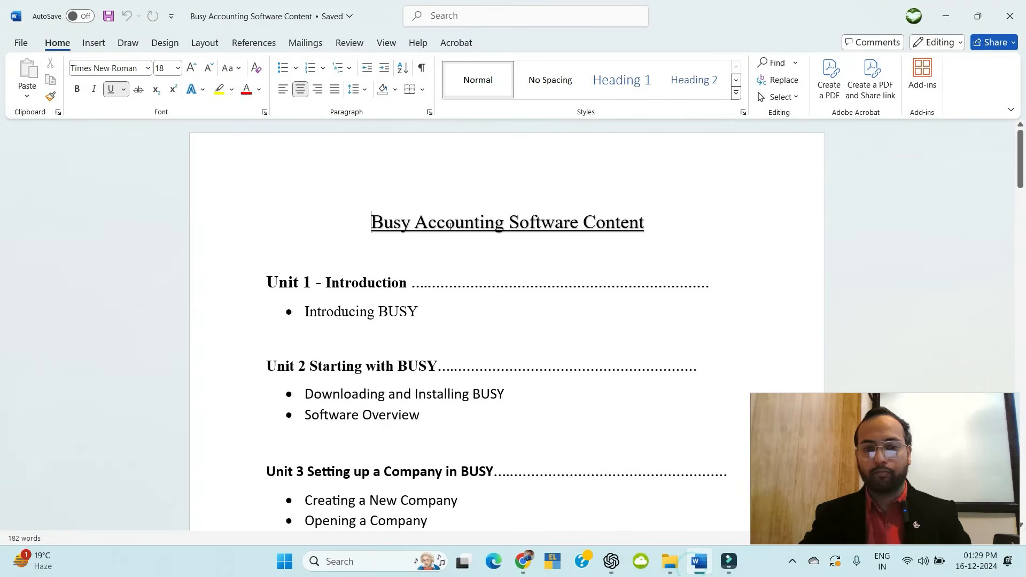
{"action": "scroll", "coordinate": [449, 225], "scroll_direction": "down", "scroll_amount": 1}
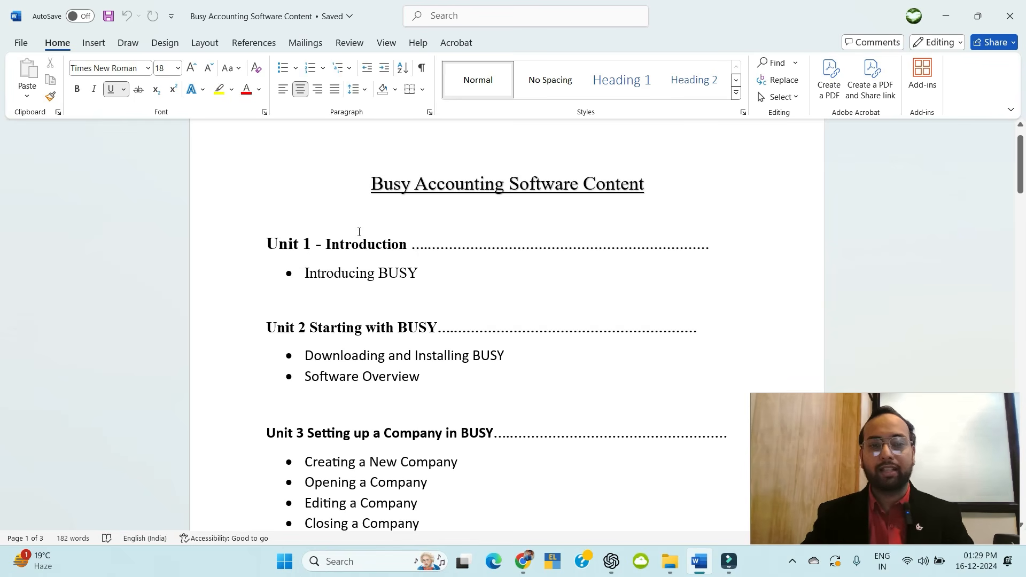
{"action": "scroll", "coordinate": [358, 235], "scroll_direction": "down", "scroll_amount": 1}
{"action": "scroll", "coordinate": [368, 256], "scroll_direction": "down", "scroll_amount": 1}
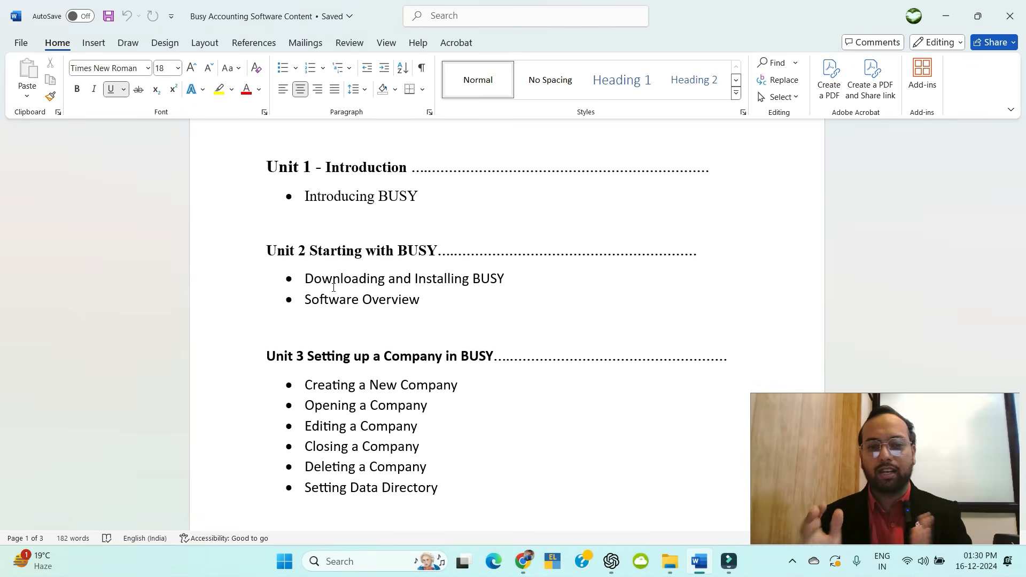
{"action": "scroll", "coordinate": [289, 289], "scroll_direction": "down", "scroll_amount": 2}
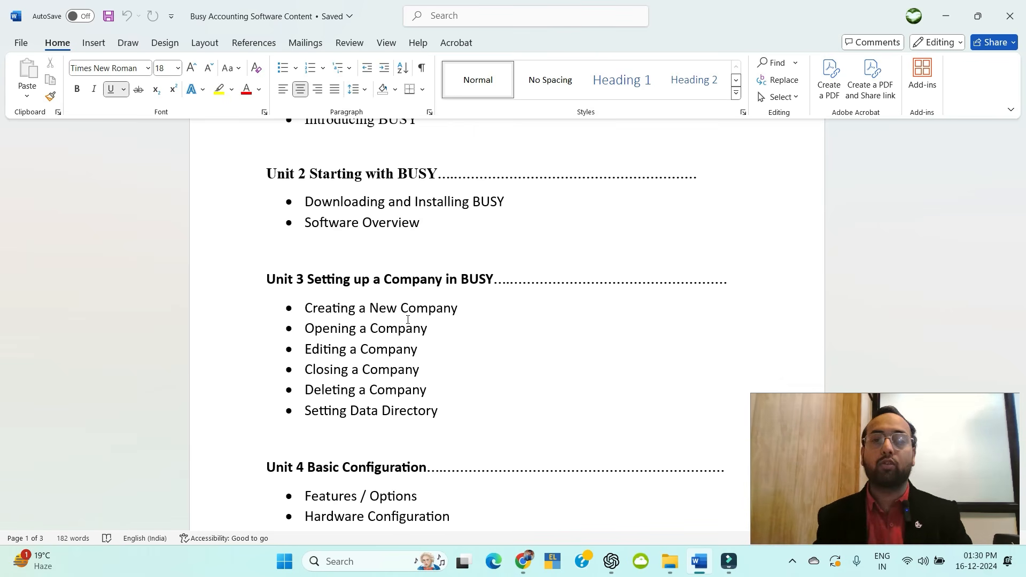
{"action": "scroll", "coordinate": [451, 323], "scroll_direction": "down", "scroll_amount": 3}
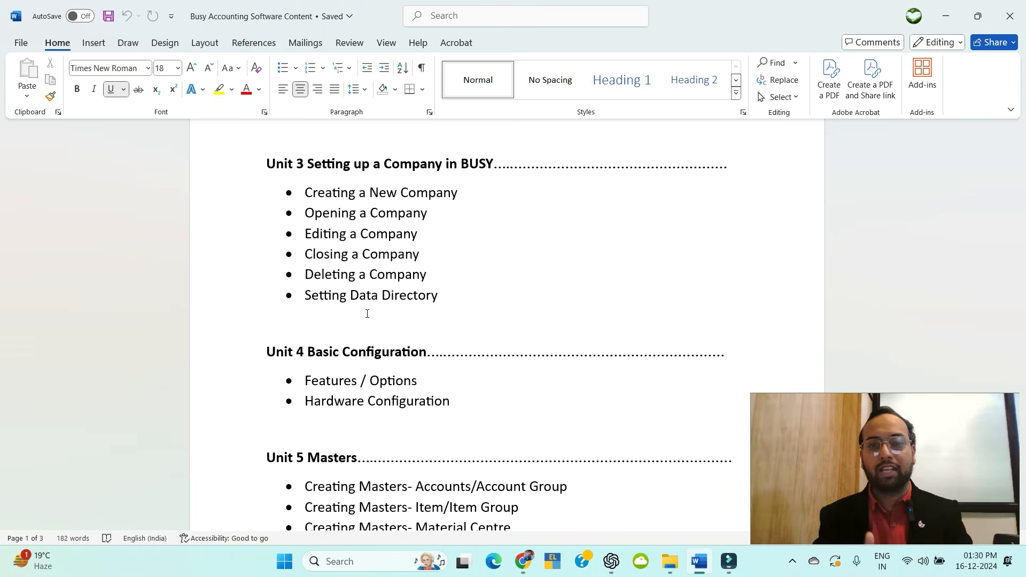
Scroll past Units 4 and 5 to the Unit 6 Transactions heading on page 2.
{"action": "scroll", "coordinate": [368, 320], "scroll_direction": "down", "scroll_amount": 3}
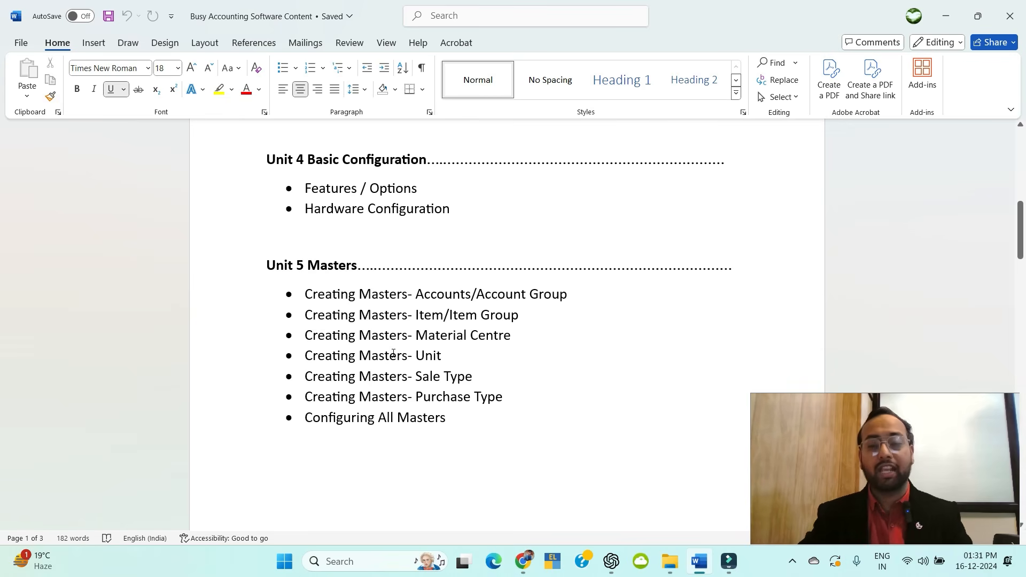
{"action": "scroll", "coordinate": [553, 374], "scroll_direction": "down", "scroll_amount": 2}
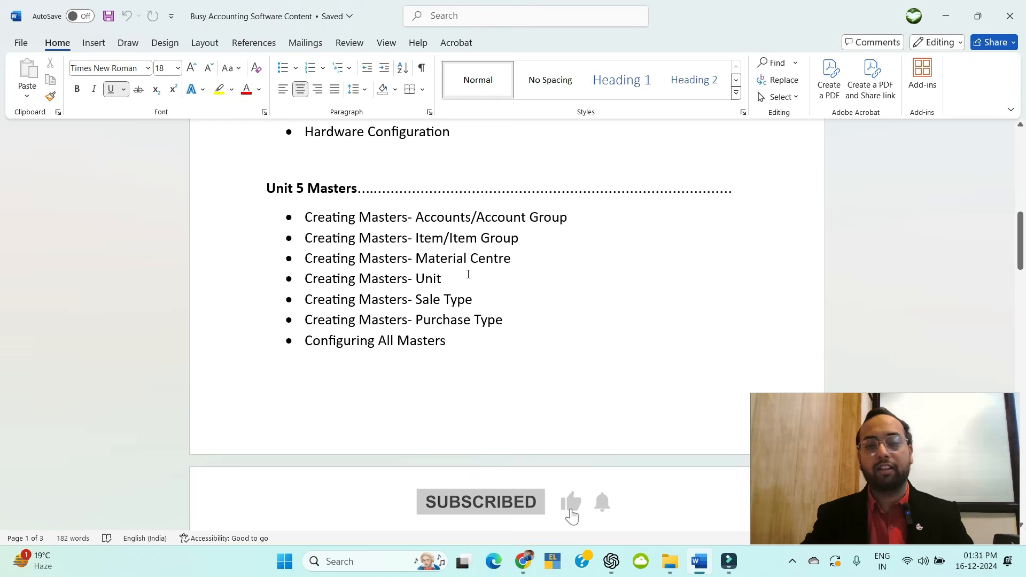
{"action": "scroll", "coordinate": [469, 269], "scroll_direction": "down", "scroll_amount": 7}
{"action": "scroll", "coordinate": [469, 269], "scroll_direction": "down", "scroll_amount": 2}
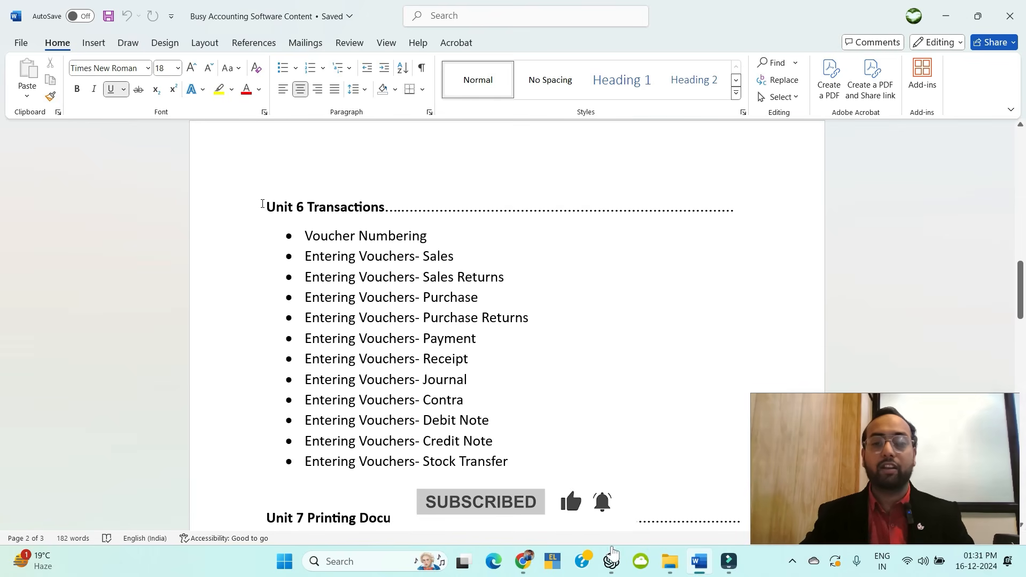
Clear the Unit 6 heading selection and scroll to Unit 7 Printing Documents and Unit 8 Accounting Reports.
{"action": "left_click_drag", "start_coordinate": [263, 206], "coordinate": [395, 207]}
{"action": "left_click", "coordinate": [395, 207]}
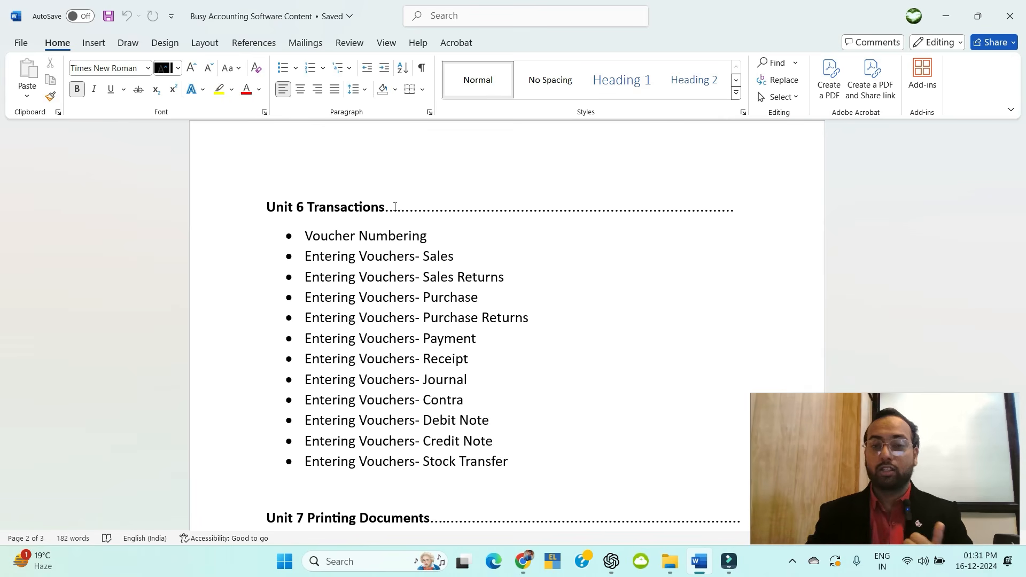
{"action": "scroll", "coordinate": [529, 267], "scroll_direction": "down", "scroll_amount": 5}
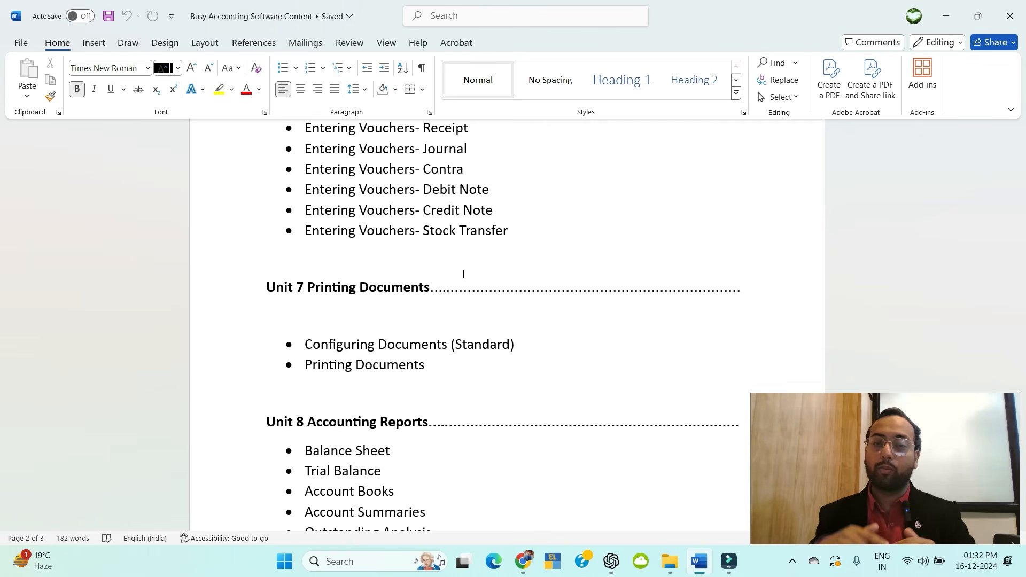
{"action": "scroll", "coordinate": [738, 174], "scroll_direction": "down", "scroll_amount": 3}
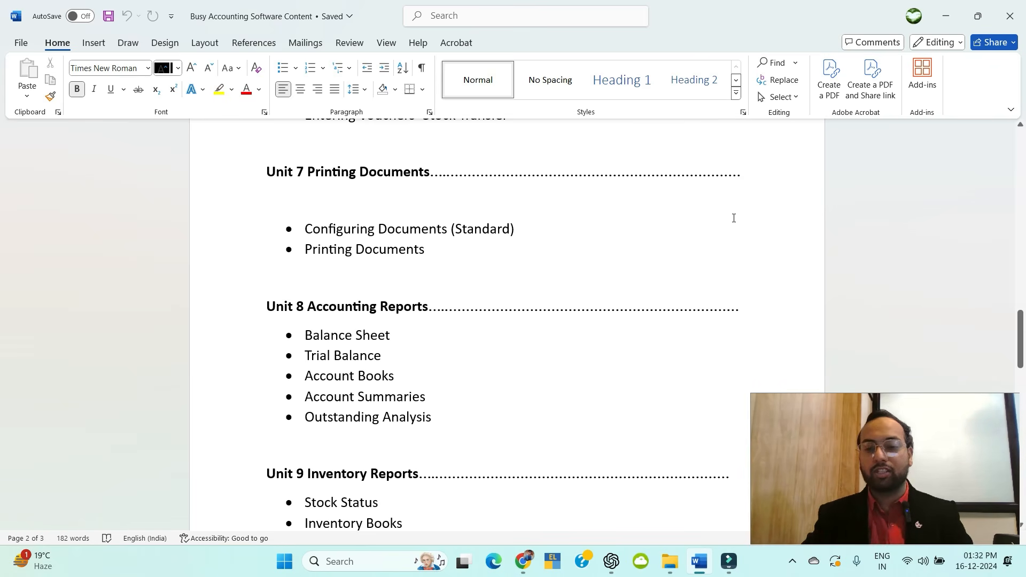
{"action": "scroll", "coordinate": [504, 336], "scroll_direction": "down", "scroll_amount": 3}
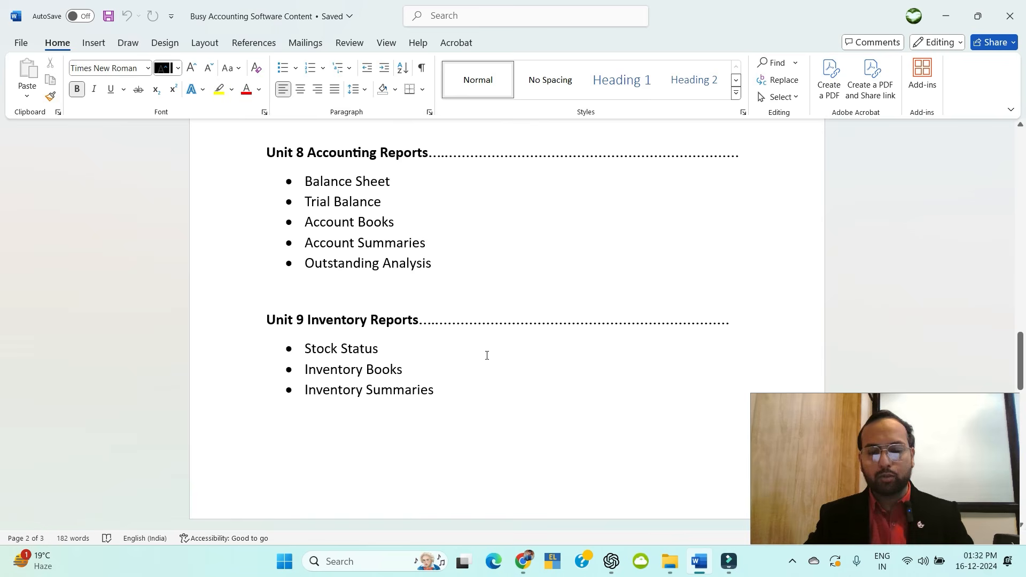
{"action": "scroll", "coordinate": [485, 355], "scroll_direction": "down", "scroll_amount": 1}
{"action": "scroll", "coordinate": [486, 357], "scroll_direction": "up", "scroll_amount": 1}
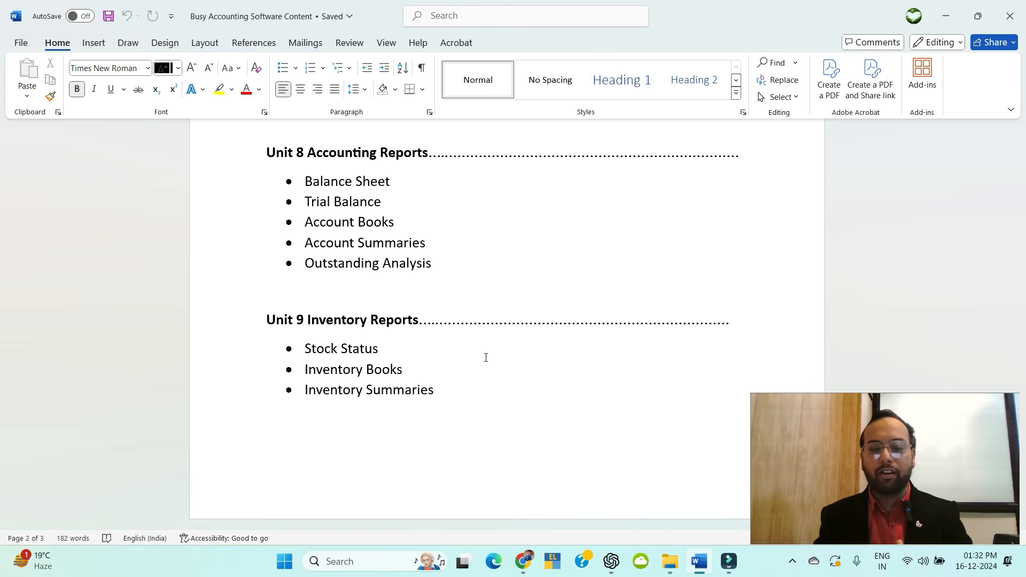
{"action": "scroll", "coordinate": [486, 358], "scroll_direction": "down", "scroll_amount": 5}
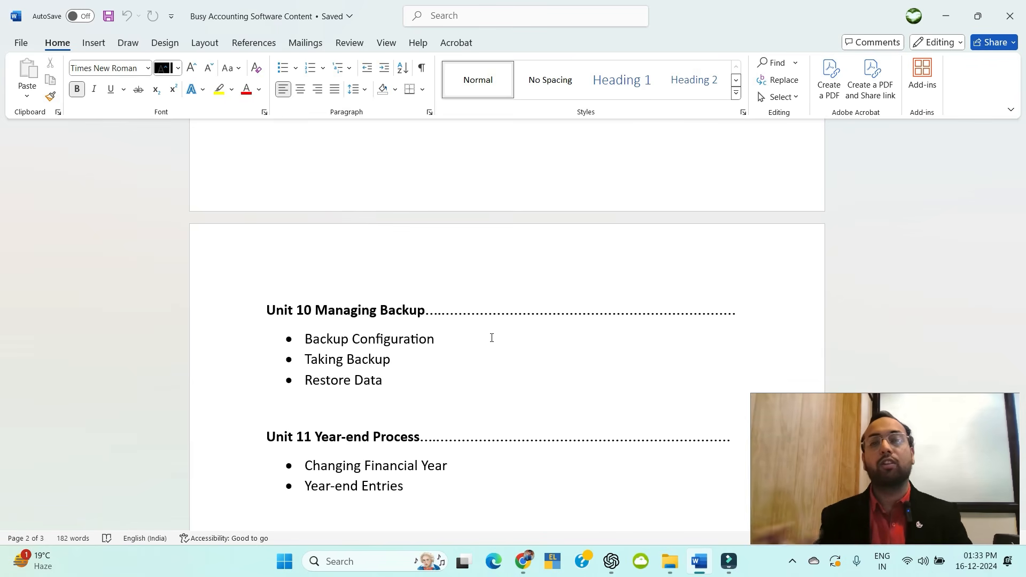
{"action": "scroll", "coordinate": [484, 349], "scroll_direction": "down", "scroll_amount": 3}
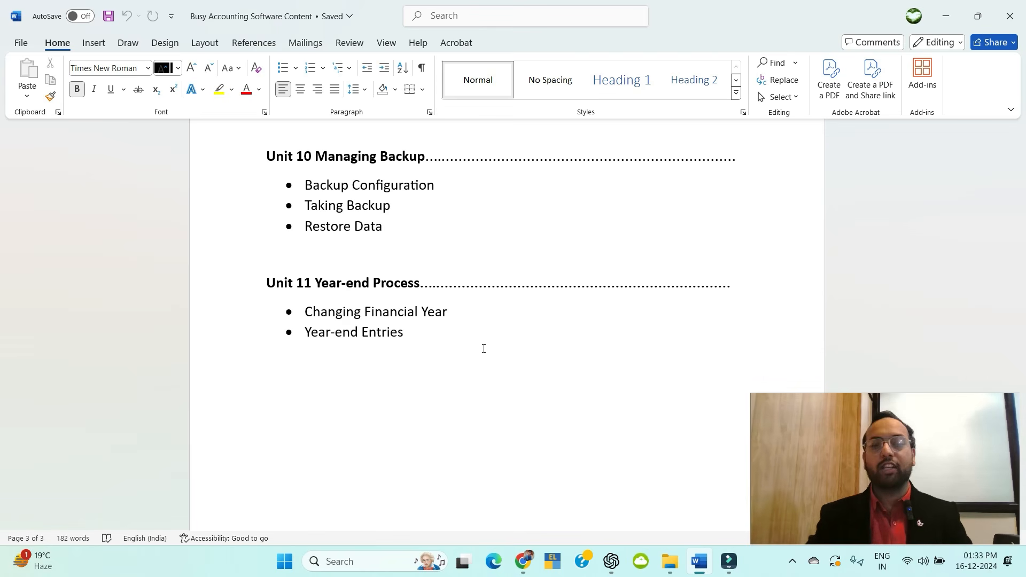
{"action": "scroll", "coordinate": [427, 272], "scroll_direction": "up", "scroll_amount": 20}
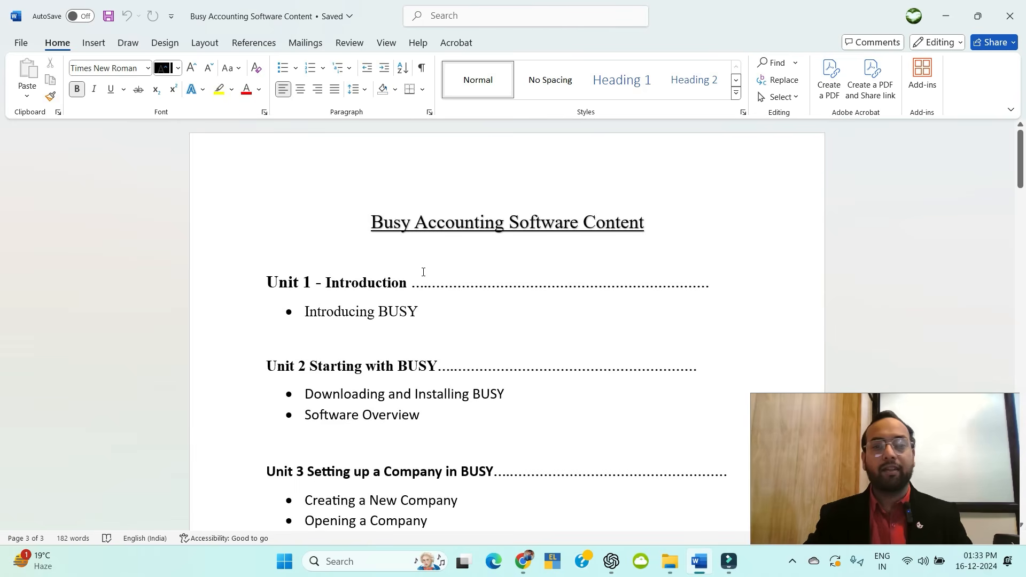
{"action": "left_click_drag", "start_coordinate": [264, 280], "coordinate": [412, 284]}
Switch to busy_courseware new.pdf in Chrome and read to section 1.3 Introducing BUSY on page 5.
{"action": "left_click", "coordinate": [411, 285]}
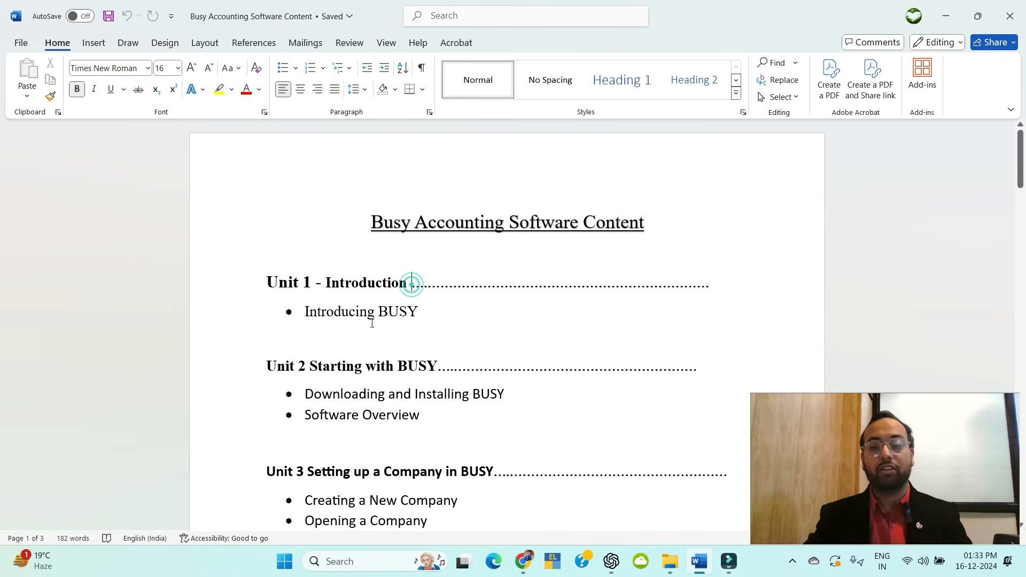
{"action": "left_click", "coordinate": [359, 312]}
{"action": "left_click", "coordinate": [523, 561]}
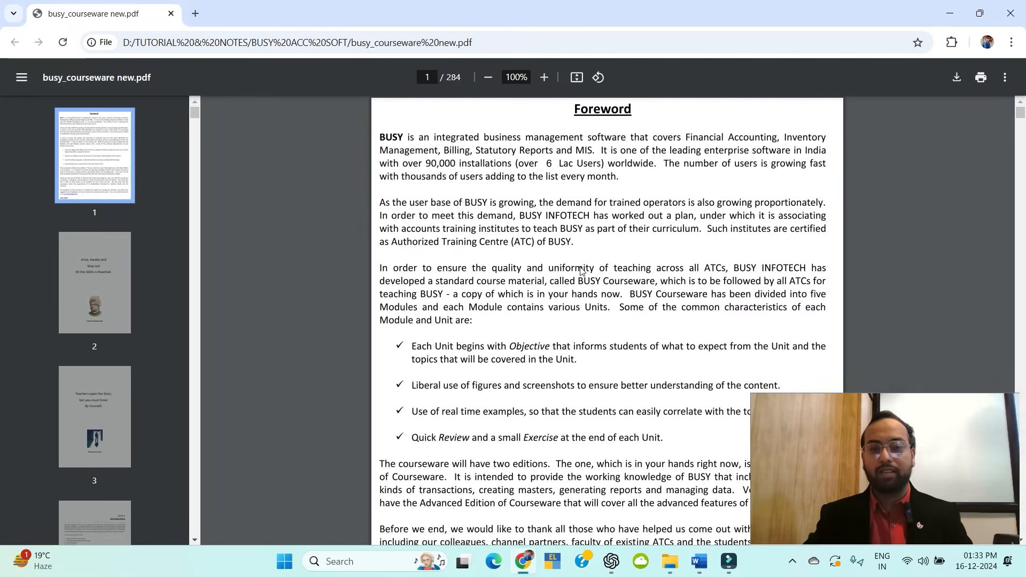
{"action": "scroll", "coordinate": [586, 206], "scroll_direction": "up", "scroll_amount": 1, "text": "ctrl"}
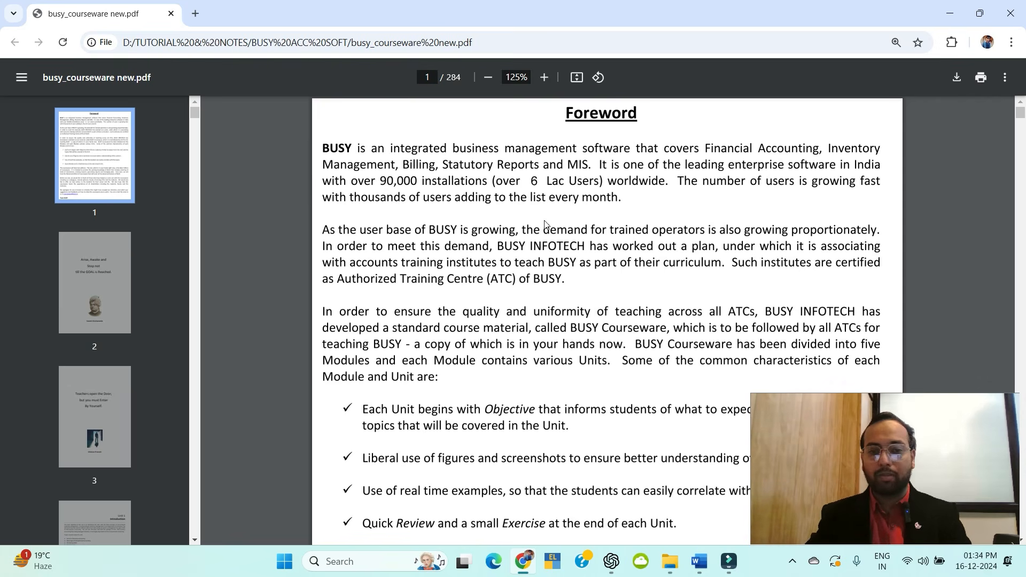
{"action": "scroll", "coordinate": [577, 264], "scroll_direction": "down", "scroll_amount": 1}
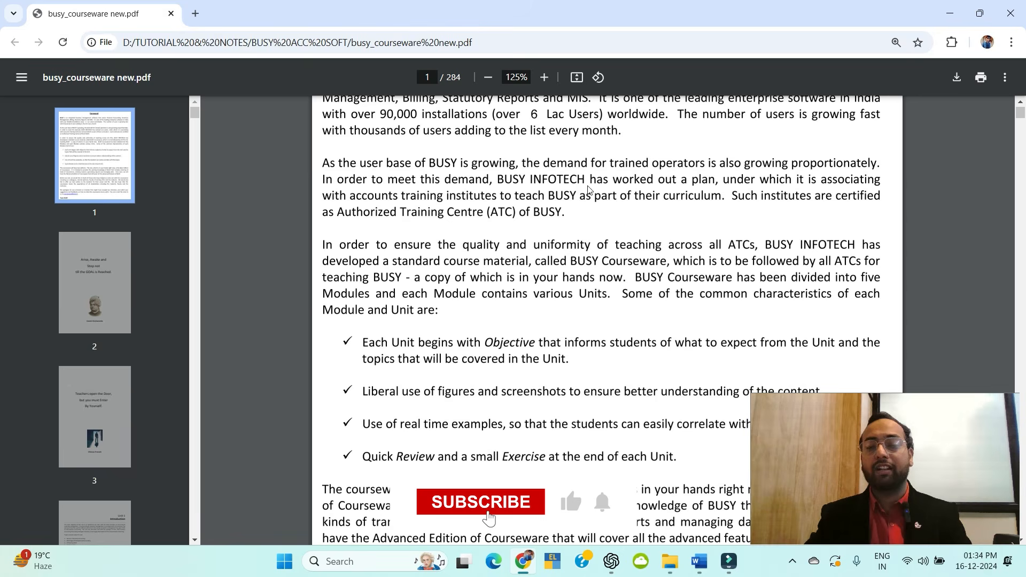
{"action": "scroll", "coordinate": [587, 215], "scroll_direction": "up", "scroll_amount": 1}
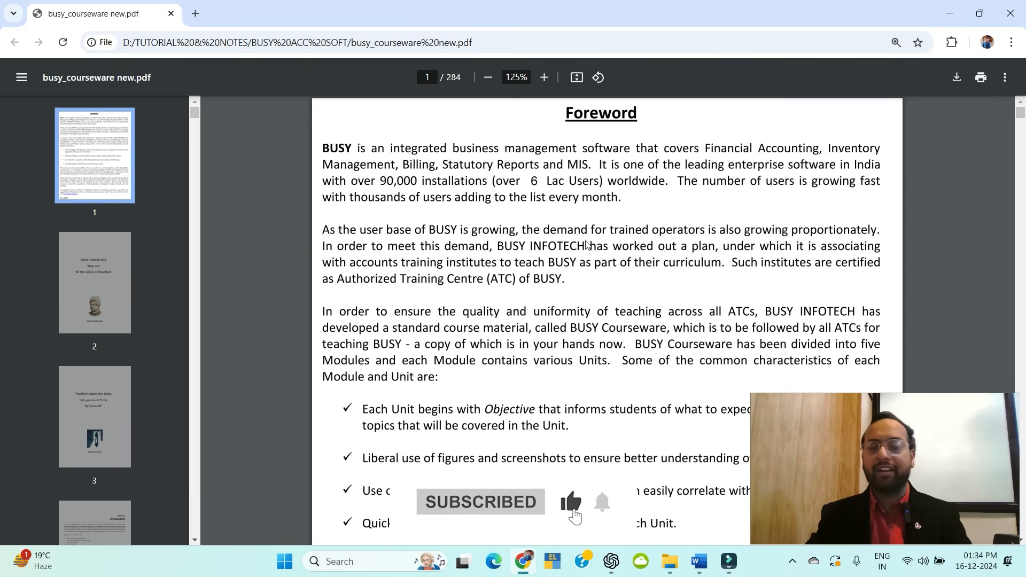
{"action": "scroll", "coordinate": [577, 267], "scroll_direction": "down", "scroll_amount": 5}
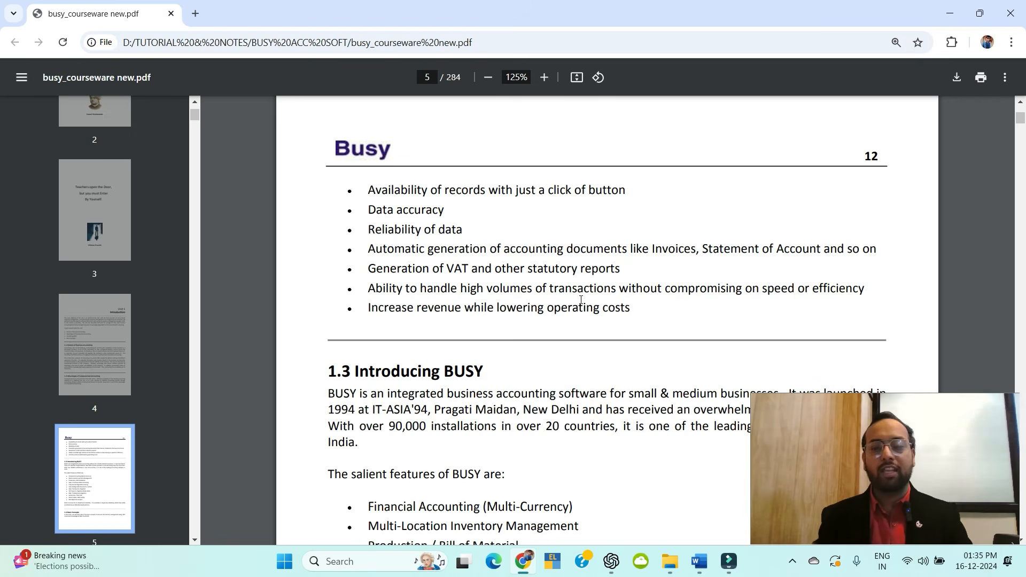
Scroll the PDF past section 1.3 Introducing BUSY, then bring the Word course outline forward.
{"action": "scroll", "coordinate": [547, 335], "scroll_direction": "down", "scroll_amount": 5}
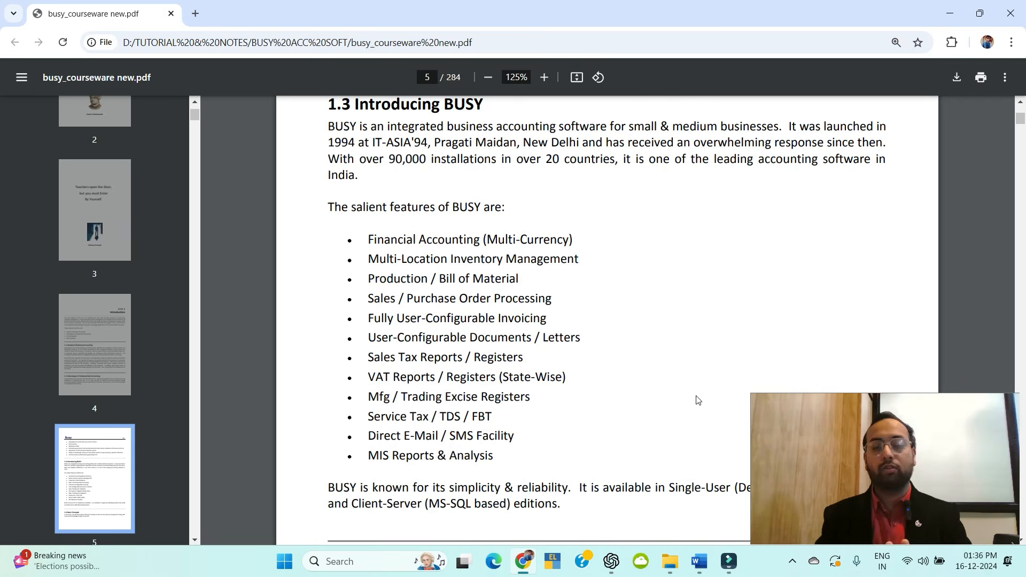
{"action": "key", "text": "alt+Tab"}
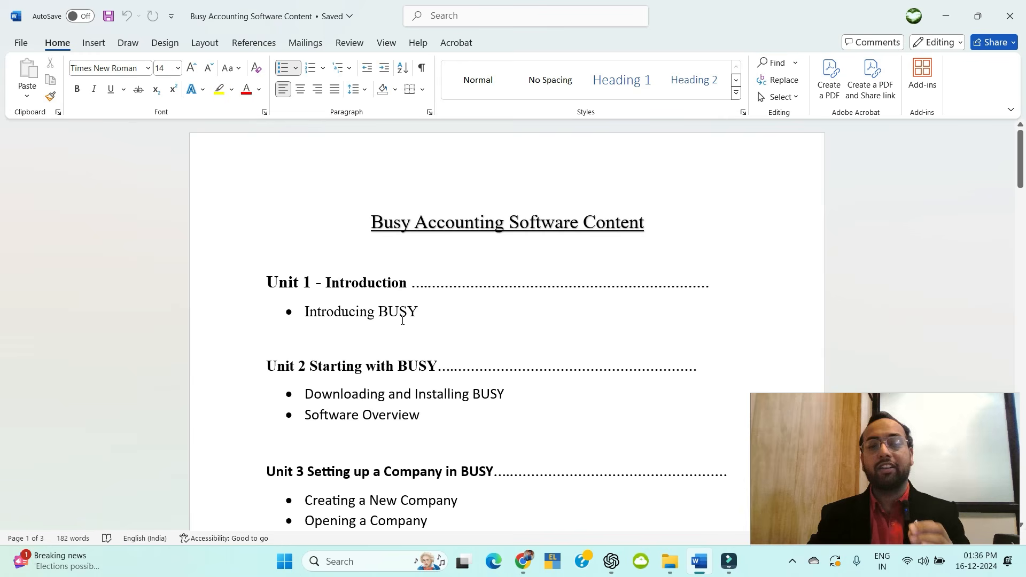
Back in Chrome, run a Google search for 'busy' in a new tab.
{"action": "scroll", "coordinate": [407, 319], "scroll_direction": "down", "scroll_amount": 1}
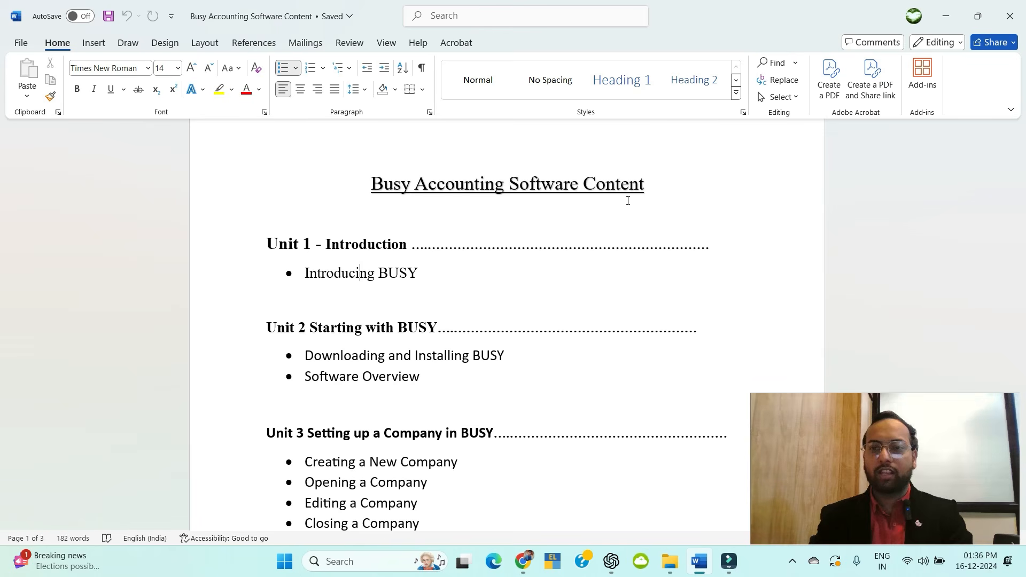
{"action": "key", "text": "alt+Tab"}
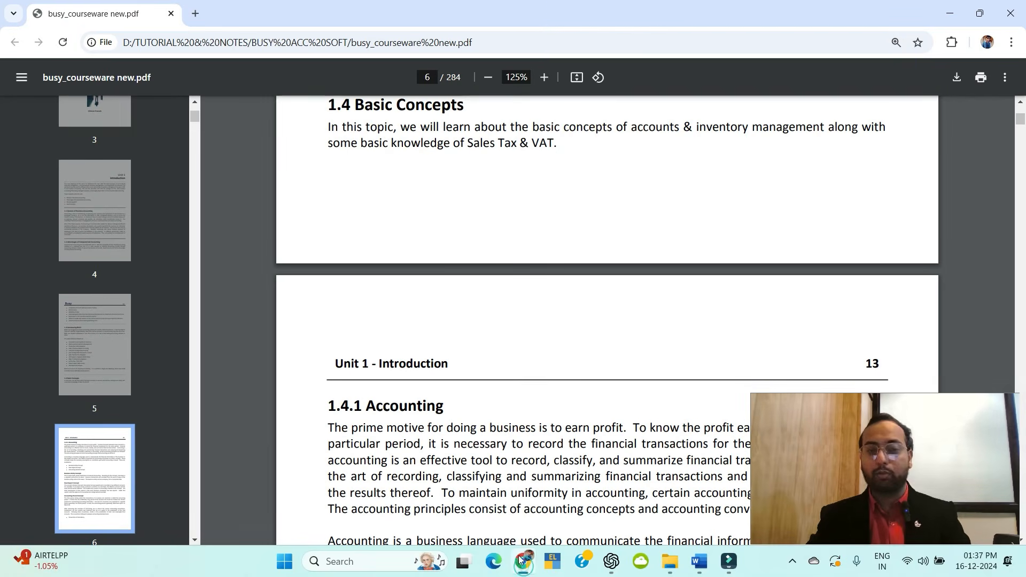
{"action": "left_click", "coordinate": [195, 15]}
{"action": "type", "text": "bus"}
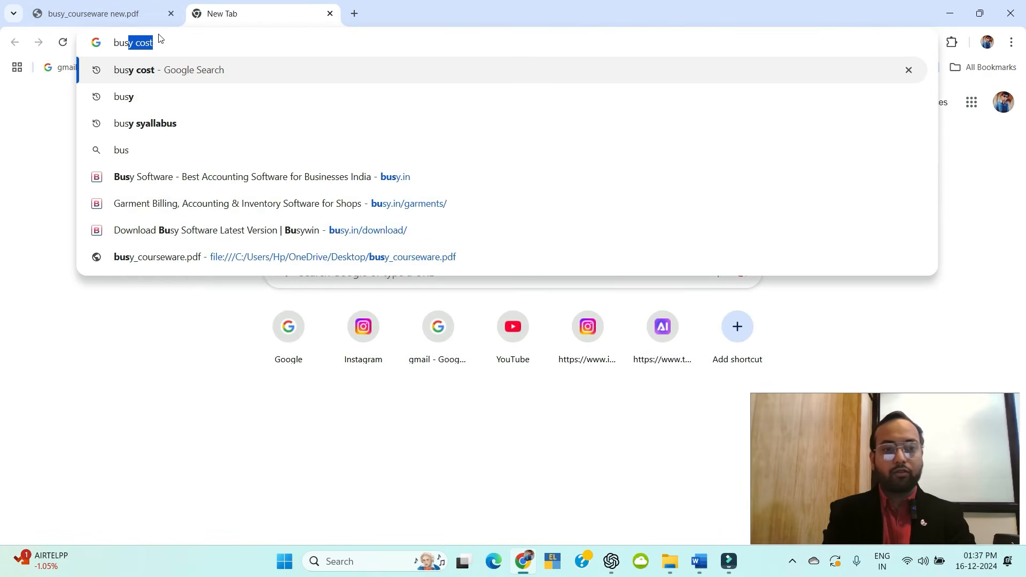
{"action": "type", "text": "y c"}
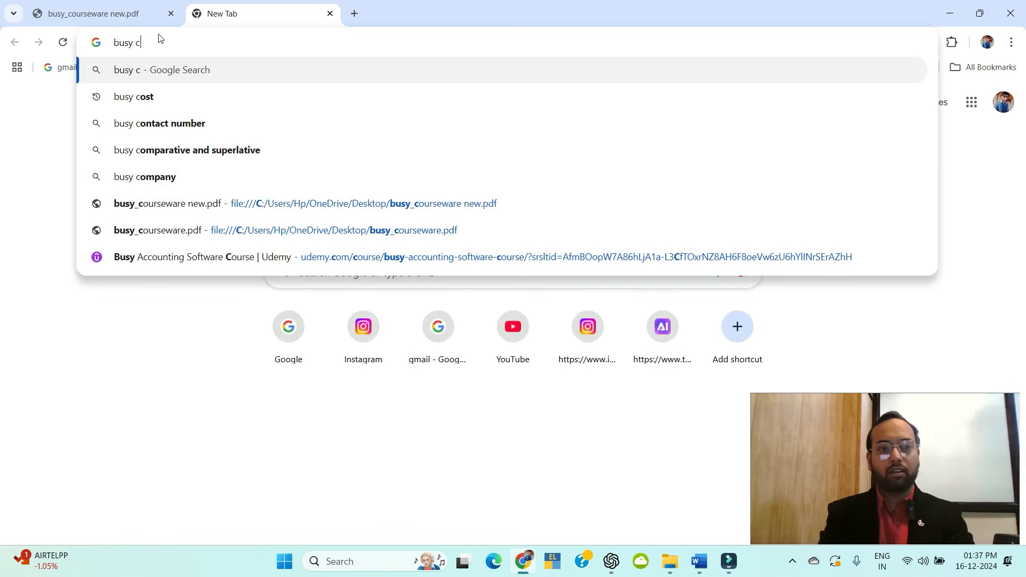
{"action": "key", "text": "BackSpace"}
{"action": "key", "text": "BackSpace"}
{"action": "key", "text": "Return"}
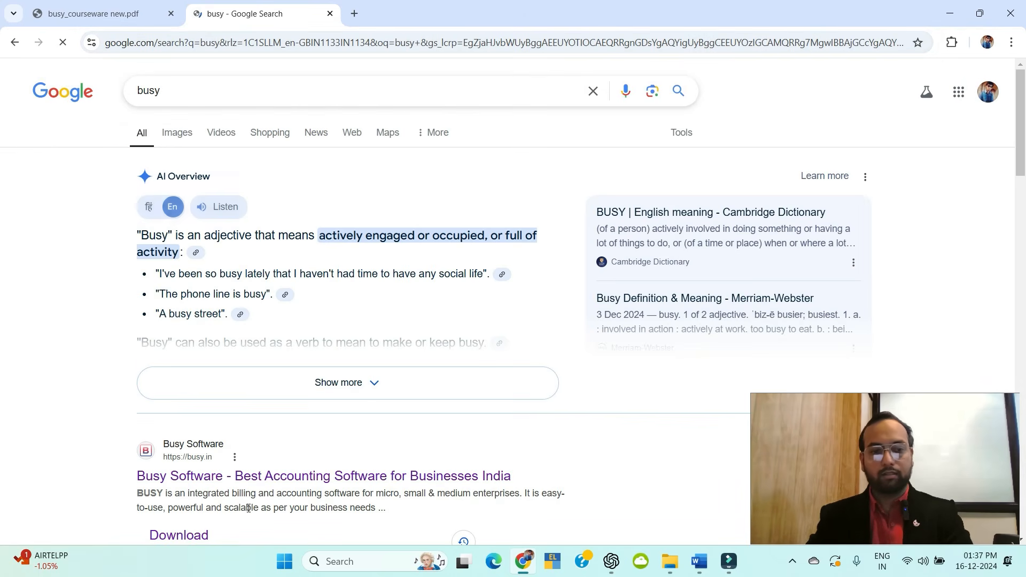
{"action": "scroll", "coordinate": [248, 508], "scroll_direction": "down", "scroll_amount": 5}
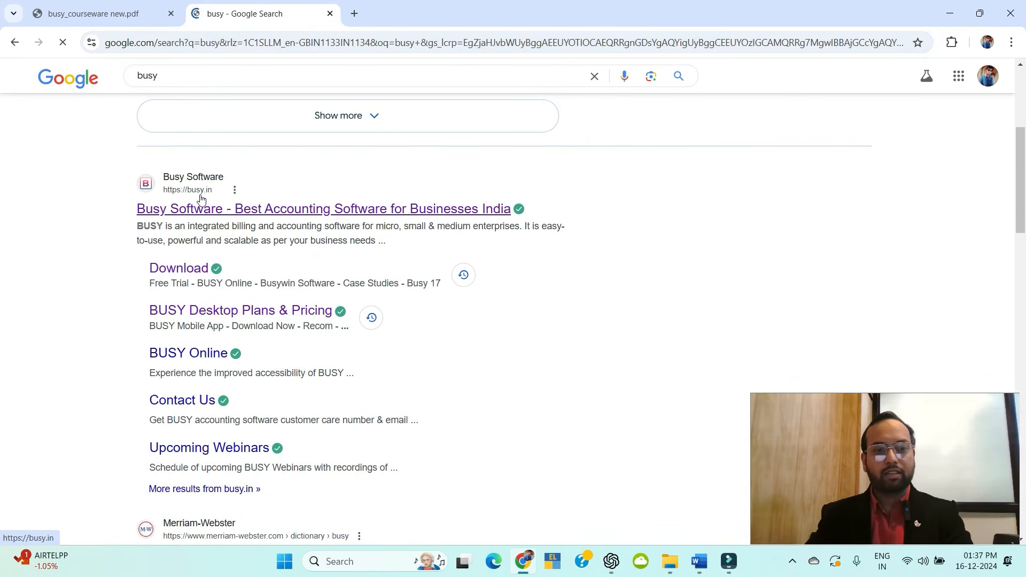
{"action": "left_click", "coordinate": [224, 208]}
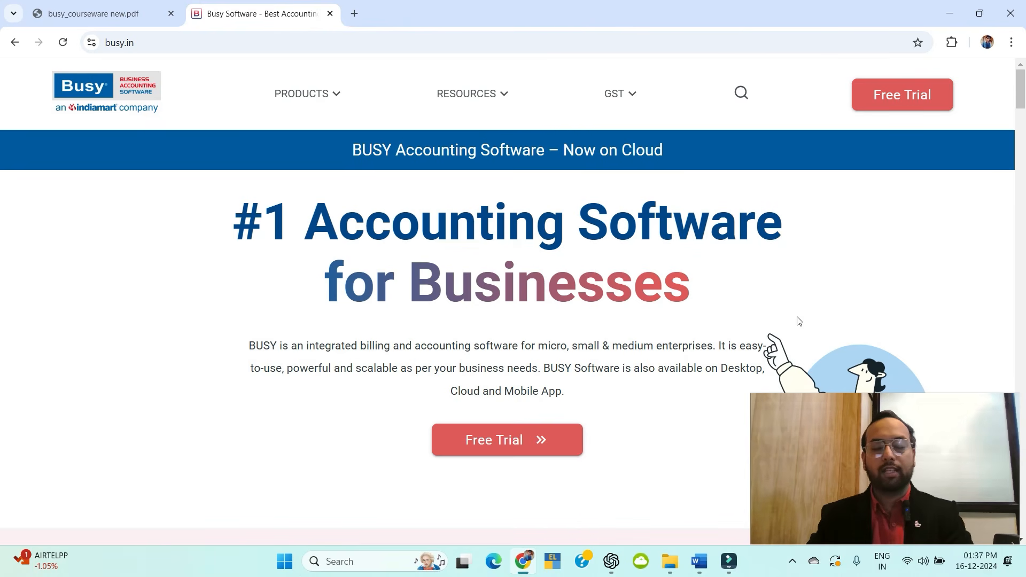
{"action": "scroll", "coordinate": [555, 206], "scroll_direction": "down", "scroll_amount": 2}
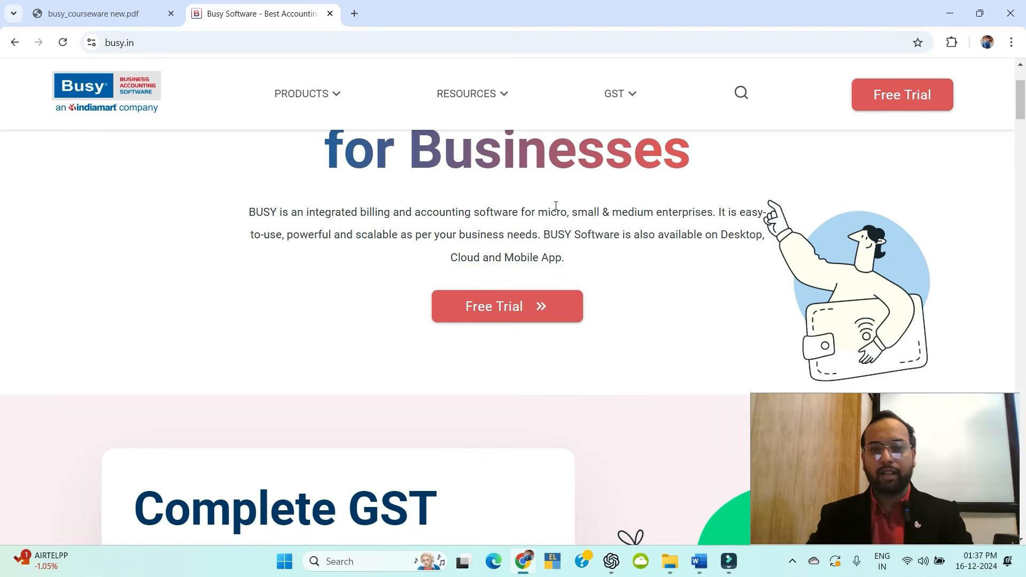
{"action": "scroll", "coordinate": [556, 206], "scroll_direction": "up", "scroll_amount": 2}
{"action": "left_click", "coordinate": [332, 89]}
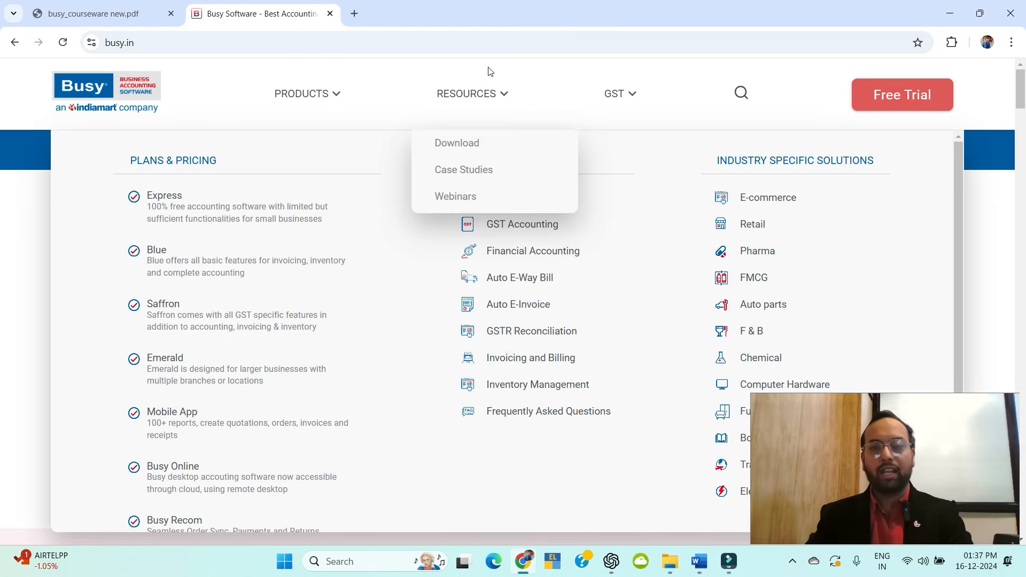
{"action": "left_click", "coordinate": [978, 230]}
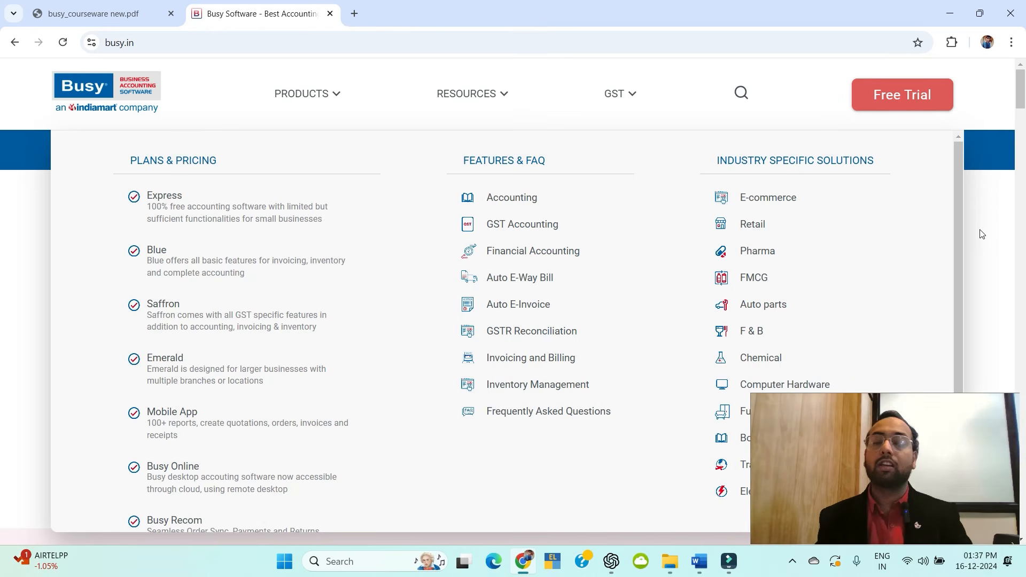
{"action": "mouse_move", "coordinate": [488, 92]}
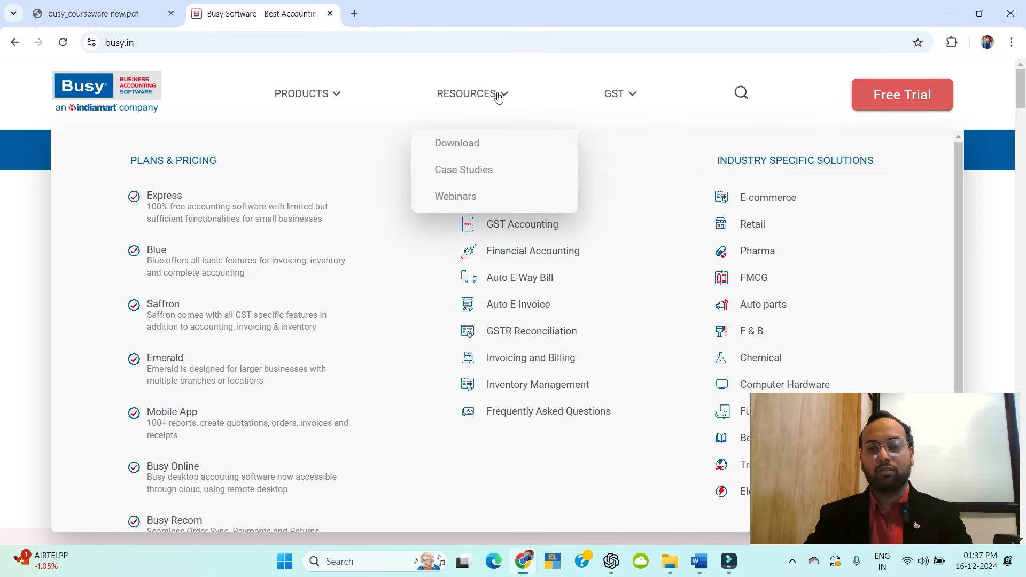
{"action": "left_click", "coordinate": [454, 144]}
{"action": "scroll", "coordinate": [406, 328], "scroll_direction": "down", "scroll_amount": 4}
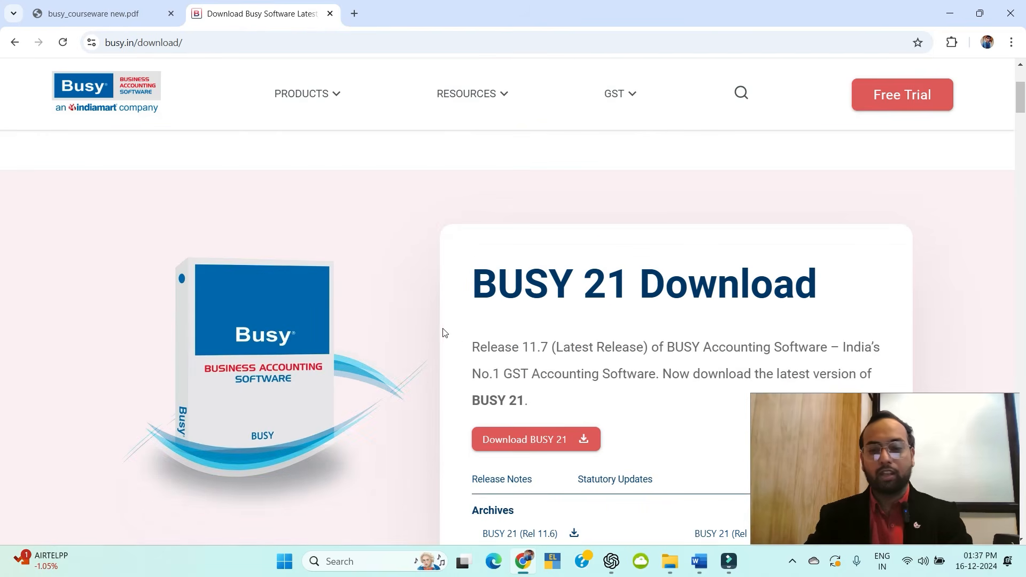
{"action": "scroll", "coordinate": [559, 298], "scroll_direction": "down", "scroll_amount": 1}
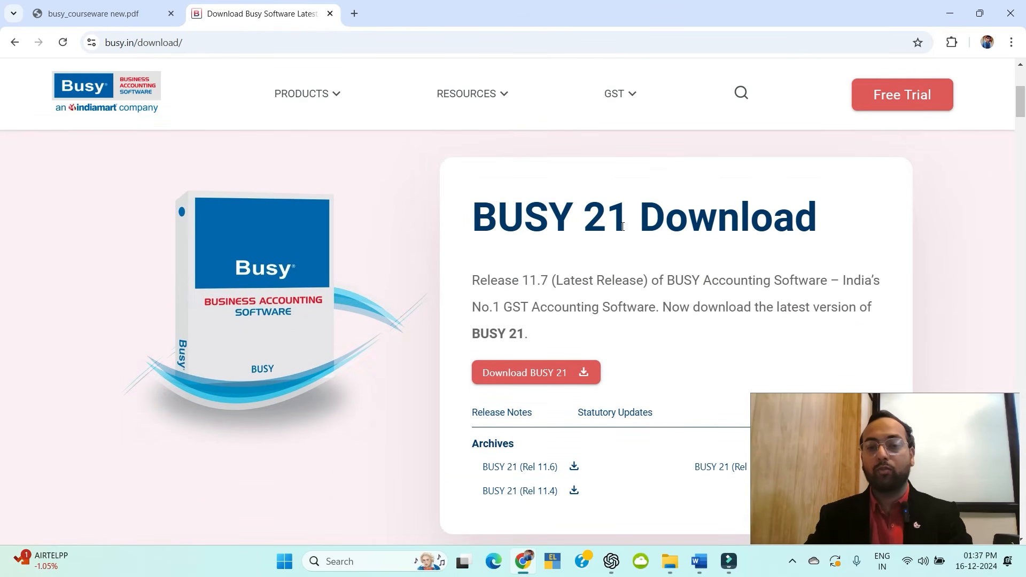
{"action": "scroll", "coordinate": [625, 267], "scroll_direction": "down", "scroll_amount": 9}
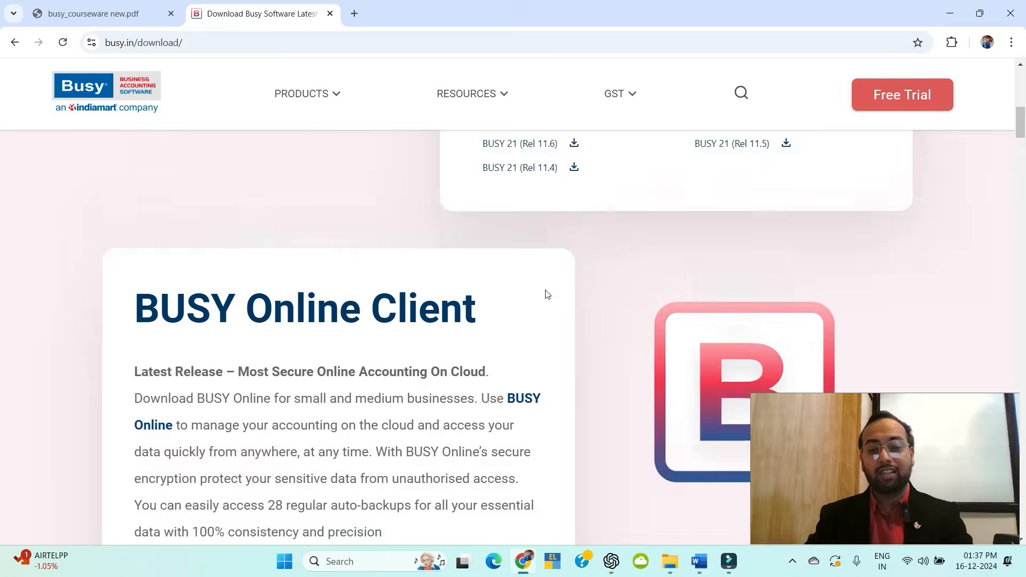
{"action": "scroll", "coordinate": [376, 215], "scroll_direction": "up", "scroll_amount": 2}
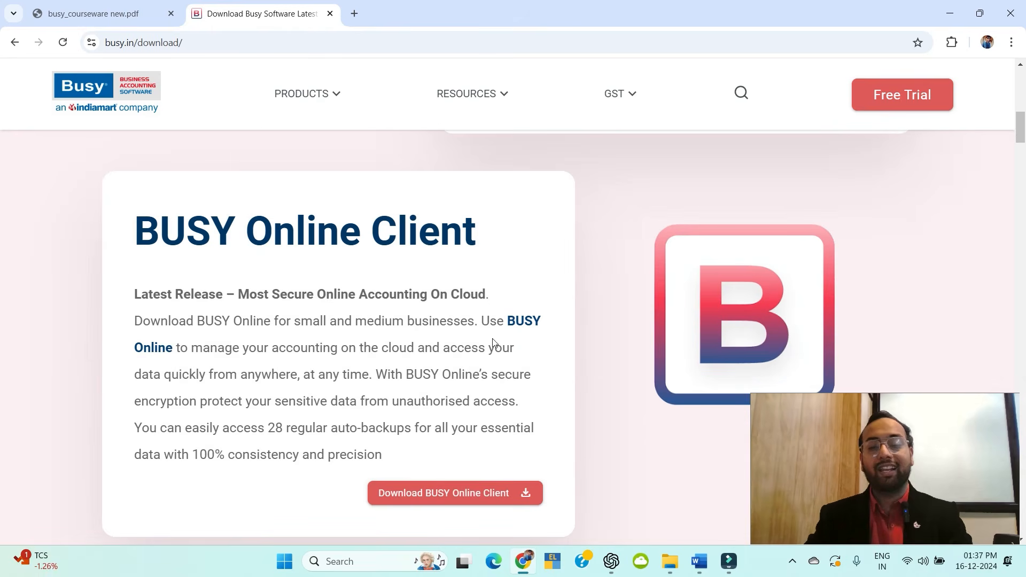
{"action": "scroll", "coordinate": [461, 285], "scroll_direction": "down", "scroll_amount": 7}
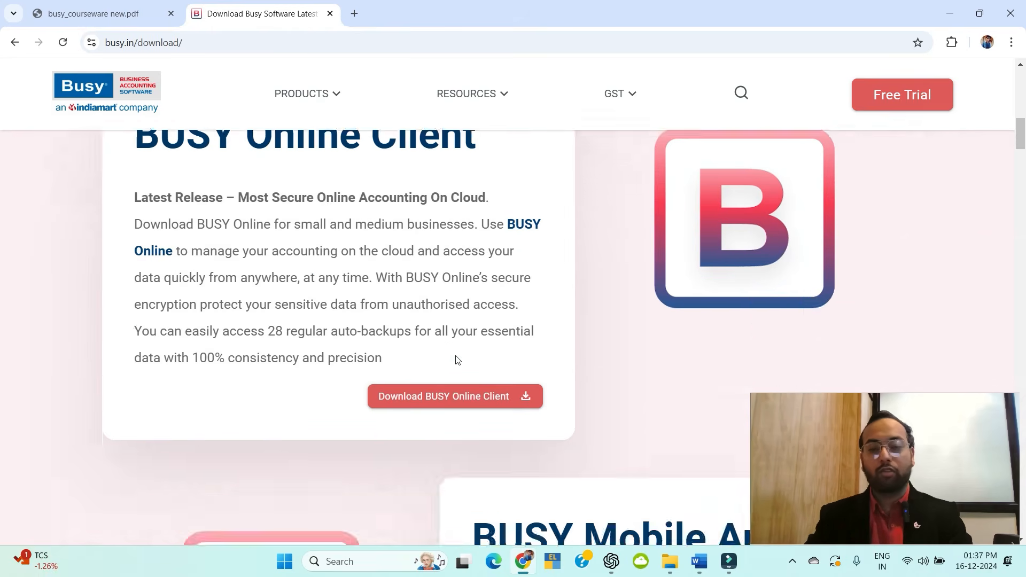
{"action": "scroll", "coordinate": [602, 266], "scroll_direction": "down", "scroll_amount": 6}
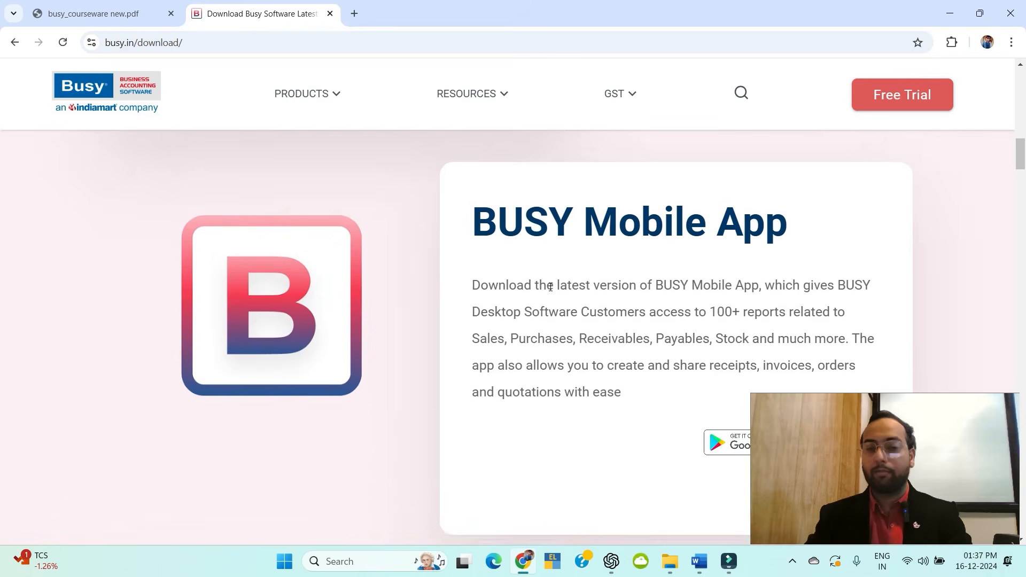
{"action": "key", "text": "alt+Left"}
{"action": "key", "text": "alt+Left"}
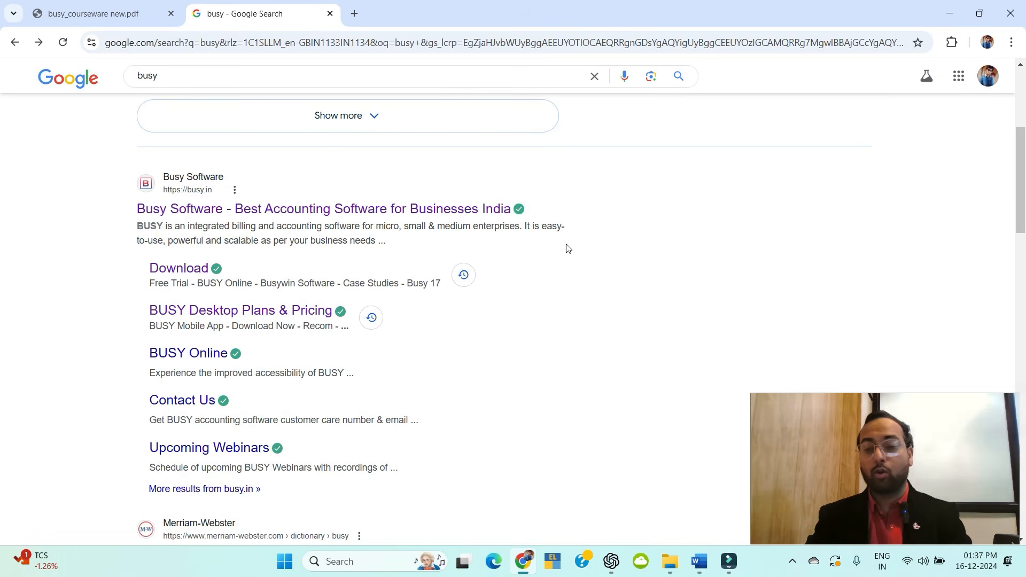
Open busy.in's Resources > Download page and scroll to the BUSY 21 Download section.
{"action": "scroll", "coordinate": [257, 154], "scroll_direction": "up", "scroll_amount": 5}
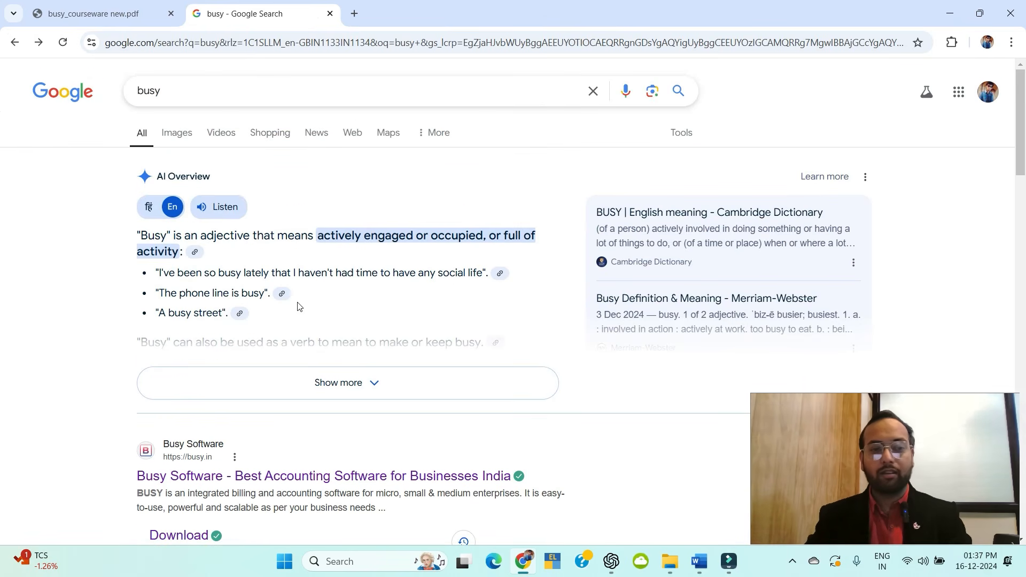
{"action": "scroll", "coordinate": [297, 305], "scroll_direction": "down", "scroll_amount": 3}
{"action": "left_click", "coordinate": [286, 276]}
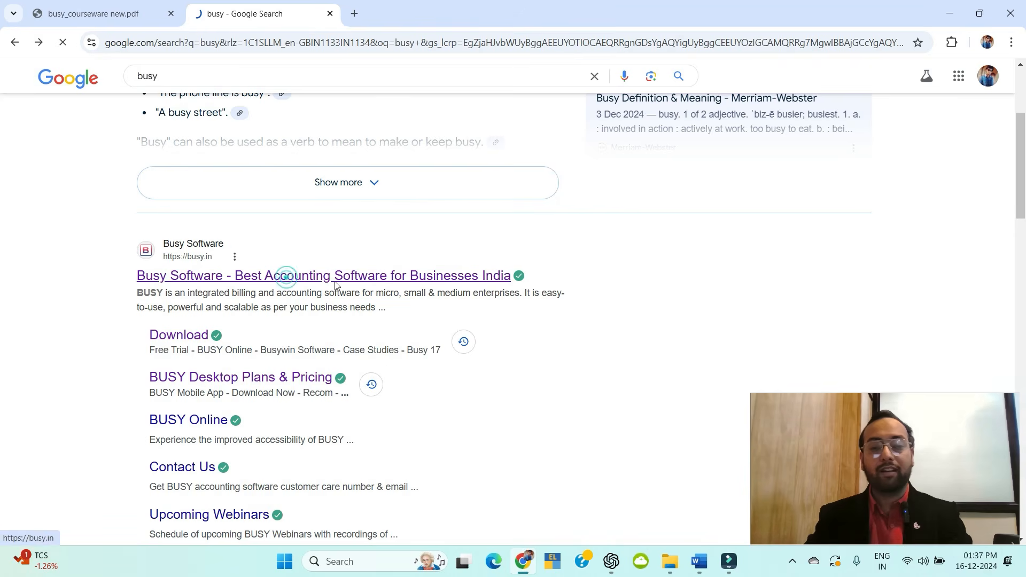
{"action": "mouse_move", "coordinate": [472, 102]}
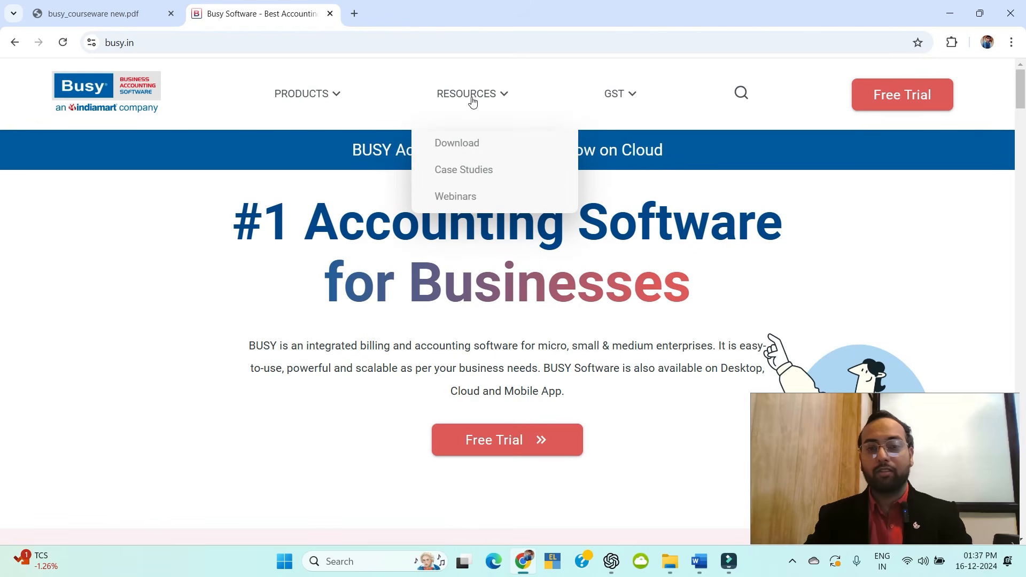
{"action": "left_click", "coordinate": [464, 142]}
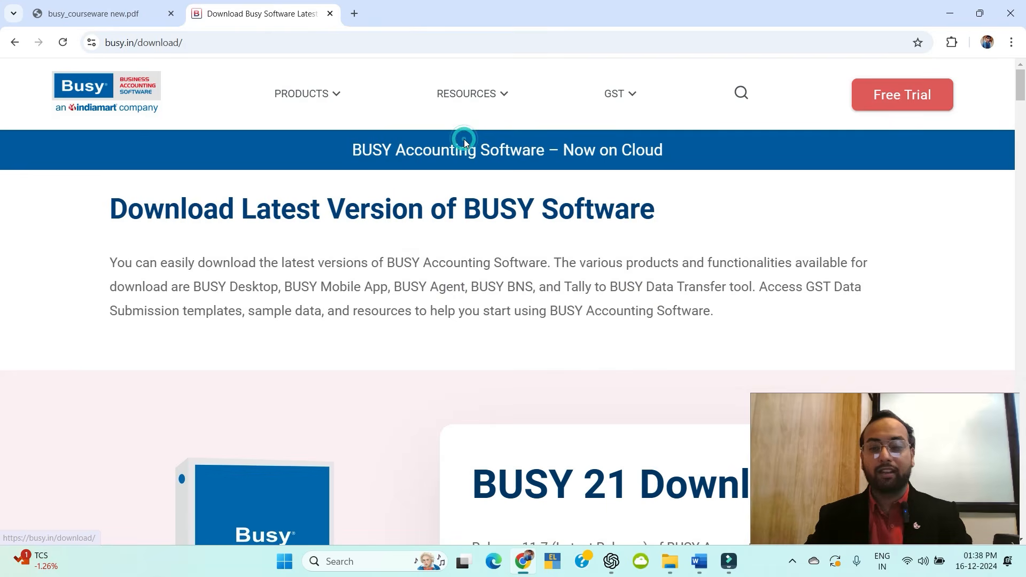
{"action": "scroll", "coordinate": [262, 290], "scroll_direction": "down", "scroll_amount": 6}
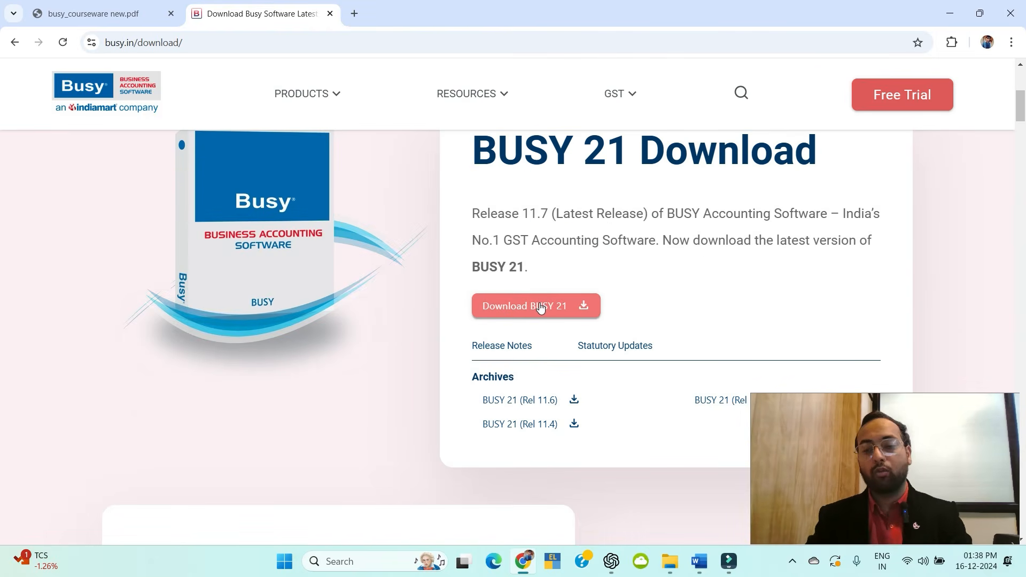
Glance at the courseware PDF tab, return to the download page, and start a new tab.
{"action": "left_click", "coordinate": [92, 17]}
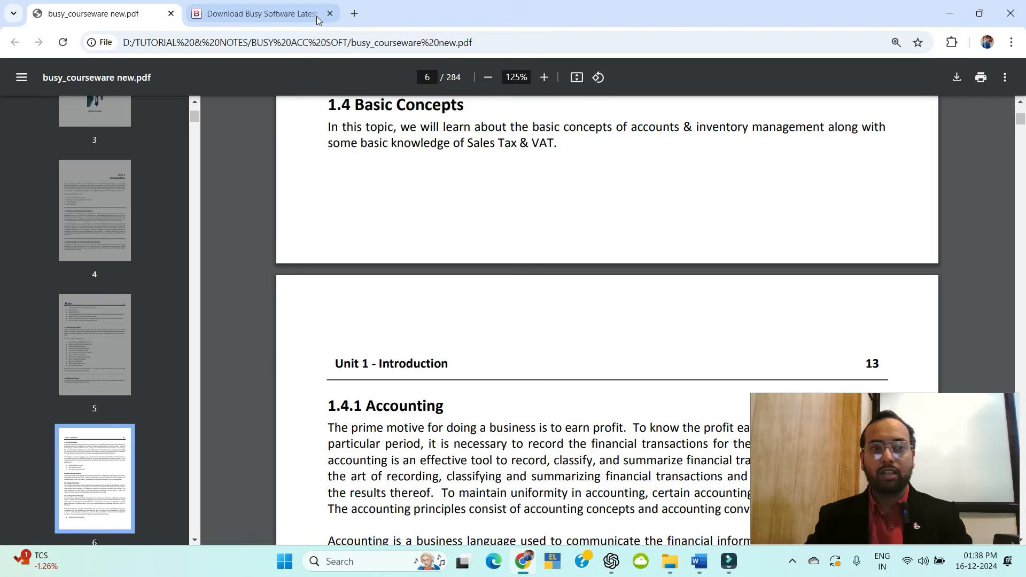
{"action": "left_click", "coordinate": [315, 17]}
{"action": "left_click", "coordinate": [353, 18]}
Search Google for 'busy cost' and open busy.in's BUSY Desktop Plans & Pricing page.
{"action": "type", "text": "bus"}
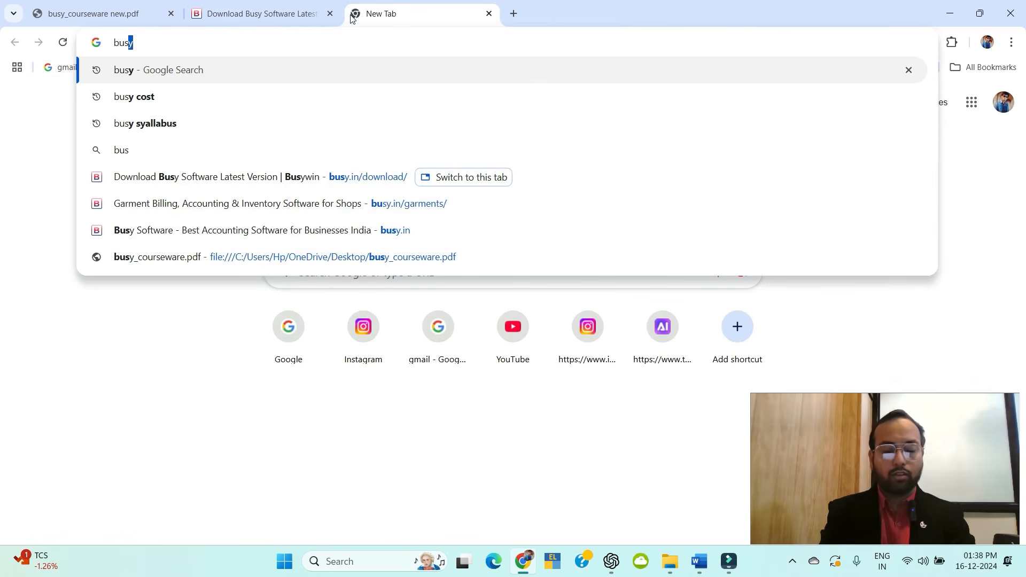
{"action": "type", "text": "y cost"}
{"action": "key", "text": "Return"}
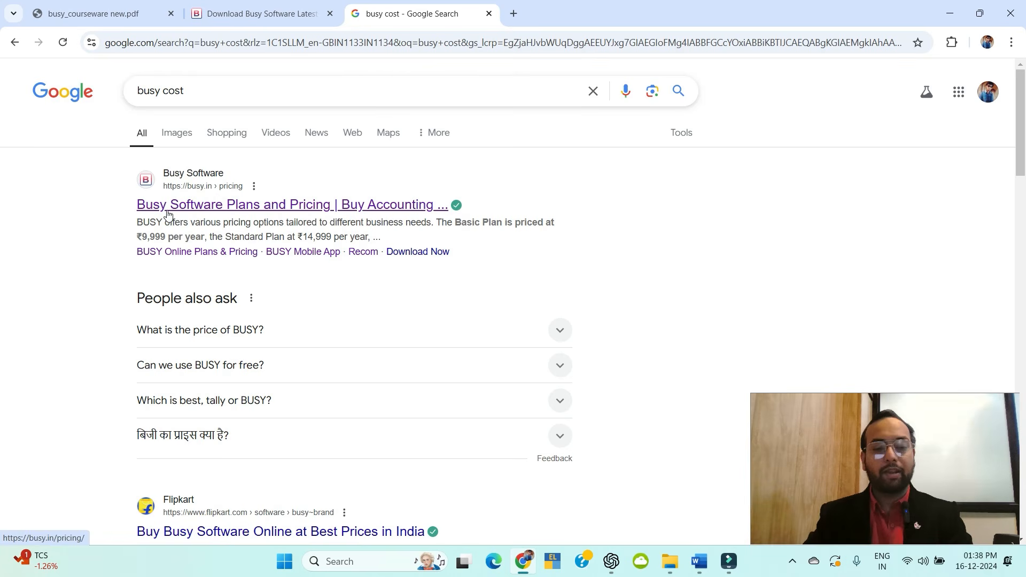
{"action": "left_click", "coordinate": [305, 204]}
{"action": "scroll", "coordinate": [569, 268], "scroll_direction": "down", "scroll_amount": 2}
{"action": "scroll", "coordinate": [347, 183], "scroll_direction": "up", "scroll_amount": 1}
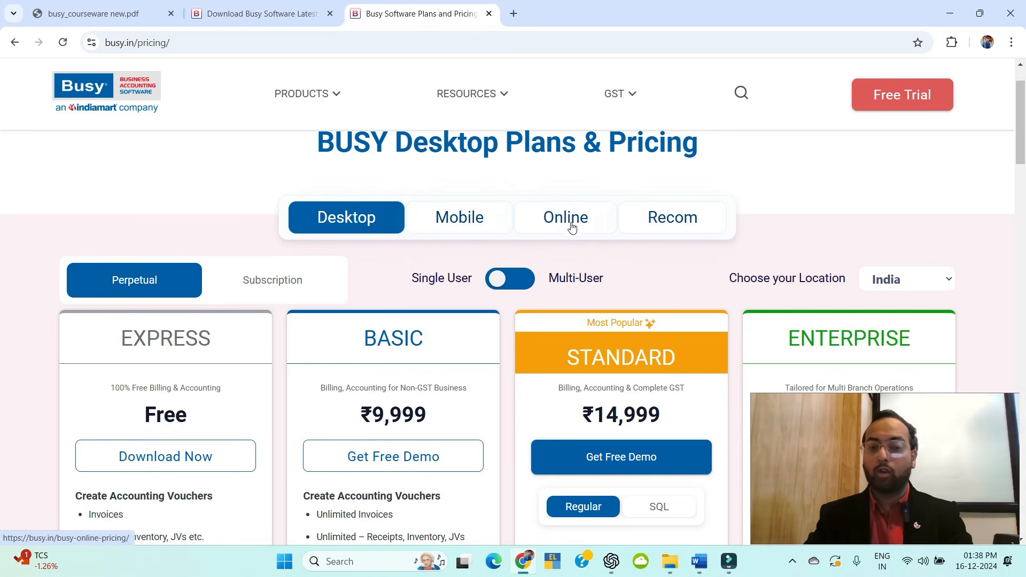
Switch busy.in Desktop pricing to Multi-User, showing Basic ₹24,999 and Standard ₹39,999.
{"action": "scroll", "coordinate": [348, 281], "scroll_direction": "down", "scroll_amount": 1}
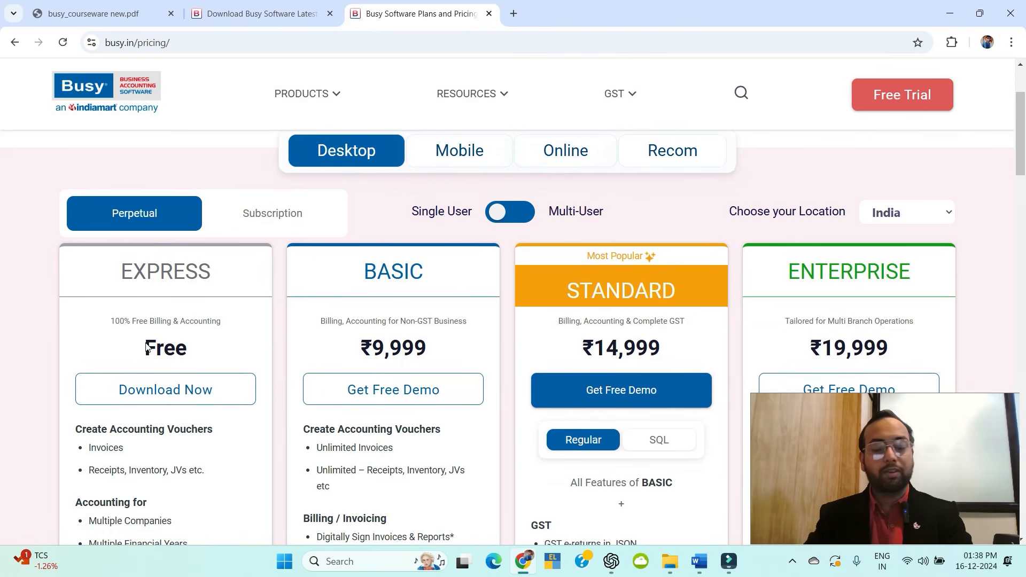
{"action": "scroll", "coordinate": [273, 255], "scroll_direction": "down", "scroll_amount": 2}
{"action": "scroll", "coordinate": [385, 202], "scroll_direction": "up", "scroll_amount": 2}
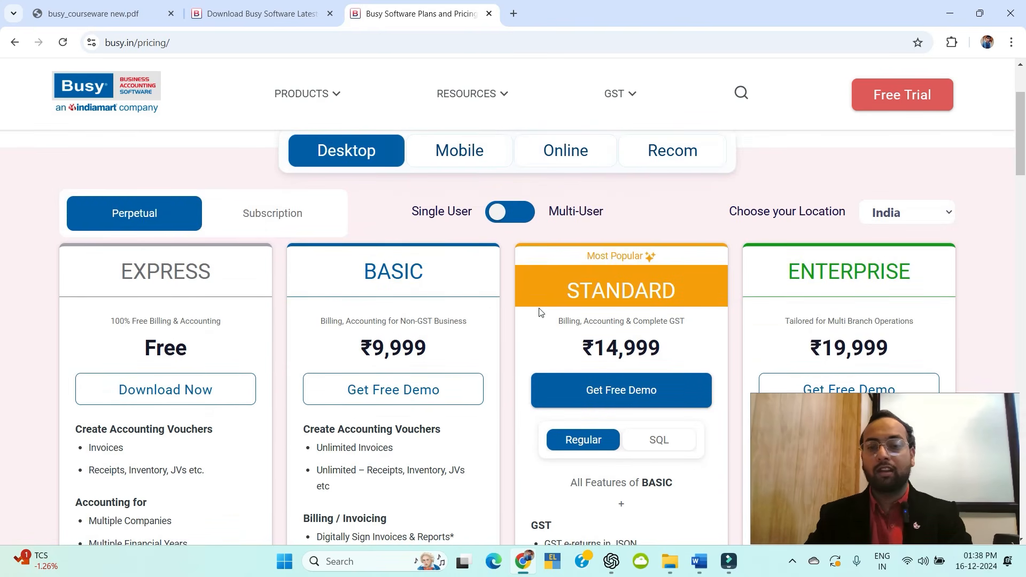
{"action": "scroll", "coordinate": [506, 291], "scroll_direction": "down", "scroll_amount": 1}
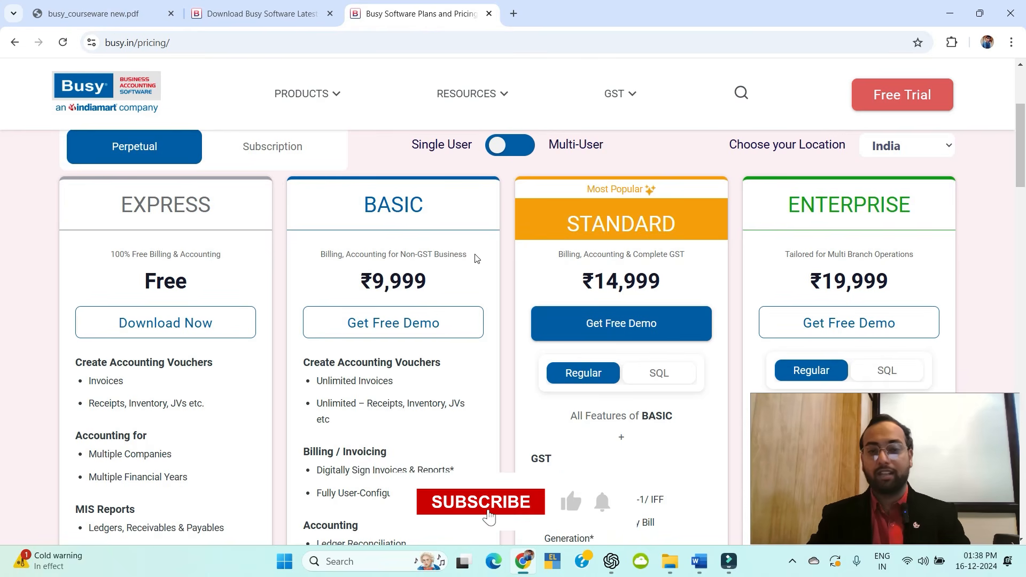
{"action": "scroll", "coordinate": [474, 260], "scroll_direction": "up", "scroll_amount": 1}
{"action": "scroll", "coordinate": [473, 262], "scroll_direction": "down", "scroll_amount": 3}
{"action": "scroll", "coordinate": [448, 255], "scroll_direction": "up", "scroll_amount": 3}
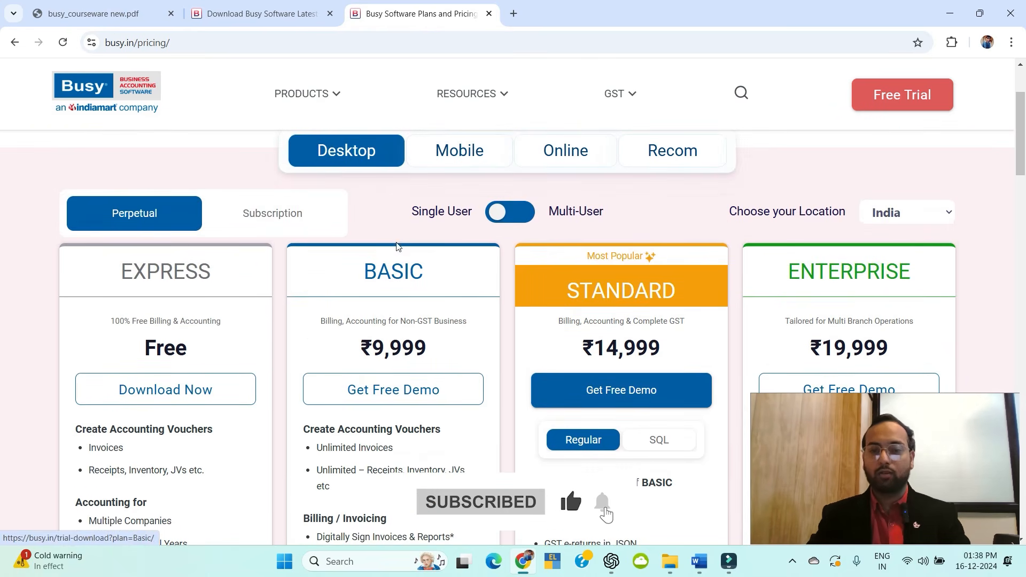
{"action": "left_click", "coordinate": [498, 213]}
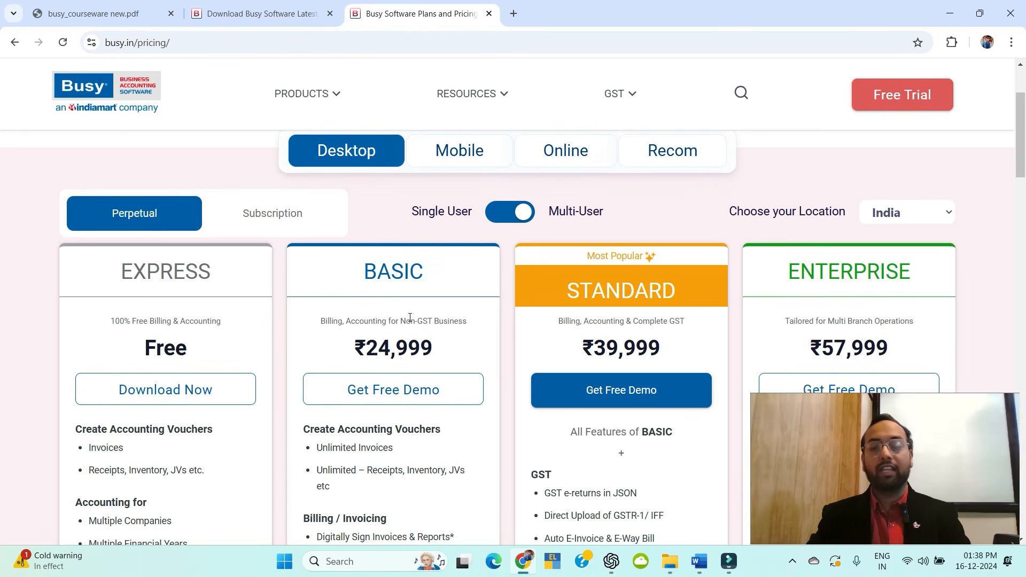
{"action": "left_click", "coordinate": [519, 220]}
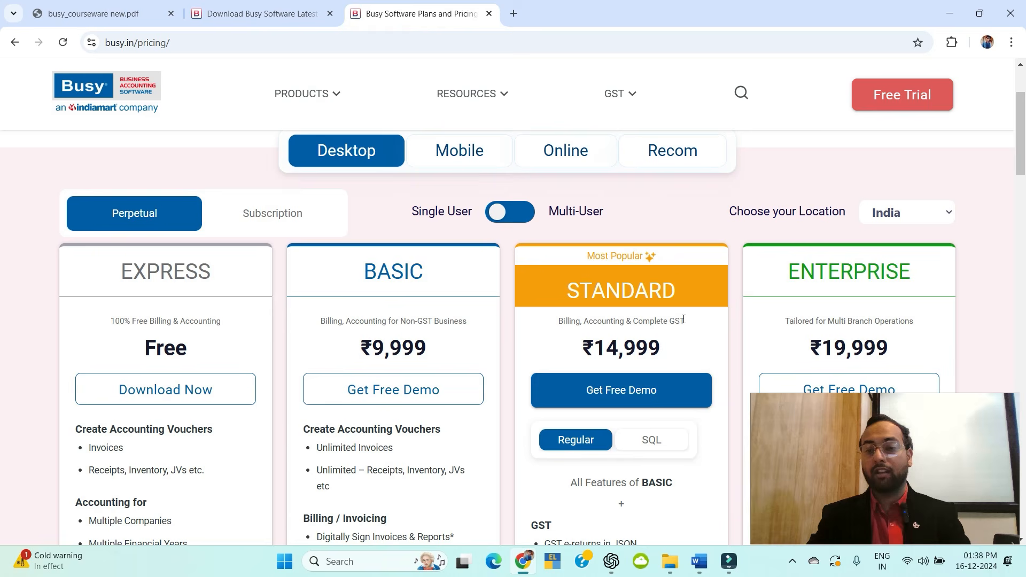
{"action": "left_click", "coordinate": [540, 218]}
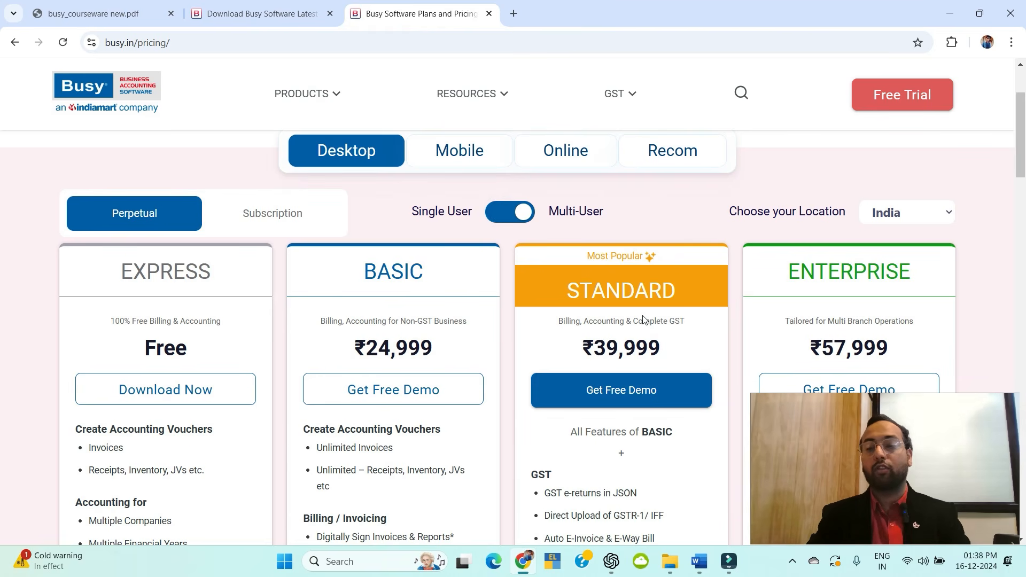
{"action": "scroll", "coordinate": [723, 293], "scroll_direction": "down", "scroll_amount": 3}
{"action": "scroll", "coordinate": [634, 280], "scroll_direction": "up", "scroll_amount": 5}
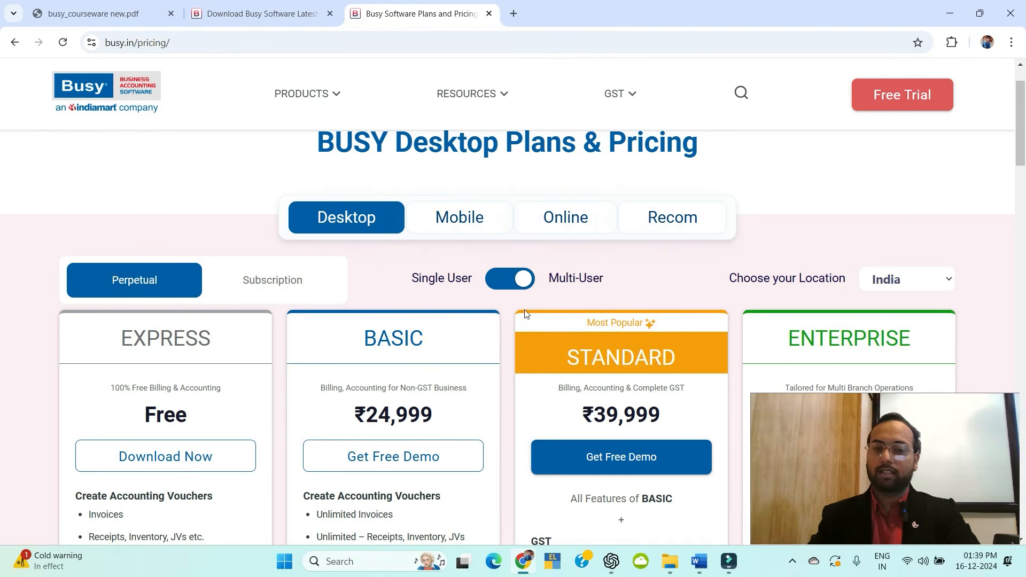
View the Mobile plans, then the Online Plans & Pricing at ₹10,800 per year.
{"action": "left_click", "coordinate": [451, 227]}
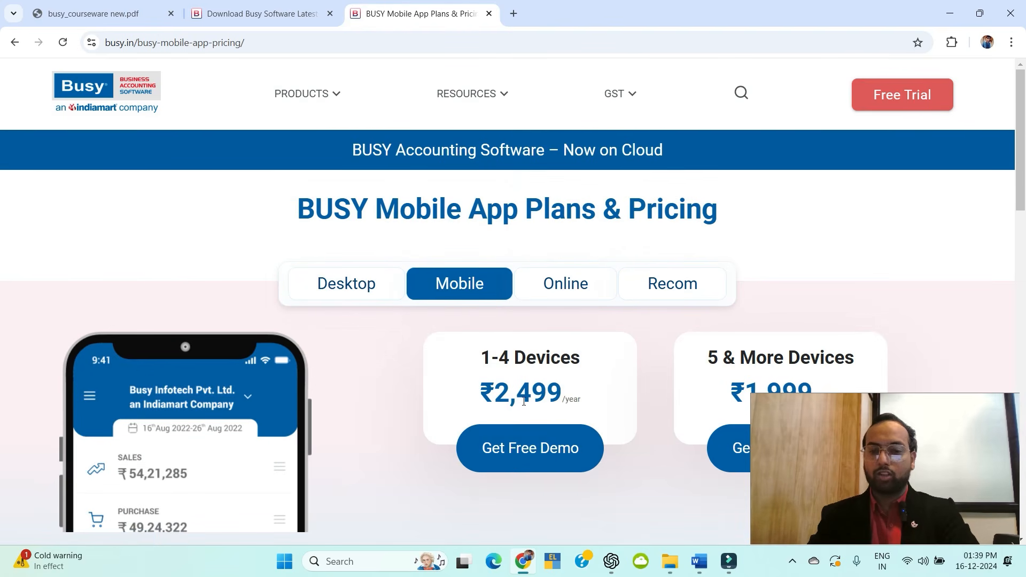
{"action": "scroll", "coordinate": [527, 373], "scroll_direction": "down", "scroll_amount": 1}
{"action": "scroll", "coordinate": [513, 267], "scroll_direction": "up", "scroll_amount": 2}
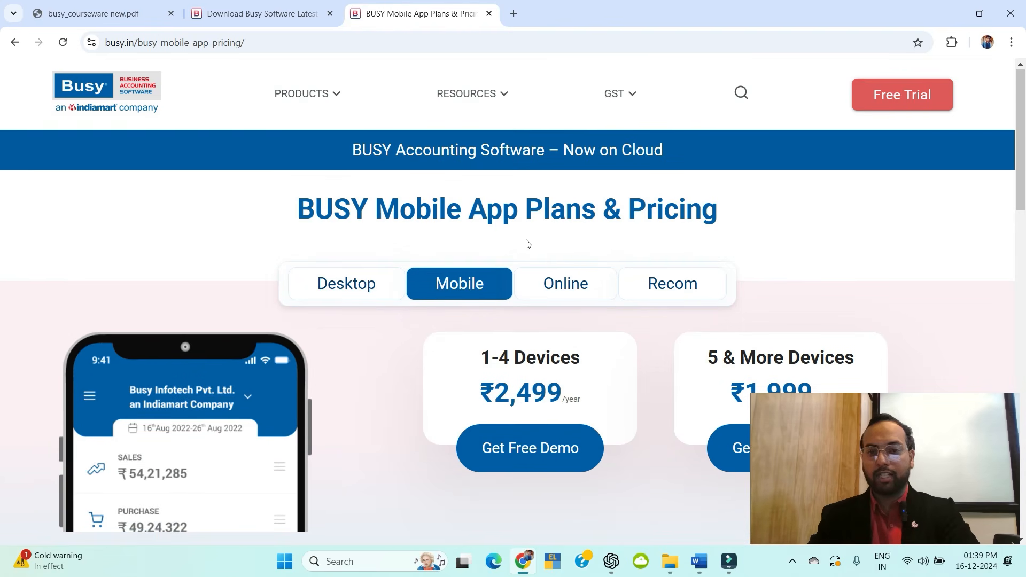
{"action": "left_click", "coordinate": [563, 282]}
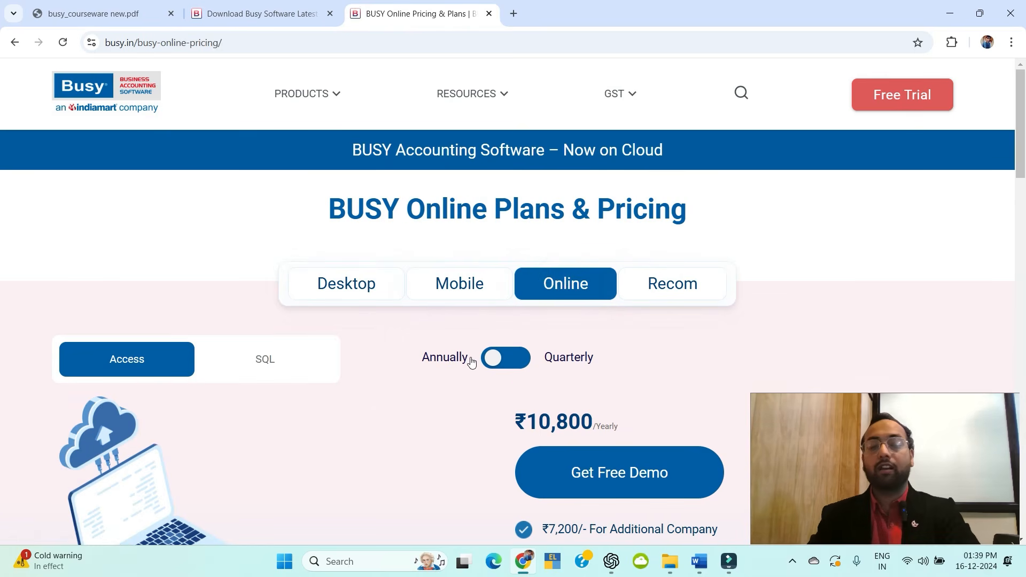
{"action": "scroll", "coordinate": [539, 308], "scroll_direction": "down", "scroll_amount": 2}
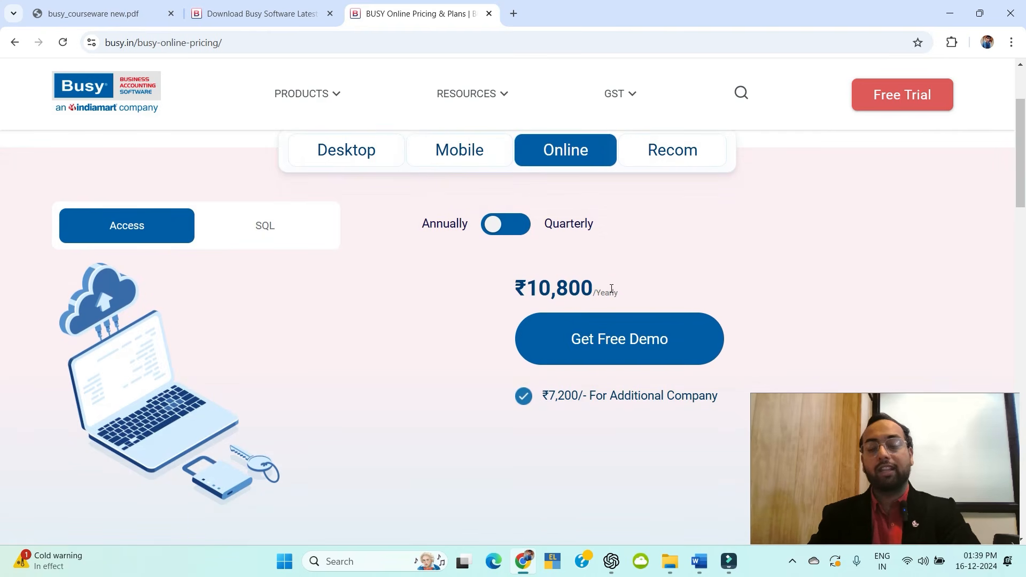
Glance at the Download Busy Software tab, return to Online Pricing, and minimize the browser.
{"action": "left_click", "coordinate": [262, 13]}
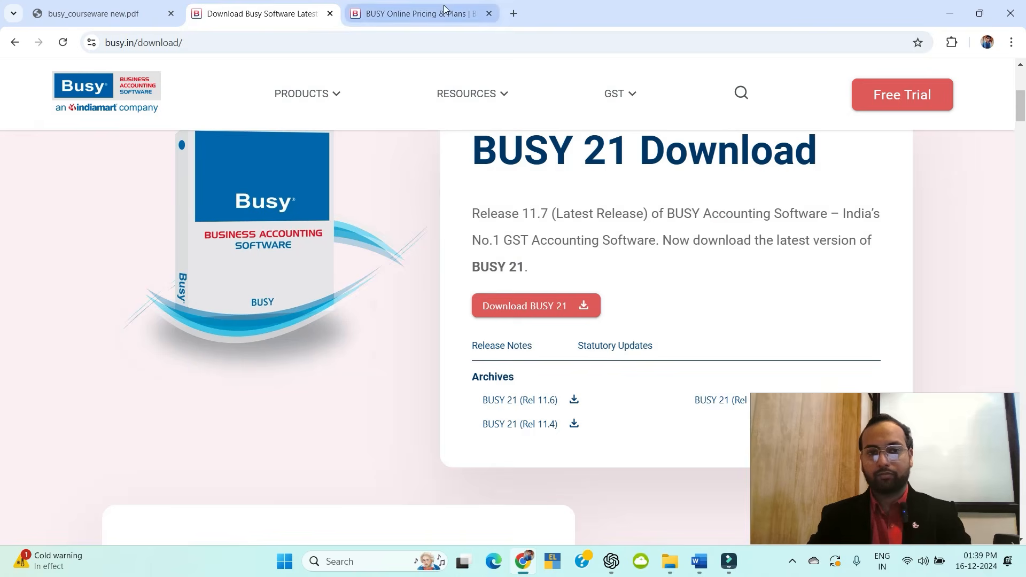
{"action": "left_click", "coordinate": [444, 7]}
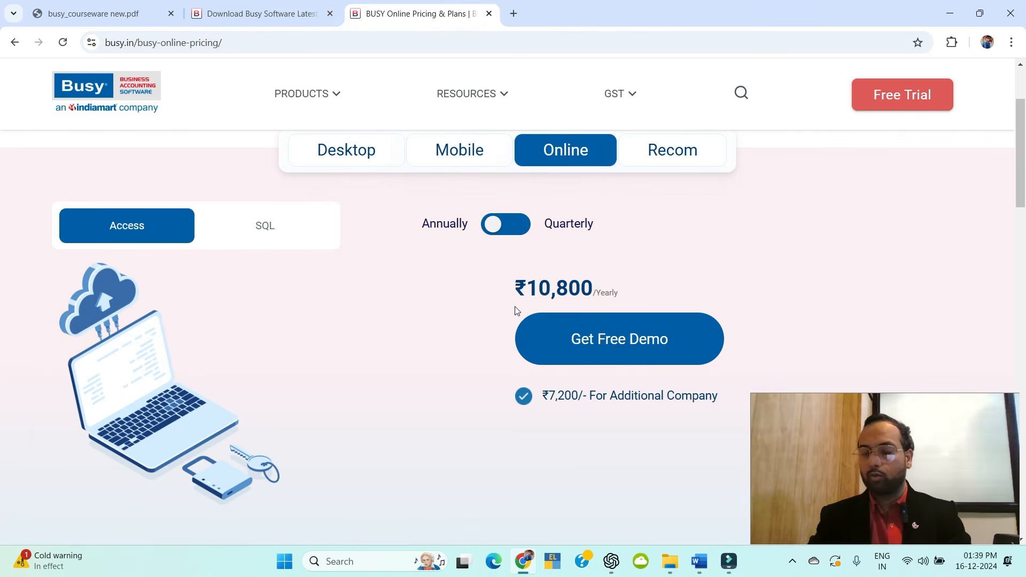
{"action": "left_click", "coordinate": [945, 4]}
Minimize Word and exit the running BUSY program, confirming with Y.
{"action": "left_click", "coordinate": [945, 4]}
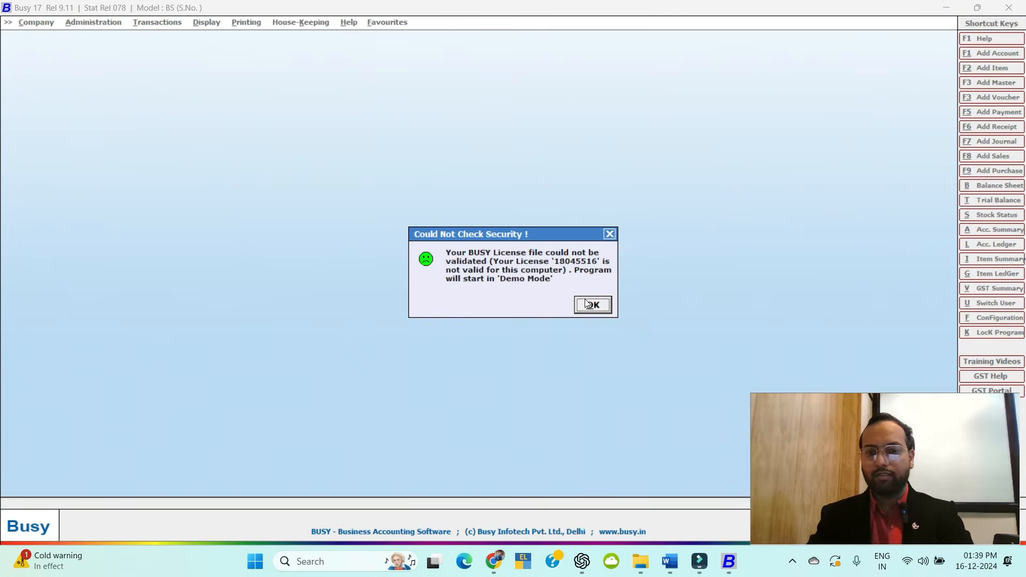
{"action": "left_click", "coordinate": [588, 304]}
{"action": "key", "text": "Escape"}
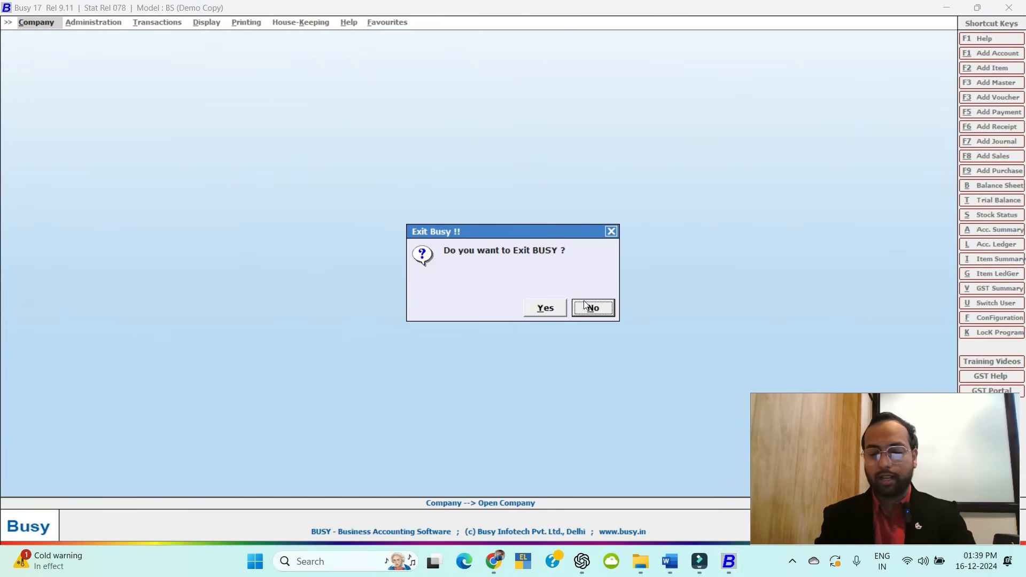
{"action": "key", "text": "y"}
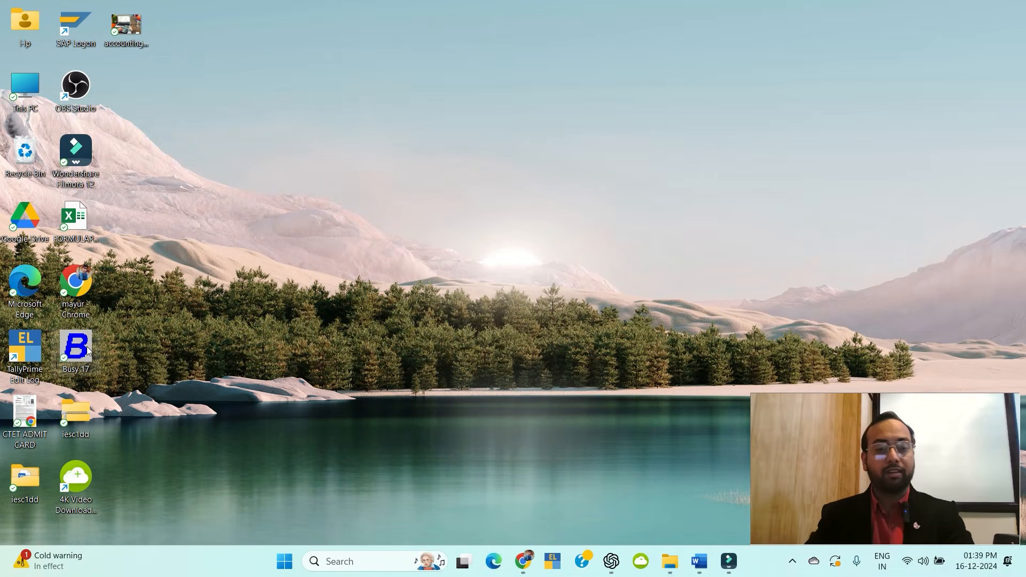
Relaunch BUSY 17 from the desktop and accept the licence warning to run in demo mode.
{"action": "double_click", "coordinate": [88, 350]}
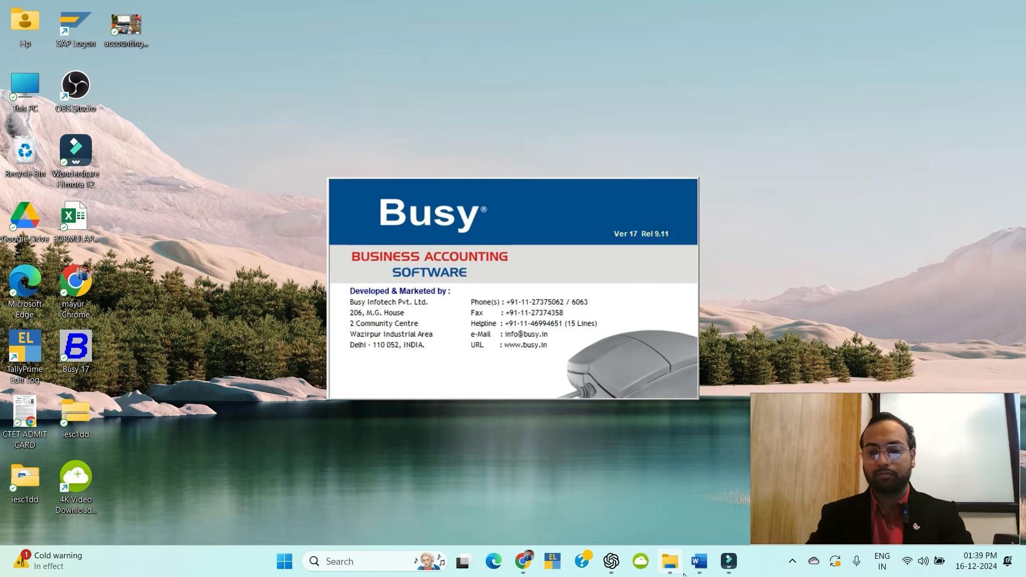
{"action": "left_click", "coordinate": [700, 566]}
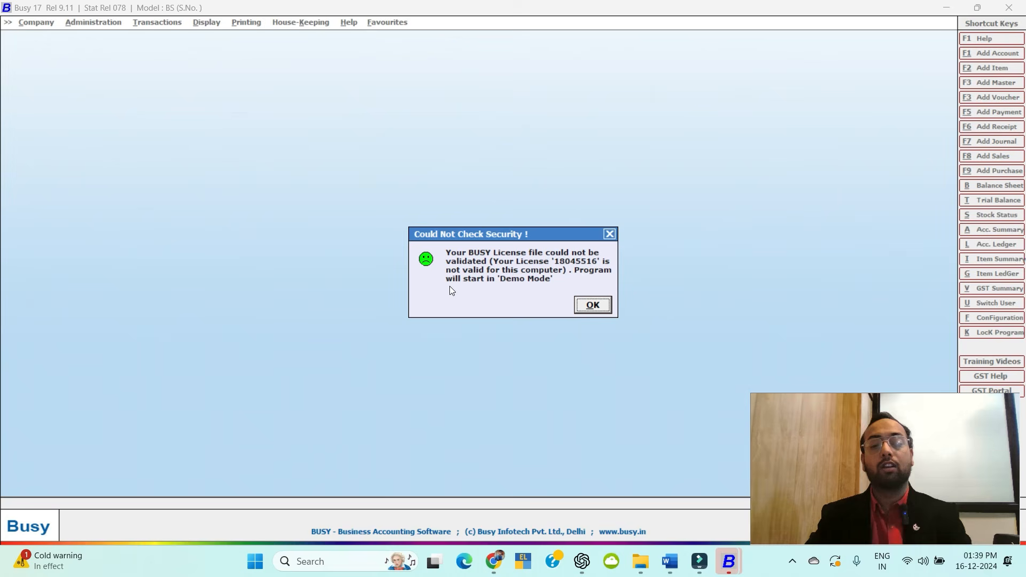
{"action": "left_click", "coordinate": [602, 308]}
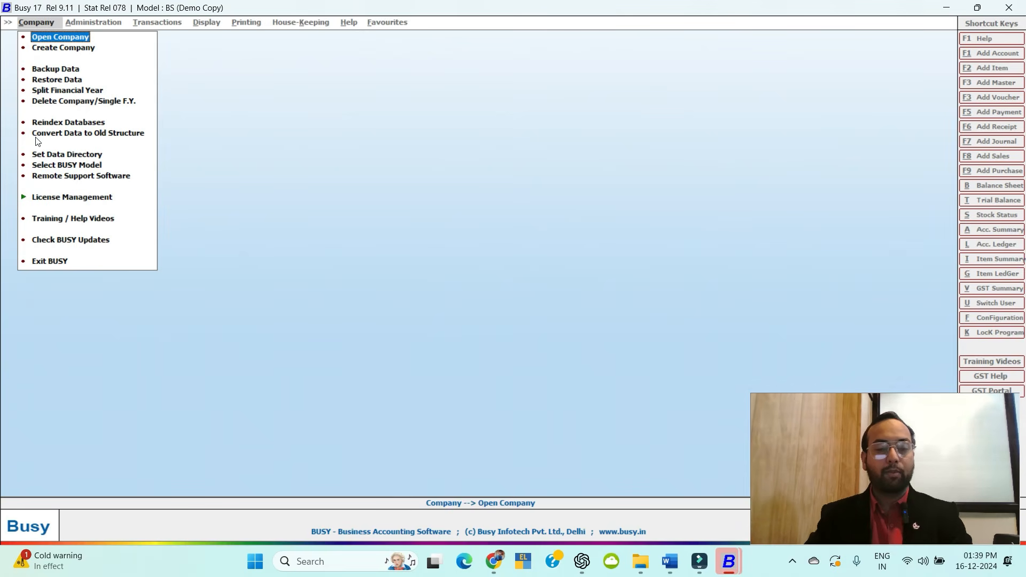
{"action": "left_click", "coordinate": [59, 50]}
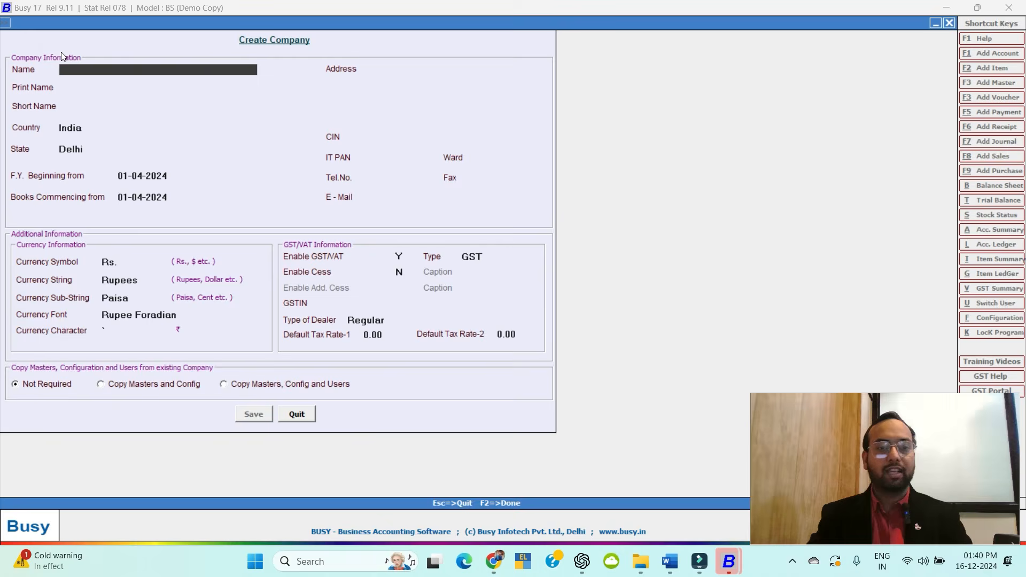
{"action": "key", "text": "Escape"}
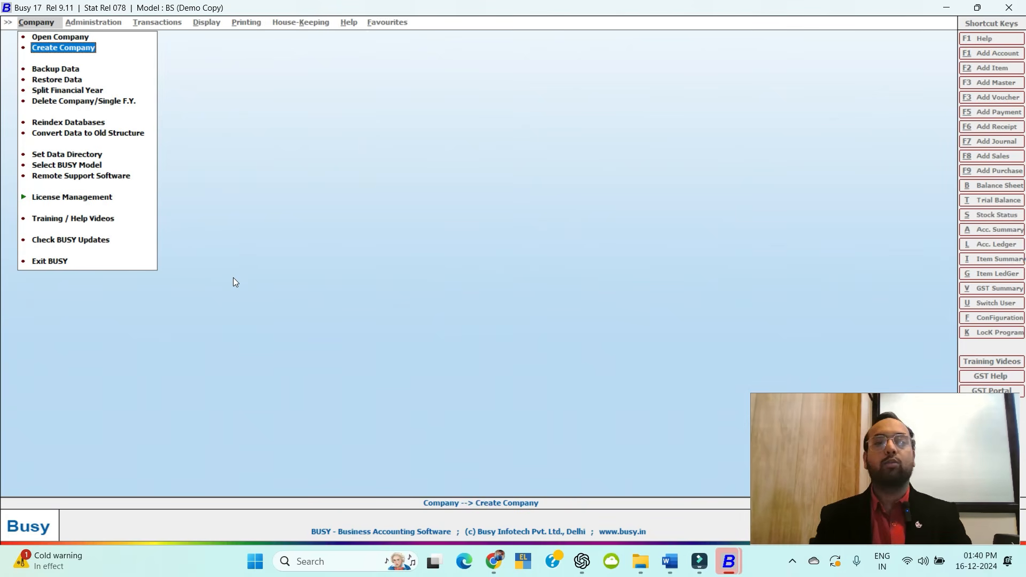
Reindex BHARAT JEWELLERS W.GST, confirming the latest backup exists, and acknowledge the success message.
{"action": "left_click", "coordinate": [60, 123]}
{"action": "key", "text": "Down"}
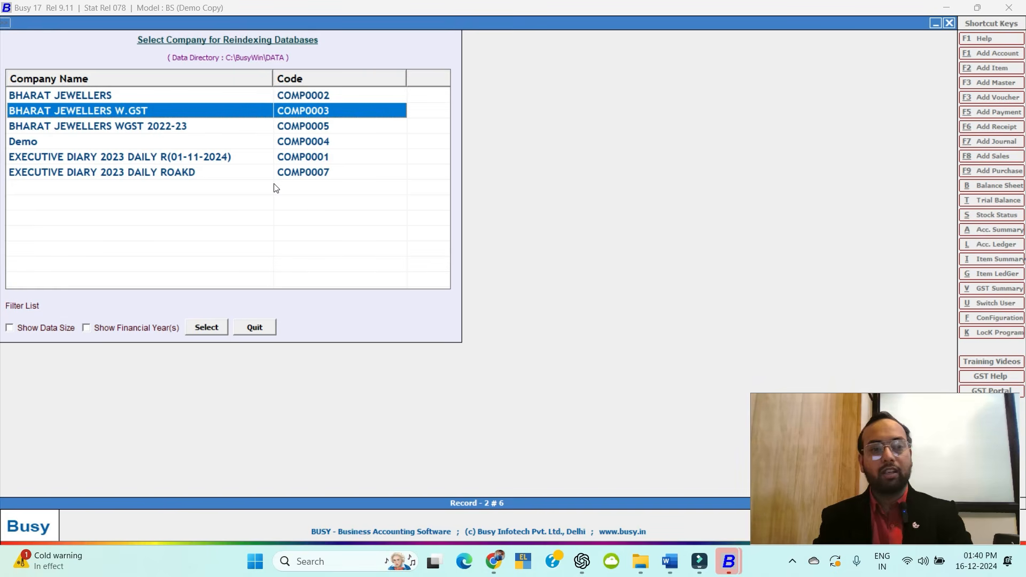
{"action": "key", "text": "Return"}
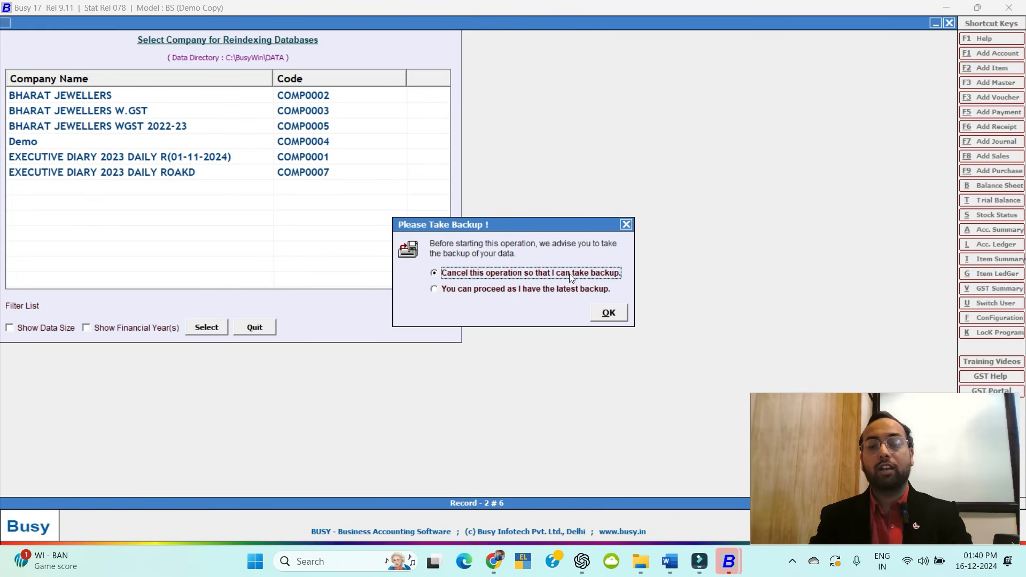
{"action": "left_click", "coordinate": [444, 292]}
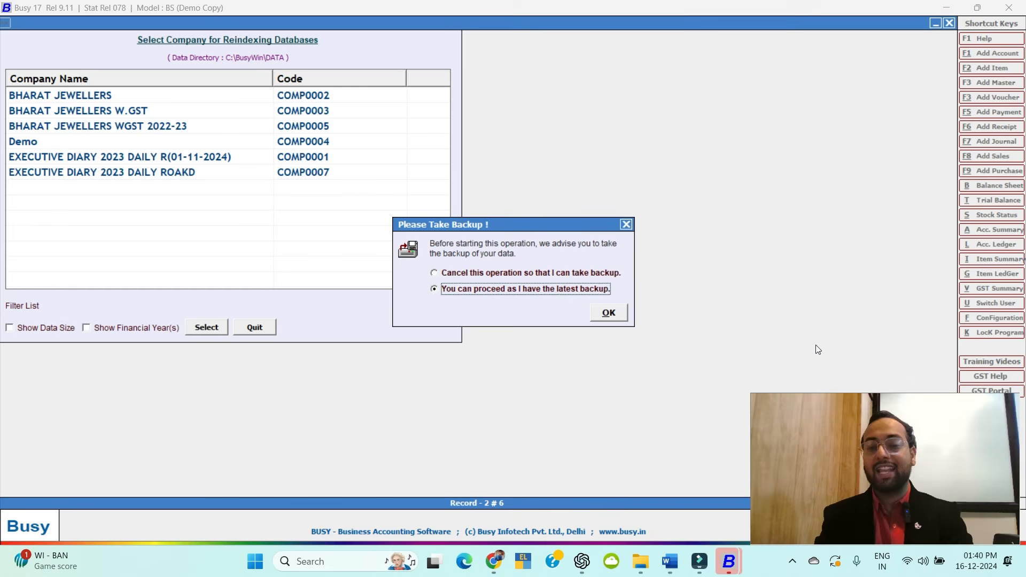
{"action": "key", "text": "Return"}
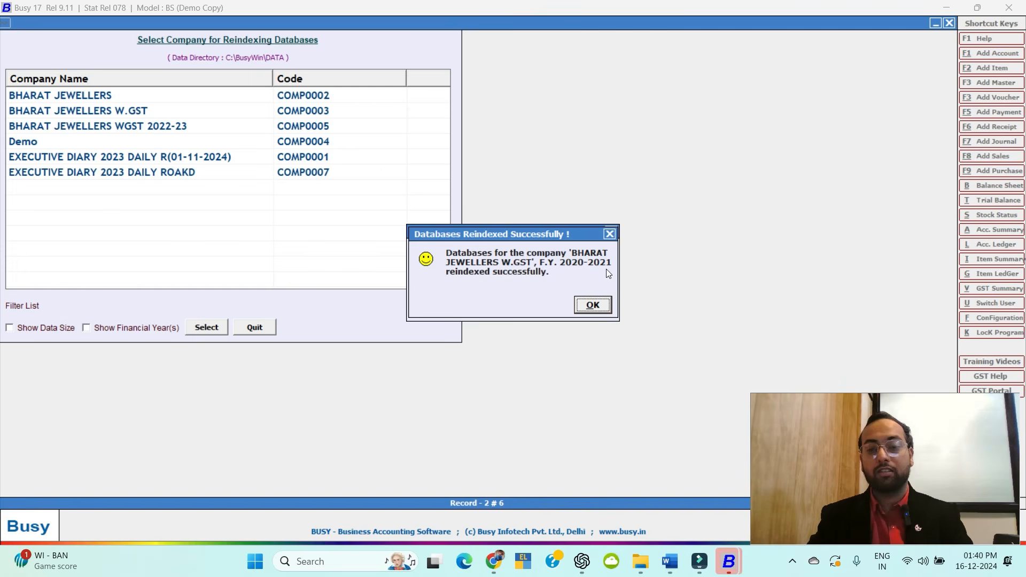
{"action": "left_click", "coordinate": [597, 303]}
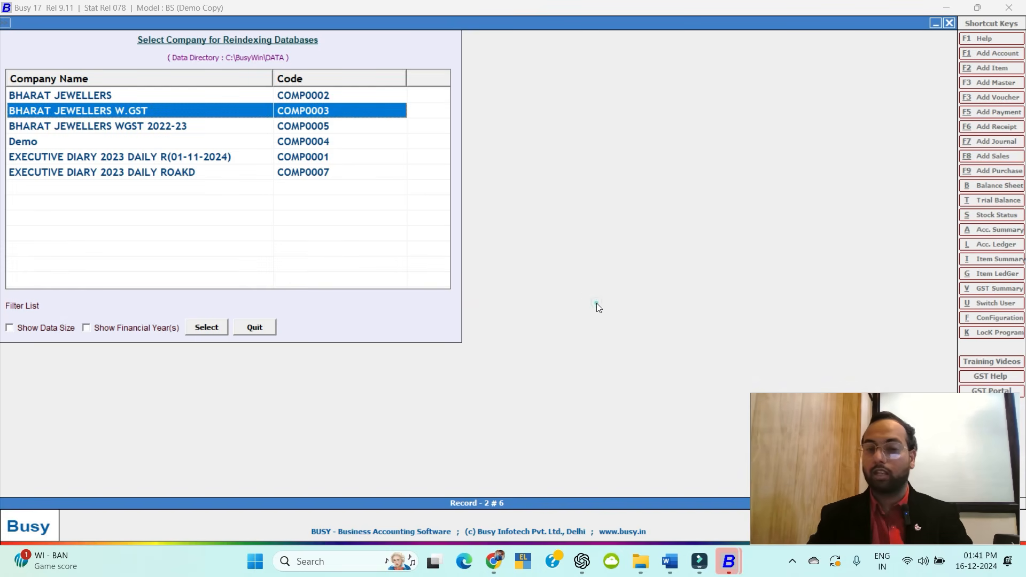
{"action": "key", "text": "Escape"}
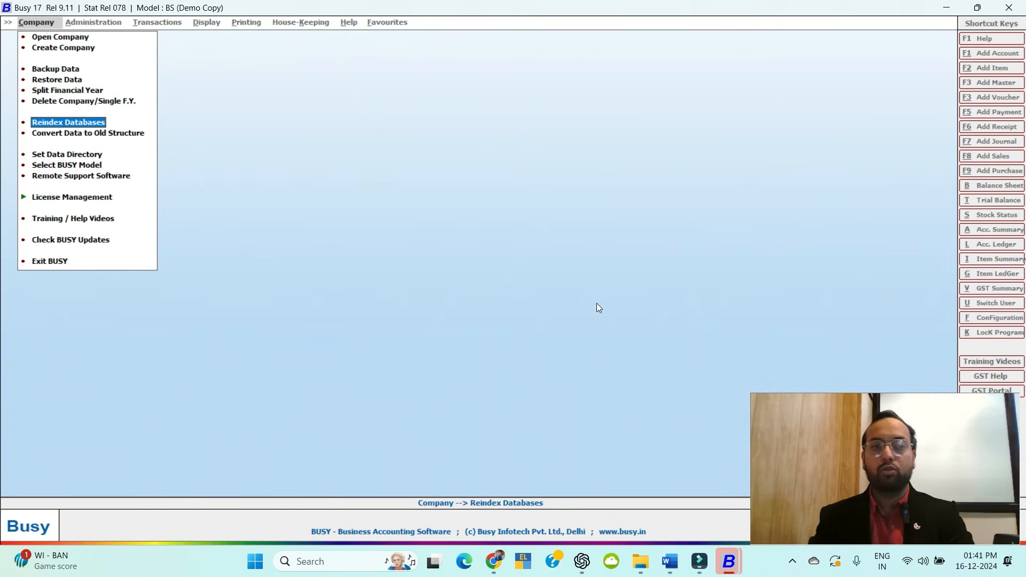
Open Set Data Directory, cancel browsing for a folder, and close it unchanged.
{"action": "left_click", "coordinate": [79, 154]}
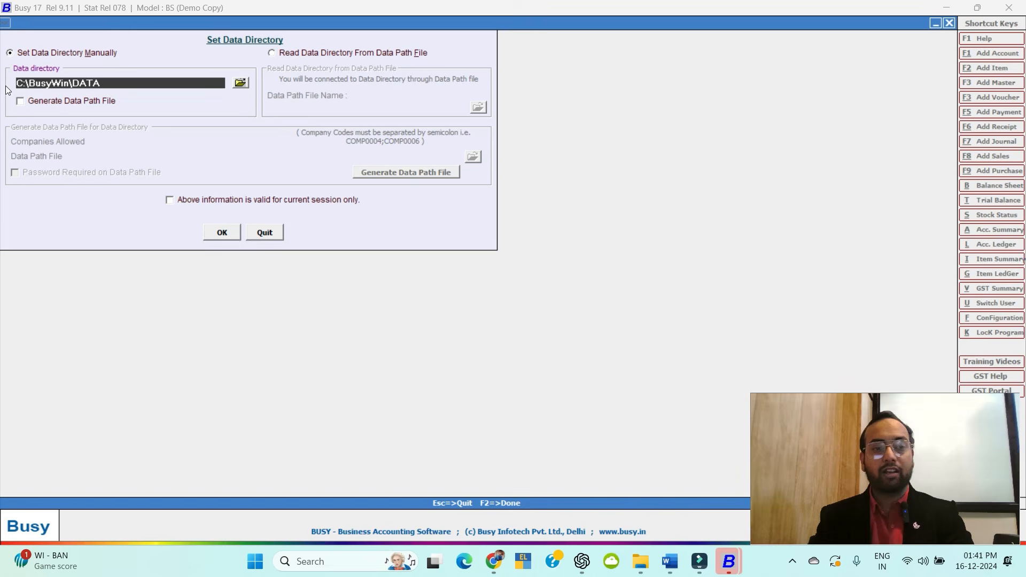
{"action": "left_click", "coordinate": [241, 82]}
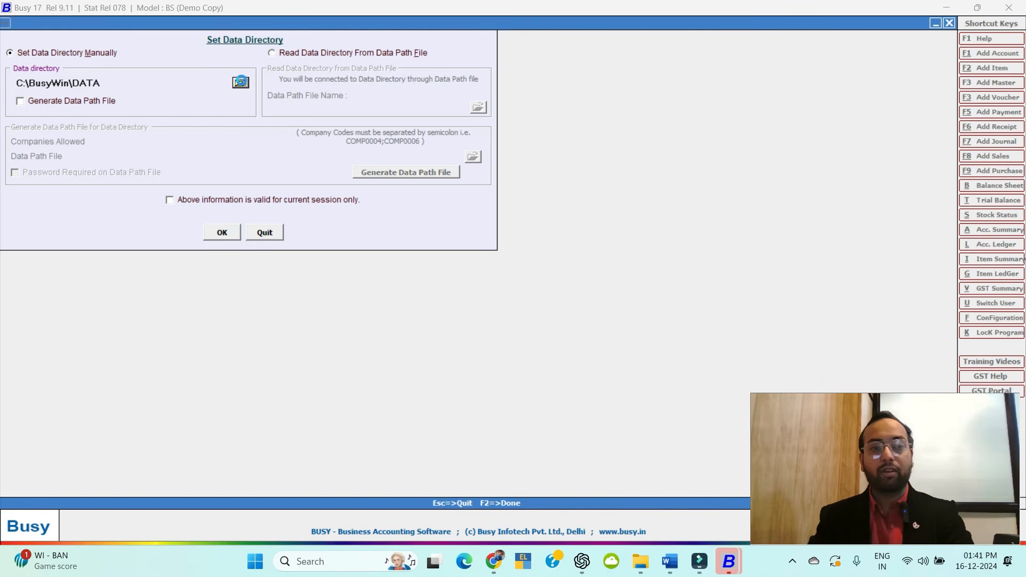
{"action": "left_click", "coordinate": [595, 372]}
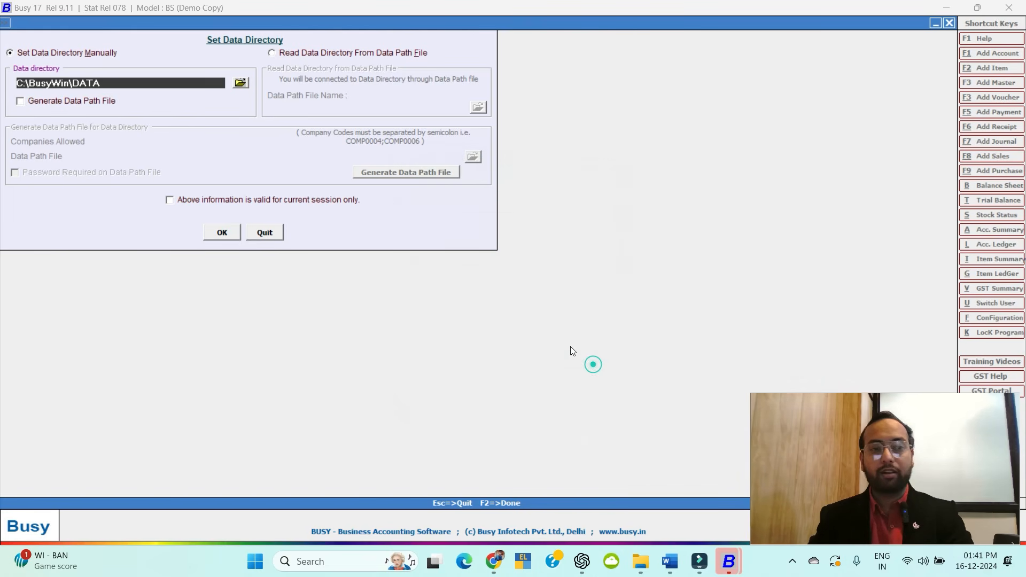
{"action": "key", "text": "Escape"}
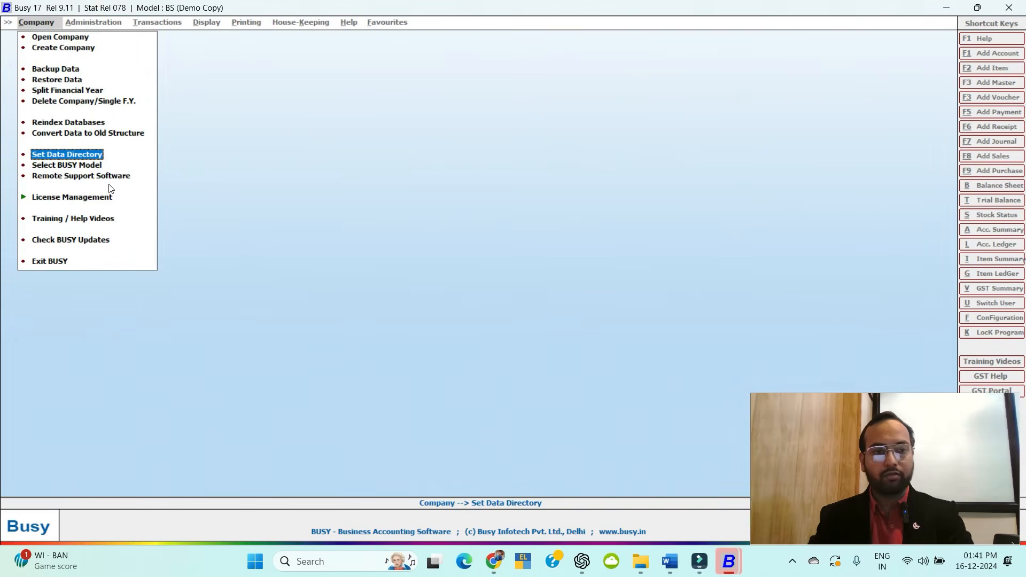
Try Basic, Standard and Enterprise plus Set Default in Select BUSY Model, then exit unsaved.
{"action": "left_click", "coordinate": [62, 164]}
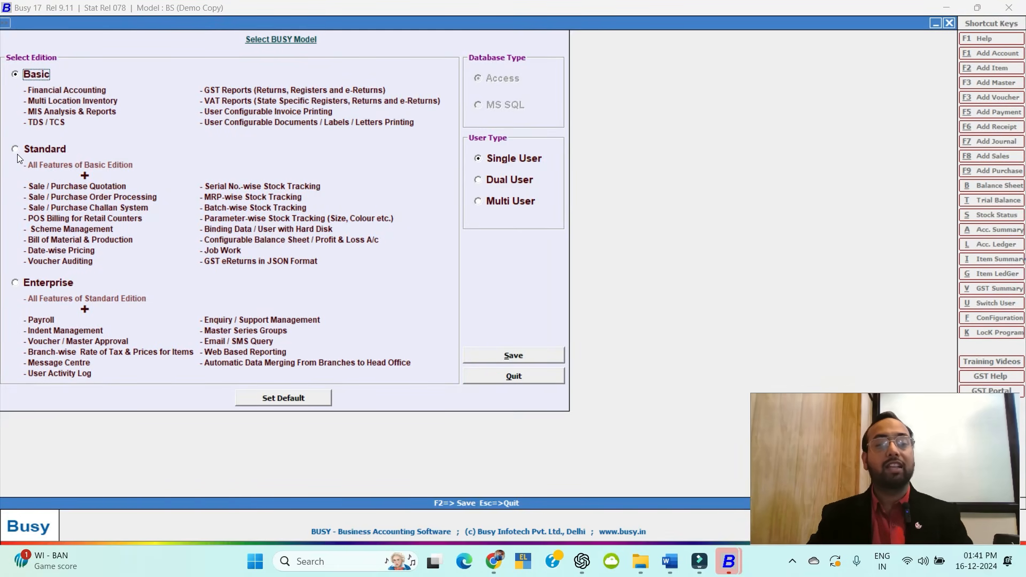
{"action": "left_click", "coordinate": [20, 286]}
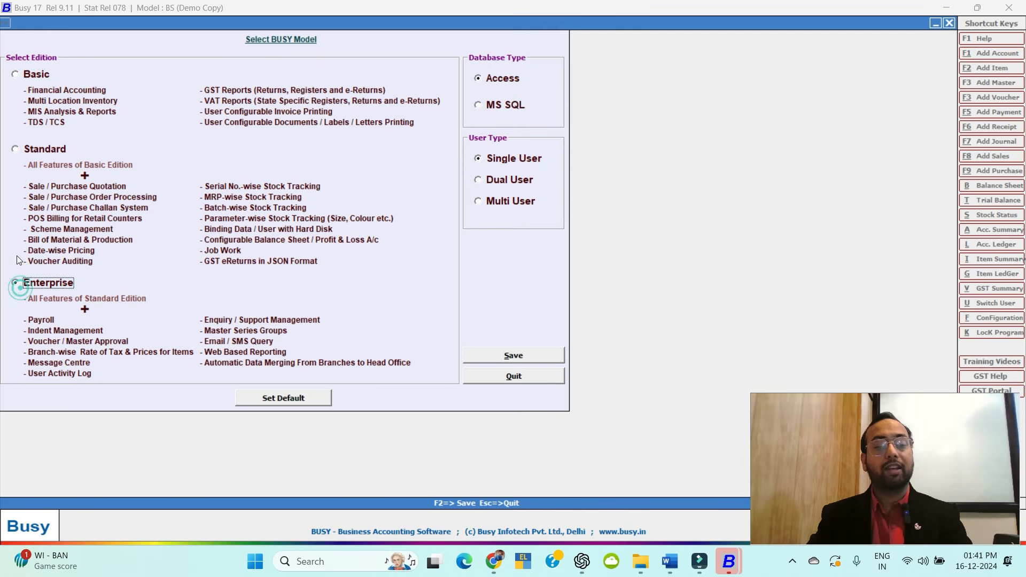
{"action": "left_click", "coordinate": [15, 150]}
{"action": "left_click", "coordinate": [15, 75]}
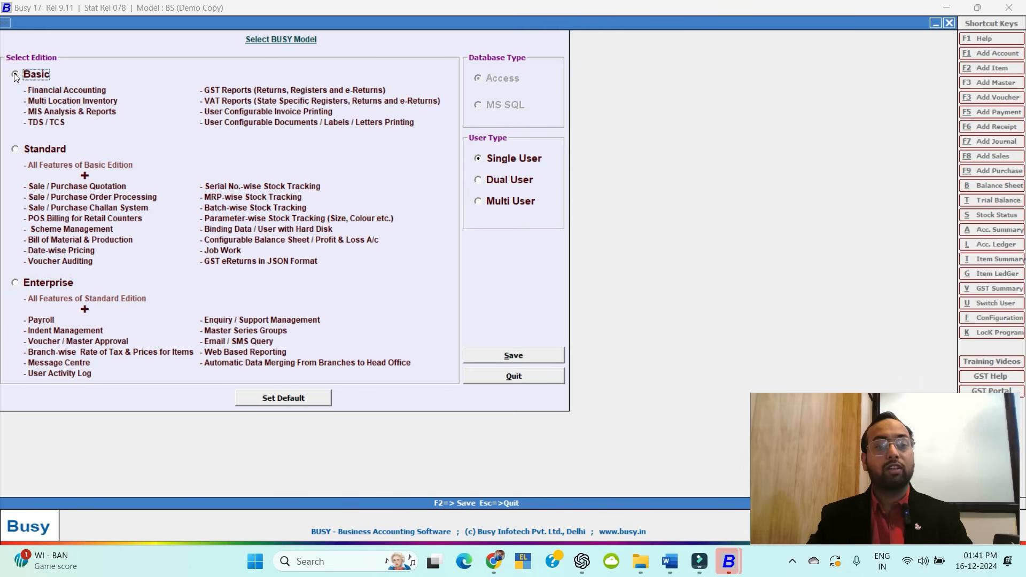
{"action": "left_click", "coordinate": [19, 284]}
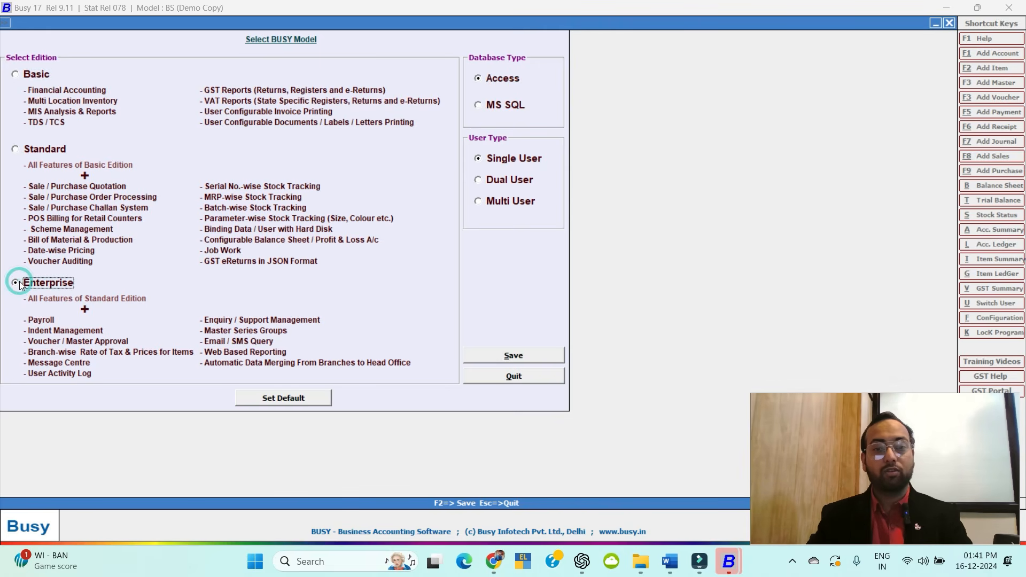
{"action": "left_click", "coordinate": [18, 80]}
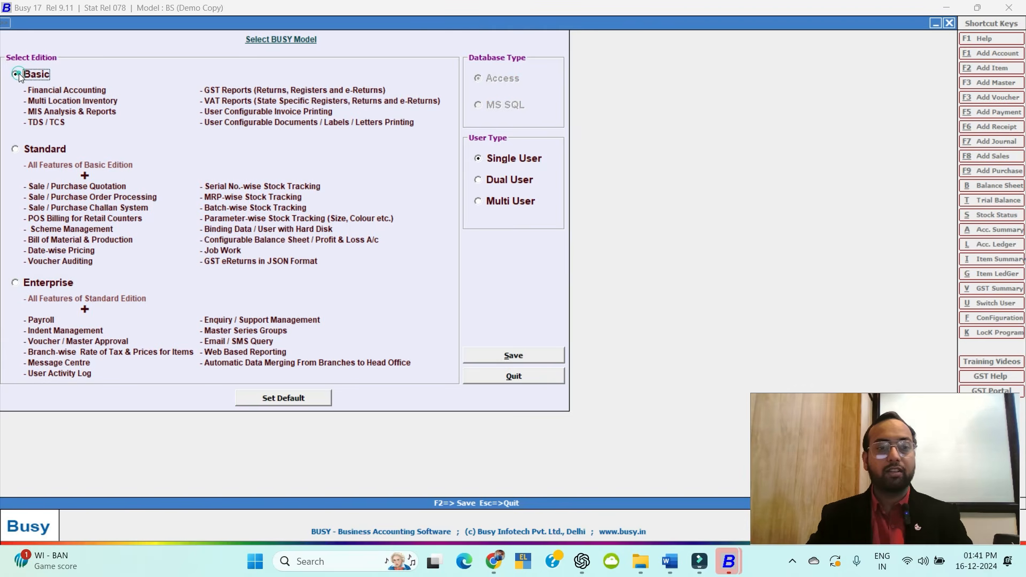
{"action": "left_click", "coordinate": [244, 398]}
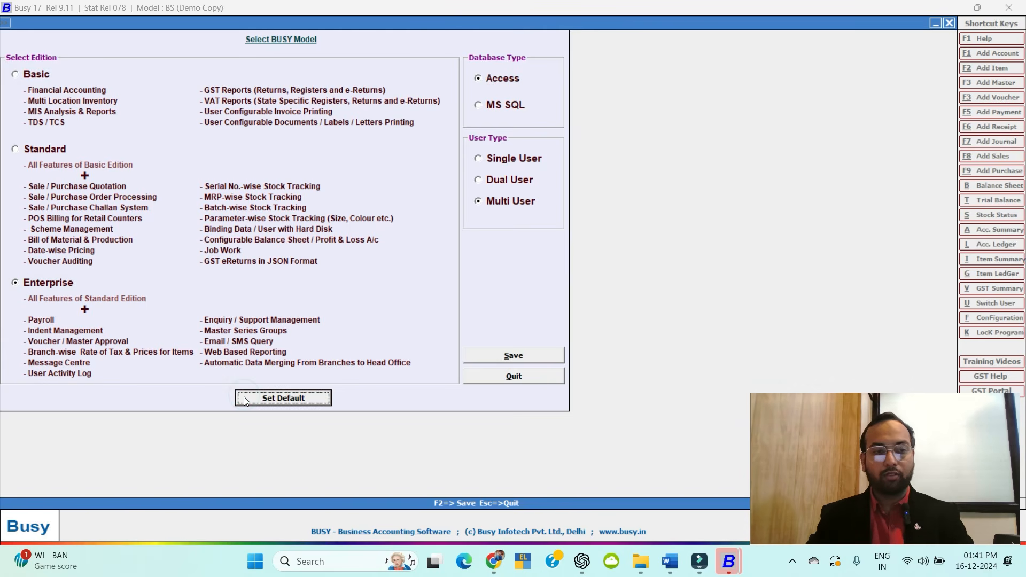
{"action": "left_click", "coordinate": [17, 72]}
{"action": "key", "text": "Escape"}
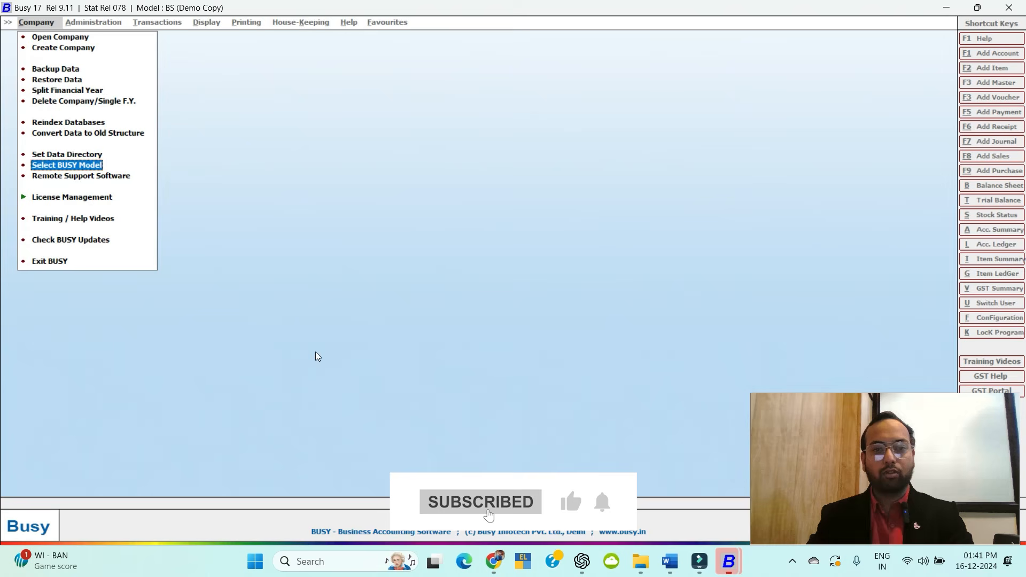
Open the Remote Support Software download prompt and dismiss it.
{"action": "key", "text": "Down"}
{"action": "left_click", "coordinate": [92, 177]}
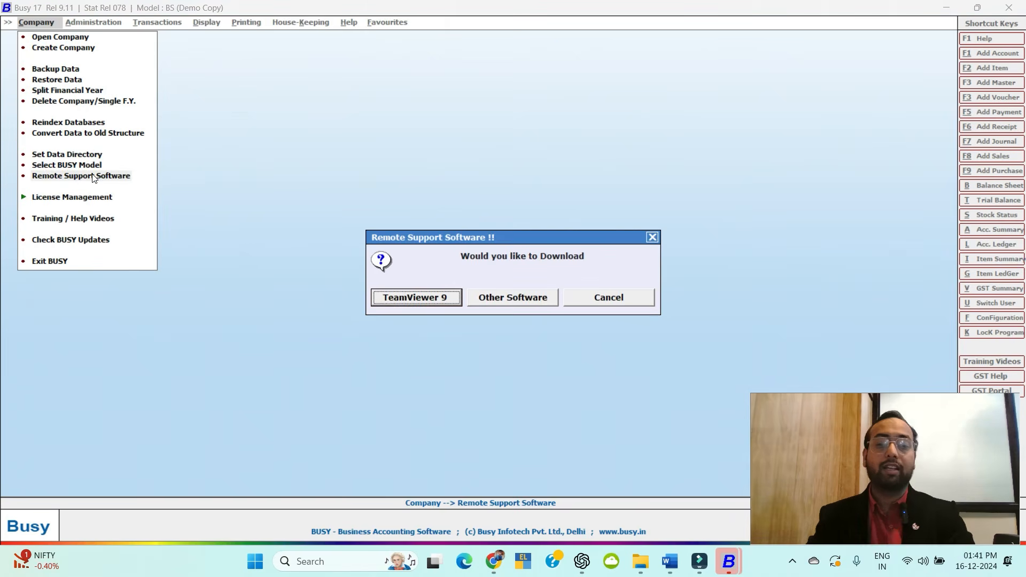
{"action": "left_click", "coordinate": [653, 237]}
Open and cancel SoftLock Registration, Re-Validate and Upgrade BUSY under License Management.
{"action": "left_click", "coordinate": [56, 199]}
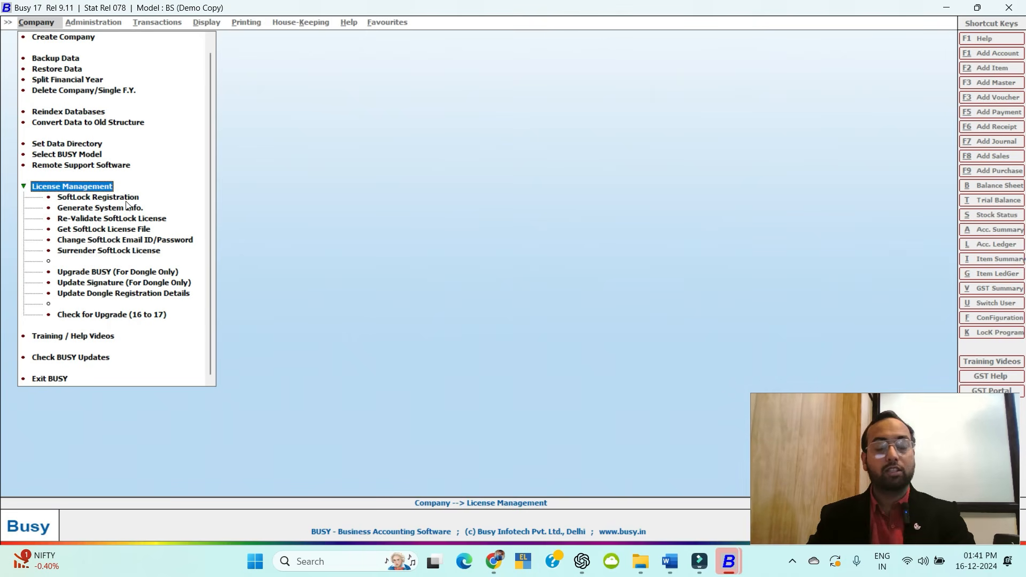
{"action": "left_click", "coordinate": [102, 191]}
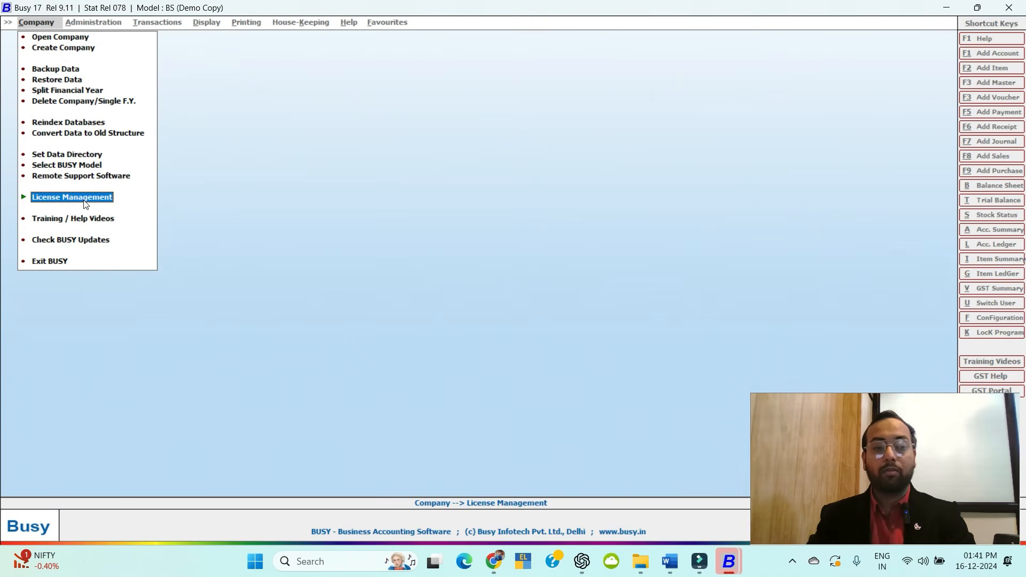
{"action": "left_click", "coordinate": [101, 197]}
{"action": "left_click", "coordinate": [115, 199]}
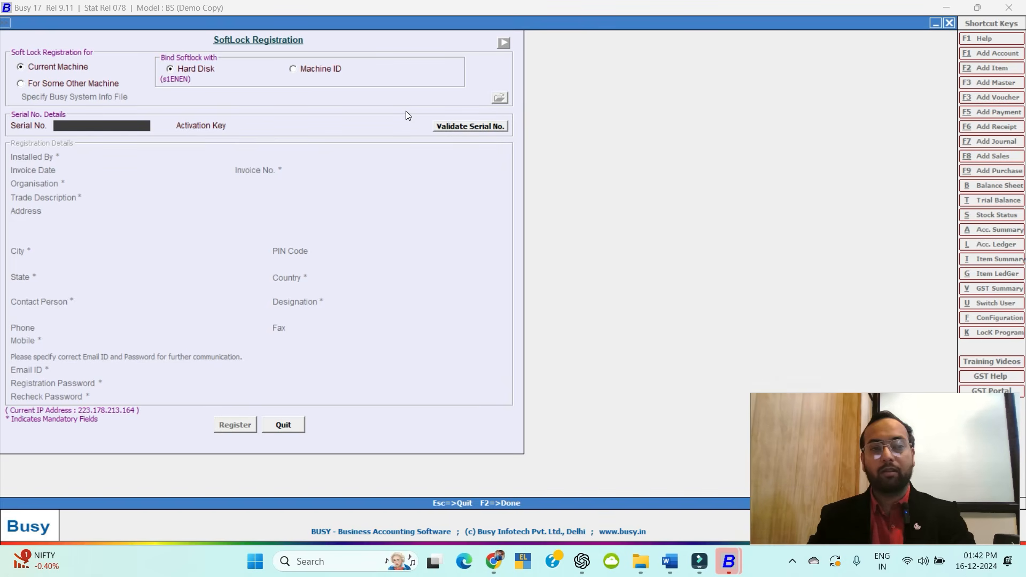
{"action": "key", "text": "Escape"}
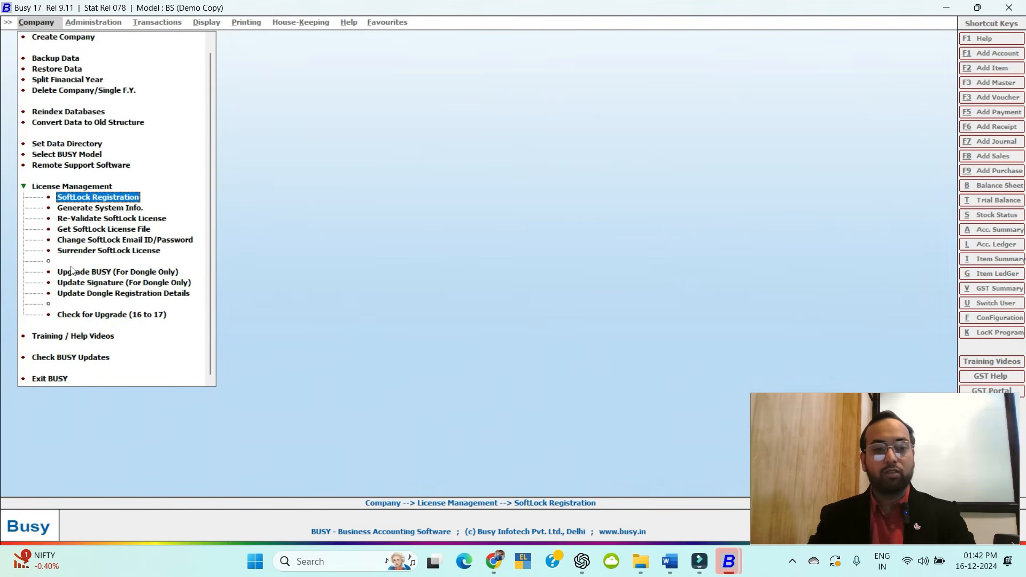
{"action": "left_click", "coordinate": [117, 220]}
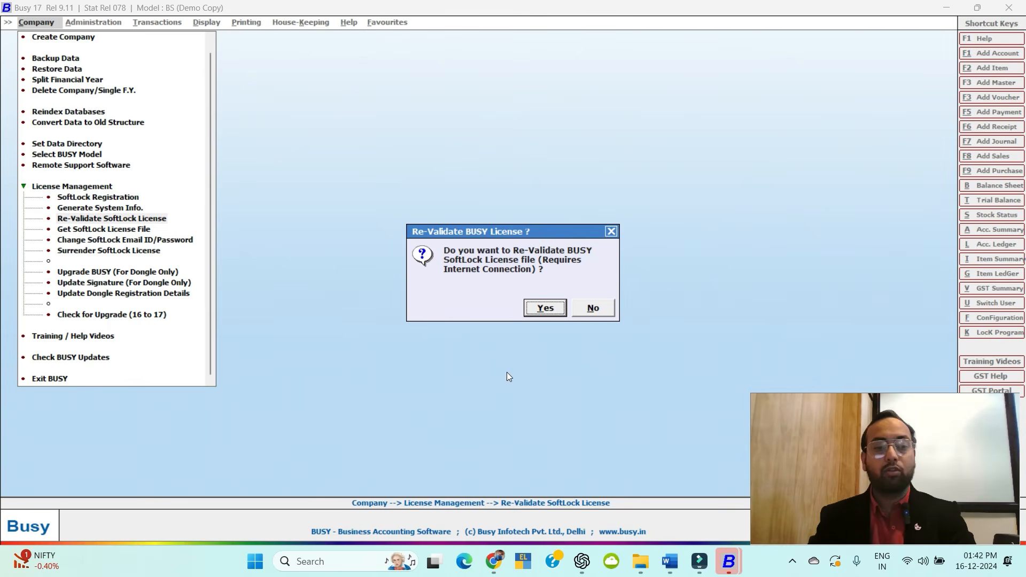
{"action": "key", "text": "Escape"}
{"action": "left_click", "coordinate": [98, 272]}
{"action": "key", "text": "Escape"}
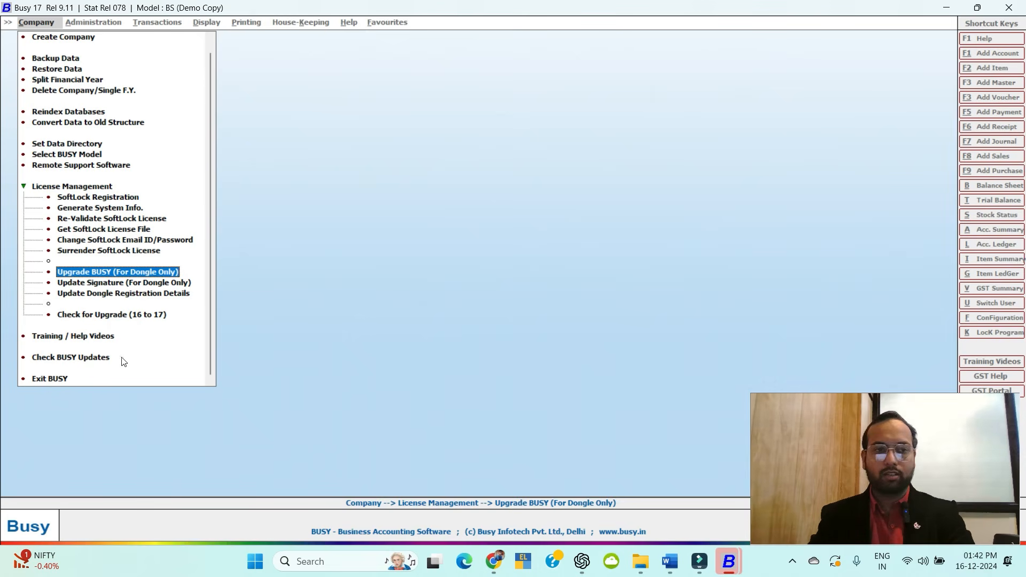
Close and reopen the Company menu, then switch to the Word course outline.
{"action": "key", "text": "Escape"}
{"action": "key", "text": "Escape"}
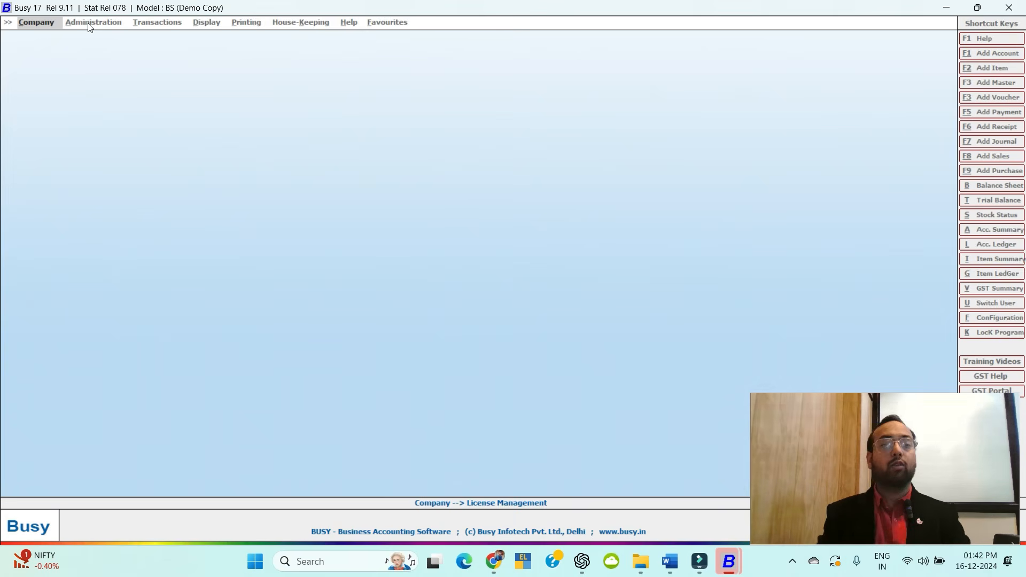
{"action": "left_click", "coordinate": [39, 25]}
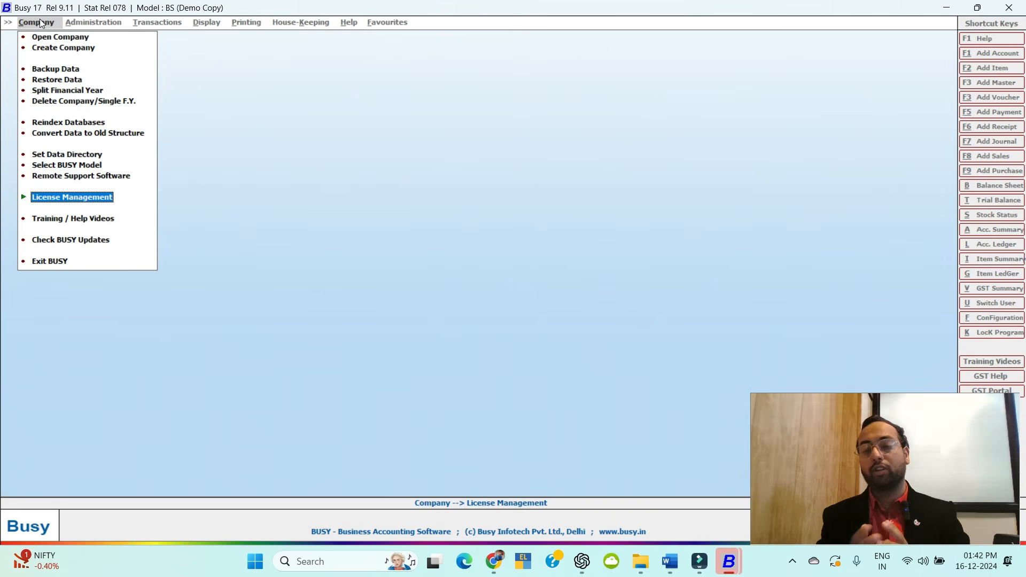
{"action": "key", "text": "Up"}
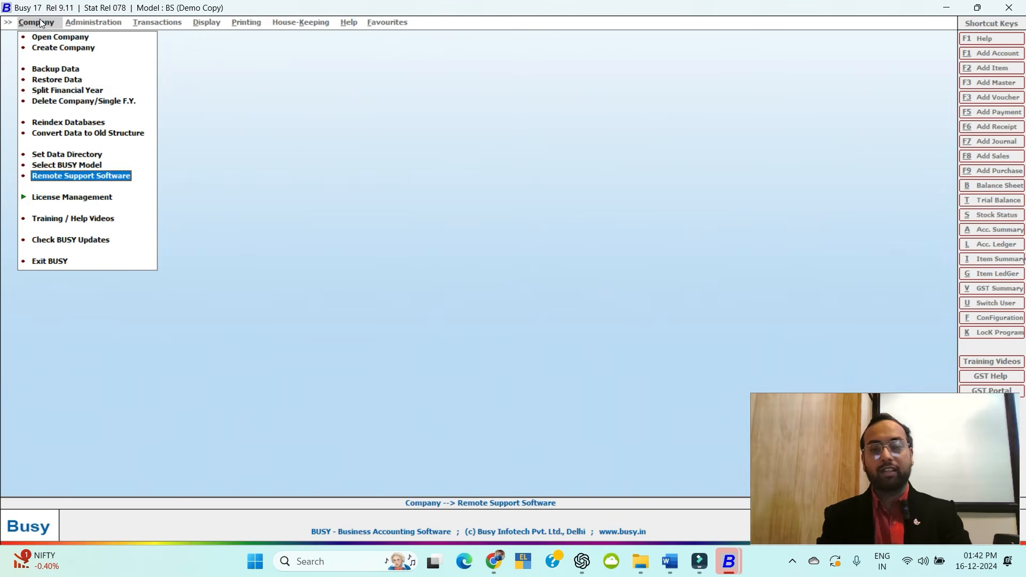
{"action": "key", "text": "alt+Tab"}
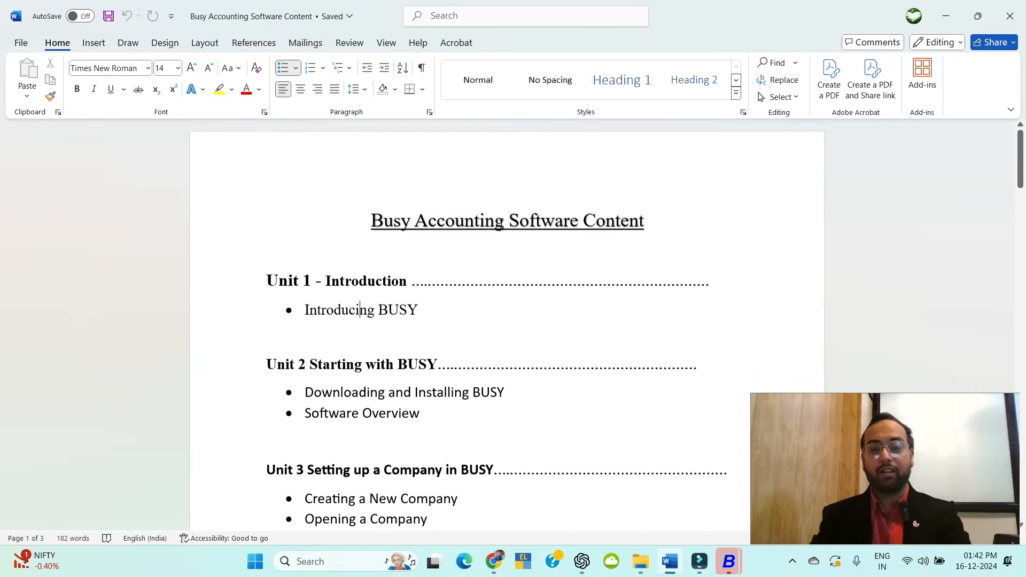
Scroll to the Unit 3 and 4 topics, briefly select the Unit 3 heading, then return to BUSY.
{"action": "scroll", "coordinate": [499, 225], "scroll_direction": "down", "scroll_amount": 3}
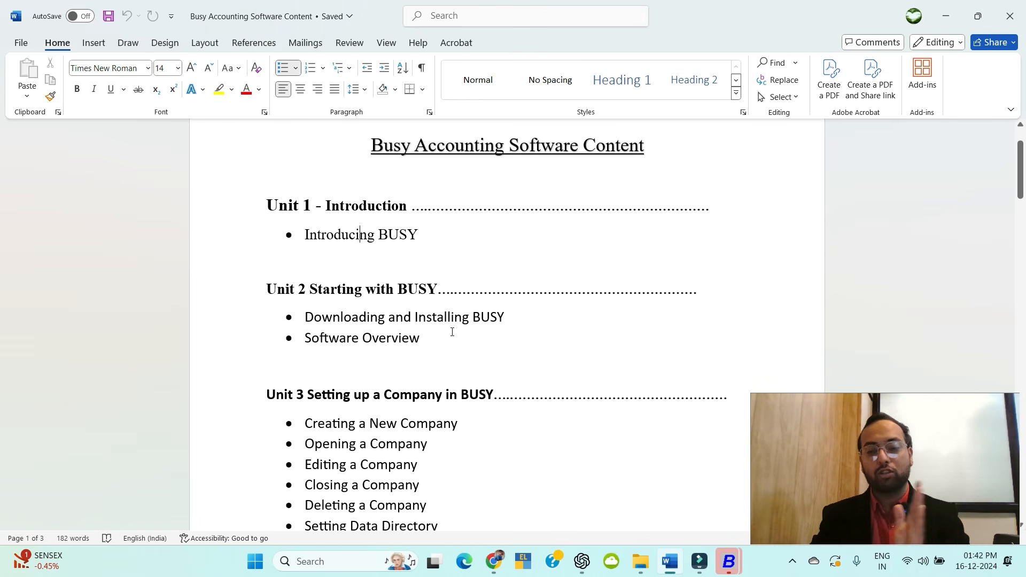
{"action": "scroll", "coordinate": [321, 299], "scroll_direction": "down", "scroll_amount": 1}
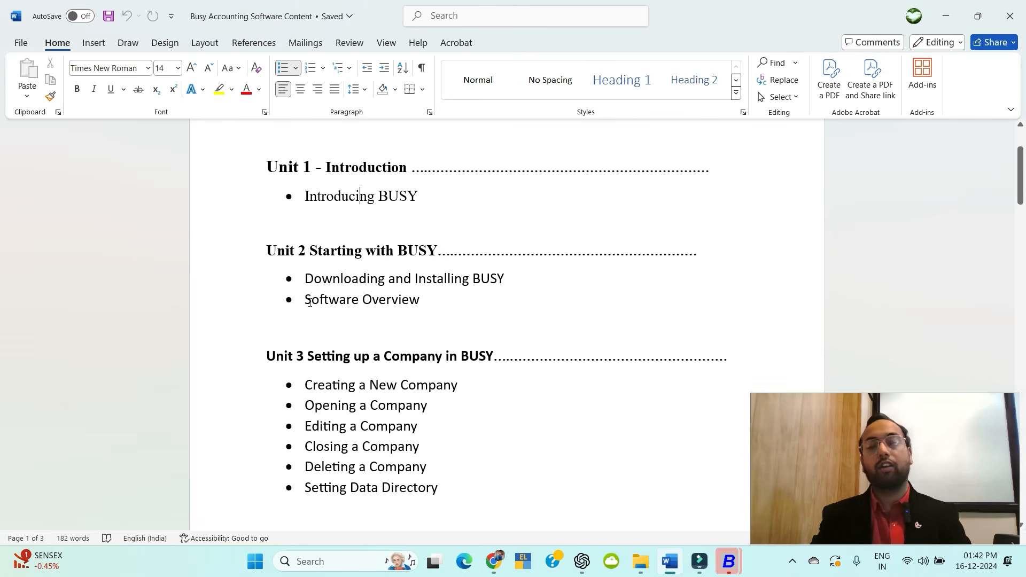
{"action": "scroll", "coordinate": [395, 333], "scroll_direction": "down", "scroll_amount": 3}
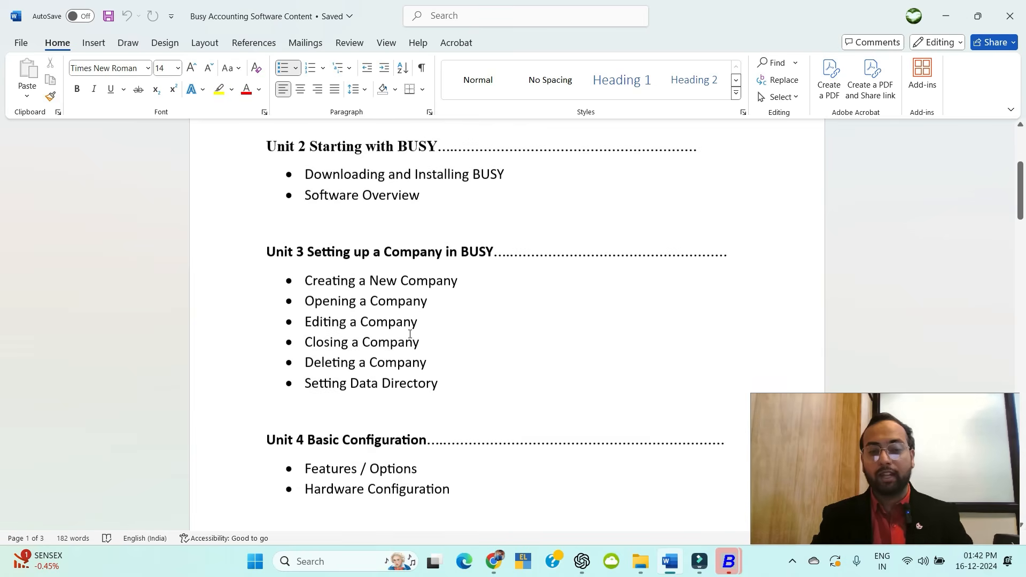
{"action": "left_click_drag", "start_coordinate": [266, 240], "coordinate": [492, 240]}
{"action": "left_click", "coordinate": [480, 239]}
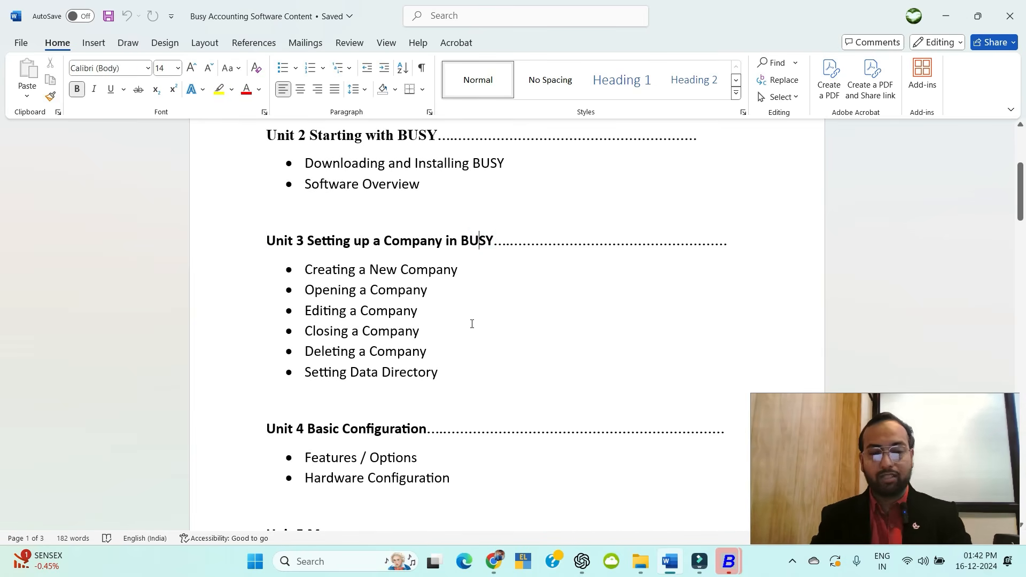
{"action": "key", "text": "alt+Tab"}
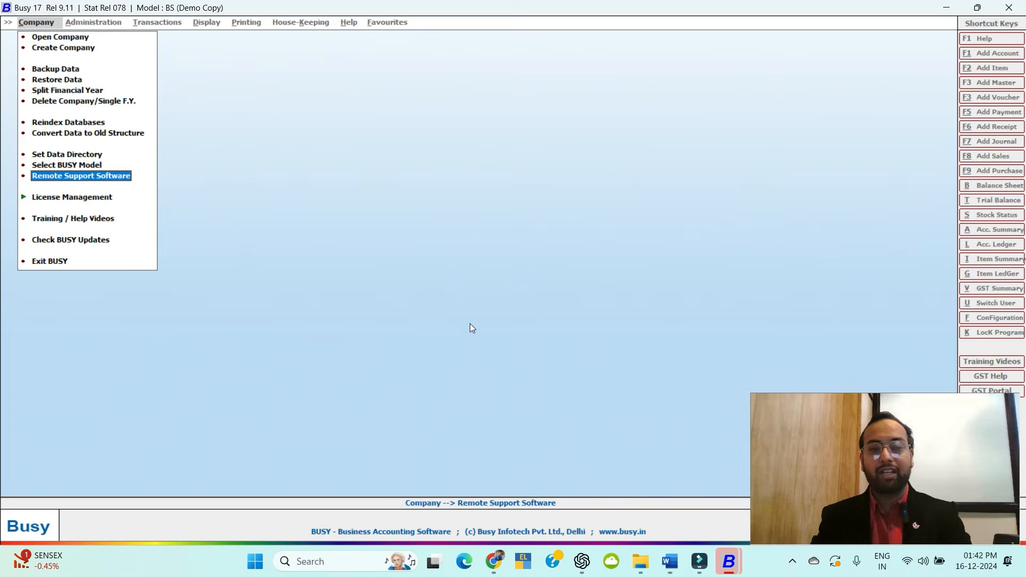
Start Create Company and enter the name 'Accounts Expert'.
{"action": "left_click", "coordinate": [64, 49]}
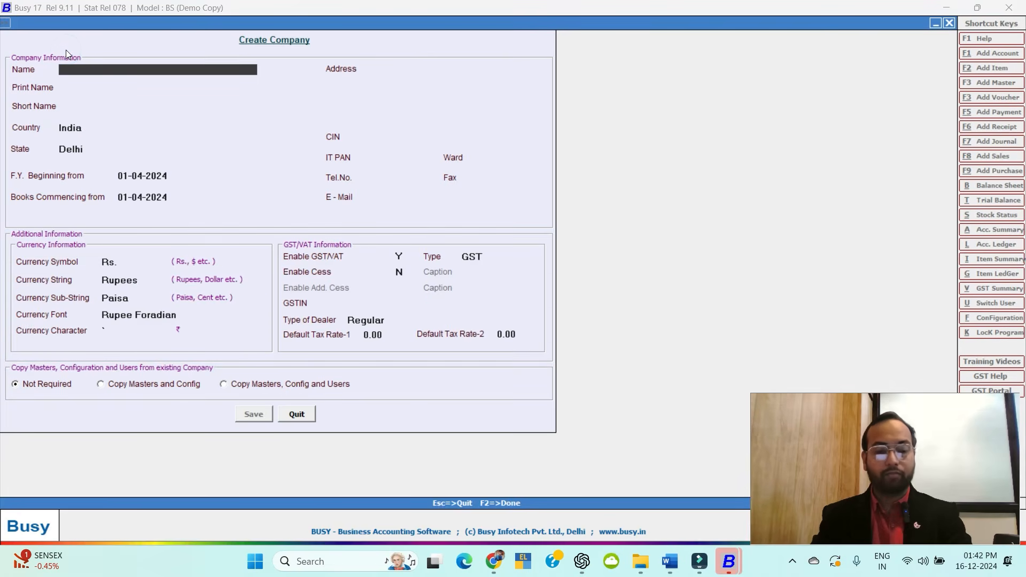
{"action": "type", "text": "Accoun"}
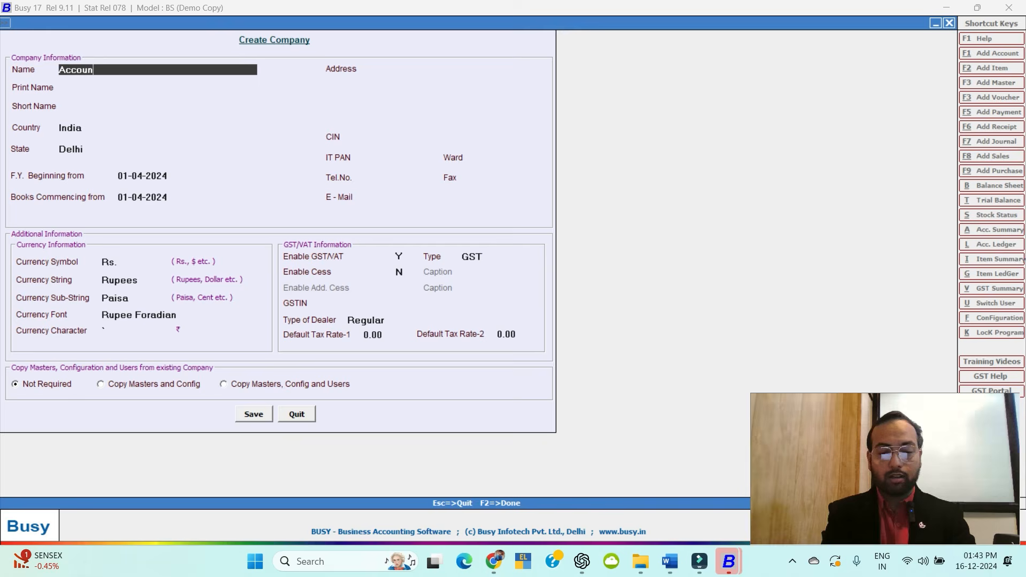
{"action": "type", "text": "ts Exper"}
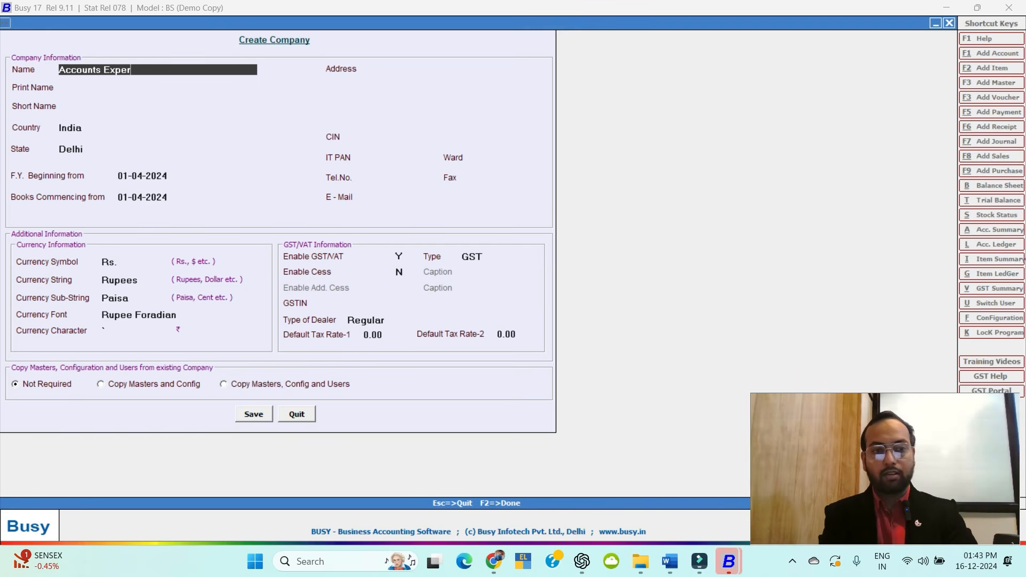
{"action": "type", "text": "t"}
{"action": "key", "text": "Return"}
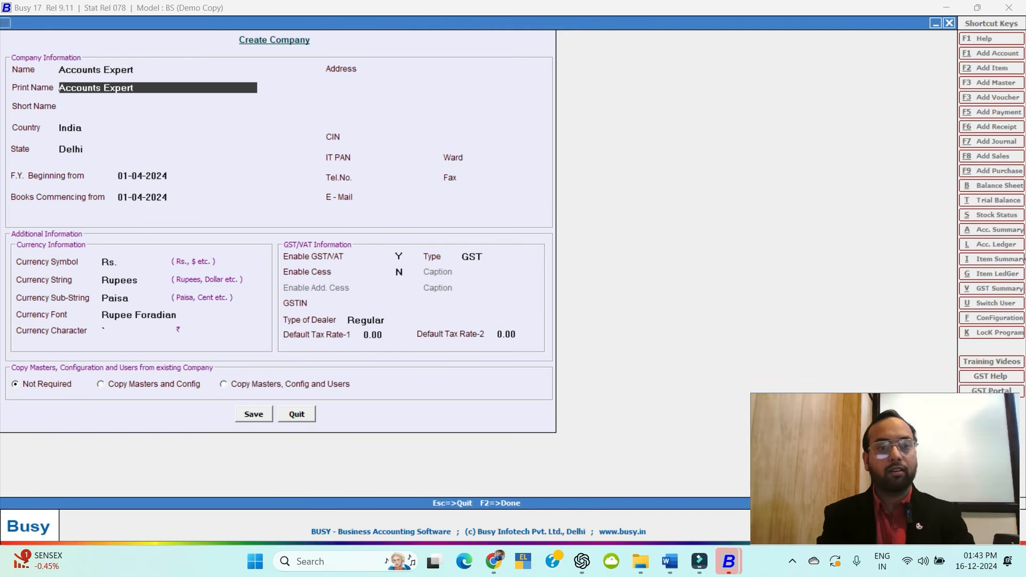
Skip past Short Name and Country and type 'hary' to choose Haryana as the state.
{"action": "key", "text": "Return"}
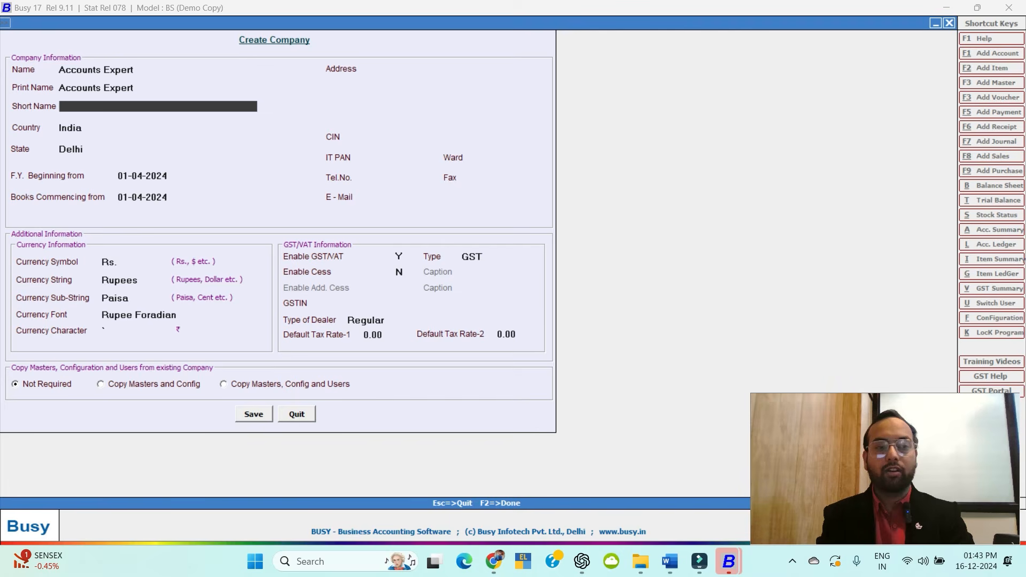
{"action": "key", "text": "Return"}
{"action": "key", "text": "Return"}
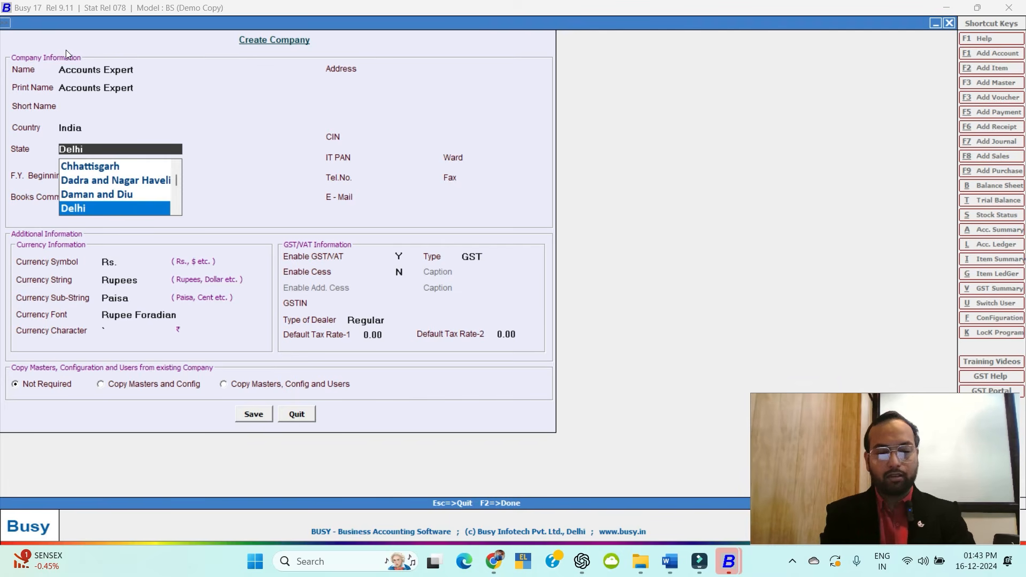
{"action": "type", "text": "hary"}
{"action": "key", "text": "Return"}
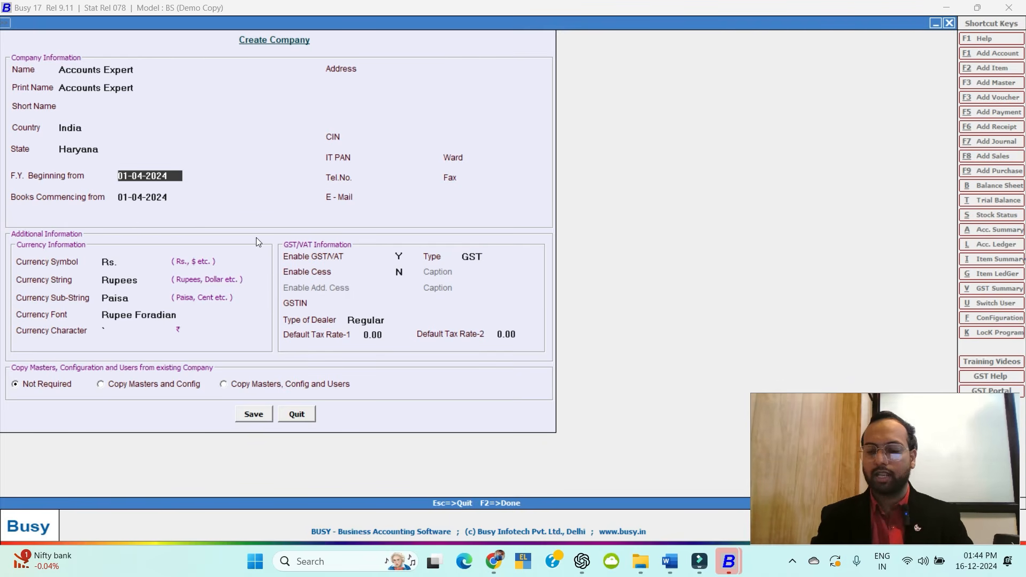
Accept the 01-04-2024 dates and enter address lines 123, Narnaul and Haryana.
{"action": "key", "text": "Return"}
{"action": "key", "text": "Return"}
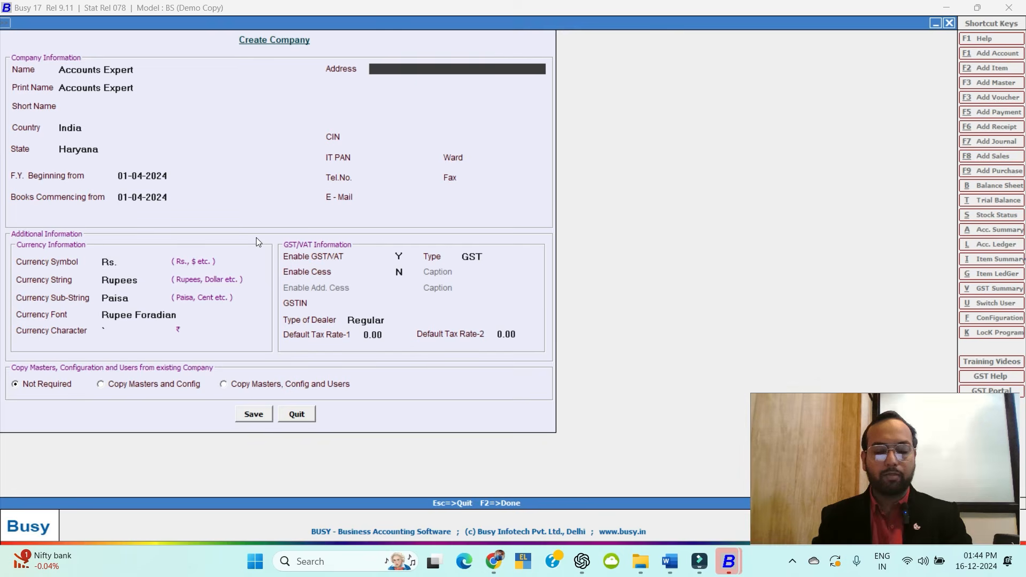
{"action": "key", "text": "Return"}
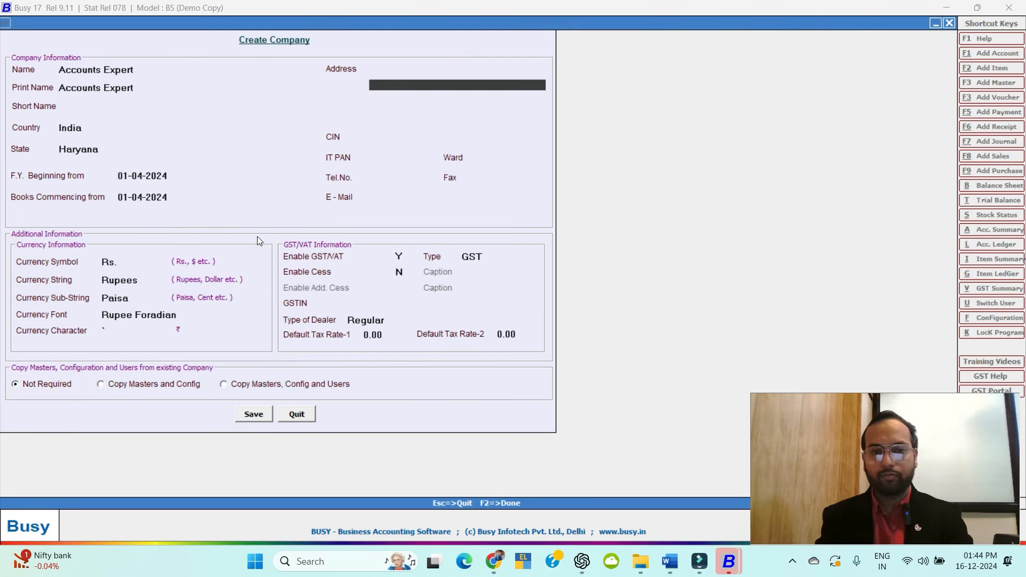
{"action": "key", "text": "Up"}
{"action": "type", "text": "123"}
{"action": "key", "text": "Return"}
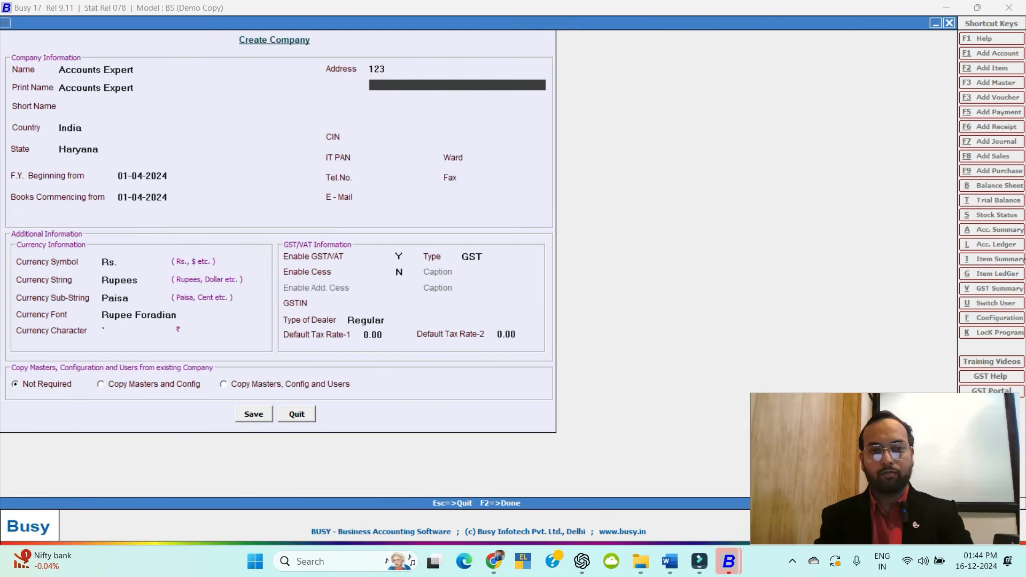
{"action": "type", "text": "wew"}
{"action": "key", "text": "BackSpace"}
{"action": "key", "text": "BackSpace"}
{"action": "key", "text": "BackSpace"}
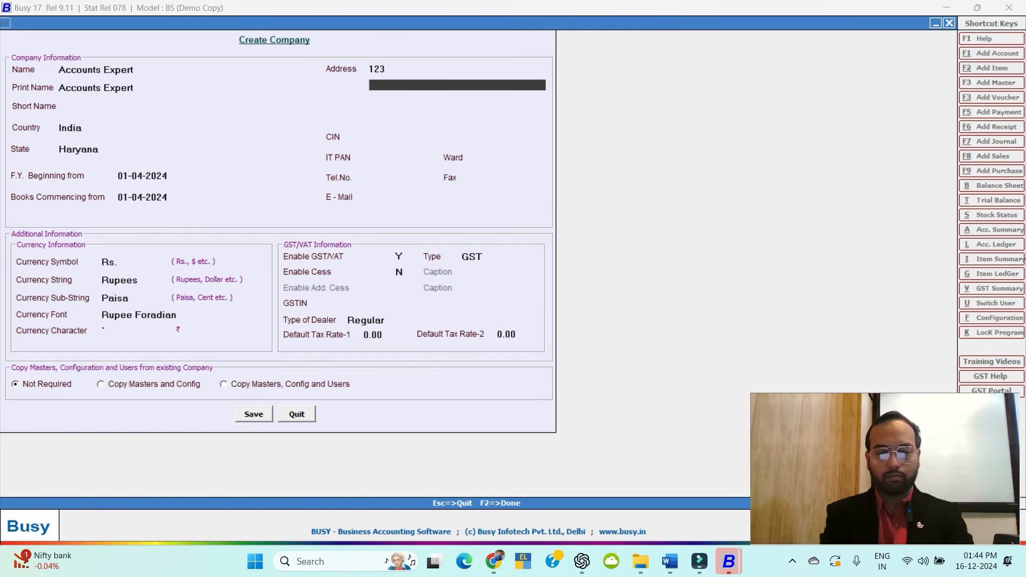
{"action": "type", "text": "Narnaul"}
{"action": "key", "text": "Return"}
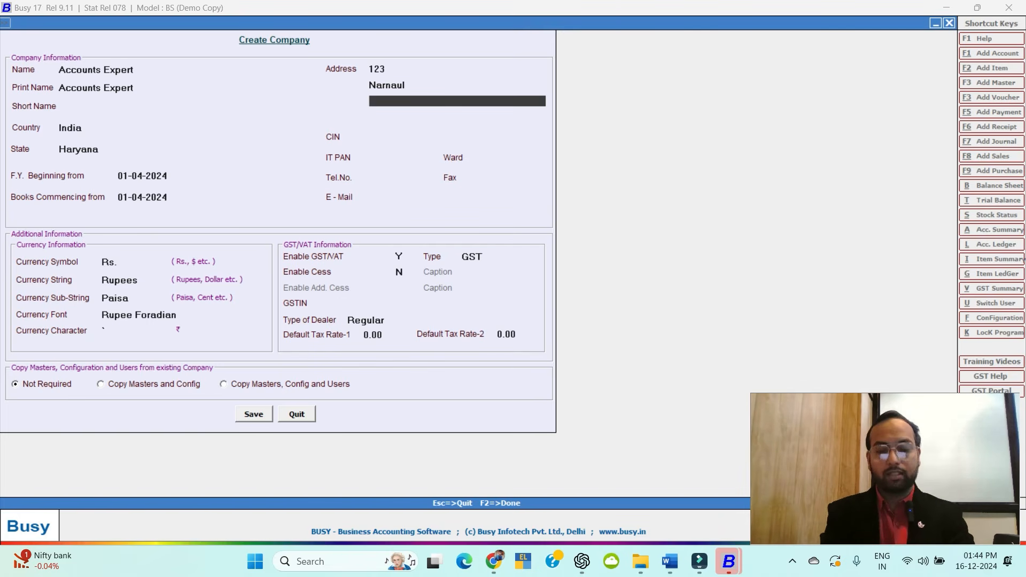
{"action": "type", "text": "haryana"}
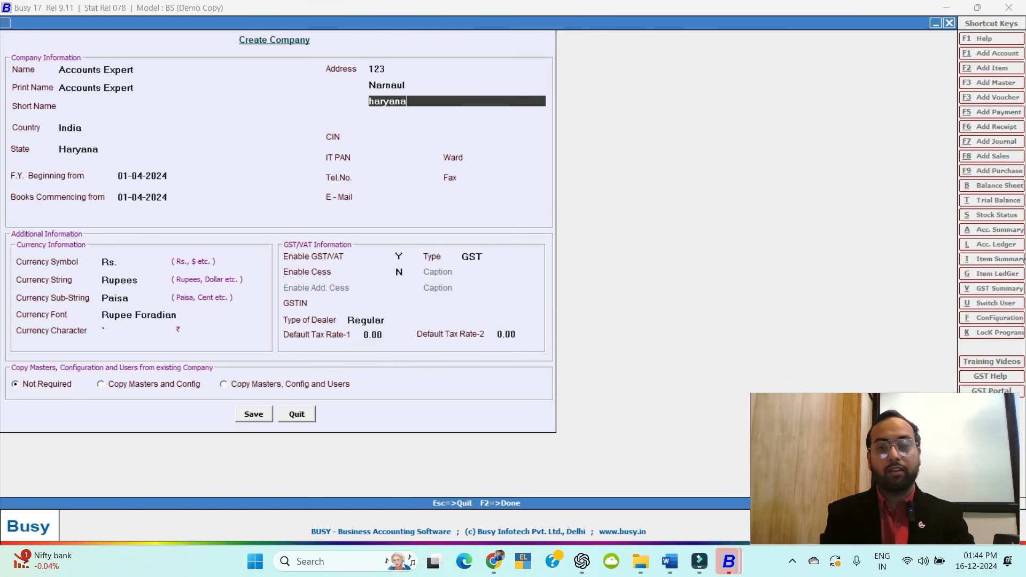
{"action": "key", "text": "Return"}
{"action": "key", "text": "Return"}
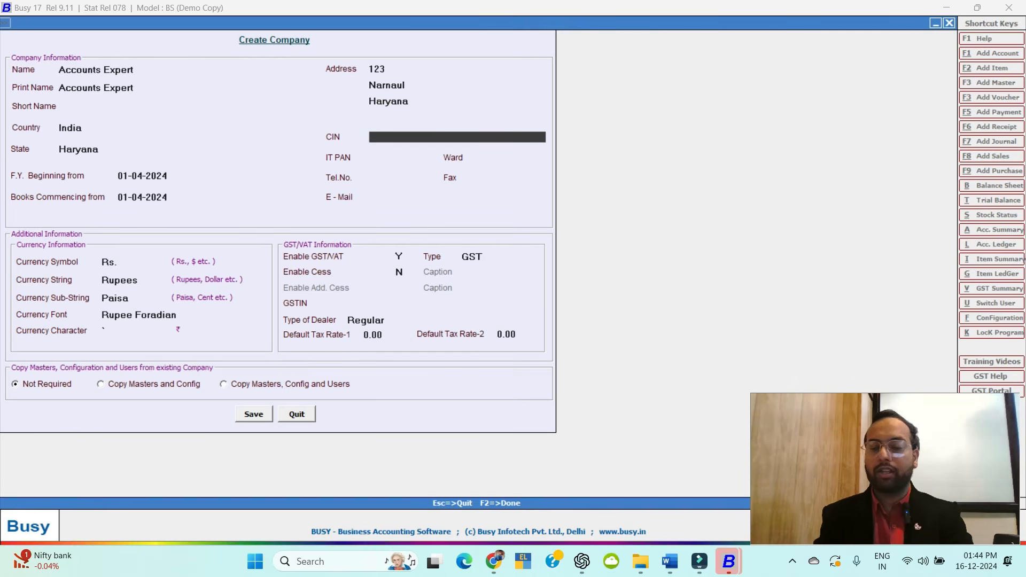
Leave CIN, IT PAN, ward, phone, fax and e-mail blank.
{"action": "key", "text": "Return"}
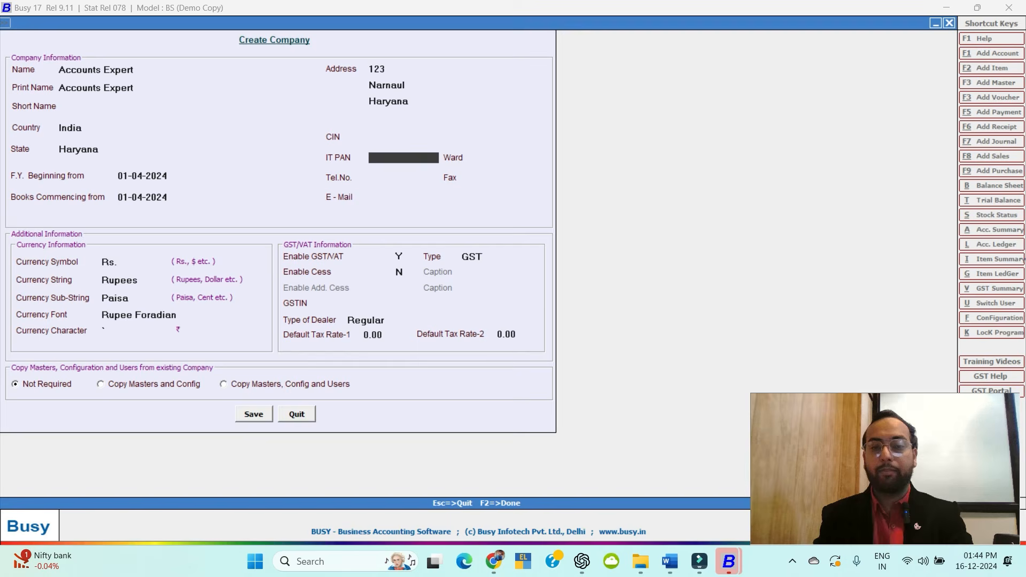
{"action": "key", "text": "Return"}
{"action": "key", "text": "Return"}
{"action": "key", "text": "Return"}
{"action": "key", "text": "Return"}
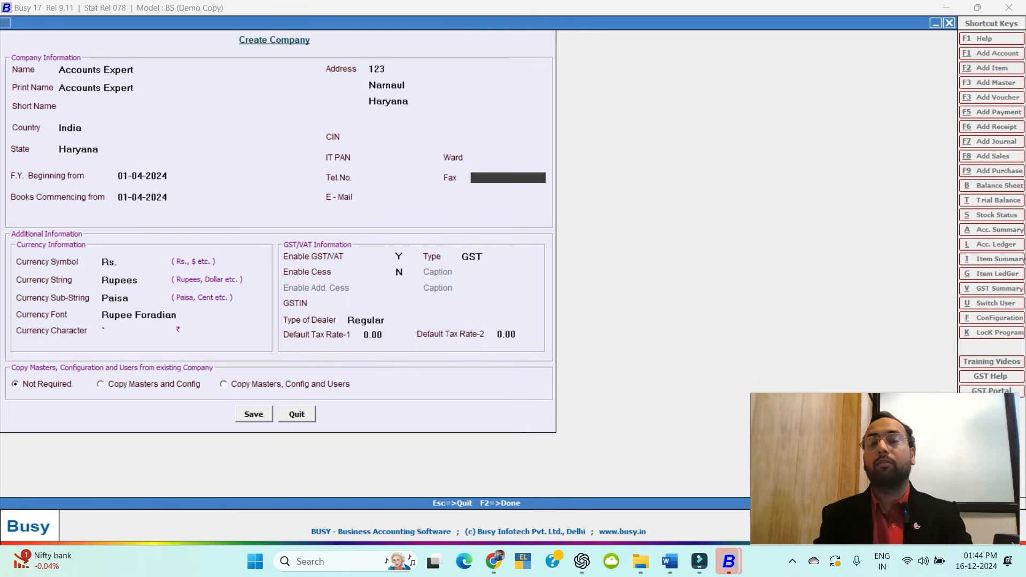
{"action": "key", "text": "Return"}
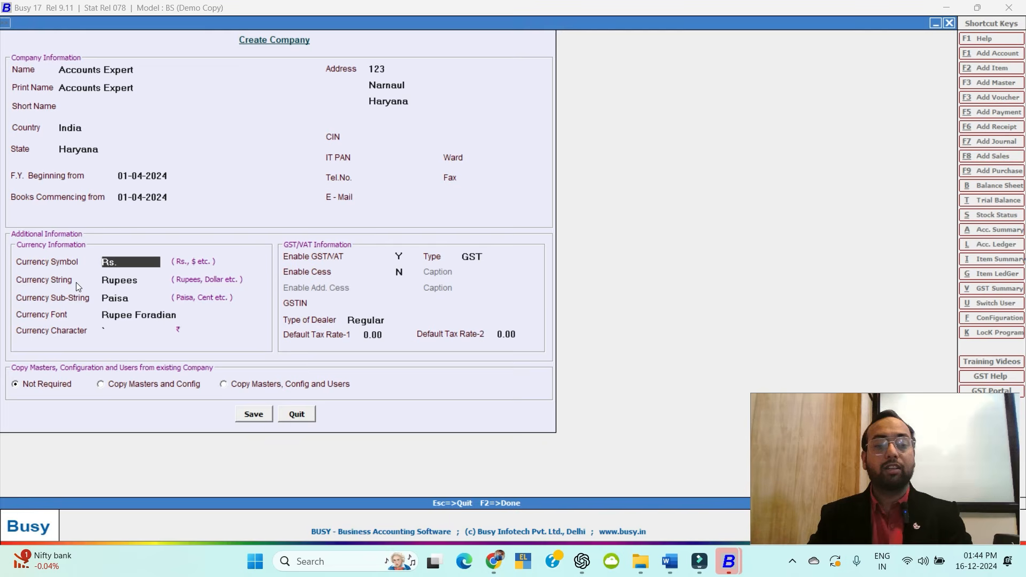
{"action": "key", "text": "Return"}
{"action": "key", "text": "Return"}
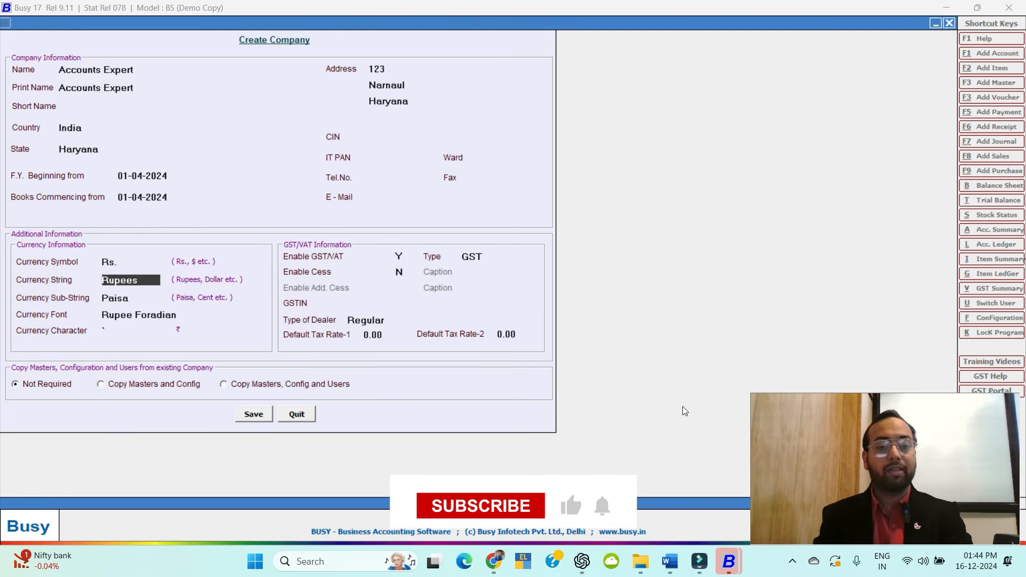
{"action": "key", "text": "Return"}
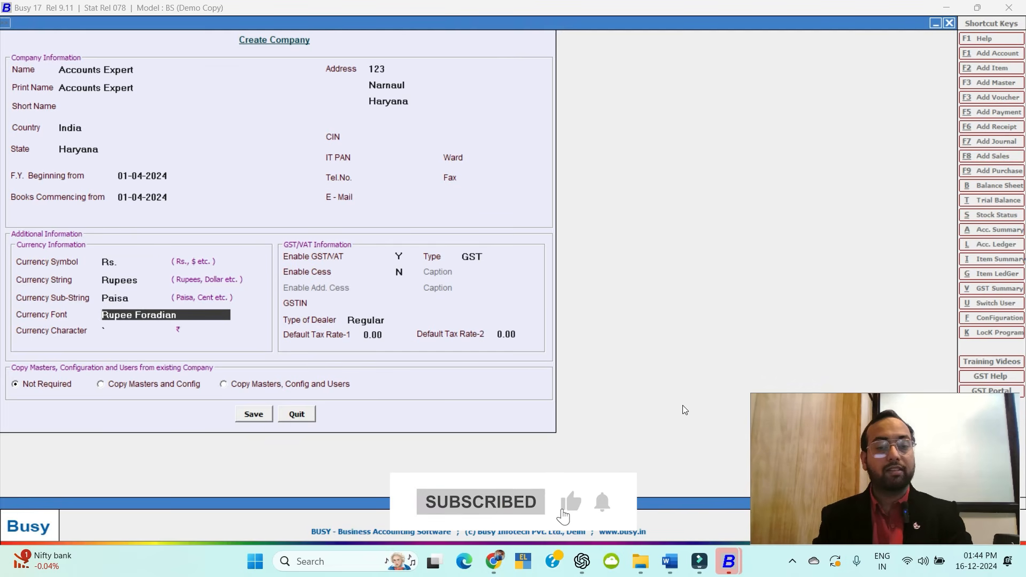
{"action": "key", "text": "Return"}
{"action": "key", "text": "Return"}
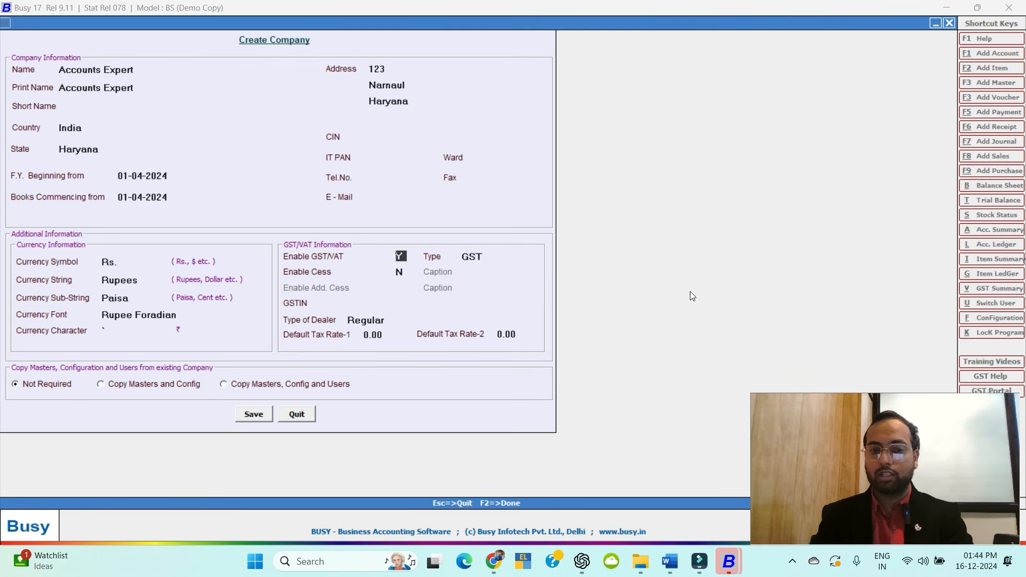
{"action": "key", "text": "Return"}
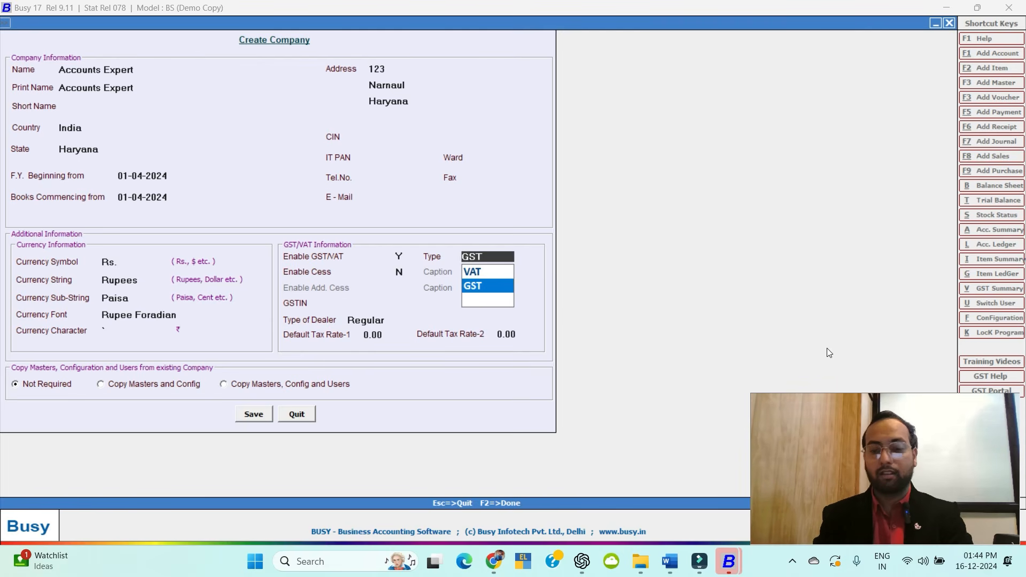
{"action": "key", "text": "Return"}
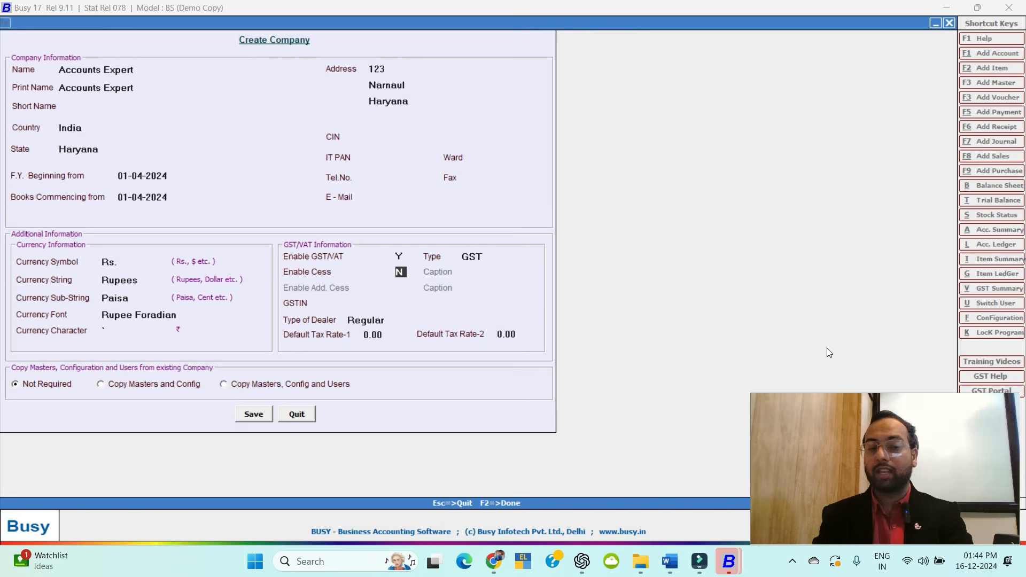
{"action": "key", "text": "Return"}
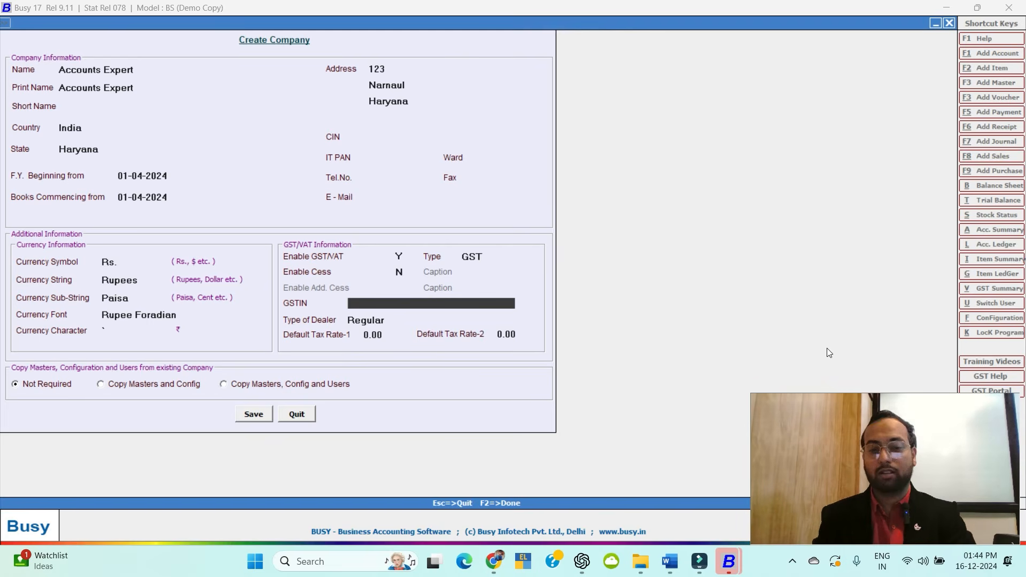
{"action": "key", "text": "Return"}
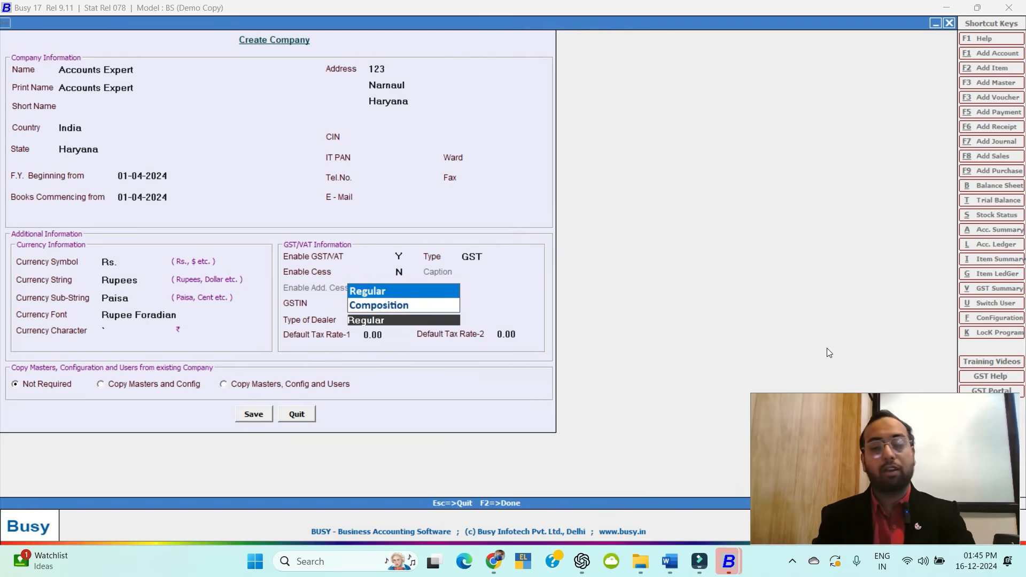
{"action": "key", "text": "Return"}
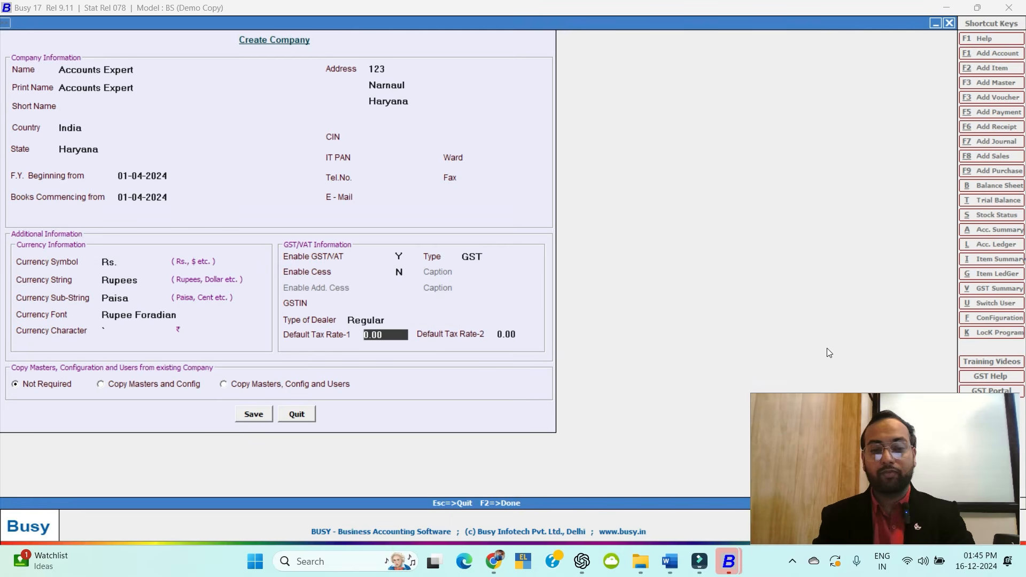
{"action": "key", "text": "Return"}
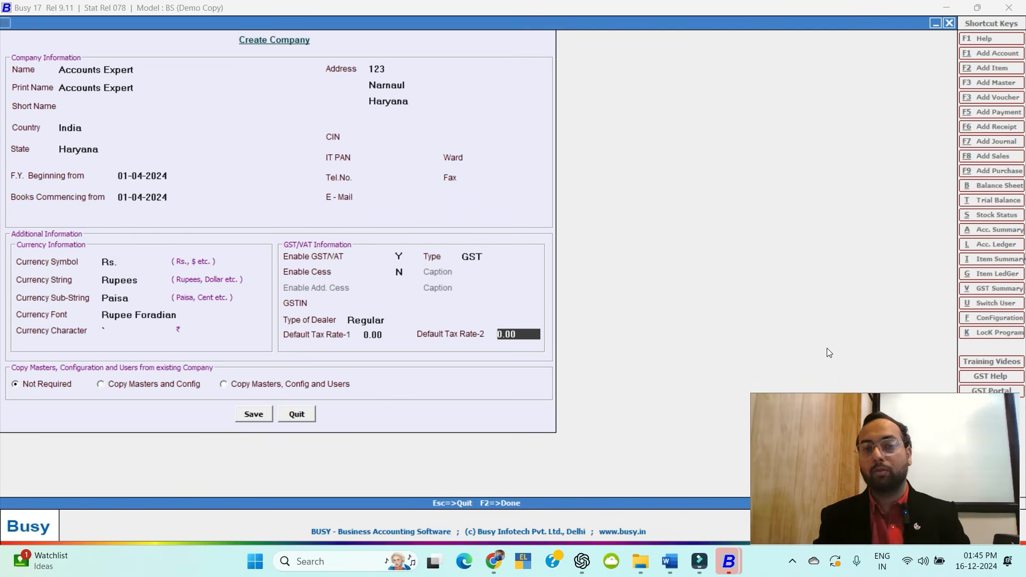
{"action": "key", "text": "Return"}
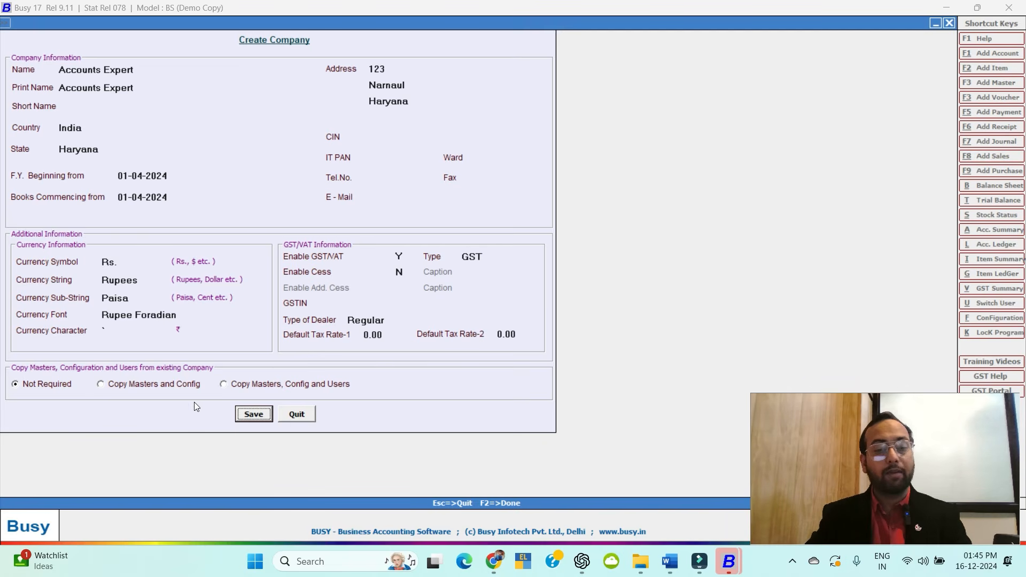
Keep copying set to Not Required after previewing the alternatives, then save and confirm Yes.
{"action": "left_click", "coordinate": [104, 386]}
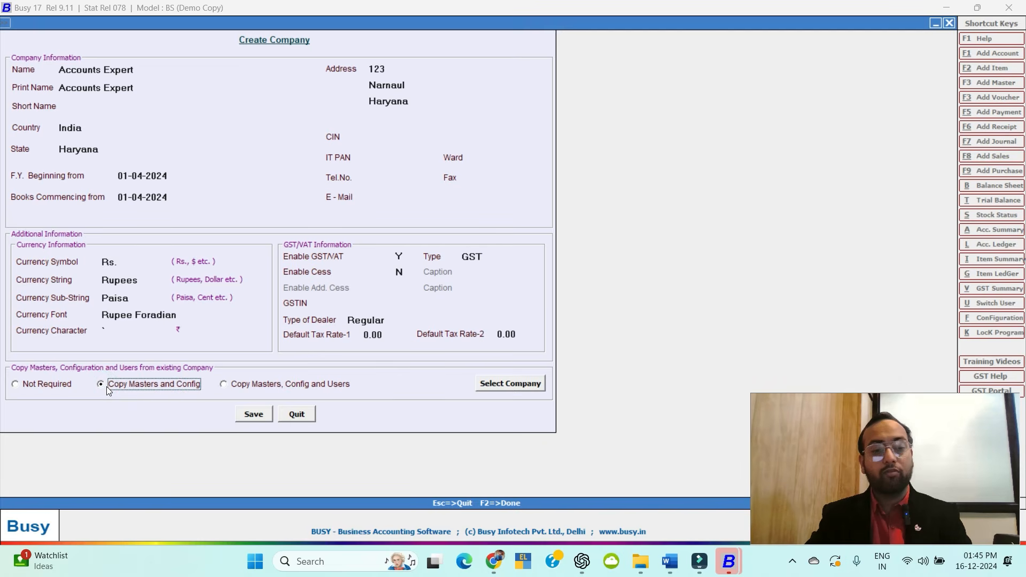
{"action": "left_click", "coordinate": [223, 385]}
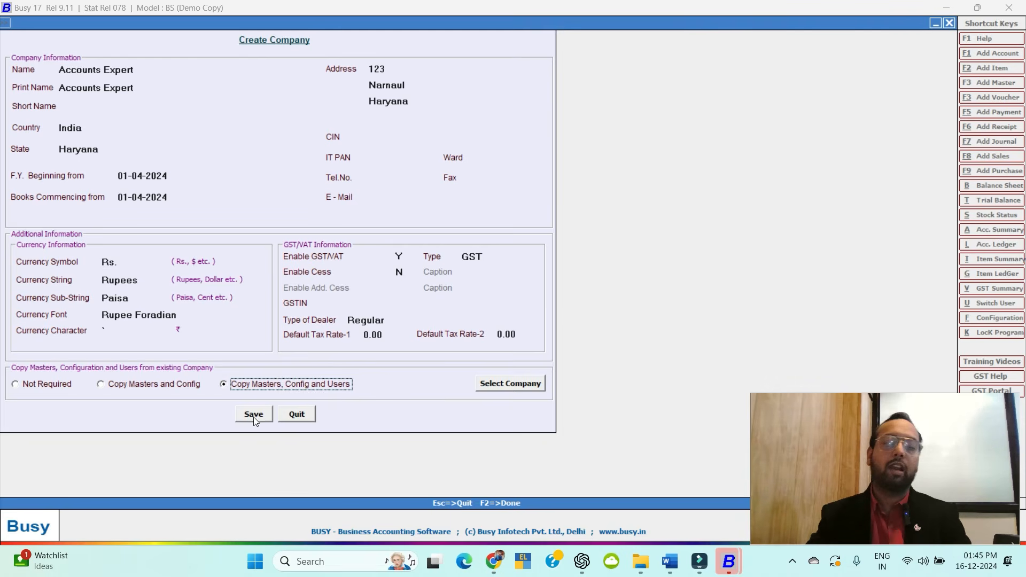
{"action": "left_click", "coordinate": [17, 386]}
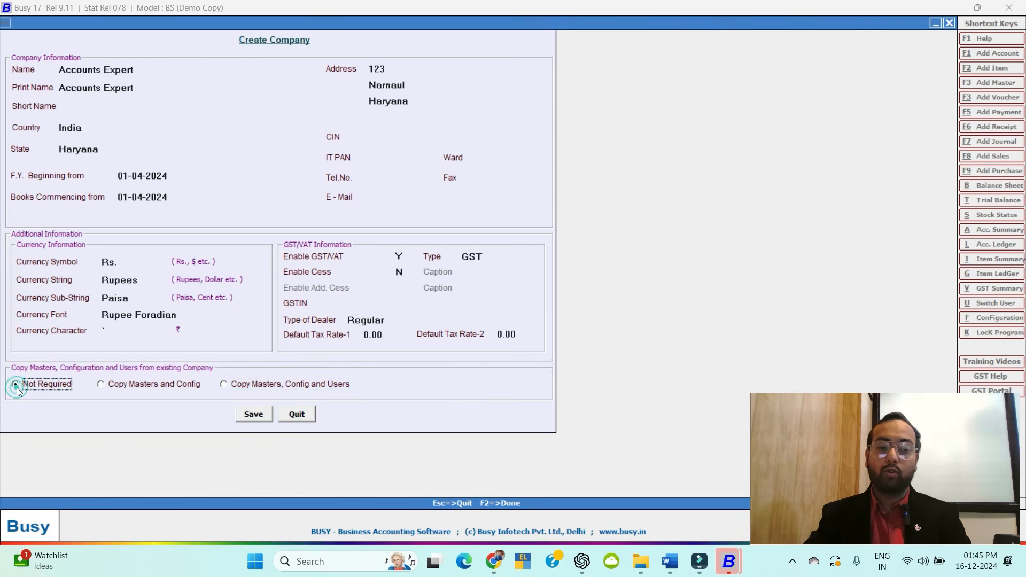
{"action": "left_click", "coordinate": [253, 415]}
{"action": "left_click", "coordinate": [540, 306]}
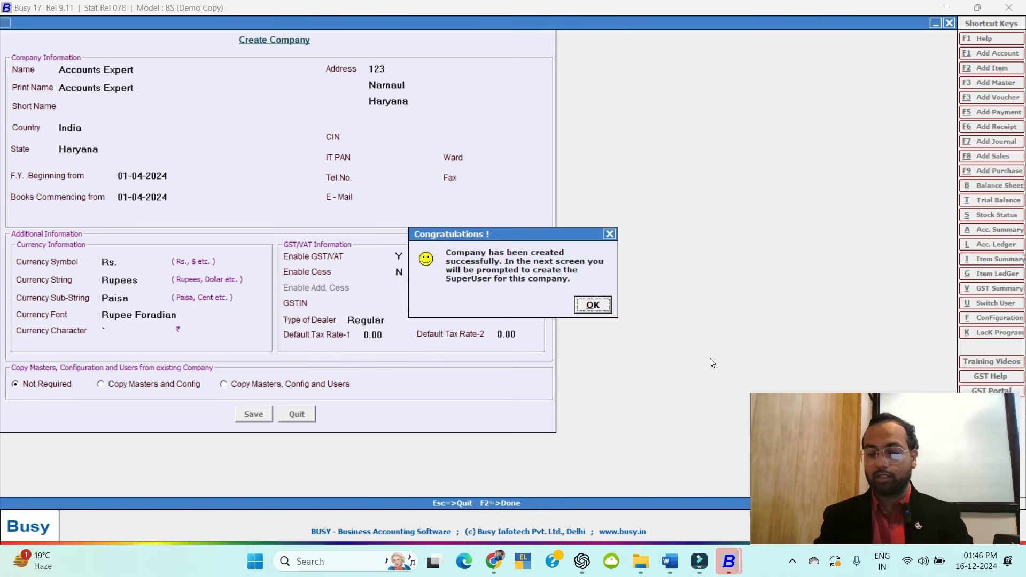
Set the superuser name to 'ae' with a password, then save it to create Accounts Expert.
{"action": "key", "text": "Return"}
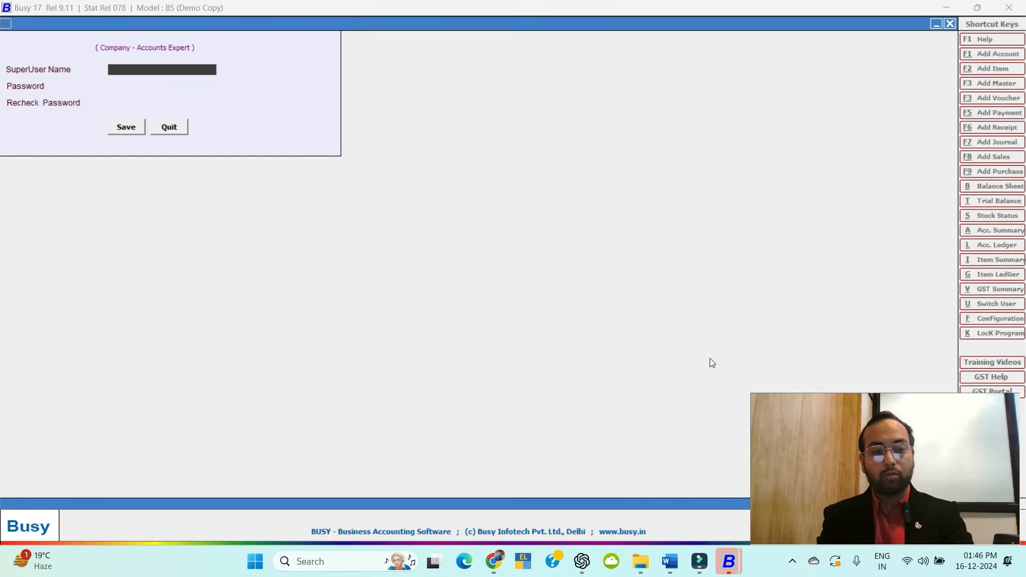
{"action": "key", "text": "BackSpace"}
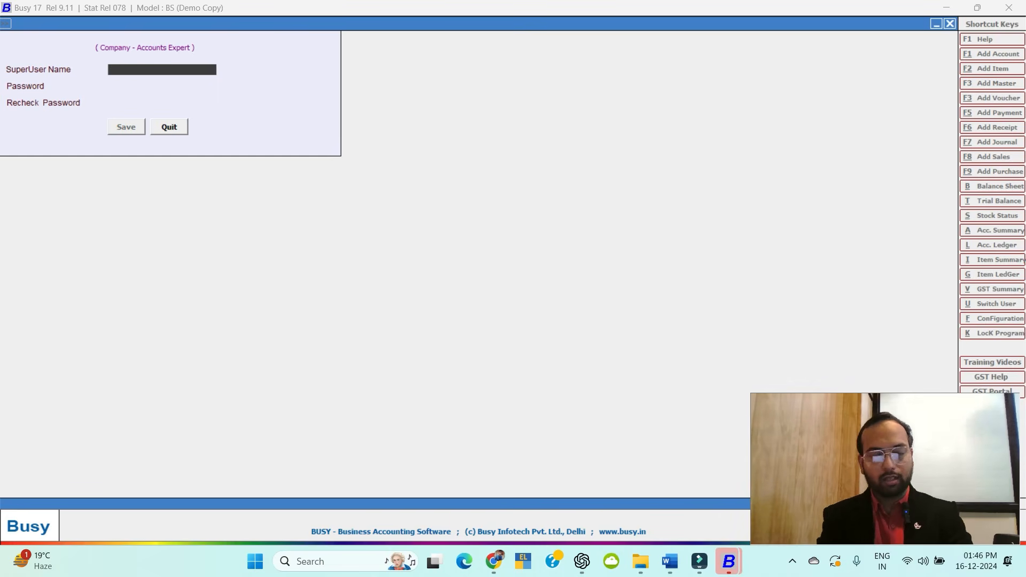
{"action": "type", "text": "ae"}
{"action": "key", "text": "Return"}
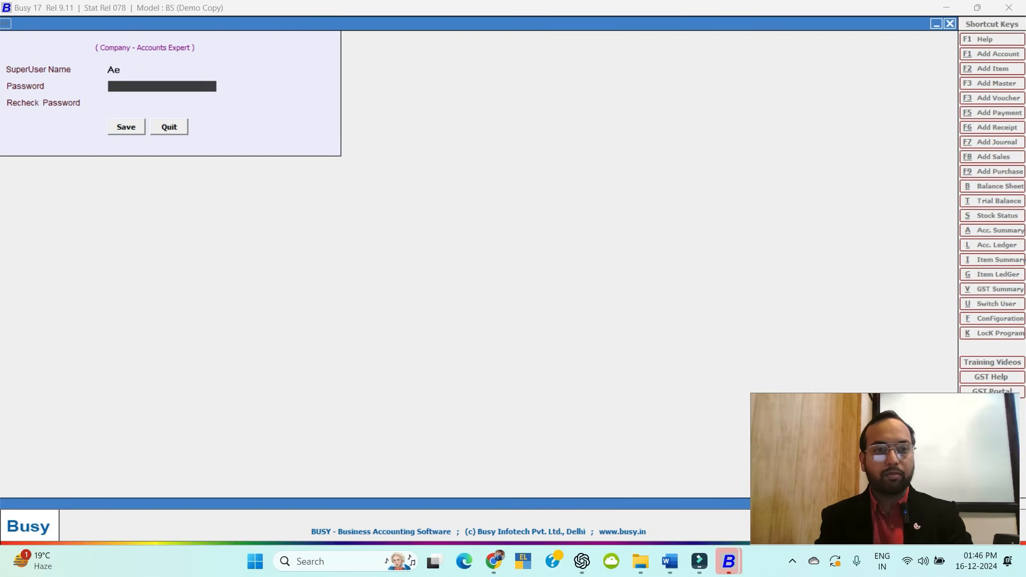
{"action": "key", "text": "Return"}
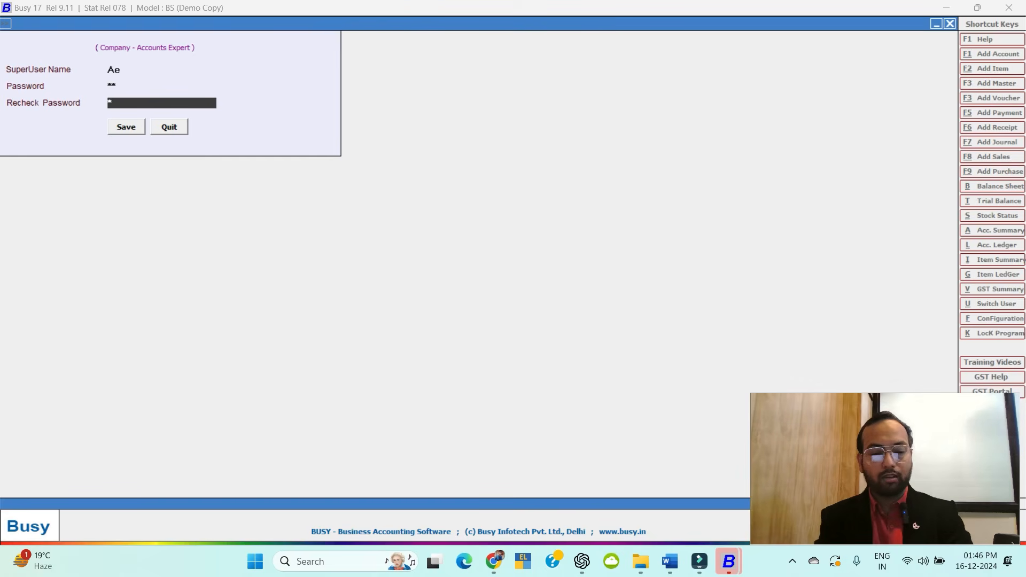
{"action": "key", "text": "Return"}
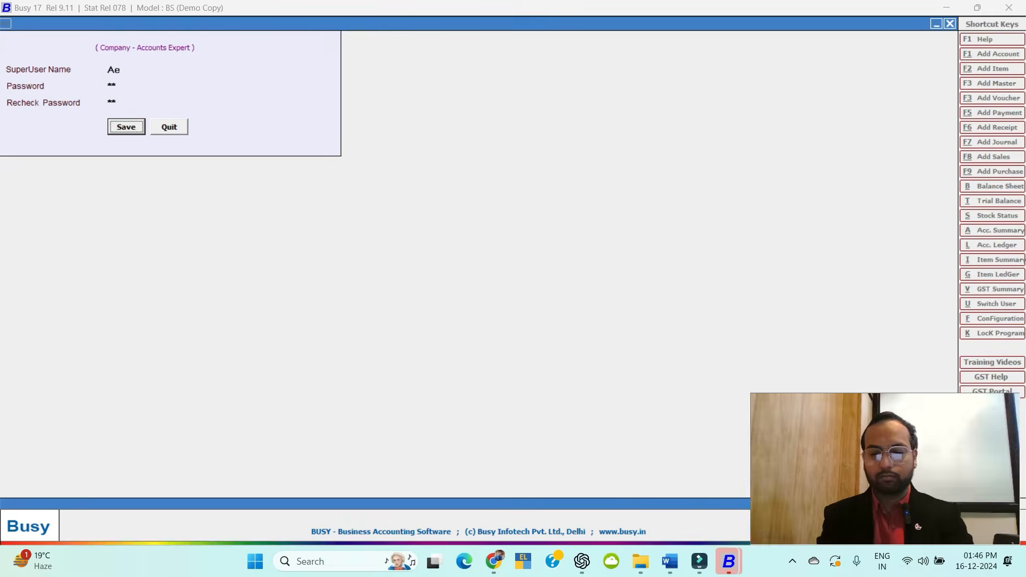
{"action": "key", "text": "Return"}
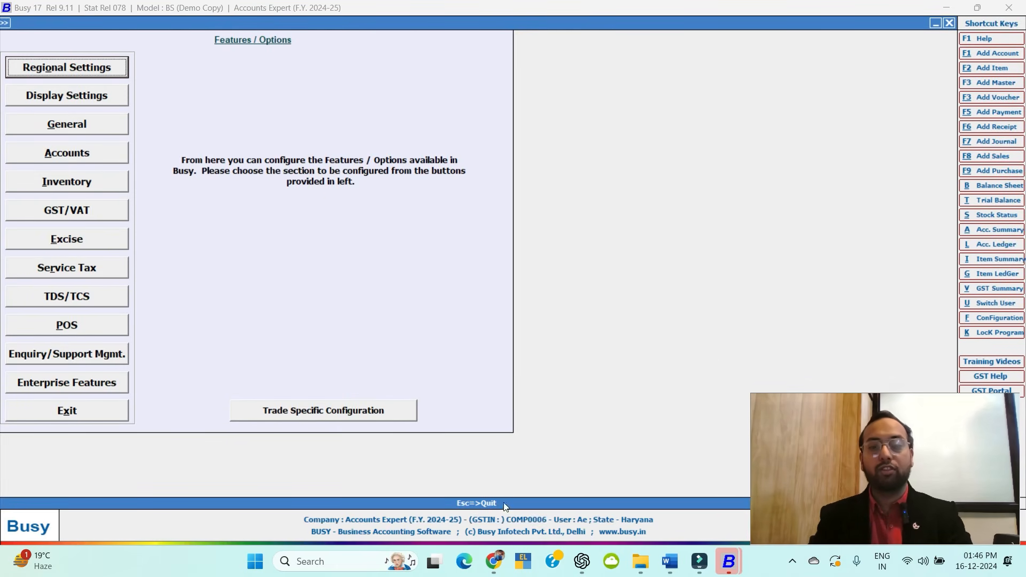
Exit the second BUSY instance, dismissing its licence notice and confirming with Yes.
{"action": "mouse_move", "coordinate": [737, 573]}
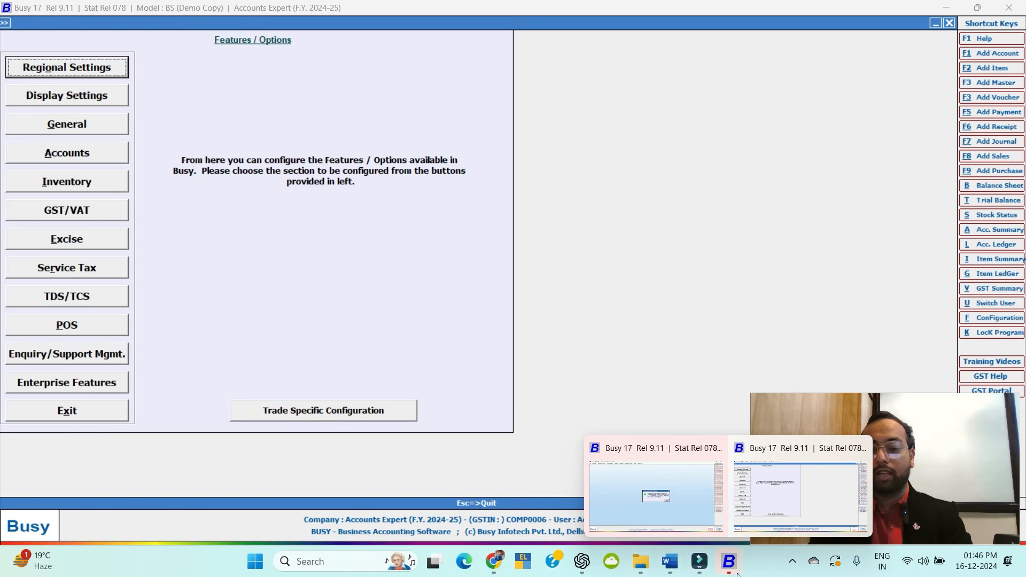
{"action": "left_click", "coordinate": [681, 511]}
{"action": "key", "text": "Return"}
{"action": "key", "text": "Return"}
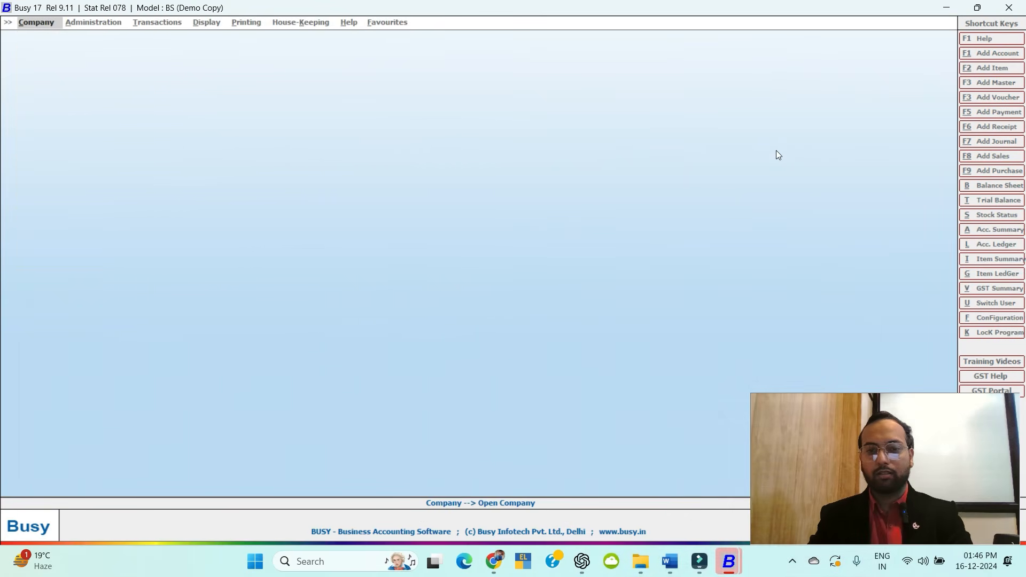
{"action": "key", "text": "Escape"}
{"action": "left_click", "coordinate": [553, 307]}
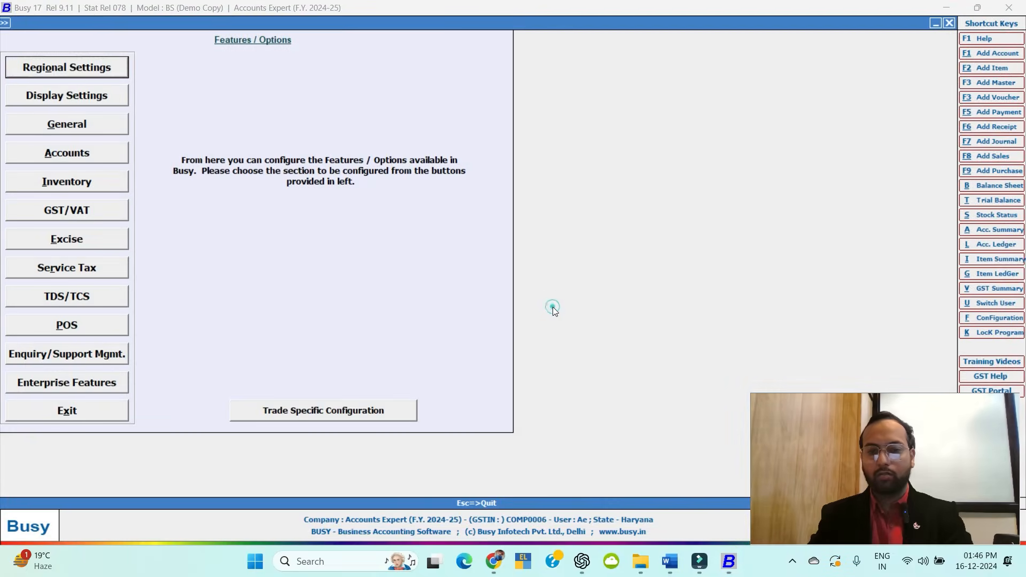
Glance at the course outline in Word, then close the Features / Options screen.
{"action": "key", "text": "alt+Tab"}
{"action": "scroll", "coordinate": [389, 249], "scroll_direction": "up", "scroll_amount": 2}
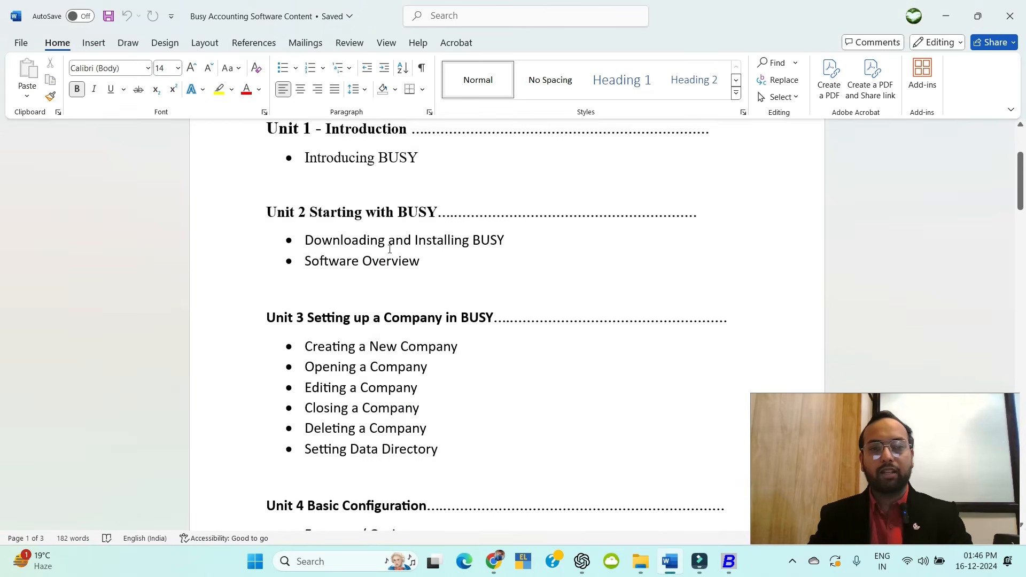
{"action": "scroll", "coordinate": [390, 249], "scroll_direction": "down", "scroll_amount": 5}
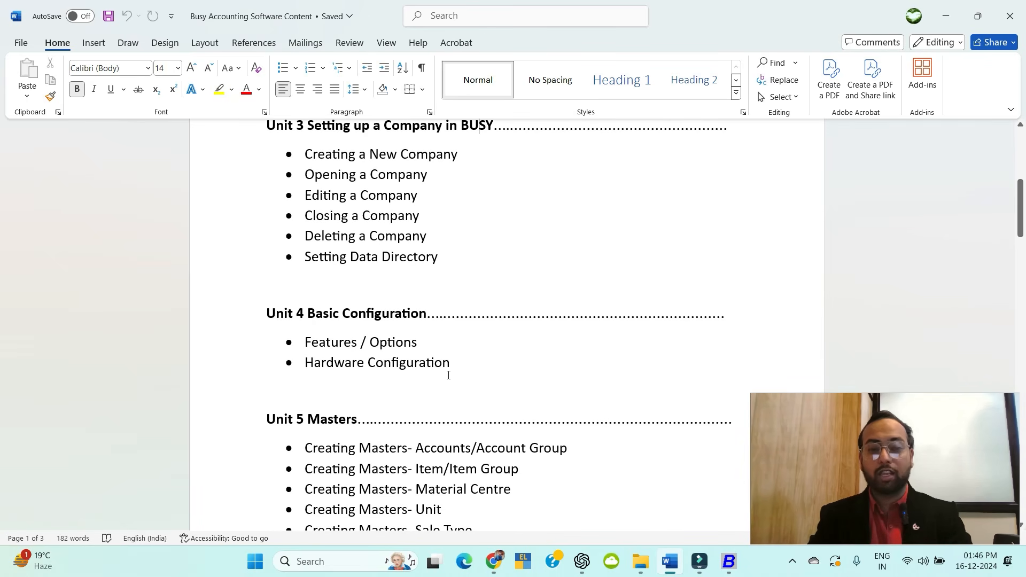
{"action": "key", "text": "alt+Tab"}
{"action": "key", "text": "alt+Tab"}
{"action": "scroll", "coordinate": [406, 232], "scroll_direction": "up", "scroll_amount": 1}
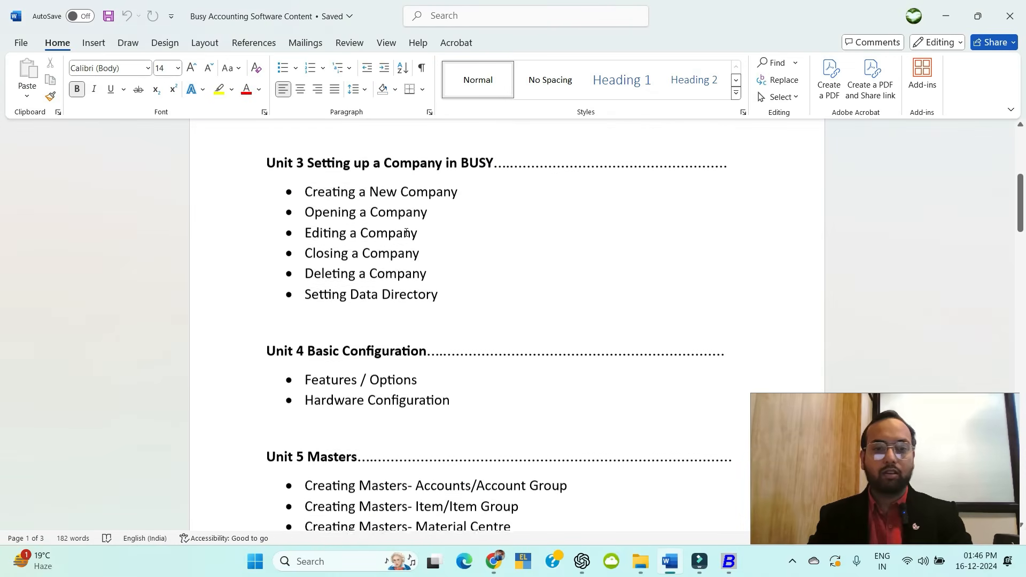
{"action": "key", "text": "alt+Tab"}
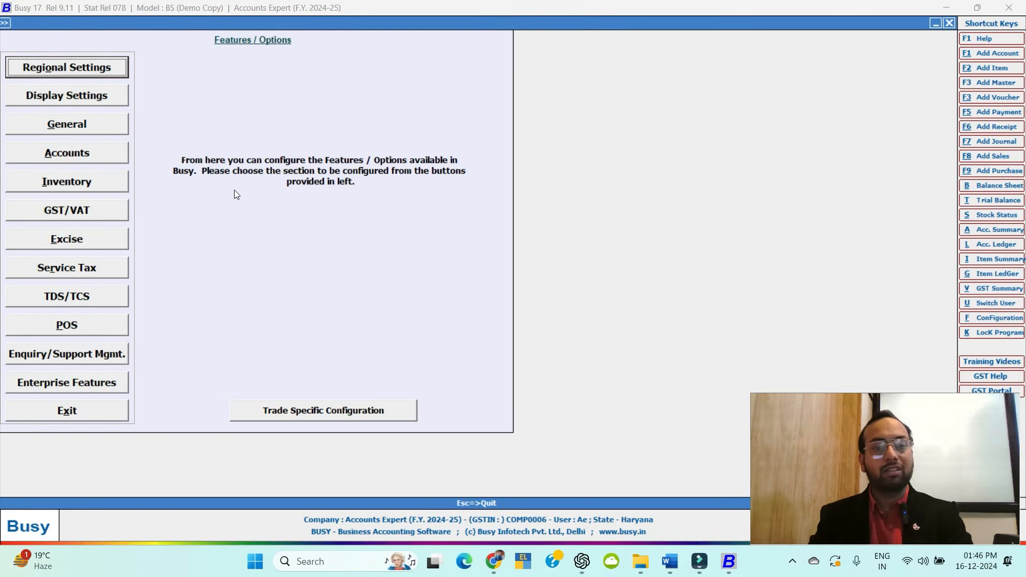
{"action": "key", "text": "Escape"}
{"action": "key", "text": "Escape"}
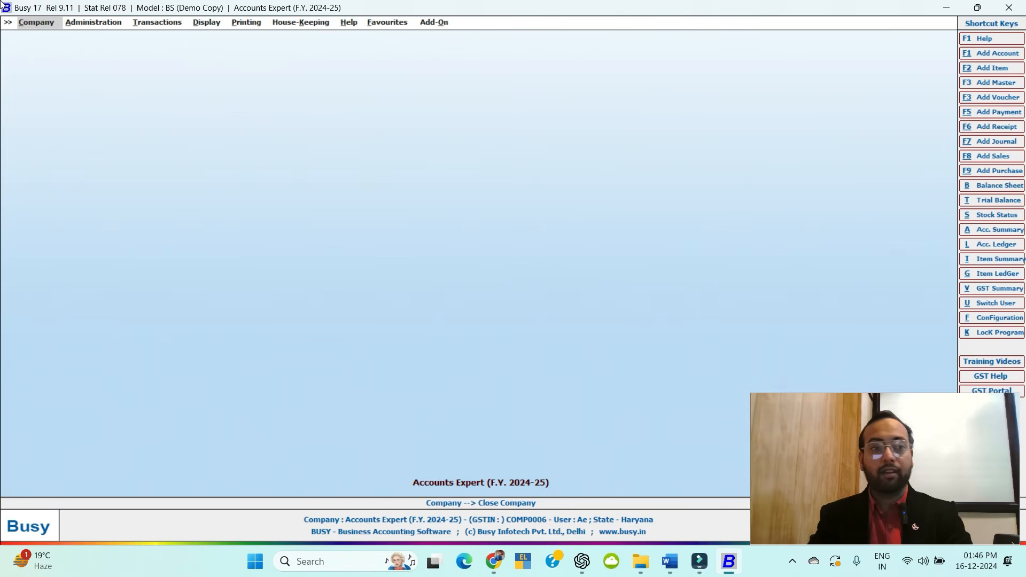
Close Accounts Expert from the Company menu, then choose Open Company to list all seven companies.
{"action": "left_click", "coordinate": [44, 26]}
{"action": "key", "text": "alt+Tab"}
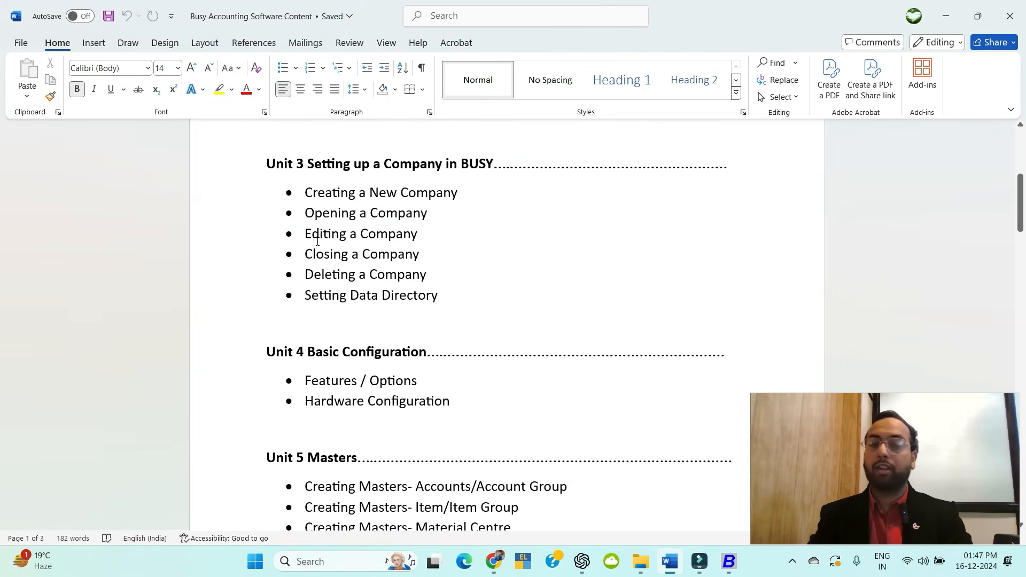
{"action": "key", "text": "alt+Tab"}
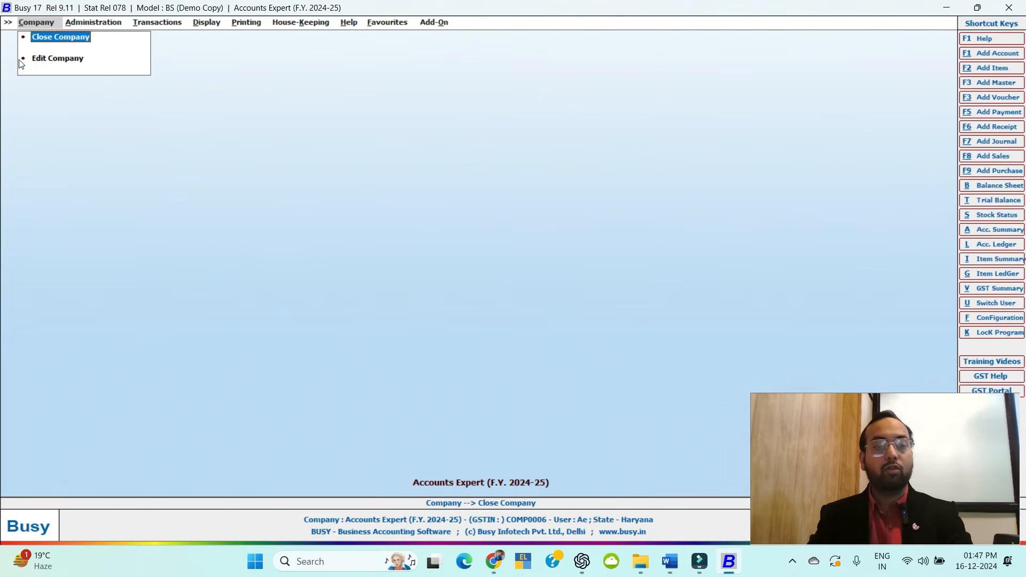
{"action": "left_click", "coordinate": [47, 39]}
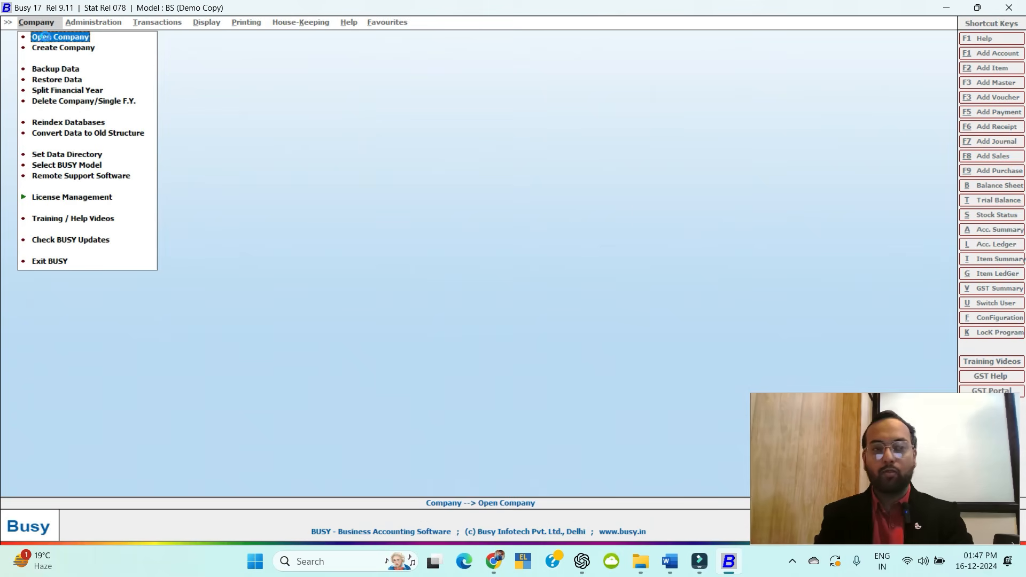
{"action": "left_click", "coordinate": [46, 37]}
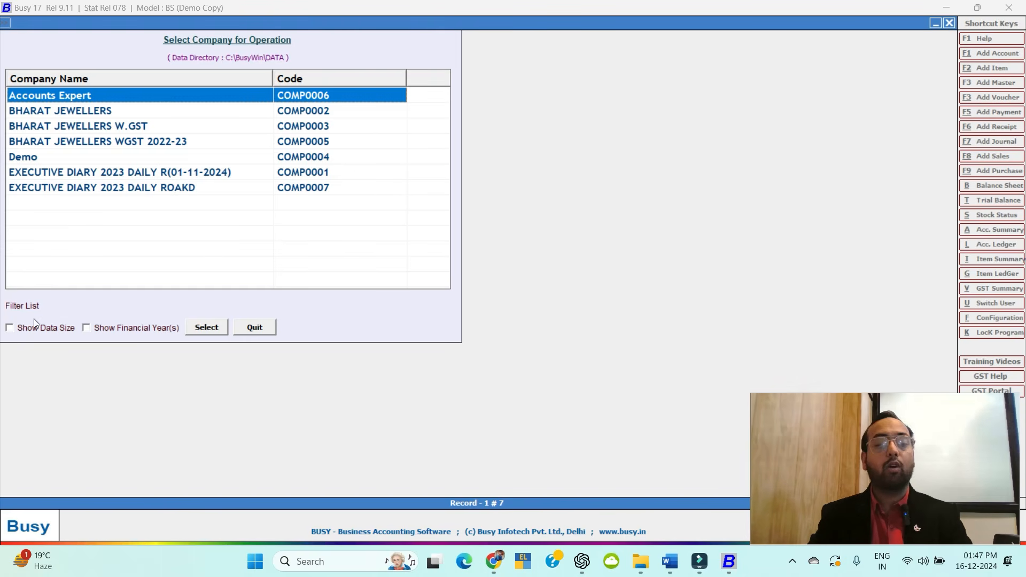
Tick Show Financial Year(s) and Show Data Size, then open Accounts Expert with the user name and password.
{"action": "left_click", "coordinate": [87, 329]}
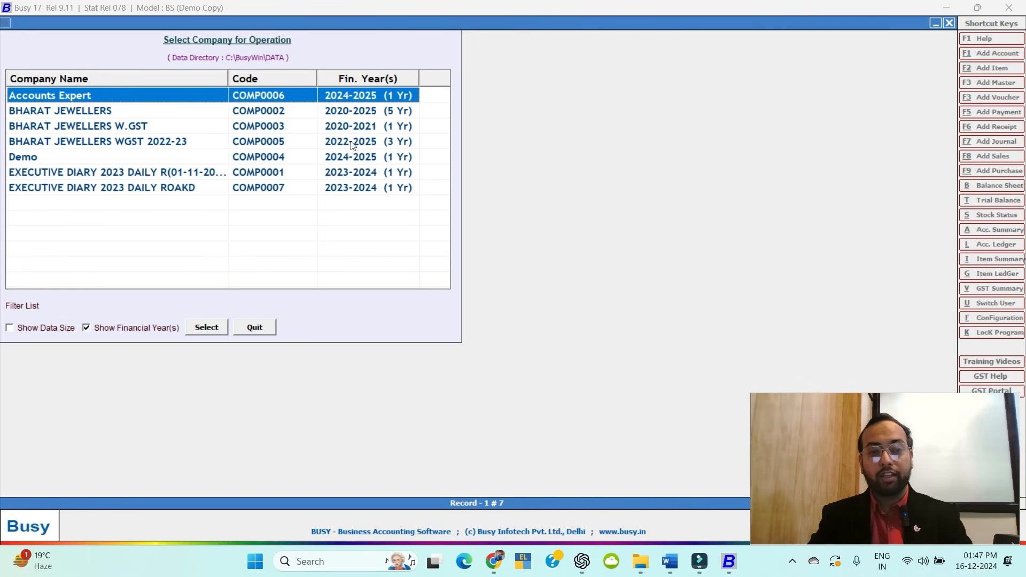
{"action": "left_click", "coordinate": [10, 328]}
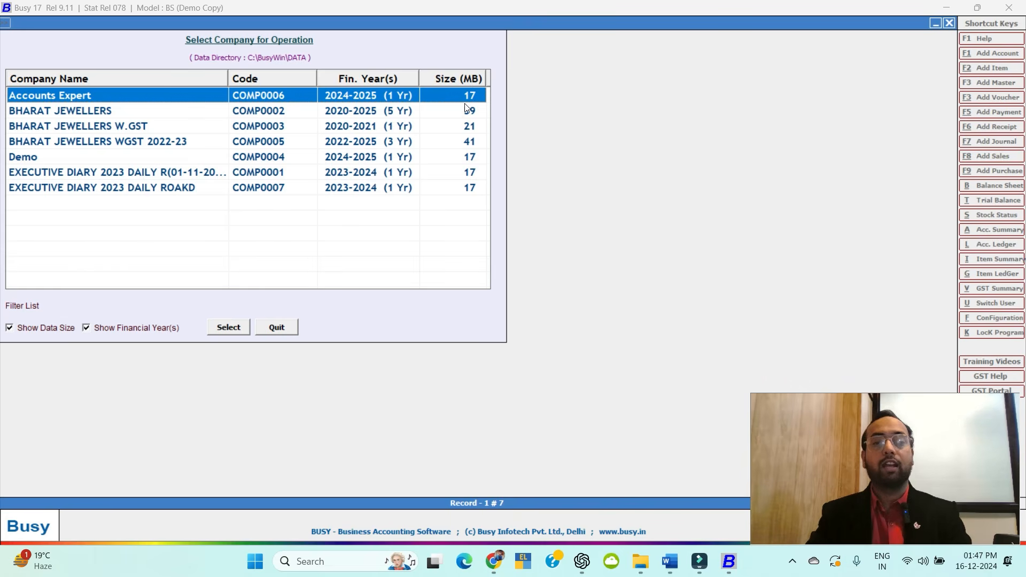
{"action": "left_click", "coordinate": [239, 329]}
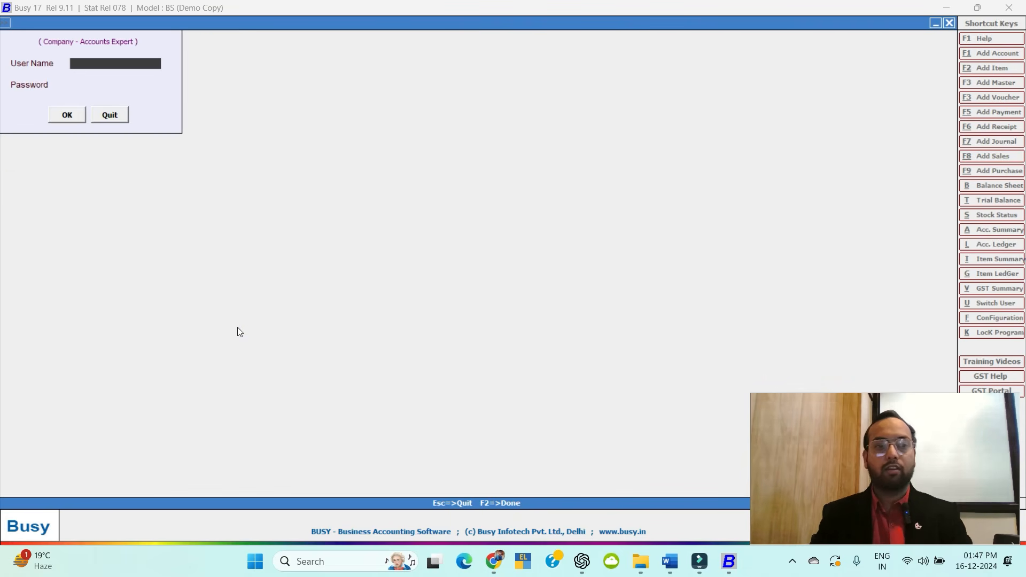
{"action": "type", "text": "ae"}
{"action": "key", "text": "Return"}
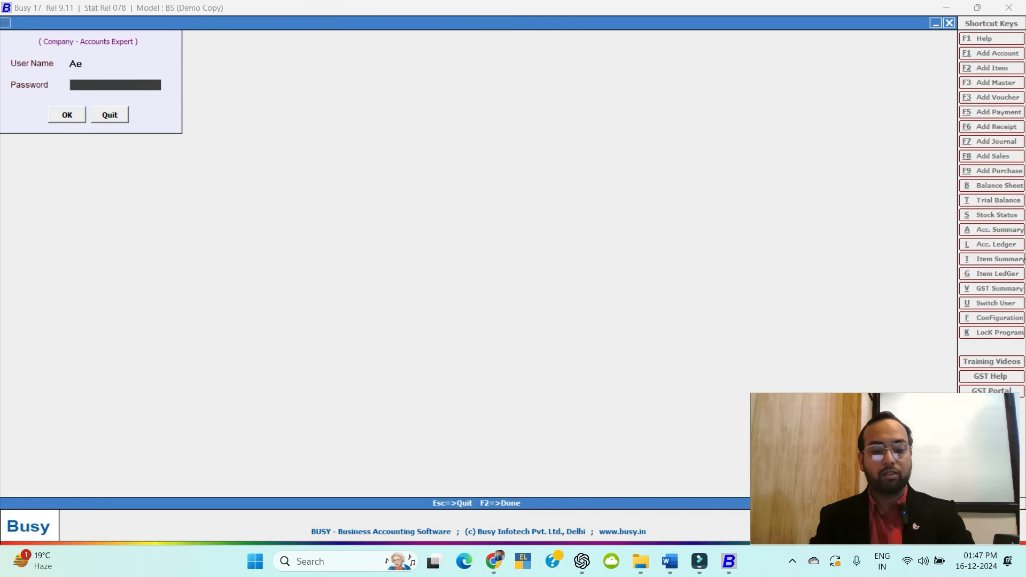
{"action": "type", "text": "**"}
{"action": "key", "text": "Return"}
{"action": "key", "text": "Return"}
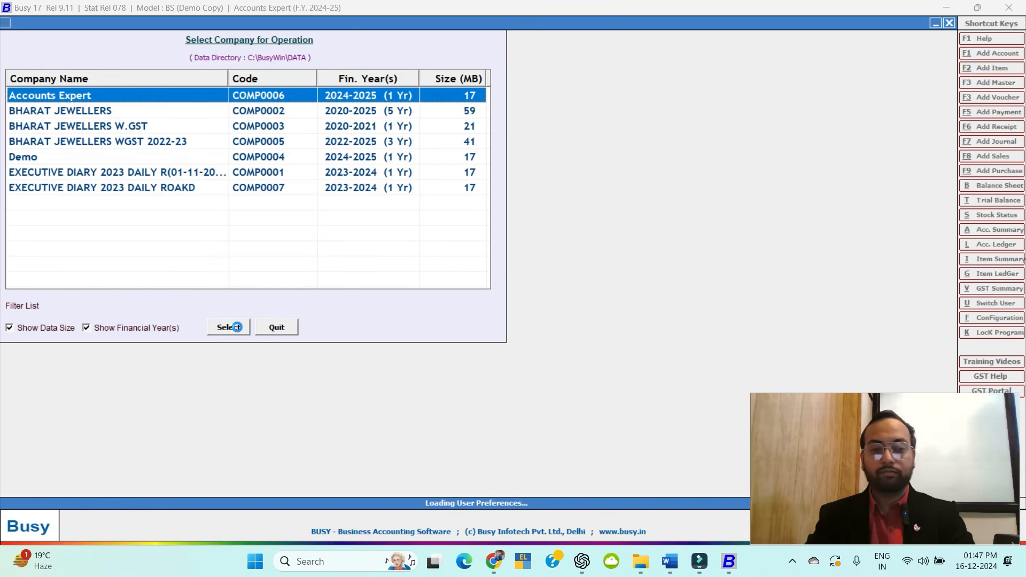
{"action": "left_click", "coordinate": [237, 327]}
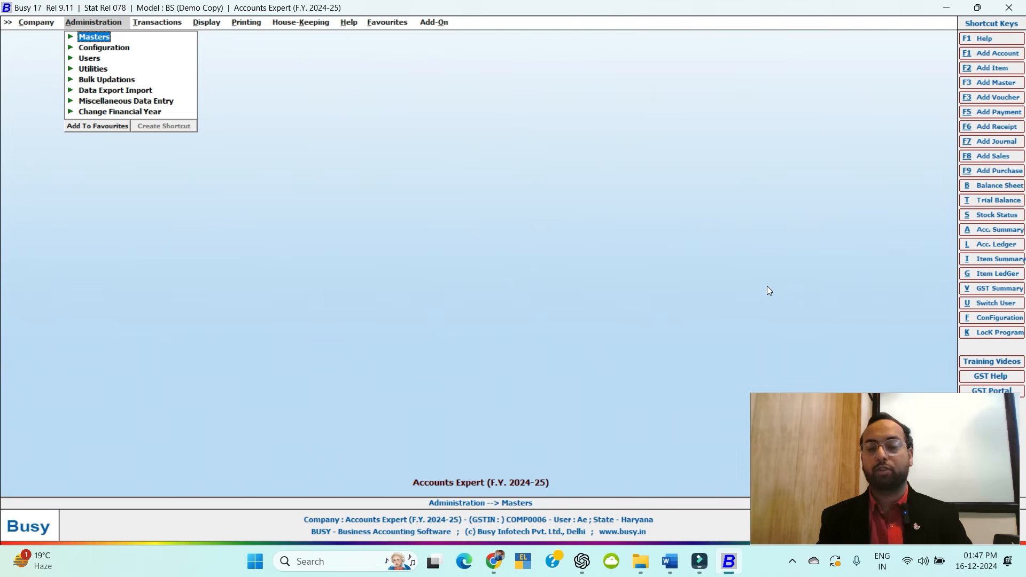
Browse the Company, Administration, Transactions, Display and Printing menus.
{"action": "left_click", "coordinate": [34, 23]}
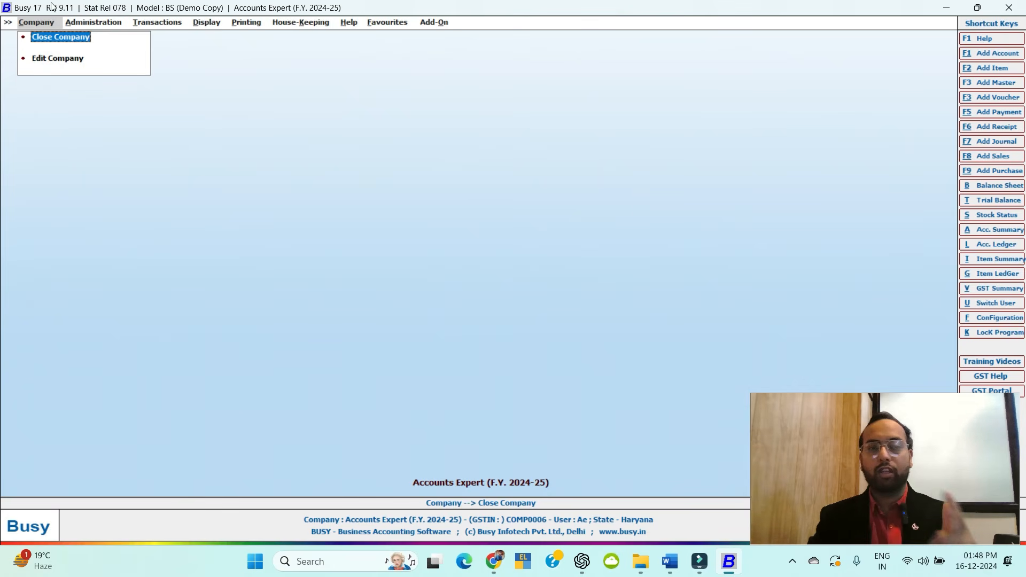
{"action": "left_click", "coordinate": [88, 23]}
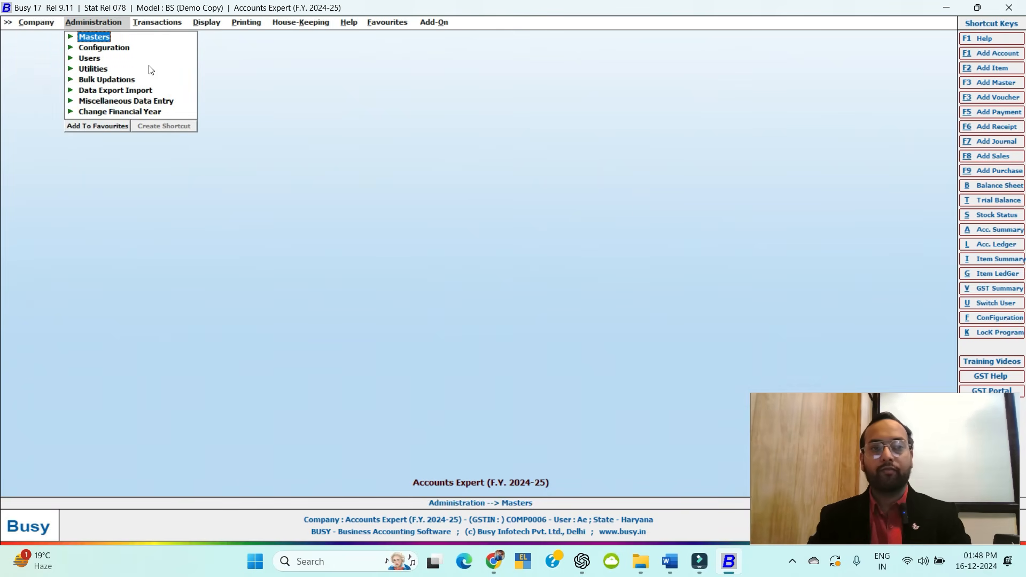
{"action": "left_click", "coordinate": [161, 23]}
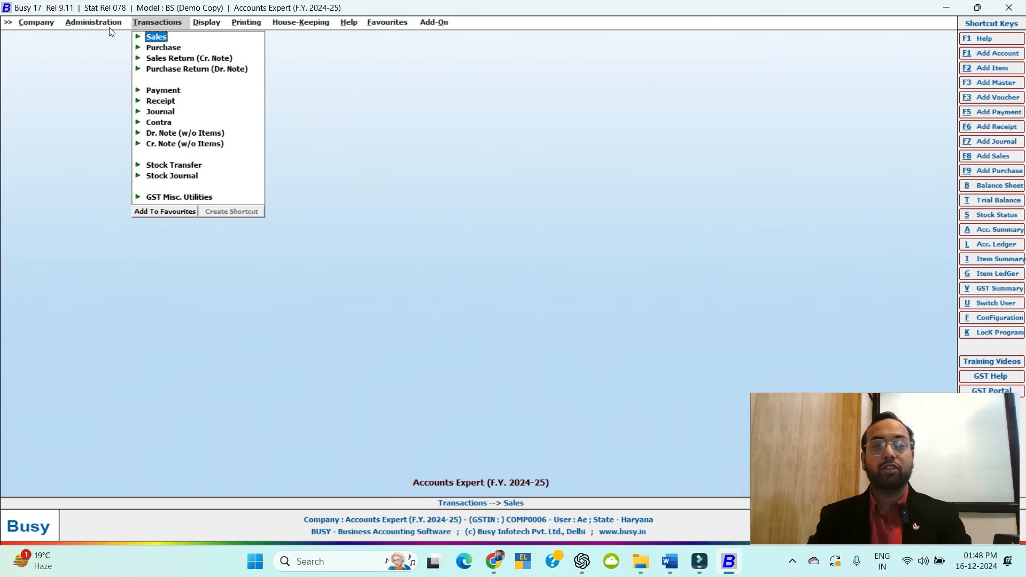
{"action": "left_click", "coordinate": [92, 23]}
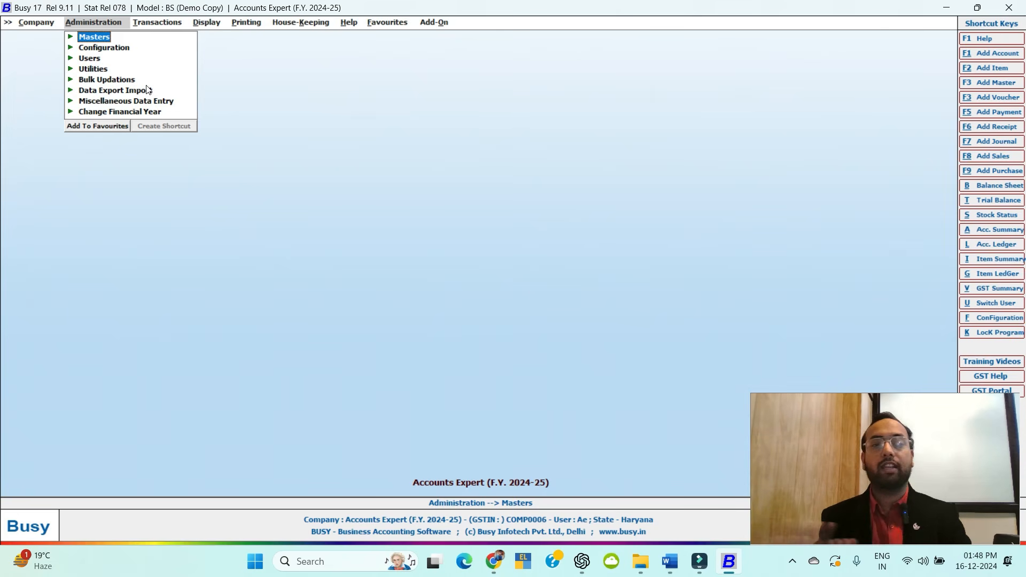
{"action": "left_click", "coordinate": [175, 25]}
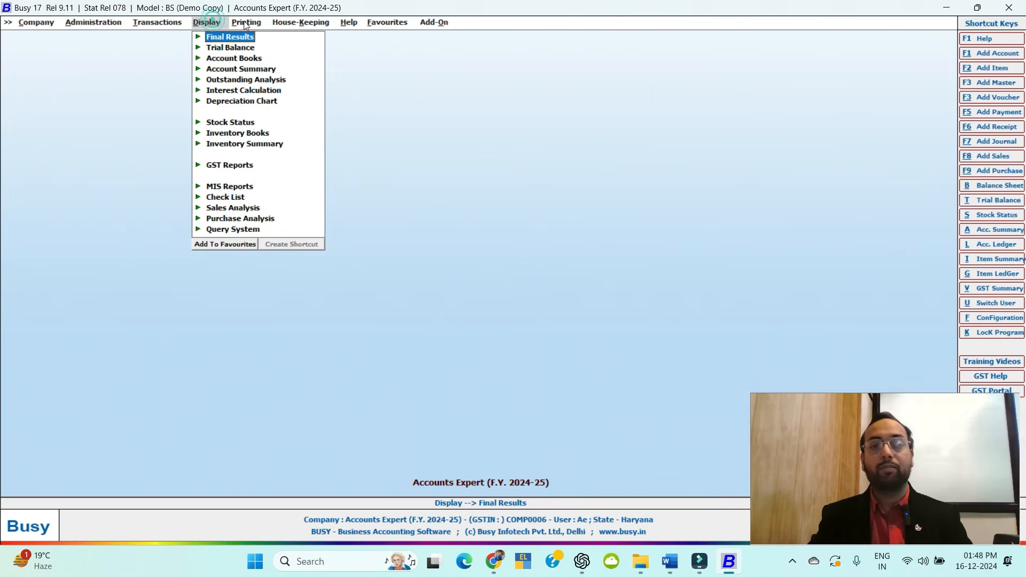
{"action": "left_click", "coordinate": [219, 23]}
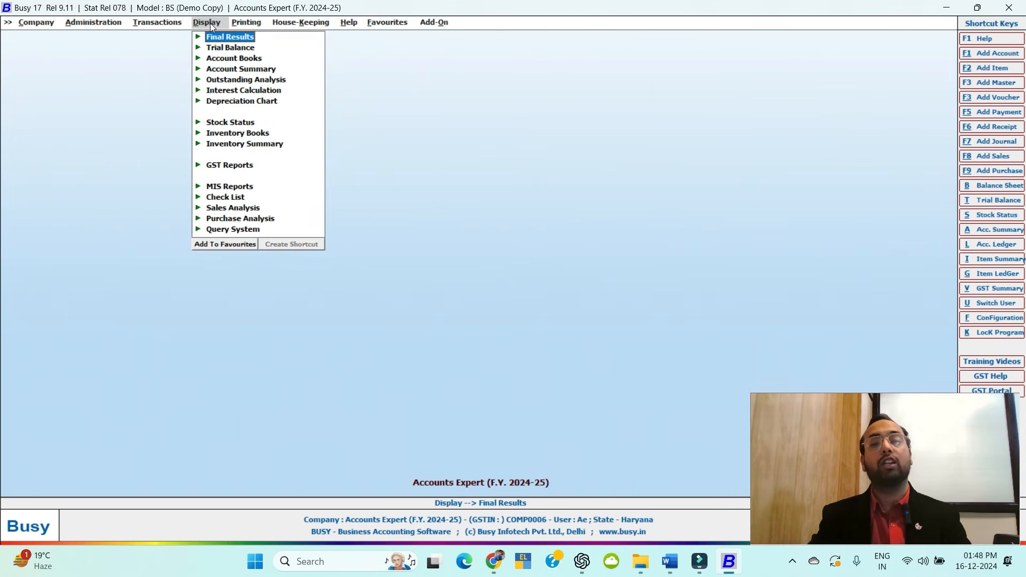
{"action": "left_click", "coordinate": [249, 23]}
{"action": "left_click", "coordinate": [222, 24]}
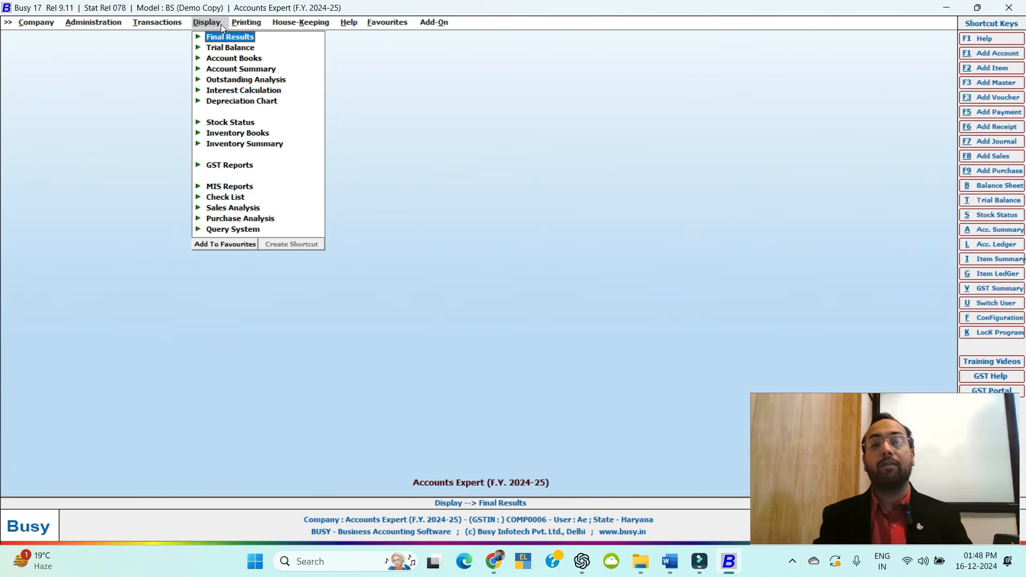
{"action": "left_click", "coordinate": [238, 25]}
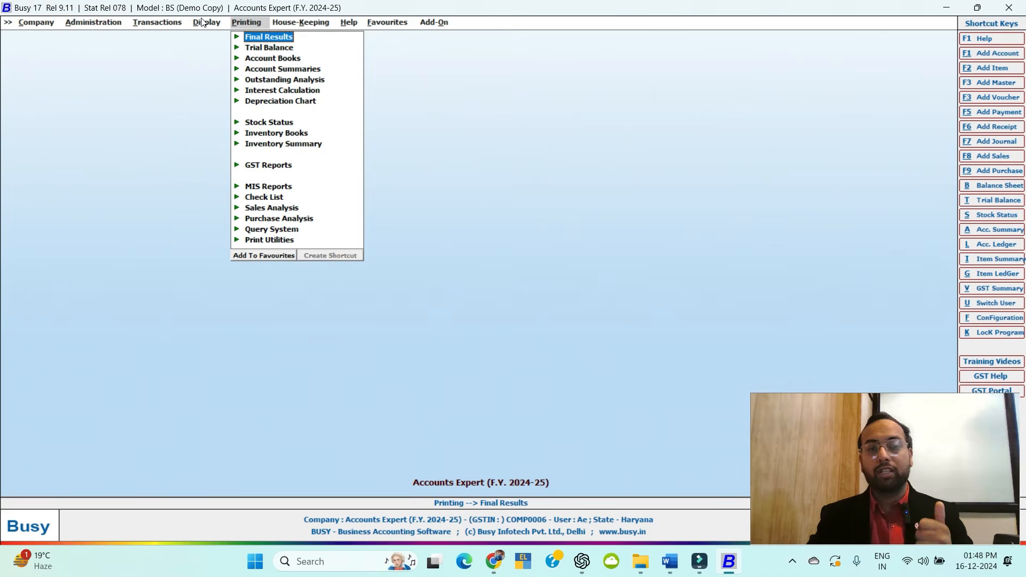
Look over House-Keeping, then open Help > Shortcut Keys.
{"action": "left_click", "coordinate": [318, 23]}
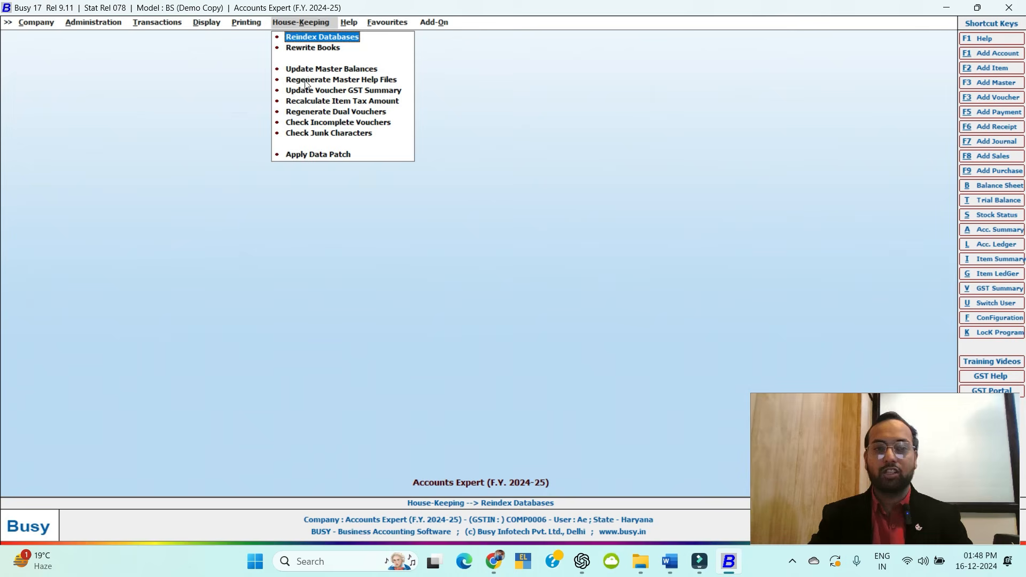
{"action": "left_click", "coordinate": [356, 23]}
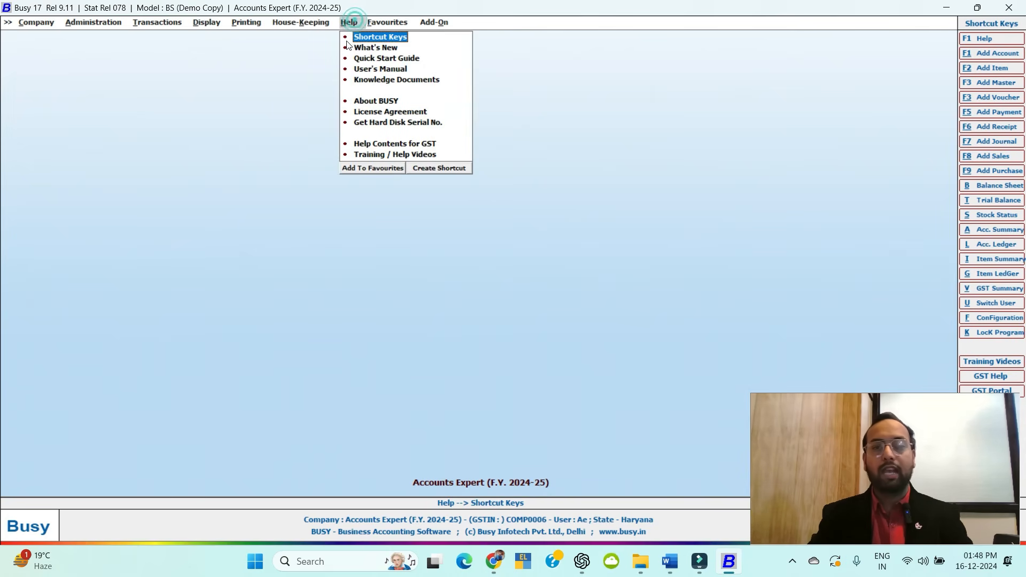
{"action": "left_click", "coordinate": [381, 37]}
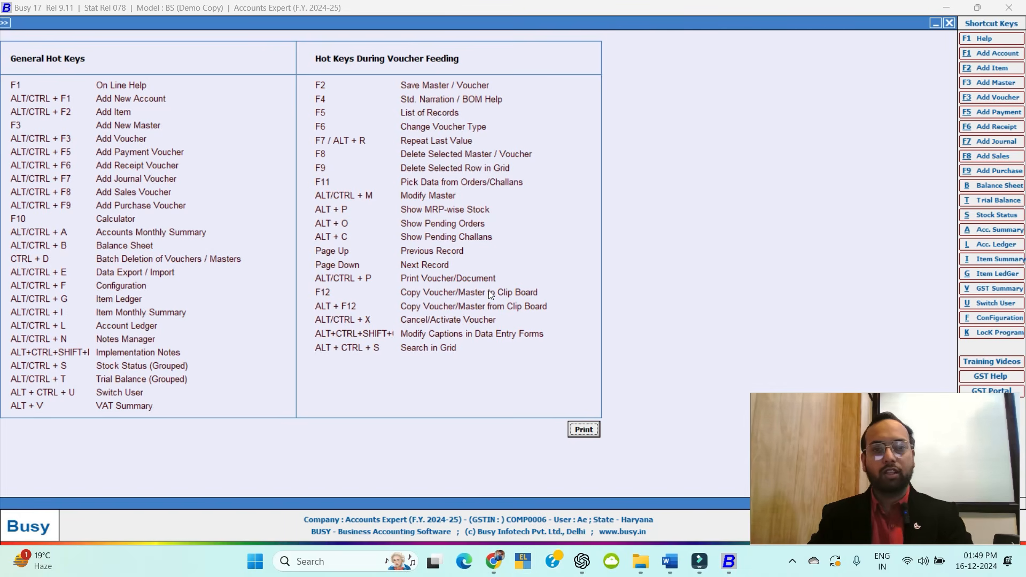
Close the Shortcut Keys page and view the empty Favourites menu.
{"action": "key", "text": "Escape"}
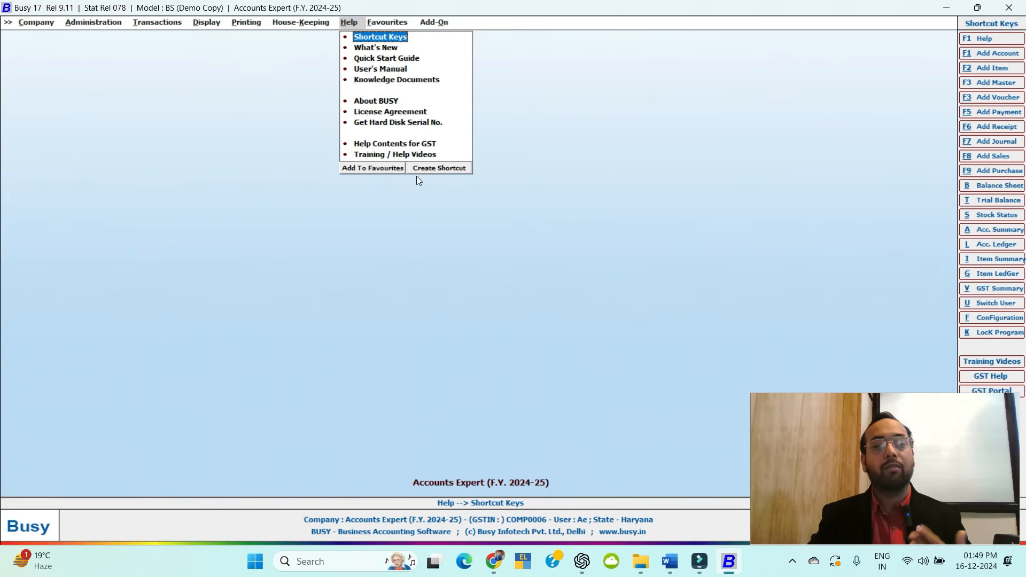
{"action": "left_click", "coordinate": [394, 22]}
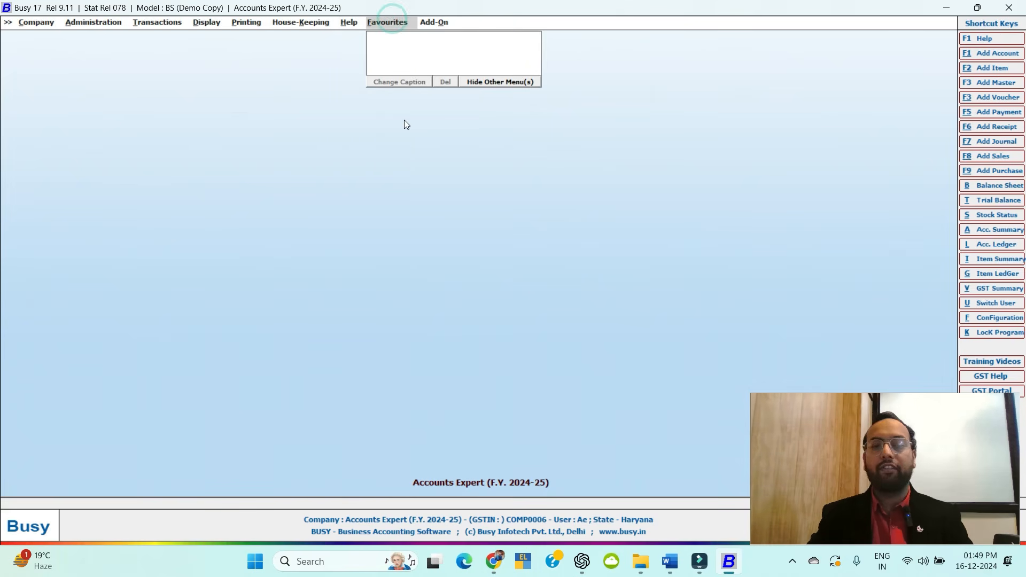
Add Transactions > Sales > Add to the favourites and save it.
{"action": "left_click", "coordinate": [174, 23]}
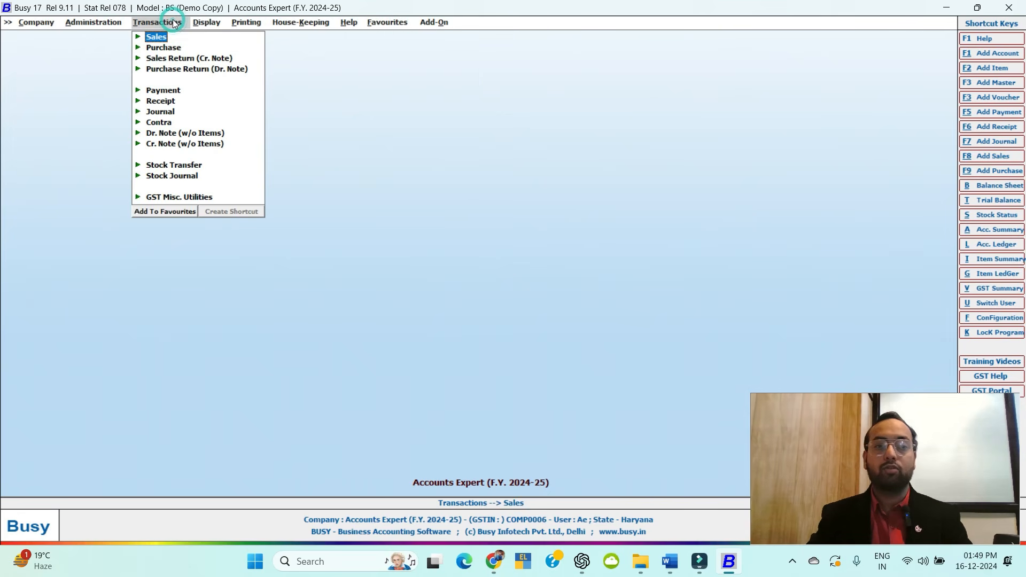
{"action": "left_click", "coordinate": [151, 36]}
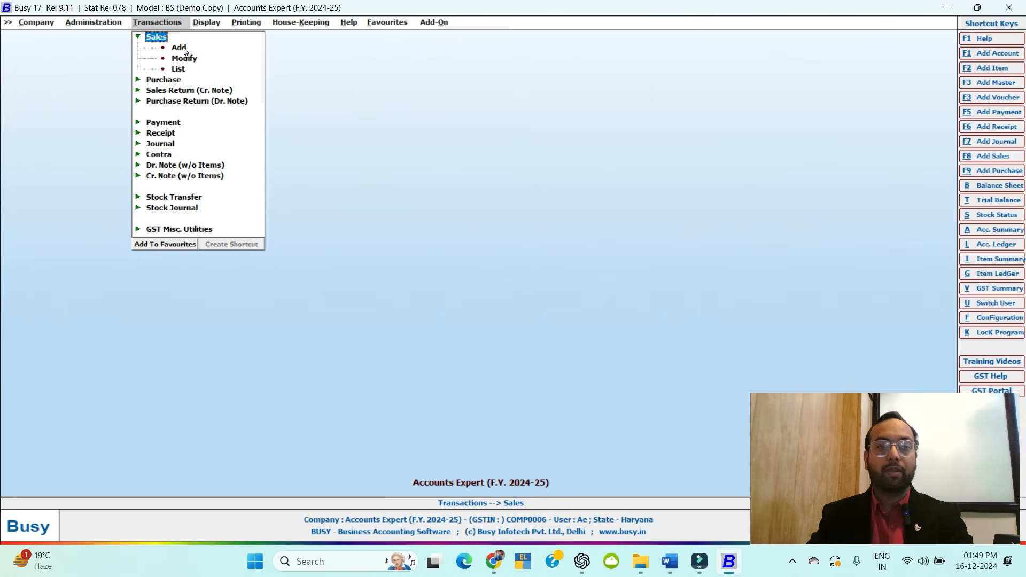
{"action": "left_click", "coordinate": [181, 47]}
{"action": "key", "text": "Escape"}
{"action": "key", "text": "Escape"}
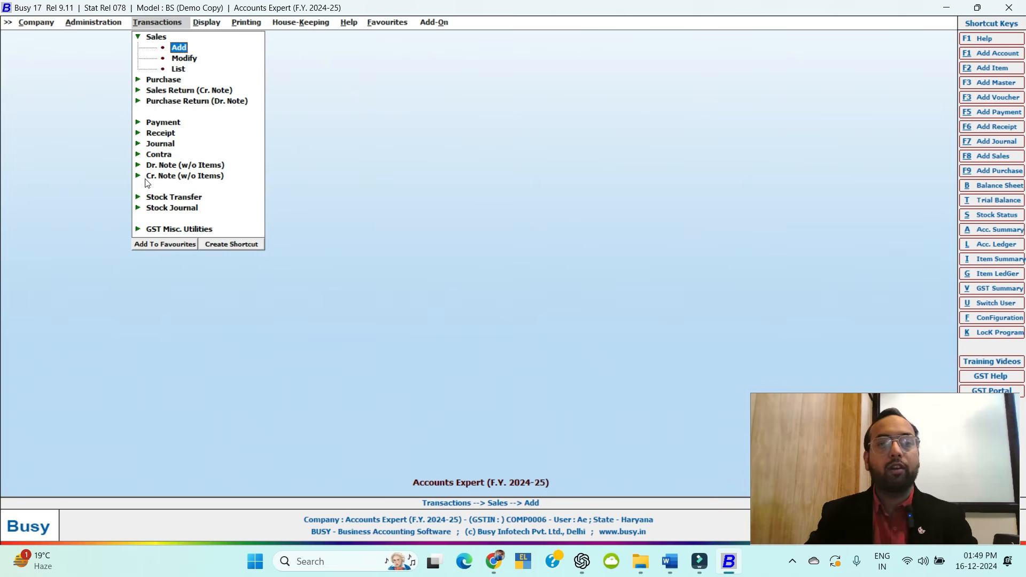
{"action": "left_click", "coordinate": [155, 244]}
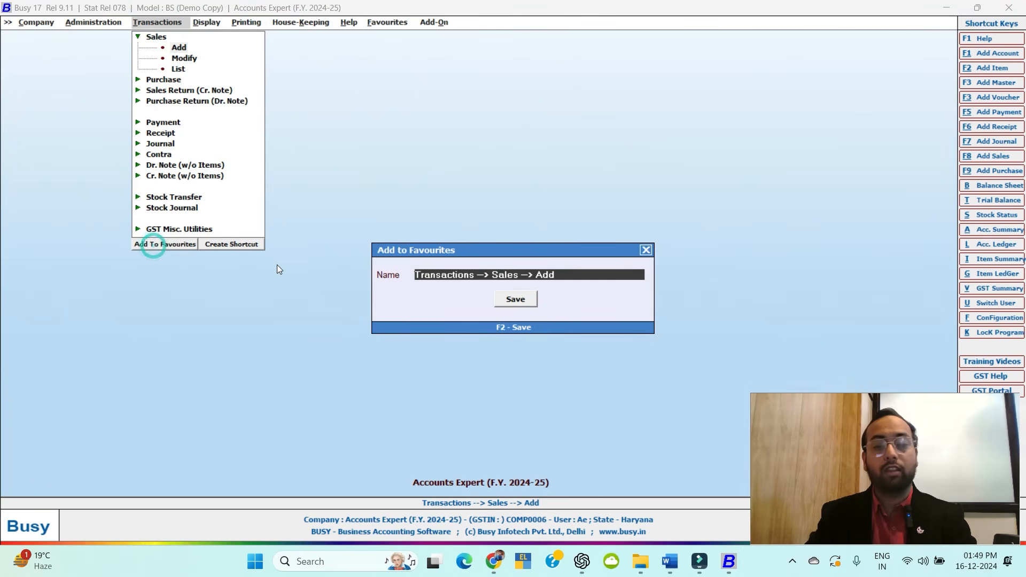
{"action": "left_click", "coordinate": [516, 299]}
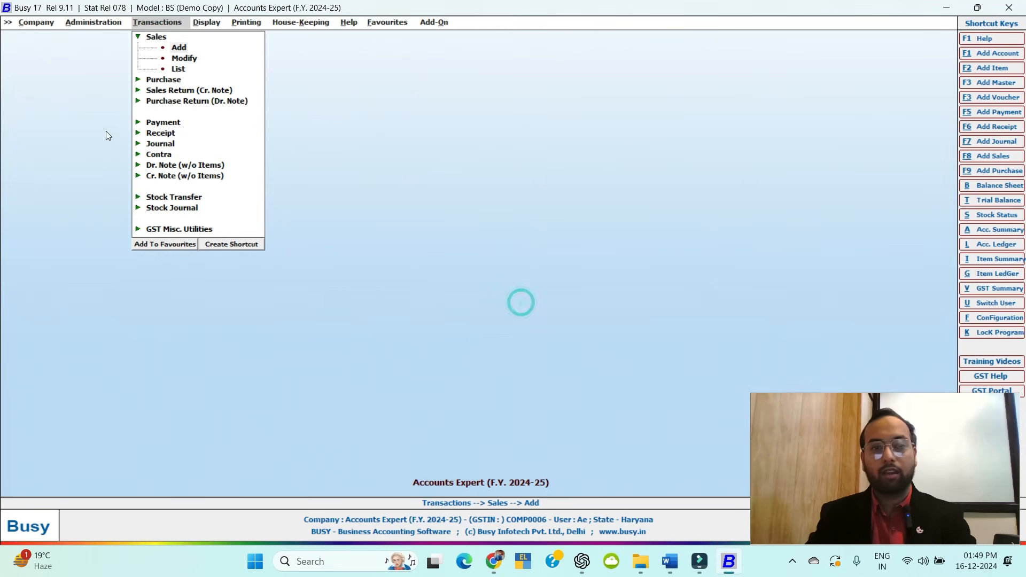
Open the Add Sales Voucher form from Favourites, then close it.
{"action": "left_click", "coordinate": [375, 24]}
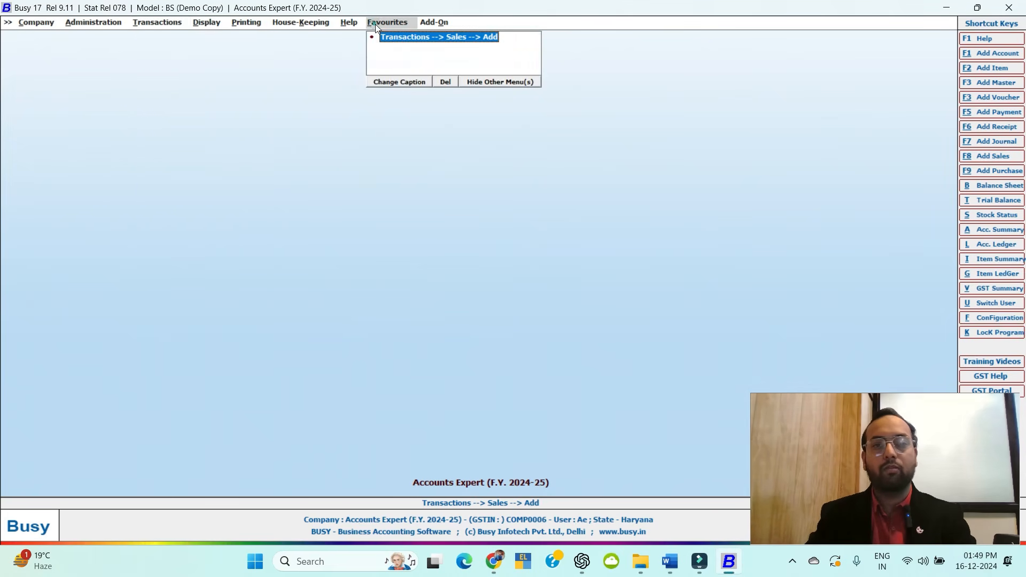
{"action": "left_click", "coordinate": [433, 40]}
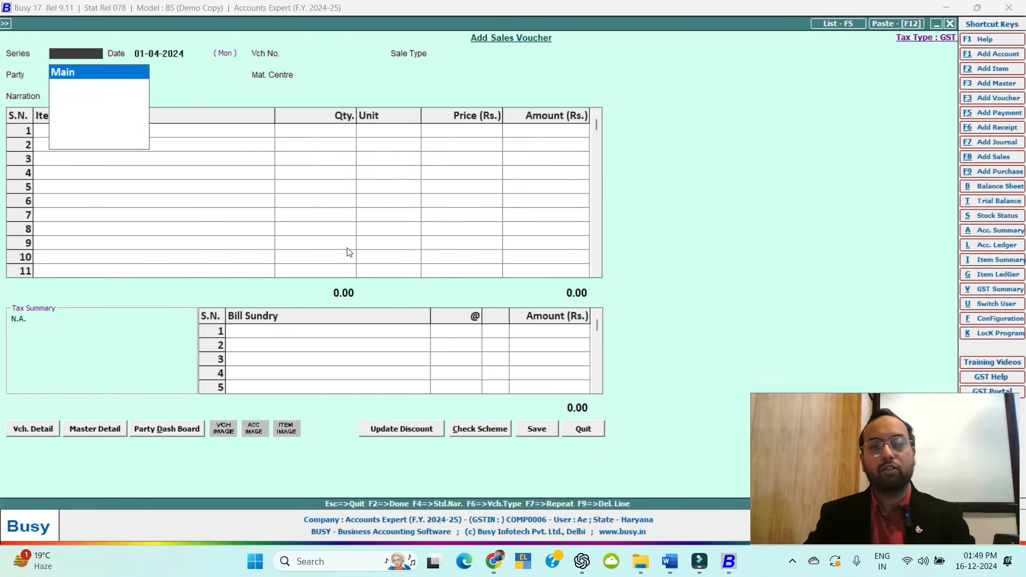
{"action": "key", "text": "Escape"}
{"action": "key", "text": "Escape"}
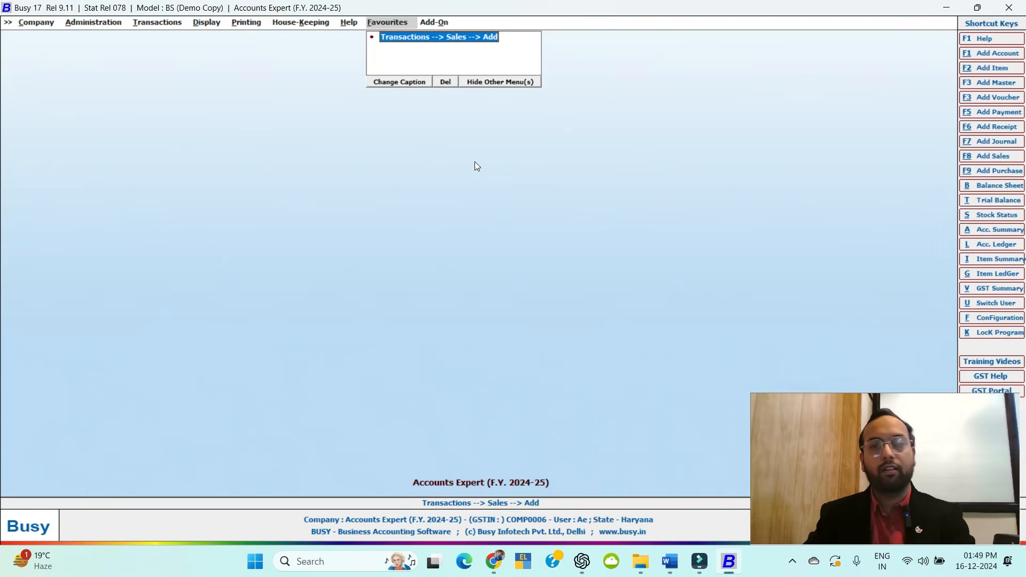
Try Add-On > Item/Account Label Printing in demo mode, then switch to the Word outline.
{"action": "left_click", "coordinate": [434, 22]}
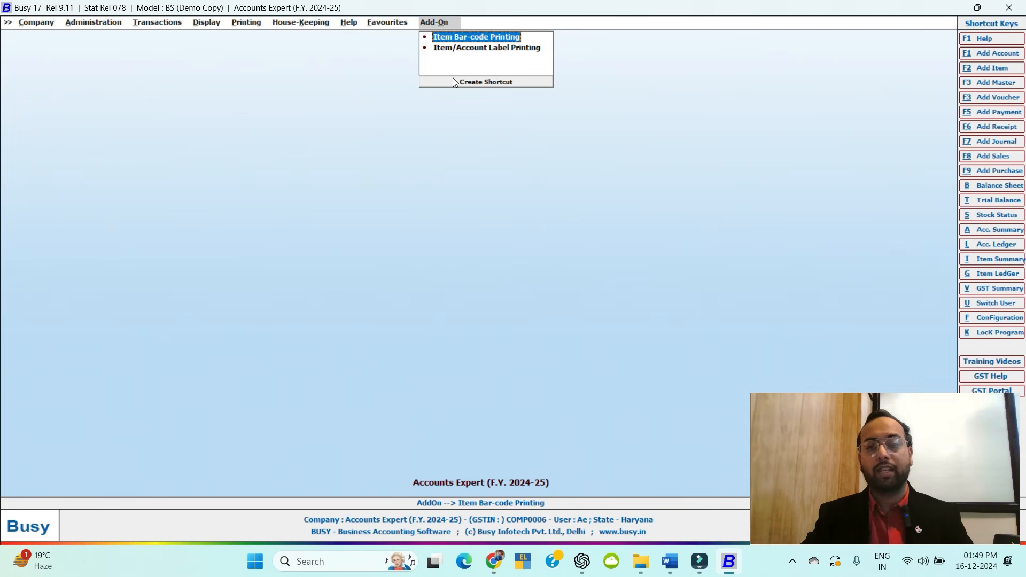
{"action": "left_click", "coordinate": [471, 48]}
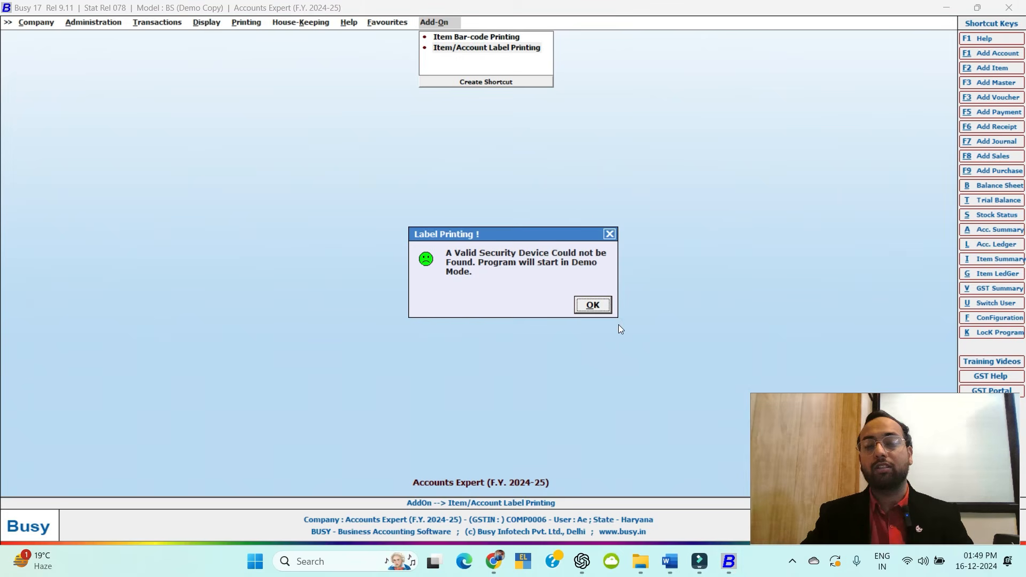
{"action": "left_click", "coordinate": [592, 306]}
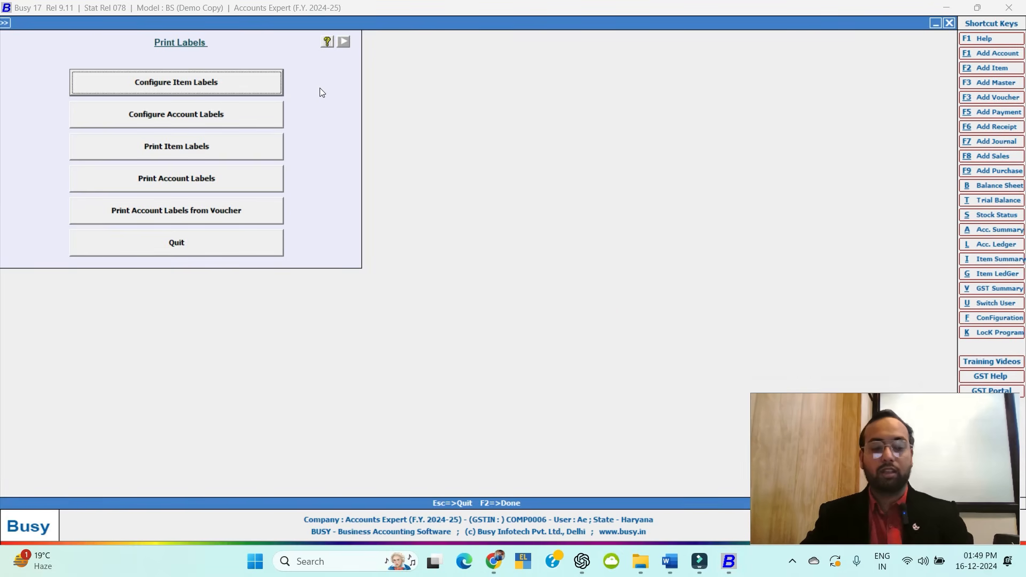
{"action": "key", "text": "Escape"}
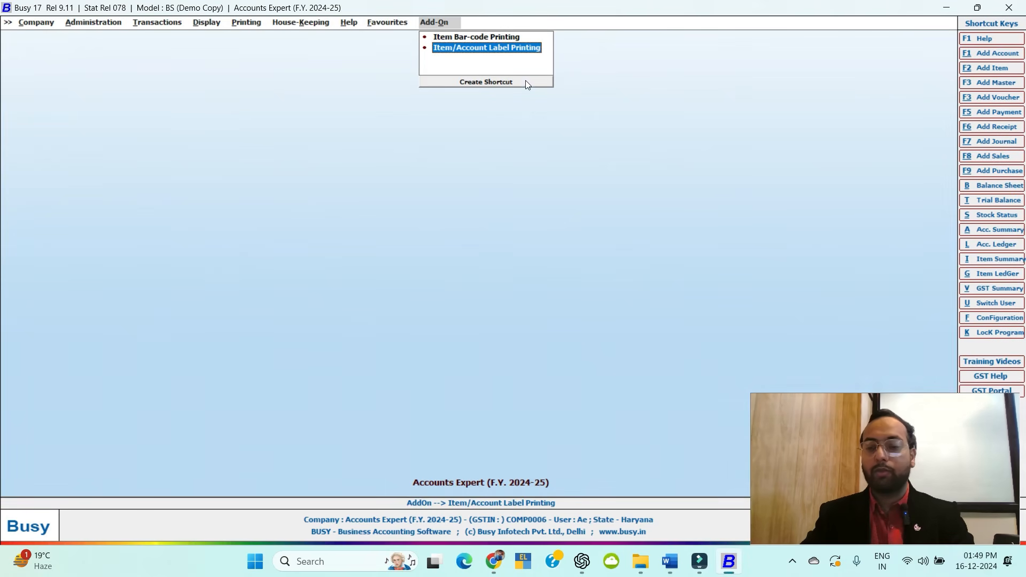
{"action": "left_click", "coordinate": [29, 22]}
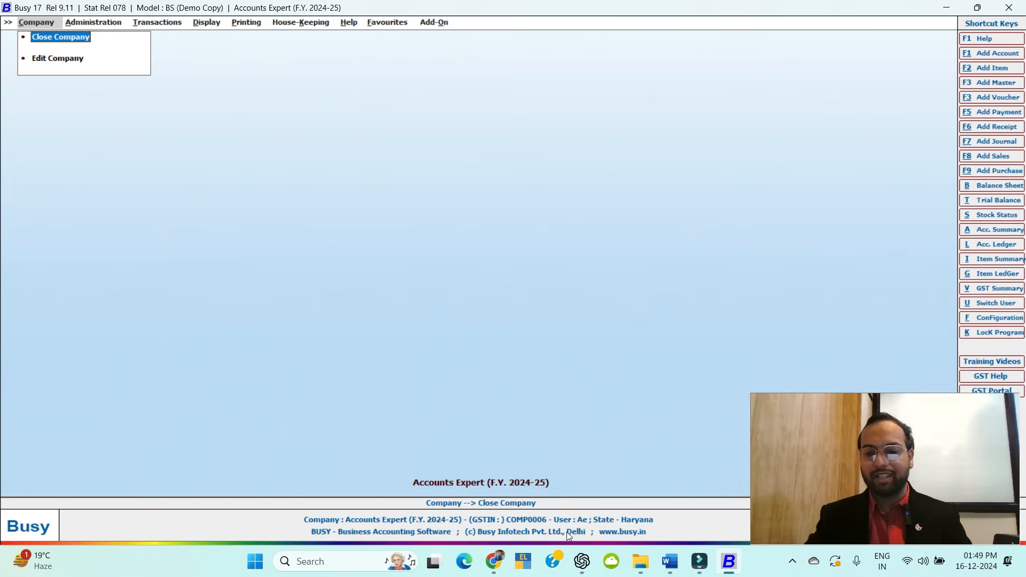
{"action": "left_click", "coordinate": [669, 561]}
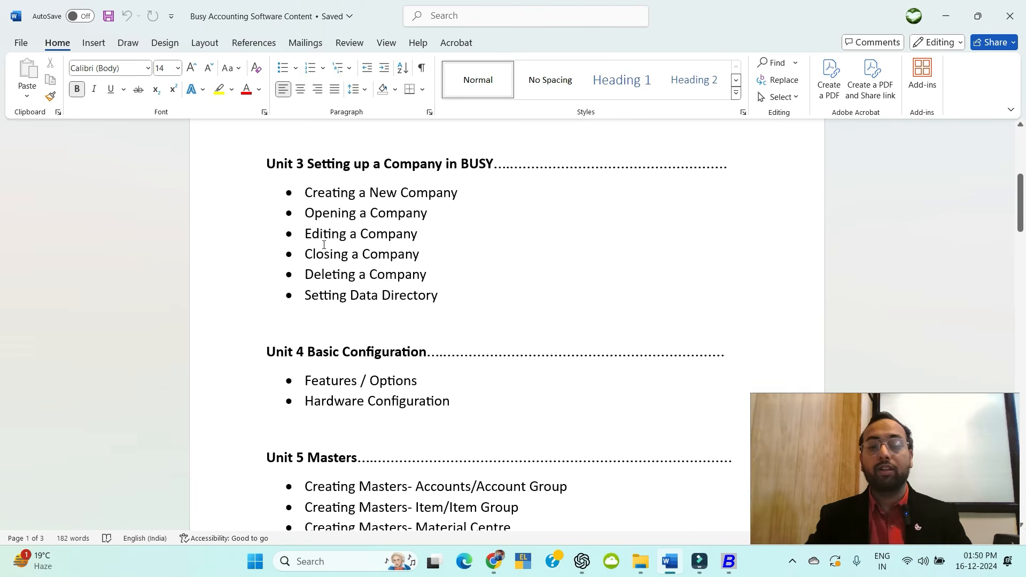
Highlight Unit 3 topics in turn: Creating, Opening, Editing, Closing a Company, Setting Data Directory.
{"action": "left_click", "coordinate": [361, 236]}
{"action": "left_click_drag", "start_coordinate": [310, 193], "coordinate": [440, 210]}
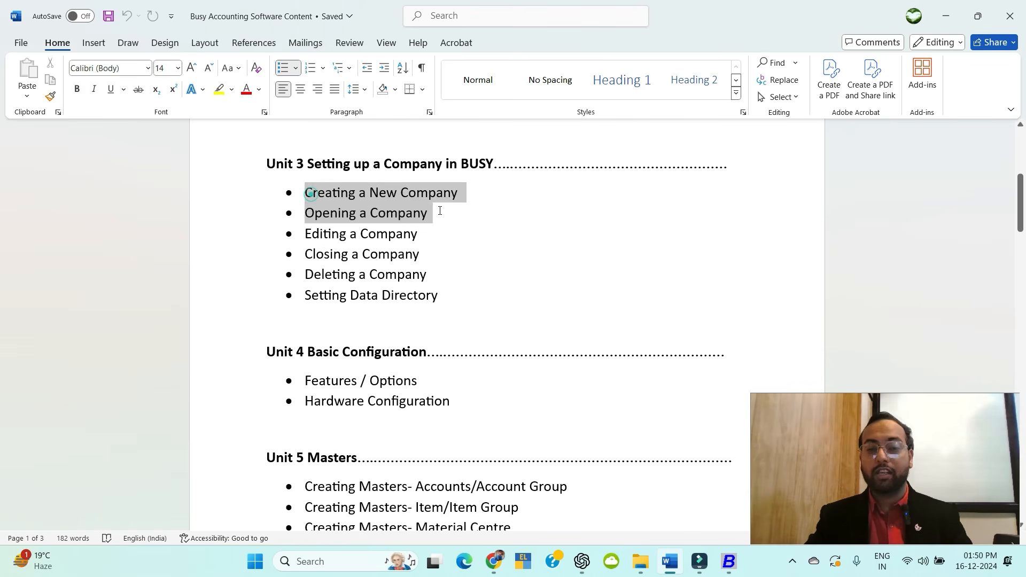
{"action": "left_click", "coordinate": [314, 213]}
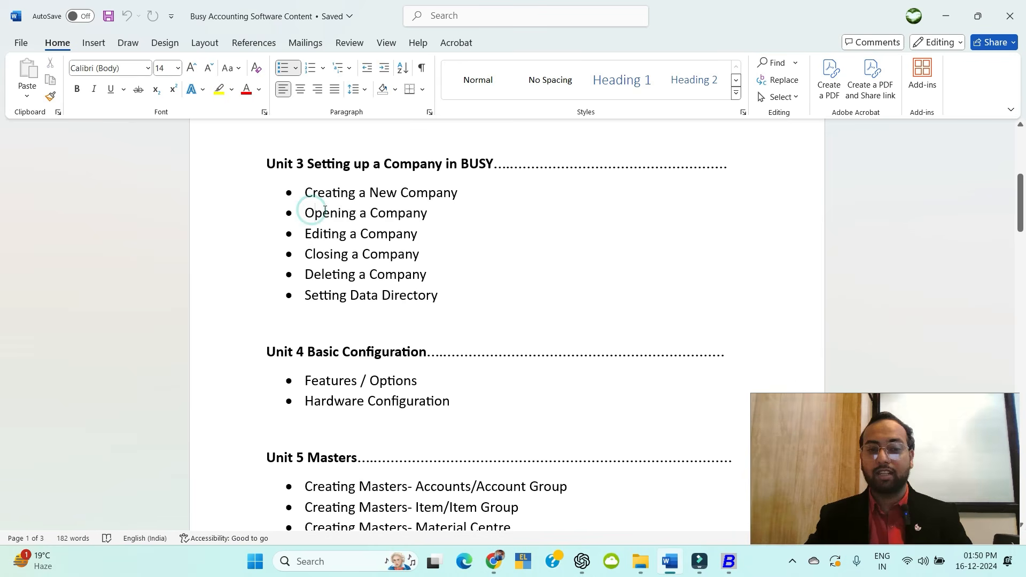
{"action": "triple_click", "coordinate": [303, 233]}
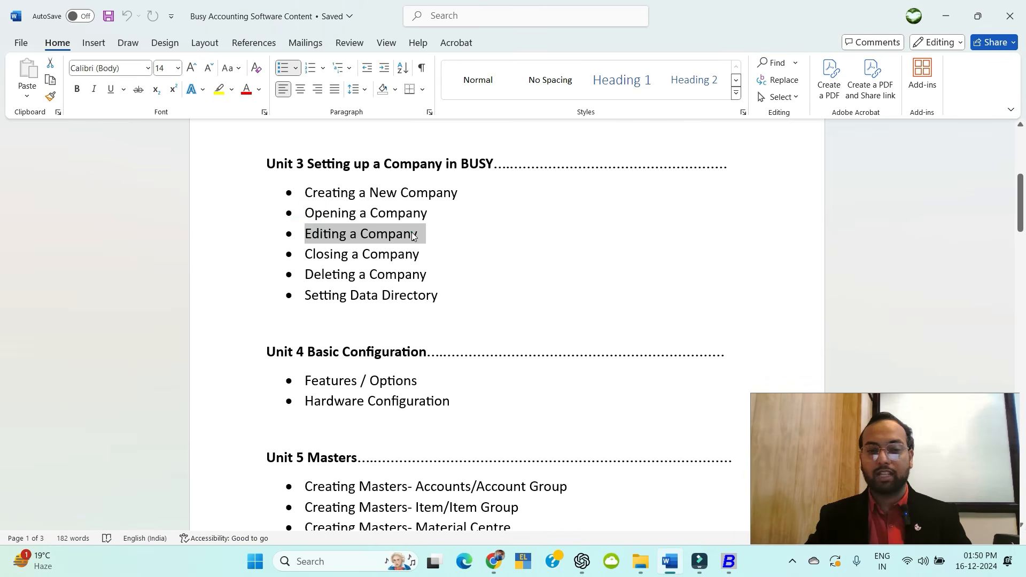
{"action": "left_click", "coordinate": [410, 233]}
{"action": "triple_click", "coordinate": [309, 254]}
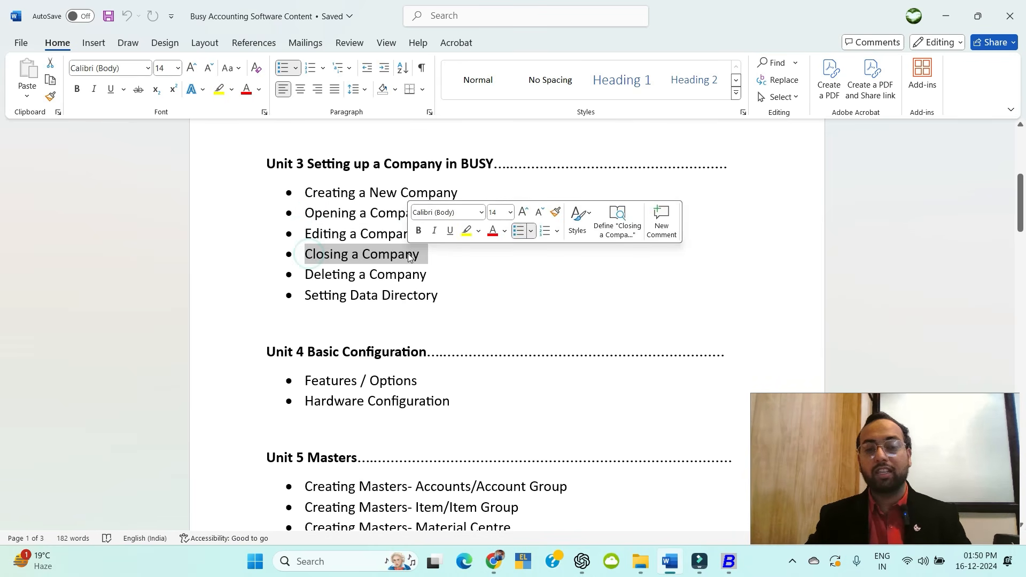
{"action": "triple_click", "coordinate": [308, 295]}
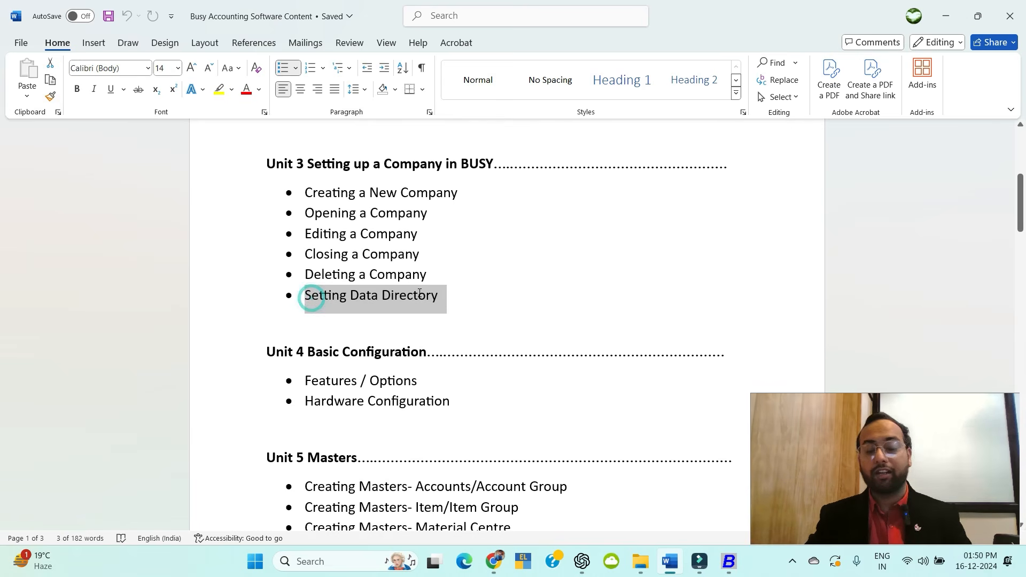
{"action": "left_click", "coordinate": [418, 295]}
{"action": "left_click", "coordinate": [329, 277]}
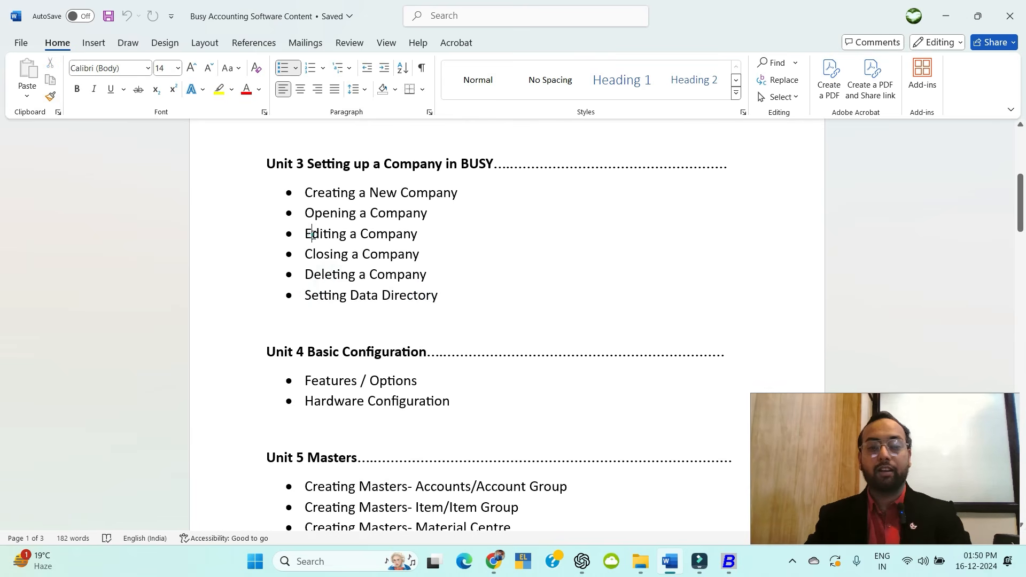
{"action": "left_click", "coordinate": [312, 233]}
{"action": "key", "text": "alt+Tab"}
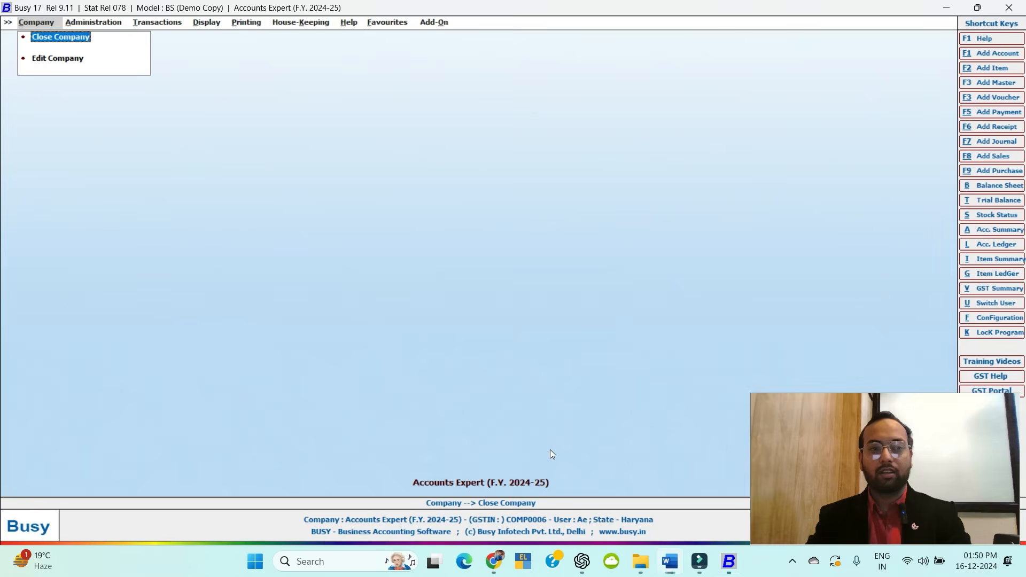
Open Edit Company for Accounts Expert, save it unchanged, then close the company.
{"action": "left_click", "coordinate": [47, 59]}
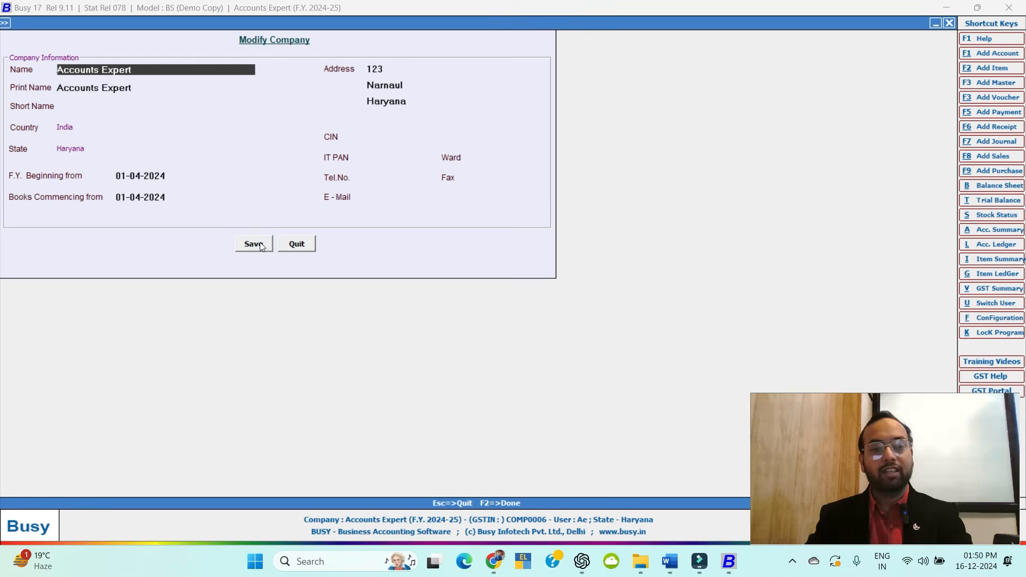
{"action": "left_click", "coordinate": [296, 245]}
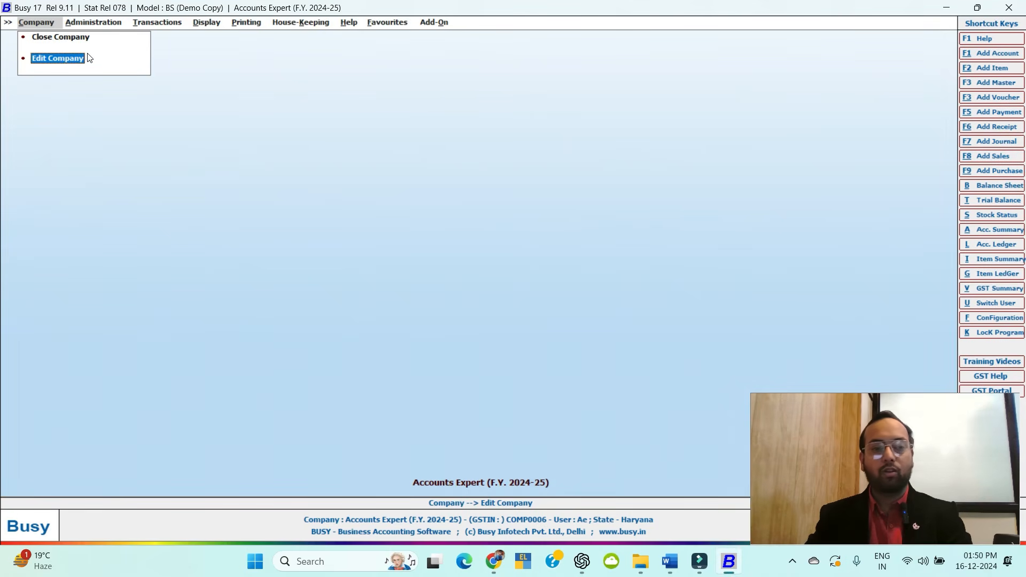
{"action": "key", "text": "alt+Tab"}
{"action": "key", "text": "alt+Tab"}
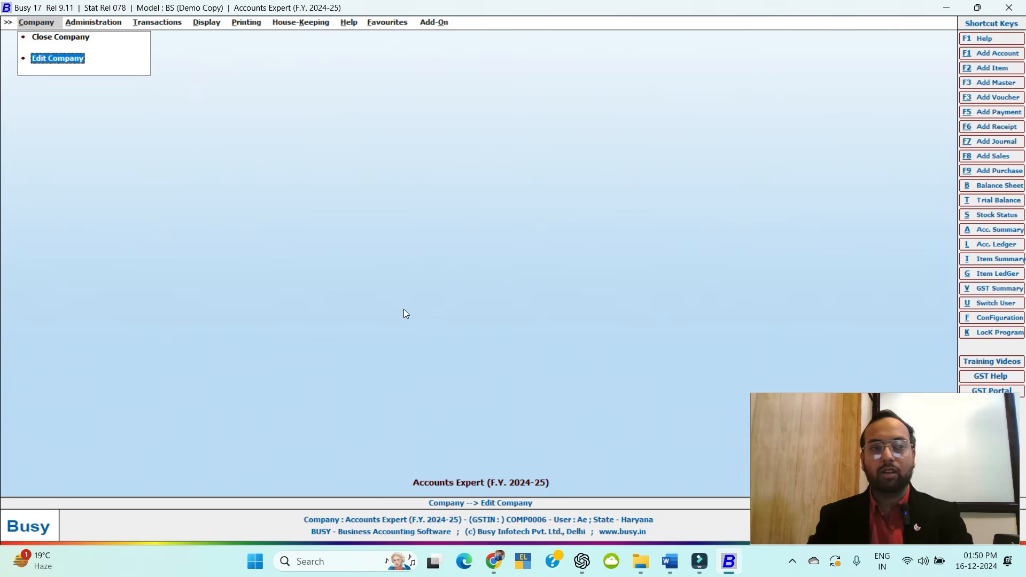
{"action": "left_click", "coordinate": [62, 37]}
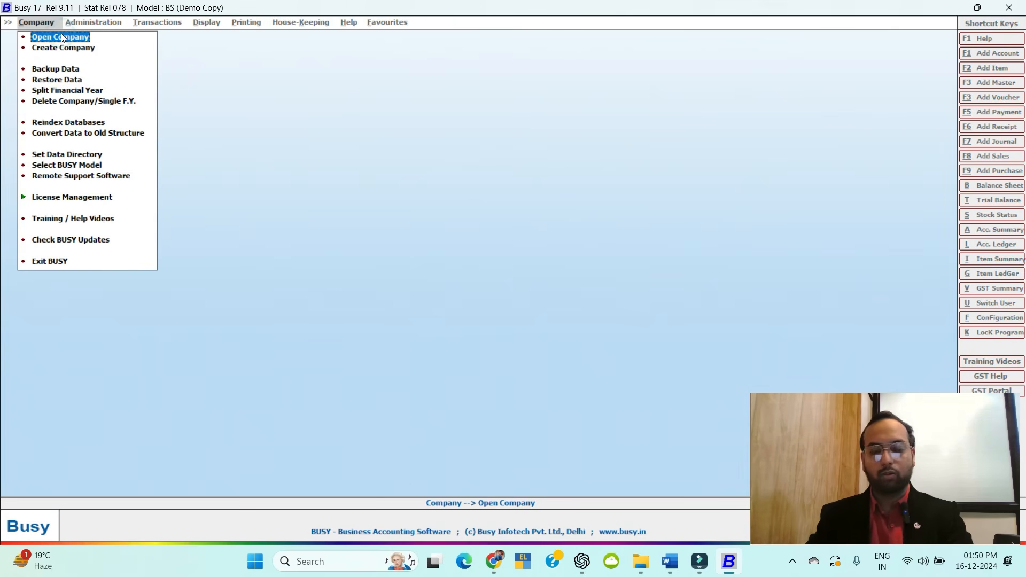
Back out of deleting Accounts Expert, then view the C:\BusyWin\DATA data directory and close it unchanged.
{"action": "left_click", "coordinate": [87, 102]}
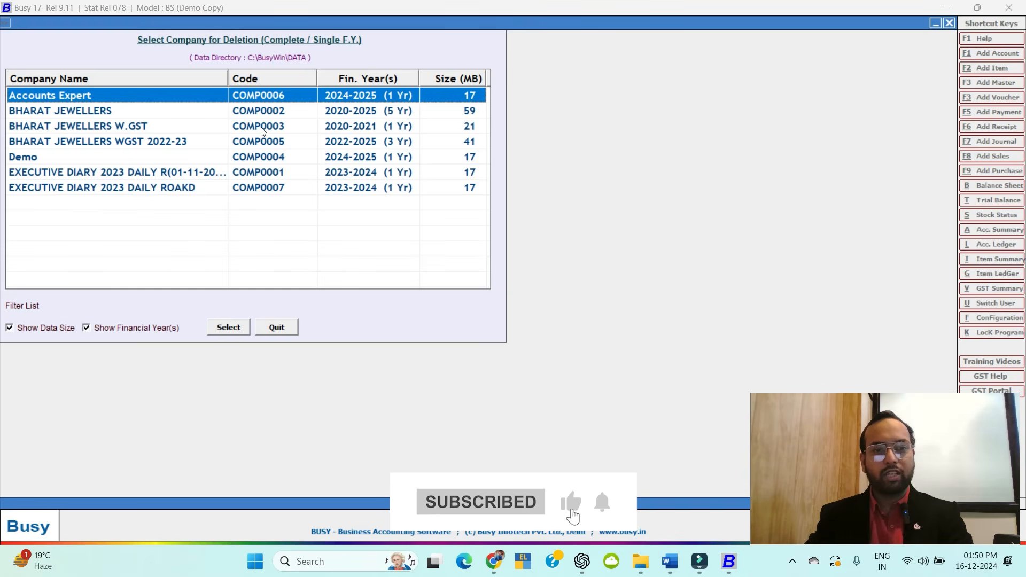
{"action": "double_click", "coordinate": [261, 95]}
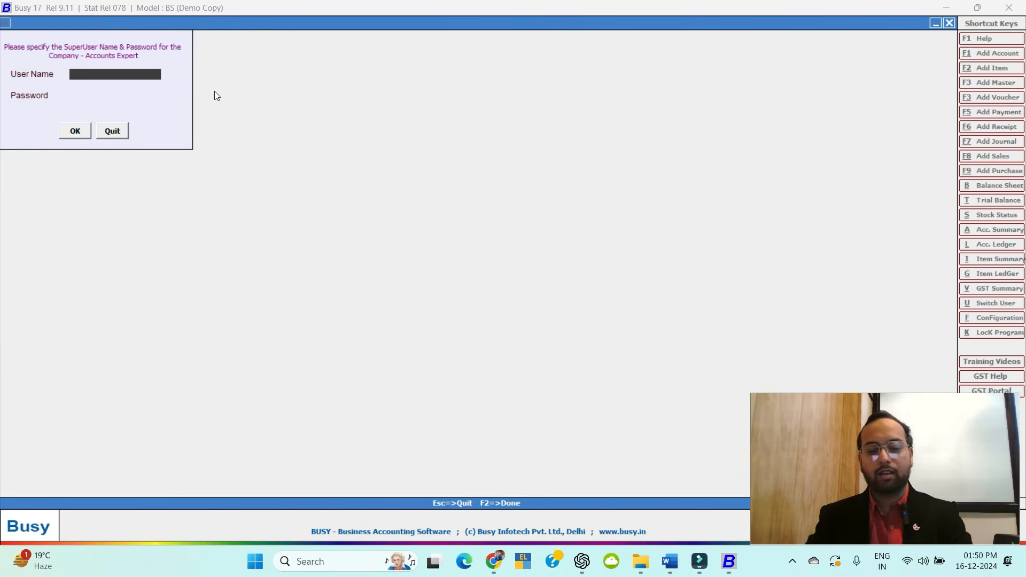
{"action": "key", "text": "Escape"}
{"action": "key", "text": "Escape"}
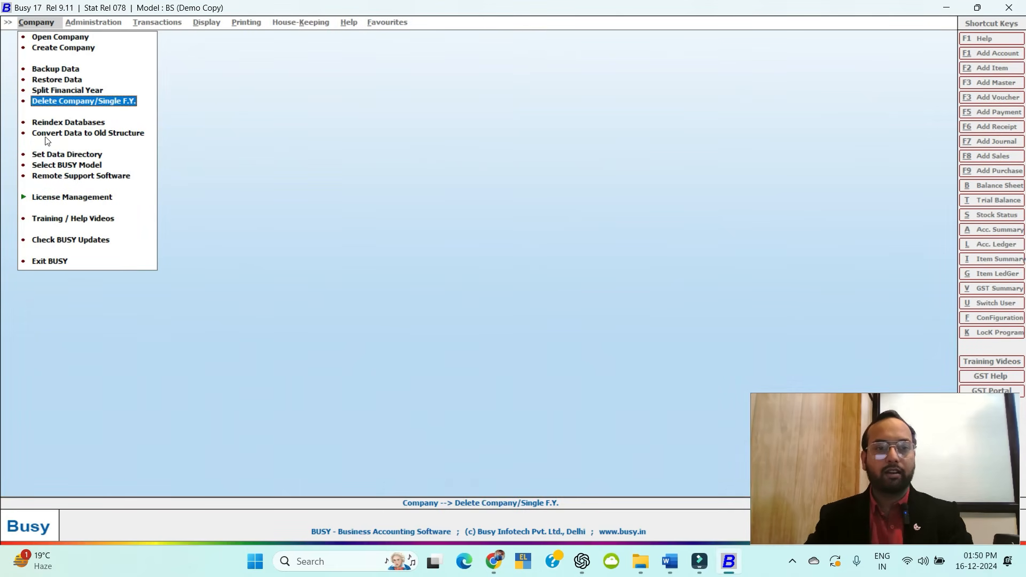
{"action": "left_click", "coordinate": [70, 156]}
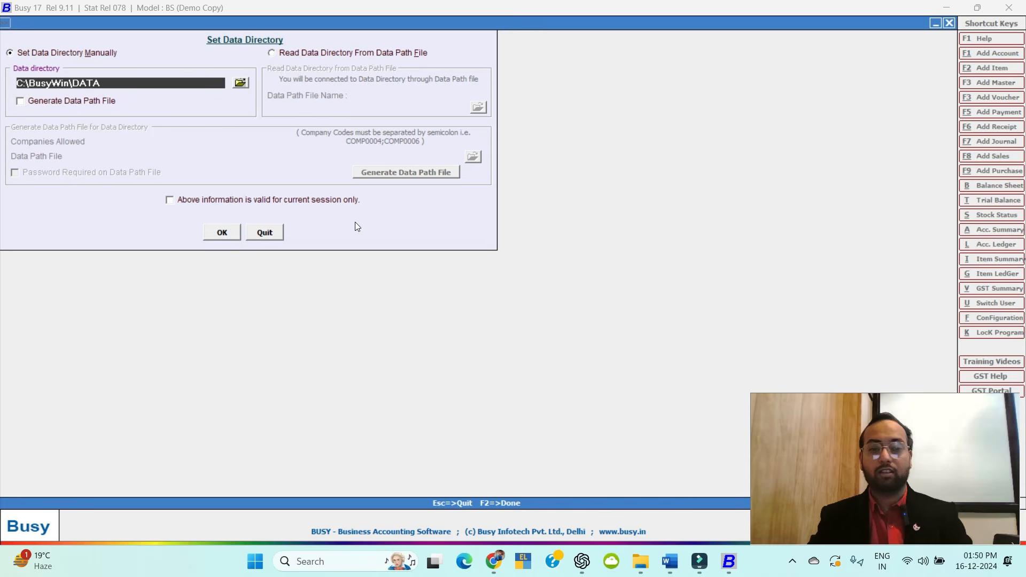
{"action": "key", "text": "Escape"}
{"action": "key", "text": "Escape"}
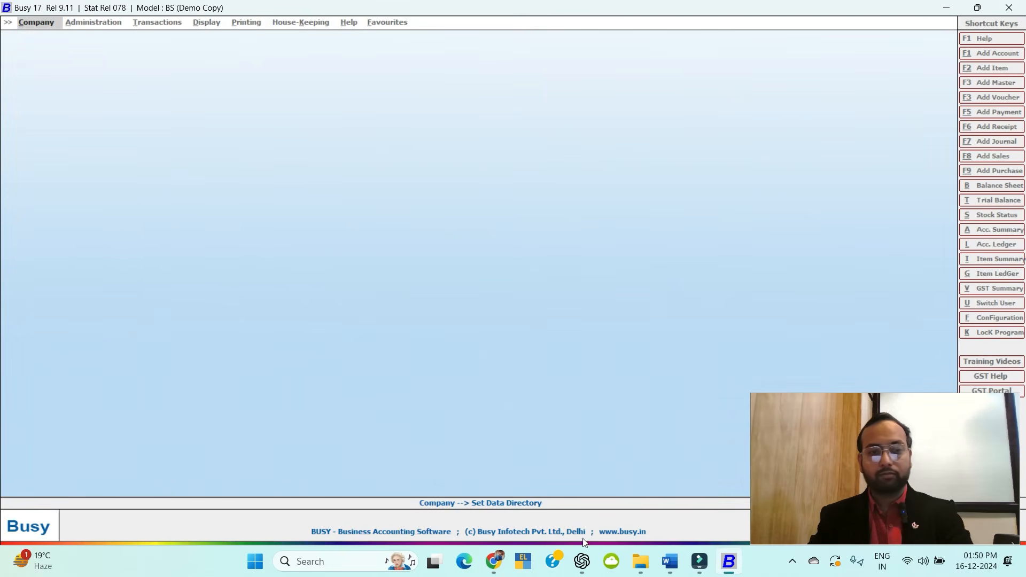
Read through the Word outline's Unit 3 and Unit 4 Basic Configuration topics, then return to BUSY.
{"action": "left_click", "coordinate": [669, 561]}
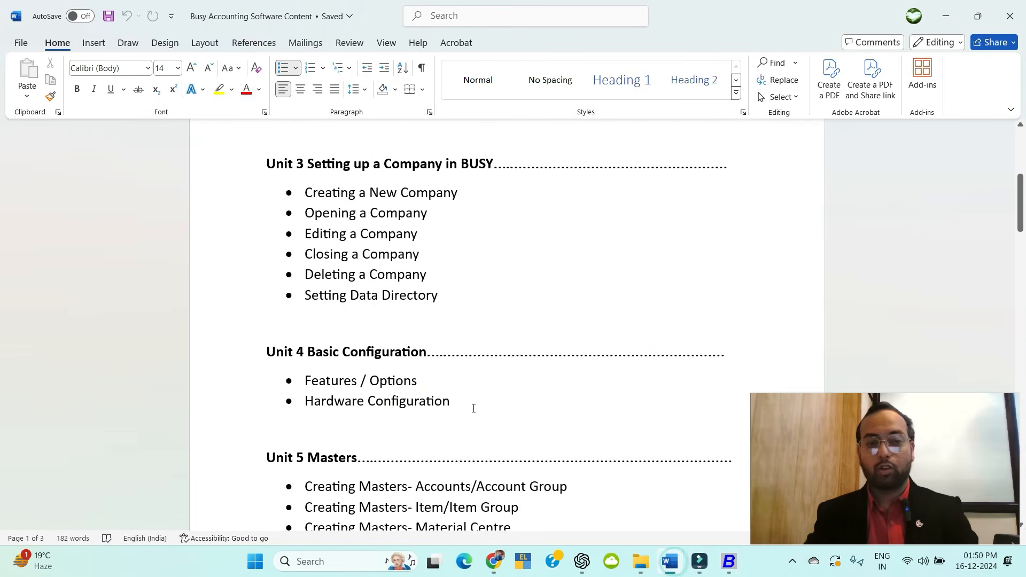
{"action": "scroll", "coordinate": [472, 407], "scroll_direction": "up", "scroll_amount": 2}
{"action": "scroll", "coordinate": [473, 406], "scroll_direction": "up", "scroll_amount": 3}
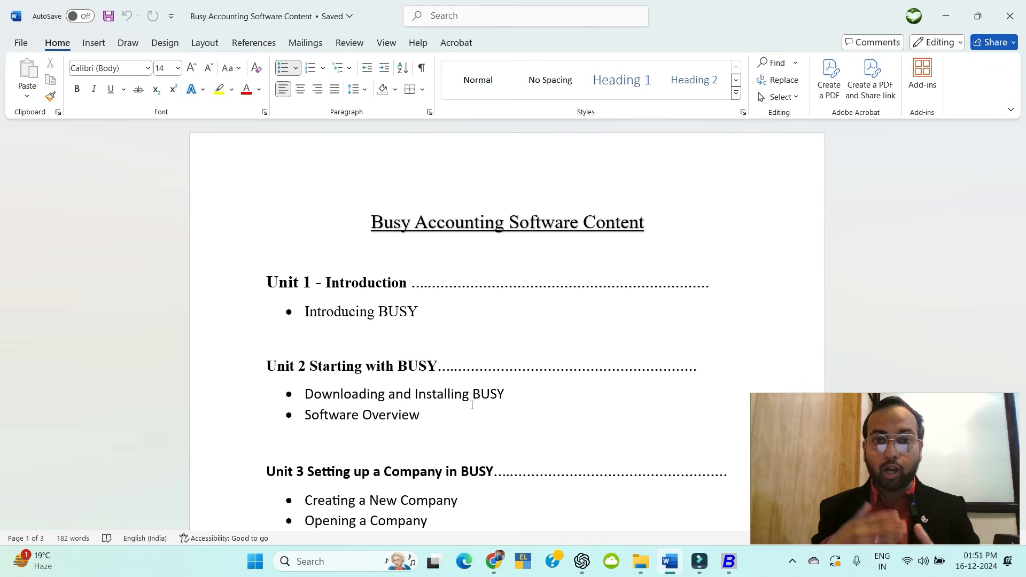
{"action": "scroll", "coordinate": [472, 405], "scroll_direction": "down", "scroll_amount": 5}
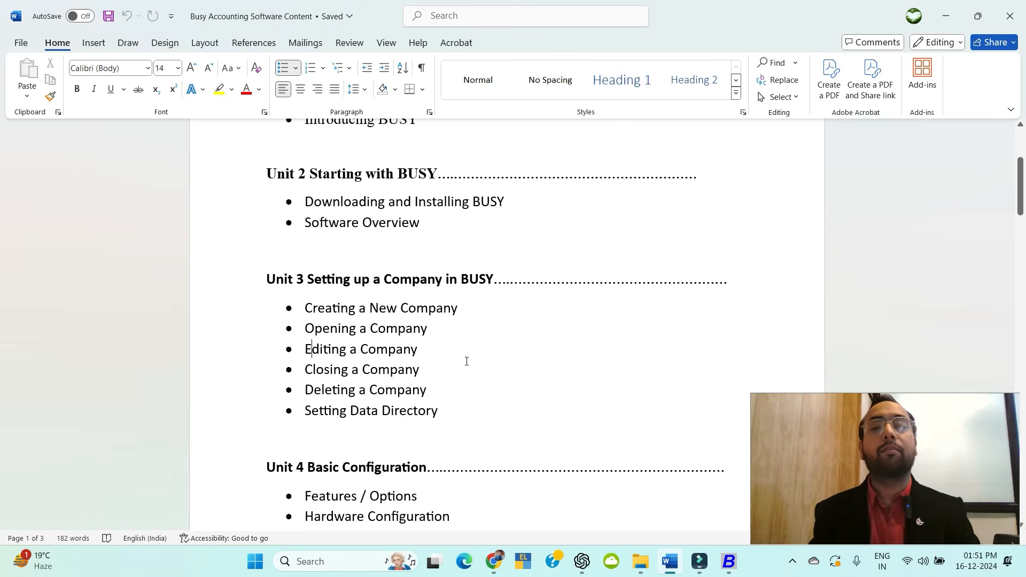
{"action": "scroll", "coordinate": [385, 363], "scroll_direction": "down", "scroll_amount": 4}
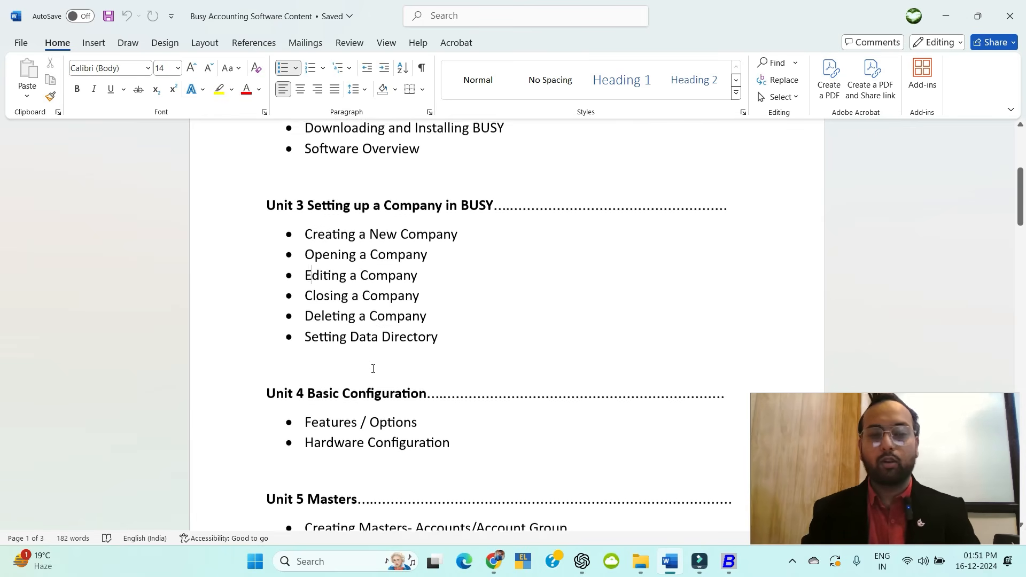
{"action": "scroll", "coordinate": [400, 355], "scroll_direction": "down", "scroll_amount": 1}
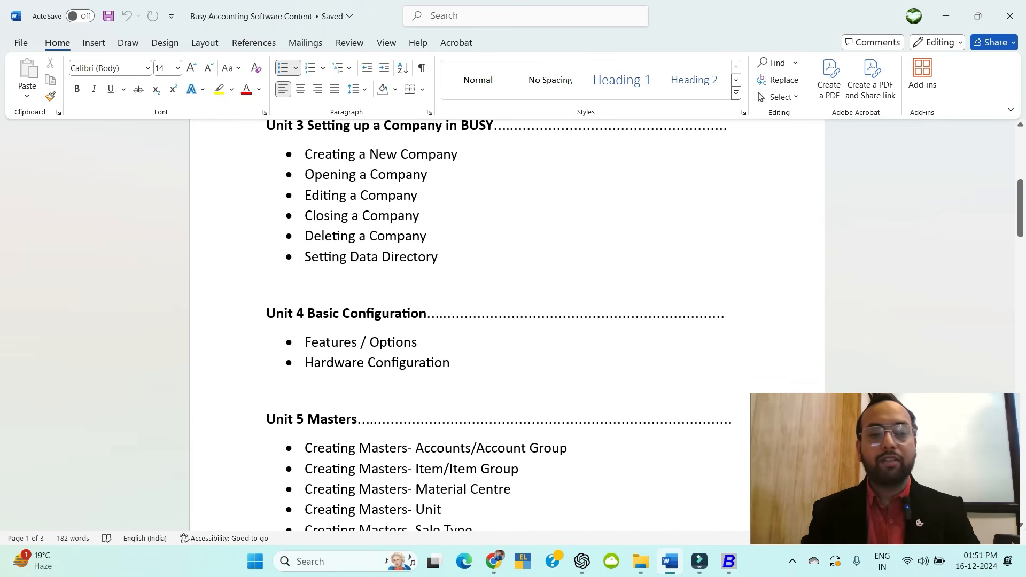
{"action": "left_click_drag", "start_coordinate": [268, 314], "coordinate": [427, 313]}
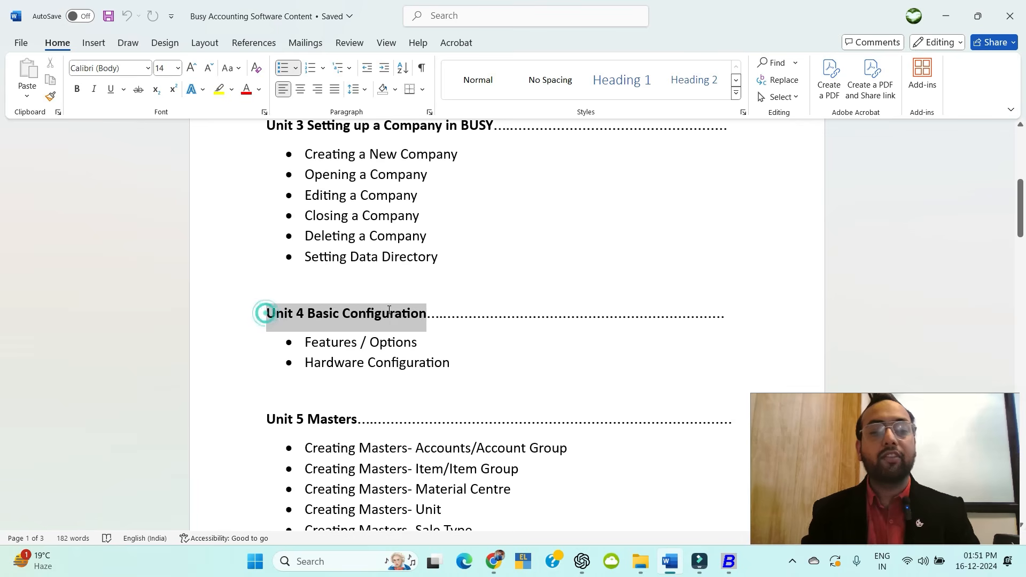
{"action": "left_click", "coordinate": [485, 393]}
{"action": "scroll", "coordinate": [485, 394], "scroll_direction": "down", "scroll_amount": 1}
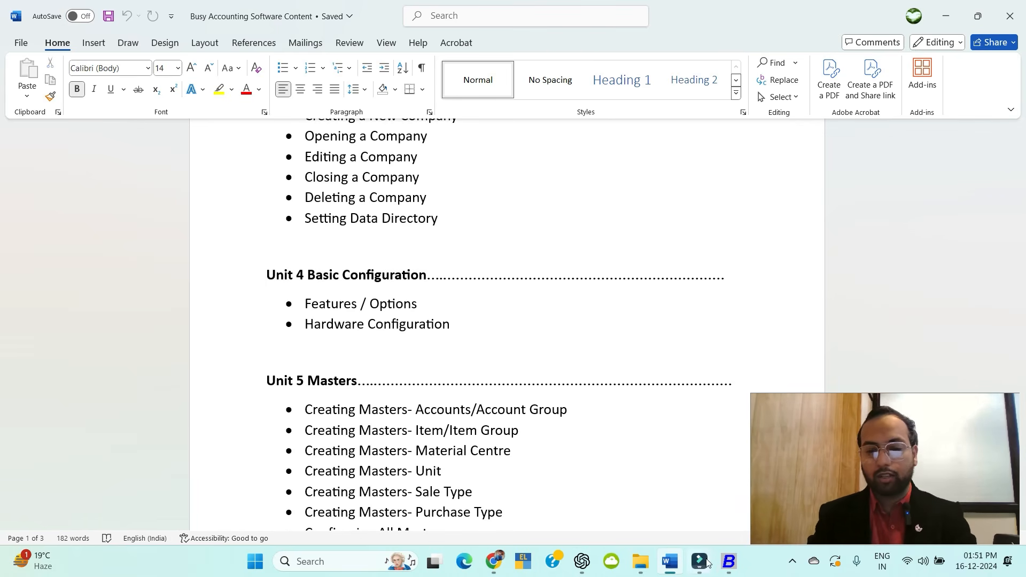
{"action": "left_click", "coordinate": [737, 563]}
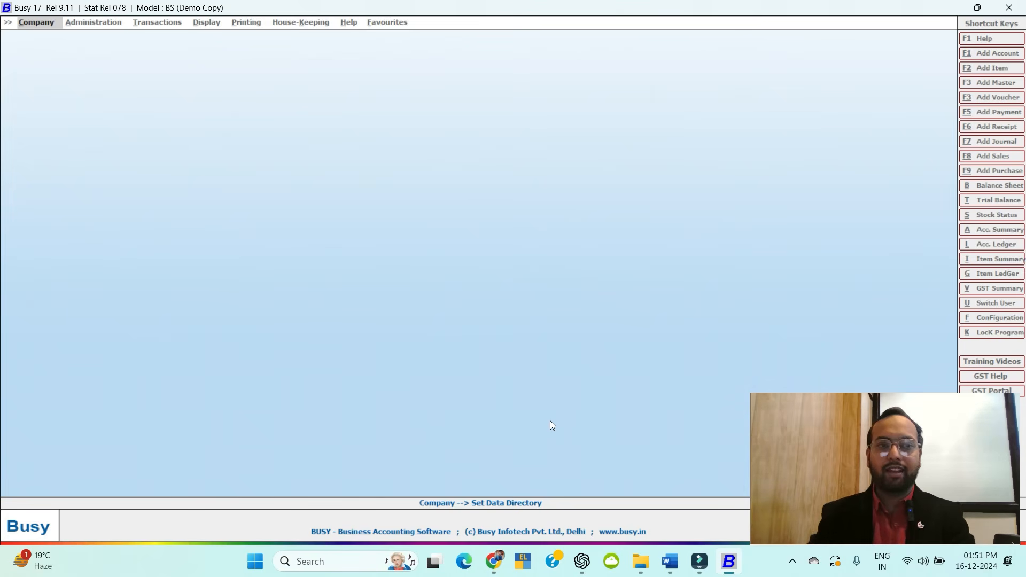
Choose Accounts Expert (AE) from the Open Company list.
{"action": "left_click", "coordinate": [46, 24]}
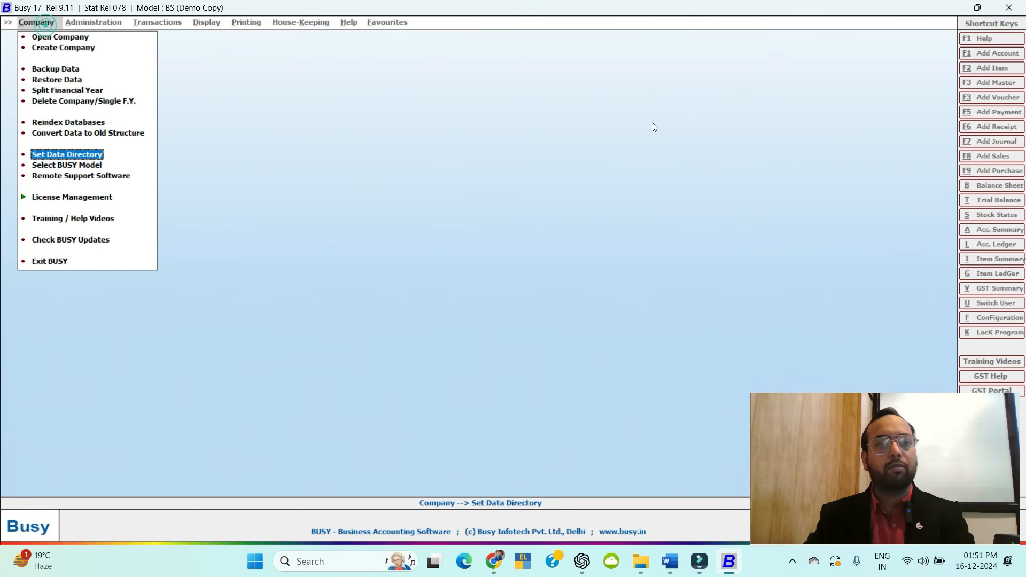
{"action": "key", "text": "Home"}
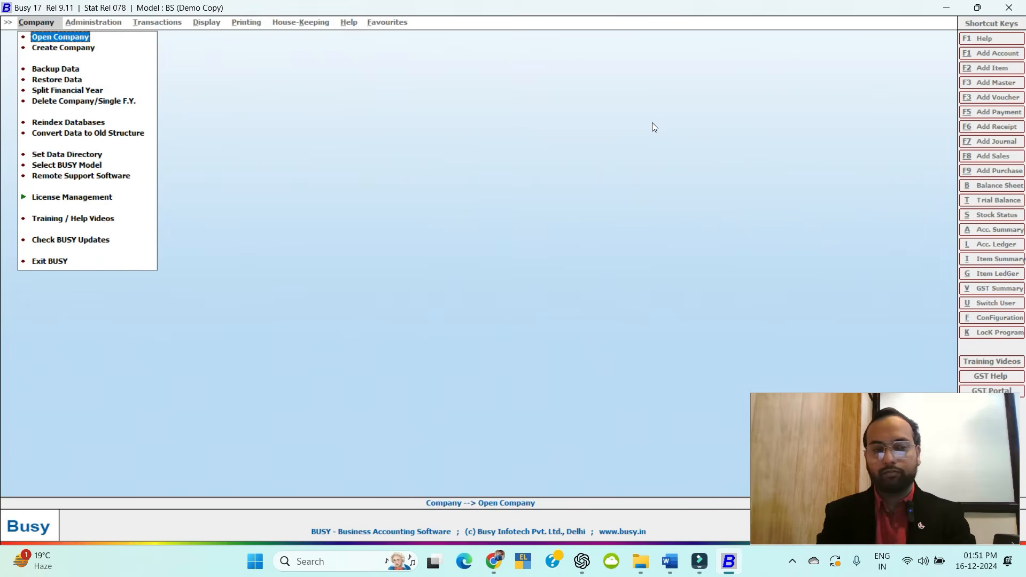
{"action": "key", "text": "Return"}
{"action": "key", "text": "Return"}
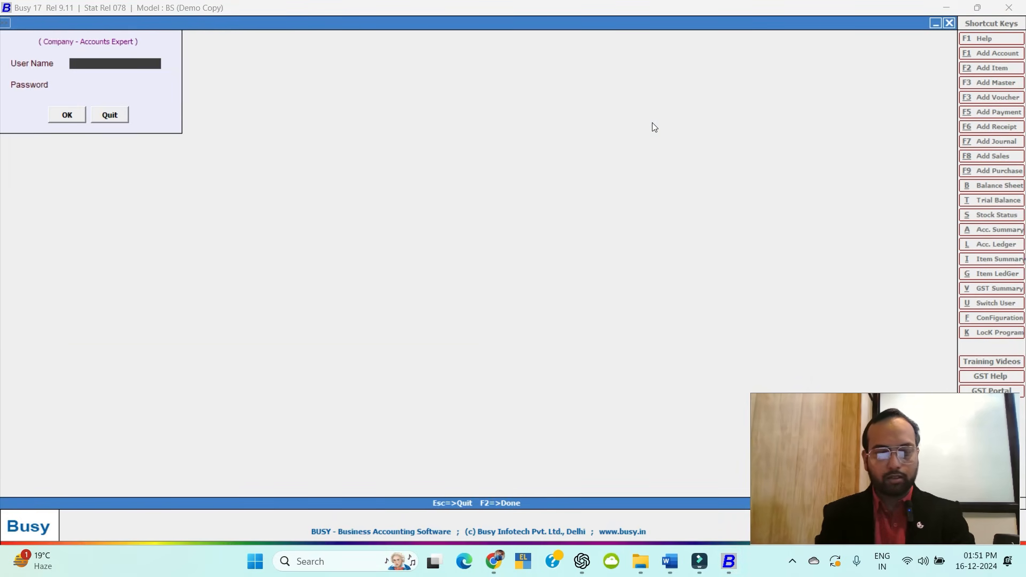
{"action": "type", "text": "AE"}
{"action": "key", "text": "Return"}
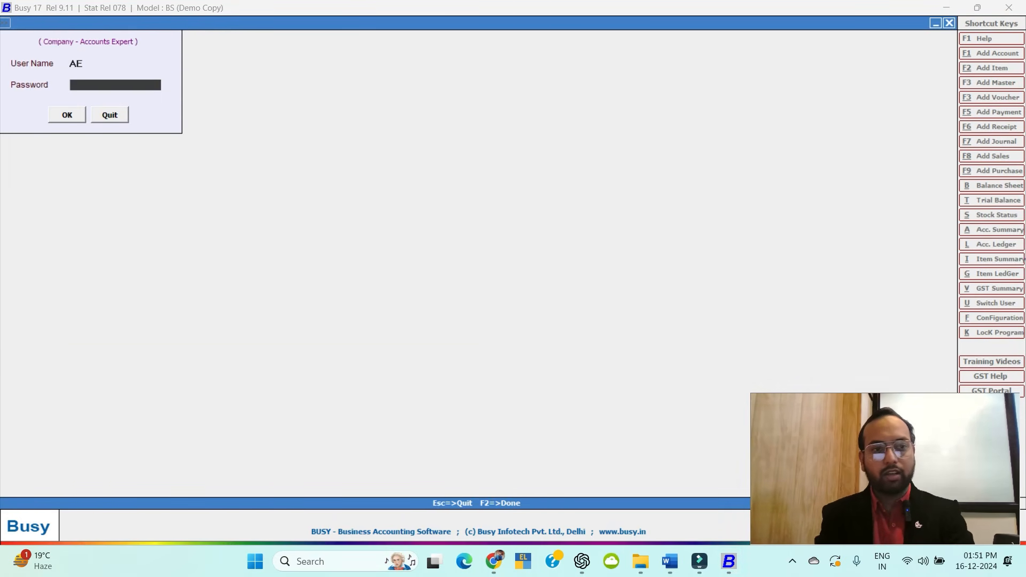
Enter the user name on the login prompt and submit it.
{"action": "key", "text": "Escape"}
{"action": "key", "text": "Escape"}
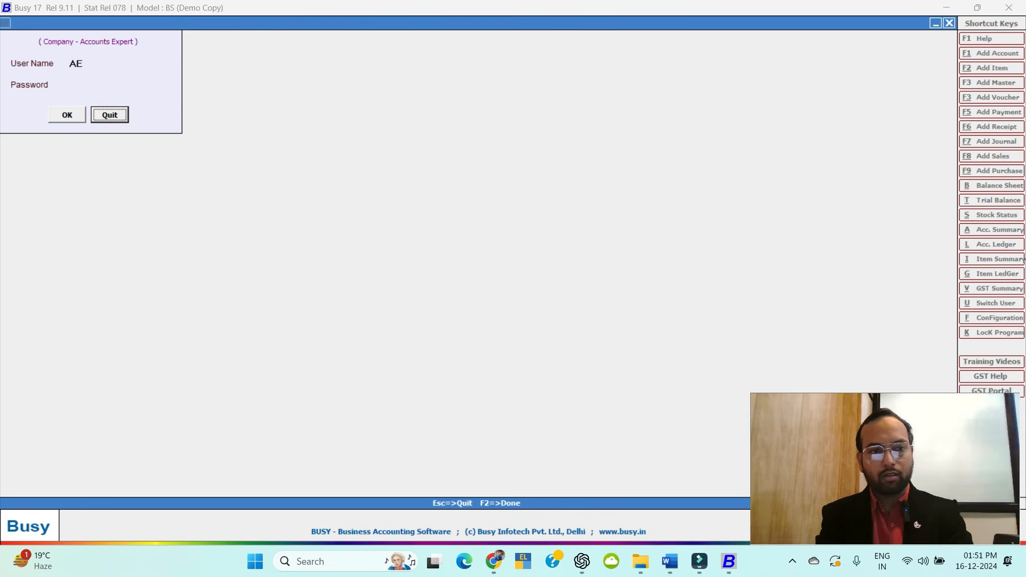
{"action": "key", "text": "Up"}
{"action": "key", "text": "Up"}
{"action": "key", "text": "Up"}
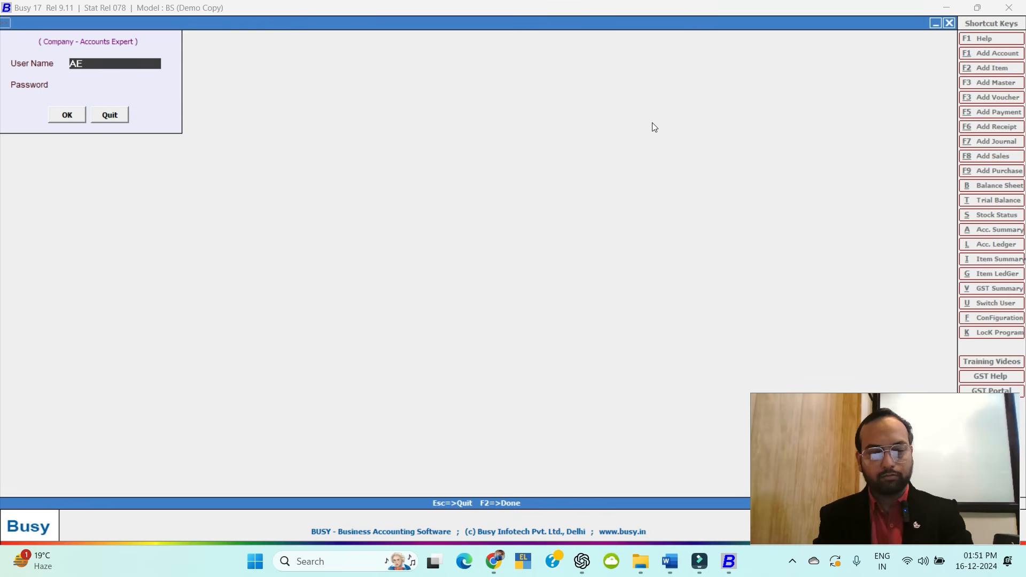
{"action": "type", "text": "ae"}
{"action": "key", "text": "Return"}
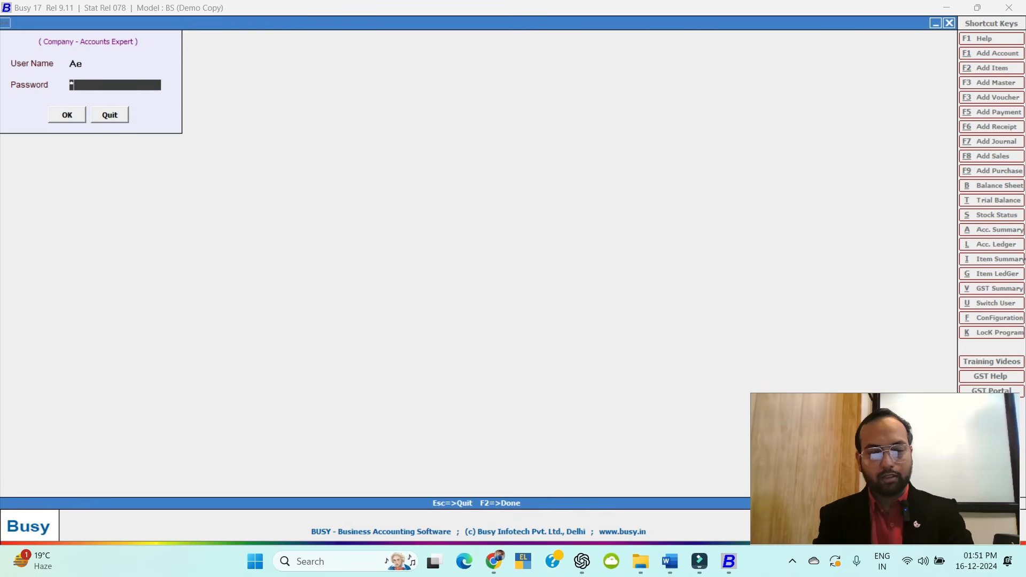
{"action": "key", "text": "Return"}
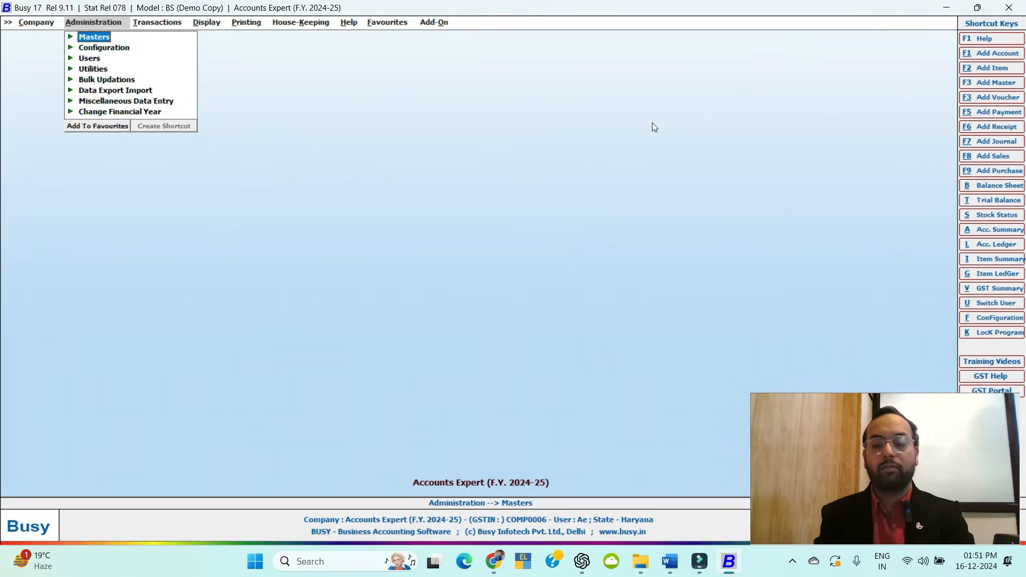
Tour the main menus: Administration, Transactions, Reports, Printing and Help.
{"action": "key", "text": "Right"}
{"action": "key", "text": "Left"}
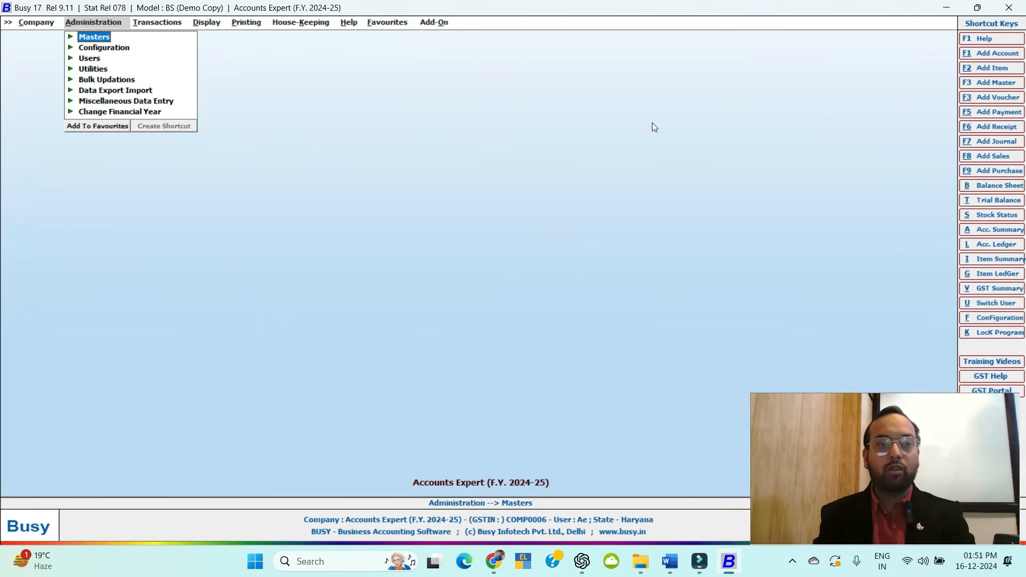
{"action": "key", "text": "Left"}
{"action": "key", "text": "Right"}
{"action": "key", "text": "Right"}
{"action": "key", "text": "Left"}
{"action": "key", "text": "Left"}
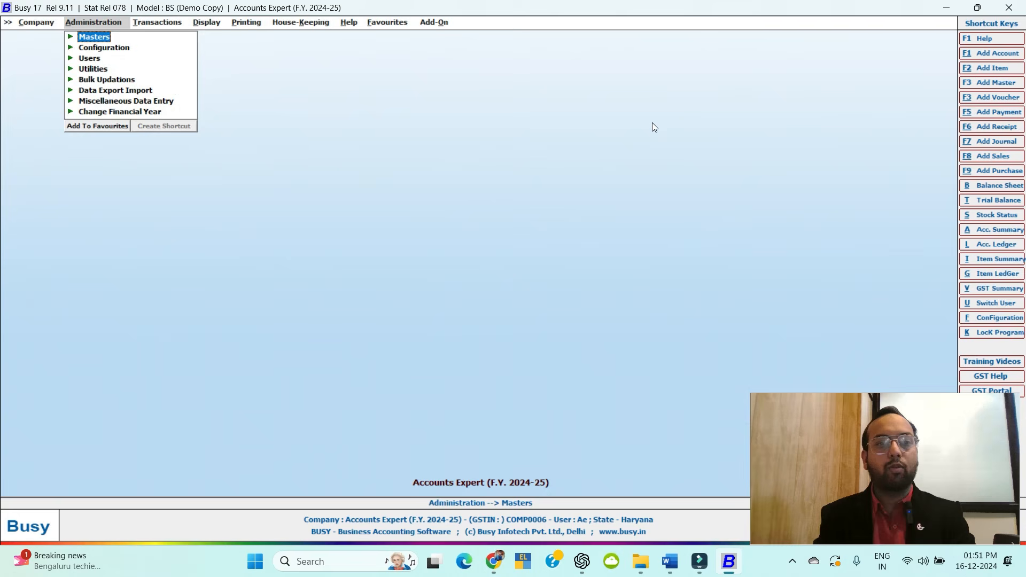
{"action": "key", "text": "Right"}
{"action": "key", "text": "Right"}
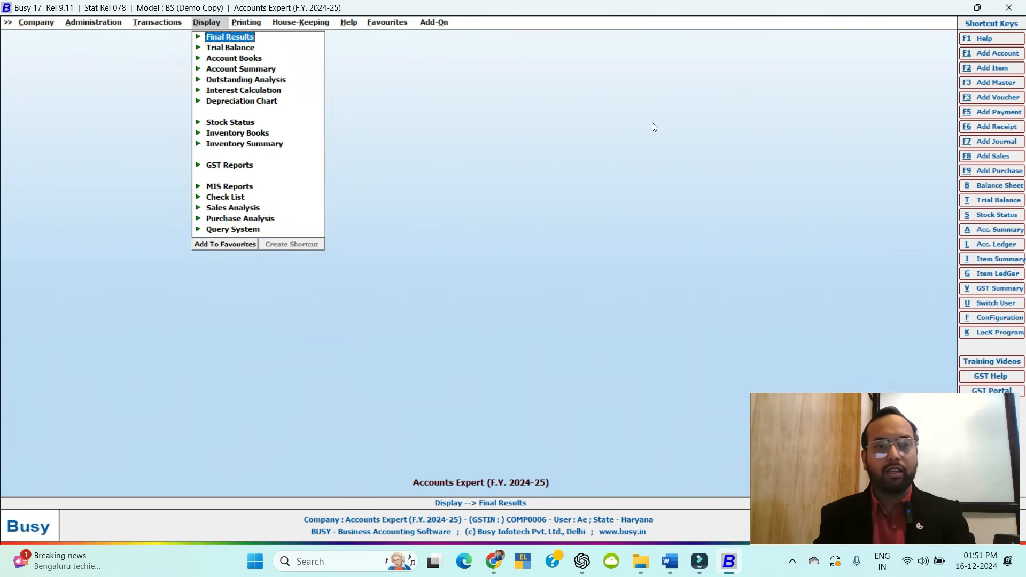
{"action": "key", "text": "Escape"}
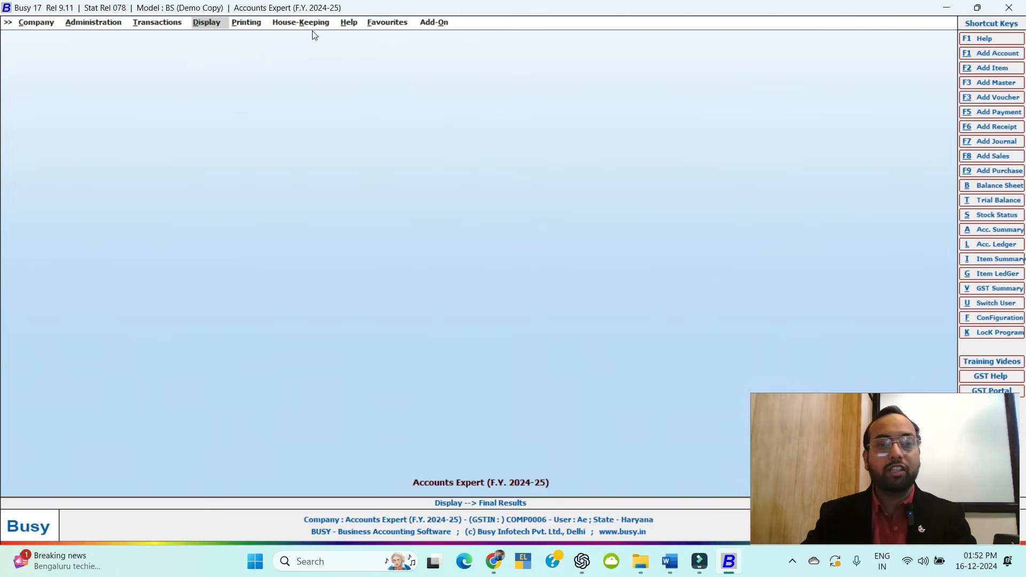
{"action": "key", "text": "alt+a"}
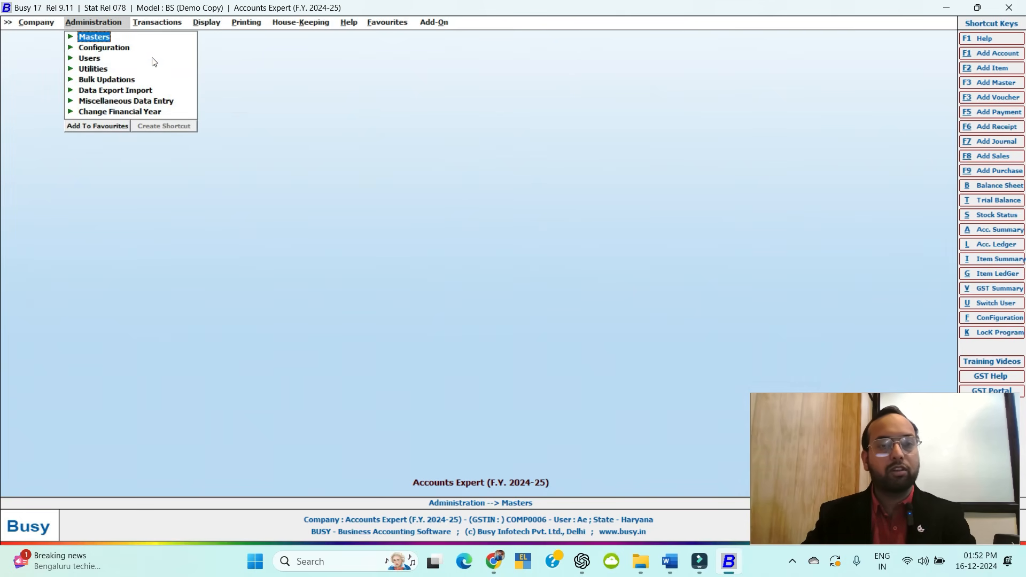
{"action": "key", "text": "Right"}
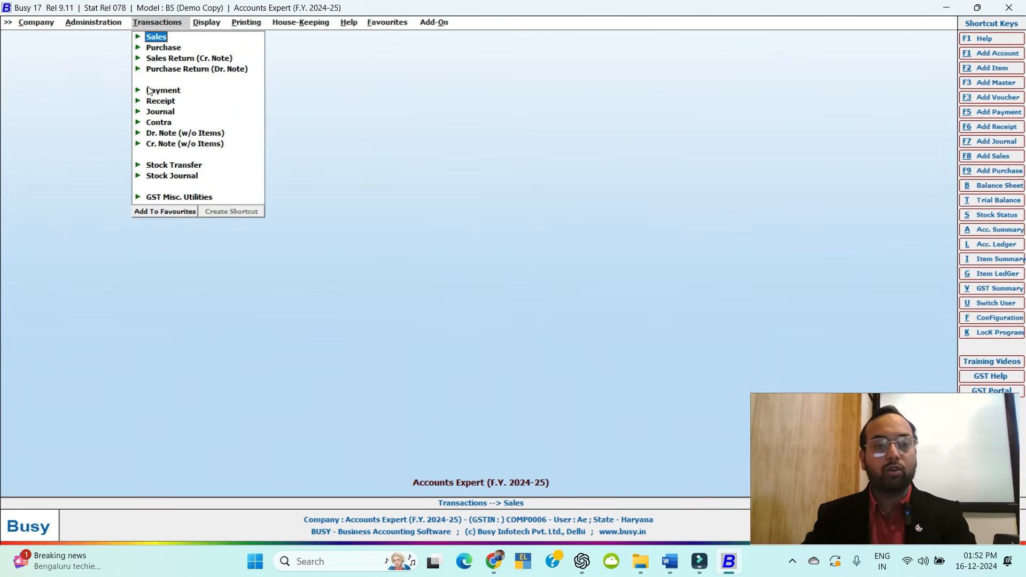
{"action": "key", "text": "Right"}
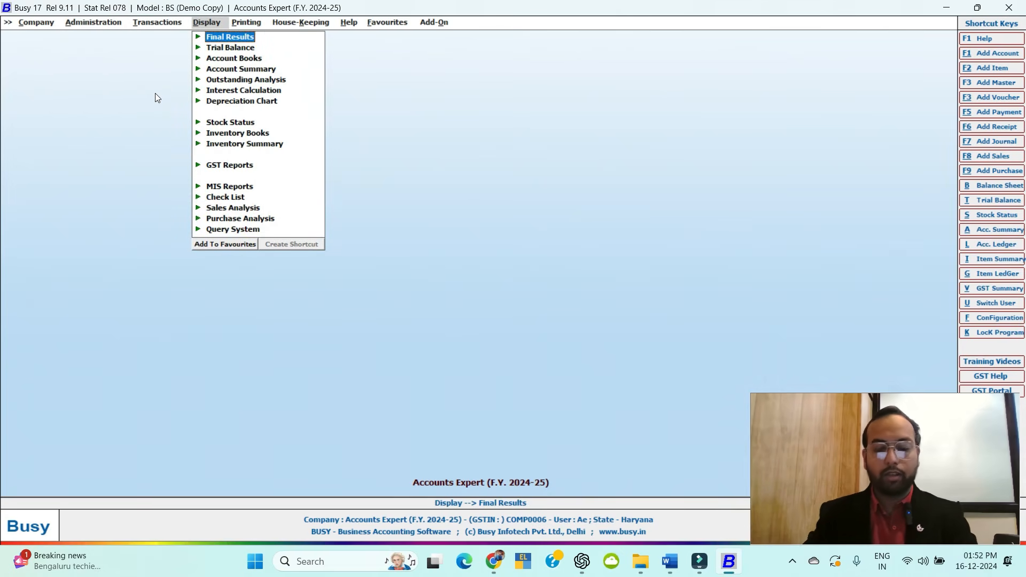
{"action": "key", "text": "Right"}
{"action": "key", "text": "Right"}
{"action": "key", "text": "Right"}
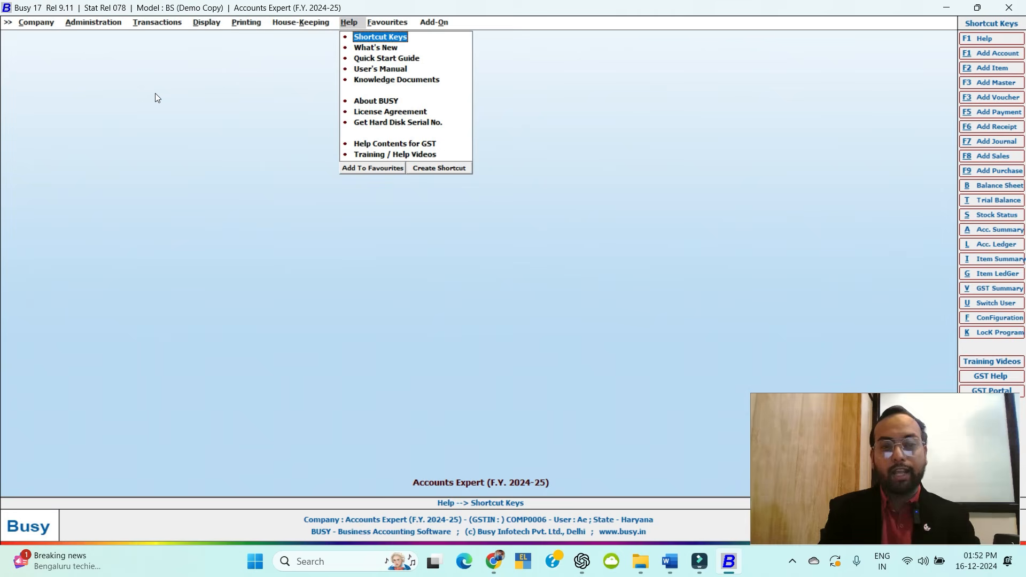
{"action": "key", "text": "Right"}
{"action": "key", "text": "Right"}
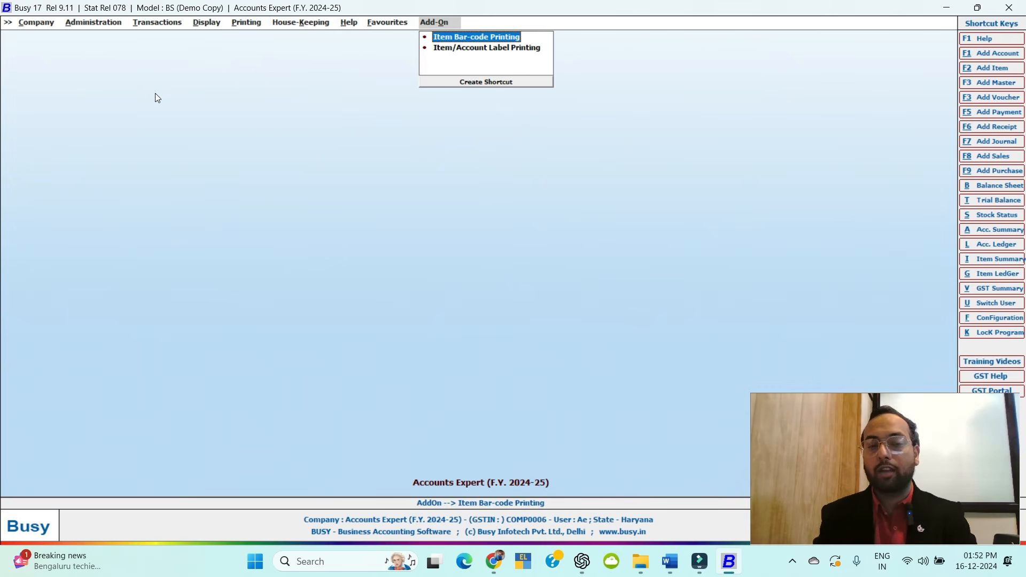
Expand Administration > Configuration to highlight Features / Options.
{"action": "key", "text": "alt+a"}
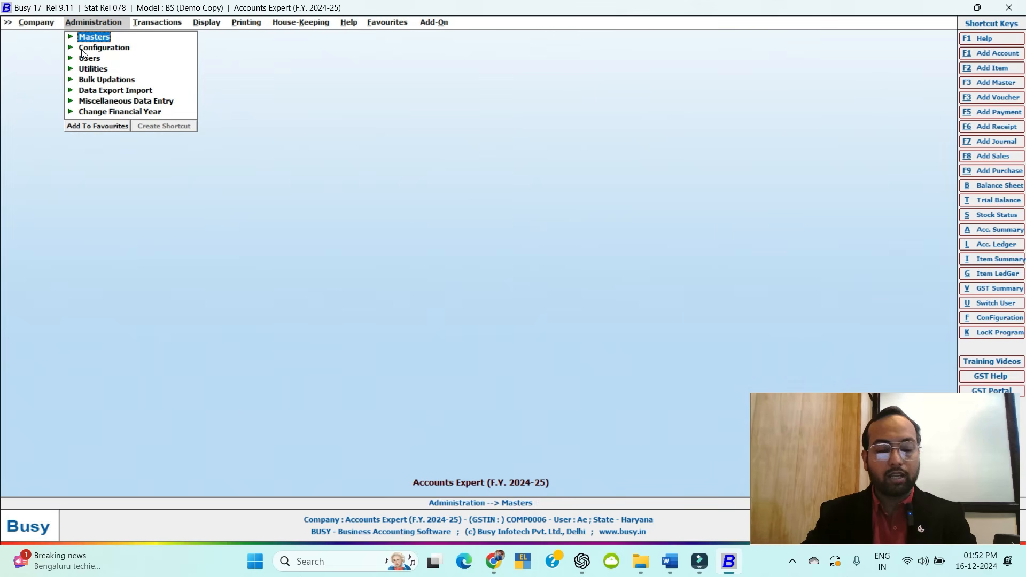
{"action": "key", "text": "Down"}
{"action": "key", "text": "Up"}
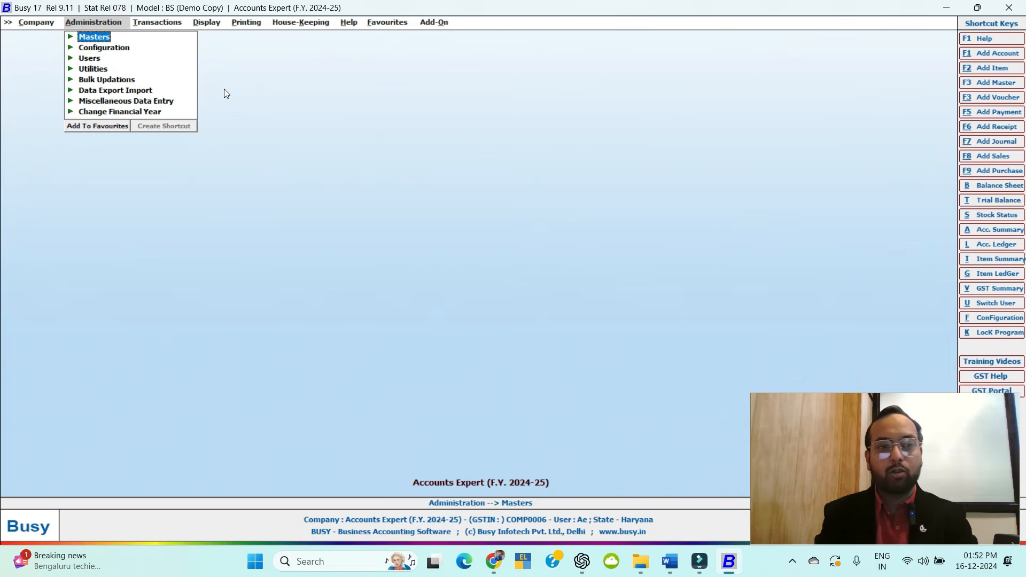
{"action": "key", "text": "Down"}
{"action": "key", "text": "Return"}
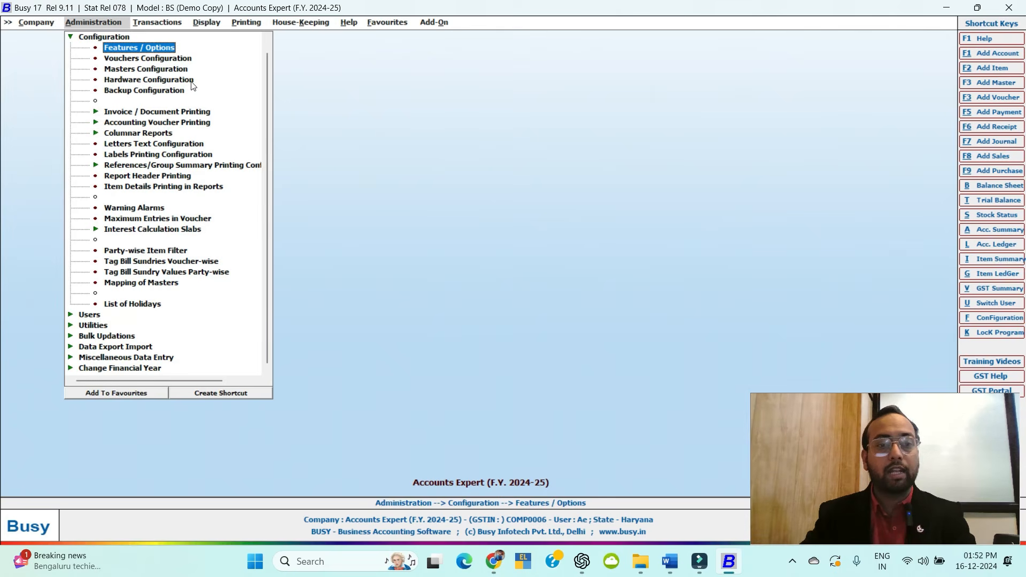
Open Features / Options and review Regional Settings, keeping the DD/MM/YYYY date format.
{"action": "left_click", "coordinate": [151, 50]}
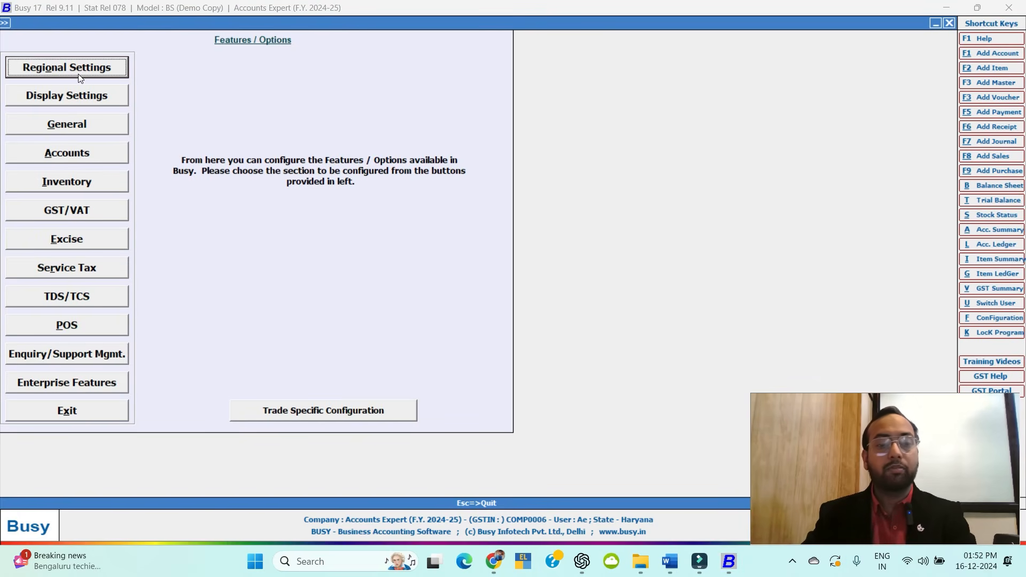
{"action": "left_click", "coordinate": [79, 78]}
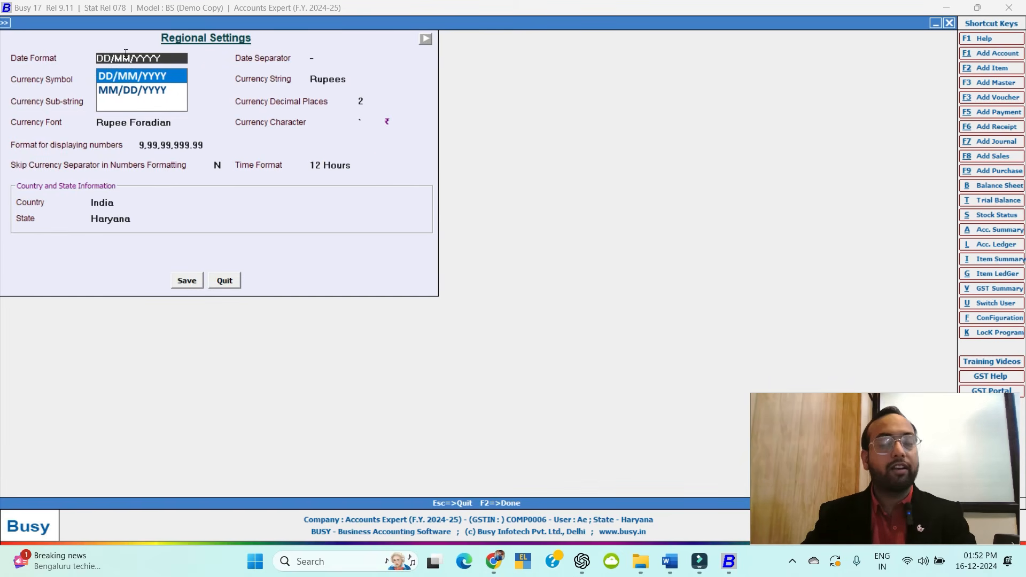
{"action": "key", "text": "Return"}
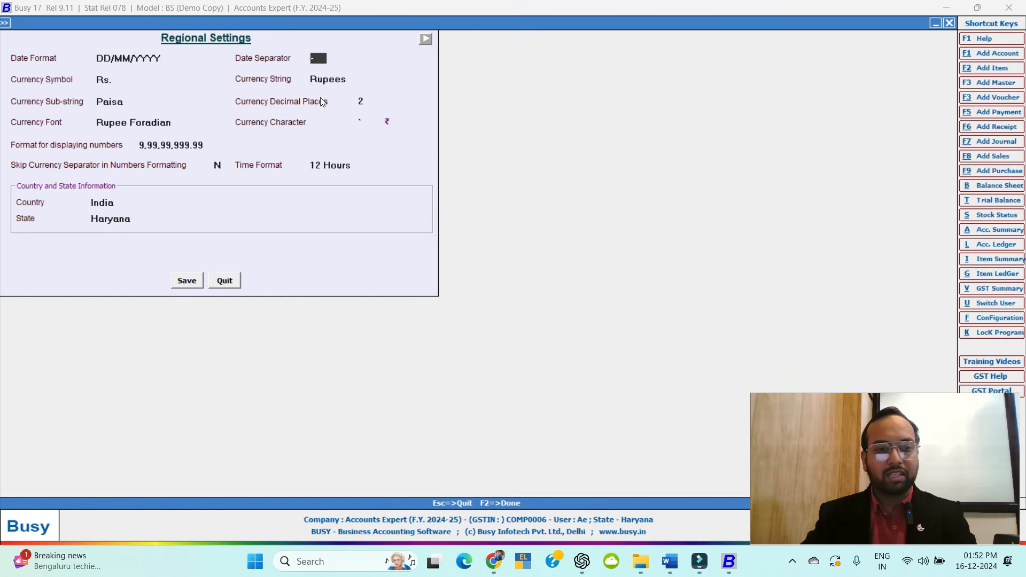
{"action": "key", "text": "Escape"}
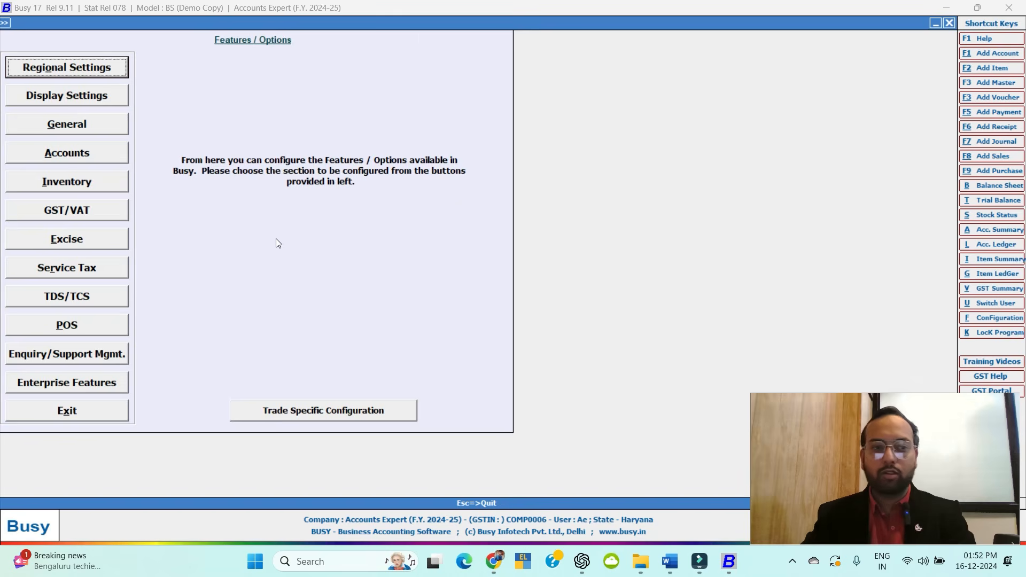
In Display Settings, enable the company background image and pick accounting-image from the Desktop.
{"action": "left_click", "coordinate": [71, 98]}
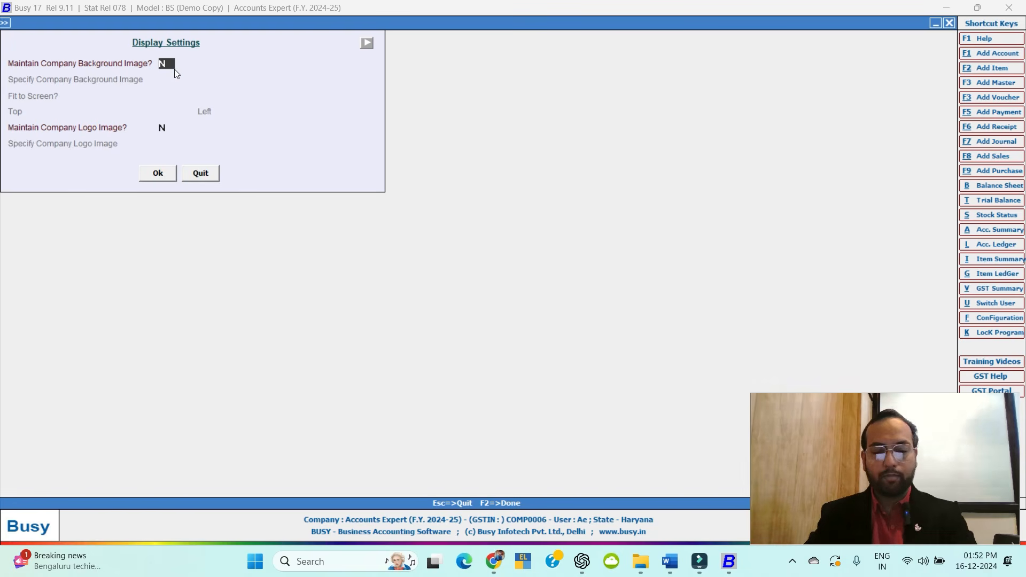
{"action": "type", "text": "Y"}
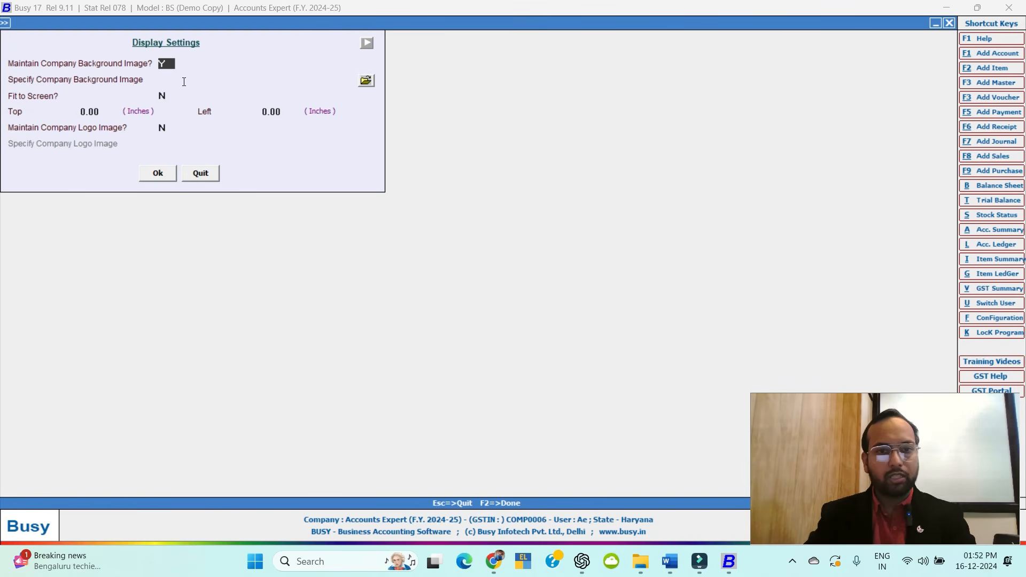
{"action": "left_click", "coordinate": [183, 81]}
{"action": "left_click", "coordinate": [366, 81]}
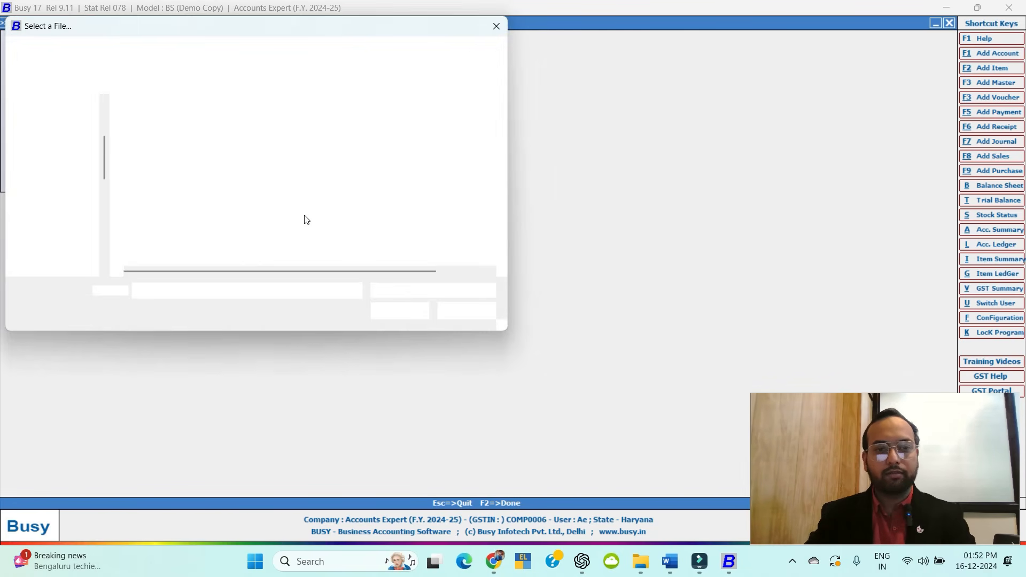
{"action": "left_click", "coordinate": [58, 169]}
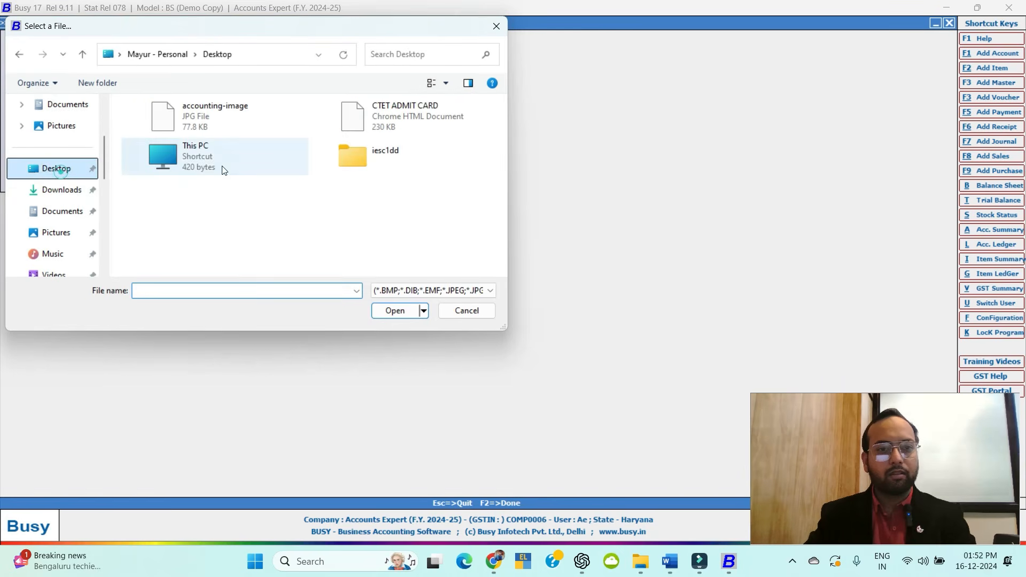
{"action": "double_click", "coordinate": [190, 118]}
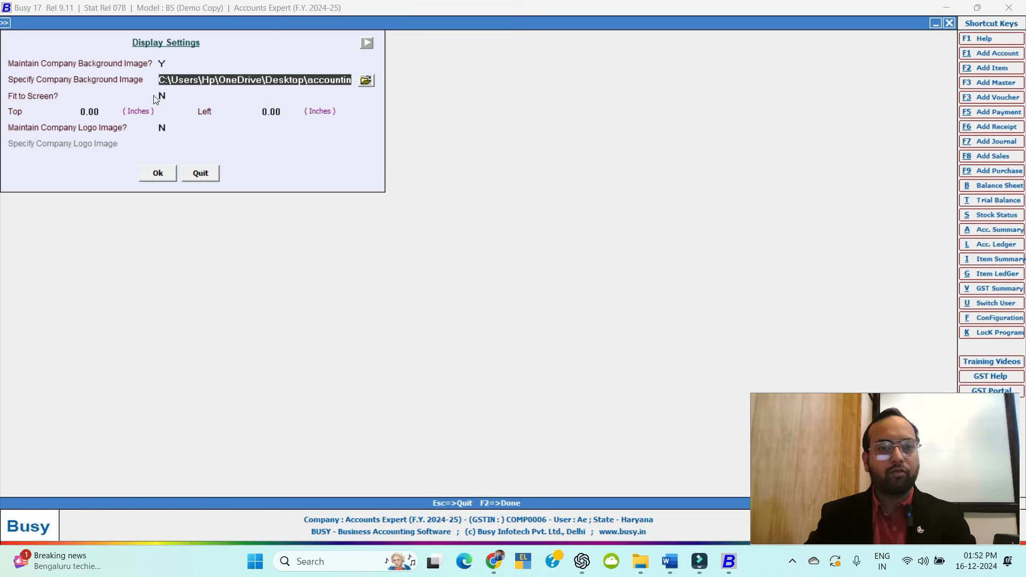
Set the image to fit the screen, accept the settings, and close back to the main screen.
{"action": "key", "text": "Return"}
{"action": "type", "text": "Y"}
{"action": "key", "text": "Return"}
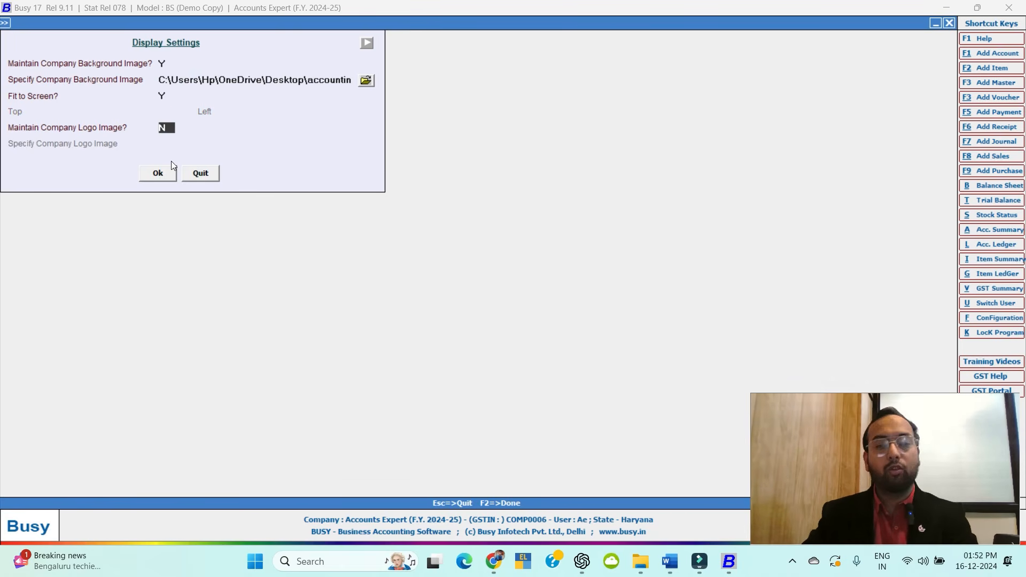
{"action": "type", "text": "Y"}
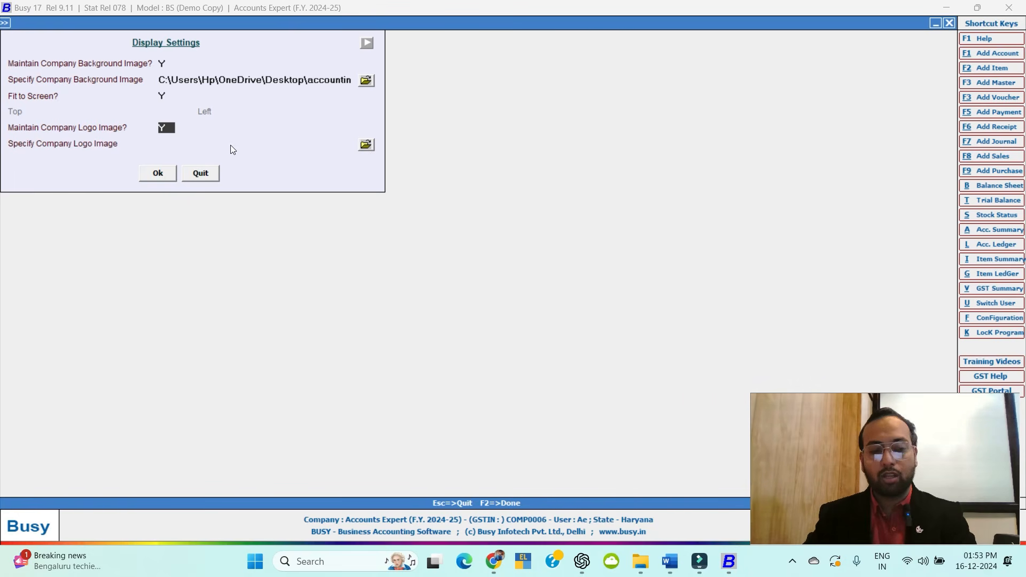
{"action": "left_click", "coordinate": [150, 176]}
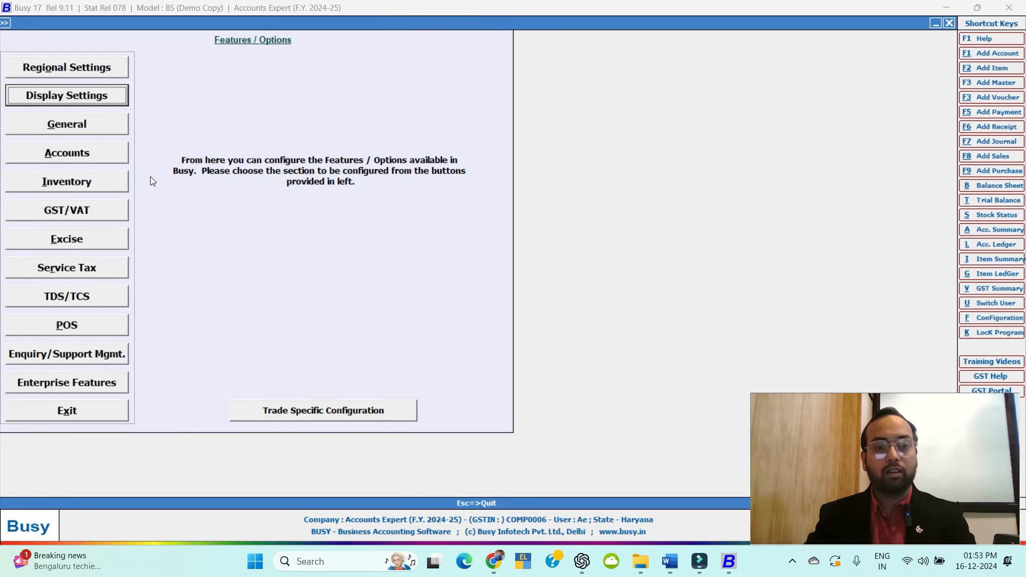
{"action": "key", "text": "Escape"}
{"action": "key", "text": "Escape"}
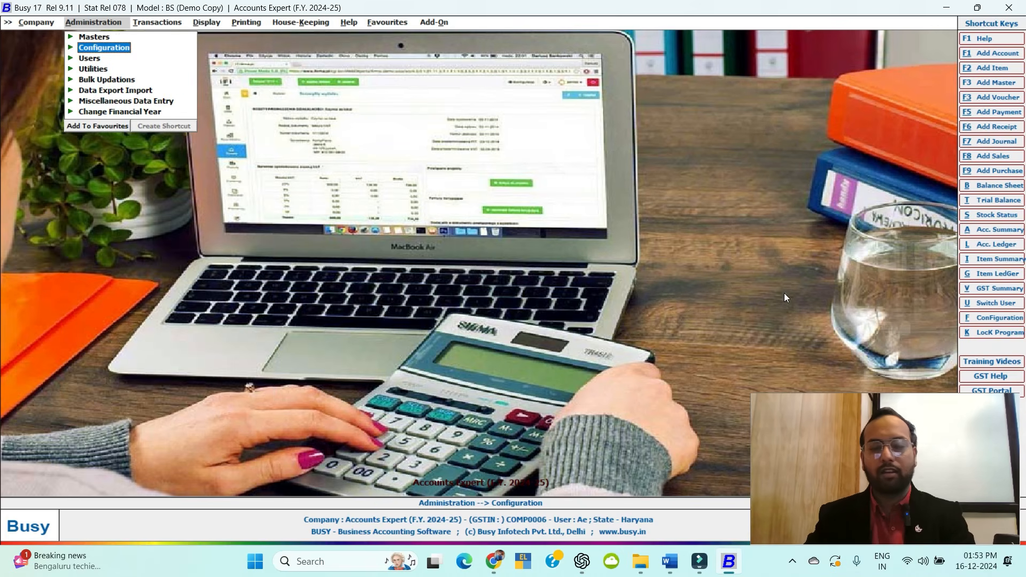
{"action": "key", "text": "Escape"}
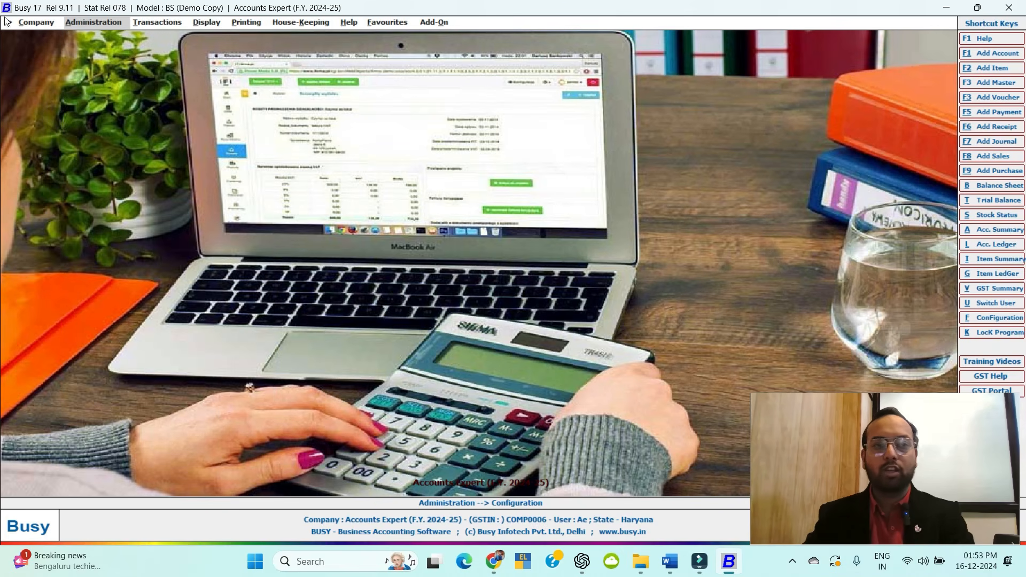
Reopen Administration > Configuration > Features / Options and recheck Display Settings without changes.
{"action": "left_click", "coordinate": [89, 26]}
{"action": "left_click", "coordinate": [99, 47]}
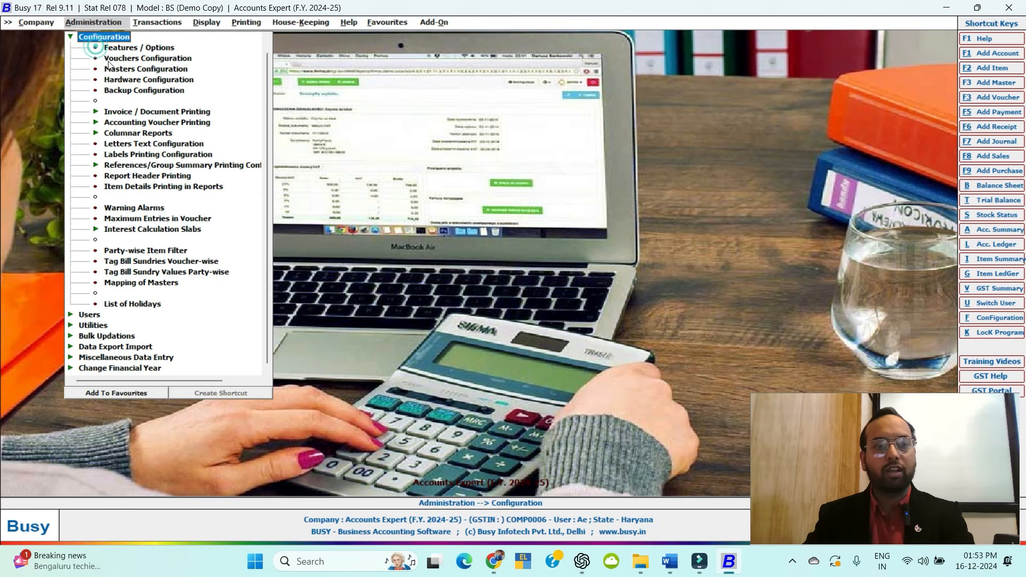
{"action": "left_click", "coordinate": [132, 49]}
{"action": "left_click", "coordinate": [83, 96]}
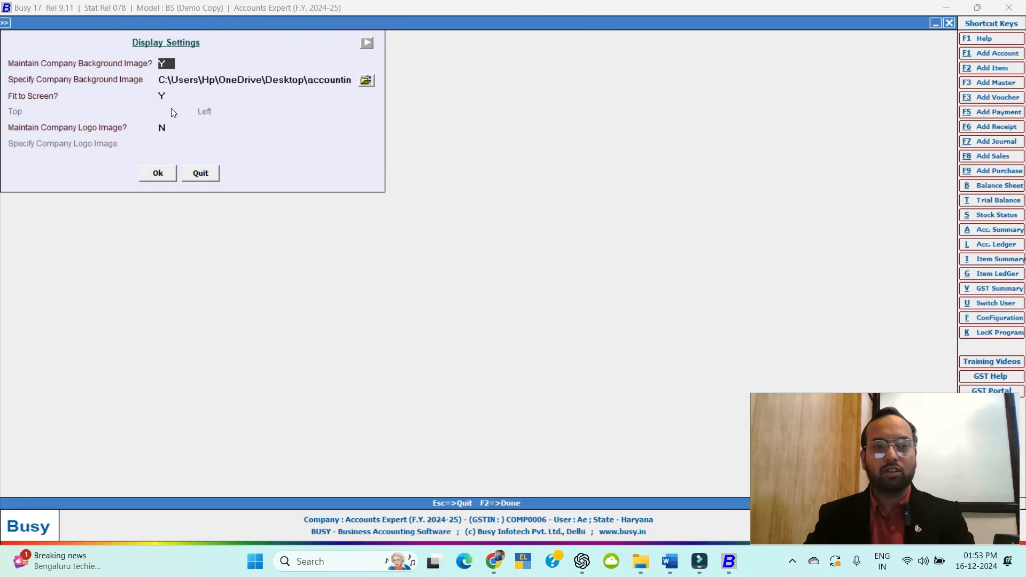
{"action": "key", "text": "Escape"}
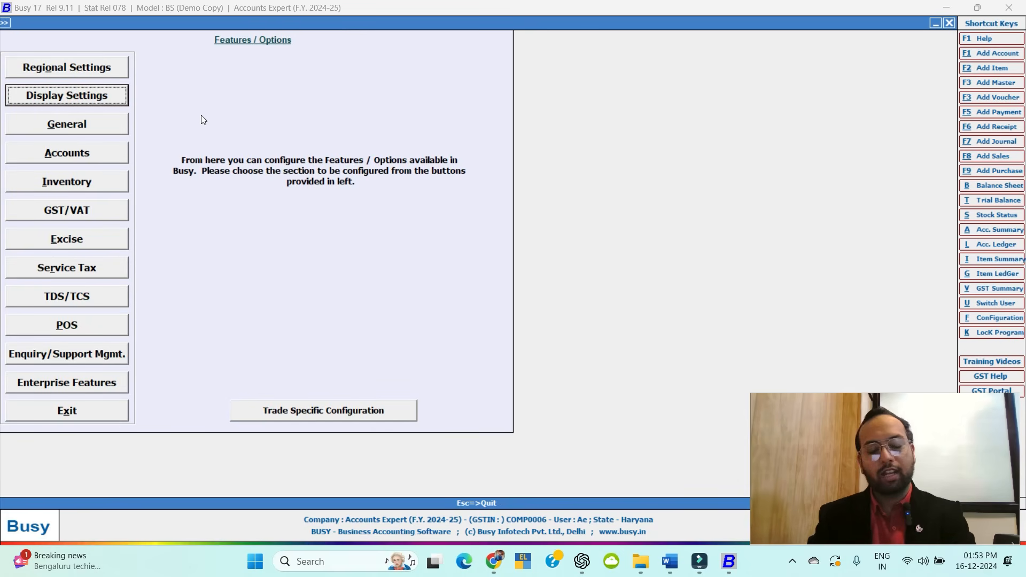
Look through the General and Accounts options, including Bank Reconciliation, then bring up Inventory options.
{"action": "left_click", "coordinate": [71, 123]}
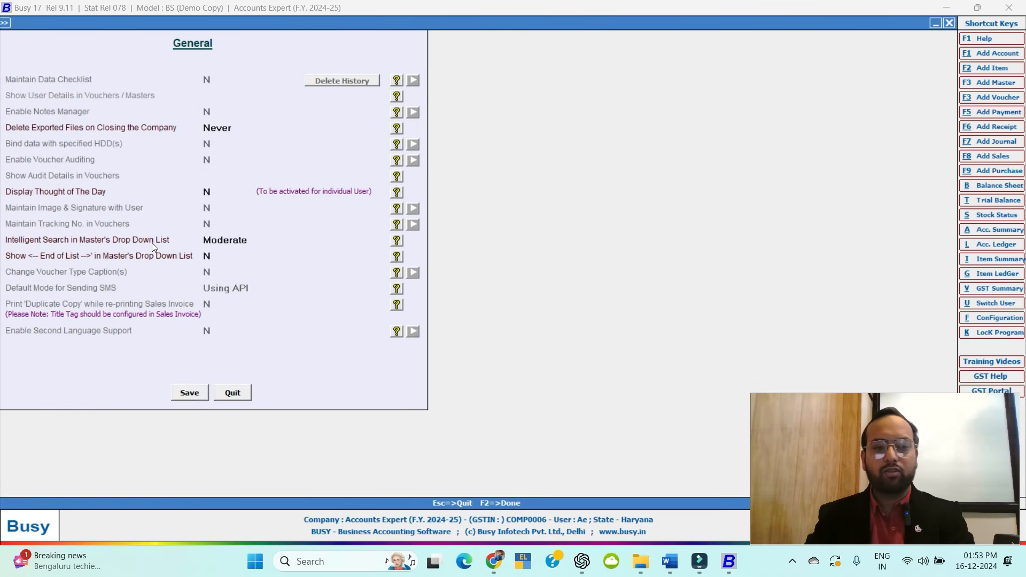
{"action": "key", "text": "Escape"}
{"action": "left_click", "coordinate": [53, 150]}
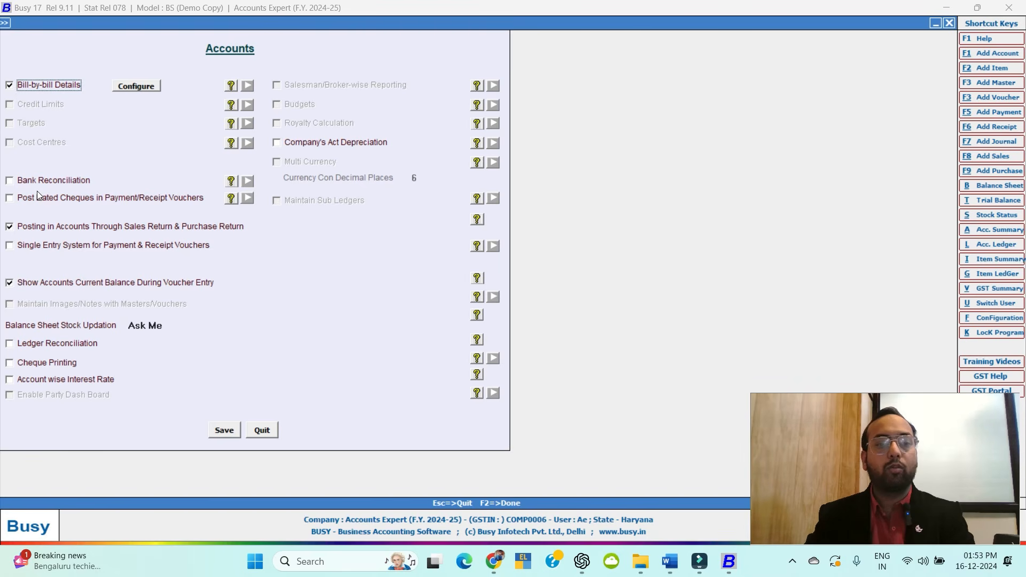
{"action": "left_click", "coordinate": [11, 185]}
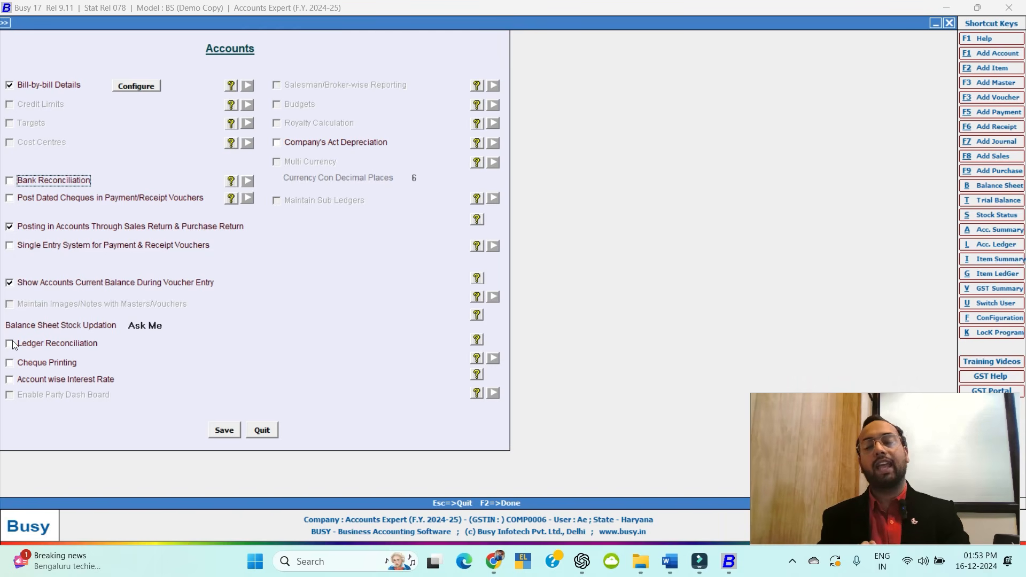
{"action": "key", "text": "Escape"}
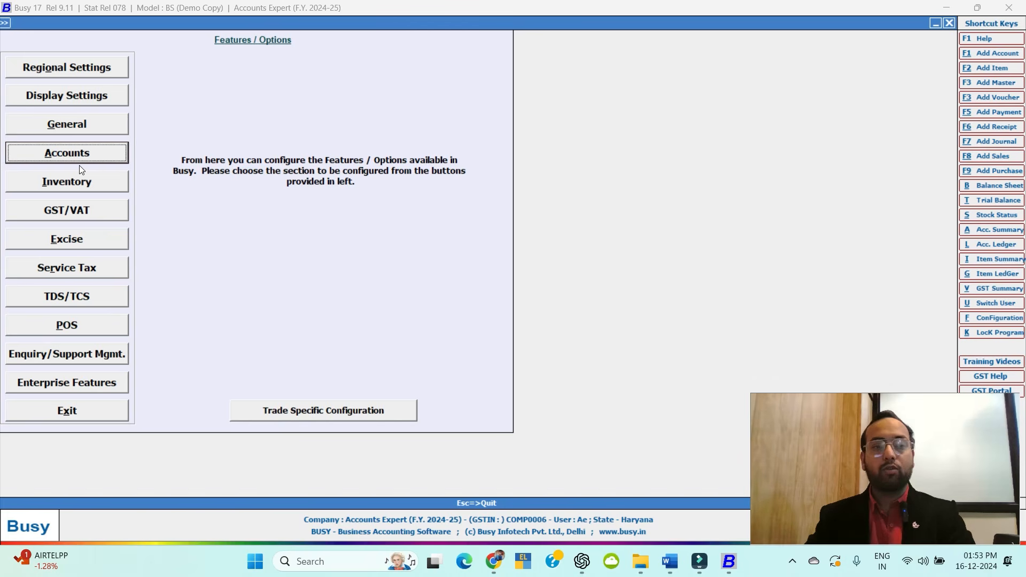
{"action": "left_click", "coordinate": [75, 188]}
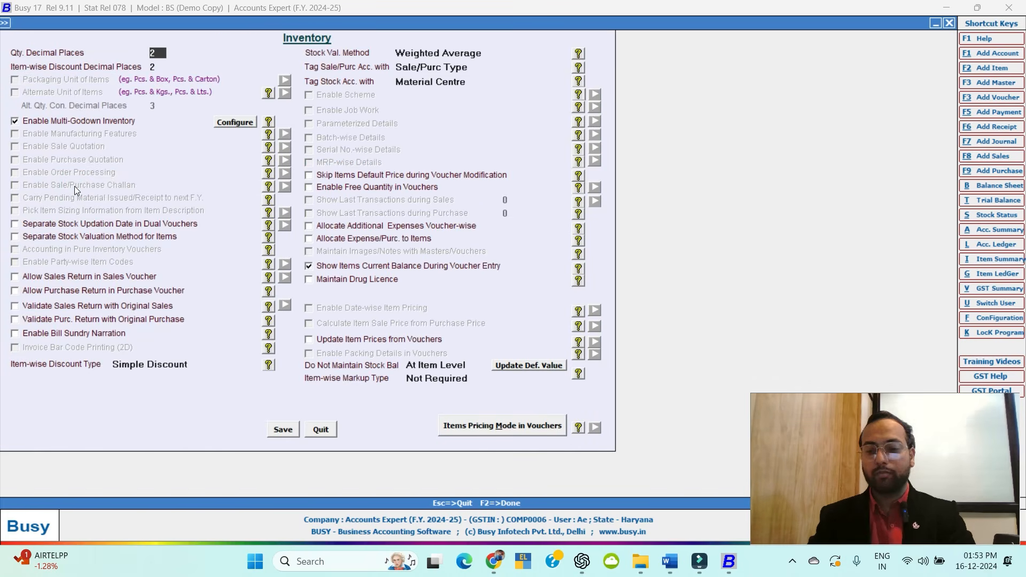
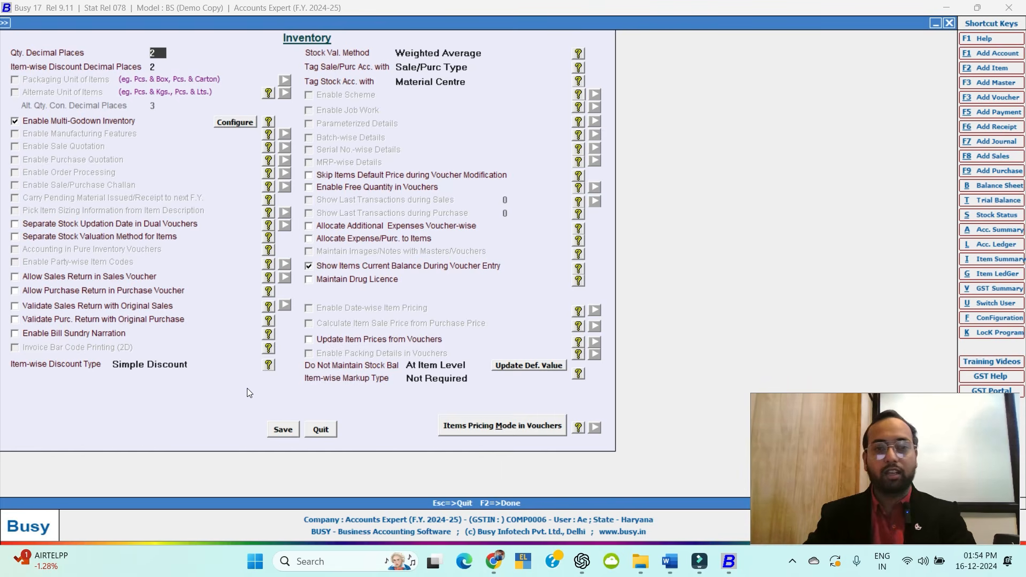
Leave the Inventory options and bring up the GST/VAT configuration page.
{"action": "key", "text": "Escape"}
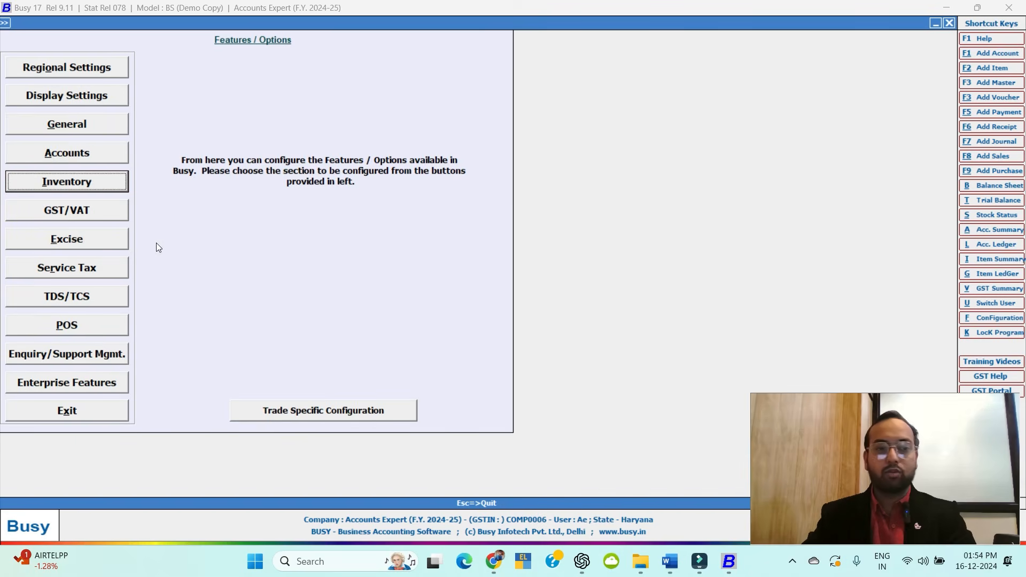
{"action": "left_click", "coordinate": [83, 215]}
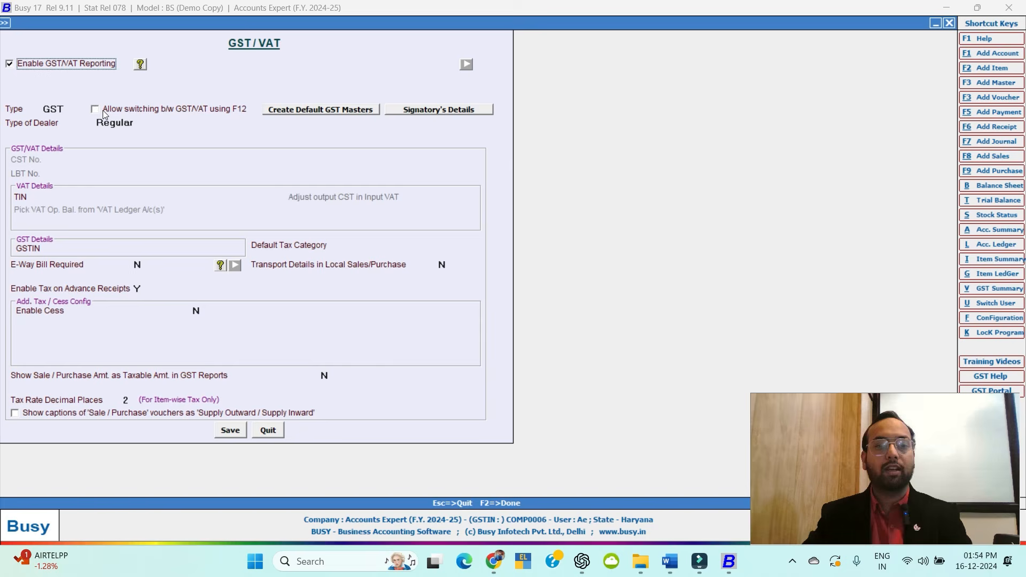
Create default GST masters without rates or separate GST voucher series, keeping dealer type Regular.
{"action": "left_click", "coordinate": [303, 113]}
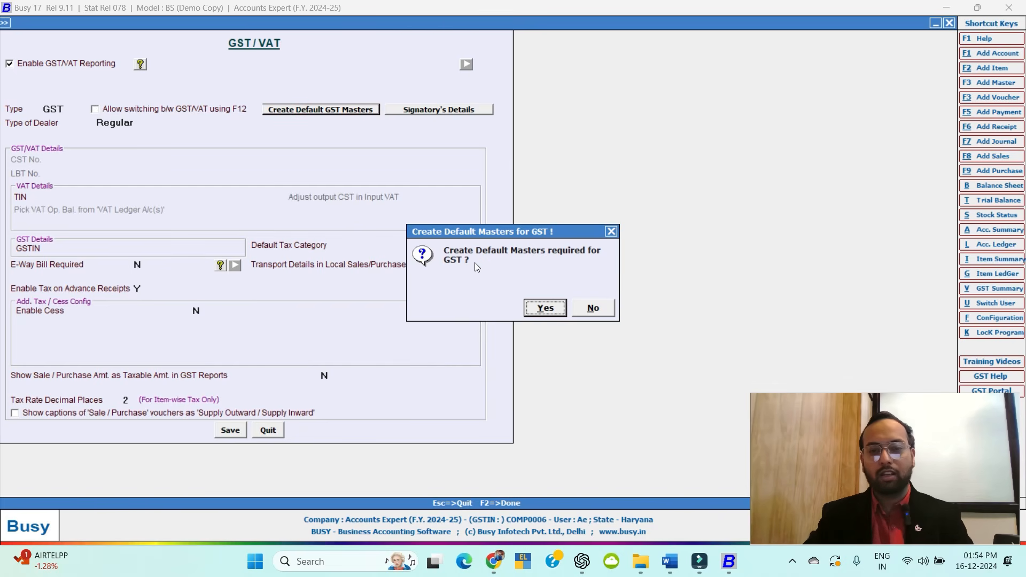
{"action": "left_click", "coordinate": [551, 314]}
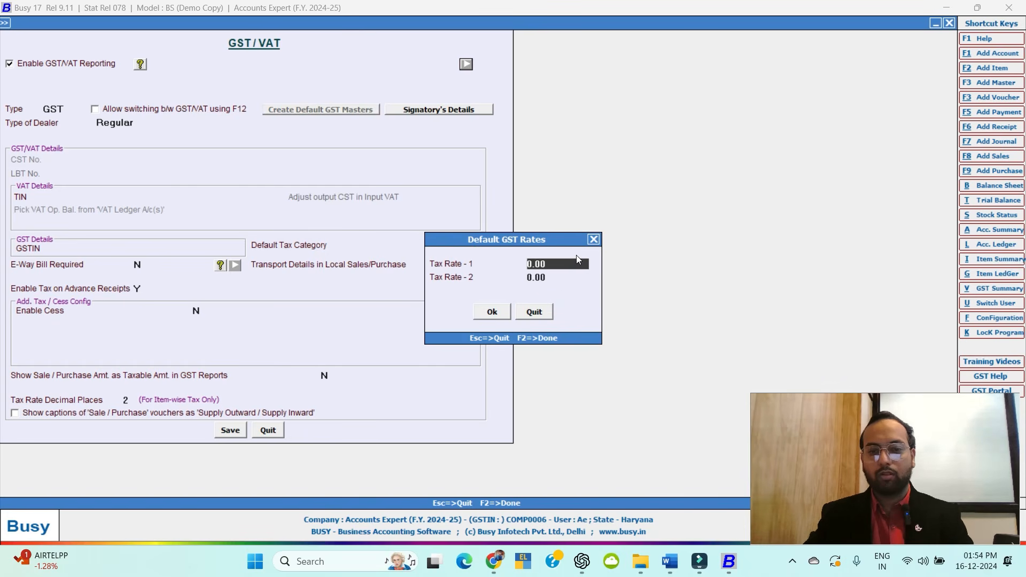
{"action": "left_click", "coordinate": [594, 238]}
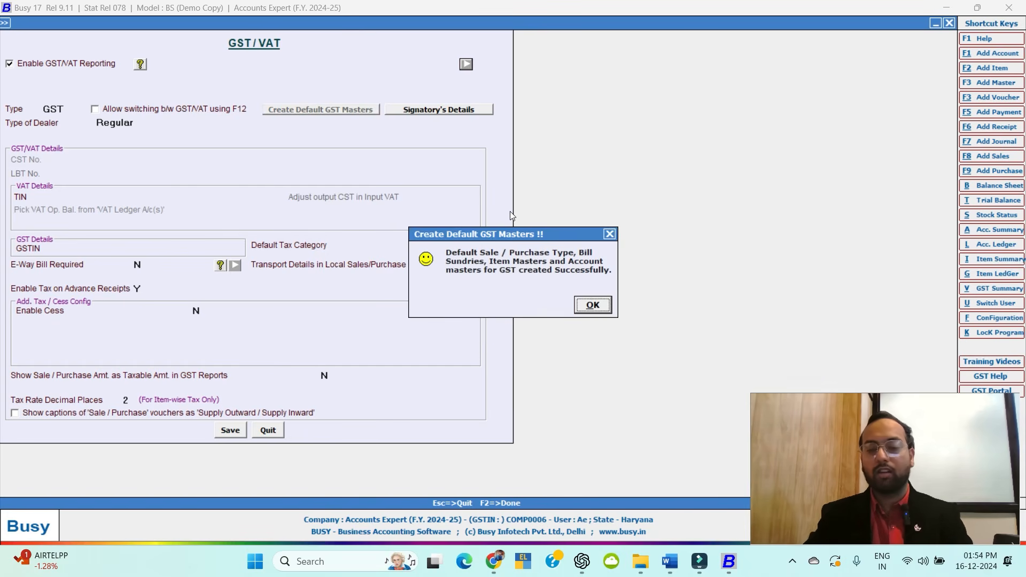
{"action": "left_click", "coordinate": [594, 305]}
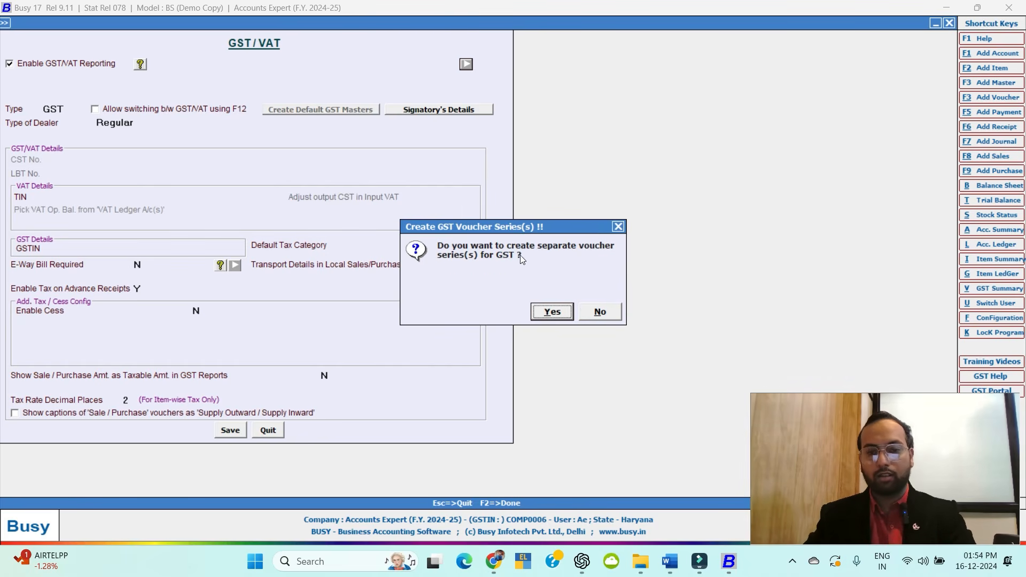
{"action": "left_click", "coordinate": [605, 314]}
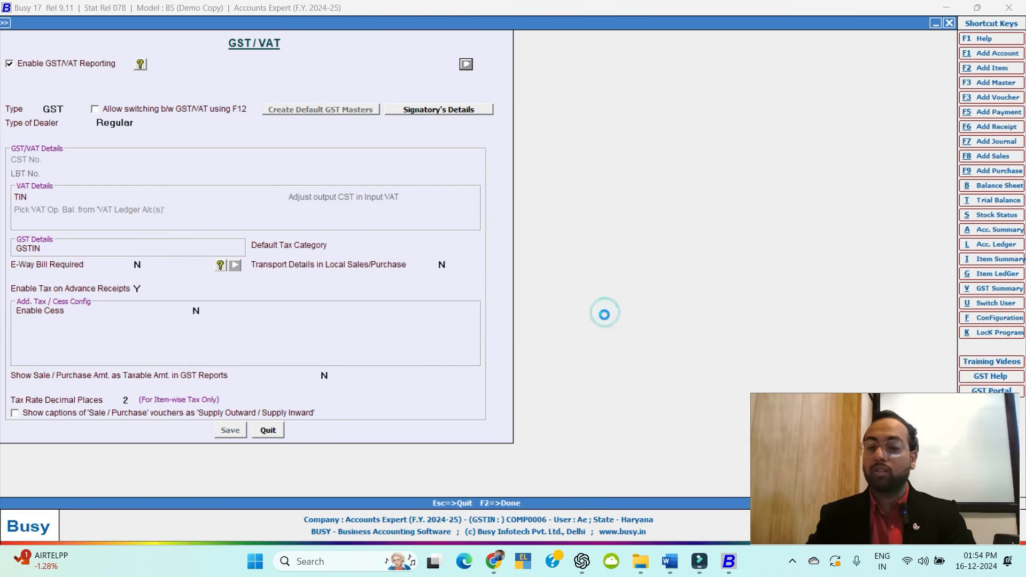
{"action": "left_click", "coordinate": [608, 305]}
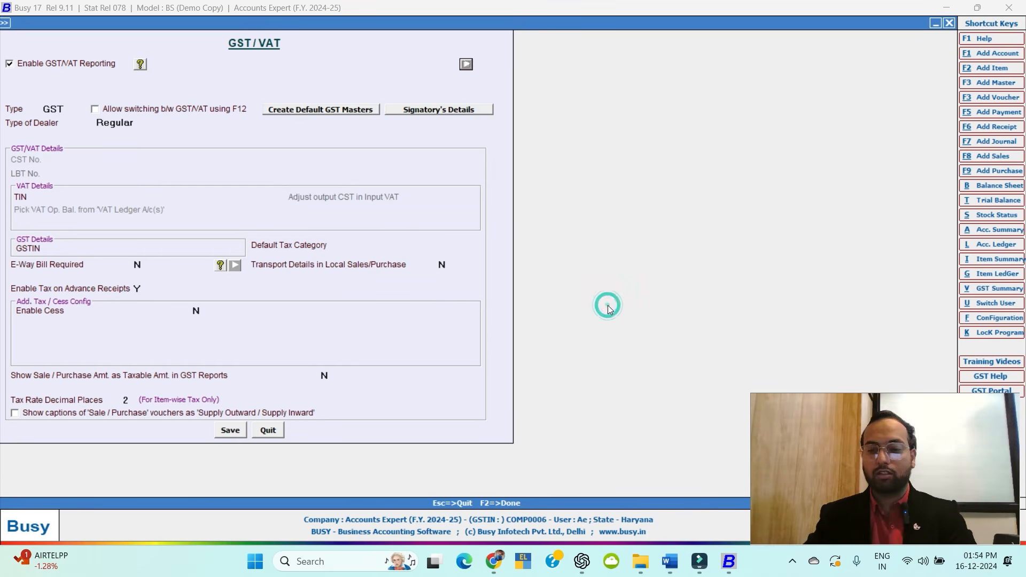
{"action": "left_click", "coordinate": [124, 128]}
{"action": "left_click", "coordinate": [90, 199]}
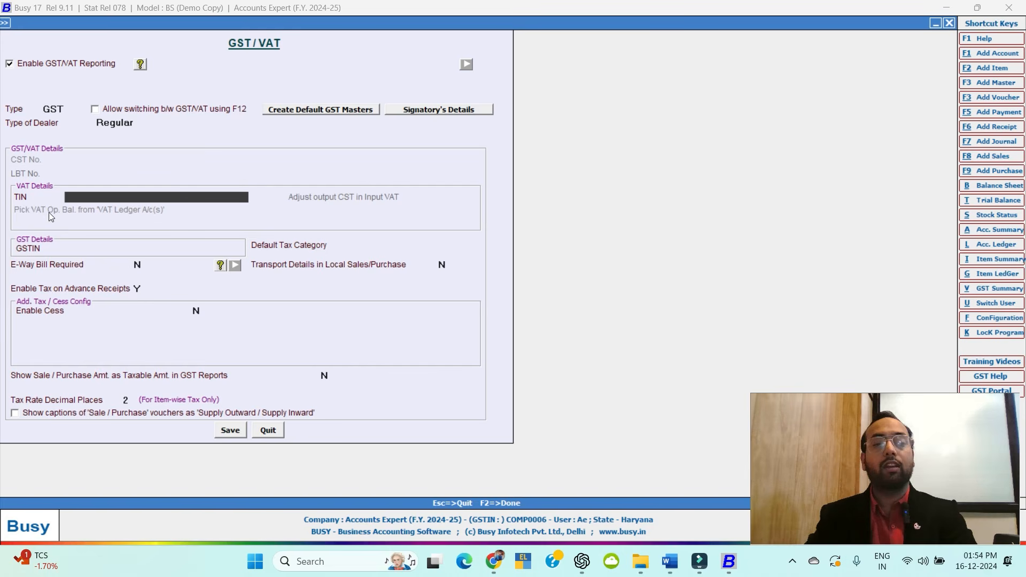
Fill in the company's GSTIN, leave Default Tax Category as None, and save the GST settings.
{"action": "left_click", "coordinate": [116, 247]}
{"action": "type", "text": "06"}
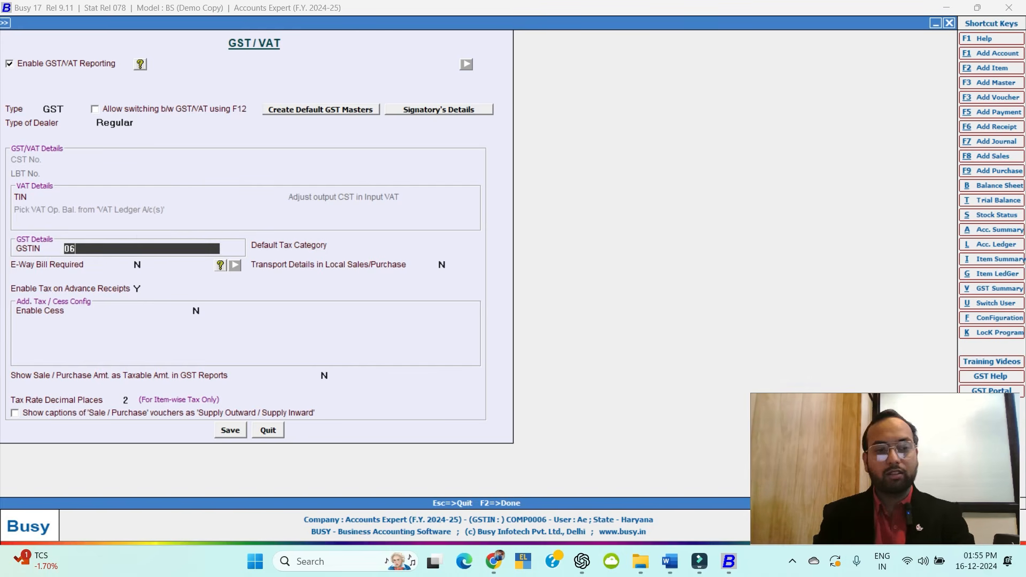
{"action": "type", "text": "AABCF"}
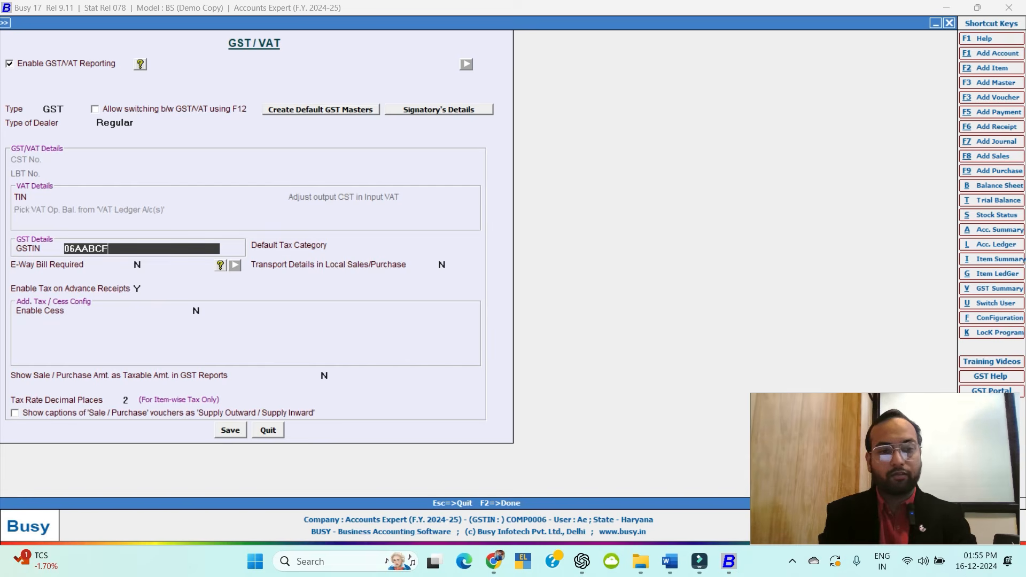
{"action": "type", "text": "1234"}
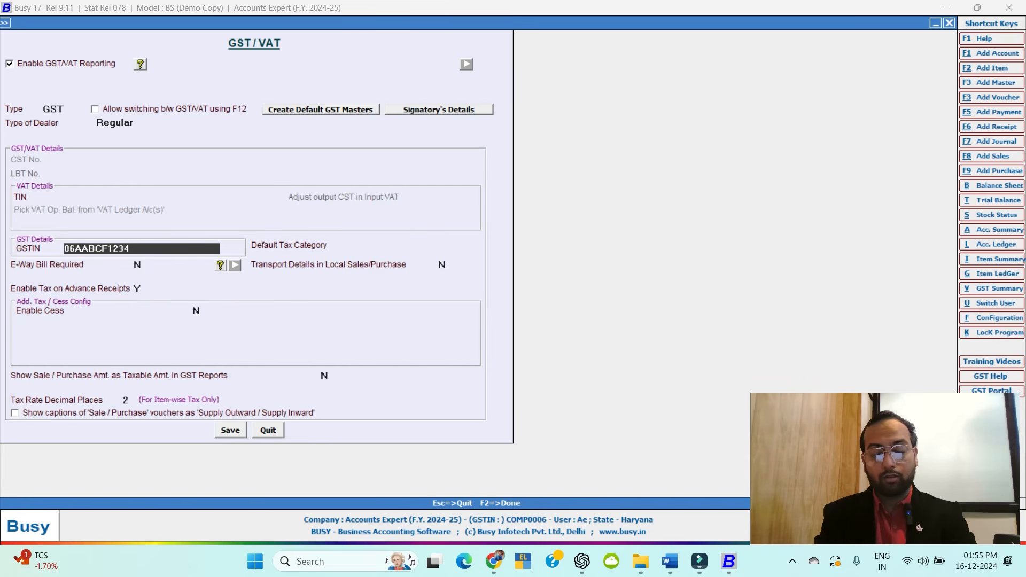
{"action": "type", "text": "G1Z7"}
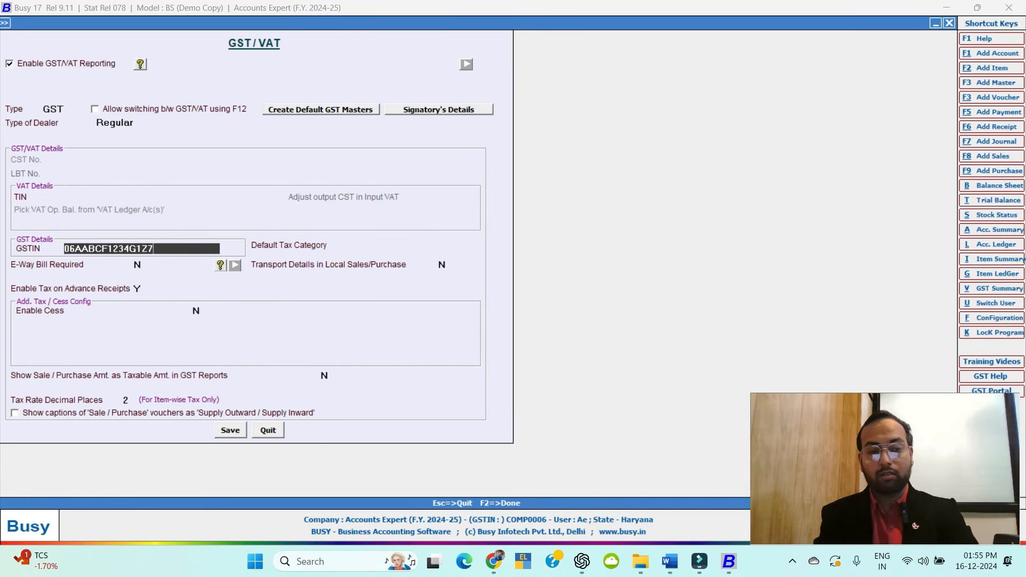
{"action": "key", "text": "Return"}
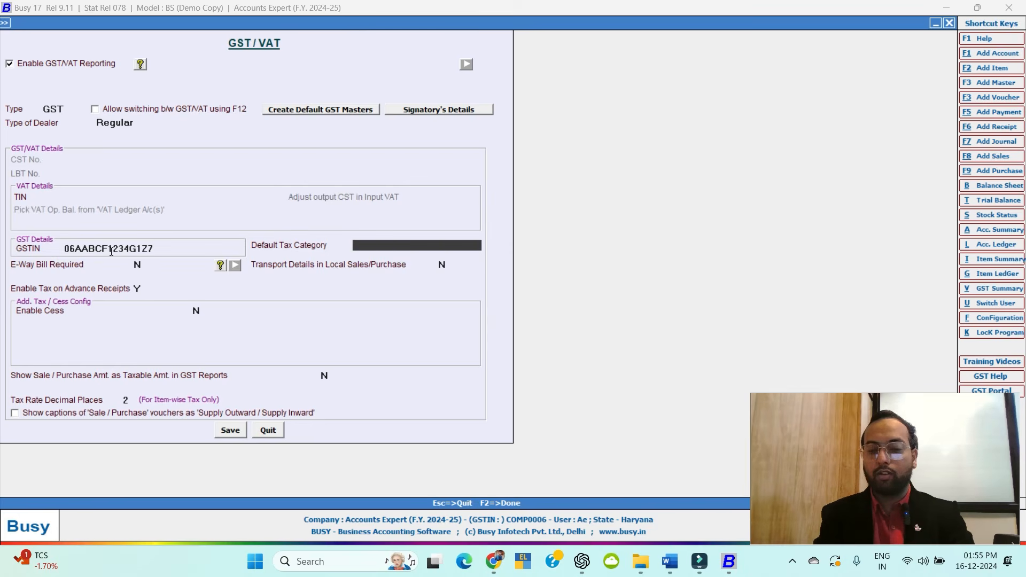
{"action": "key", "text": "Return"}
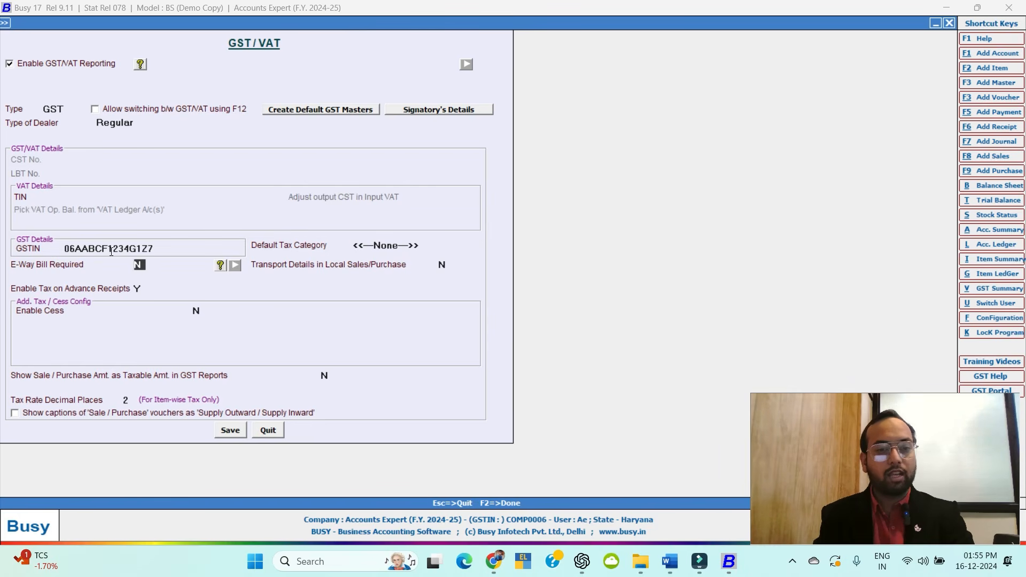
{"action": "key", "text": "Return"}
{"action": "key", "text": "Return"}
{"action": "key", "text": "Return"}
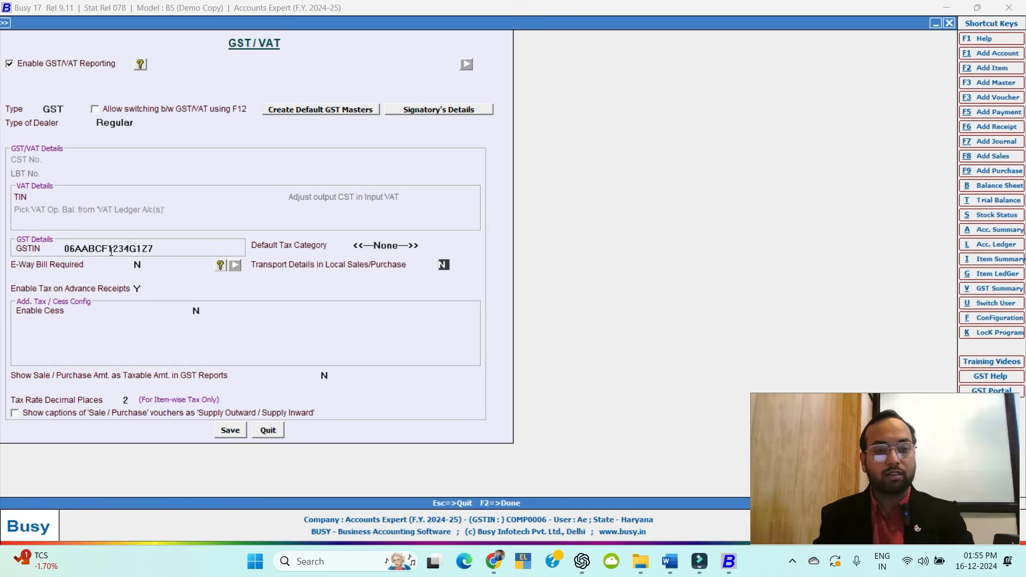
{"action": "key", "text": "Return"}
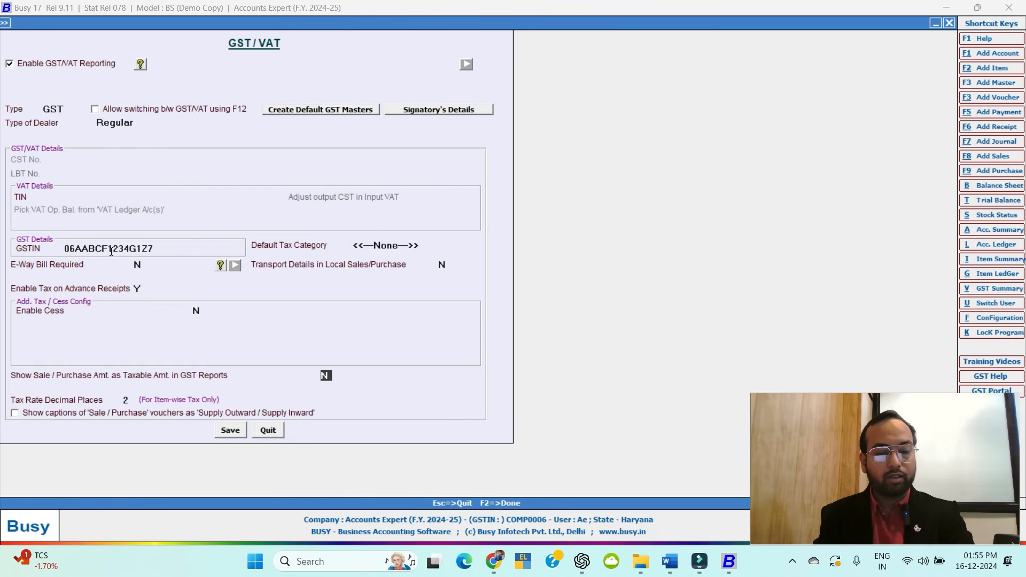
{"action": "left_click", "coordinate": [230, 430]}
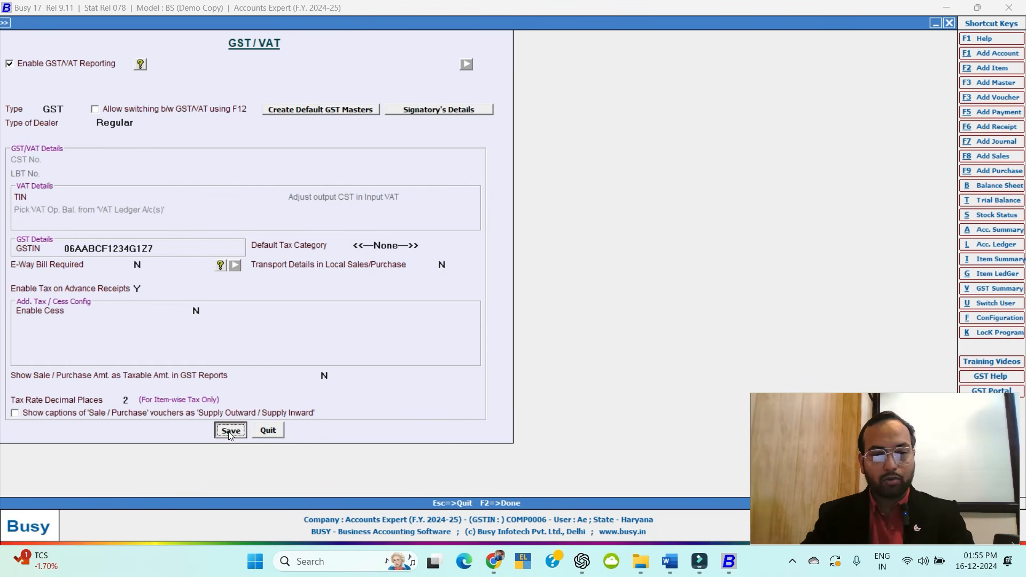
{"action": "left_click", "coordinate": [230, 432]}
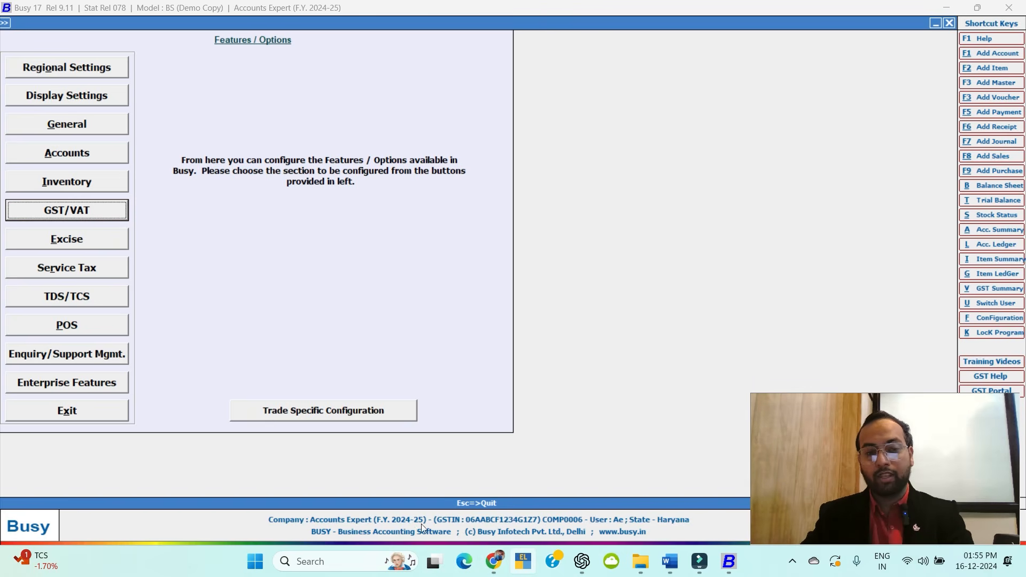
Glance at the Excise settings, then turn on TDS reporting in the TDS/TCS settings.
{"action": "left_click", "coordinate": [60, 241]}
{"action": "key", "text": "Escape"}
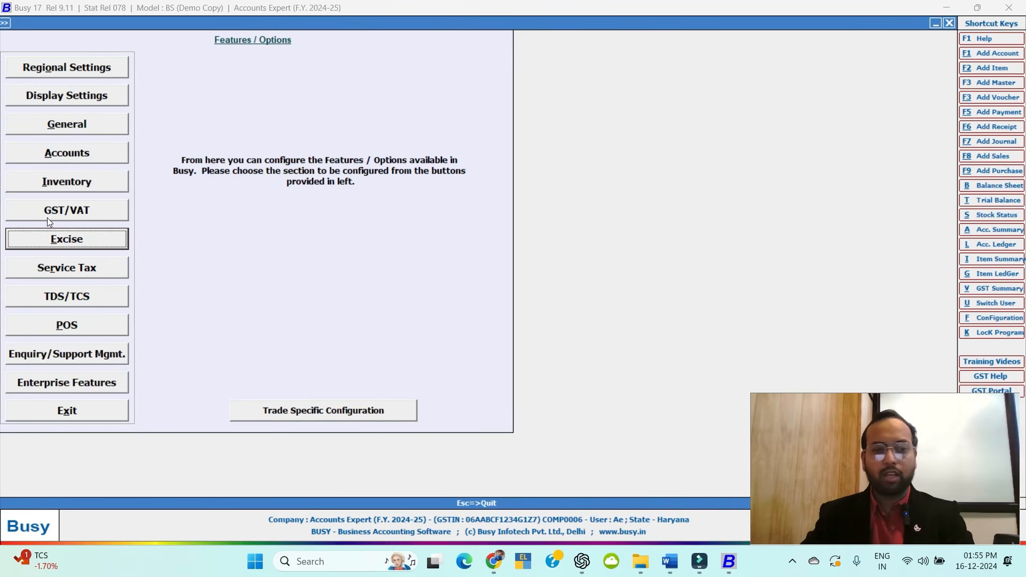
{"action": "left_click", "coordinate": [59, 302]}
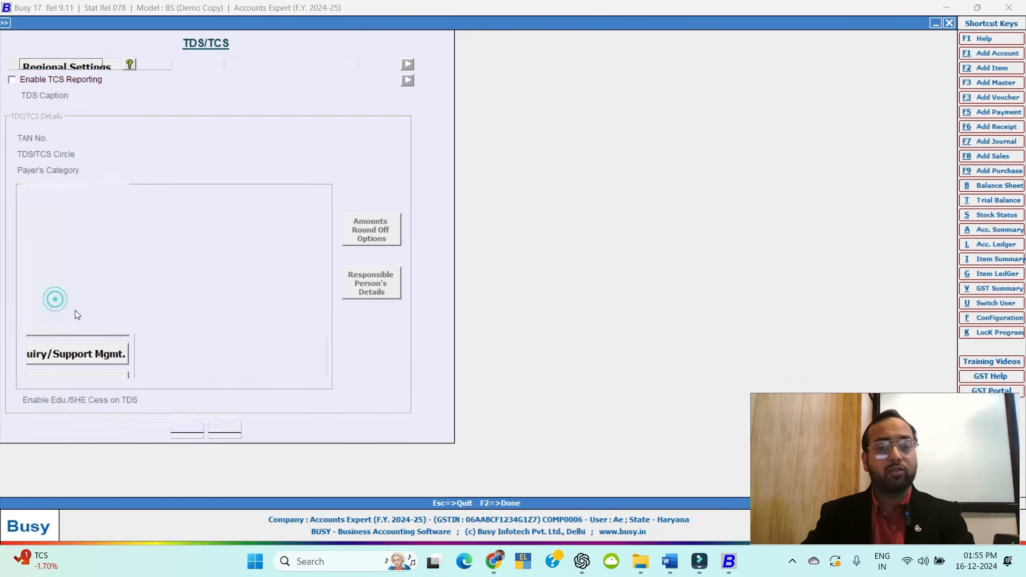
{"action": "left_click", "coordinate": [12, 63]}
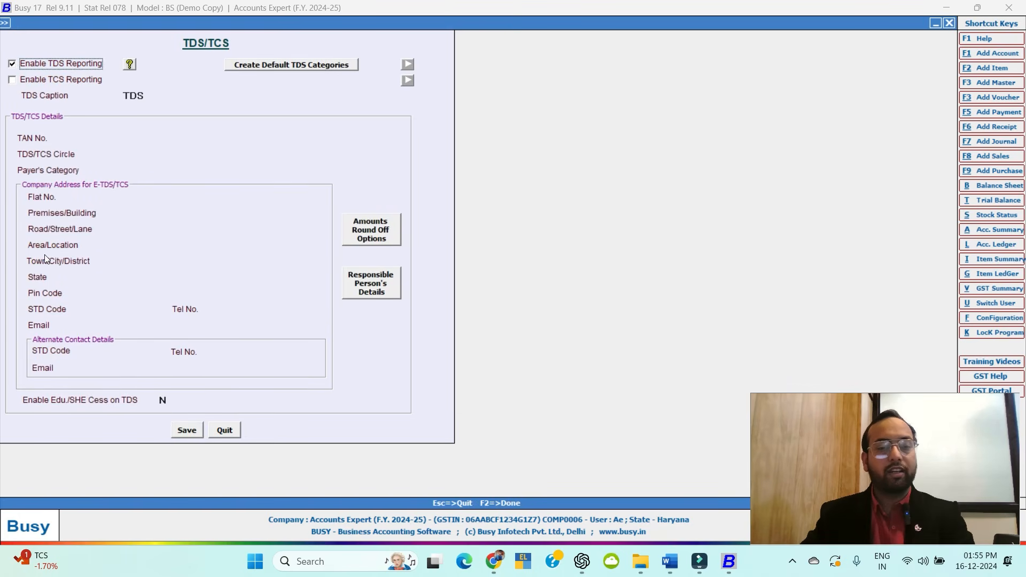
{"action": "left_click", "coordinate": [205, 429]}
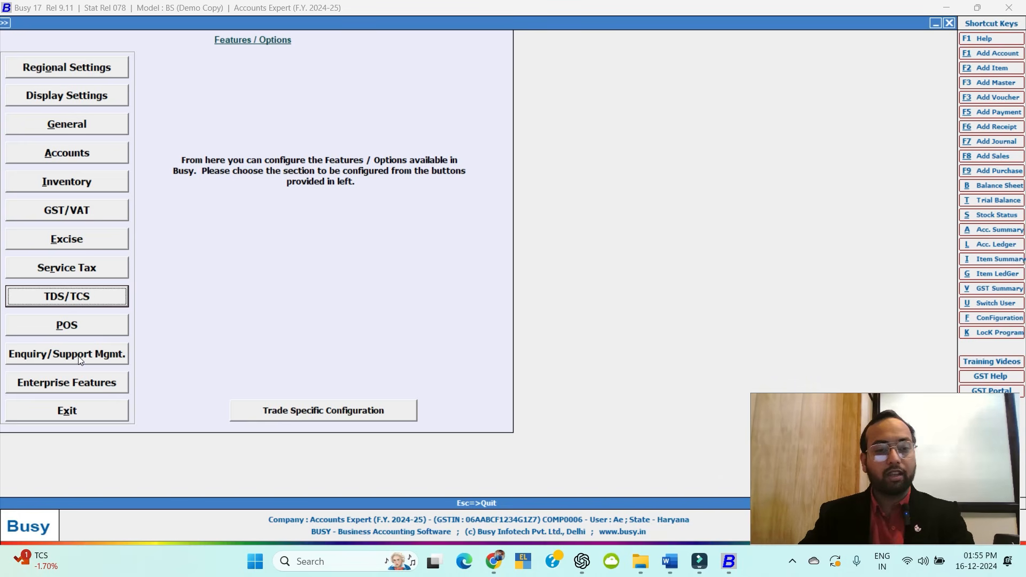
Review Enterprise Features unchanged and exit Features / Options to the main screen.
{"action": "left_click", "coordinate": [75, 391]}
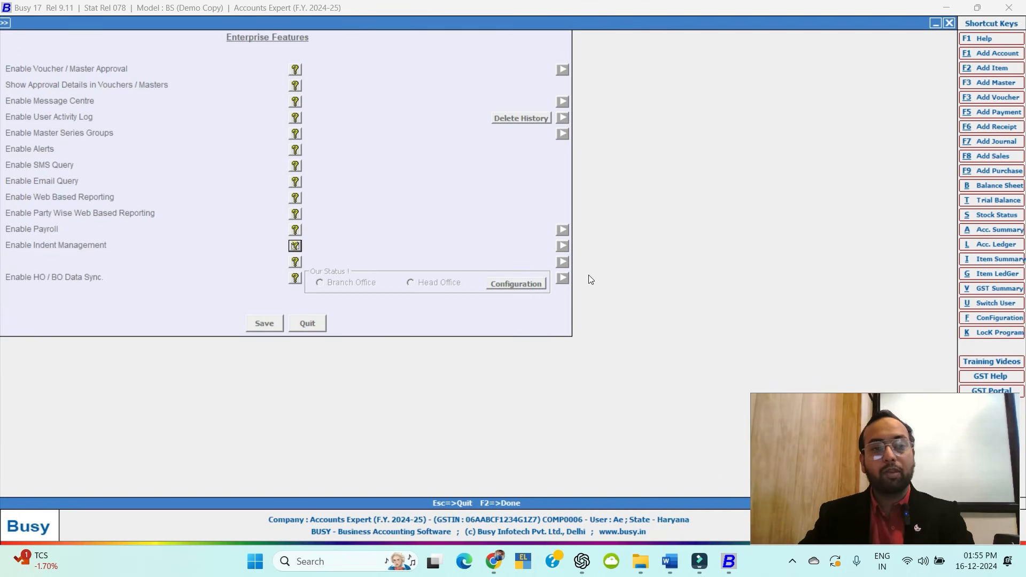
{"action": "key", "text": "Escape"}
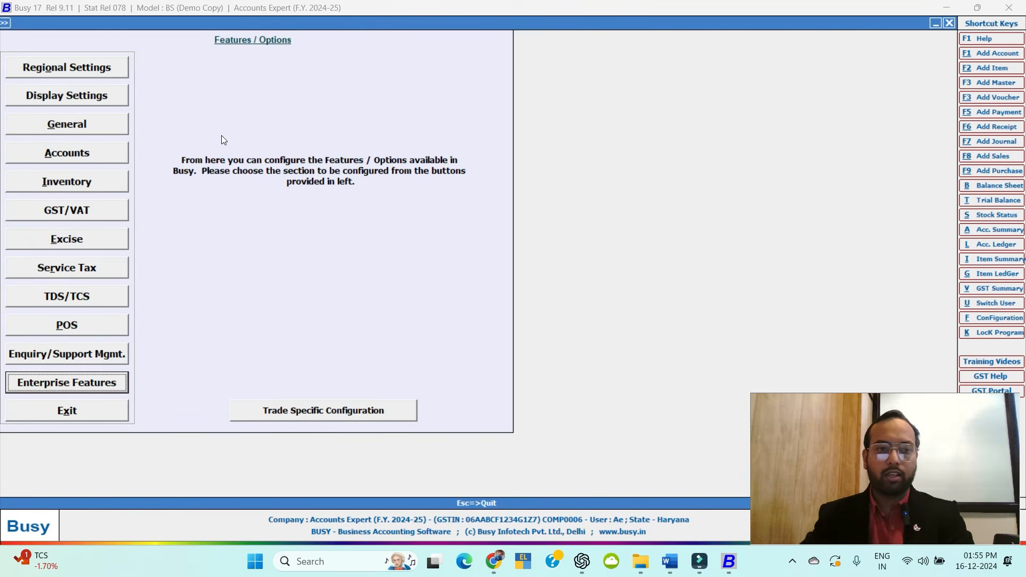
{"action": "key", "text": "Escape"}
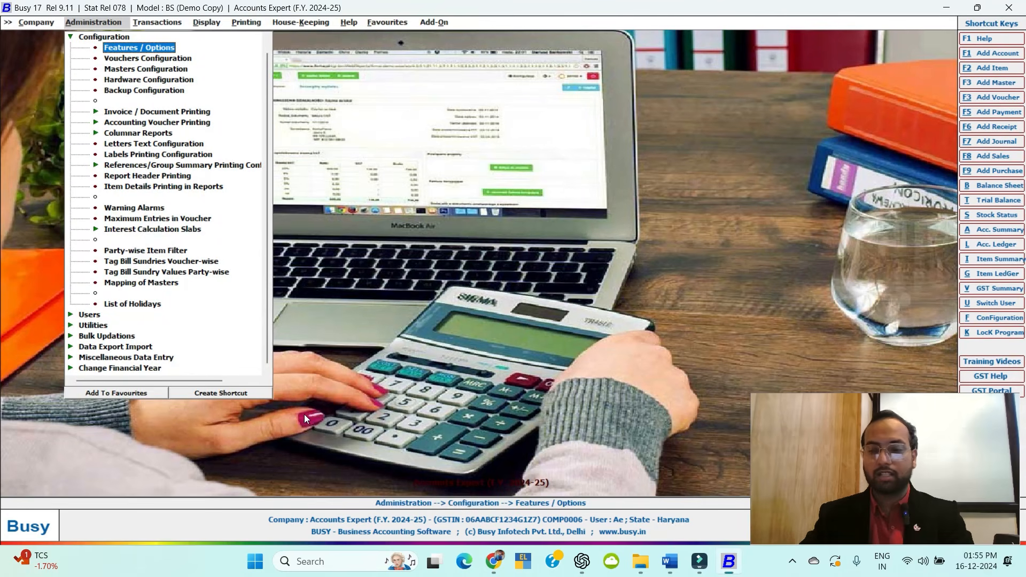
{"action": "key", "text": "alt+Tab"}
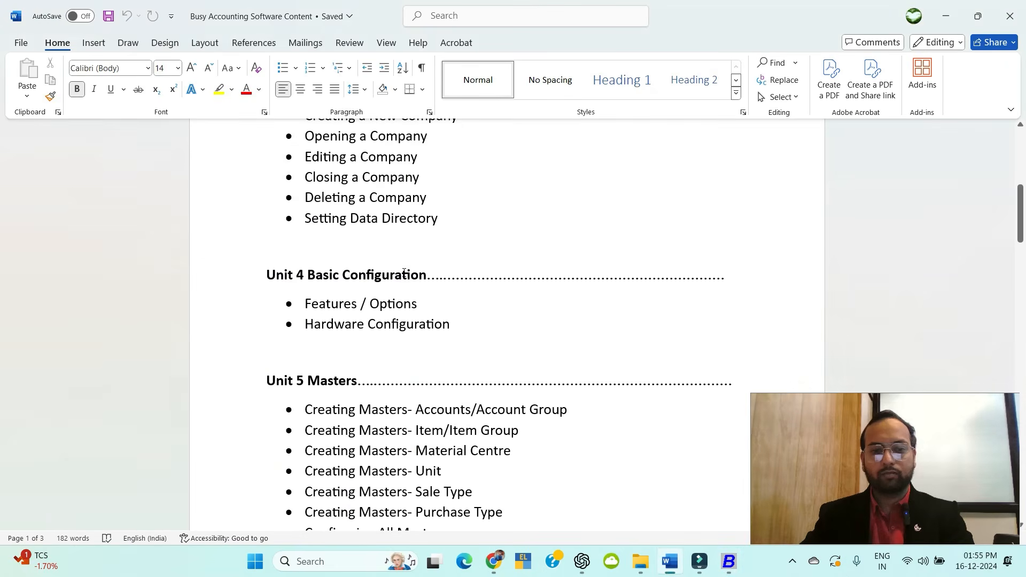
{"action": "scroll", "coordinate": [382, 349], "scroll_direction": "down", "scroll_amount": 1}
{"action": "key", "text": "alt+Tab"}
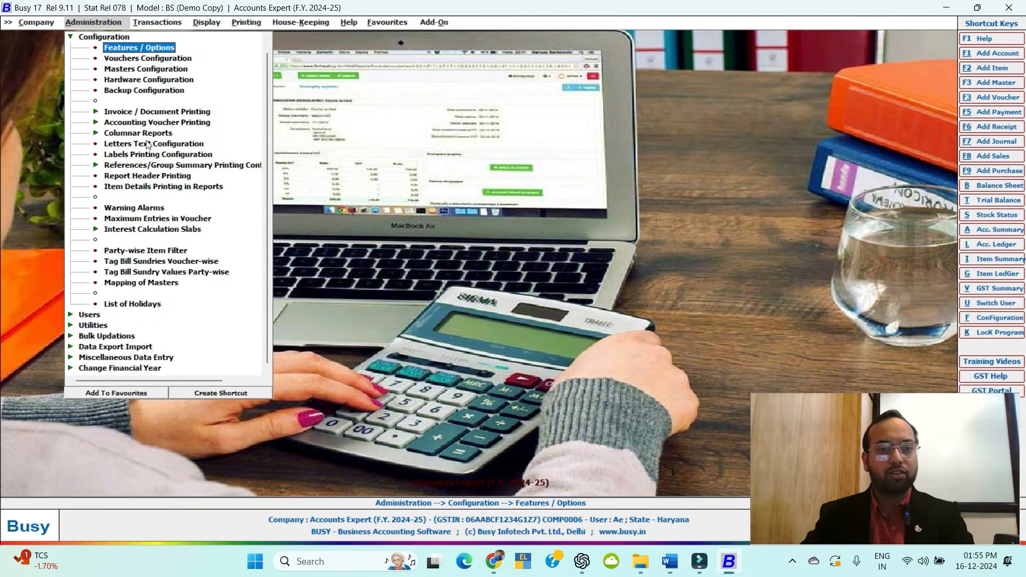
Briefly open Masters Configuration, then switch to Vouchers Configuration.
{"action": "double_click", "coordinate": [138, 68]}
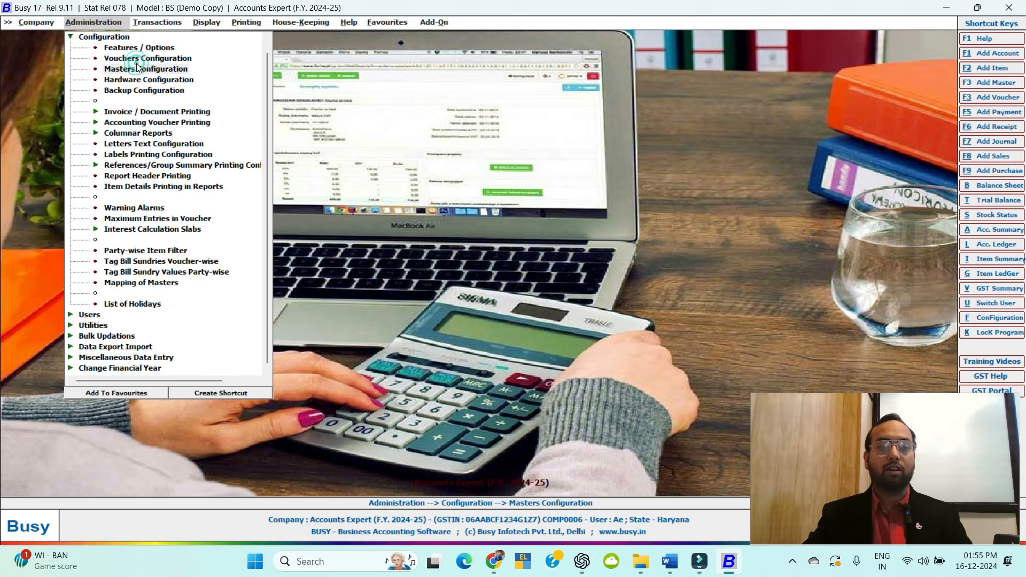
{"action": "key", "text": "Escape"}
{"action": "key", "text": "Escape"}
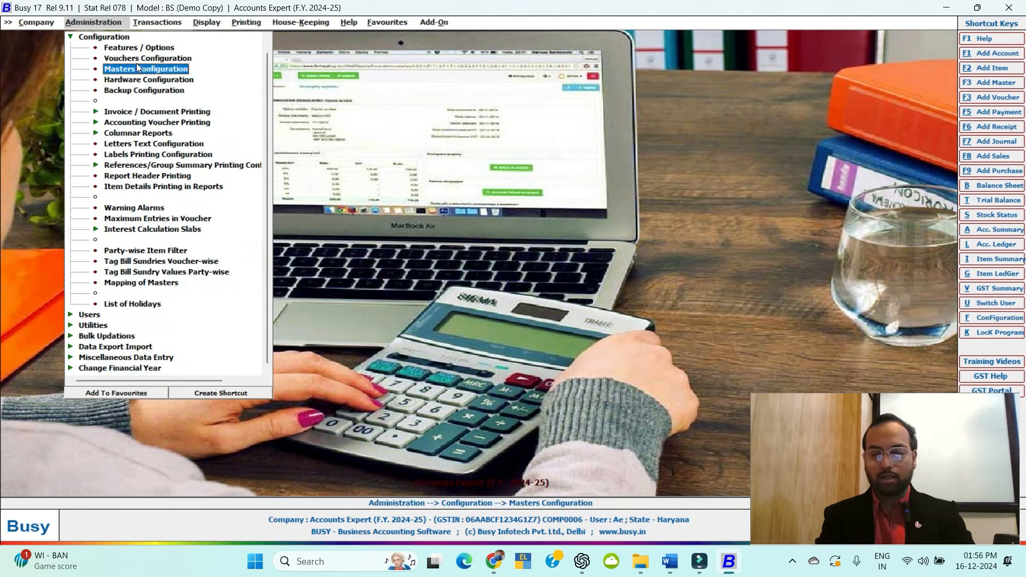
{"action": "key", "text": "Up"}
{"action": "key", "text": "Return"}
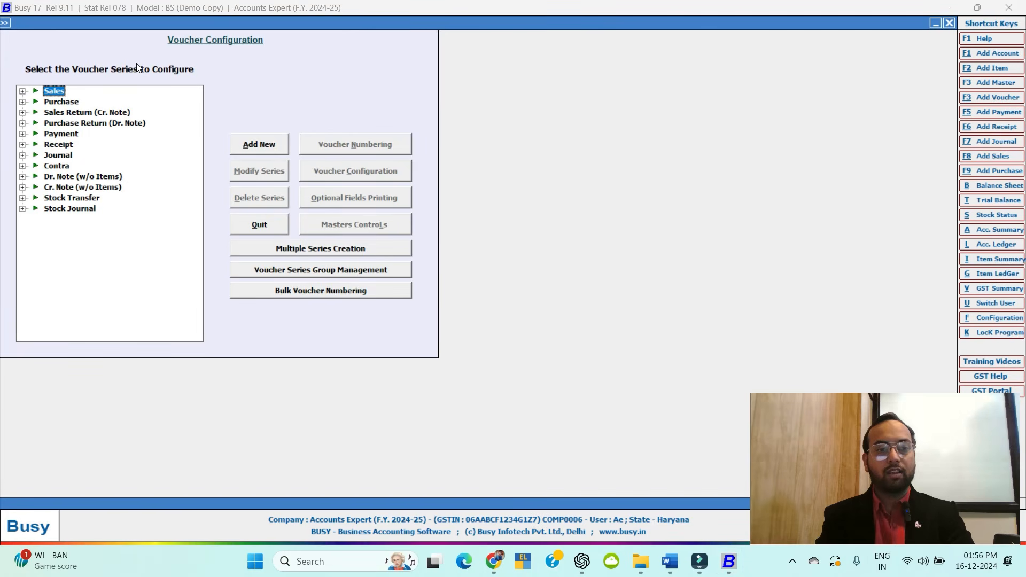
Inspect the Sales Main series and cancel adding a new series, leaving Sales unchanged.
{"action": "left_click", "coordinate": [22, 91]}
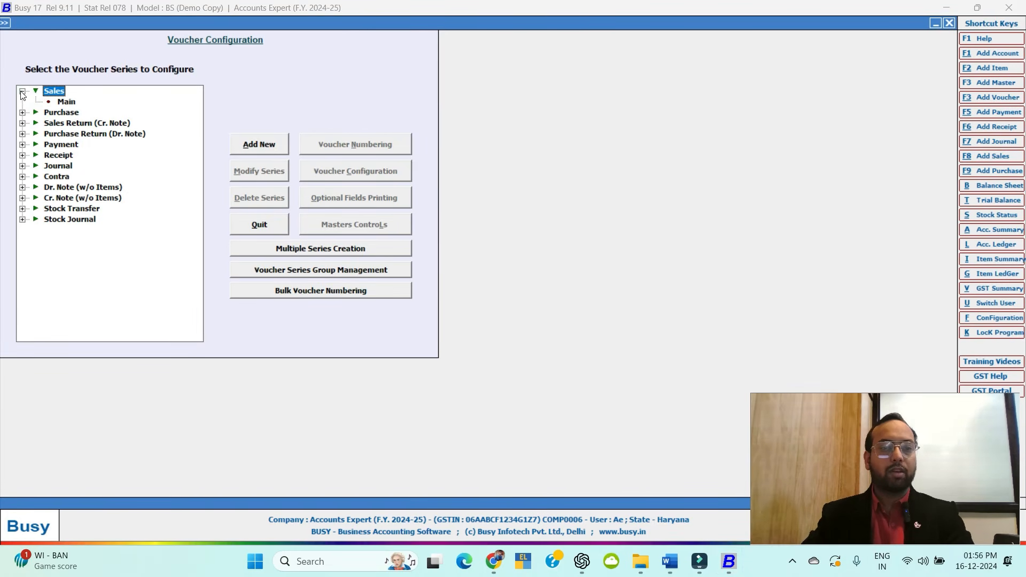
{"action": "left_click", "coordinate": [66, 102]}
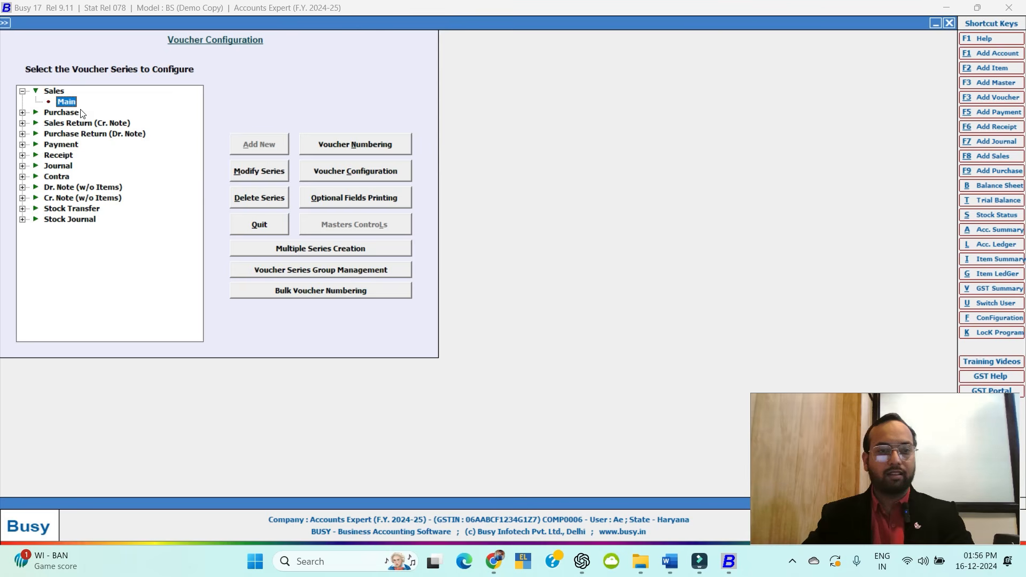
{"action": "left_click", "coordinate": [22, 91]}
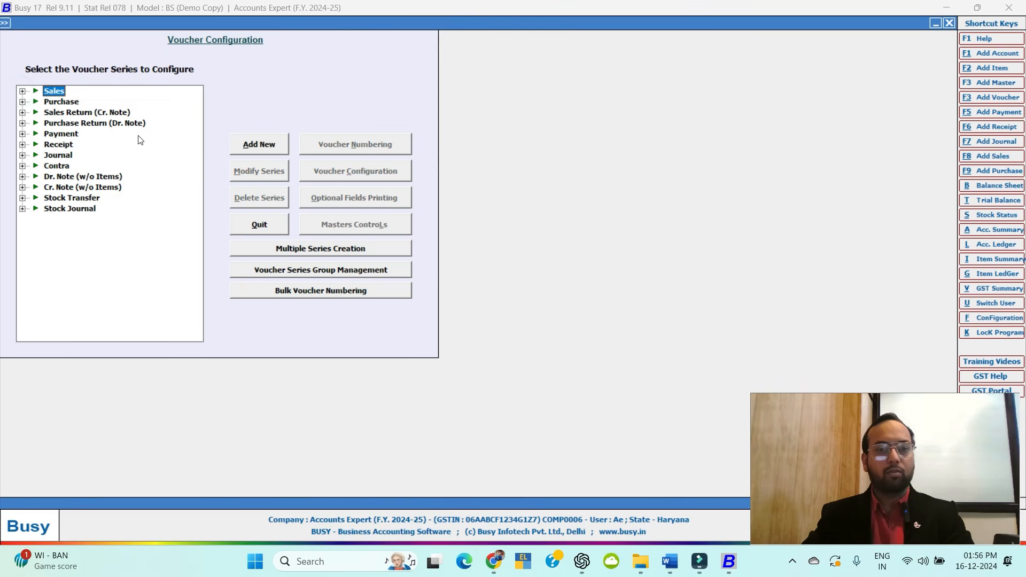
{"action": "left_click", "coordinate": [270, 148]}
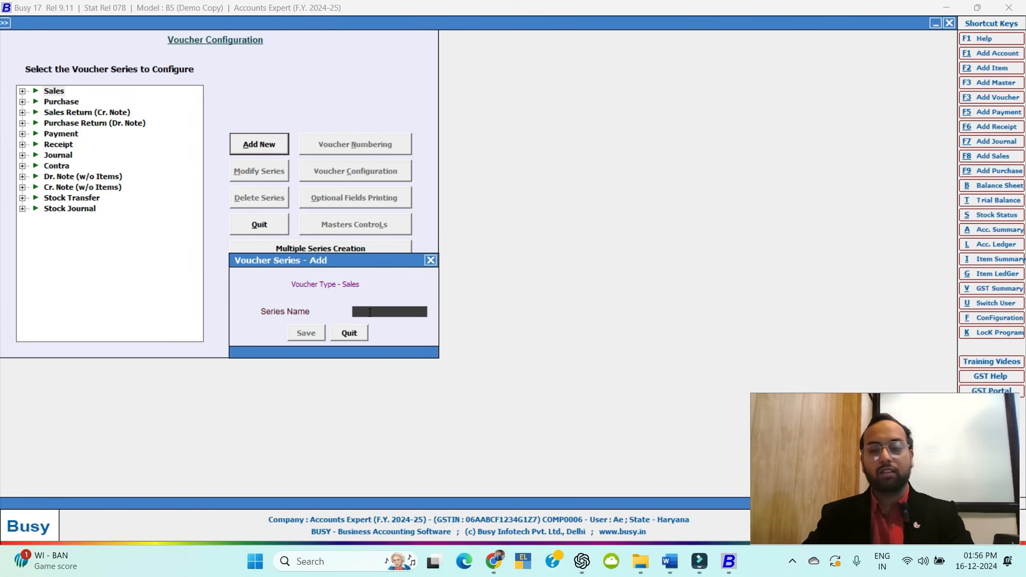
{"action": "left_click", "coordinate": [428, 261]}
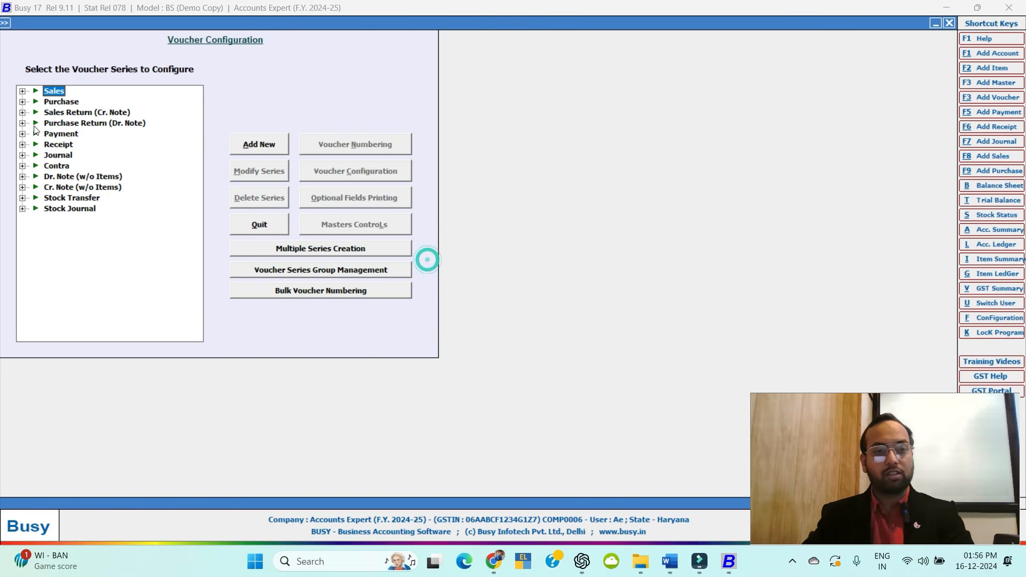
{"action": "left_click", "coordinate": [22, 91]}
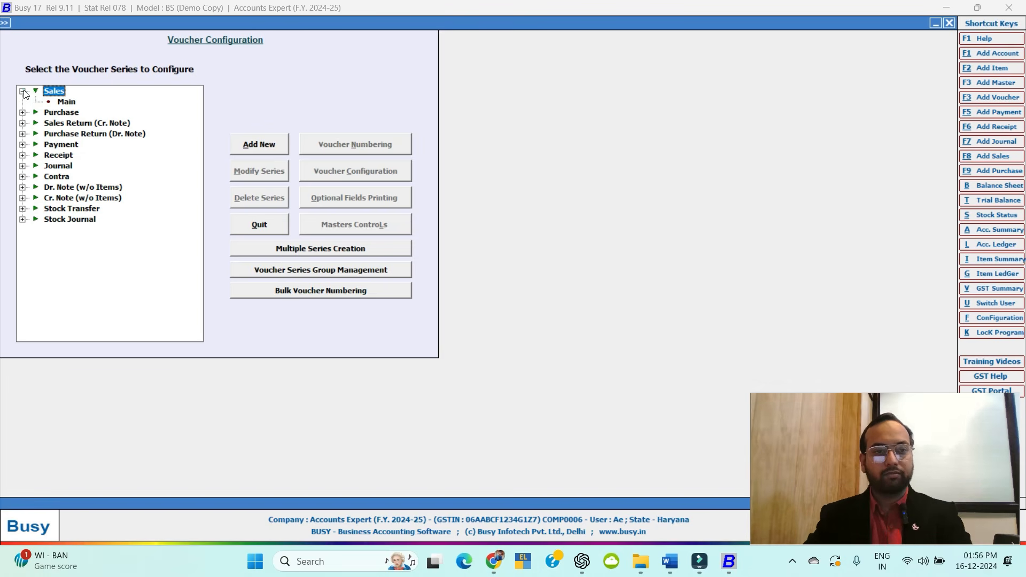
{"action": "left_click", "coordinate": [22, 91]}
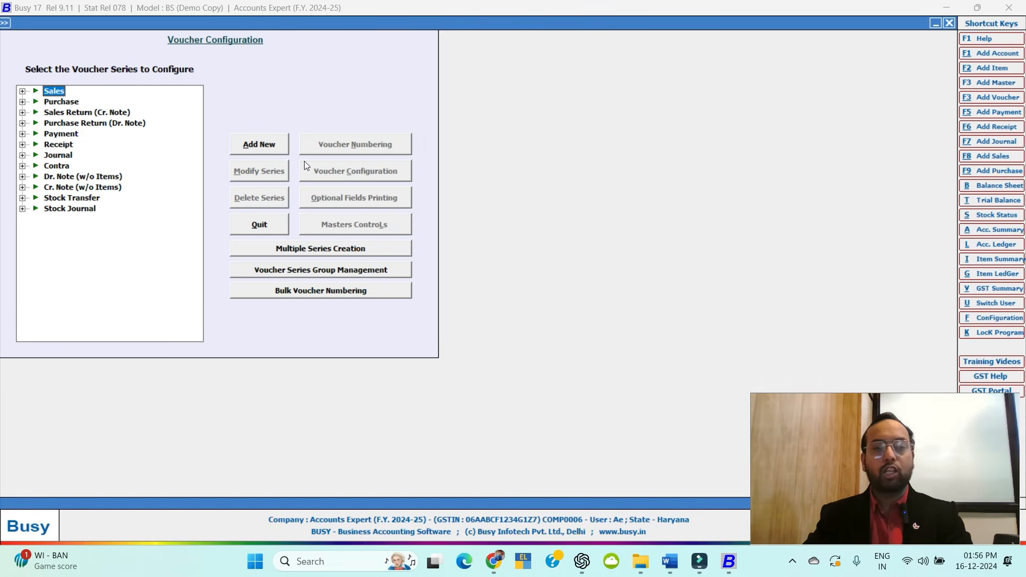
{"action": "key", "text": "Escape"}
{"action": "left_click", "coordinate": [138, 69]}
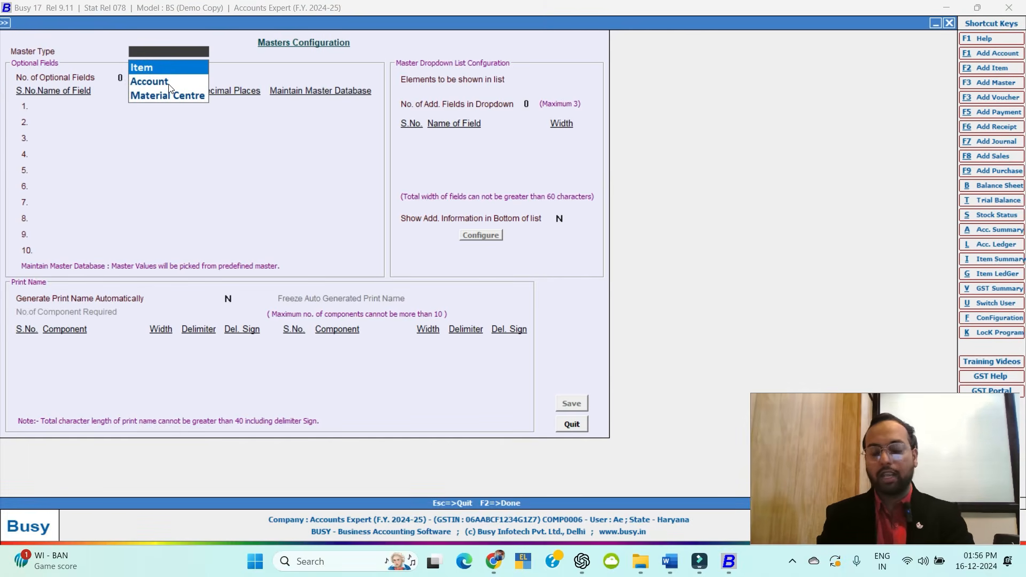
View the Account master type settings and close Masters Configuration unchanged.
{"action": "left_click", "coordinate": [169, 85]}
{"action": "left_click", "coordinate": [169, 83]}
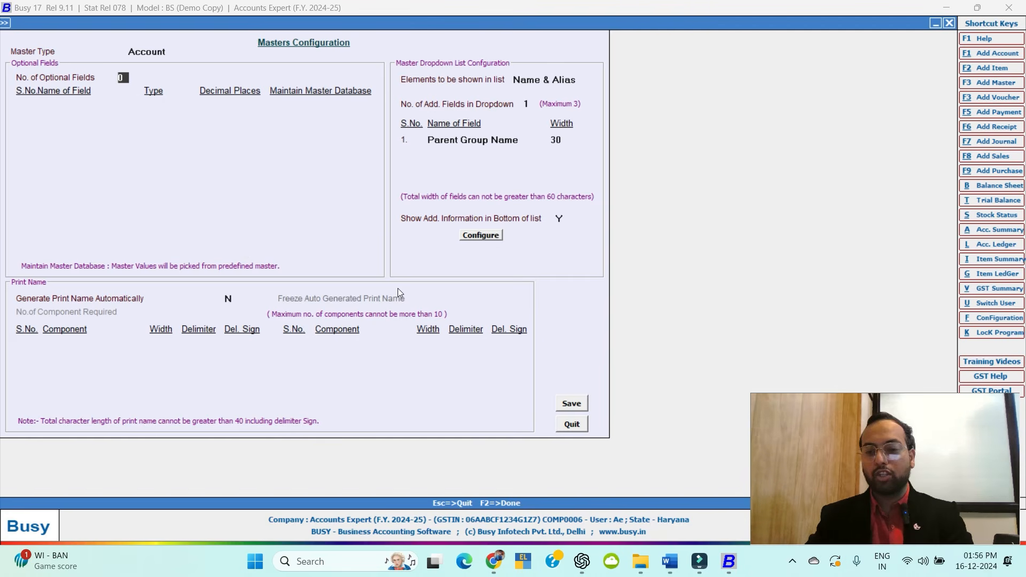
{"action": "key", "text": "Escape"}
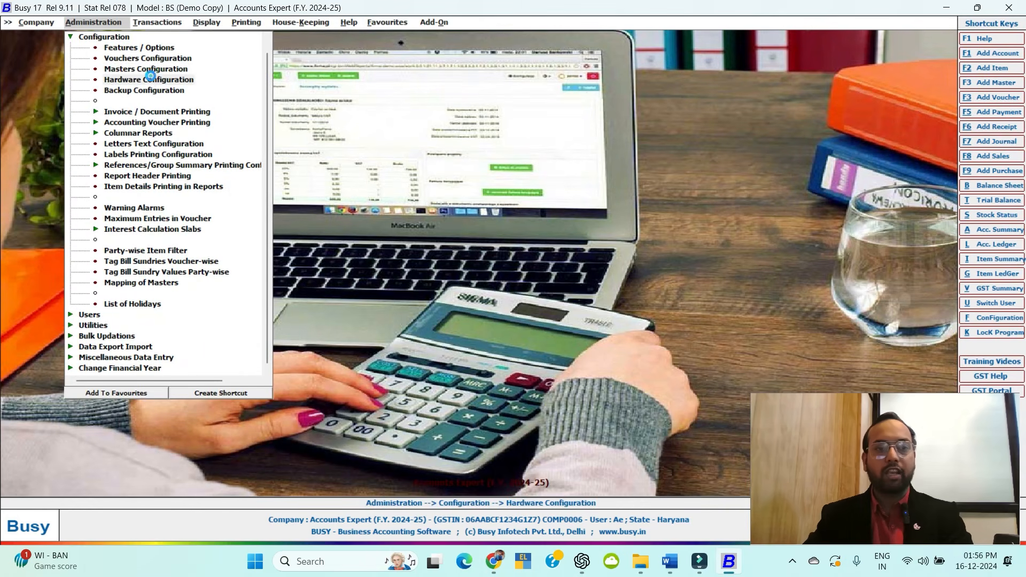
Check Hardware Configuration keeps Microsoft Print to PDF as printer, then quit without saving.
{"action": "left_click", "coordinate": [153, 78]}
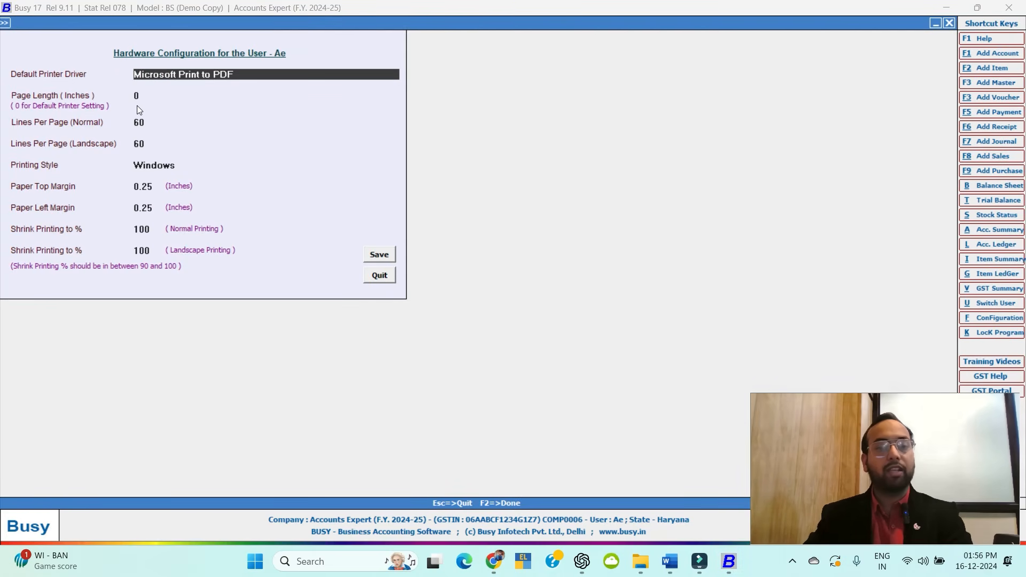
{"action": "key", "text": "space"}
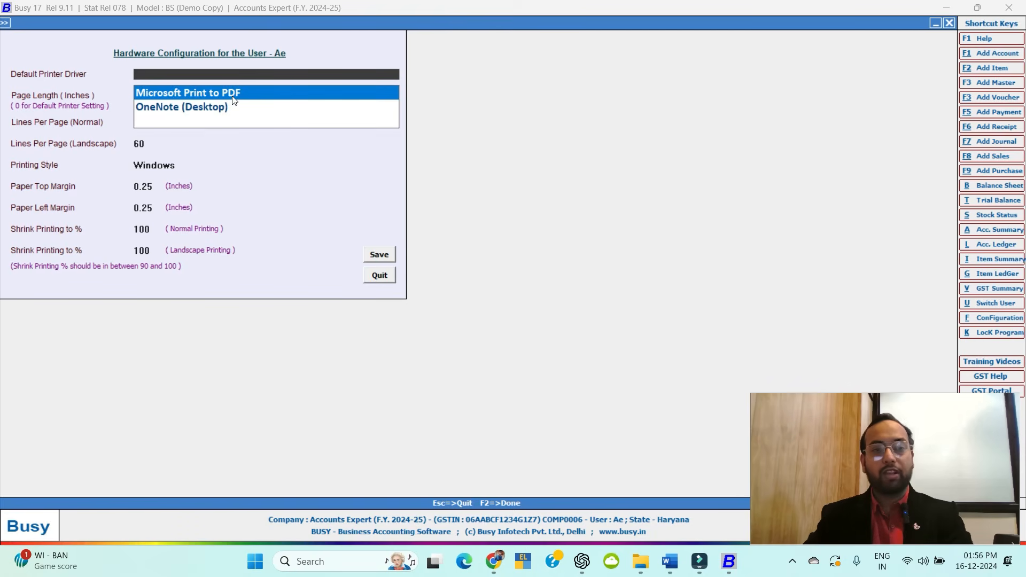
{"action": "left_click", "coordinate": [232, 94]}
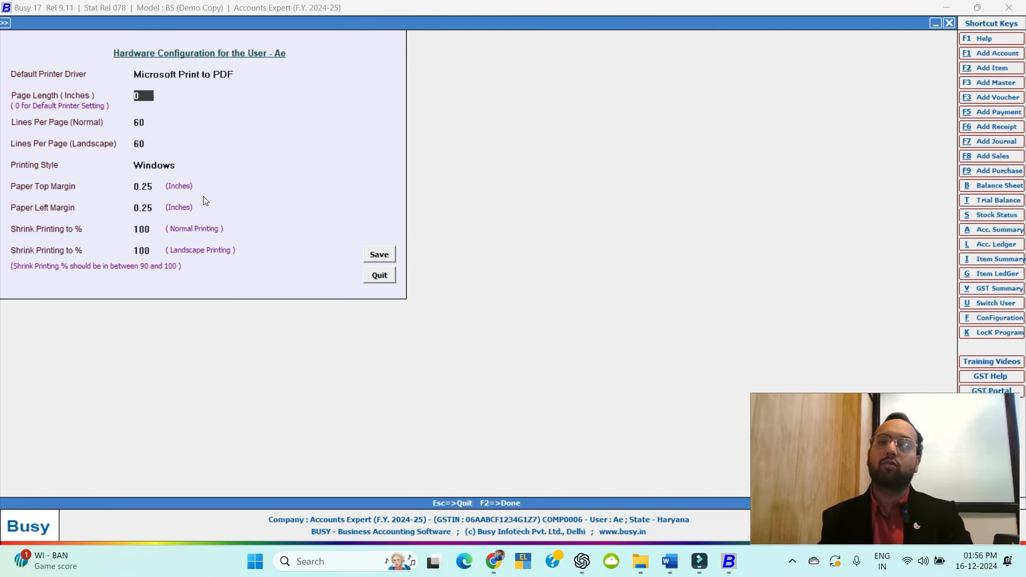
{"action": "key", "text": "Escape"}
{"action": "key", "text": "Return"}
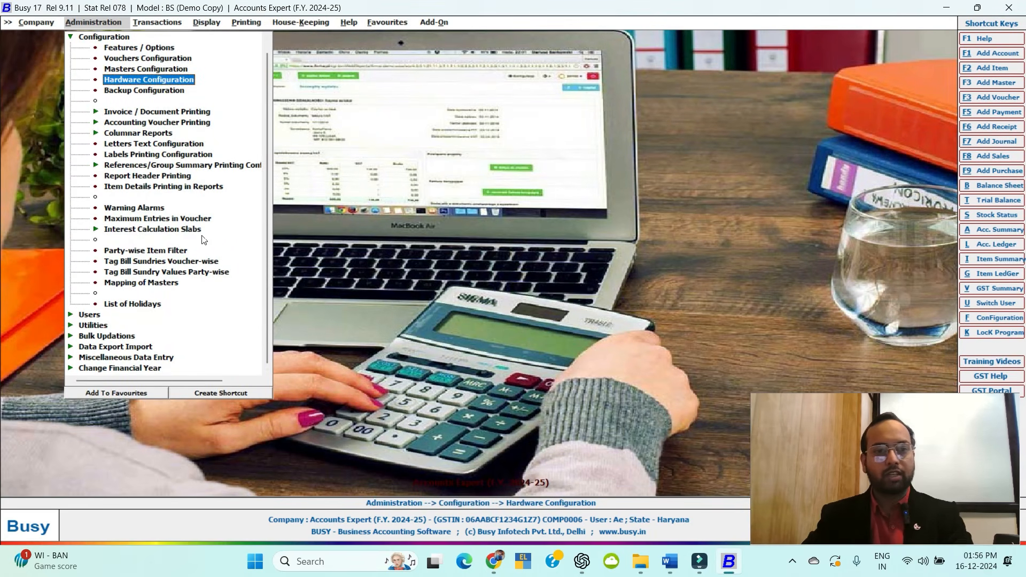
Set 'Prompt for backup at the time of closing the company' to Y in Backup Configuration and save.
{"action": "left_click", "coordinate": [137, 89]}
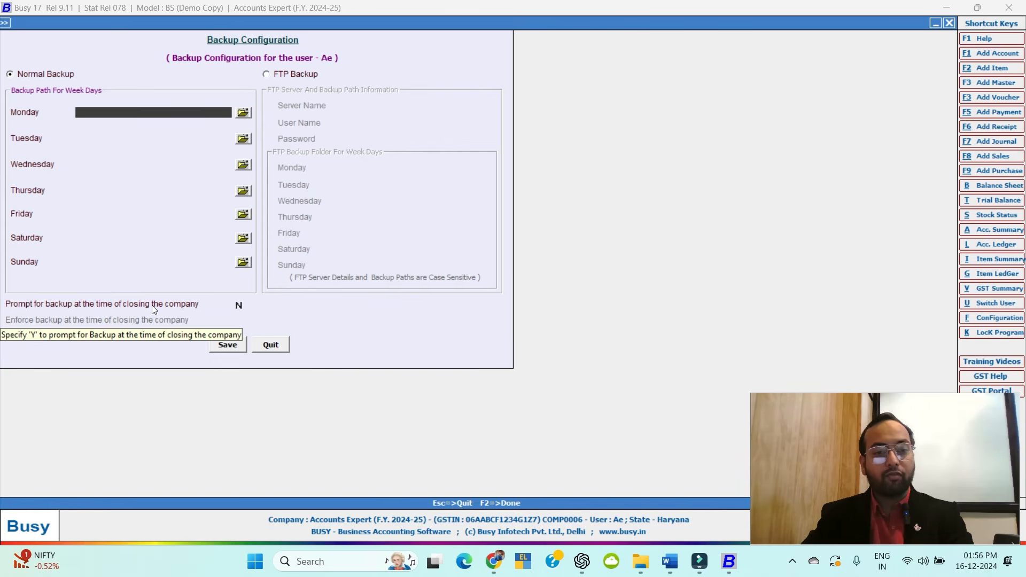
{"action": "left_click", "coordinate": [240, 306]}
{"action": "type", "text": "Y"}
{"action": "key", "text": "Return"}
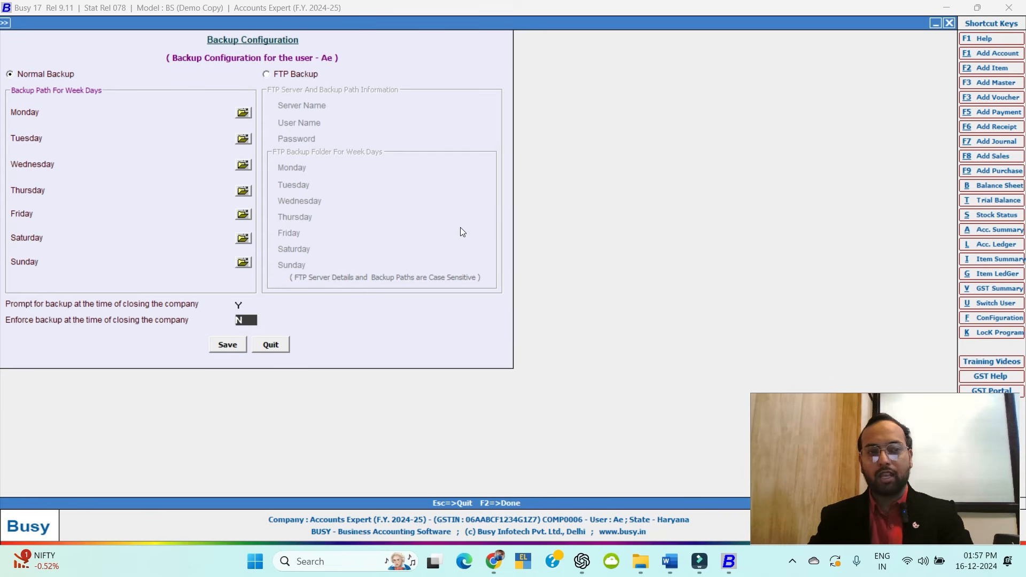
{"action": "left_click", "coordinate": [228, 345]}
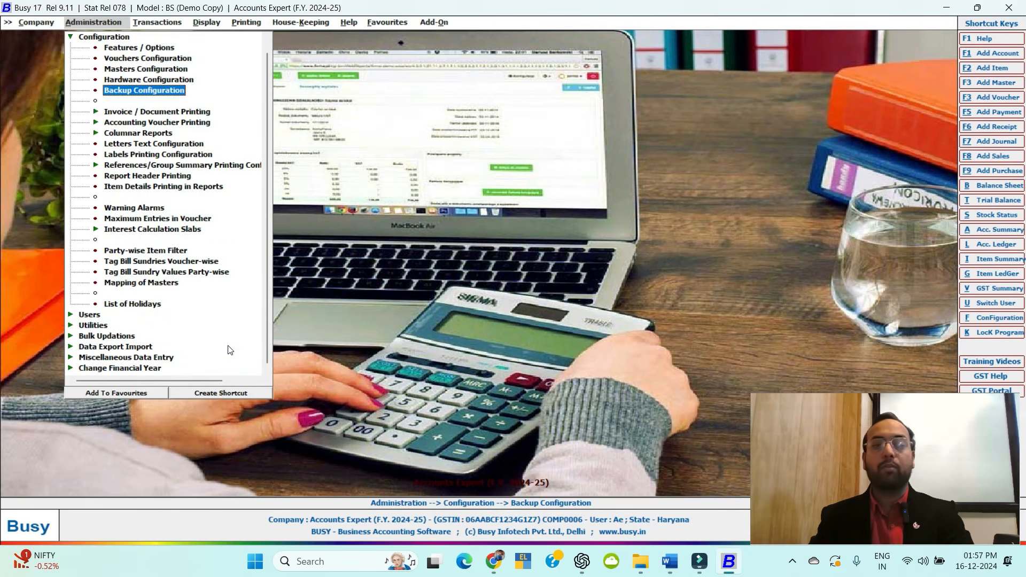
Browse the Invoice, Accounting Voucher Printing and Columnar Reports groups, then open Warning Alarms.
{"action": "left_click", "coordinate": [166, 114]}
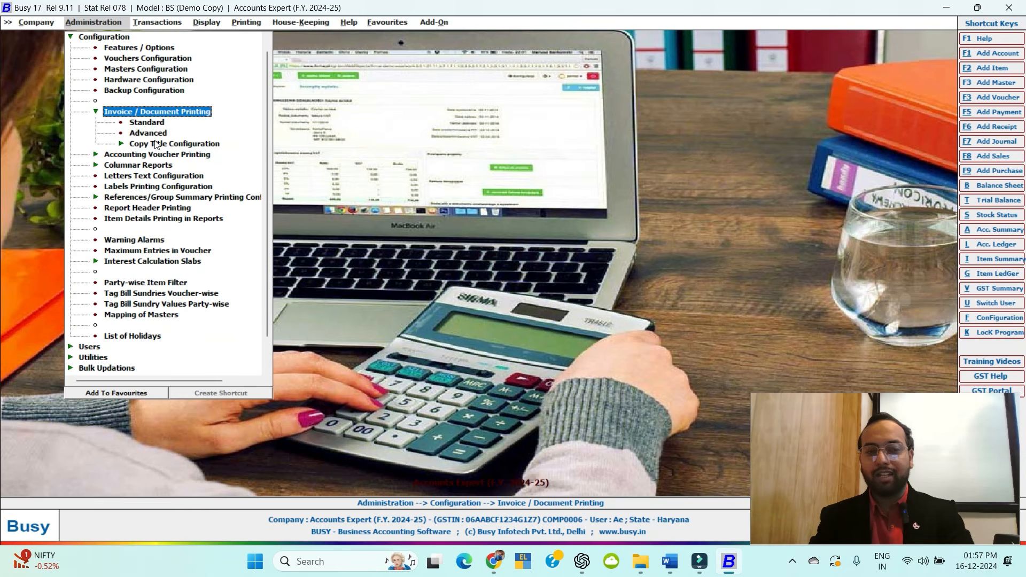
{"action": "left_click", "coordinate": [134, 114]}
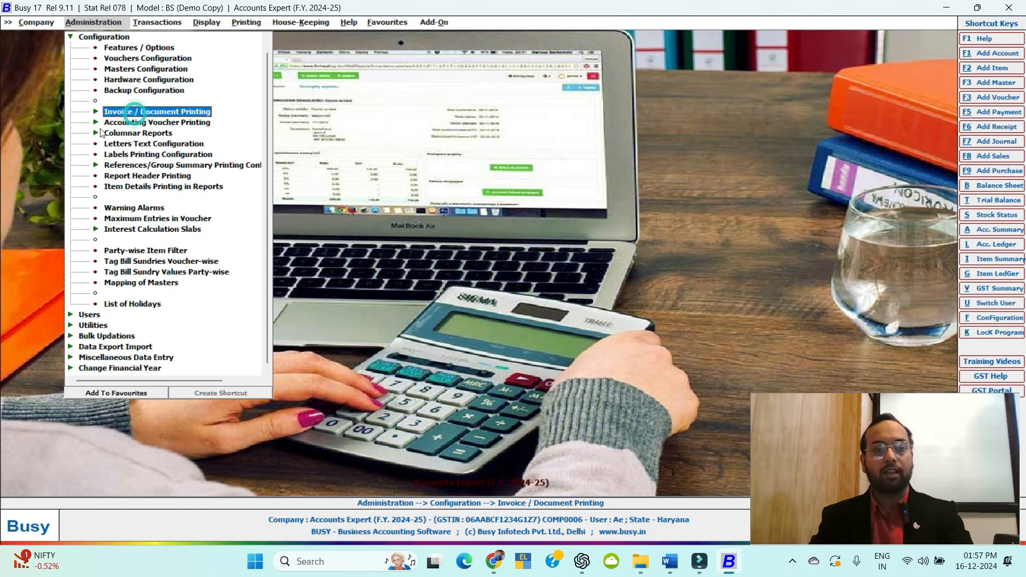
{"action": "left_click", "coordinate": [159, 122]}
{"action": "left_click", "coordinate": [159, 122]}
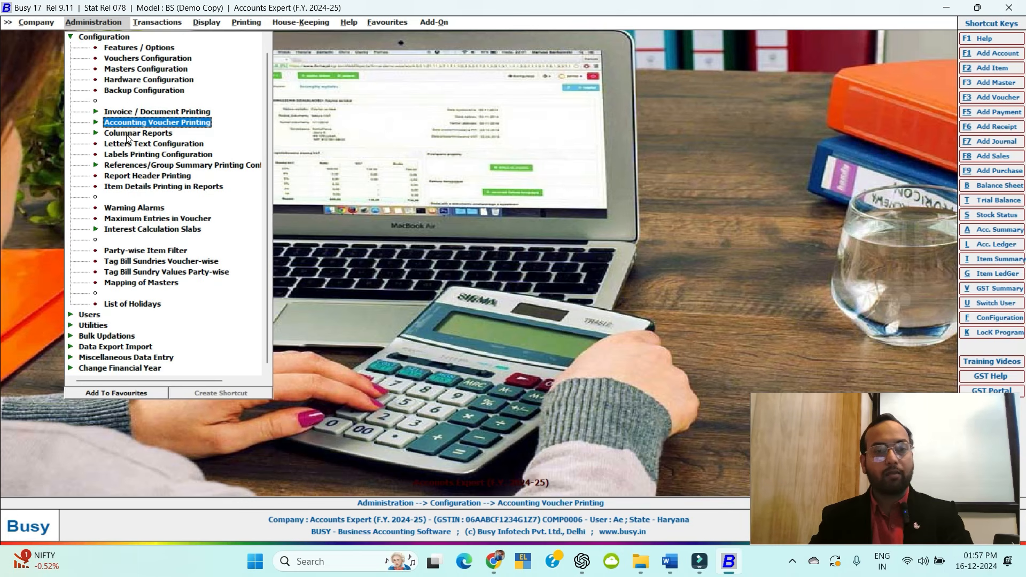
{"action": "left_click", "coordinate": [128, 134]}
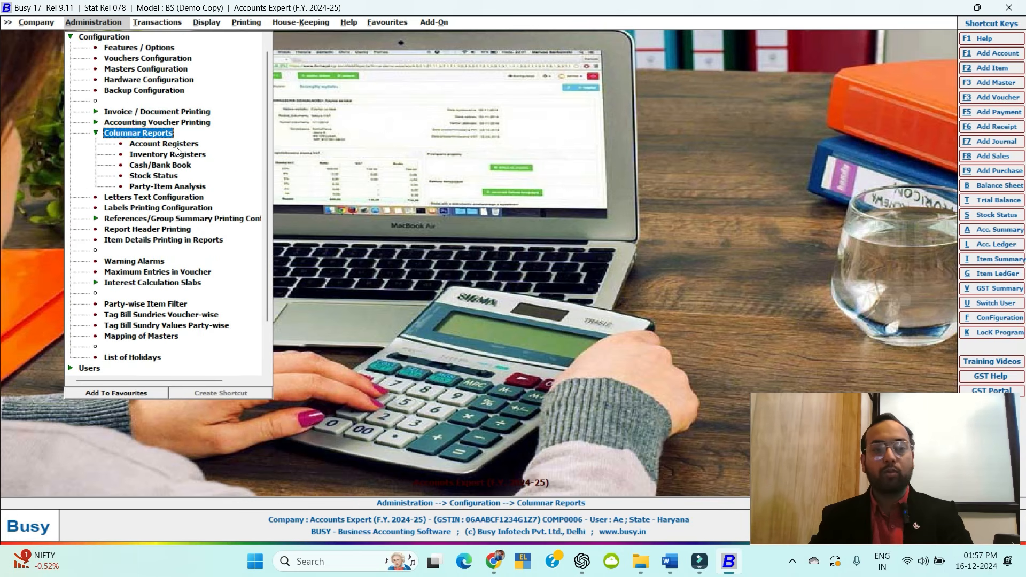
{"action": "left_click", "coordinate": [169, 135]}
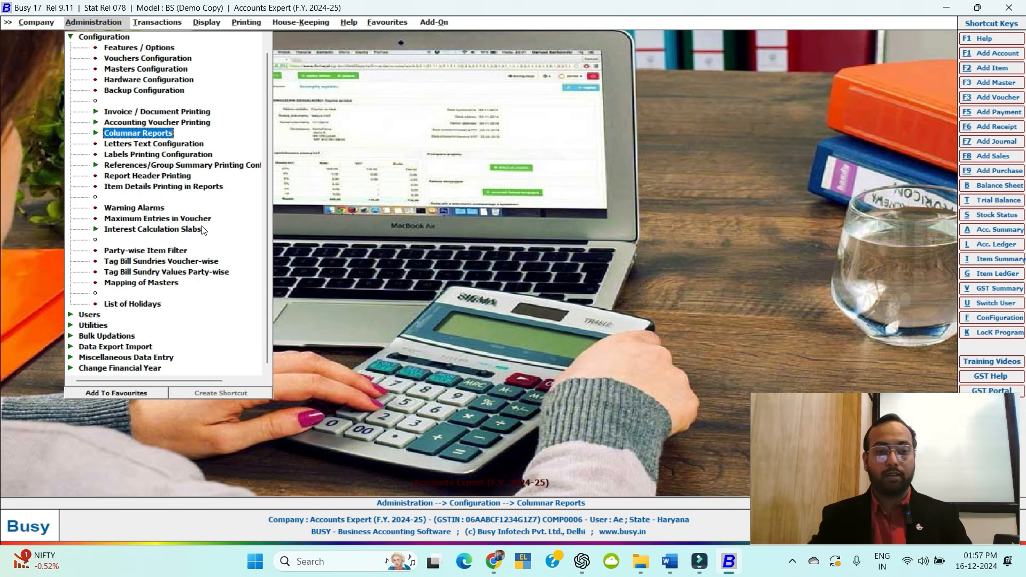
{"action": "left_click", "coordinate": [128, 208]}
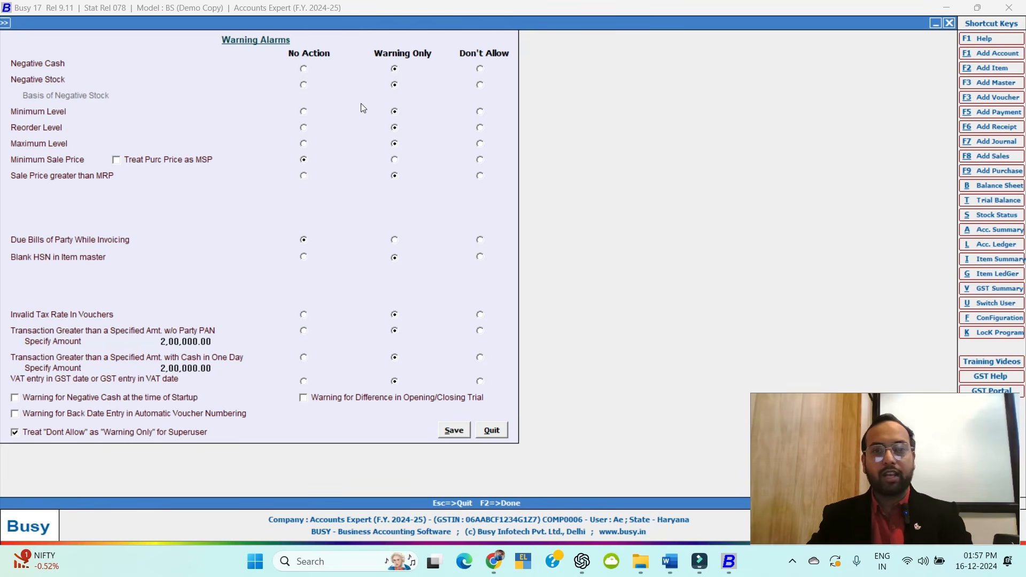
Recheck Warning Alarms, then view Maximum Entries in Vouchers (128 entries), closing both unchanged.
{"action": "key", "text": "Escape"}
{"action": "left_click", "coordinate": [136, 208]}
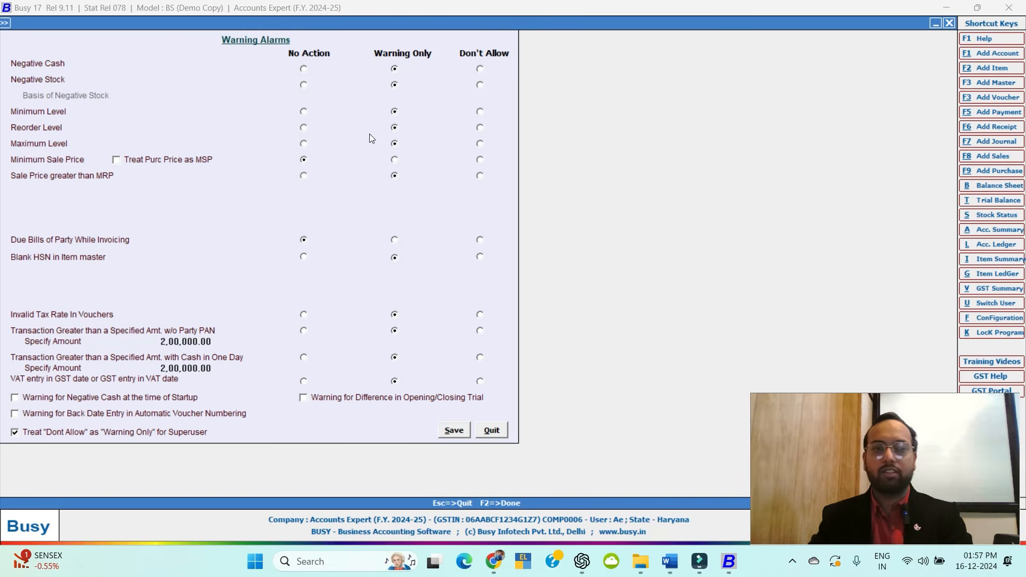
{"action": "key", "text": "Escape"}
{"action": "left_click", "coordinate": [160, 217]}
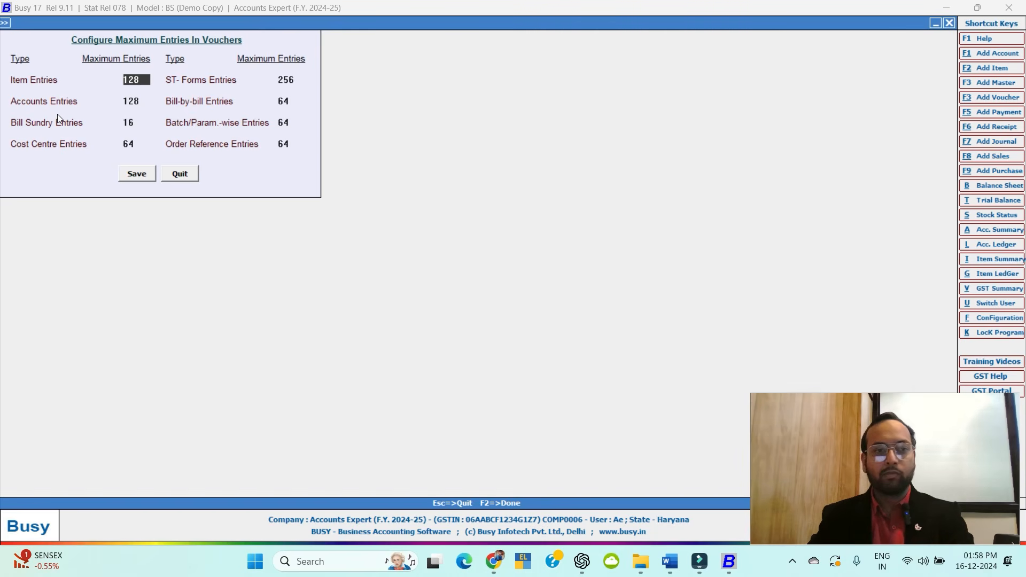
{"action": "key", "text": "Escape"}
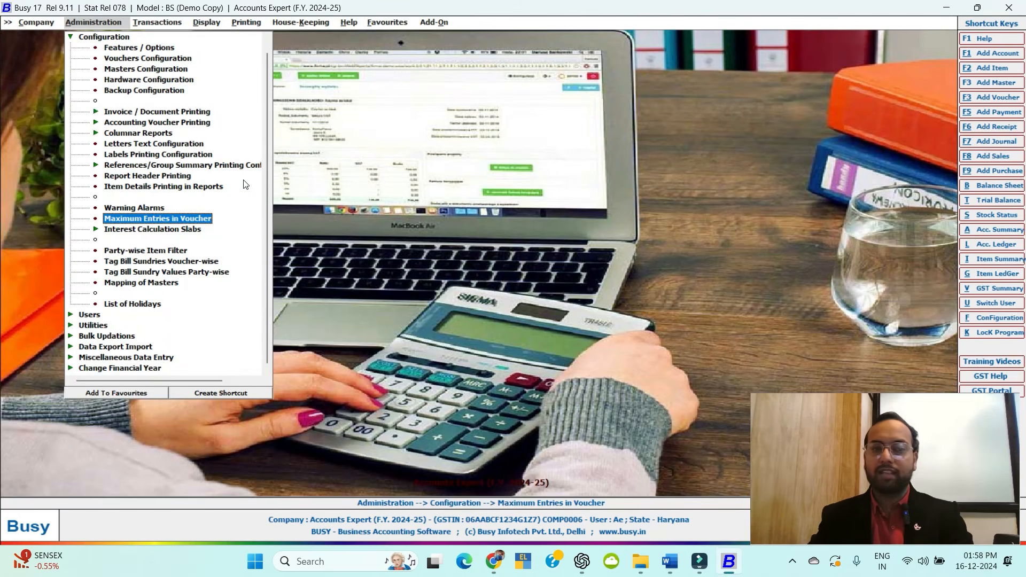
Open and quit the amount-basis interest slab and Party-wise Item Filter screens unchanged.
{"action": "left_click", "coordinate": [185, 230]}
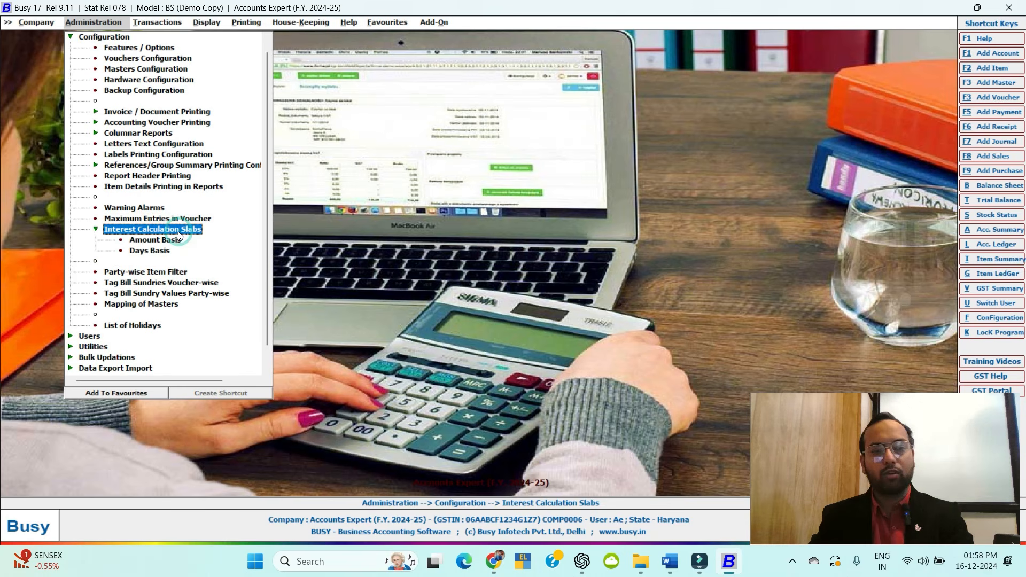
{"action": "left_click", "coordinate": [161, 241]}
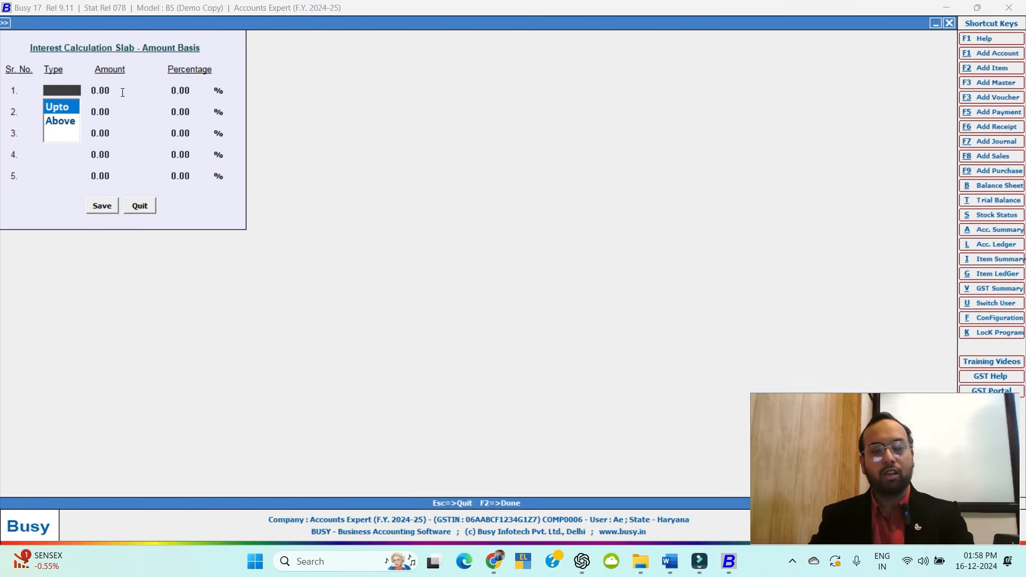
{"action": "key", "text": "Escape"}
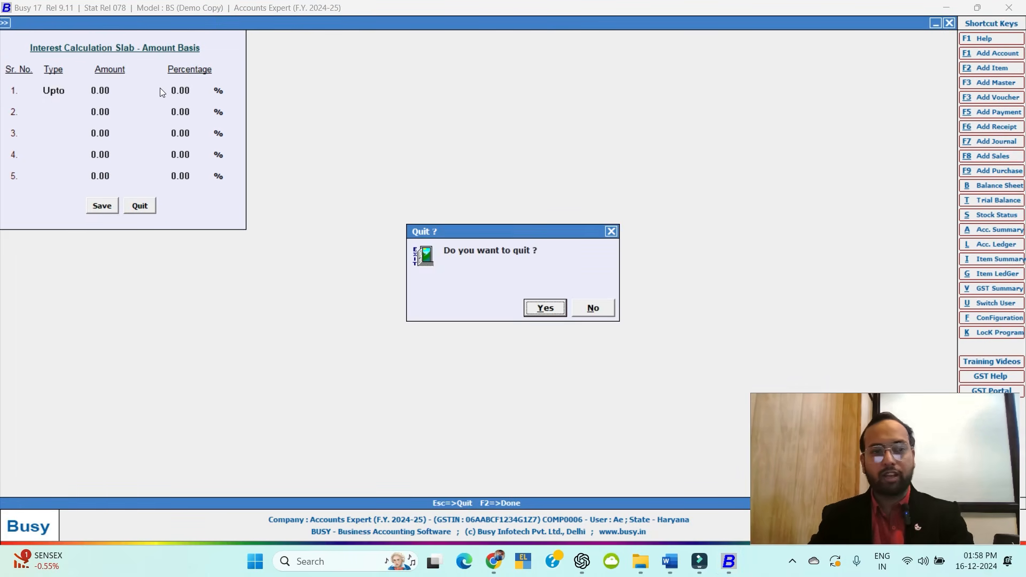
{"action": "key", "text": "Return"}
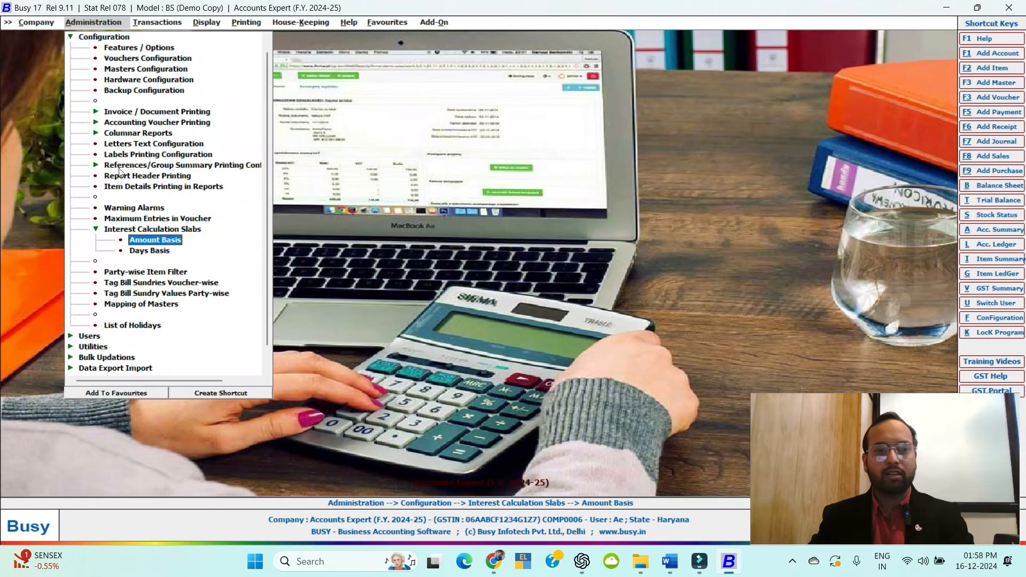
{"action": "left_click", "coordinate": [126, 274]}
{"action": "key", "text": "Escape"}
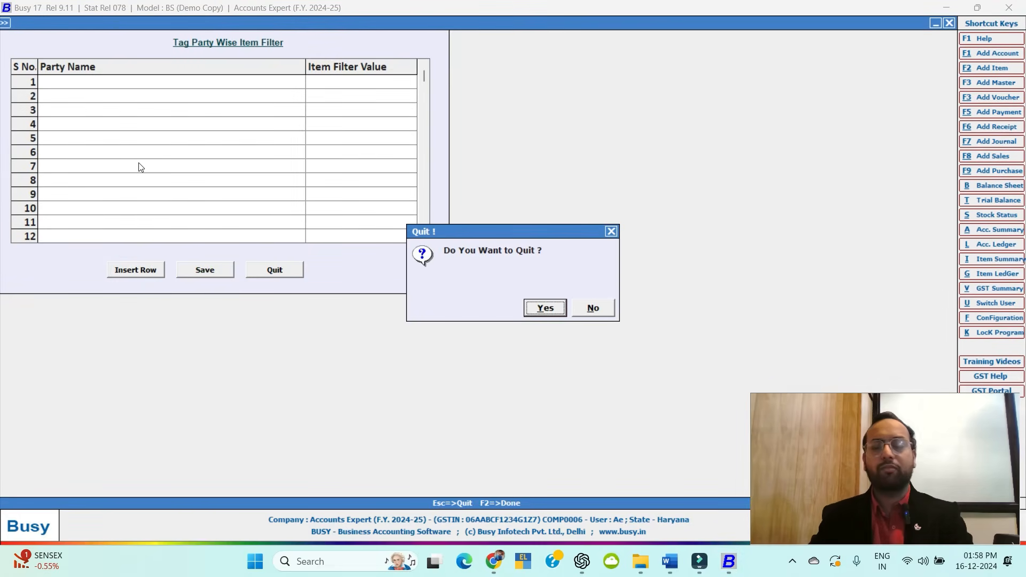
{"action": "key", "text": "Return"}
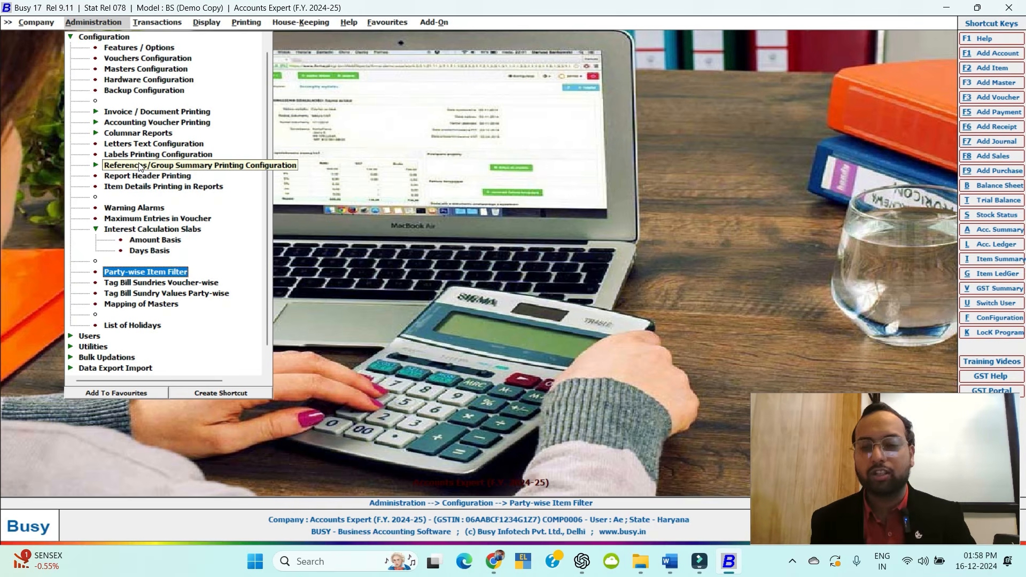
Preview the Mapping of Masters and List of Holidays screens, closing each unchanged.
{"action": "double_click", "coordinate": [142, 305]}
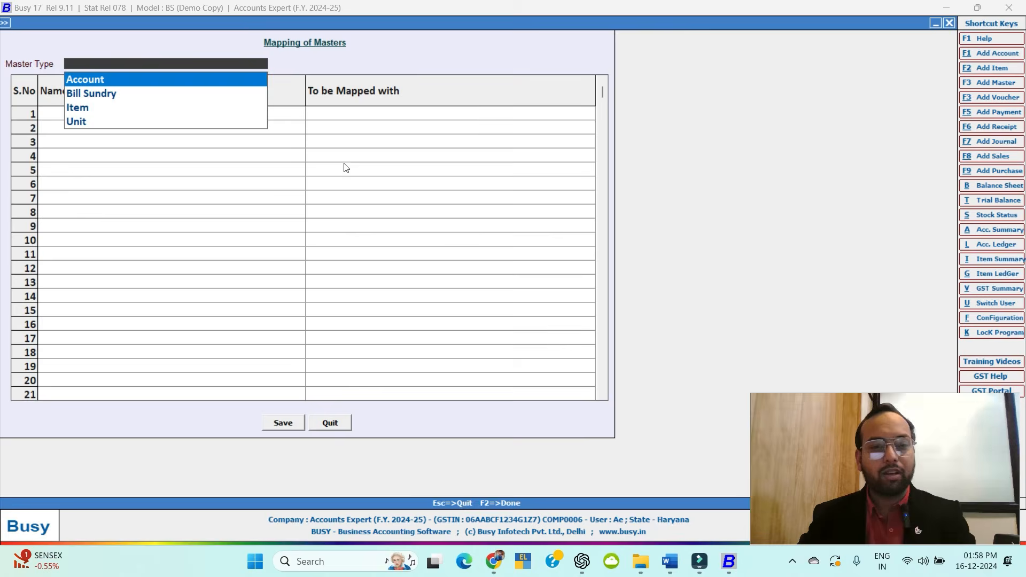
{"action": "key", "text": "Escape"}
{"action": "double_click", "coordinate": [122, 326]}
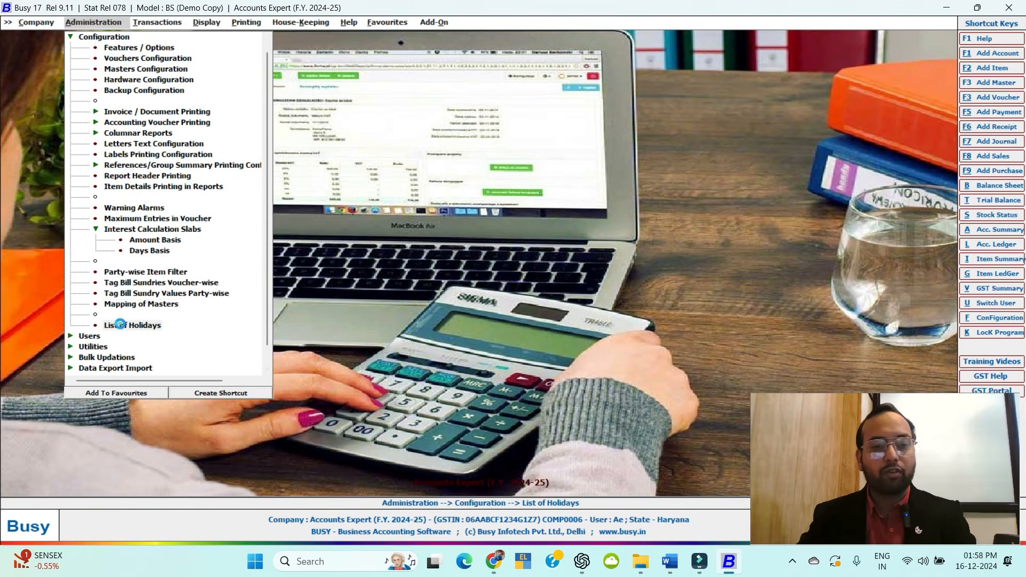
{"action": "key", "text": "Escape"}
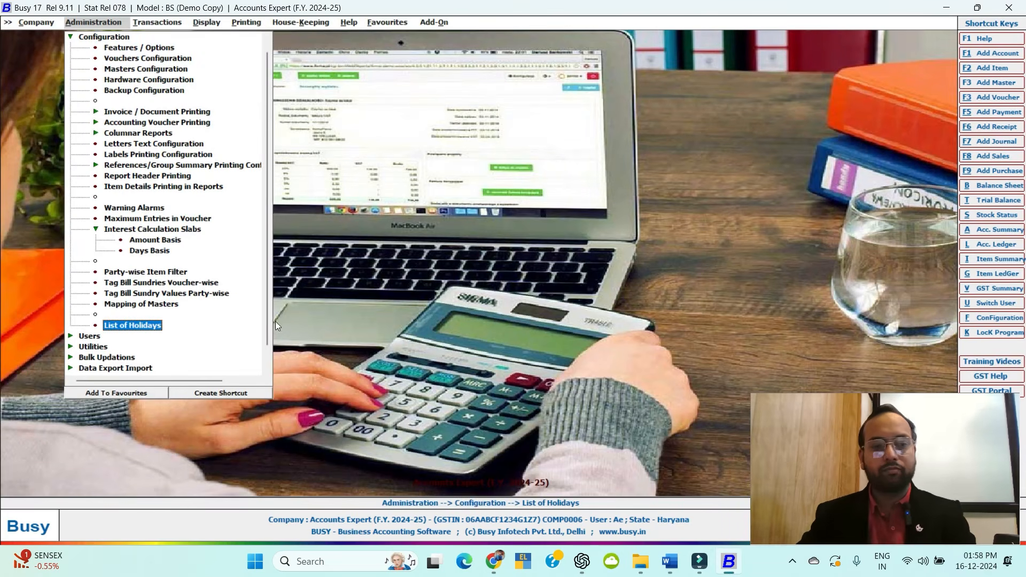
{"action": "left_click", "coordinate": [89, 339]}
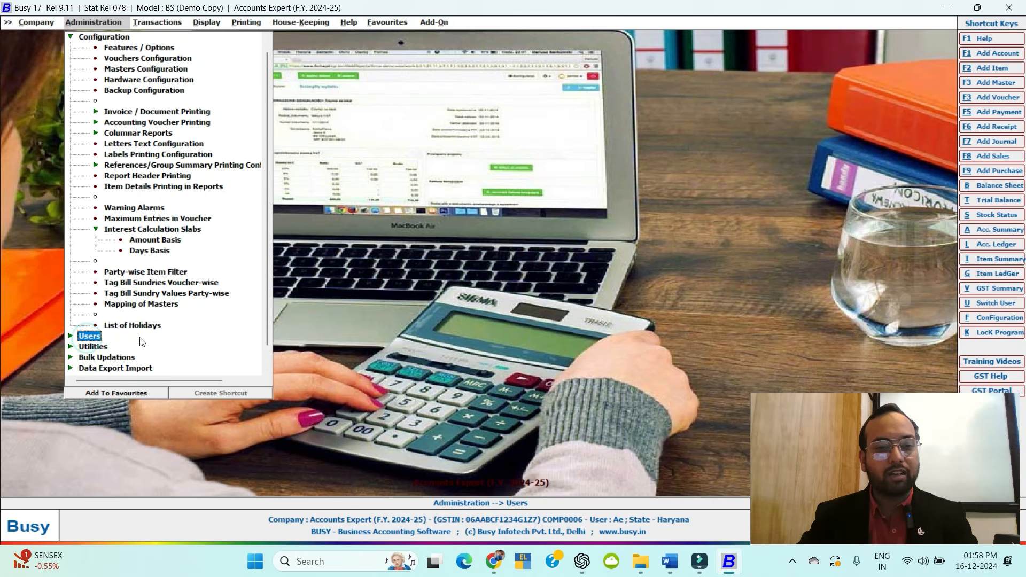
{"action": "scroll", "coordinate": [88, 336], "scroll_direction": "down", "scroll_amount": 1}
{"action": "double_click", "coordinate": [87, 314]}
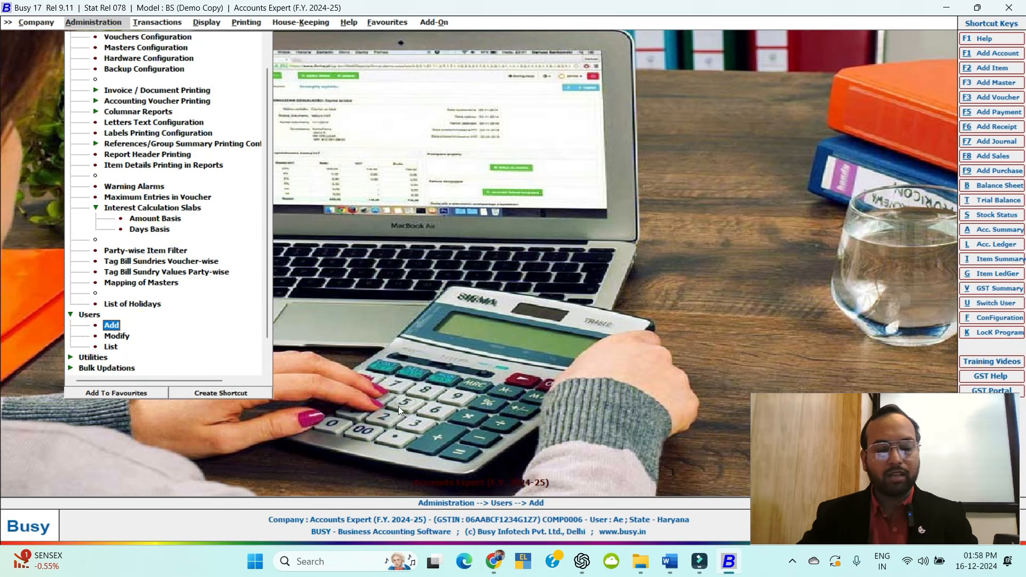
{"action": "double_click", "coordinate": [109, 337]}
{"action": "key", "text": "Escape"}
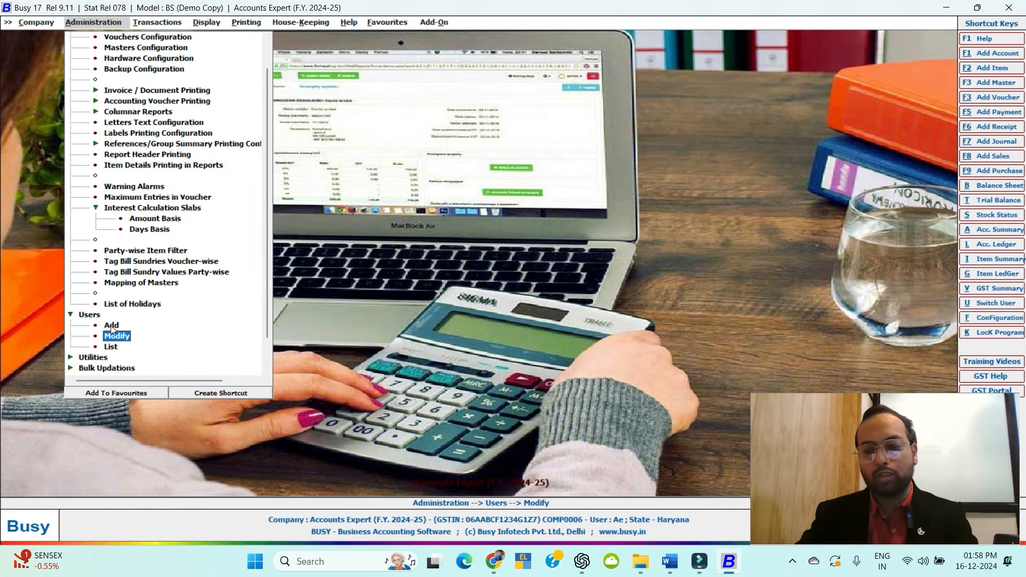
{"action": "scroll", "coordinate": [132, 329], "scroll_direction": "down", "scroll_amount": 1}
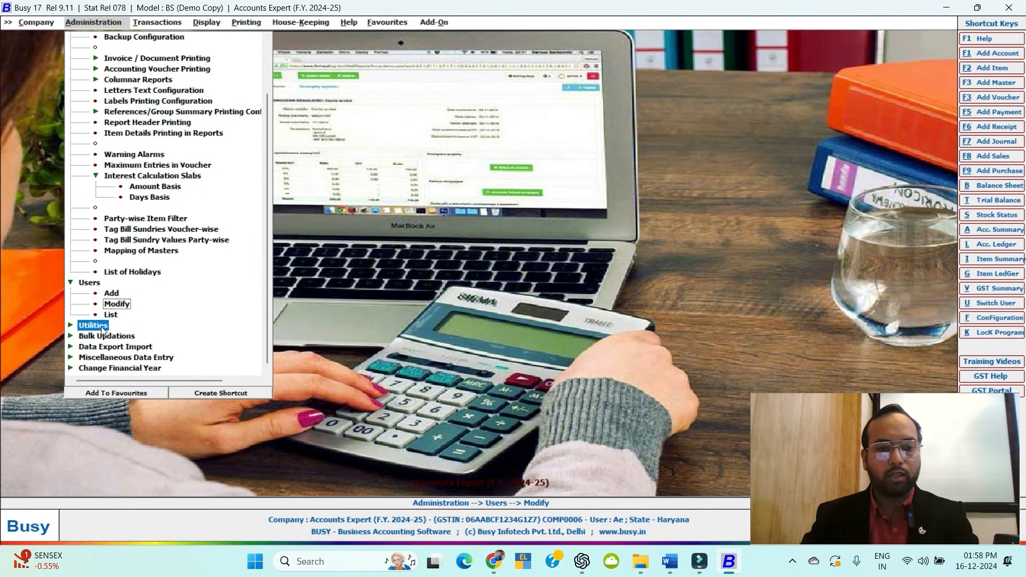
{"action": "double_click", "coordinate": [101, 326]}
{"action": "scroll", "coordinate": [89, 292], "scroll_direction": "down", "scroll_amount": 1}
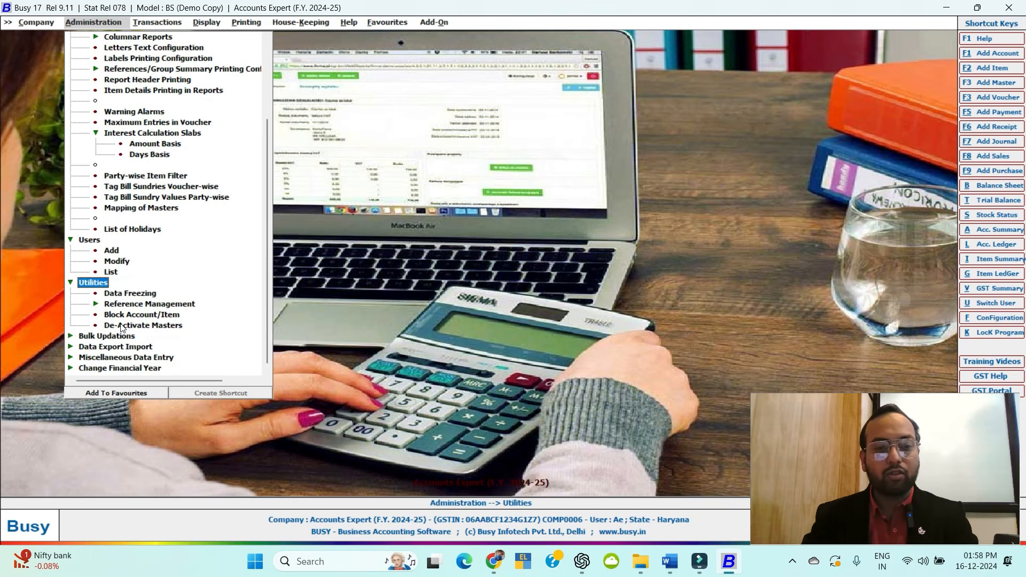
{"action": "double_click", "coordinate": [86, 283]}
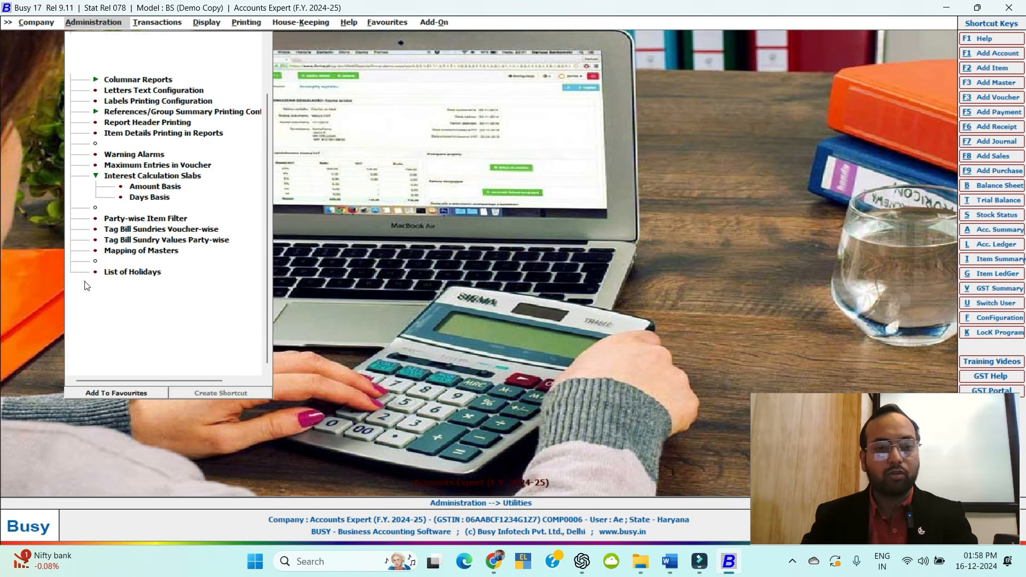
{"action": "double_click", "coordinate": [99, 337]}
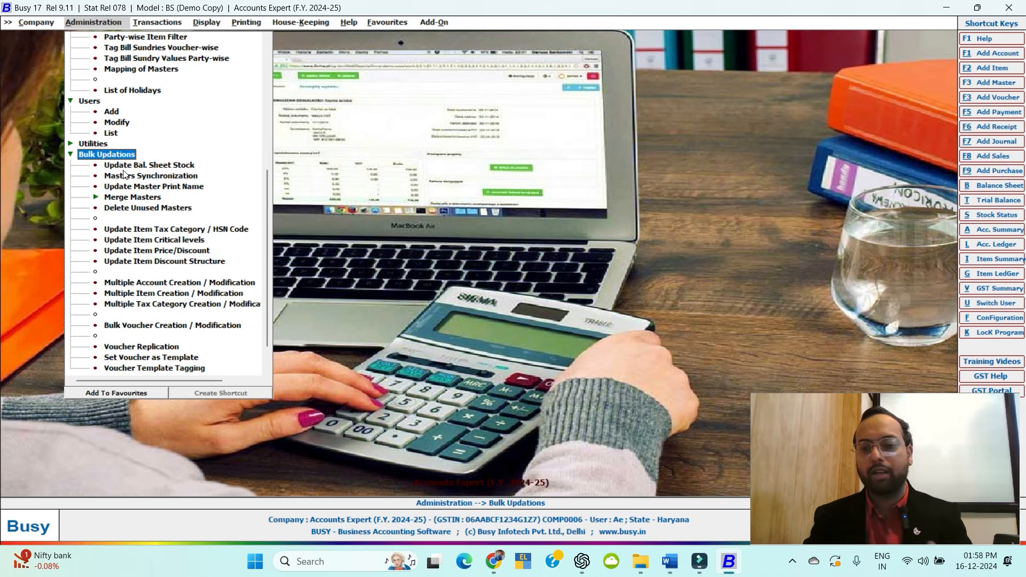
{"action": "left_click", "coordinate": [93, 156]}
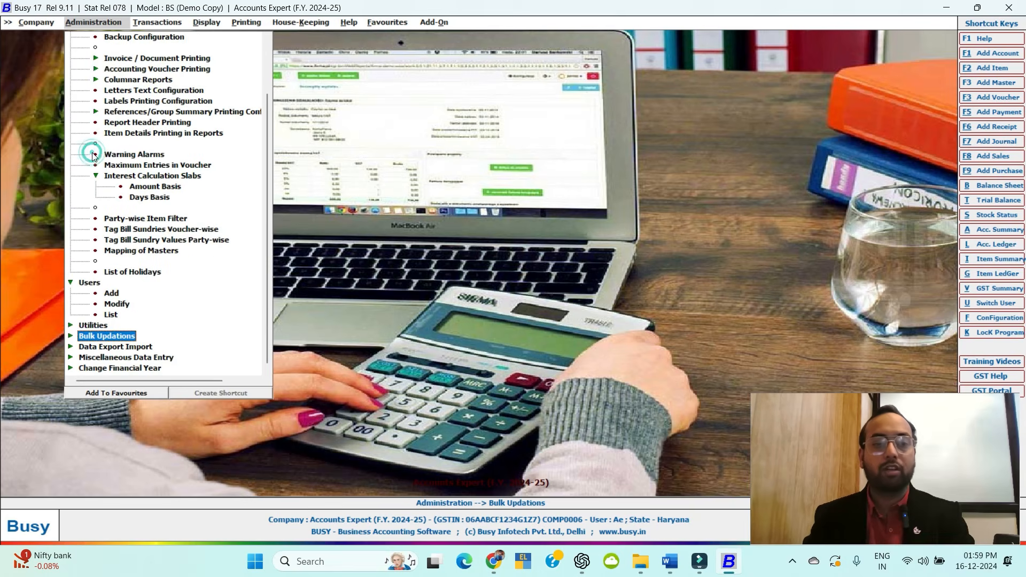
{"action": "left_click", "coordinate": [114, 348]}
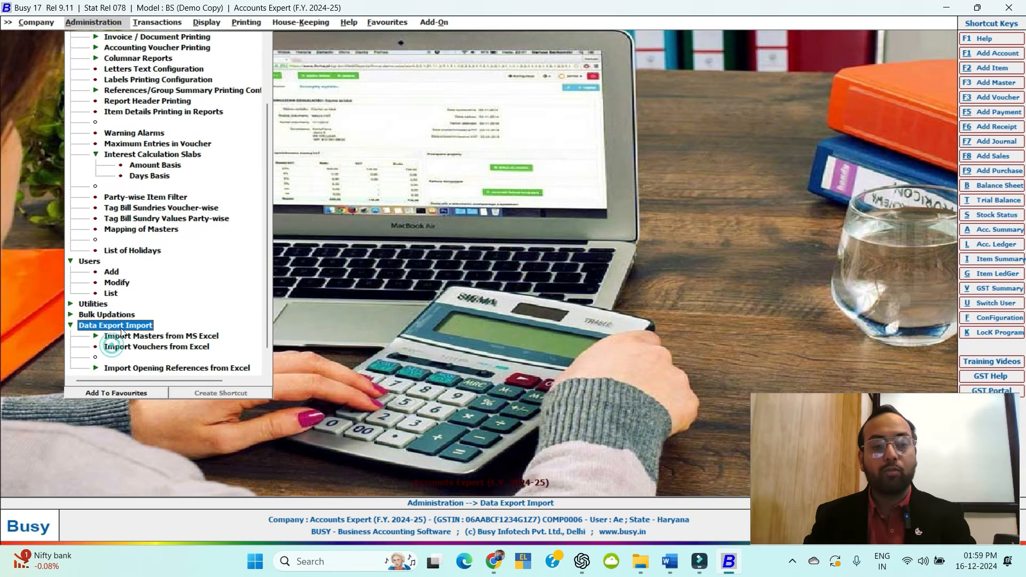
{"action": "left_click", "coordinate": [107, 328]}
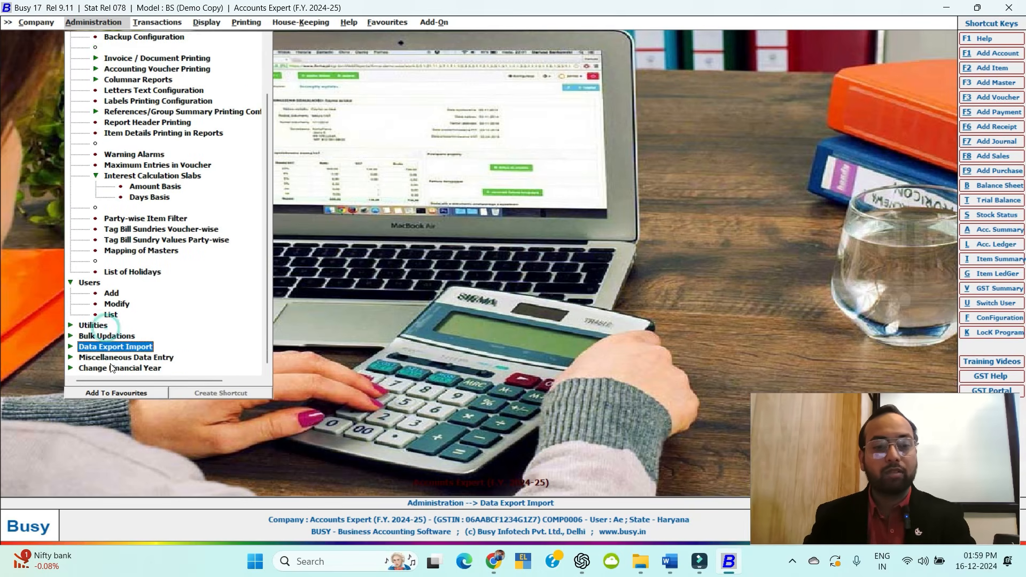
{"action": "left_click", "coordinate": [127, 357]}
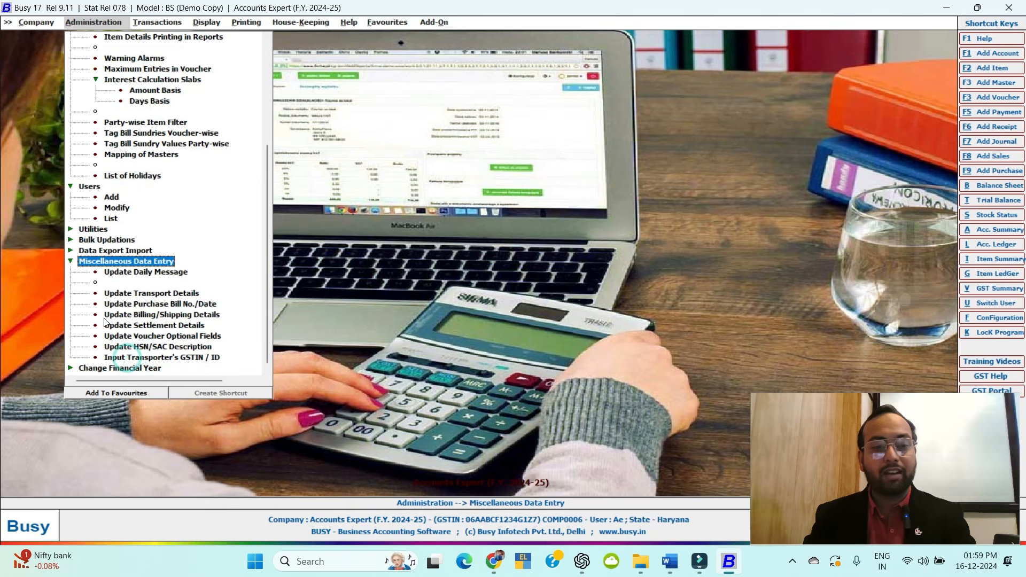
{"action": "left_click", "coordinate": [142, 261]}
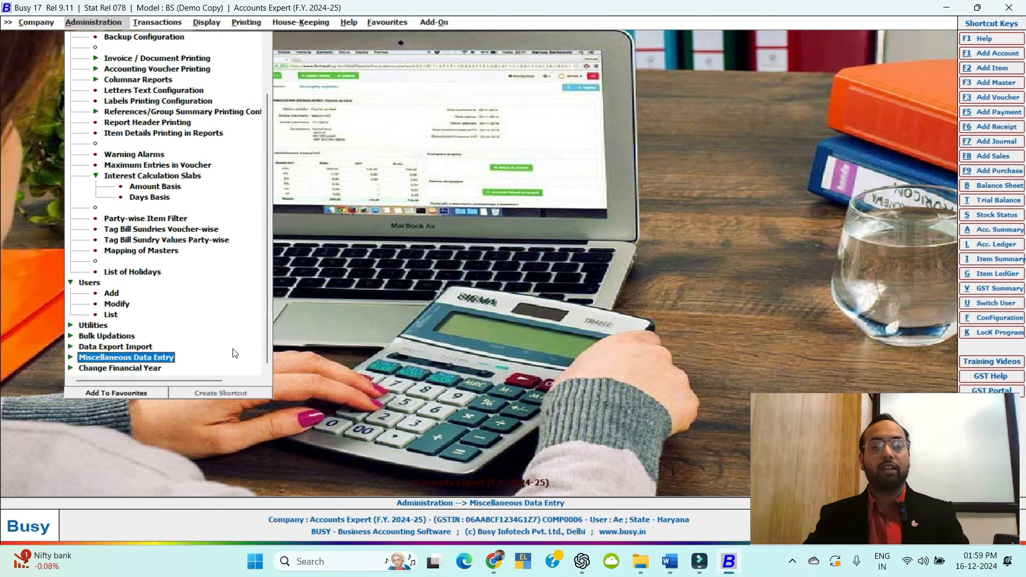
{"action": "scroll", "coordinate": [150, 336], "scroll_direction": "up", "scroll_amount": 2}
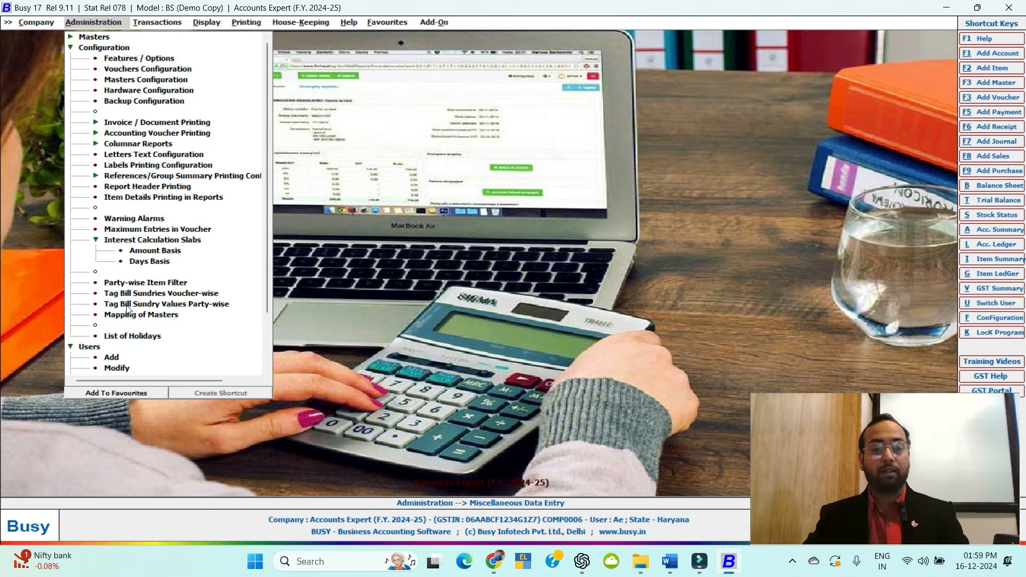
Collapse the Users and Configuration sections of the Administration menu.
{"action": "left_click", "coordinate": [73, 50]}
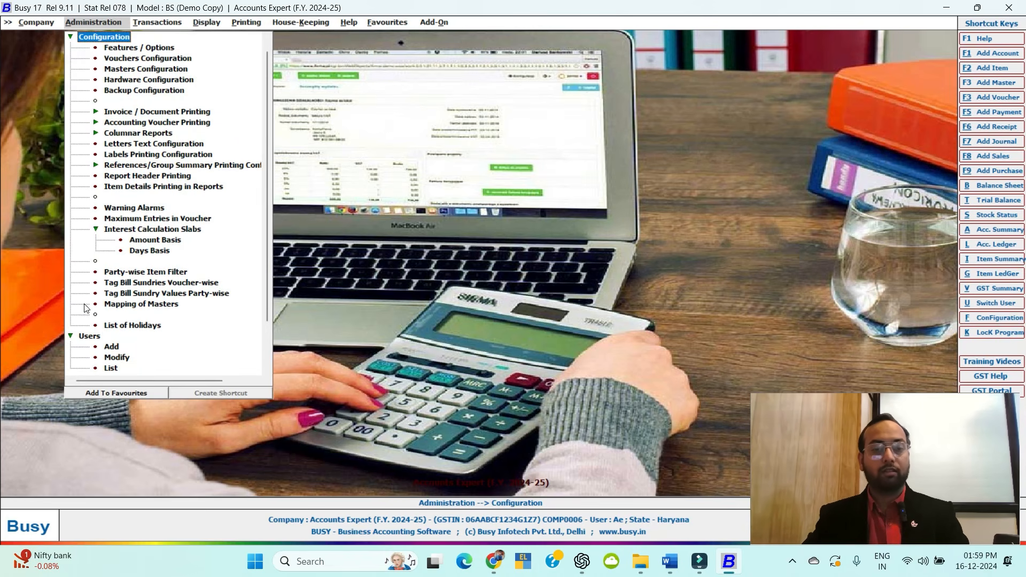
{"action": "left_click", "coordinate": [71, 337]}
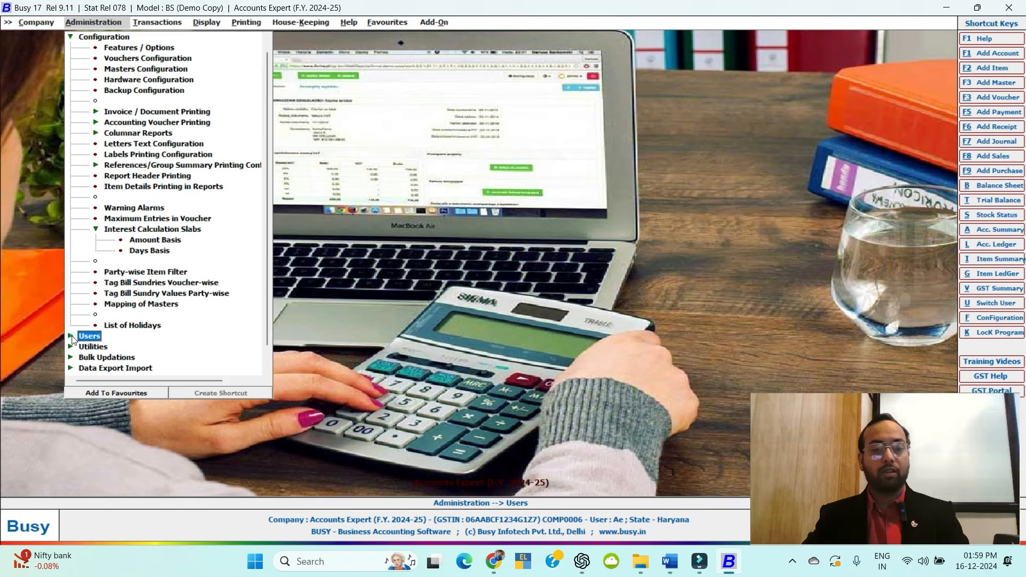
{"action": "scroll", "coordinate": [125, 245], "scroll_direction": "up", "scroll_amount": 1}
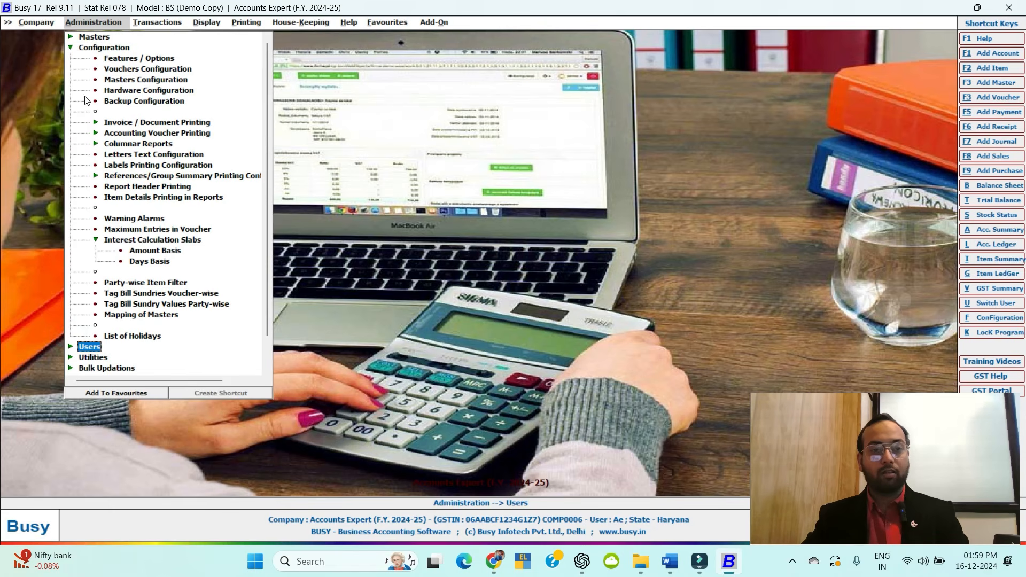
{"action": "left_click", "coordinate": [71, 48]}
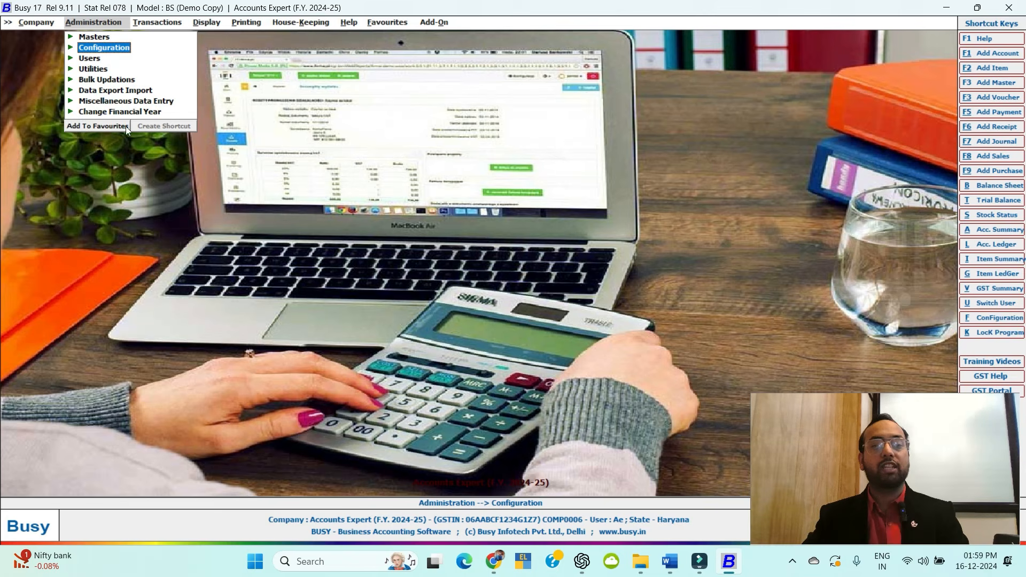
Attempt creating the new financial year from 01-04-2025, dismiss the error, and switch to Word.
{"action": "left_click", "coordinate": [71, 112]}
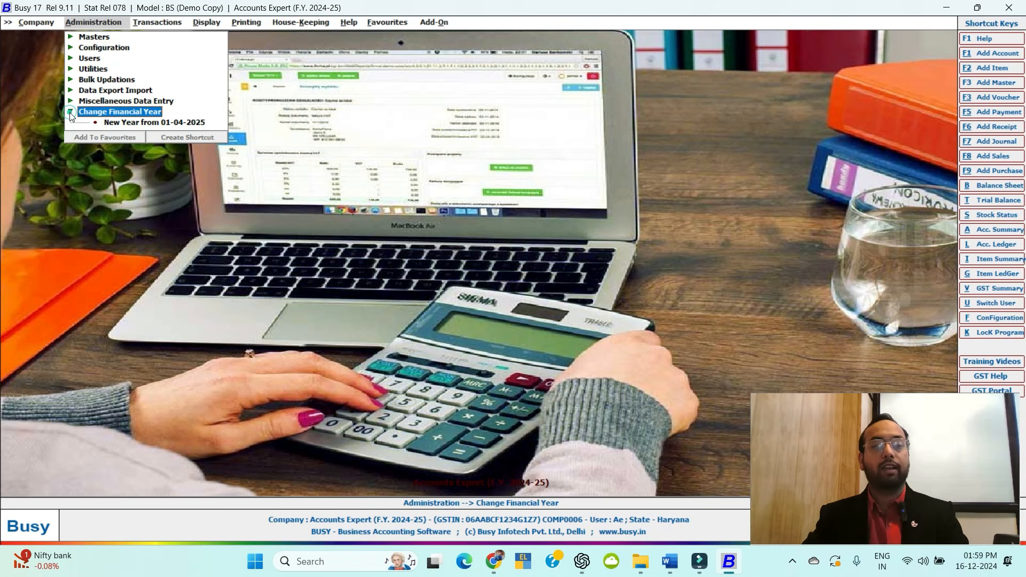
{"action": "double_click", "coordinate": [130, 123]}
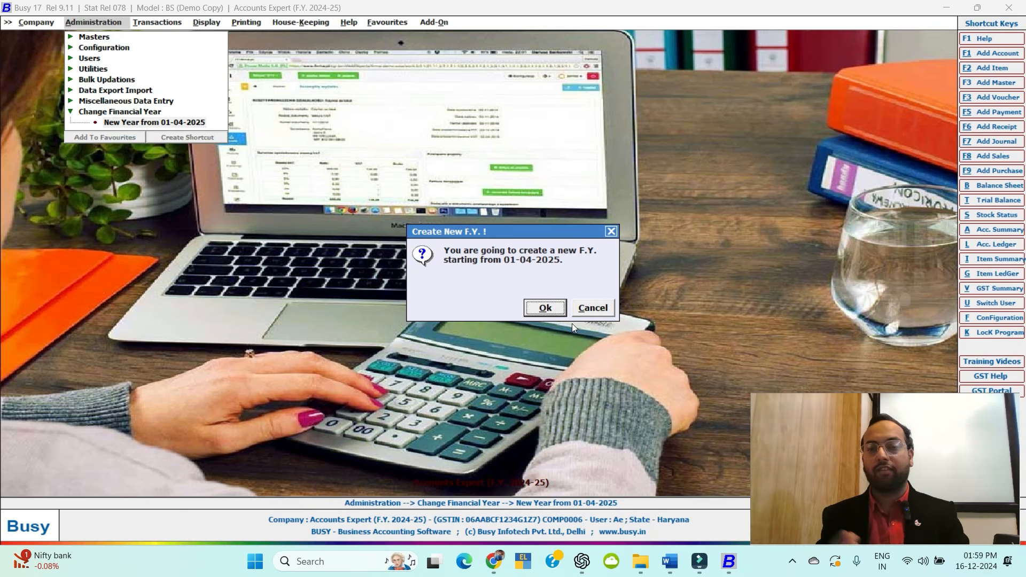
{"action": "key", "text": "Return"}
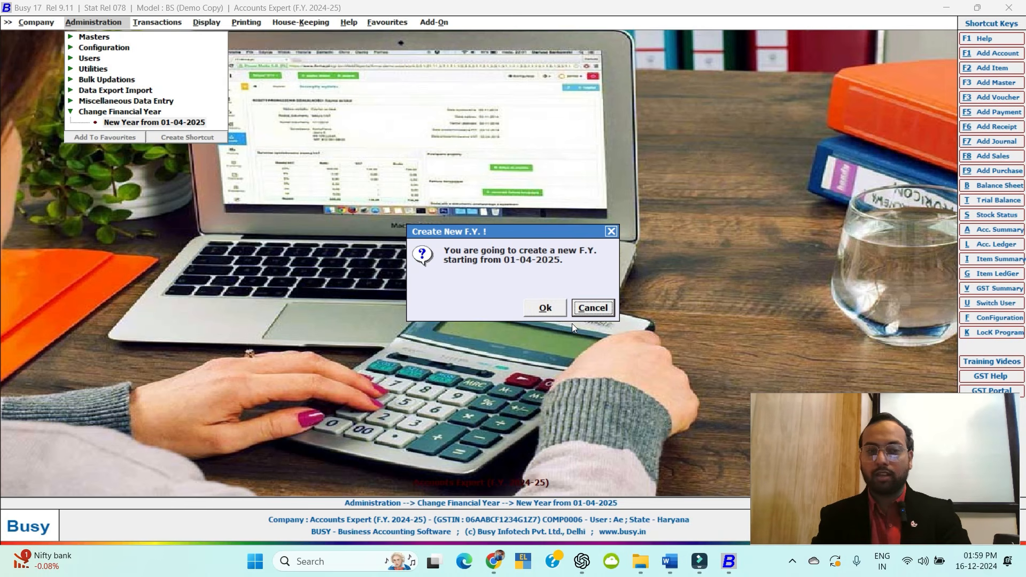
{"action": "key", "text": "Return"}
{"action": "key", "text": "Escape"}
{"action": "key", "text": "alt+Tab"}
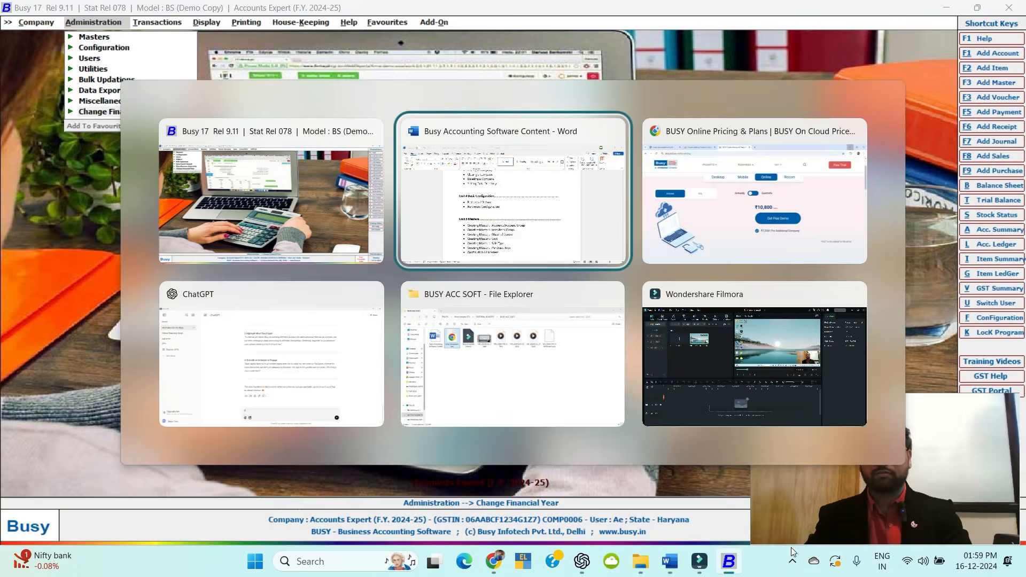
{"action": "scroll", "coordinate": [534, 465], "scroll_direction": "up", "scroll_amount": 7}
{"action": "scroll", "coordinate": [373, 354], "scroll_direction": "down", "scroll_amount": 2}
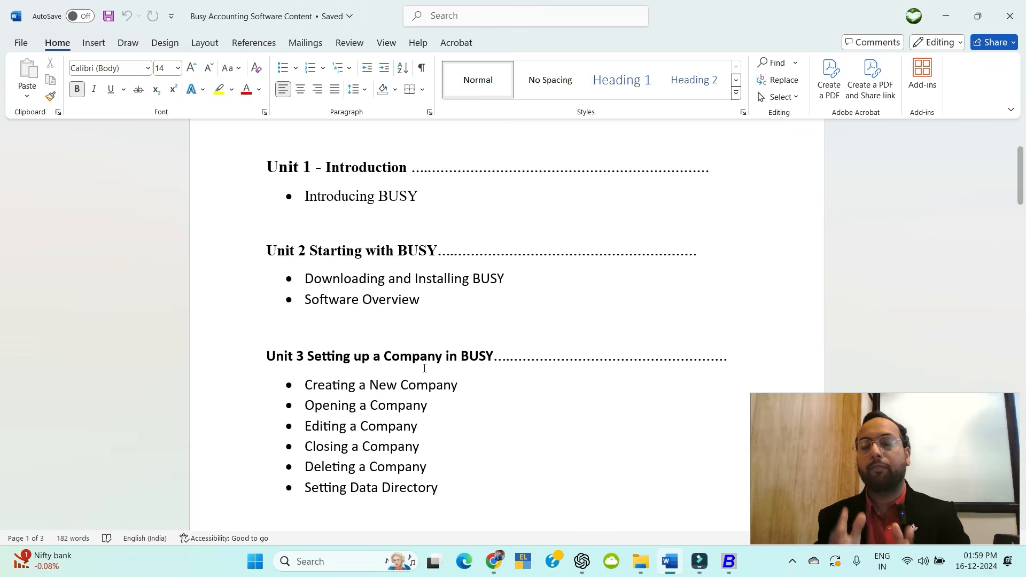
{"action": "scroll", "coordinate": [443, 358], "scroll_direction": "down", "scroll_amount": 5}
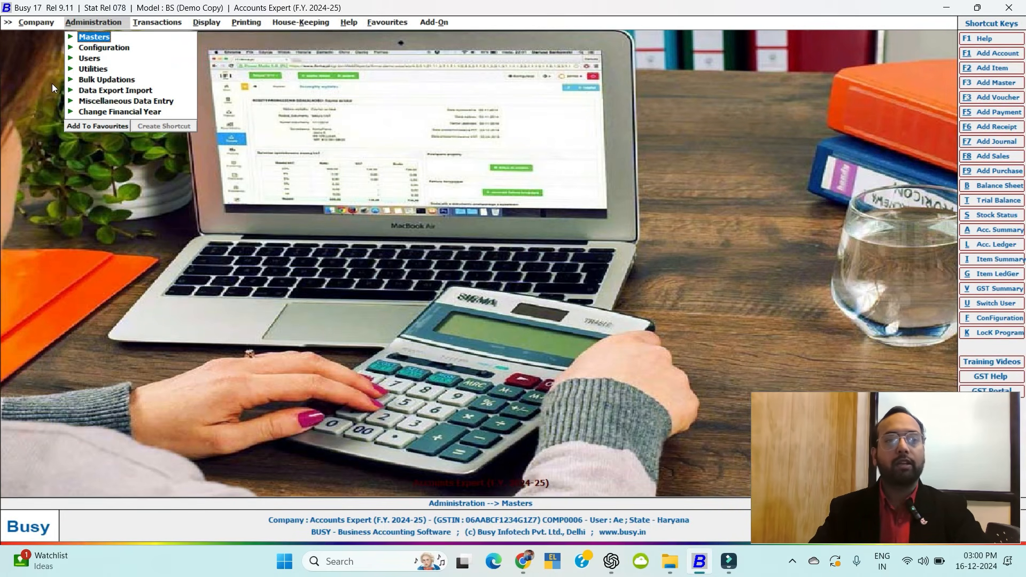
Expand Masters > Account Group and open the Modify list, which starts with Bank Accounts.
{"action": "left_click", "coordinate": [88, 38]}
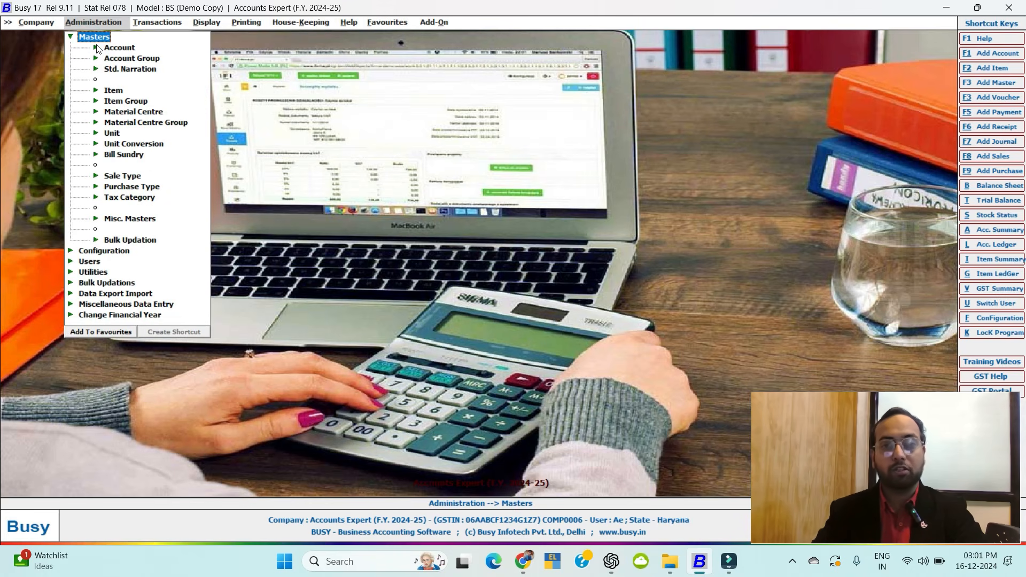
{"action": "left_click", "coordinate": [118, 48]}
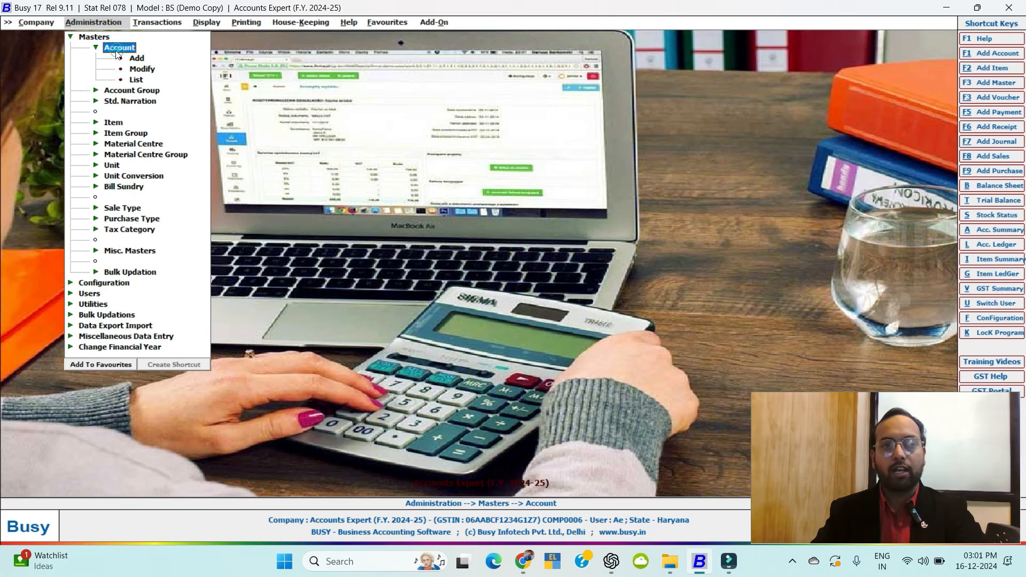
{"action": "left_click", "coordinate": [96, 48]}
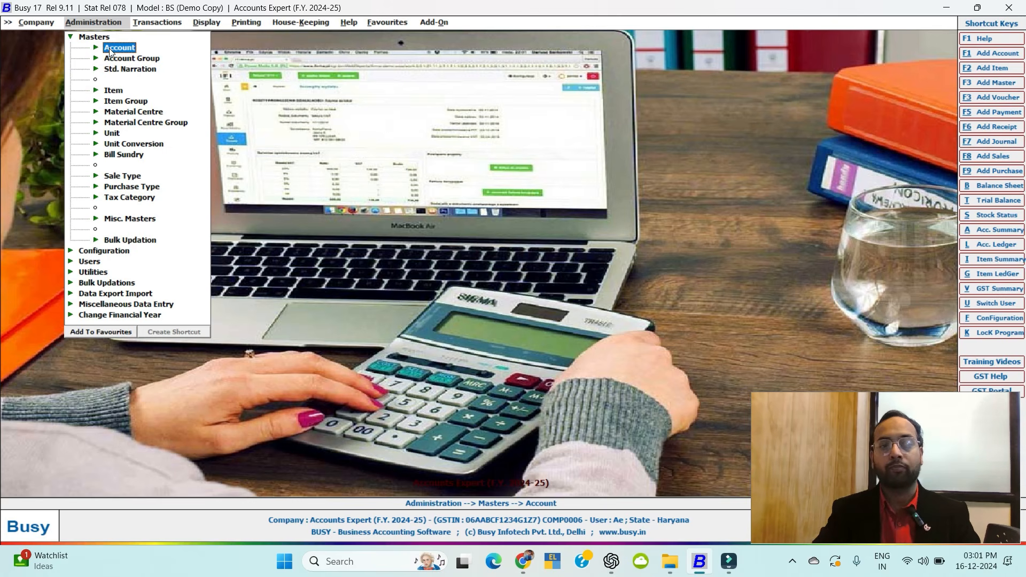
{"action": "left_click", "coordinate": [117, 60]}
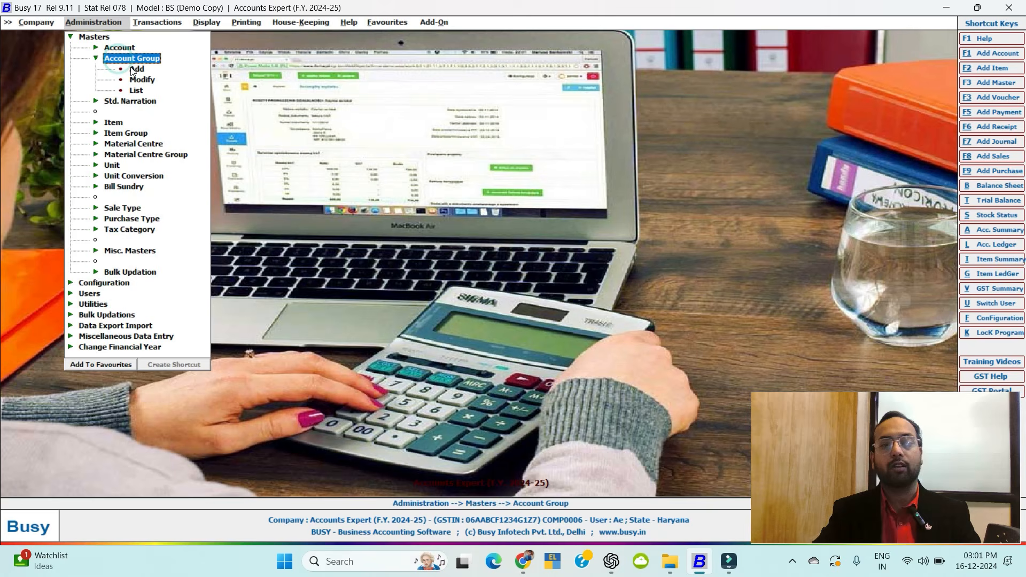
{"action": "left_click", "coordinate": [140, 81]}
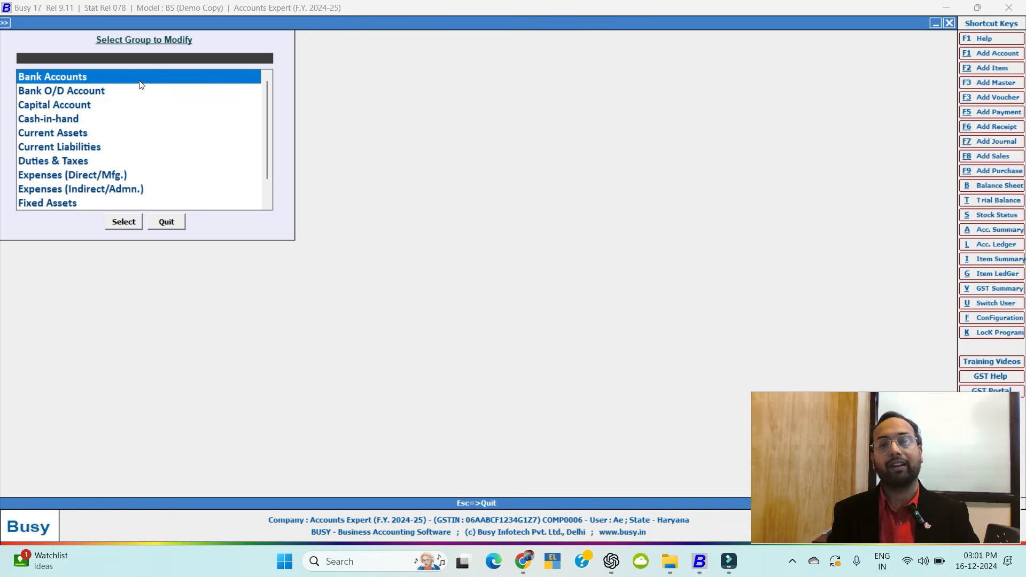
Open the Sundry Debtors group for modification and close it unchanged.
{"action": "type", "text": "deb"}
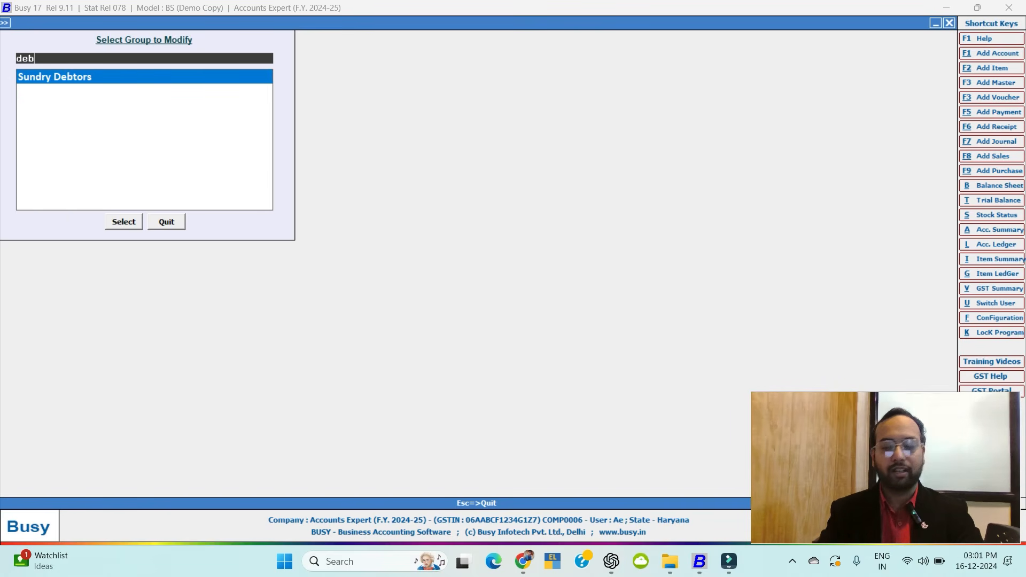
{"action": "double_click", "coordinate": [137, 79]}
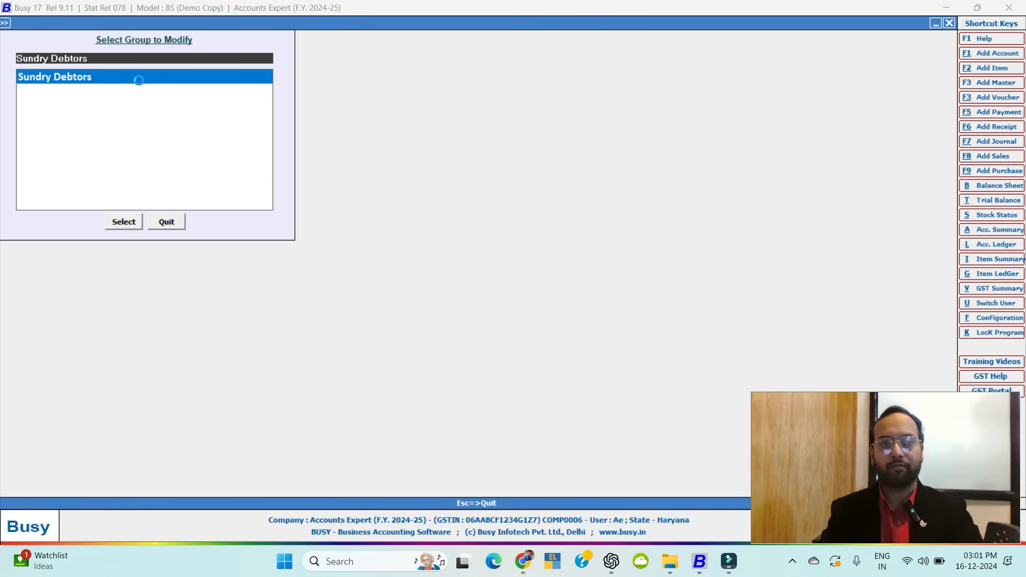
{"action": "key", "text": "Escape"}
{"action": "key", "text": "Escape"}
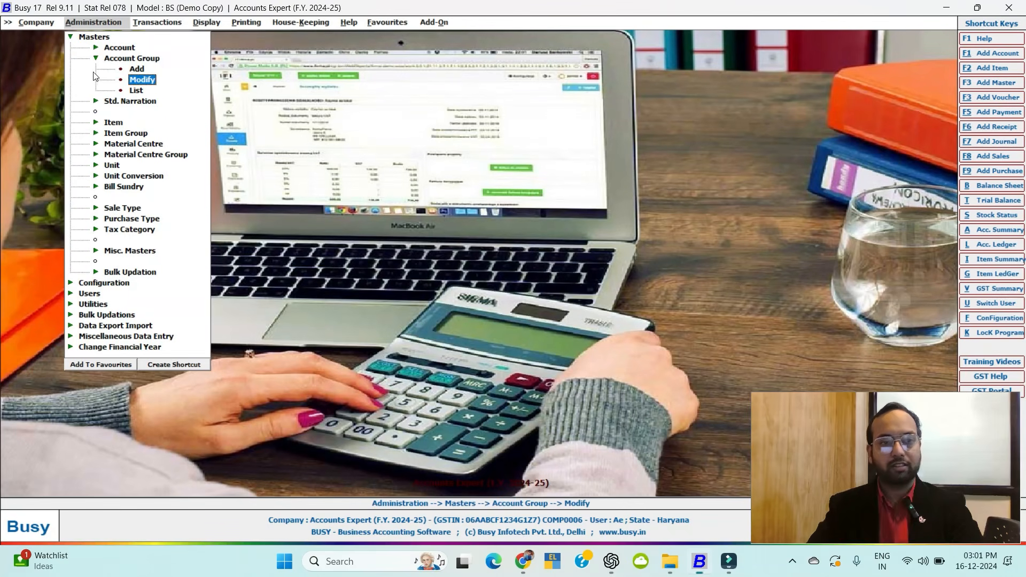
Filter by 'cr' to open Sundry Creditors under Current Liabilities, then close it unchanged.
{"action": "left_click", "coordinate": [128, 91]}
{"action": "type", "text": "cr"}
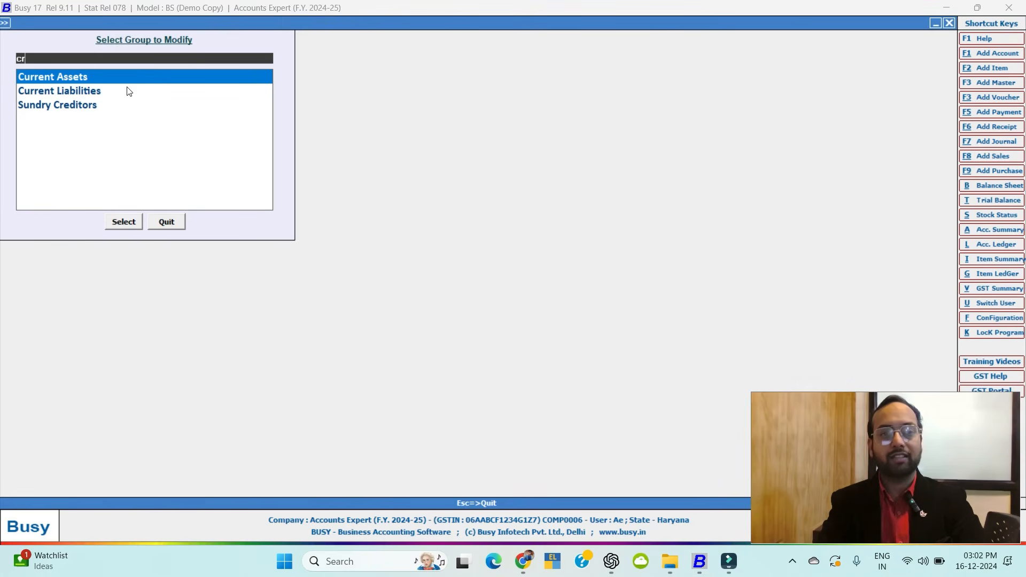
{"action": "key", "text": "Escape"}
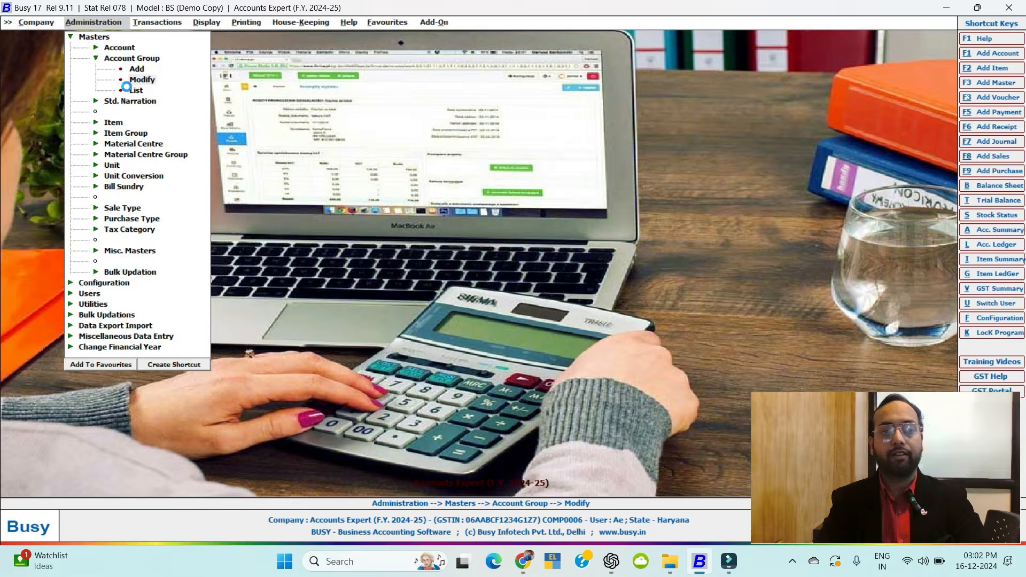
{"action": "left_click", "coordinate": [128, 91]}
{"action": "type", "text": "cr"}
{"action": "key", "text": "Down"}
{"action": "key", "text": "Down"}
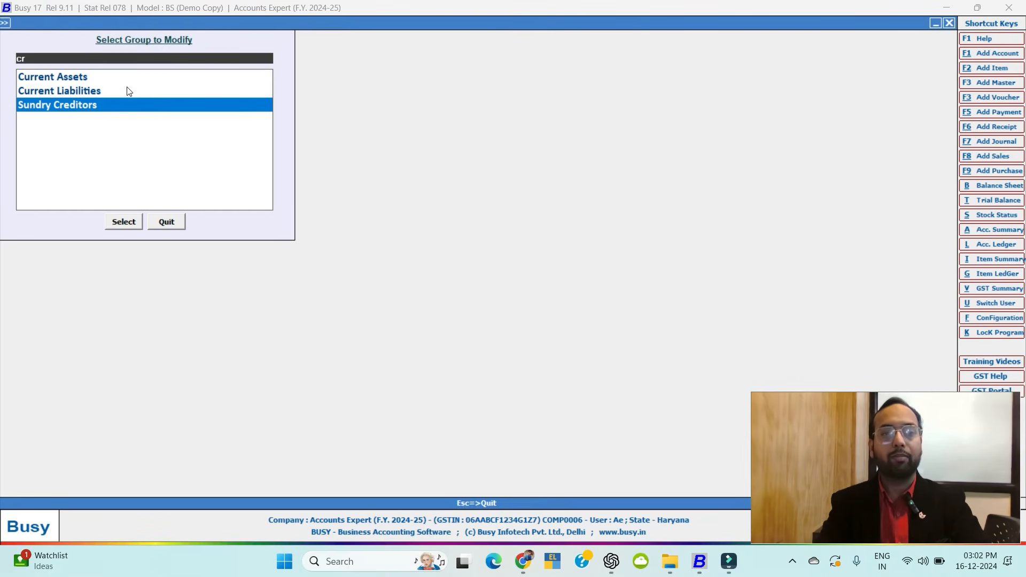
{"action": "key", "text": "Return"}
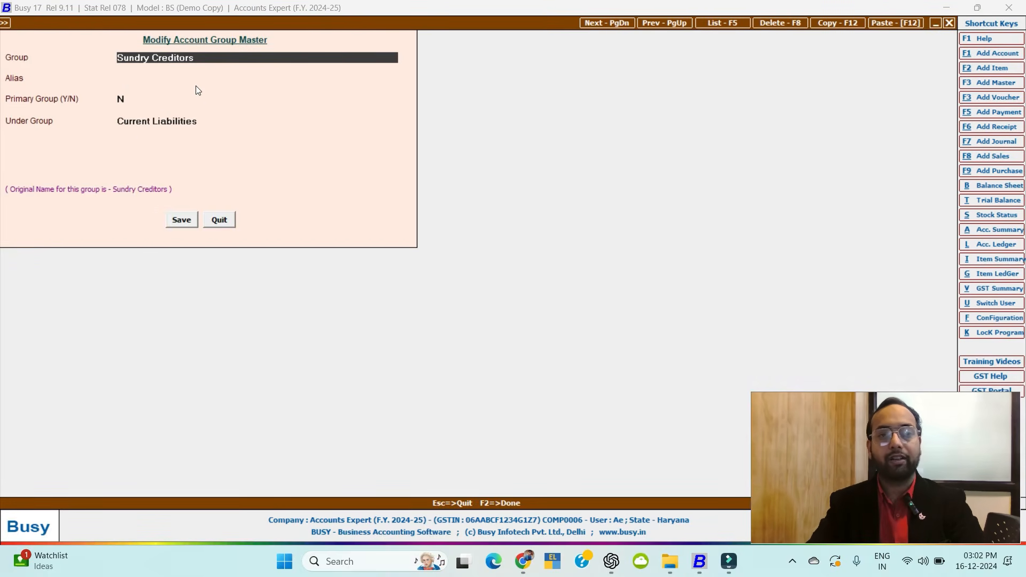
{"action": "key", "text": "Escape"}
{"action": "key", "text": "Escape"}
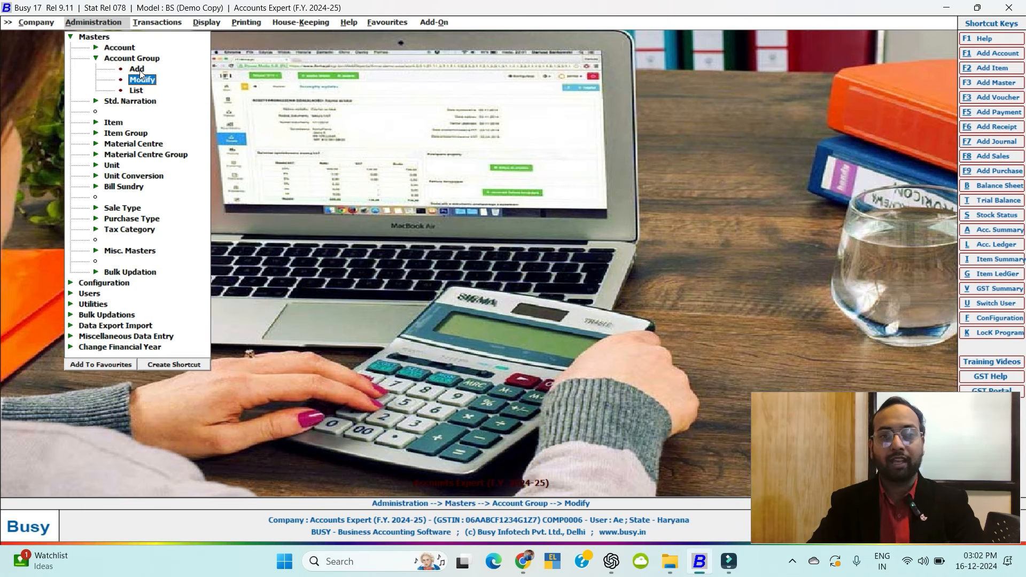
{"action": "double_click", "coordinate": [97, 60]}
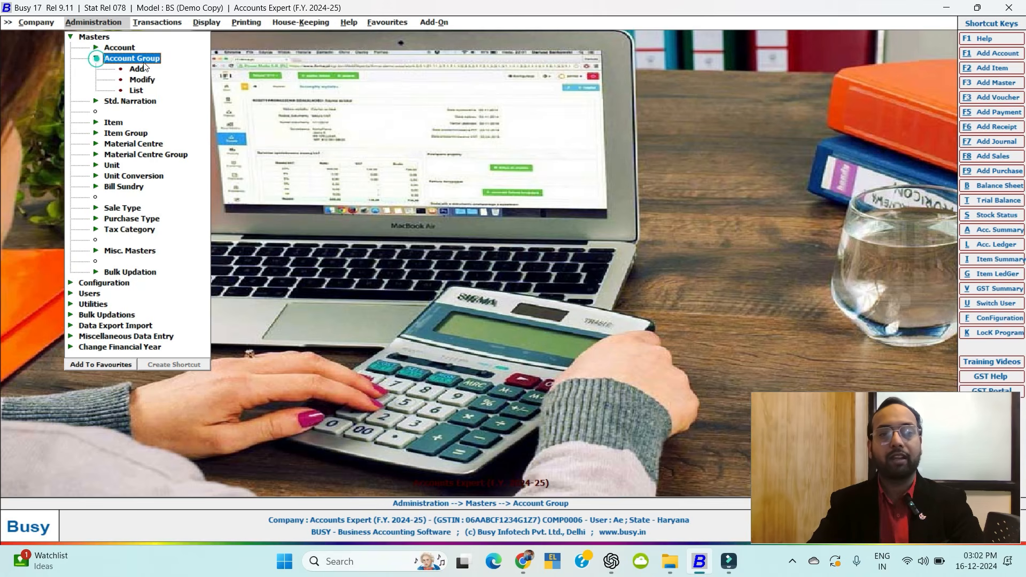
Expand Std. Narration to reveal its Add, Modify and List entries.
{"action": "left_click", "coordinate": [95, 102]}
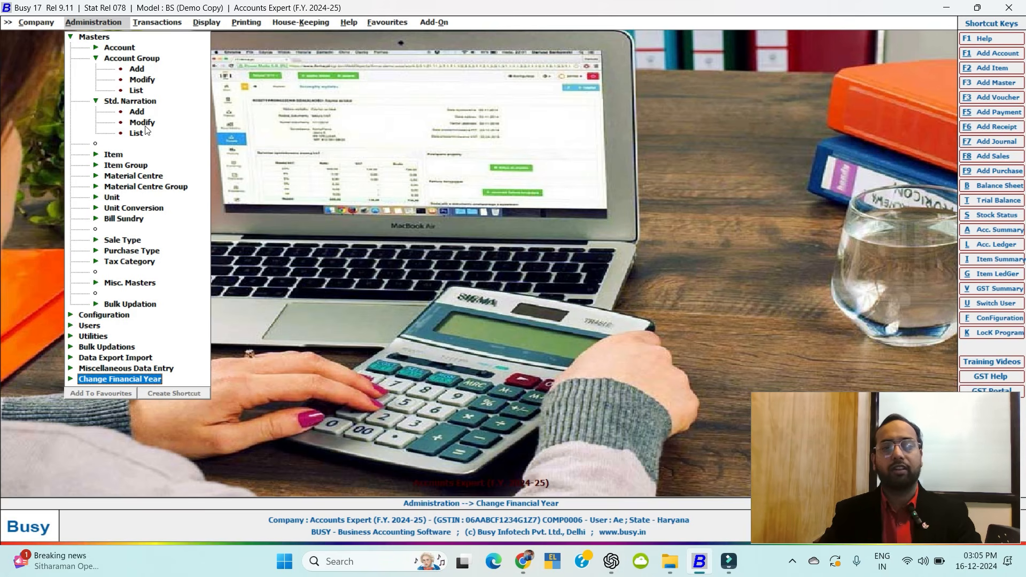
Add a Sales standard narration reading 'BEing Item sold by' plus a person's name, then close it.
{"action": "left_click", "coordinate": [135, 115]}
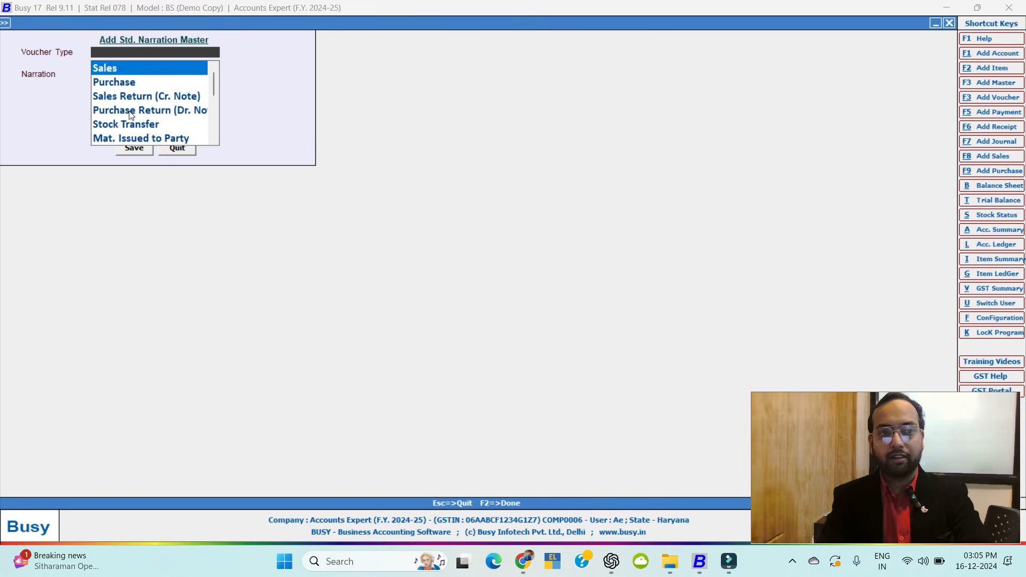
{"action": "key", "text": "Return"}
{"action": "type", "text": "BE"}
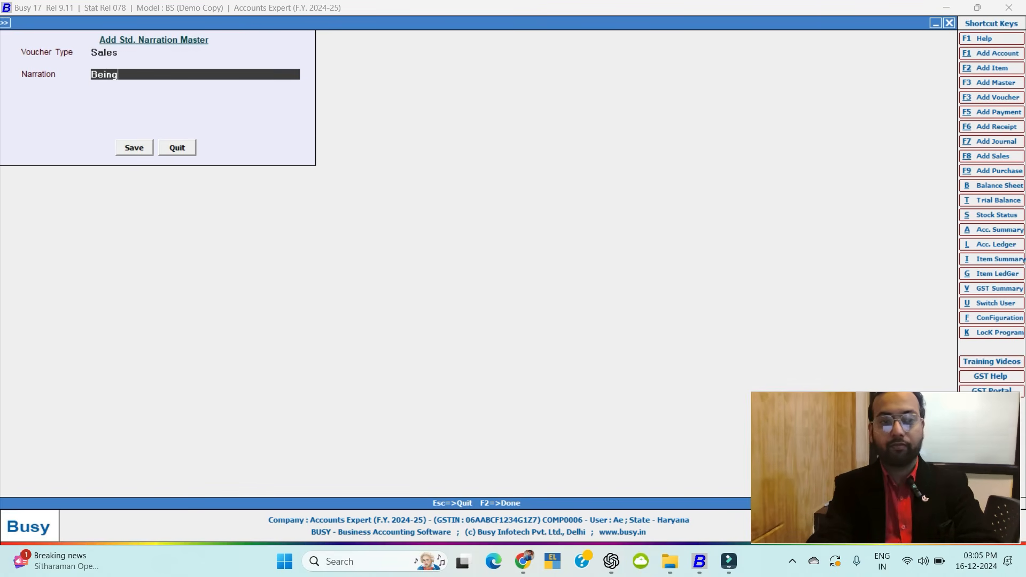
{"action": "type", "text": "ing Item"}
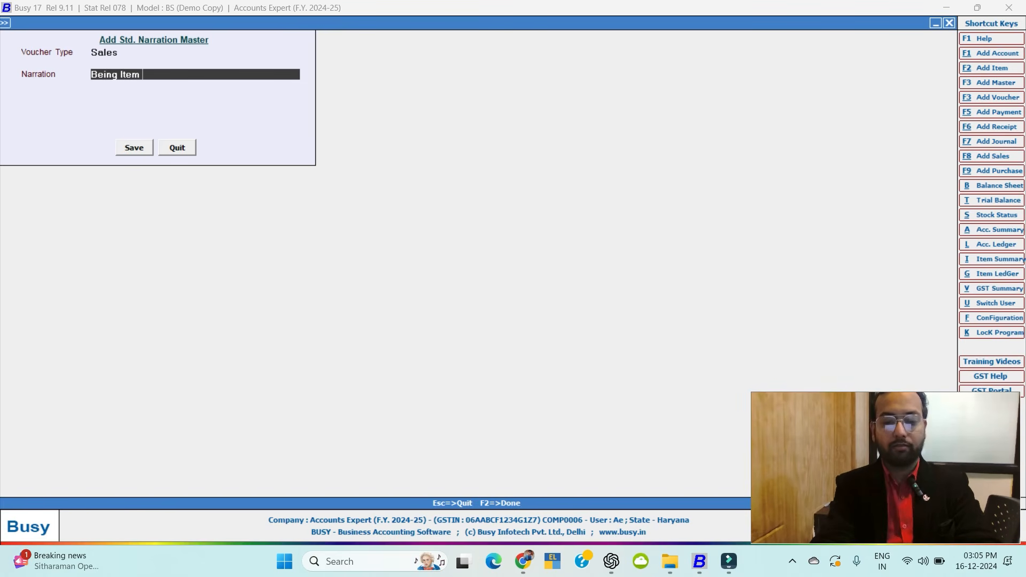
{"action": "type", "text": " sold"}
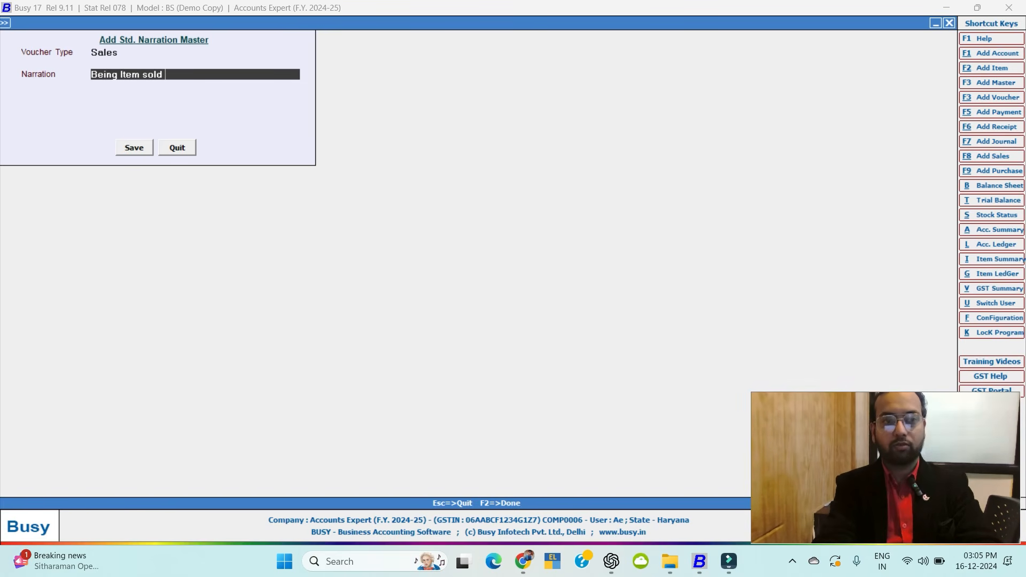
{"action": "type", "text": " by Mayur"}
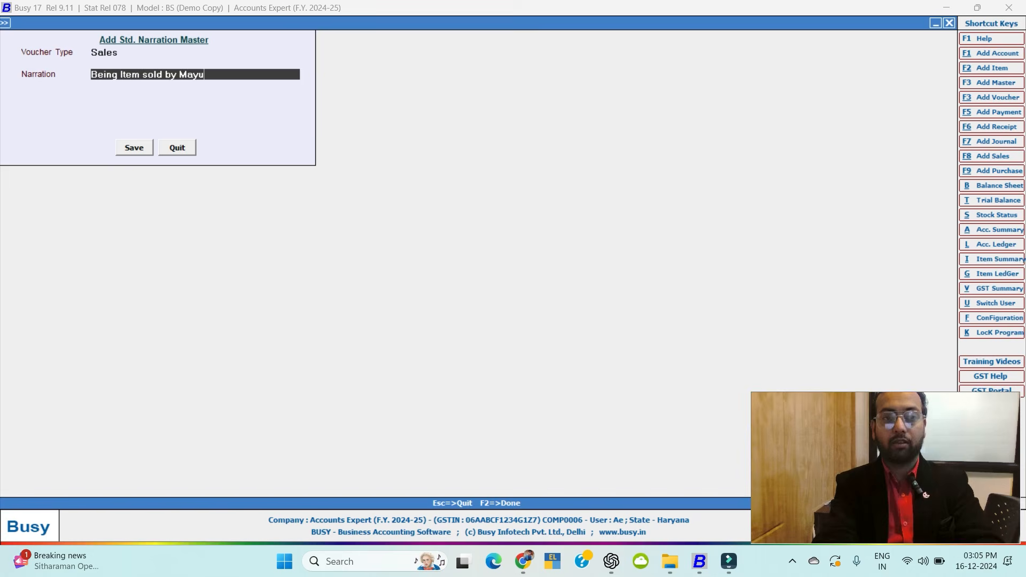
{"action": "key", "text": "Return"}
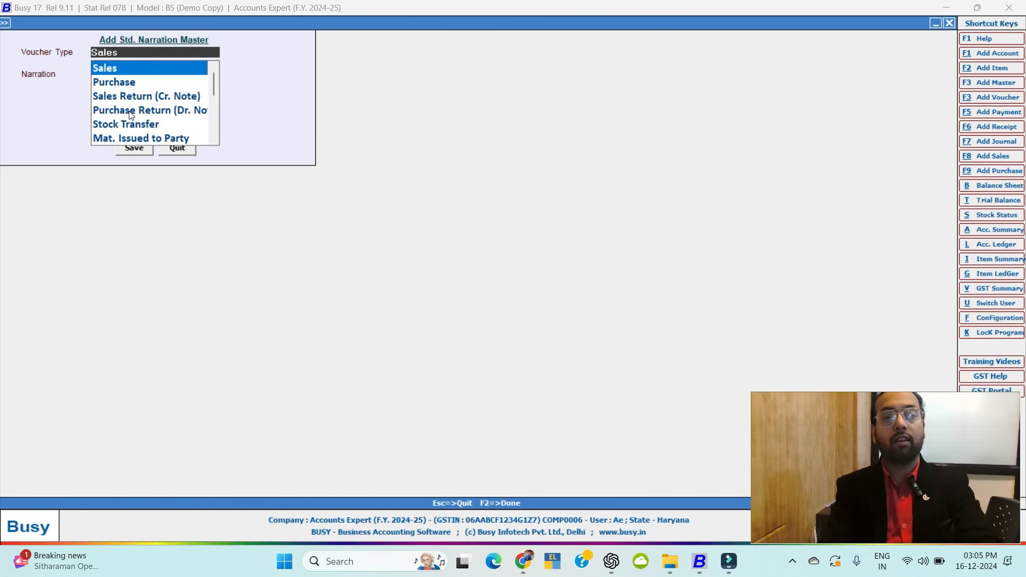
{"action": "key", "text": "Escape"}
{"action": "key", "text": "Escape"}
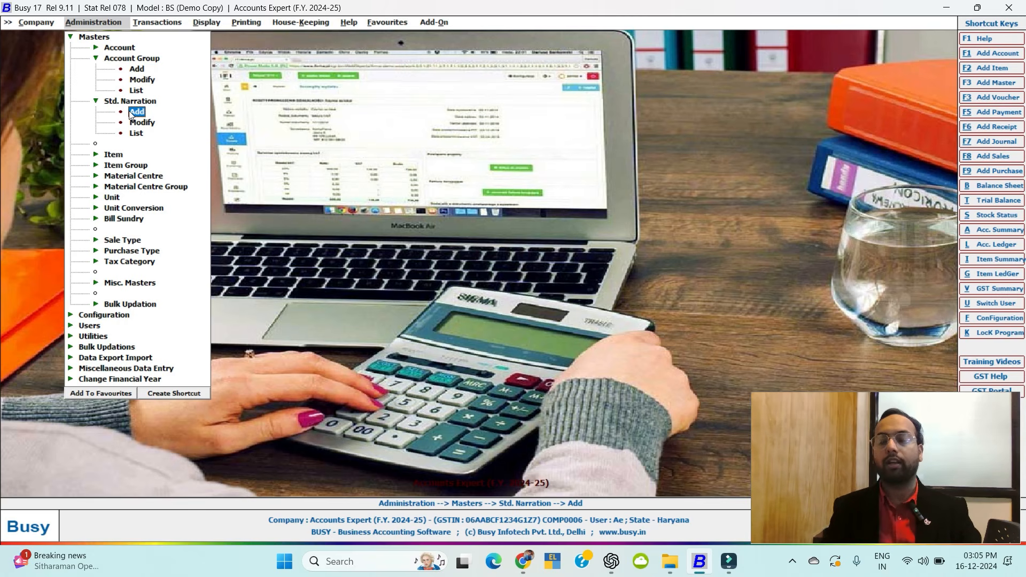
Collapse Std. Narration and view the existing items list, closing it unchanged.
{"action": "double_click", "coordinate": [109, 103]}
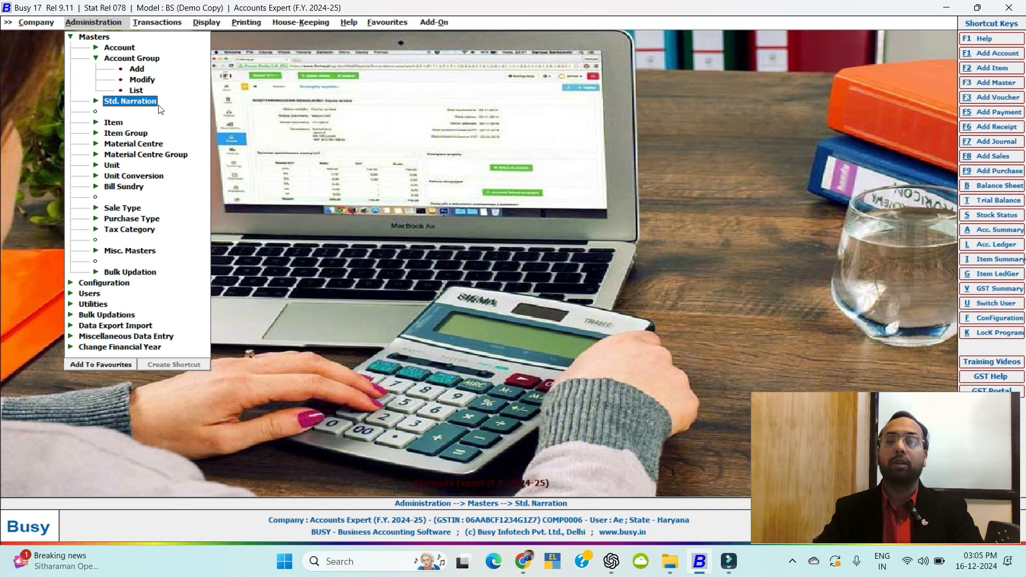
{"action": "left_click", "coordinate": [111, 123]}
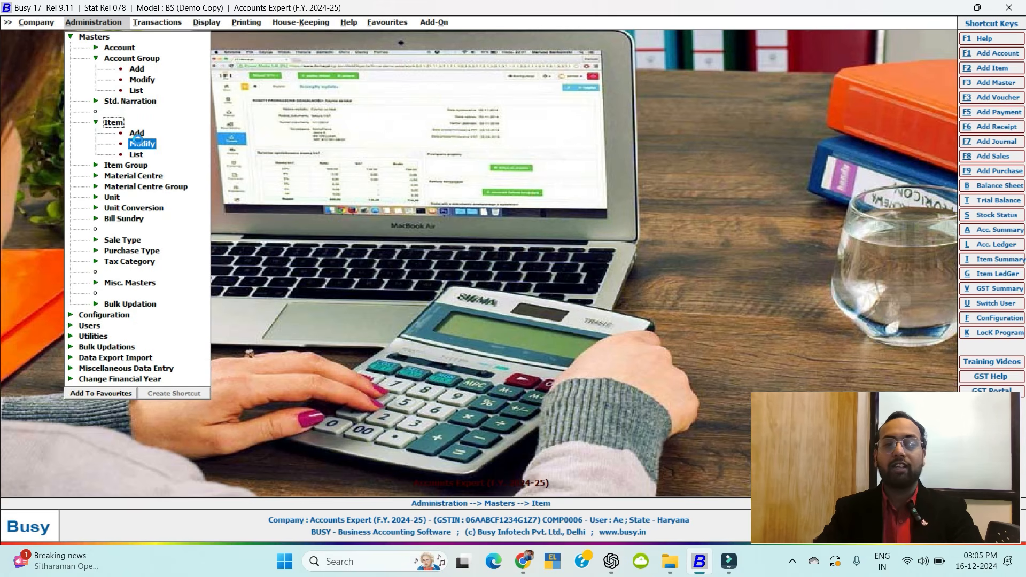
{"action": "left_click", "coordinate": [137, 141]}
{"action": "key", "text": "Escape"}
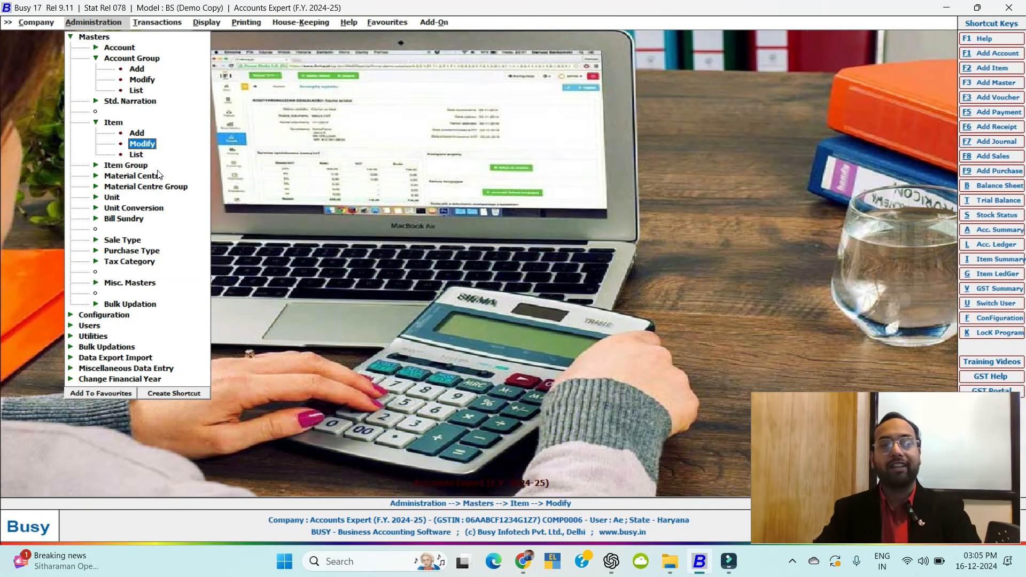
Expand Item Group and view its modify list showing General, then close it.
{"action": "left_click", "coordinate": [127, 166]}
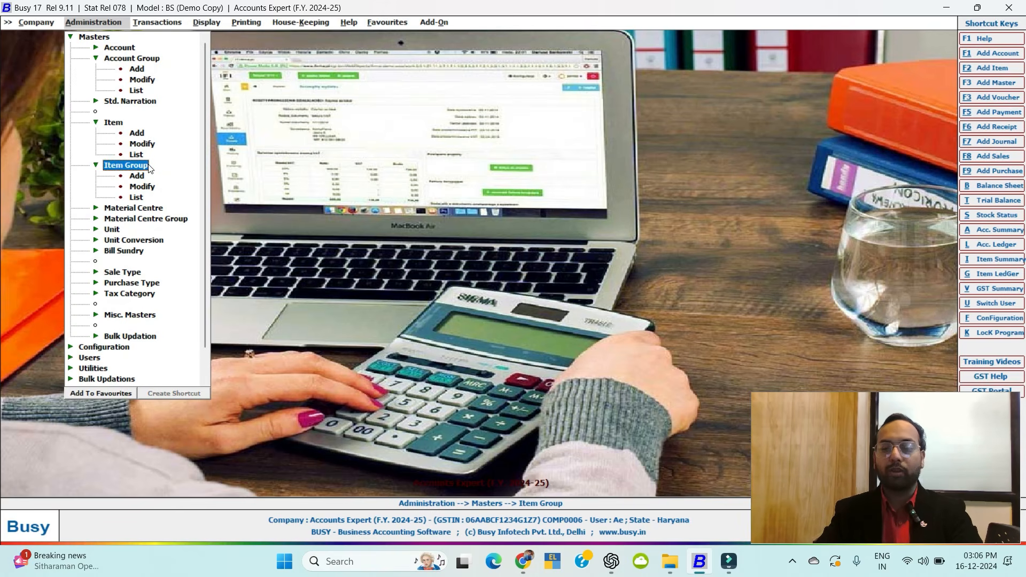
{"action": "left_click", "coordinate": [142, 186]}
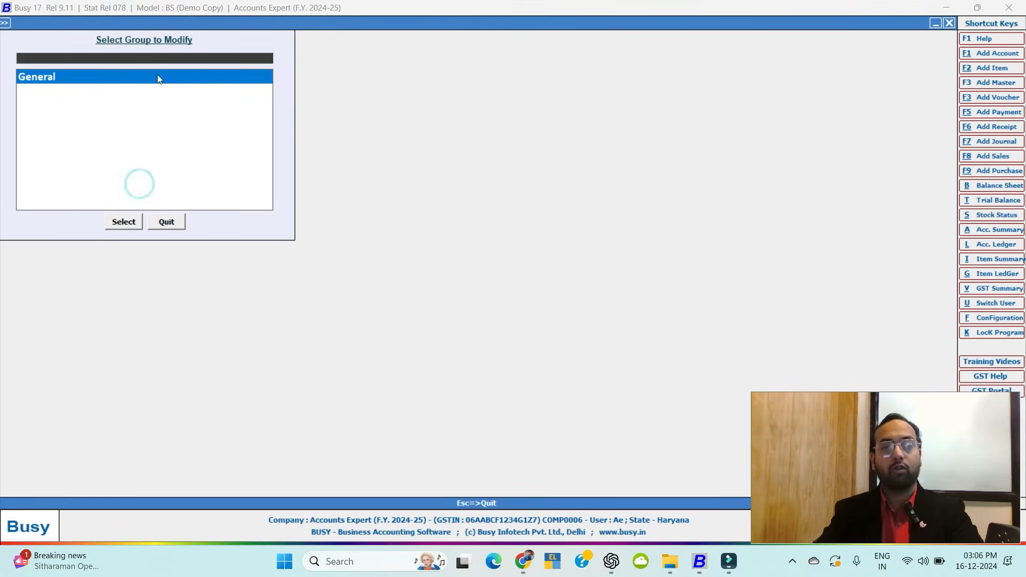
{"action": "key", "text": "Escape"}
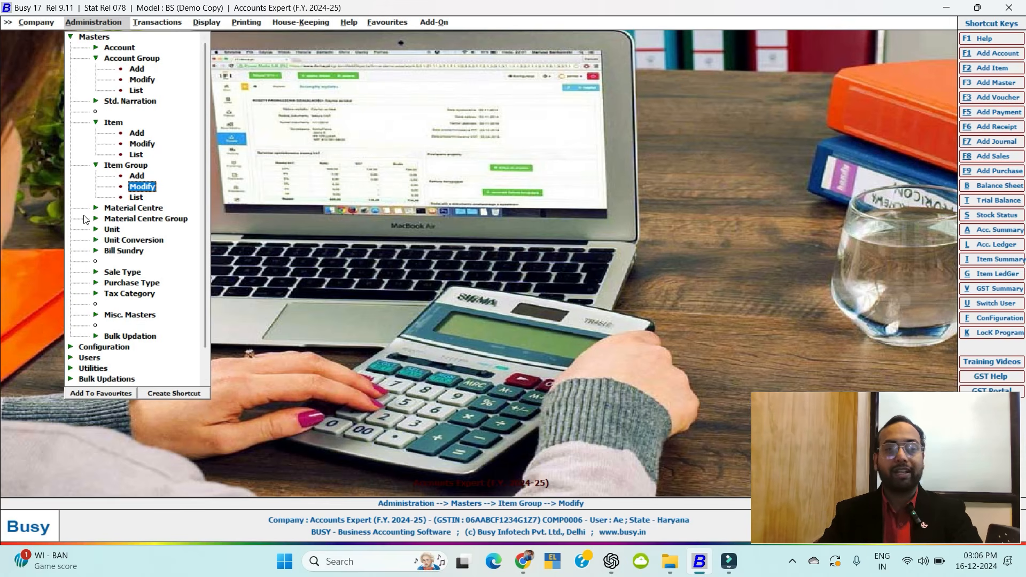
{"action": "left_click", "coordinate": [113, 209]}
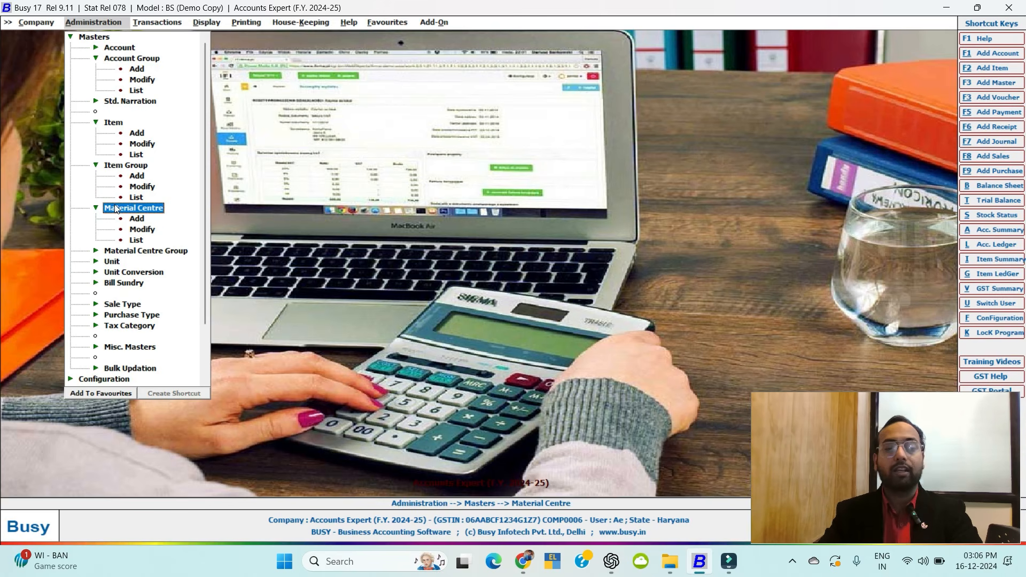
{"action": "double_click", "coordinate": [143, 229]}
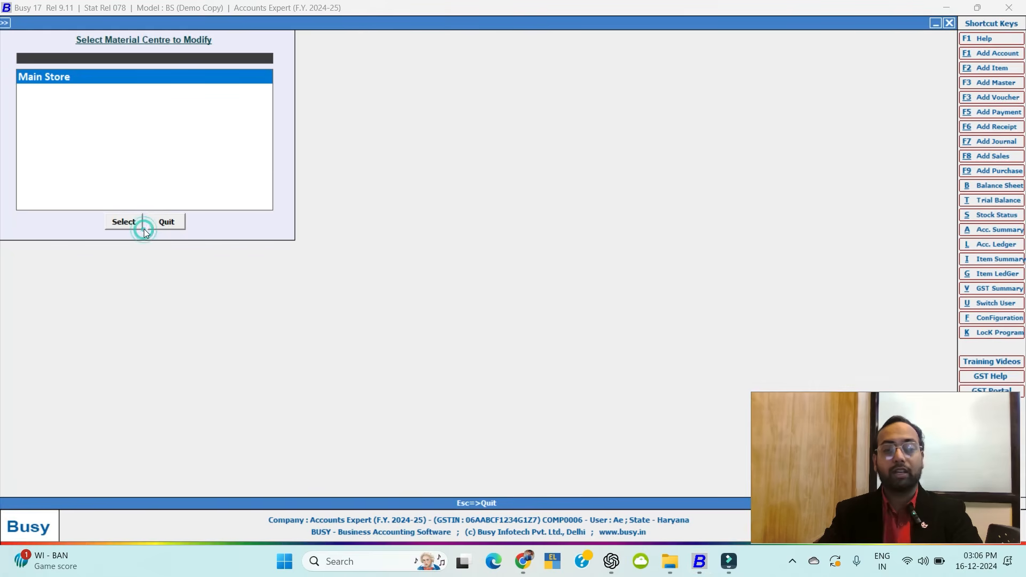
{"action": "key", "text": "Escape"}
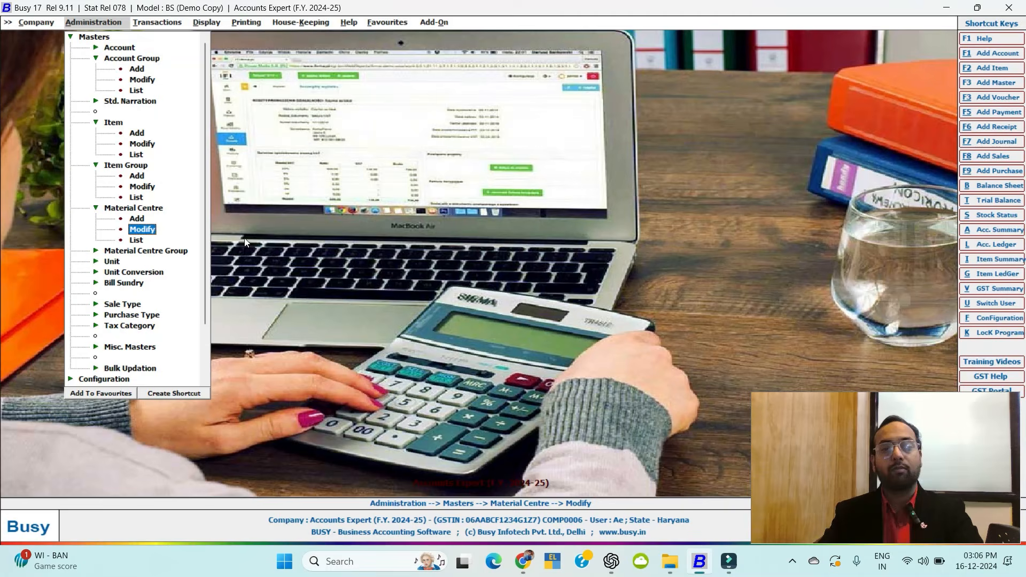
{"action": "left_click", "coordinate": [111, 209]}
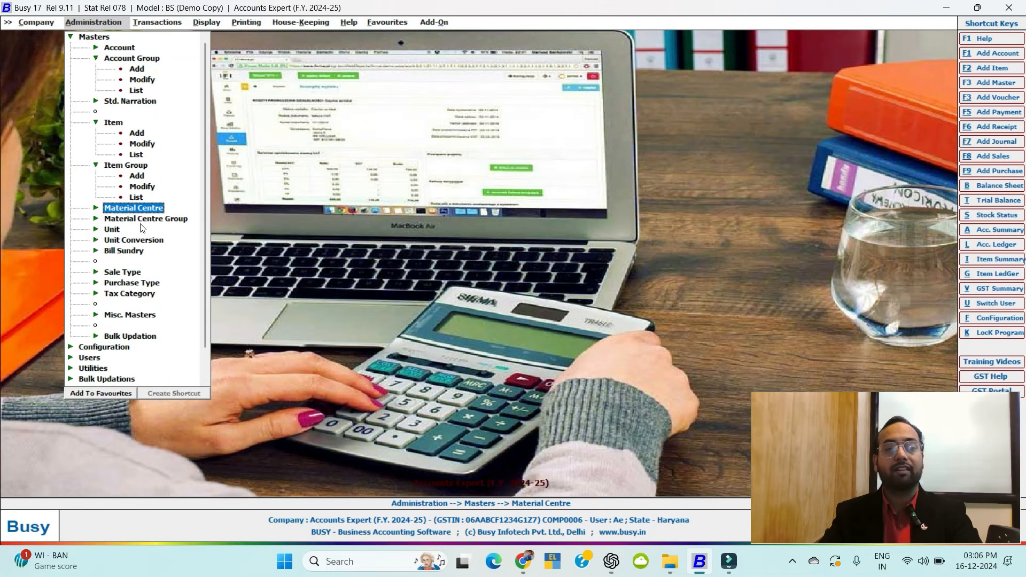
{"action": "left_click", "coordinate": [138, 222]}
{"action": "double_click", "coordinate": [141, 240]}
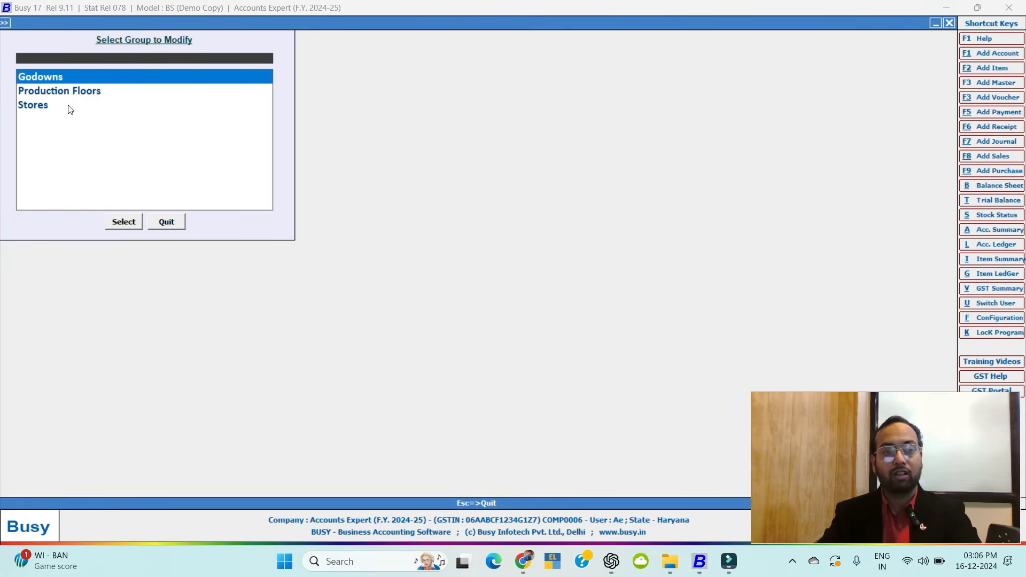
{"action": "key", "text": "Escape"}
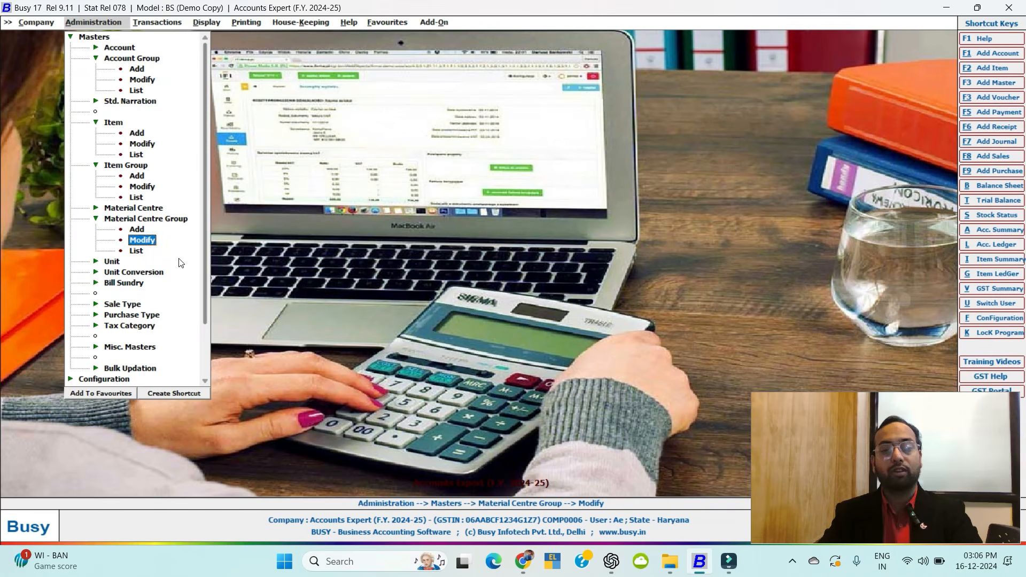
{"action": "left_click", "coordinate": [106, 272]}
{"action": "left_click", "coordinate": [110, 262]}
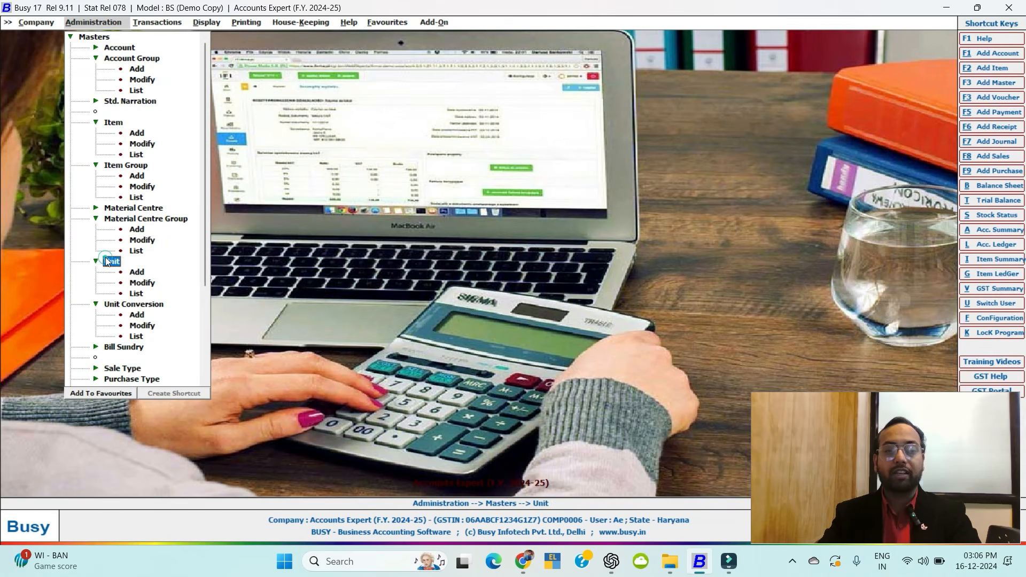
{"action": "double_click", "coordinate": [137, 274]}
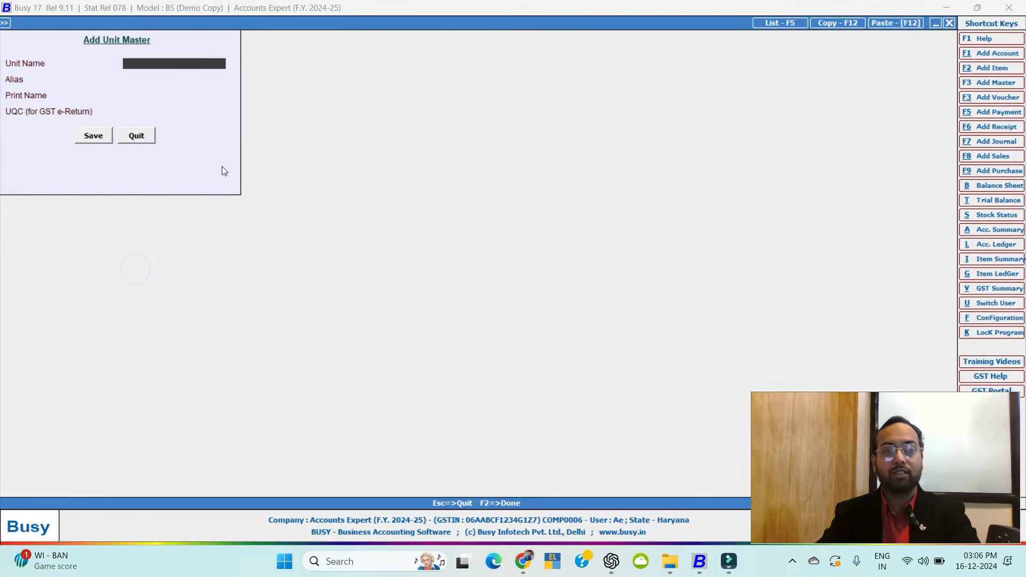
{"action": "key", "text": "Escape"}
{"action": "double_click", "coordinate": [113, 262]}
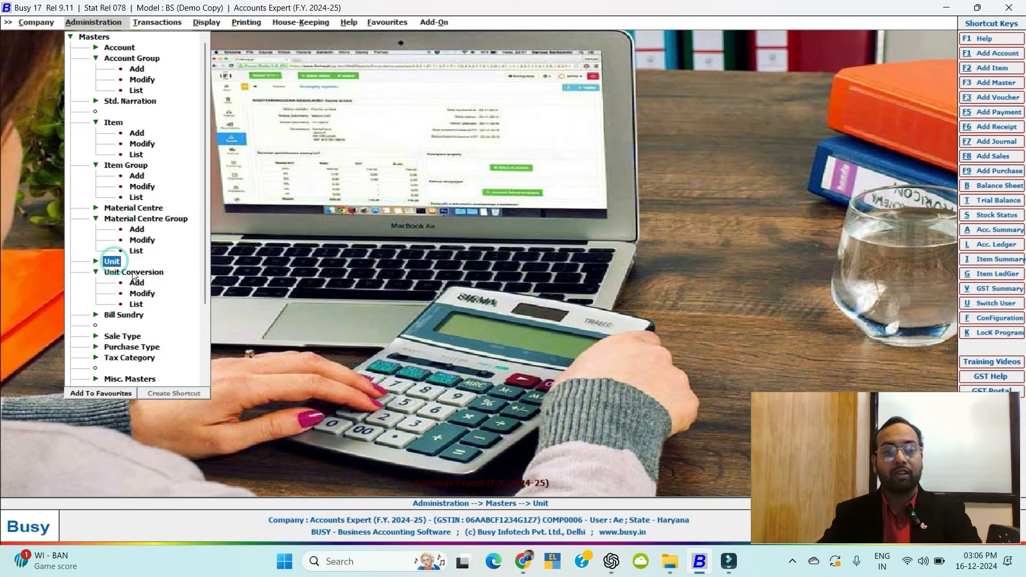
{"action": "double_click", "coordinate": [133, 274]}
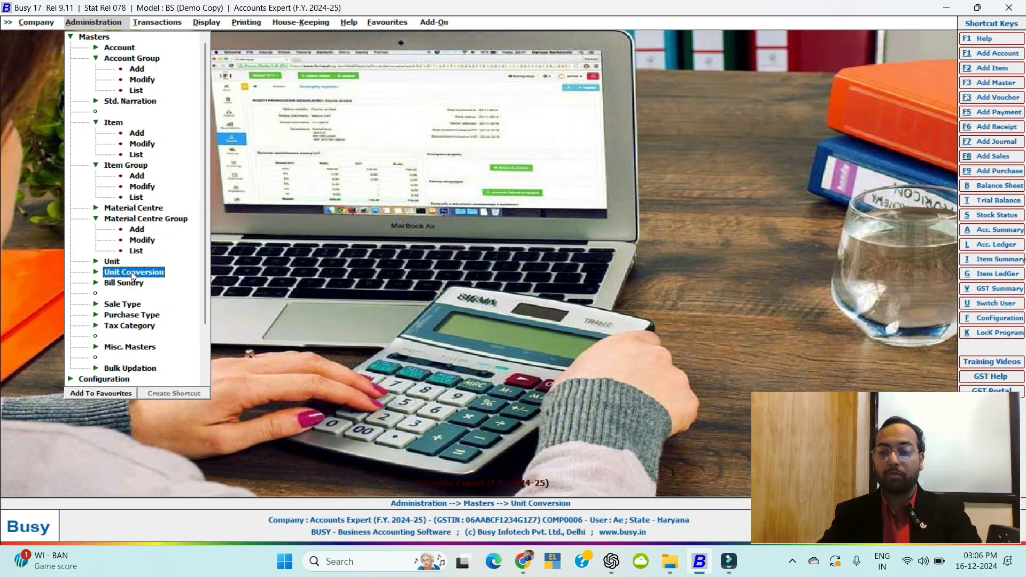
{"action": "double_click", "coordinate": [131, 272]}
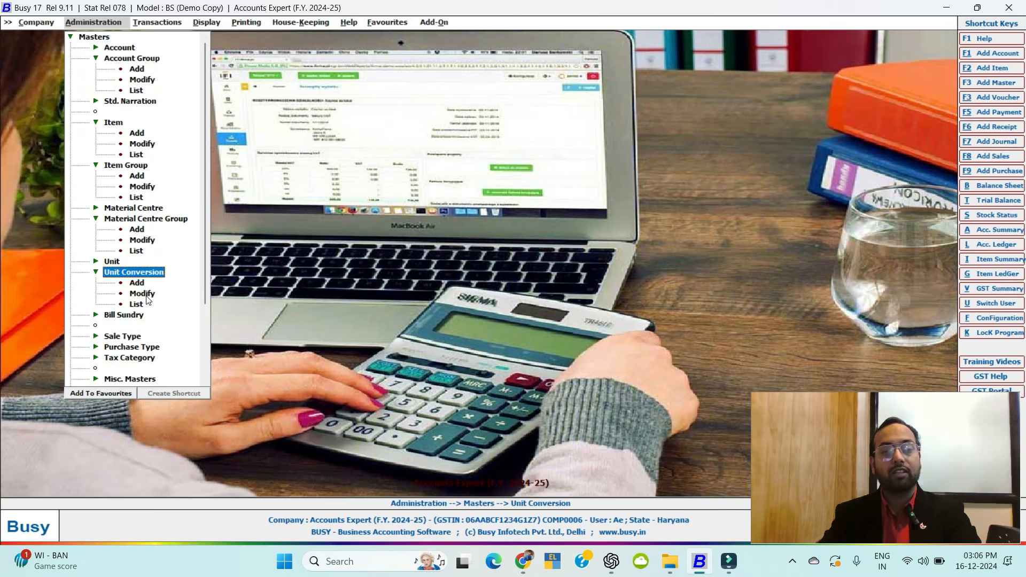
{"action": "left_click", "coordinate": [146, 295]}
{"action": "double_click", "coordinate": [145, 294]}
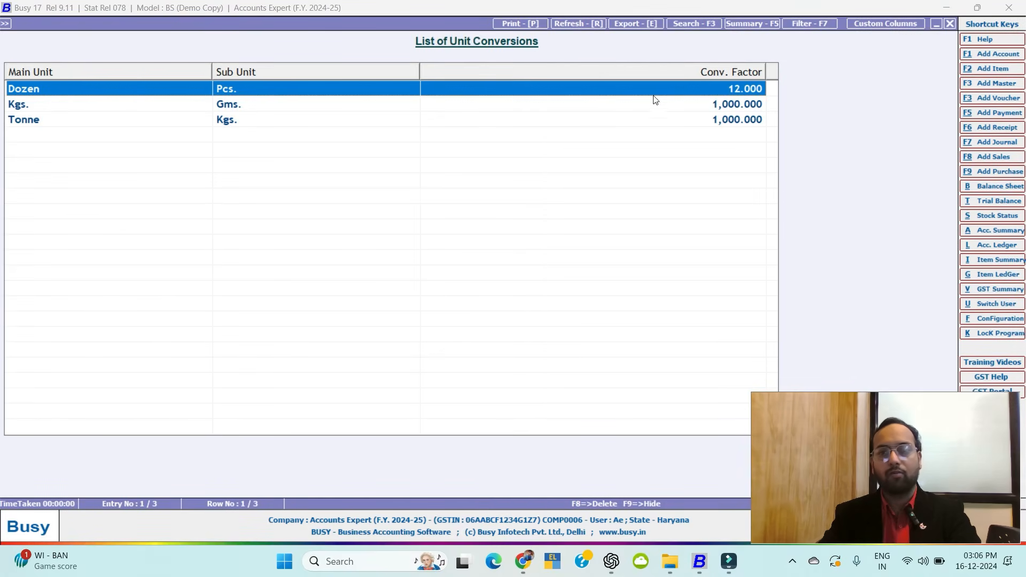
{"action": "double_click", "coordinate": [708, 89]}
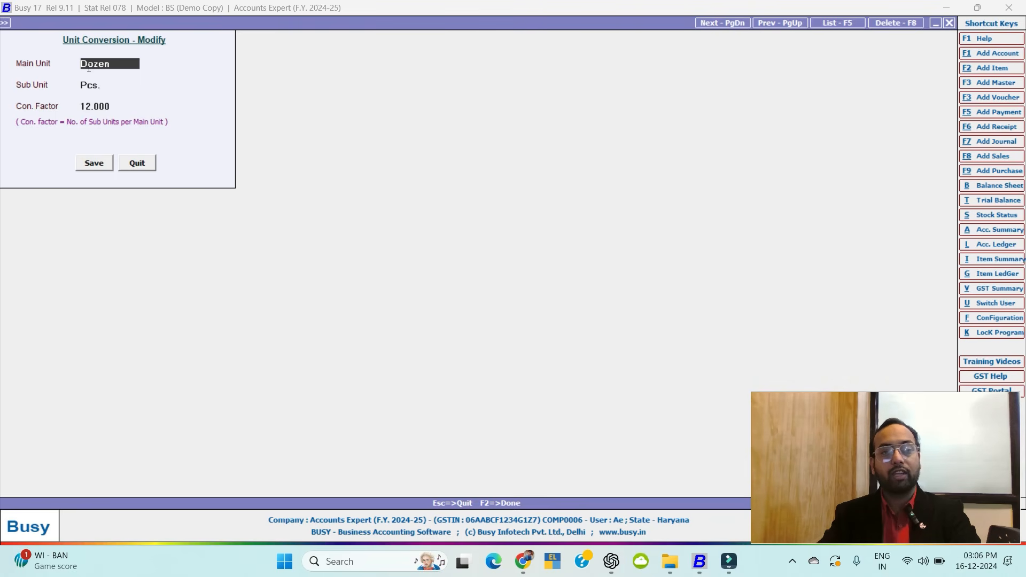
{"action": "key", "text": "Escape"}
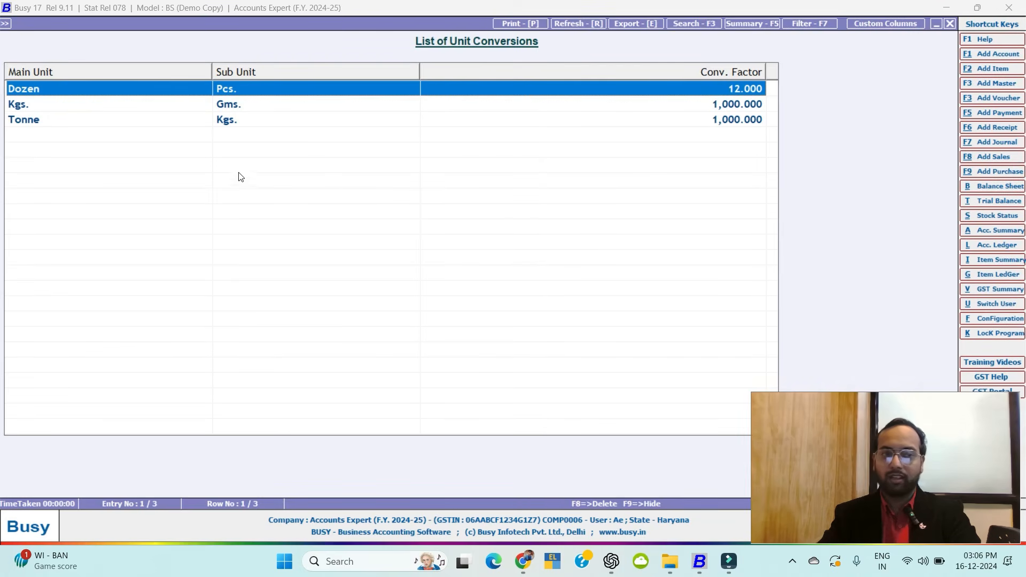
{"action": "left_click", "coordinate": [92, 106]}
{"action": "left_click", "coordinate": [91, 106]}
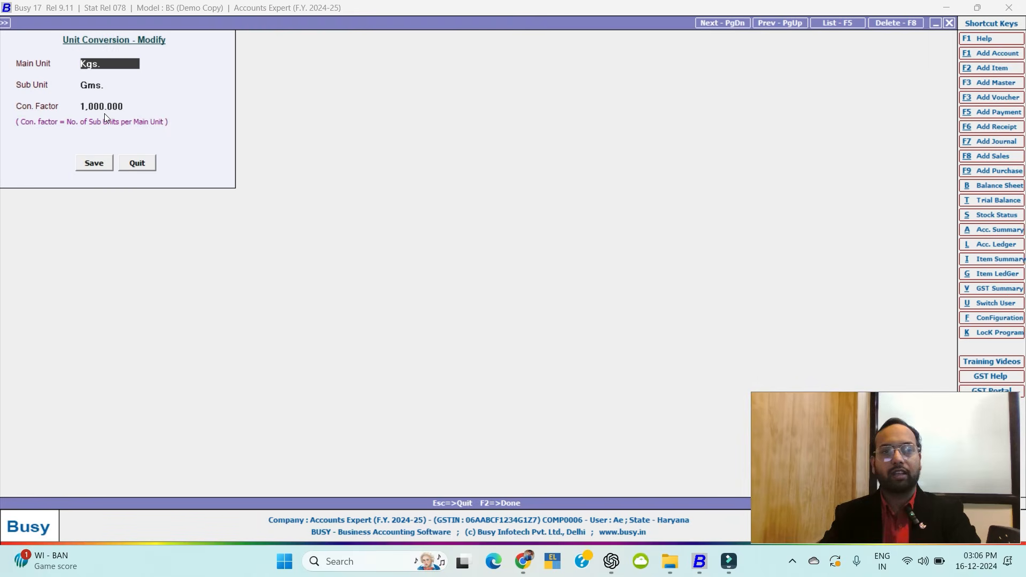
{"action": "key", "text": "Escape"}
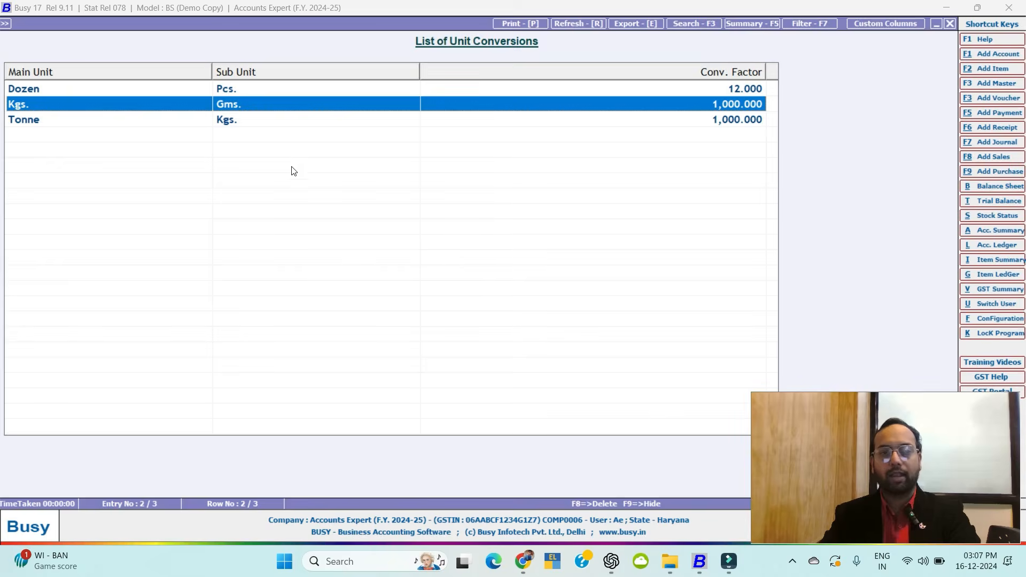
{"action": "key", "text": "Escape"}
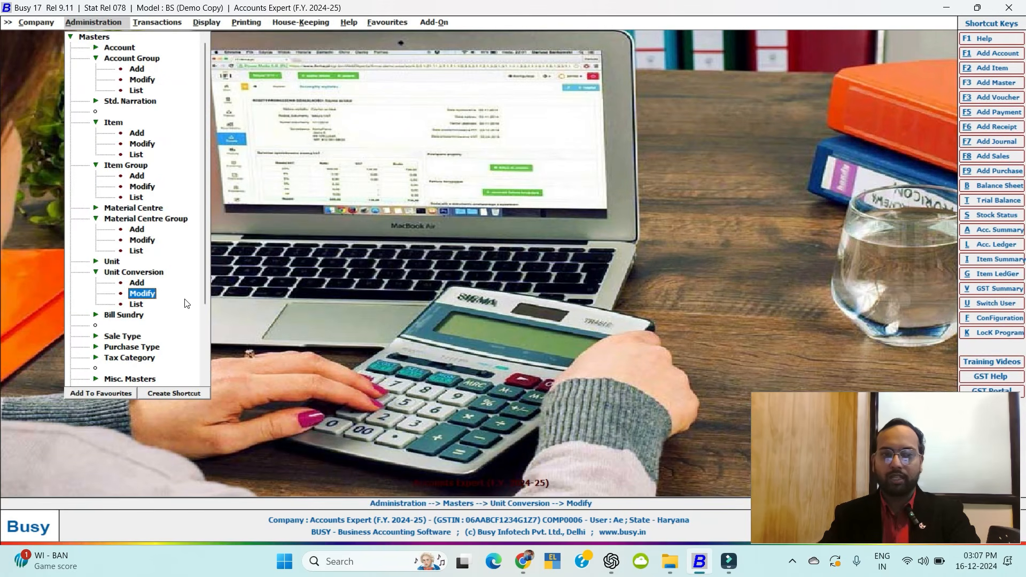
{"action": "double_click", "coordinate": [128, 274]}
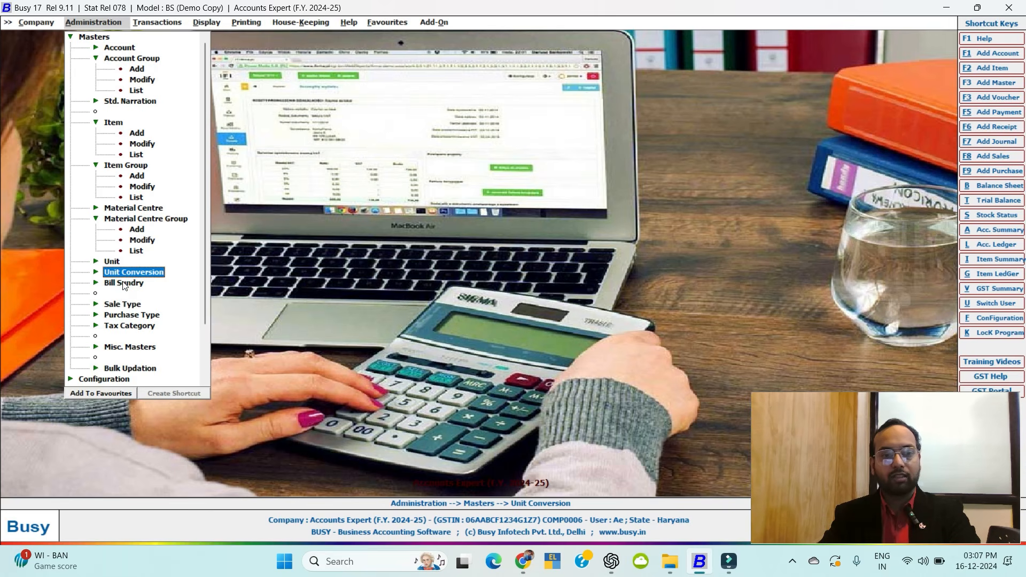
{"action": "left_click", "coordinate": [124, 283]}
{"action": "left_click", "coordinate": [141, 302]}
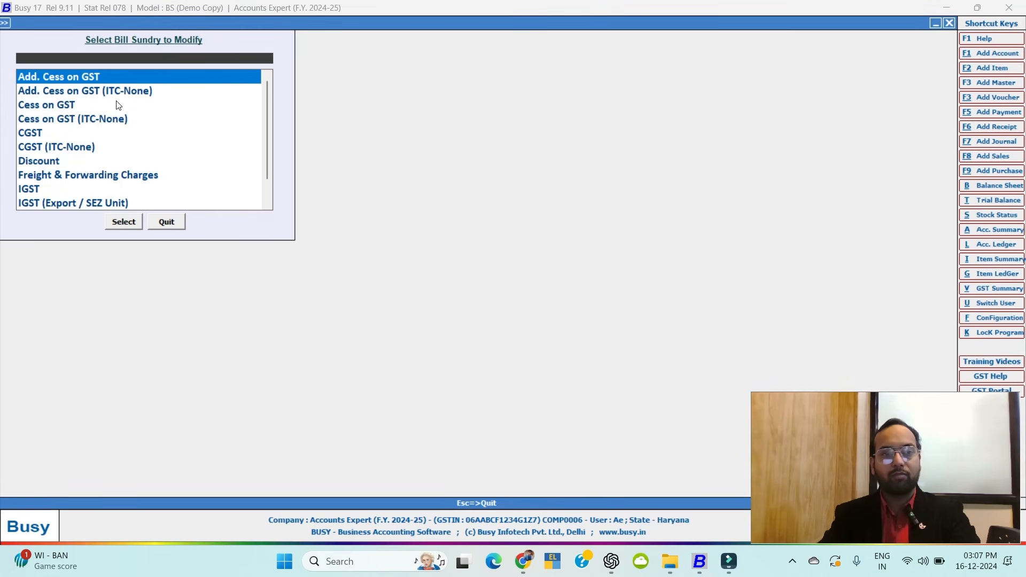
{"action": "scroll", "coordinate": [109, 151], "scroll_direction": "down", "scroll_amount": 1}
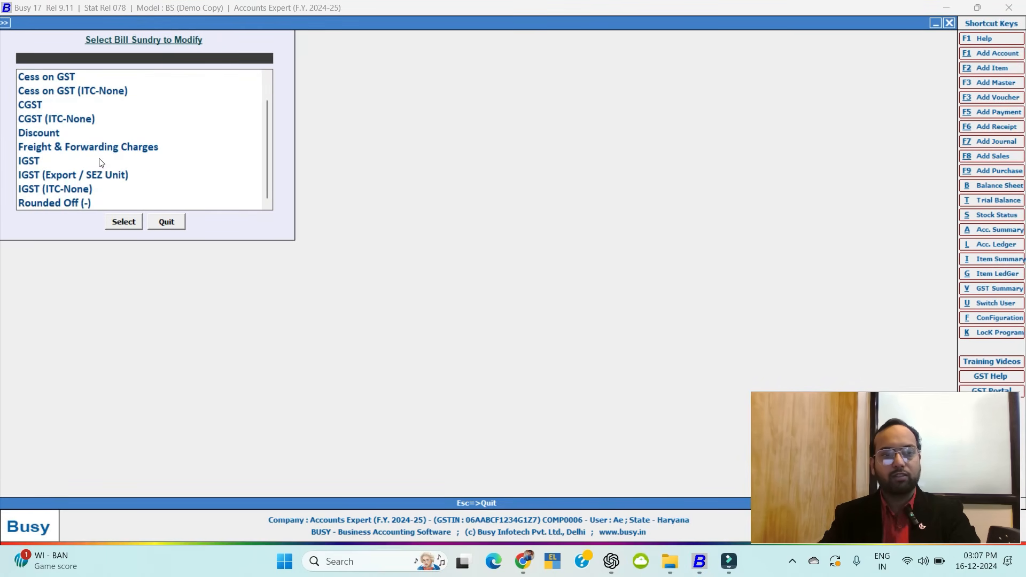
{"action": "double_click", "coordinate": [33, 163]}
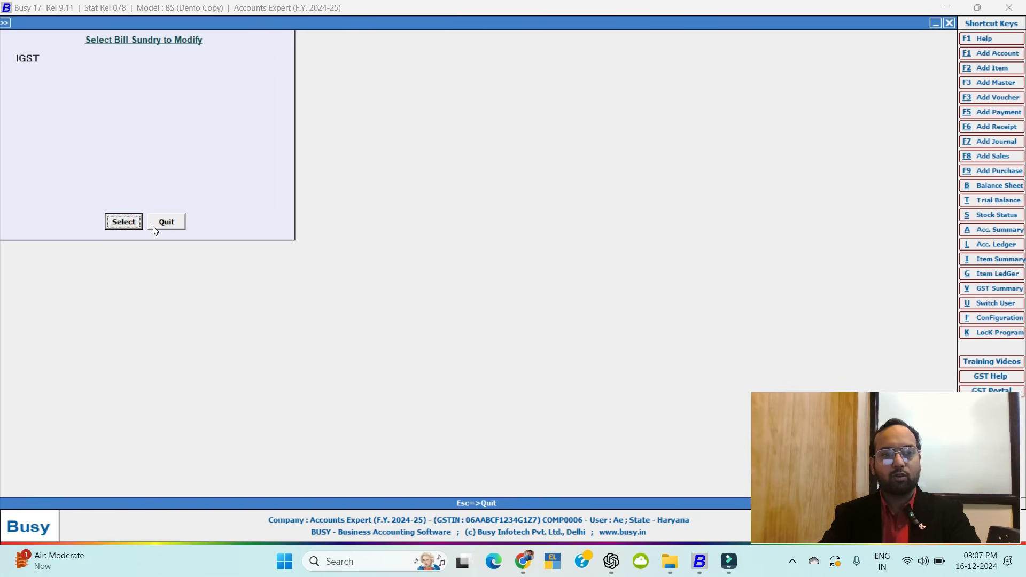
{"action": "left_click", "coordinate": [124, 222]}
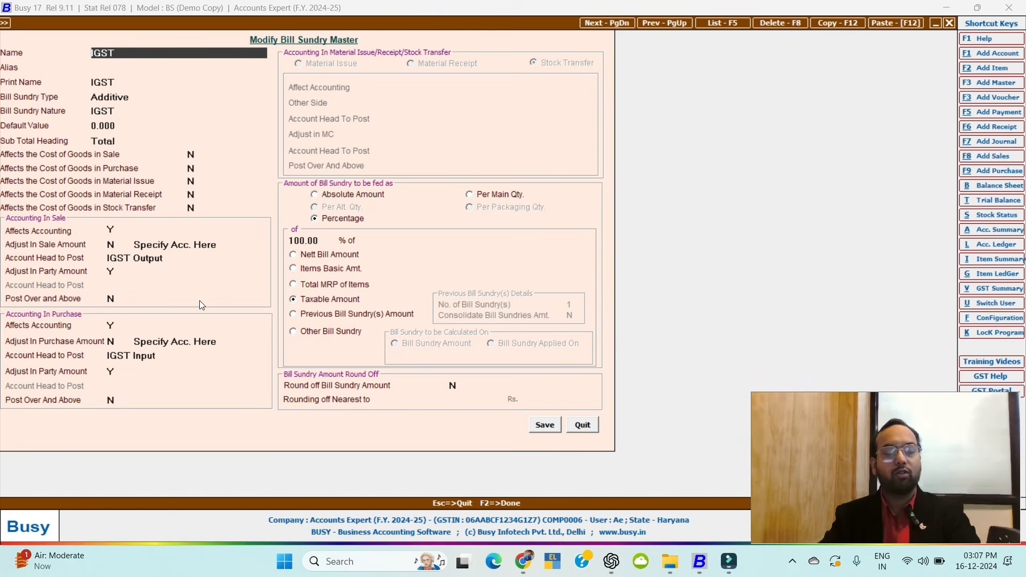
{"action": "key", "text": "Escape"}
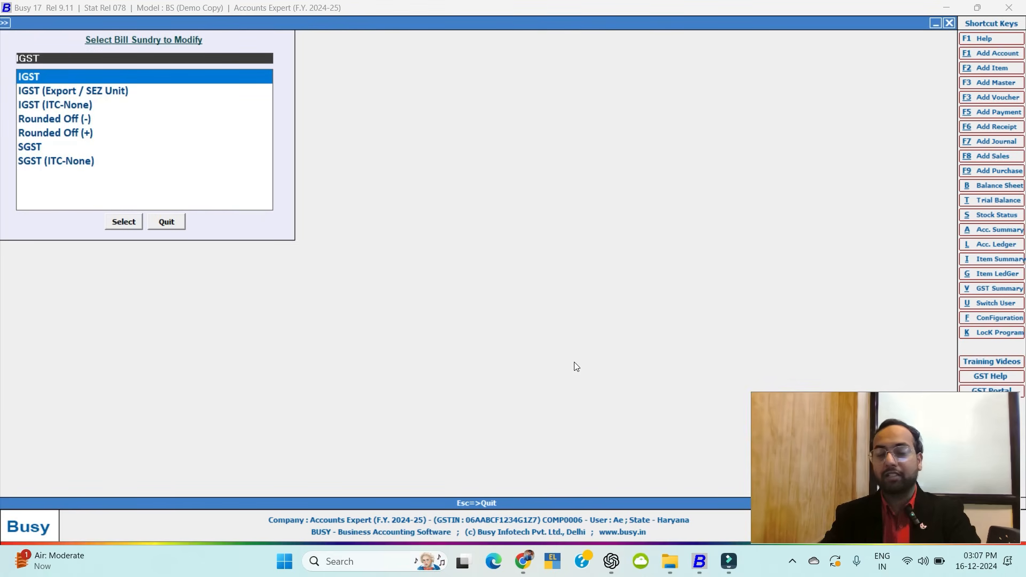
{"action": "key", "text": "Escape"}
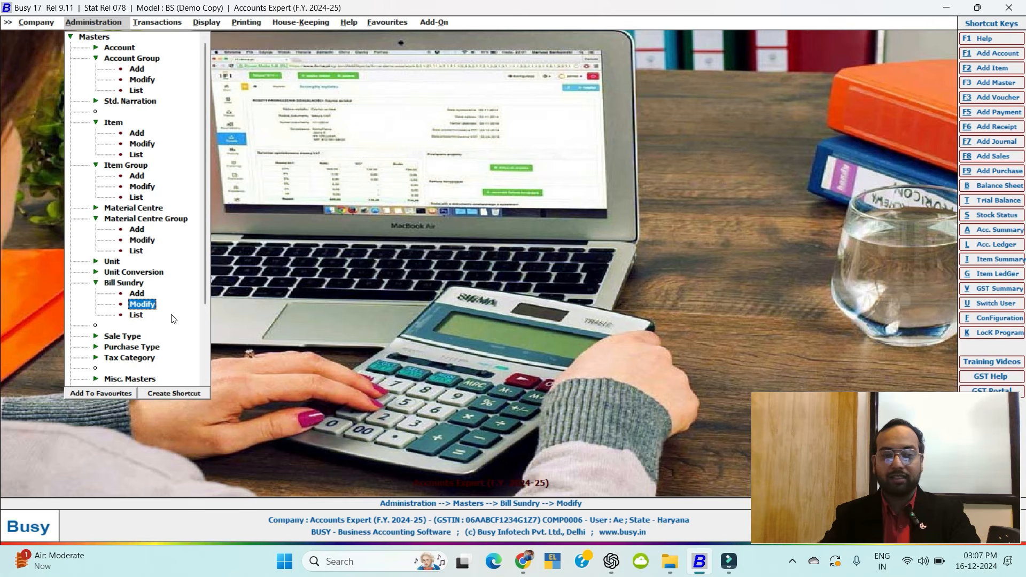
{"action": "left_click", "coordinate": [122, 336]}
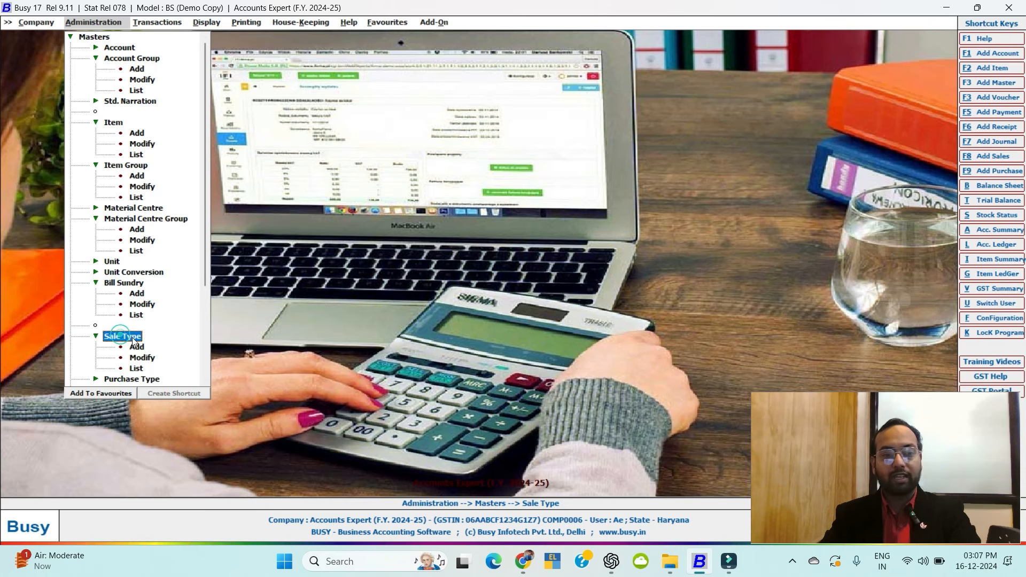
{"action": "left_click", "coordinate": [139, 357]}
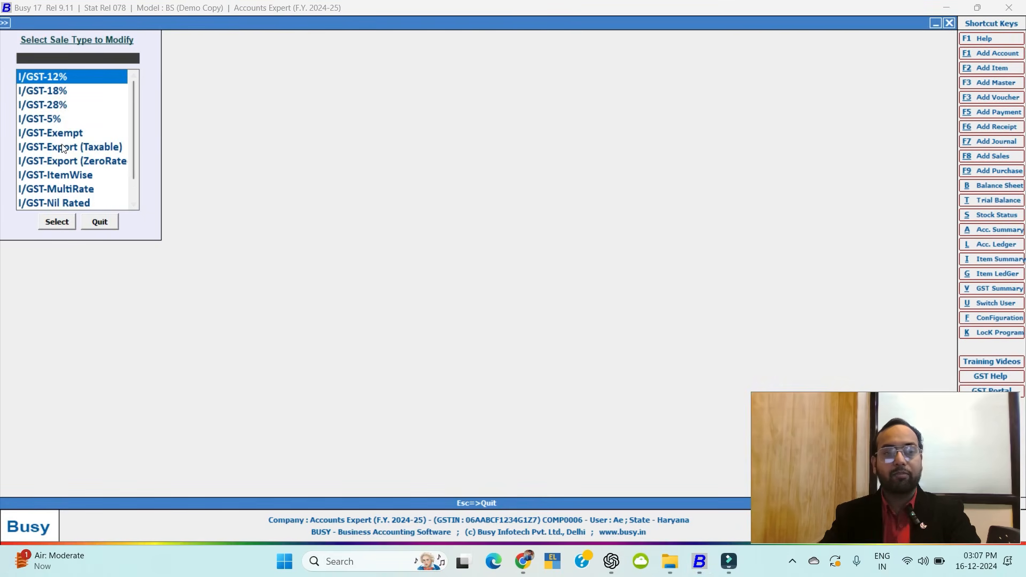
{"action": "scroll", "coordinate": [63, 149], "scroll_direction": "down", "scroll_amount": 1}
{"action": "scroll", "coordinate": [61, 145], "scroll_direction": "up", "scroll_amount": 1}
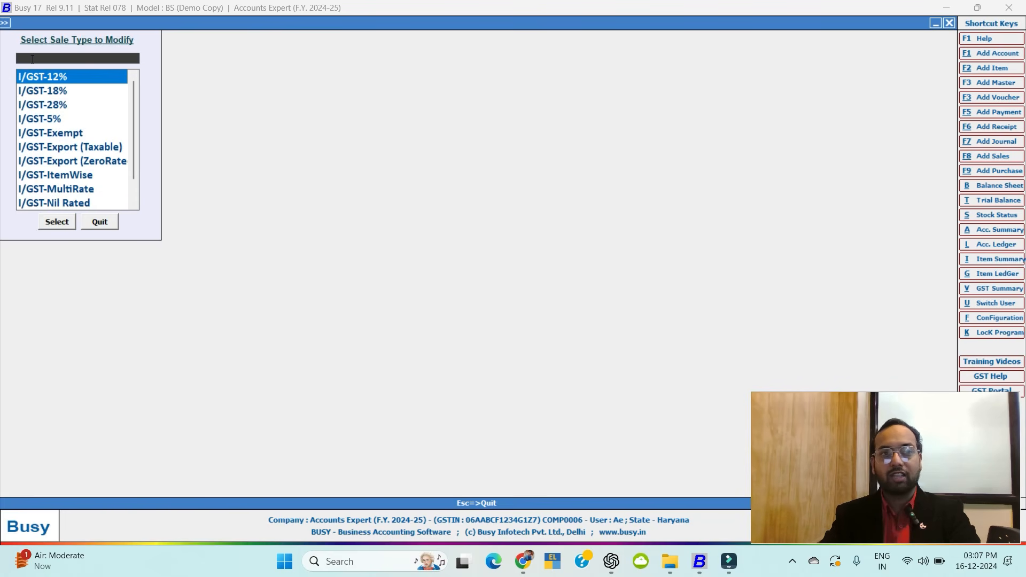
{"action": "double_click", "coordinate": [56, 106]}
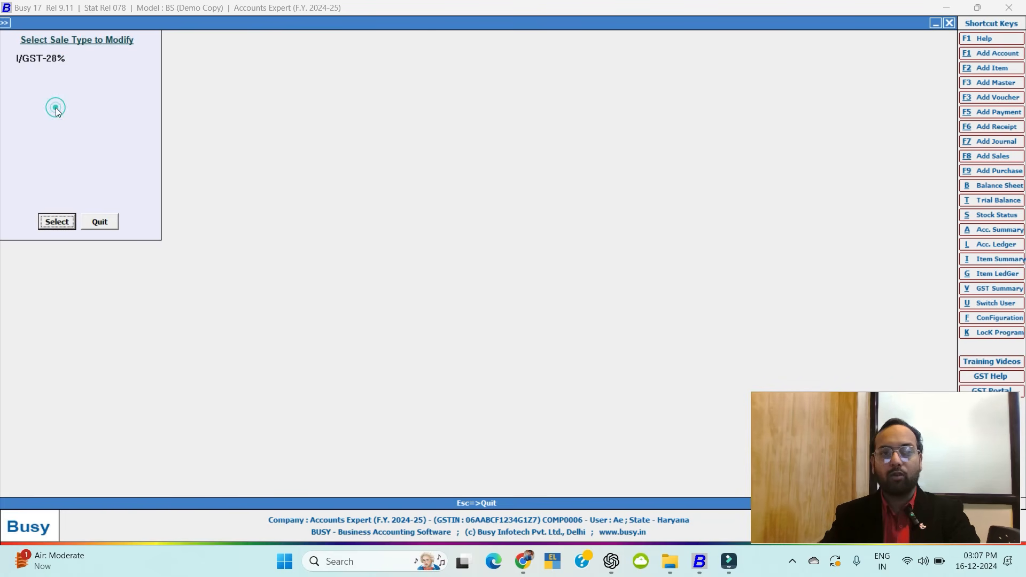
{"action": "key", "text": "Escape"}
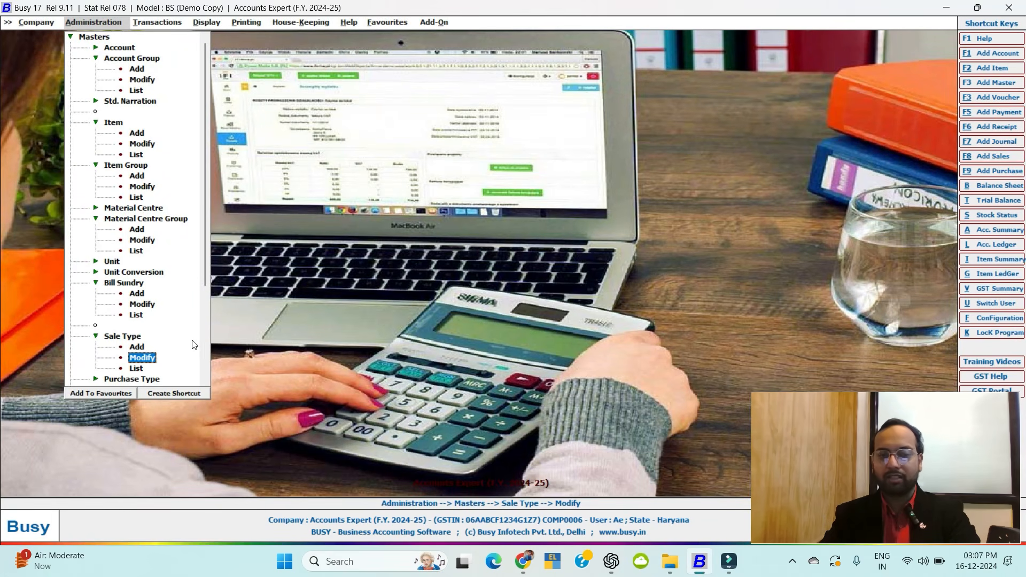
{"action": "scroll", "coordinate": [146, 343], "scroll_direction": "down", "scroll_amount": 3}
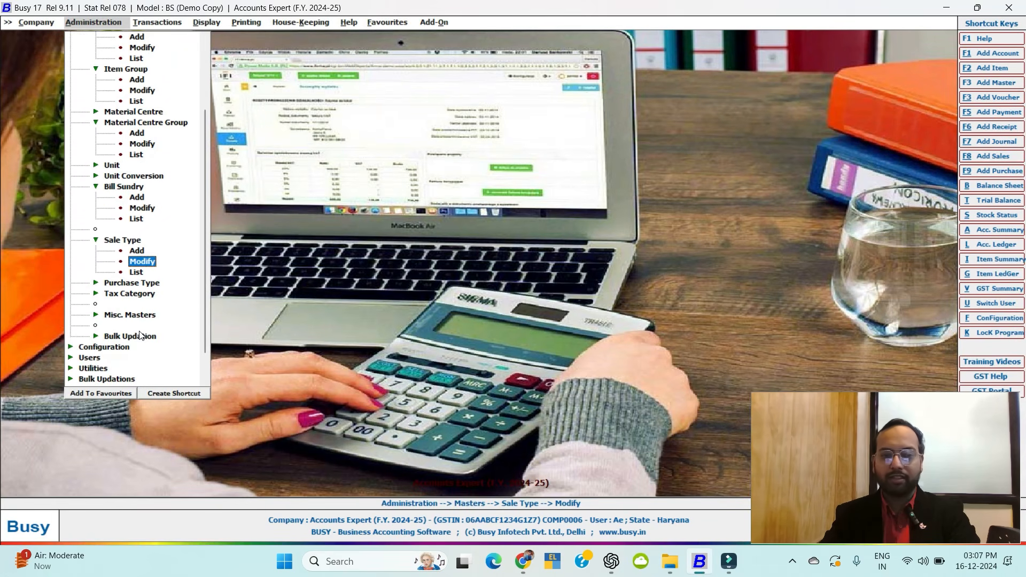
{"action": "left_click", "coordinate": [124, 283]}
{"action": "left_click", "coordinate": [137, 302]}
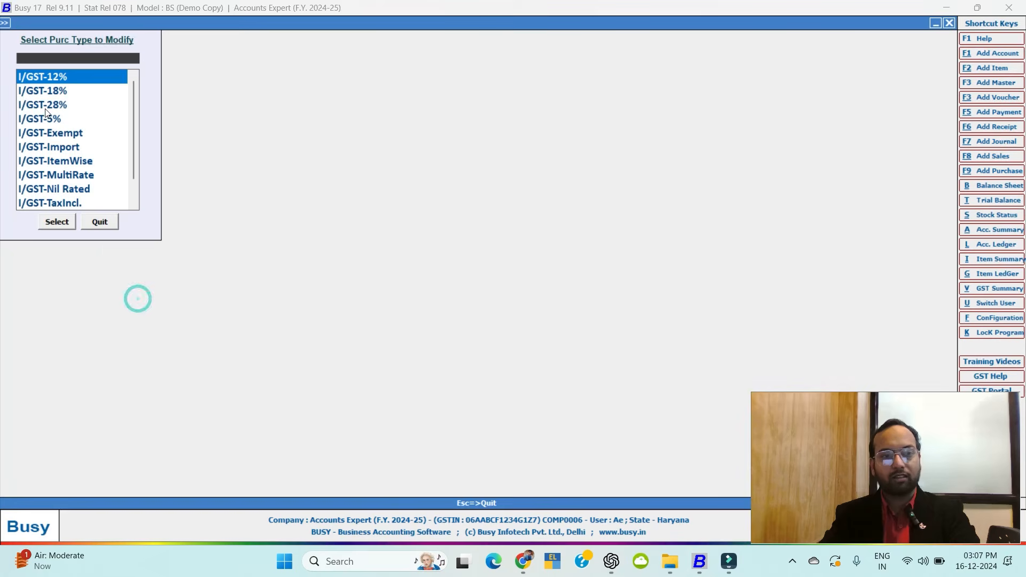
{"action": "left_click", "coordinate": [88, 221]}
{"action": "left_click", "coordinate": [151, 326]}
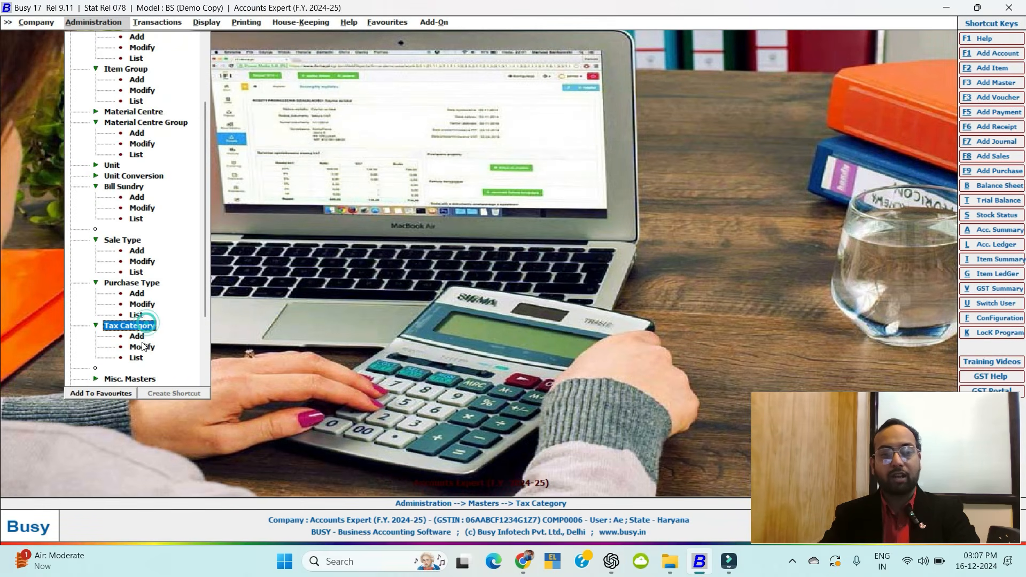
{"action": "left_click", "coordinate": [140, 346]}
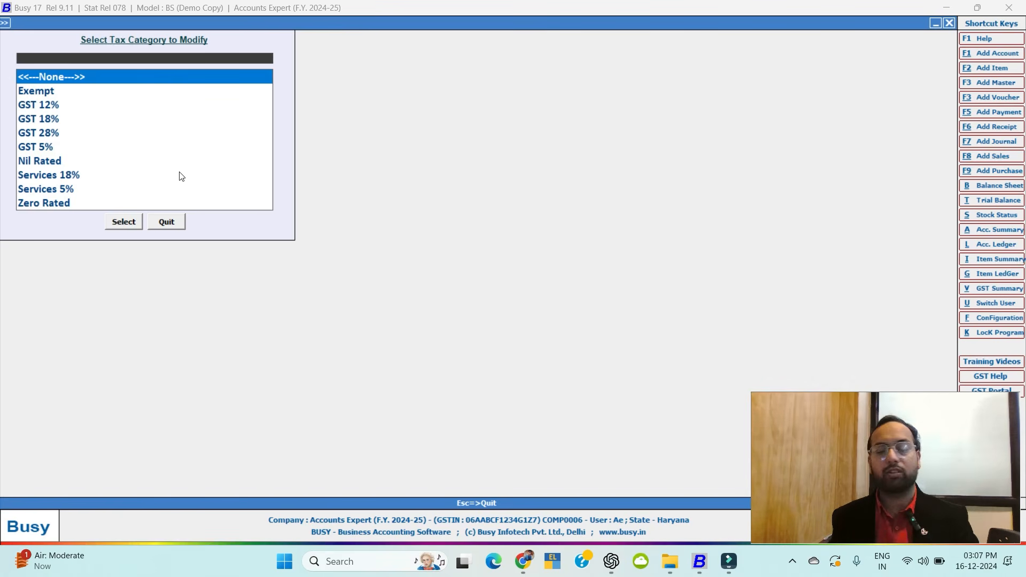
{"action": "key", "text": "Escape"}
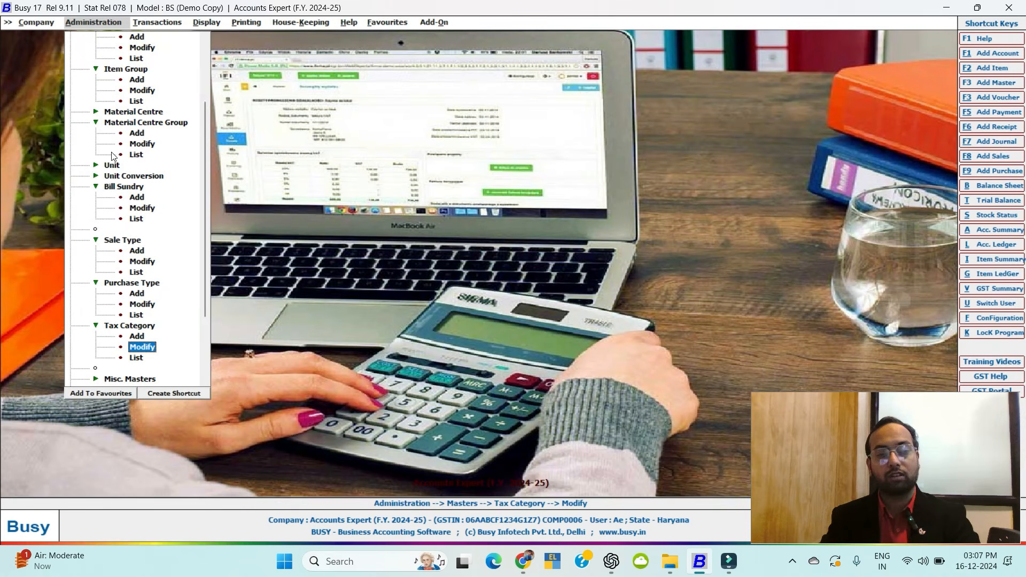
Browse the miscellaneous masters, viewing the Discount Structure list and State options.
{"action": "scroll", "coordinate": [115, 240], "scroll_direction": "down", "scroll_amount": 3}
{"action": "left_click", "coordinate": [112, 282]}
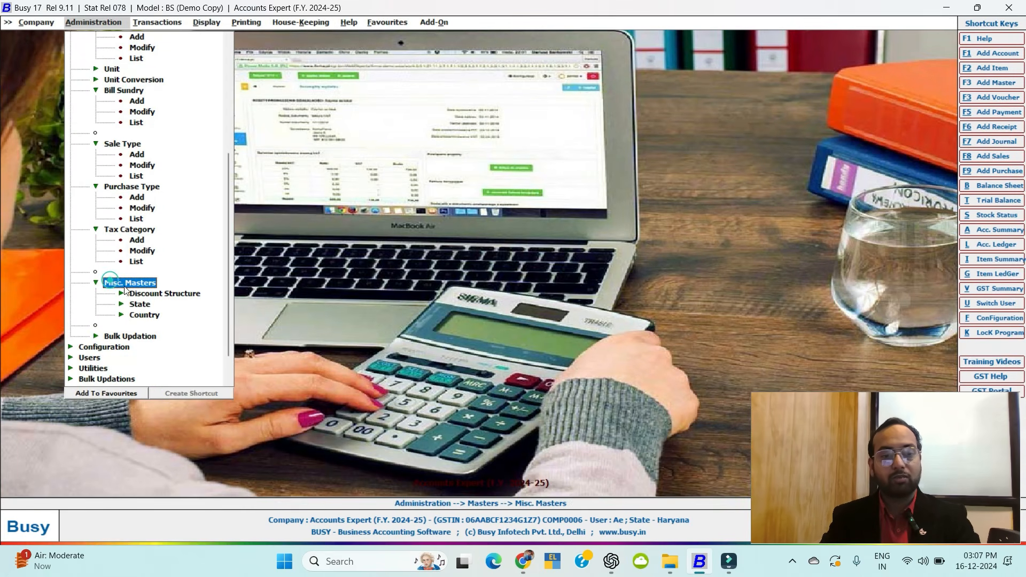
{"action": "left_click", "coordinate": [154, 294]}
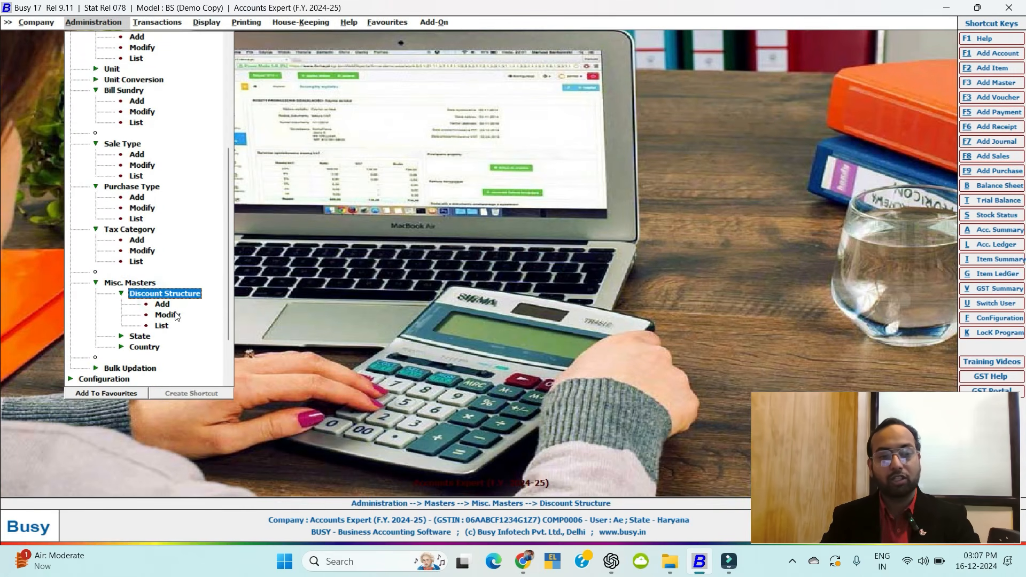
{"action": "left_click", "coordinate": [166, 315]}
{"action": "key", "text": "Escape"}
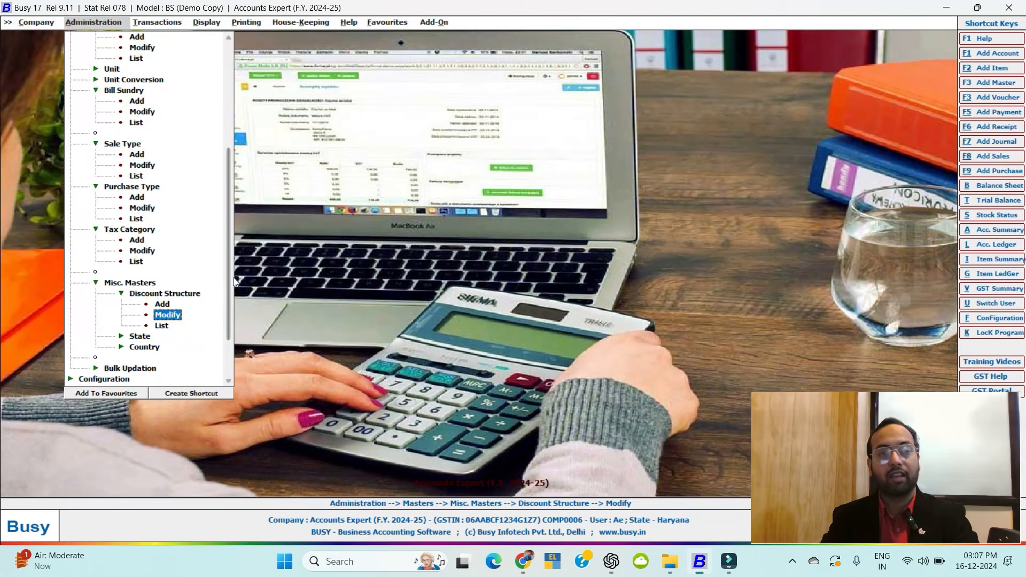
{"action": "left_click", "coordinate": [140, 335]}
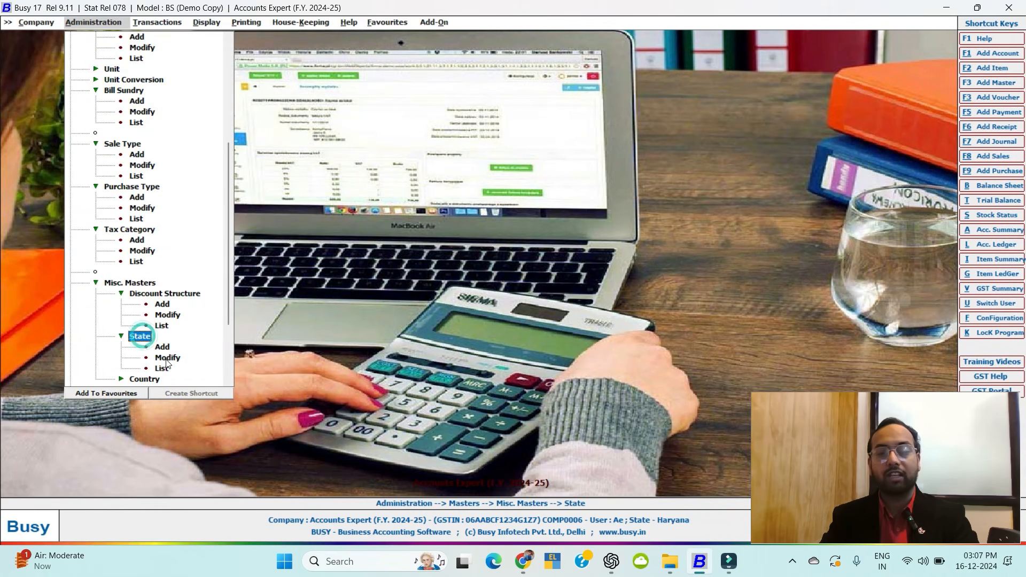
{"action": "left_click", "coordinate": [144, 337]}
{"action": "scroll", "coordinate": [145, 339], "scroll_direction": "down", "scroll_amount": 1}
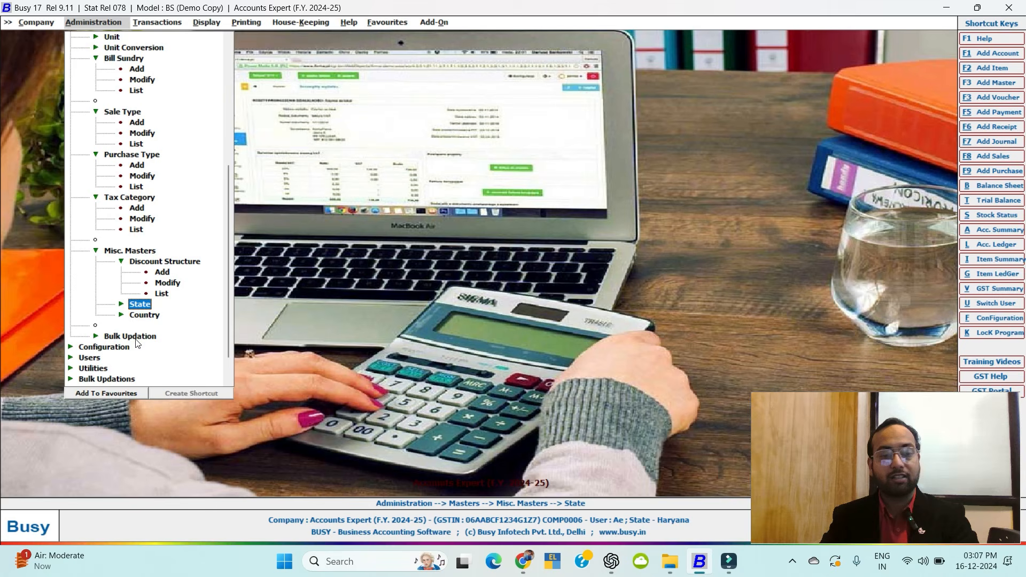
{"action": "scroll", "coordinate": [136, 340], "scroll_direction": "down", "scroll_amount": 1}
{"action": "scroll", "coordinate": [141, 320], "scroll_direction": "up", "scroll_amount": 8}
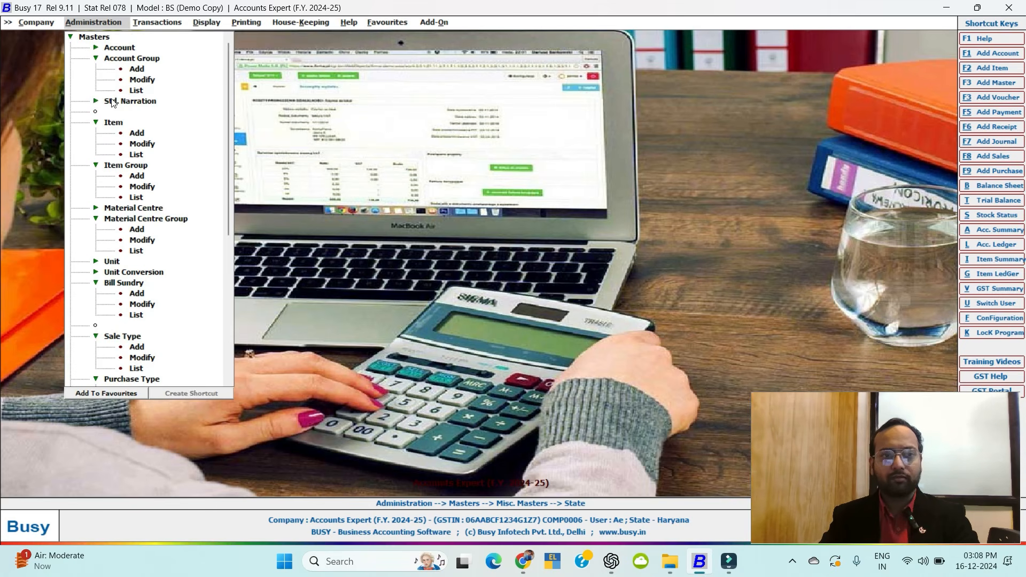
Open the 'Busy Accounting Software Content' document from the BUSY ACC SOFT folder.
{"action": "left_click", "coordinate": [94, 37]}
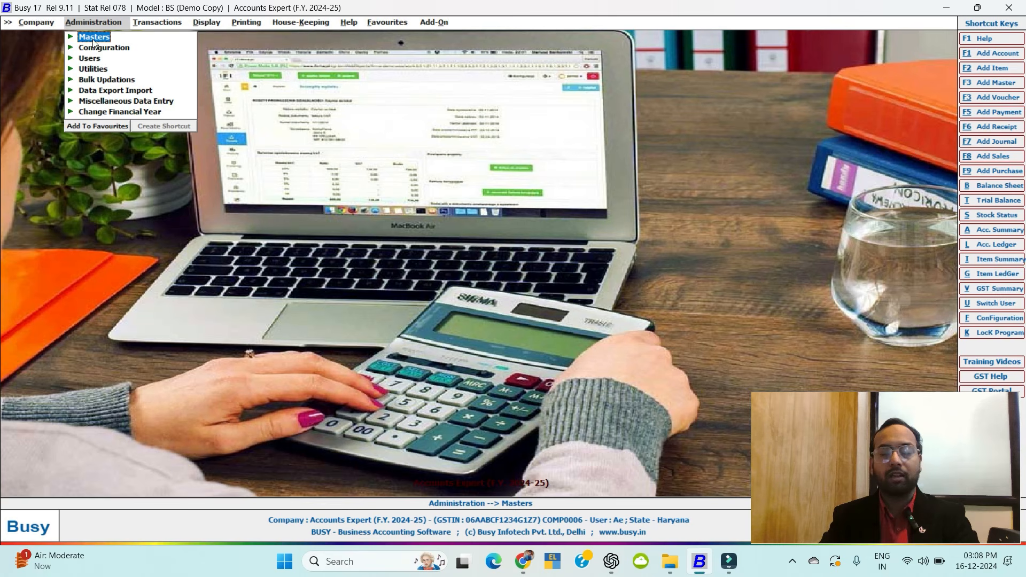
{"action": "left_click", "coordinate": [97, 39]}
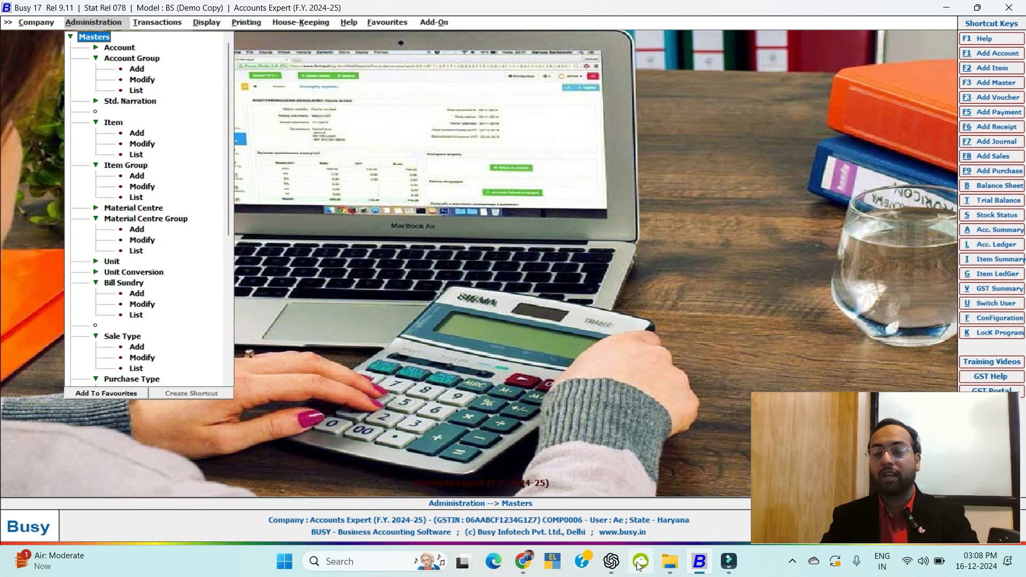
{"action": "left_click", "coordinate": [669, 560]}
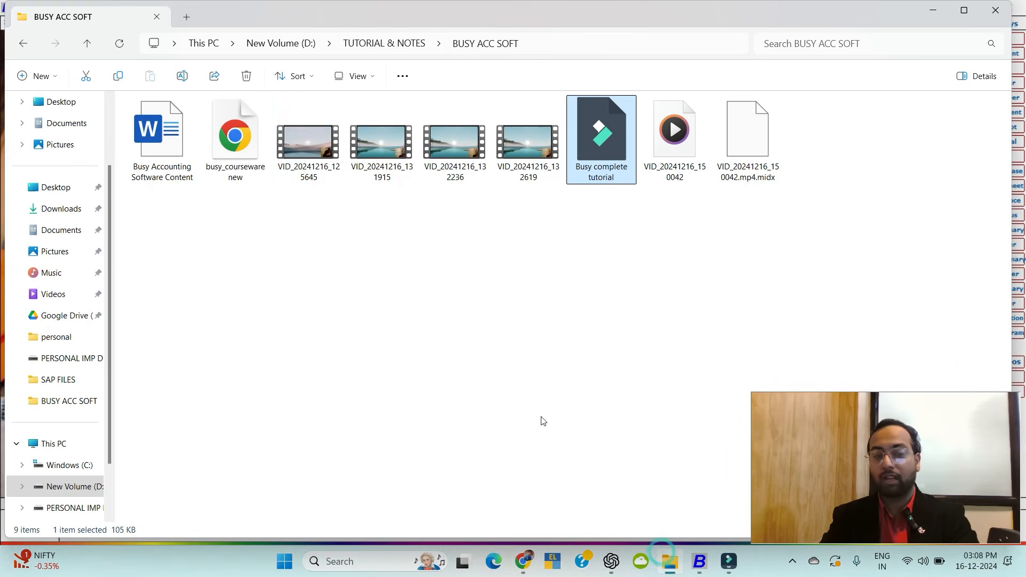
{"action": "double_click", "coordinate": [158, 133]}
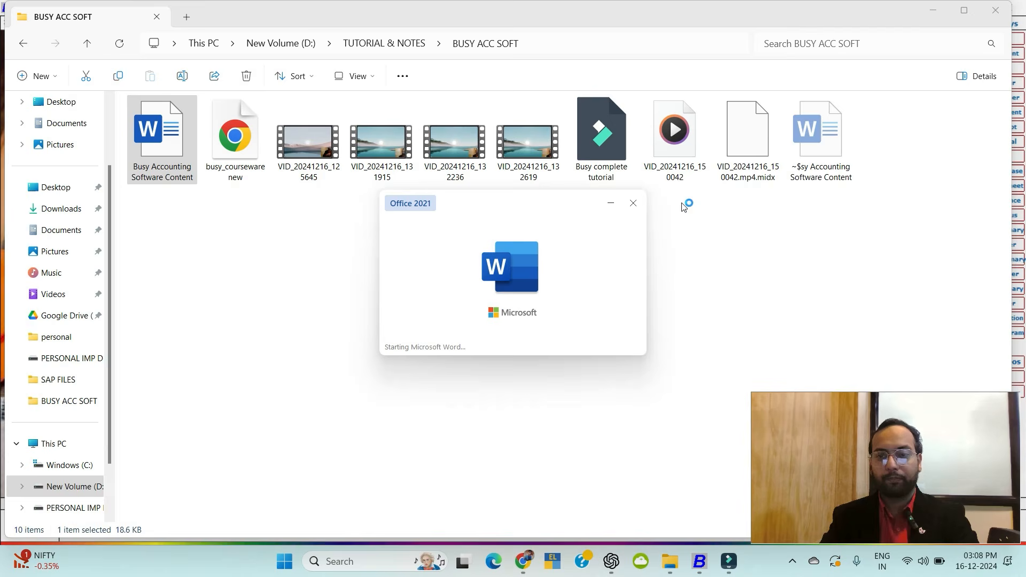
Scroll the course outline to Unit 5 Masters, highlight the Accounts and Item topics, then return to BUSY.
{"action": "scroll", "coordinate": [468, 296], "scroll_direction": "down", "scroll_amount": 9}
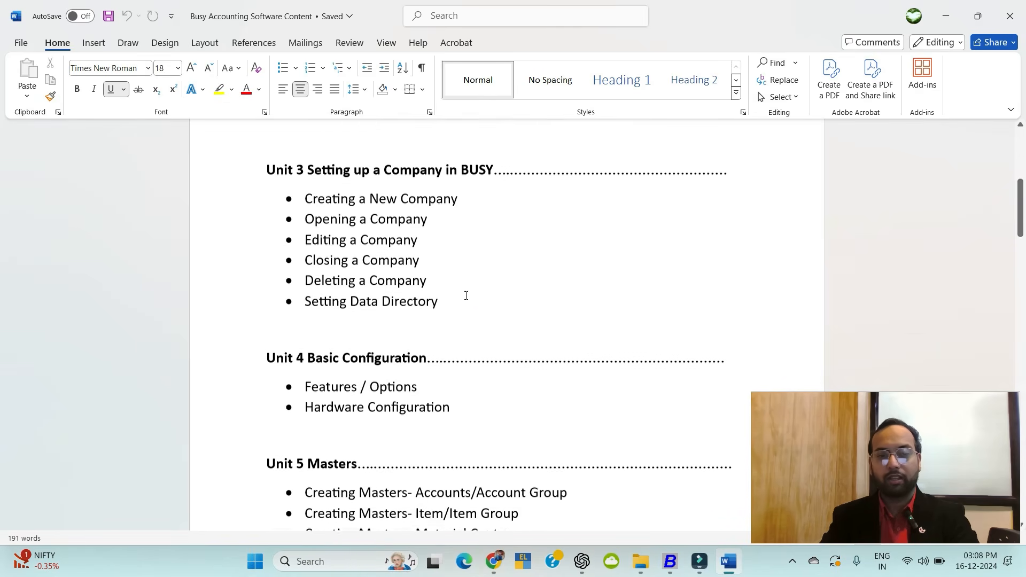
{"action": "scroll", "coordinate": [462, 301], "scroll_direction": "down", "scroll_amount": 2}
{"action": "scroll", "coordinate": [462, 301], "scroll_direction": "up", "scroll_amount": 1}
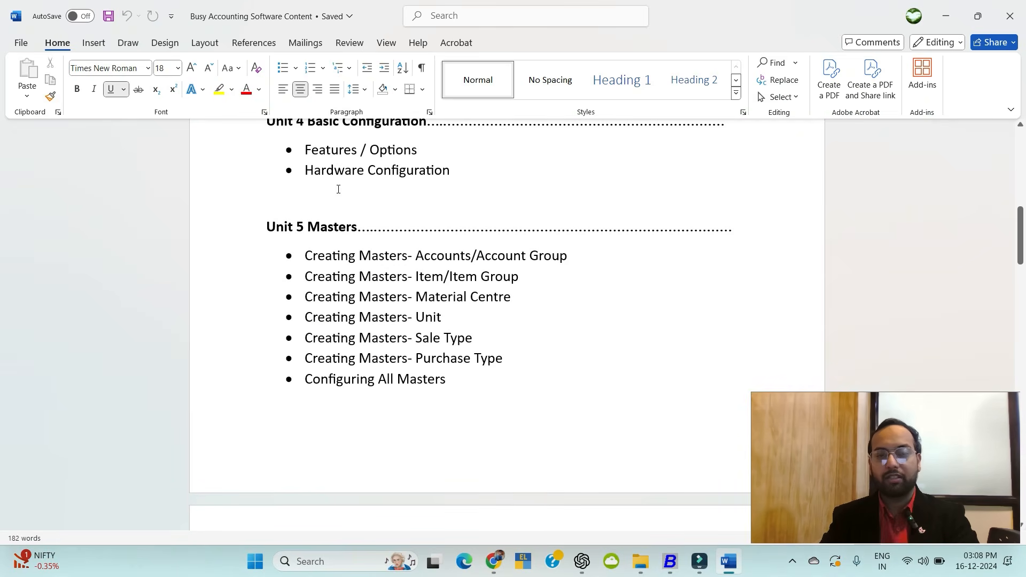
{"action": "scroll", "coordinate": [428, 253], "scroll_direction": "up", "scroll_amount": 2}
{"action": "scroll", "coordinate": [428, 252], "scroll_direction": "down", "scroll_amount": 3}
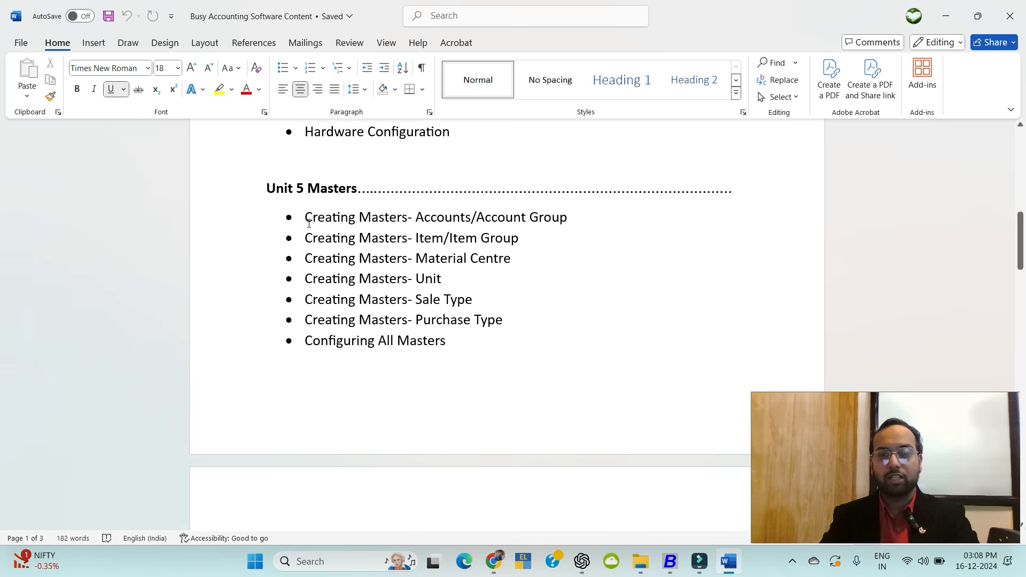
{"action": "left_click_drag", "start_coordinate": [304, 223], "coordinate": [513, 238]}
{"action": "left_click", "coordinate": [465, 336]}
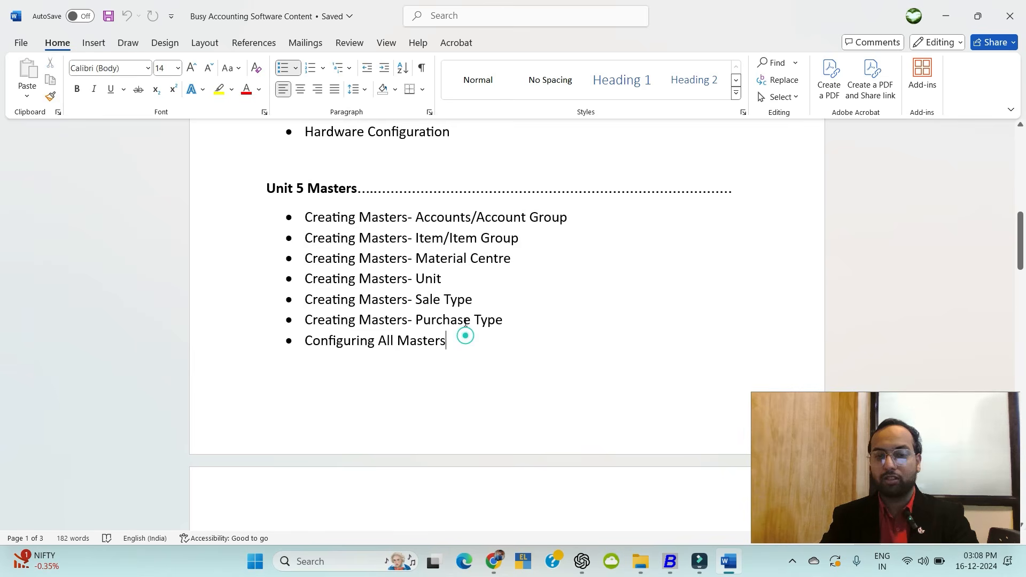
{"action": "scroll", "coordinate": [467, 319], "scroll_direction": "down", "scroll_amount": 4}
{"action": "scroll", "coordinate": [467, 320], "scroll_direction": "up", "scroll_amount": 3}
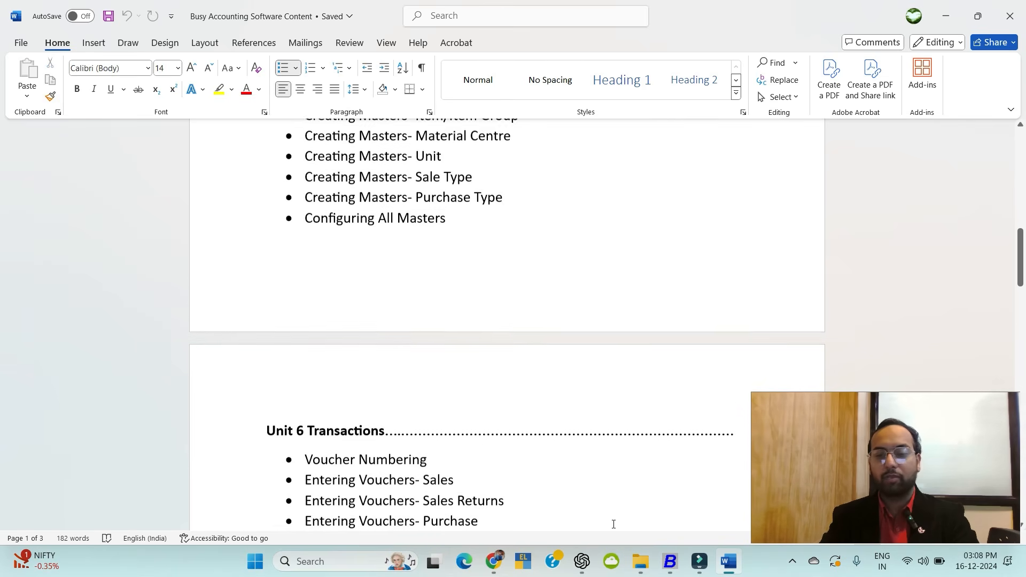
{"action": "left_click", "coordinate": [671, 566]}
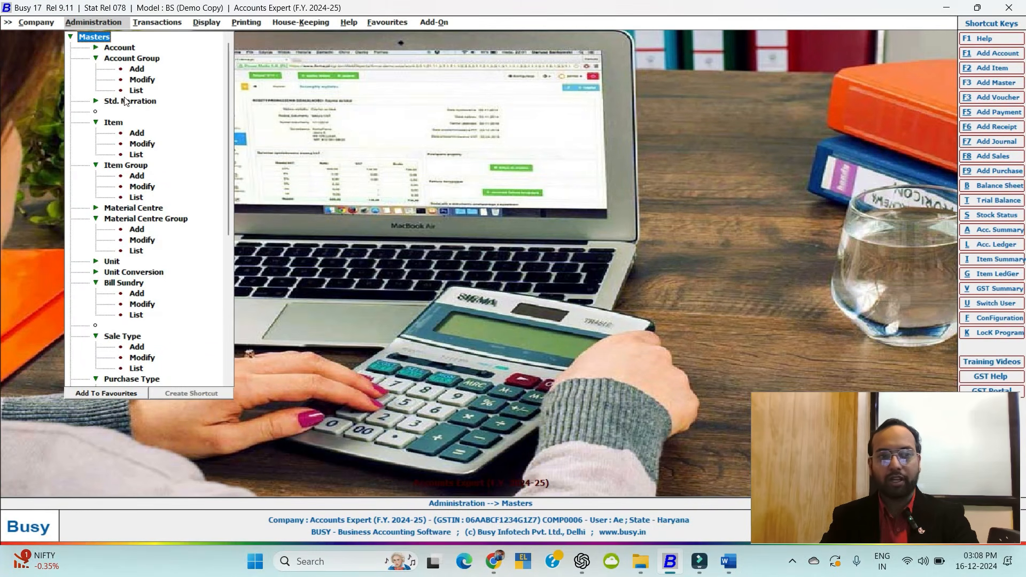
Open Account > Add and enter the name Abc Pvt Ltd with alias ABC.
{"action": "key", "text": "Escape"}
{"action": "left_click", "coordinate": [94, 39]}
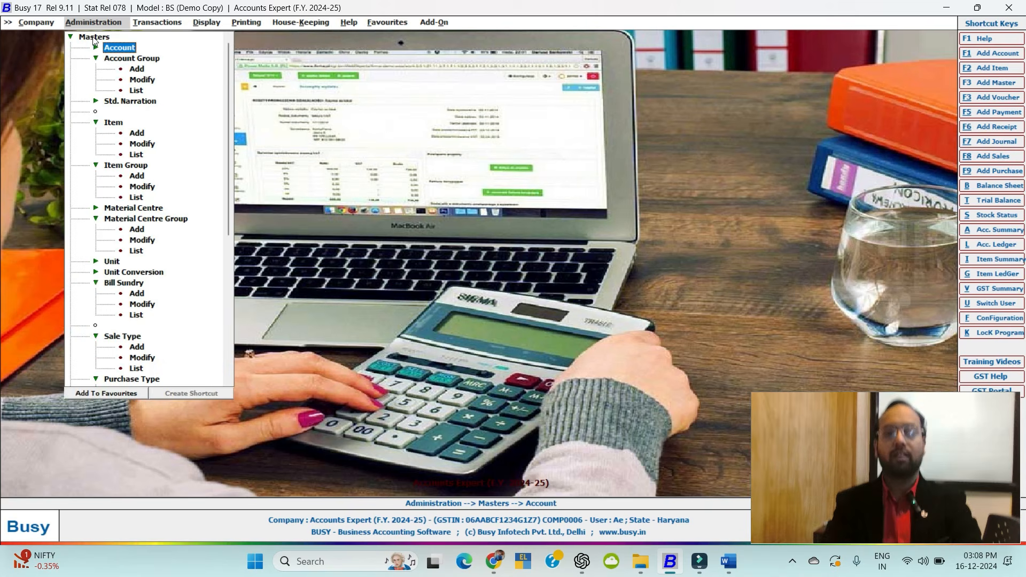
{"action": "key", "text": "Return"}
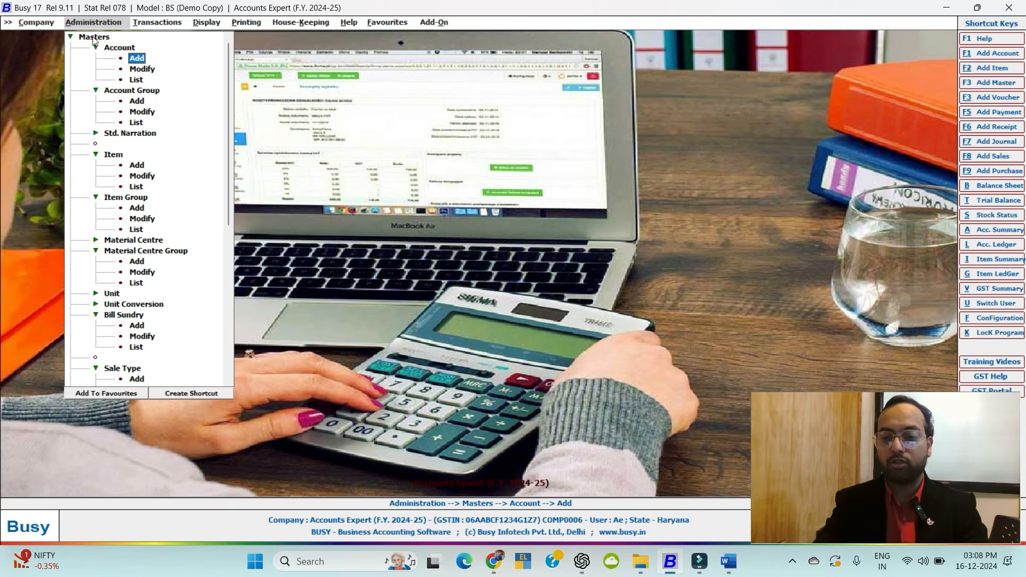
{"action": "key", "text": "Return"}
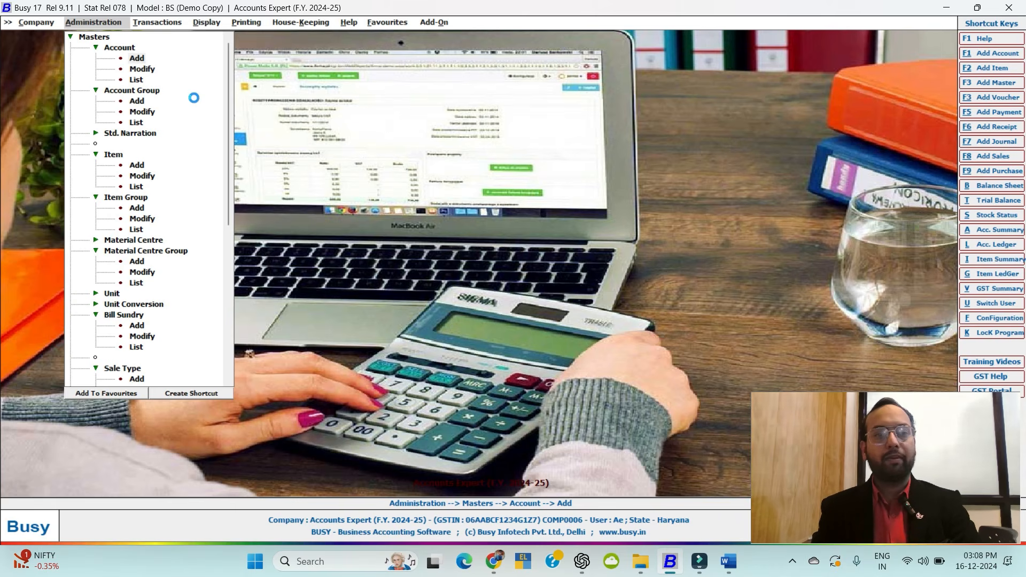
{"action": "type", "text": "Abc Pvt Ltd"}
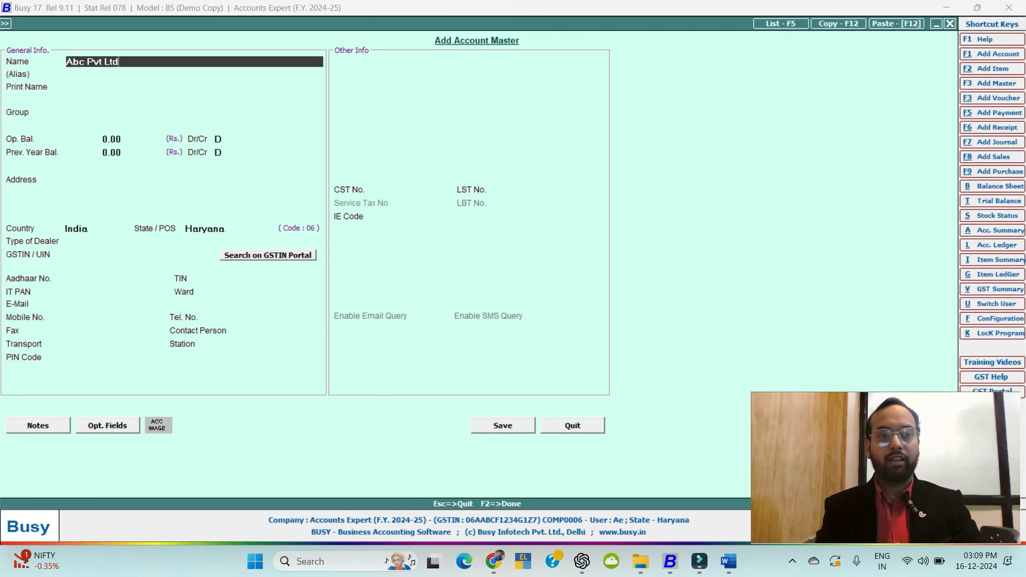
{"action": "key", "text": "Return"}
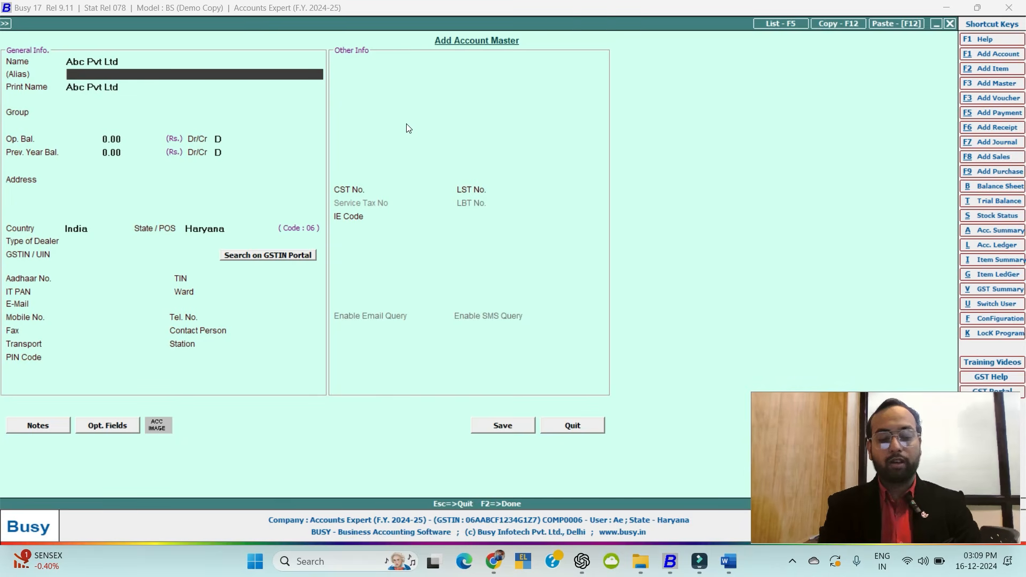
{"action": "type", "text": "ABC"}
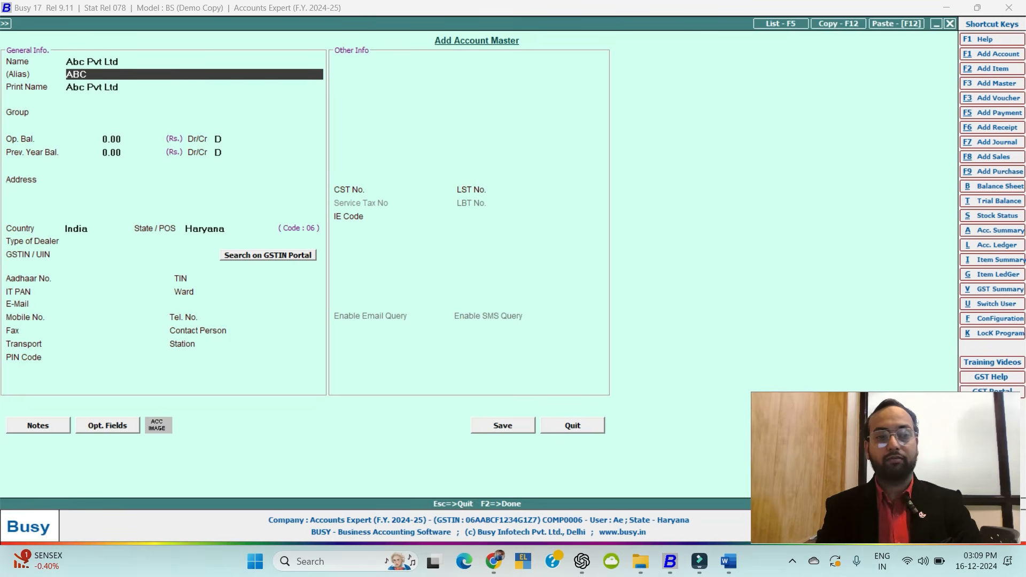
{"action": "key", "text": "Return"}
{"action": "key", "text": "Return"}
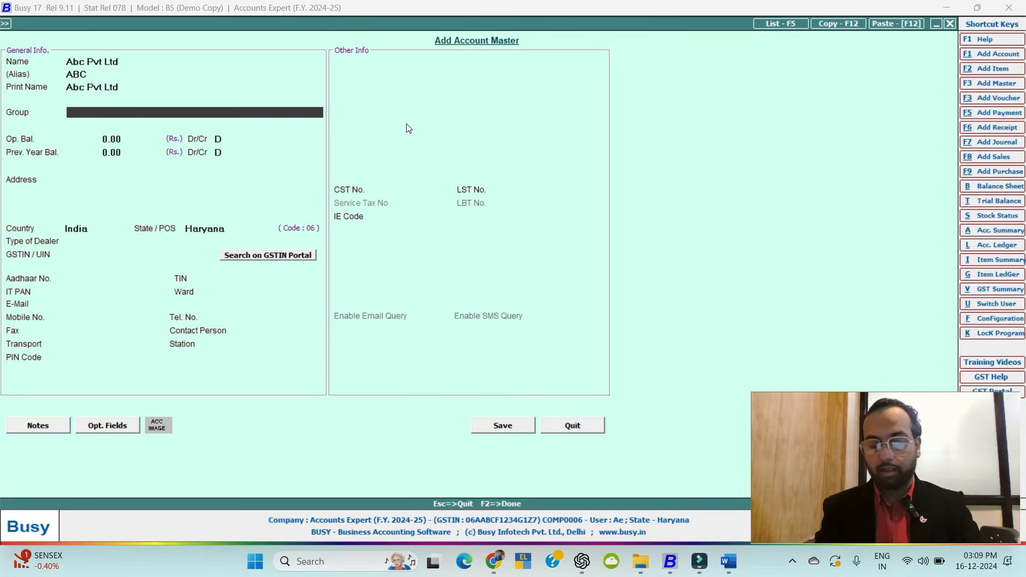
Open the Group list and filter by 'cr' to reach Sundry Creditors.
{"action": "key", "text": "Return"}
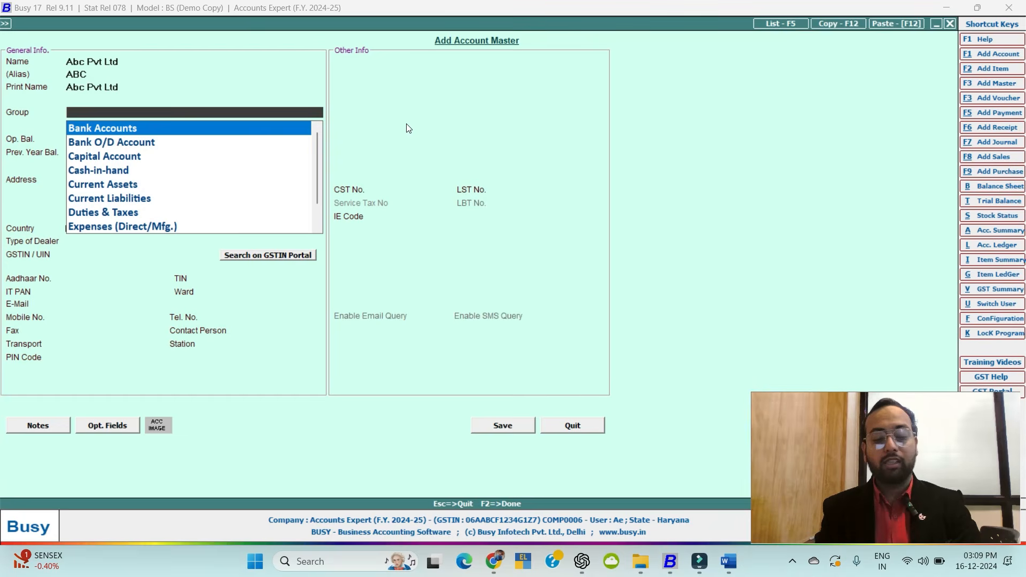
{"action": "type", "text": "cr"}
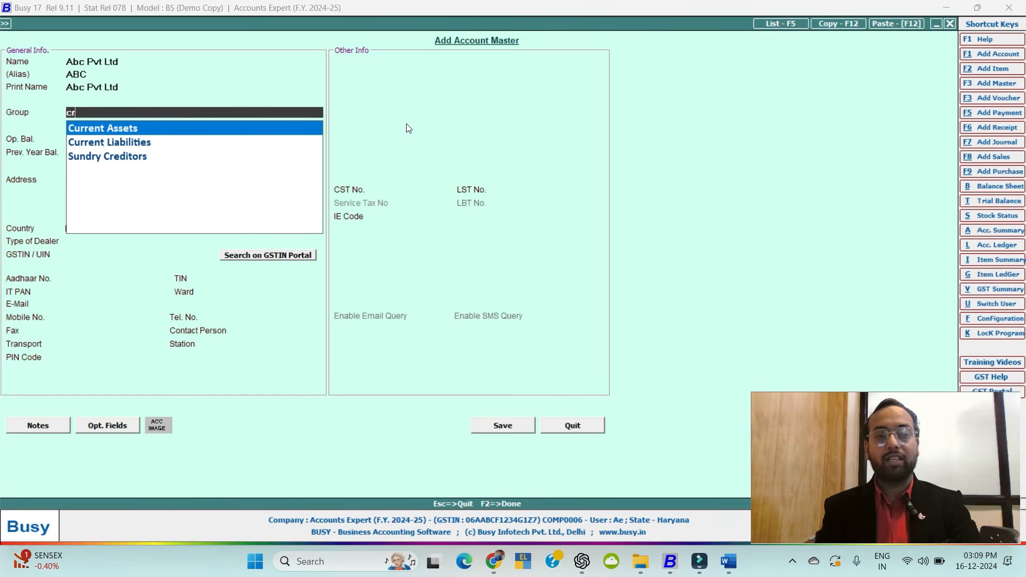
{"action": "key", "text": "Down"}
{"action": "key", "text": "Down"}
{"action": "key", "text": "Return"}
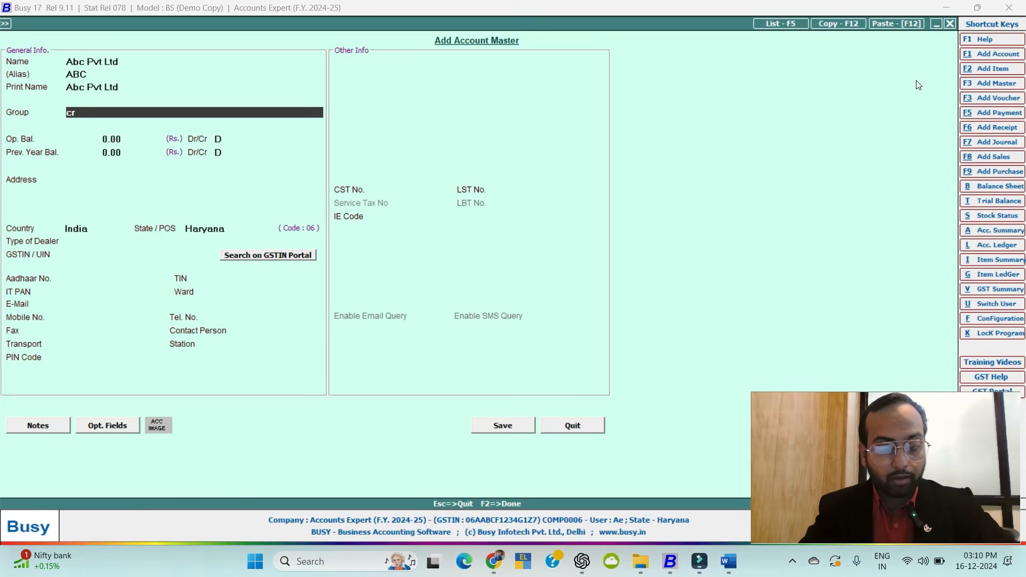
Create group MP Creditor's under Sundry Creditors with F3 and save it as the account's group.
{"action": "key", "text": "F3"}
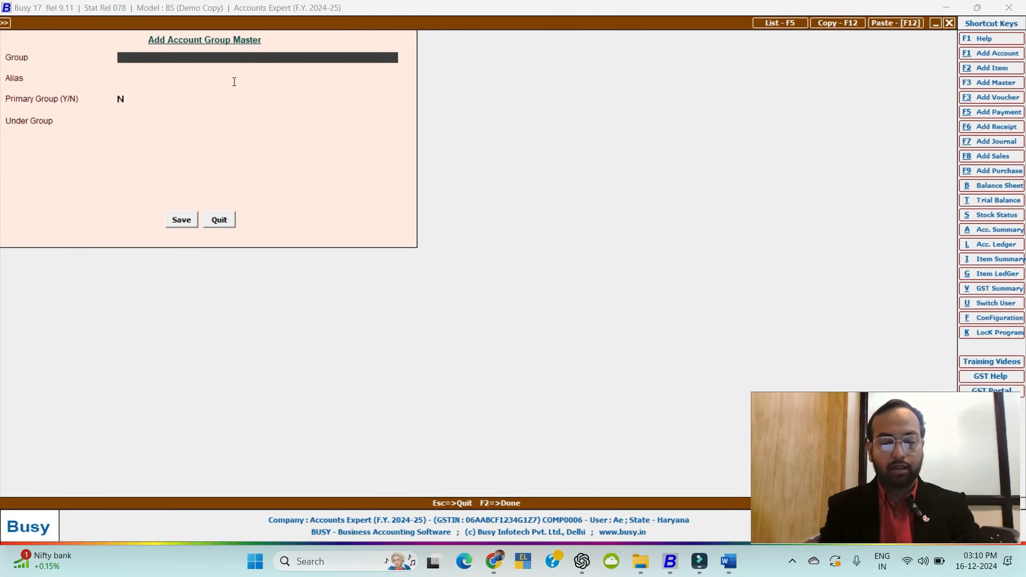
{"action": "type", "text": "MP"}
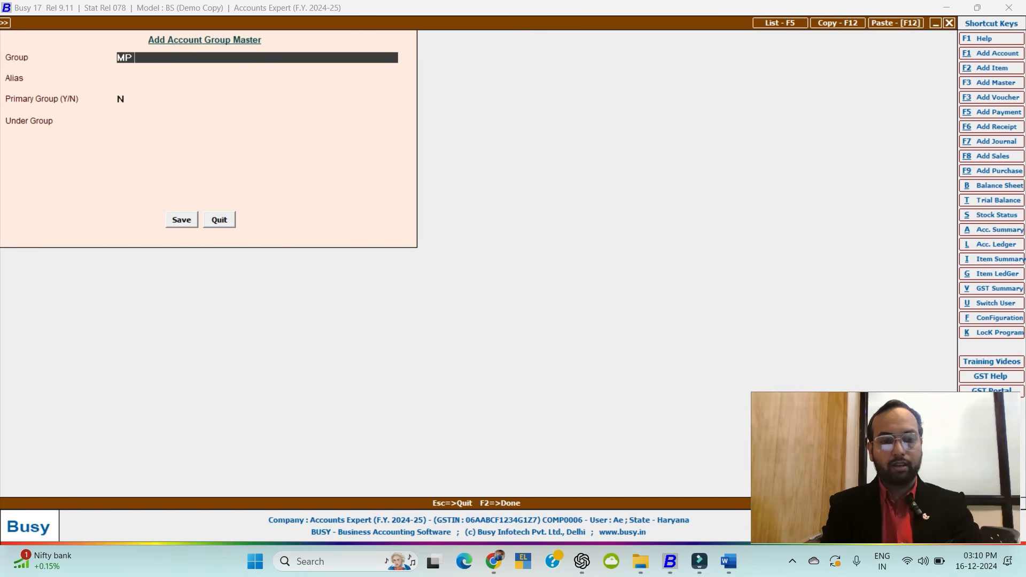
{"action": "type", "text": " Credi"}
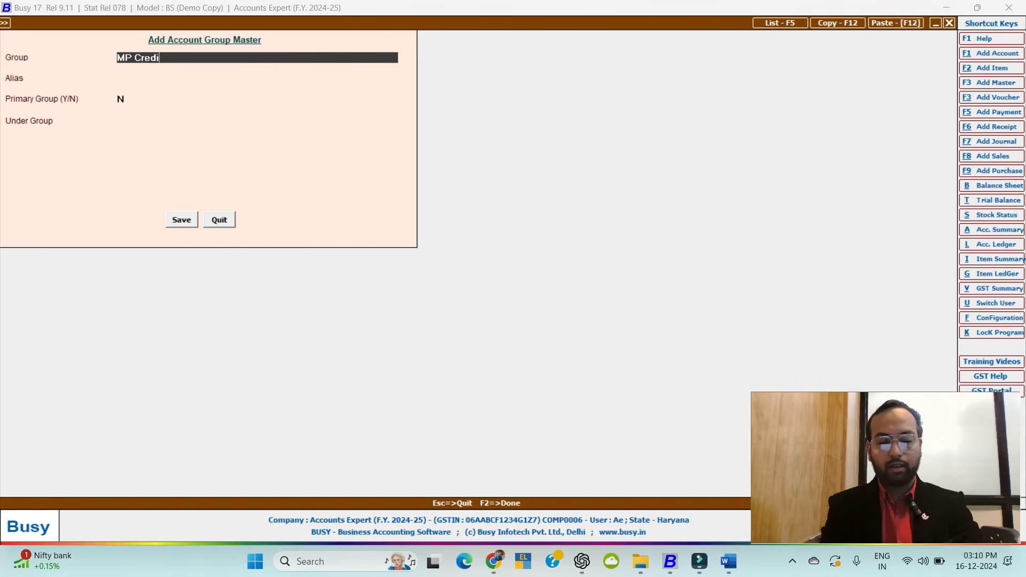
{"action": "type", "text": "tor's"}
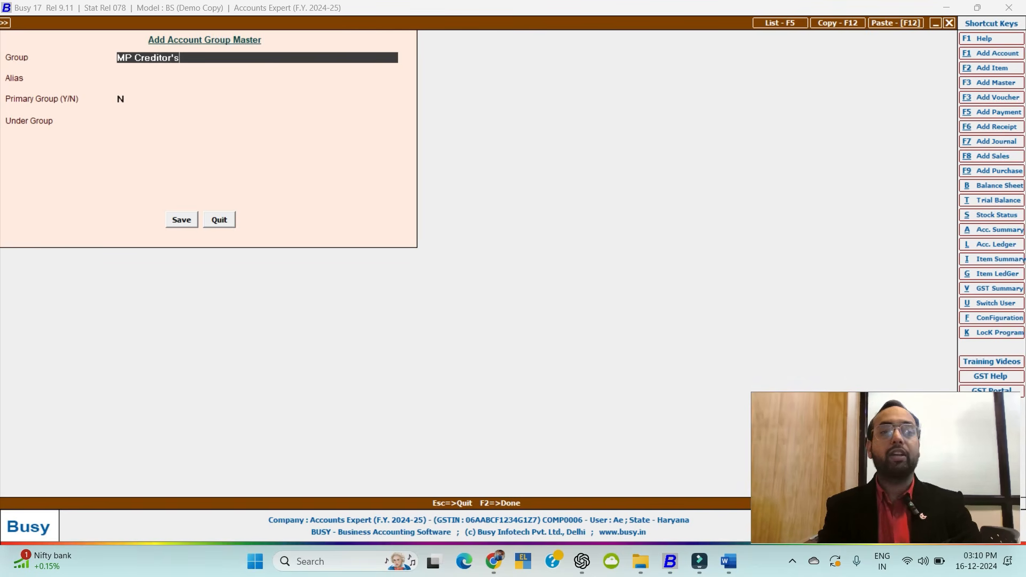
{"action": "key", "text": "Return"}
{"action": "key", "text": "Return"}
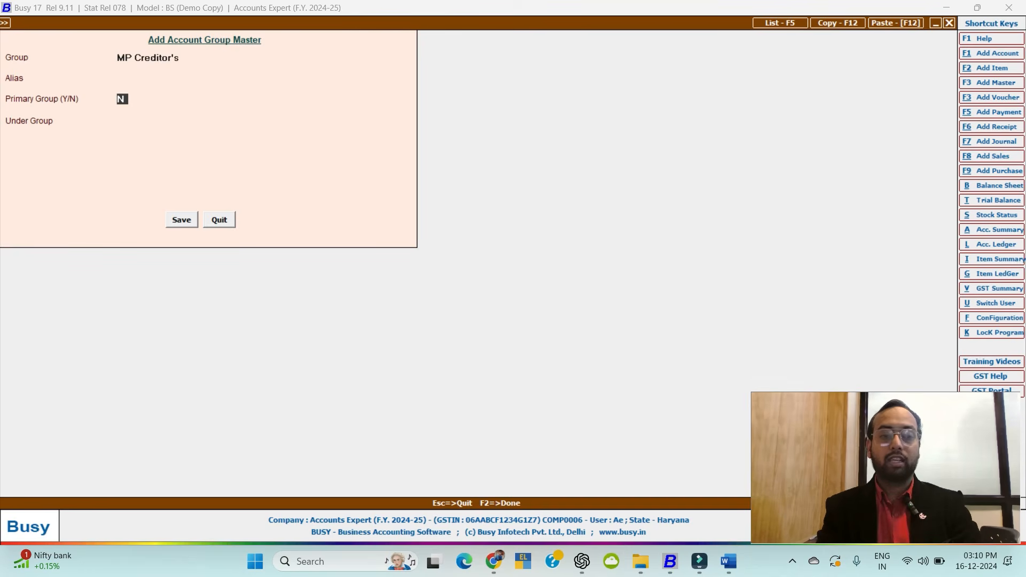
{"action": "key", "text": "Return"}
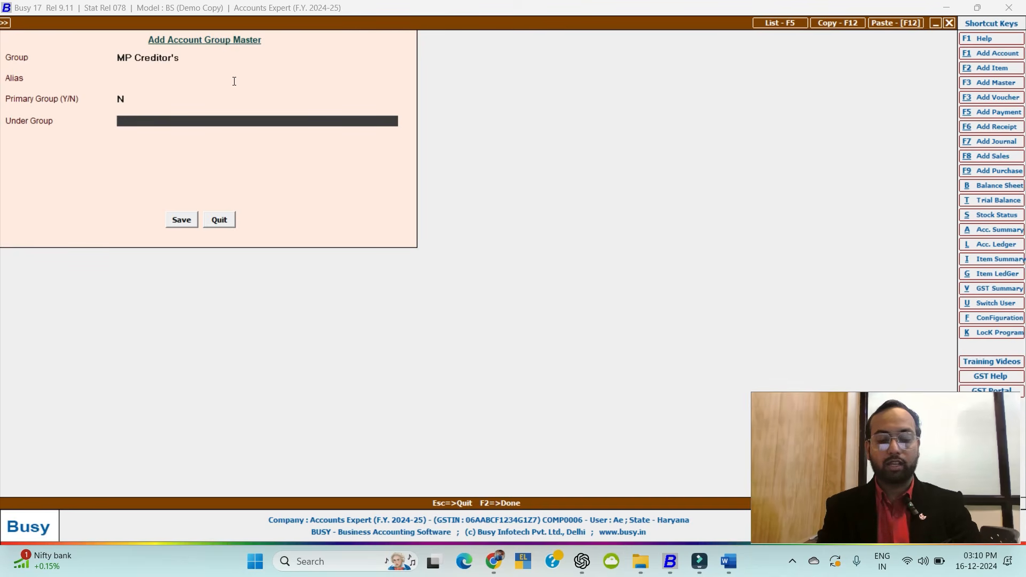
{"action": "type", "text": "cr"}
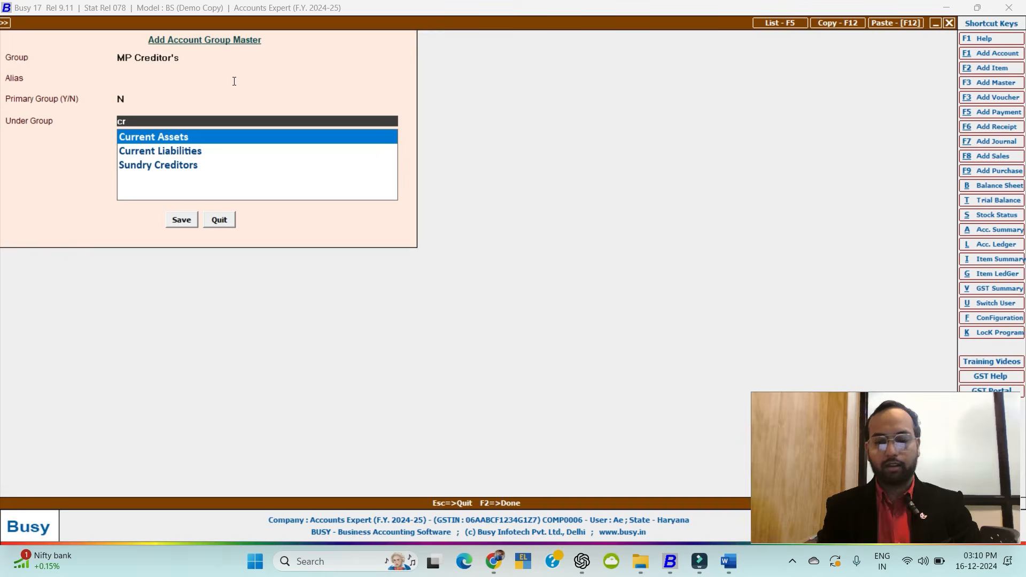
{"action": "key", "text": "Down"}
{"action": "key", "text": "Down"}
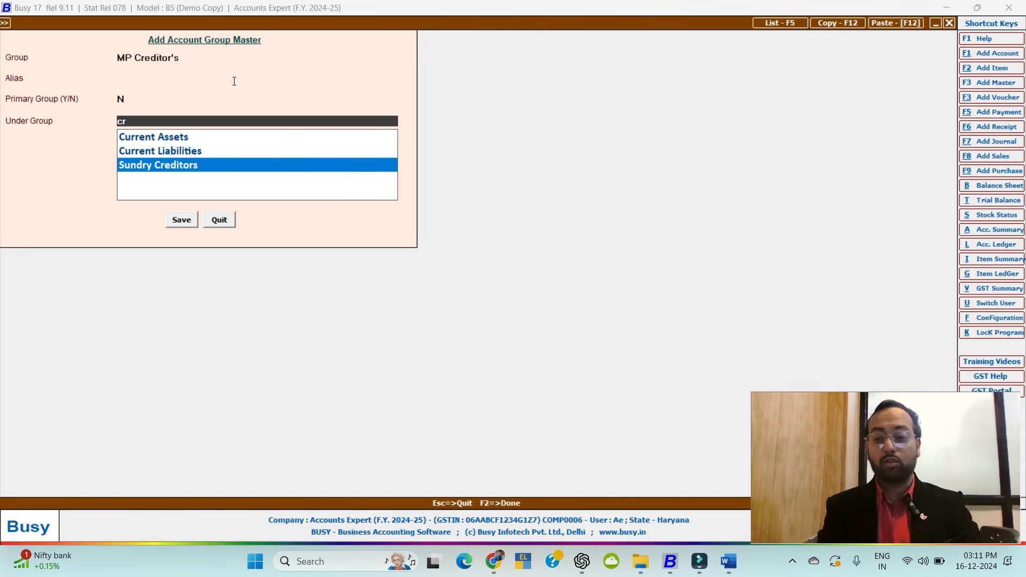
{"action": "key", "text": "Return"}
{"action": "key", "text": "F2"}
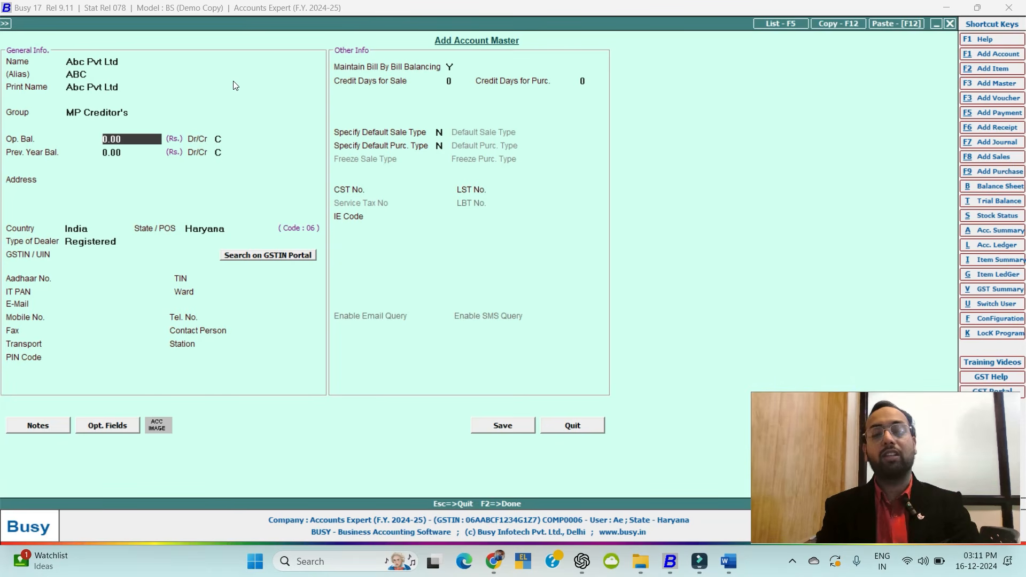
Enter the address and set the state to Madhya Pradesh (code 23).
{"action": "key", "text": "Return"}
{"action": "key", "text": "Return"}
{"action": "key", "text": "Return"}
{"action": "key", "text": "Return"}
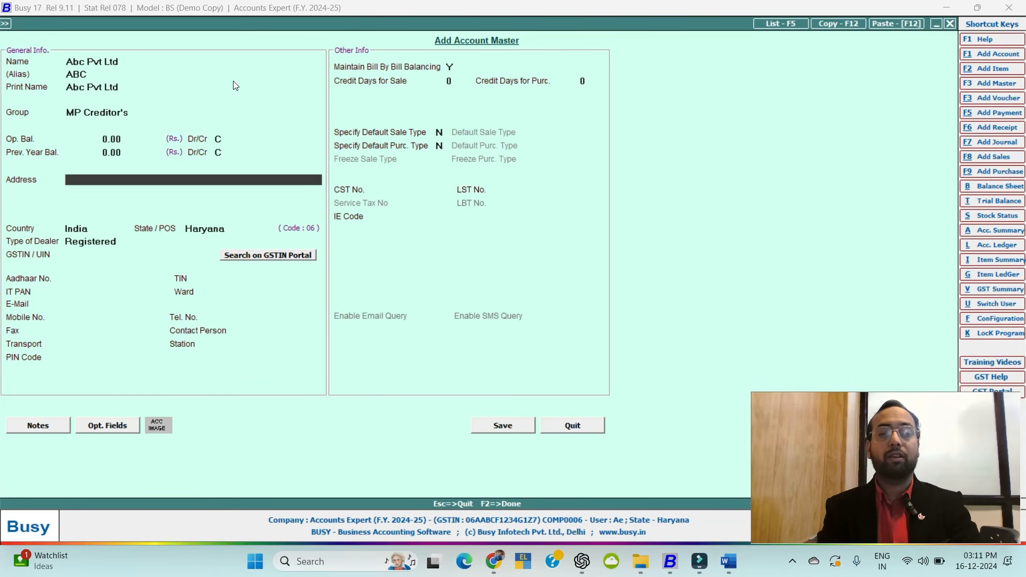
{"action": "type", "text": "MO"}
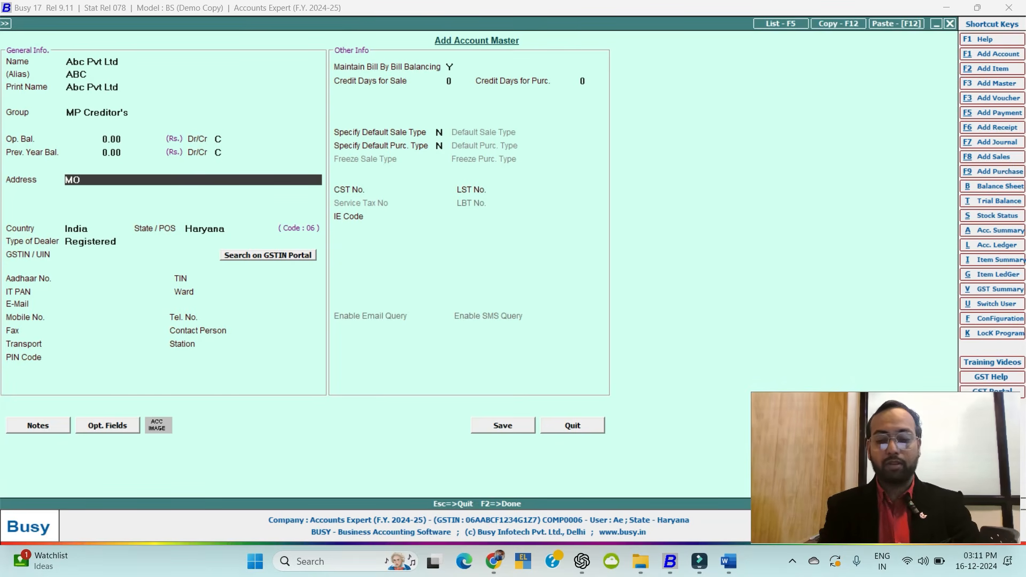
{"action": "key", "text": "Return"}
{"action": "key", "text": "Return"}
{"action": "key", "text": "Return"}
{"action": "key", "text": "Return"}
{"action": "key", "text": "Return"}
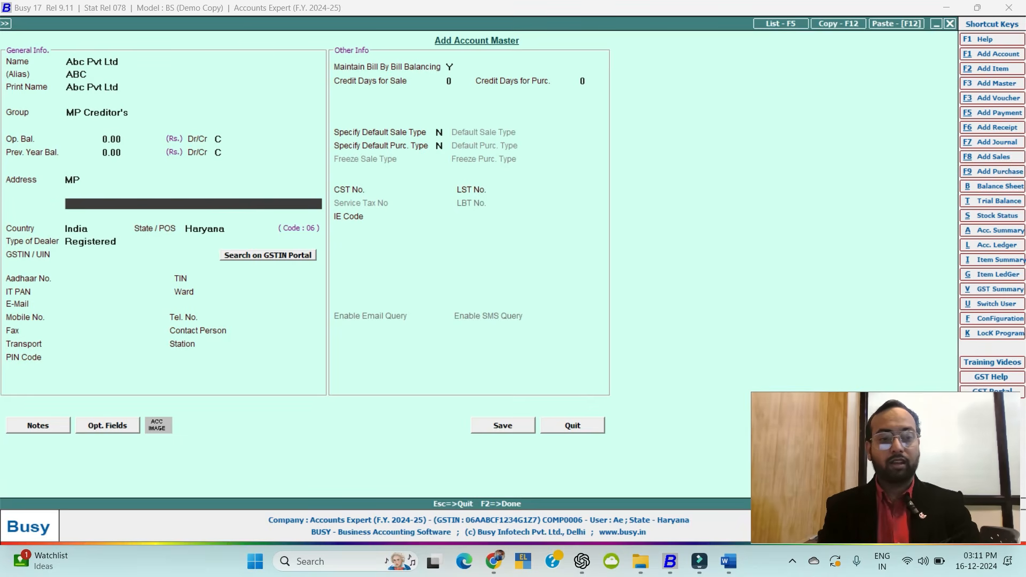
{"action": "type", "text": "m"}
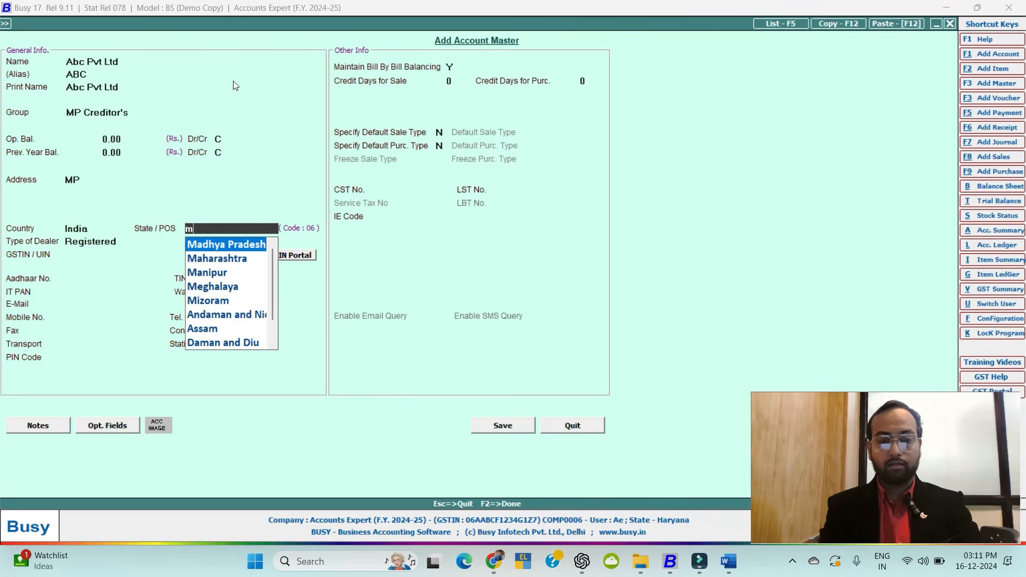
{"action": "type", "text": "ah"}
{"action": "key", "text": "BackSpace"}
{"action": "key", "text": "BackSpace"}
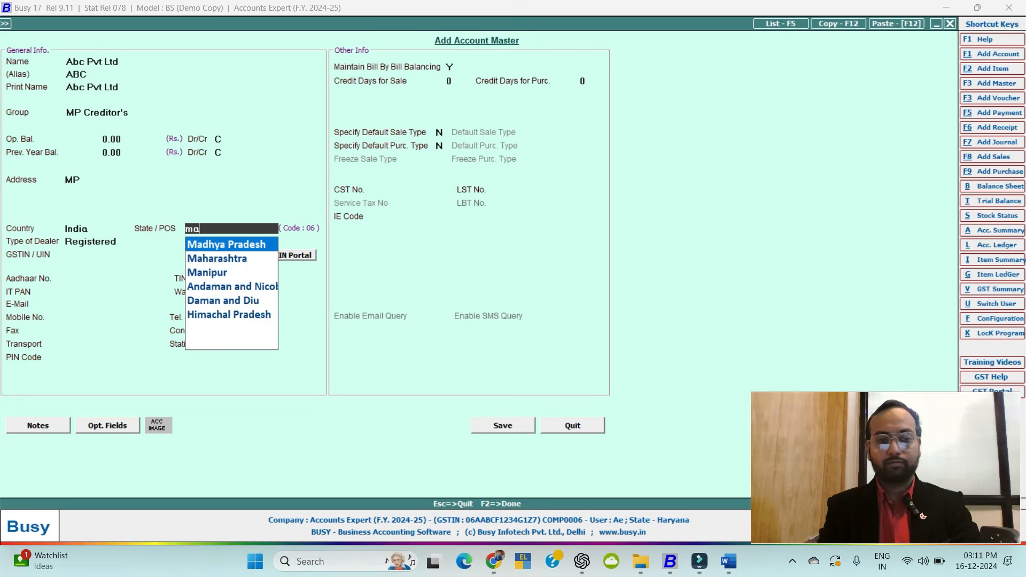
{"action": "type", "text": "adhy"}
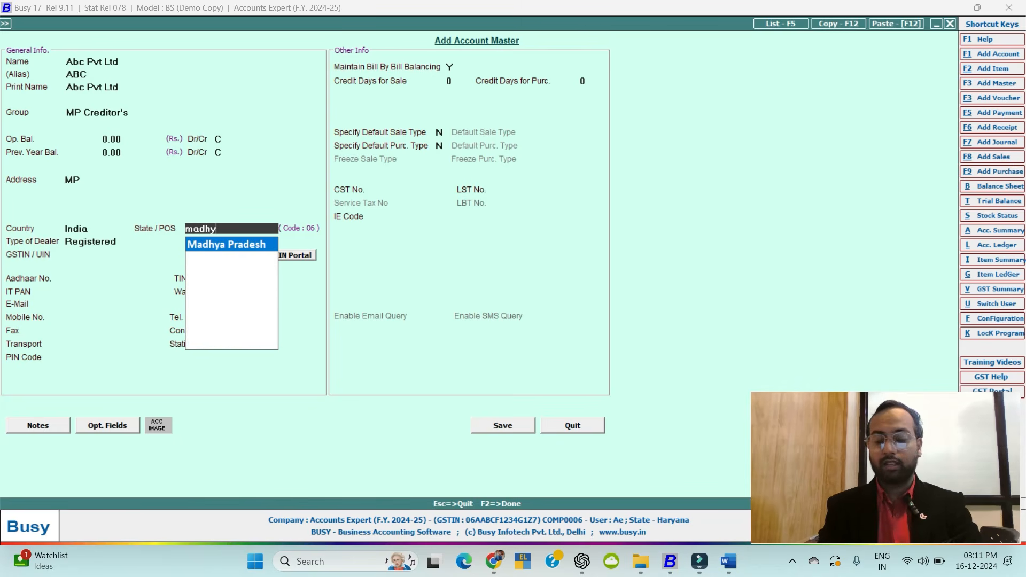
{"action": "key", "text": "Return"}
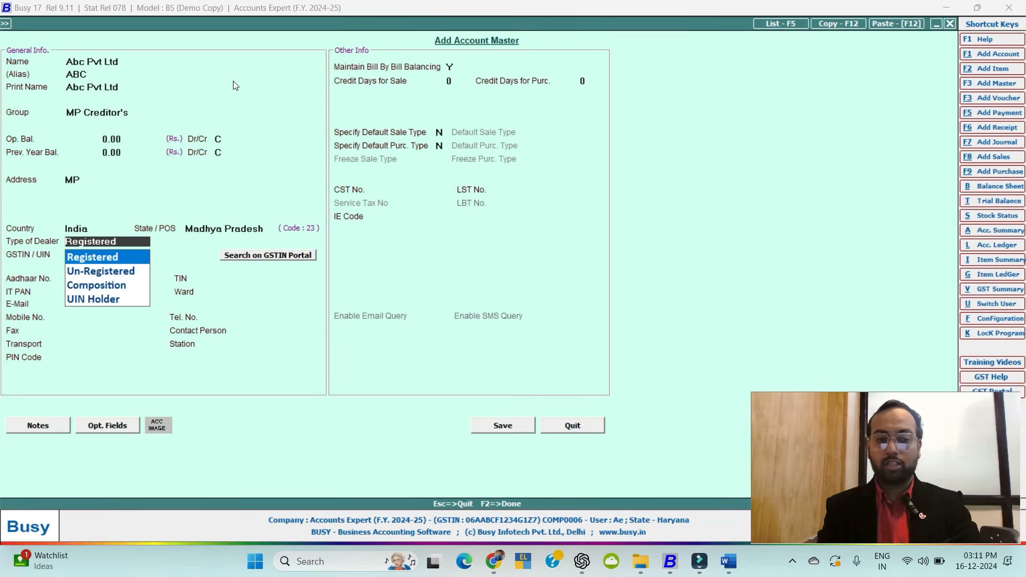
Choose Registered as the account's dealer type.
{"action": "key", "text": "Down"}
{"action": "key", "text": "Down"}
{"action": "key", "text": "Up"}
{"action": "key", "text": "Up"}
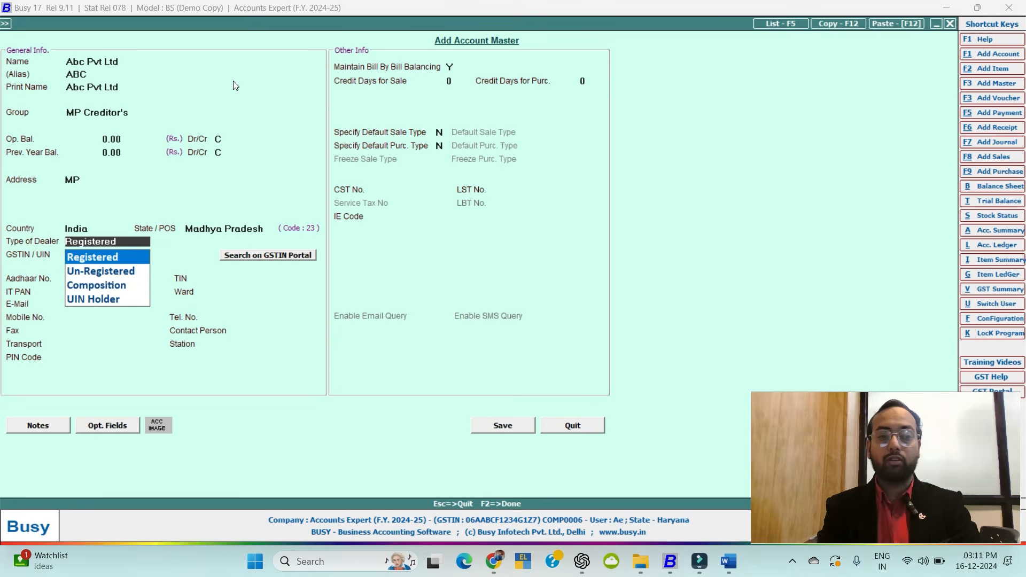
{"action": "key", "text": "Return"}
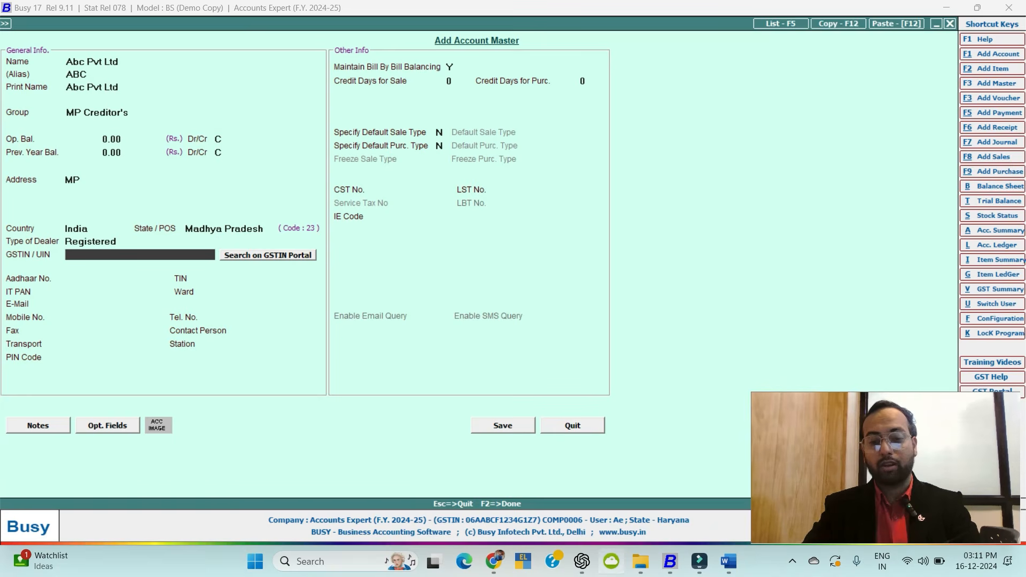
Search Google for 'mp gst code' to confirm 23, then enter the party's GSTIN beginning with 23.
{"action": "left_click", "coordinate": [493, 562]}
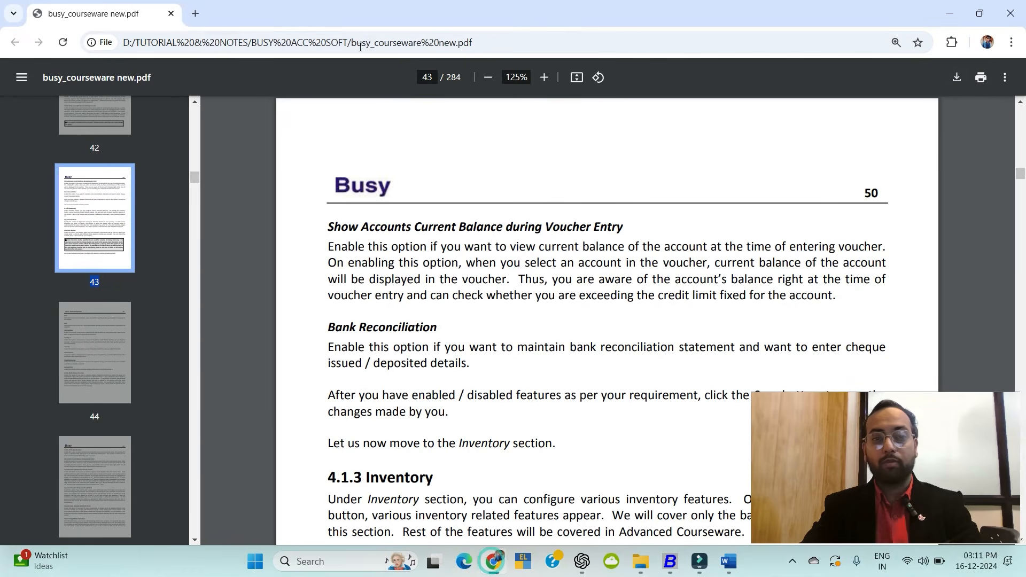
{"action": "left_click", "coordinate": [192, 14]}
{"action": "type", "text": "mp "}
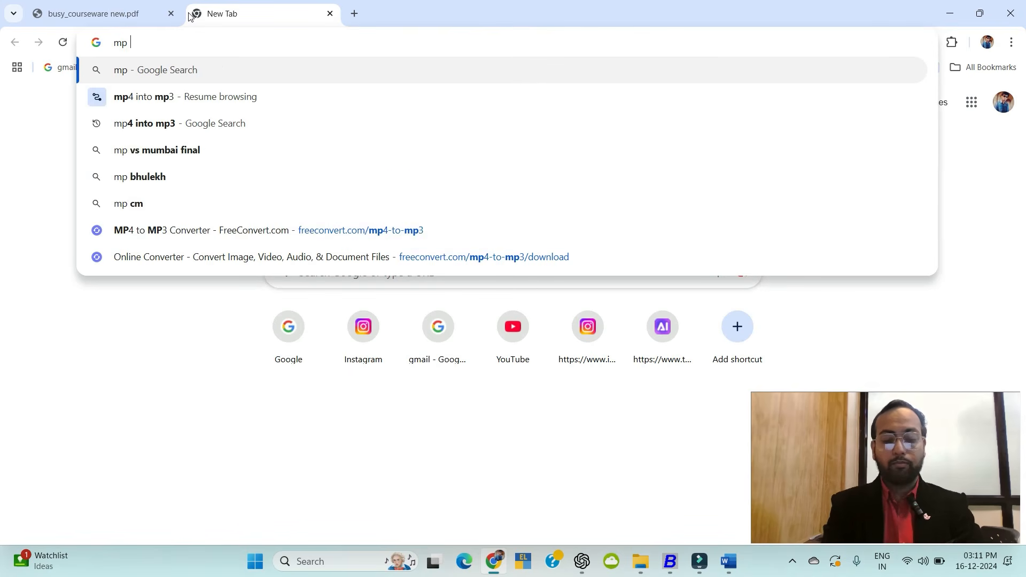
{"action": "type", "text": "gst code"}
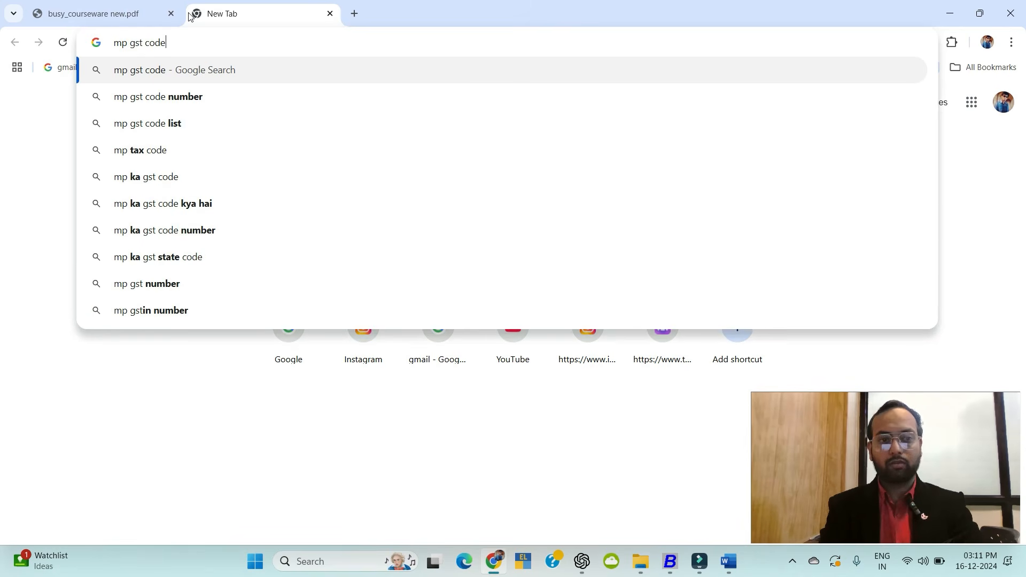
{"action": "key", "text": "Return"}
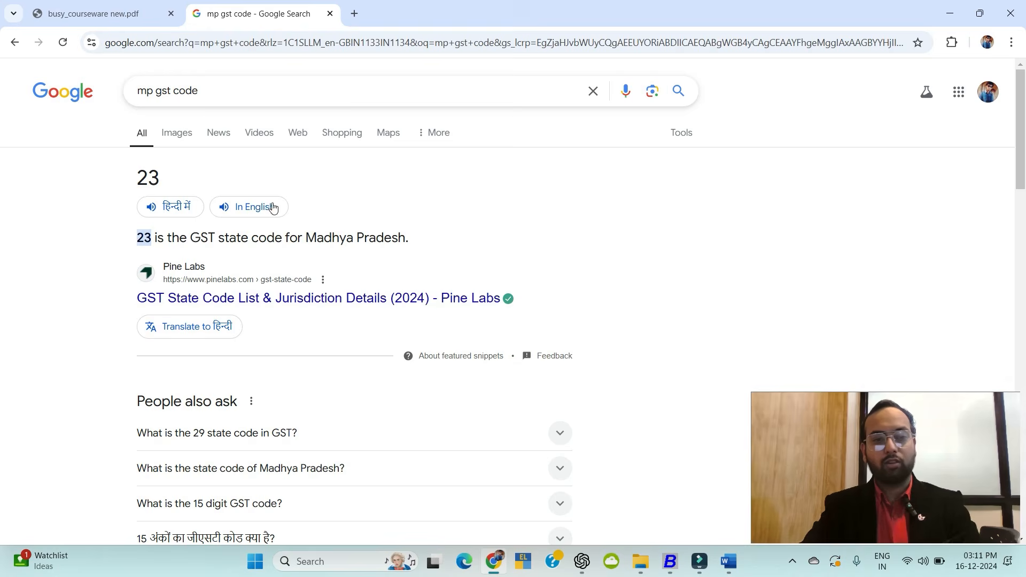
{"action": "key", "text": "alt+Tab"}
{"action": "type", "text": "23"}
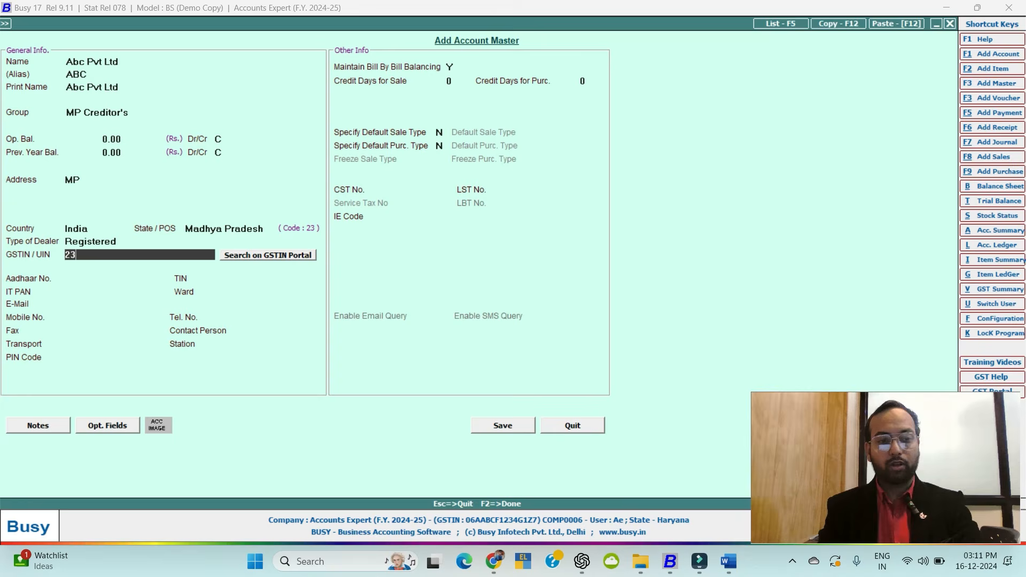
{"action": "type", "text": "AABCV"}
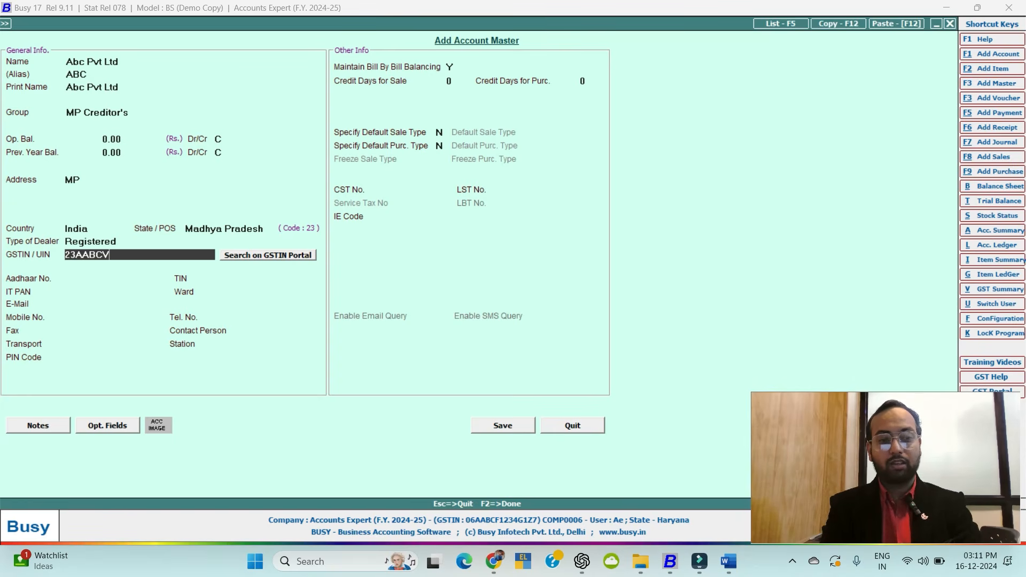
{"action": "type", "text": "1234"}
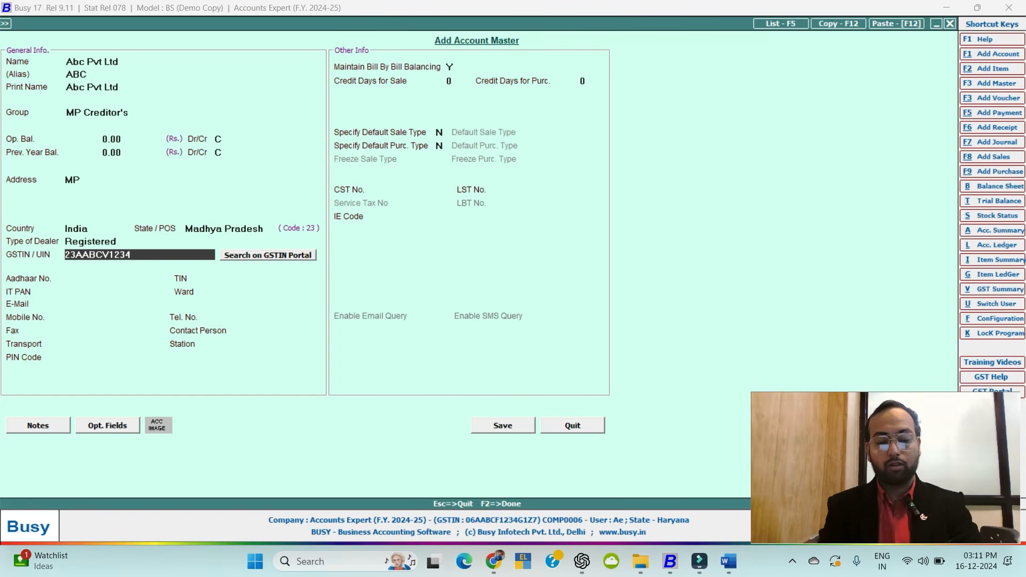
{"action": "type", "text": "F1Z7"}
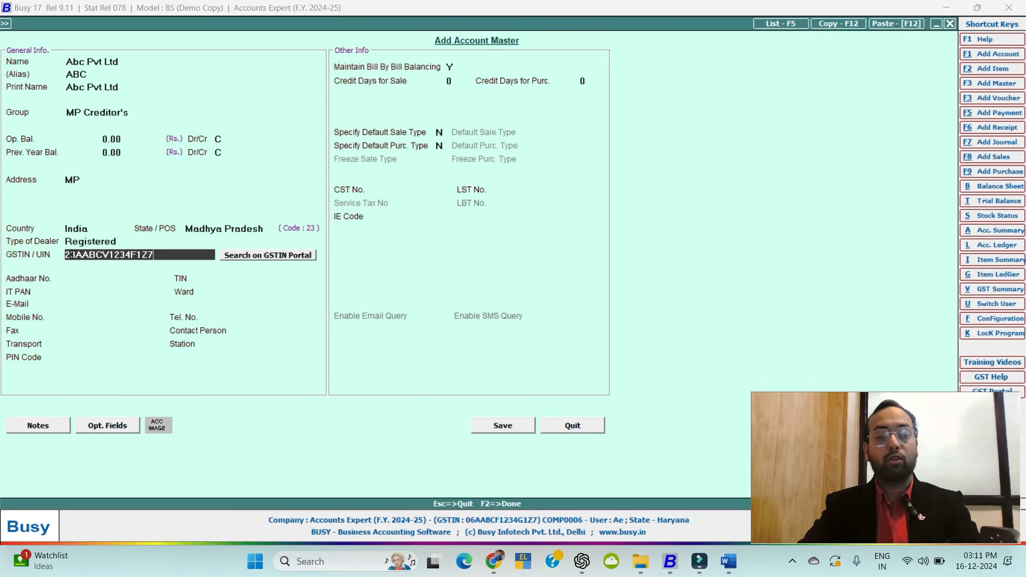
Correct the PAN portion of the GSTIN and accept it despite the invalid-GSTIN warning.
{"action": "left_click", "coordinate": [74, 256]}
{"action": "left_click_drag", "start_coordinate": [87, 256], "coordinate": [134, 259]}
{"action": "left_click", "coordinate": [136, 253]}
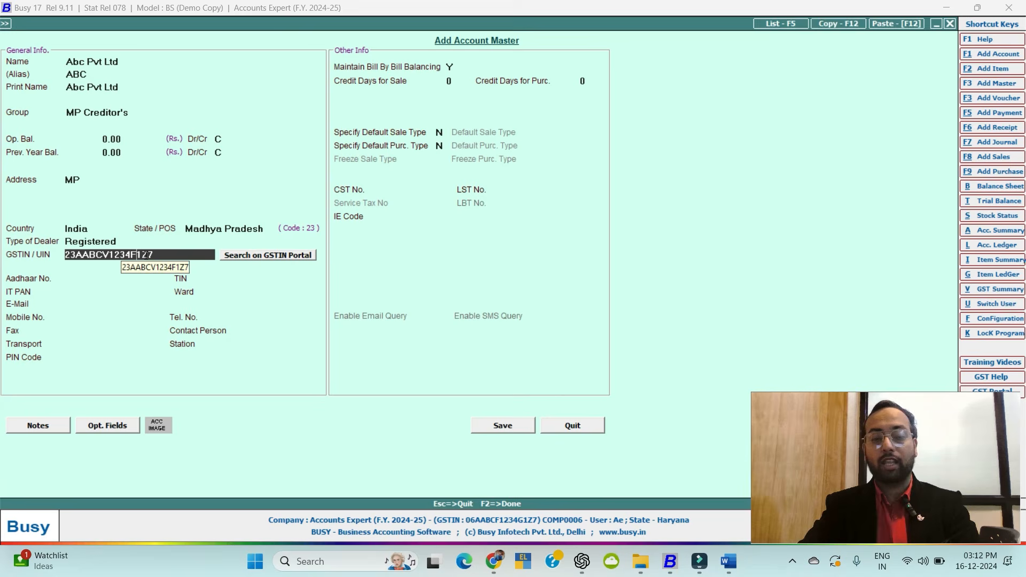
{"action": "left_click", "coordinate": [154, 253]}
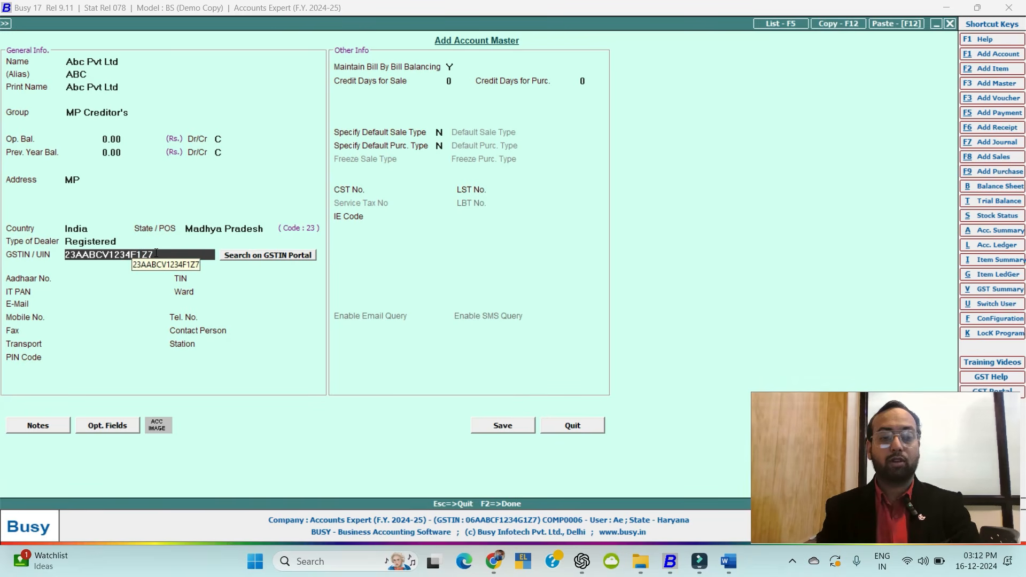
{"action": "key", "text": "Return"}
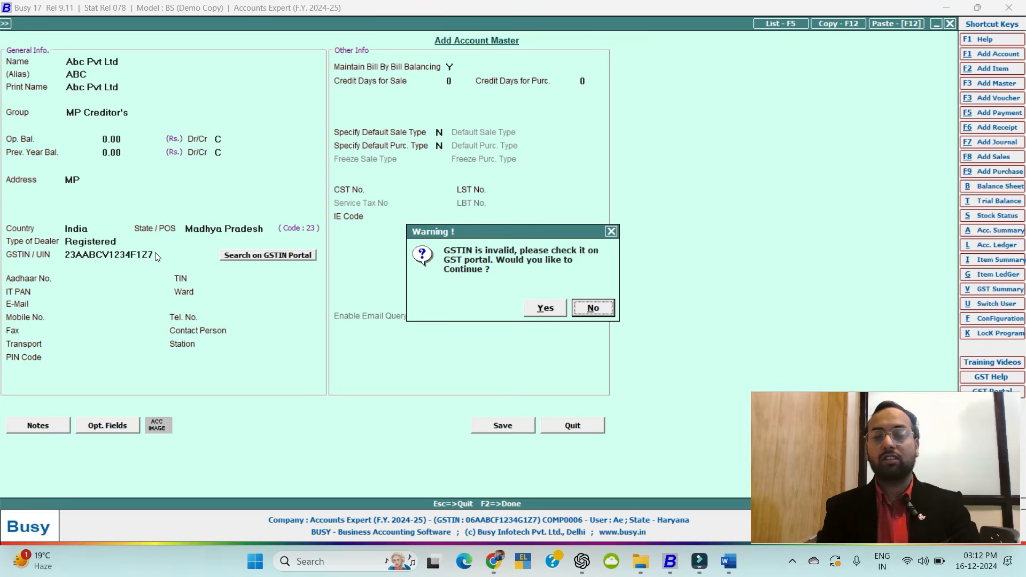
{"action": "key", "text": "Left"}
{"action": "key", "text": "Right"}
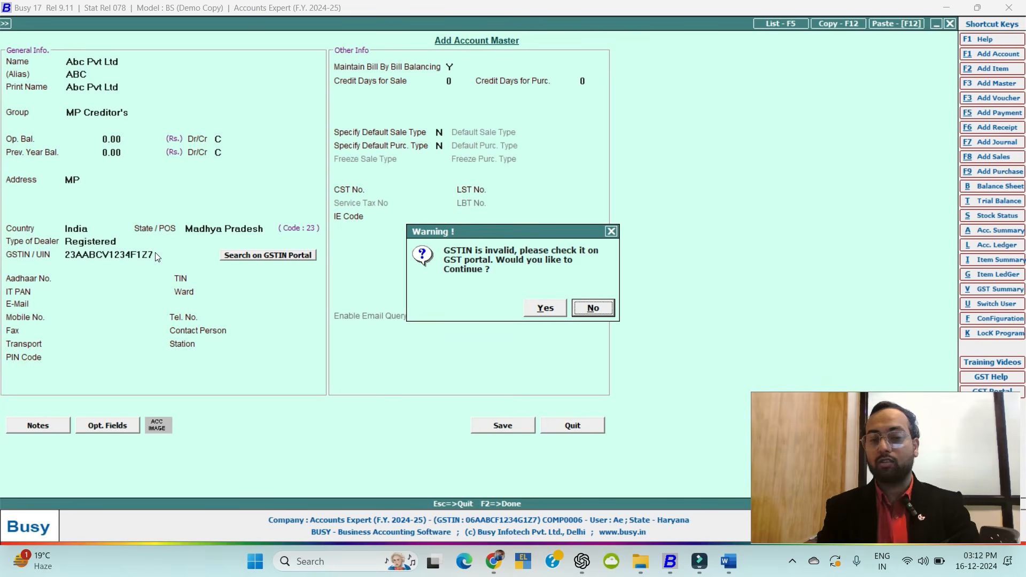
{"action": "key", "text": "Left"}
{"action": "key", "text": "Return"}
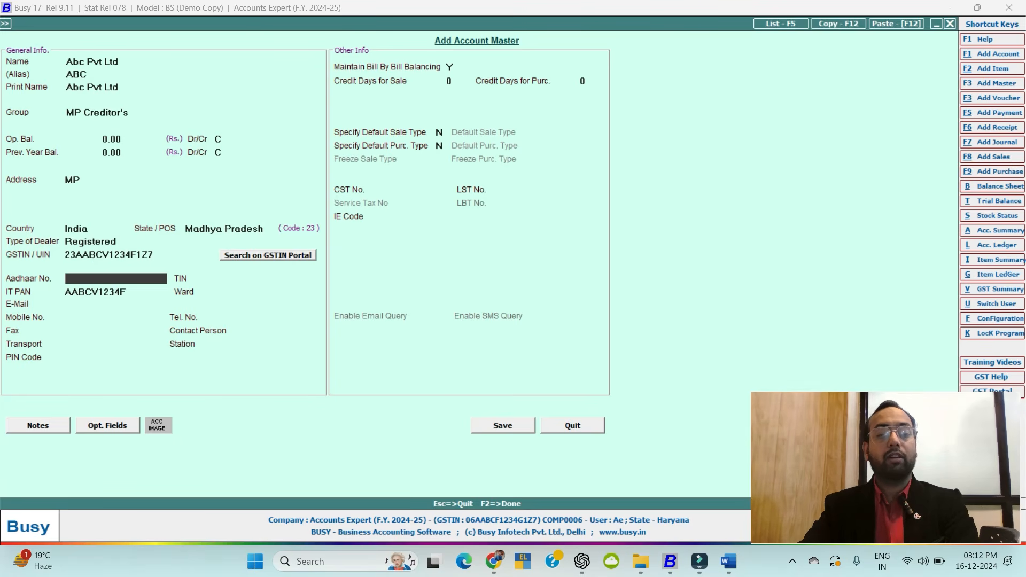
Re-edit the GSTIN's PAN portion after code 23 and continue past the warning.
{"action": "left_click", "coordinate": [80, 258]}
{"action": "left_click_drag", "start_coordinate": [76, 255], "coordinate": [132, 255]}
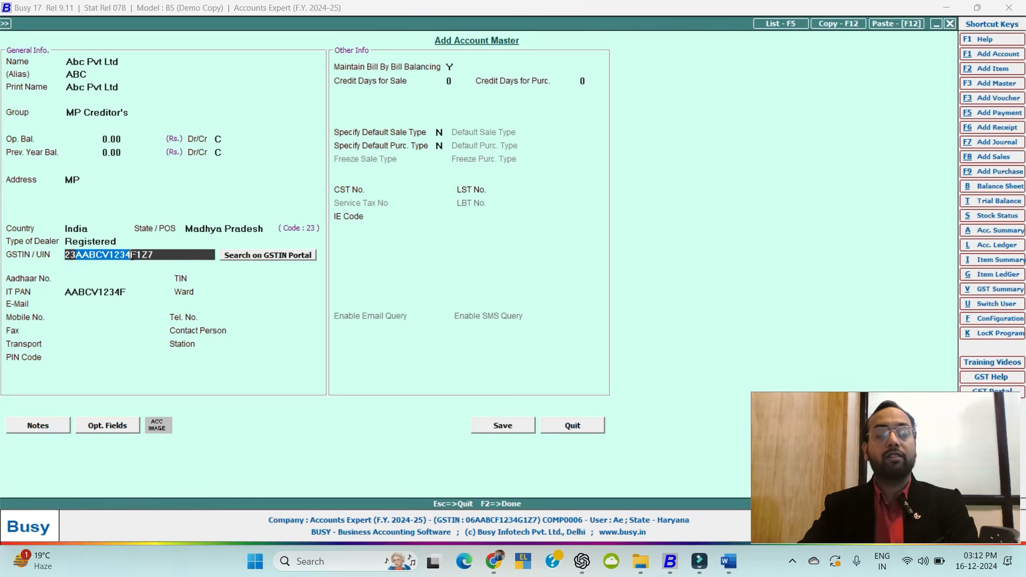
{"action": "left_click", "coordinate": [78, 279]}
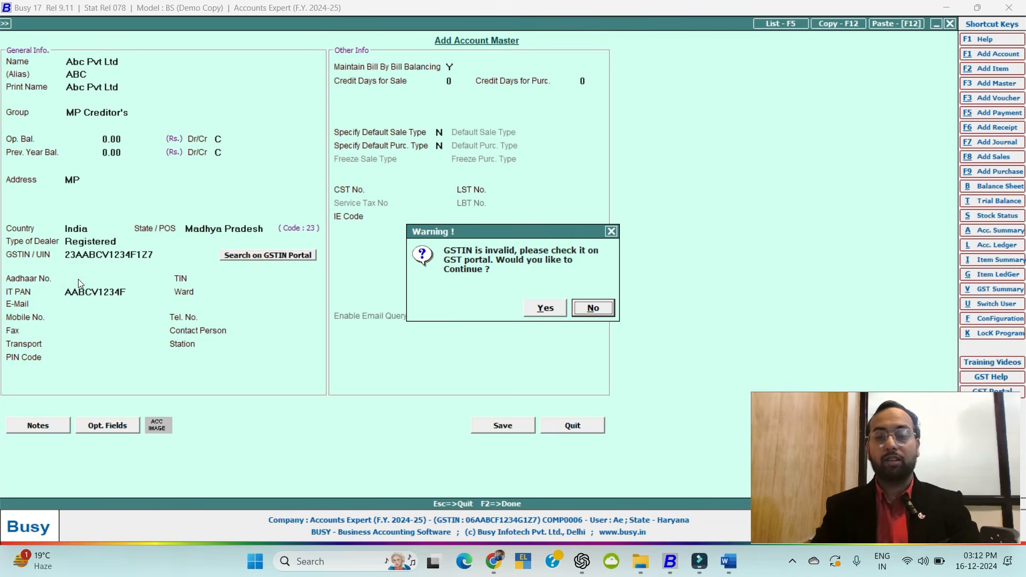
{"action": "key", "text": "Left"}
{"action": "key", "text": "Return"}
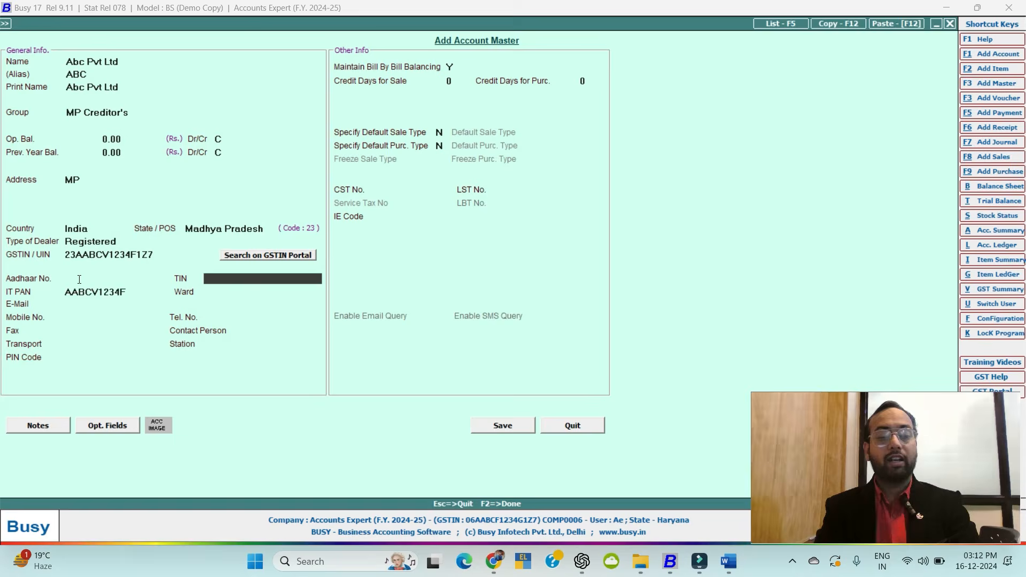
Save Abc Pvt Ltd with bill-by-bill balancing on and 0 credit days, then close the form.
{"action": "key", "text": "Return"}
{"action": "key", "text": "Return"}
{"action": "key", "text": "Return"}
{"action": "key", "text": "Return"}
{"action": "key", "text": "Return"}
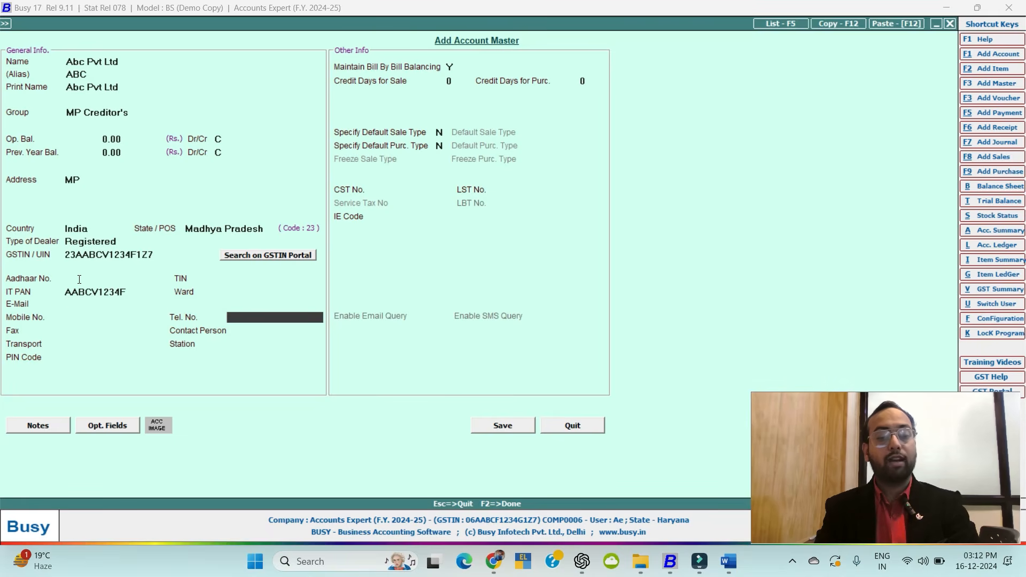
{"action": "key", "text": "Return"}
{"action": "key", "text": "Return"}
{"action": "key", "text": "Return"}
{"action": "key", "text": "Return"}
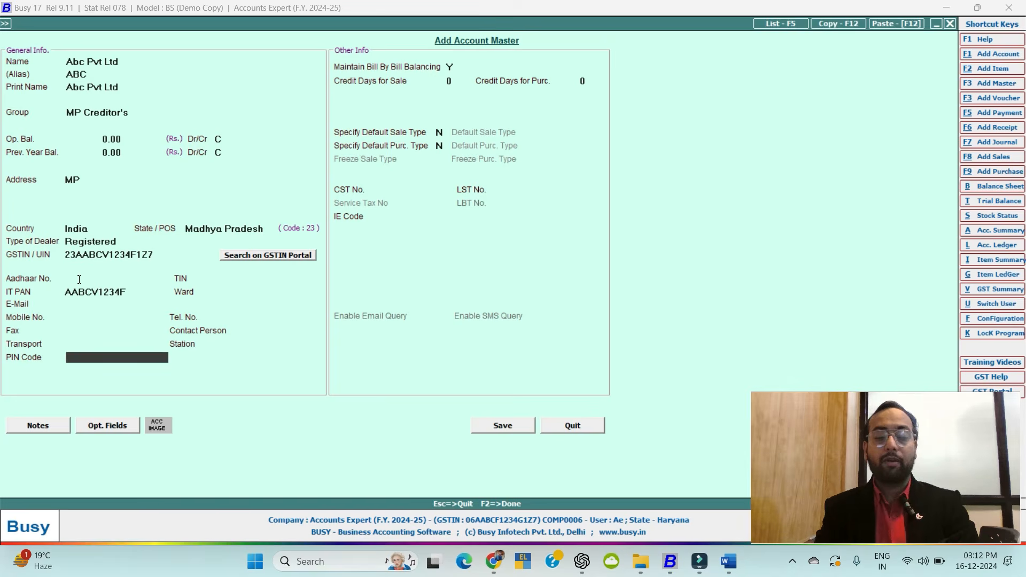
{"action": "key", "text": "Return"}
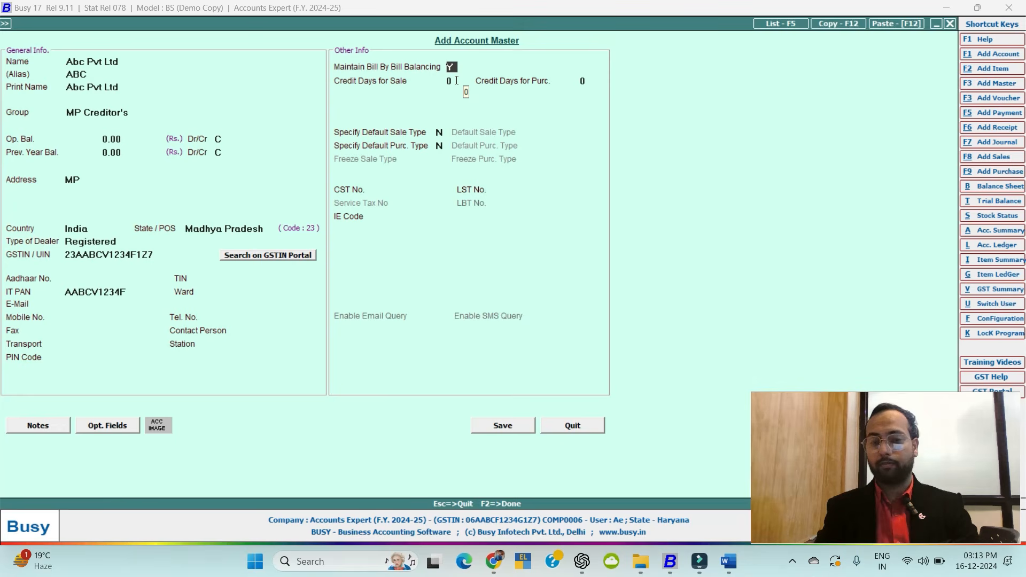
{"action": "key", "text": "Return"}
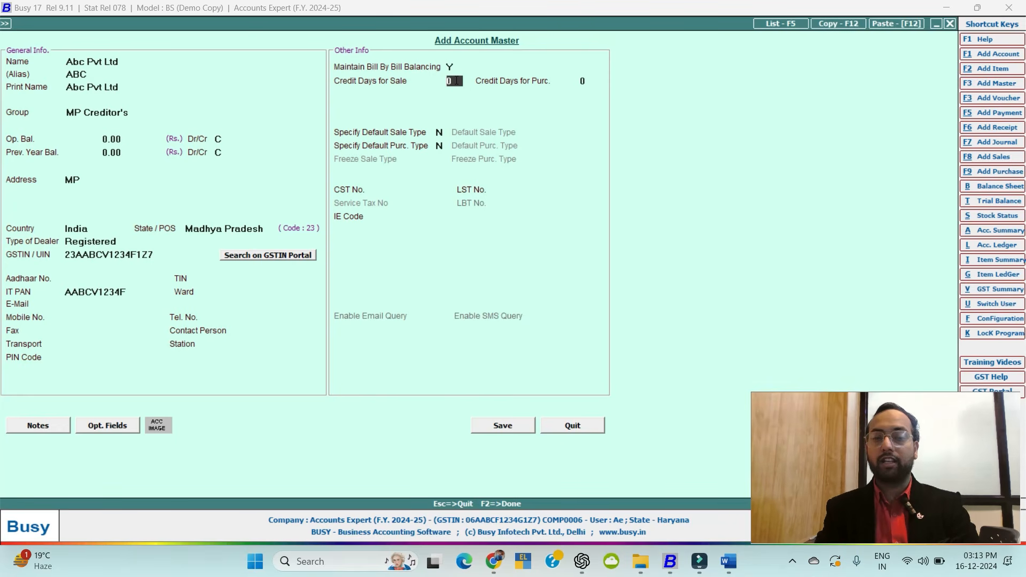
{"action": "key", "text": "Return"}
{"action": "key", "text": "Return"}
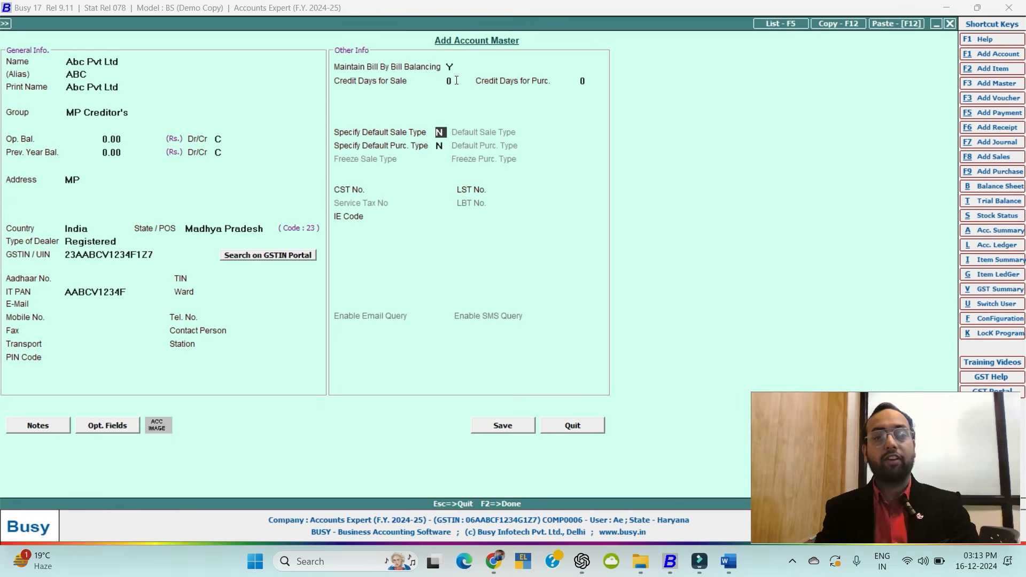
{"action": "key", "text": "Return"}
{"action": "key", "text": "Return"}
{"action": "key", "text": "Return"}
{"action": "key", "text": "Return"}
{"action": "key", "text": "Return"}
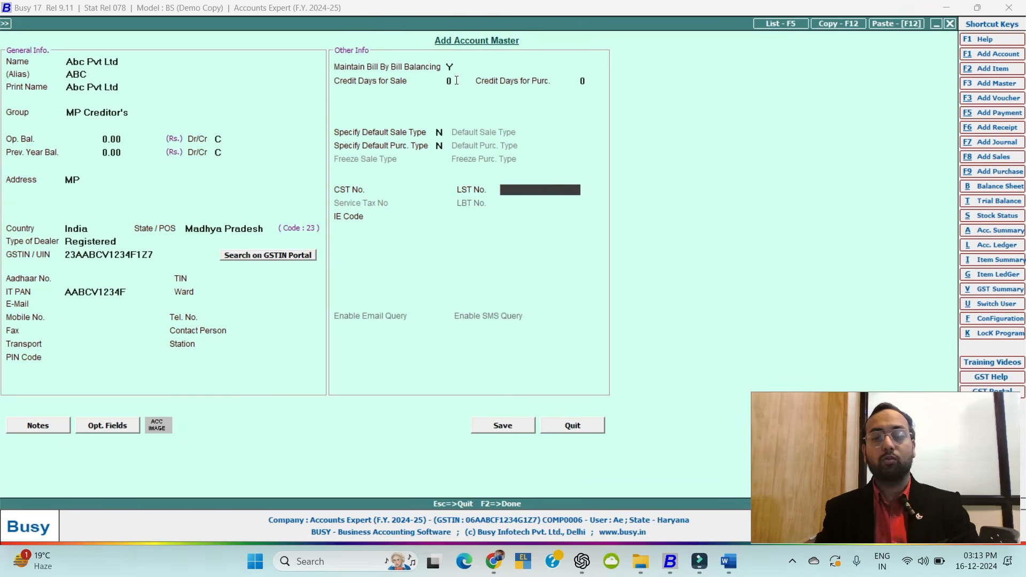
{"action": "key", "text": "Return"}
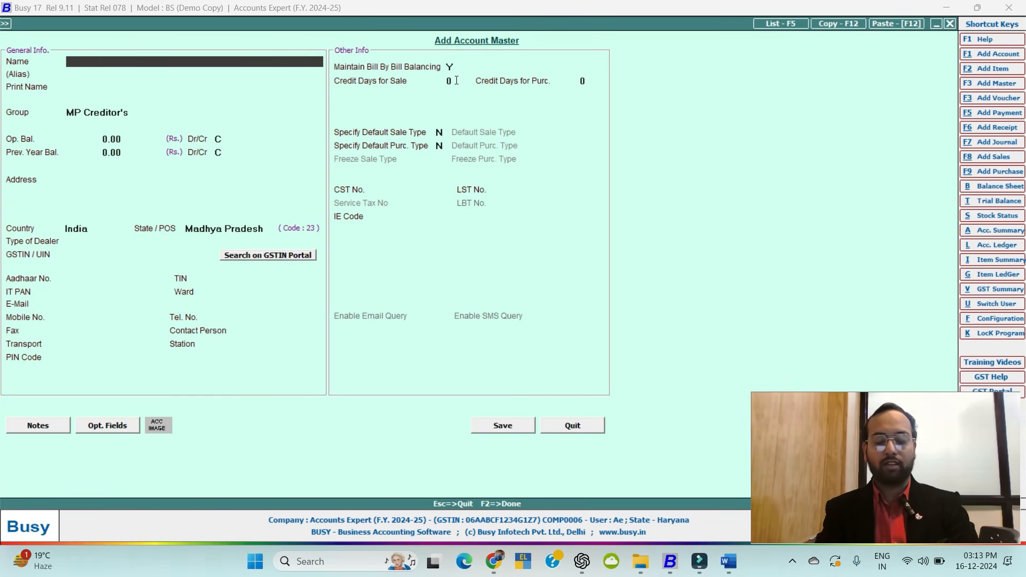
{"action": "key", "text": "Escape"}
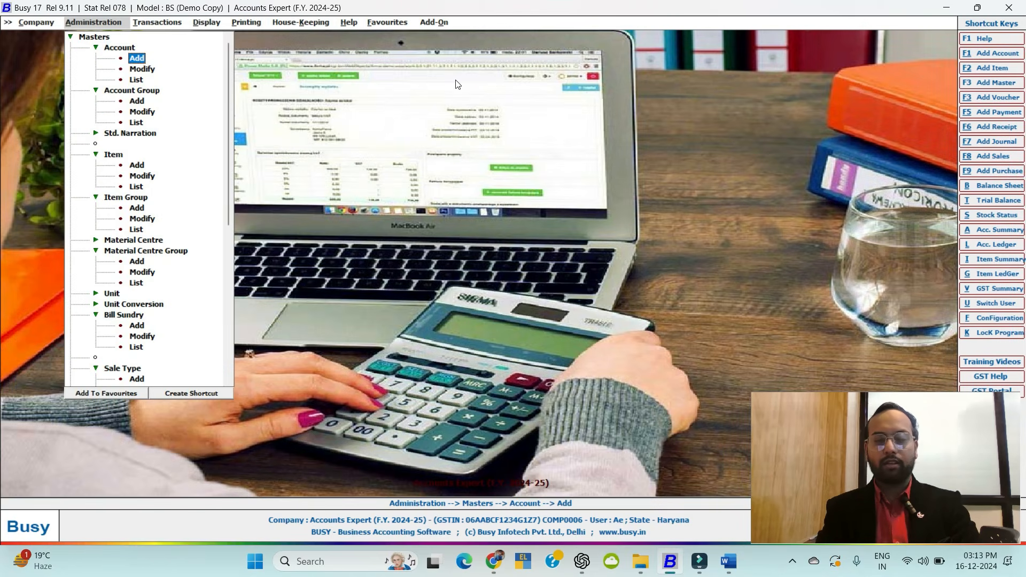
{"action": "key", "text": "Left"}
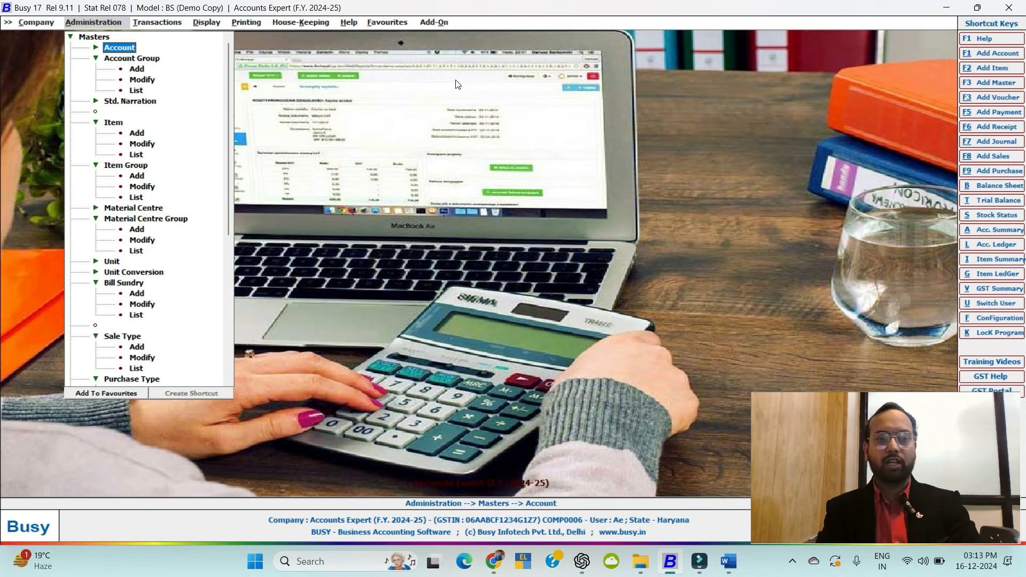
{"action": "key", "text": "Down"}
{"action": "key", "text": "Down"}
{"action": "key", "text": "Down"}
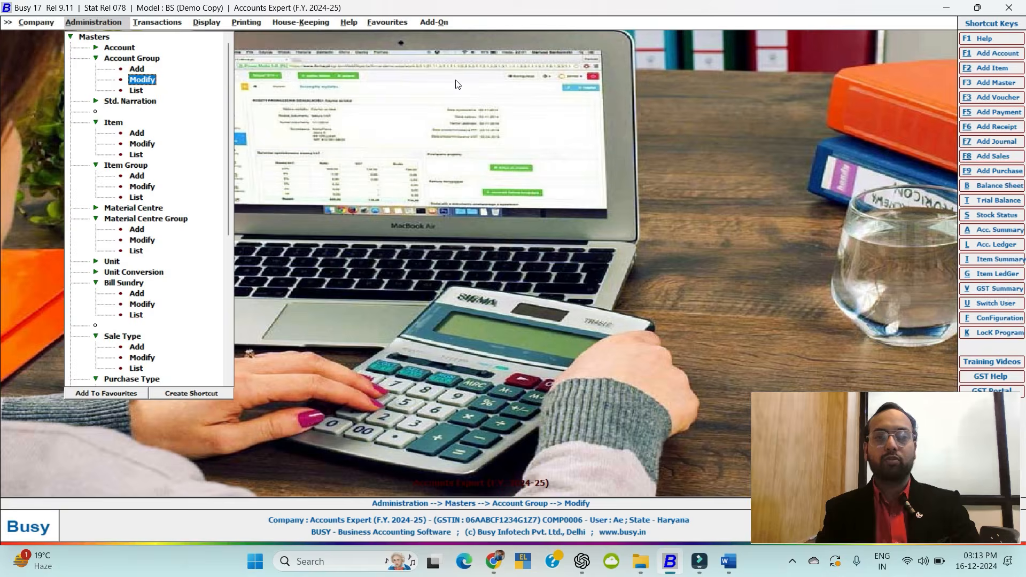
{"action": "key", "text": "Return"}
{"action": "type", "text": "mp"}
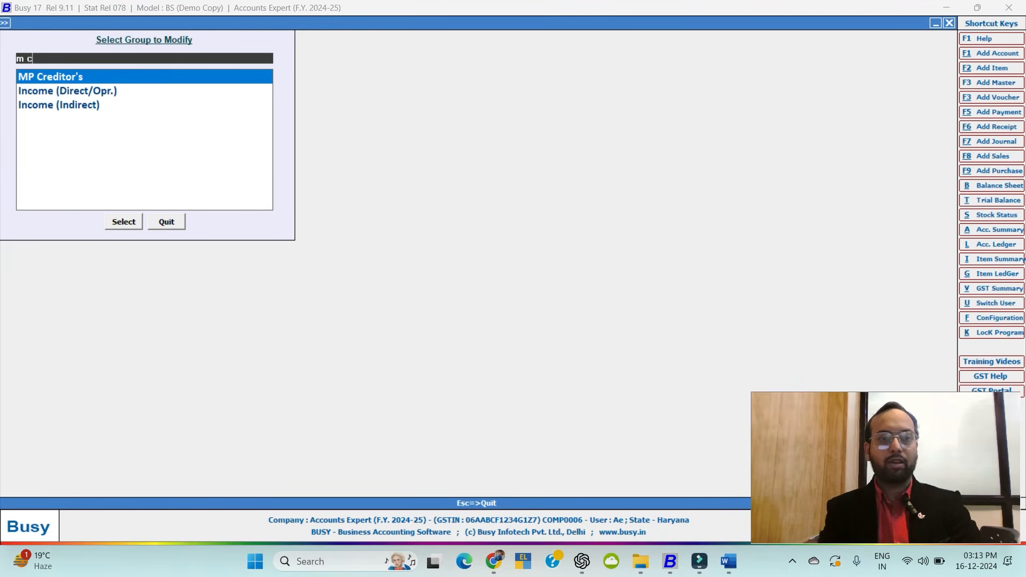
{"action": "key", "text": "Return"}
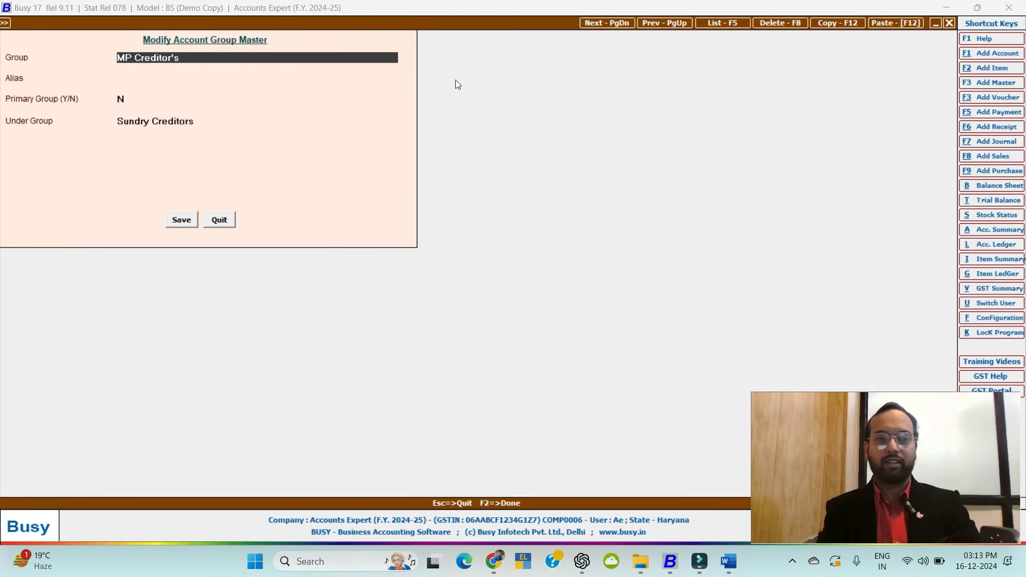
{"action": "key", "text": "Escape"}
{"action": "key", "text": "Escape"}
{"action": "key", "text": "Left"}
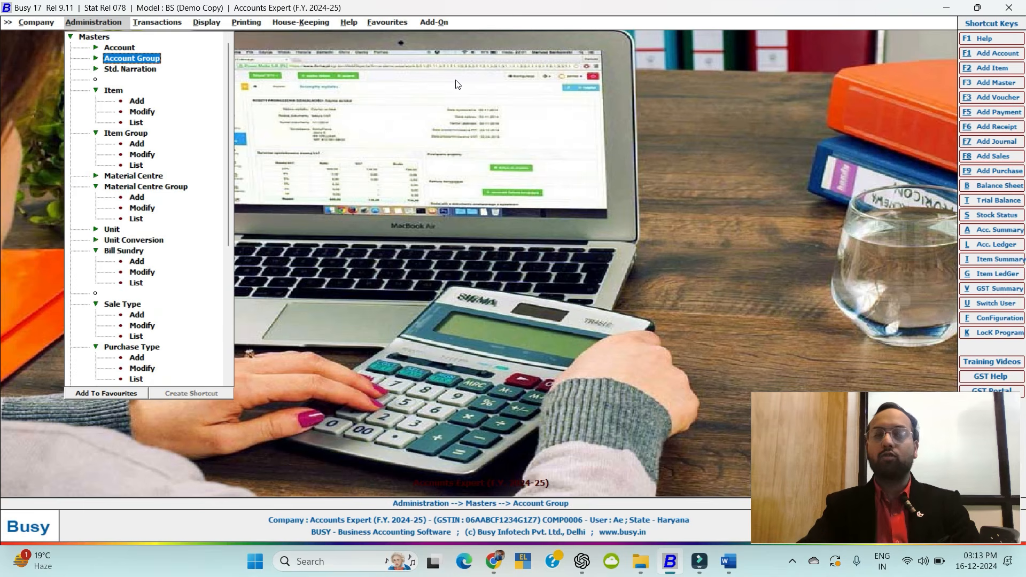
Expand the Item masters and start adding a new item.
{"action": "left_click", "coordinate": [96, 69]}
{"action": "left_click", "coordinate": [97, 70]}
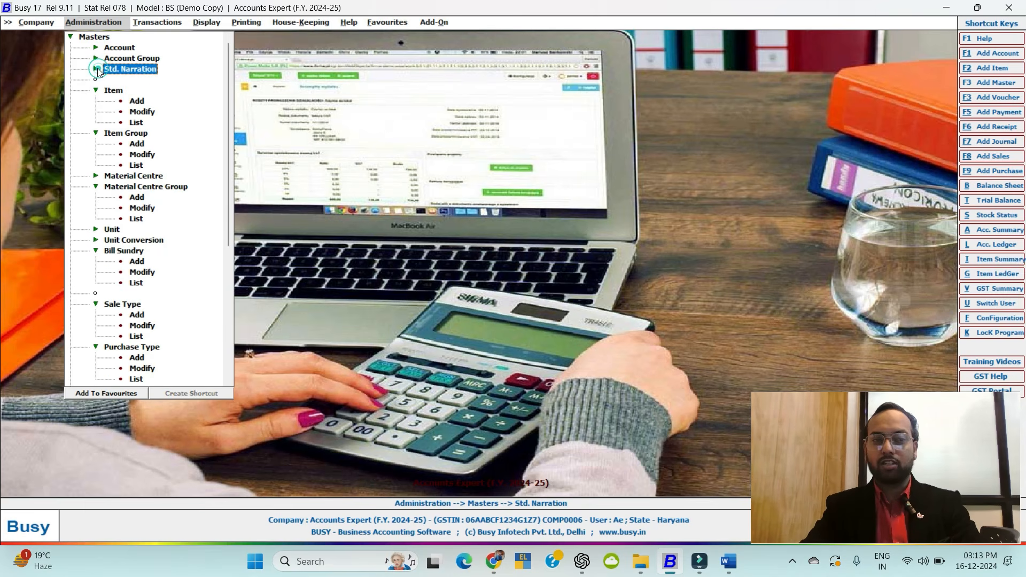
{"action": "left_click", "coordinate": [98, 92]}
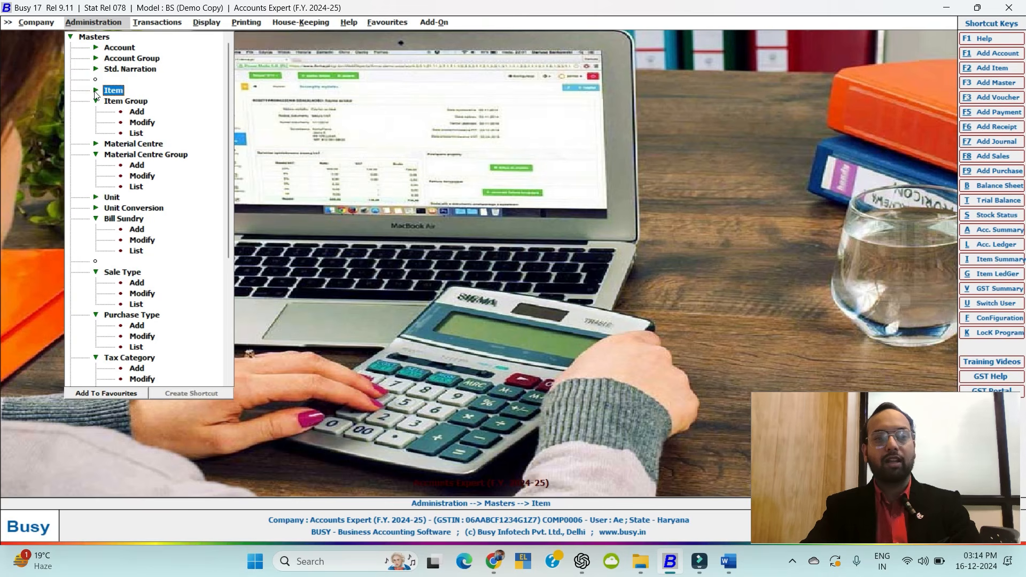
{"action": "left_click", "coordinate": [98, 92]}
{"action": "left_click", "coordinate": [134, 100]}
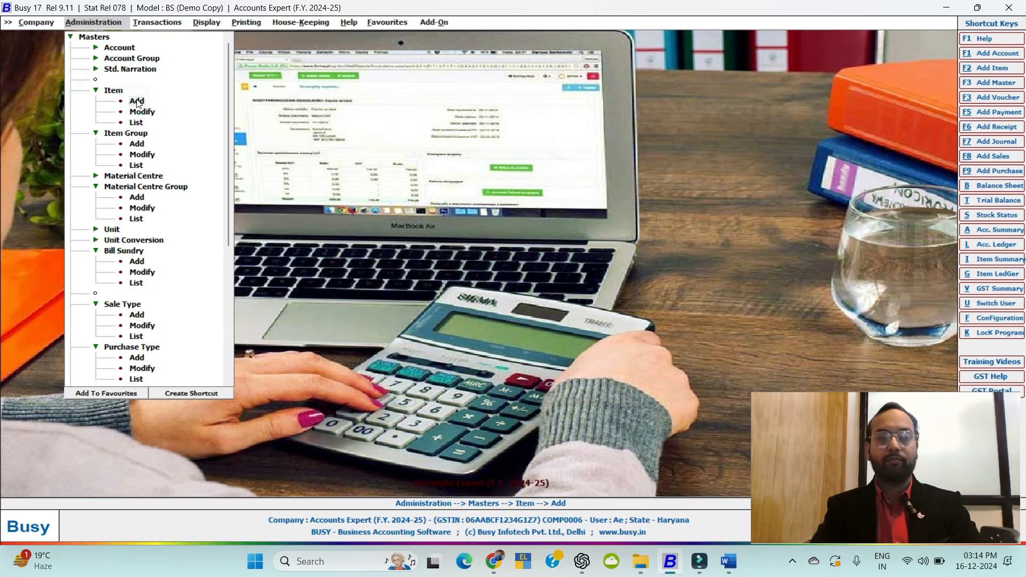
Name the new item 'Dell Keyboards' with alias 'Dell Kyb', keeping the default print name.
{"action": "type", "text": "Keyboards"}
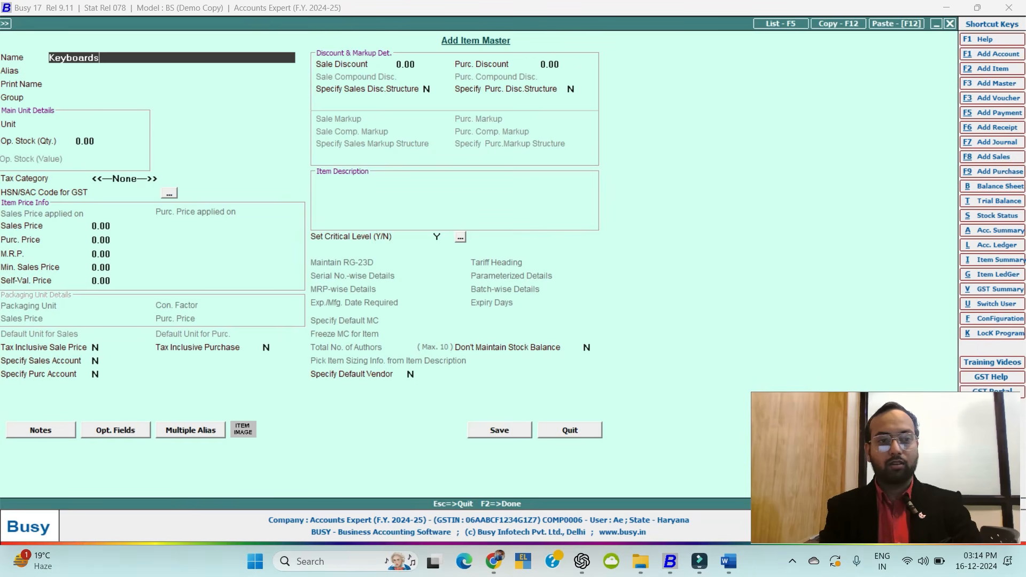
{"action": "key", "text": "Home"}
{"action": "type", "text": "De"}
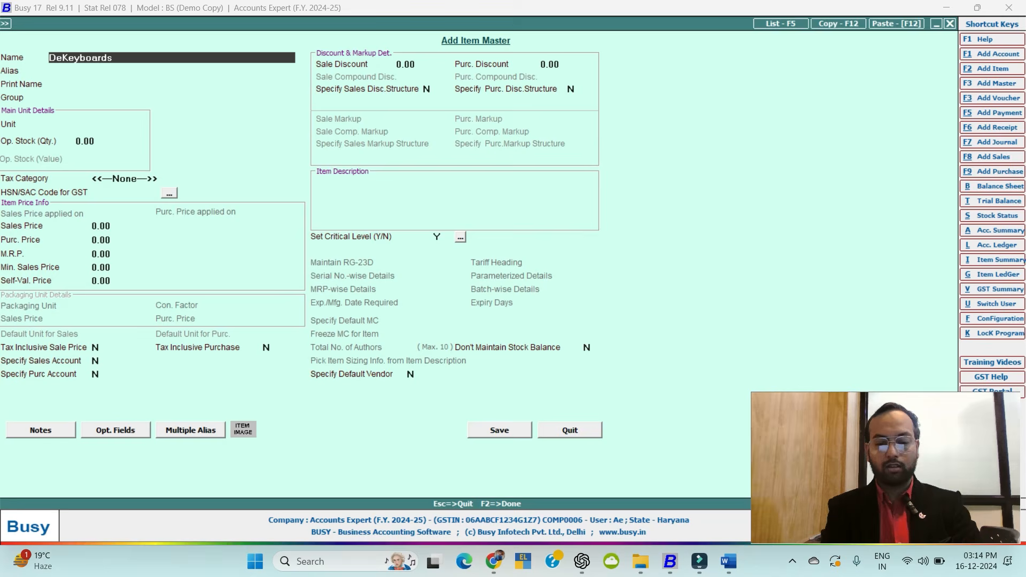
{"action": "type", "text": "ll"}
{"action": "key", "text": "Return"}
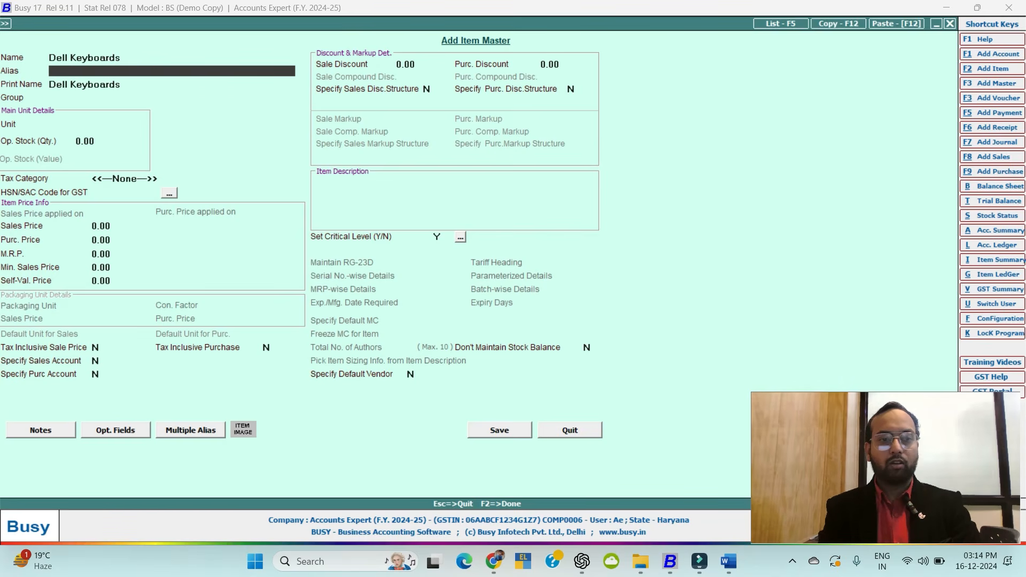
{"action": "type", "text": "Kyb"}
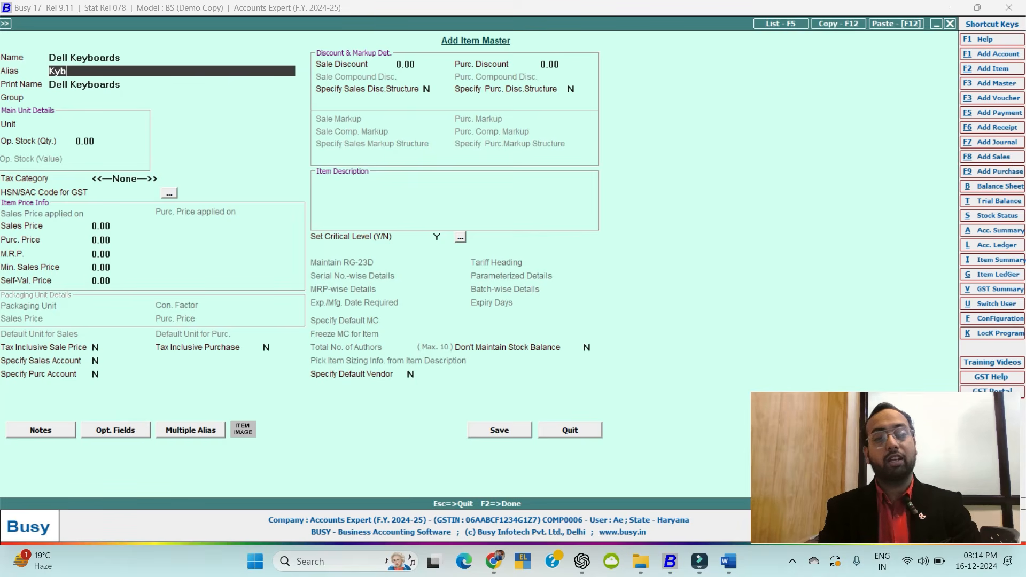
{"action": "type", "text": "De"}
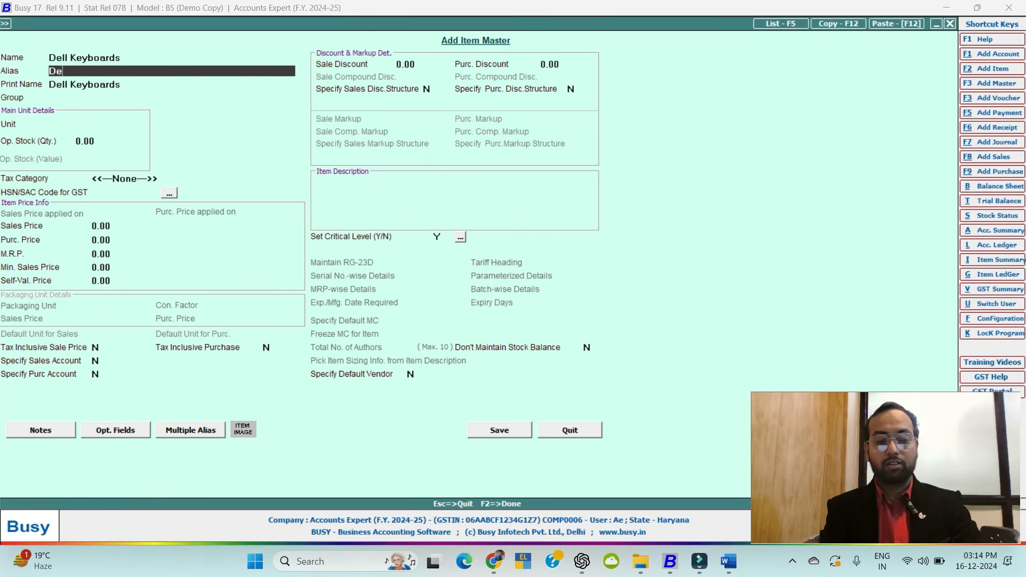
{"action": "type", "text": "ll KYB"}
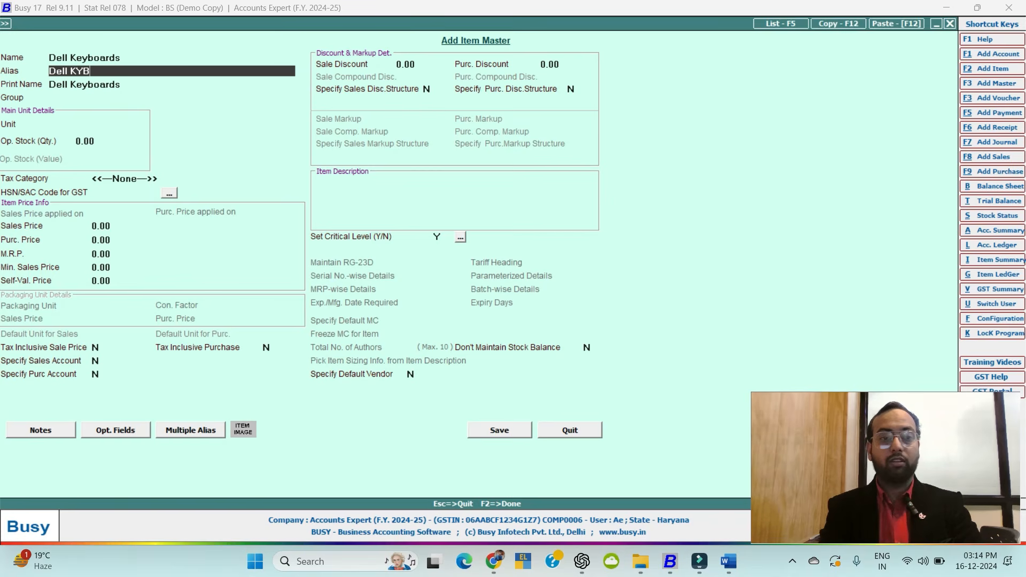
{"action": "key", "text": "BackSpace"}
{"action": "type", "text": "yb"}
{"action": "key", "text": "Return"}
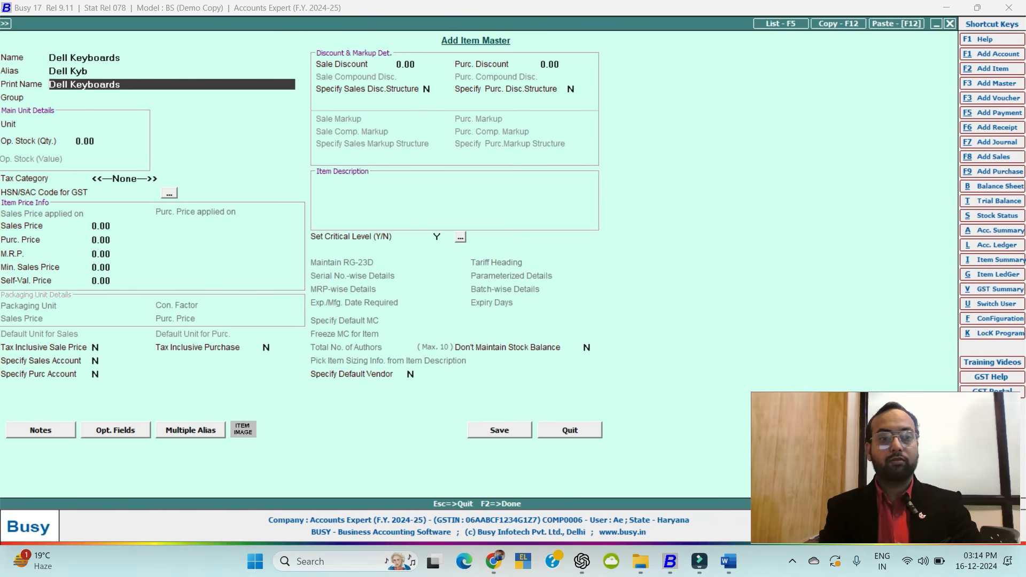
{"action": "key", "text": "Return"}
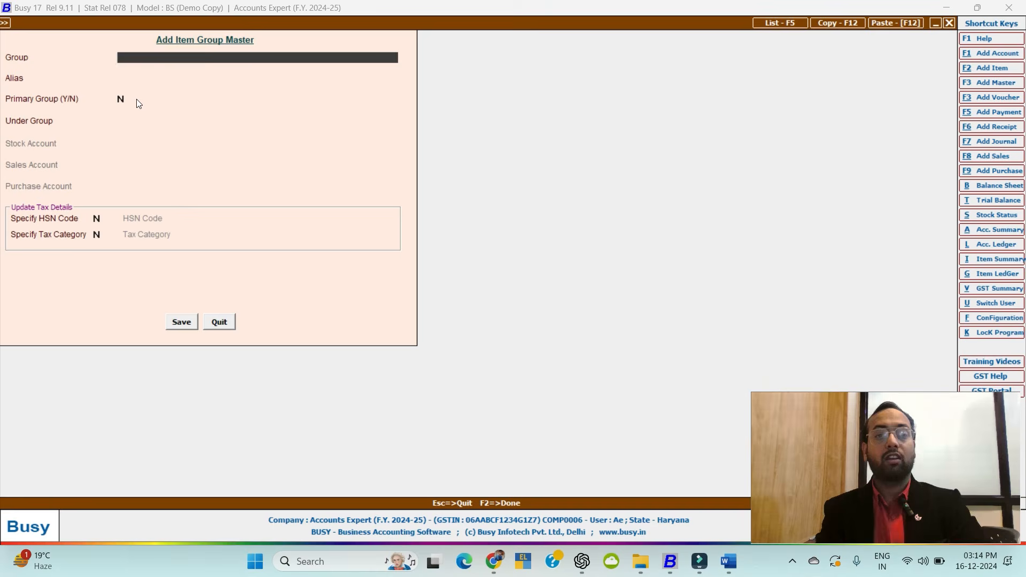
Close the stray group and account forms and bring up a new item group form.
{"action": "key", "text": "Escape"}
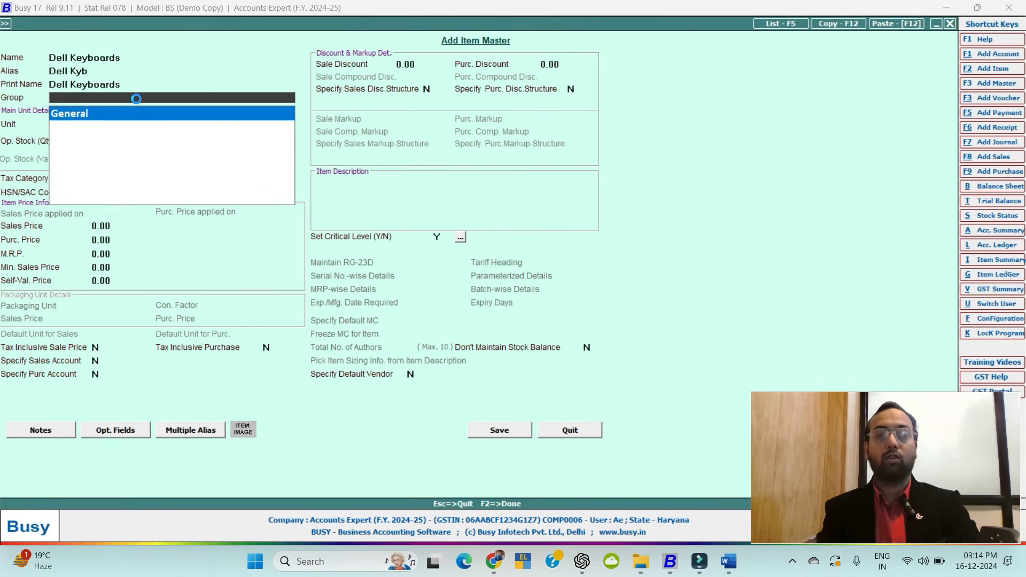
{"action": "key", "text": "alt+F1"}
{"action": "key", "text": "Escape"}
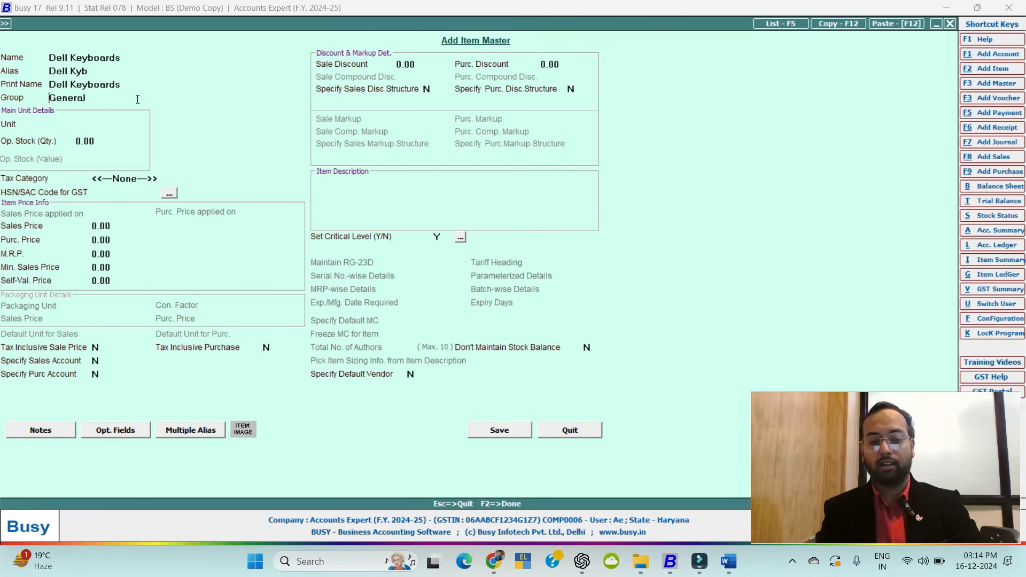
{"action": "key", "text": "alt+F2"}
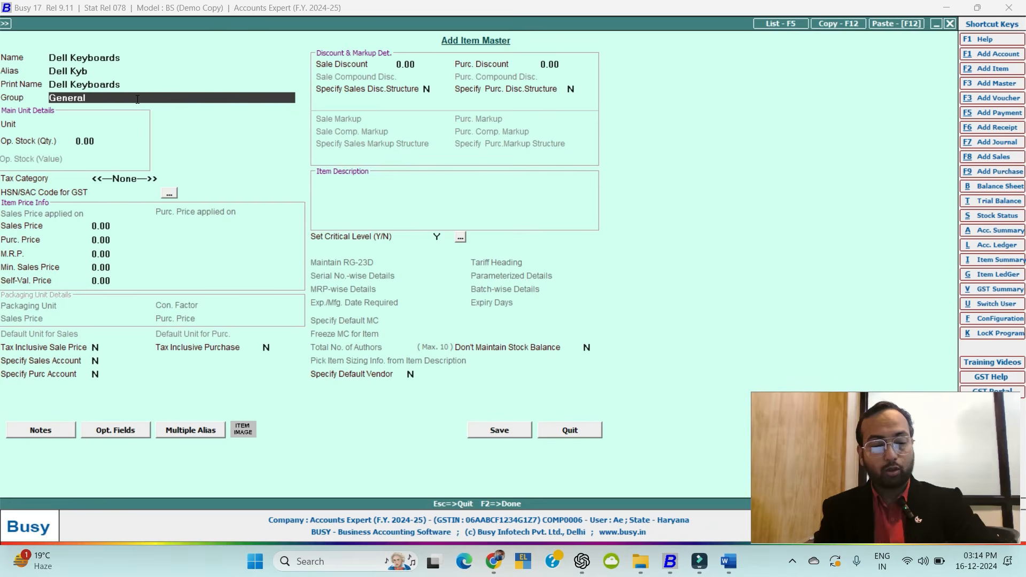
{"action": "key", "text": "F3"}
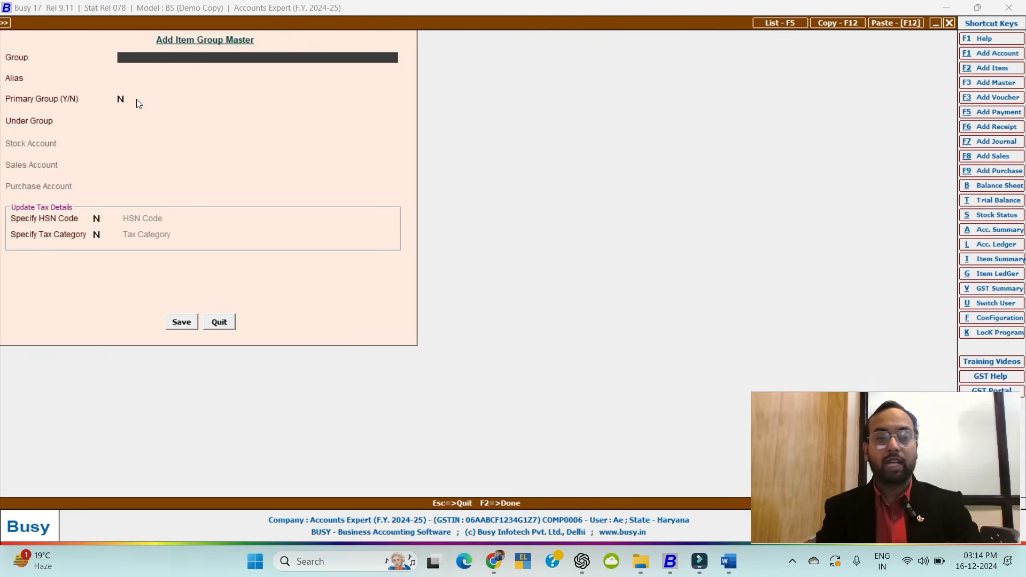
Name the group 'Electronic Devices', non-primary, with HSN code 7458.
{"action": "type", "text": "Ele"}
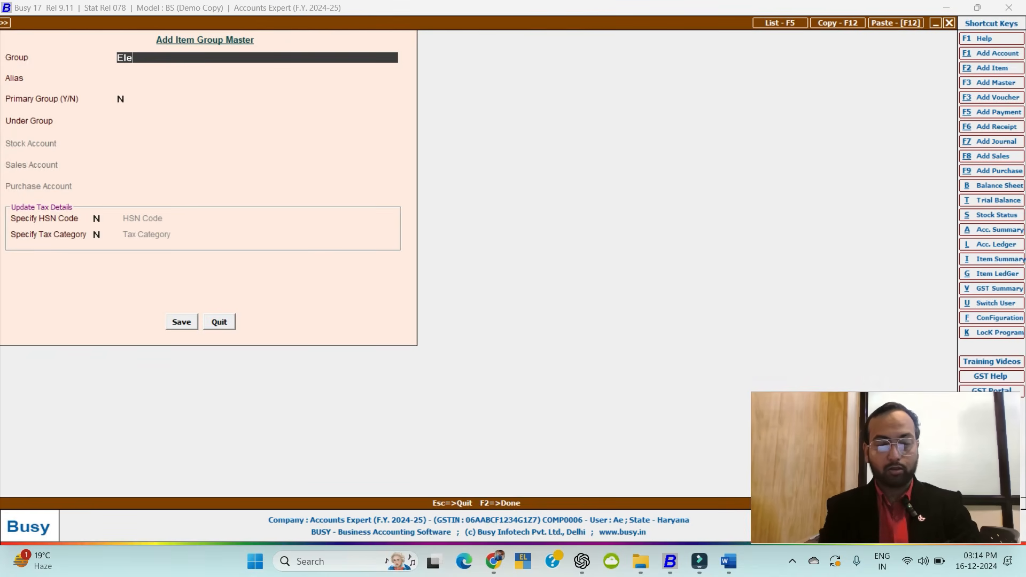
{"action": "type", "text": "ctr"}
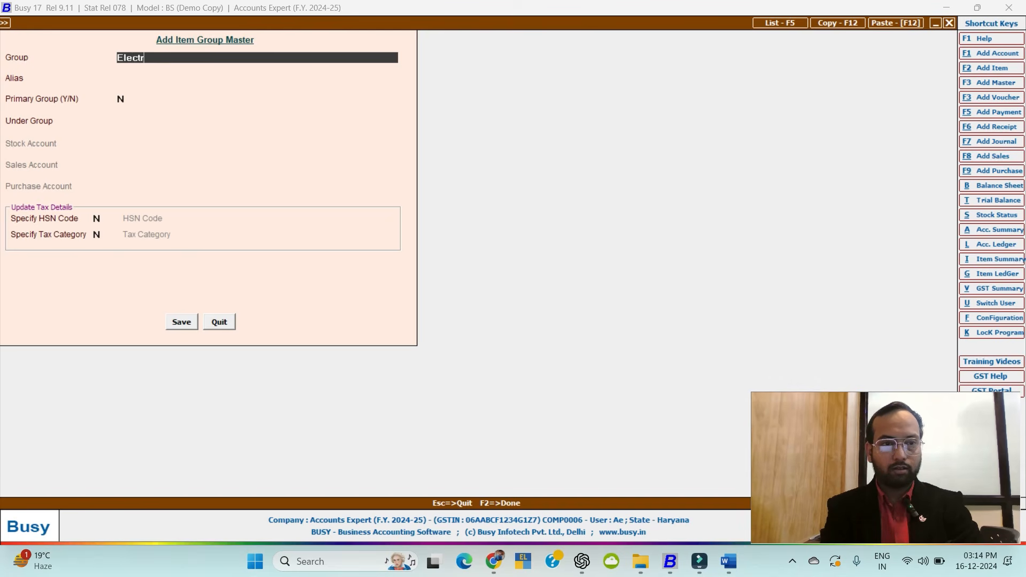
{"action": "type", "text": "onic D"}
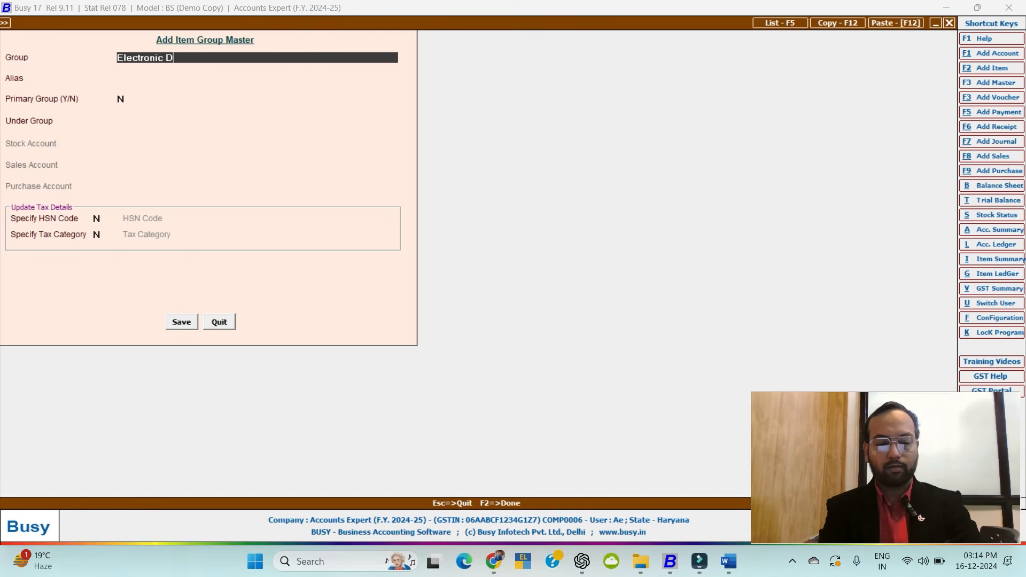
{"action": "type", "text": "evices"}
{"action": "key", "text": "Return"}
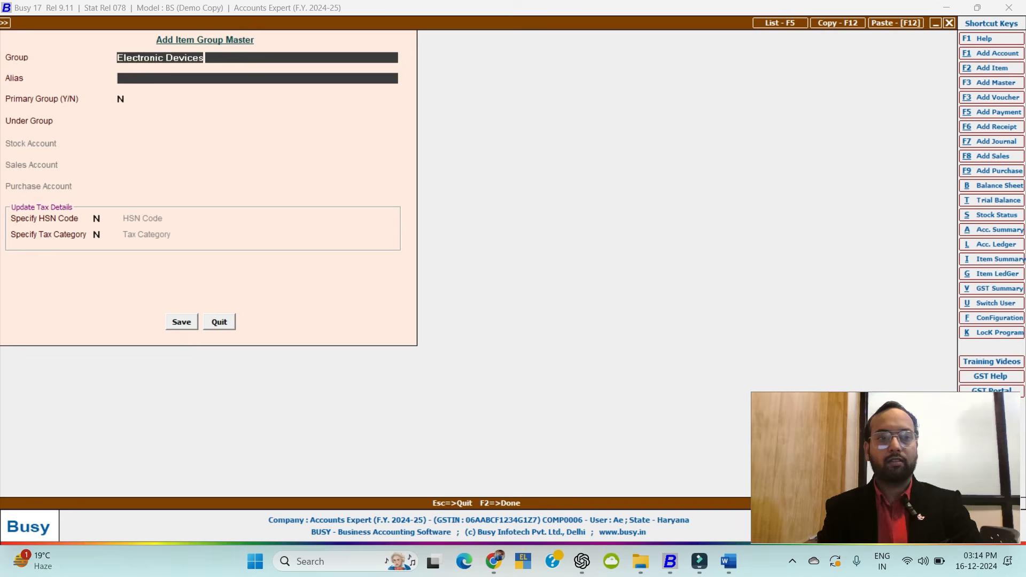
{"action": "key", "text": "Return"}
{"action": "key", "text": "Return"}
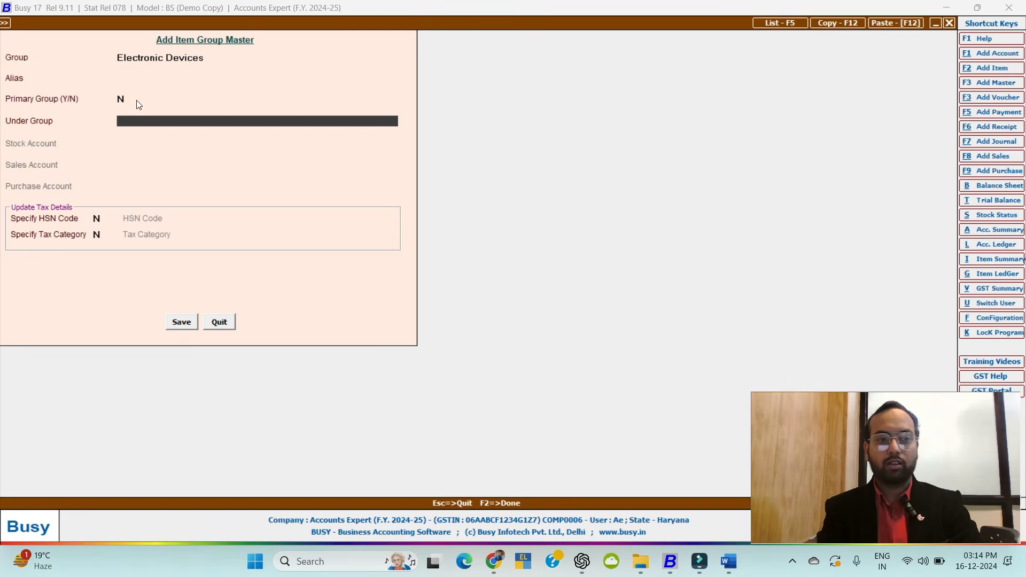
{"action": "key", "text": "Return"}
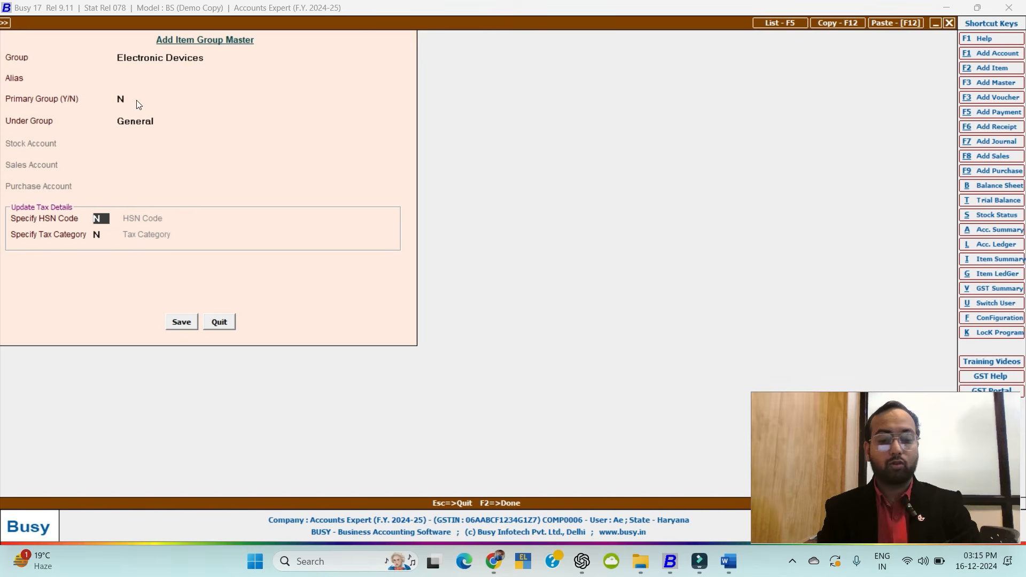
{"action": "type", "text": "Y"}
{"action": "key", "text": "Return"}
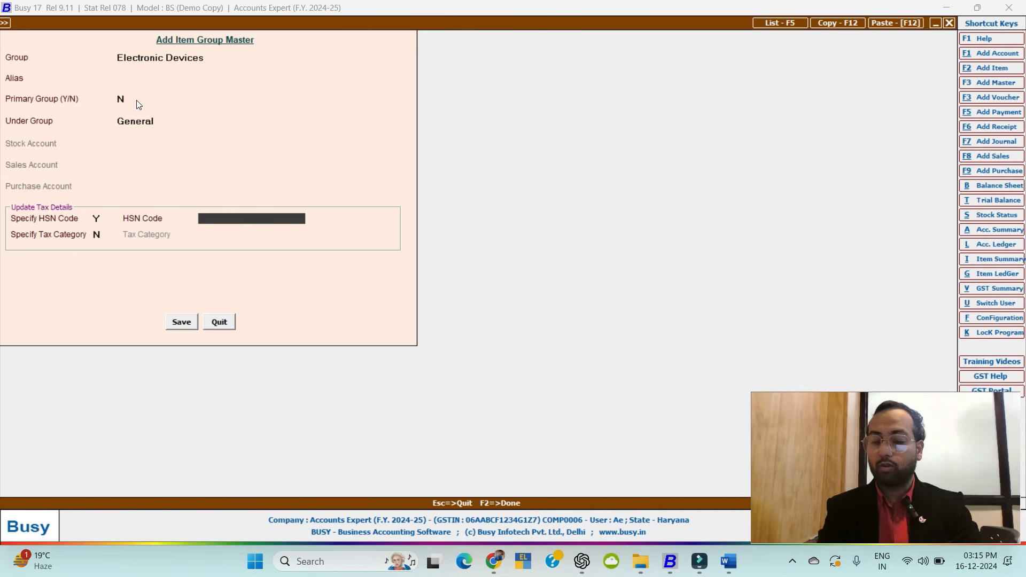
{"action": "type", "text": "7458"}
{"action": "key", "text": "Return"}
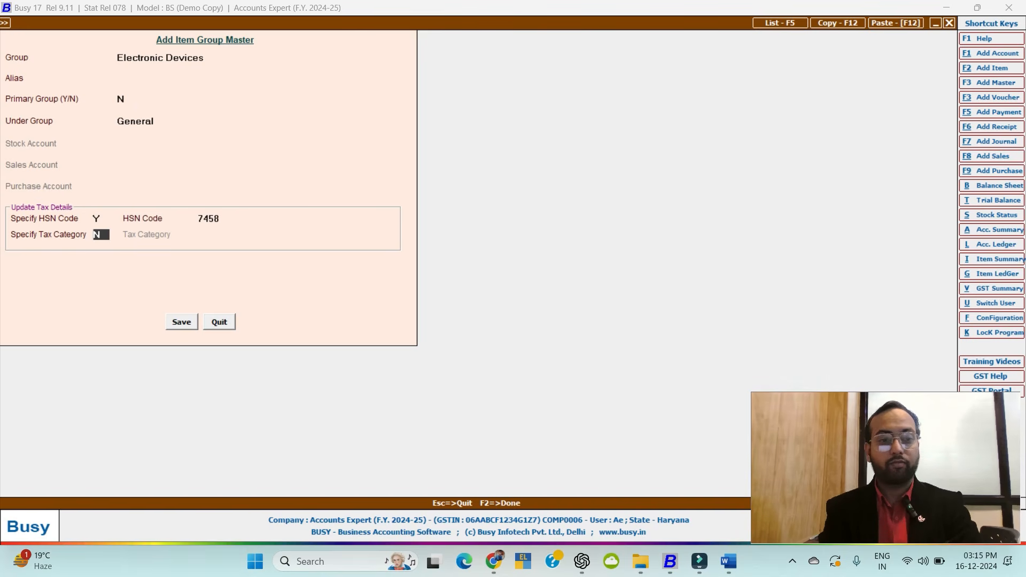
Give the group tax category GST 12%, save it, and set the item's unit to Pcs.
{"action": "type", "text": "Y"}
{"action": "key", "text": "Return"}
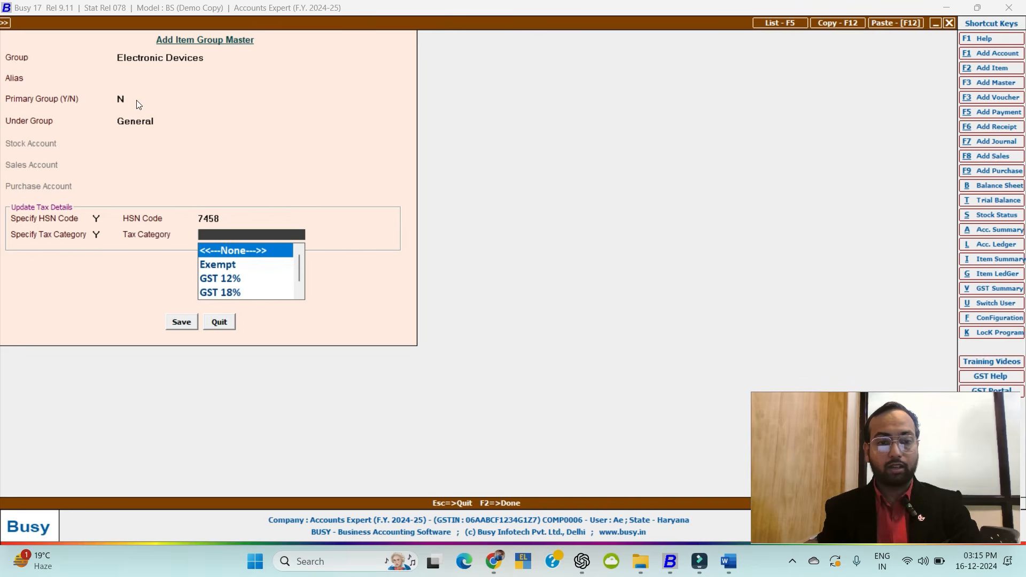
{"action": "key", "text": "Down"}
{"action": "key", "text": "Down"}
{"action": "key", "text": "Down"}
{"action": "key", "text": "Down"}
{"action": "key", "text": "Down"}
{"action": "key", "text": "Down"}
{"action": "key", "text": "Down"}
{"action": "key", "text": "Down"}
{"action": "key", "text": "Down"}
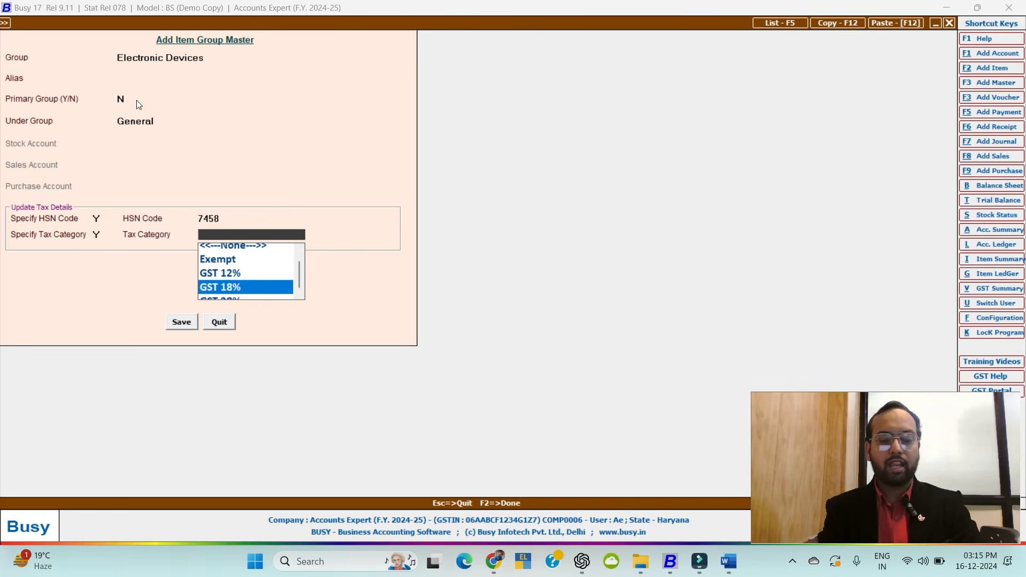
{"action": "key", "text": "Up"}
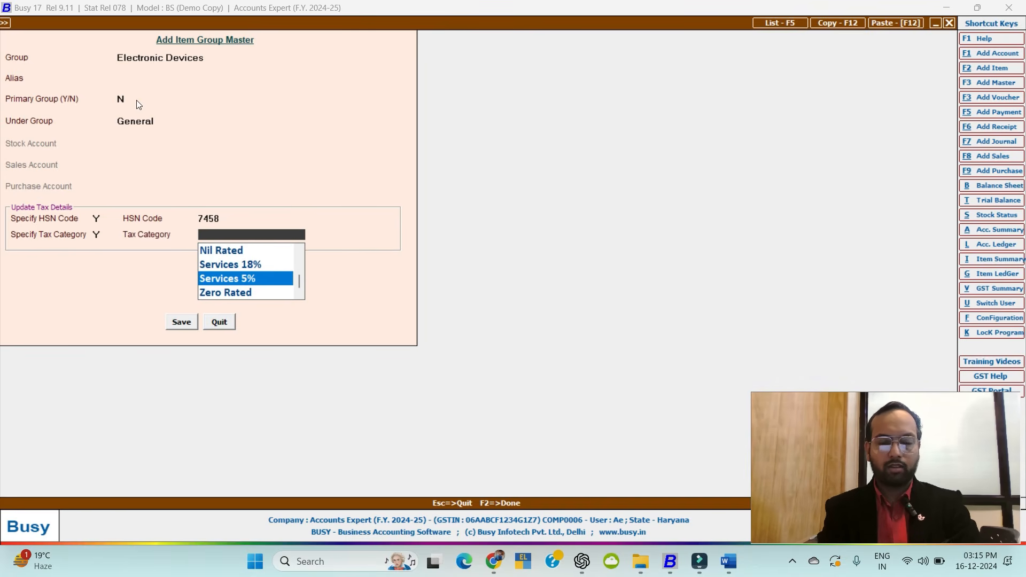
{"action": "key", "text": "Home"}
{"action": "key", "text": "Down"}
{"action": "key", "text": "Down"}
{"action": "key", "text": "Down"}
{"action": "key", "text": "Down"}
{"action": "key", "text": "Down"}
{"action": "key", "text": "Down"}
{"action": "key", "text": "Down"}
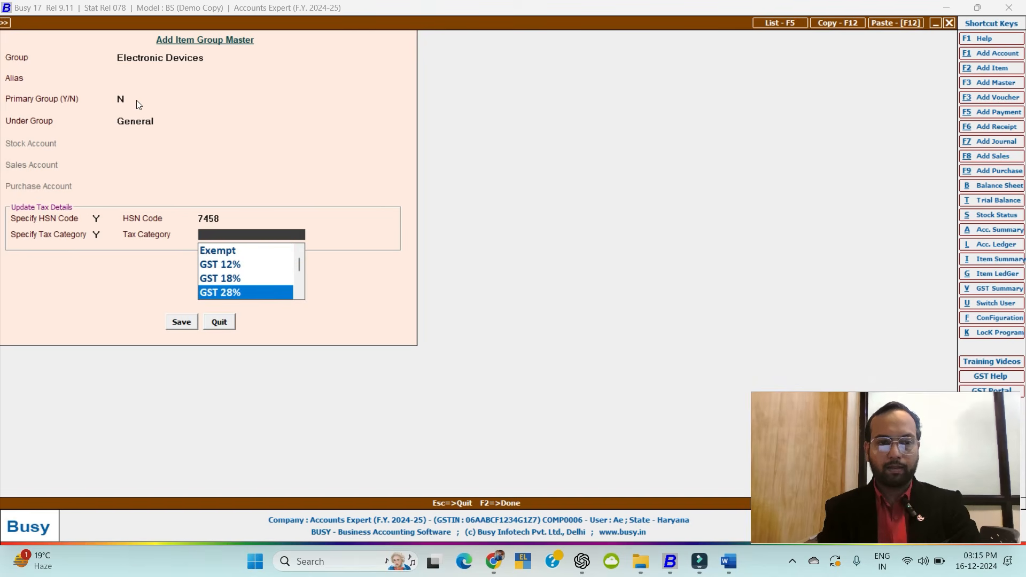
{"action": "key", "text": "Up"}
{"action": "key", "text": "Up"}
{"action": "key", "text": "Up"}
{"action": "key", "text": "Up"}
{"action": "key", "text": "Up"}
{"action": "key", "text": "Up"}
{"action": "key", "text": "Up"}
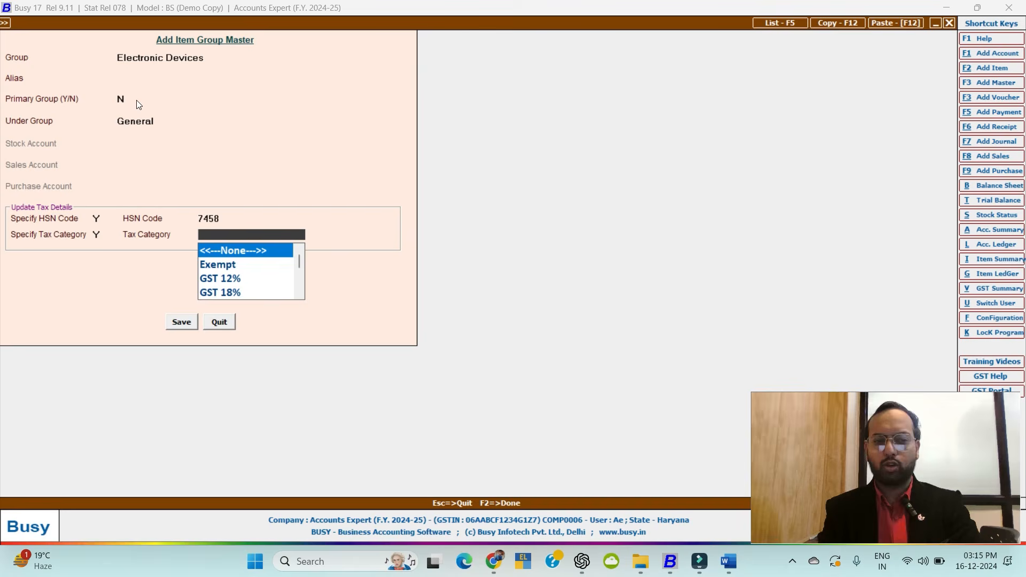
{"action": "key", "text": "Down"}
{"action": "key", "text": "Down"}
{"action": "key", "text": "Return"}
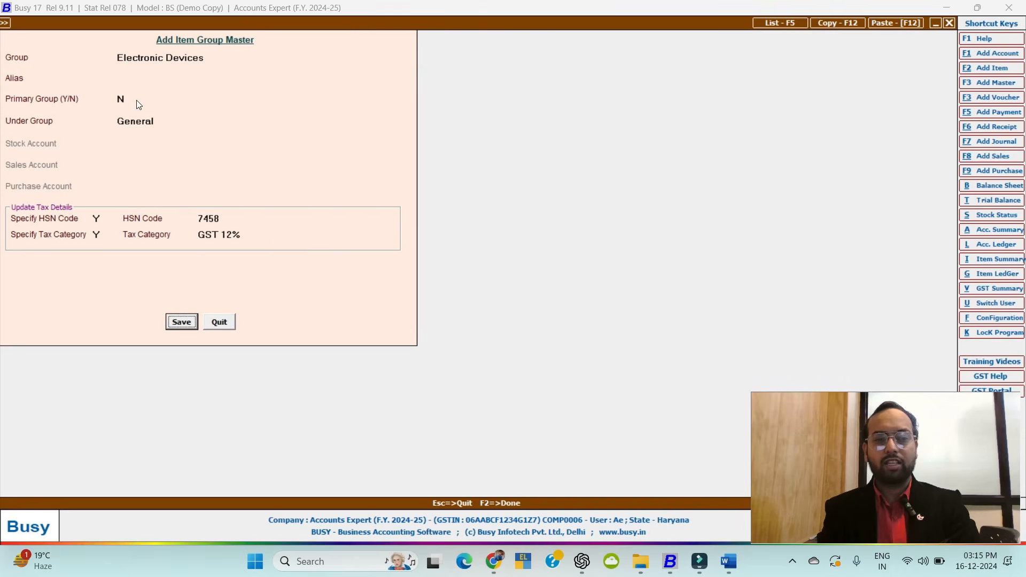
{"action": "key", "text": "F2"}
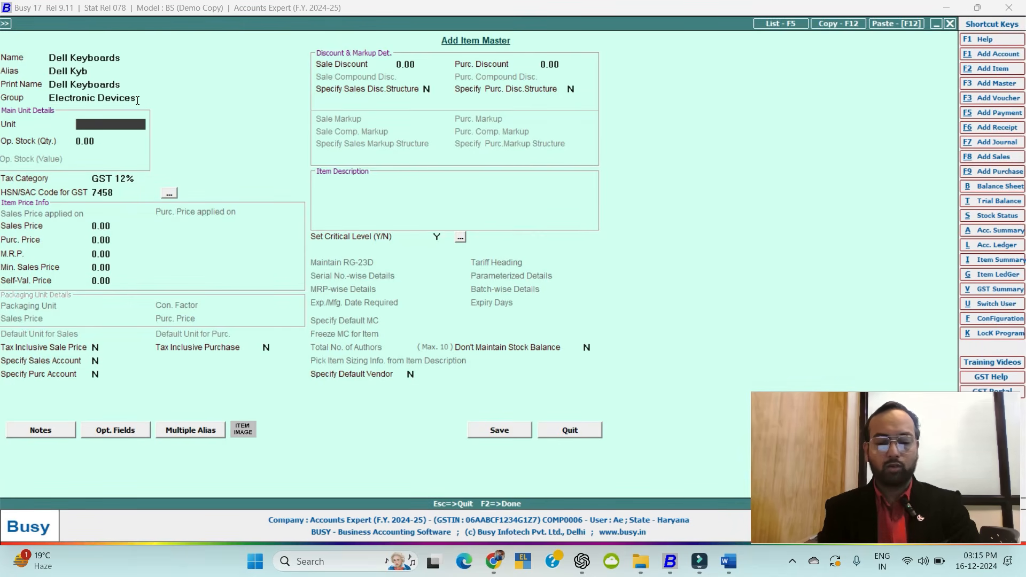
{"action": "key", "text": "Return"}
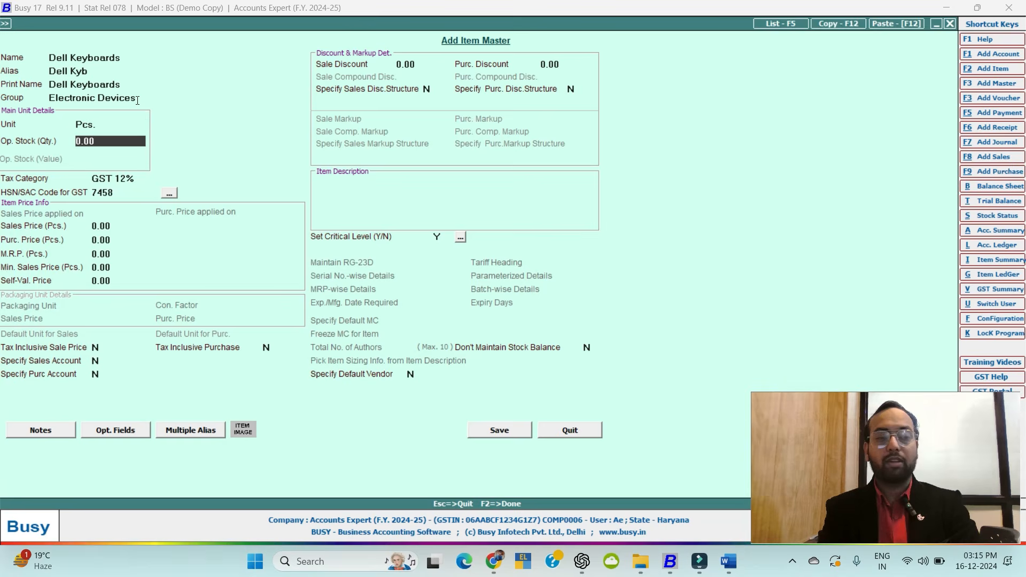
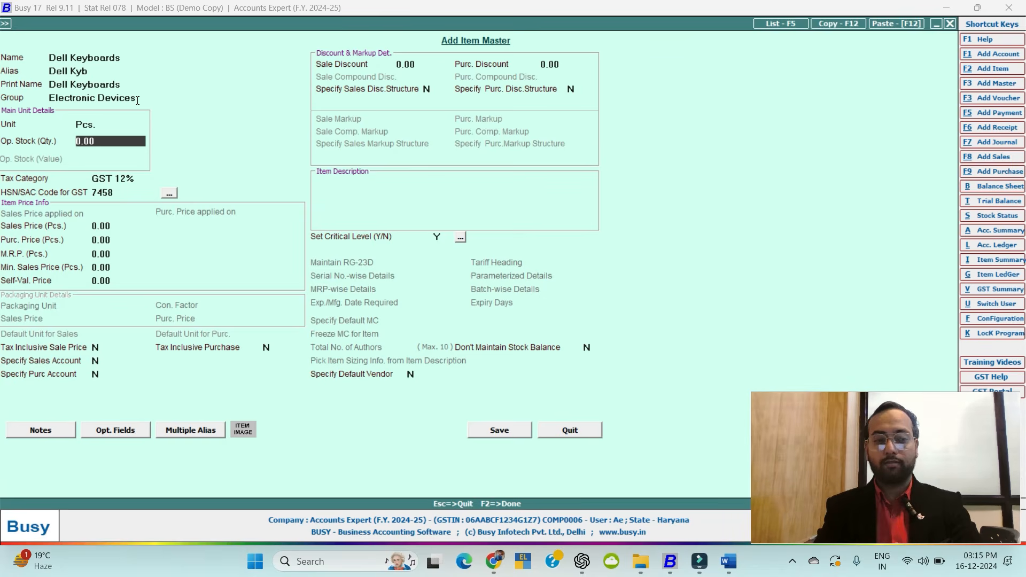
From the Dell Keyboards item's Group field, open the Electronic Devices group for editing.
{"action": "key", "text": "Return"}
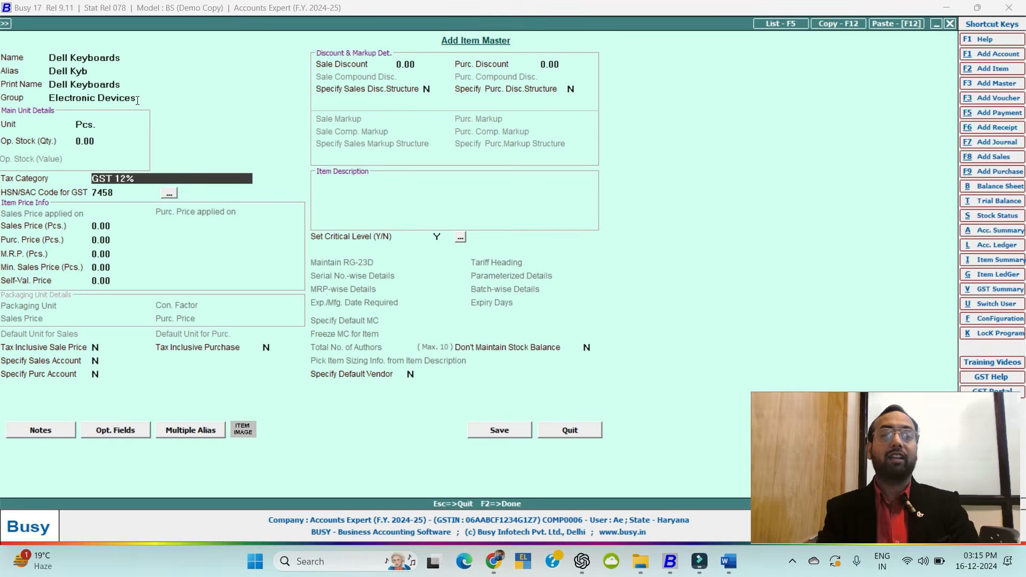
{"action": "key", "text": "Up"}
{"action": "key", "text": "Up"}
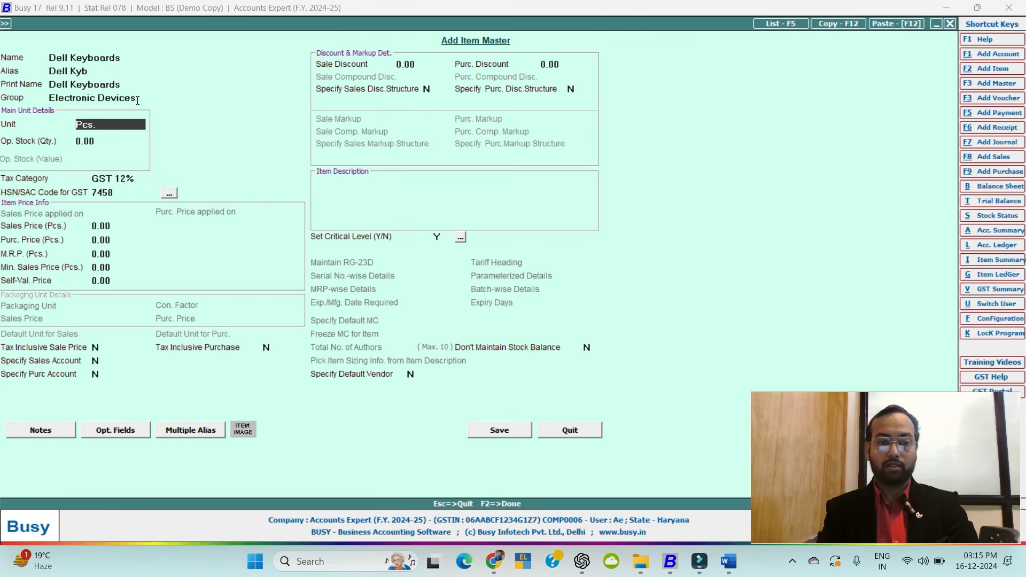
{"action": "key", "text": "Up"}
{"action": "key", "text": "Return"}
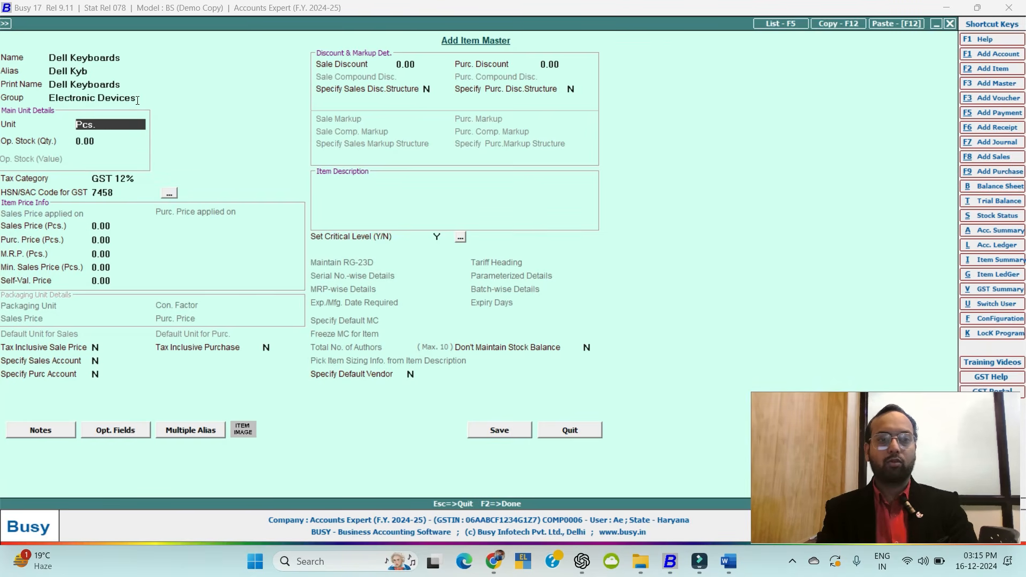
{"action": "key", "text": "Up"}
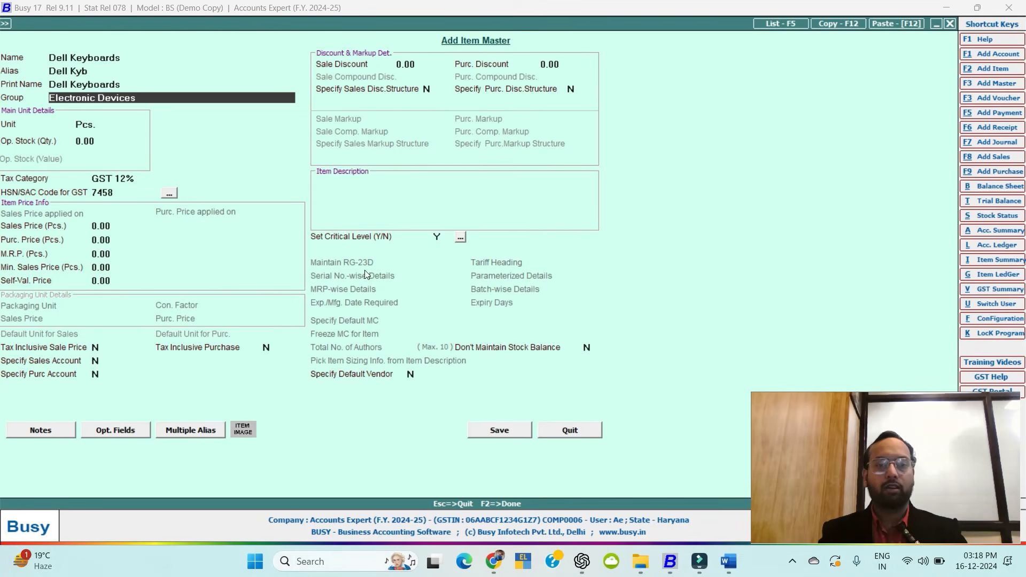
{"action": "key", "text": "alt+m"}
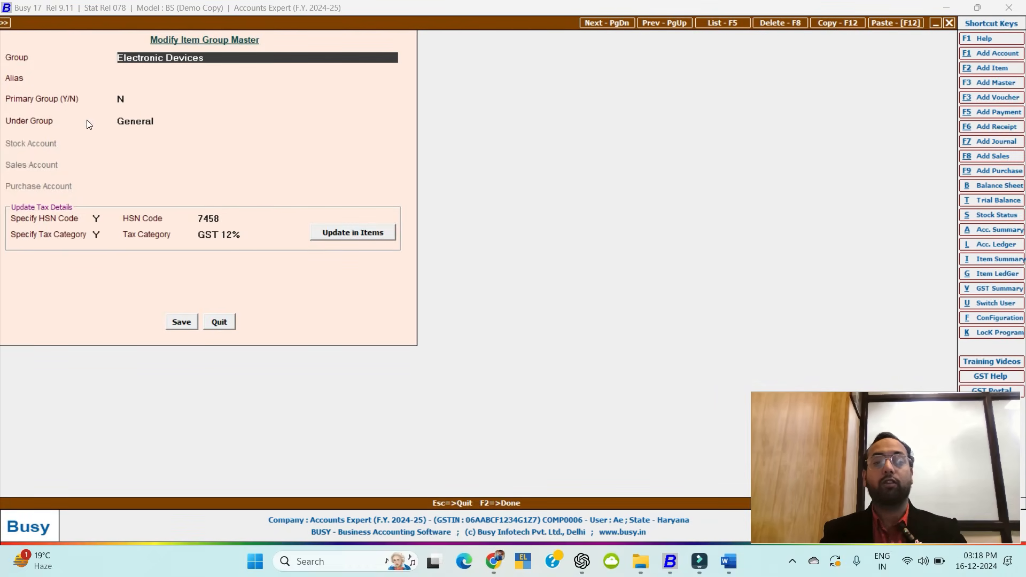
Change the Electronic Devices group's tax category to GST 18% and save it.
{"action": "left_click", "coordinate": [225, 234]}
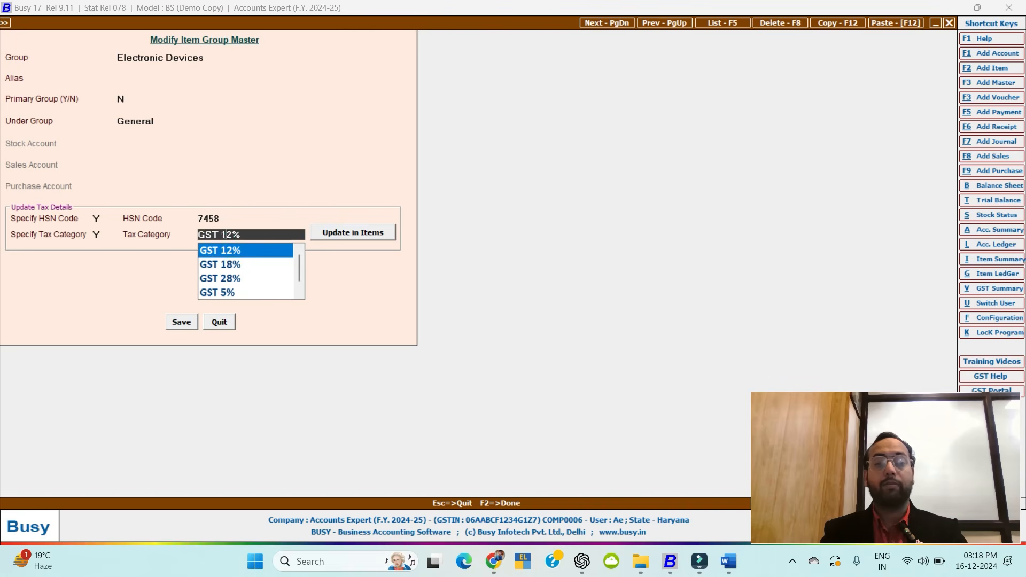
{"action": "left_click", "coordinate": [223, 264]}
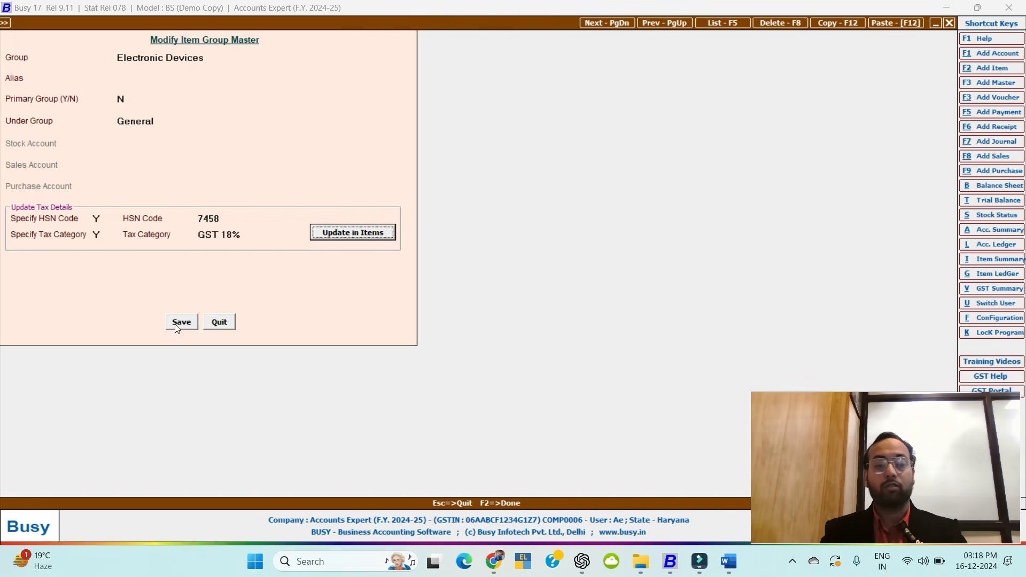
{"action": "left_click", "coordinate": [174, 324]}
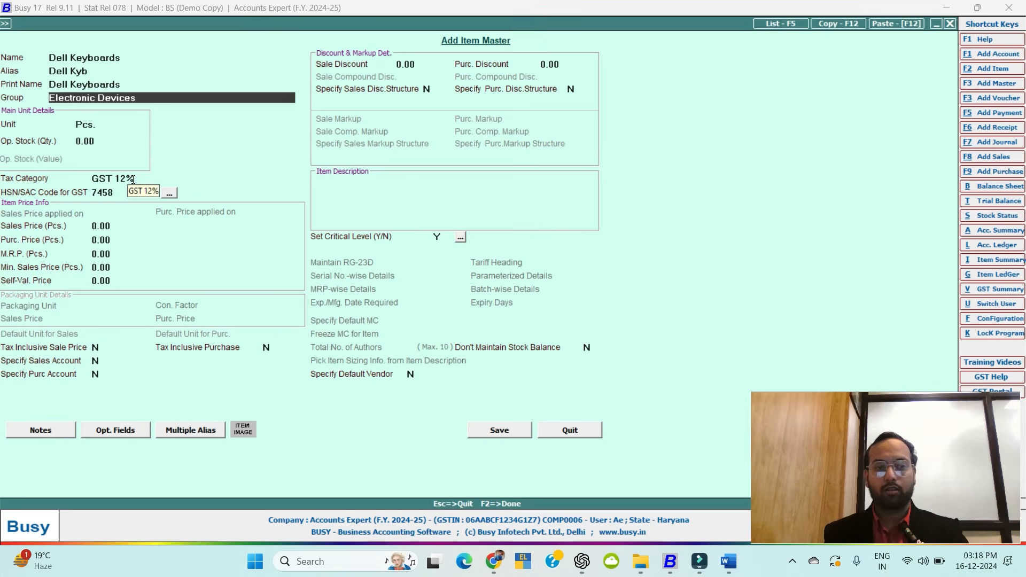
Reopen the group, set Specify HSN Code and Specify Tax Category to N, and save.
{"action": "key", "text": "Return"}
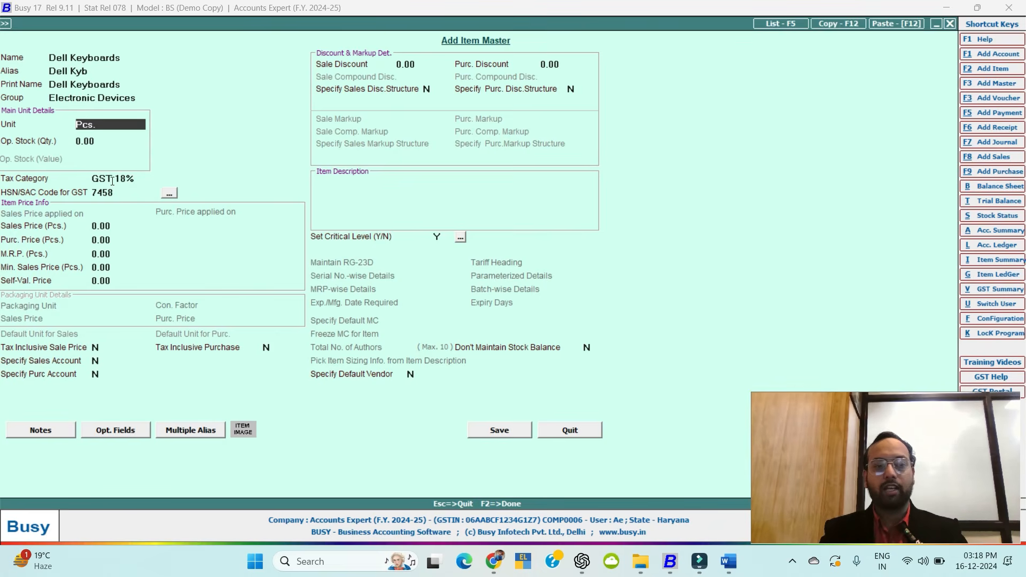
{"action": "left_click", "coordinate": [117, 98]}
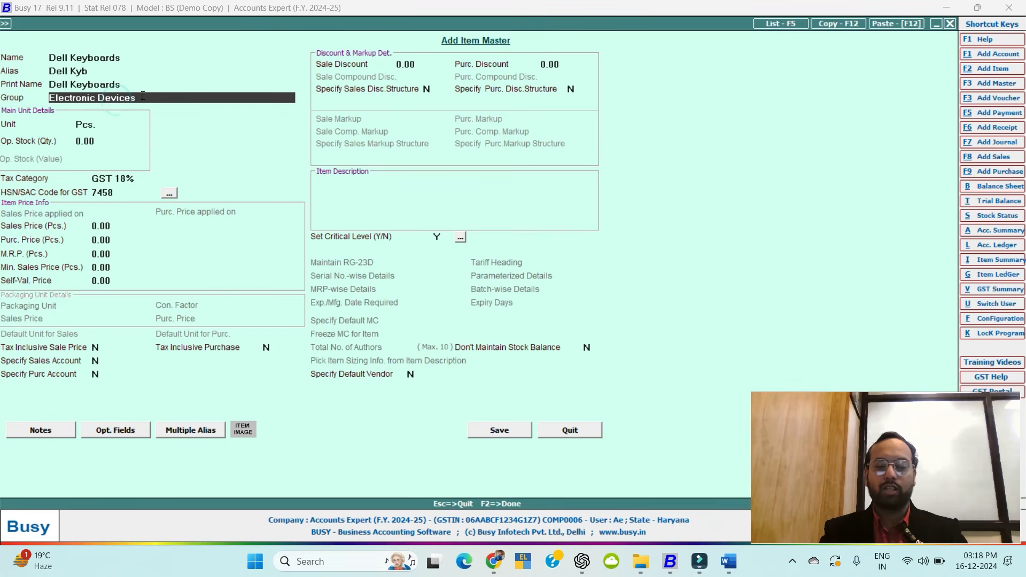
{"action": "key", "text": "alt+m"}
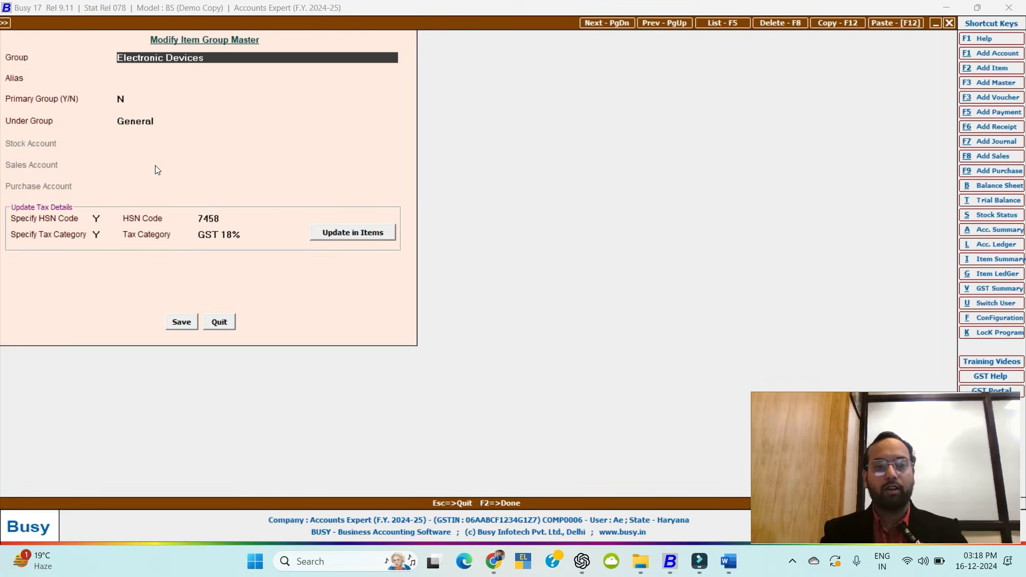
{"action": "left_click", "coordinate": [95, 218]}
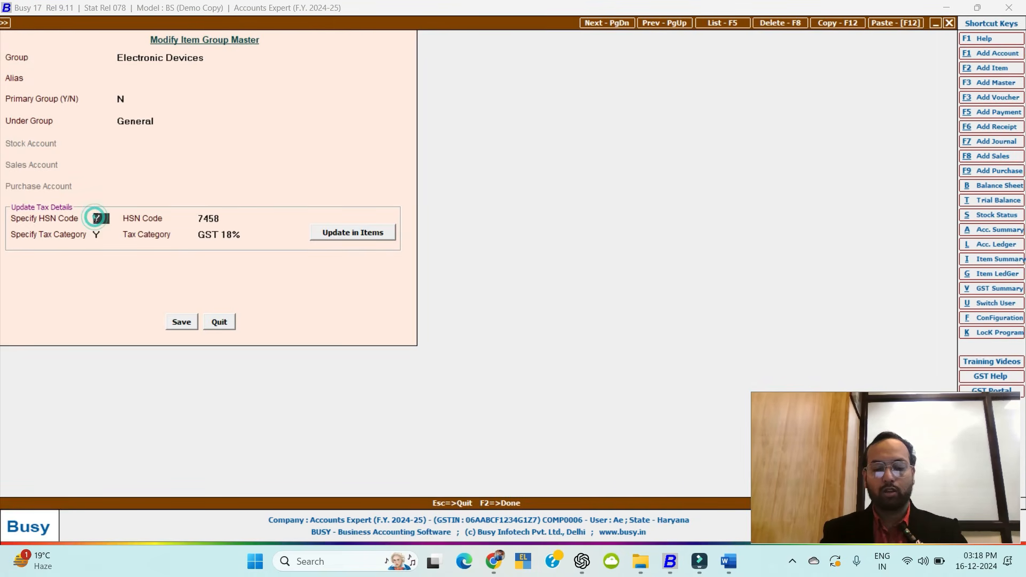
{"action": "type", "text": "n"}
{"action": "key", "text": "Return"}
{"action": "type", "text": "n"}
{"action": "key", "text": "Return"}
{"action": "key", "text": "Return"}
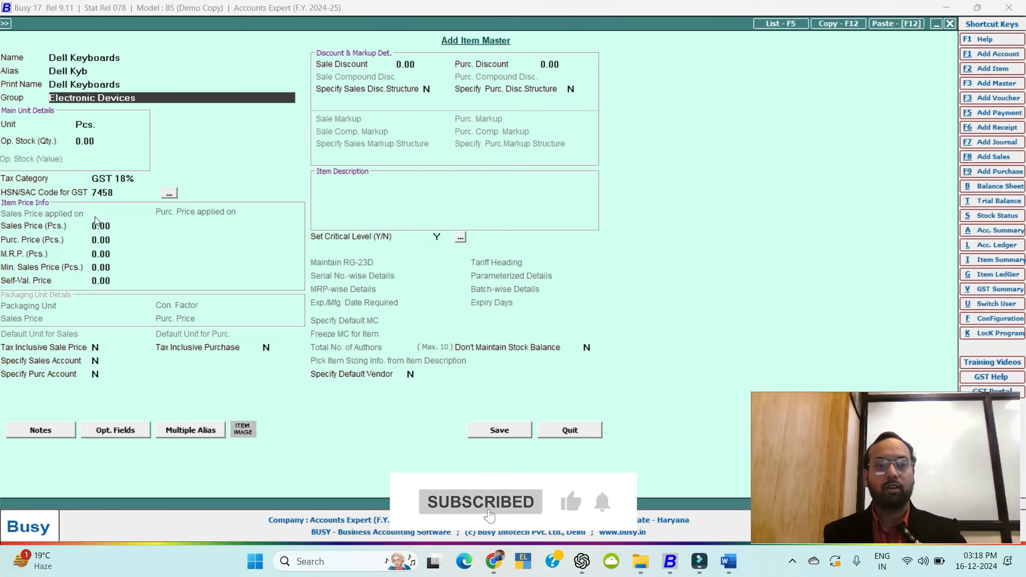
{"action": "key", "text": "Return"}
{"action": "key", "text": "Return"}
{"action": "key", "text": "Return"}
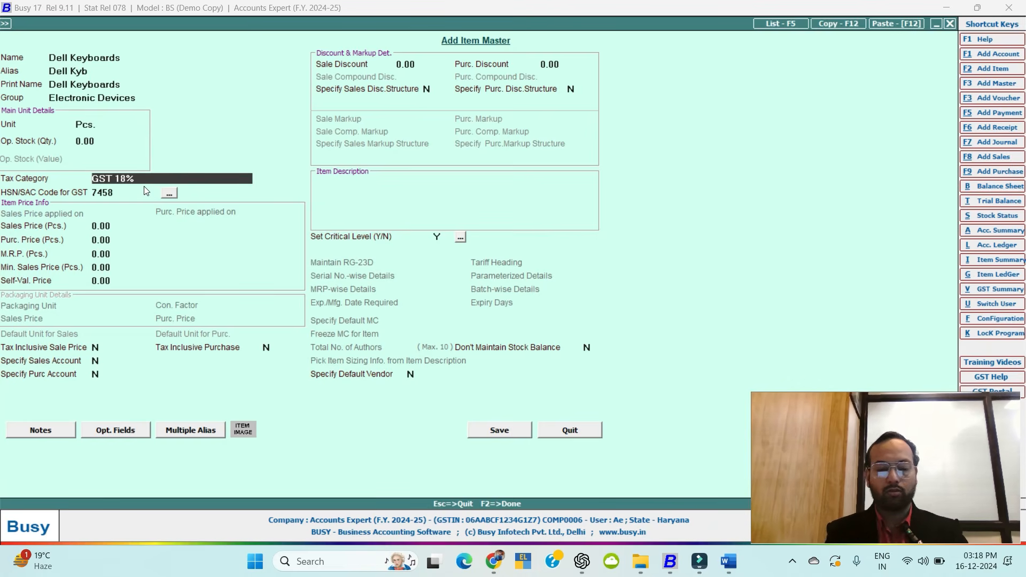
Give Dell Keyboards tax category GST 12%, sales price 600, purchase price 400 and MRP 750.
{"action": "type", "text": "gst"}
{"action": "key", "text": "Return"}
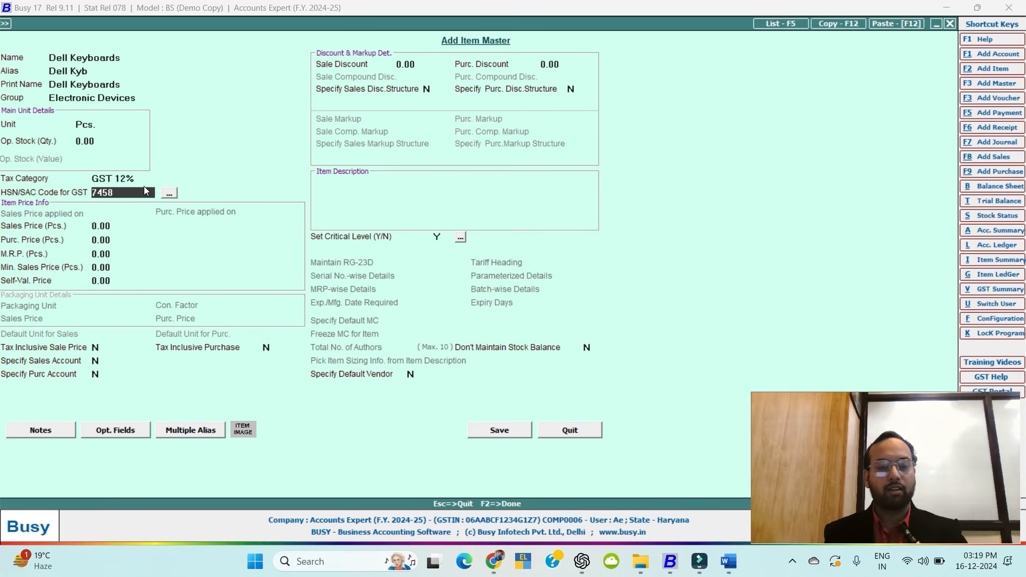
{"action": "key", "text": "Return"}
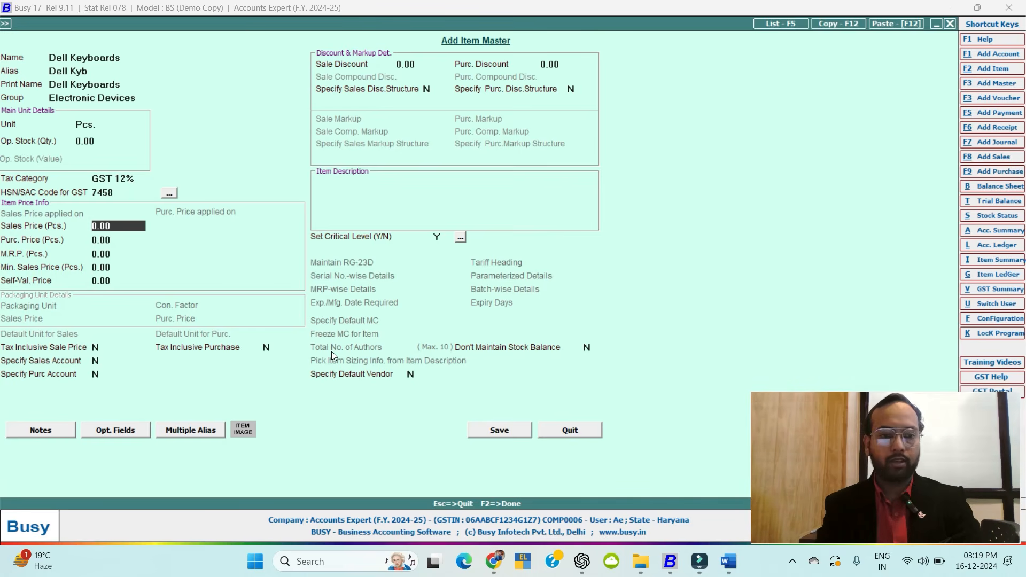
{"action": "key", "text": "Return"}
{"action": "key", "text": "Return"}
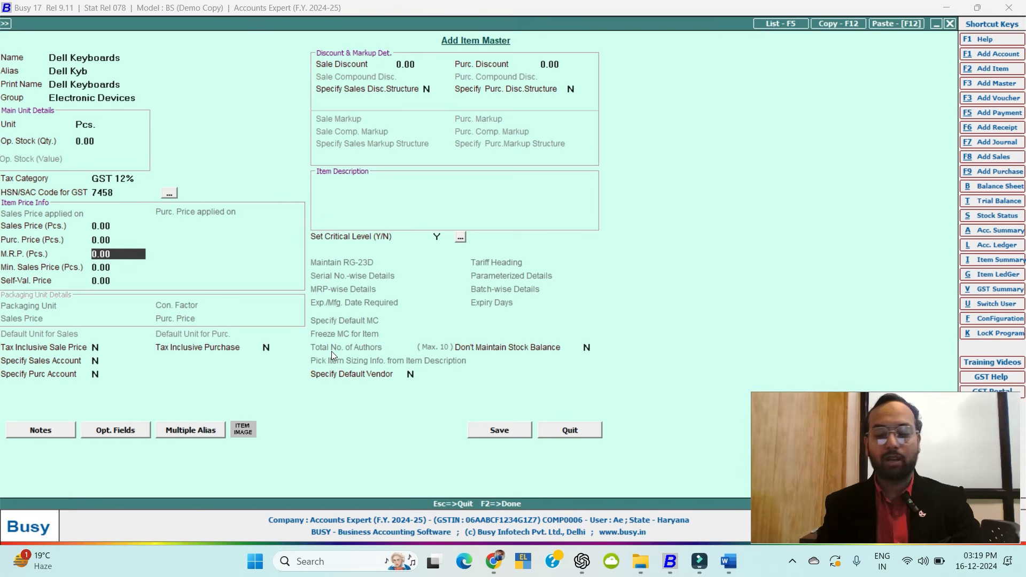
{"action": "key", "text": "Up"}
{"action": "key", "text": "Up"}
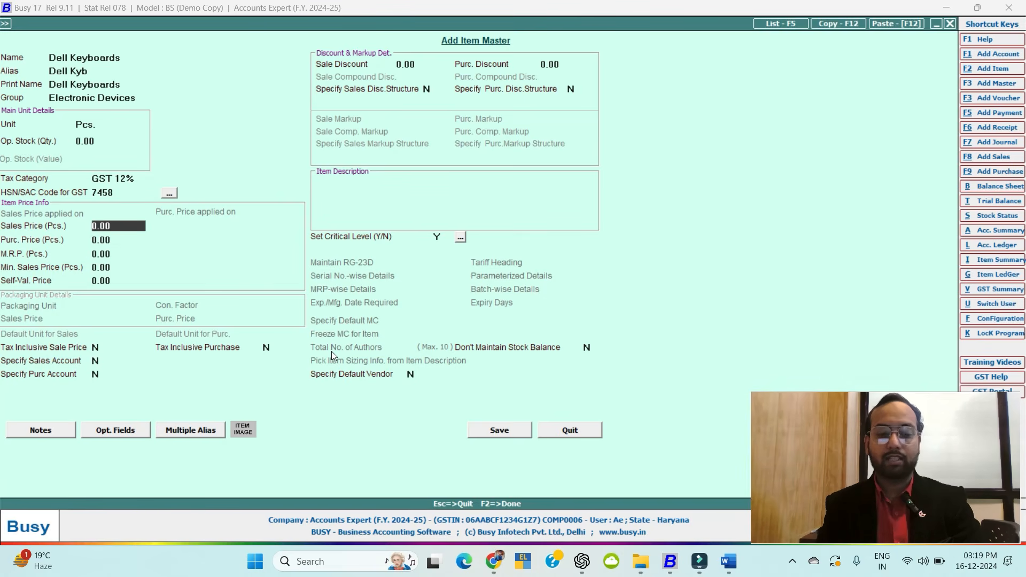
{"action": "type", "text": "600"}
{"action": "key", "text": "Return"}
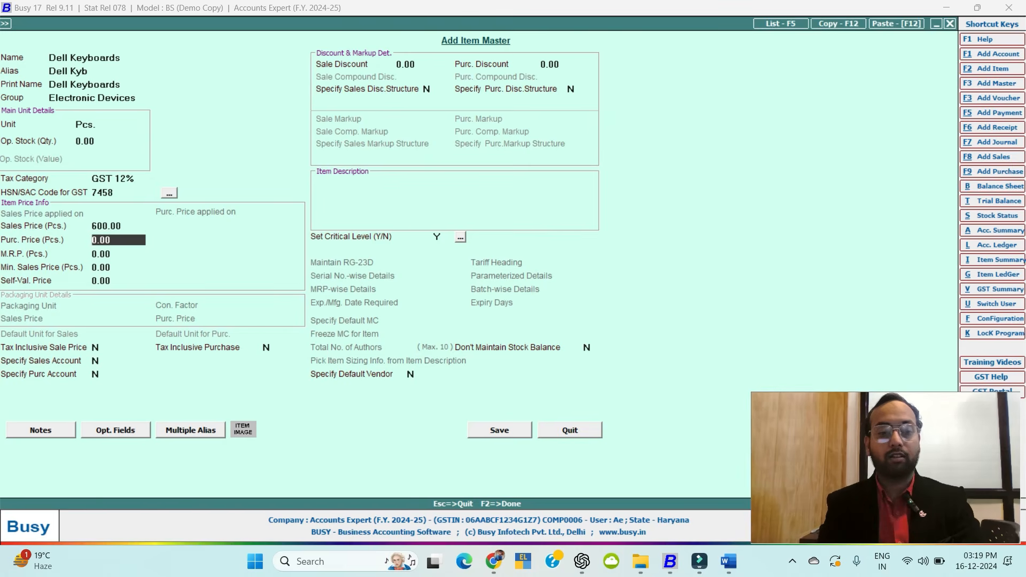
{"action": "type", "text": "400"}
{"action": "key", "text": "Return"}
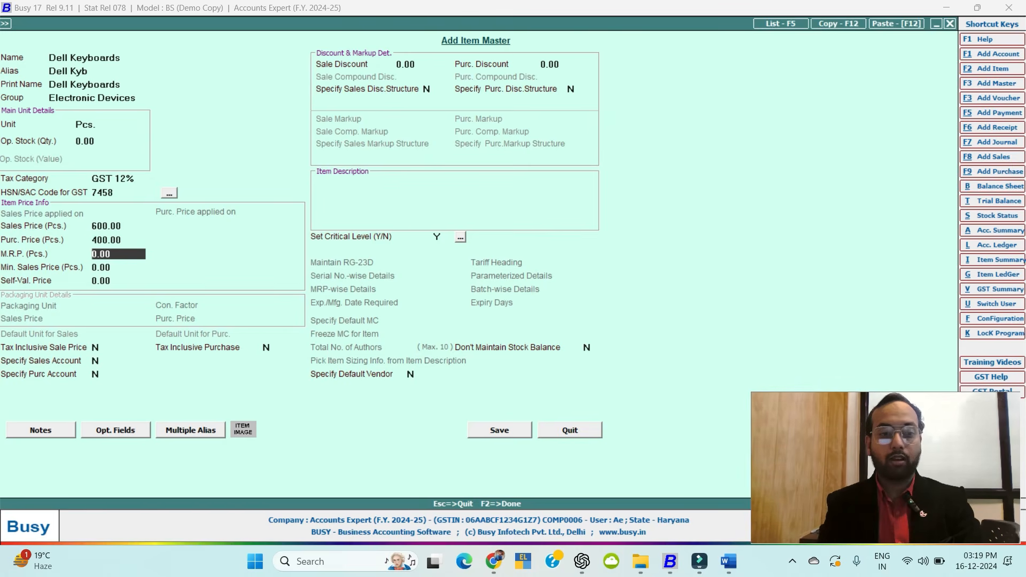
{"action": "type", "text": "750"}
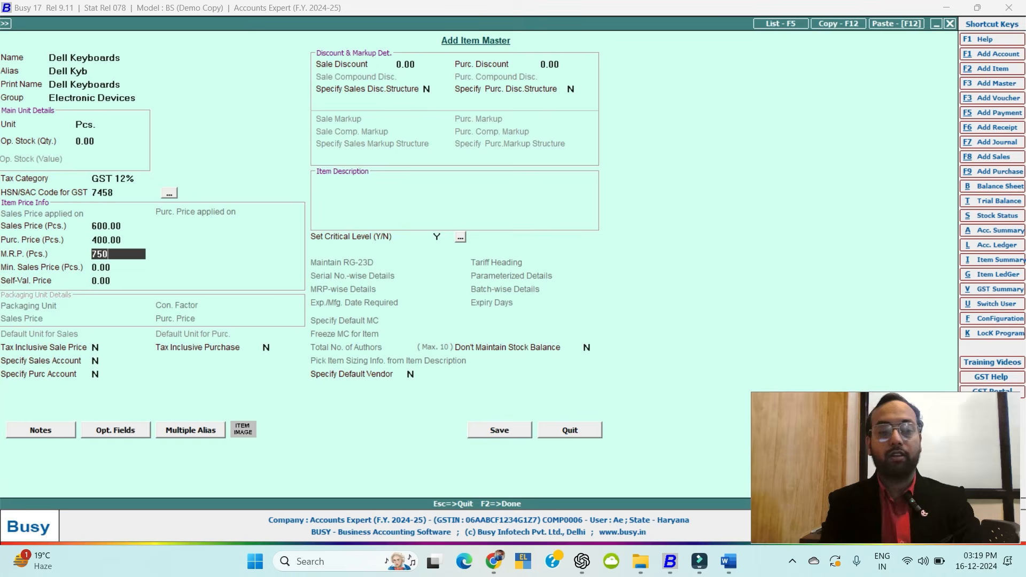
{"action": "key", "text": "Return"}
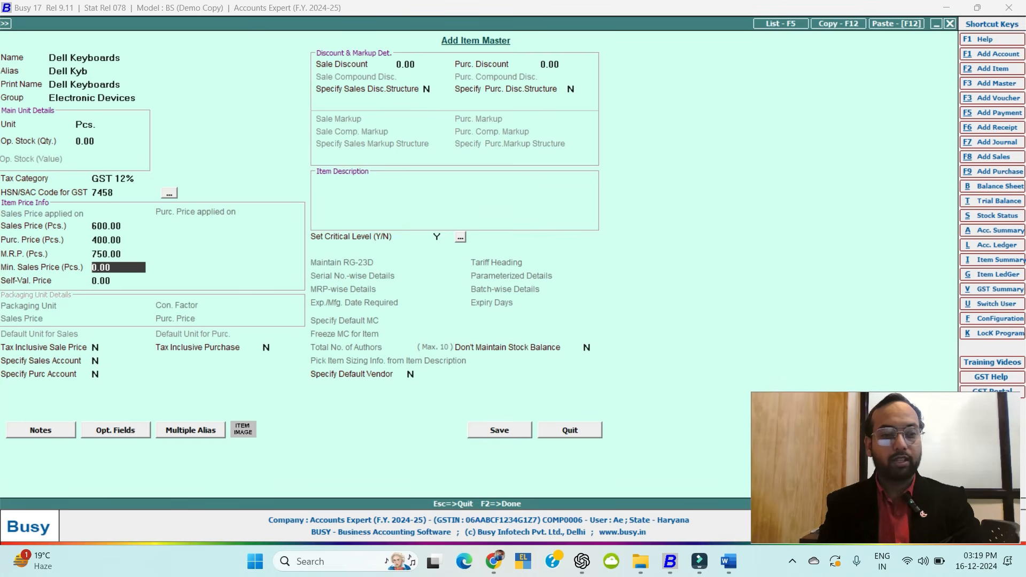
Pass through the remaining item fields and critical levels, then save Dell Keyboards.
{"action": "key", "text": "Return"}
{"action": "key", "text": "Return"}
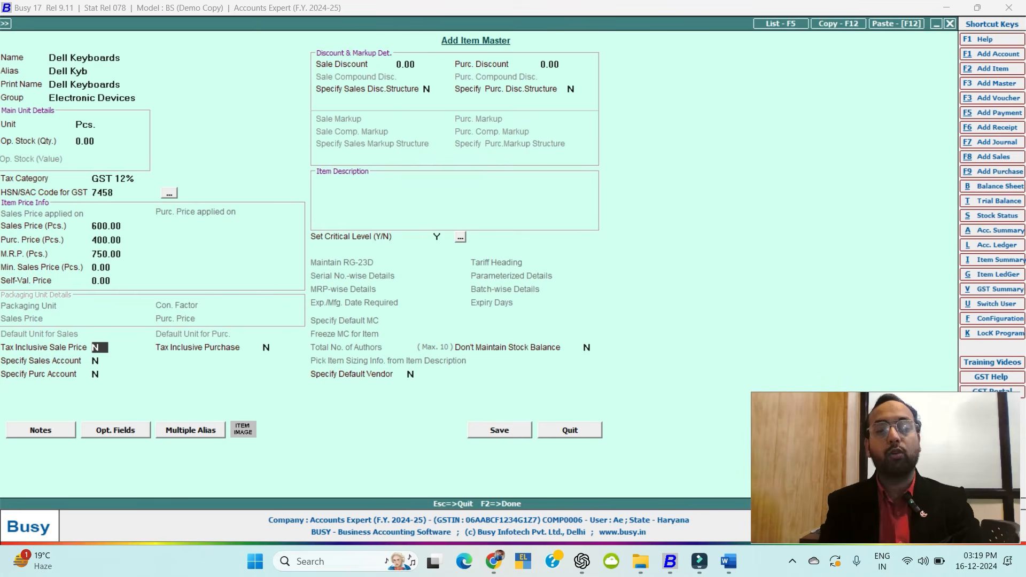
{"action": "key", "text": "Return"}
{"action": "key", "text": "Return"}
{"action": "key", "text": "Return"}
{"action": "key", "text": "Return"}
{"action": "key", "text": "Return"}
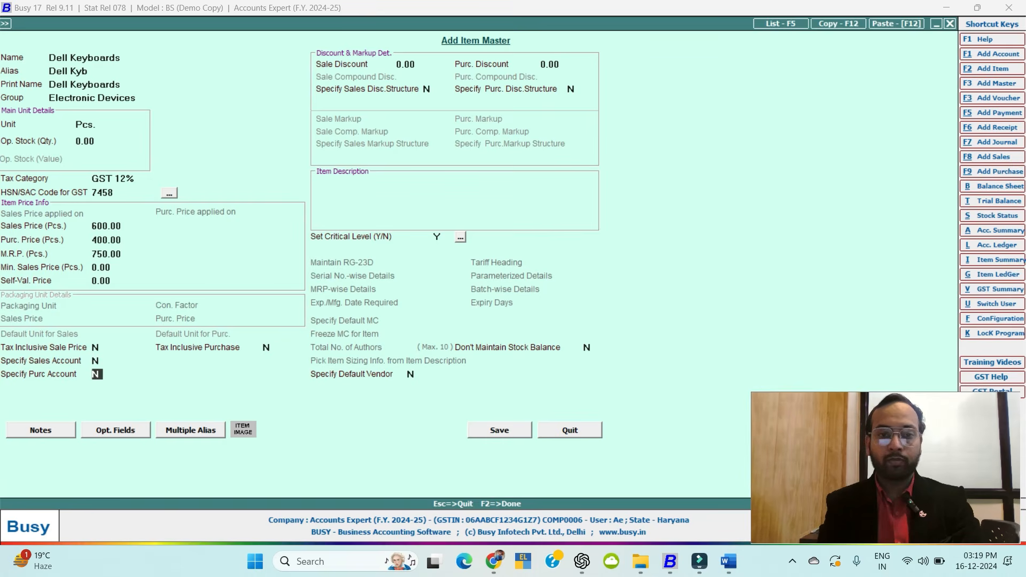
{"action": "key", "text": "Return"}
{"action": "key", "text": "Return"}
{"action": "key", "text": "Return"}
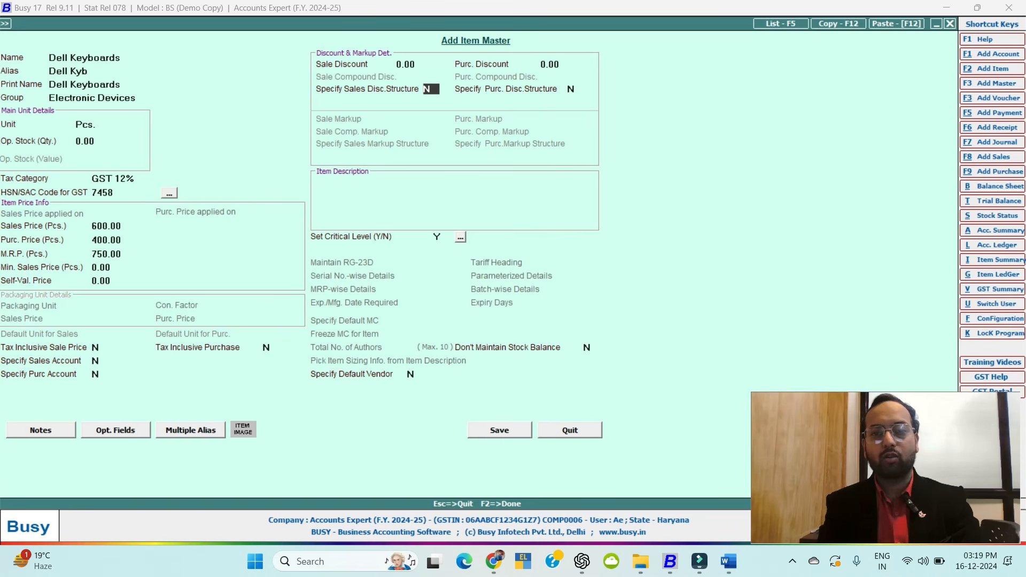
{"action": "key", "text": "Return"}
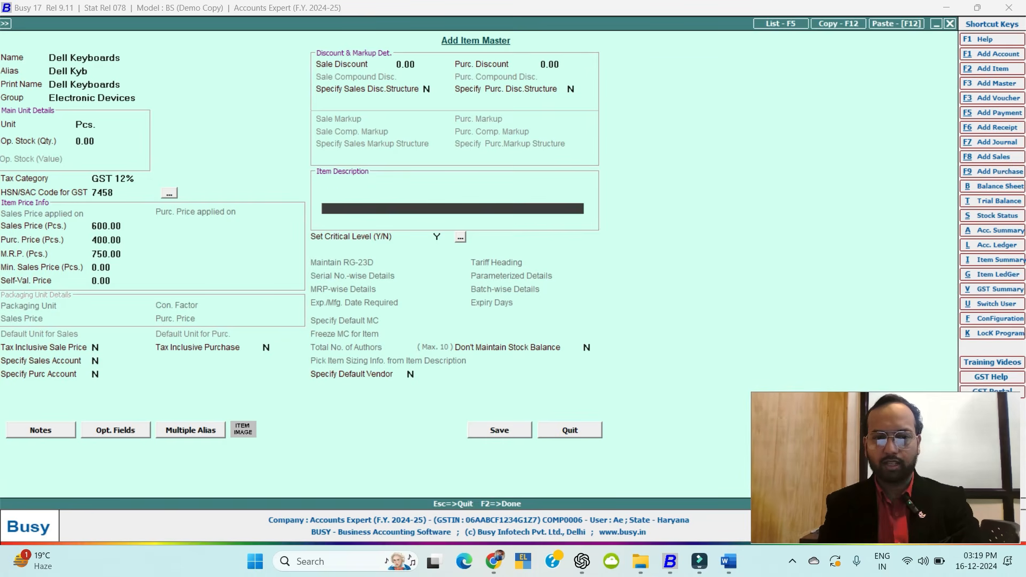
{"action": "key", "text": "Return"}
{"action": "key", "text": "Up"}
{"action": "key", "text": "Up"}
{"action": "key", "text": "Up"}
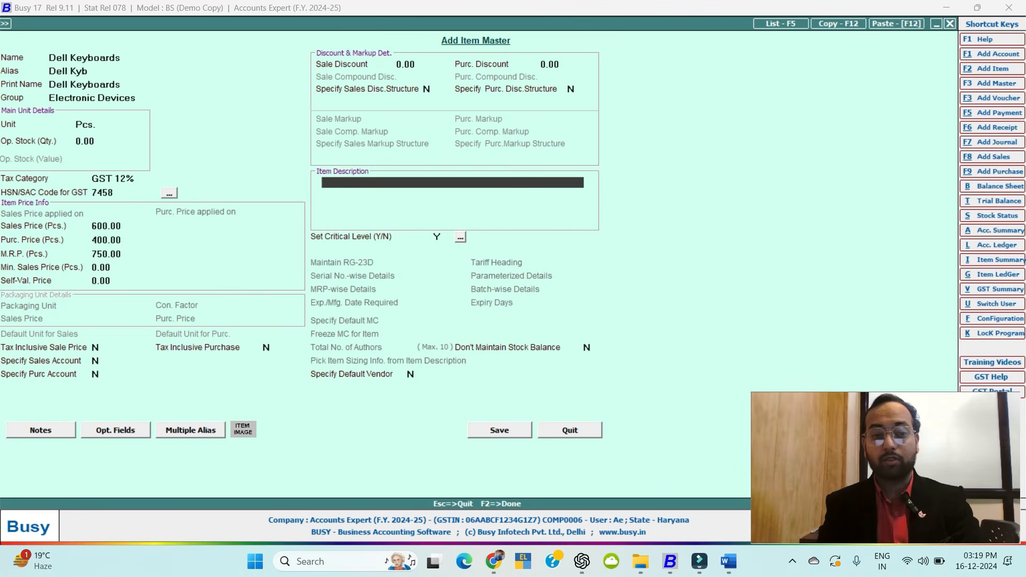
{"action": "key", "text": "Return"}
{"action": "key", "text": "Return"}
{"action": "key", "text": "Return"}
{"action": "key", "text": "Return"}
{"action": "key", "text": "Return"}
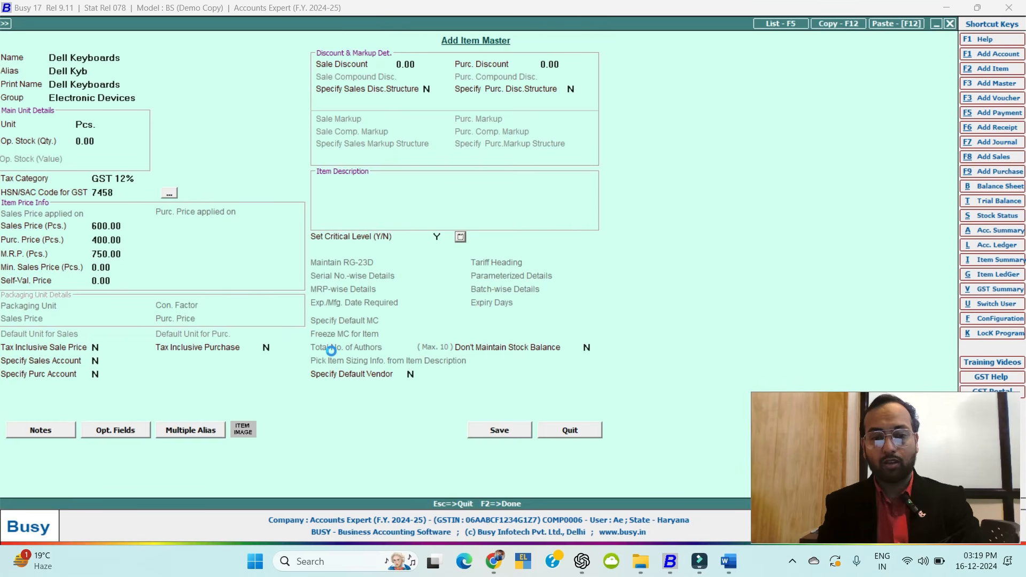
{"action": "key", "text": "F2"}
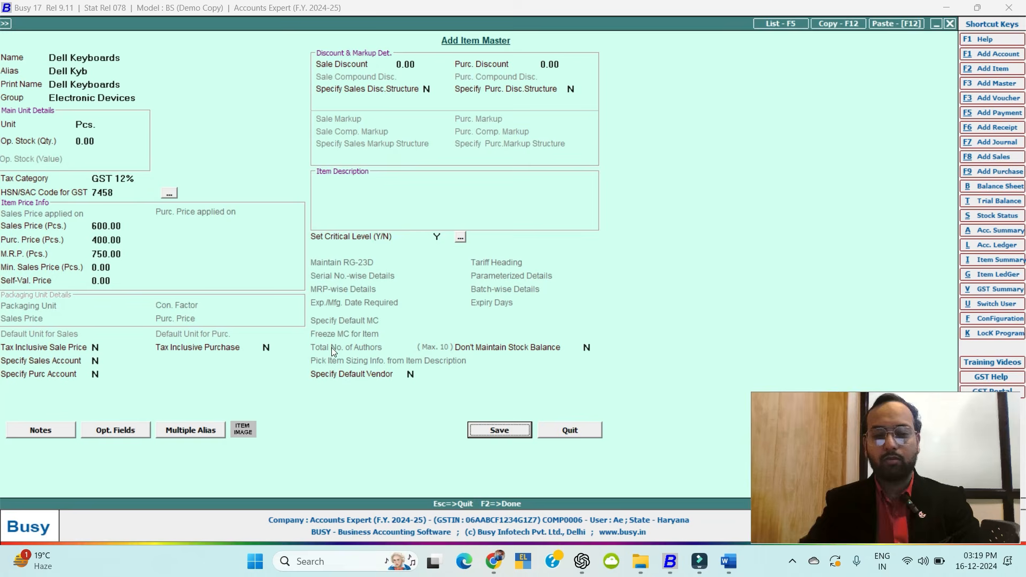
{"action": "left_click", "coordinate": [484, 428]}
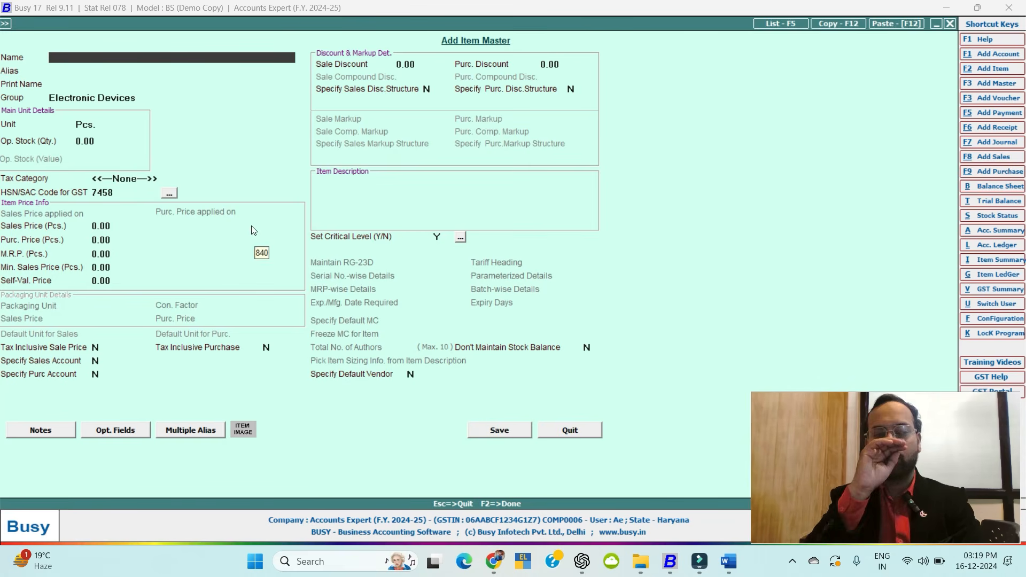
Enter Dell Mouse as the new item's name and print name.
{"action": "type", "text": "M"}
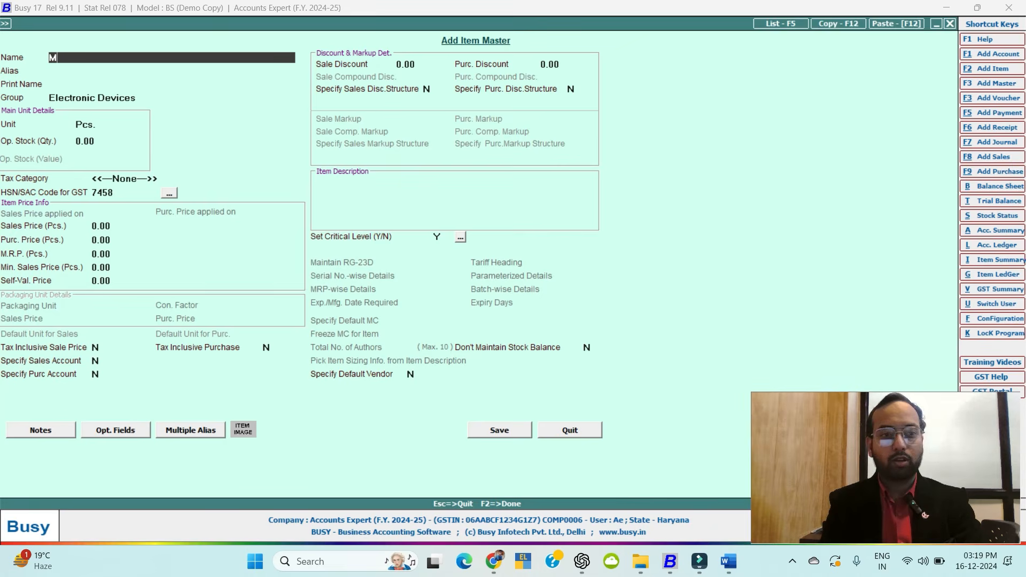
{"action": "type", "text": "oll"}
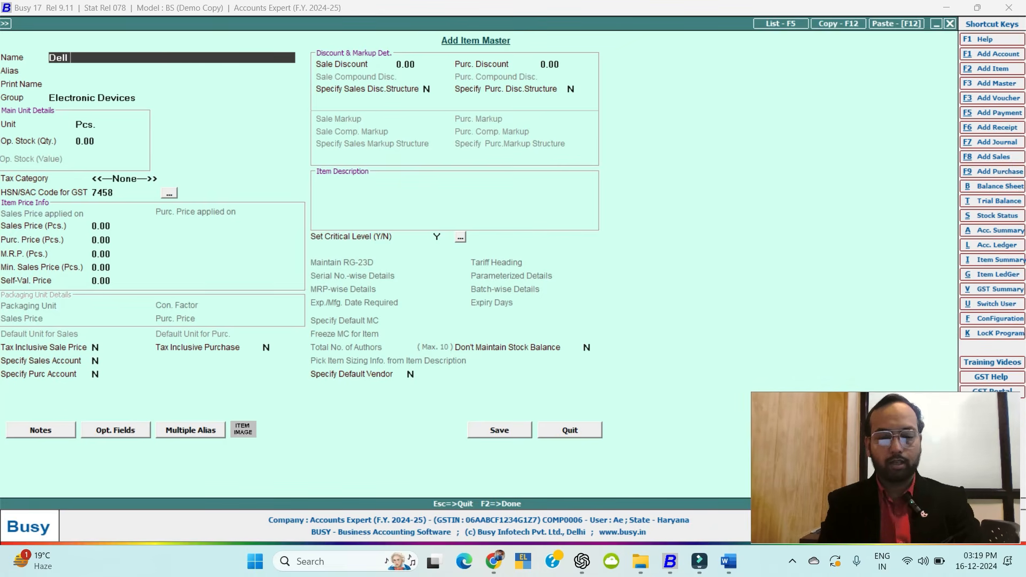
{"action": "type", "text": " Mouse"}
{"action": "key", "text": "Return"}
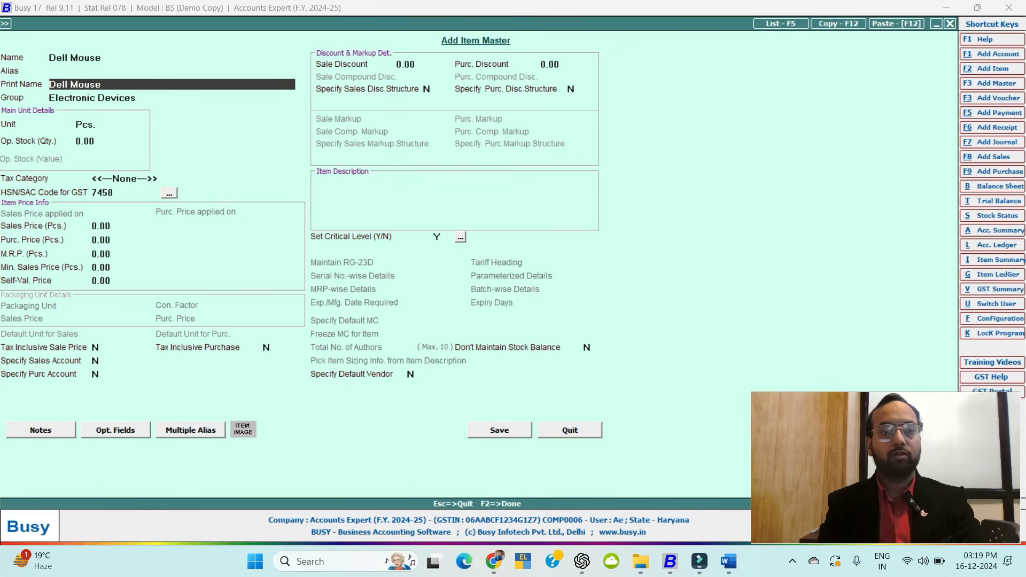
{"action": "key", "text": "Return"}
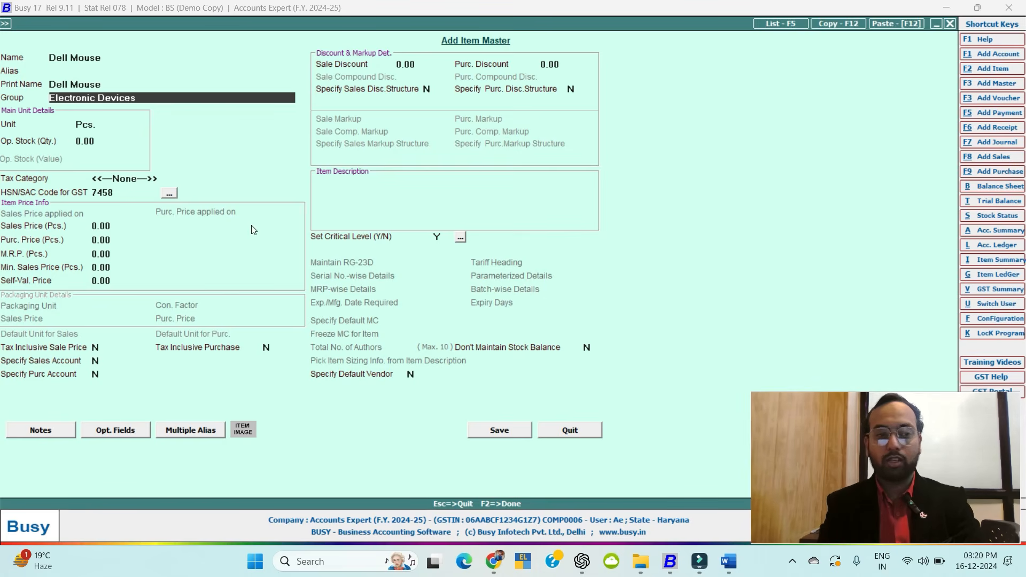
Open the Electronic Devices group, edit its name field, then close it without saving.
{"action": "key", "text": "alt+m"}
{"action": "type", "text": "Dell El"}
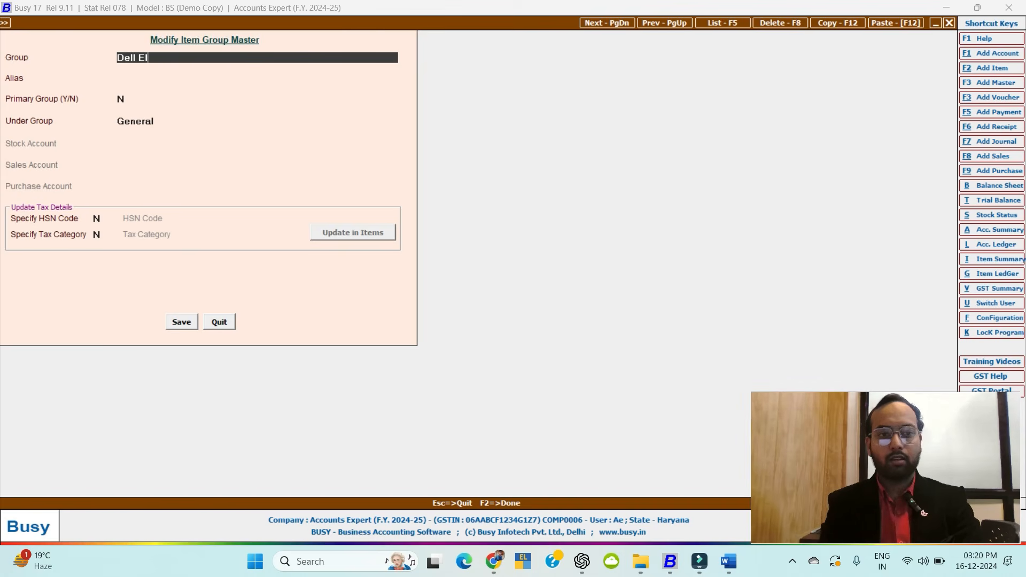
{"action": "type", "text": "c"}
{"action": "key", "text": "BackSpace"}
{"action": "type", "text": "e"}
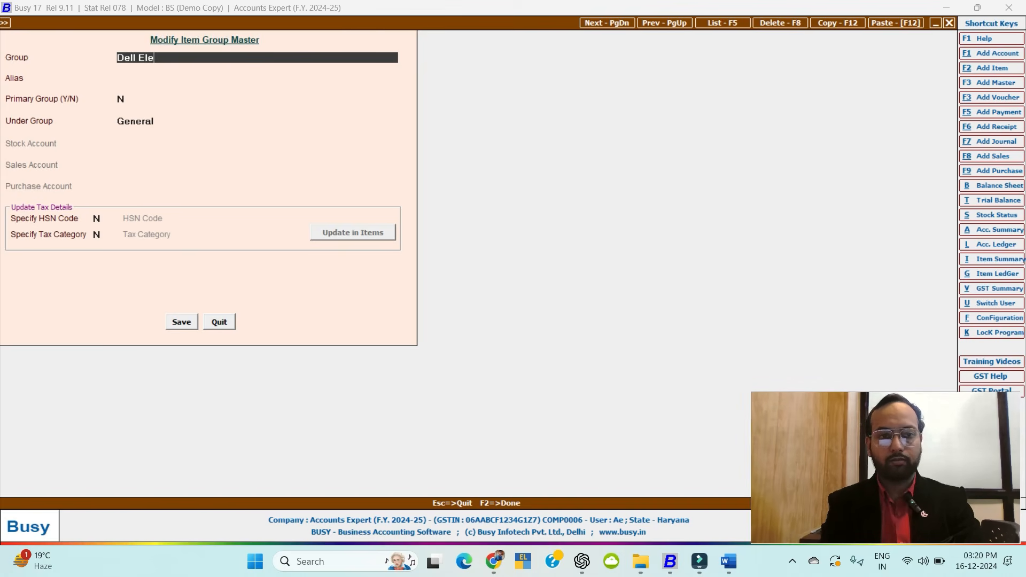
{"action": "type", "text": "ctronicd"}
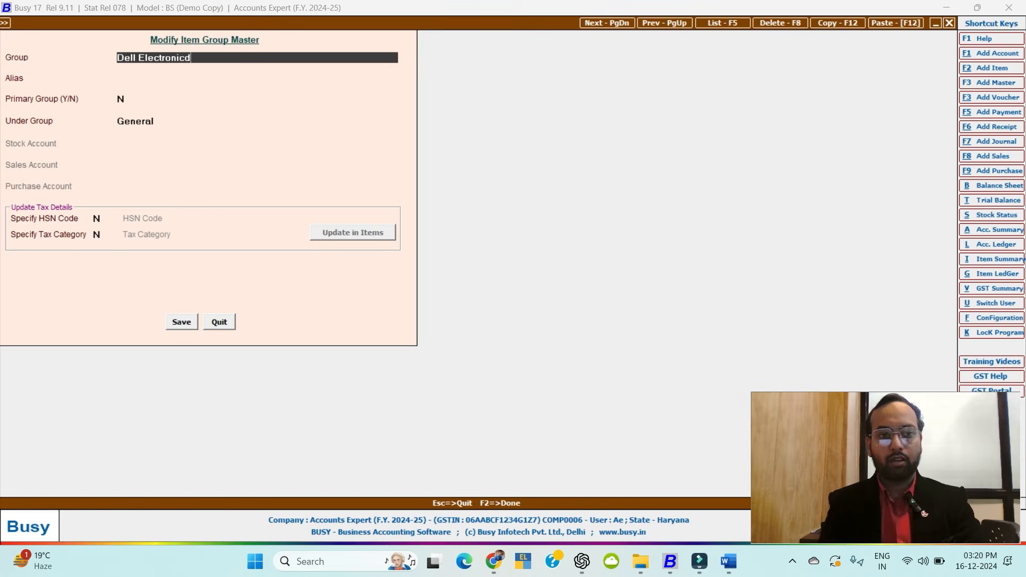
{"action": "key", "text": "BackSpace"}
{"action": "type", "text": "Dev"}
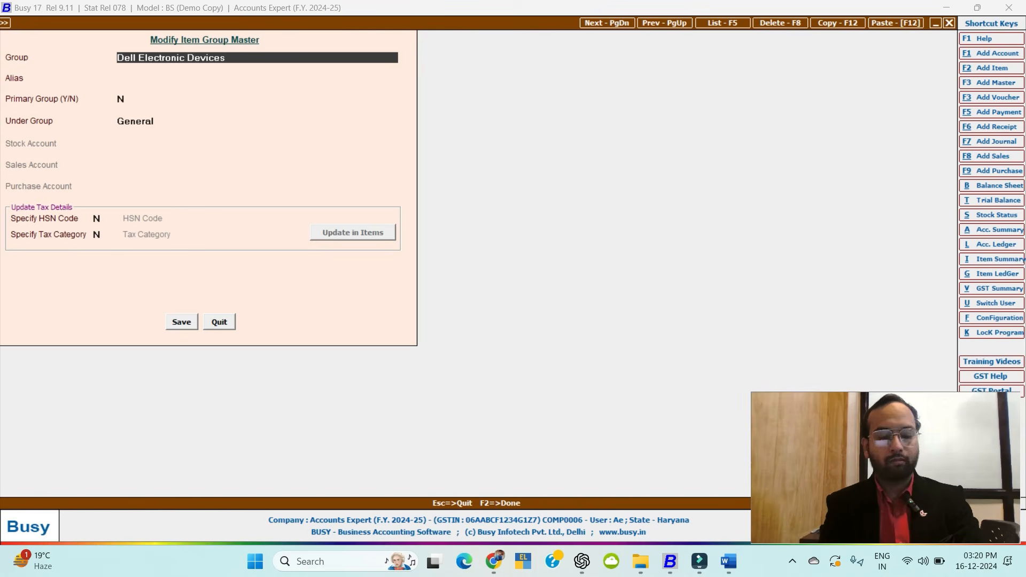
{"action": "type", "text": "ices"}
{"action": "key", "text": "Page_Down"}
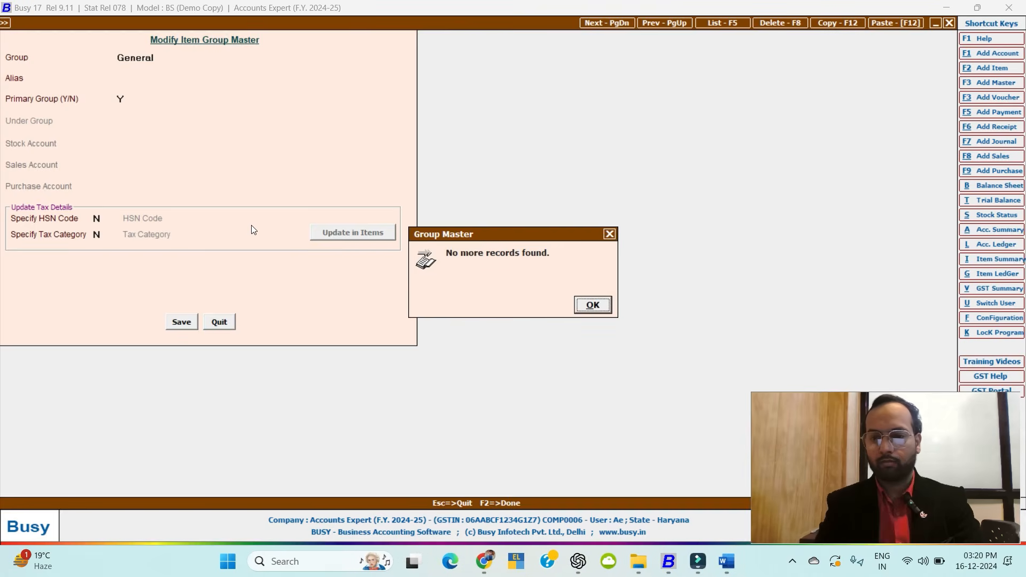
{"action": "key", "text": "Return"}
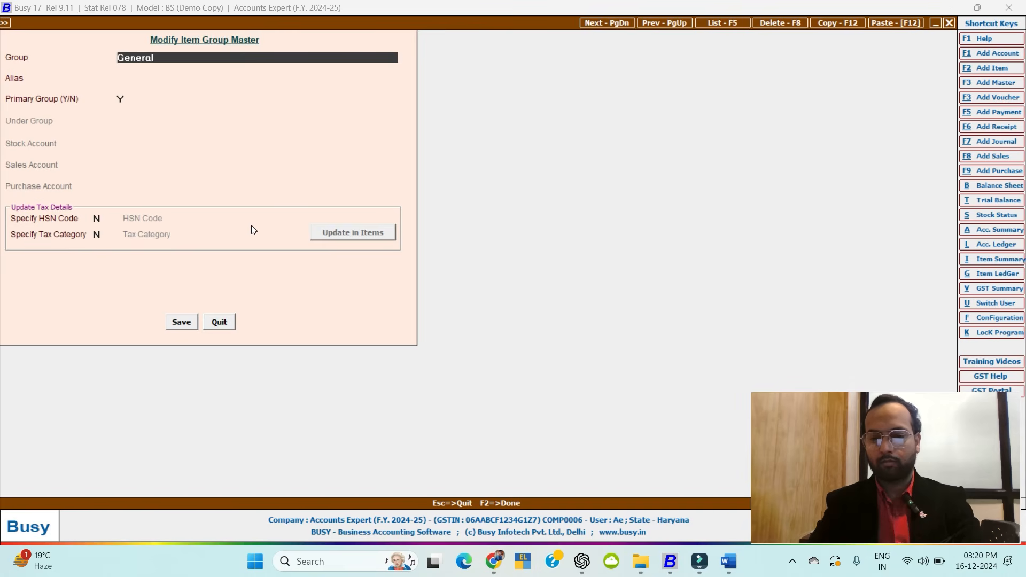
{"action": "left_click", "coordinate": [699, 561]}
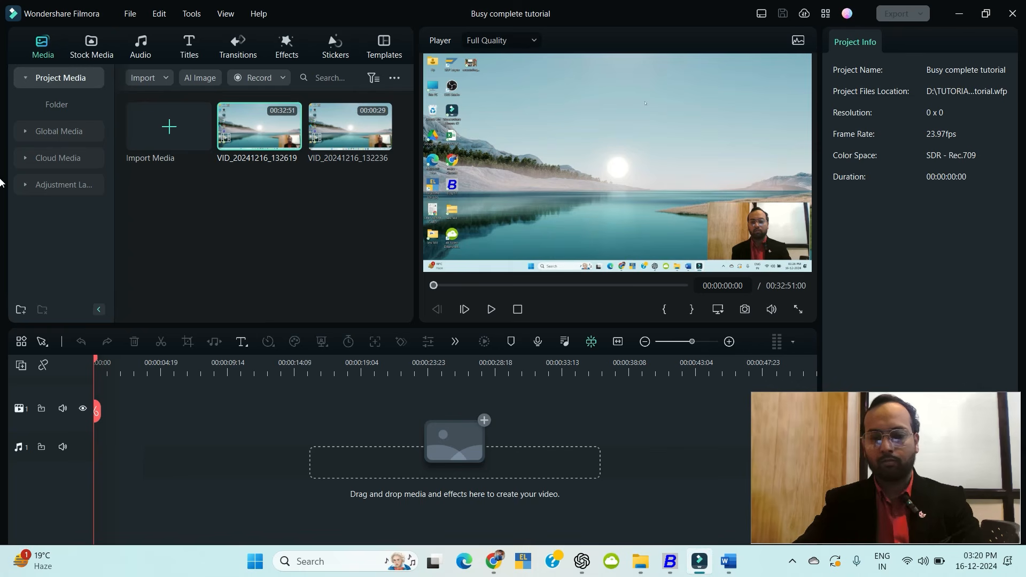
{"action": "left_click", "coordinate": [959, 18]}
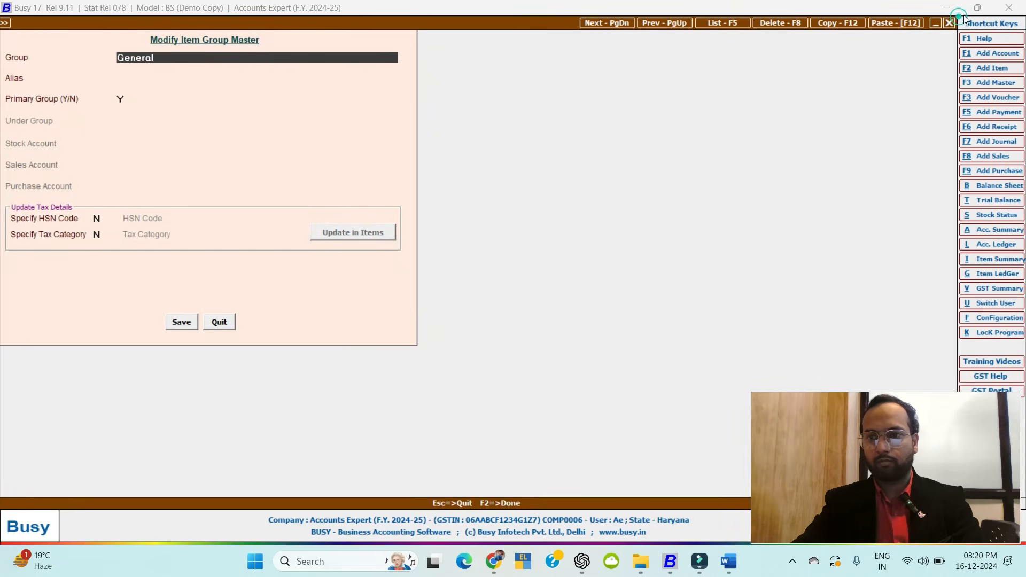
{"action": "key", "text": "Escape"}
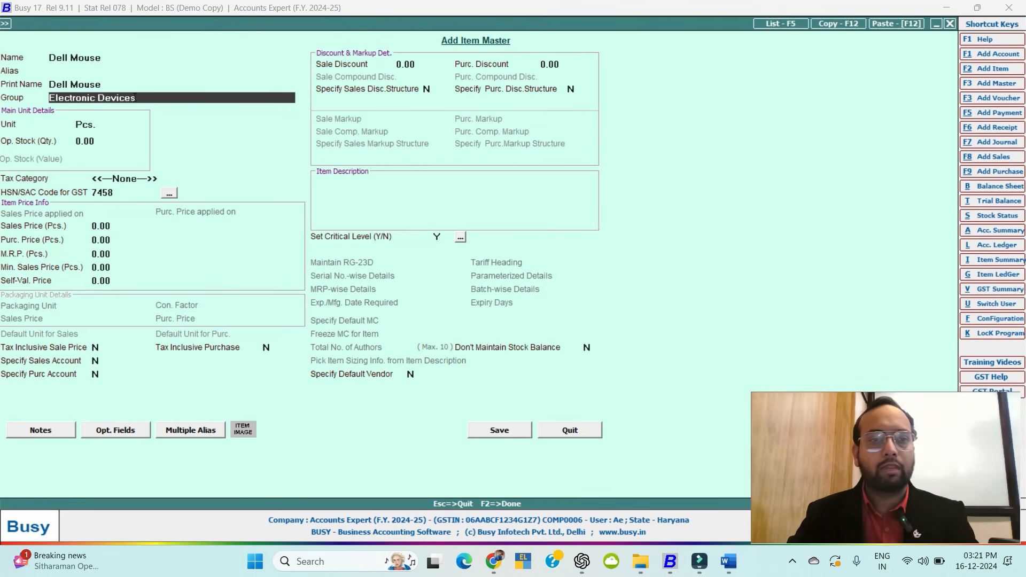
{"action": "left_click", "coordinate": [146, 102]}
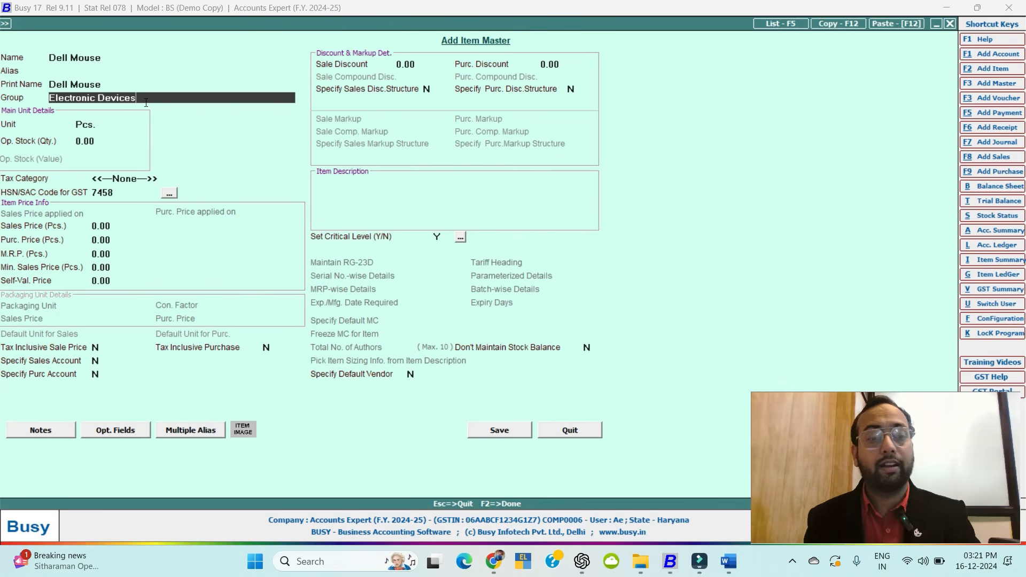
Give Dell Mouse GST 12% with sales price 550, purchase price 350 and MRP 600.
{"action": "key", "text": "Return"}
{"action": "key", "text": "Return"}
{"action": "key", "text": "Return"}
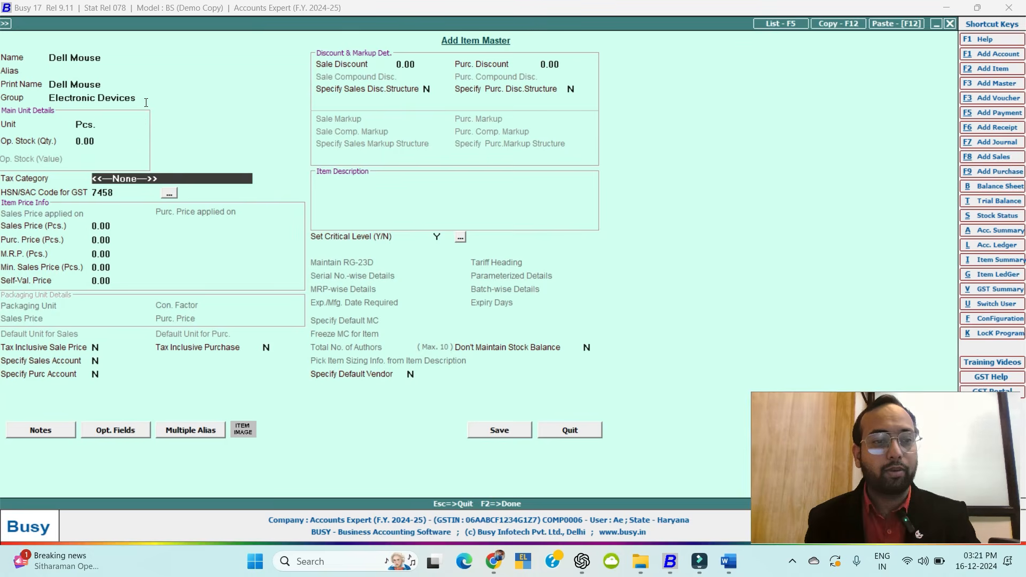
{"action": "type", "text": "g"}
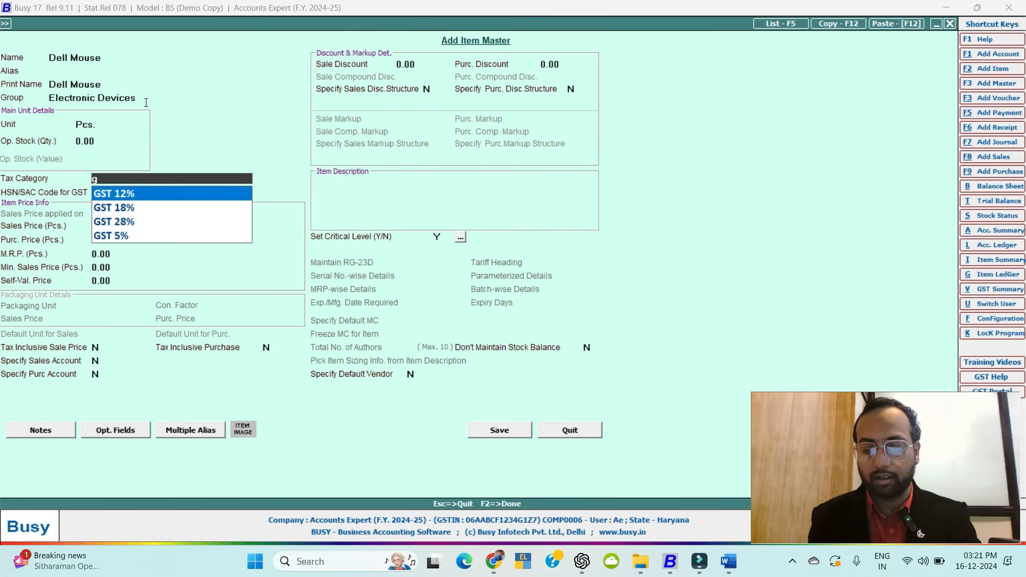
{"action": "key", "text": "Return"}
{"action": "key", "text": "Return"}
{"action": "key", "text": "Return"}
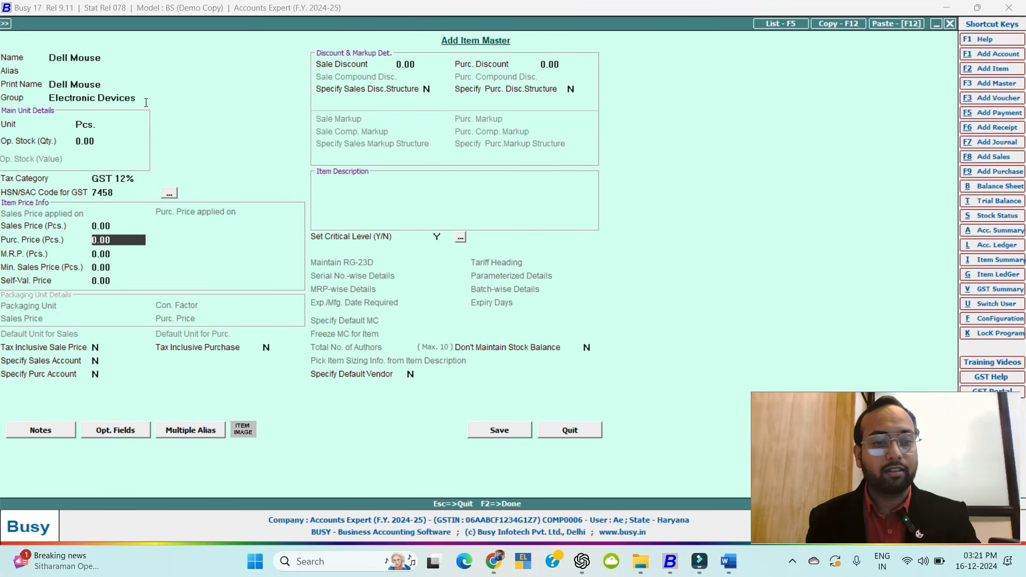
{"action": "key", "text": "Up"}
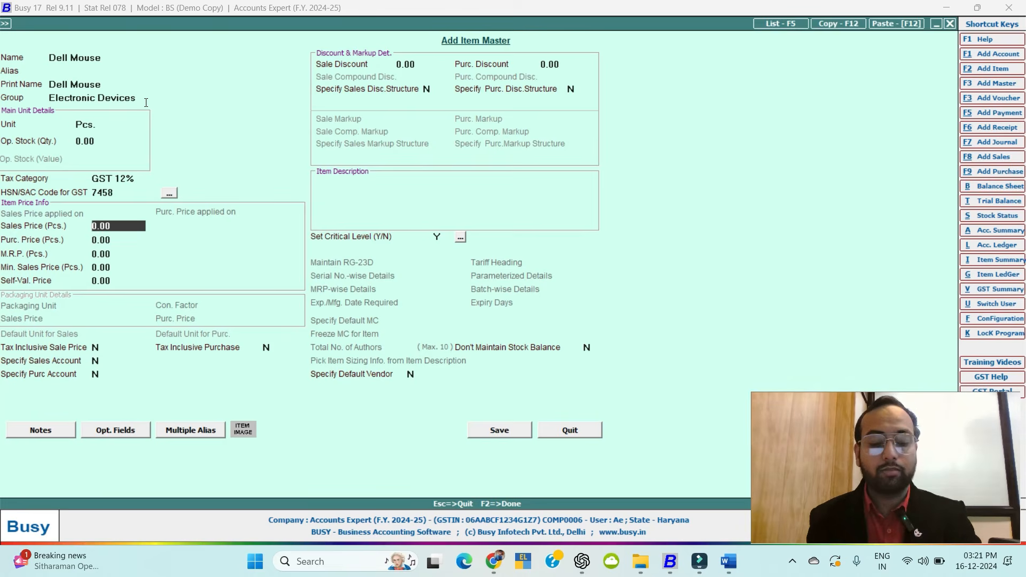
{"action": "type", "text": "550"}
{"action": "key", "text": "Return"}
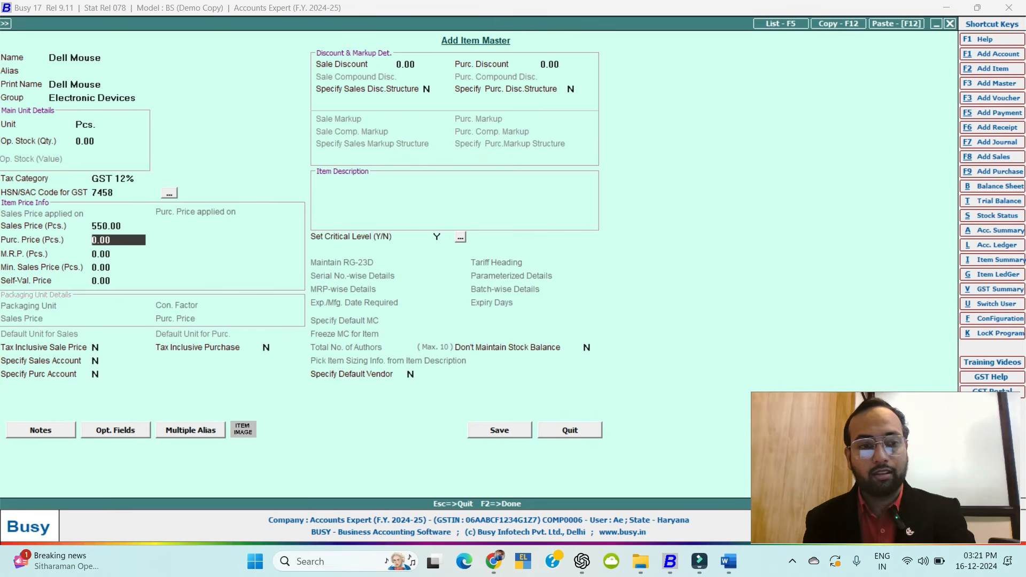
{"action": "type", "text": "350"}
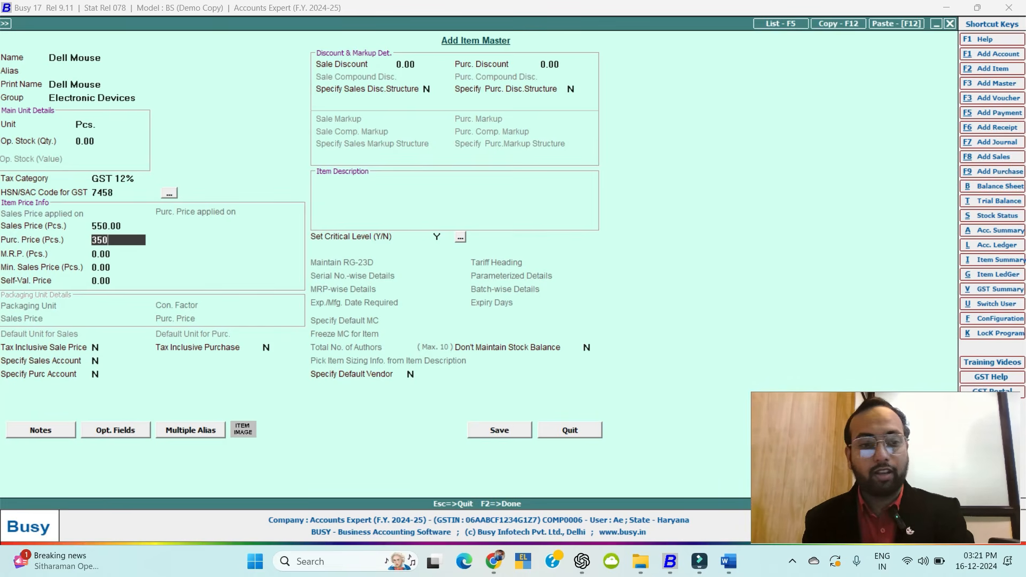
{"action": "key", "text": "Return"}
{"action": "type", "text": "600"}
{"action": "key", "text": "Return"}
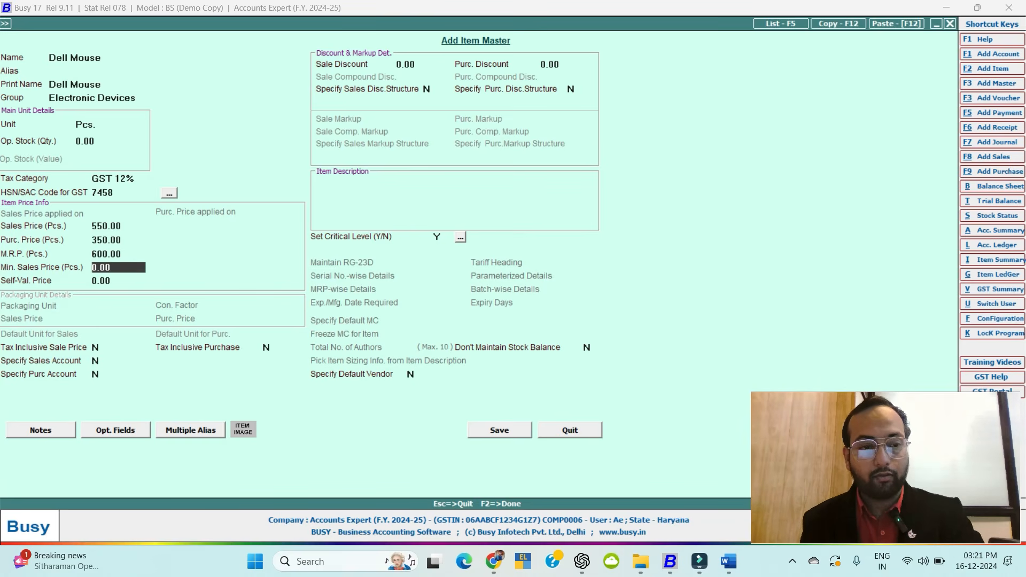
Save the Dell Mouse item and close the blank item form.
{"action": "key", "text": "F2"}
{"action": "key", "text": "Return"}
{"action": "key", "text": "Escape"}
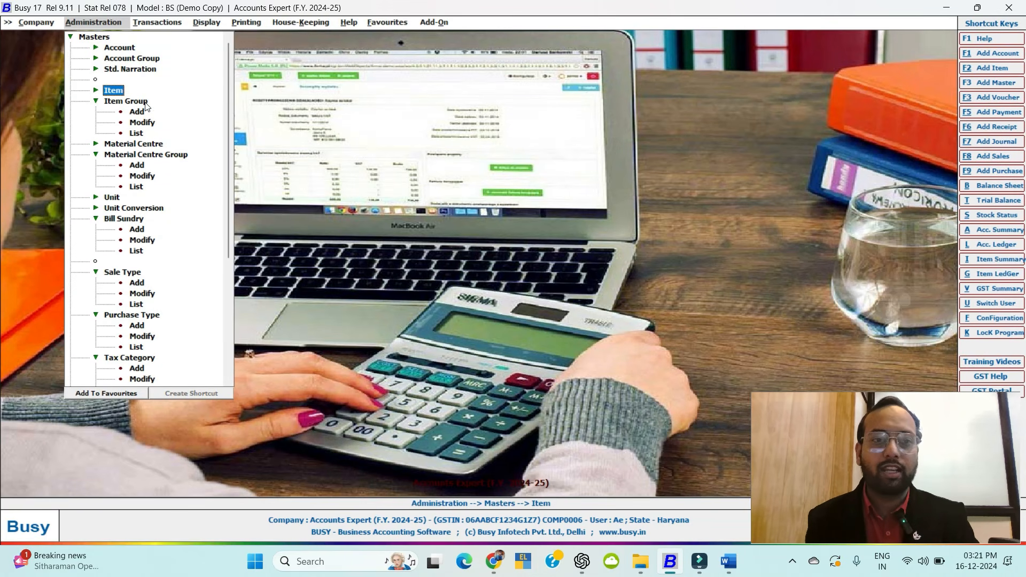
Open the Electronic Devices group via Item Group > Modify, then close it.
{"action": "key", "text": "Left"}
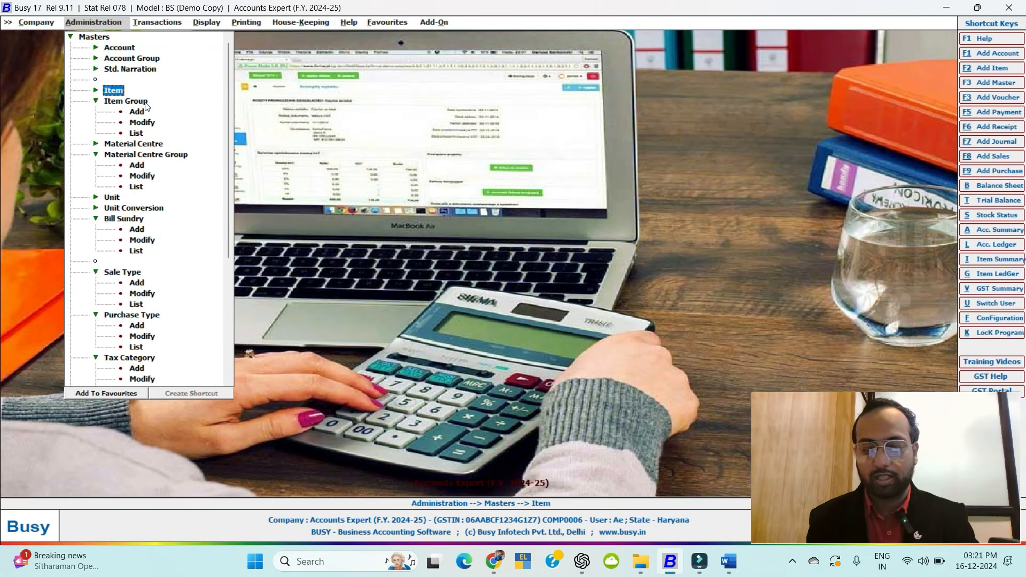
{"action": "key", "text": "Down"}
{"action": "key", "text": "Down"}
{"action": "key", "text": "Down"}
{"action": "key", "text": "Return"}
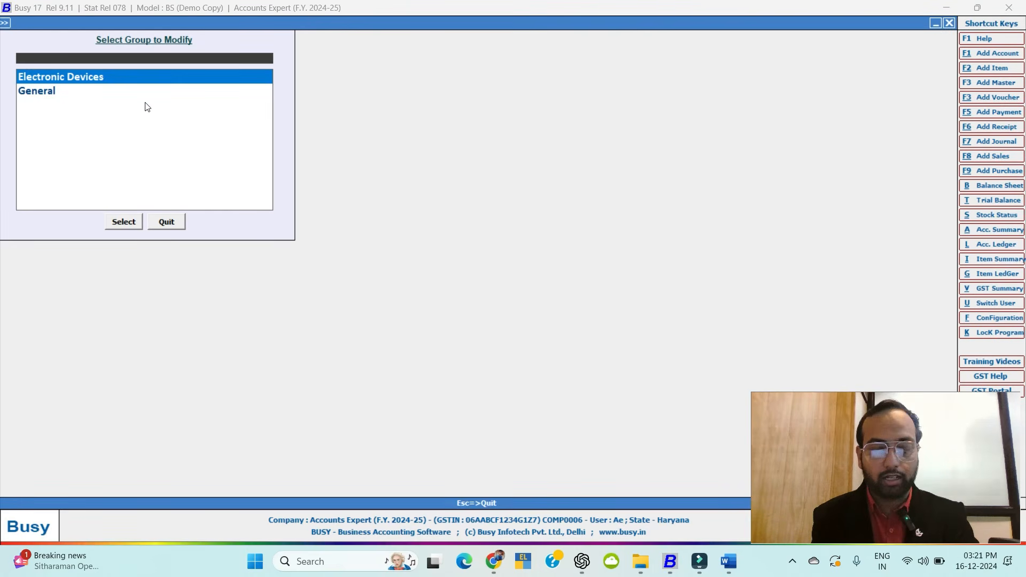
{"action": "type", "text": "ele"}
{"action": "key", "text": "Return"}
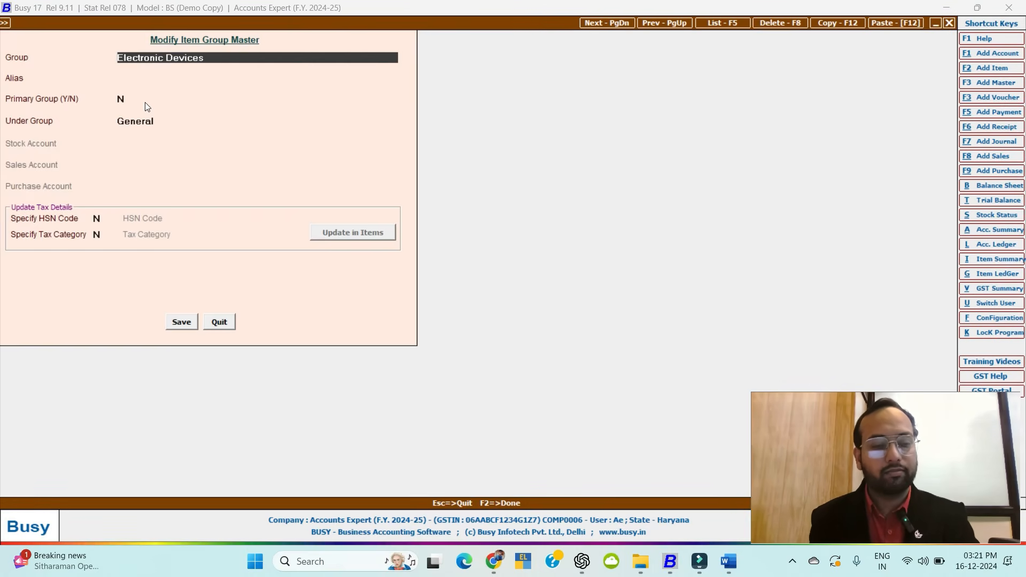
{"action": "key", "text": "Escape"}
{"action": "key", "text": "Escape"}
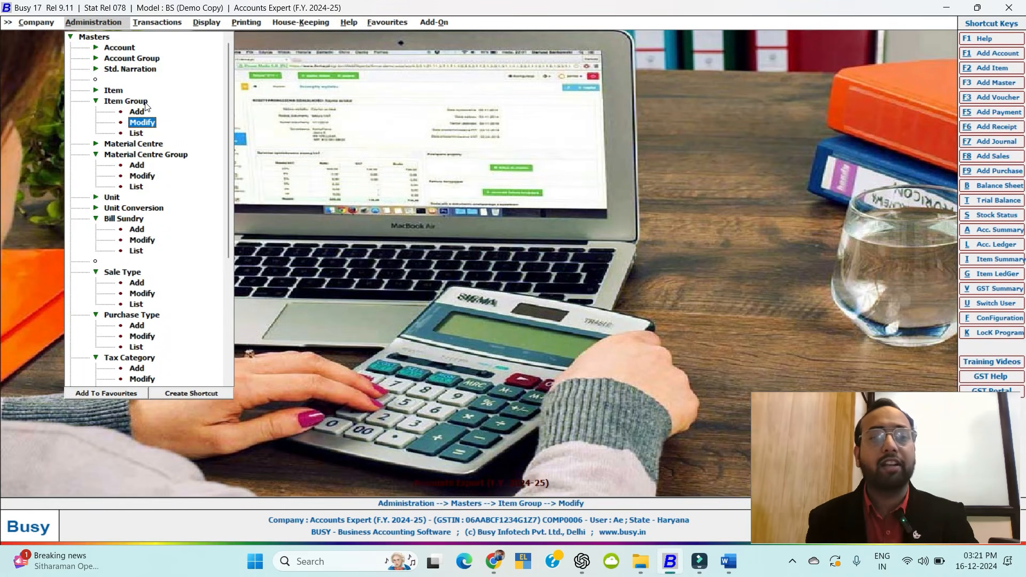
{"action": "key", "text": "Escape"}
{"action": "left_click", "coordinate": [145, 102]}
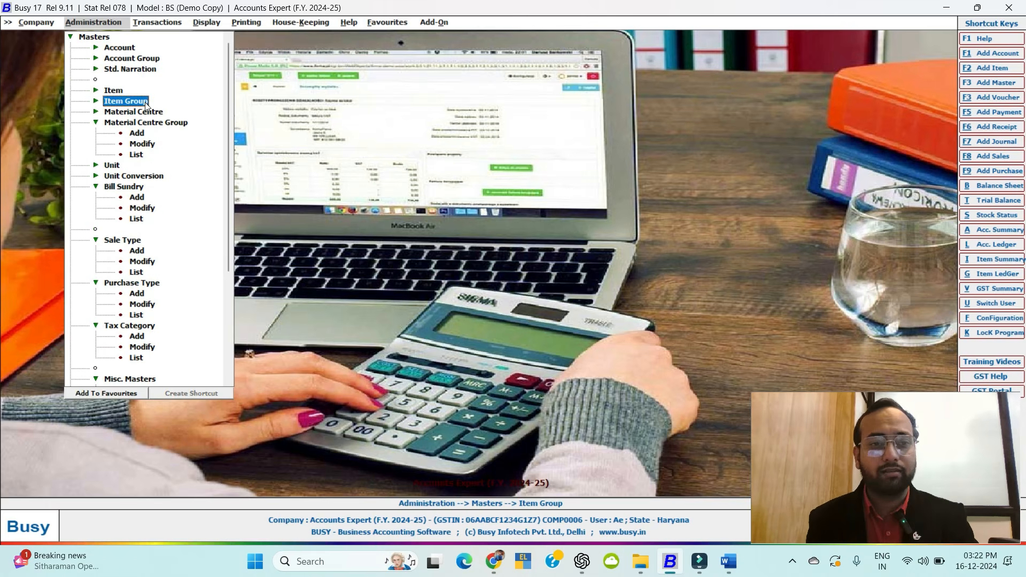
Preview a blank Add Material Centre form and close it.
{"action": "key", "text": "Down"}
{"action": "key", "text": "Return"}
{"action": "key", "text": "Down"}
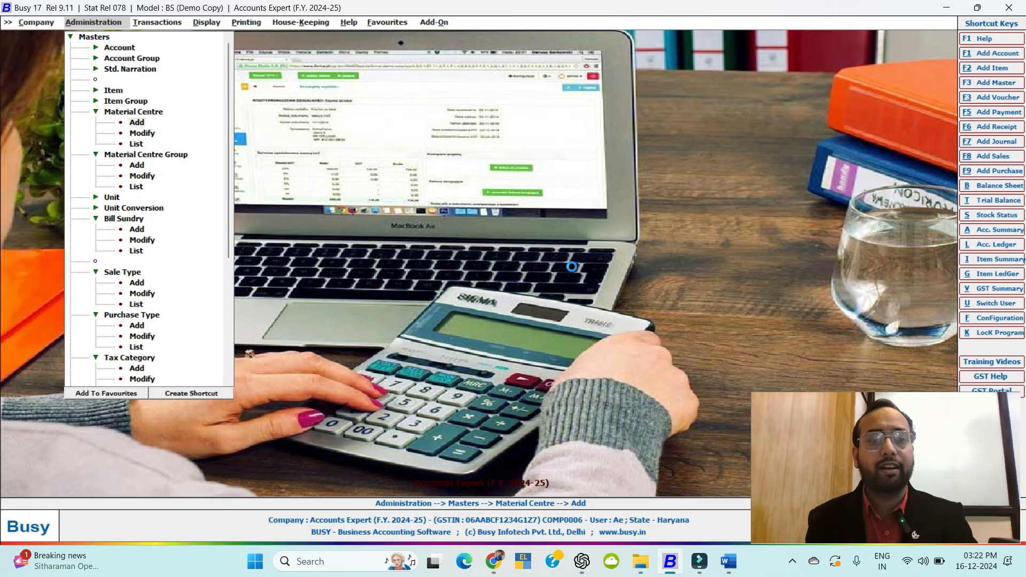
{"action": "key", "text": "Return"}
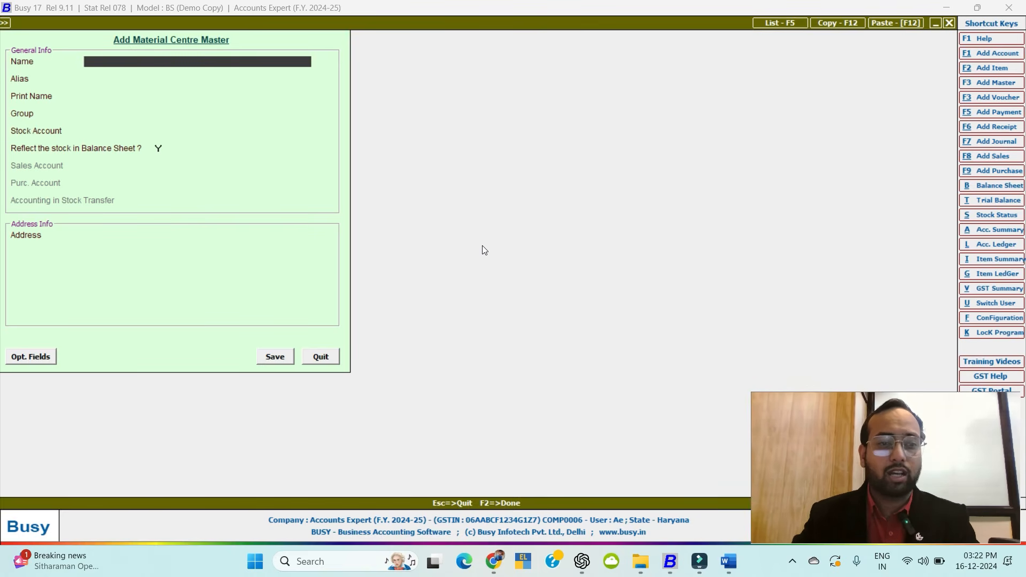
{"action": "key", "text": "Escape"}
Open the Add Unit Master form from the Unit masters options.
{"action": "key", "text": "Down"}
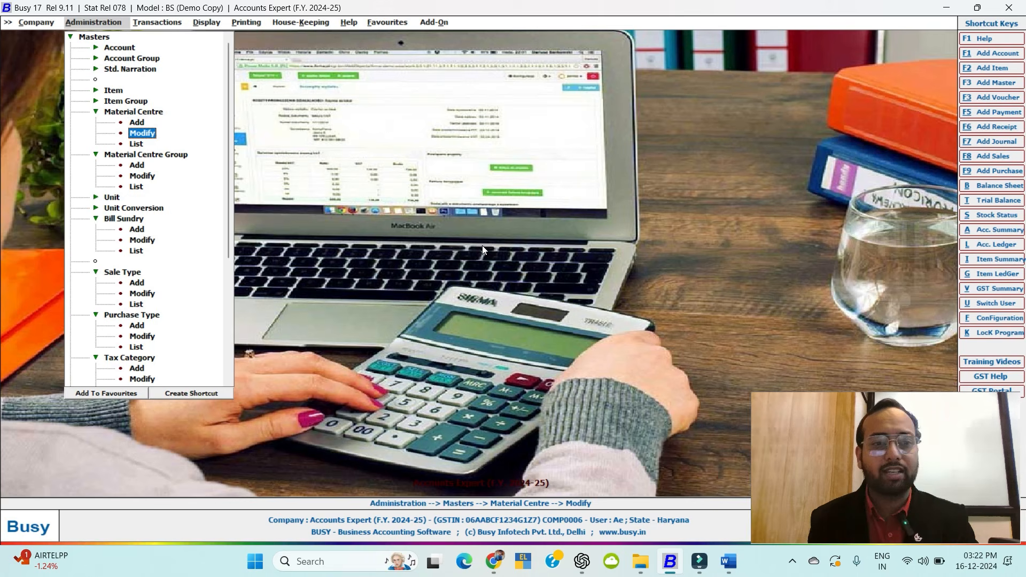
{"action": "key", "text": "Left"}
{"action": "key", "text": "Down"}
{"action": "key", "text": "Down"}
{"action": "key", "text": "Down"}
{"action": "key", "text": "Down"}
{"action": "key", "text": "Down"}
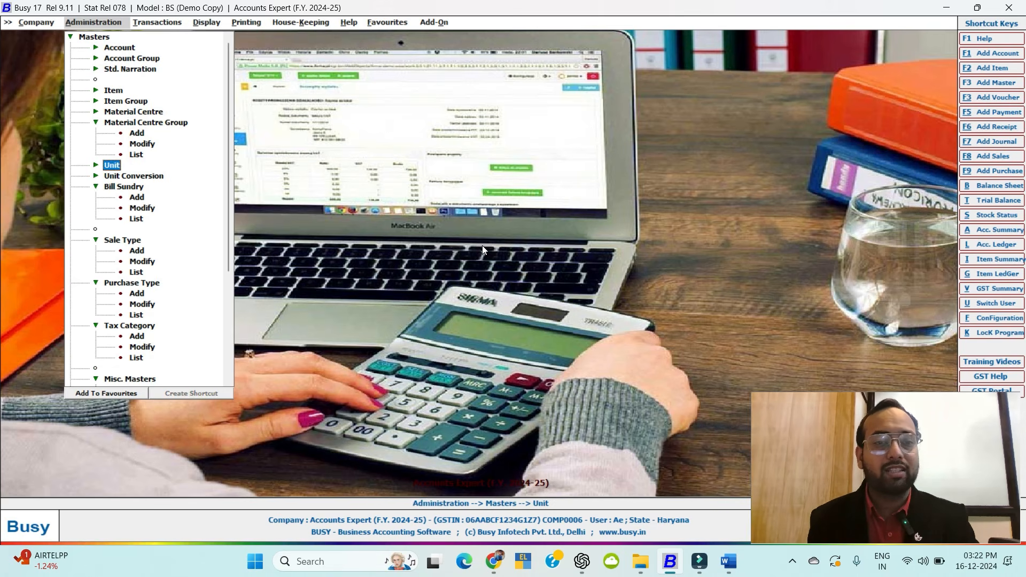
{"action": "key", "text": "Right"}
{"action": "key", "text": "Down"}
{"action": "key", "text": "Down"}
{"action": "key", "text": "Up"}
{"action": "key", "text": "Up"}
{"action": "key", "text": "Return"}
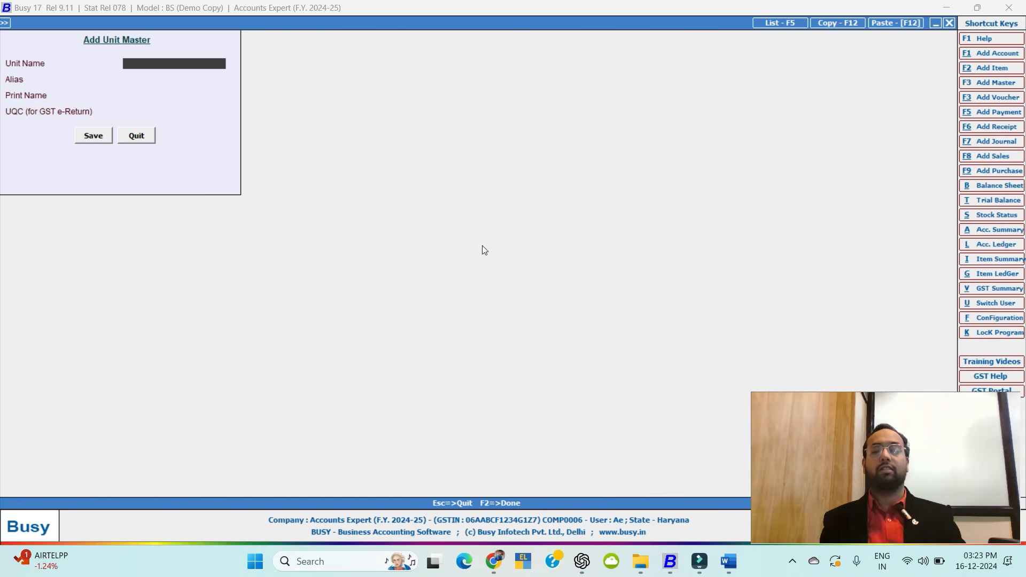
Enter unit Killograms, alias Kgs', UQC KGS-KILOGRAMS, then quit without saving.
{"action": "type", "text": "Ki"}
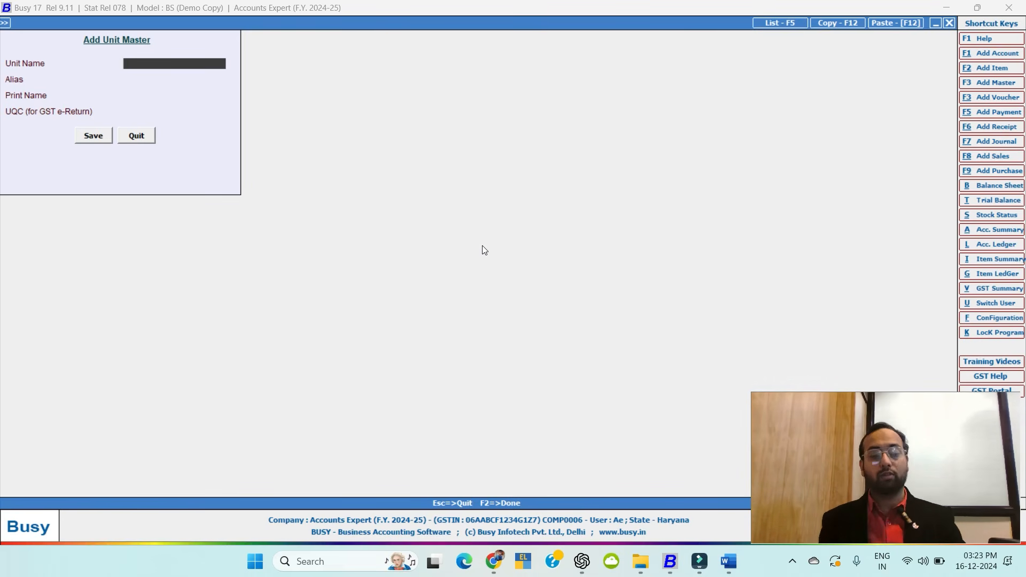
{"action": "type", "text": "ll"}
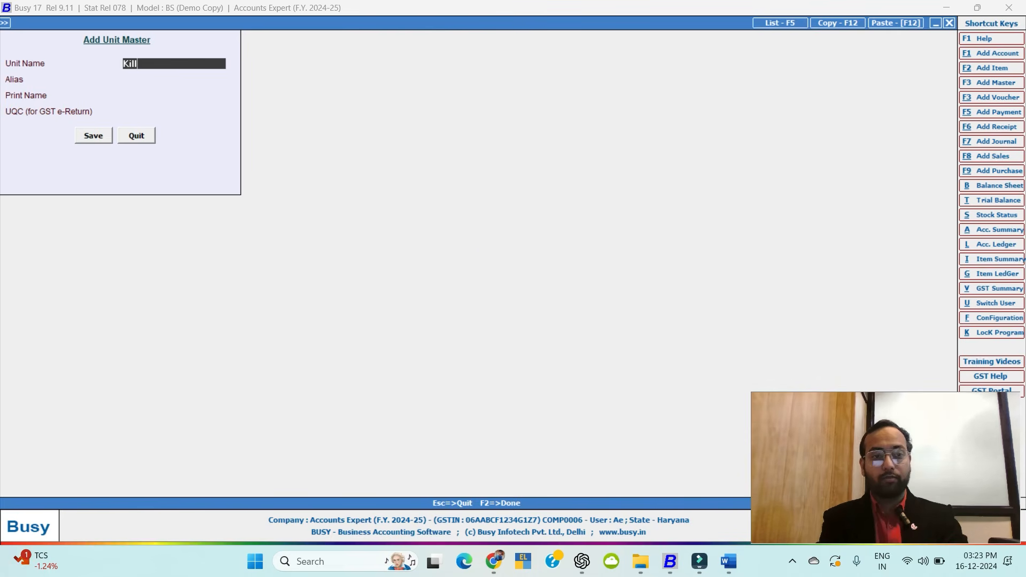
{"action": "type", "text": "ograms"}
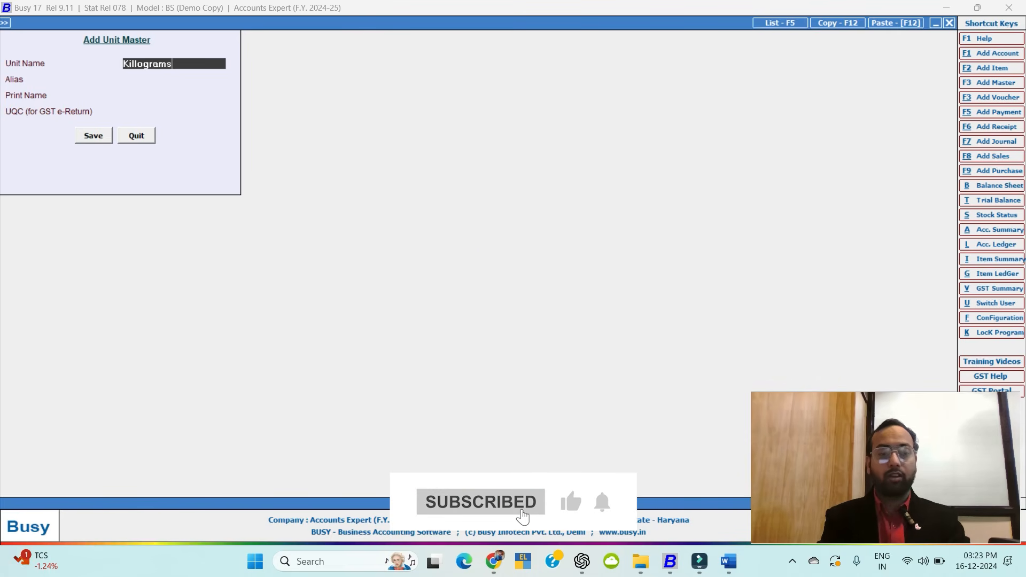
{"action": "key", "text": "Return"}
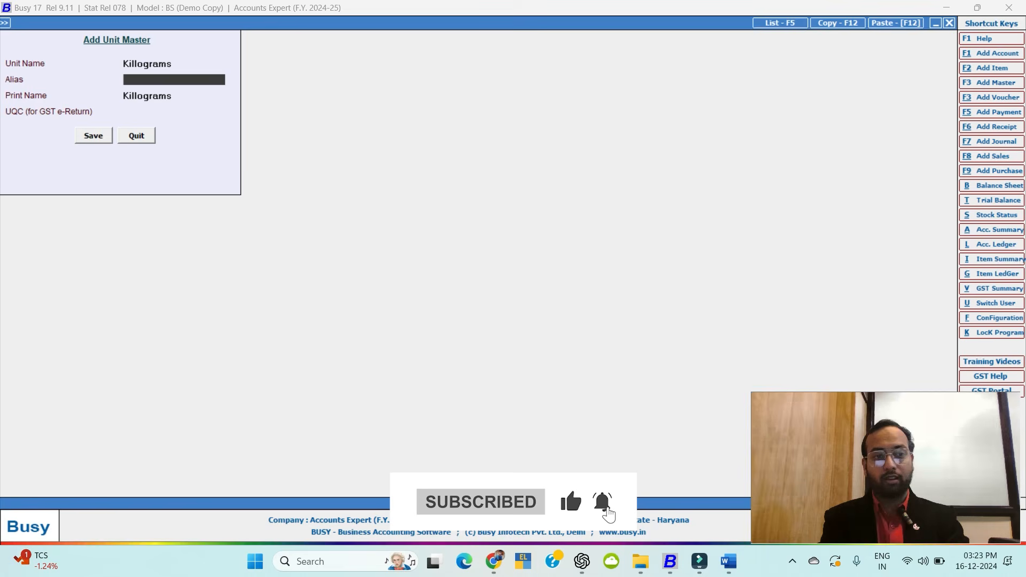
{"action": "type", "text": "Kgs'"}
{"action": "key", "text": "Return"}
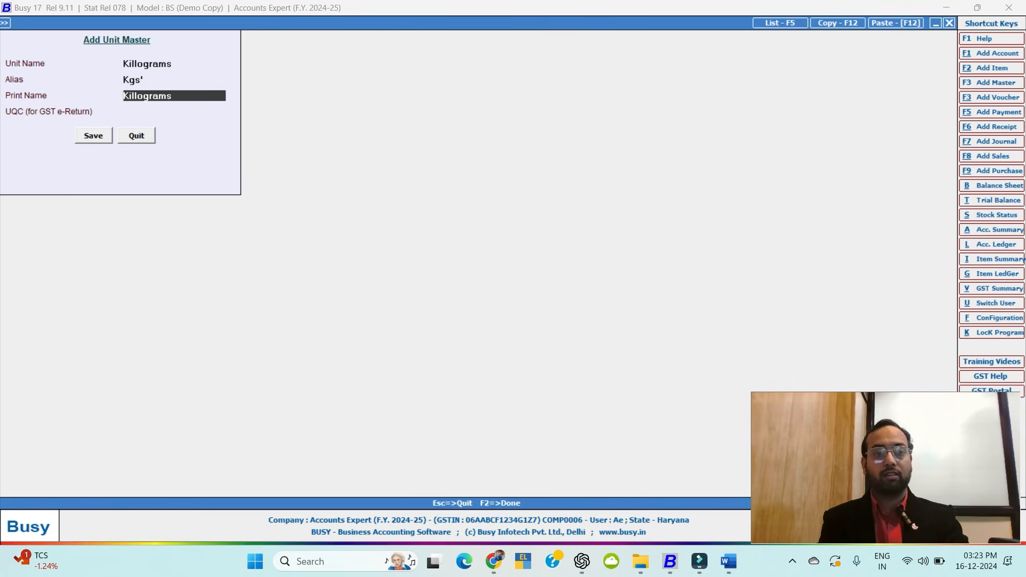
{"action": "key", "text": "Return"}
{"action": "type", "text": "kgs"}
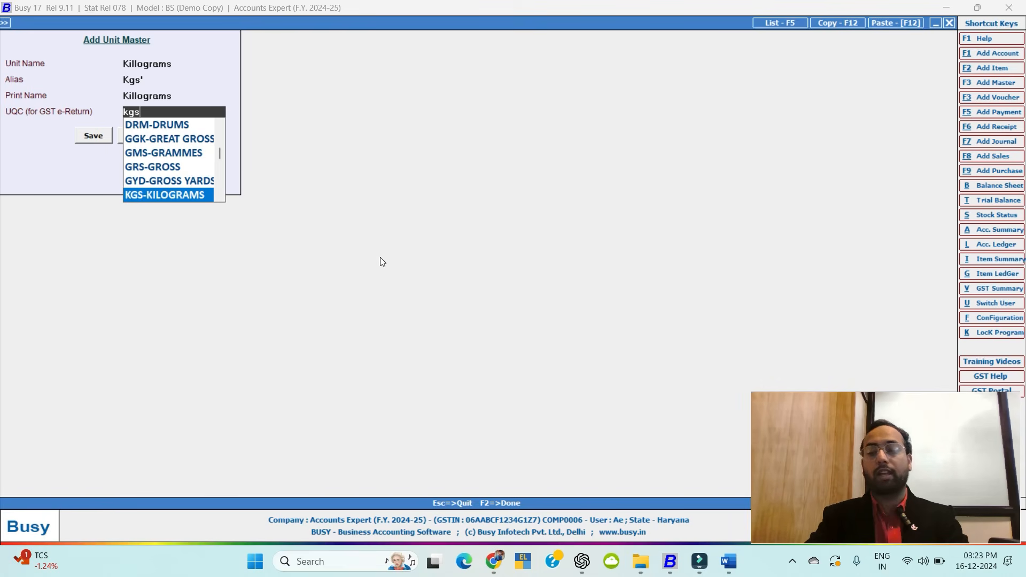
{"action": "key", "text": "Escape"}
{"action": "key", "text": "Escape"}
{"action": "key", "text": "Return"}
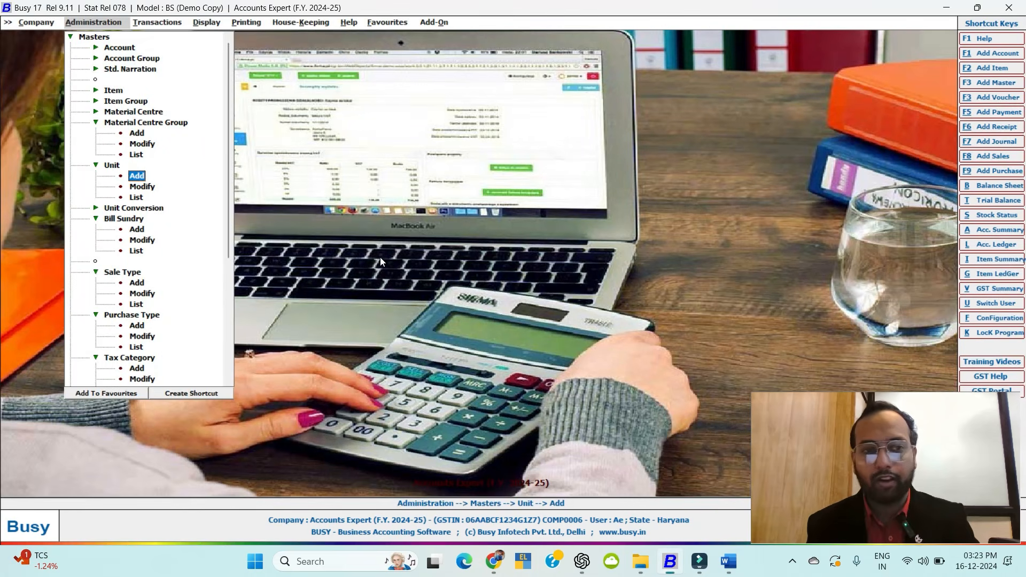
Collapse the Unit and Material Centre Group branches and look through the bill sundry list.
{"action": "key", "text": "Up"}
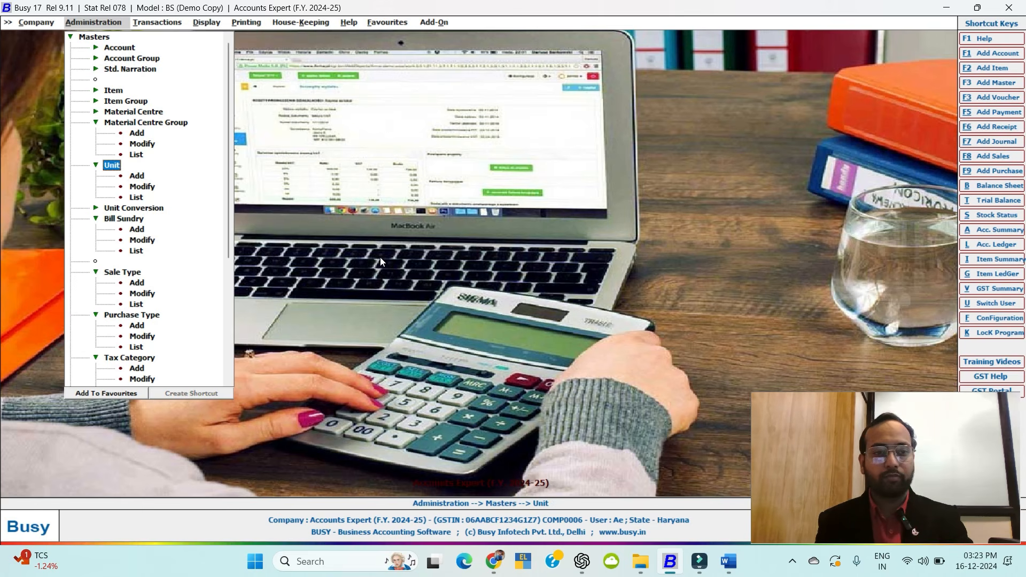
{"action": "key", "text": "Left"}
{"action": "key", "text": "Up"}
{"action": "key", "text": "Up"}
{"action": "key", "text": "Up"}
{"action": "key", "text": "Up"}
{"action": "key", "text": "Left"}
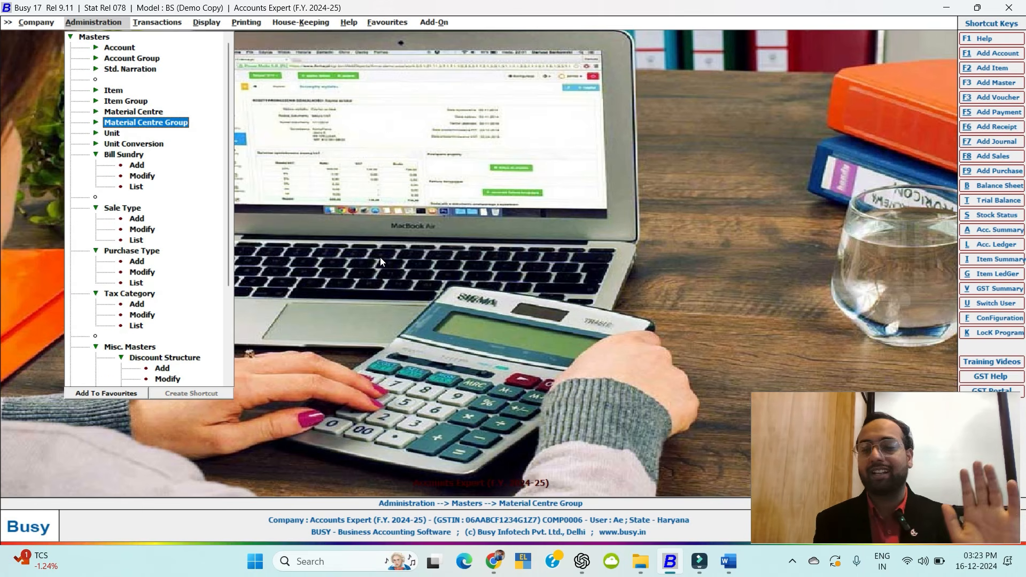
{"action": "key", "text": "Down"}
{"action": "key", "text": "Down"}
{"action": "key", "text": "Down"}
{"action": "key", "text": "Down"}
{"action": "key", "text": "Down"}
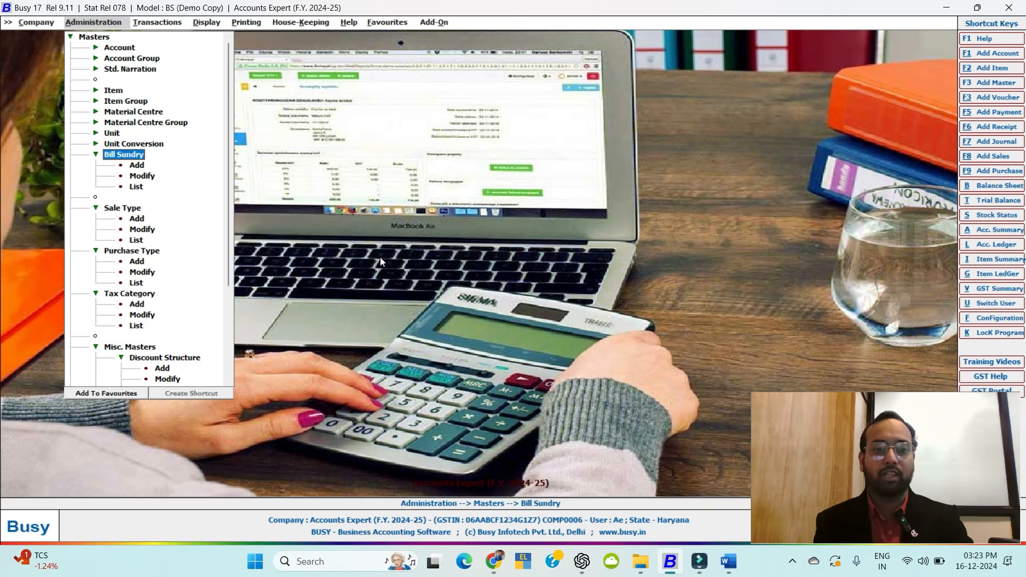
{"action": "key", "text": "Return"}
{"action": "key", "text": "Down"}
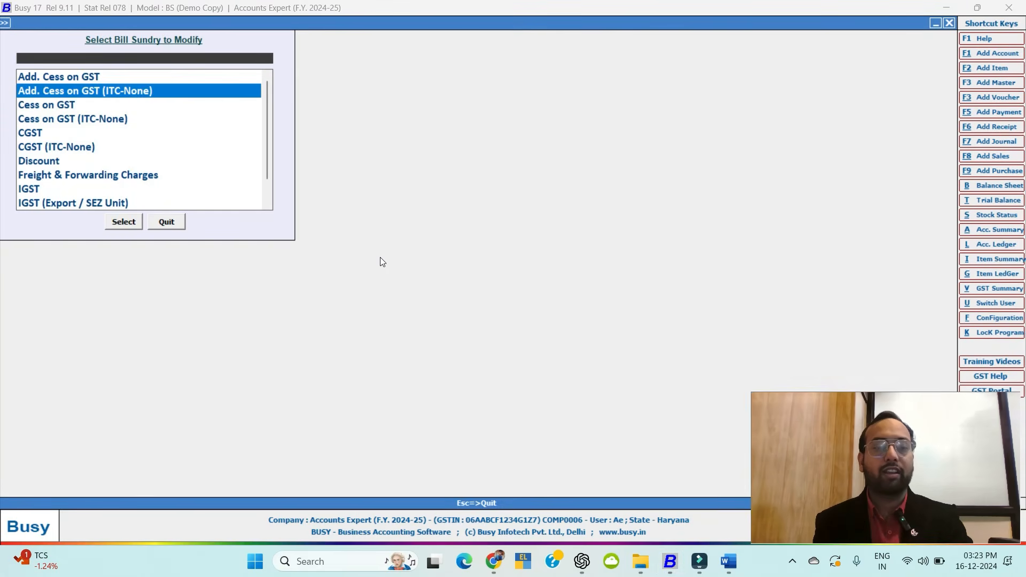
{"action": "key", "text": "Escape"}
{"action": "key", "text": "Up"}
{"action": "key", "text": "Left"}
Look through the sale type list, including I/GST-18%, then move down to Purchase Type.
{"action": "key", "text": "Down"}
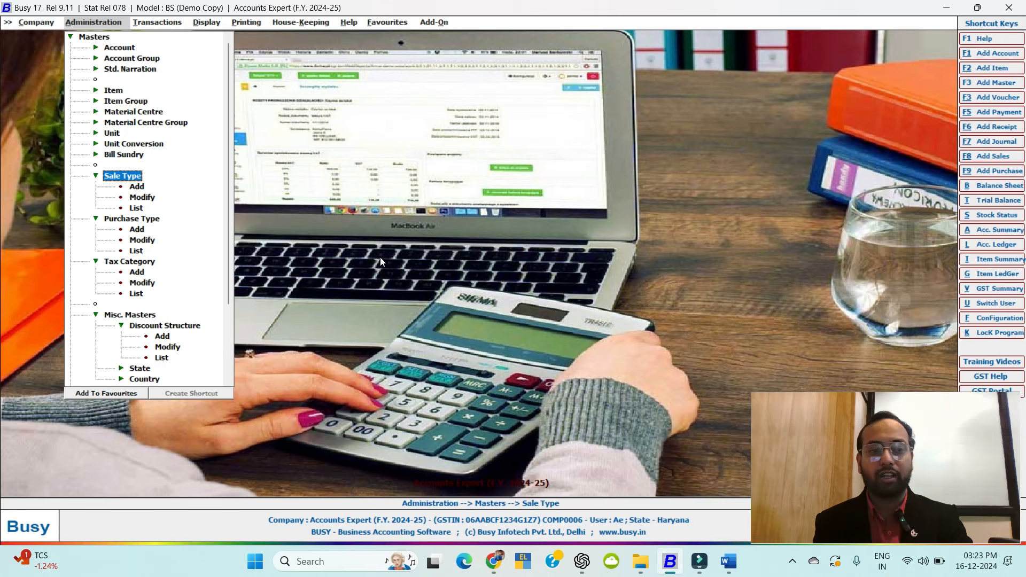
{"action": "key", "text": "Down"}
{"action": "key", "text": "Down"}
{"action": "key", "text": "Return"}
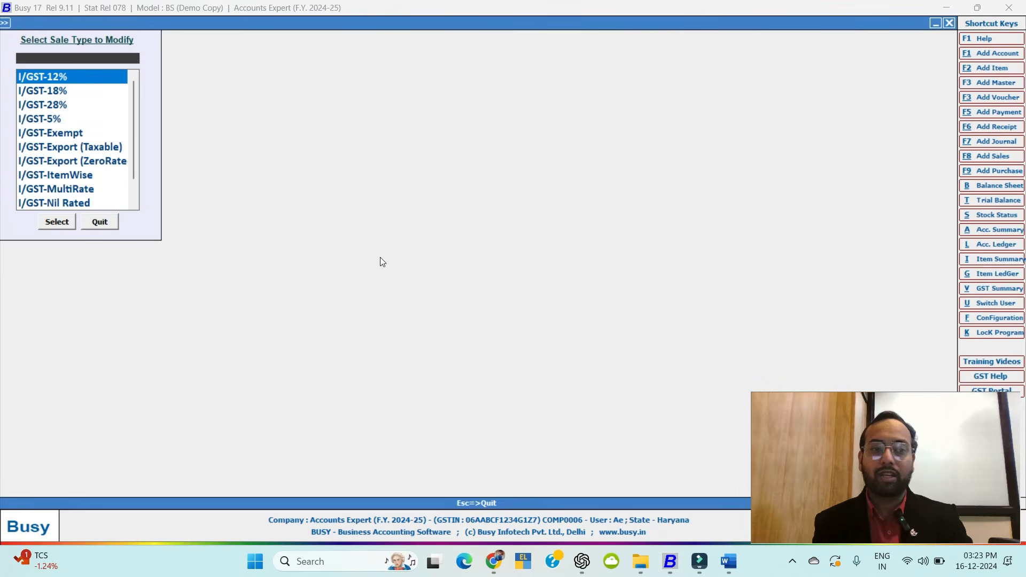
{"action": "key", "text": "Down"}
{"action": "key", "text": "Escape"}
{"action": "key", "text": "Down"}
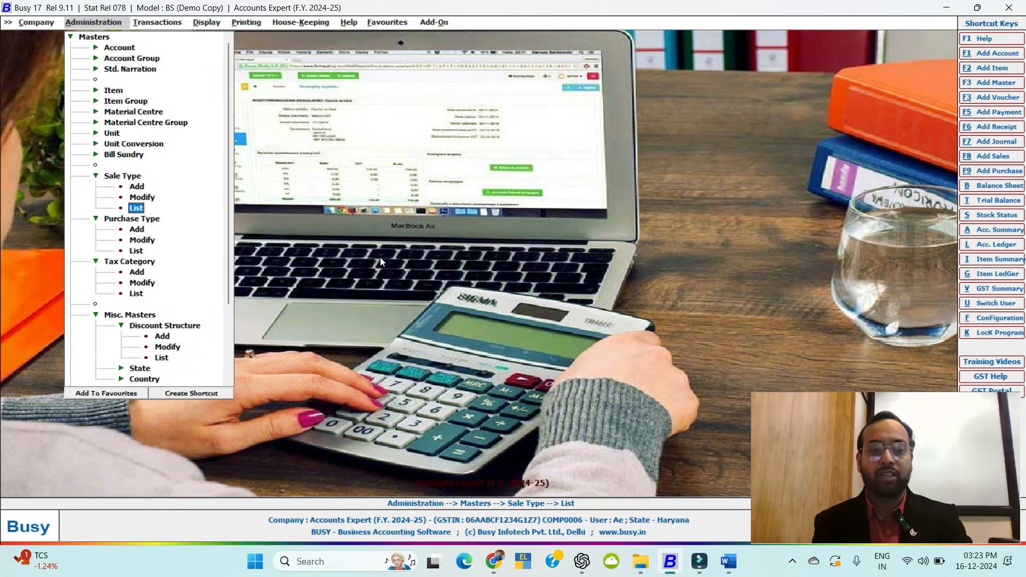
{"action": "key", "text": "Down"}
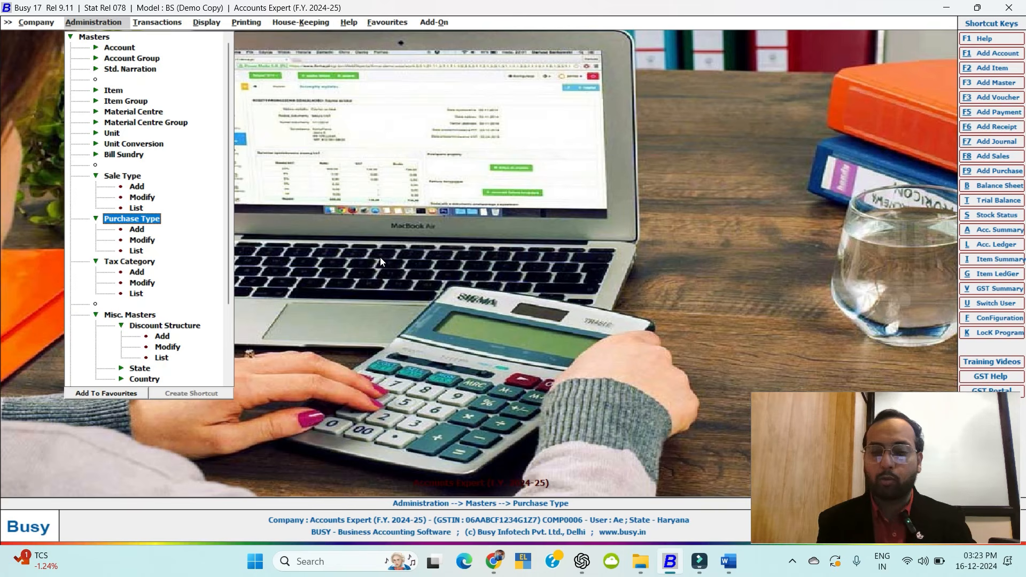
Collapse the masters tree and bring up the Windows task switcher.
{"action": "key", "text": "Escape"}
{"action": "key", "text": "Escape"}
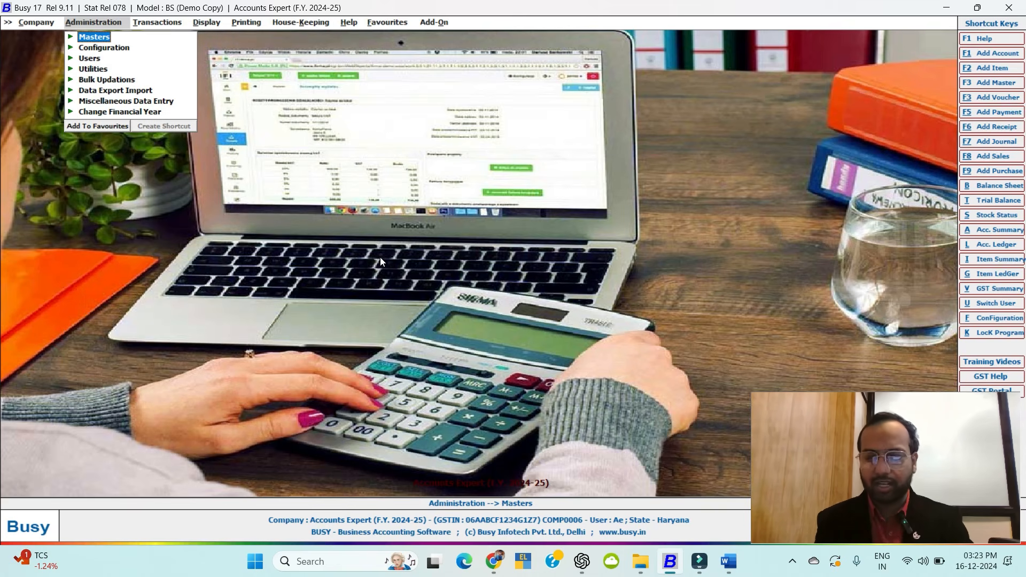
{"action": "key", "text": "Up"}
{"action": "key", "text": "Up"}
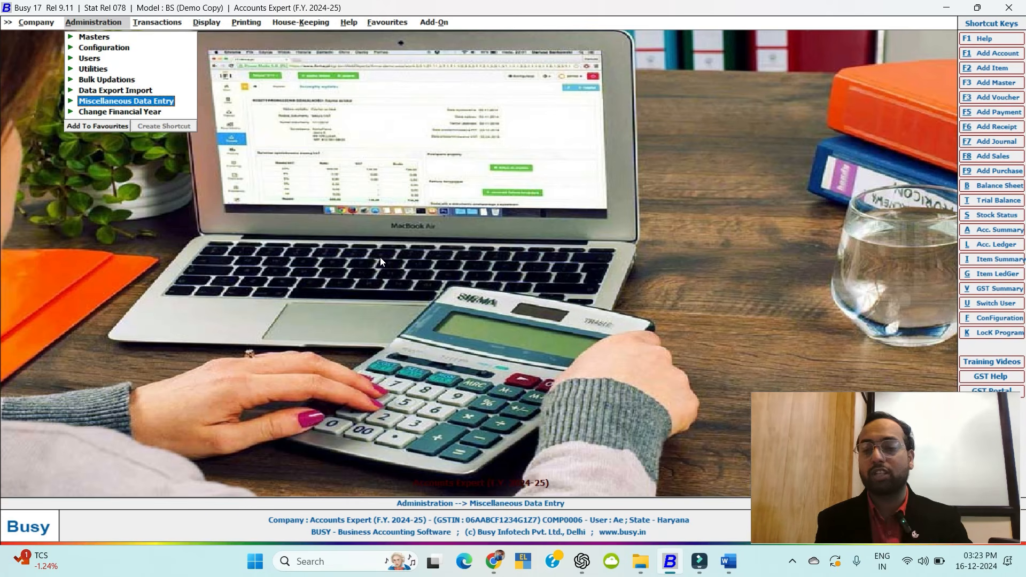
{"action": "key", "text": "alt+Tab"}
{"action": "key", "text": "alt+Tab"}
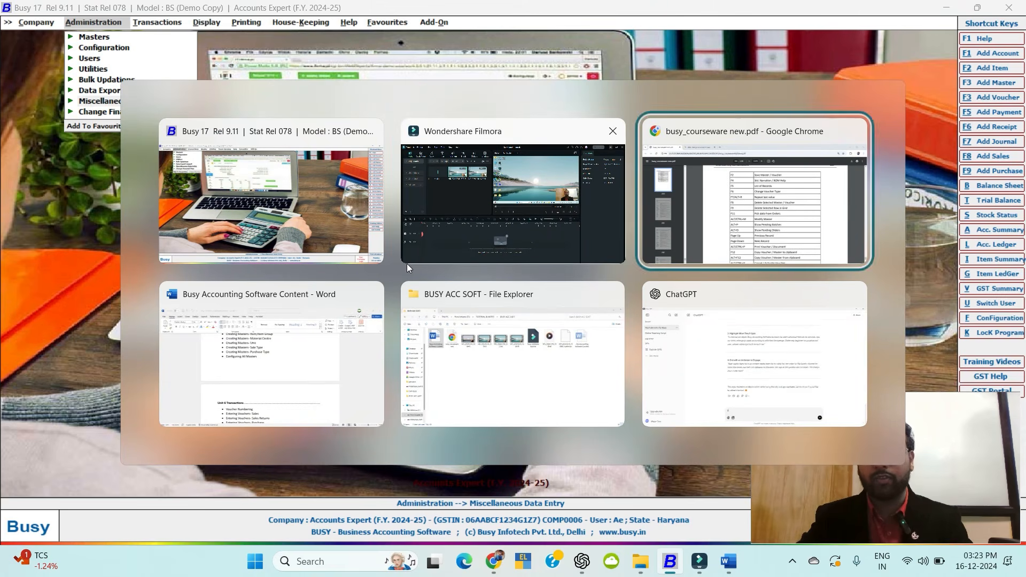
{"action": "key", "text": "alt+Tab"}
{"action": "scroll", "coordinate": [366, 315], "scroll_direction": "up", "scroll_amount": 1}
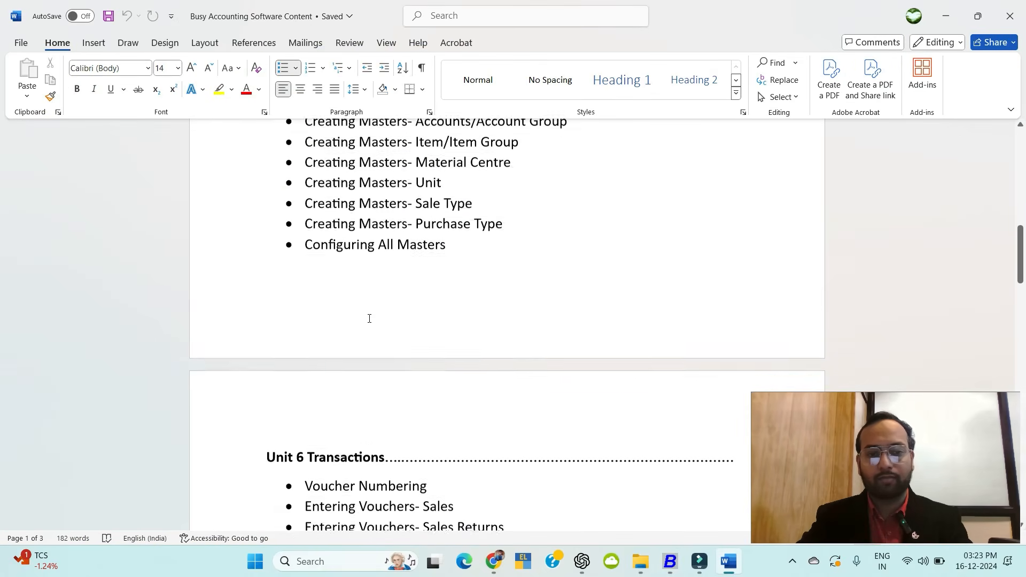
{"action": "scroll", "coordinate": [386, 161], "scroll_direction": "up", "scroll_amount": 2}
{"action": "scroll", "coordinate": [416, 300], "scroll_direction": "down", "scroll_amount": 3}
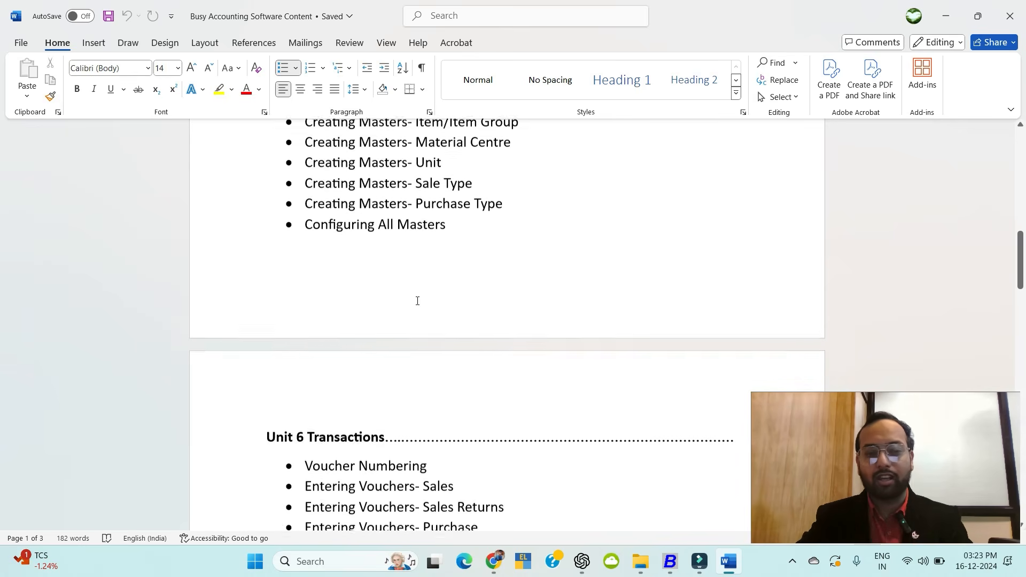
{"action": "scroll", "coordinate": [423, 381], "scroll_direction": "down", "scroll_amount": 3}
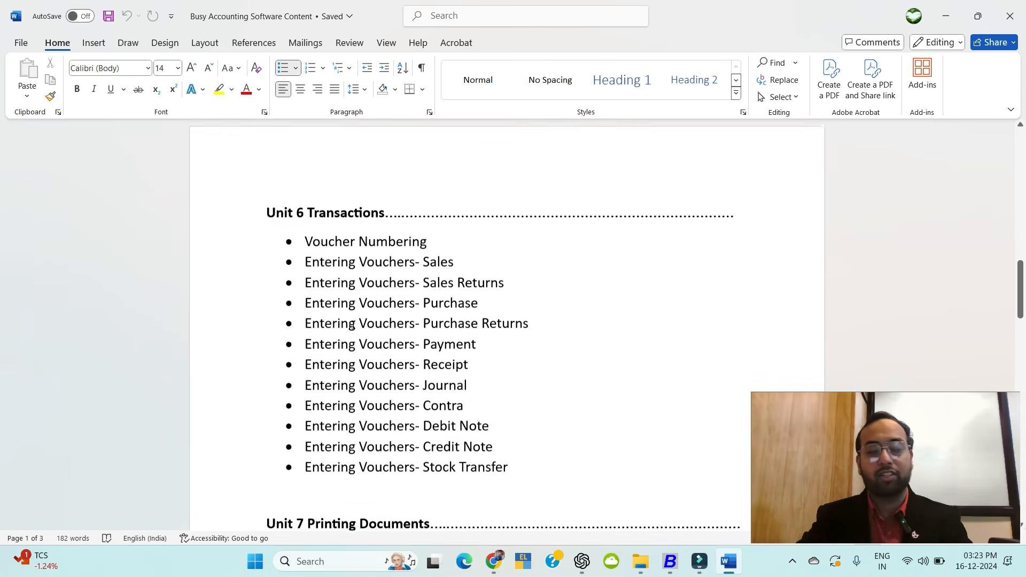
{"action": "key", "text": "alt+Tab"}
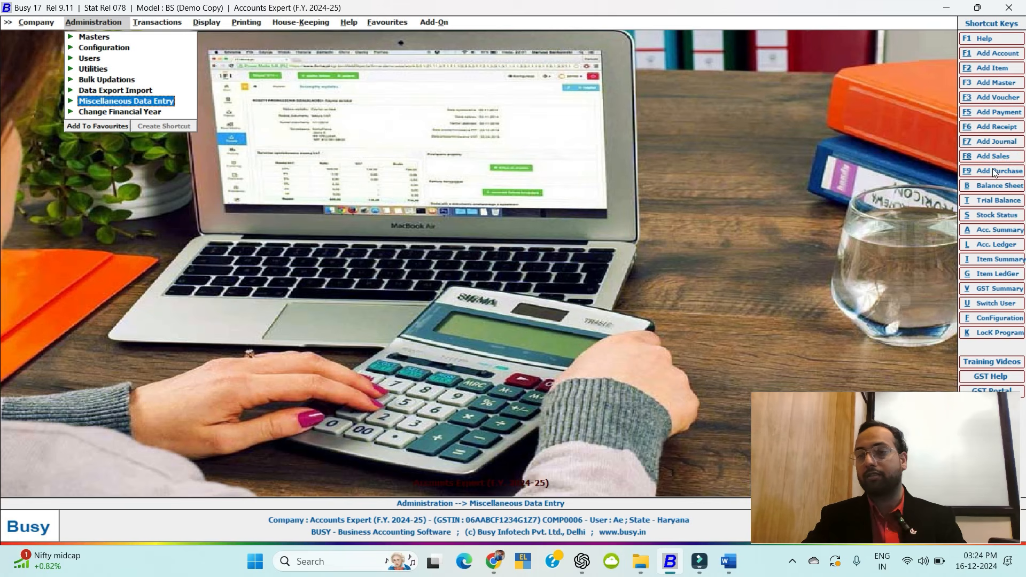
Preview a blank Add Contra Voucher form from Transactions > Contra, then close it.
{"action": "left_click", "coordinate": [169, 22]}
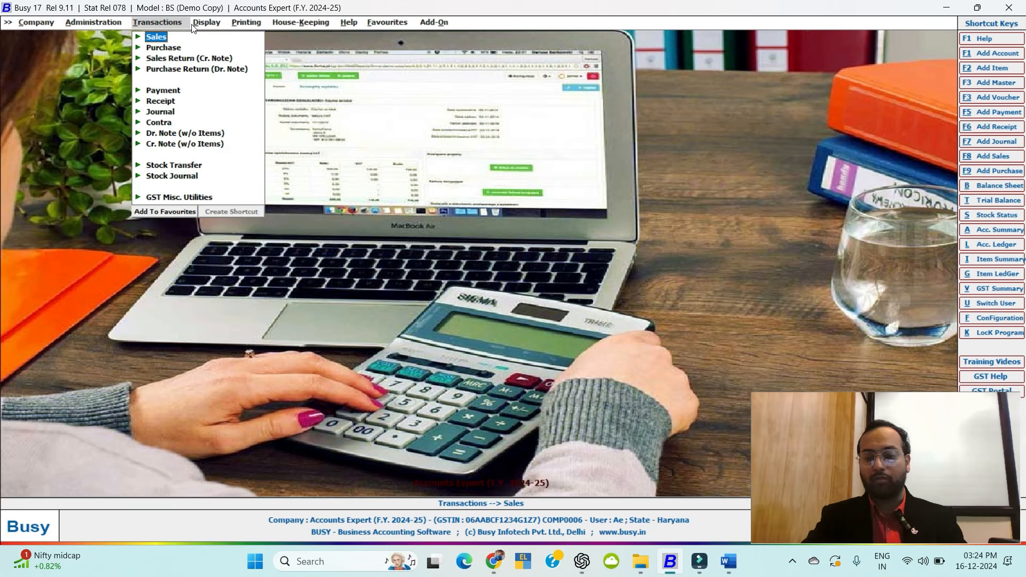
{"action": "left_click", "coordinate": [1007, 125]}
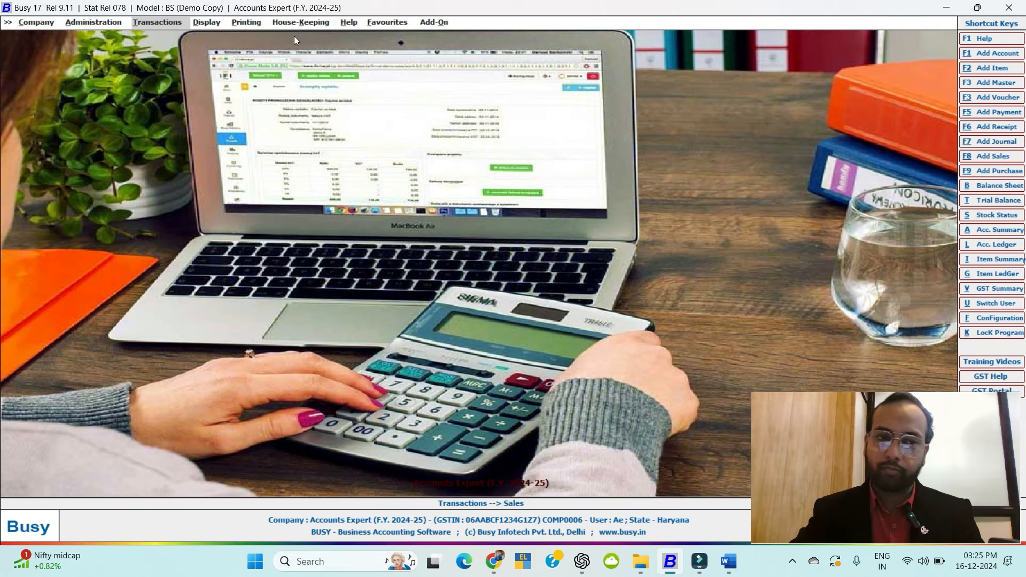
{"action": "left_click", "coordinate": [150, 21]}
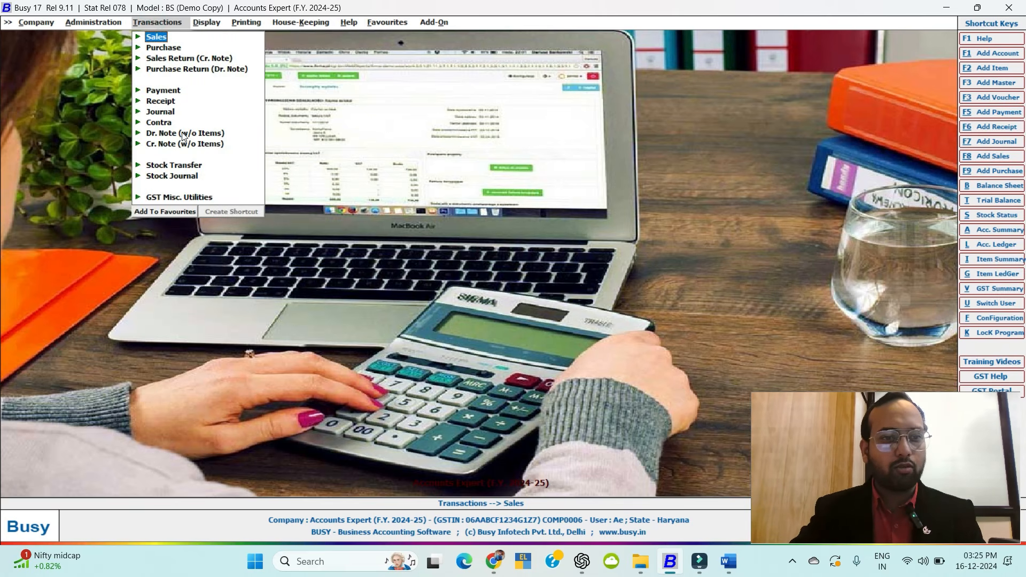
{"action": "left_click", "coordinate": [166, 124]}
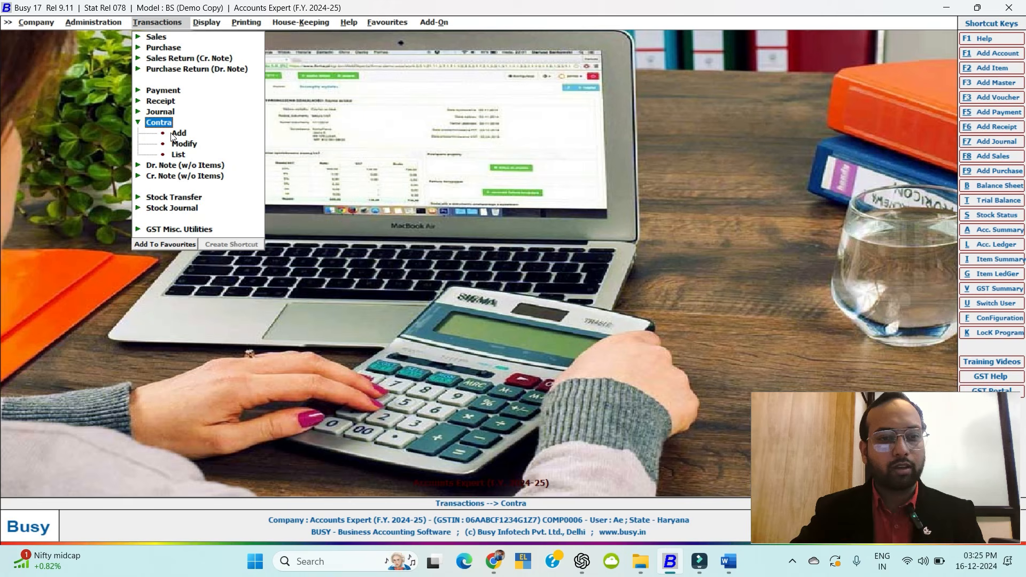
{"action": "left_click", "coordinate": [176, 134]}
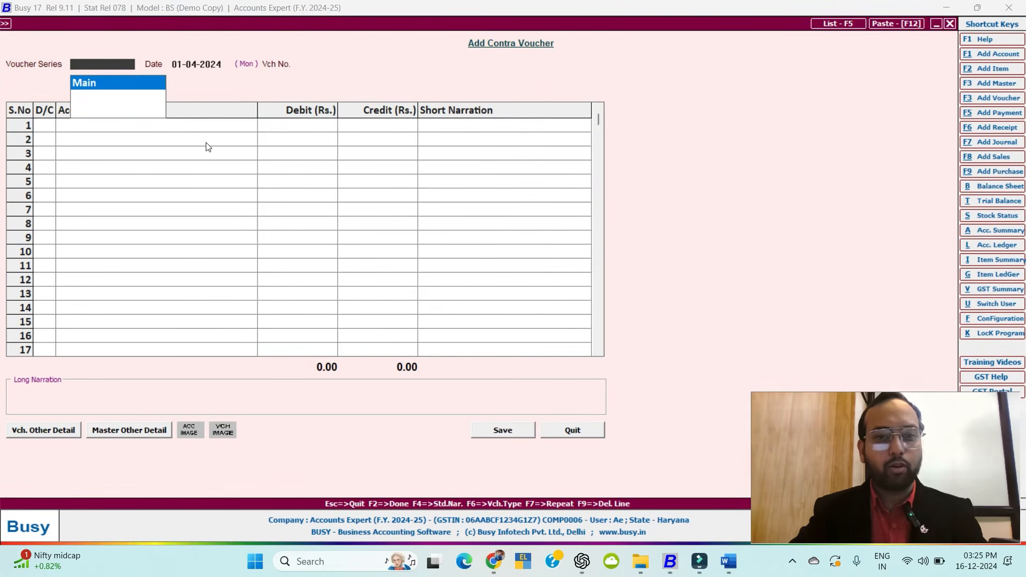
{"action": "key", "text": "Escape"}
{"action": "key", "text": "Escape"}
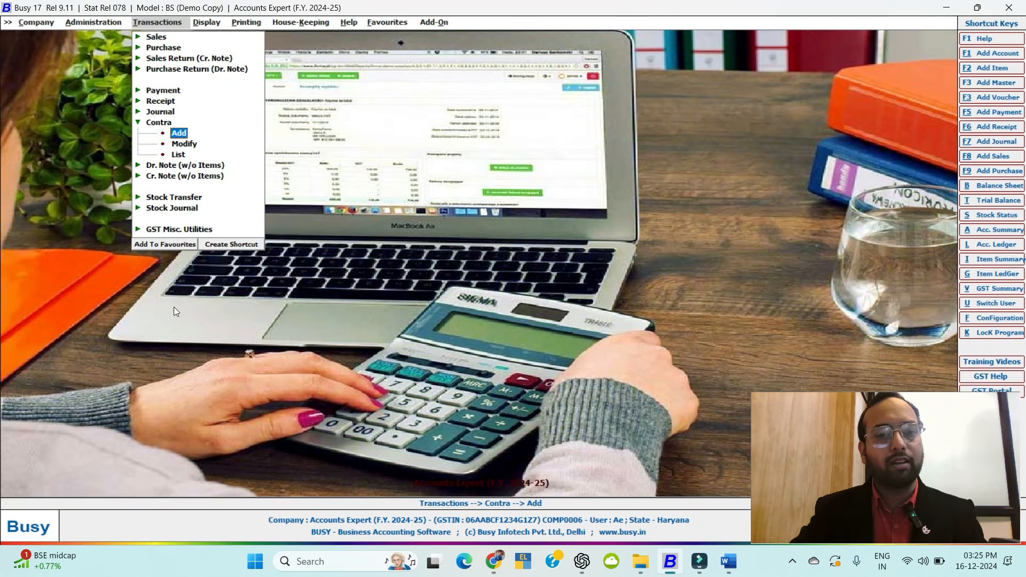
Create and save an ALT + F4 shortcut for Transactions > Contra > Add.
{"action": "left_click", "coordinate": [214, 246]}
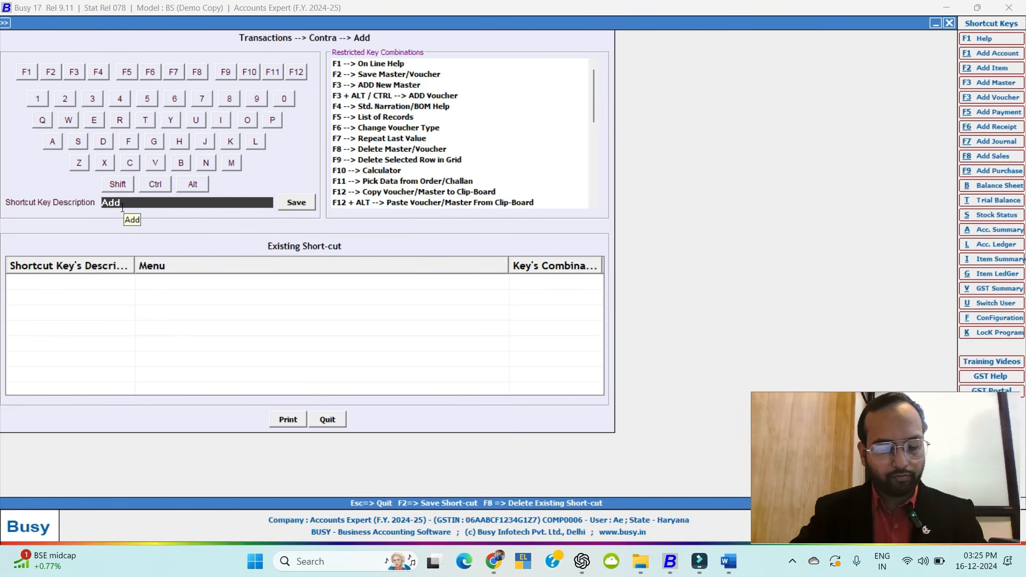
{"action": "double_click", "coordinate": [220, 202]}
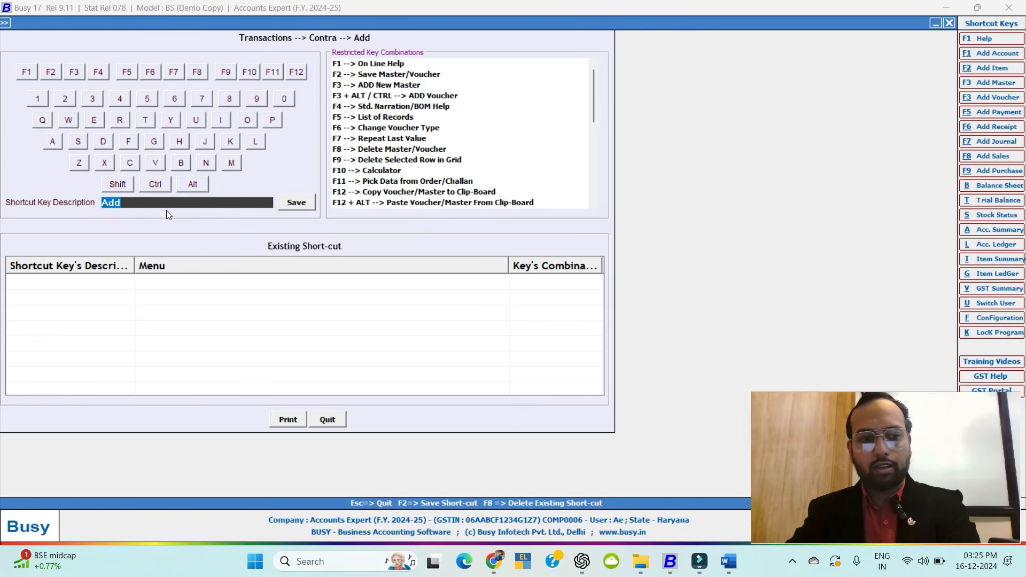
{"action": "left_click", "coordinate": [193, 184]}
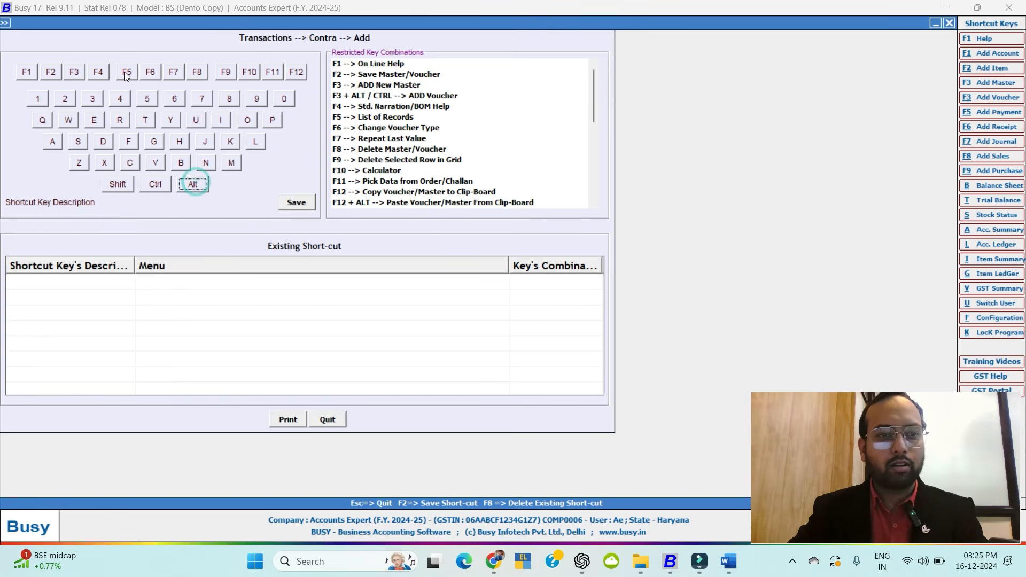
{"action": "left_click", "coordinate": [102, 72]}
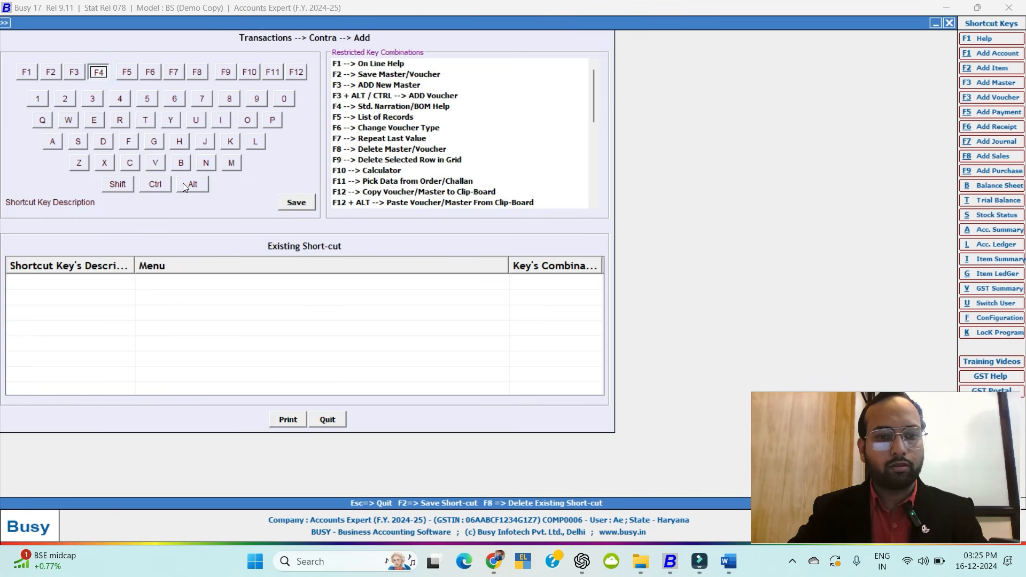
{"action": "left_click", "coordinate": [184, 184]}
{"action": "left_click", "coordinate": [103, 74]}
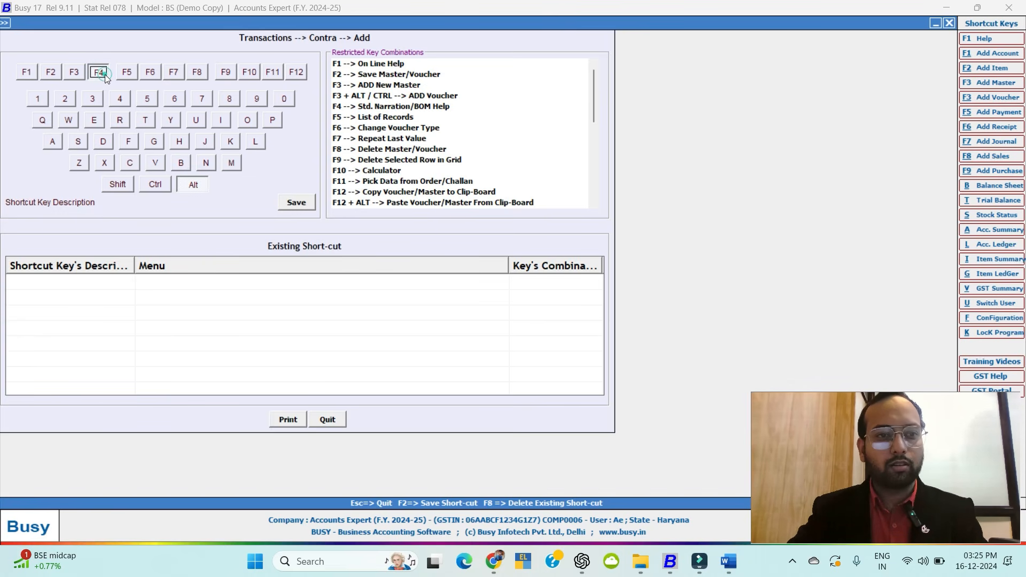
{"action": "left_click", "coordinate": [301, 204]}
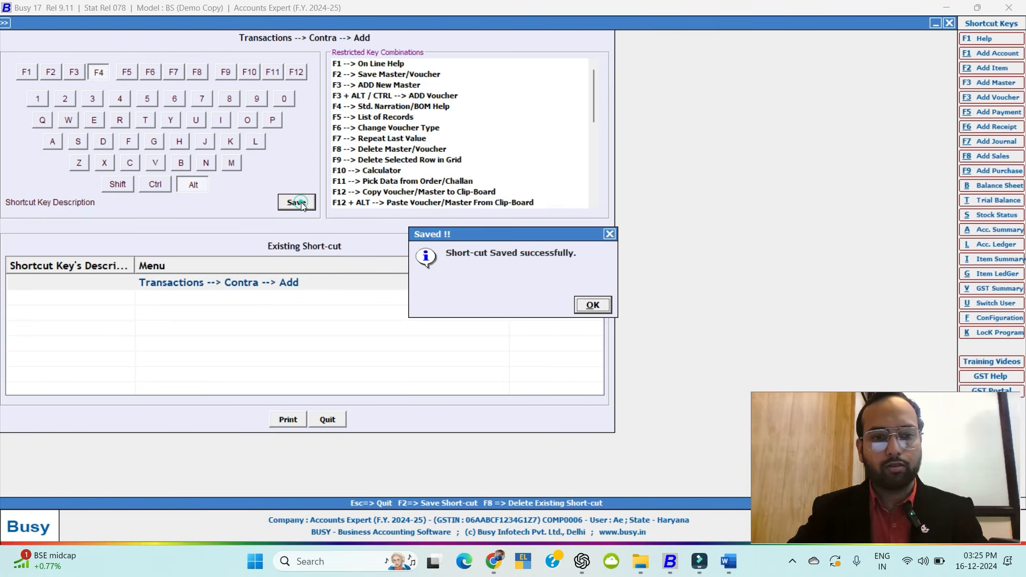
{"action": "left_click", "coordinate": [592, 305]}
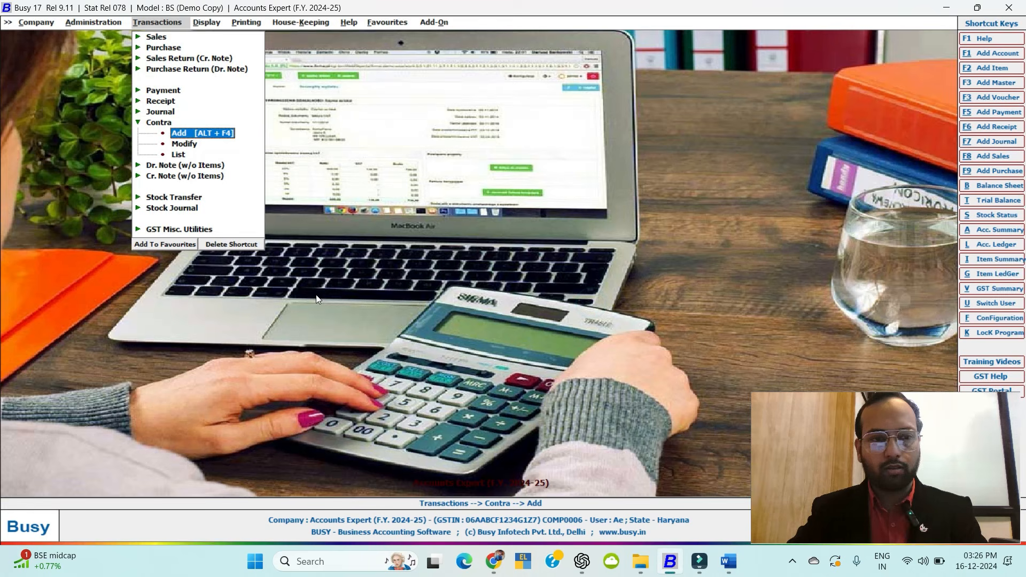
Check that the new shortcut opens a blank Contra voucher, then close it.
{"action": "key", "text": "Escape"}
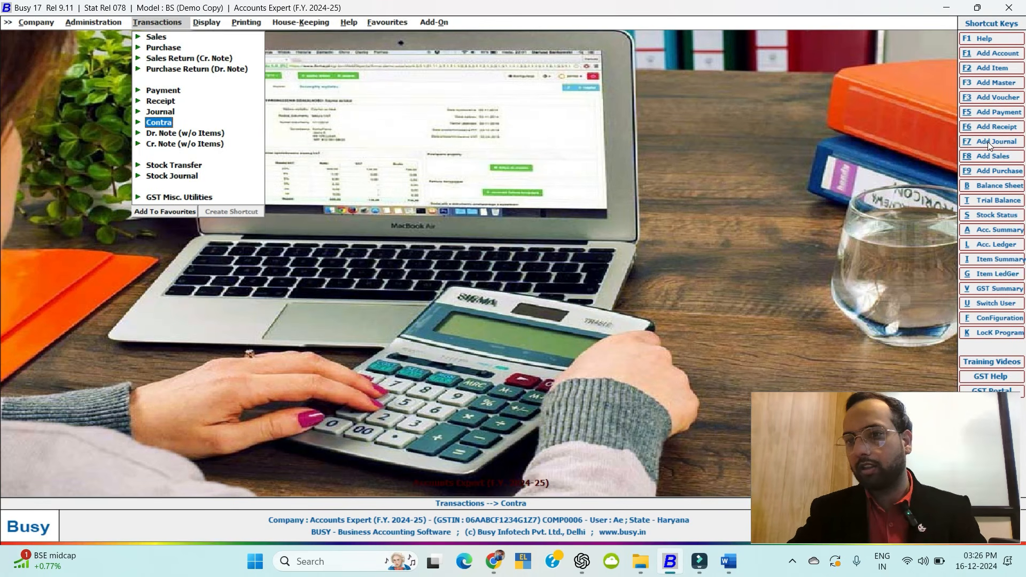
{"action": "key", "text": "Escape"}
{"action": "key", "text": "ctrl+c"}
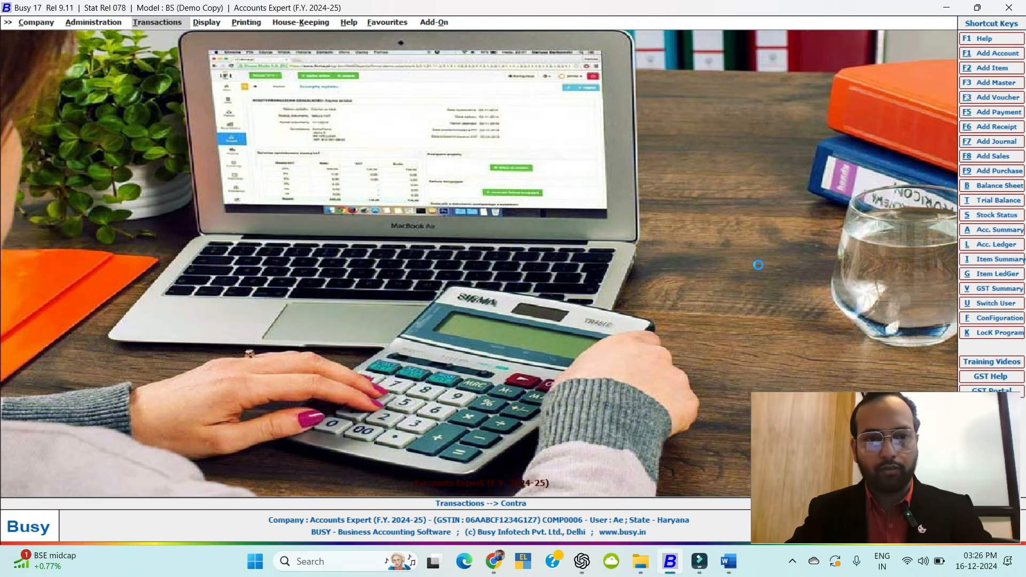
{"action": "left_click", "coordinate": [635, 175]}
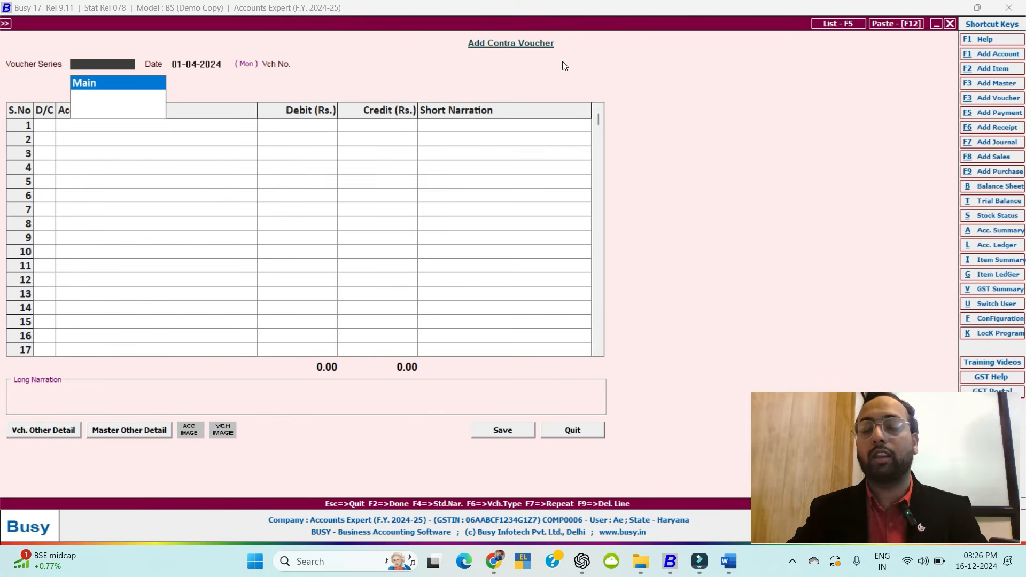
{"action": "left_click", "coordinate": [615, 78]}
{"action": "key", "text": "Escape"}
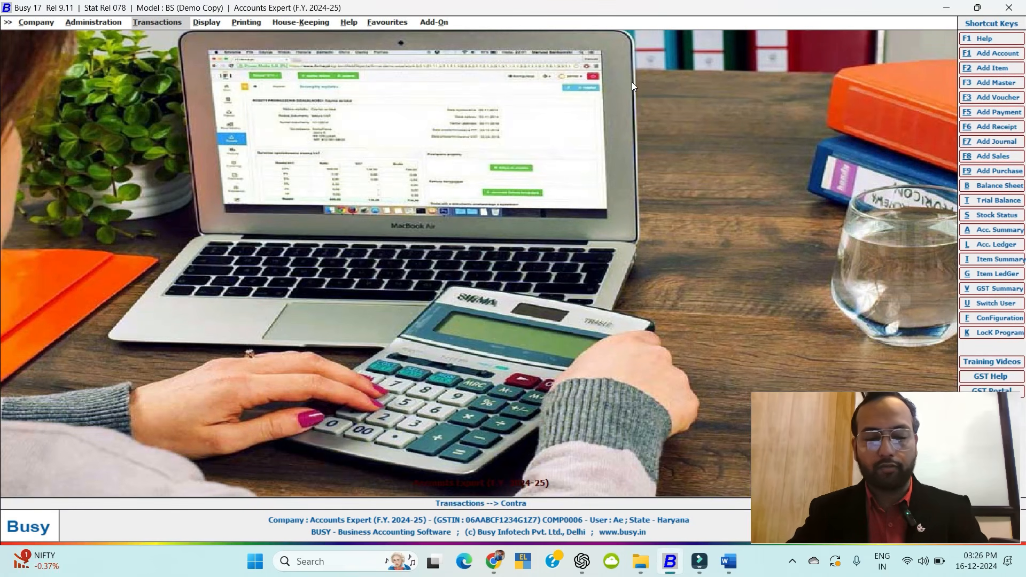
{"action": "key", "text": "Escape"}
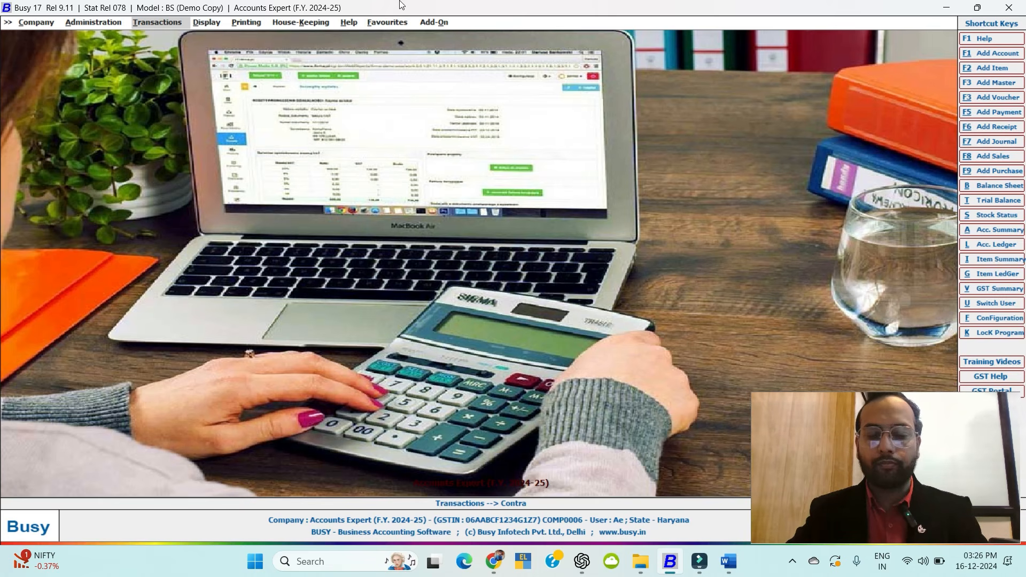
{"action": "left_click", "coordinate": [512, 169]}
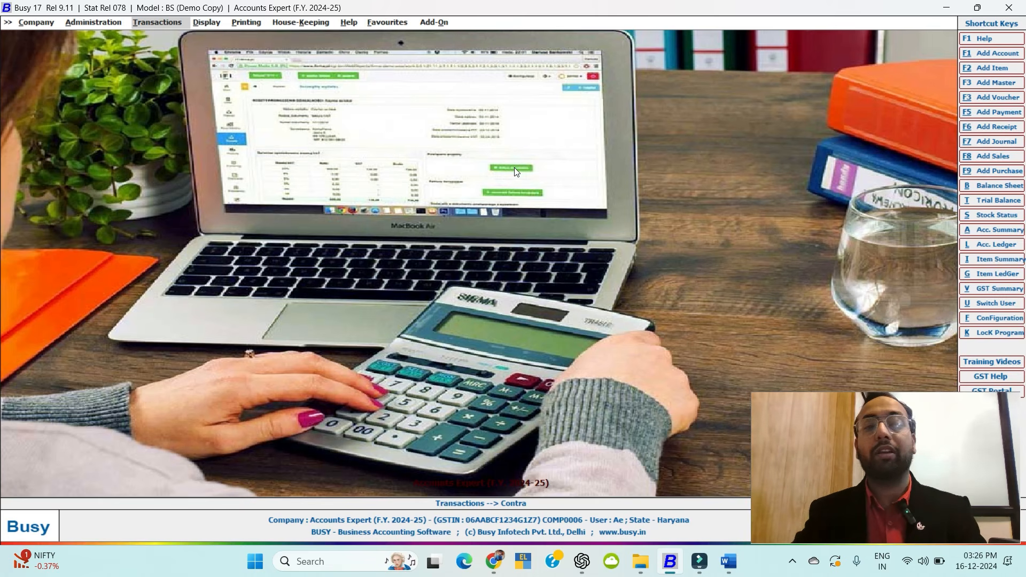
Bring up a blank Add Purchase Voucher form from Transactions, then close it back to the menu.
{"action": "left_click", "coordinate": [162, 22]}
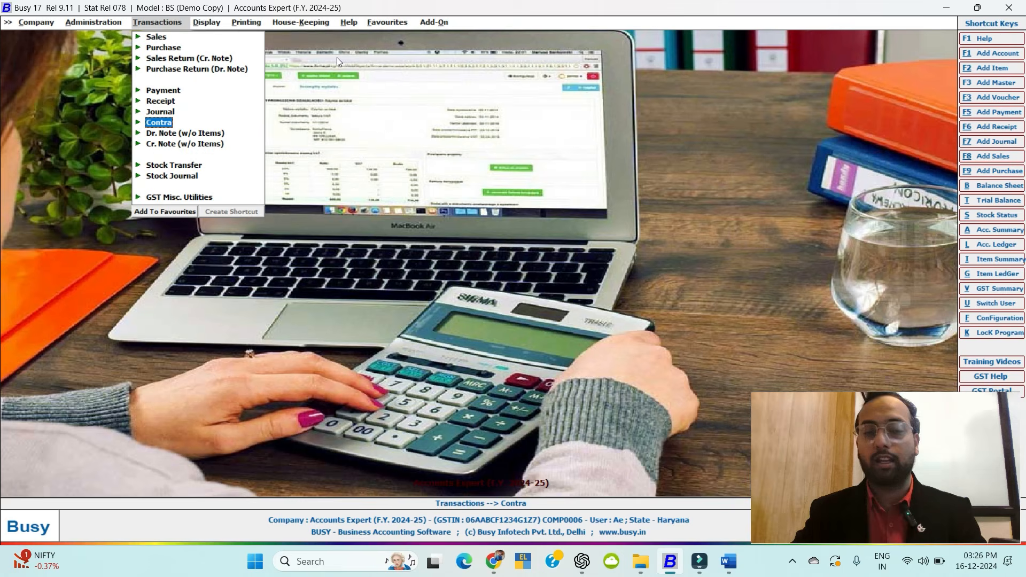
{"action": "left_click", "coordinate": [376, 139]}
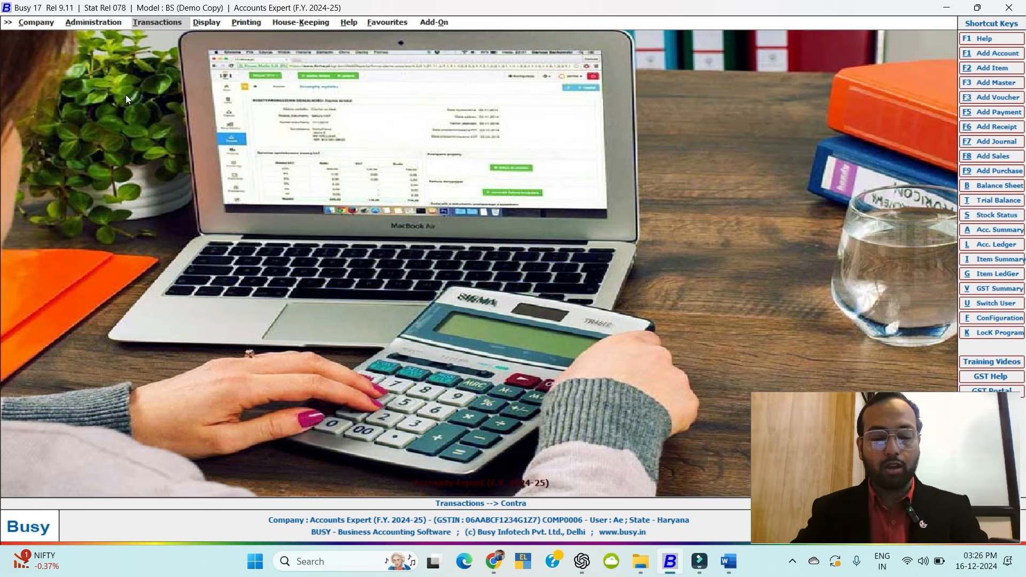
{"action": "key", "text": "alt+t"}
{"action": "key", "text": "Up"}
{"action": "key", "text": "Up"}
{"action": "key", "text": "Up"}
{"action": "key", "text": "Up"}
{"action": "key", "text": "Up"}
{"action": "key", "text": "Up"}
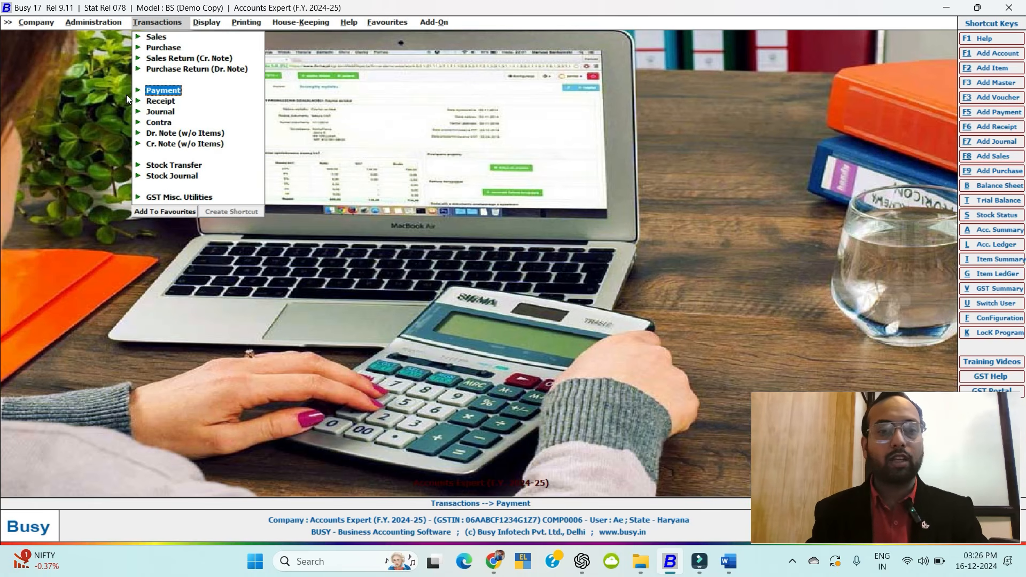
{"action": "key", "text": "Return"}
{"action": "key", "text": "Return"}
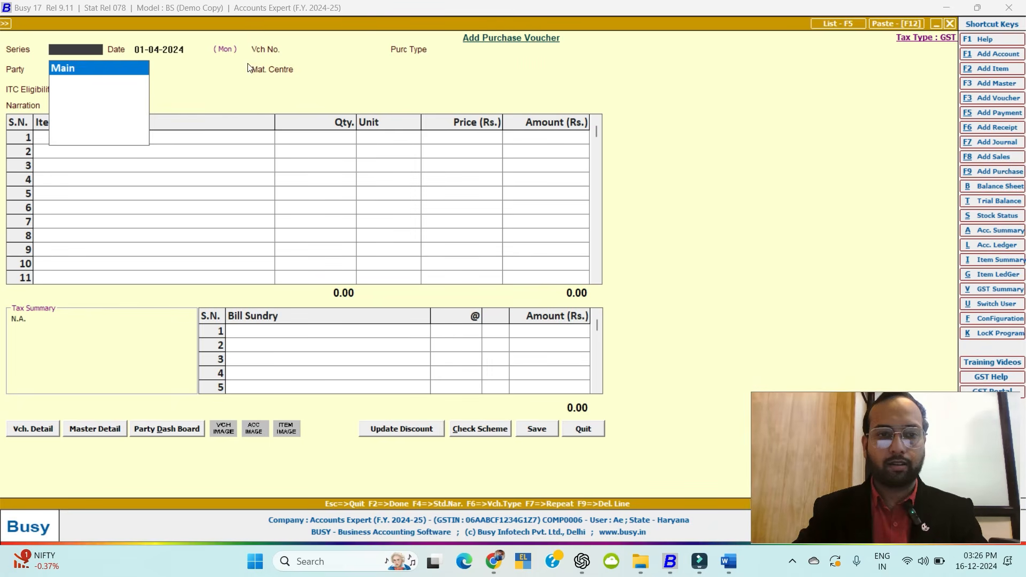
{"action": "key", "text": "Escape"}
{"action": "key", "text": "Escape"}
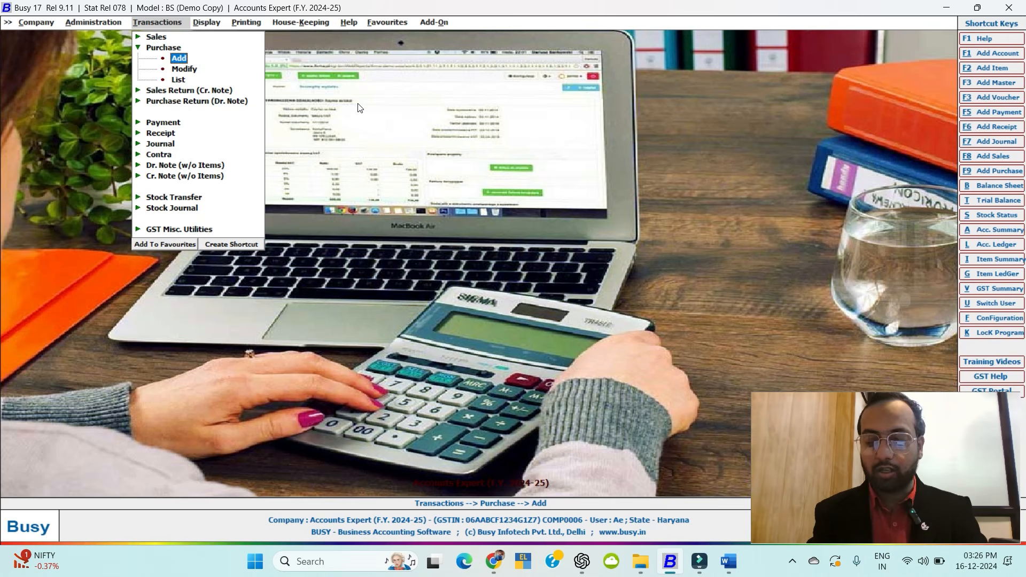
Go to Voucher Configuration and select the Main series under Sales vouchers.
{"action": "key", "text": "Left"}
{"action": "key", "text": "Up"}
{"action": "key", "text": "Up"}
{"action": "key", "text": "Up"}
{"action": "key", "text": "Up"}
{"action": "key", "text": "Up"}
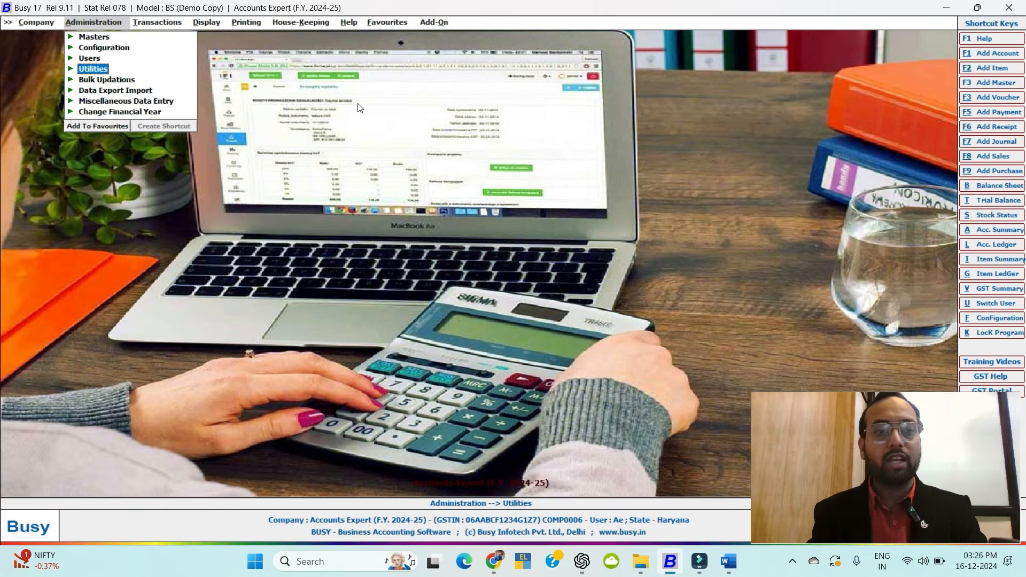
{"action": "key", "text": "Return"}
{"action": "key", "text": "Down"}
{"action": "key", "text": "Return"}
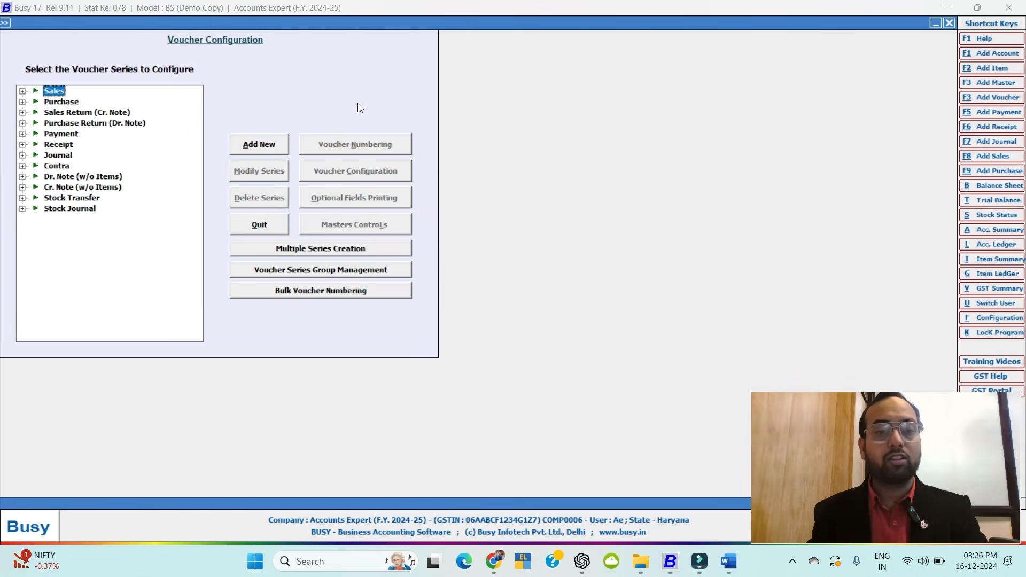
{"action": "key", "text": "Down"}
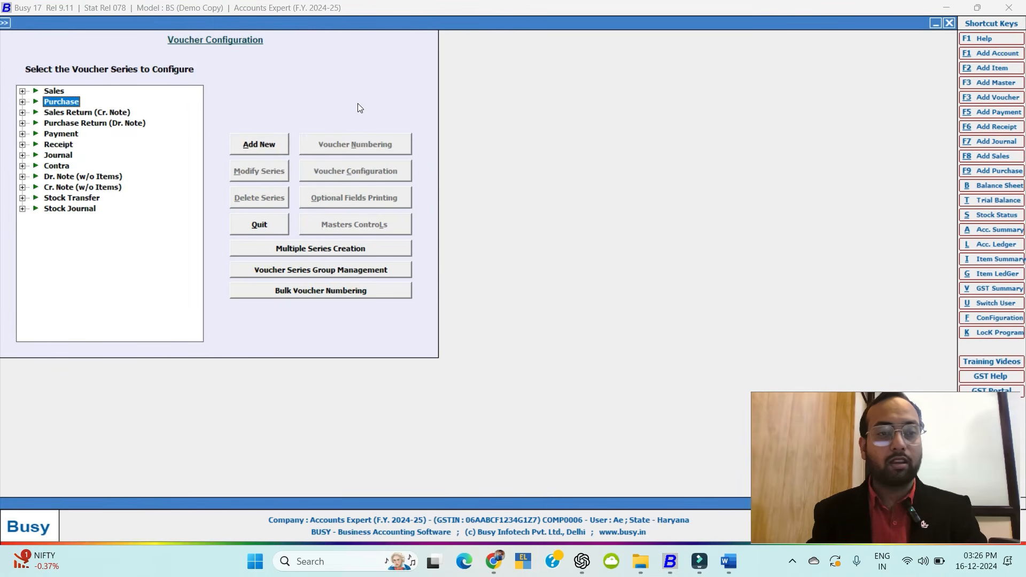
{"action": "left_click", "coordinate": [23, 92]}
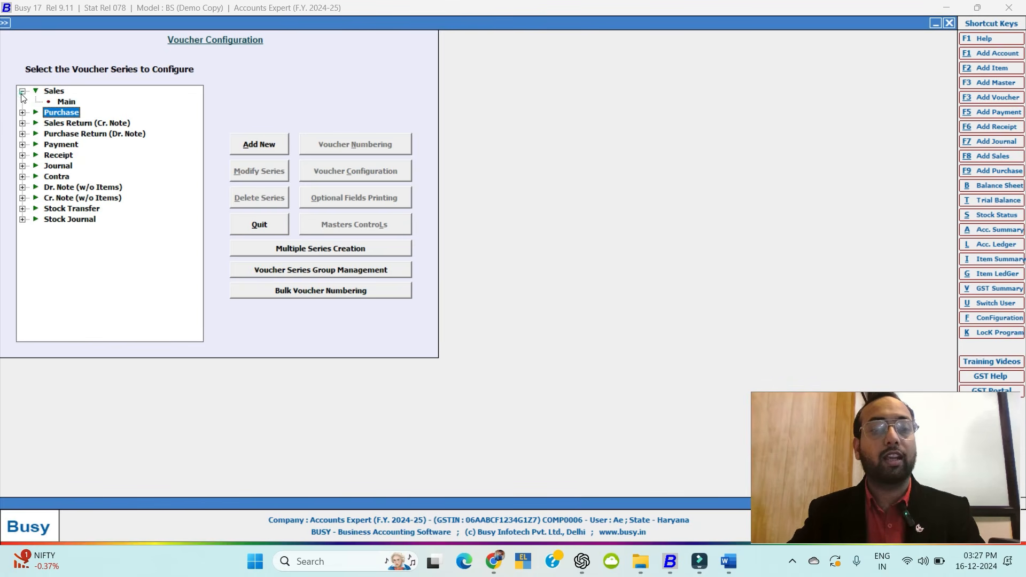
{"action": "left_click", "coordinate": [65, 104]}
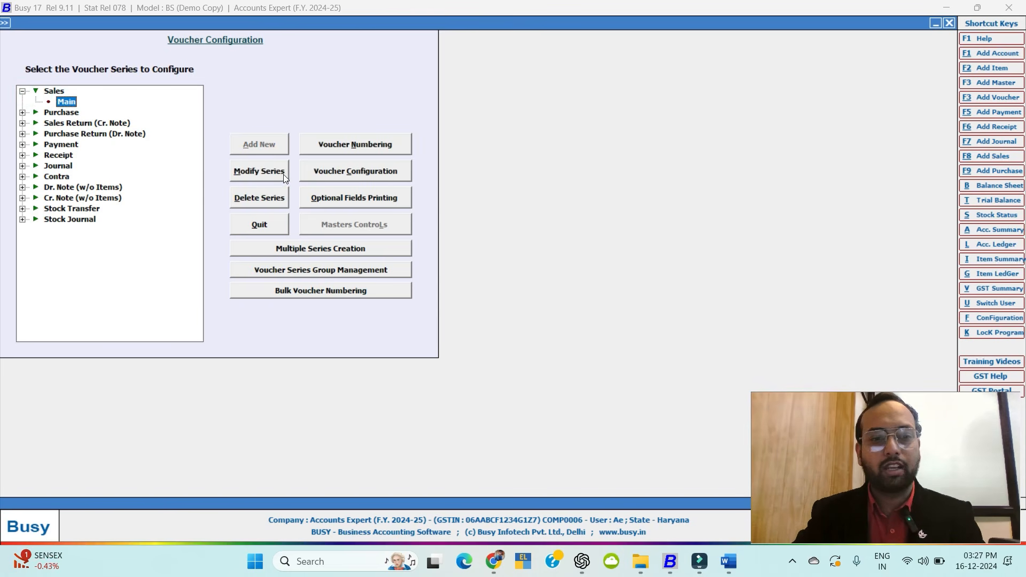
Set Main series numbering to automatic, Yearly renumbering and year Not Required, then close.
{"action": "left_click", "coordinate": [355, 144]}
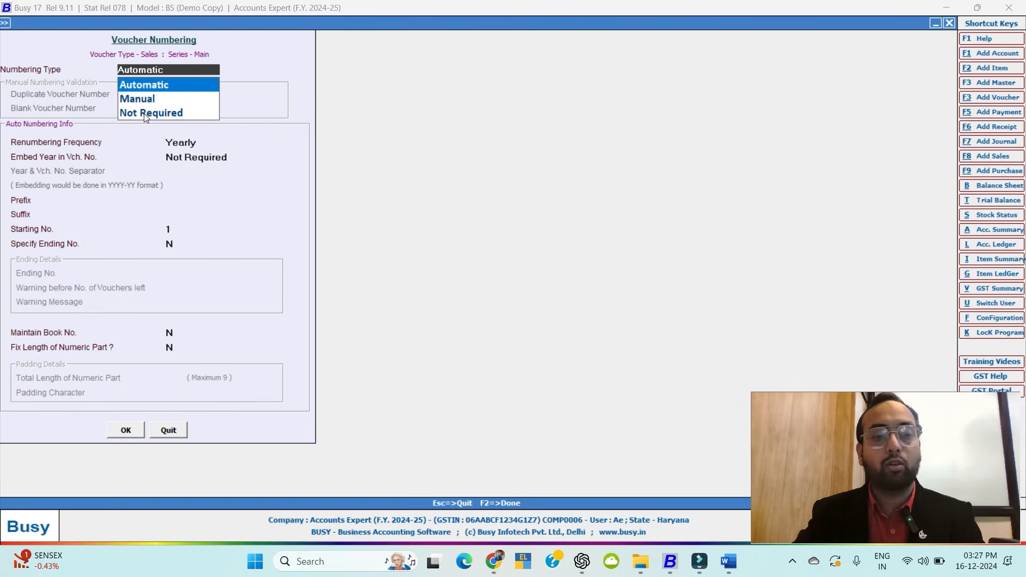
{"action": "left_click", "coordinate": [150, 85]}
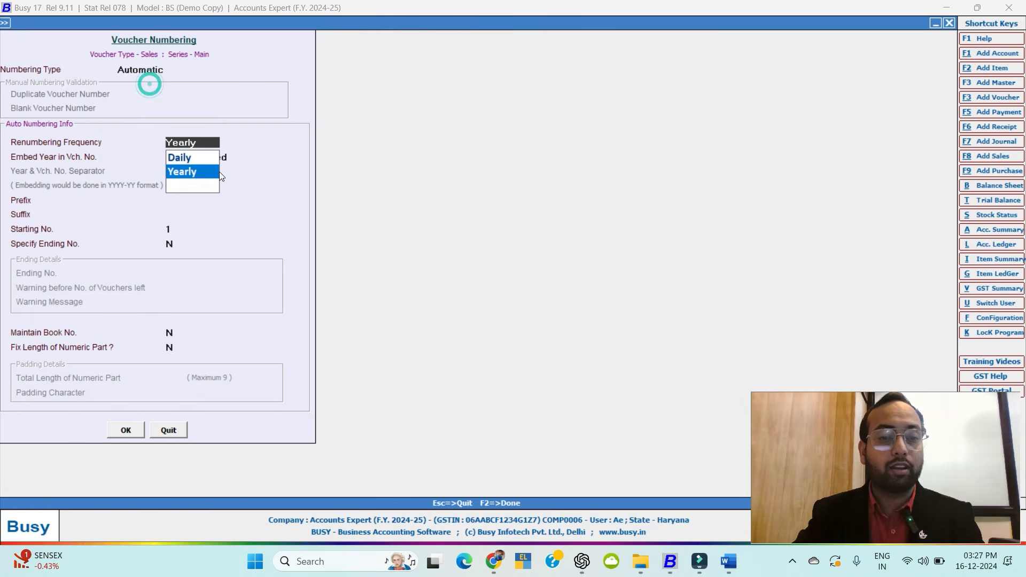
{"action": "left_click", "coordinate": [187, 170]}
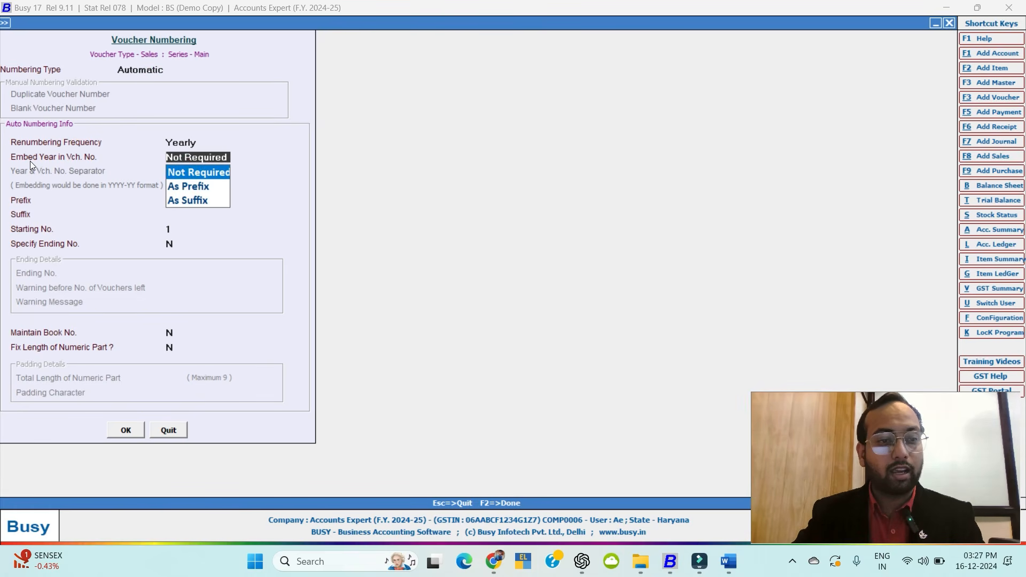
{"action": "left_click", "coordinate": [194, 172]}
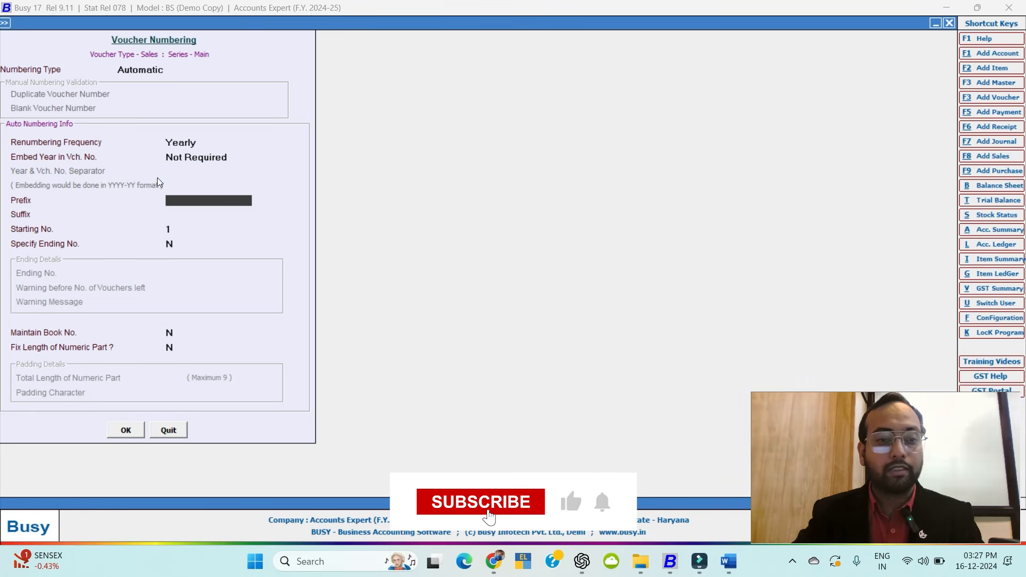
{"action": "left_click", "coordinate": [187, 158]}
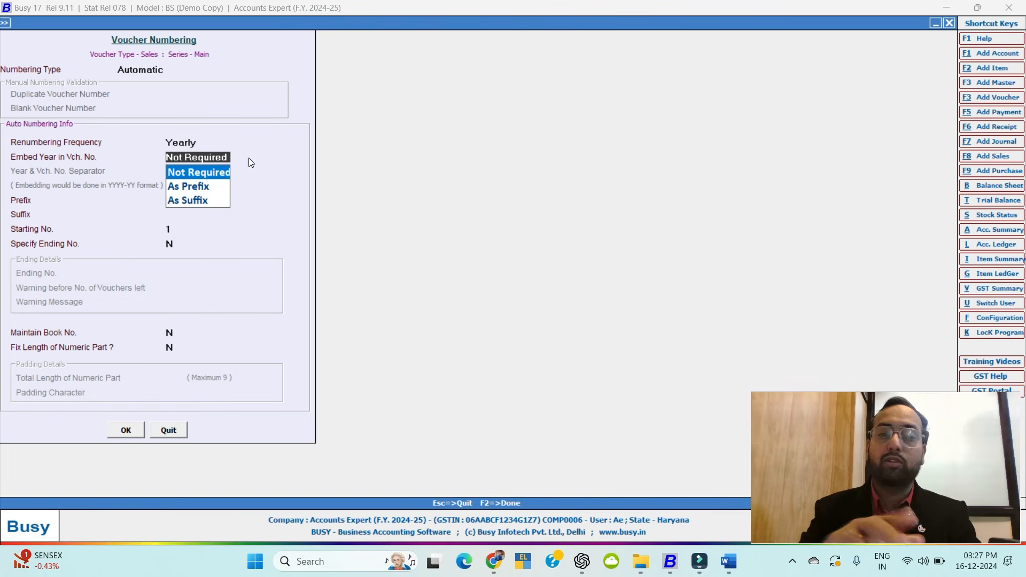
{"action": "key", "text": "Escape"}
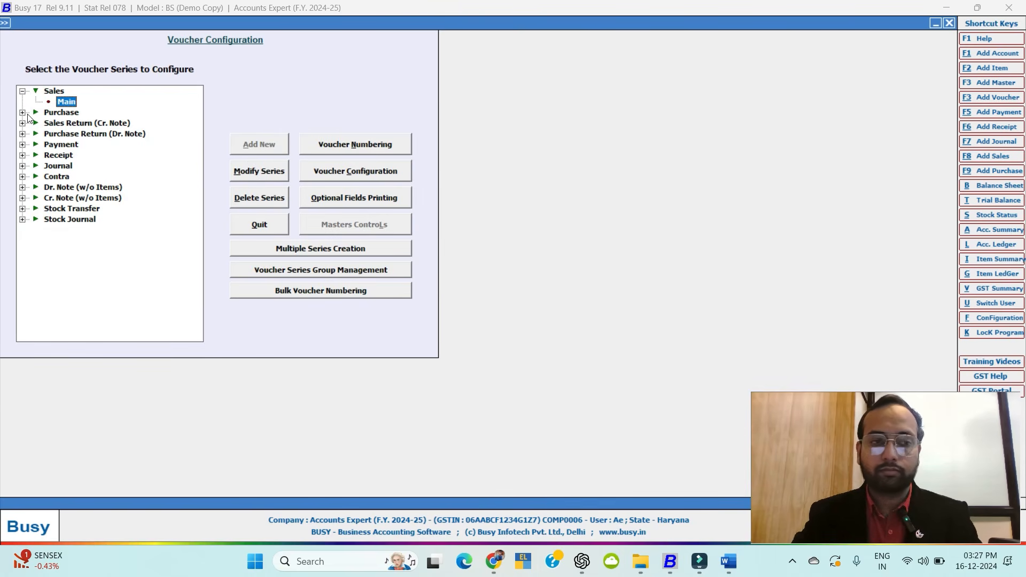
{"action": "key", "text": "Escape"}
{"action": "key", "text": "Escape"}
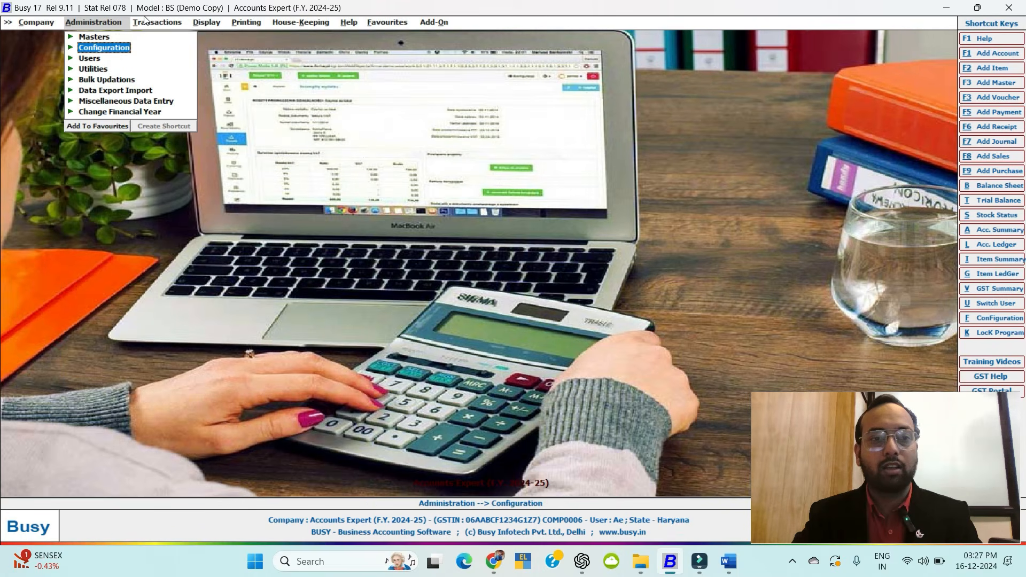
Add a purchase voucher, accepting date 01-04-2024 and voucher number 1.
{"action": "left_click", "coordinate": [162, 24]}
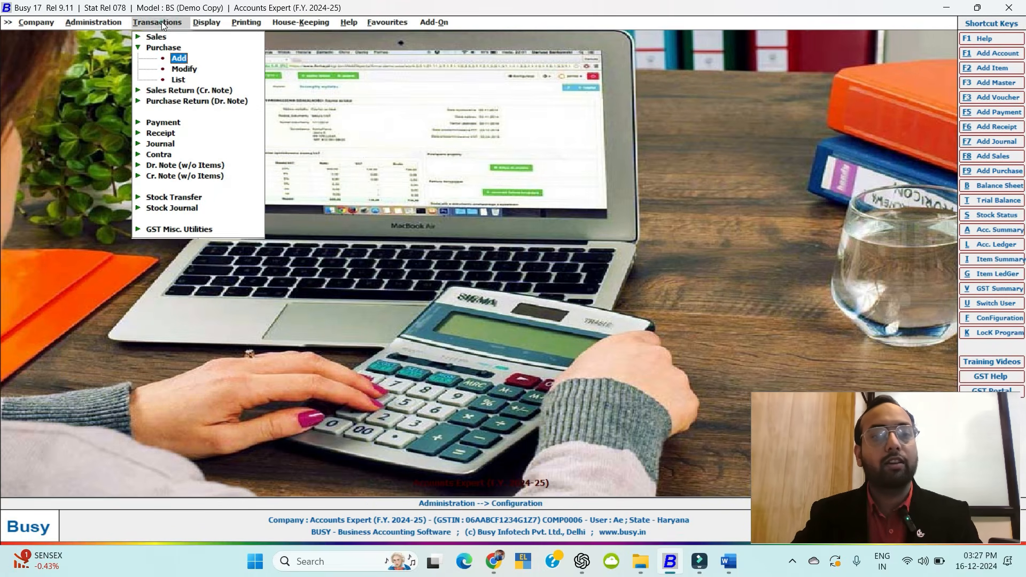
{"action": "left_click", "coordinate": [182, 60]}
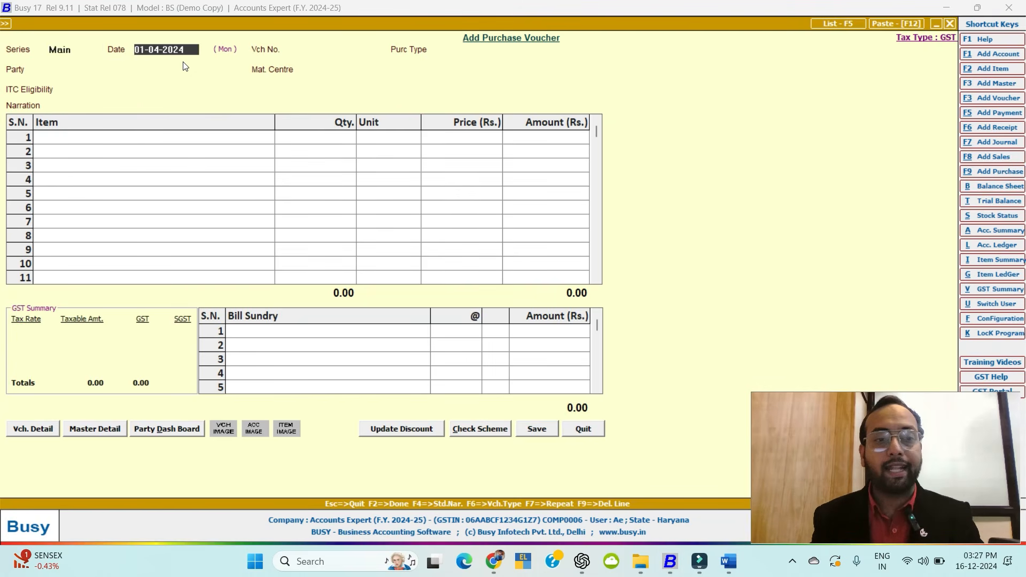
{"action": "key", "text": "Return"}
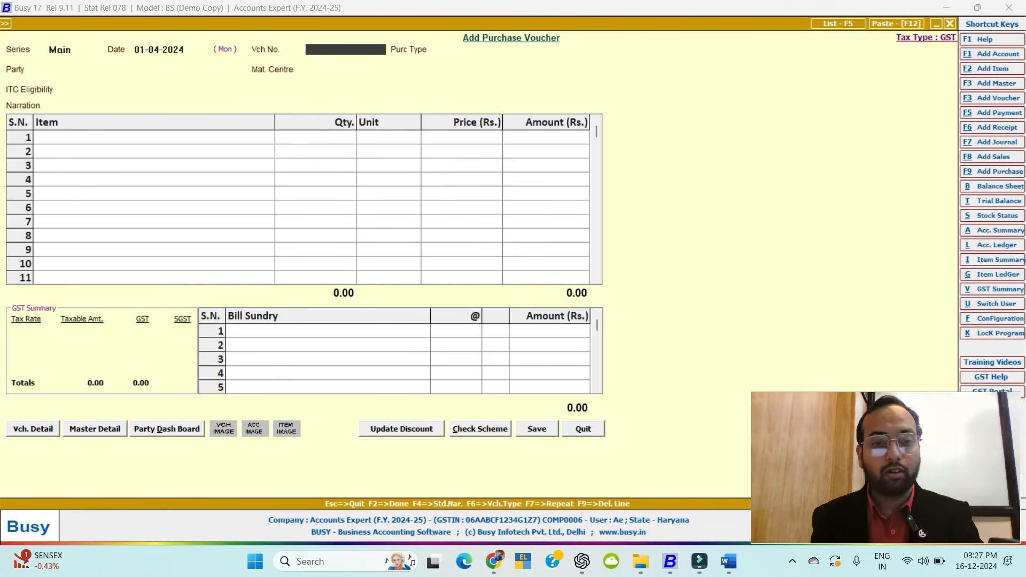
{"action": "key", "text": "Return"}
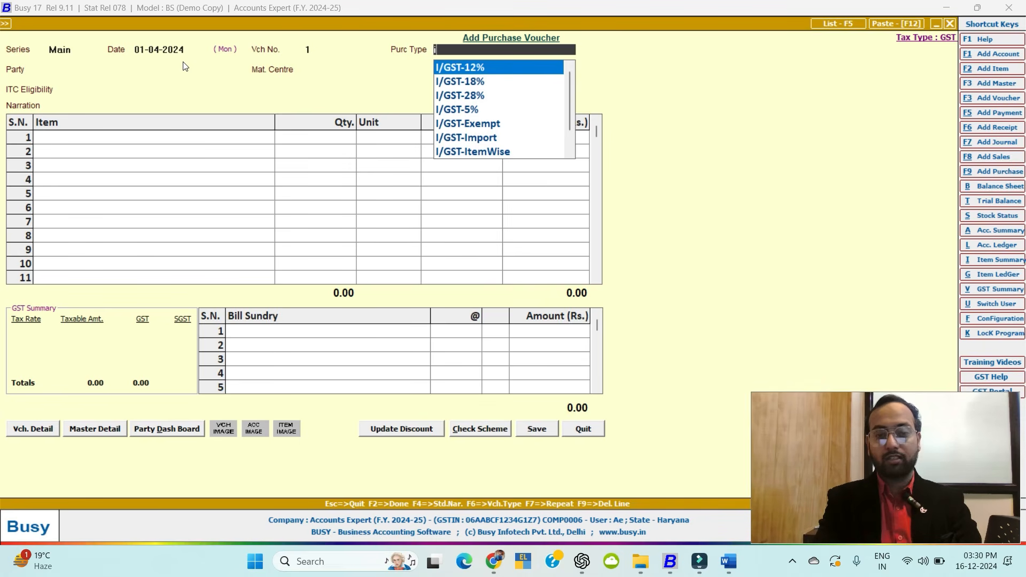
Enter purchase type I/GST-12%, party Abc Pvt Ltd past the GSTIN warning, and Main Store.
{"action": "type", "text": "g"}
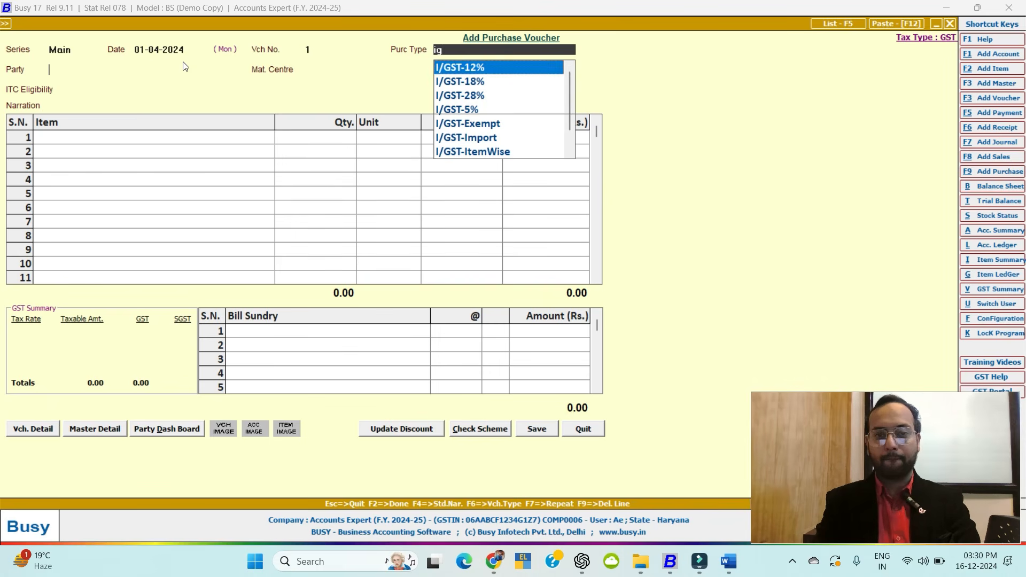
{"action": "key", "text": "Return"}
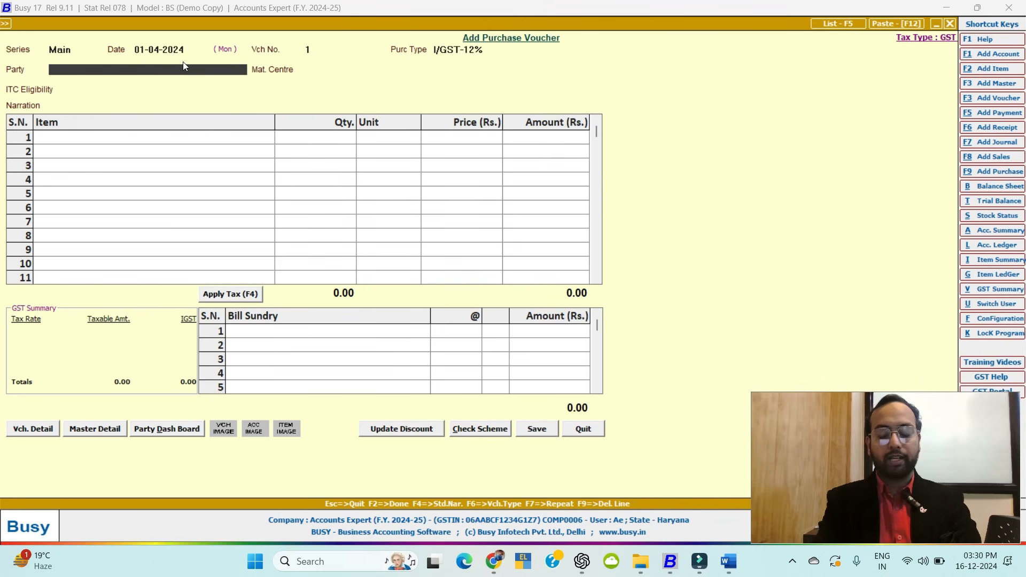
{"action": "type", "text": "abc"}
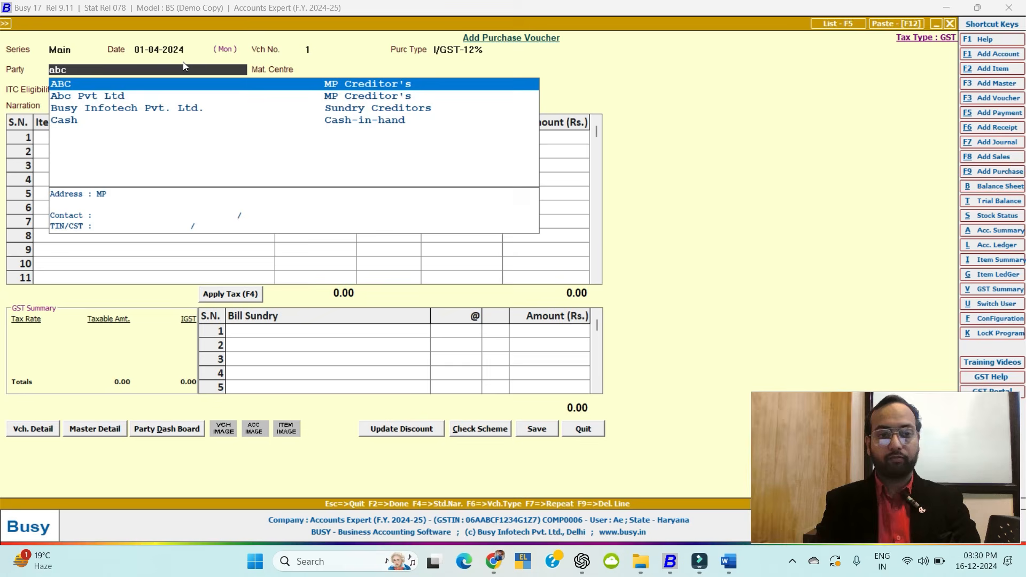
{"action": "key", "text": "Down"}
{"action": "key", "text": "Return"}
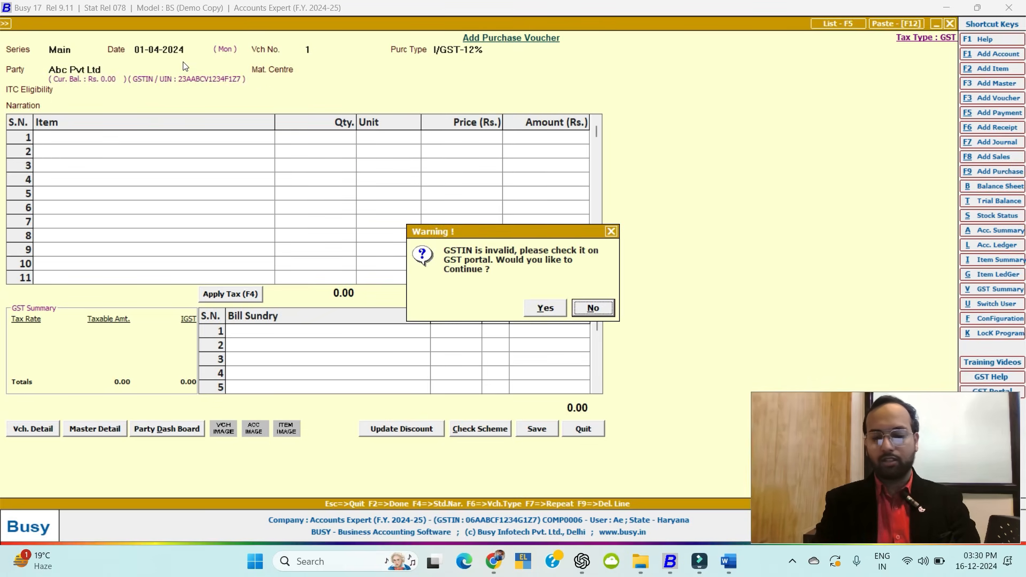
{"action": "key", "text": "Left"}
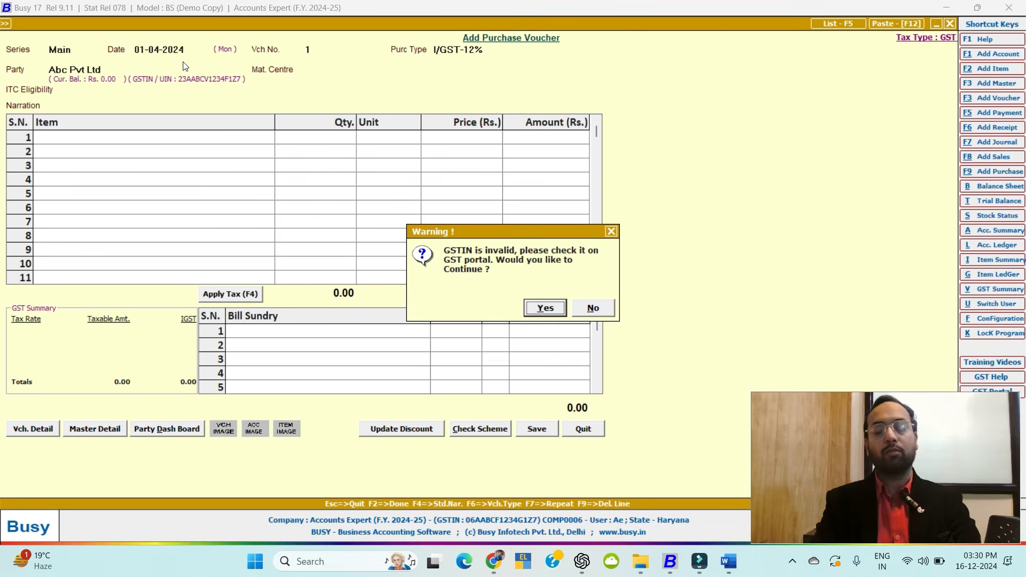
{"action": "key", "text": "Return"}
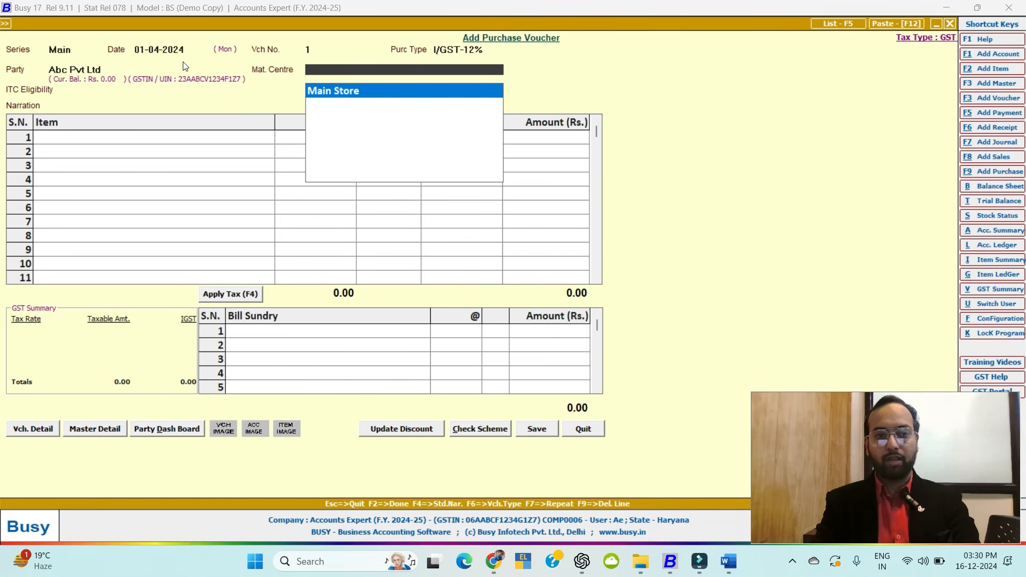
{"action": "key", "text": "Return"}
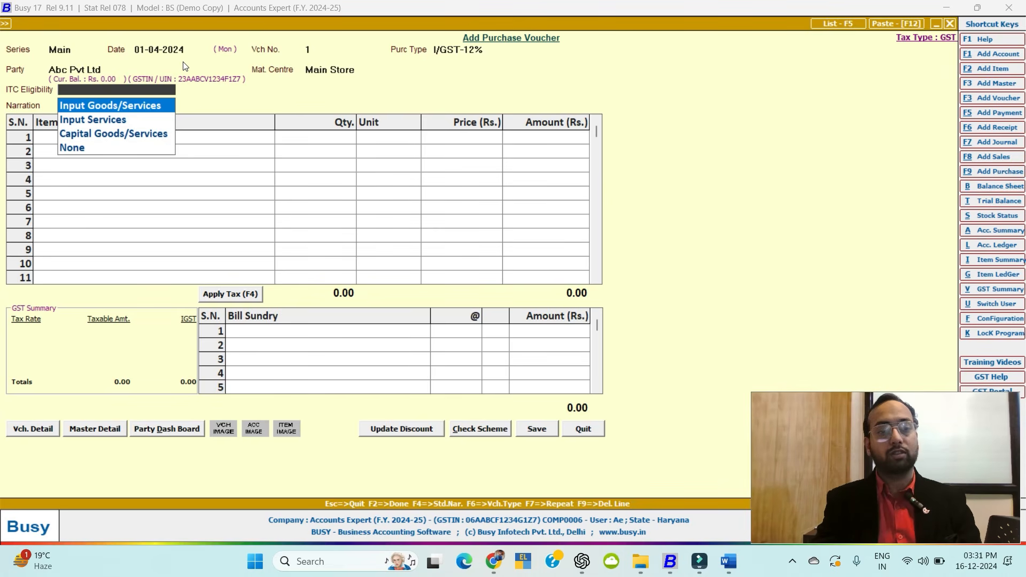
Choose Input Goods/Services for ITC eligibility and leave the narration blank, as no standard narration exists.
{"action": "key", "text": "Return"}
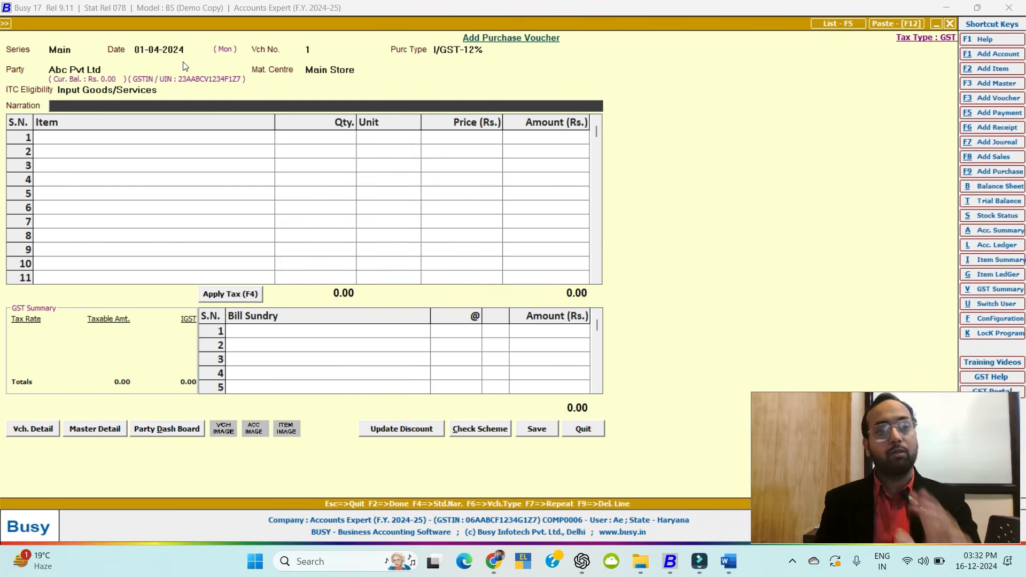
{"action": "type", "text": "being"}
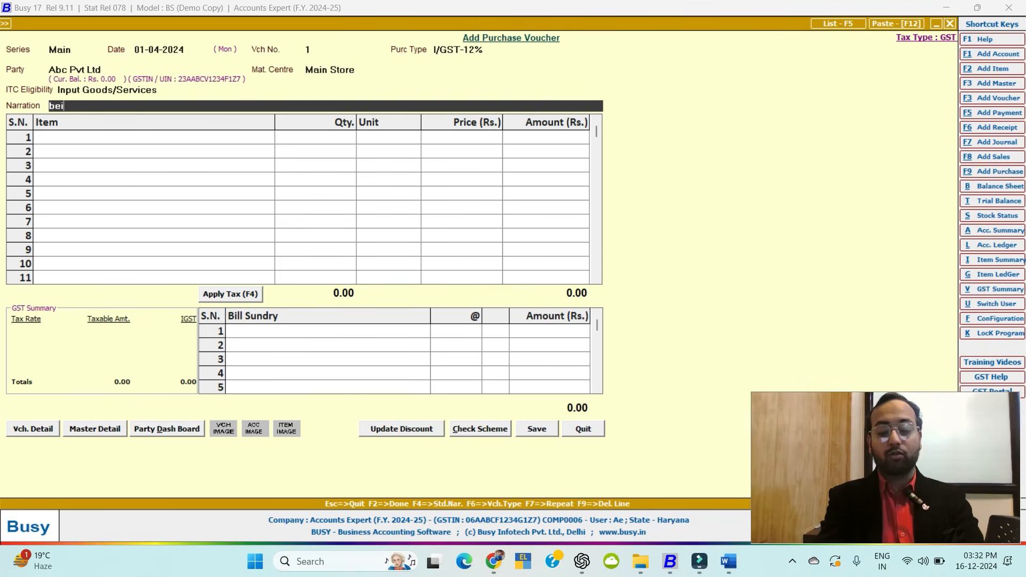
{"action": "key", "text": "BackSpace"}
{"action": "key", "text": "BackSpace"}
{"action": "key", "text": "BackSpace"}
{"action": "key", "text": "BackSpace"}
{"action": "key", "text": "BackSpace"}
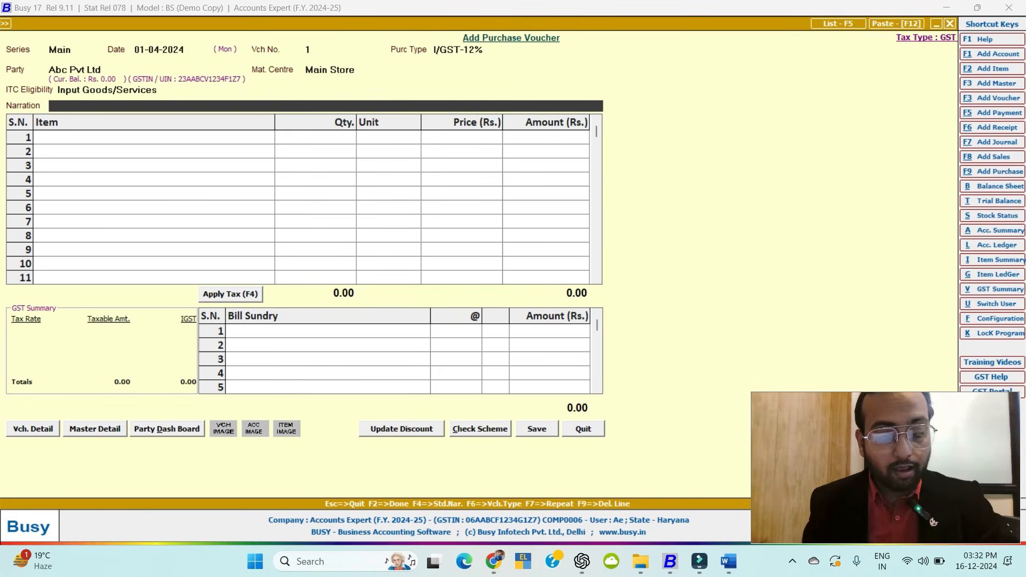
{"action": "key", "text": "F4"}
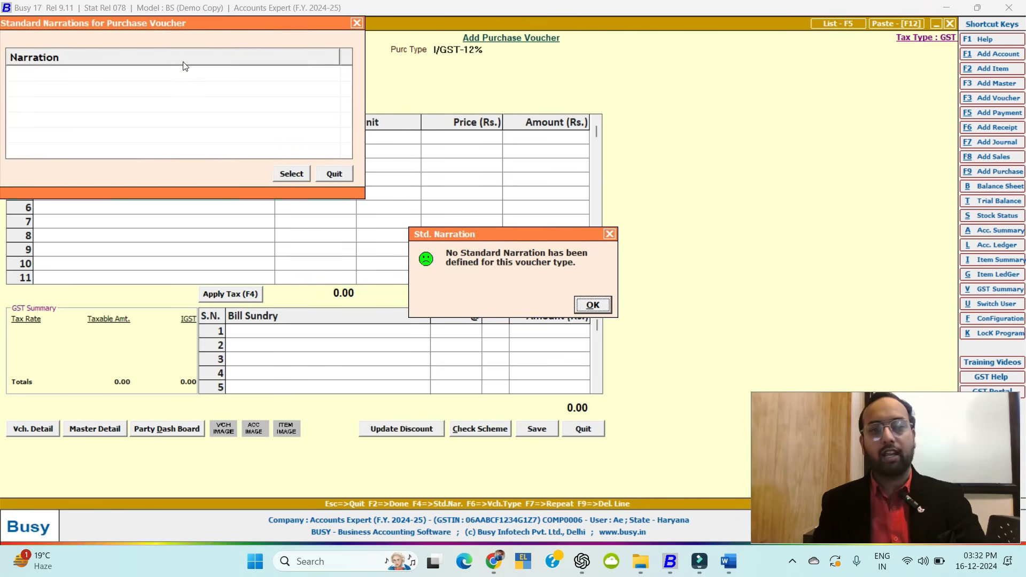
{"action": "key", "text": "Return"}
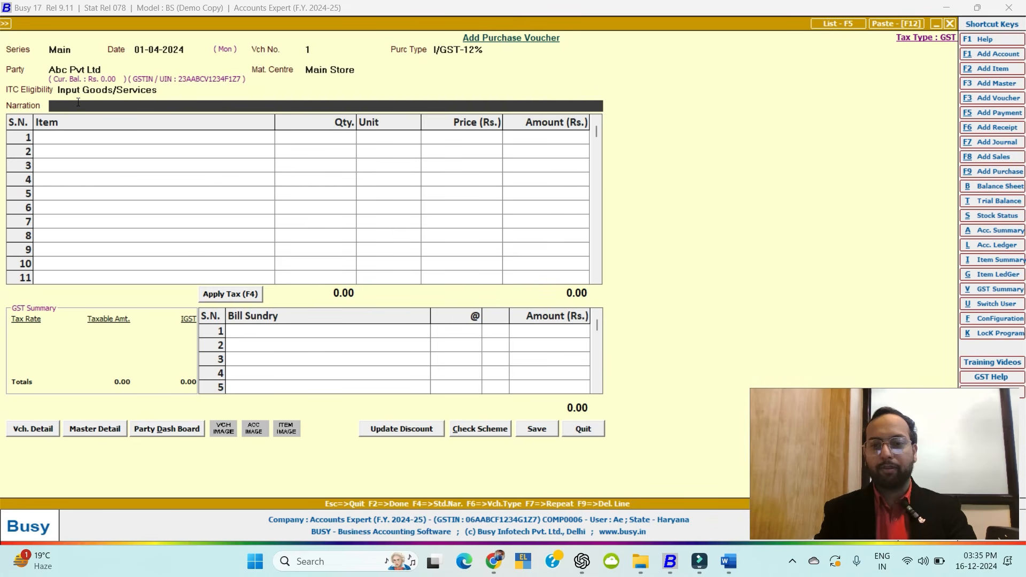
Discard the unsaved purchase voucher and go to the Add Standard Narration master.
{"action": "key", "text": "Escape"}
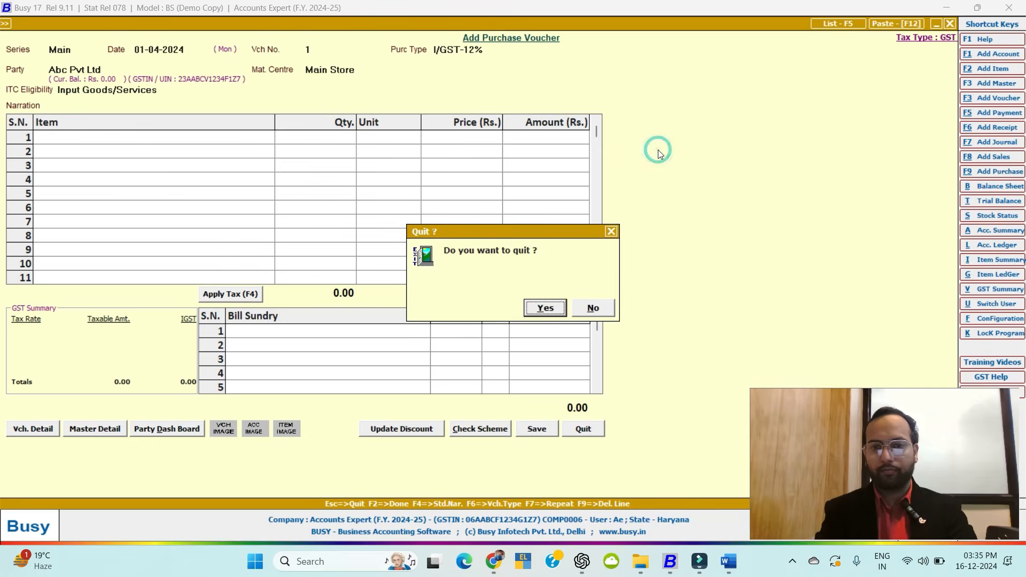
{"action": "key", "text": "Return"}
{"action": "key", "text": "Left"}
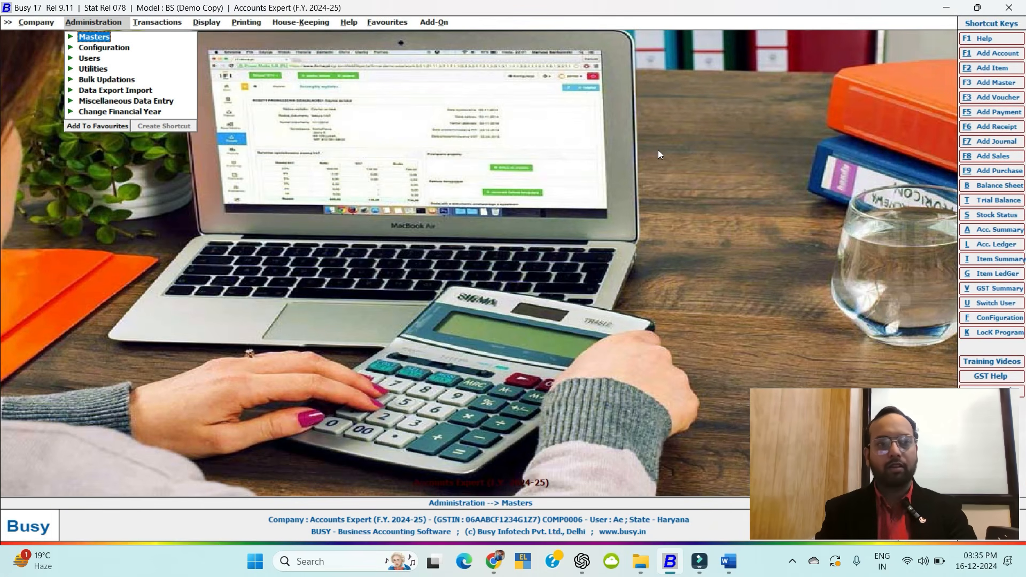
{"action": "key", "text": "Down"}
{"action": "key", "text": "Return"}
{"action": "key", "text": "Down"}
{"action": "key", "text": "Escape"}
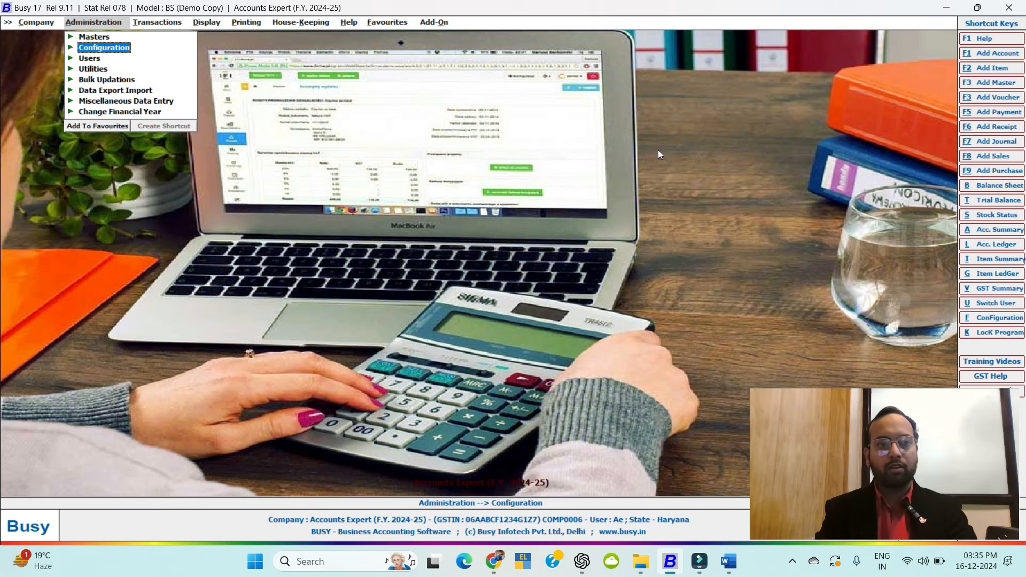
{"action": "key", "text": "Up"}
{"action": "key", "text": "Return"}
{"action": "key", "text": "Down"}
{"action": "key", "text": "Down"}
{"action": "key", "text": "Down"}
{"action": "key", "text": "Up"}
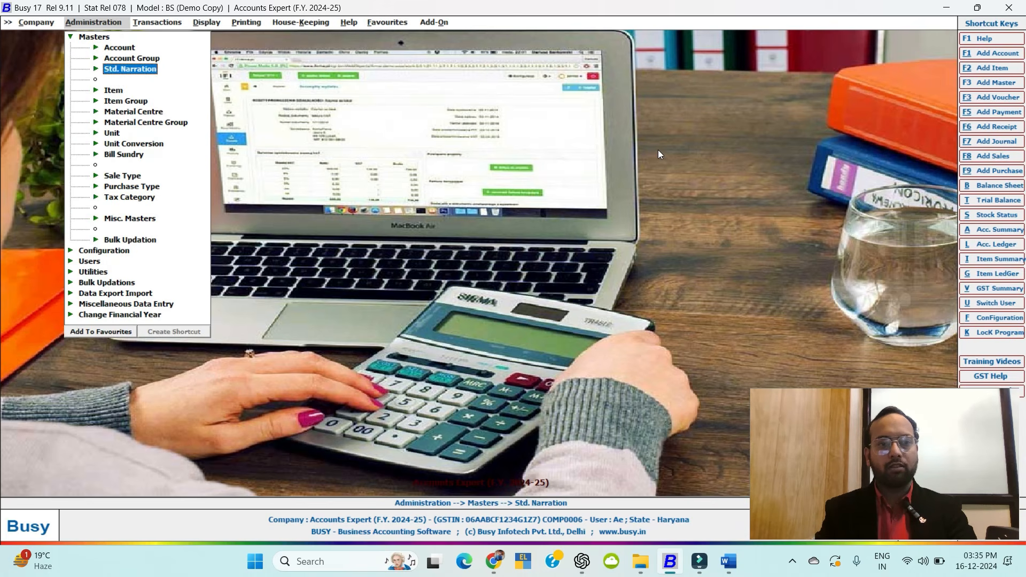
{"action": "key", "text": "Return"}
Save 'Being Item Purchased' as a standard narration for Purchase vouchers.
{"action": "key", "text": "Down"}
{"action": "key", "text": "Up"}
{"action": "key", "text": "Return"}
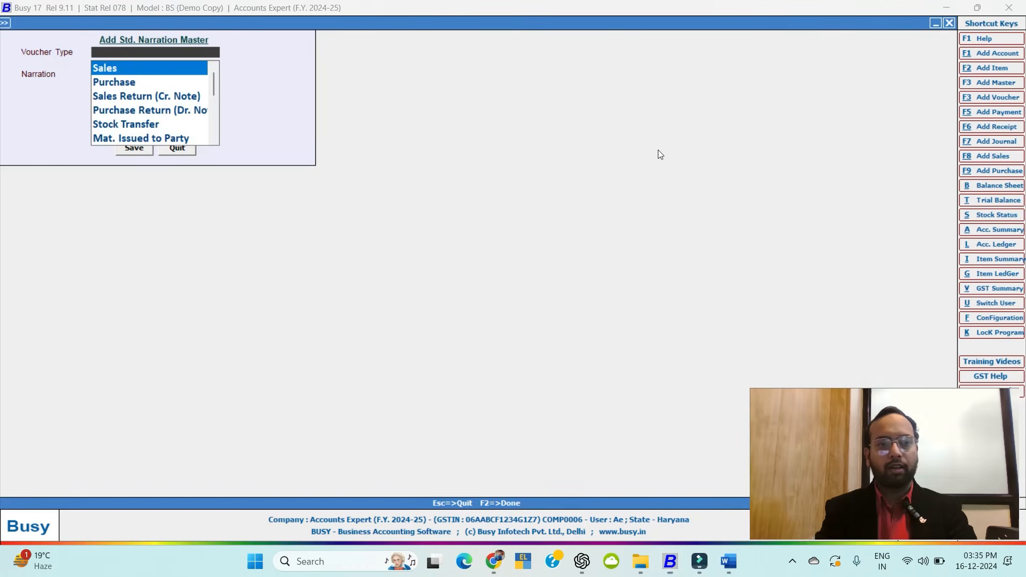
{"action": "key", "text": "Down"}
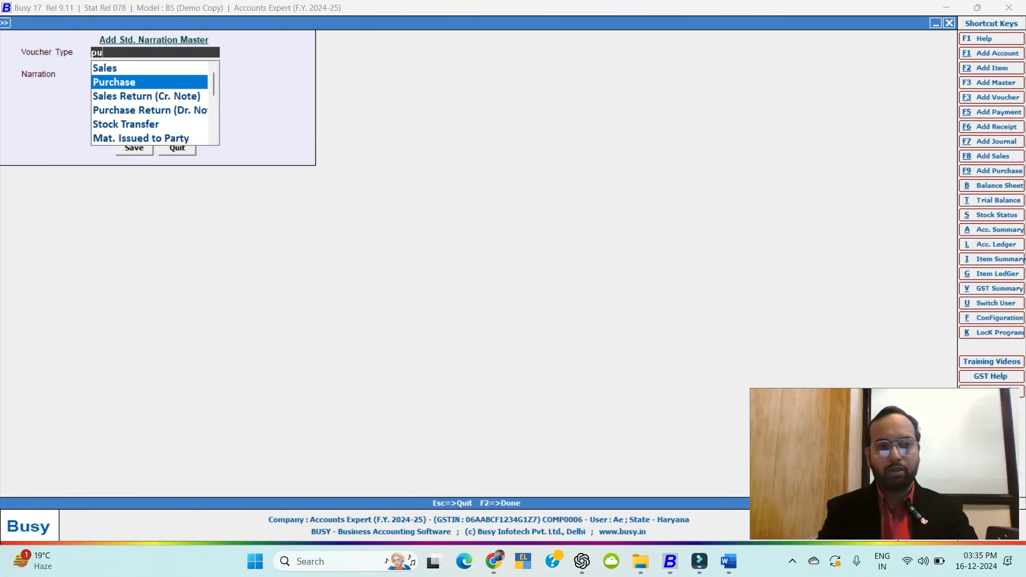
{"action": "key", "text": "Return"}
{"action": "key", "text": "BackSpace"}
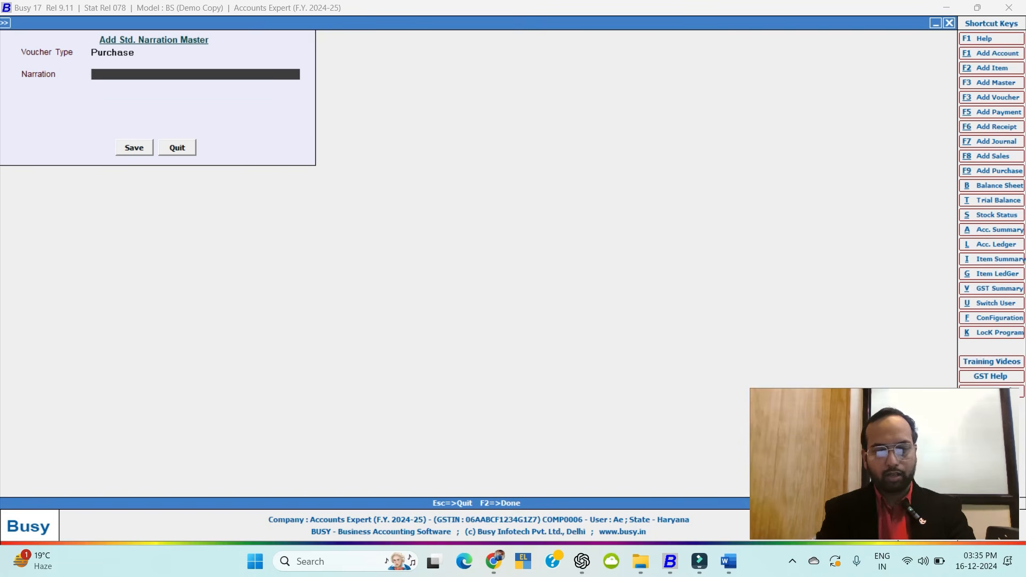
{"action": "type", "text": "Being I"}
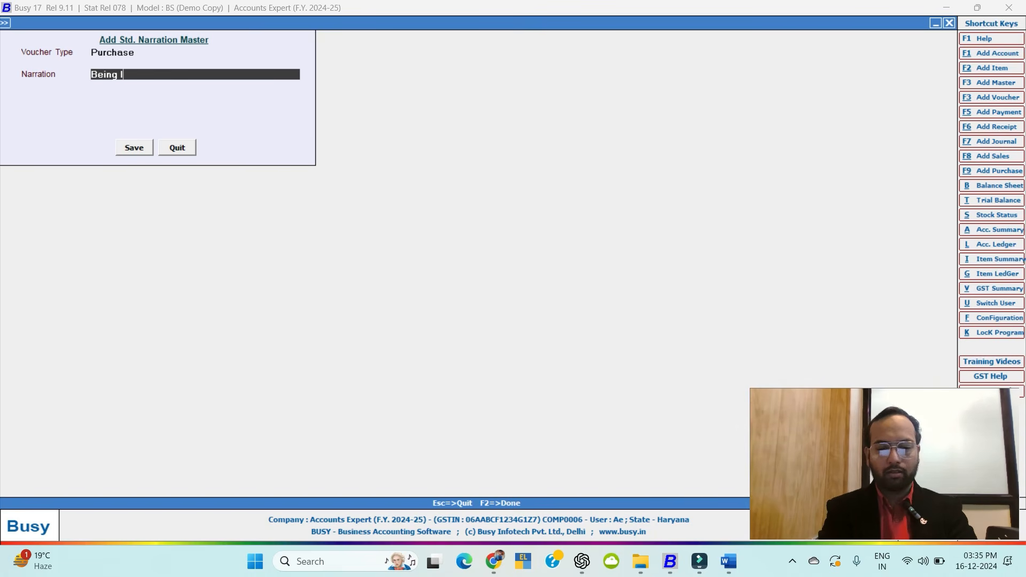
{"action": "type", "text": "tem Purch"}
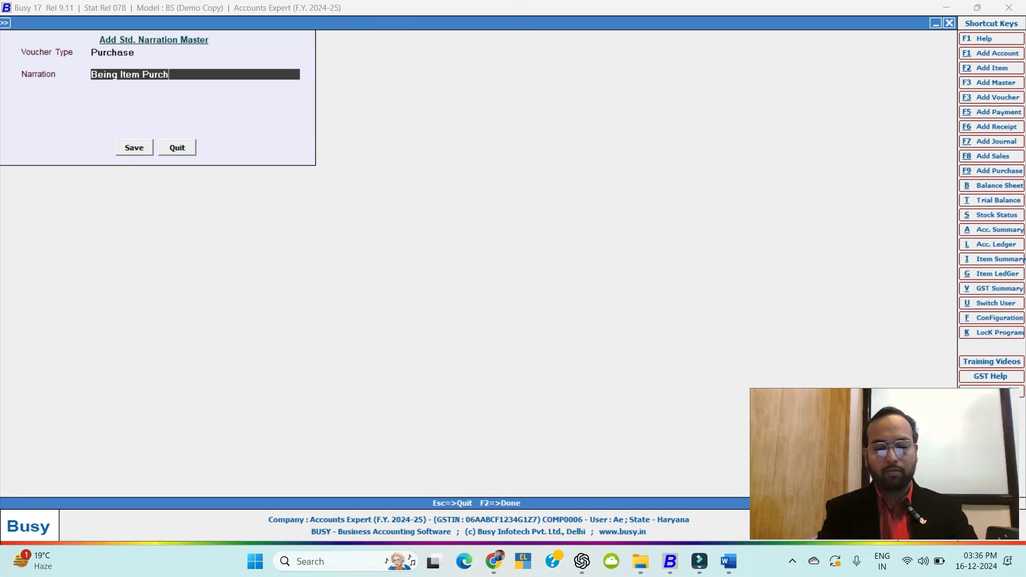
{"action": "type", "text": "ased"}
{"action": "key", "text": "F2"}
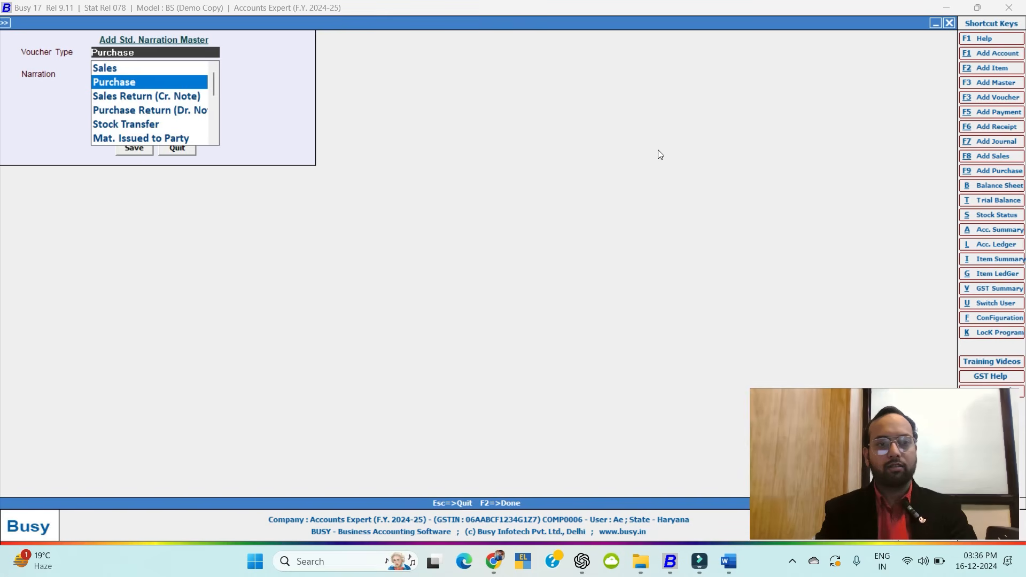
{"action": "key", "text": "Escape"}
{"action": "key", "text": "Escape"}
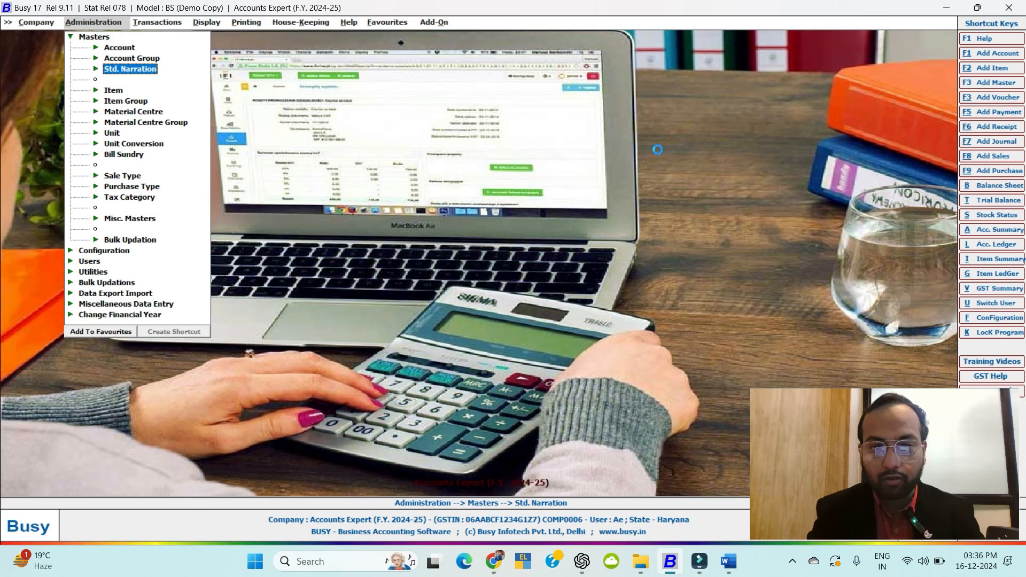
Start a new purchase voucher on the Main series dated 01-04-2024.
{"action": "key", "text": "F9"}
{"action": "key", "text": "Return"}
{"action": "key", "text": "Return"}
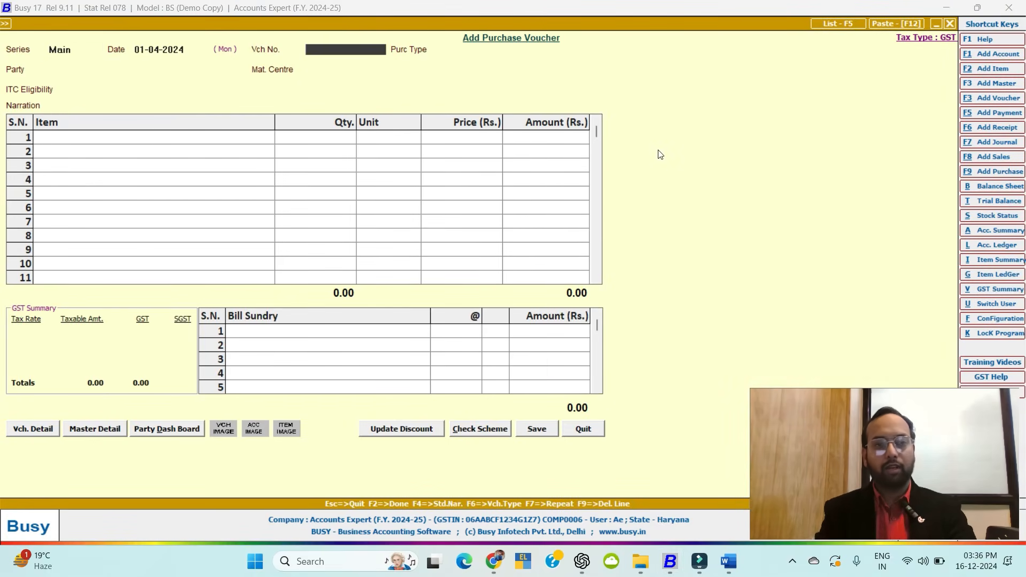
Enter voucher 1 with type I/GST-12%, party Abc Pvt Ltd past the GSTIN warning, and Main Store.
{"action": "key", "text": "Return"}
{"action": "type", "text": "igt"}
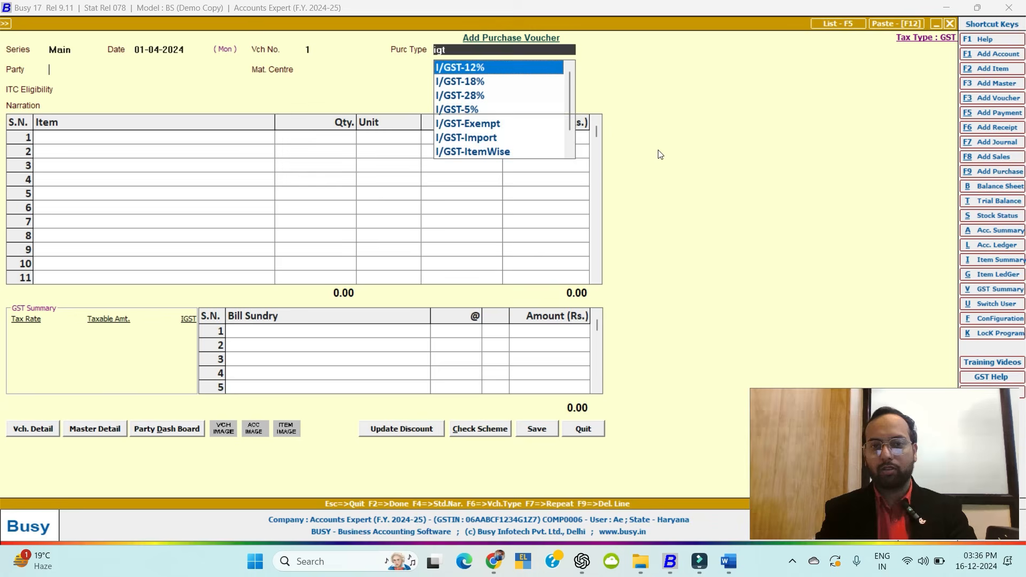
{"action": "key", "text": "Return"}
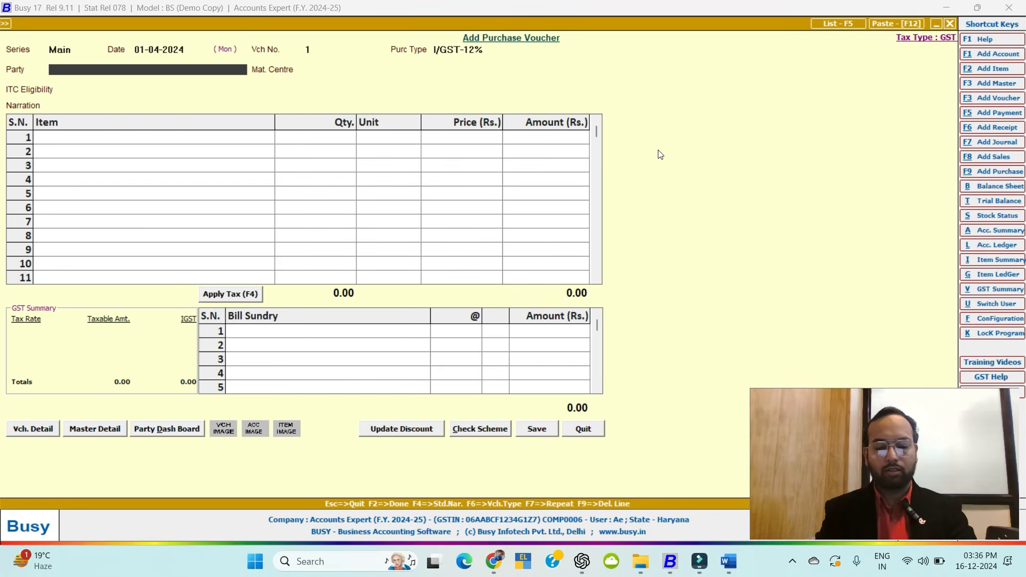
{"action": "type", "text": "abc"}
{"action": "key", "text": "Down"}
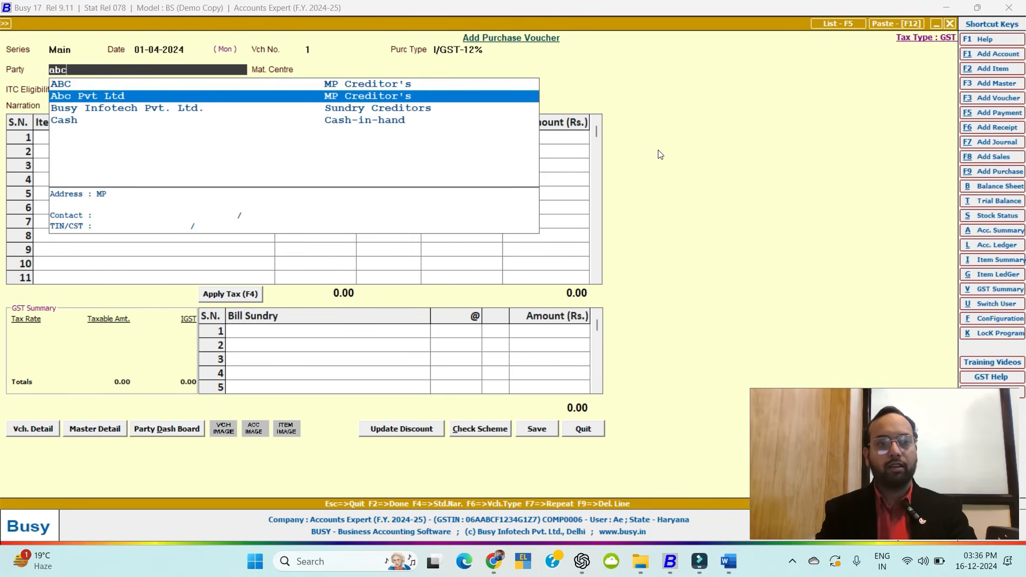
{"action": "key", "text": "Return"}
{"action": "key", "text": "Left"}
{"action": "key", "text": "Return"}
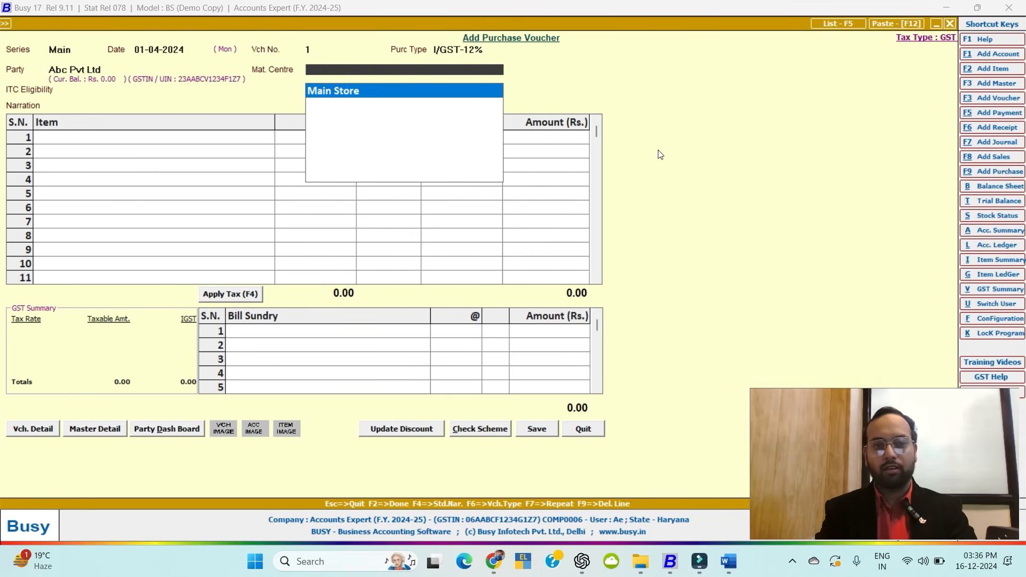
{"action": "key", "text": "Return"}
{"action": "key", "text": "Return"}
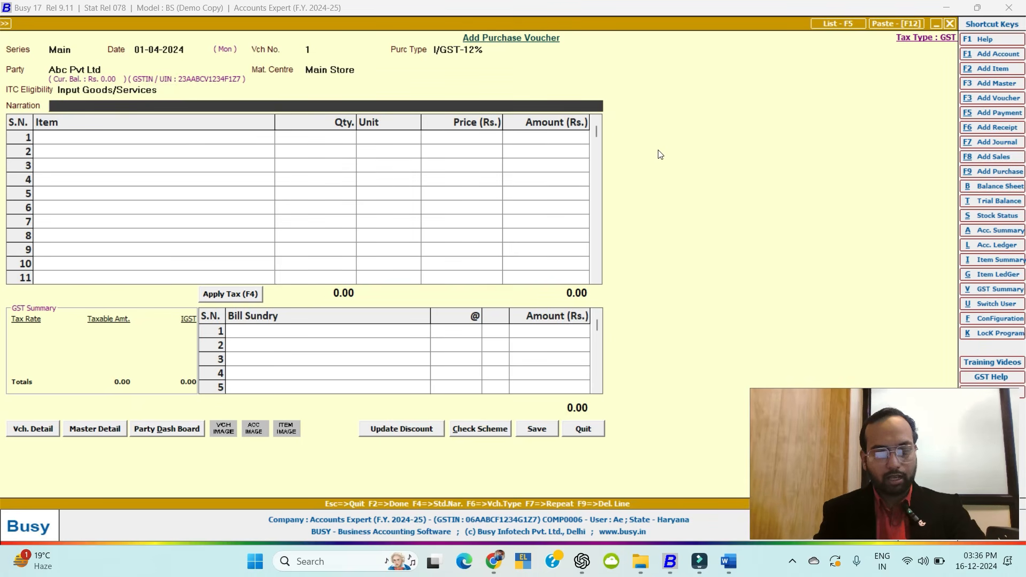
Insert the standard narration 'Being Item Purchased' and move on to the items.
{"action": "key", "text": "F4"}
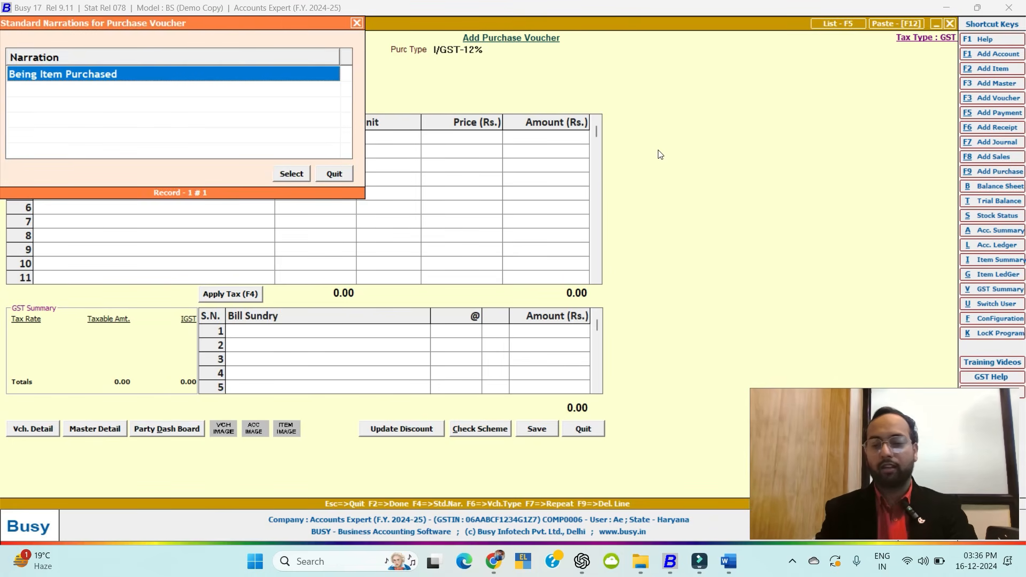
{"action": "key", "text": "Return"}
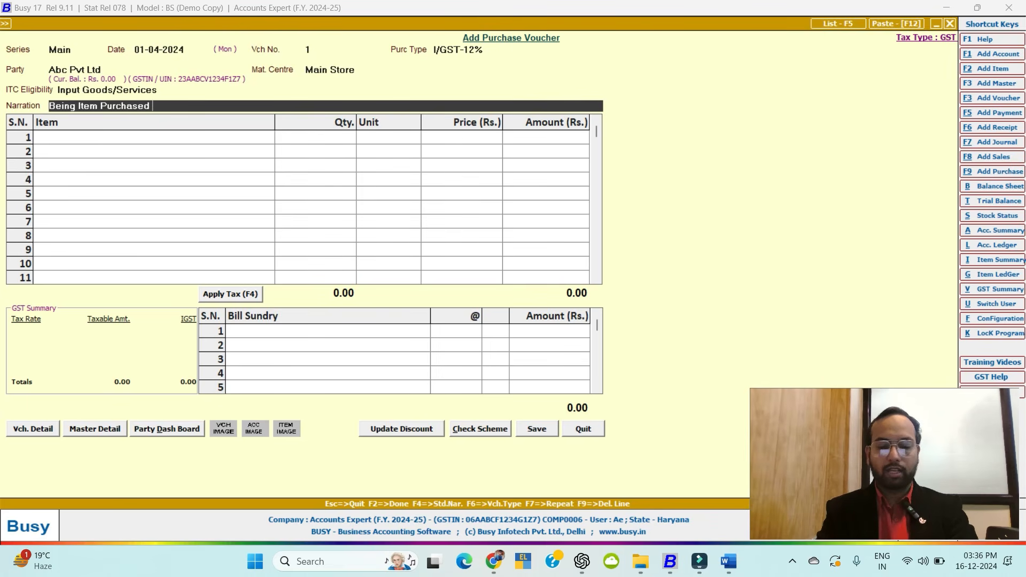
{"action": "type", "text": "b"}
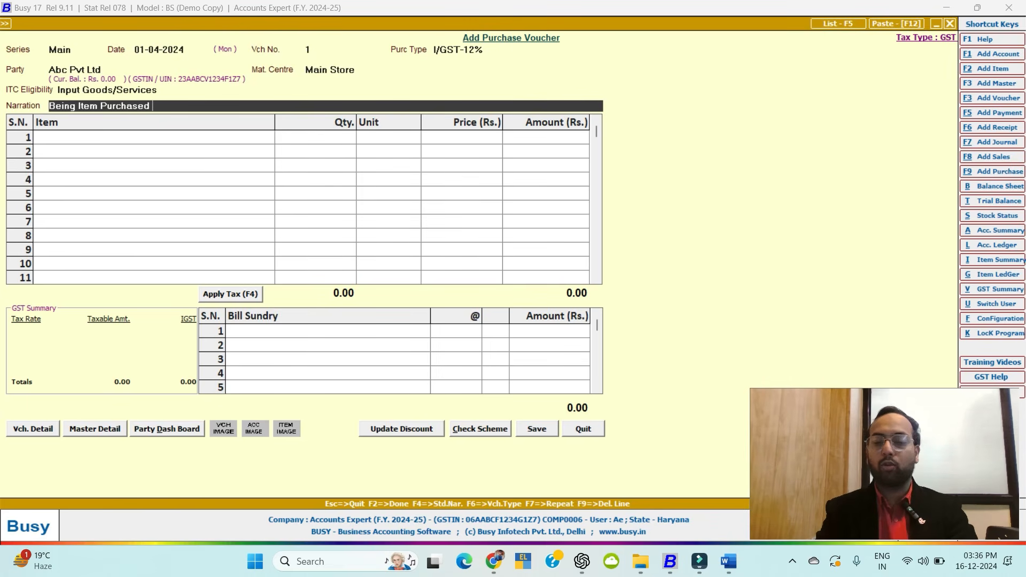
{"action": "key", "text": "Return"}
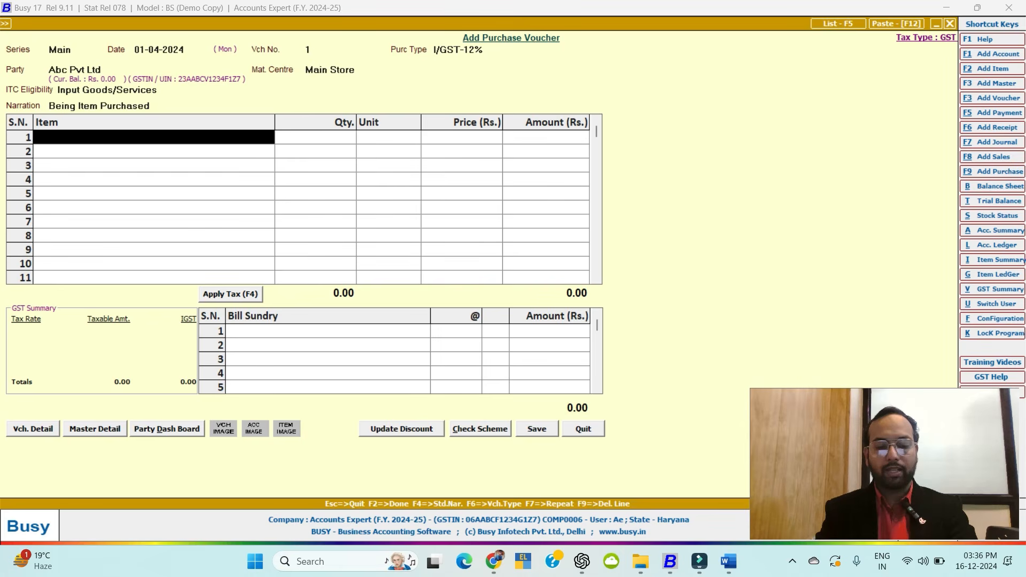
Add 100 Dell Mouse as the first item line.
{"action": "type", "text": "m"}
{"action": "key", "text": "Return"}
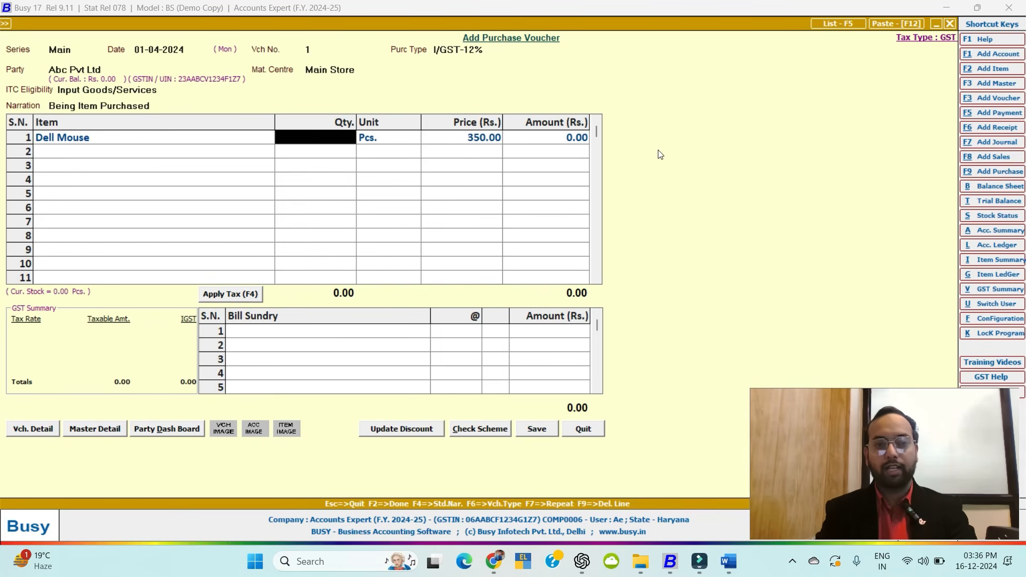
{"action": "type", "text": "100"}
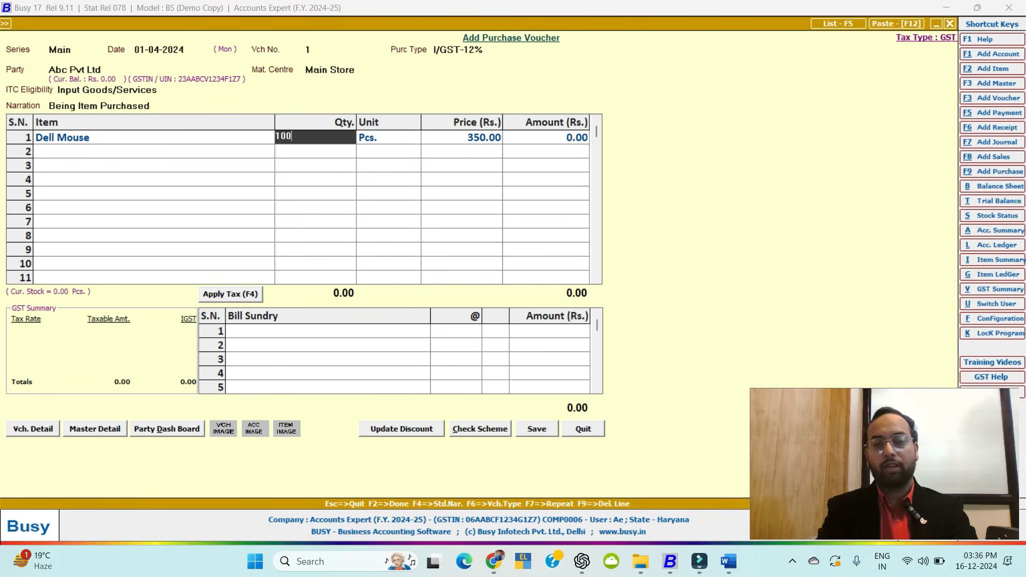
{"action": "key", "text": "Return"}
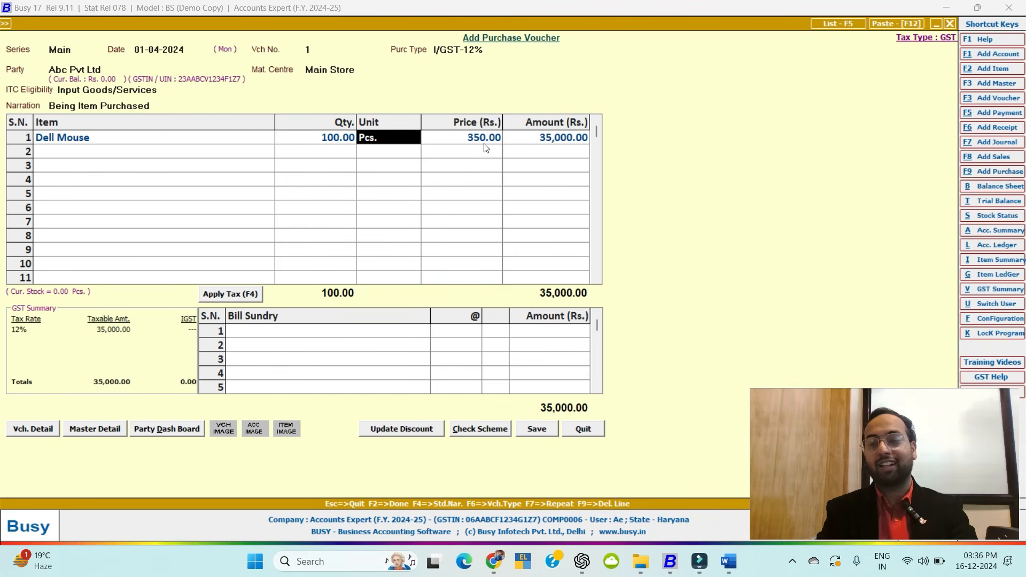
{"action": "key", "text": "Return"}
{"action": "key", "text": "Return"}
{"action": "key", "text": "Return"}
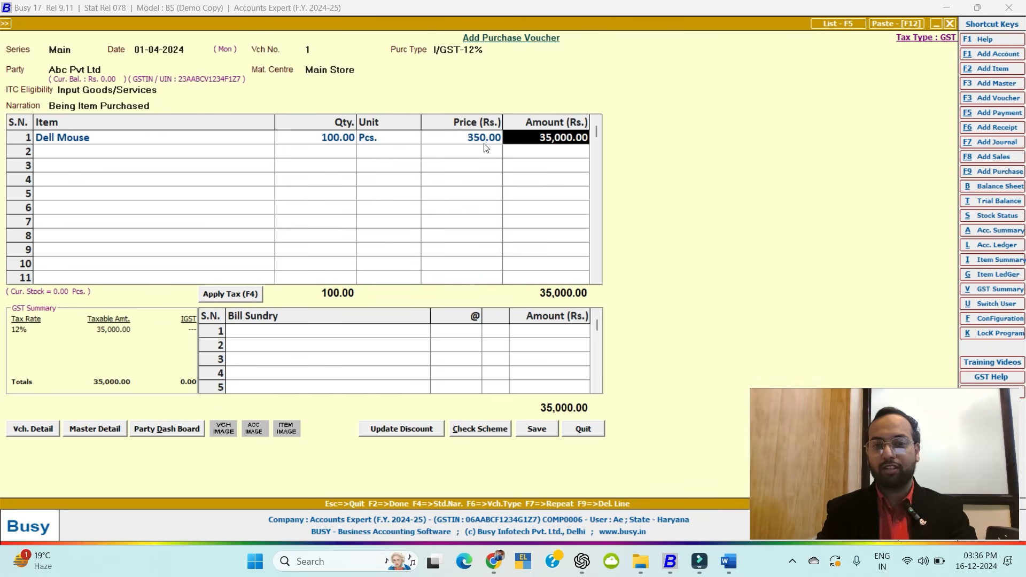
Add 100 Dell Keyboards as the second item line, briefly viewing its item master.
{"action": "type", "text": "el"}
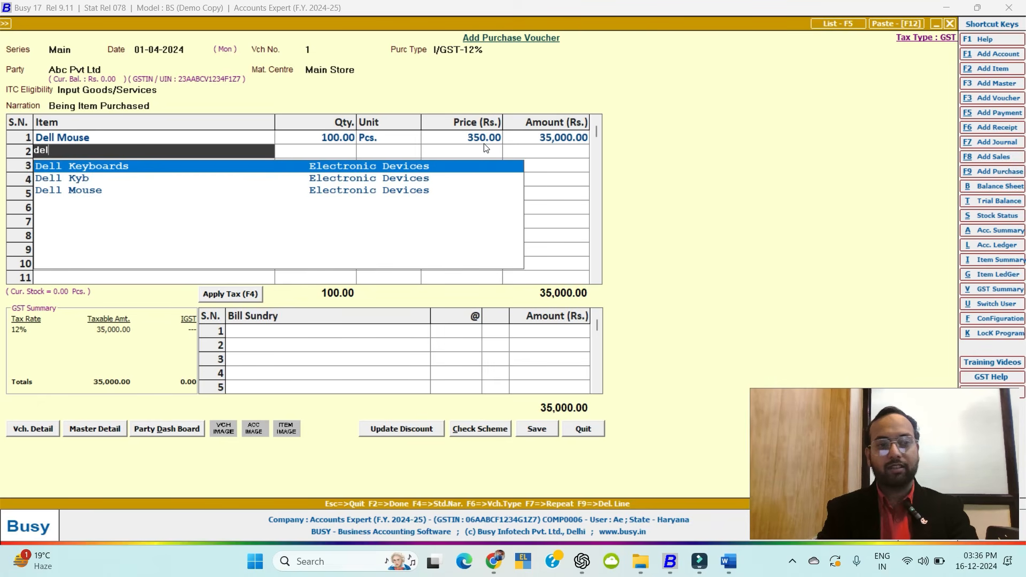
{"action": "key", "text": "Return"}
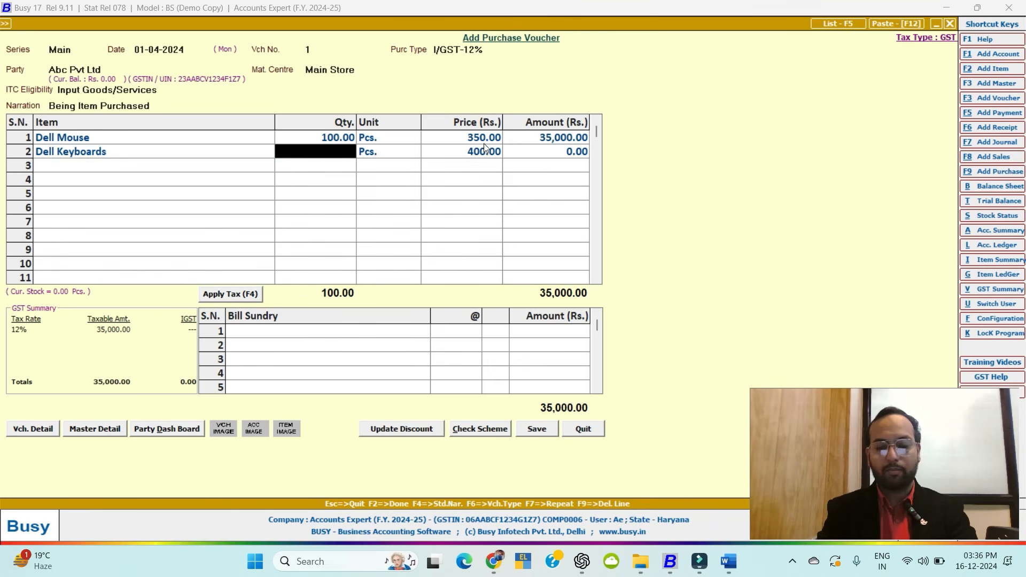
{"action": "key", "text": "shift+Tab"}
{"action": "type", "text": "de"}
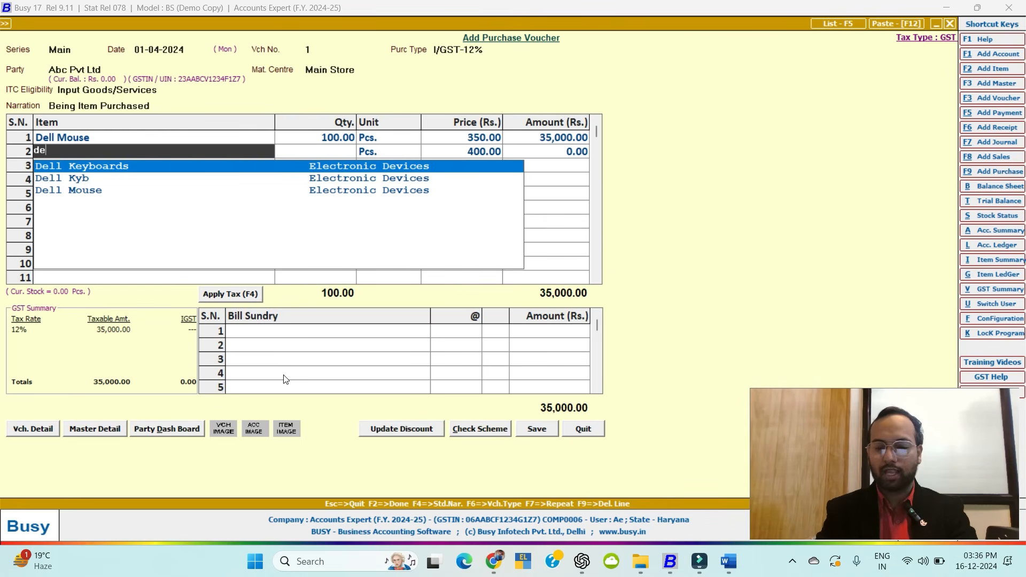
{"action": "key", "text": "Return"}
{"action": "key", "text": "shift+Tab"}
{"action": "type", "text": "d"}
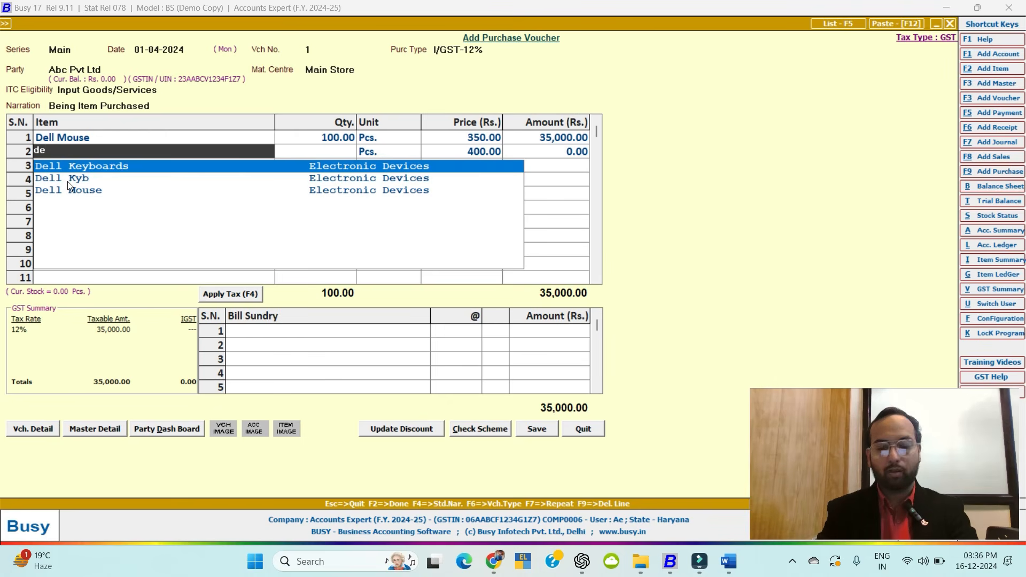
{"action": "key", "text": "Down"}
{"action": "key", "text": "Return"}
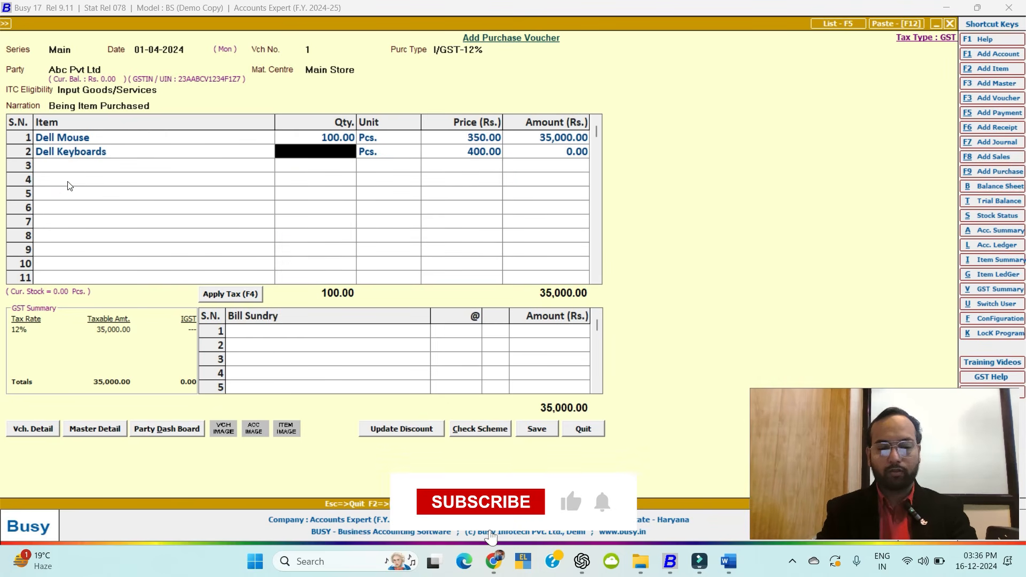
{"action": "type", "text": "100"}
{"action": "key", "text": "Return"}
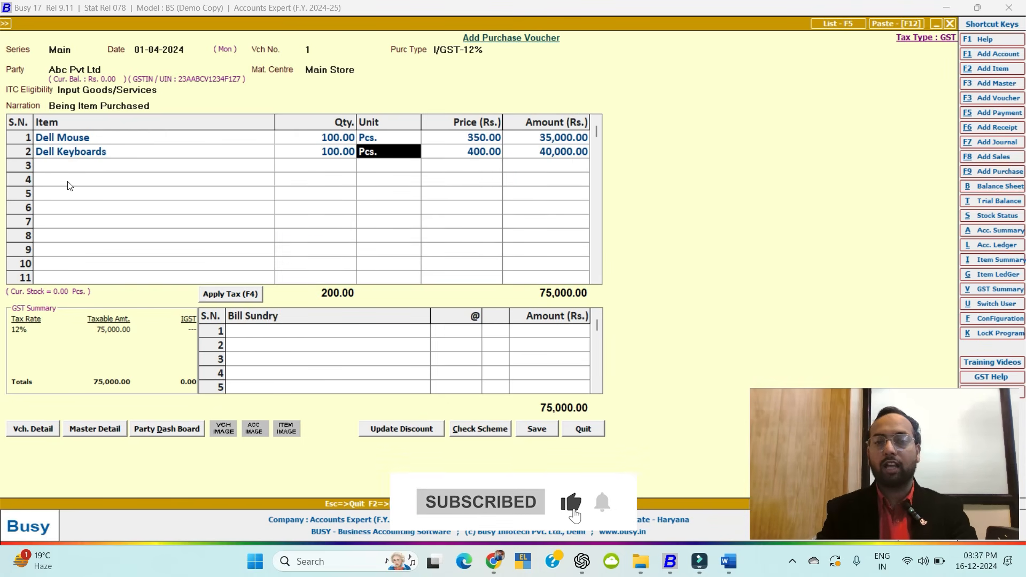
{"action": "key", "text": "Left"}
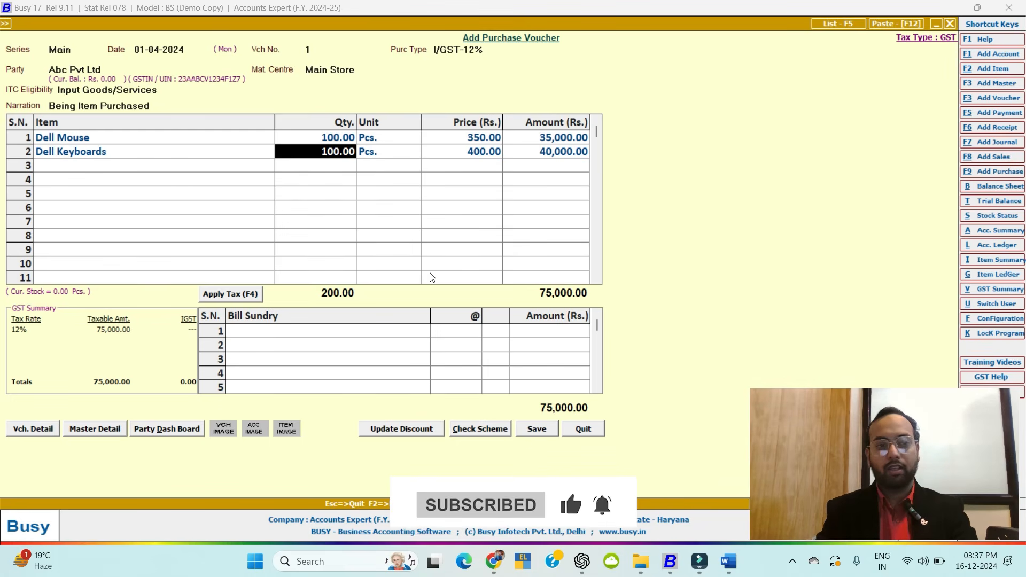
{"action": "key", "text": "Left"}
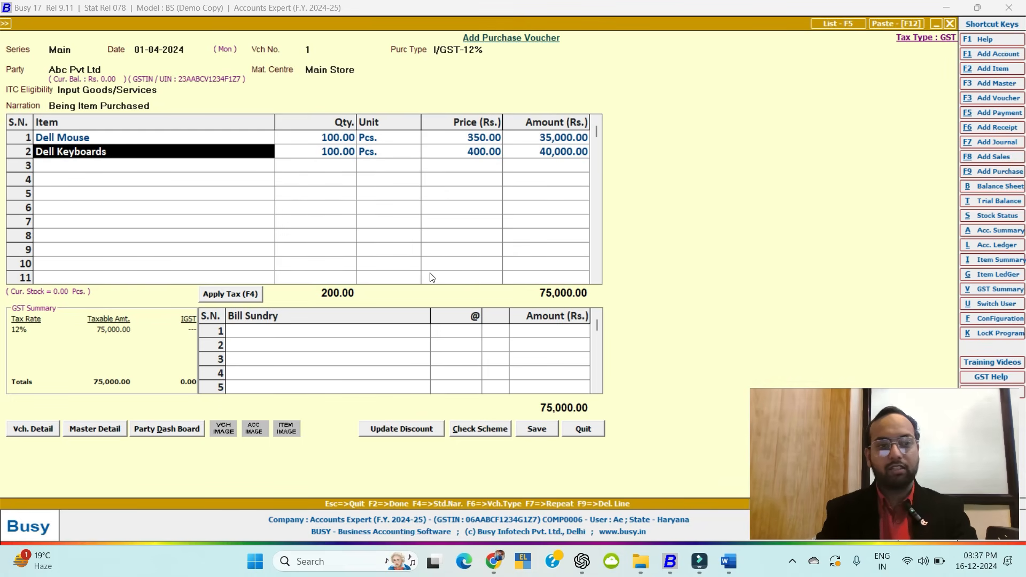
{"action": "key", "text": "ctrl+Return"}
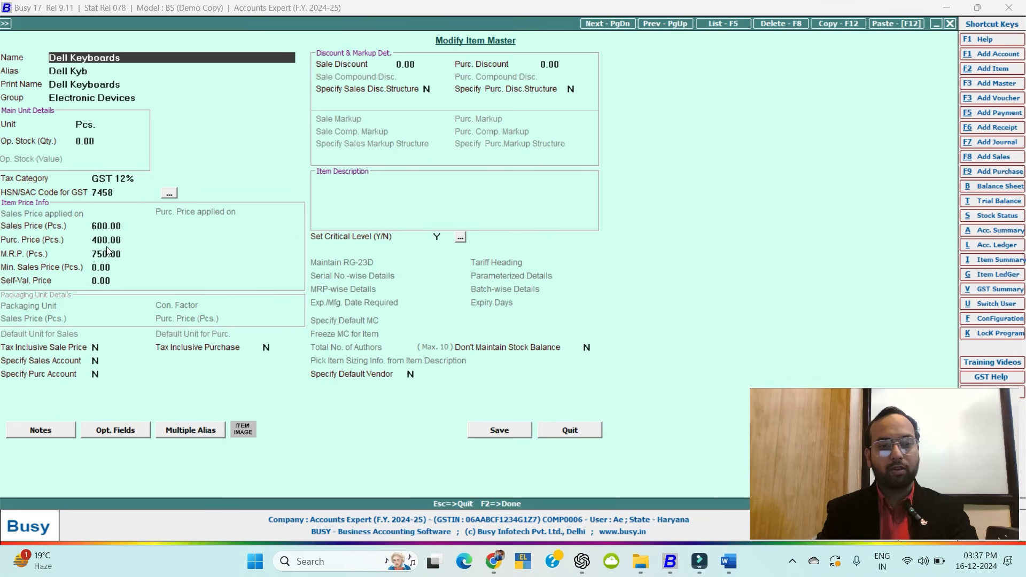
{"action": "key", "text": "Escape"}
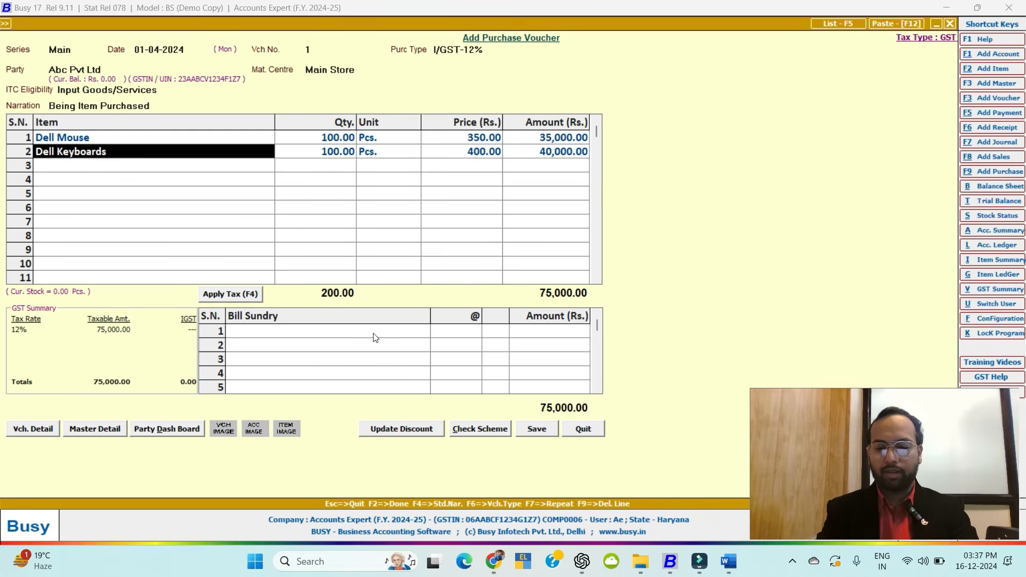
{"action": "key", "text": "Return"}
{"action": "key", "text": "Return"}
{"action": "key", "text": "Return"}
{"action": "key", "text": "Return"}
{"action": "key", "text": "Return"}
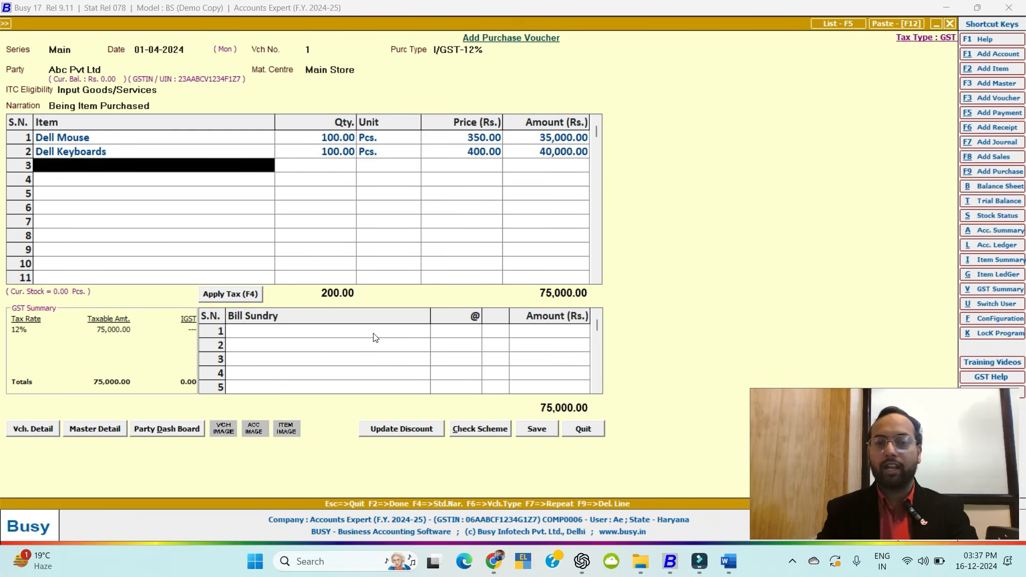
Add IGST at 12% as the first bill sundry.
{"action": "left_click", "coordinate": [329, 336]}
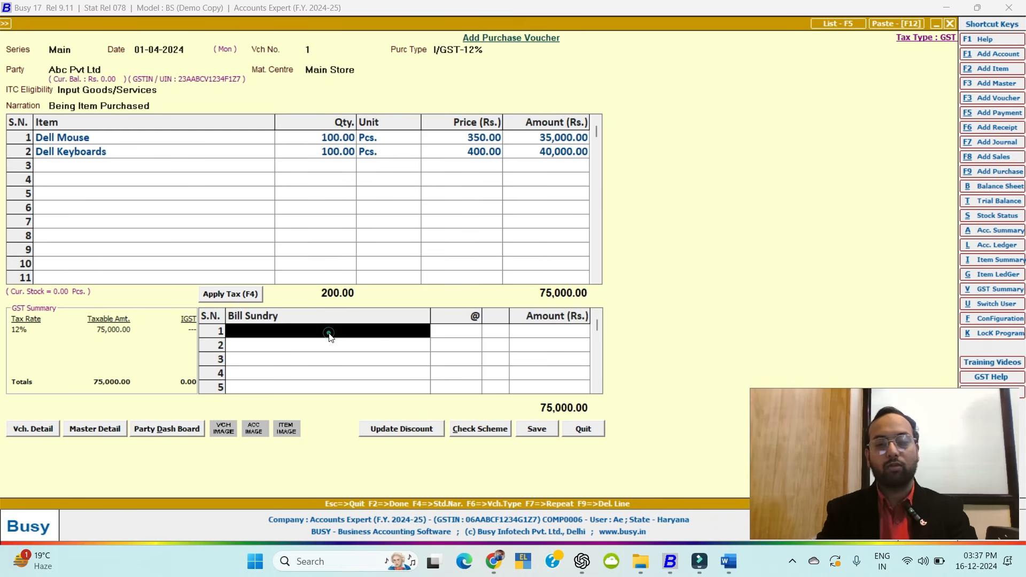
{"action": "left_click", "coordinate": [97, 170]}
{"action": "key", "text": "Return"}
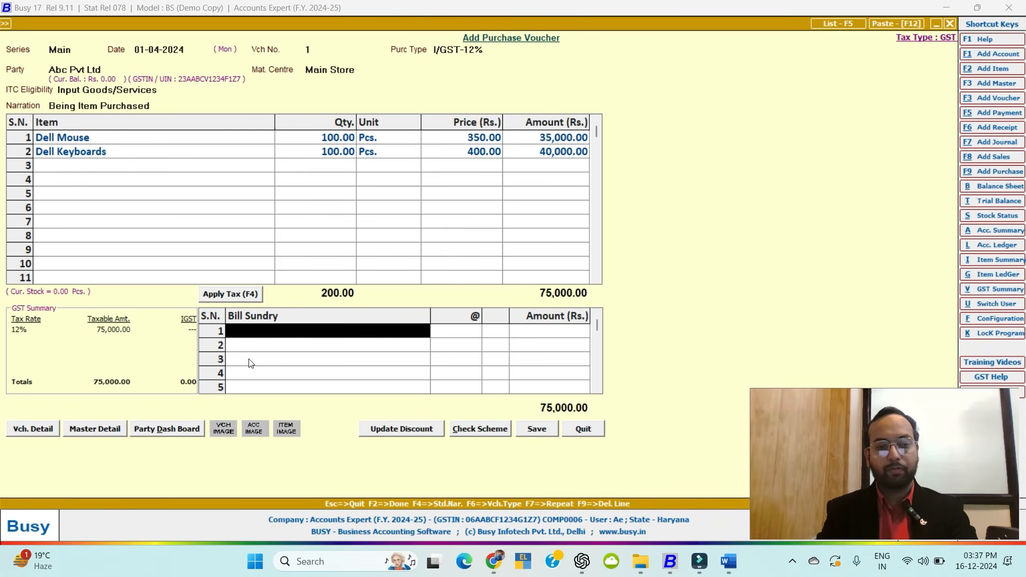
{"action": "key", "text": "Return"}
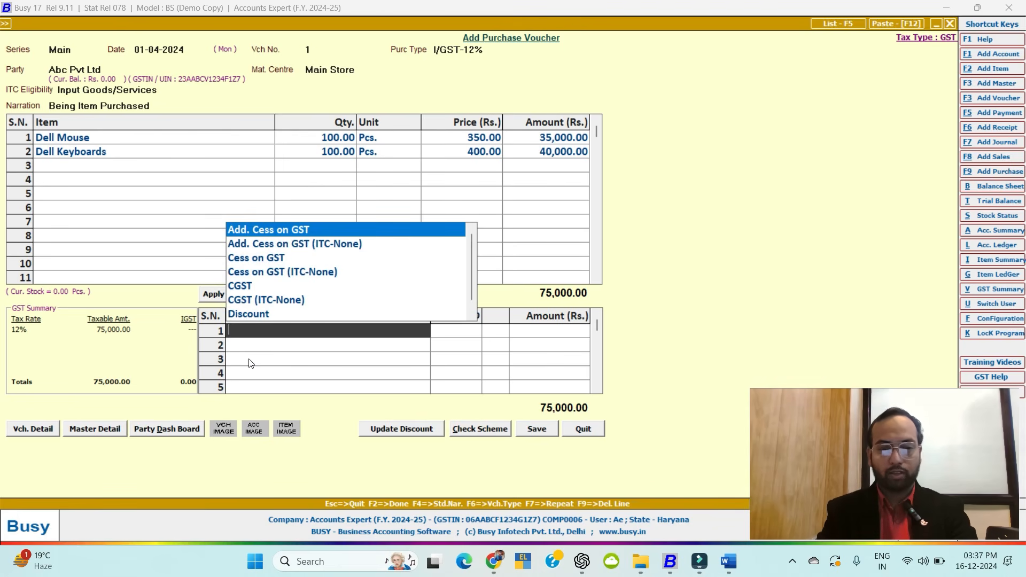
{"action": "type", "text": "igst"}
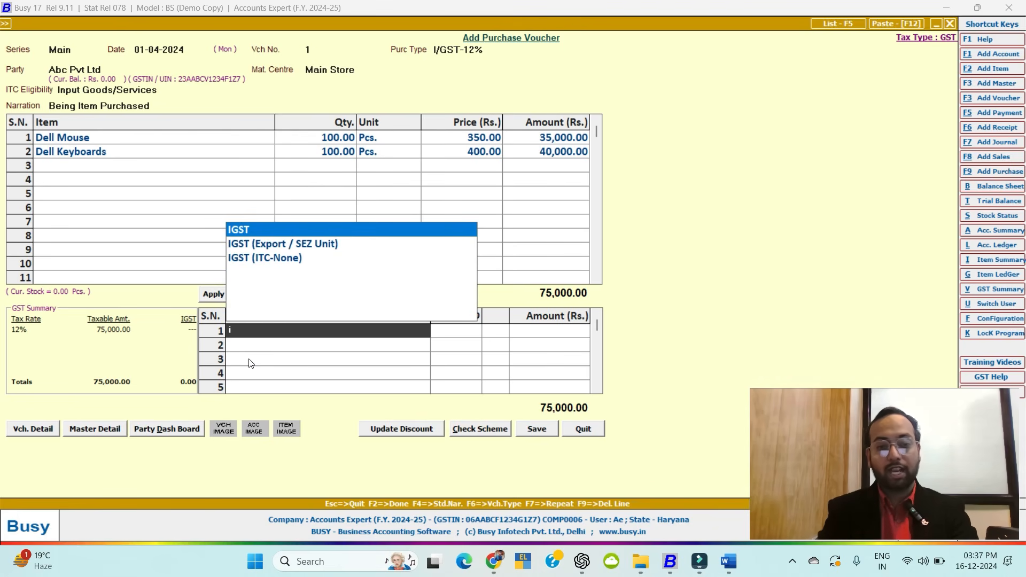
{"action": "key", "text": "Return"}
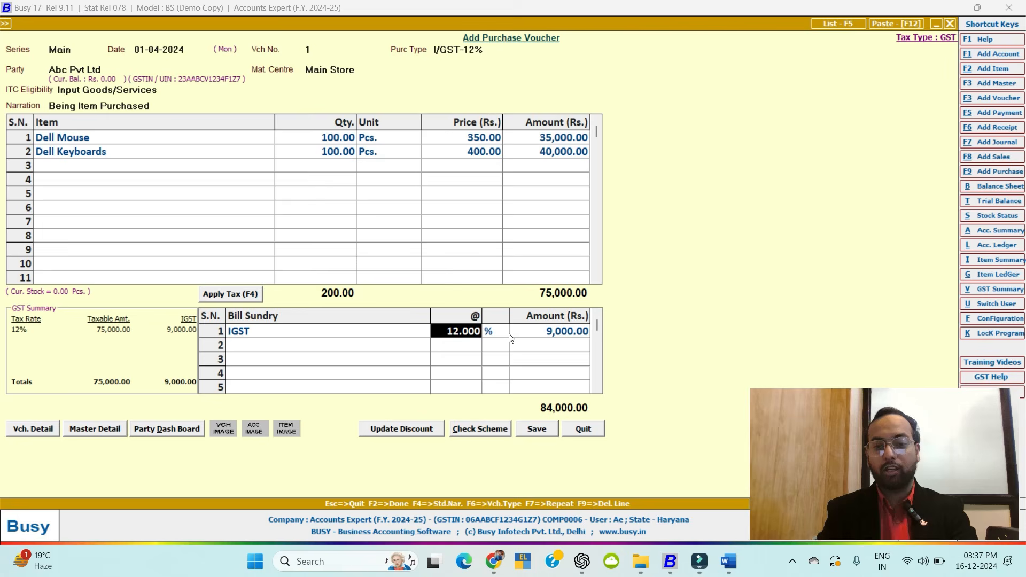
Try Add. Cess on GST in the second sundry row, then delete that row.
{"action": "left_click", "coordinate": [378, 347]}
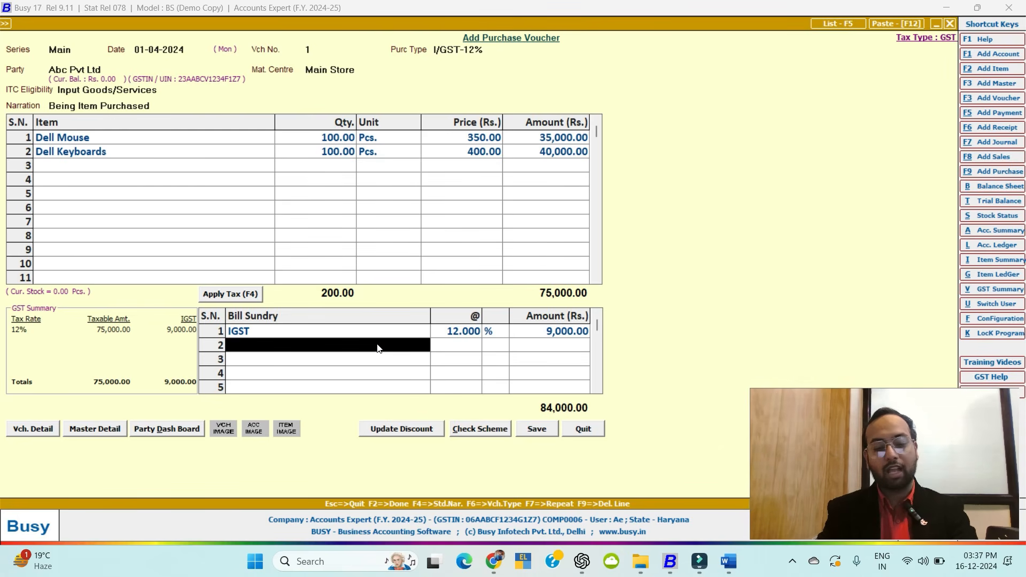
{"action": "type", "text": "a"}
{"action": "key", "text": "Down"}
{"action": "key", "text": "Up"}
{"action": "key", "text": "Return"}
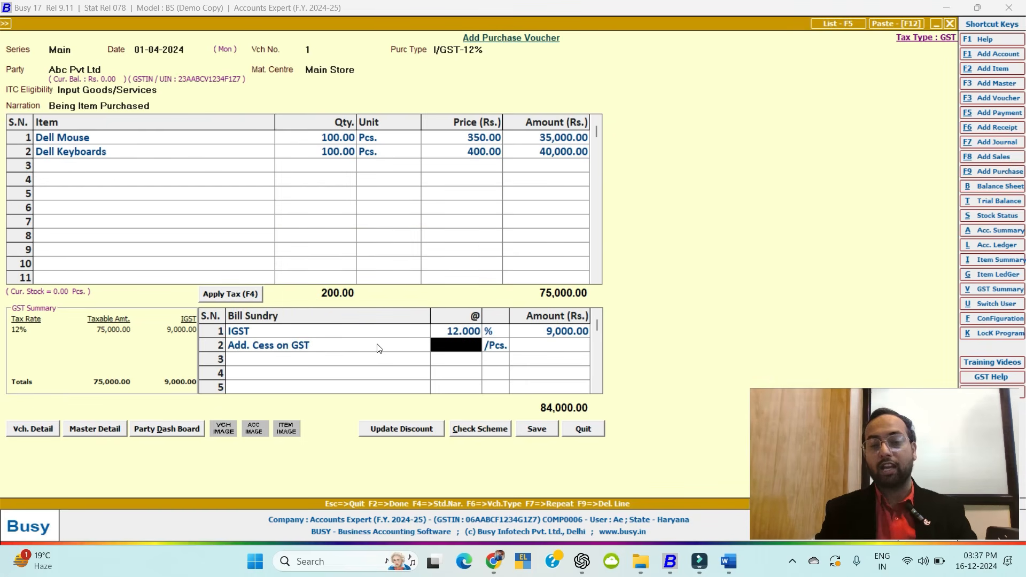
{"action": "left_click", "coordinate": [357, 345]}
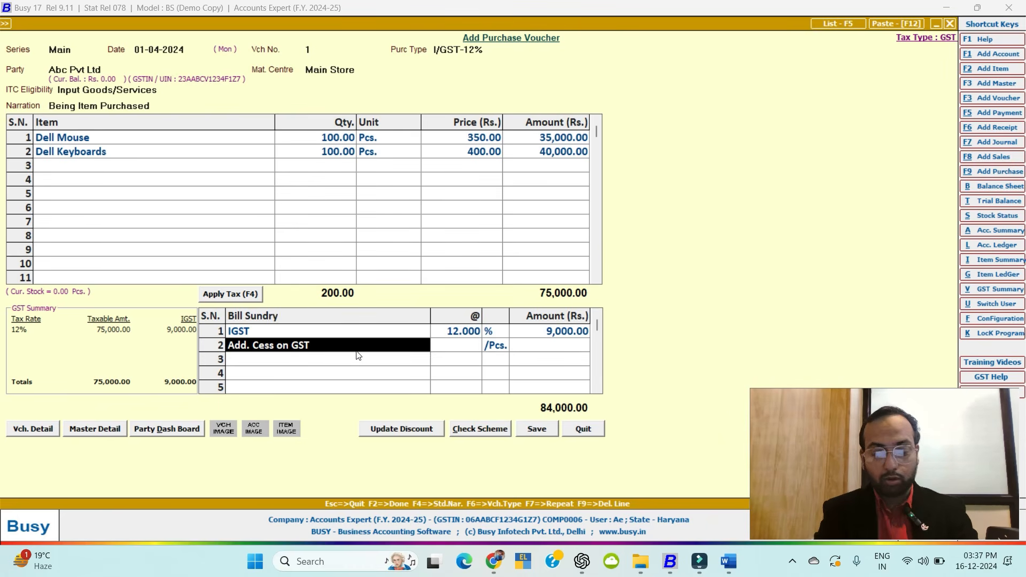
{"action": "key", "text": "F9"}
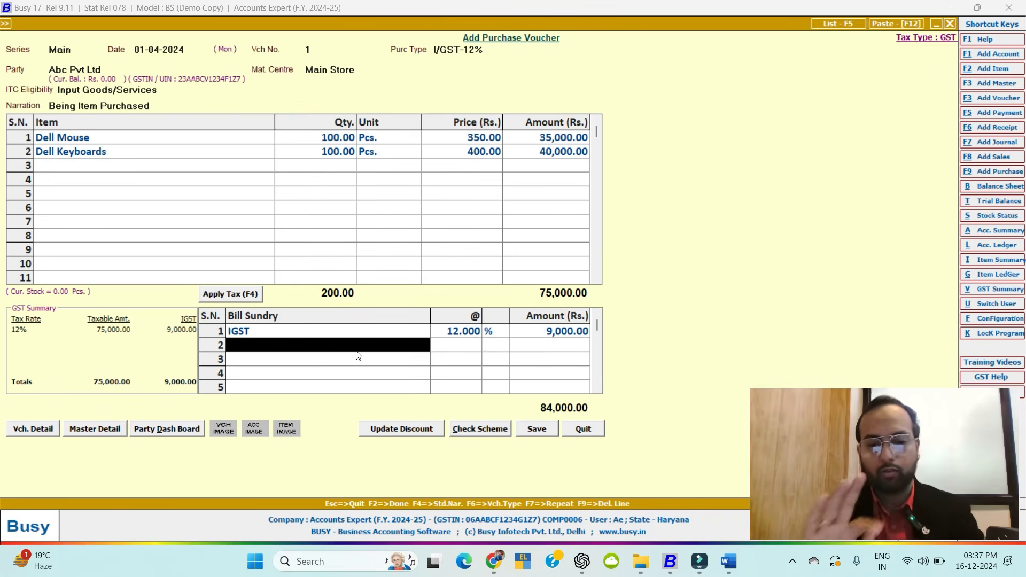
Finish the voucher, continue past the GSTIN warning, and accept the bill, bill-by-bill and transport details.
{"action": "key", "text": "Return"}
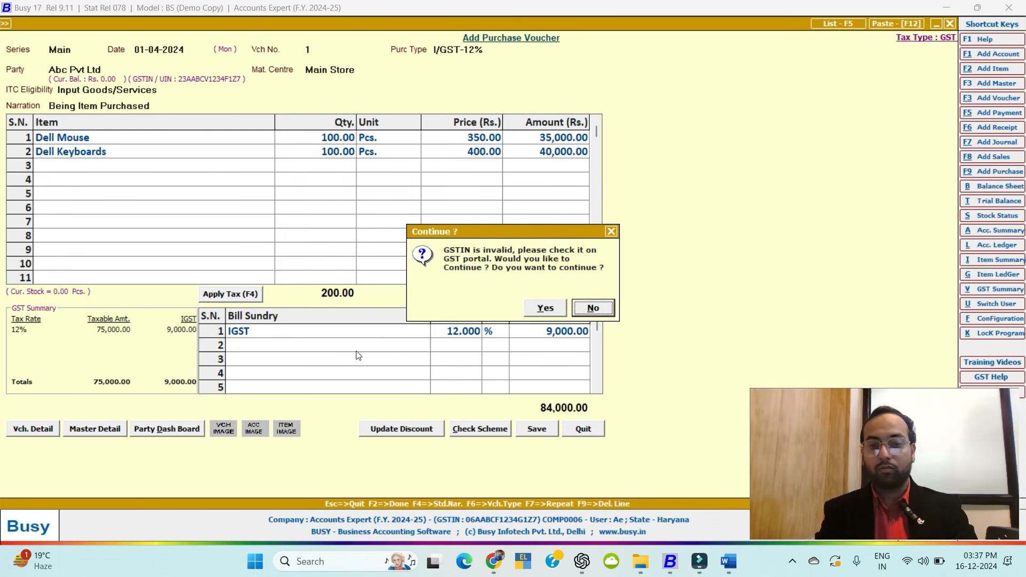
{"action": "key", "text": "Left"}
{"action": "key", "text": "Return"}
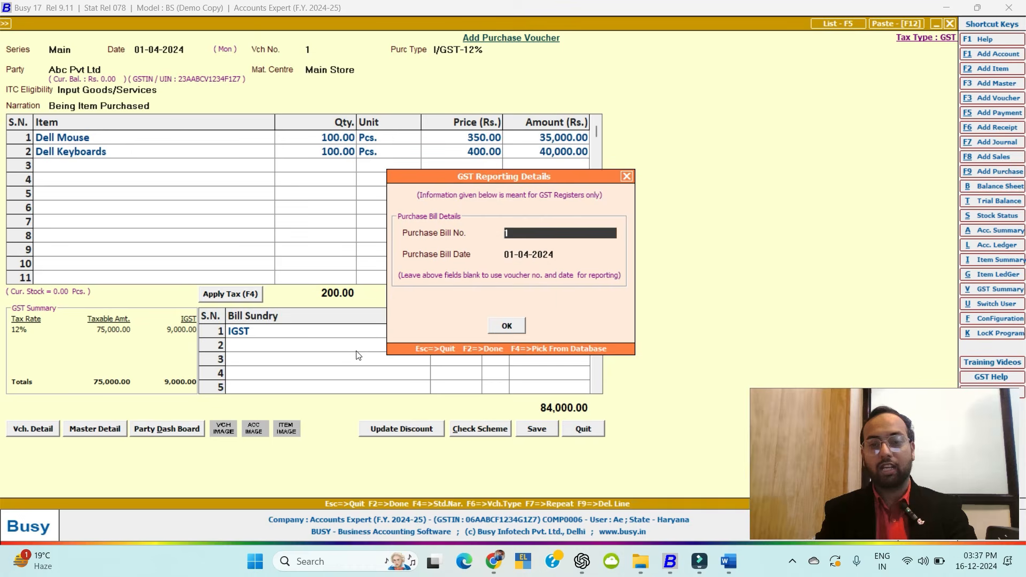
{"action": "key", "text": "Return"}
{"action": "key", "text": "Return"}
{"action": "key", "text": "Return"}
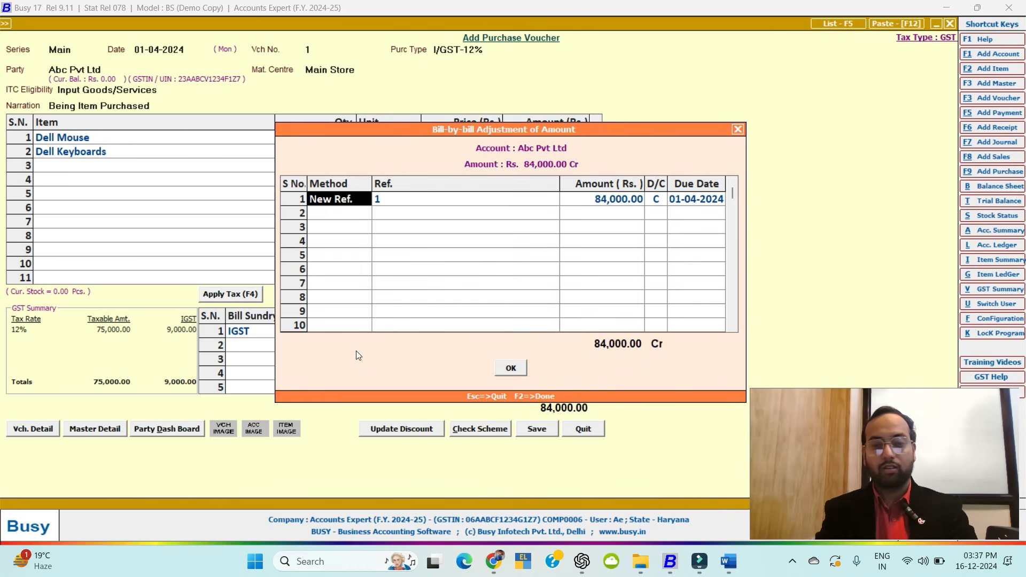
{"action": "key", "text": "Return"}
{"action": "key", "text": "Return"}
{"action": "key", "text": "Return"}
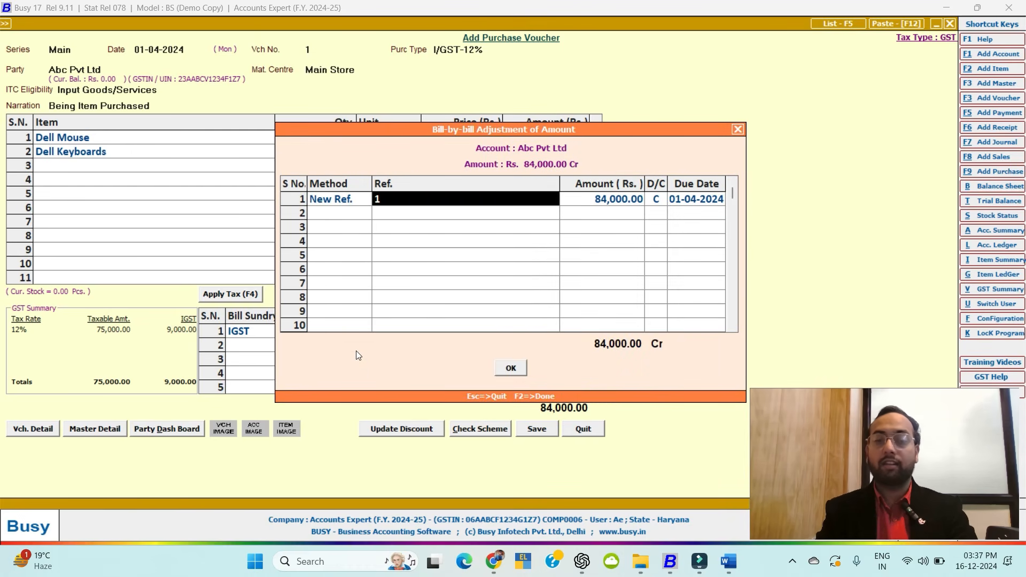
{"action": "key", "text": "Return"}
{"action": "key", "text": "Return"}
{"action": "key", "text": "Return"}
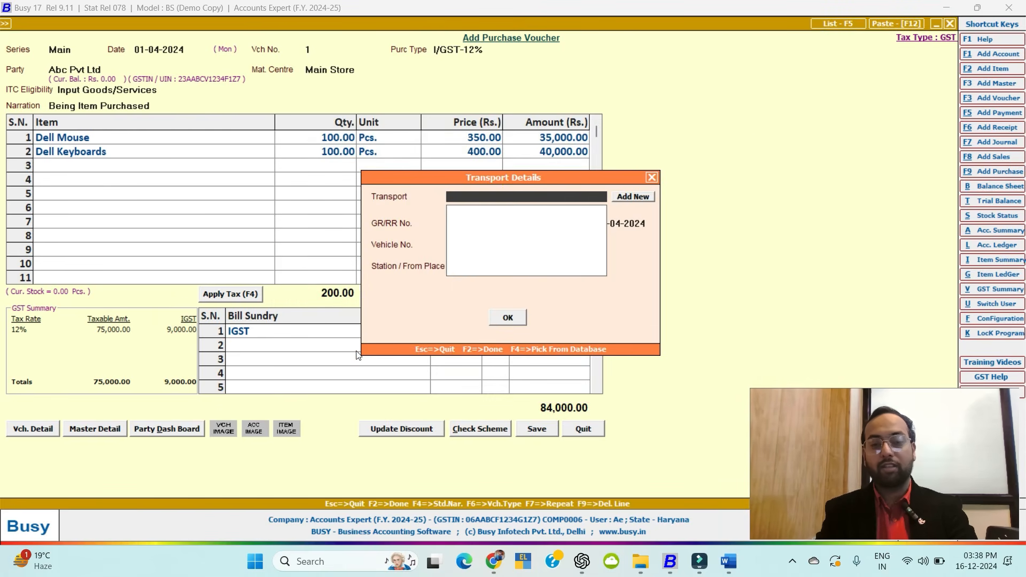
{"action": "left_click", "coordinate": [512, 317]}
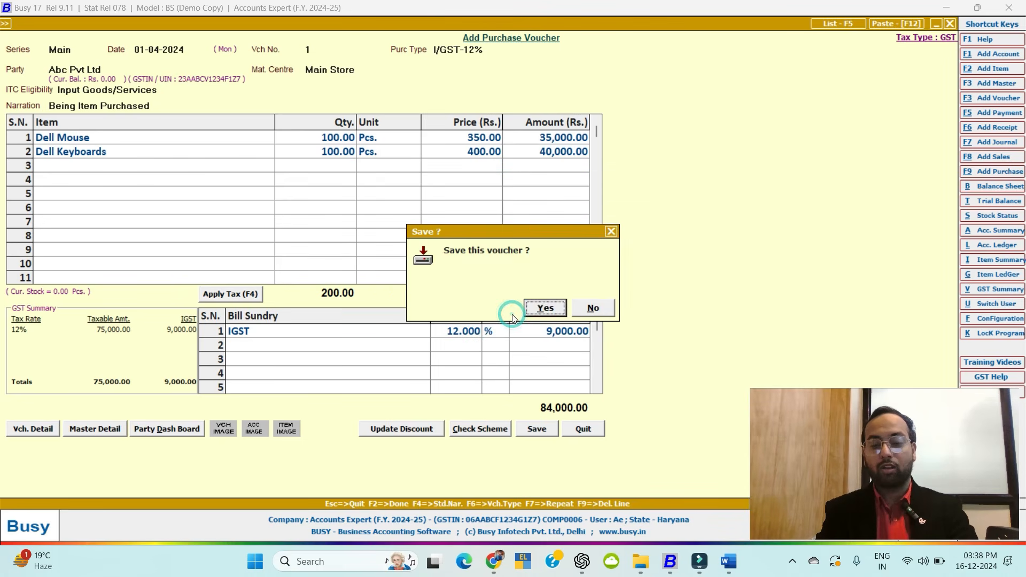
Save the purchase voucher and start adding a new sales voucher.
{"action": "key", "text": "Return"}
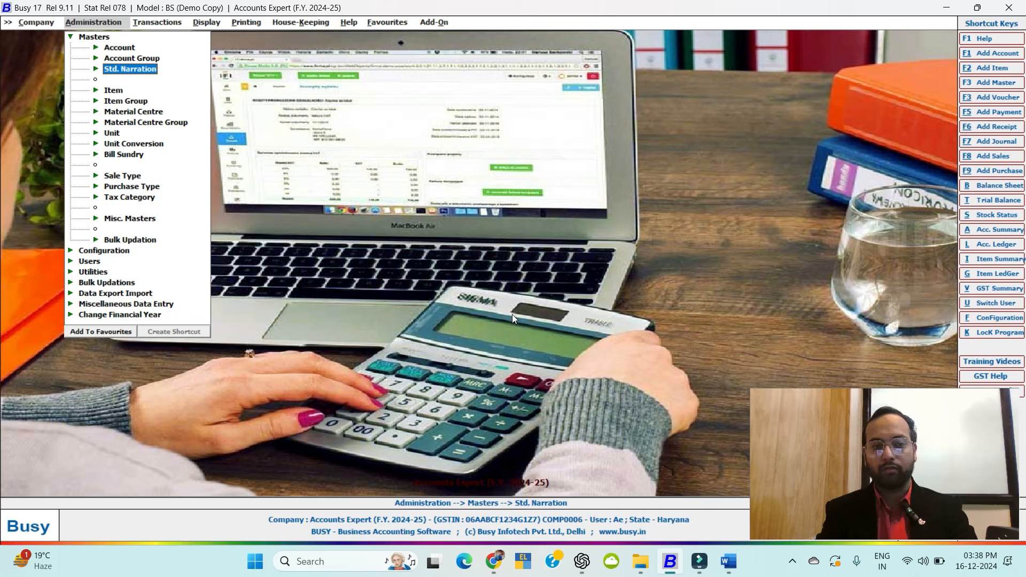
{"action": "key", "text": "Escape"}
{"action": "key", "text": "Right"}
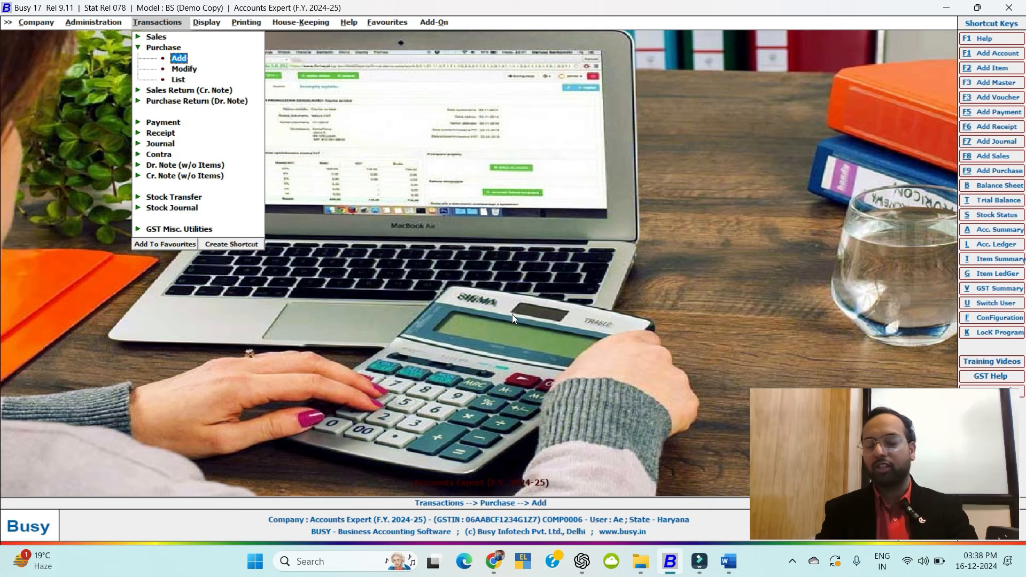
{"action": "key", "text": "Left"}
{"action": "key", "text": "Left"}
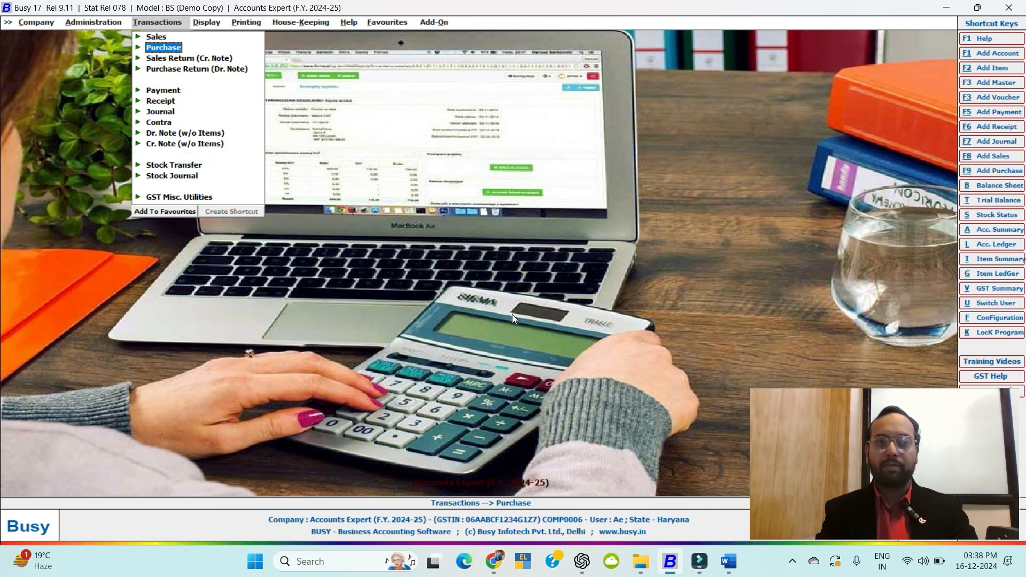
{"action": "key", "text": "Up"}
{"action": "key", "text": "Right"}
{"action": "key", "text": "Return"}
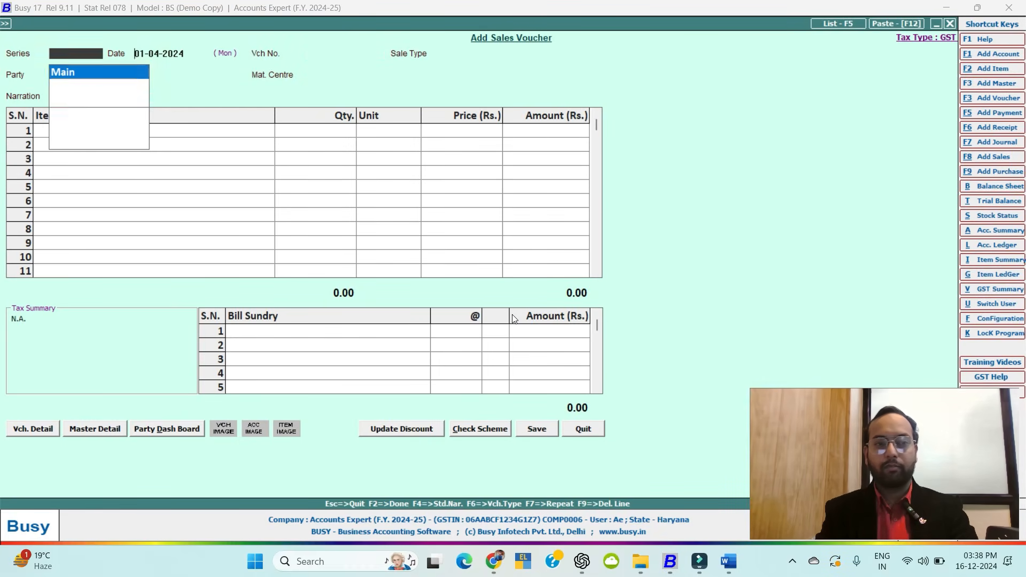
Keep Main series, date the voucher 02-04-2024 with sale type L/GST-12%, and create a new party account.
{"action": "key", "text": "Return"}
{"action": "type", "text": "02"}
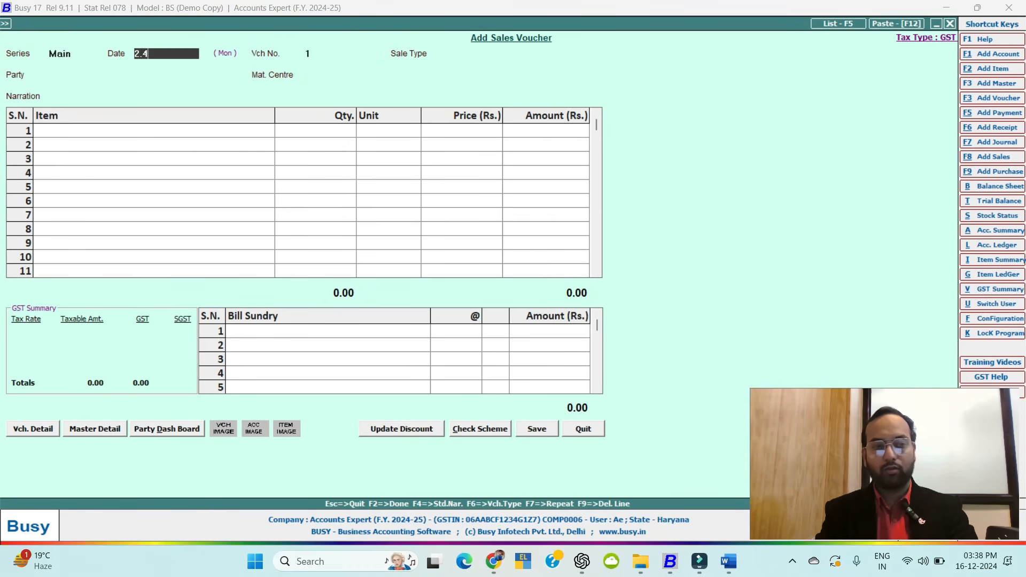
{"action": "key", "text": "Return"}
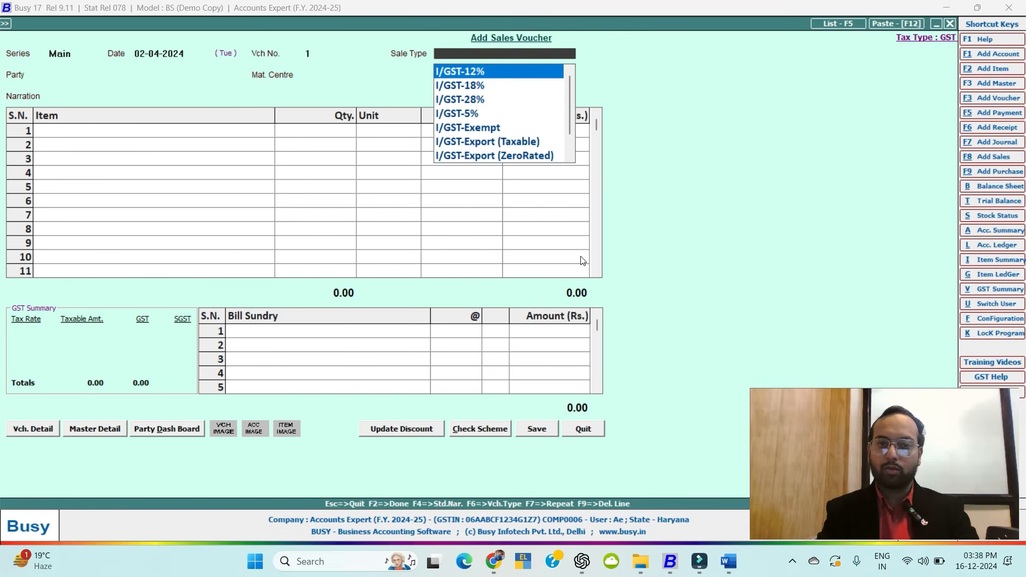
{"action": "type", "text": "lg"}
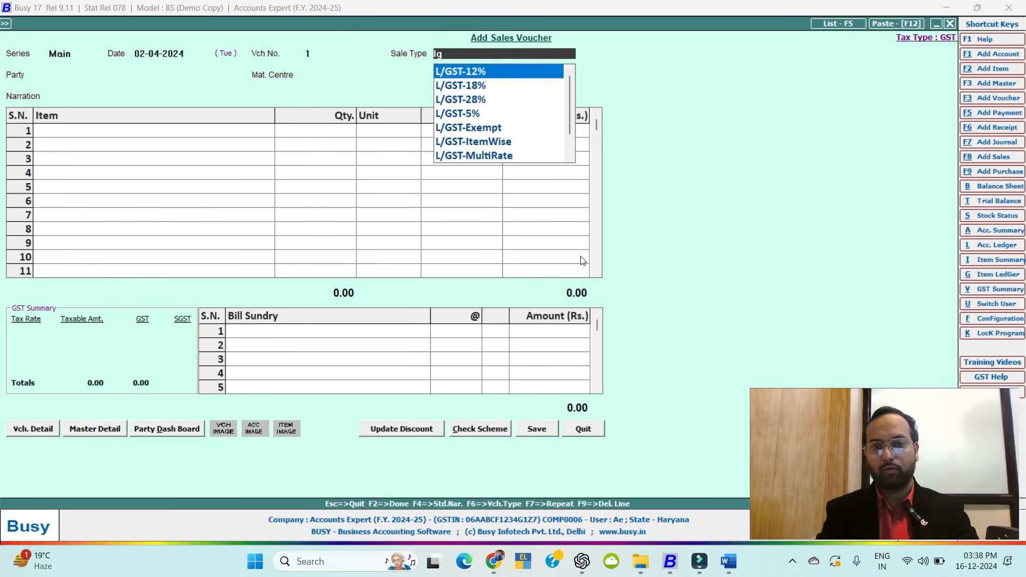
{"action": "key", "text": "Return"}
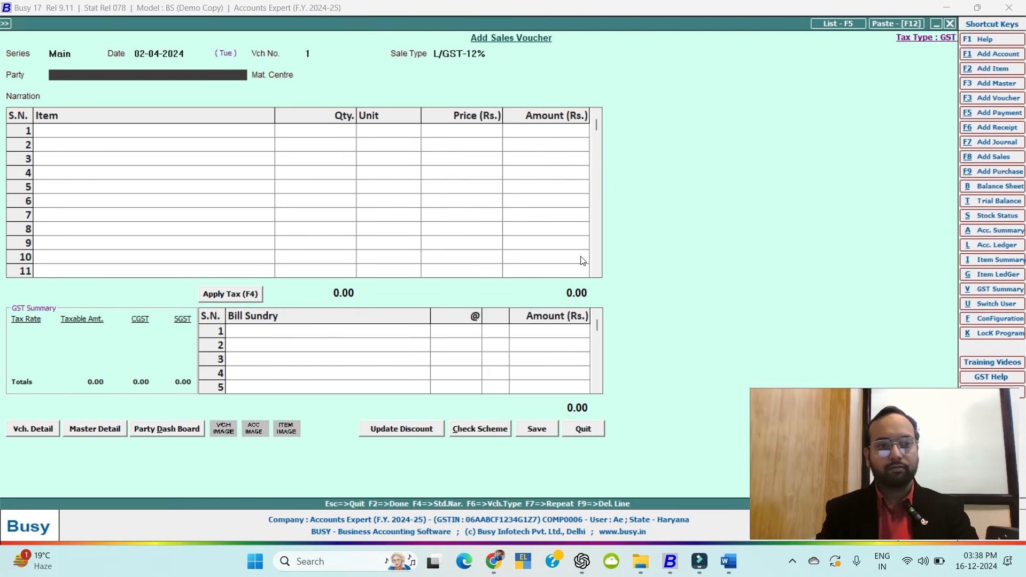
{"action": "key", "text": "space"}
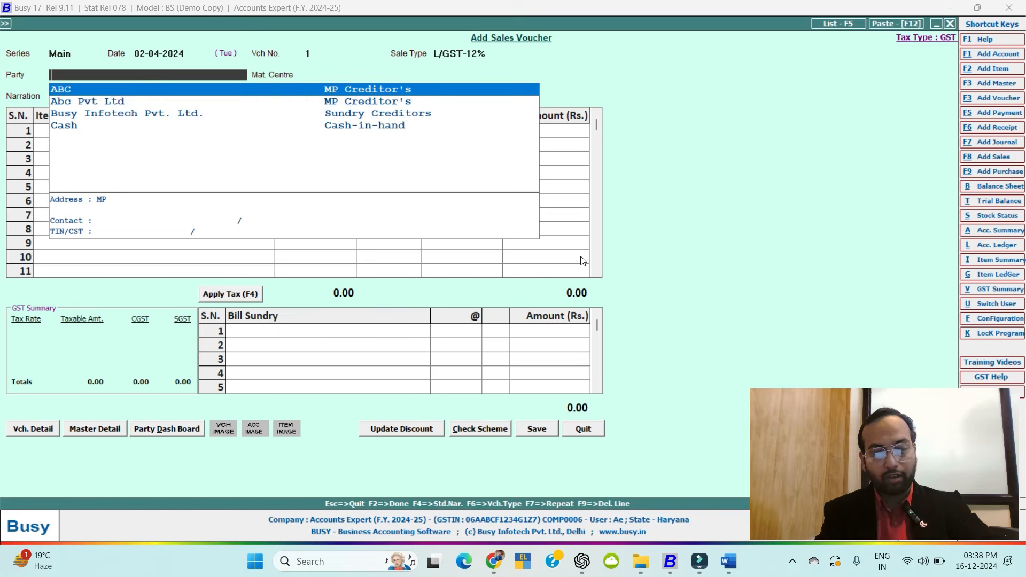
{"action": "key", "text": "alt+F1"}
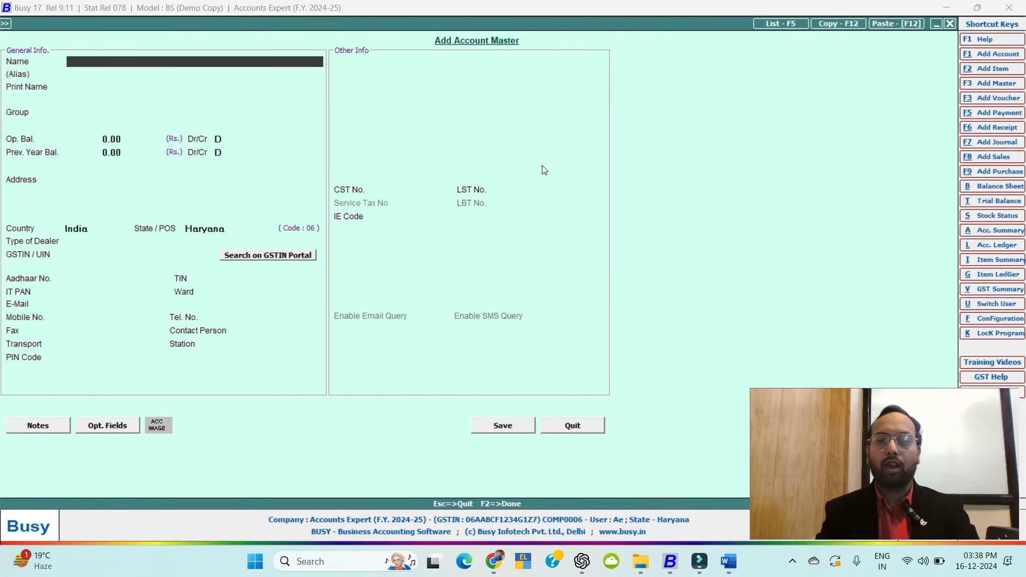
Name the new account Titan Group of Company, alias Tata Group, under Sundry Debtors.
{"action": "key", "text": "Escape"}
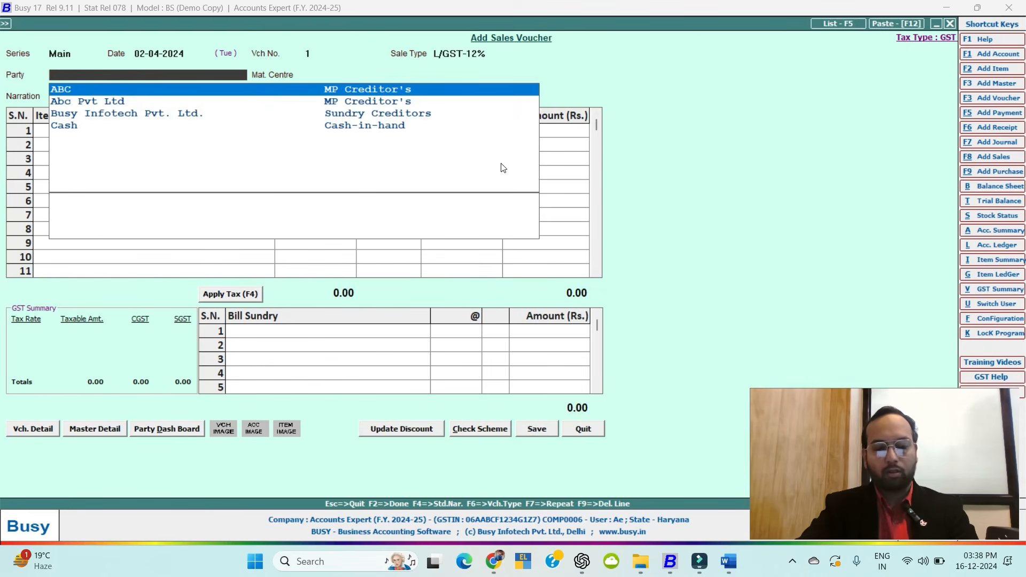
{"action": "key", "text": "alt+F1"}
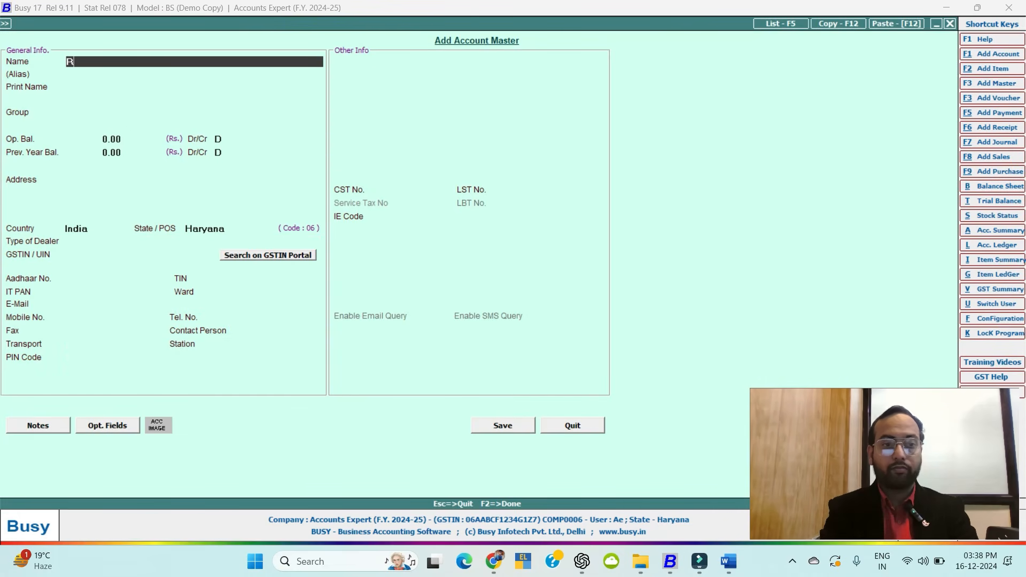
{"action": "key", "text": "BackSpace"}
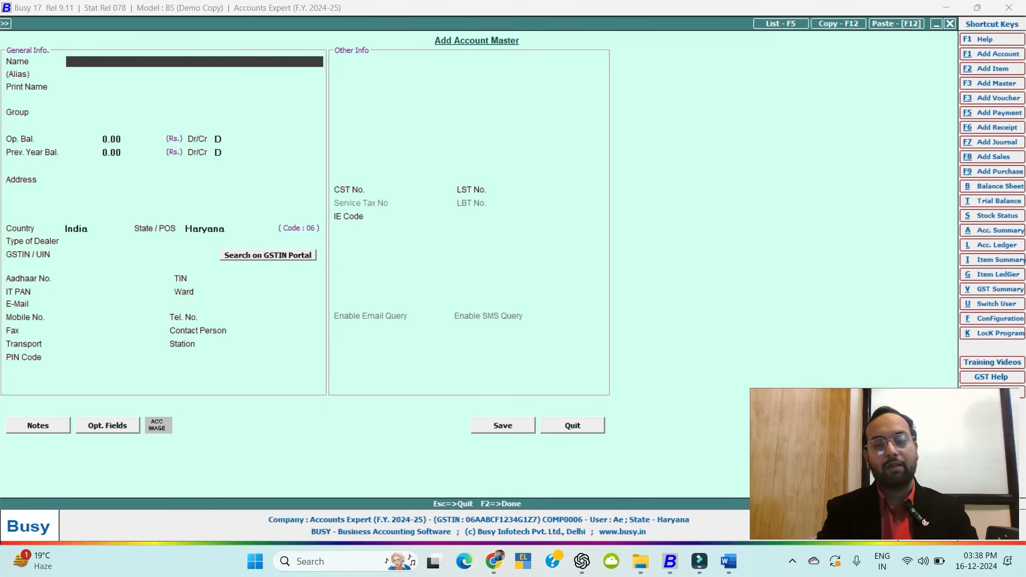
{"action": "type", "text": "Tita"}
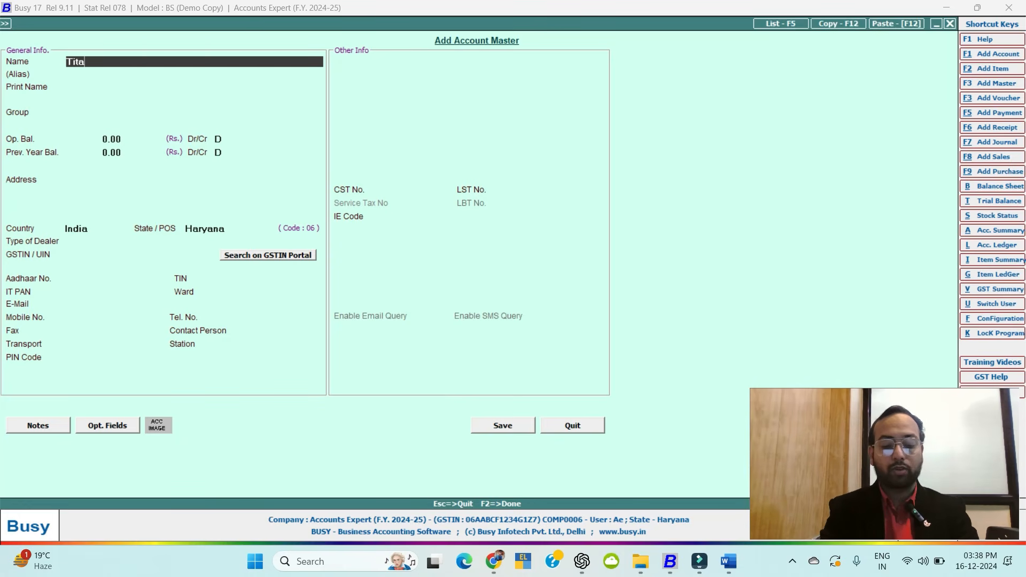
{"action": "type", "text": "n Grou"}
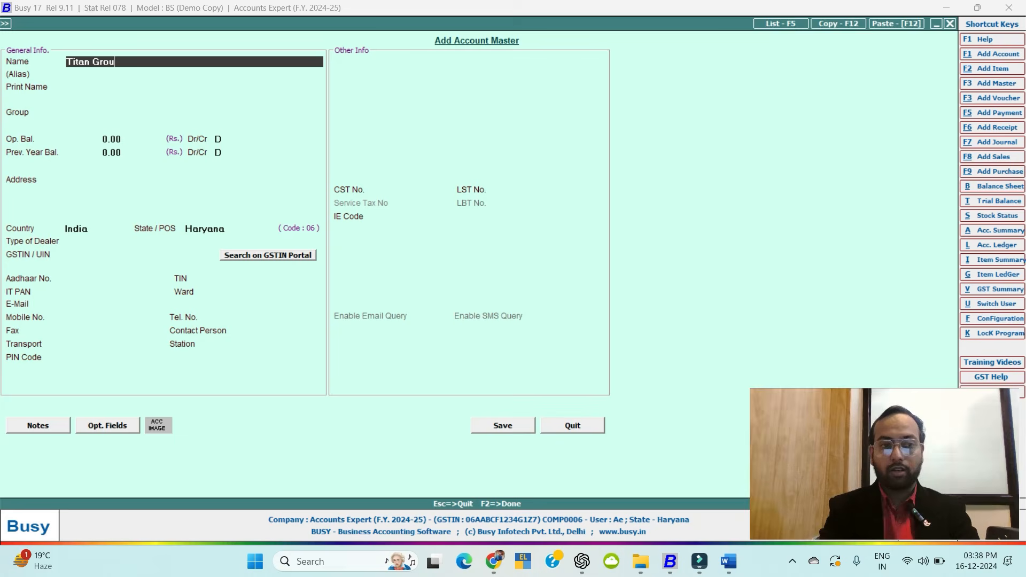
{"action": "type", "text": "p of Co"}
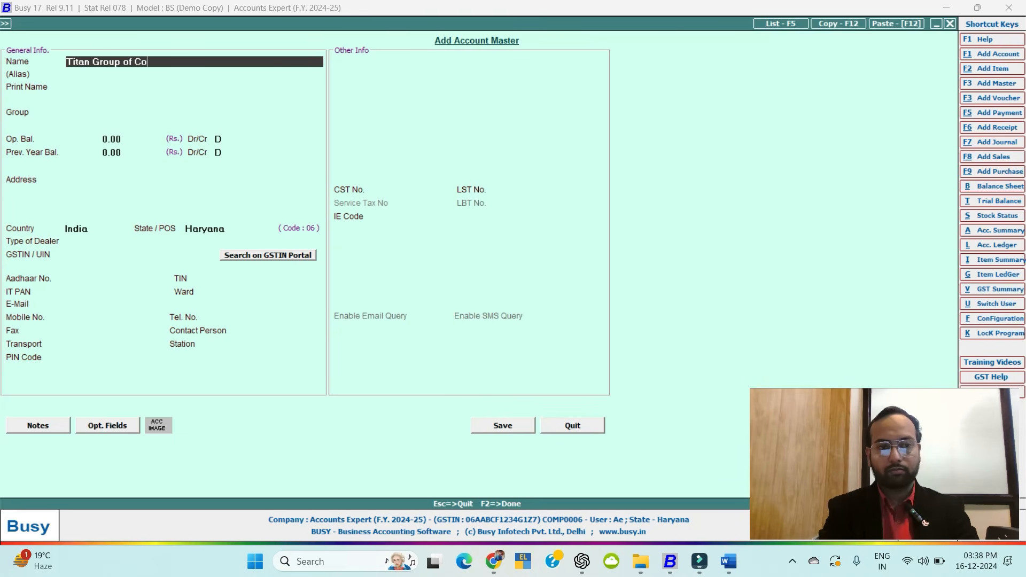
{"action": "type", "text": "mpany"}
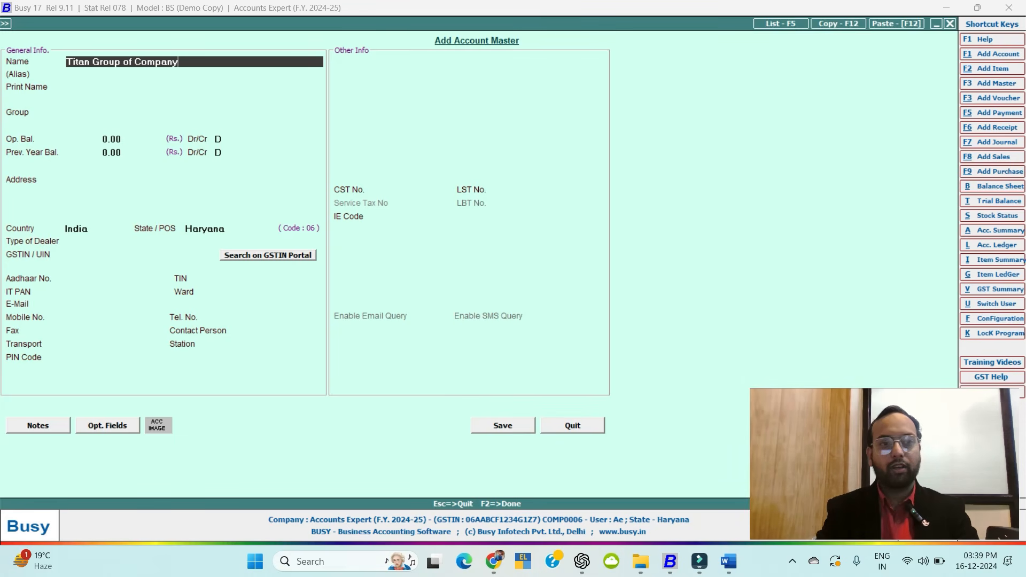
{"action": "key", "text": "Return"}
{"action": "type", "text": "Tat"}
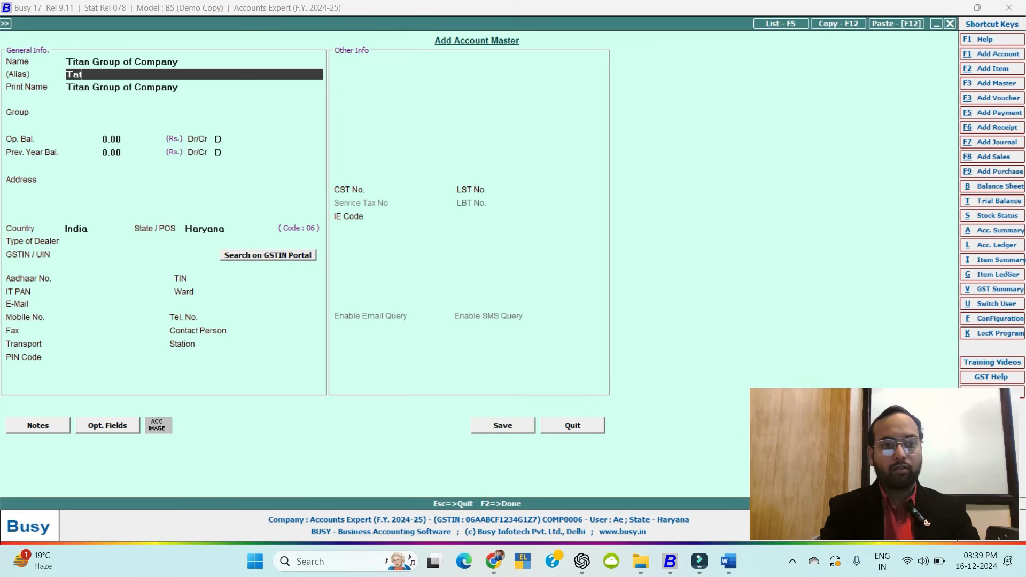
{"action": "type", "text": "a"}
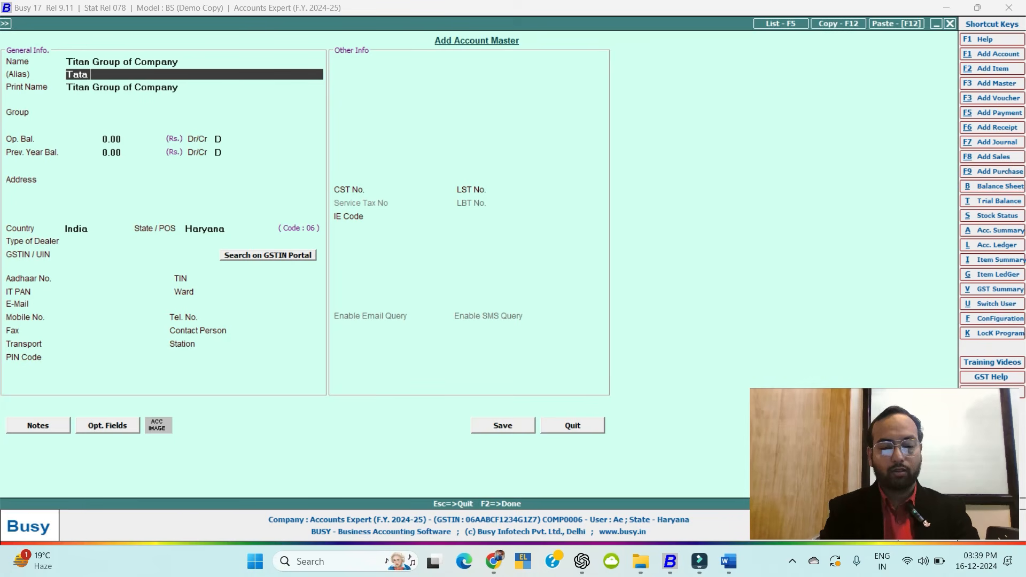
{"action": "type", "text": " Group"}
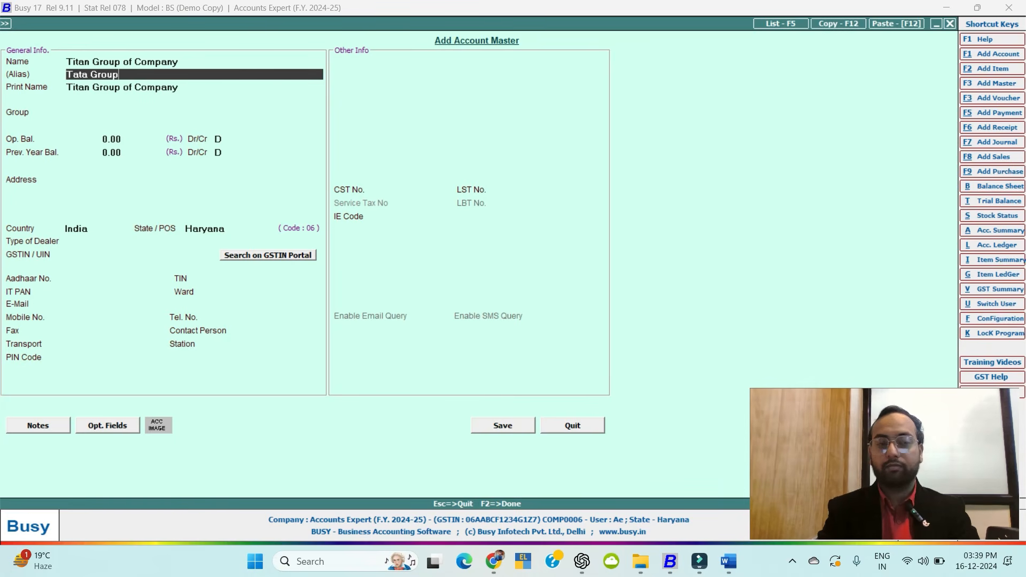
{"action": "key", "text": "Return"}
{"action": "key", "text": "Return"}
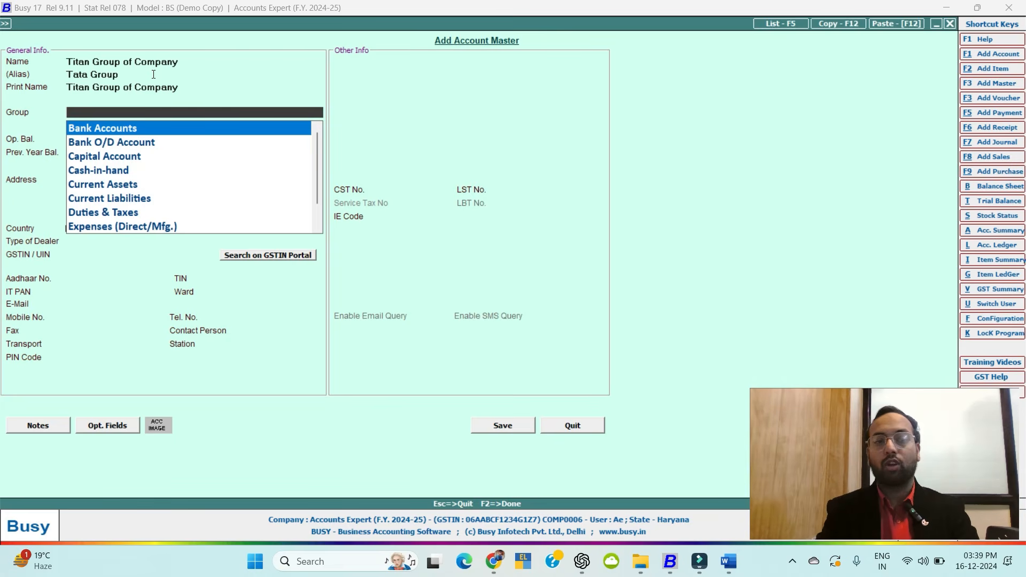
{"action": "type", "text": "deb"}
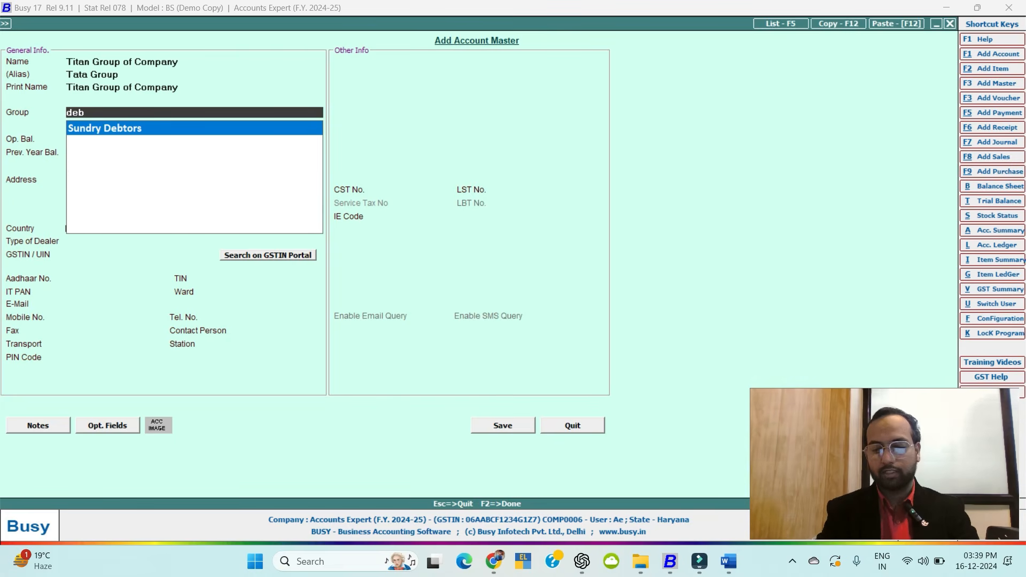
{"action": "key", "text": "Return"}
{"action": "key", "text": "Return"}
{"action": "key", "text": "Return"}
{"action": "key", "text": "Return"}
{"action": "key", "text": "Return"}
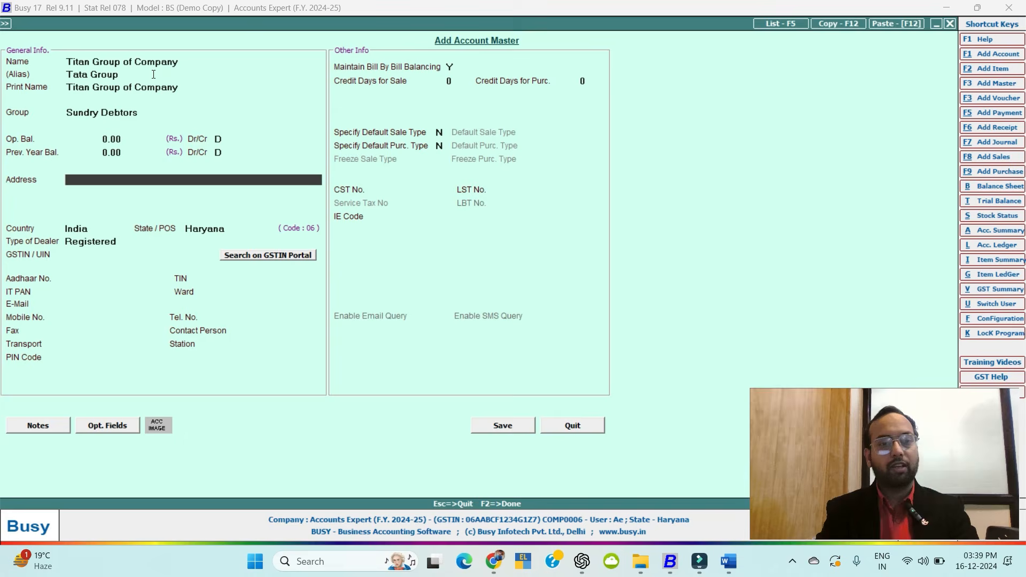
Keep state Haryana, enter the GSTIN despite the validity warning, and save the account.
{"action": "key", "text": "Return"}
{"action": "key", "text": "Return"}
{"action": "key", "text": "Return"}
{"action": "key", "text": "Return"}
{"action": "key", "text": "Return"}
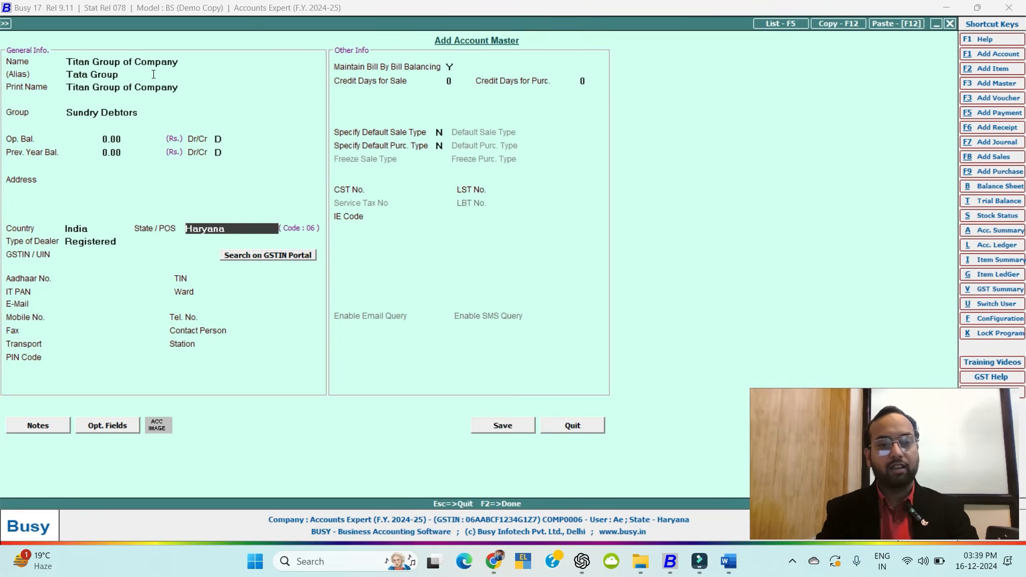
{"action": "key", "text": "Return"}
{"action": "key", "text": "Return"}
{"action": "type", "text": "06"}
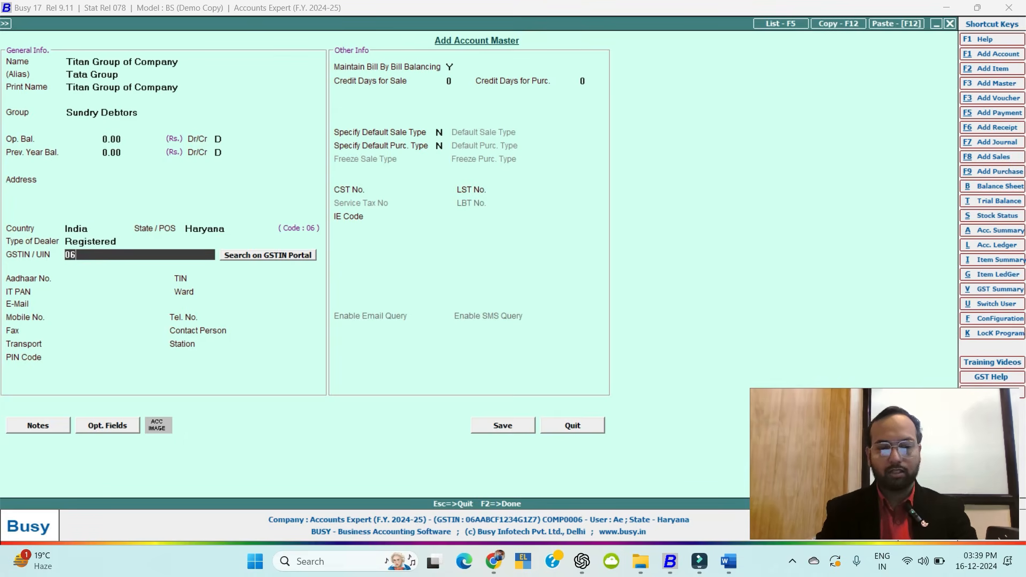
{"action": "type", "text": "ASDFC"}
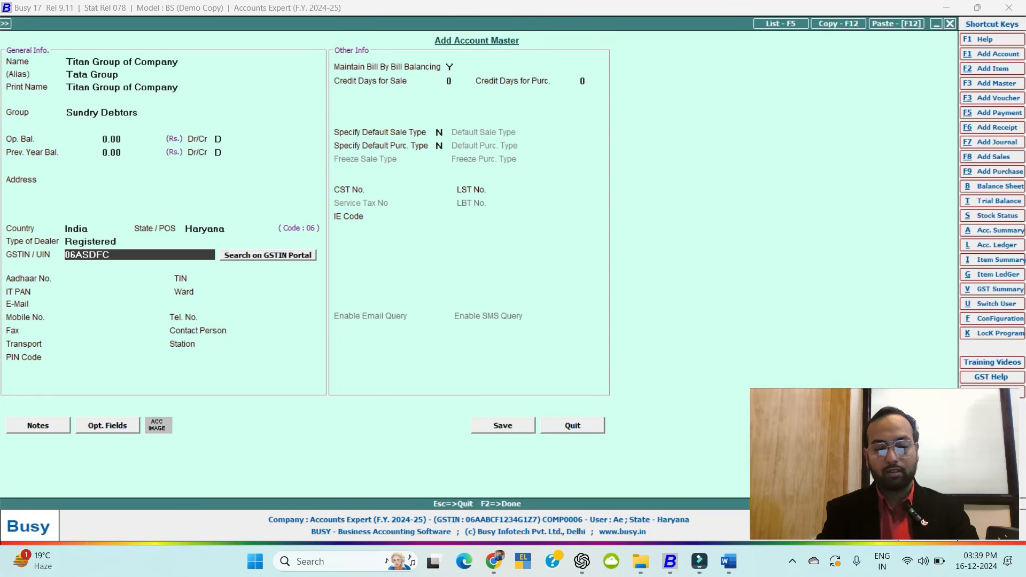
{"action": "type", "text": "G1234"}
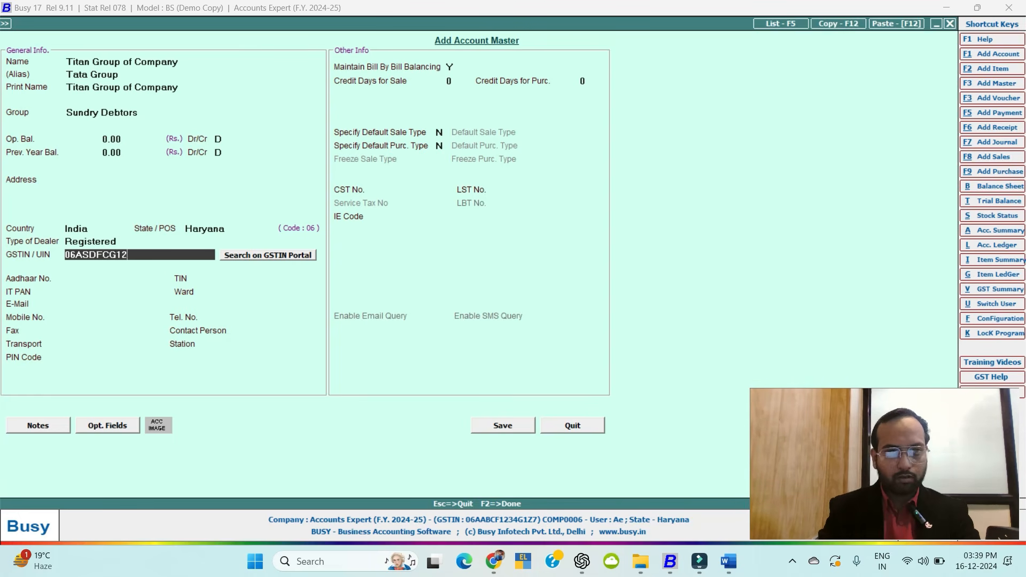
{"action": "key", "text": "BackSpace"}
{"action": "key", "text": "BackSpace"}
{"action": "type", "text": "1"}
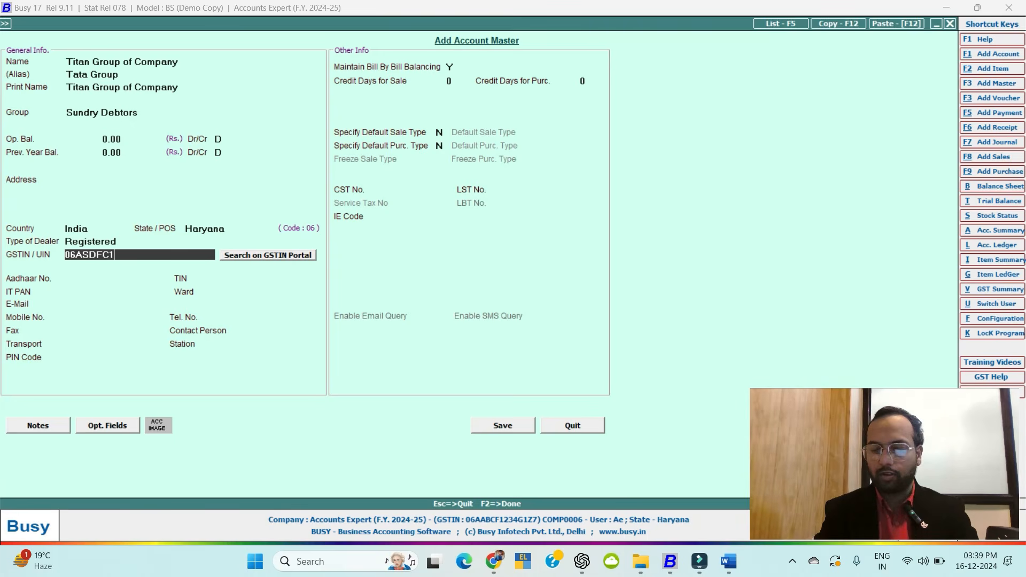
{"action": "type", "text": "234G1Z"}
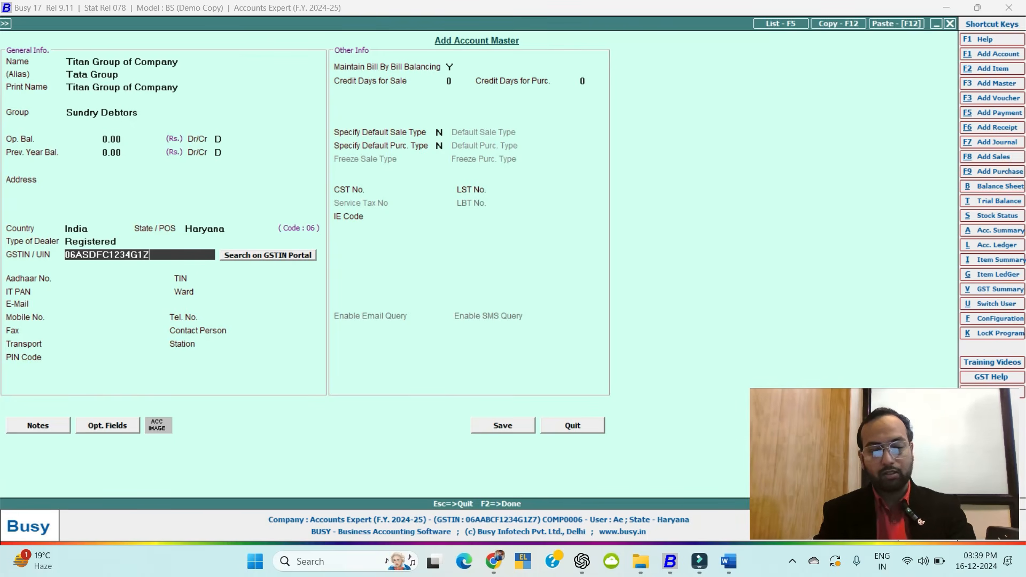
{"action": "type", "text": "5"}
{"action": "key", "text": "Return"}
{"action": "key", "text": "Left"}
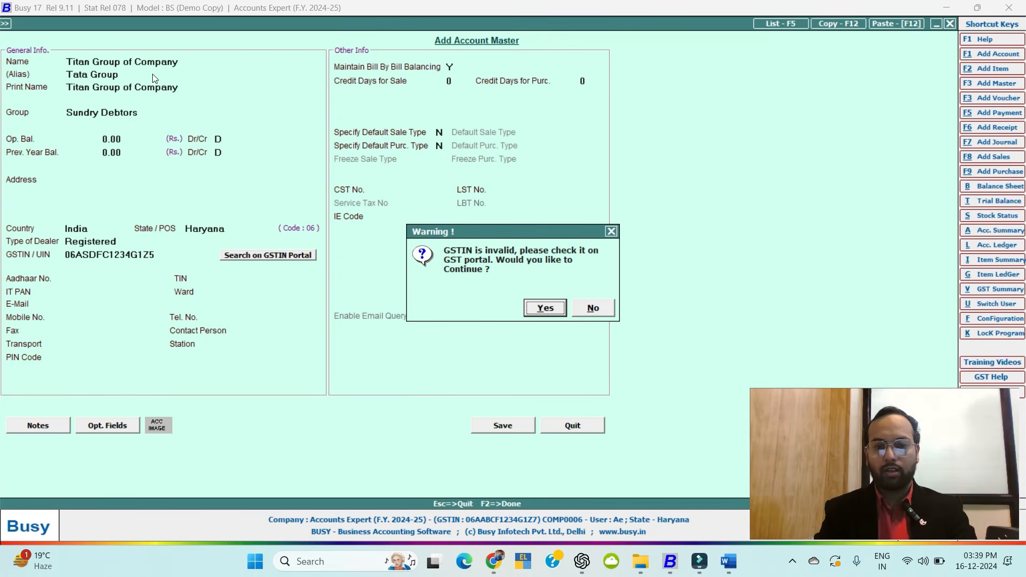
{"action": "key", "text": "Return"}
{"action": "key", "text": "Return"}
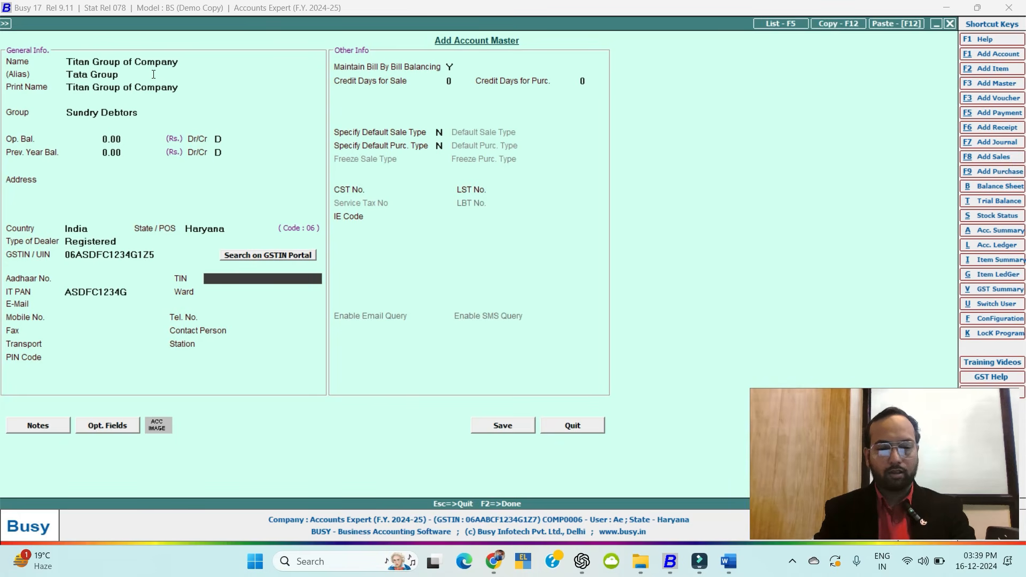
{"action": "key", "text": "F2"}
{"action": "key", "text": "Return"}
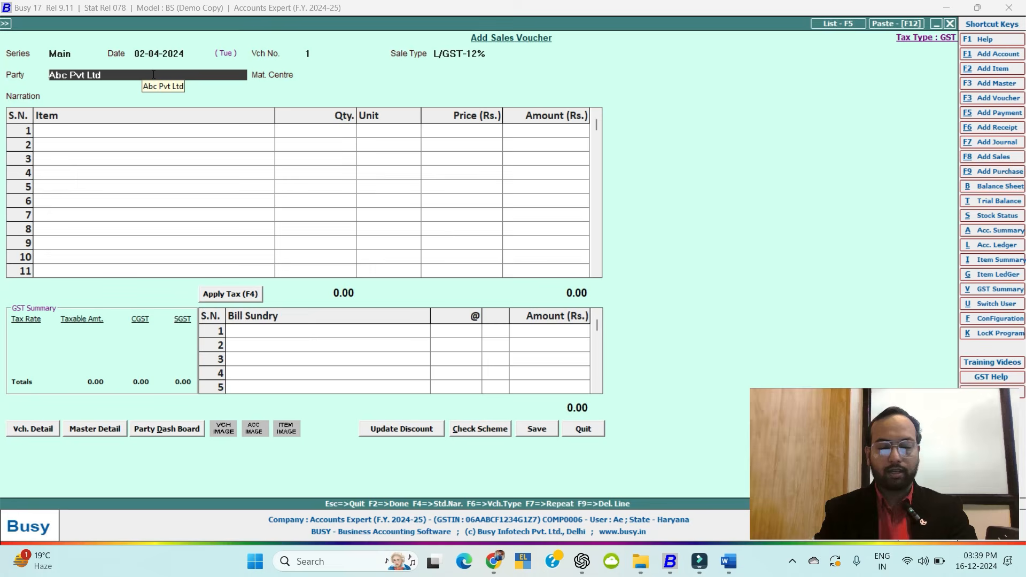
Select Titan Group of Company as the party, continuing past the invalid GSTIN warning.
{"action": "type", "text": "tit"}
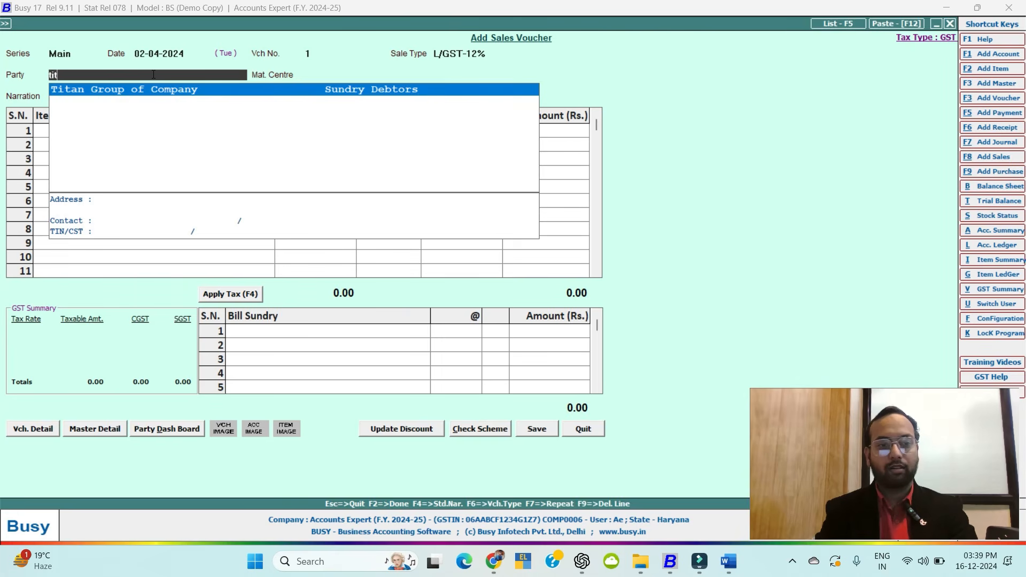
{"action": "key", "text": "Return"}
{"action": "key", "text": "Left"}
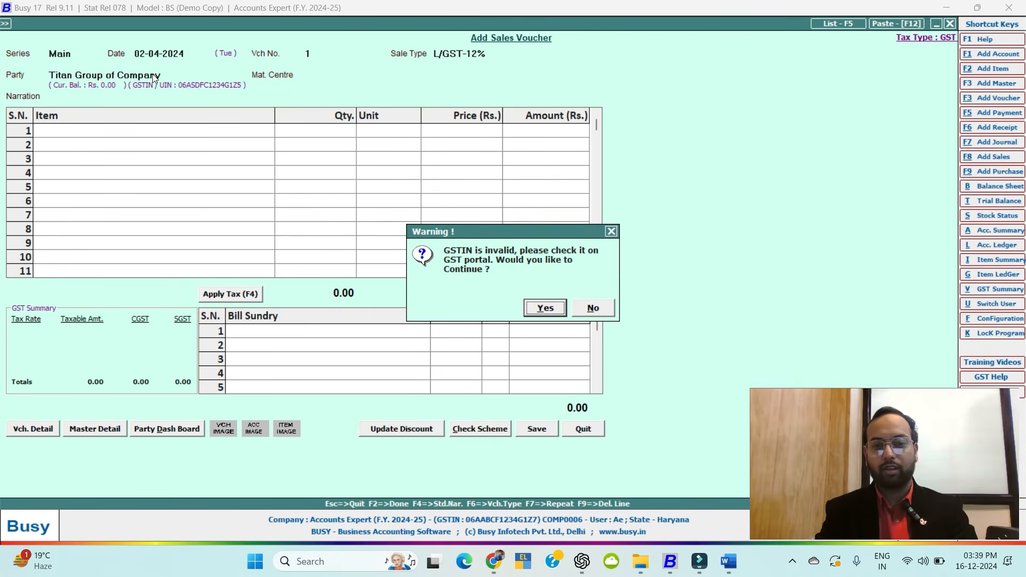
{"action": "key", "text": "Return"}
{"action": "left_click", "coordinate": [154, 75]}
{"action": "type", "text": "tata"}
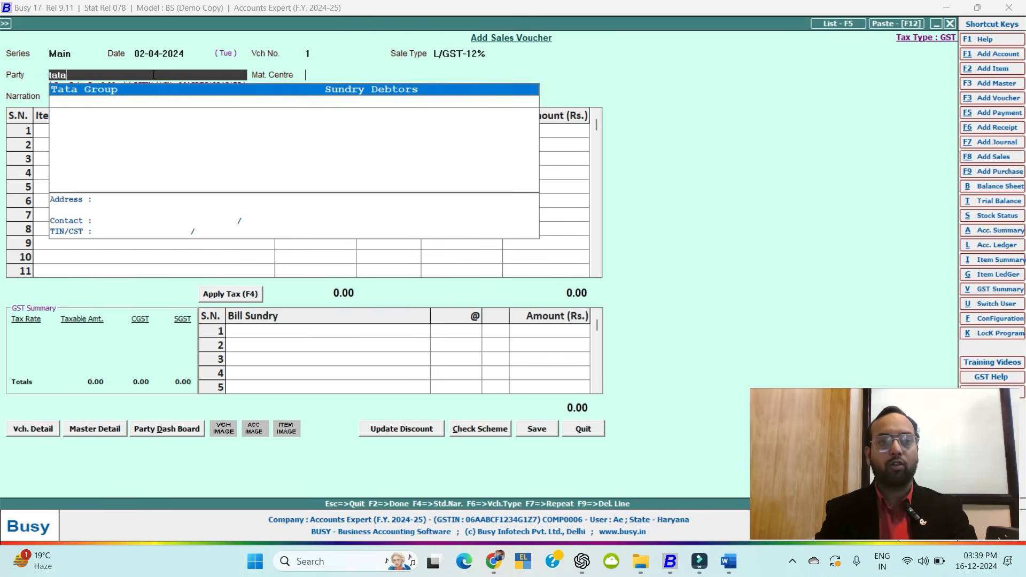
{"action": "key", "text": "Escape"}
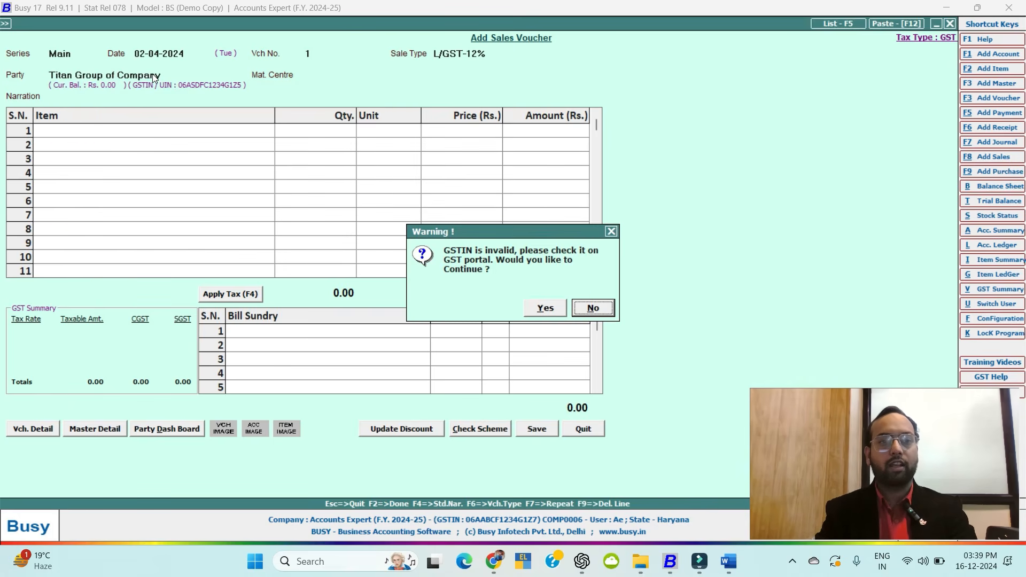
{"action": "key", "text": "Left"}
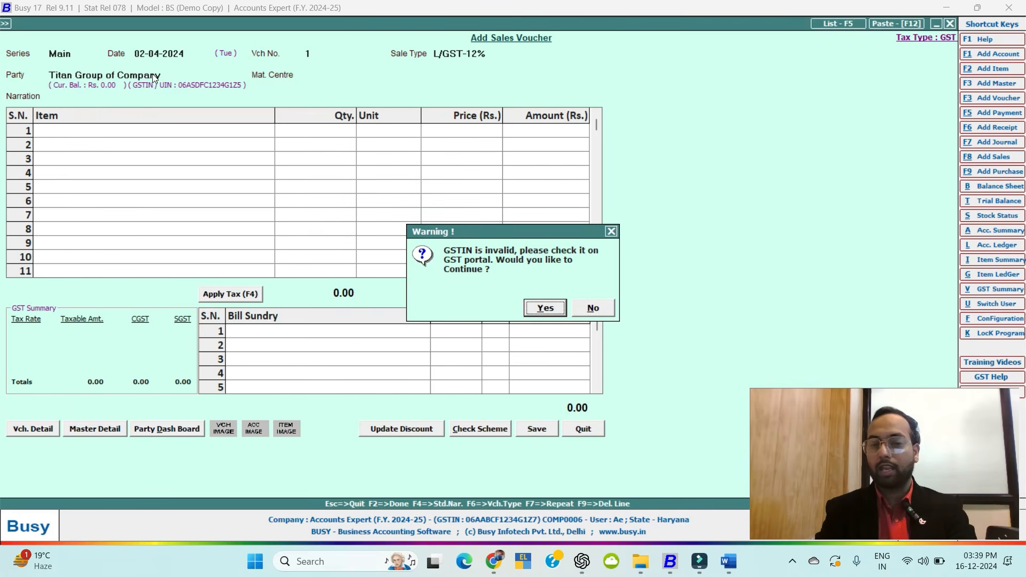
{"action": "key", "text": "Right"}
{"action": "key", "text": "Left"}
{"action": "key", "text": "Return"}
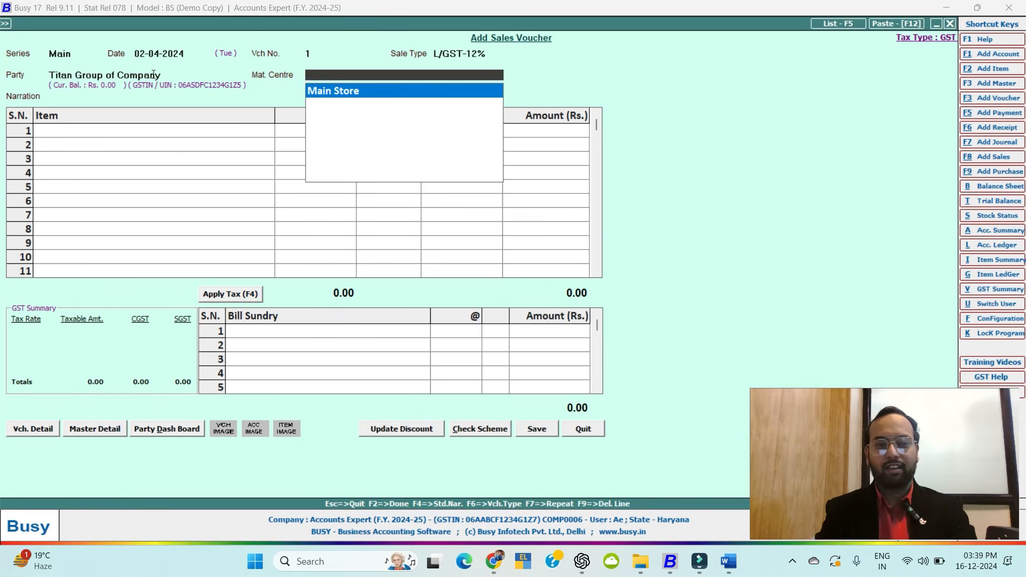
Choose Main Store as material centre and insert the standard sale narration.
{"action": "key", "text": "Return"}
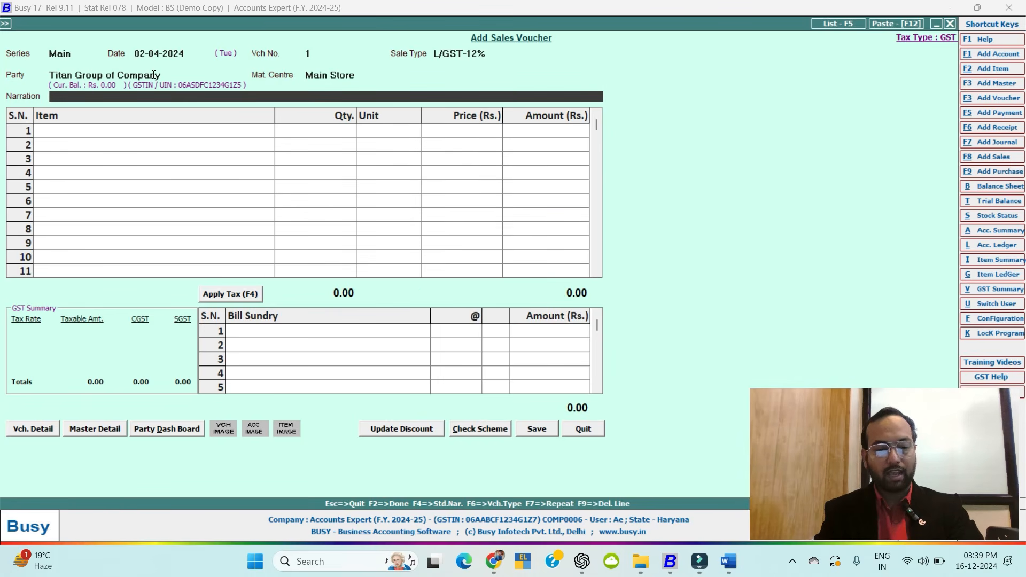
{"action": "key", "text": "F4"}
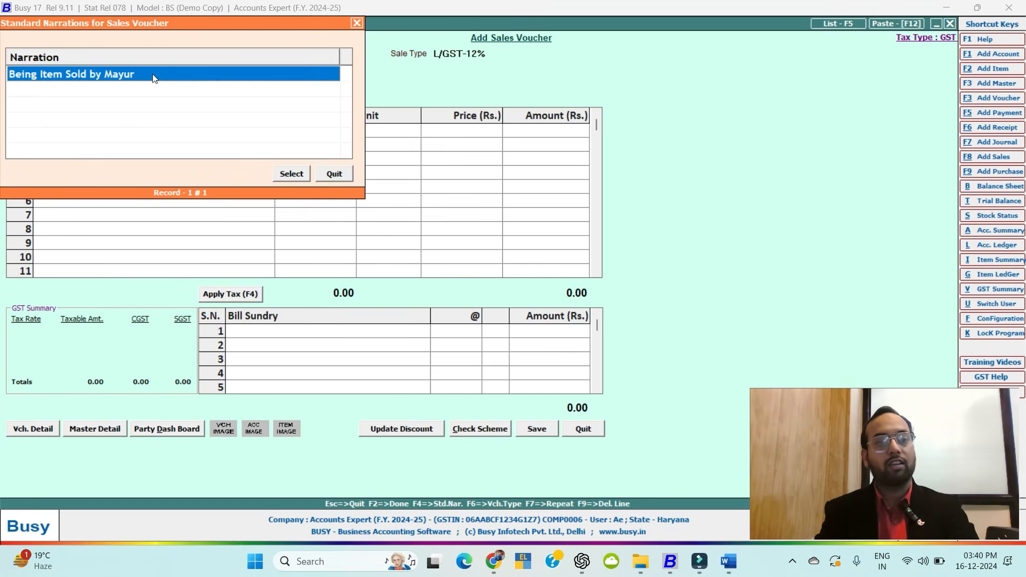
{"action": "key", "text": "Return"}
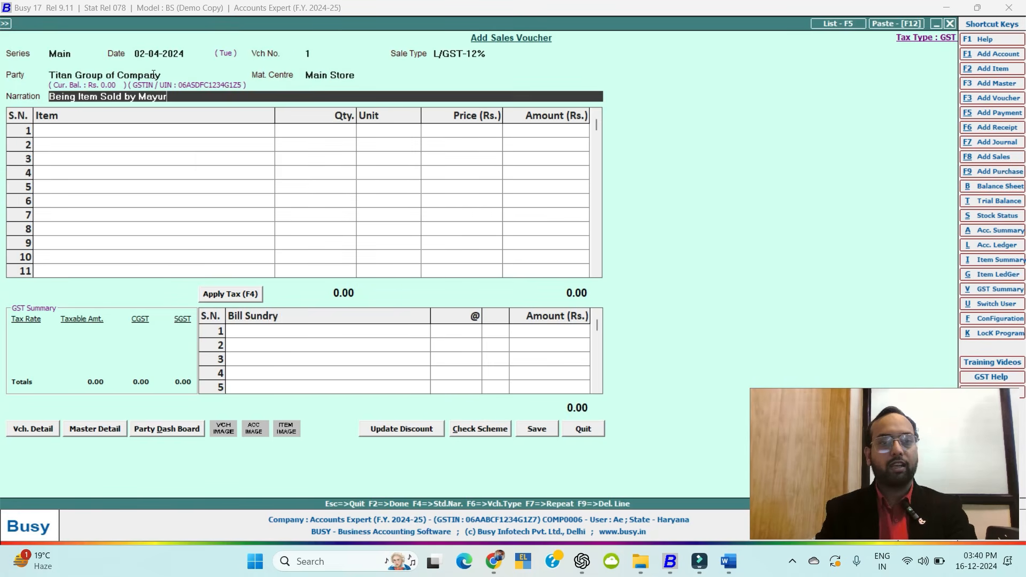
{"action": "key", "text": "Return"}
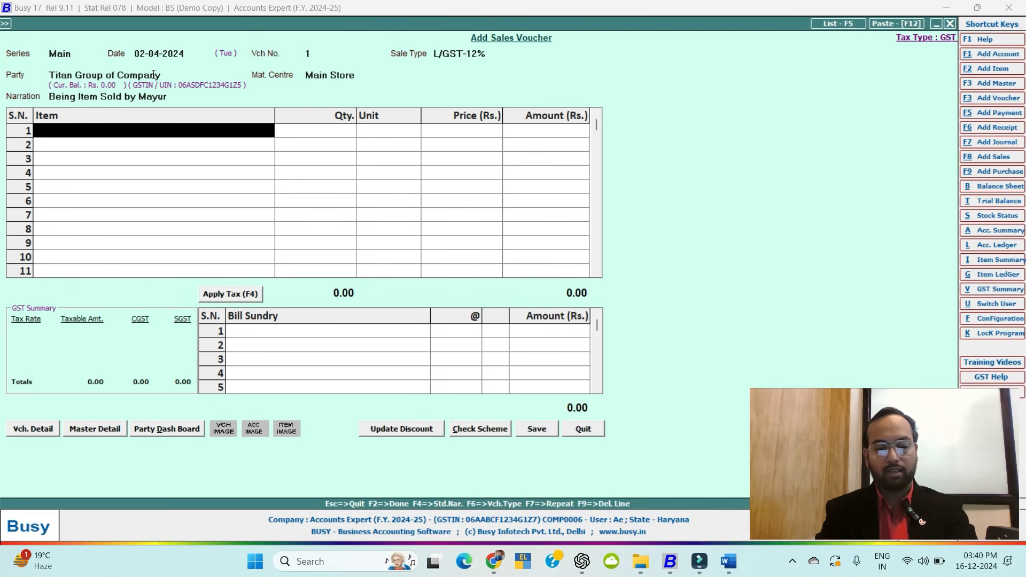
Add 25 Dell Mouse as the first item line.
{"action": "key", "text": "Return"}
{"action": "key", "text": "Return"}
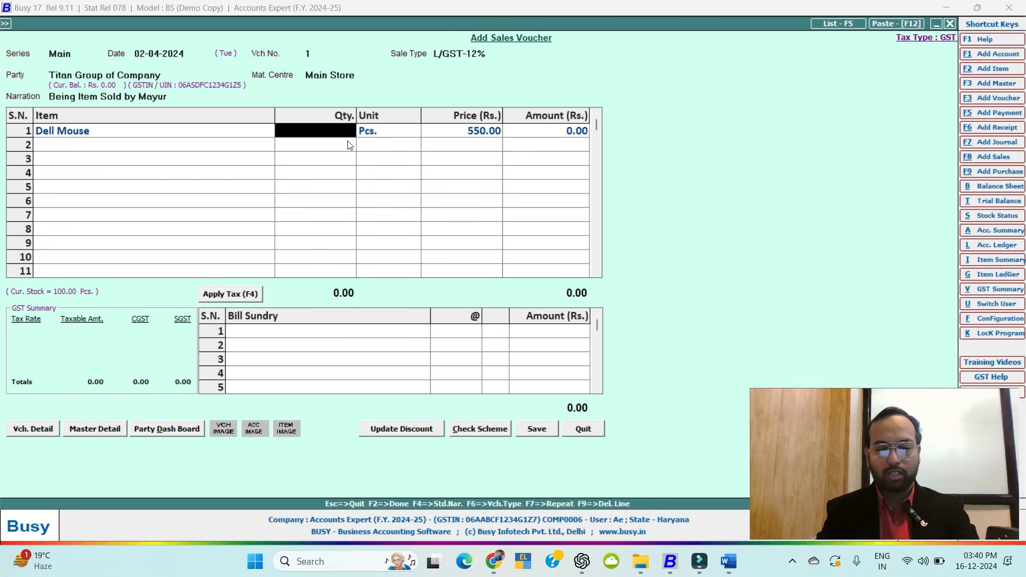
{"action": "type", "text": "25"}
{"action": "key", "text": "Return"}
{"action": "key", "text": "Return"}
{"action": "key", "text": "Return"}
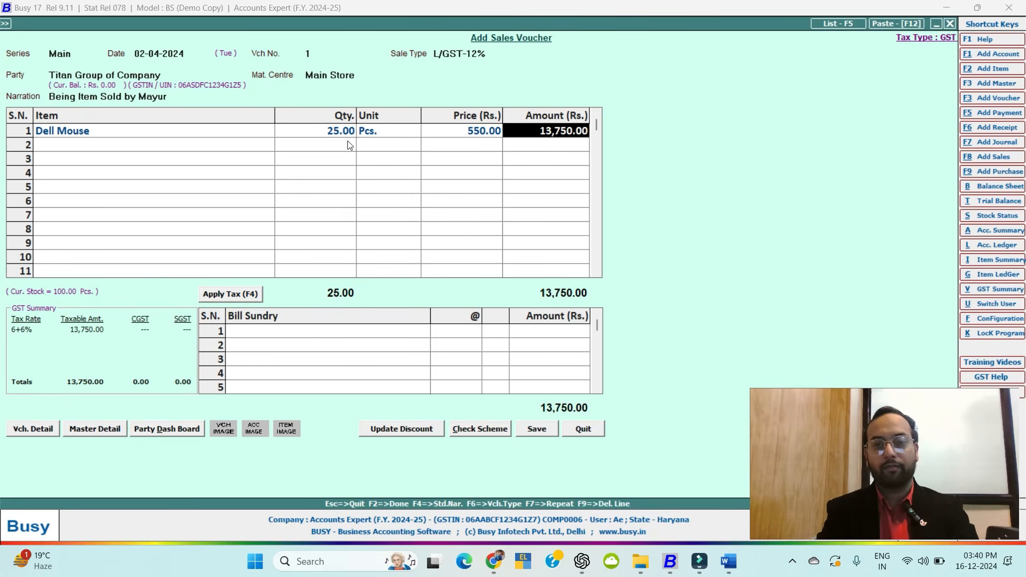
{"action": "key", "text": "Return"}
Add 25 Dell Keyboards at price 600, correcting a mistaken 650.
{"action": "type", "text": "dell"}
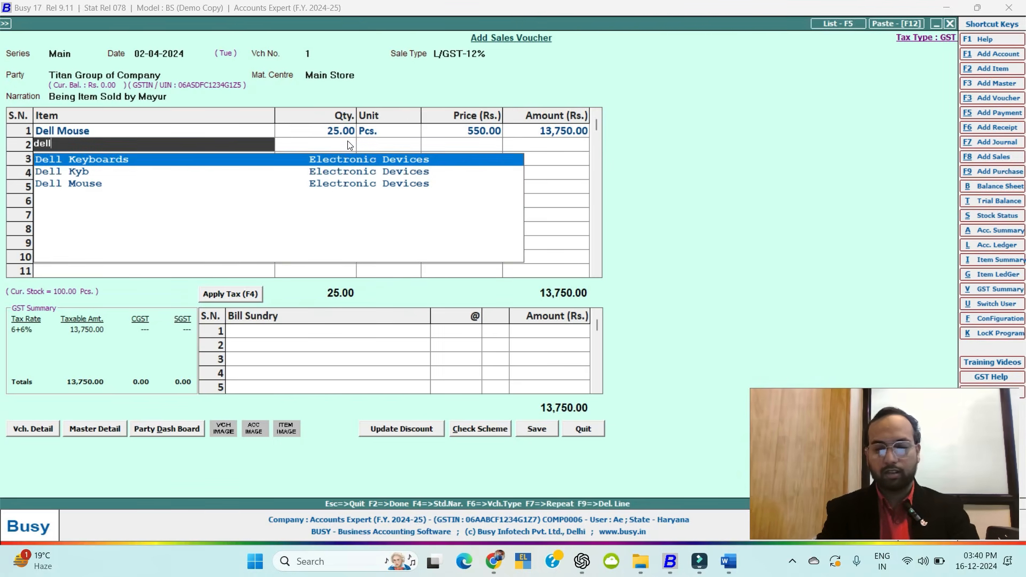
{"action": "key", "text": "Return"}
{"action": "type", "text": "25"}
{"action": "key", "text": "Return"}
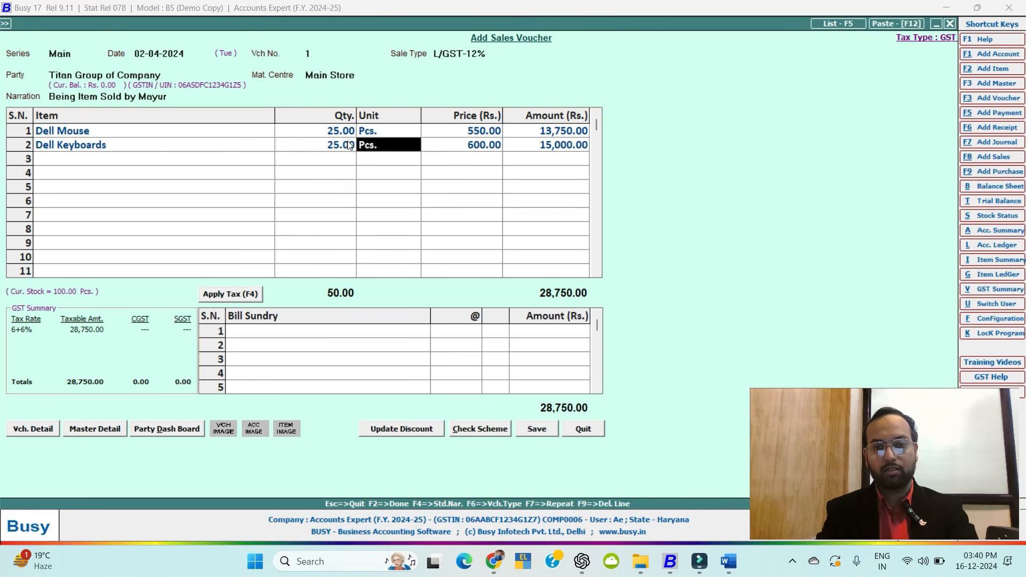
{"action": "key", "text": "Return"}
{"action": "key", "text": "Return"}
{"action": "key", "text": "shift+Tab"}
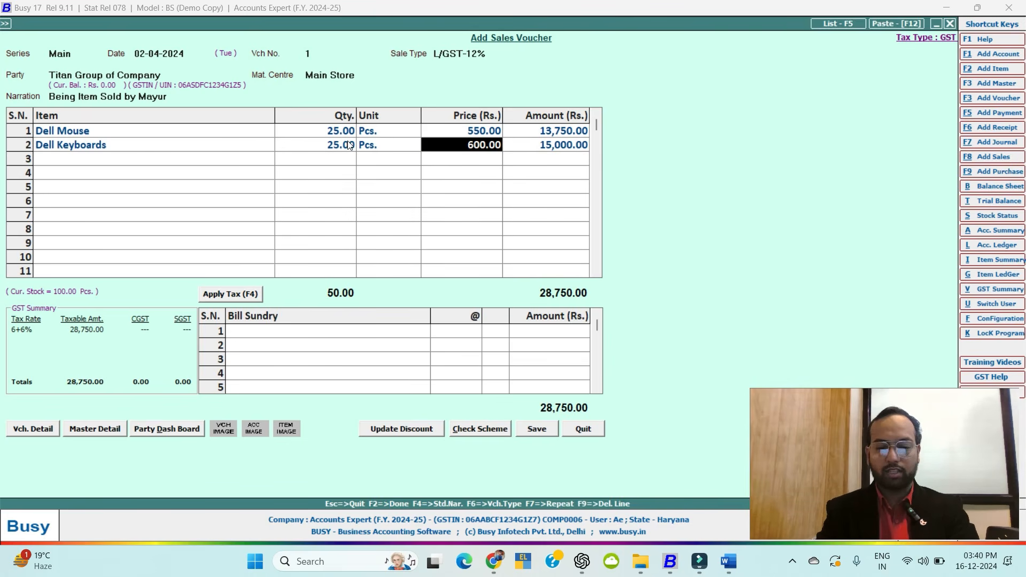
{"action": "type", "text": "650"}
{"action": "key", "text": "Return"}
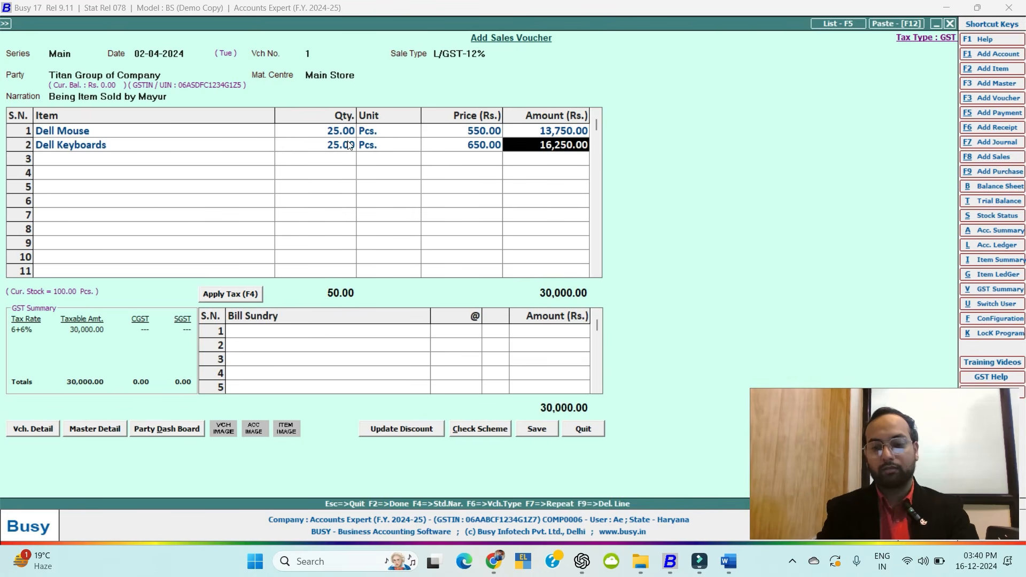
{"action": "key", "text": "shift+Tab"}
{"action": "type", "text": "600"}
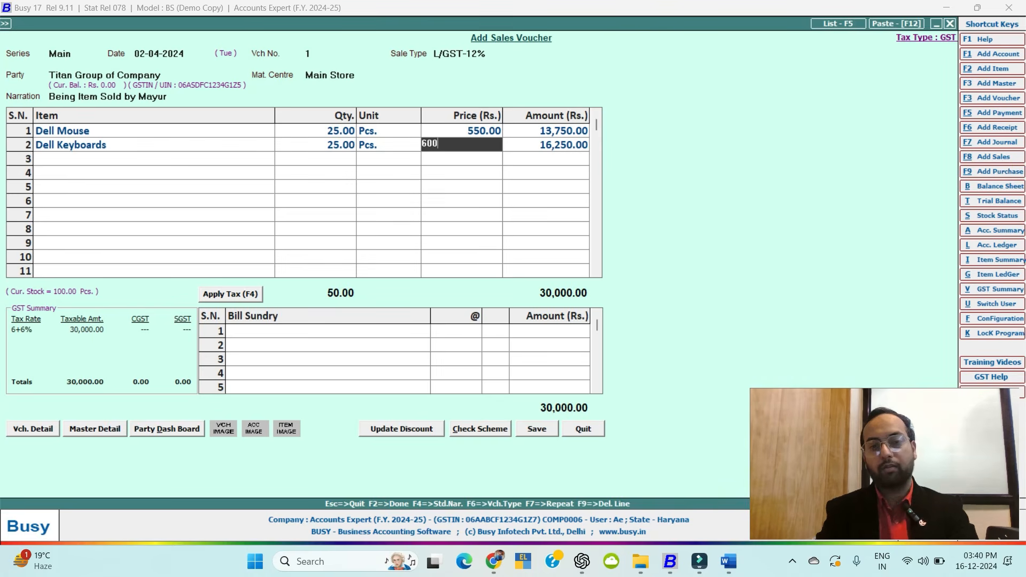
{"action": "key", "text": "Return"}
{"action": "key", "text": "Return"}
{"action": "key", "text": "Return"}
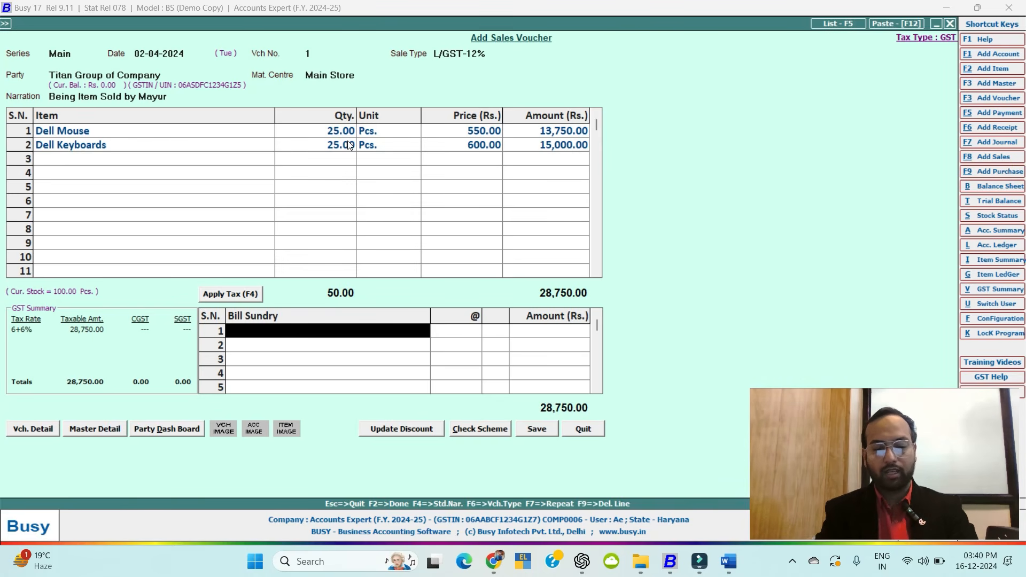
Add CGST and SGST at 6% each, then check the party's account notes (feature unavailable).
{"action": "type", "text": "cg"}
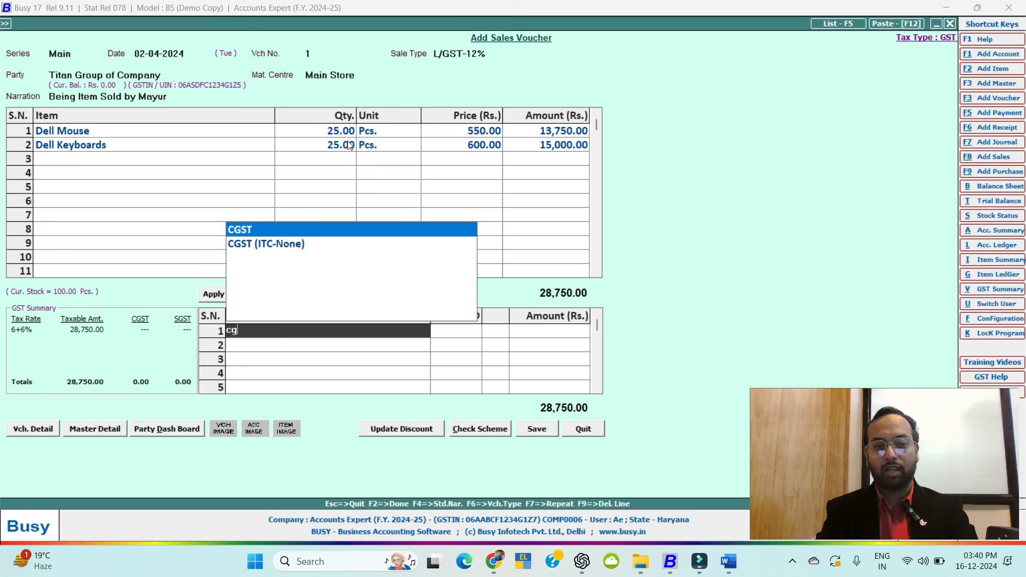
{"action": "key", "text": "Return"}
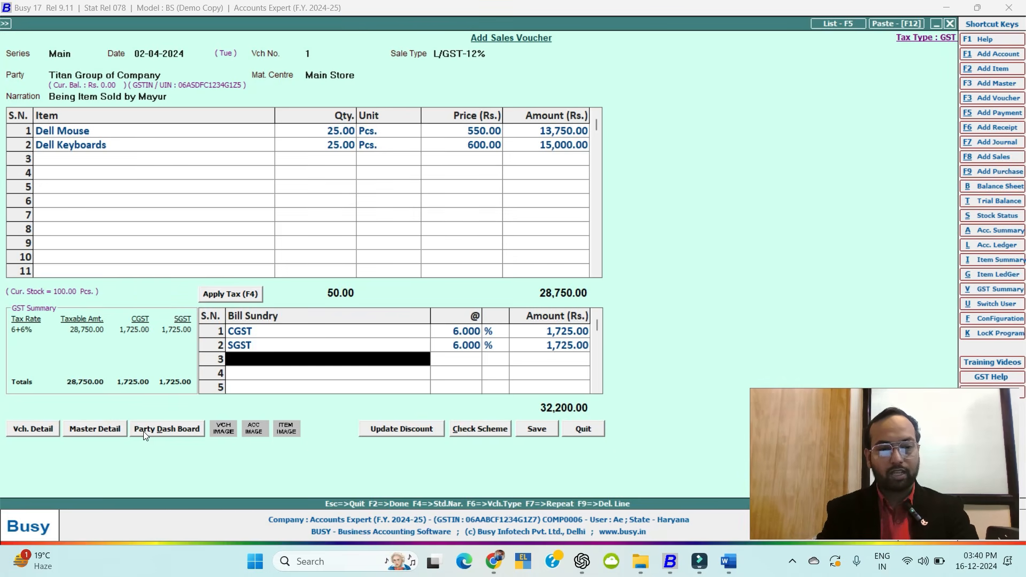
{"action": "left_click", "coordinate": [81, 430]}
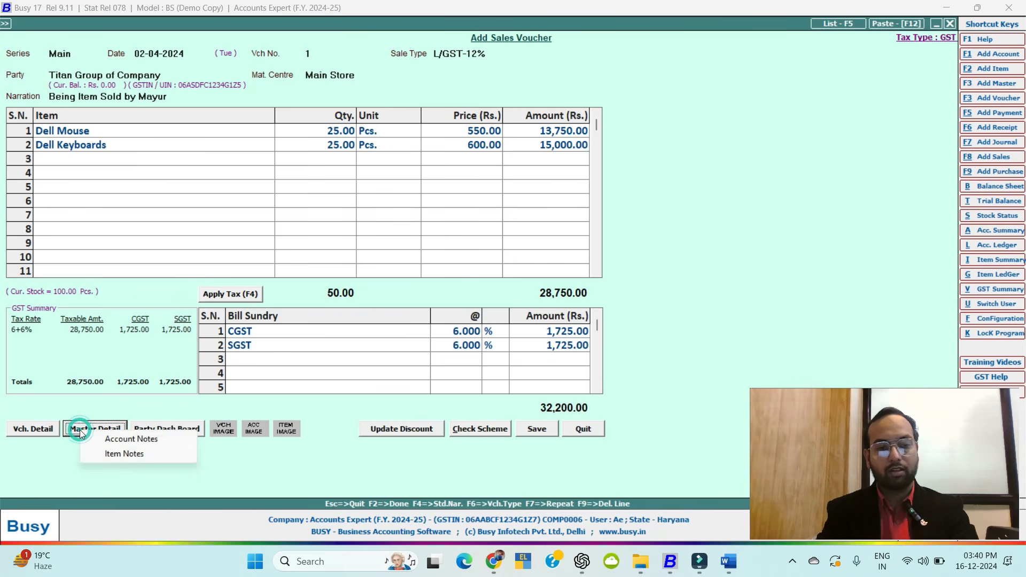
{"action": "left_click", "coordinate": [130, 440]}
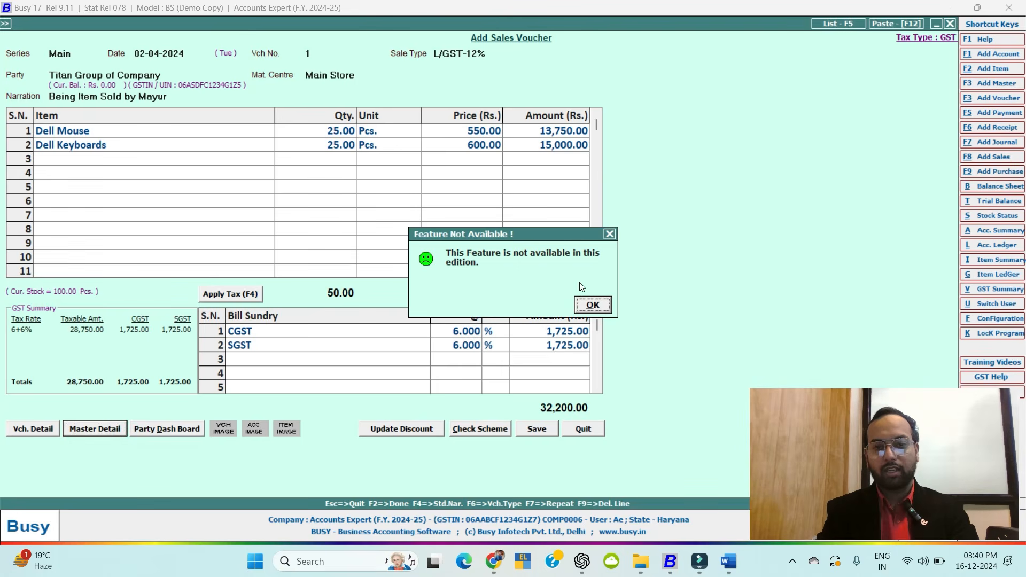
{"action": "left_click", "coordinate": [592, 305]}
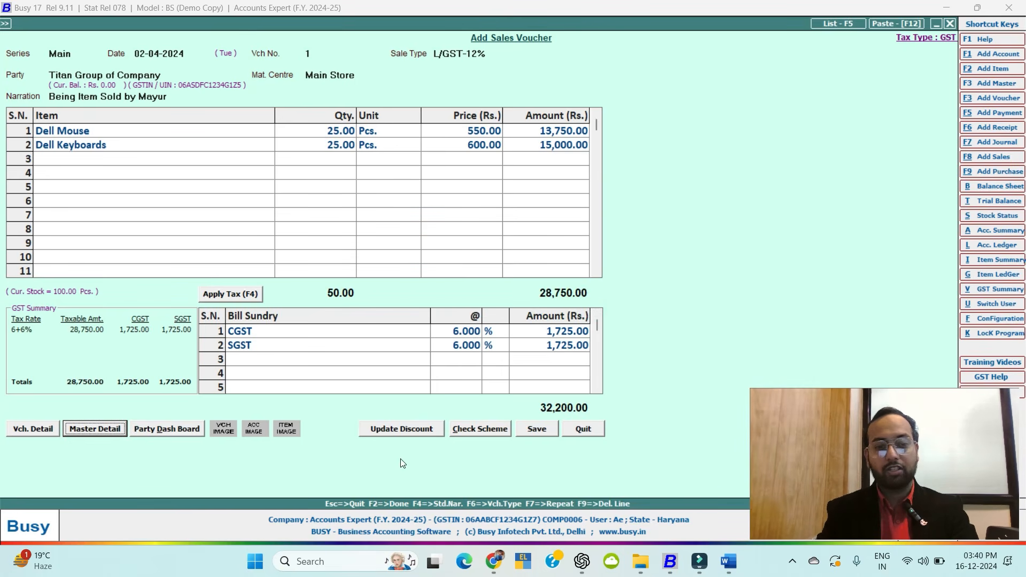
Save the 32,200 sales voucher with a new bill reference and agree to print it.
{"action": "key", "text": "F2"}
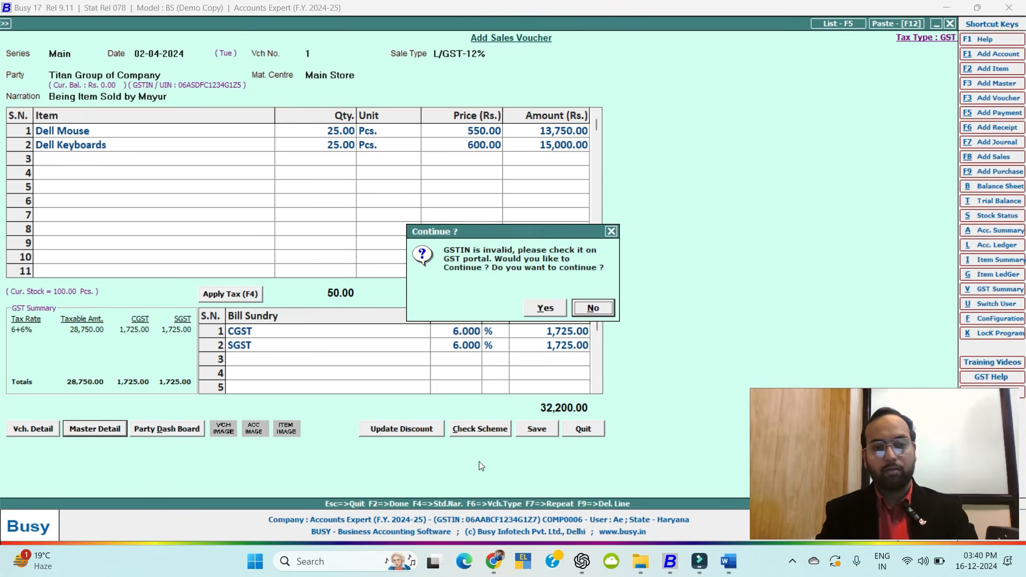
{"action": "key", "text": "Left"}
{"action": "key", "text": "Return"}
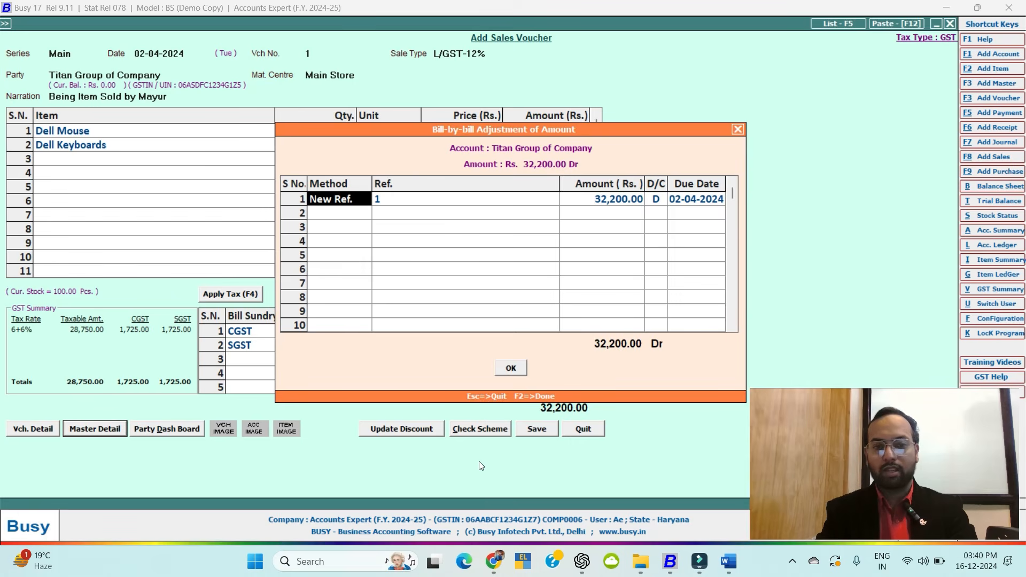
{"action": "key", "text": "Return"}
{"action": "key", "text": "Return"}
{"action": "key", "text": "Return"}
{"action": "key", "text": "Return"}
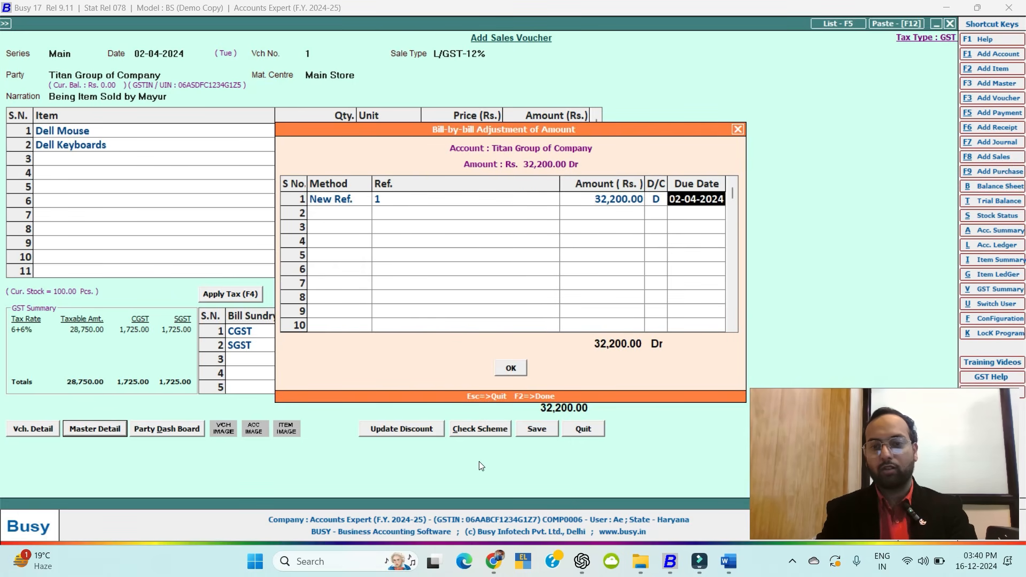
{"action": "key", "text": "Return"}
{"action": "key", "text": "Return"}
{"action": "key", "text": "Return"}
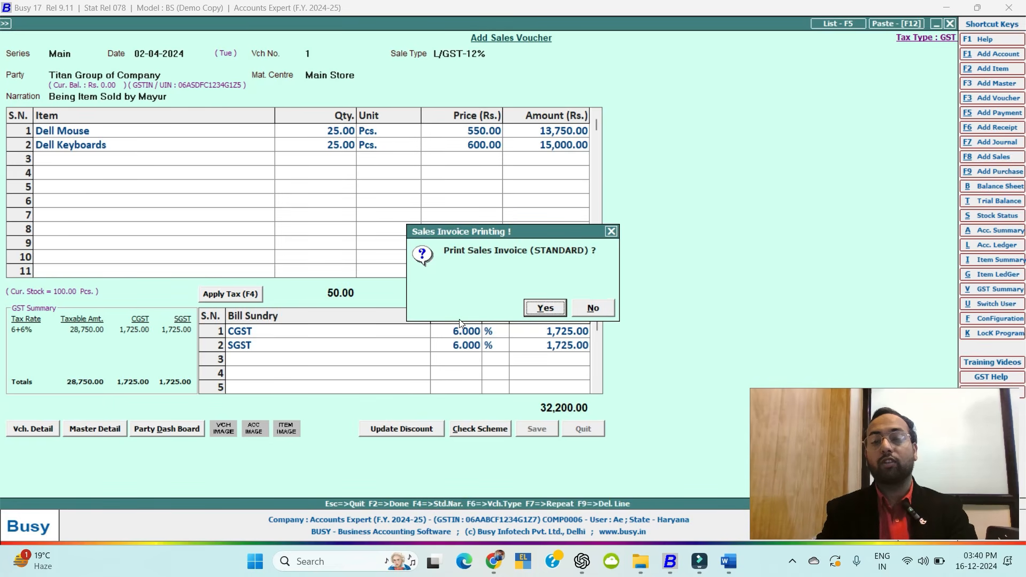
{"action": "key", "text": "Return"}
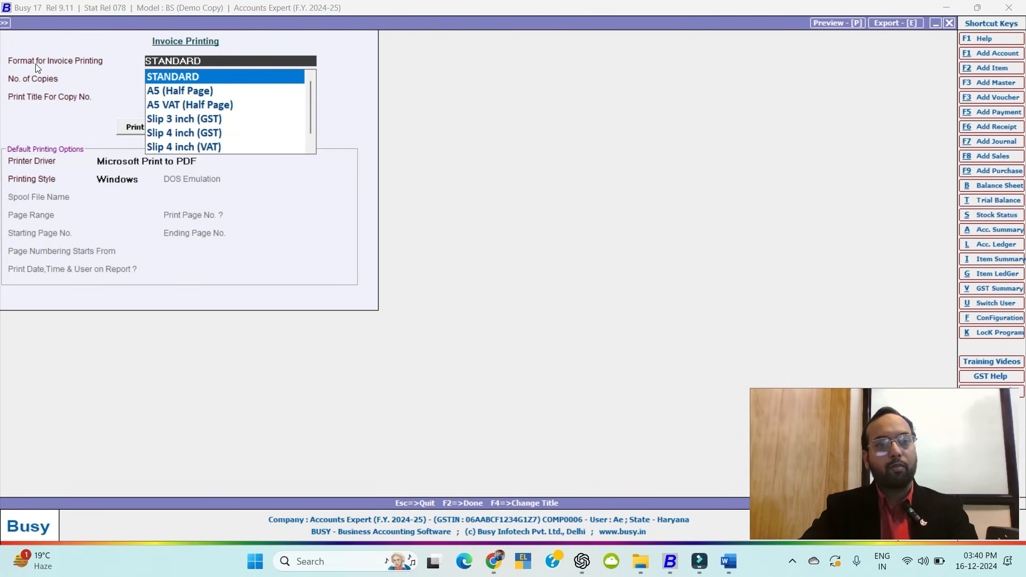
Pick the STANDARD format with 1 copy, preview, and agree to configure the invoice format.
{"action": "scroll", "coordinate": [193, 125], "scroll_direction": "down", "scroll_amount": 2}
{"action": "scroll", "coordinate": [194, 127], "scroll_direction": "up", "scroll_amount": 2}
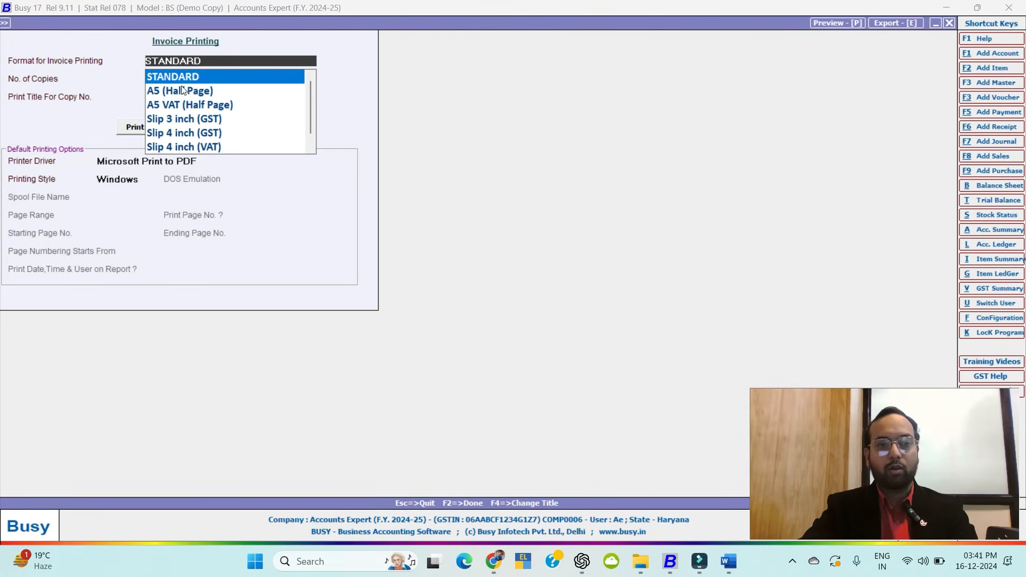
{"action": "left_click", "coordinate": [180, 76]}
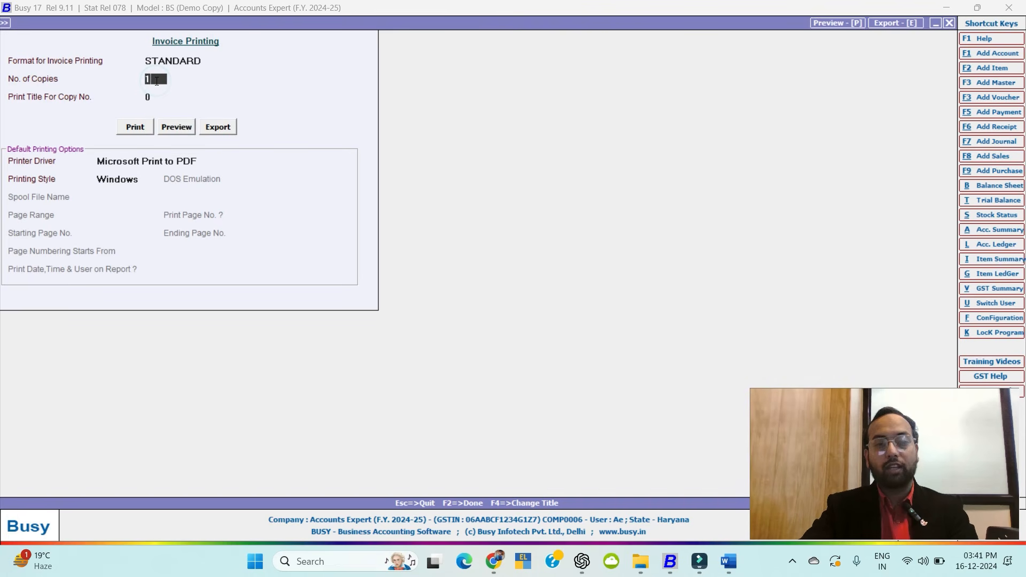
{"action": "key", "text": "Return"}
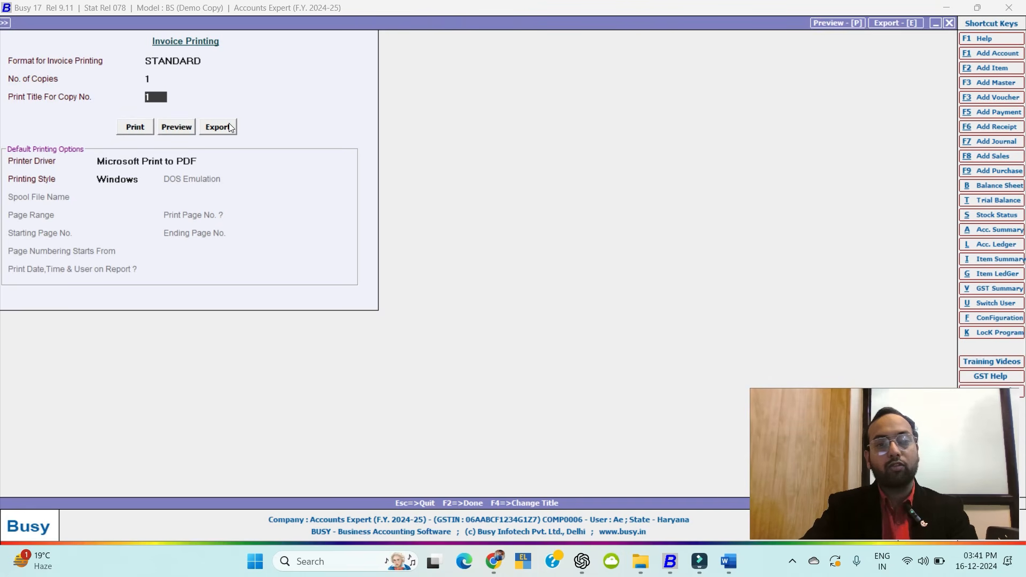
{"action": "left_click", "coordinate": [182, 127]}
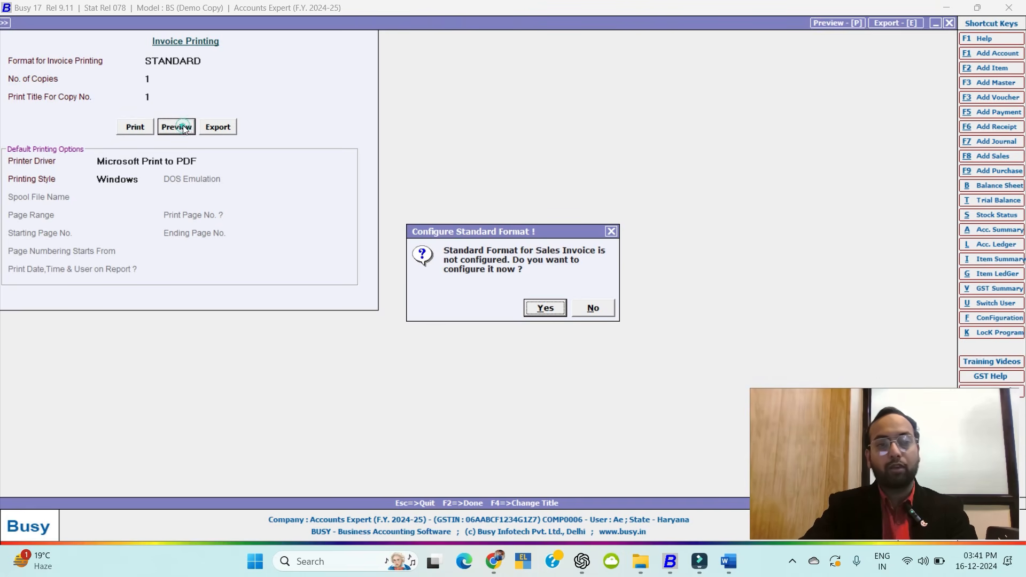
{"action": "left_click", "coordinate": [547, 308]}
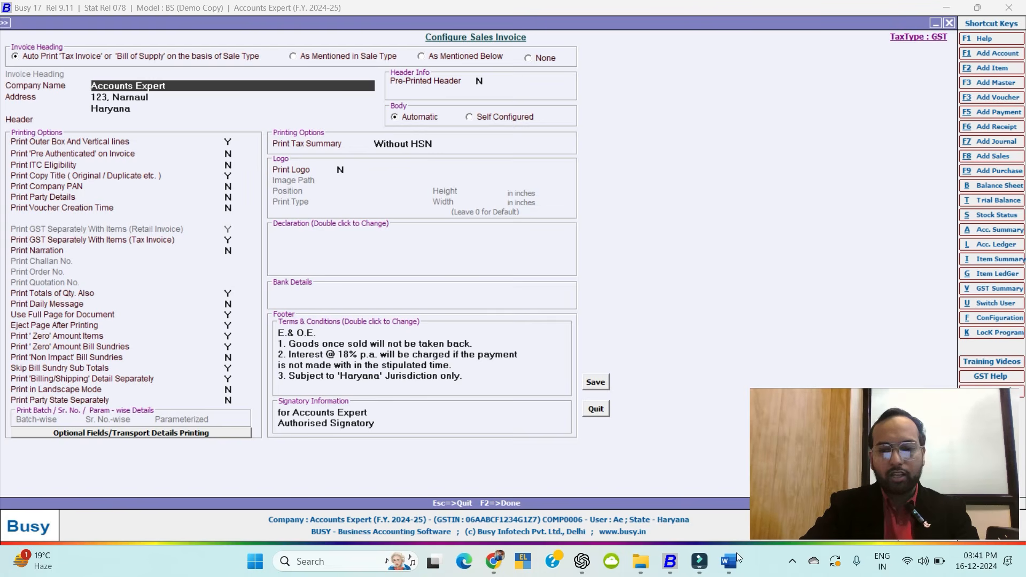
{"action": "left_click", "coordinate": [724, 563]}
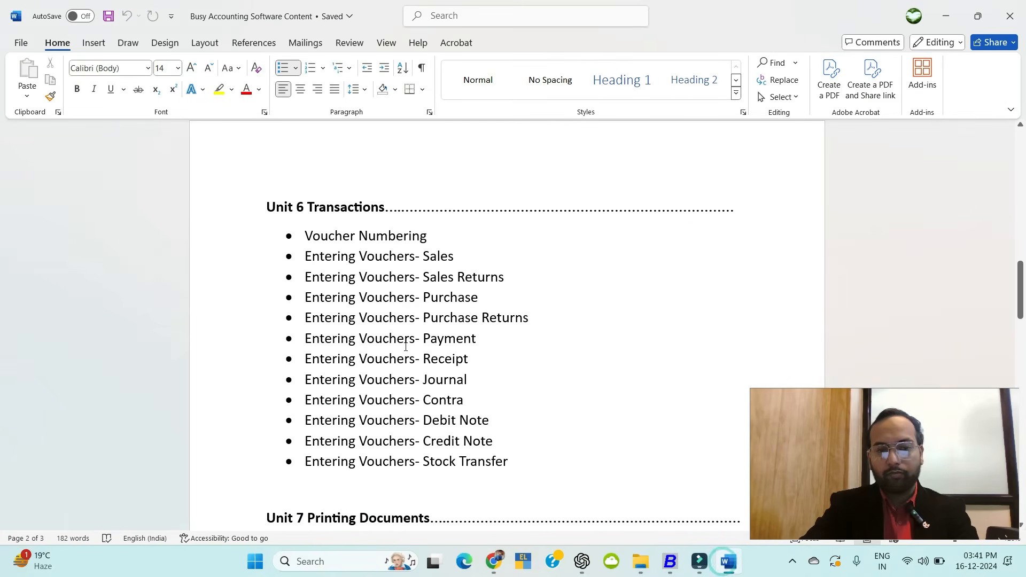
{"action": "scroll", "coordinate": [419, 330], "scroll_direction": "down", "scroll_amount": 3}
{"action": "scroll", "coordinate": [419, 330], "scroll_direction": "down", "scroll_amount": 3}
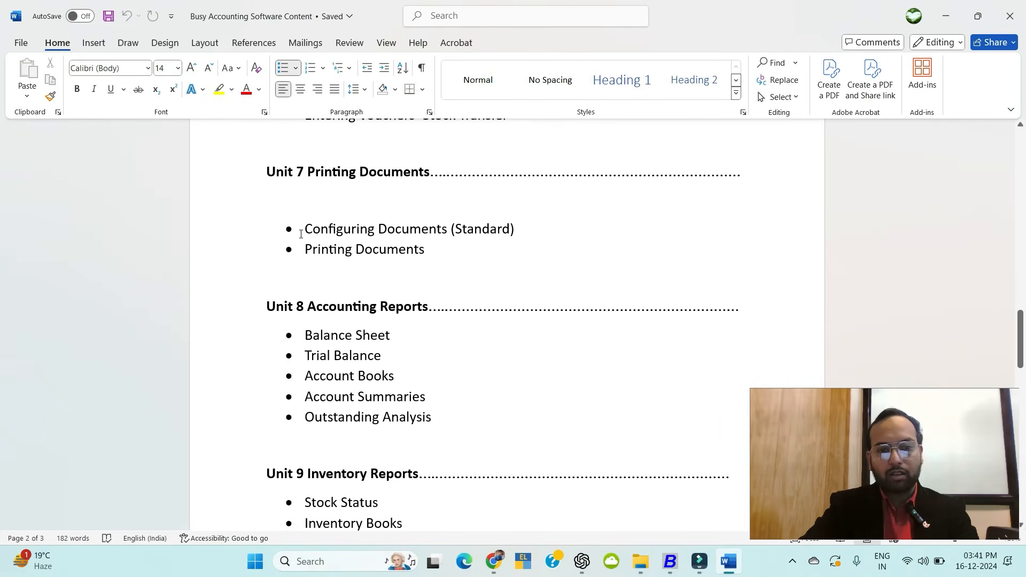
{"action": "left_click", "coordinate": [945, 16]}
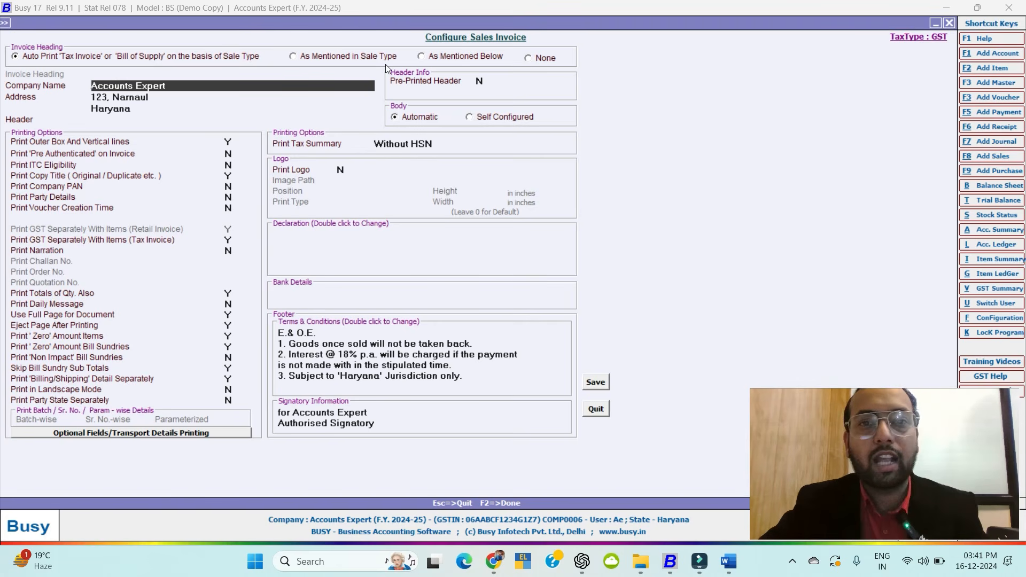
{"action": "left_click", "coordinate": [423, 57]}
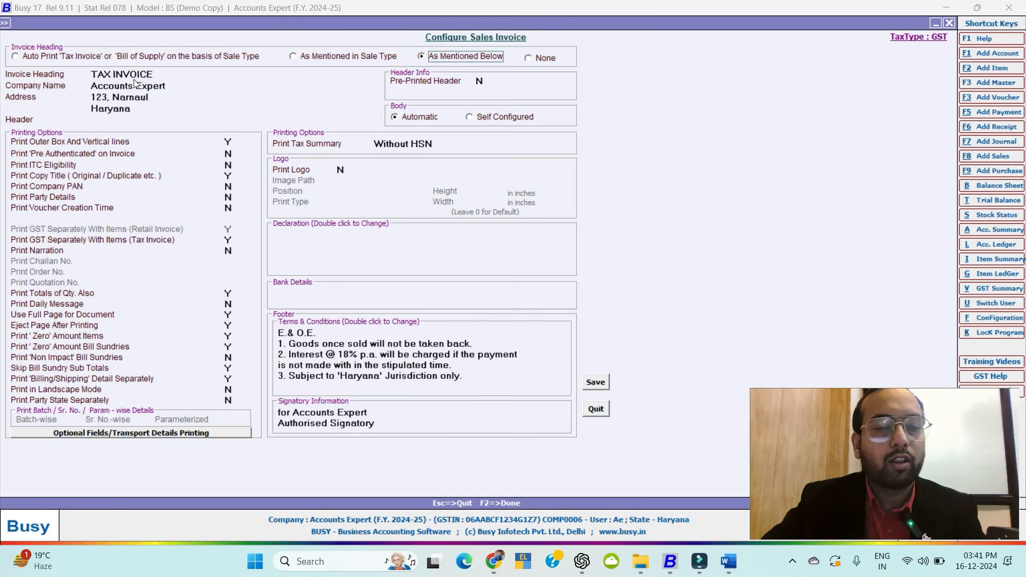
{"action": "left_click", "coordinate": [16, 56]}
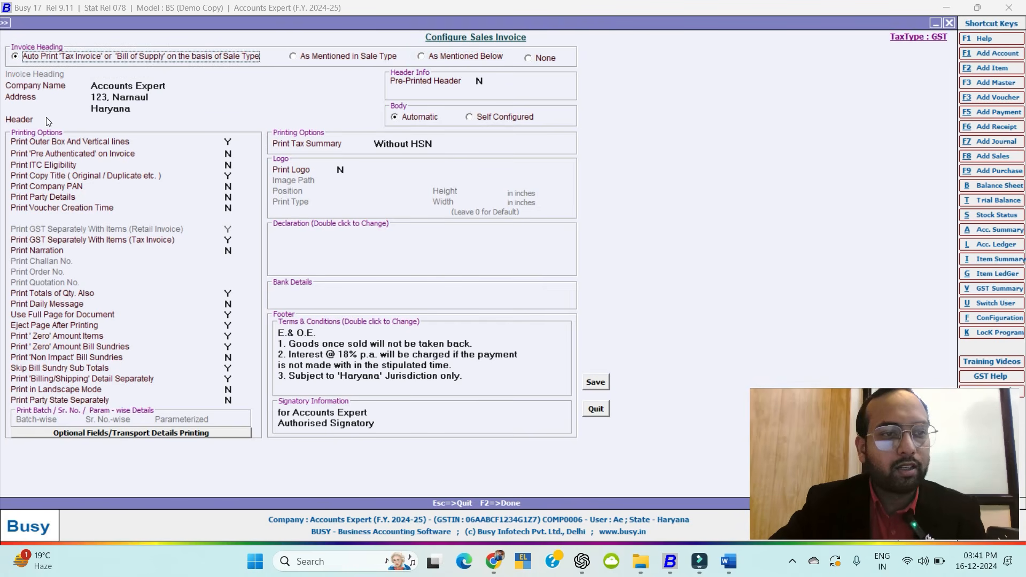
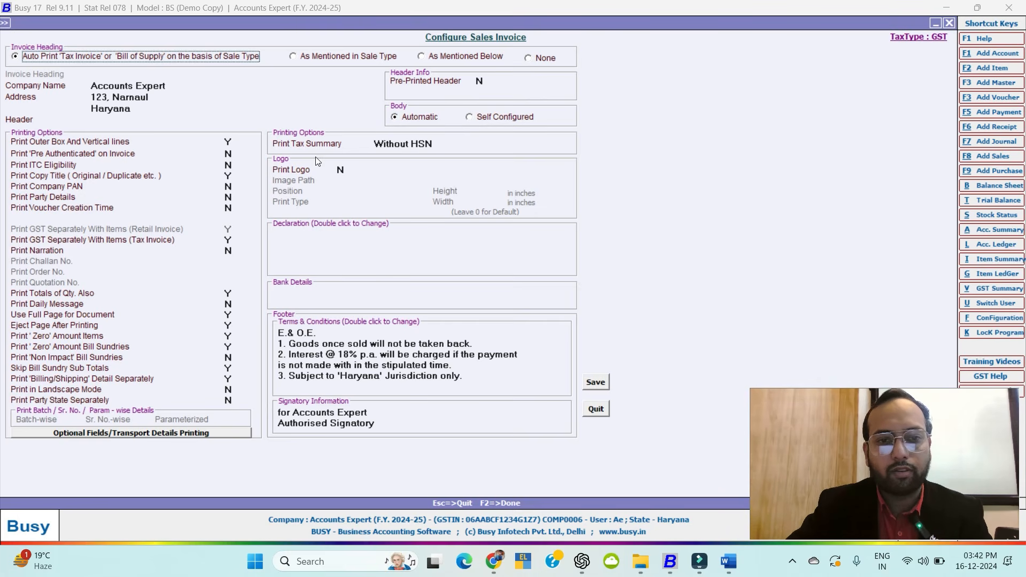
Set the invoice's Print Tax Summary to With HSN and switch Print Logo to Y.
{"action": "left_click", "coordinate": [420, 145]}
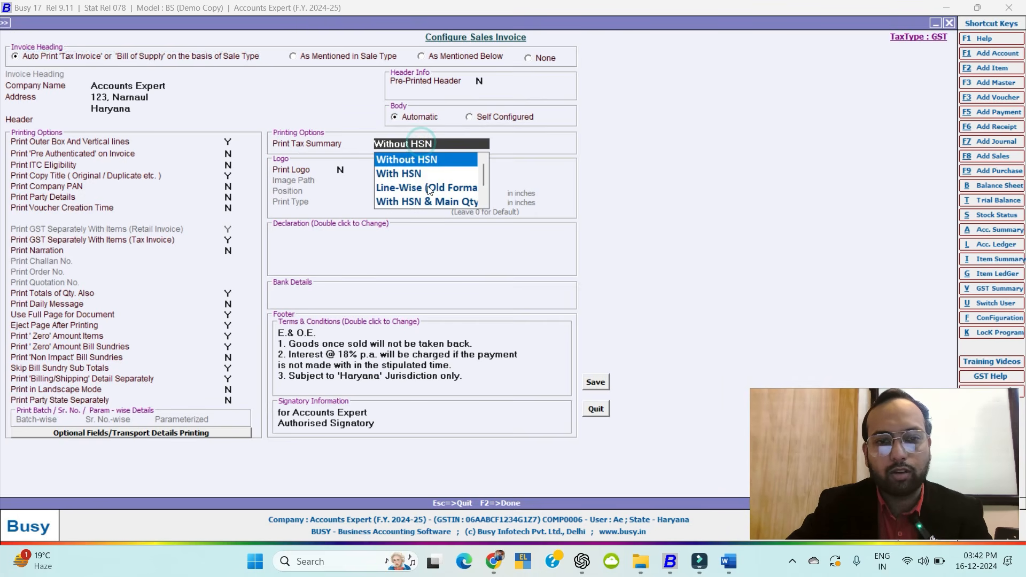
{"action": "left_click", "coordinate": [421, 175]}
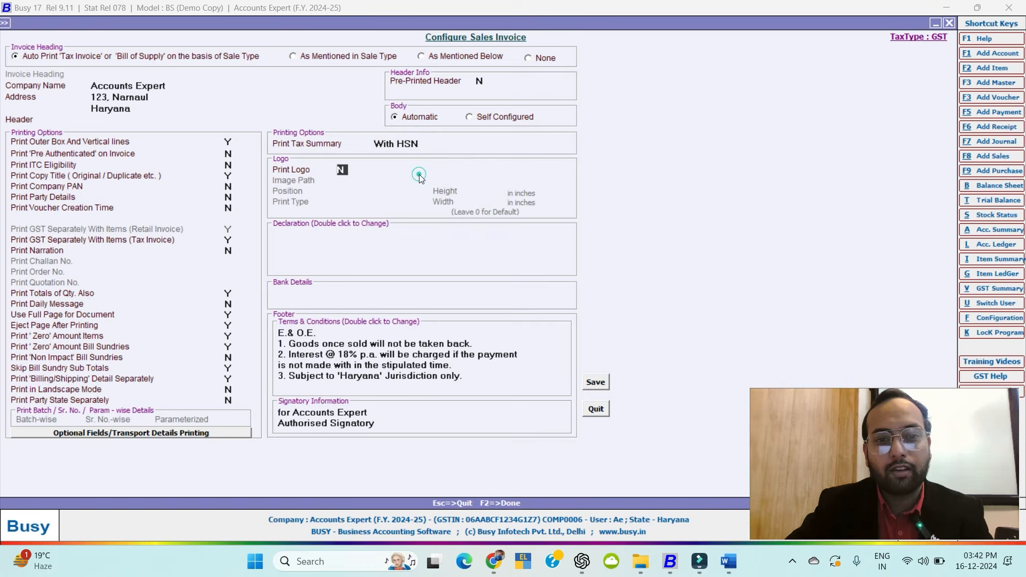
{"action": "left_click", "coordinate": [425, 145]}
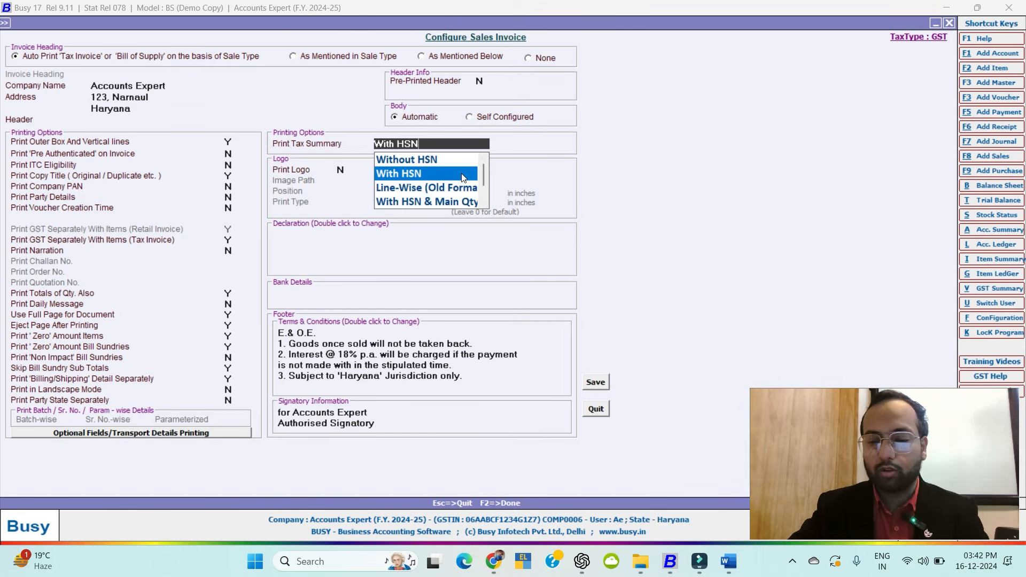
{"action": "left_click", "coordinate": [406, 175]}
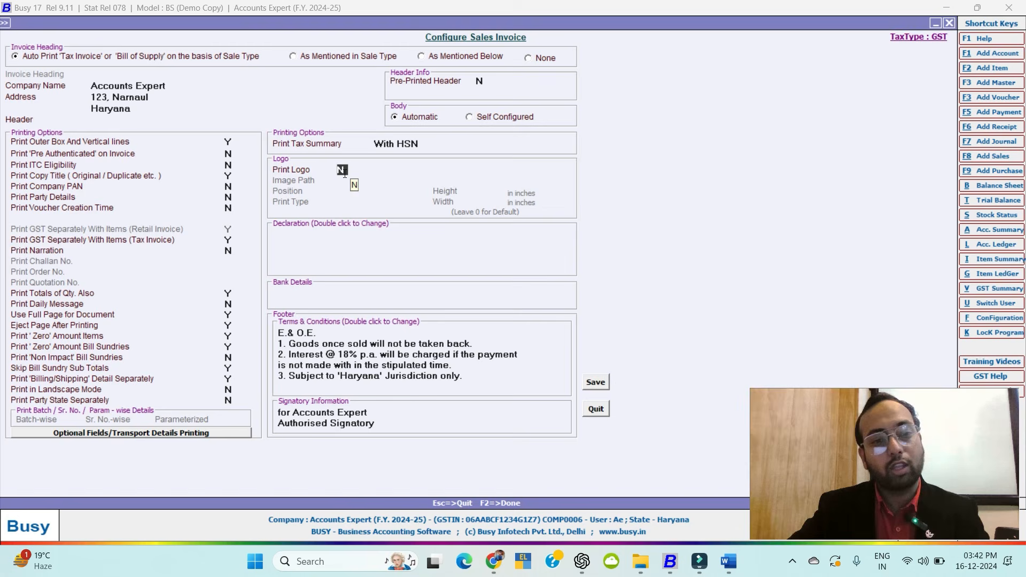
{"action": "key", "text": "y"}
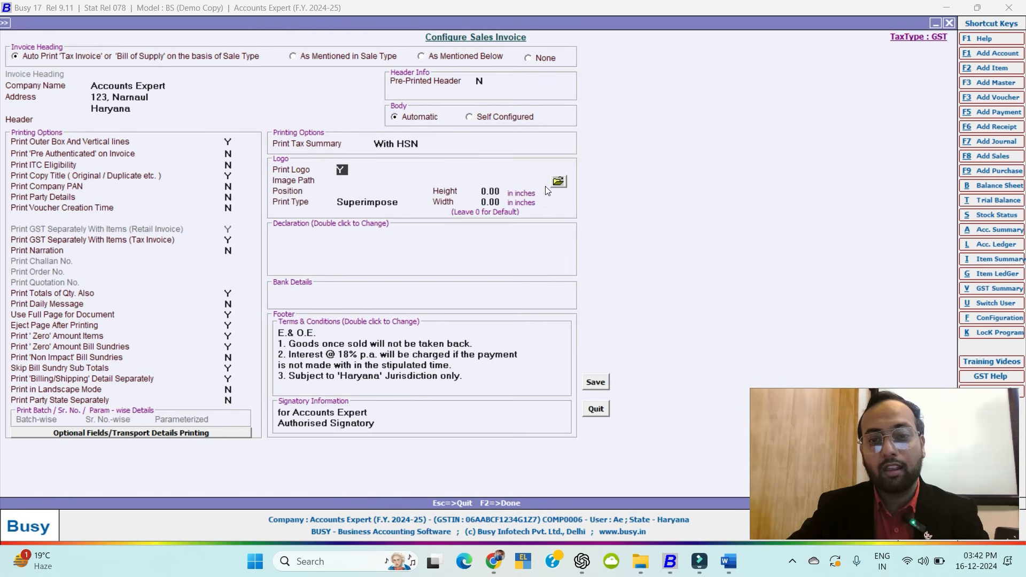
Turn the logo back off, enter the account number and 'Bank Name- HDFC Bank', then save.
{"action": "key", "text": "n"}
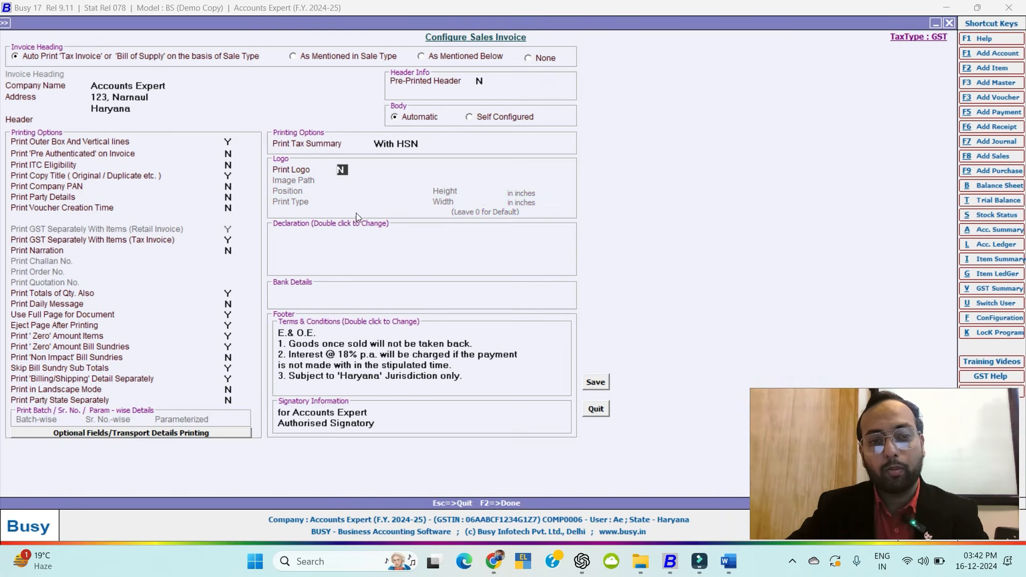
{"action": "key", "text": "Return"}
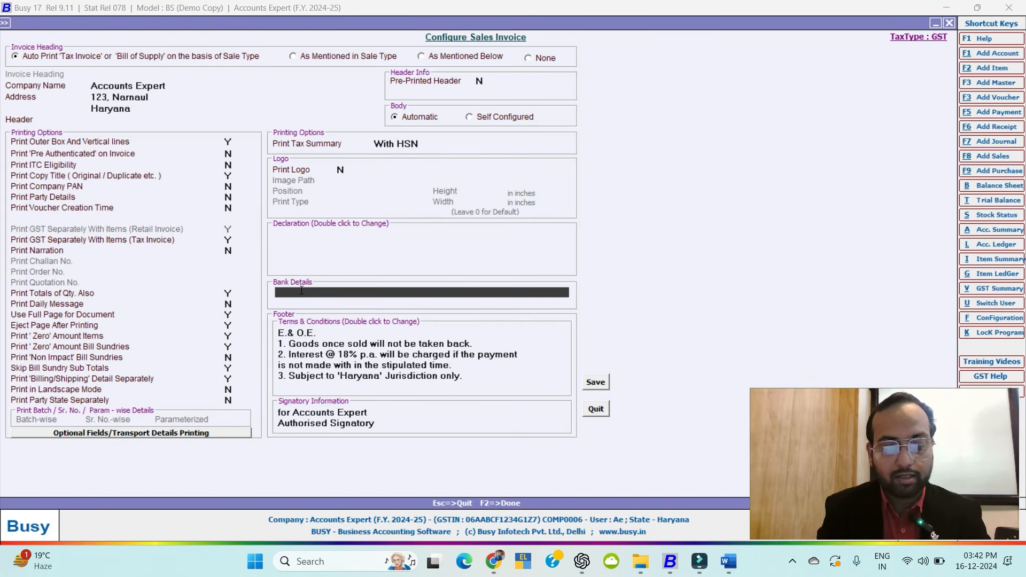
{"action": "type", "text": "Account"}
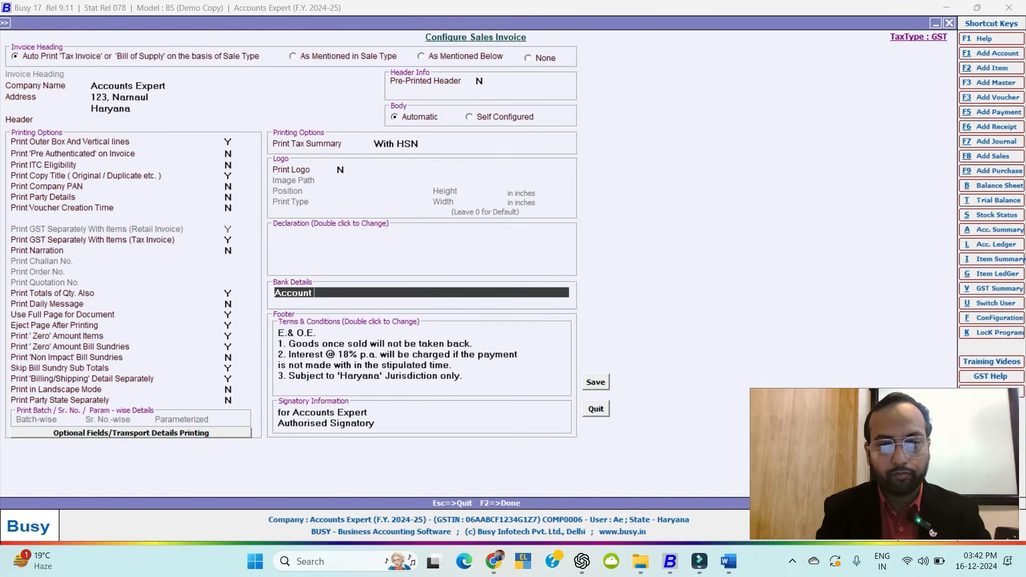
{"action": "type", "text": " no- 12"}
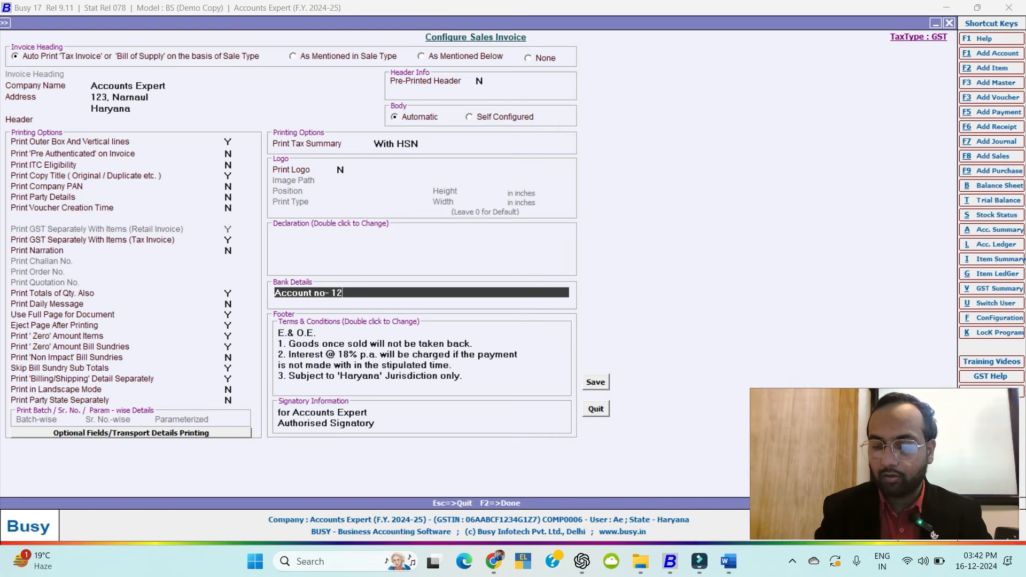
{"action": "type", "text": "3456789"}
{"action": "key", "text": "Return"}
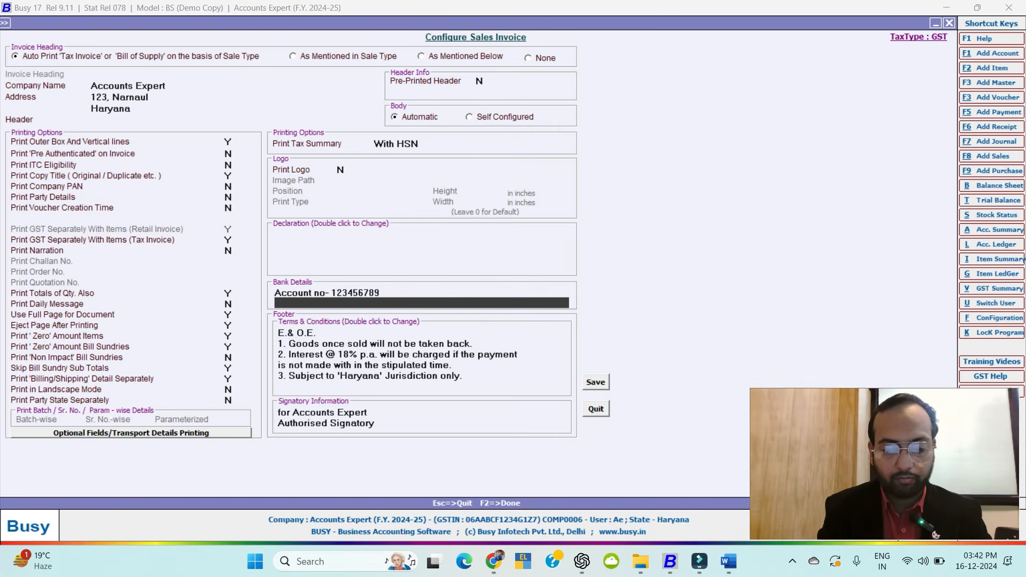
{"action": "type", "text": "Bank Na"}
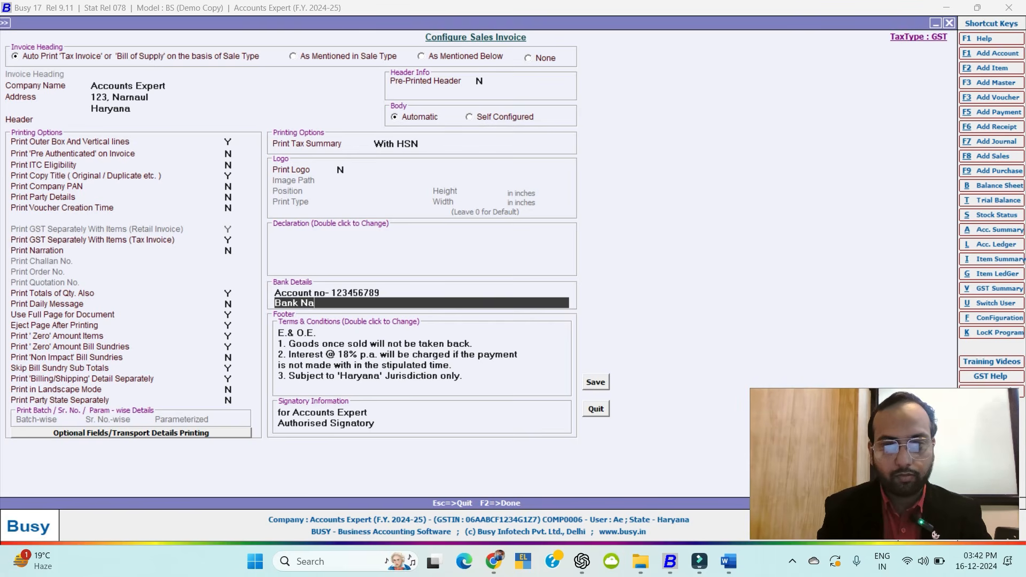
{"action": "type", "text": "me- HD"}
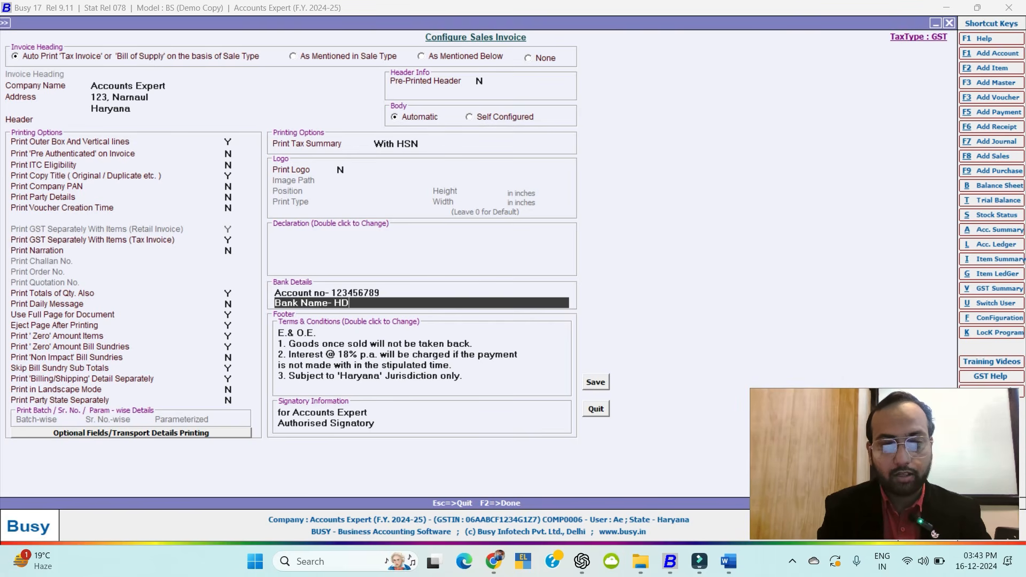
{"action": "type", "text": "FC Bank"}
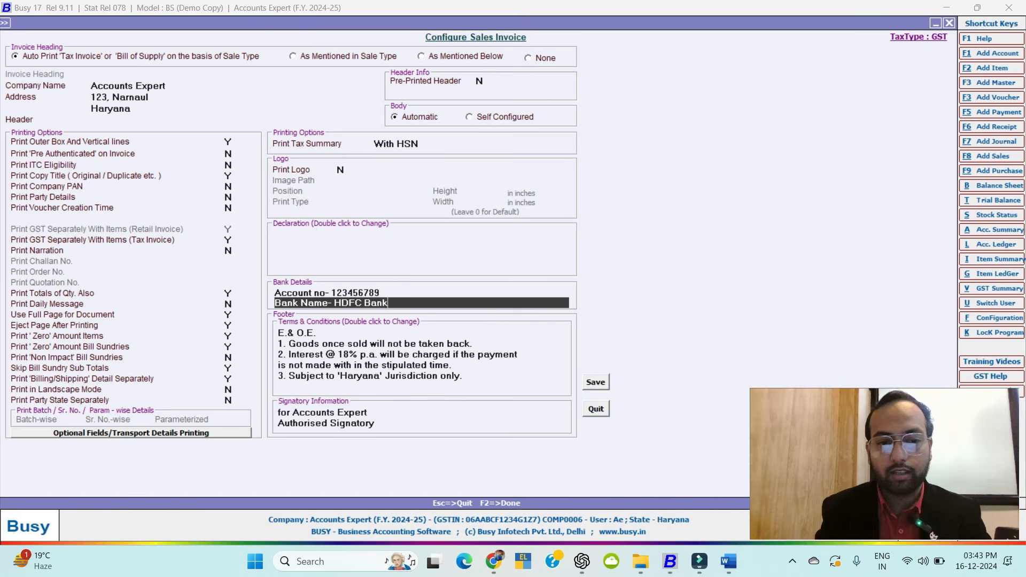
{"action": "key", "text": "Return"}
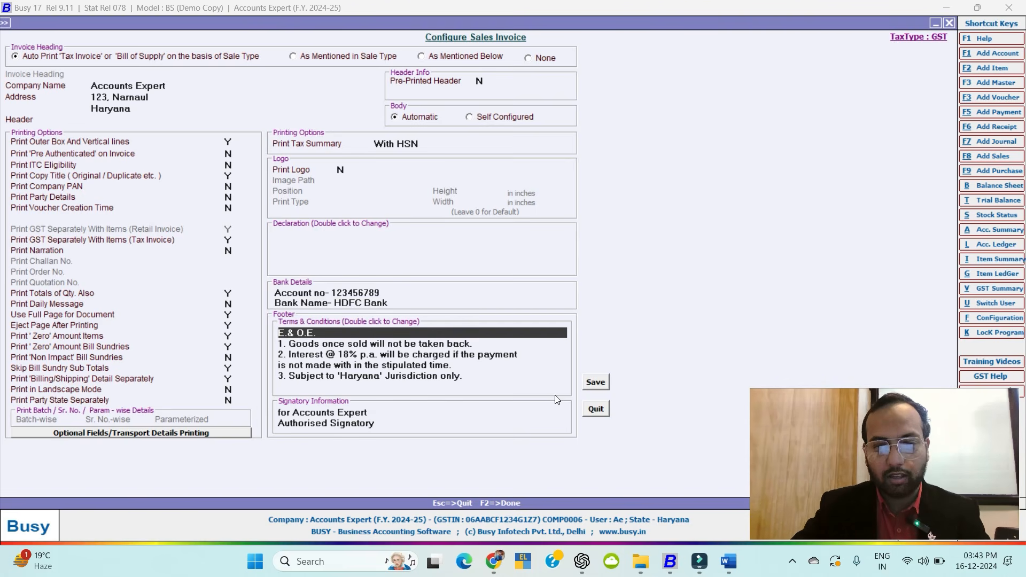
{"action": "left_click", "coordinate": [598, 380]}
{"action": "key", "text": "Return"}
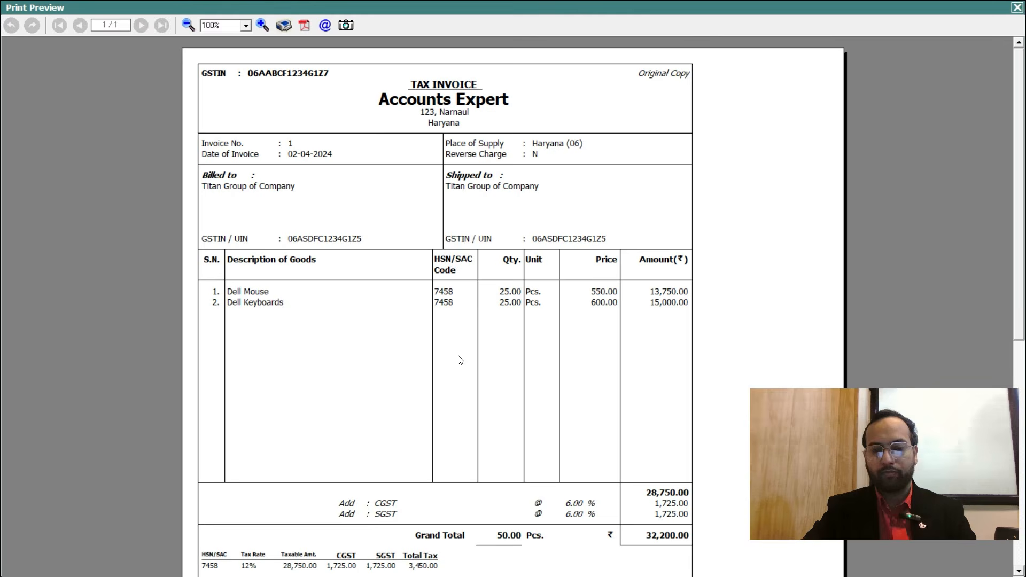
Scroll through invoice no. 1's preview, then close it and return to the ledger.
{"action": "left_click_drag", "start_coordinate": [1019, 176], "coordinate": [1023, 334]}
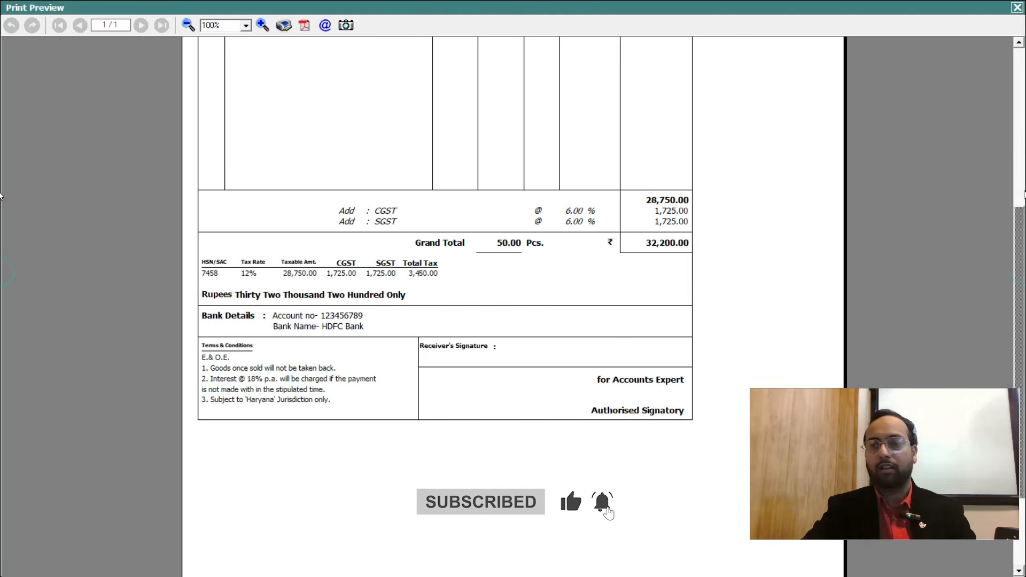
{"action": "left_click_drag", "start_coordinate": [1018, 231], "coordinate": [1016, 59]}
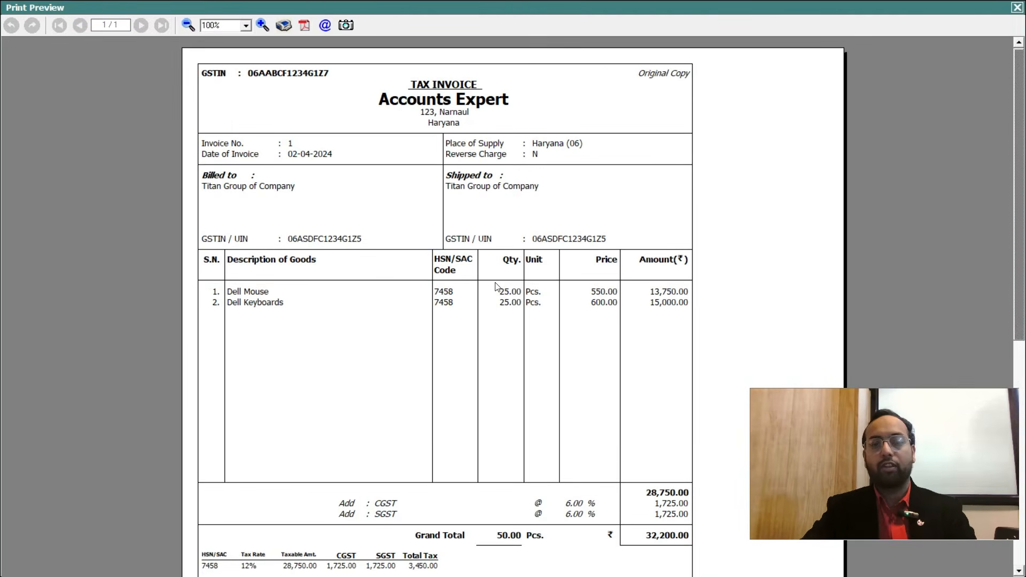
{"action": "left_click", "coordinate": [1016, 7]}
{"action": "key", "text": "Escape"}
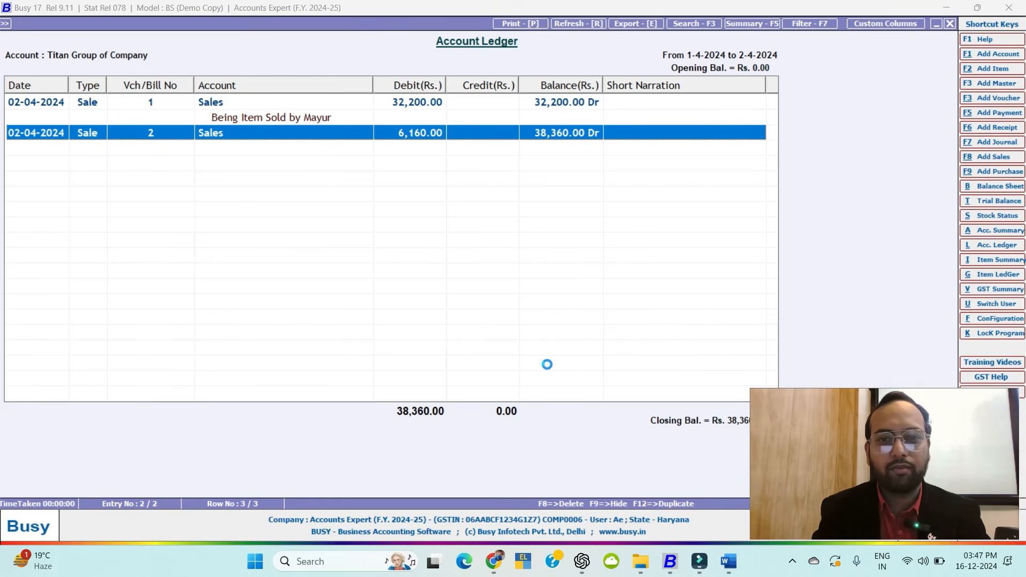
Open sales voucher no. 2 and preview its invoice in the Standard format.
{"action": "key", "text": "Return"}
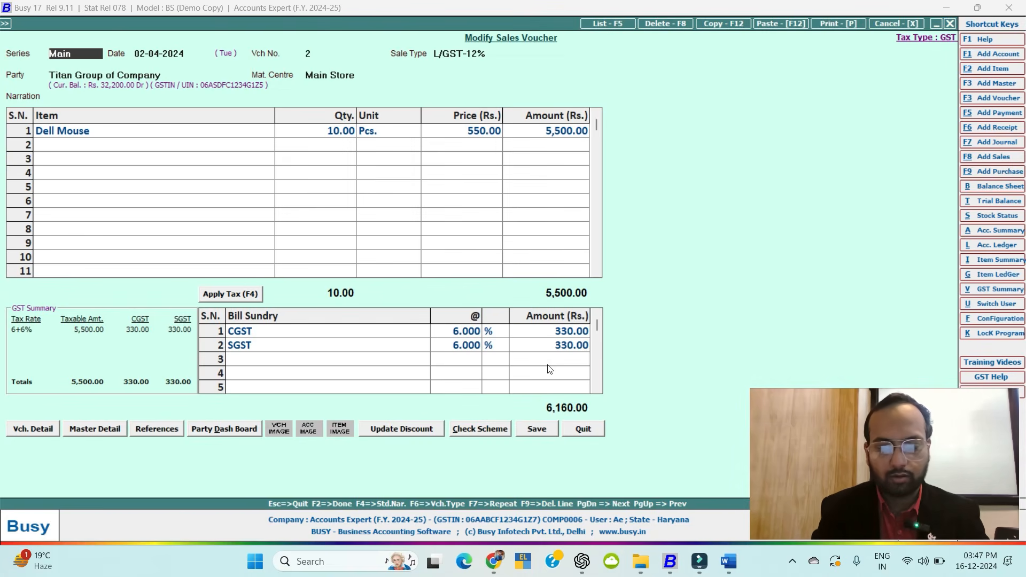
{"action": "key", "text": "ctrl+p"}
{"action": "key", "text": "Escape"}
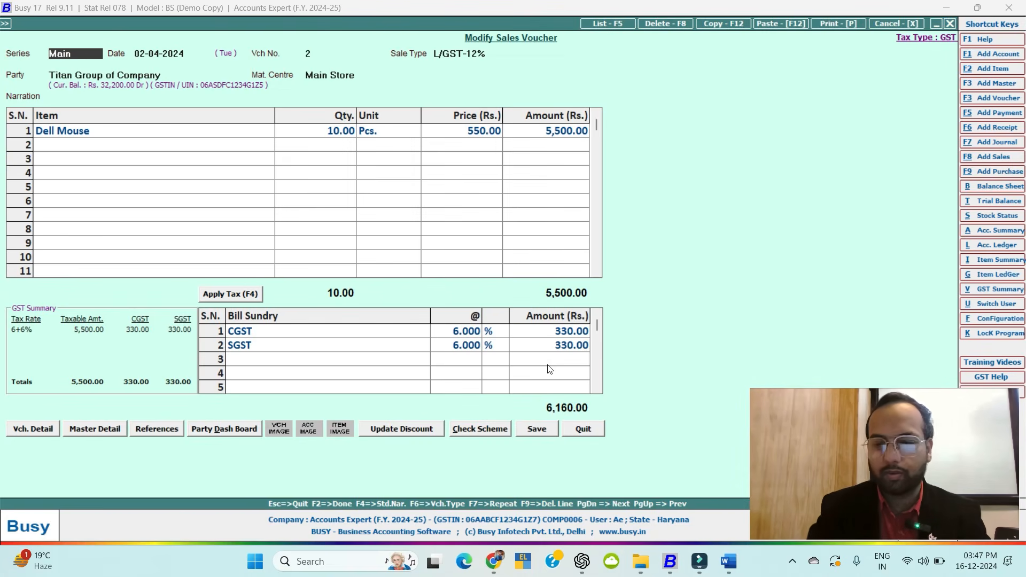
{"action": "key", "text": "alt+p"}
{"action": "key", "text": "Return"}
{"action": "left_click", "coordinate": [184, 128]}
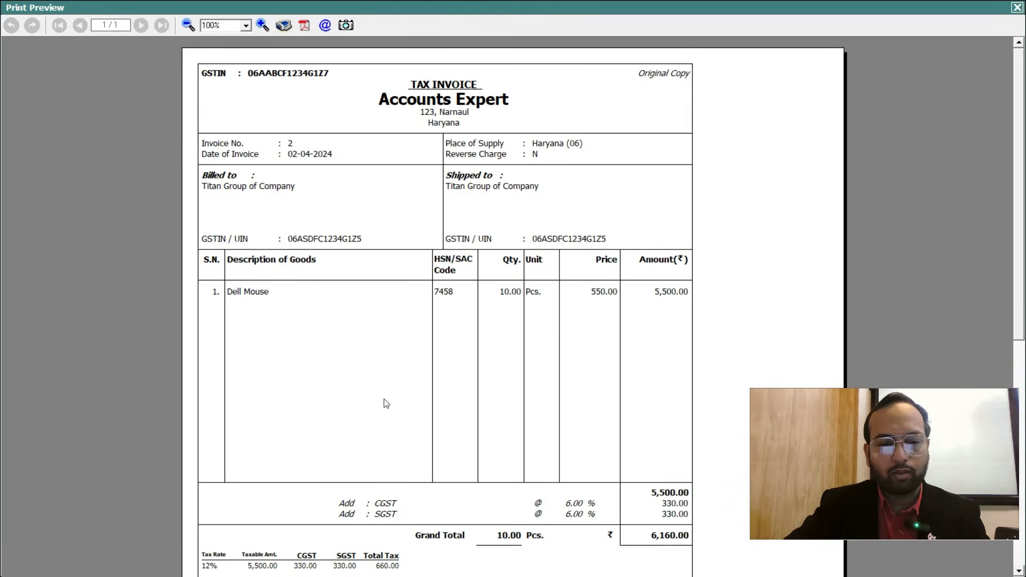
Scroll through voucher 2's invoice preview to check its tax summary and bank details, then close it.
{"action": "left_click_drag", "start_coordinate": [1023, 206], "coordinate": [1024, 286]}
{"action": "left_click_drag", "start_coordinate": [2, 289], "coordinate": [1020, 278]}
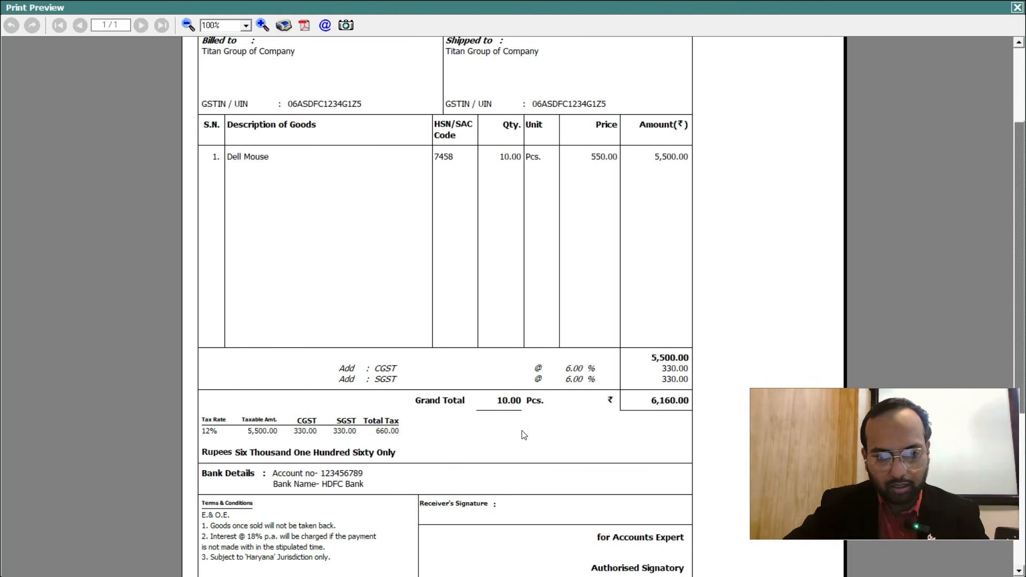
{"action": "scroll", "coordinate": [1, 306], "scroll_direction": "down", "scroll_amount": 5}
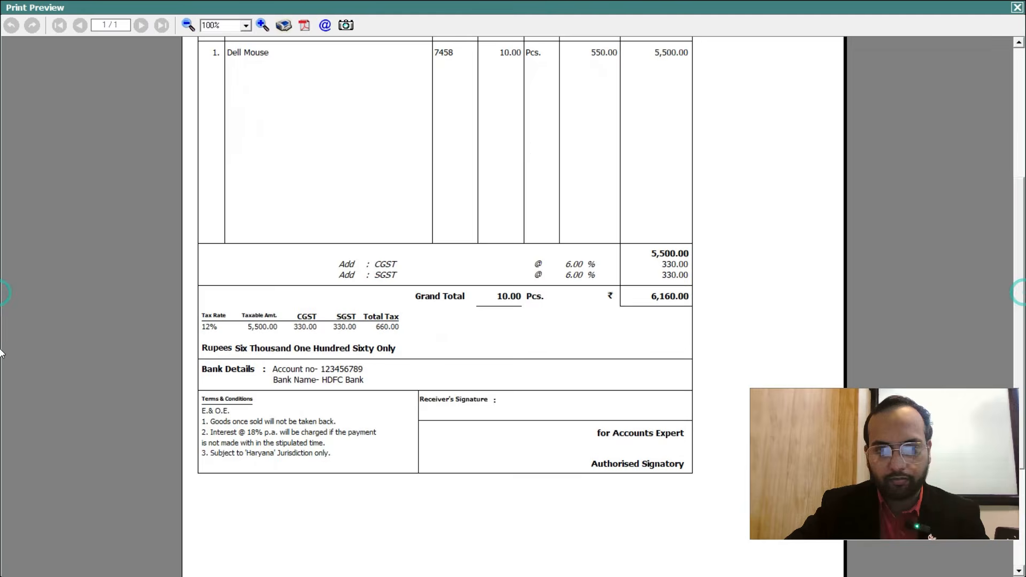
{"action": "scroll", "coordinate": [2, 259], "scroll_direction": "up", "scroll_amount": 6}
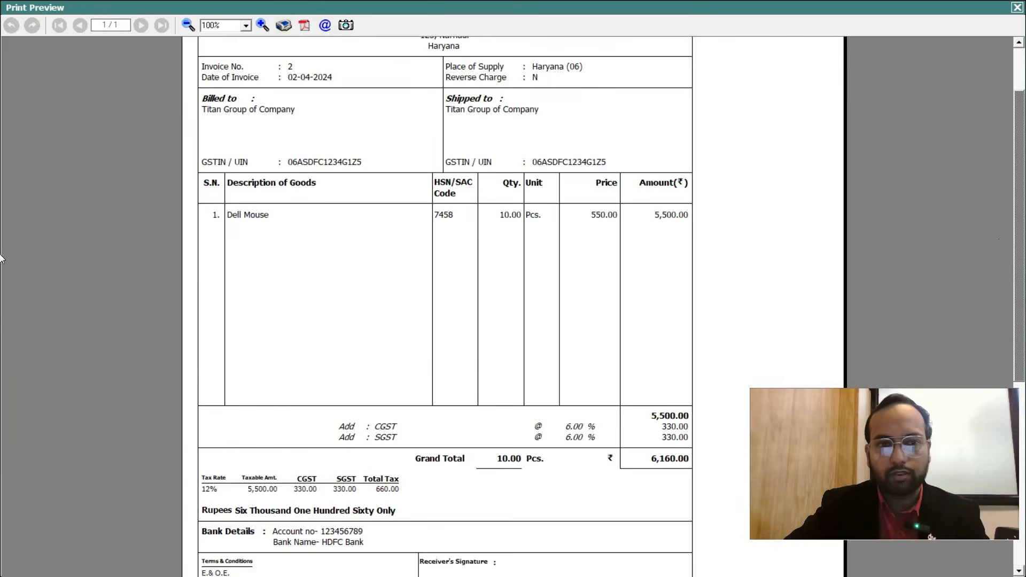
{"action": "left_click", "coordinate": [1017, 7]}
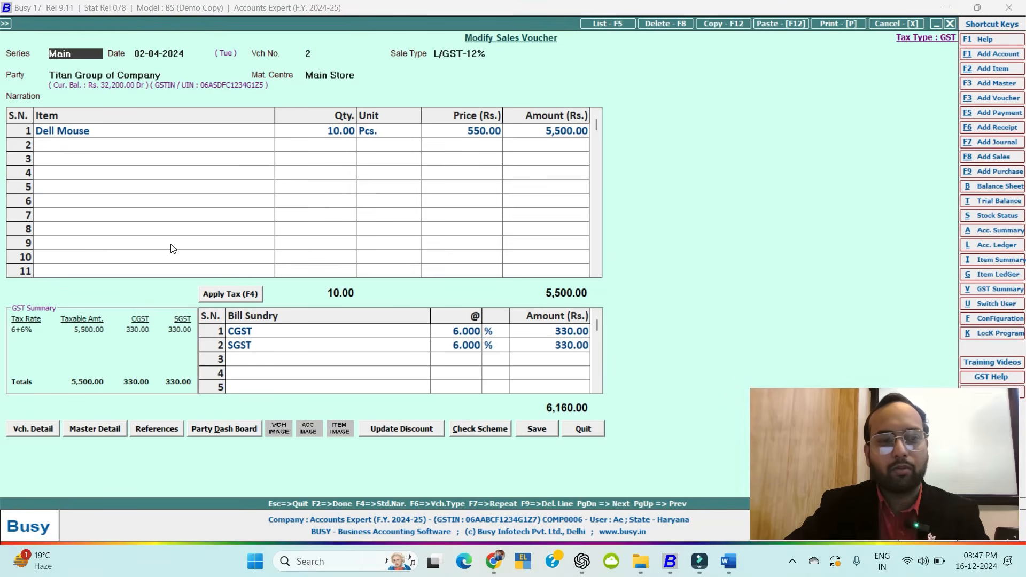
Quit the voucher and open the Standard Sales Invoice print configuration under Administration.
{"action": "key", "text": "Escape"}
{"action": "key", "text": "Return"}
{"action": "key", "text": "Escape"}
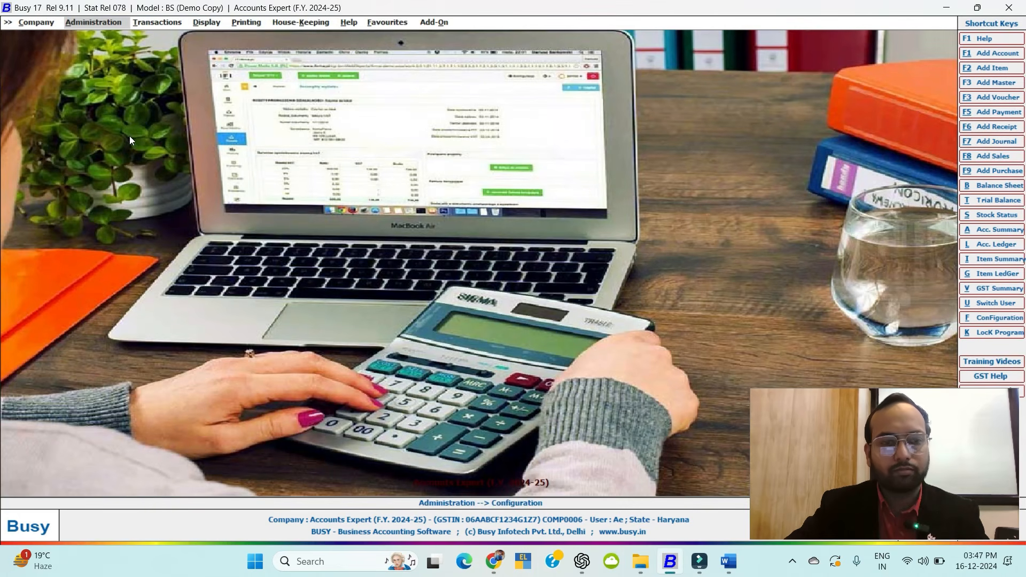
{"action": "left_click", "coordinate": [95, 23]}
{"action": "left_click", "coordinate": [103, 45]}
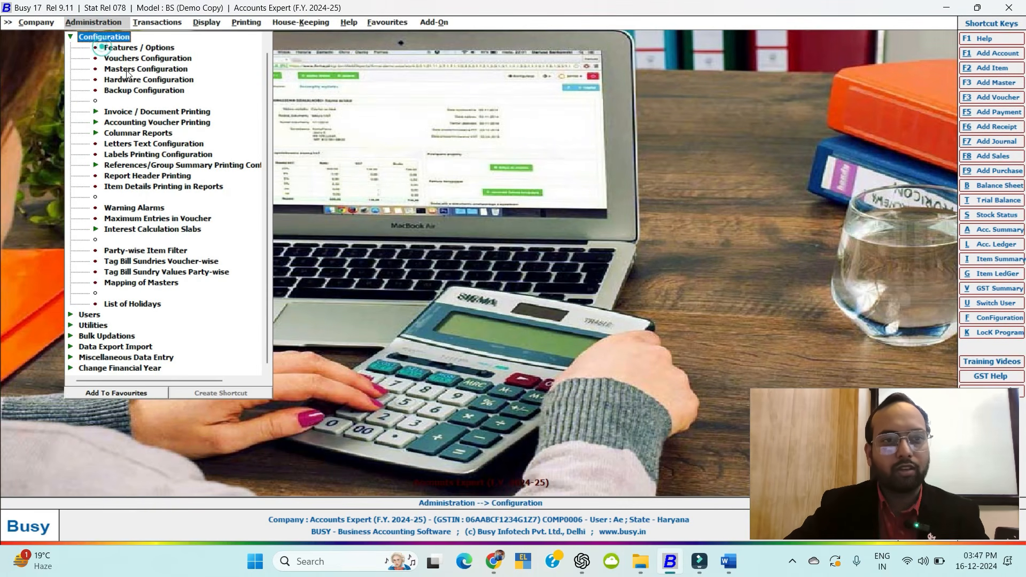
{"action": "double_click", "coordinate": [129, 112]}
{"action": "double_click", "coordinate": [147, 122]}
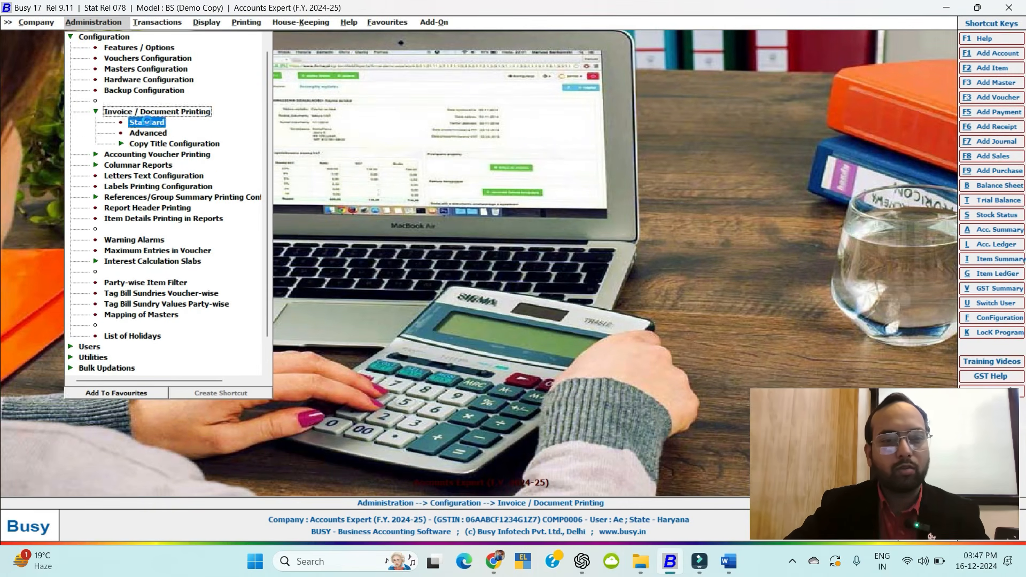
{"action": "left_click", "coordinate": [75, 76]}
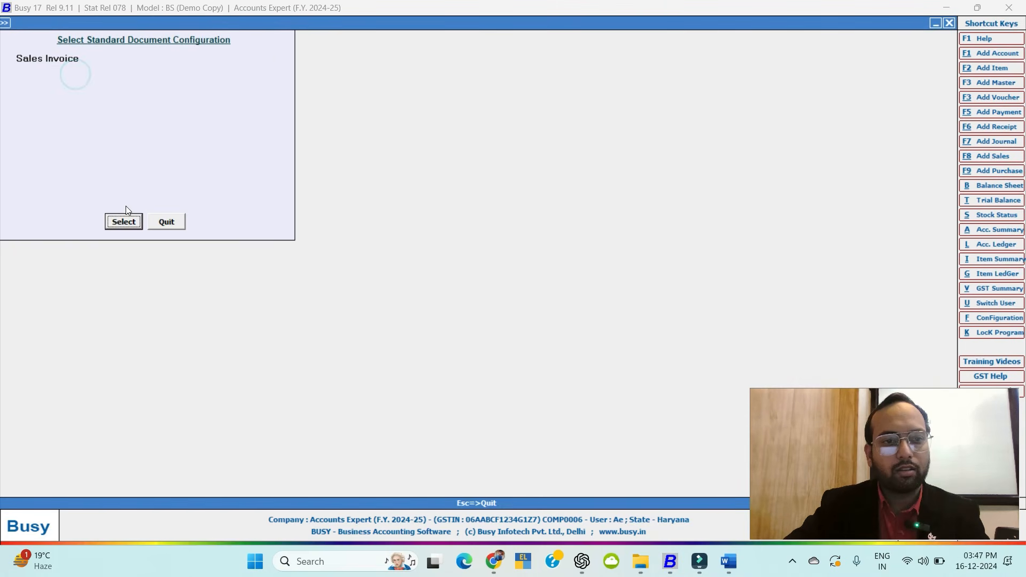
{"action": "left_click", "coordinate": [124, 222]}
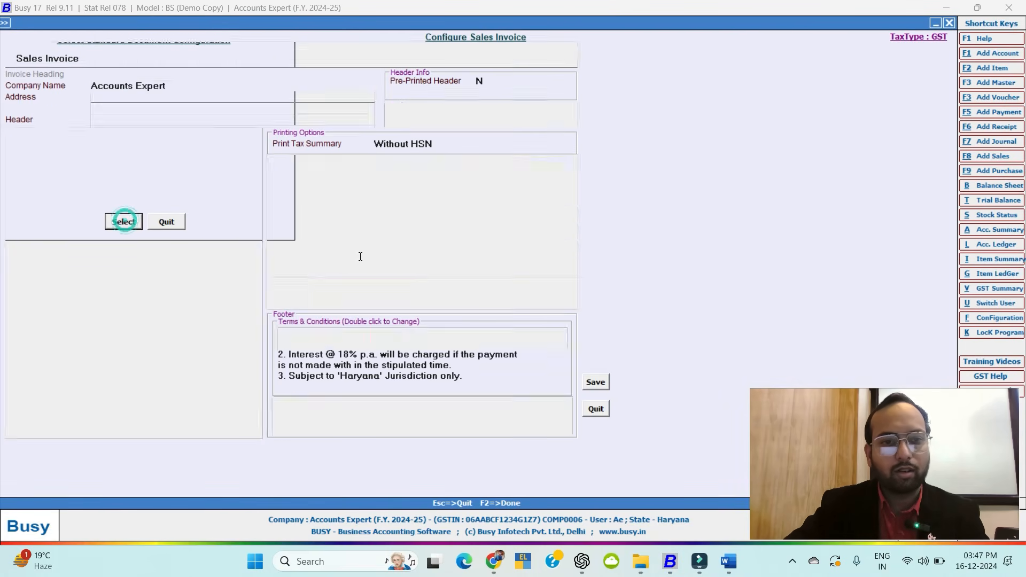
Set Print Tax Summary to With HSN, save, and back out to the main screen.
{"action": "left_click", "coordinate": [402, 148]}
{"action": "scroll", "coordinate": [443, 199], "scroll_direction": "down", "scroll_amount": 2}
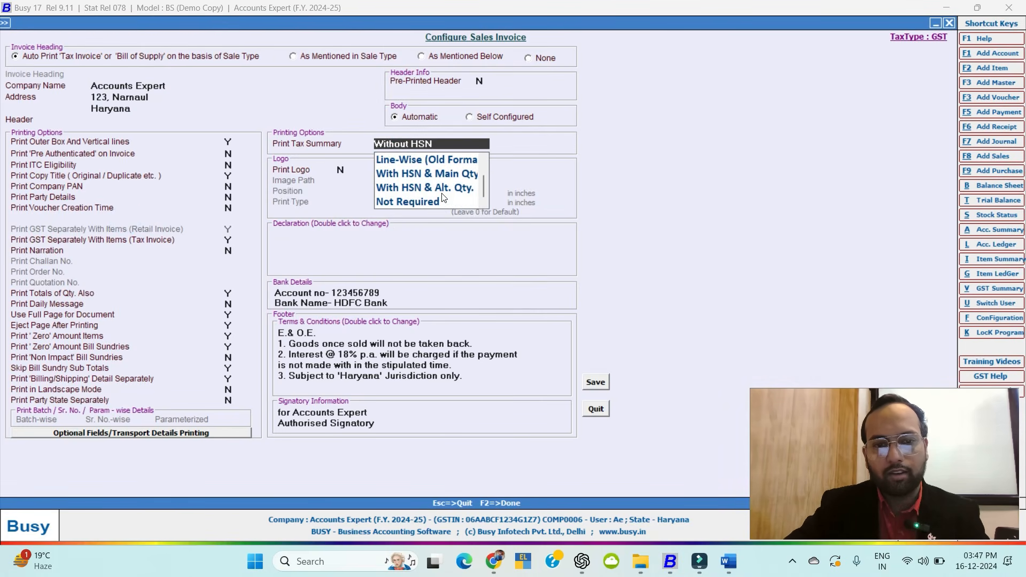
{"action": "scroll", "coordinate": [407, 171], "scroll_direction": "up", "scroll_amount": 3}
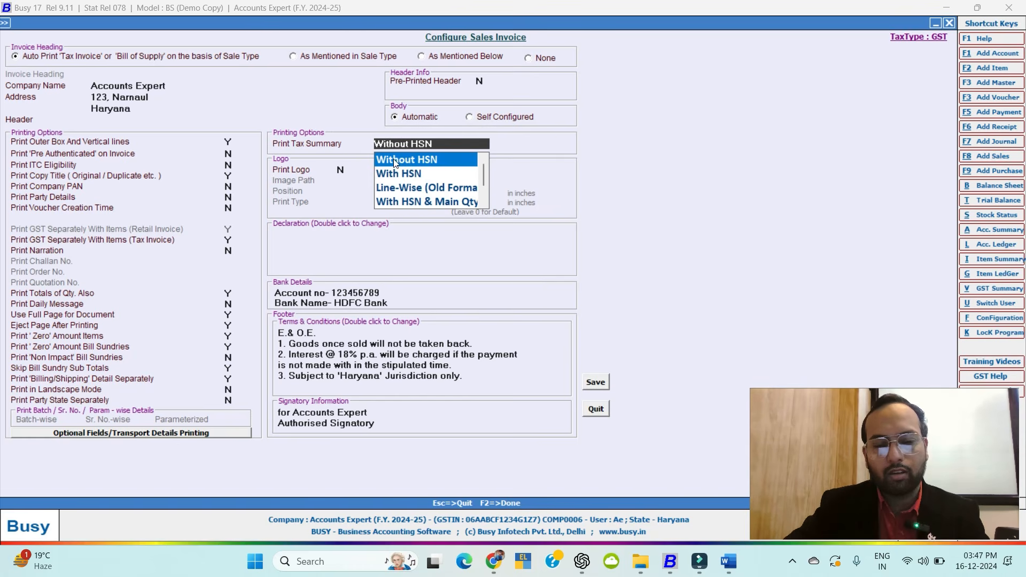
{"action": "left_click", "coordinate": [412, 174]}
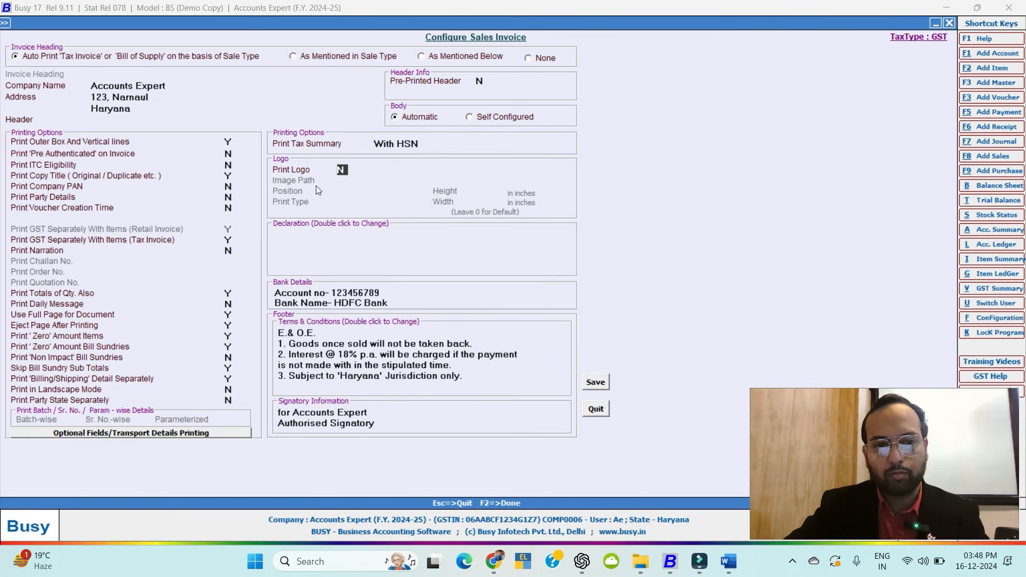
{"action": "left_click", "coordinate": [600, 384]}
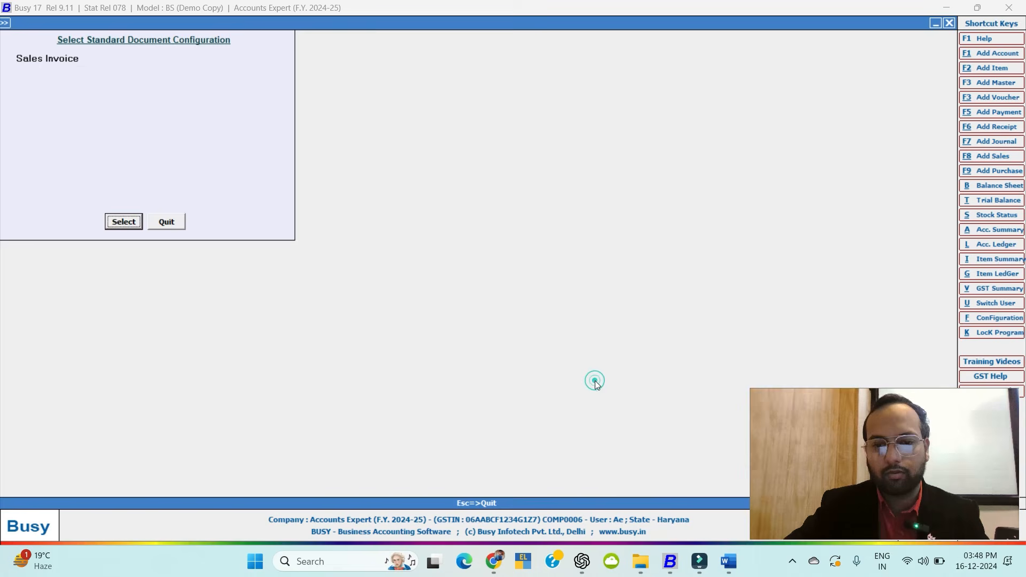
{"action": "key", "text": "Escape"}
{"action": "key", "text": "Escape"}
{"action": "key", "text": "Escape"}
{"action": "key", "text": "Escape"}
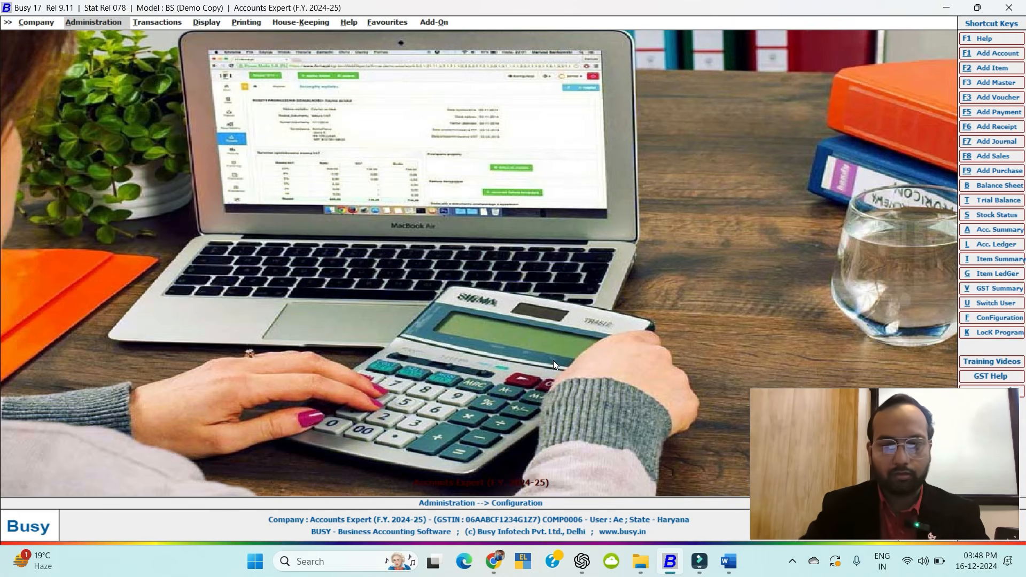
{"action": "key", "text": "Escape"}
Open Titan Group of Company's ledger and bring up printing for its second sale voucher.
{"action": "key", "text": "alt+l"}
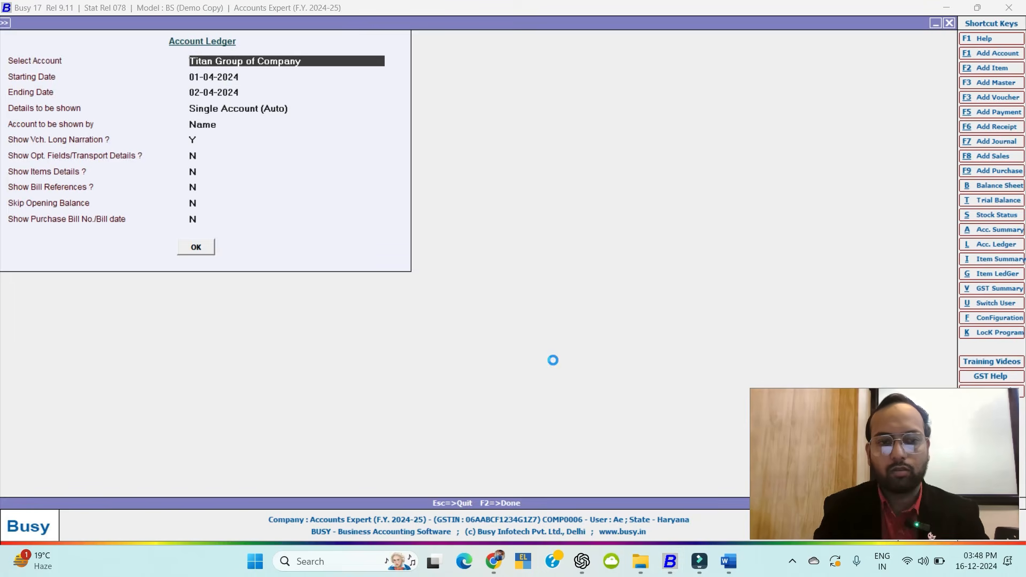
{"action": "key", "text": "F2"}
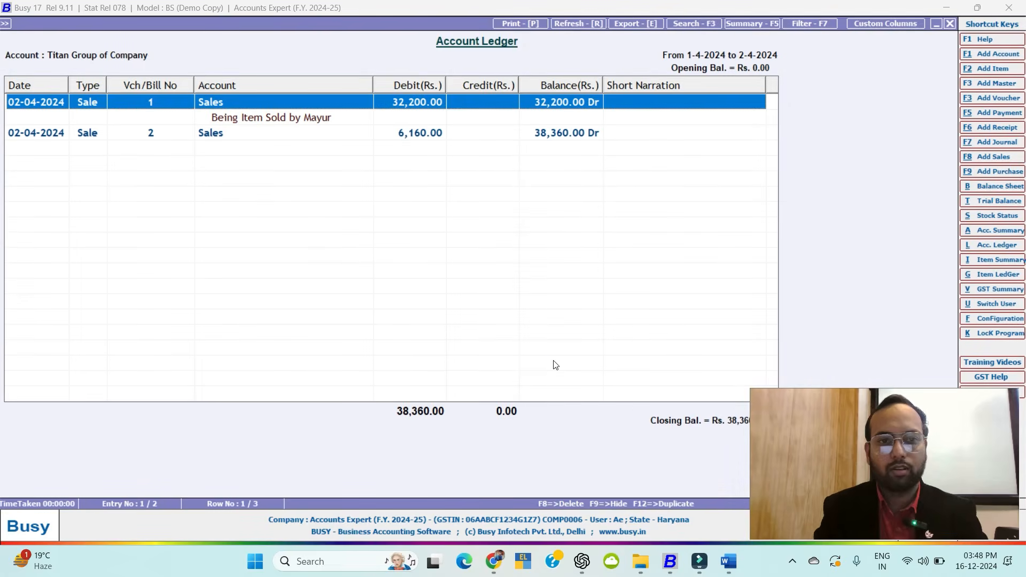
{"action": "key", "text": "Down"}
{"action": "key", "text": "Down"}
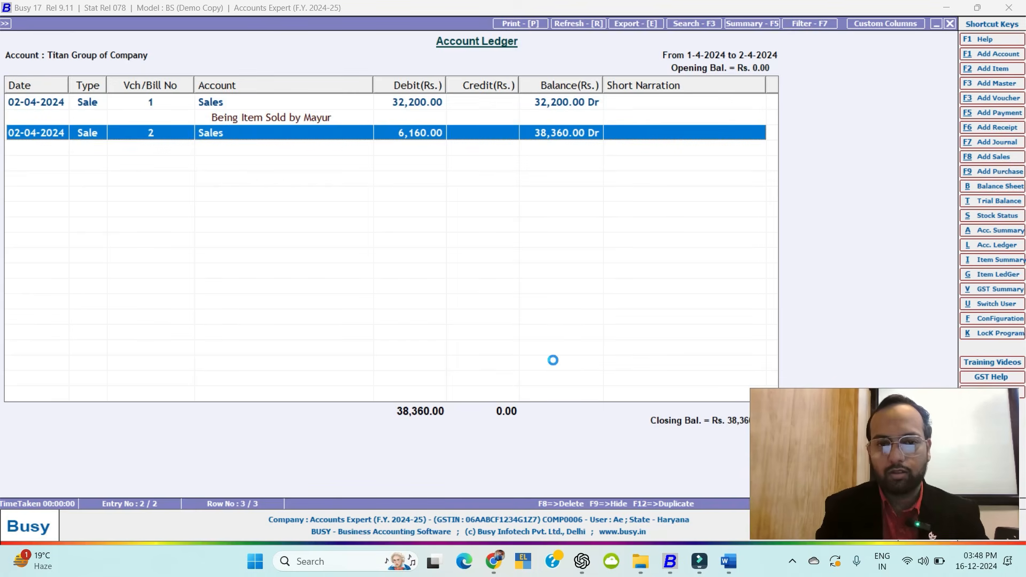
{"action": "key", "text": "Return"}
{"action": "key", "text": "alt+p"}
{"action": "key", "text": "Escape"}
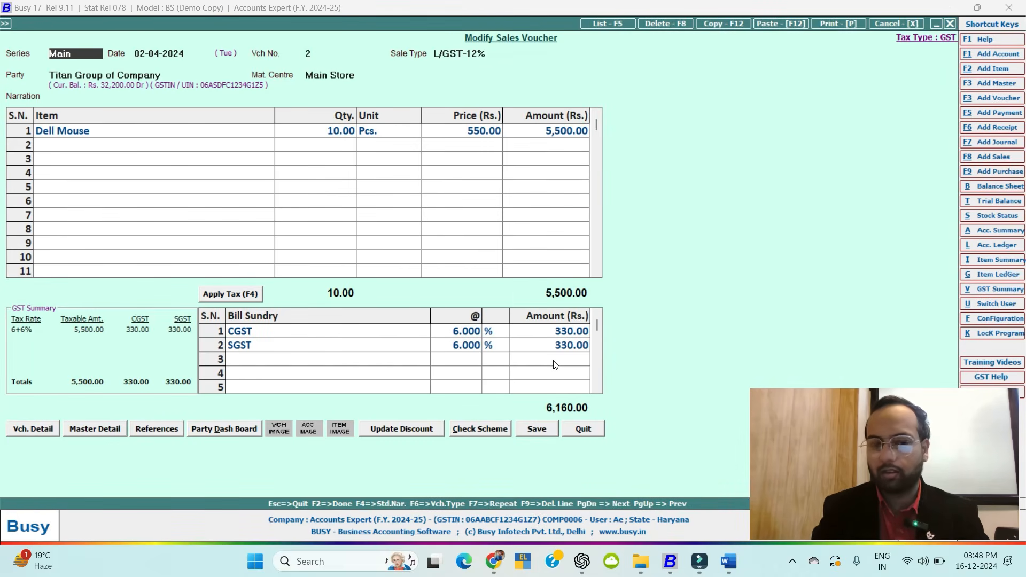
{"action": "key", "text": "alt+p"}
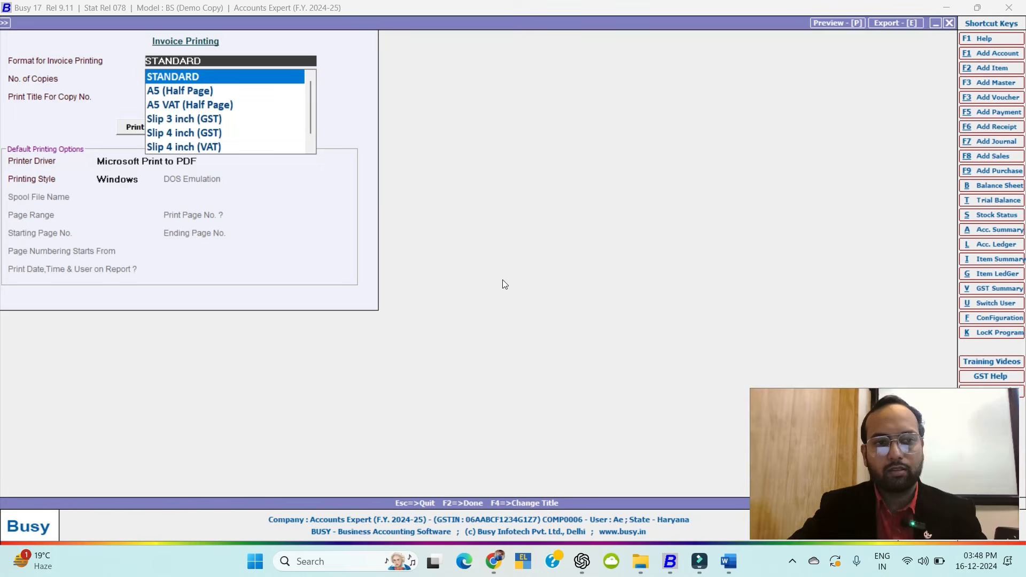
Preview the voucher's tax invoice in STANDARD format and scroll down through it.
{"action": "left_click", "coordinate": [188, 76]}
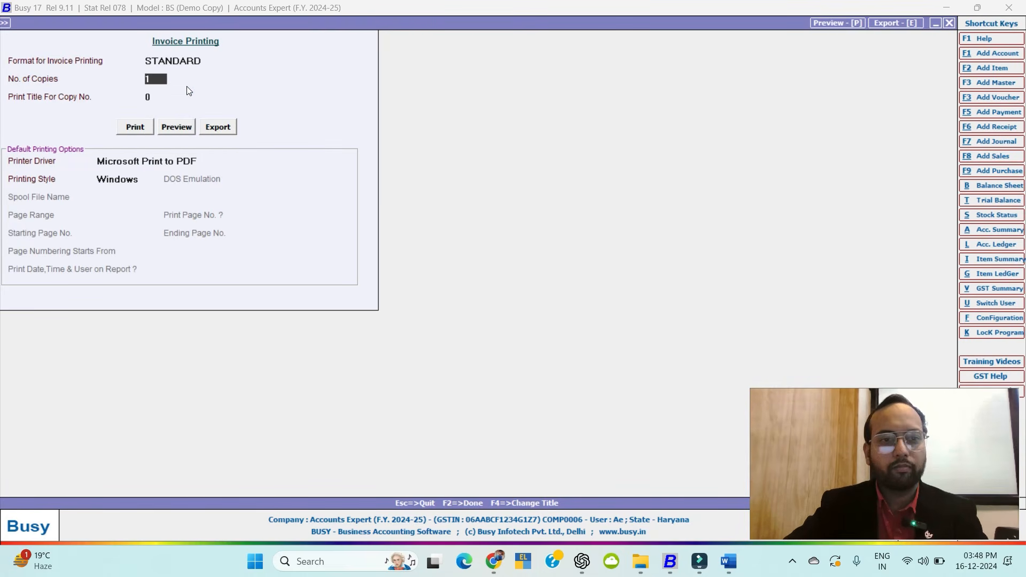
{"action": "left_click", "coordinate": [176, 127]}
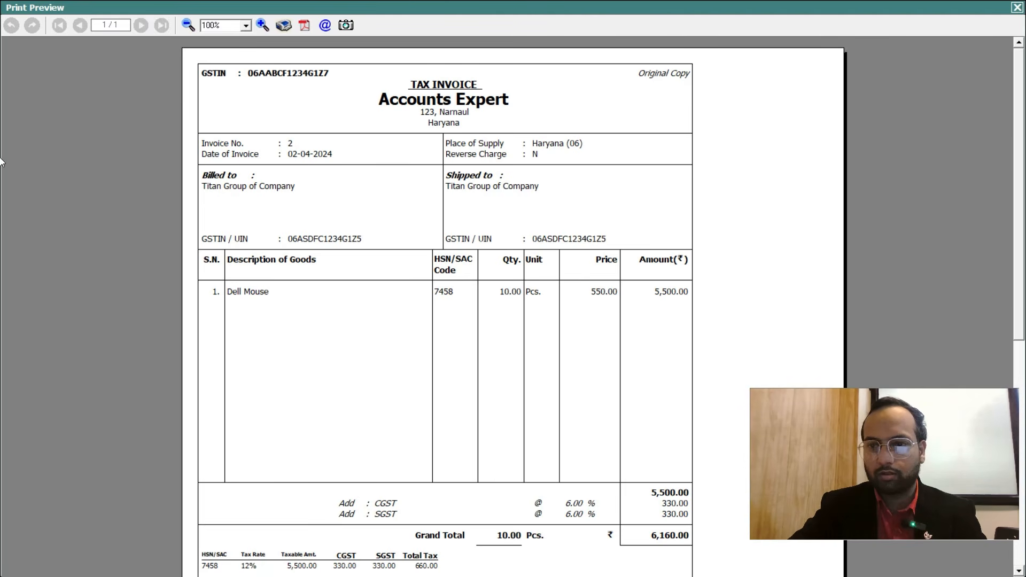
{"action": "scroll", "coordinate": [1023, 205], "scroll_direction": "down", "scroll_amount": 4}
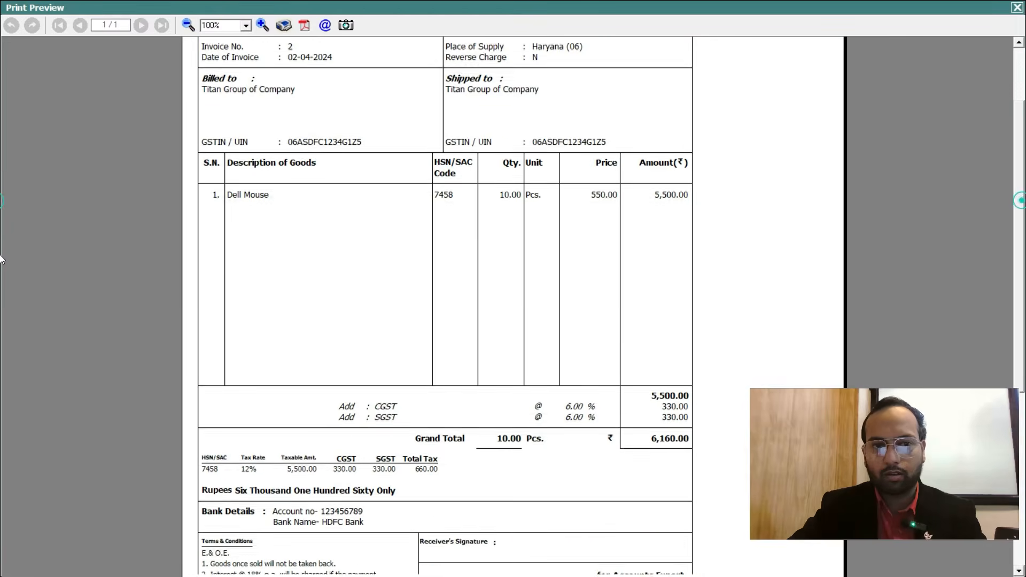
{"action": "scroll", "coordinate": [1, 301], "scroll_direction": "down", "scroll_amount": 1}
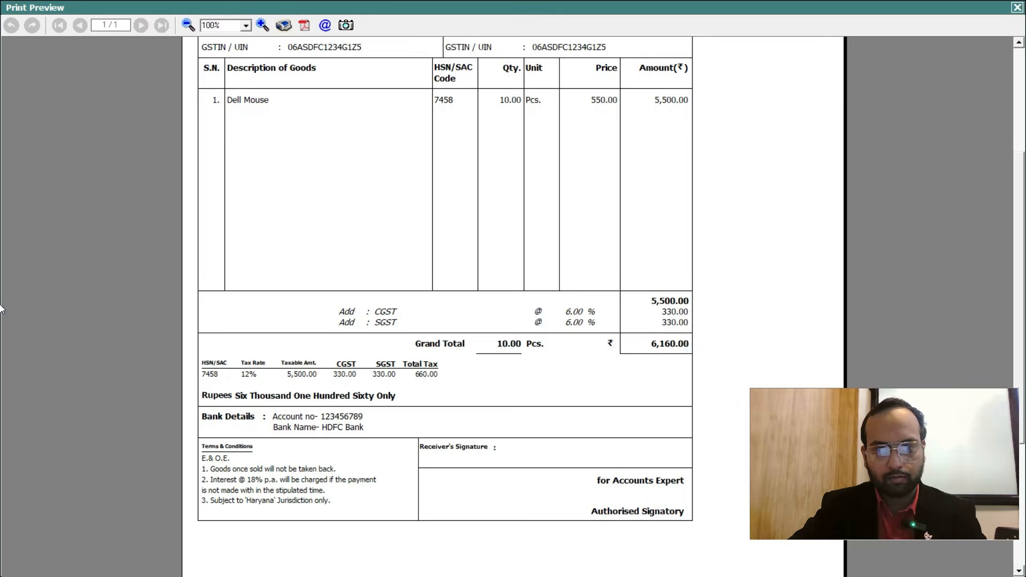
{"action": "scroll", "coordinate": [1, 321], "scroll_direction": "down", "scroll_amount": 3}
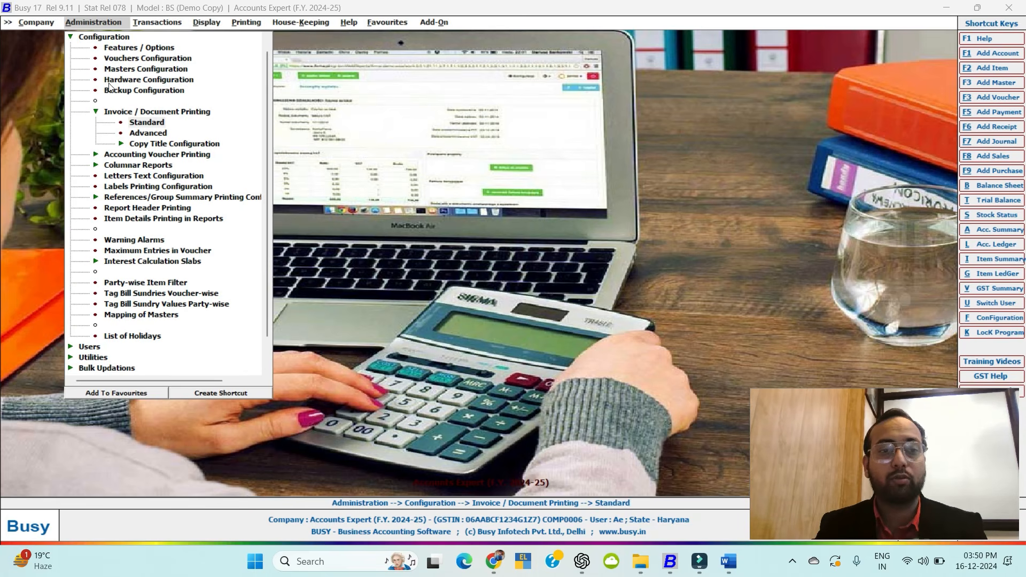
Open the Standard Invoice / Document Printing configuration for Sales Invoice.
{"action": "left_click", "coordinate": [131, 114]}
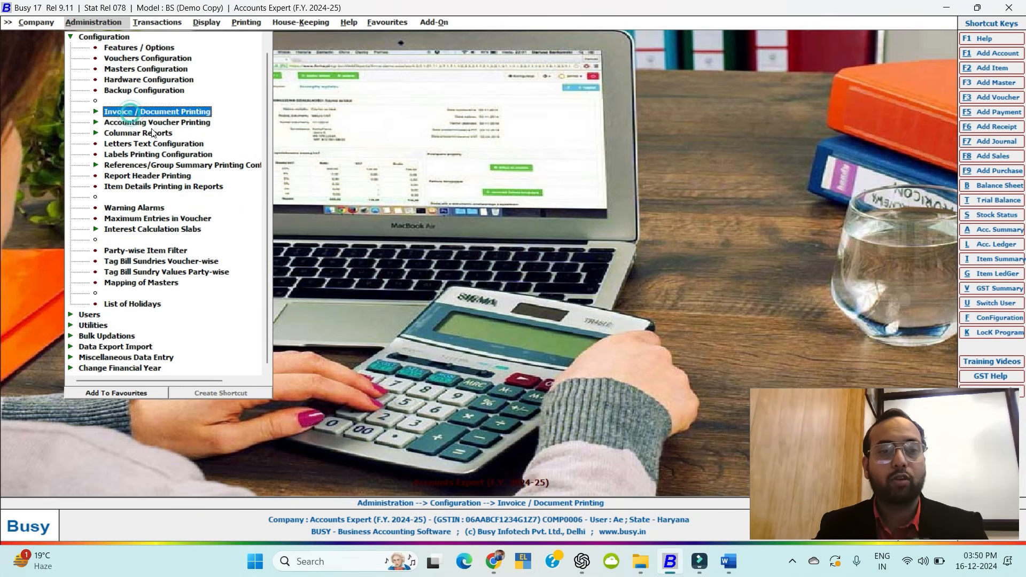
{"action": "left_click", "coordinate": [134, 113]}
{"action": "left_click", "coordinate": [147, 124]}
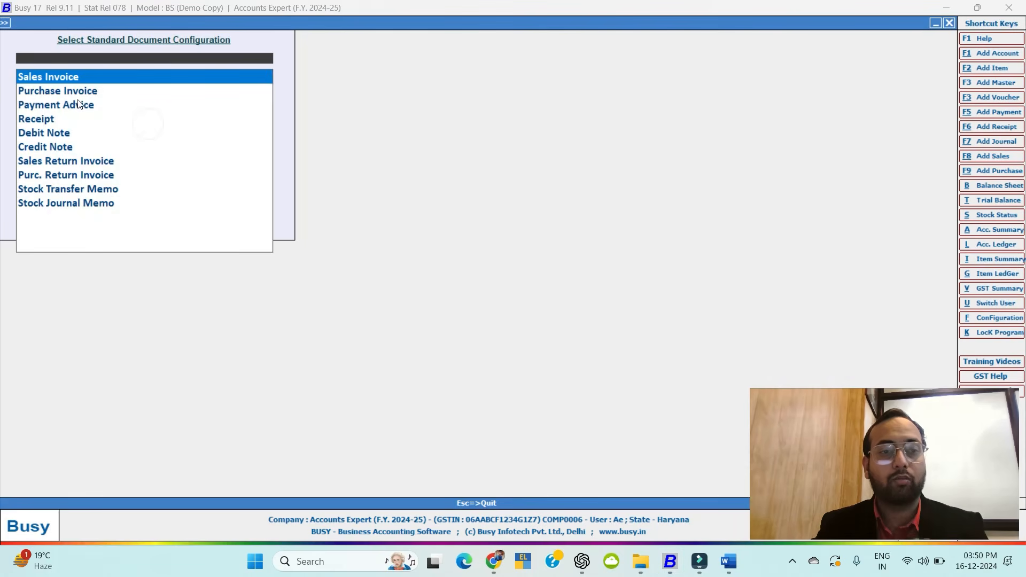
{"action": "left_click", "coordinate": [74, 78]}
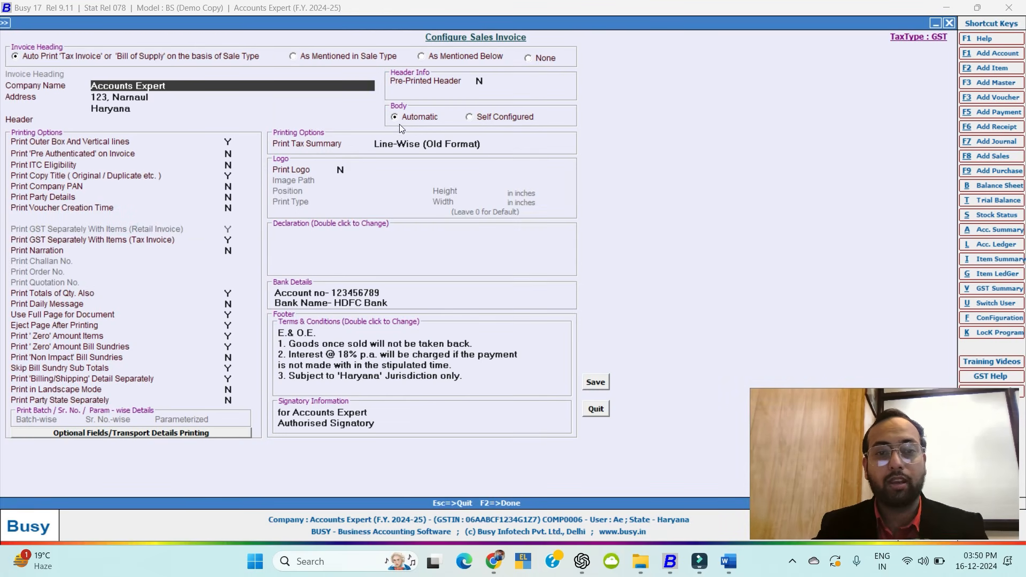
Switch the tax summary options, settle on With HSN, and save the configuration.
{"action": "left_click", "coordinate": [398, 145]}
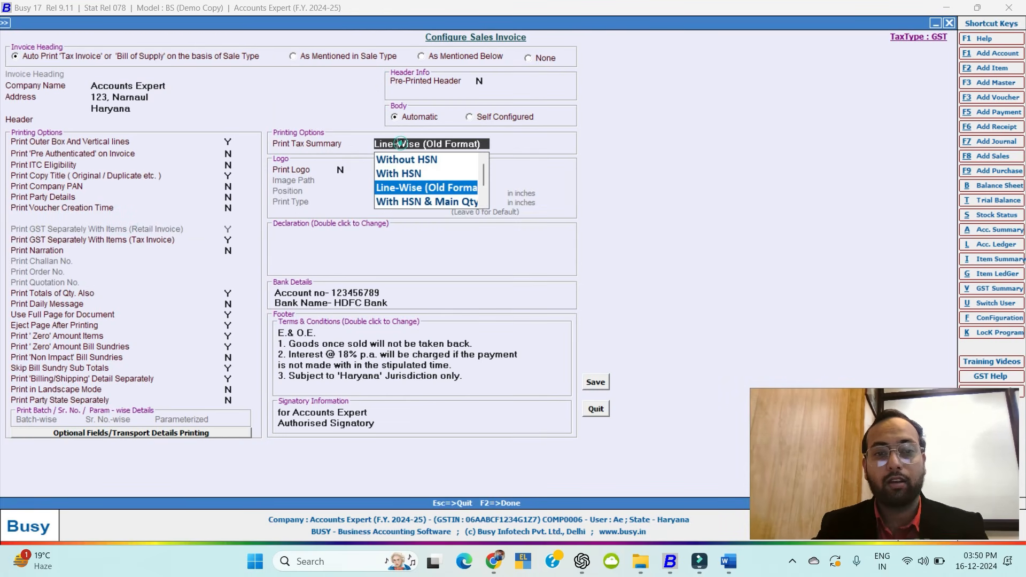
{"action": "left_click", "coordinate": [406, 173]}
{"action": "left_click", "coordinate": [403, 147]}
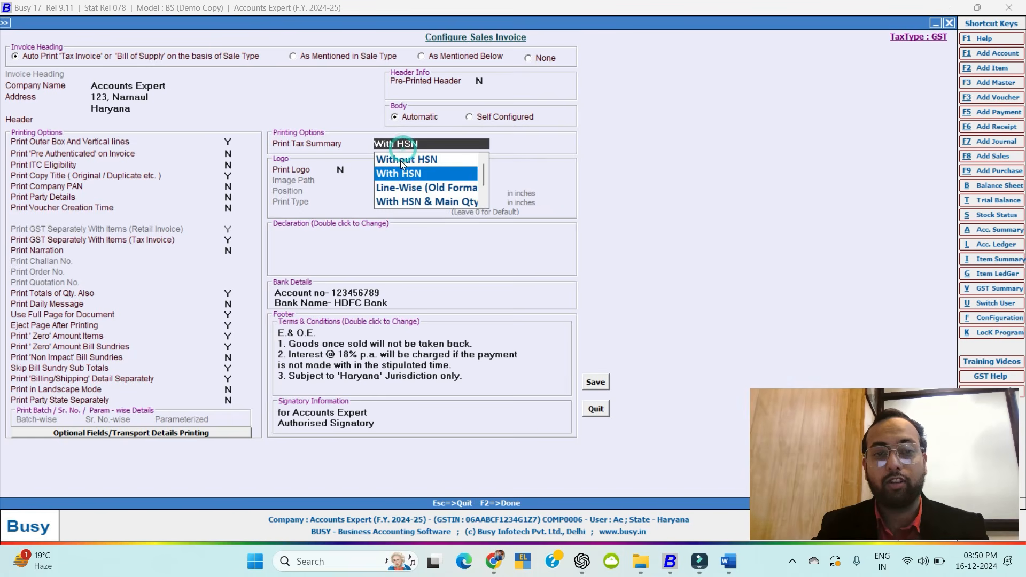
{"action": "left_click", "coordinate": [401, 160]}
{"action": "left_click", "coordinate": [423, 148]}
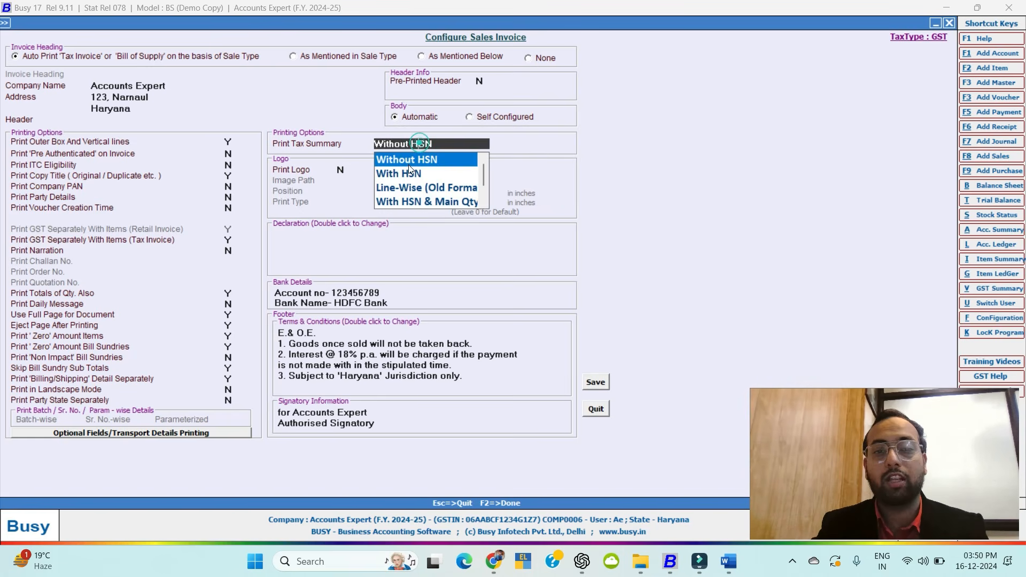
{"action": "left_click", "coordinate": [403, 172]}
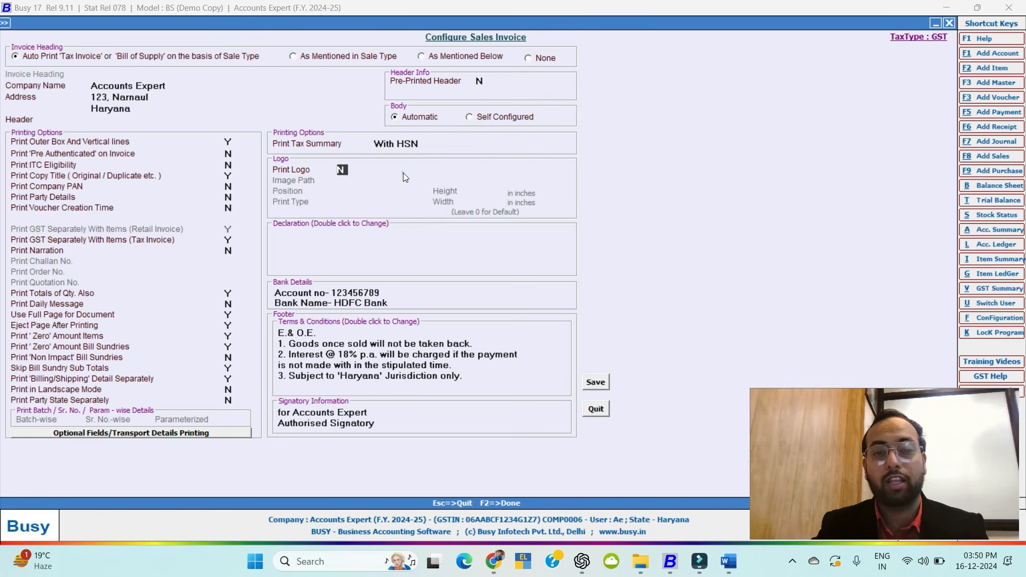
{"action": "left_click", "coordinate": [600, 383]}
{"action": "key", "text": "Escape"}
{"action": "key", "text": "Escape"}
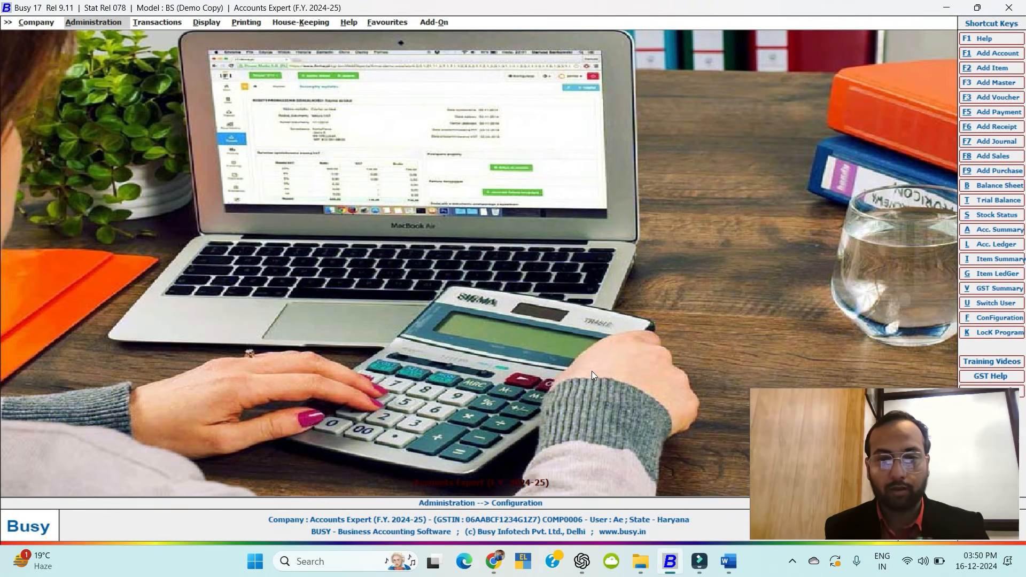
Open voucher 2 from Titan Group's ledger, preview its STANDARD invoice, then close back to the main screen.
{"action": "key", "text": "l"}
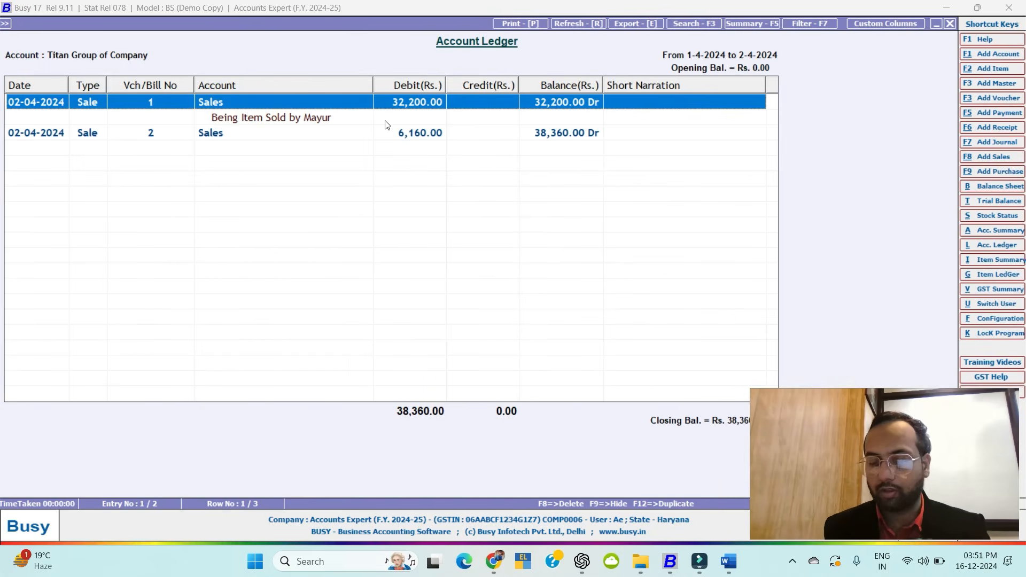
{"action": "key", "text": "Down"}
{"action": "key", "text": "Return"}
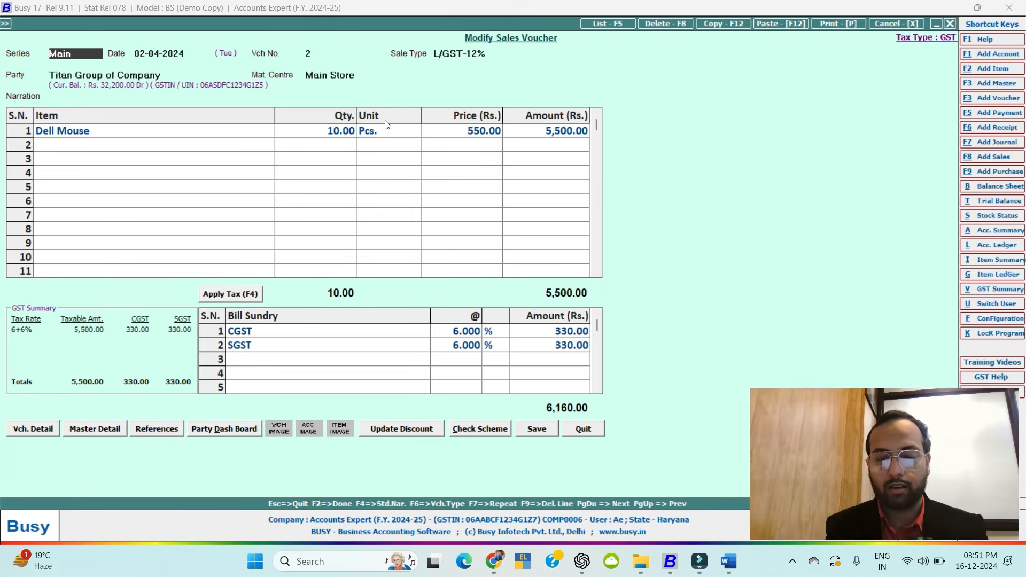
{"action": "key", "text": "alt+p"}
{"action": "key", "text": "Return"}
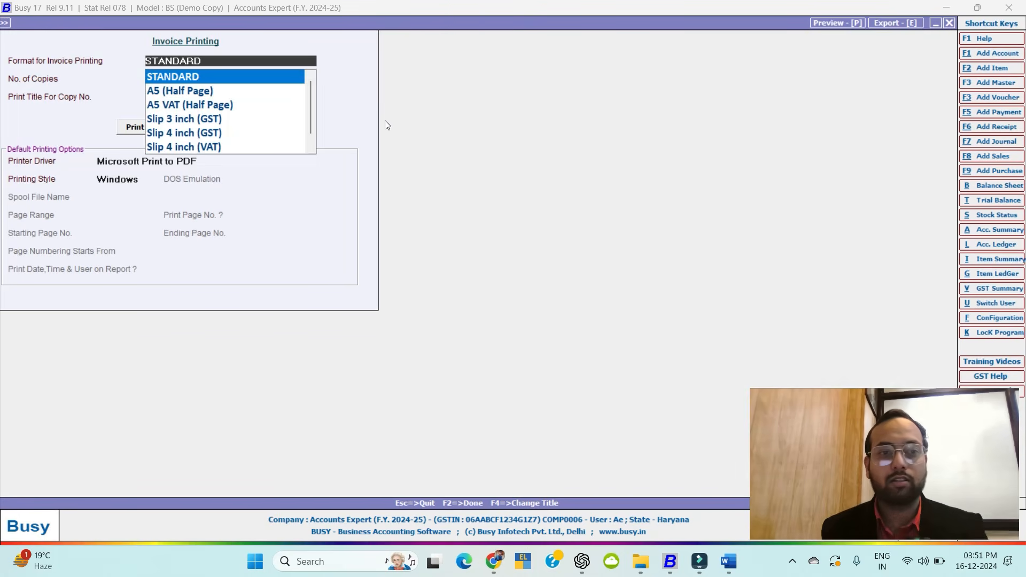
{"action": "key", "text": "Return"}
{"action": "left_click", "coordinate": [184, 126]}
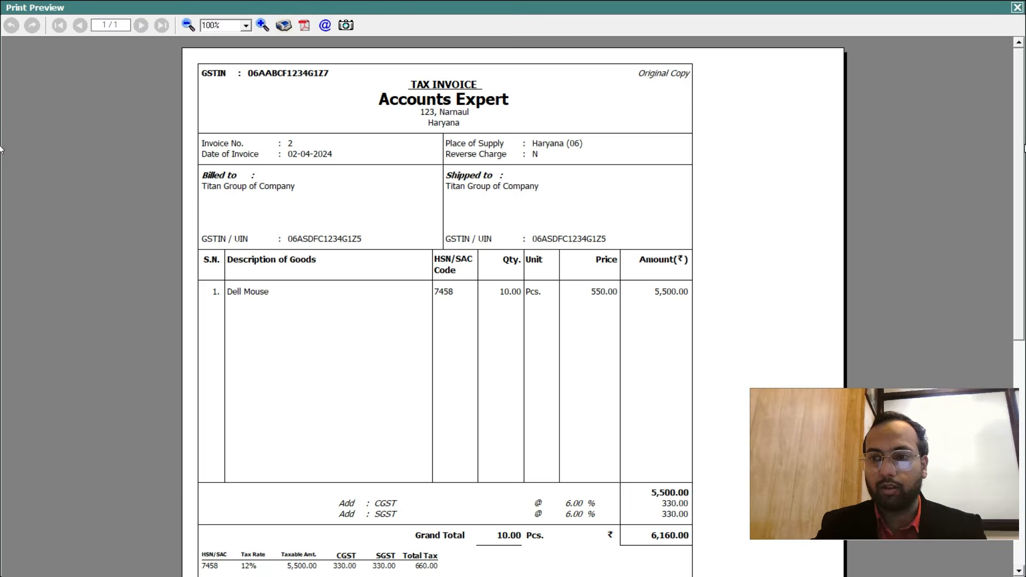
{"action": "scroll", "coordinate": [740, 330], "scroll_direction": "down", "scroll_amount": 5}
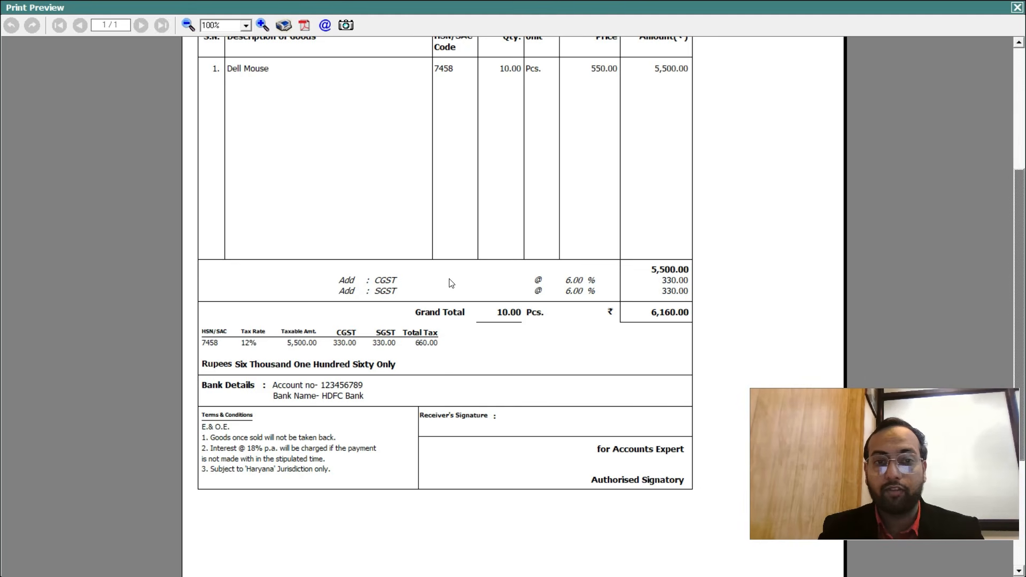
{"action": "left_click", "coordinate": [1017, 7]}
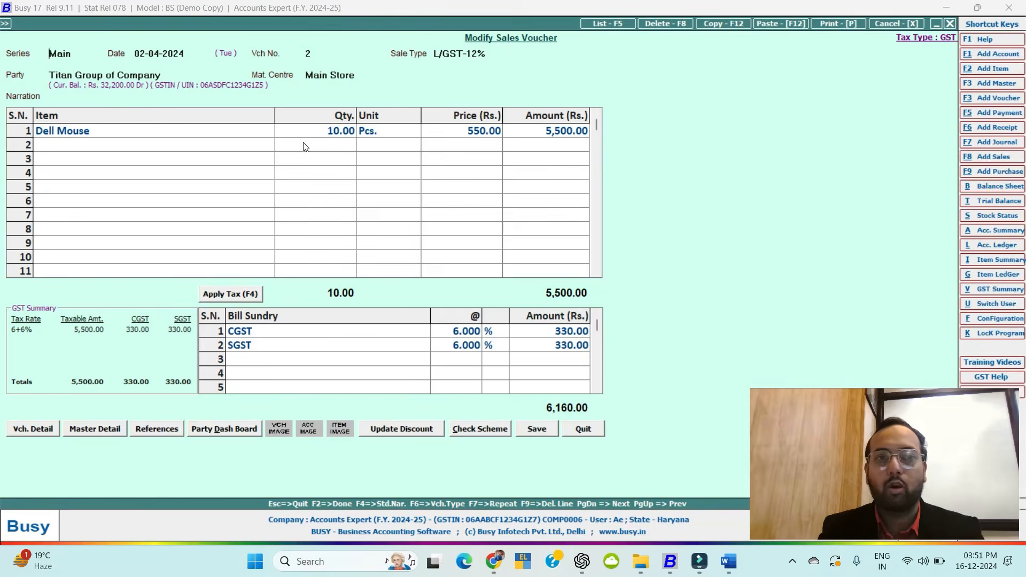
{"action": "key", "text": "Escape"}
{"action": "key", "text": "Escape"}
Open the Standard Sales Invoice configuration under Administration > Configuration > Invoice / Document Printing.
{"action": "left_click", "coordinate": [93, 24]}
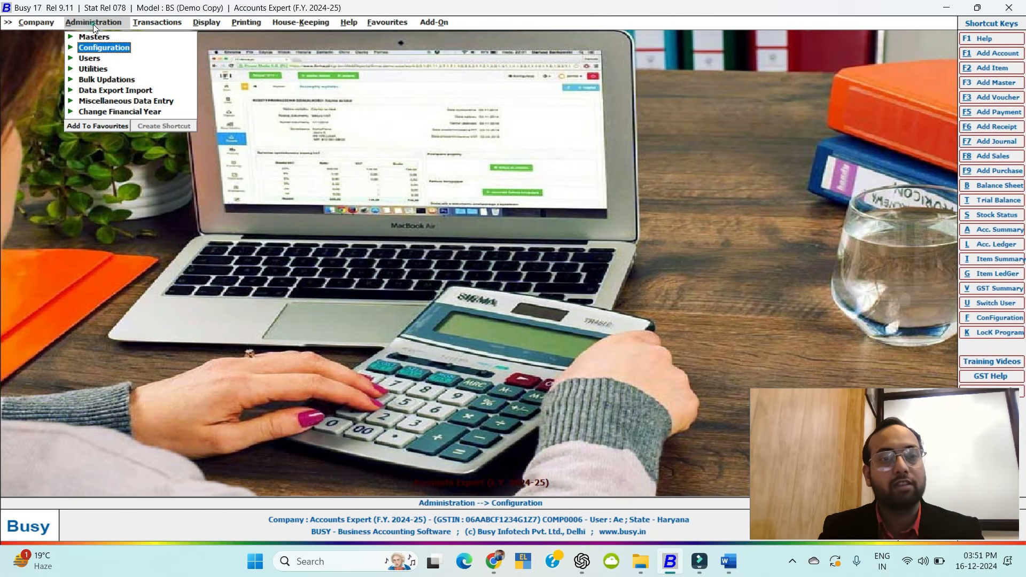
{"action": "left_click", "coordinate": [99, 46]}
{"action": "left_click", "coordinate": [146, 111]}
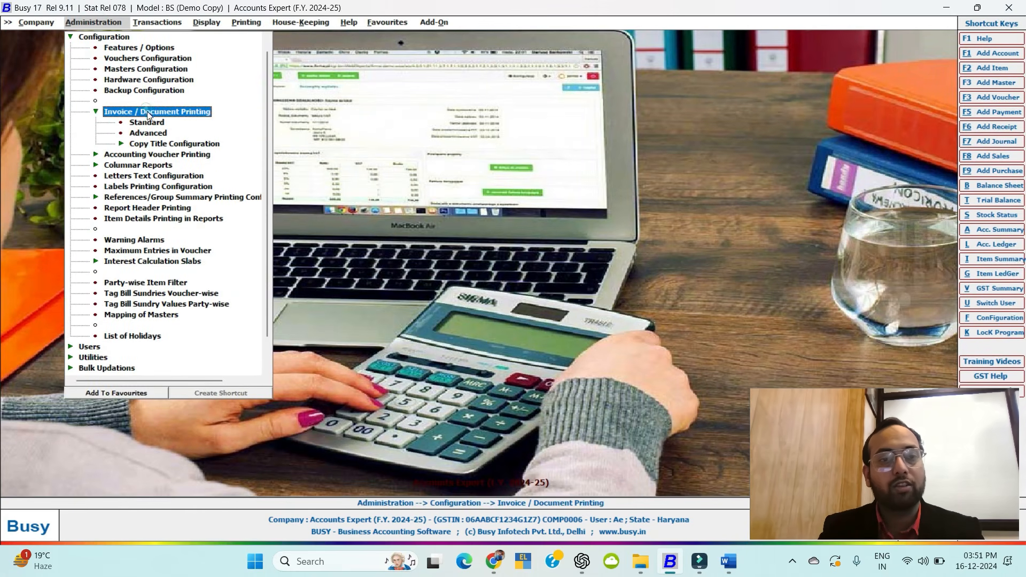
{"action": "left_click", "coordinate": [142, 123]}
{"action": "left_click", "coordinate": [74, 76]}
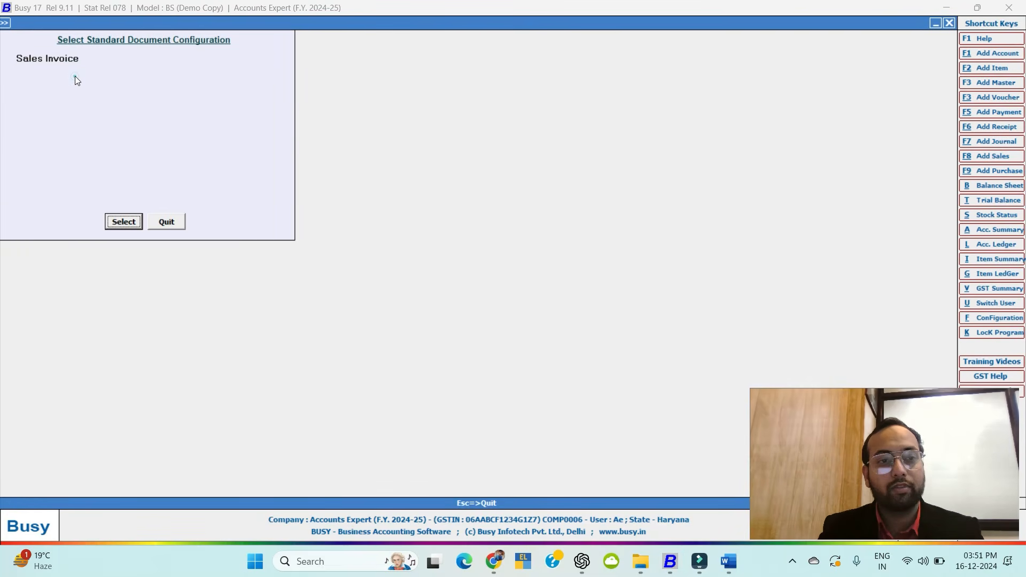
{"action": "left_click", "coordinate": [123, 220]}
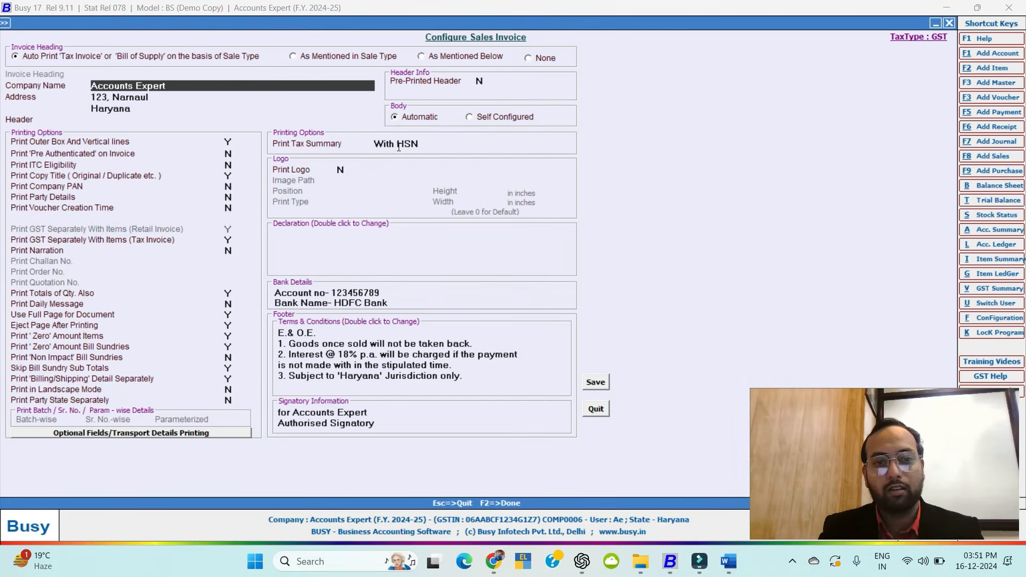
Set Print Tax Summary to Without HSN, save, and close the configuration screens.
{"action": "left_click", "coordinate": [398, 144]}
{"action": "left_click", "coordinate": [406, 162]}
{"action": "left_click", "coordinate": [604, 382]}
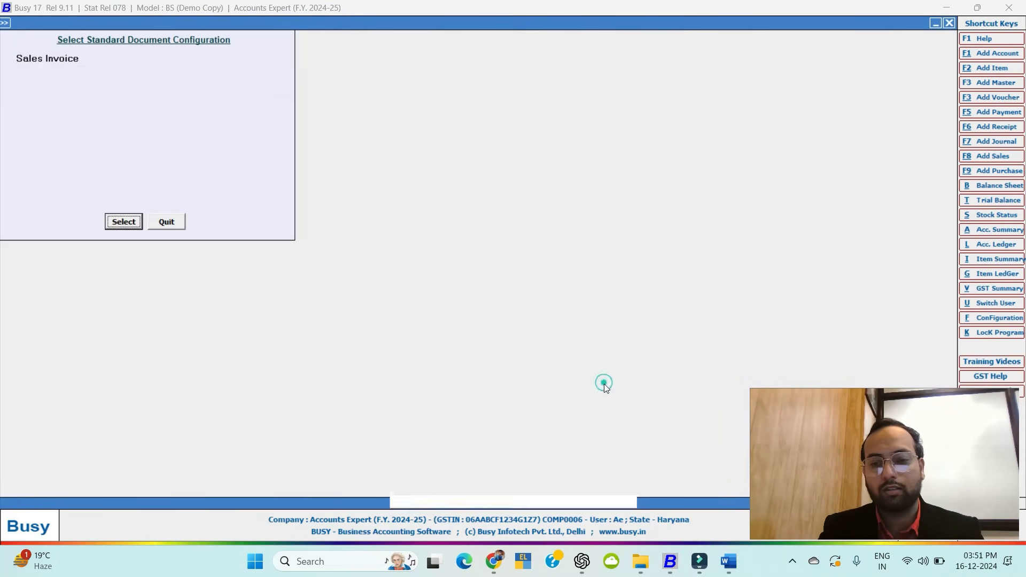
{"action": "key", "text": "Escape"}
{"action": "key", "text": "Escape"}
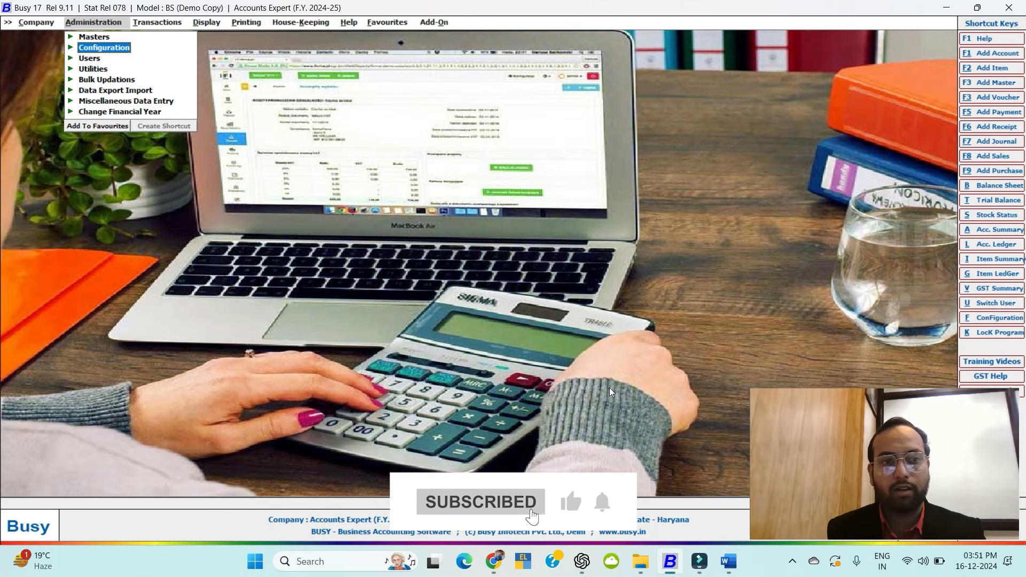
{"action": "key", "text": "Escape"}
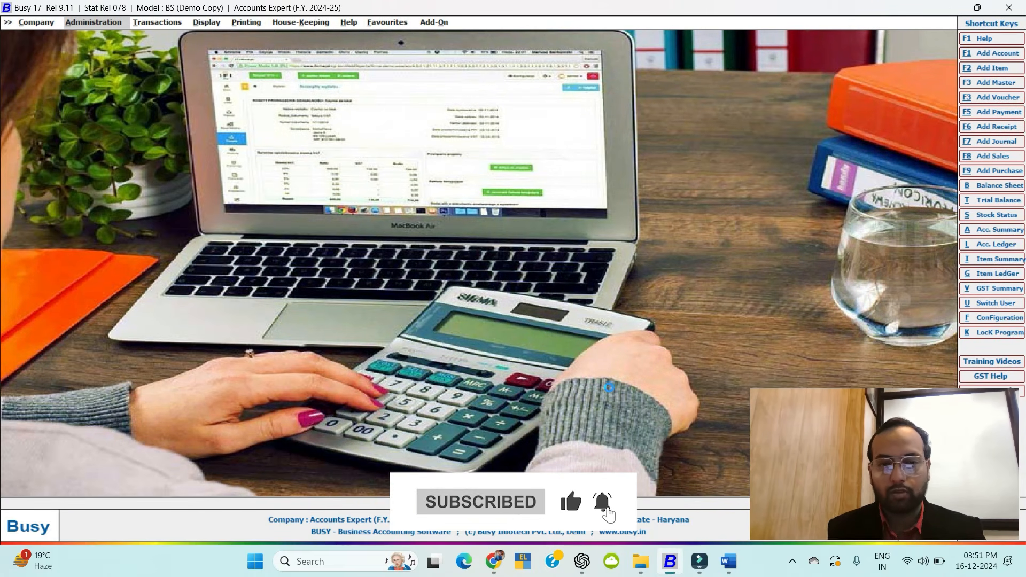
{"action": "key", "text": "alt+l"}
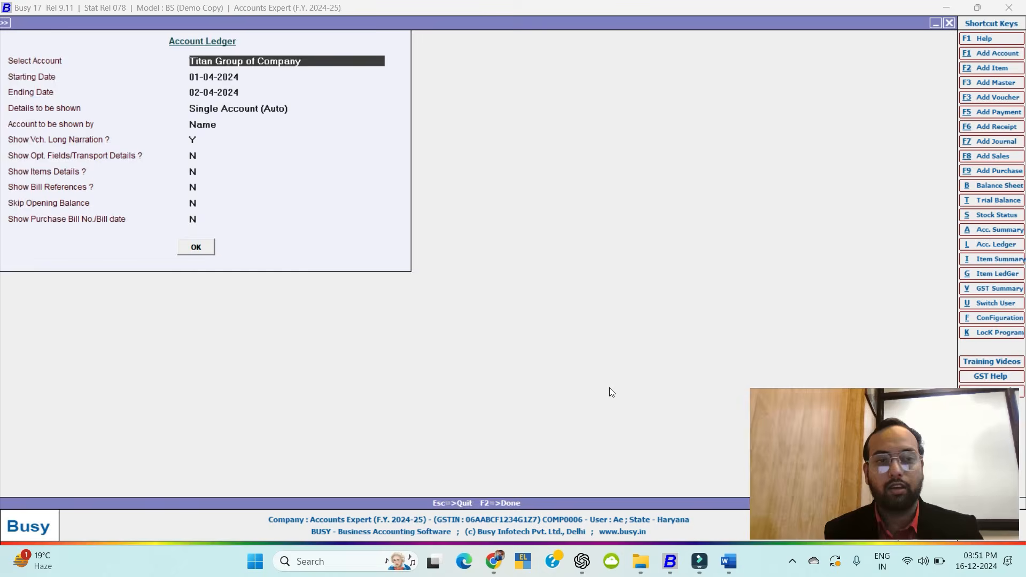
From Titan Group's ledger, preview sale voucher 2's invoice in STANDARD format.
{"action": "key", "text": "F2"}
{"action": "key", "text": "Down"}
{"action": "key", "text": "Down"}
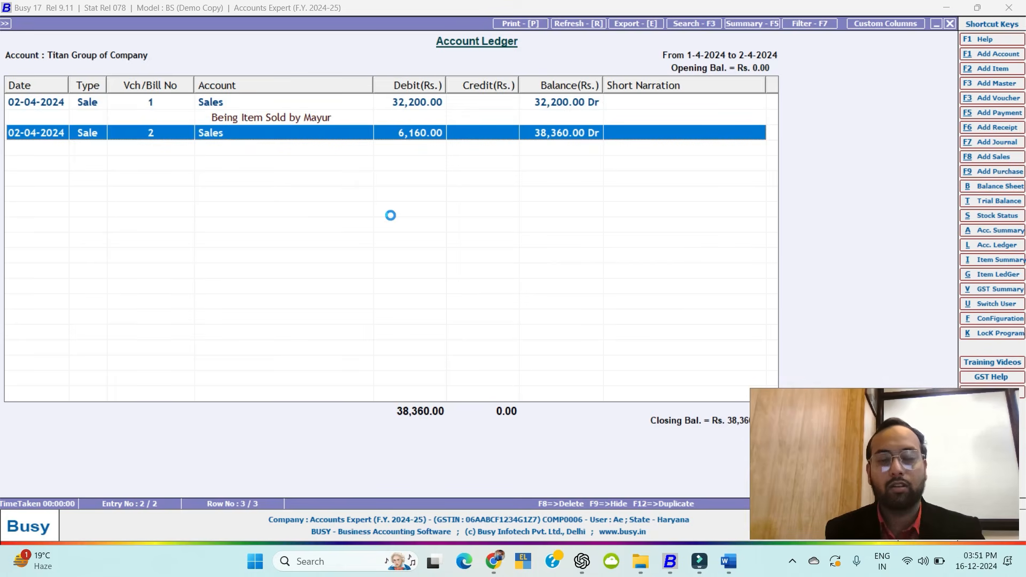
{"action": "key", "text": "alt+p"}
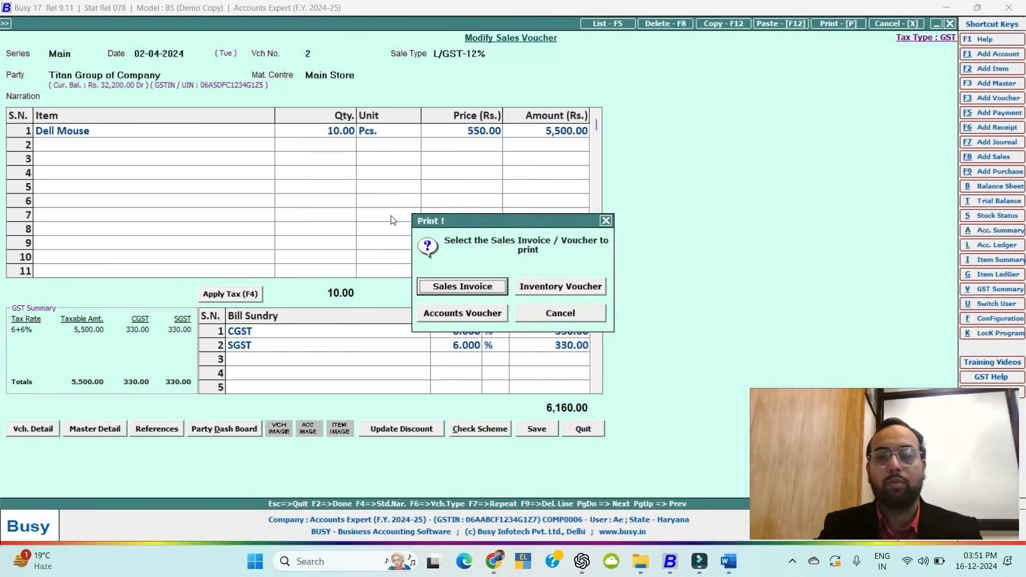
{"action": "key", "text": "Escape"}
{"action": "key", "text": "alt+p"}
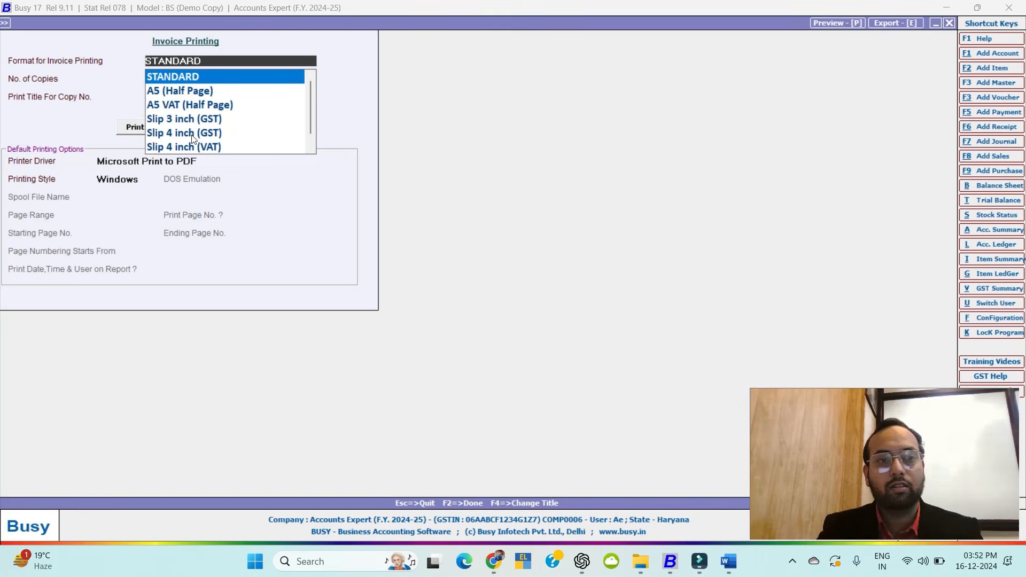
{"action": "left_click", "coordinate": [195, 78]}
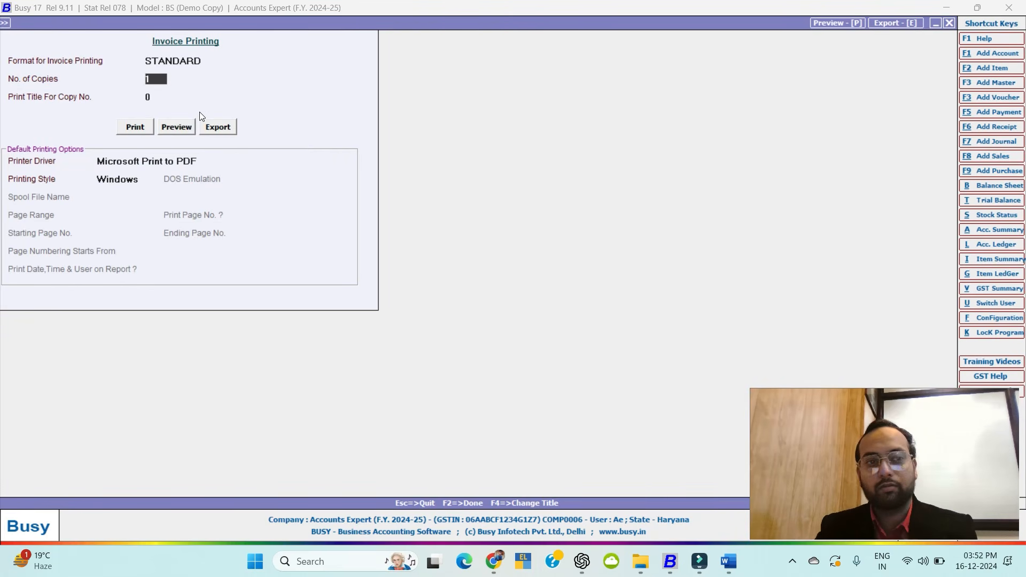
{"action": "left_click", "coordinate": [178, 128]}
Scroll through the invoice preview, then close it and quit the voucher back to the ledger.
{"action": "scroll", "coordinate": [0, 244], "scroll_direction": "down", "scroll_amount": 2}
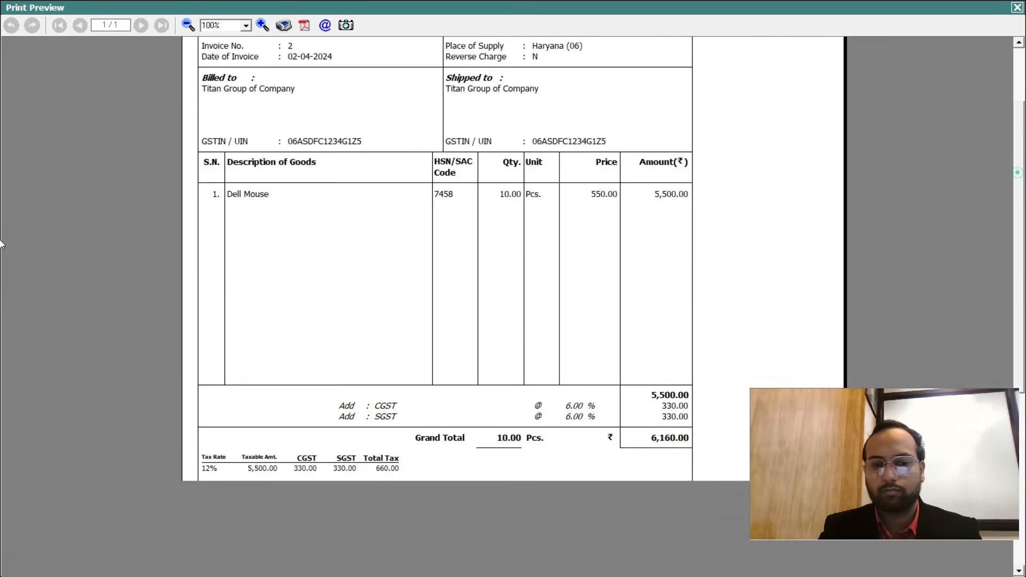
{"action": "scroll", "coordinate": [0, 286], "scroll_direction": "down", "scroll_amount": 3}
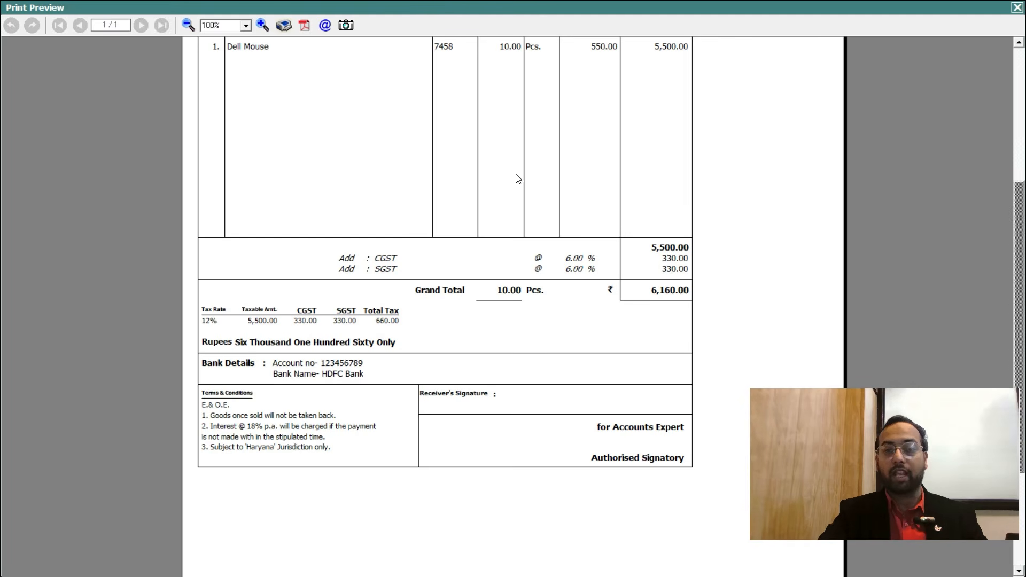
{"action": "scroll", "coordinate": [1, 176], "scroll_direction": "up", "scroll_amount": 5}
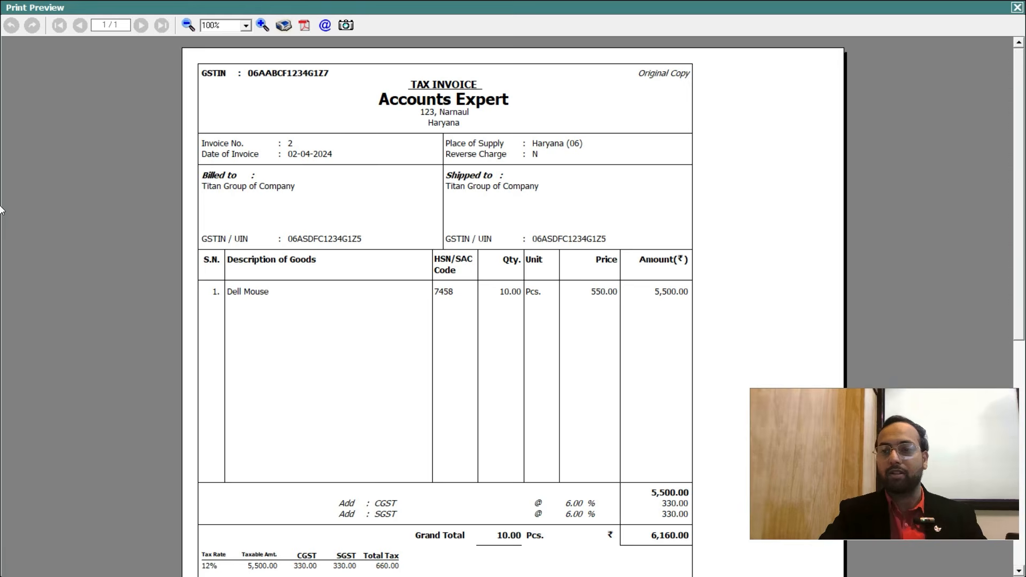
{"action": "scroll", "coordinate": [636, 431], "scroll_direction": "down", "scroll_amount": 5}
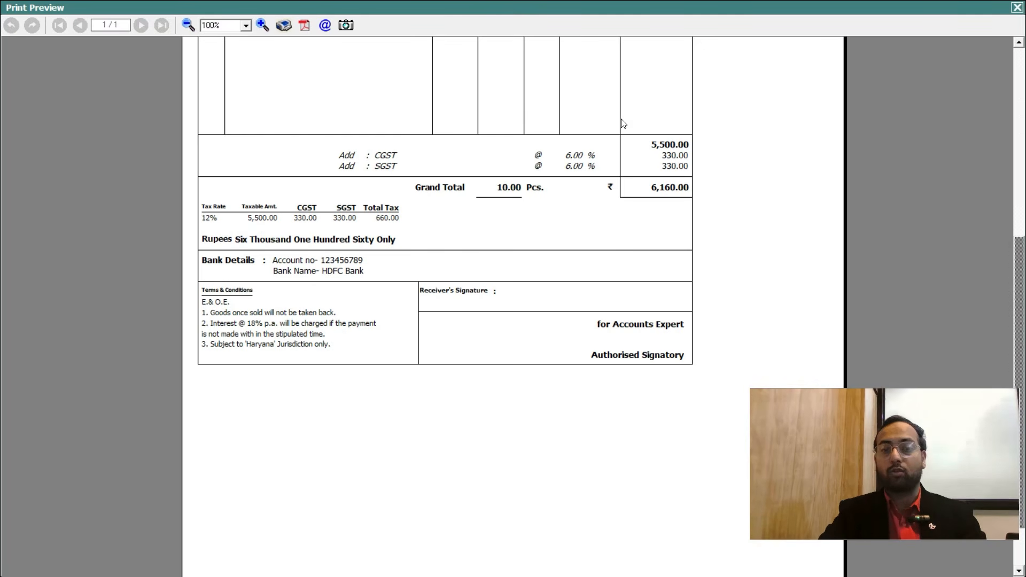
{"action": "left_click", "coordinate": [1016, 7]}
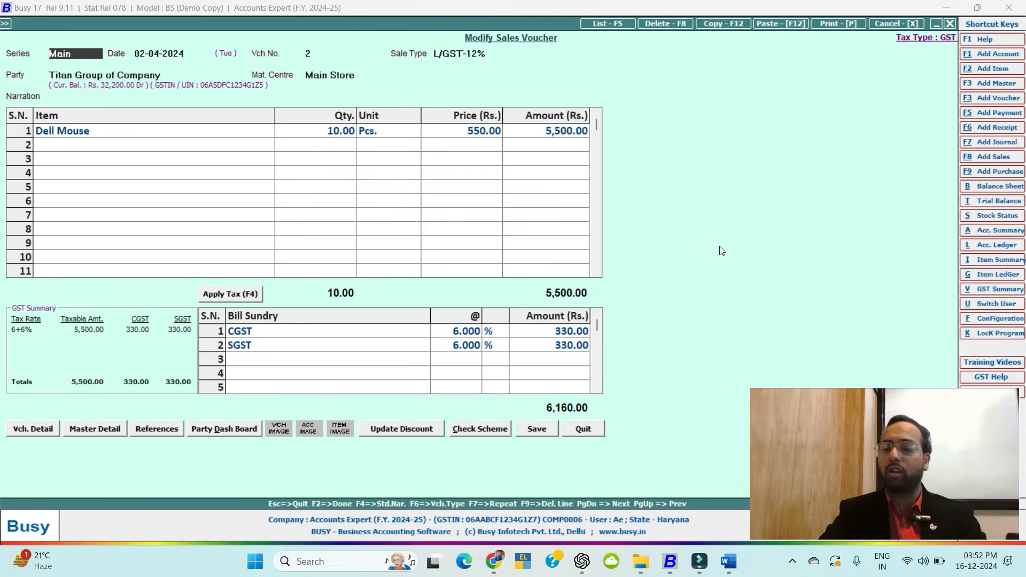
{"action": "key", "text": "Escape"}
{"action": "key", "text": "Return"}
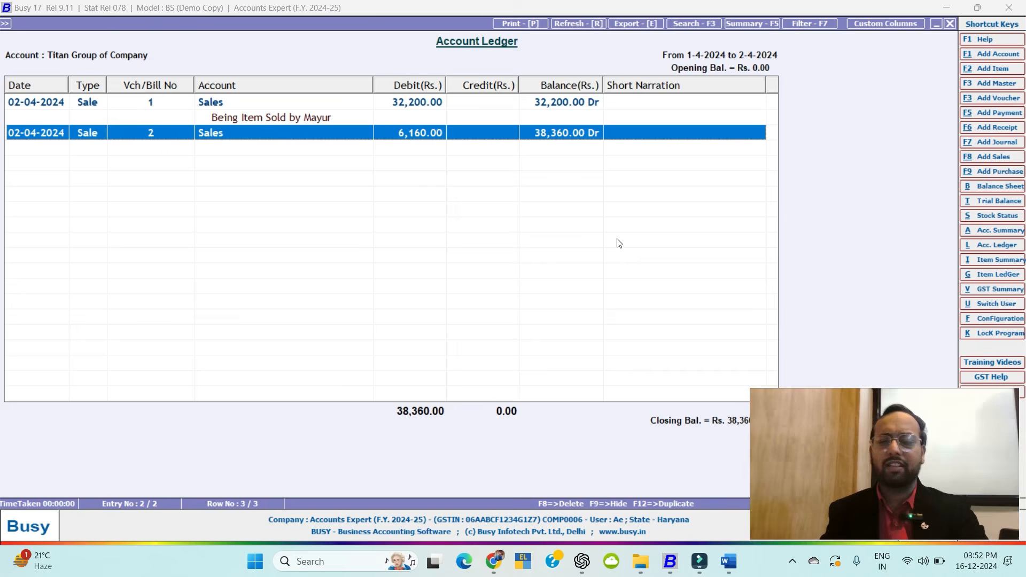
Leave the ledger and start adding a new receipt voucher from Transactions.
{"action": "key", "text": "Escape"}
{"action": "key", "text": "Escape"}
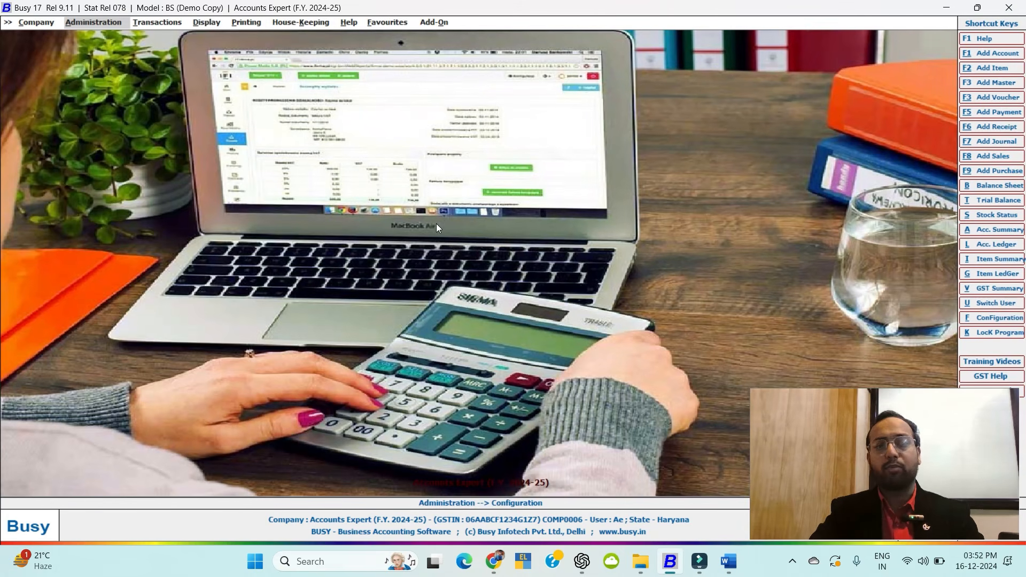
{"action": "left_click", "coordinate": [144, 23]}
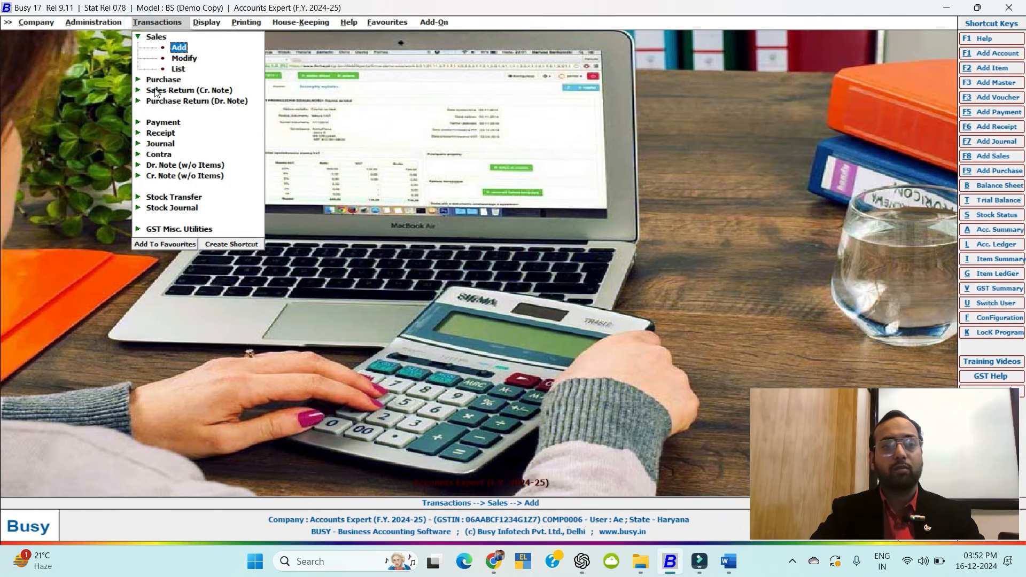
{"action": "left_click", "coordinate": [160, 133]}
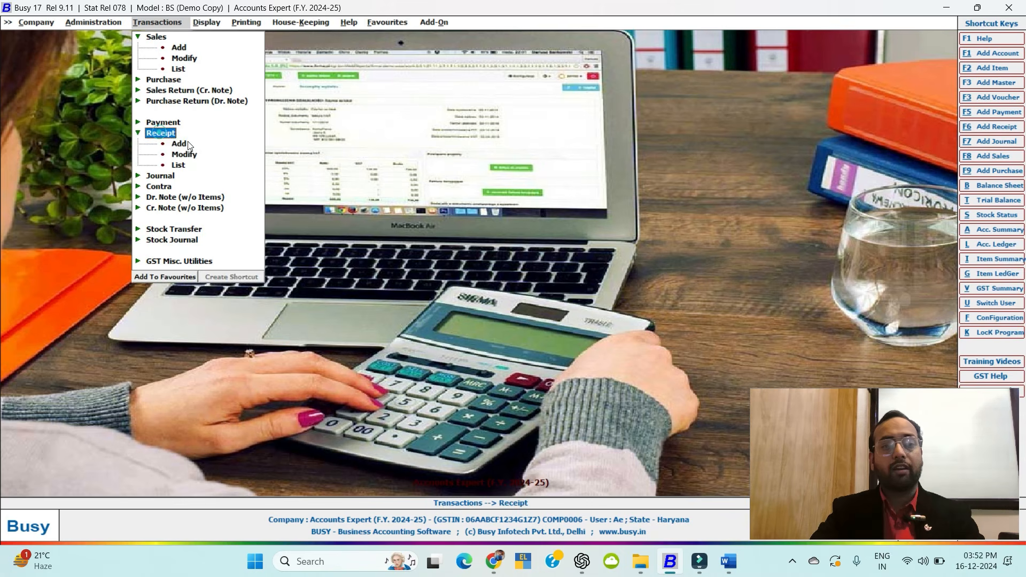
{"action": "double_click", "coordinate": [182, 144]}
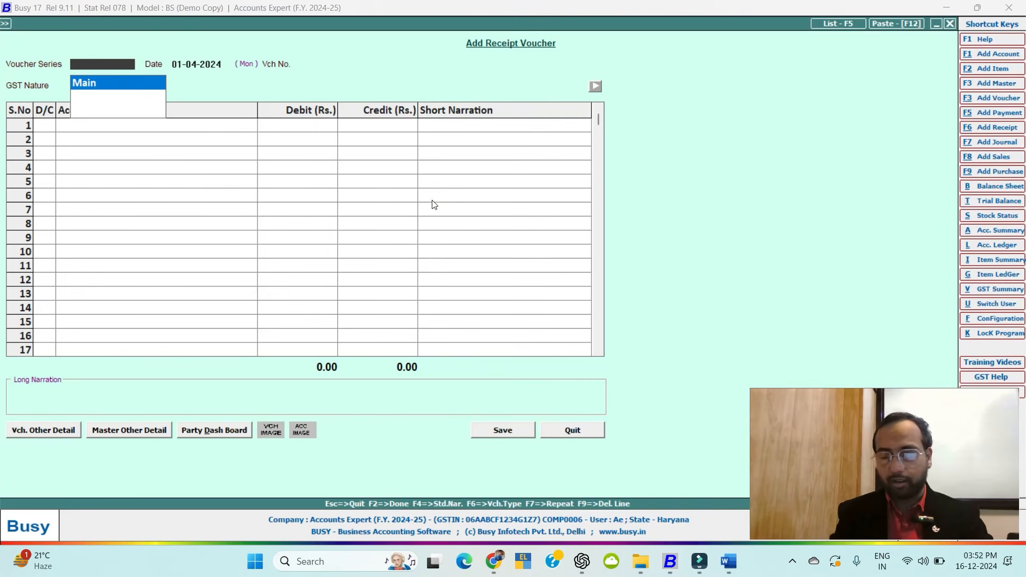
Keep series Main and date 01-04-2024, set GST nature Not Applicable, and begin a new capital account.
{"action": "key", "text": "Return"}
{"action": "key", "text": "Return"}
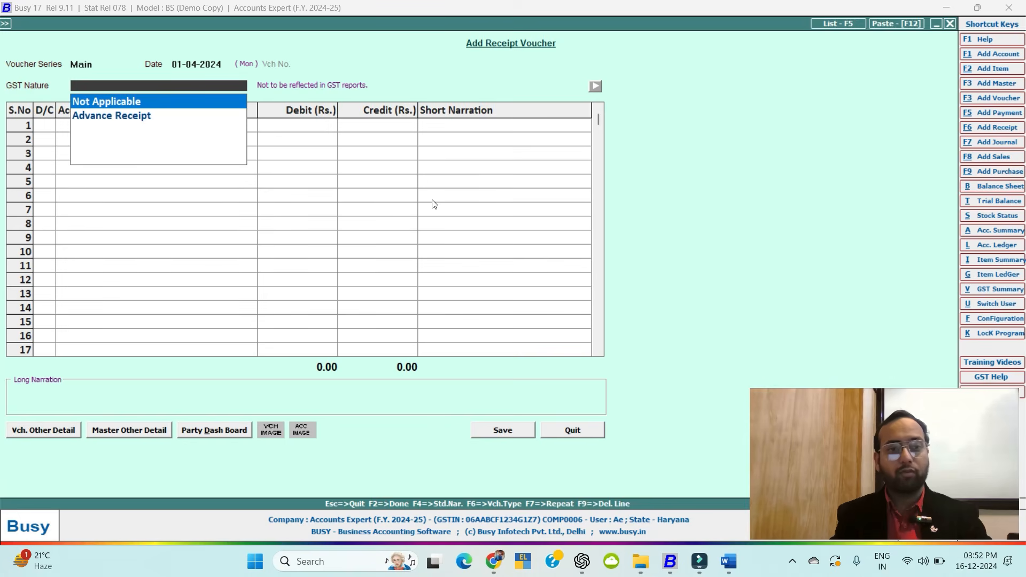
{"action": "key", "text": "Return"}
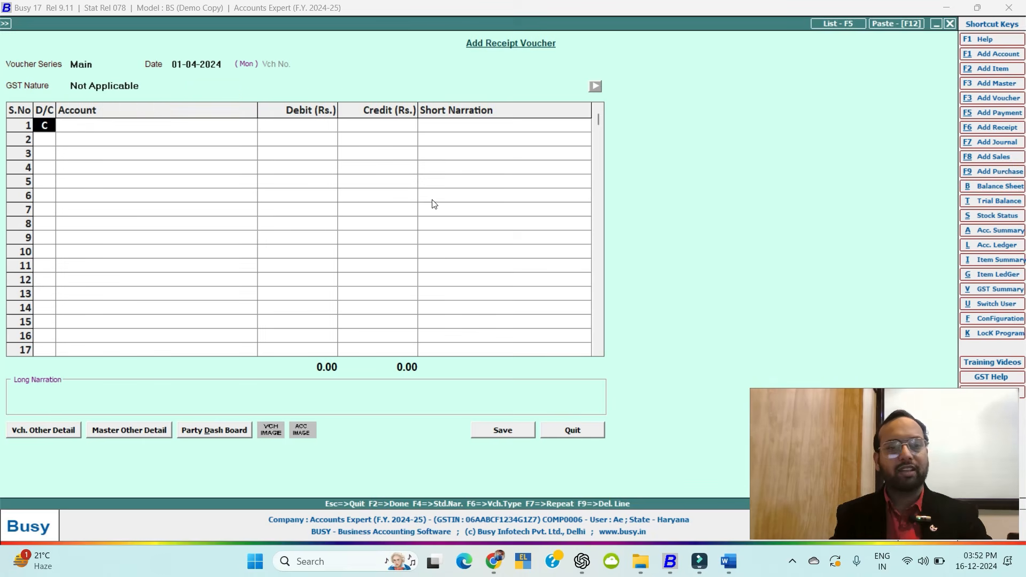
{"action": "key", "text": "Return"}
{"action": "type", "text": "capit"}
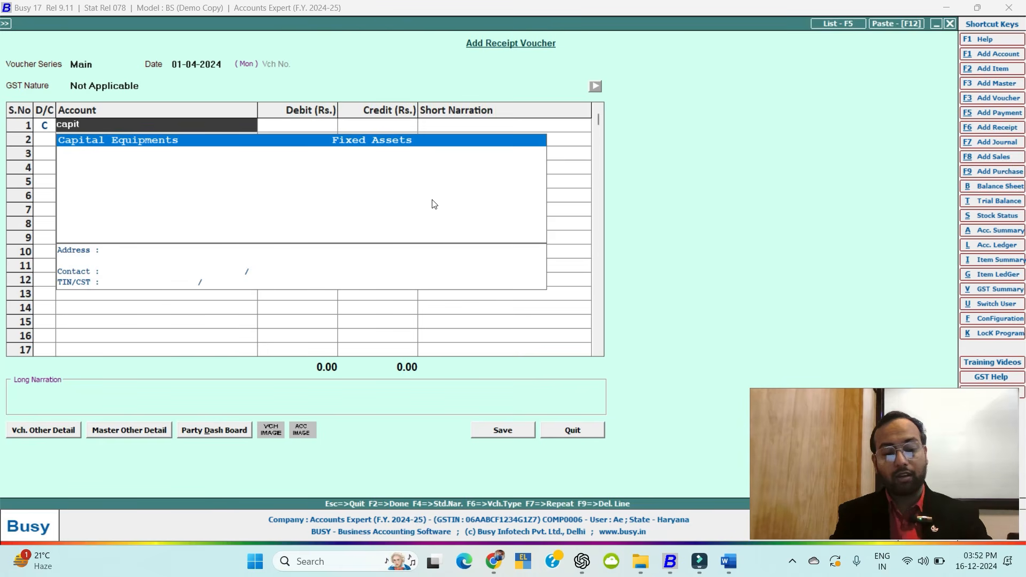
{"action": "key", "text": "F3"}
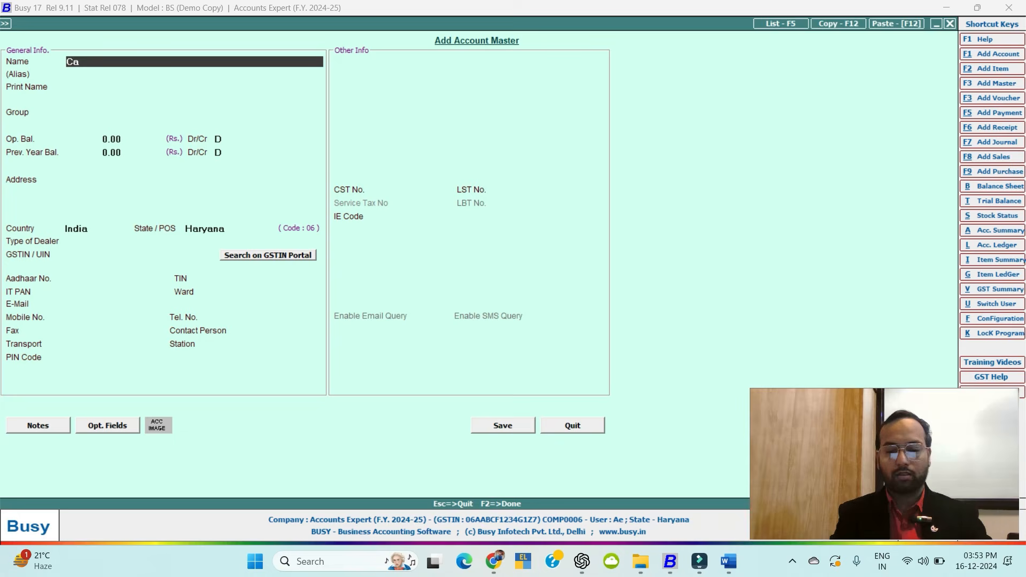
Create and save Capital A/c under the Capital Account group, then credit it on the receipt's first line.
{"action": "type", "text": "Capital A"}
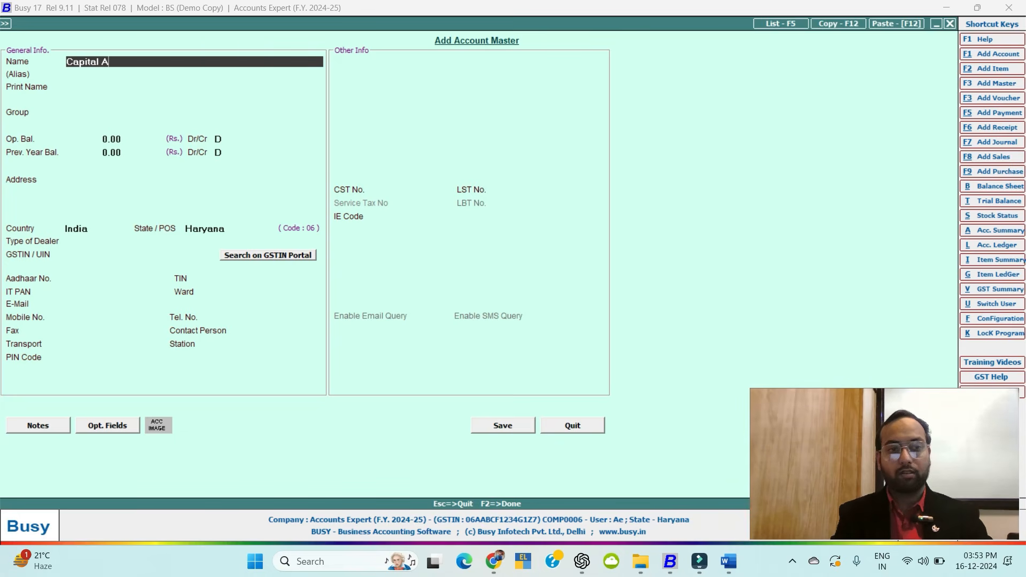
{"action": "type", "text": "/c"}
{"action": "key", "text": "Return"}
{"action": "key", "text": "Return"}
{"action": "key", "text": "Return"}
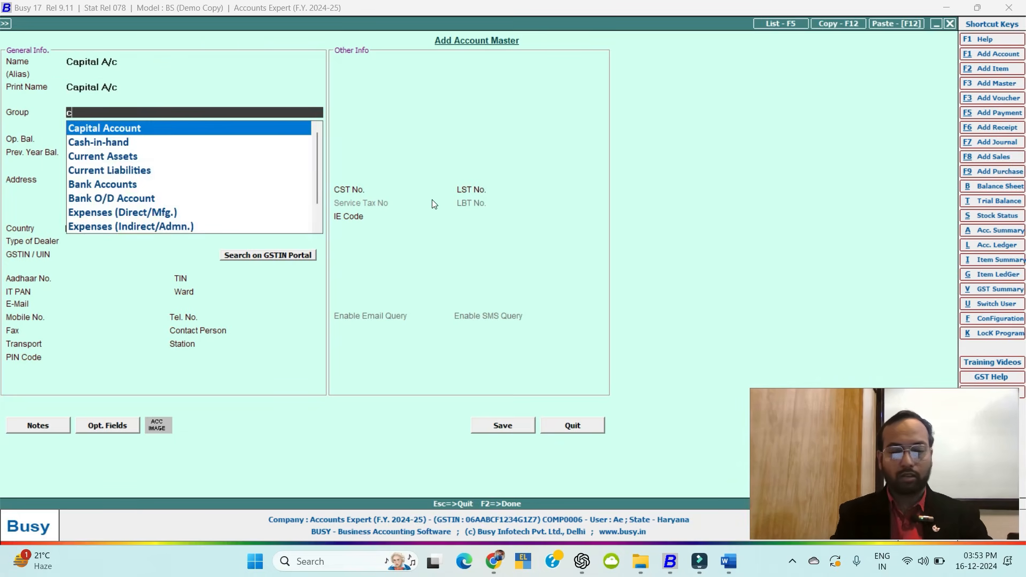
{"action": "type", "text": "cap"}
{"action": "key", "text": "Return"}
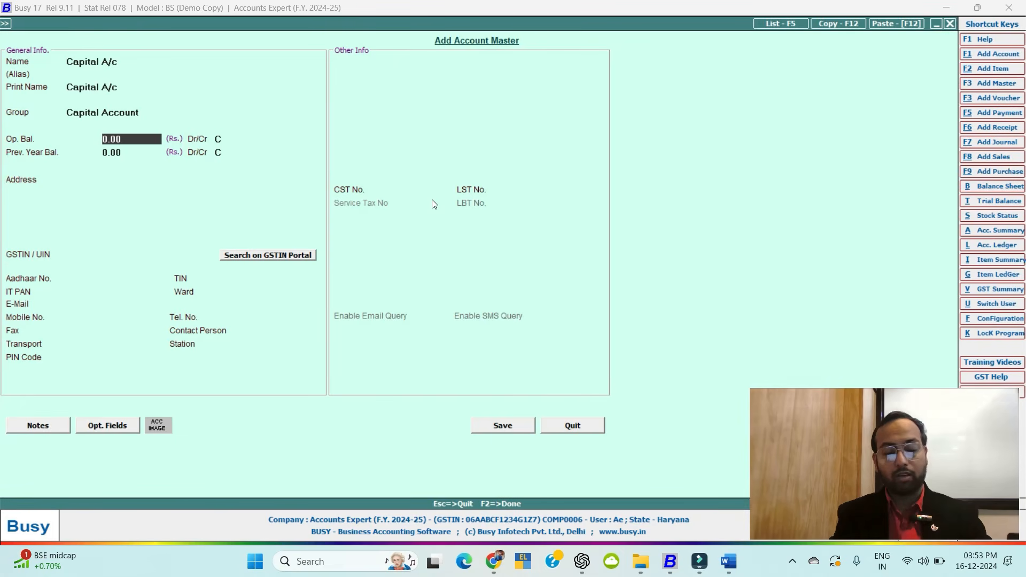
{"action": "key", "text": "F2"}
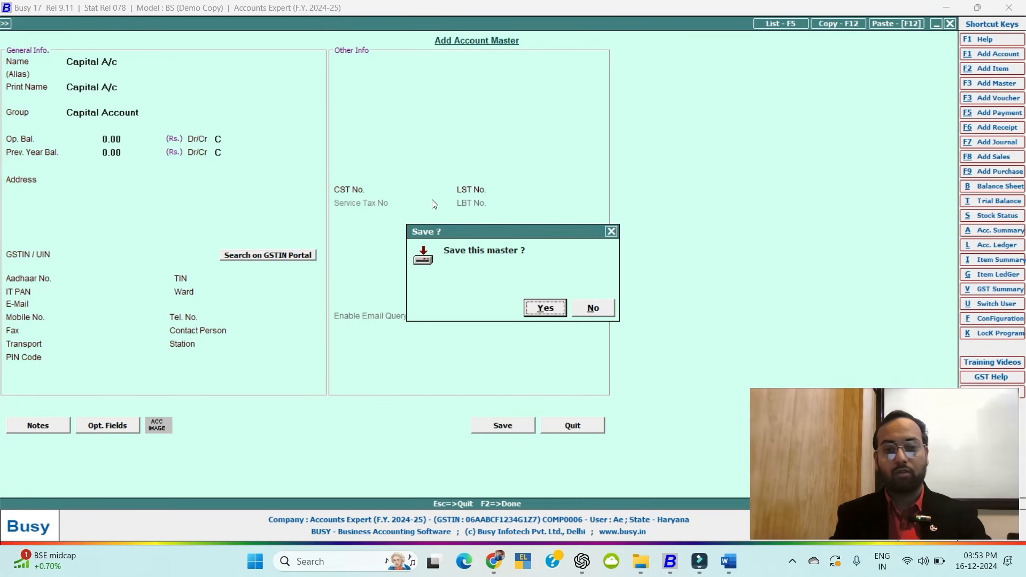
{"action": "key", "text": "Return"}
{"action": "type", "text": "Capi"}
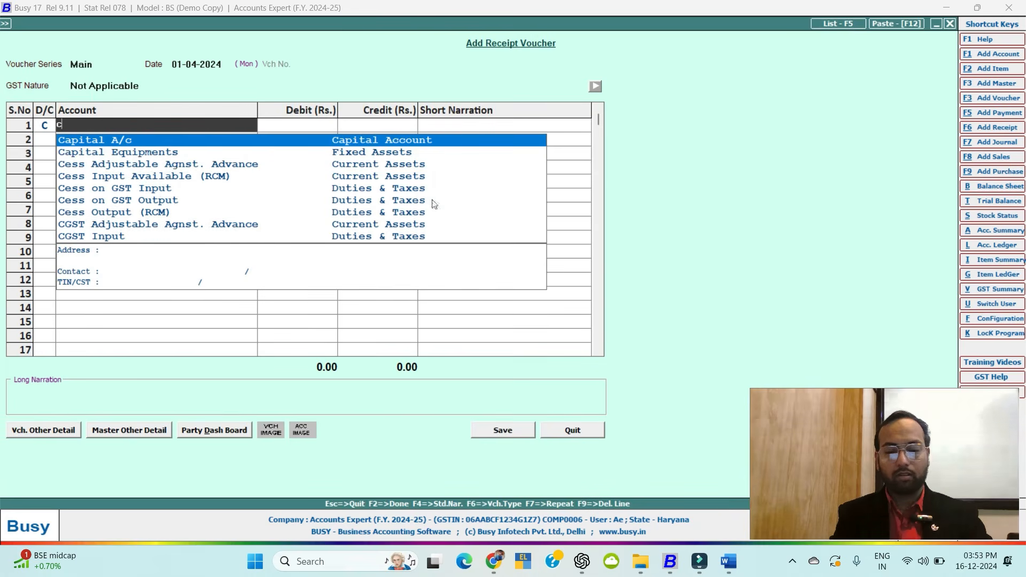
{"action": "key", "text": "Return"}
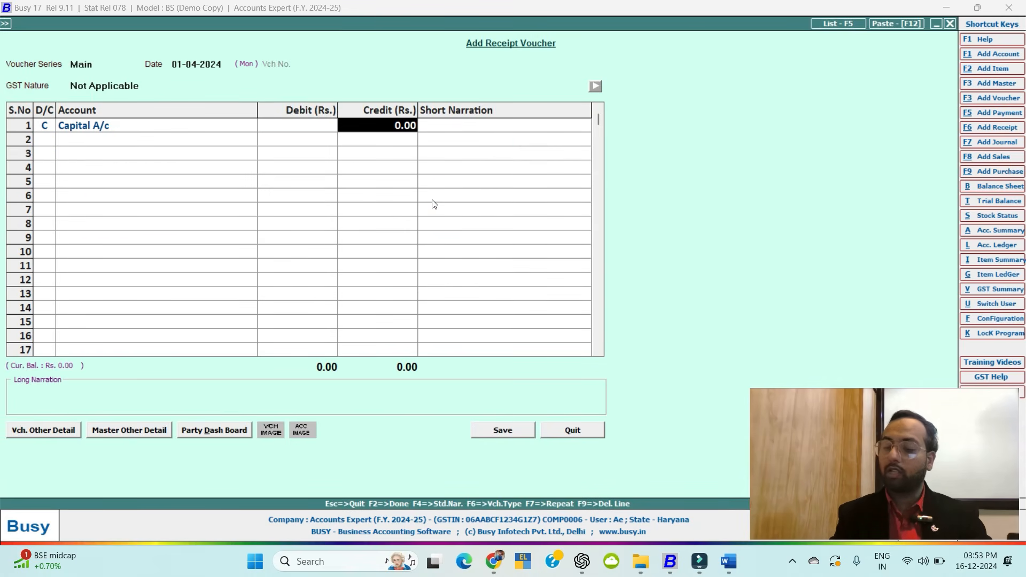
Credit Capital A/c 5,00,000 and debit Cash on the second line.
{"action": "type", "text": "500000"}
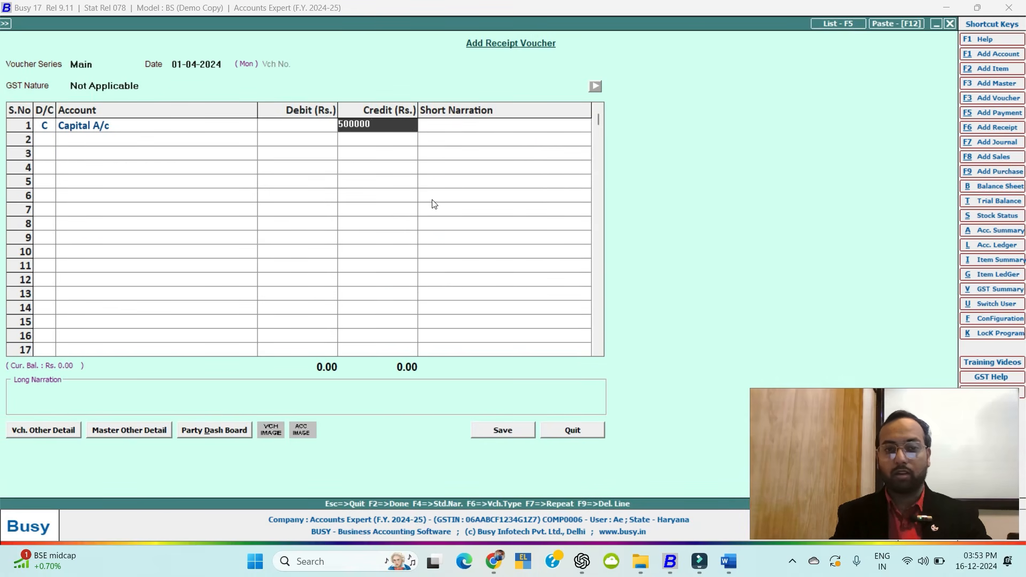
{"action": "key", "text": "Return"}
{"action": "key", "text": "Return"}
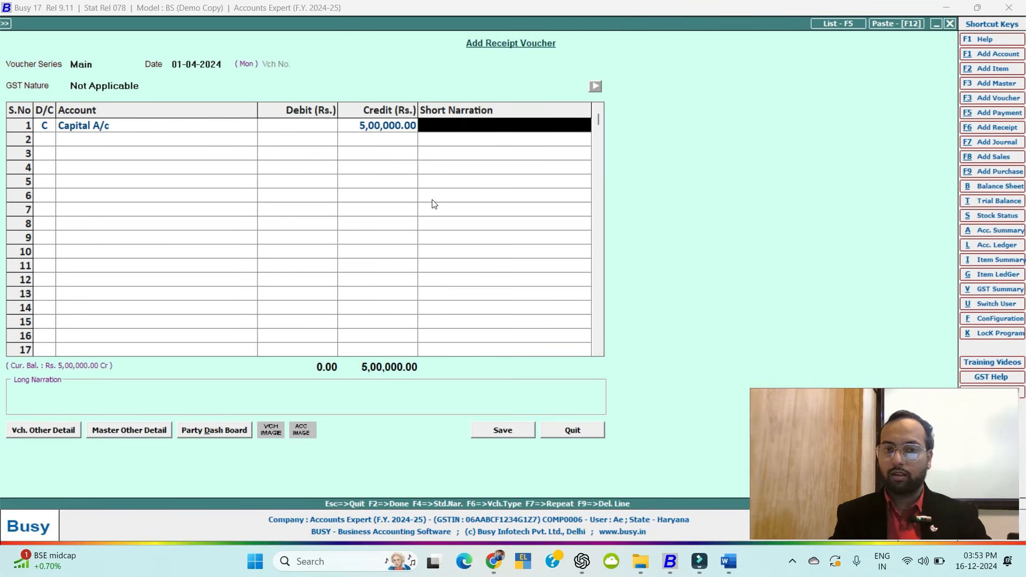
{"action": "key", "text": "Return"}
{"action": "key", "text": "Return"}
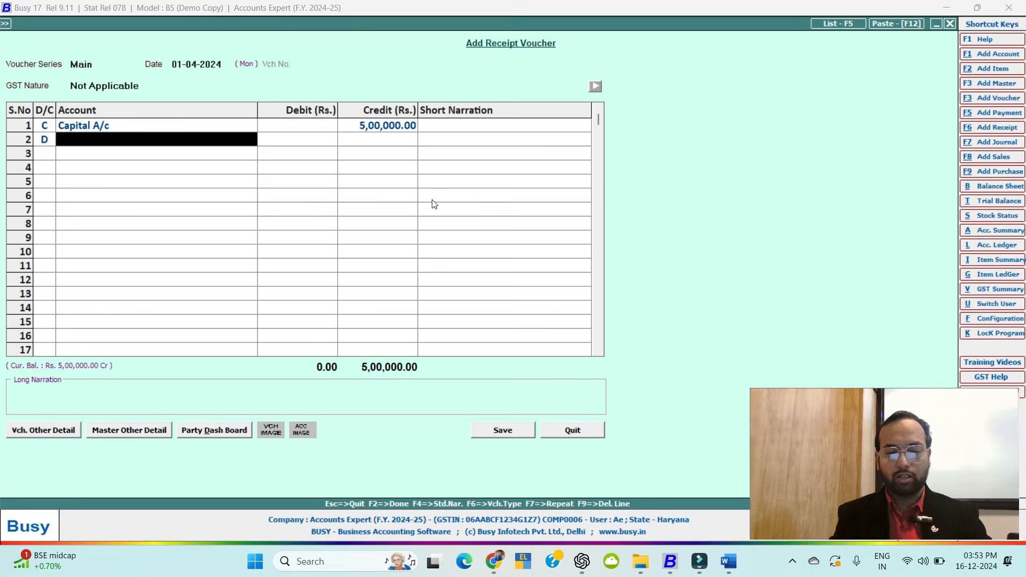
{"action": "type", "text": "cash"}
{"action": "key", "text": "Return"}
{"action": "key", "text": "Return"}
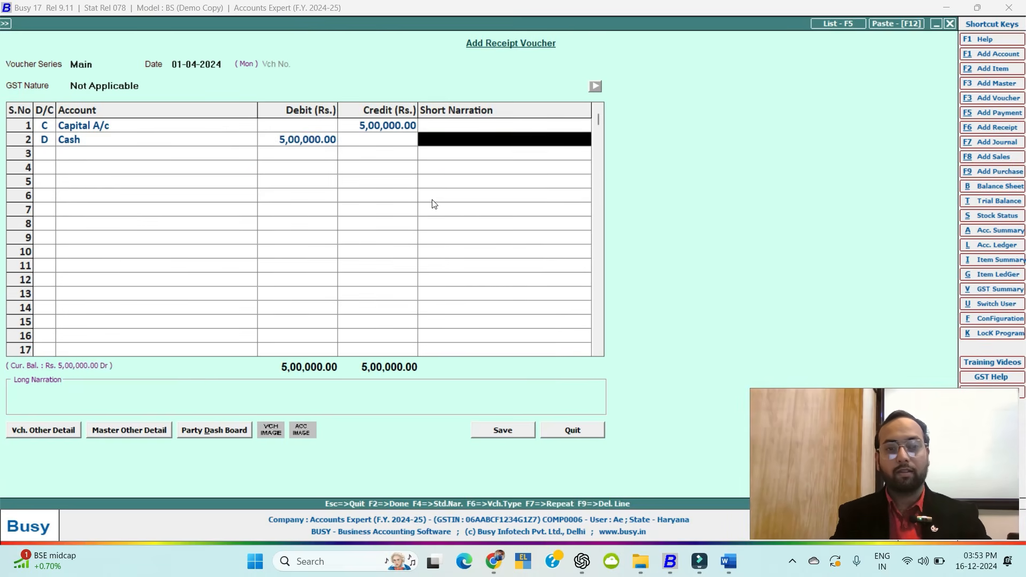
{"action": "key", "text": "Return"}
Save the receipt despite the cash-limit warning and keep Main series for the next voucher.
{"action": "key", "text": "Return"}
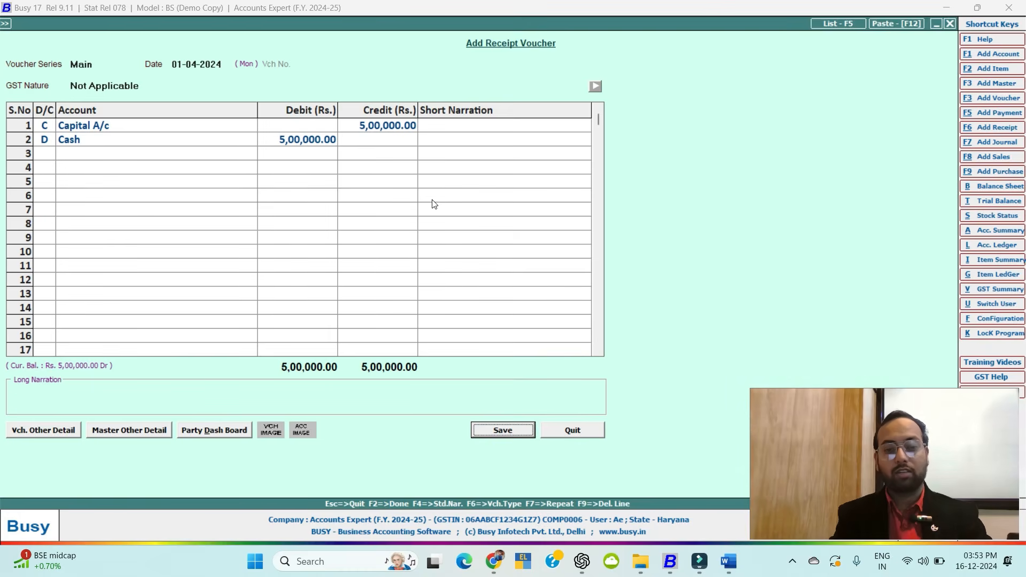
{"action": "key", "text": "Return"}
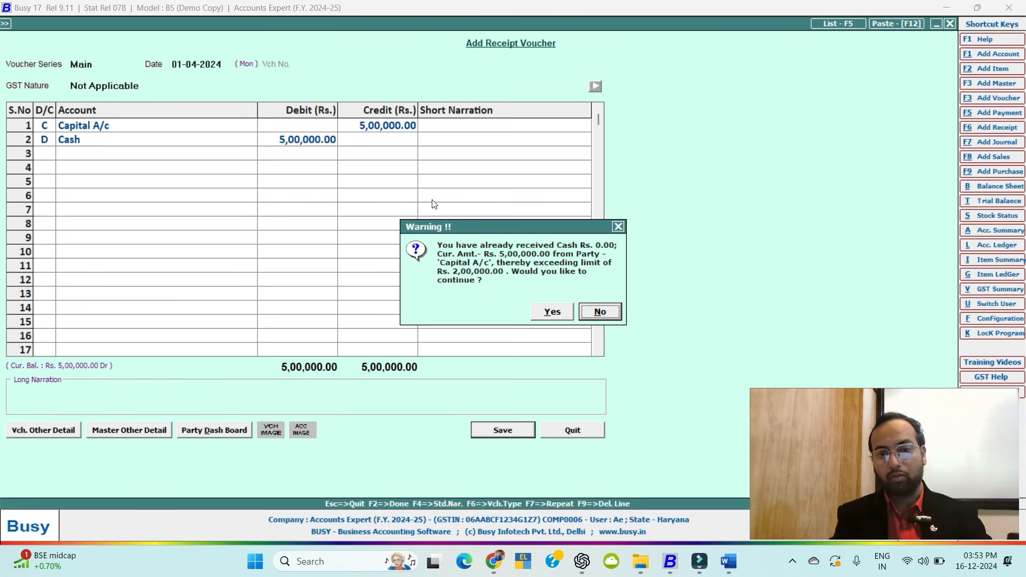
{"action": "key", "text": "Left"}
{"action": "key", "text": "Return"}
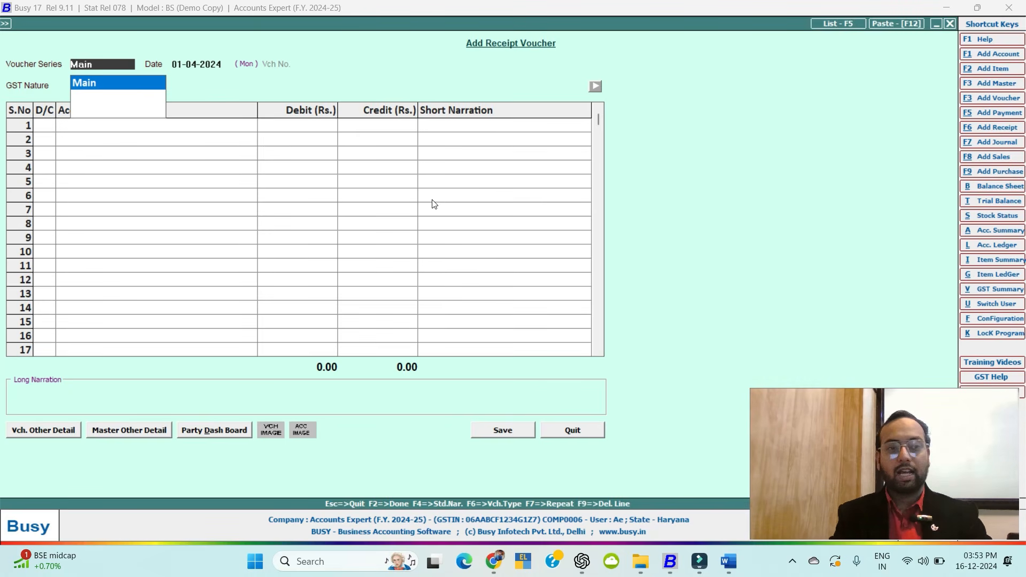
{"action": "key", "text": "Return"}
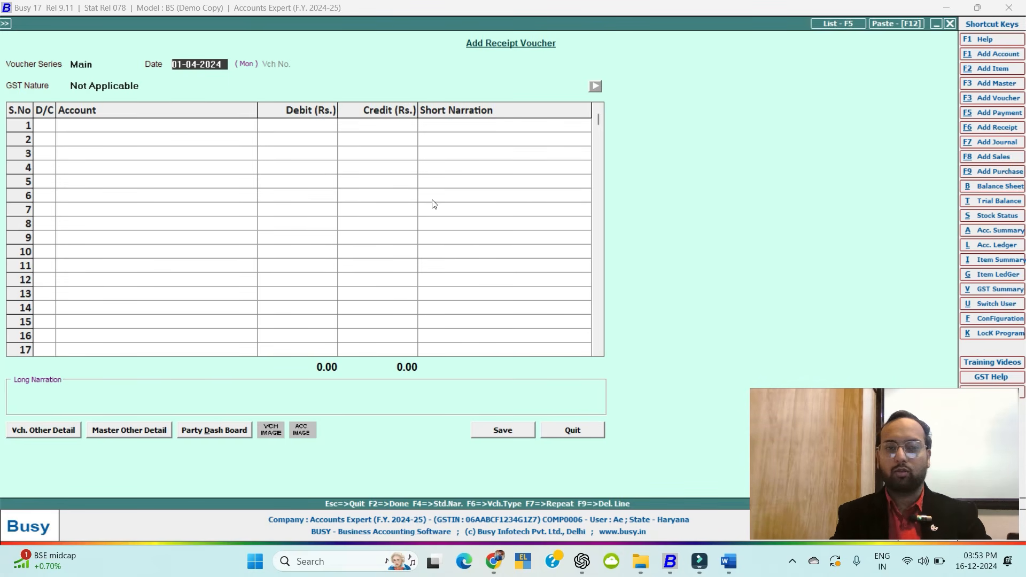
On the 01-04-2024 receipt, credit Titan Group of Company 6,160.
{"action": "key", "text": "Return"}
{"action": "key", "text": "Return"}
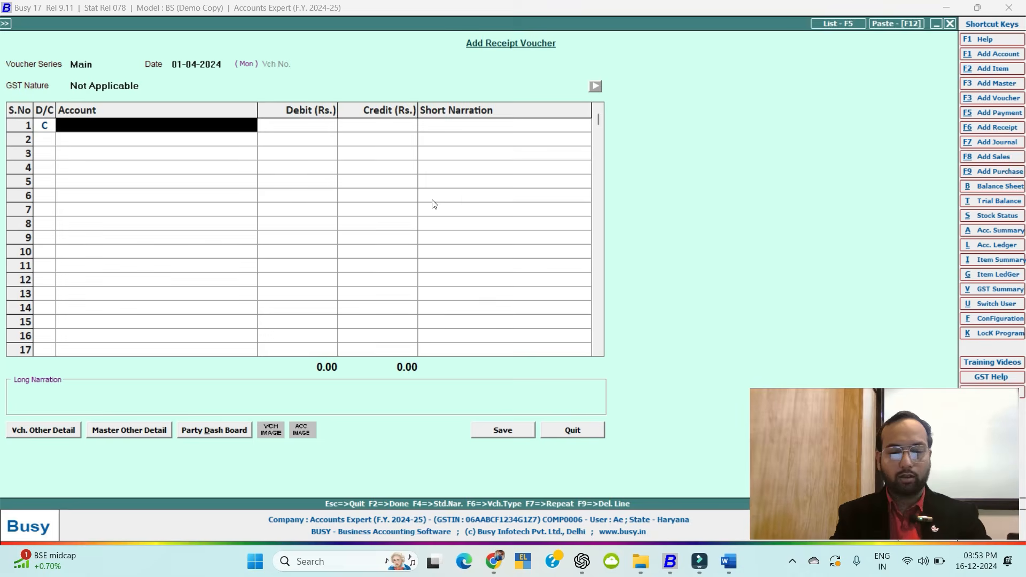
{"action": "type", "text": "tit"}
{"action": "key", "text": "Return"}
{"action": "type", "text": "6"}
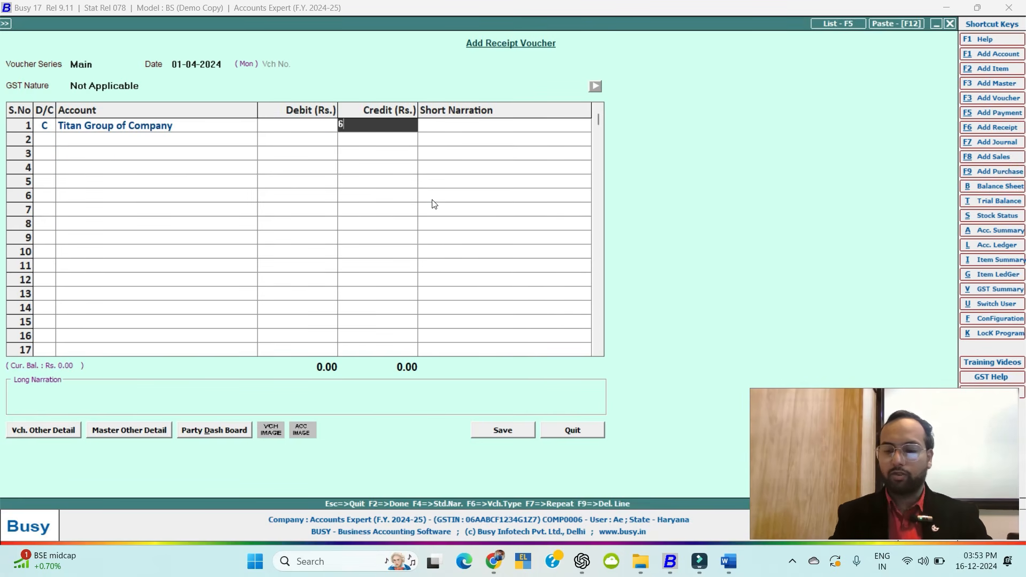
{"action": "type", "text": ",160"}
{"action": "key", "text": "Return"}
{"action": "key", "text": "Return"}
{"action": "key", "text": "Return"}
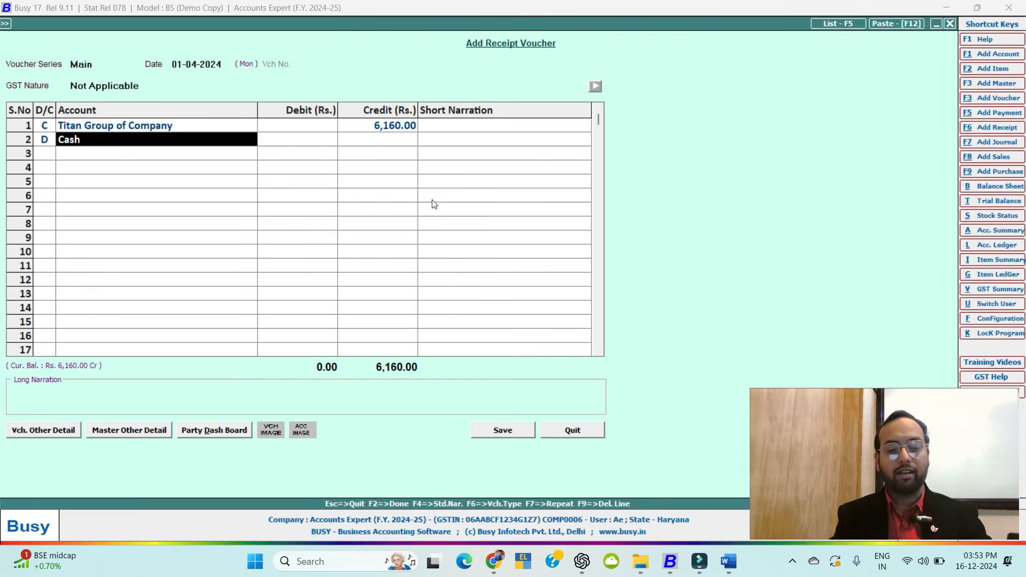
Create a new HDFC Bank account under the Bank Accounts group.
{"action": "key", "text": "F3"}
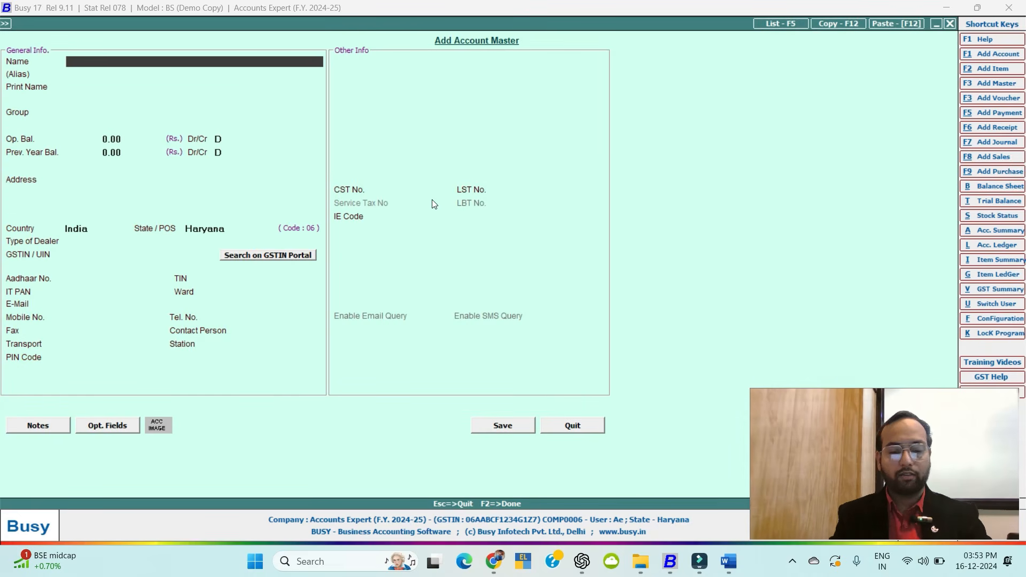
{"action": "type", "text": "HDFC B"}
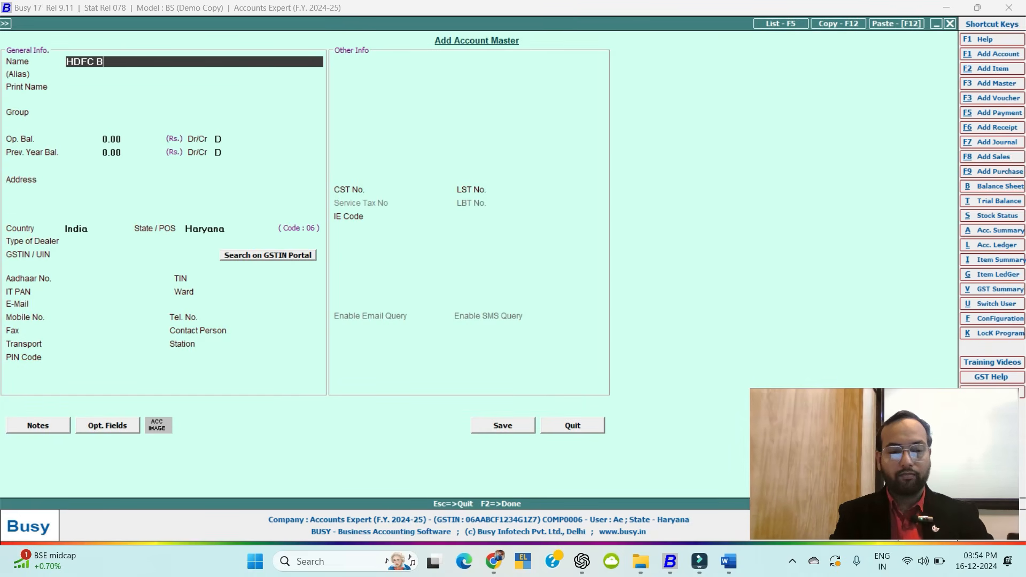
{"action": "type", "text": "a"}
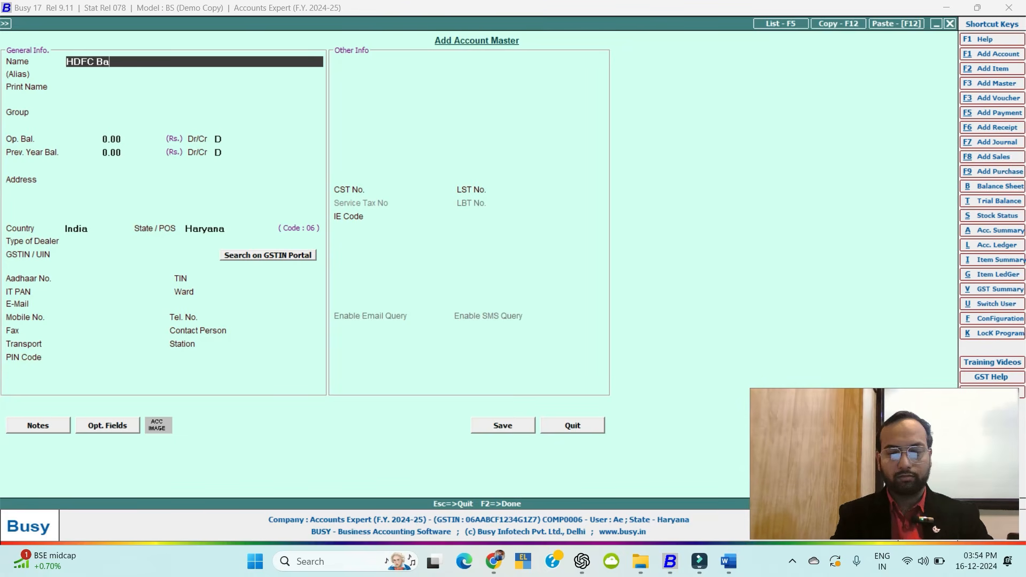
{"action": "type", "text": "nk"}
{"action": "key", "text": "Return"}
{"action": "key", "text": "Return"}
{"action": "key", "text": "Return"}
{"action": "type", "text": "b"}
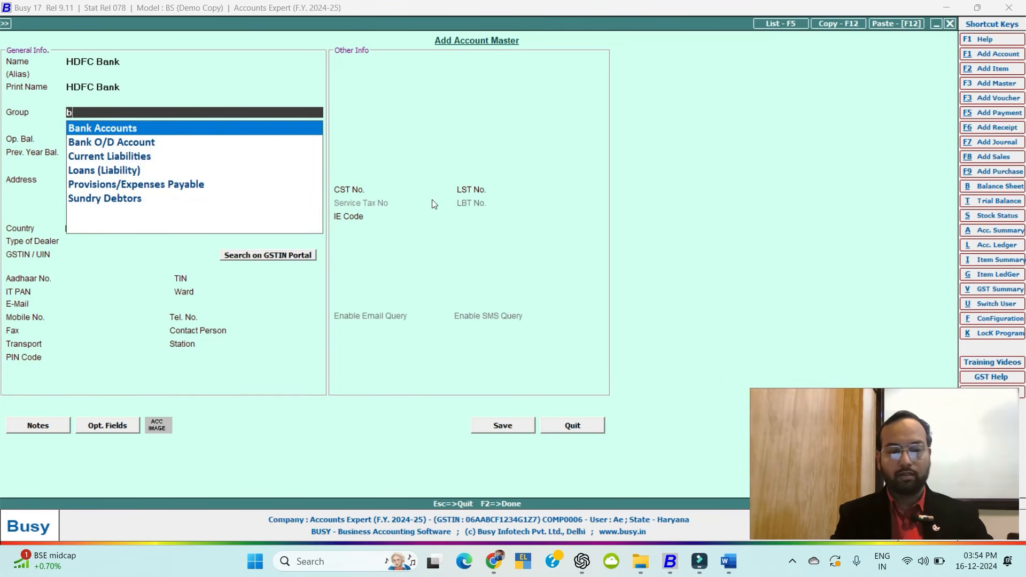
{"action": "type", "text": "a"}
{"action": "key", "text": "Return"}
{"action": "key", "text": "Return"}
{"action": "key", "text": "Return"}
{"action": "key", "text": "Return"}
{"action": "key", "text": "Return"}
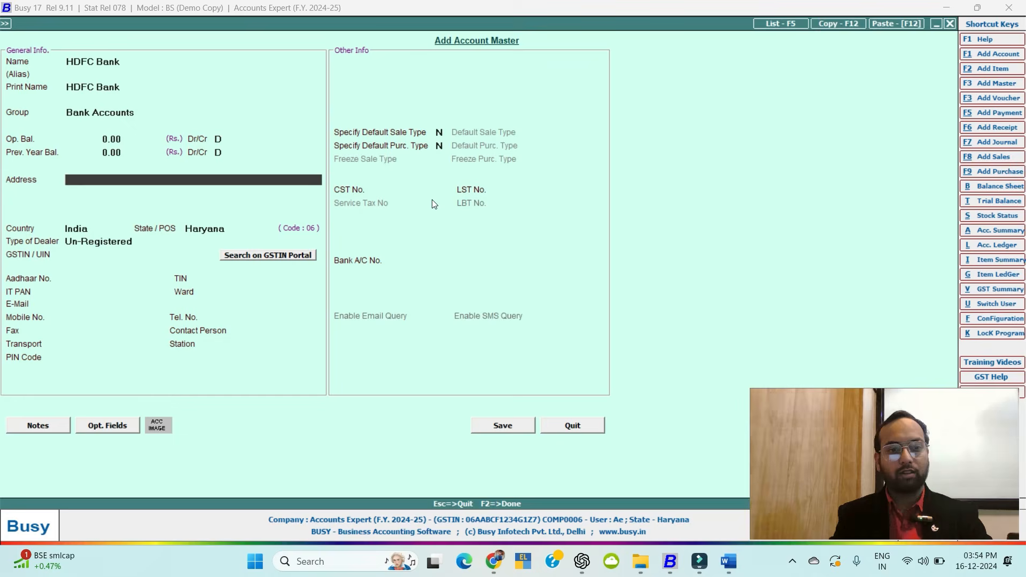
{"action": "key", "text": "Return"}
{"action": "key", "text": "Return"}
{"action": "key", "text": "Return"}
{"action": "key", "text": "F2"}
{"action": "key", "text": "Return"}
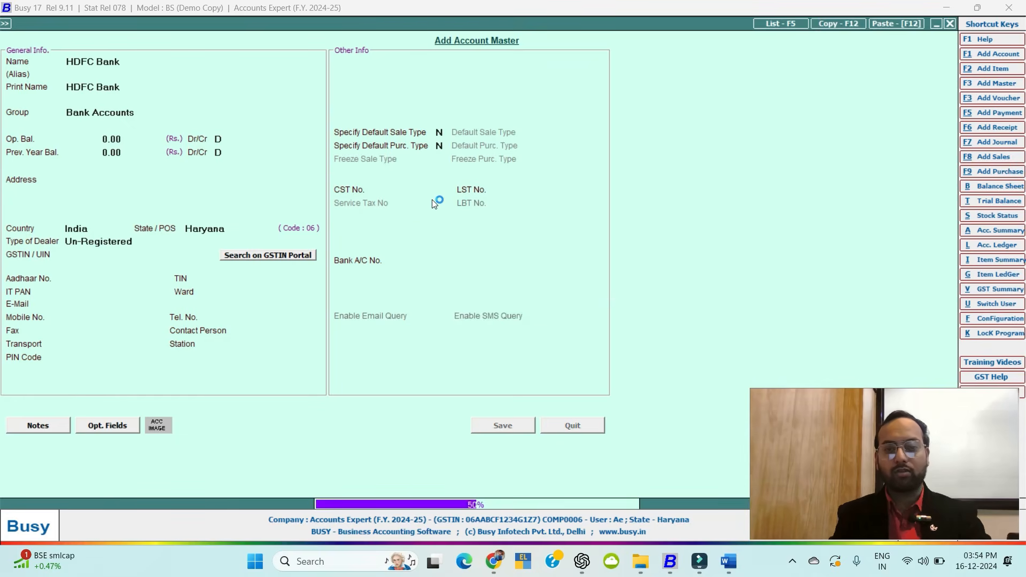
Debit HDFC Bank instead of Cash, adjust 6,160.00 against bill 2, and save.
{"action": "key", "text": "Return"}
{"action": "key", "text": "Left"}
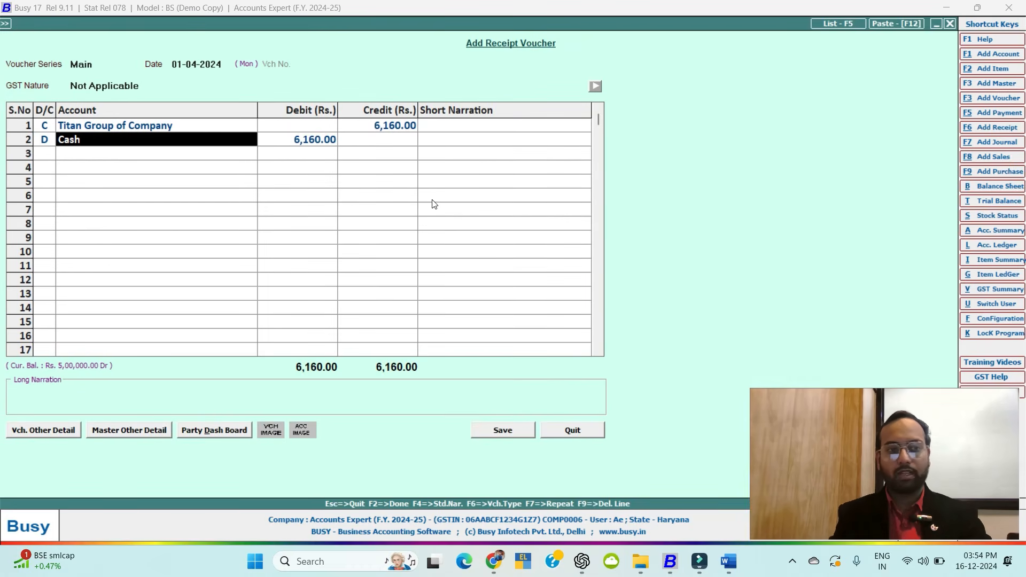
{"action": "type", "text": "hdf"}
{"action": "key", "text": "Return"}
{"action": "key", "text": "Return"}
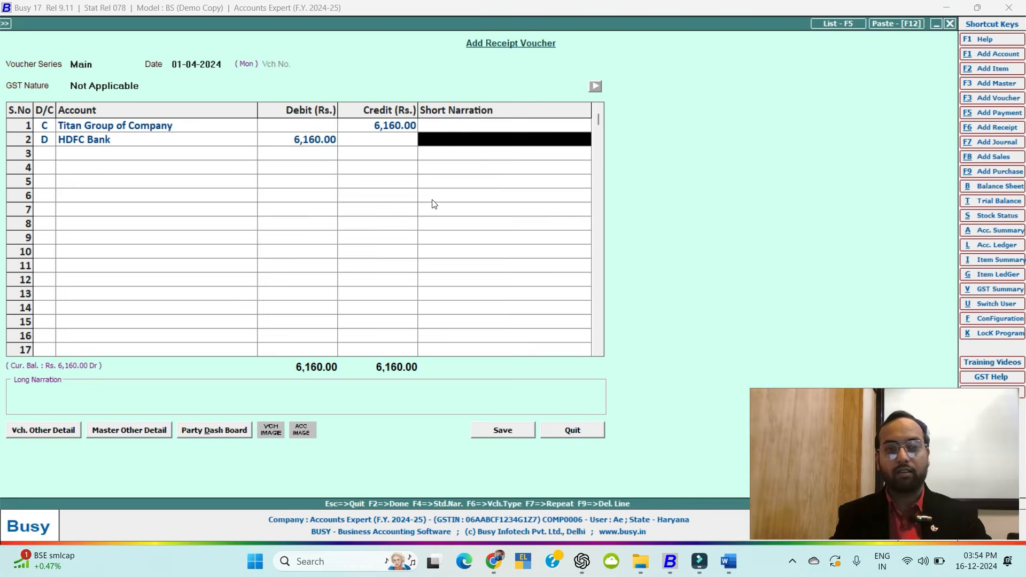
{"action": "key", "text": "Return"}
{"action": "key", "text": "Return"}
{"action": "key", "text": "Return"}
{"action": "key", "text": "Return"}
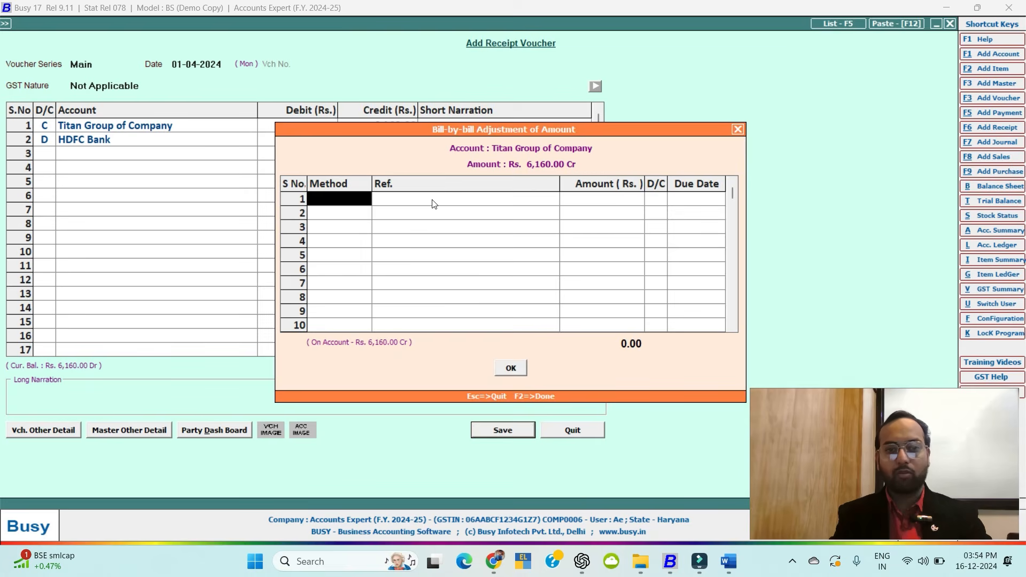
{"action": "key", "text": "Return"}
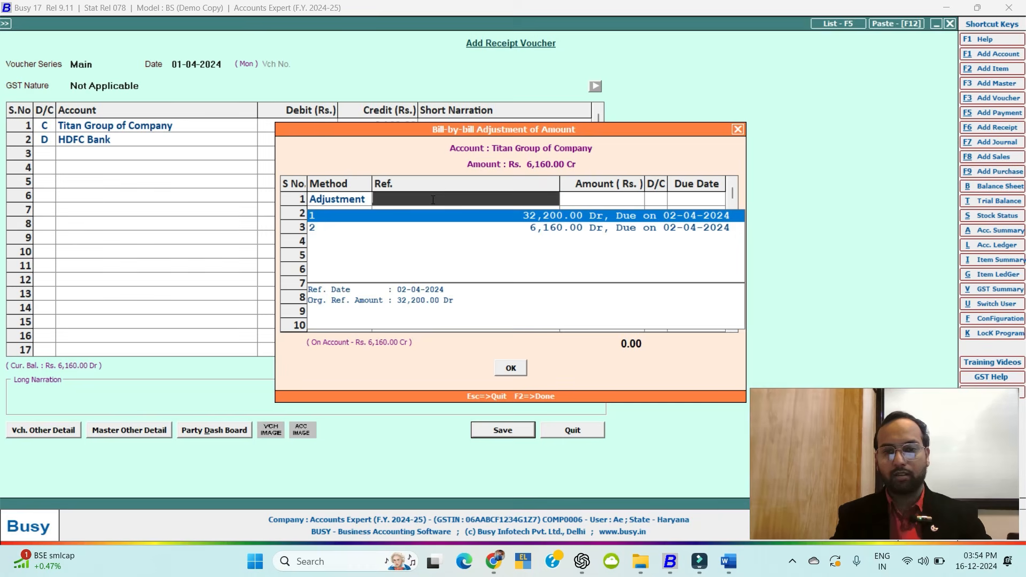
{"action": "key", "text": "Down"}
{"action": "key", "text": "Return"}
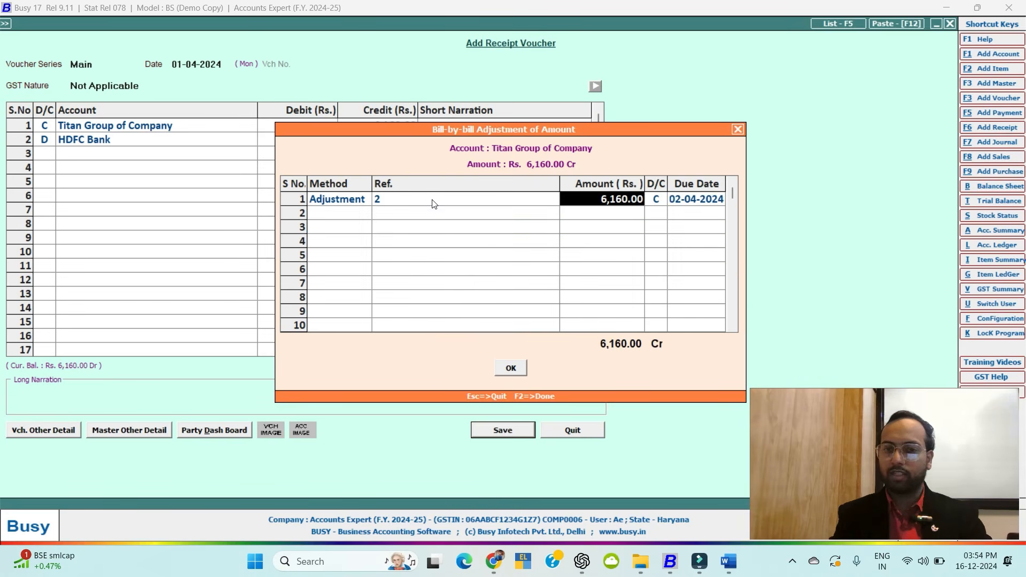
{"action": "key", "text": "Return"}
{"action": "key", "text": "Return"}
{"action": "key", "text": "Return"}
{"action": "key", "text": "Return"}
{"action": "key", "text": "Return"}
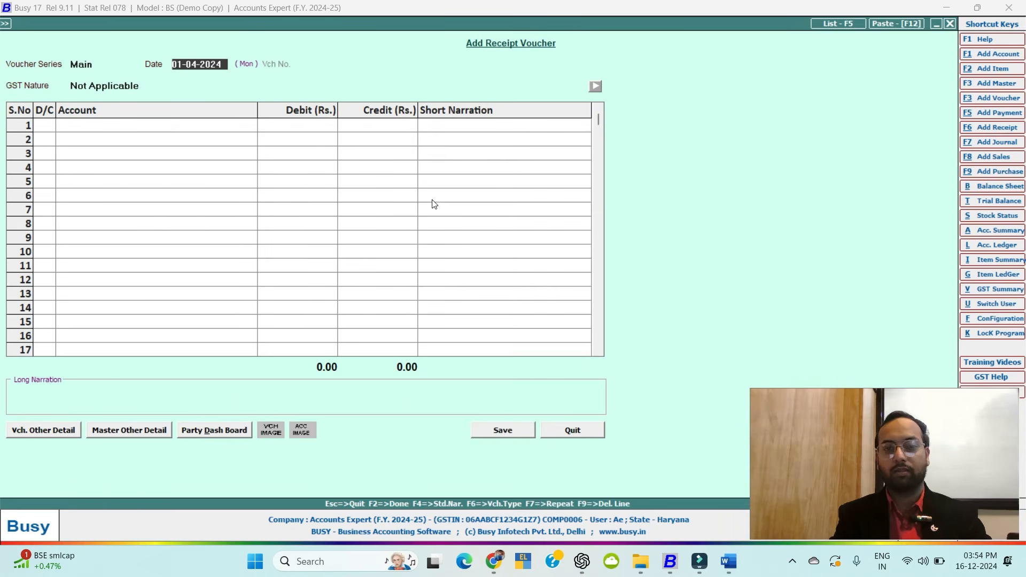
{"action": "key", "text": "Escape"}
{"action": "key", "text": "Return"}
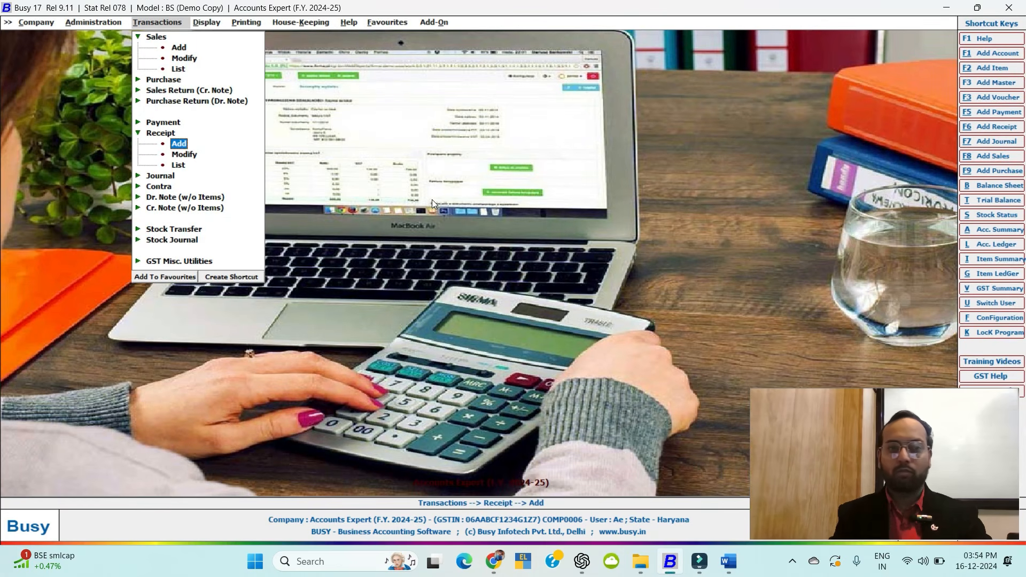
Start a new payment voucher in the Main series.
{"action": "key", "text": "Left"}
{"action": "key", "text": "Down"}
{"action": "key", "text": "Up"}
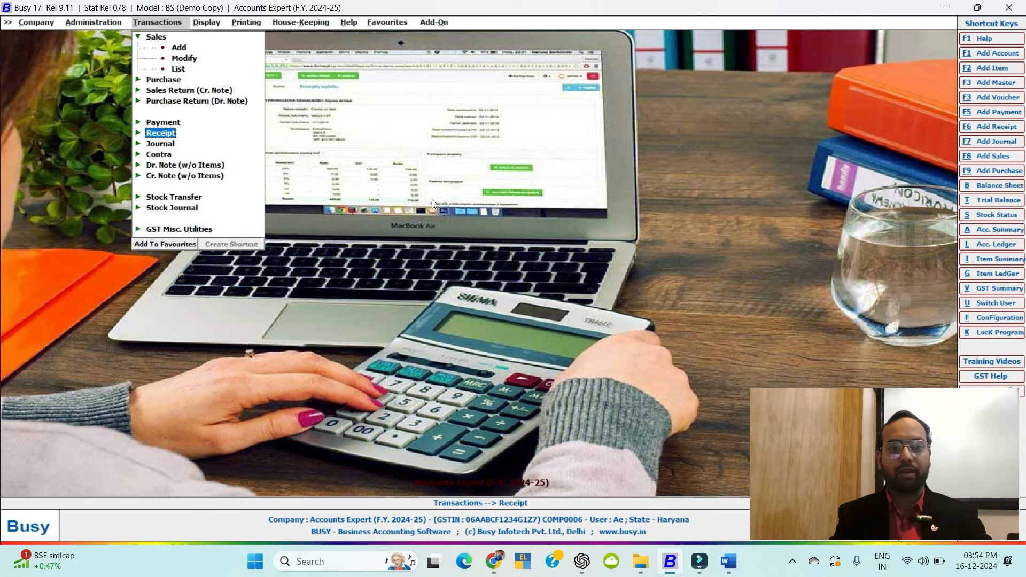
{"action": "key", "text": "Up"}
{"action": "key", "text": "Return"}
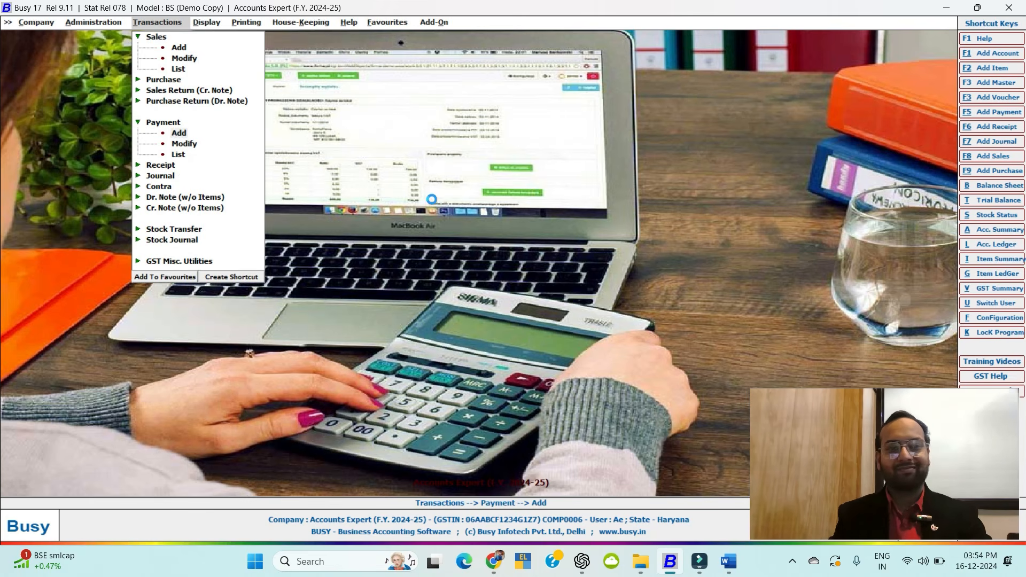
{"action": "key", "text": "Return"}
{"action": "key", "text": "Return"}
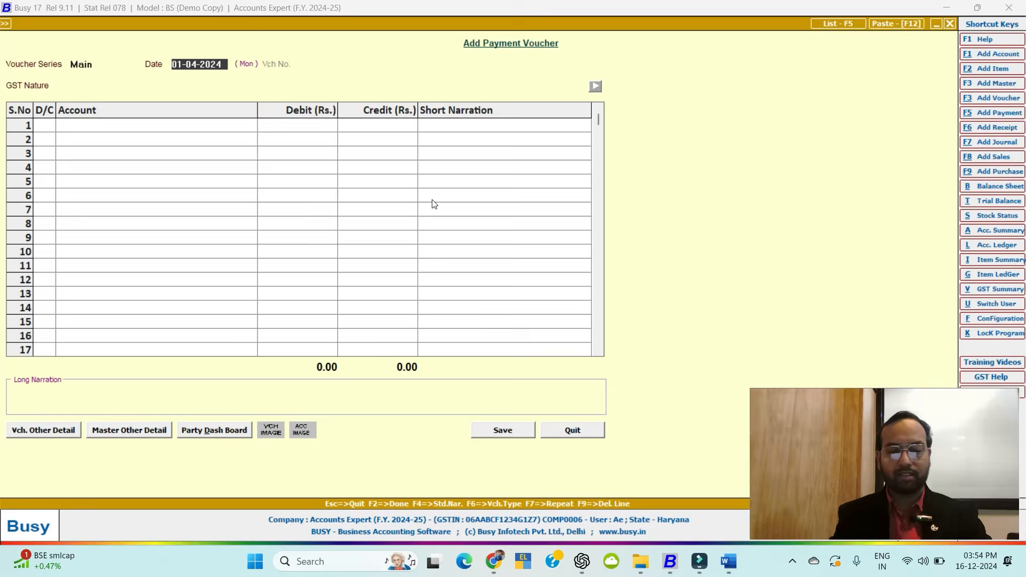
{"action": "key", "text": "Return"}
{"action": "key", "text": "Return"}
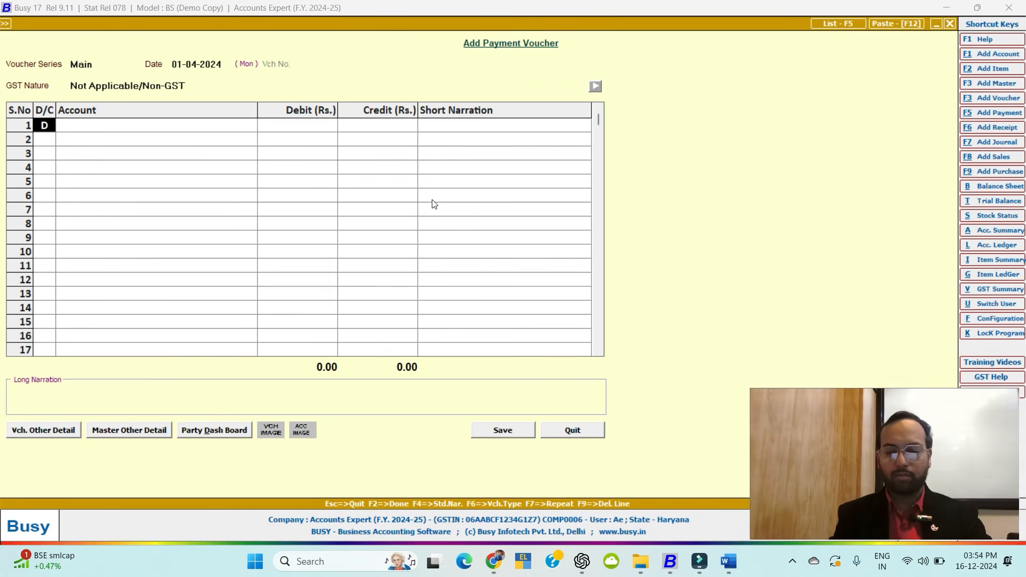
Debit Abc Pvt Ltd 50,000 on the payment's first line.
{"action": "key", "text": "Tab"}
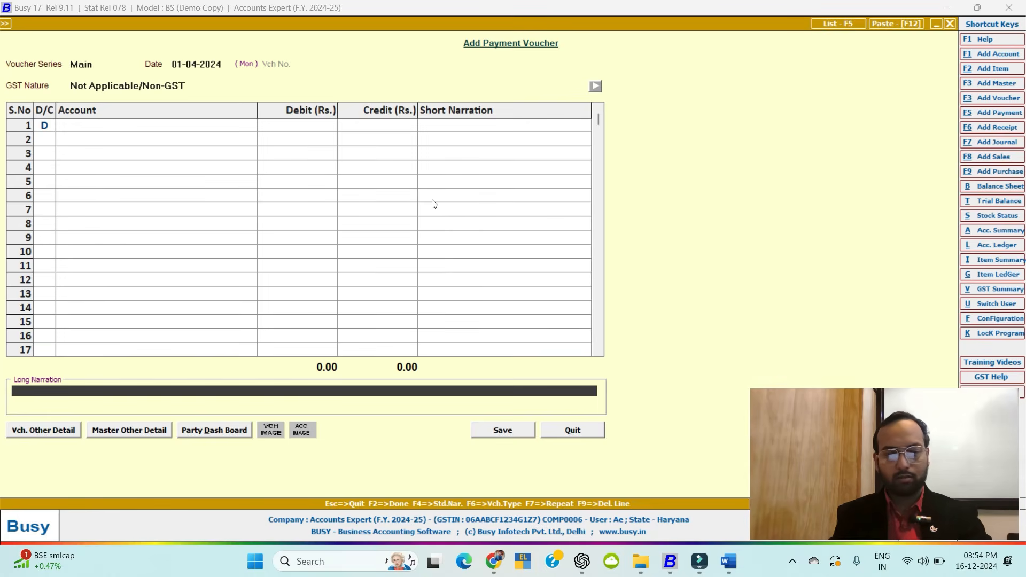
{"action": "key", "text": "shift+Tab"}
{"action": "key", "text": "Return"}
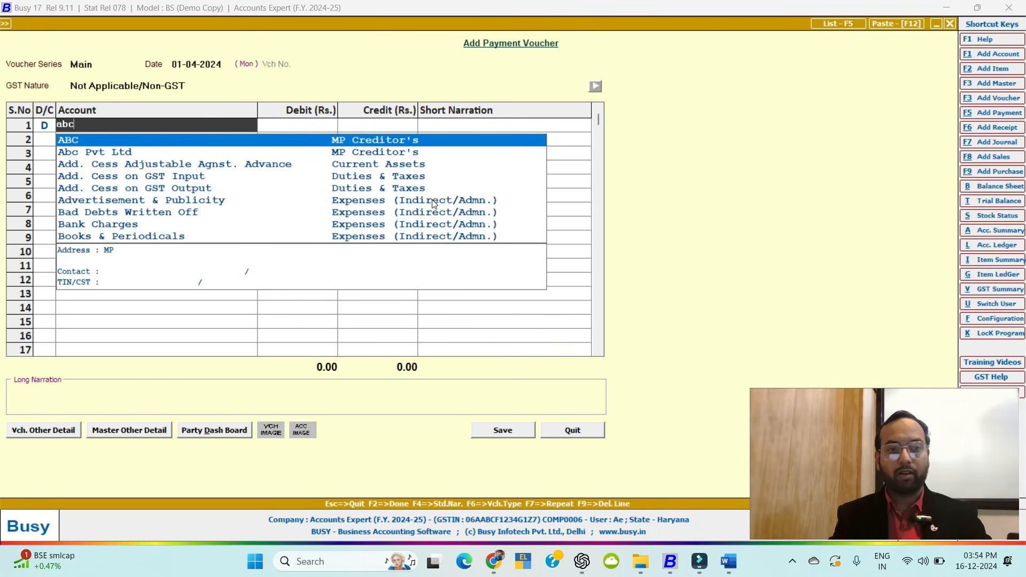
{"action": "key", "text": "Down"}
{"action": "key", "text": "Return"}
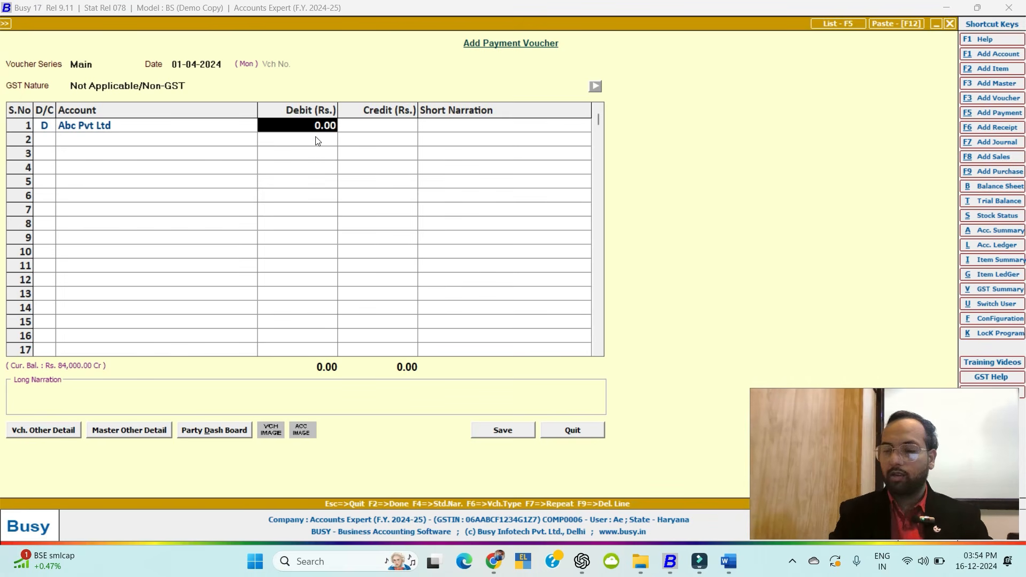
{"action": "type", "text": "500"}
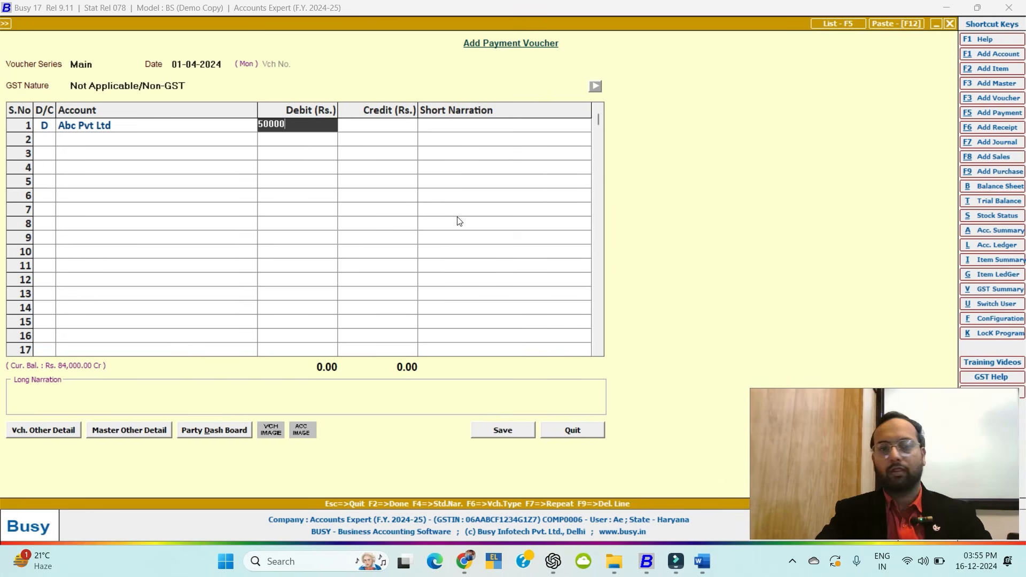
{"action": "key", "text": "Return"}
Fill the credit line for 50,000, trying Cash and then HDFC Bank as account.
{"action": "key", "text": "Return"}
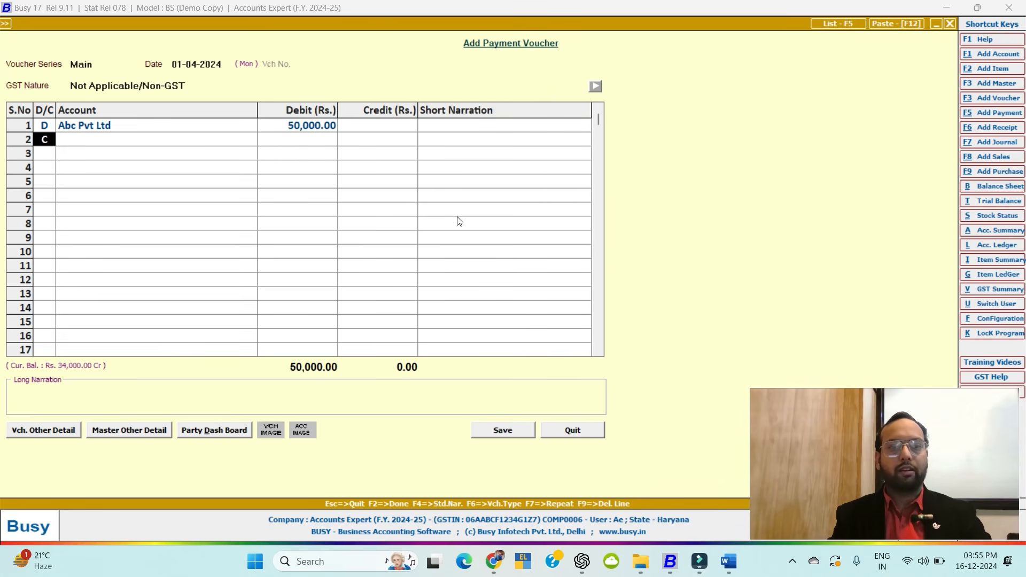
{"action": "key", "text": "Return"}
{"action": "type", "text": "hdf"}
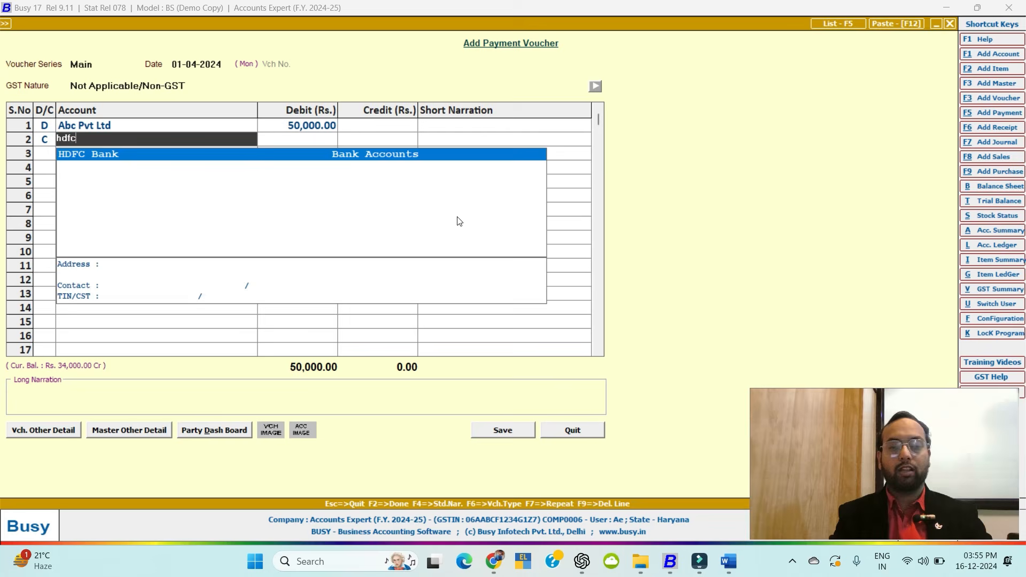
{"action": "key", "text": "BackSpace"}
{"action": "key", "text": "BackSpace"}
{"action": "type", "text": "cash"}
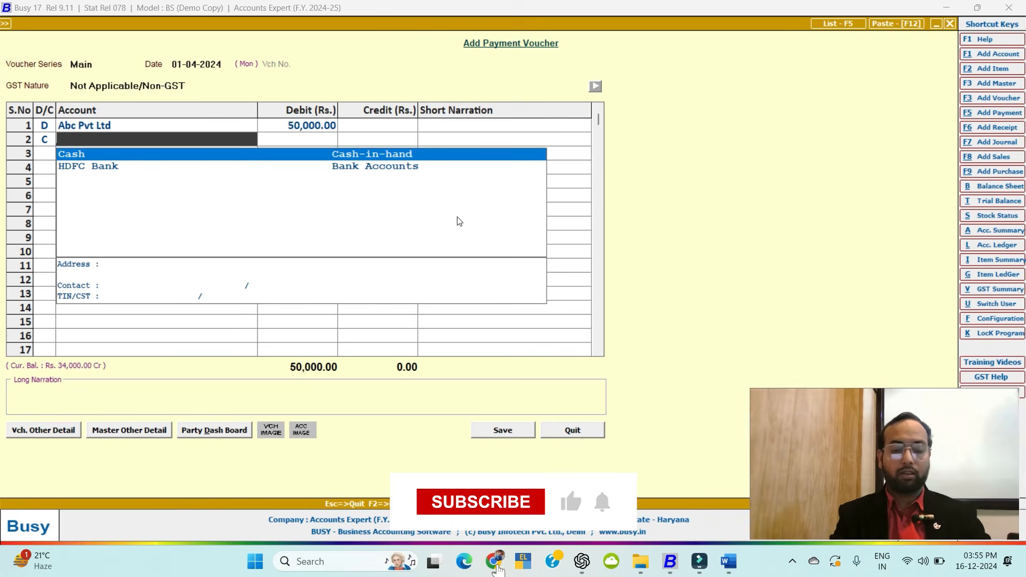
{"action": "key", "text": "Return"}
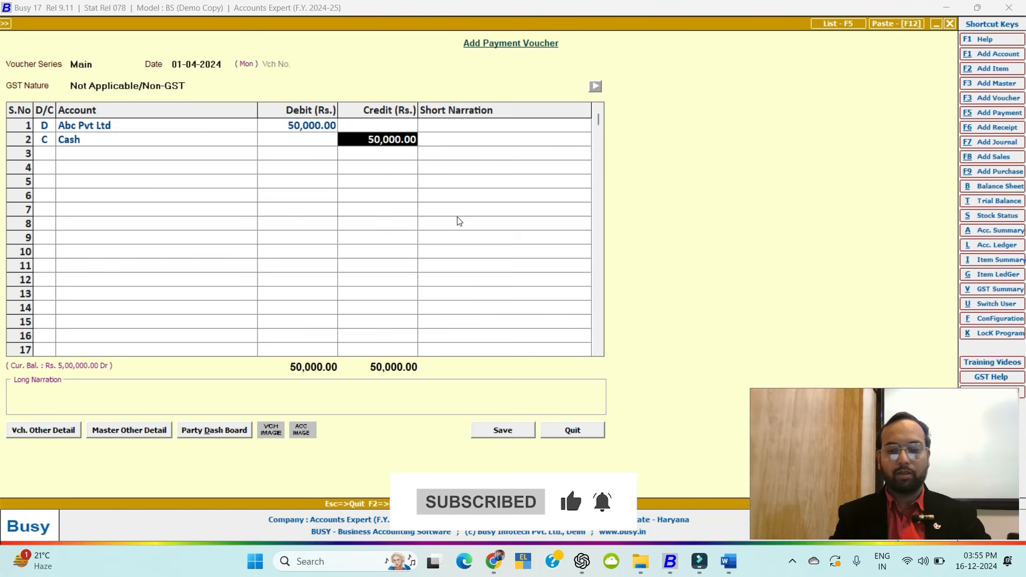
{"action": "key", "text": "shift+Tab"}
{"action": "type", "text": "hdf"}
{"action": "key", "text": "Return"}
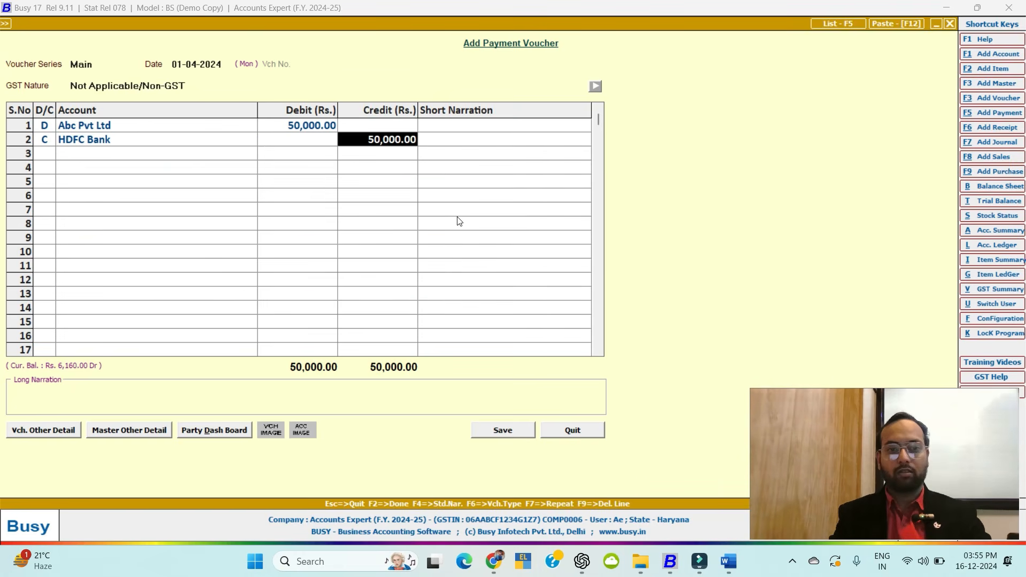
{"action": "key", "text": "Return"}
{"action": "key", "text": "Return"}
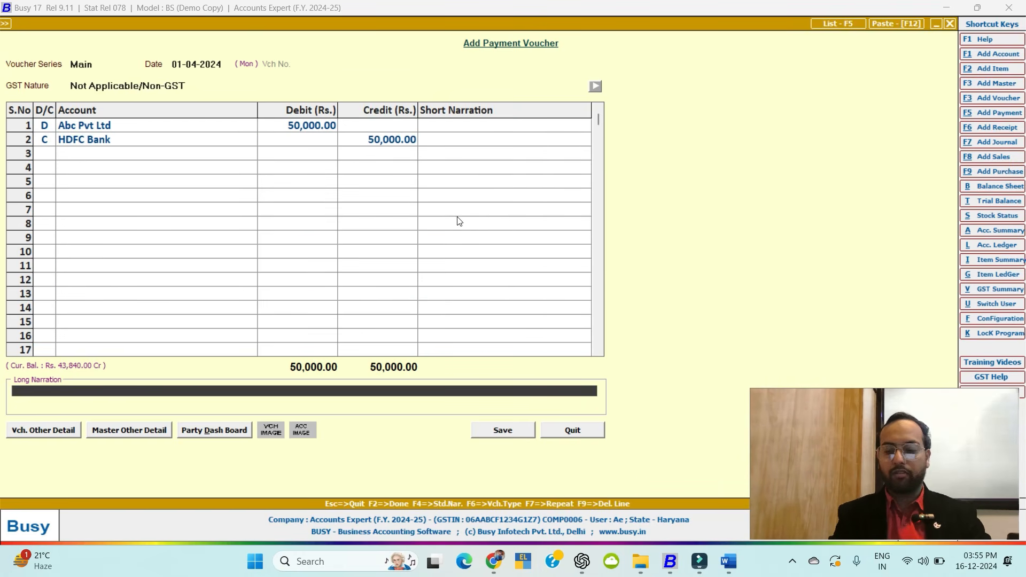
{"action": "key", "text": "shift+Tab"}
{"action": "key", "text": "shift+Tab"}
{"action": "key", "text": "Return"}
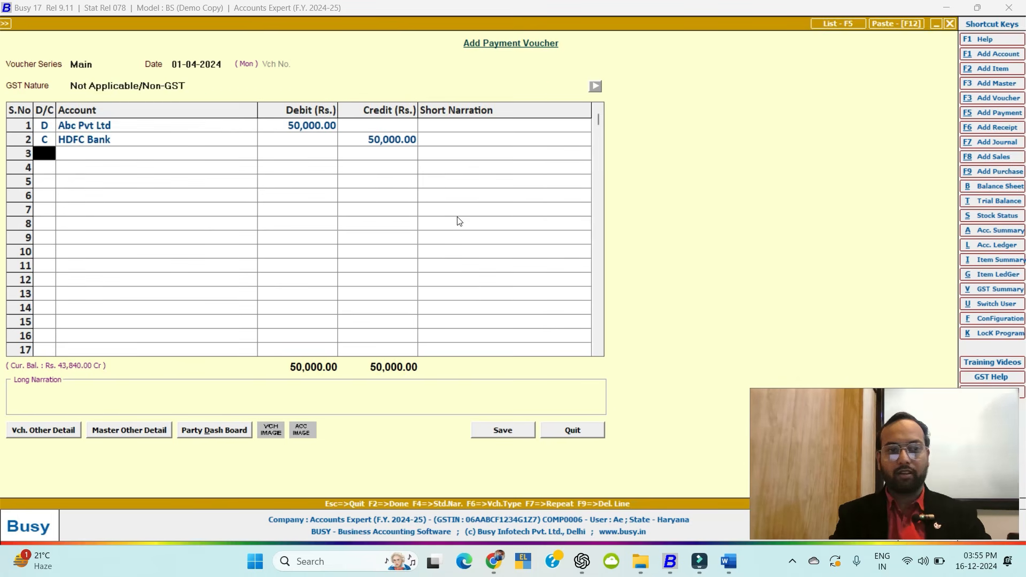
Change the credited account on row 2 back to Cash, keeping 50,000.
{"action": "key", "text": "Down"}
{"action": "key", "text": "Up"}
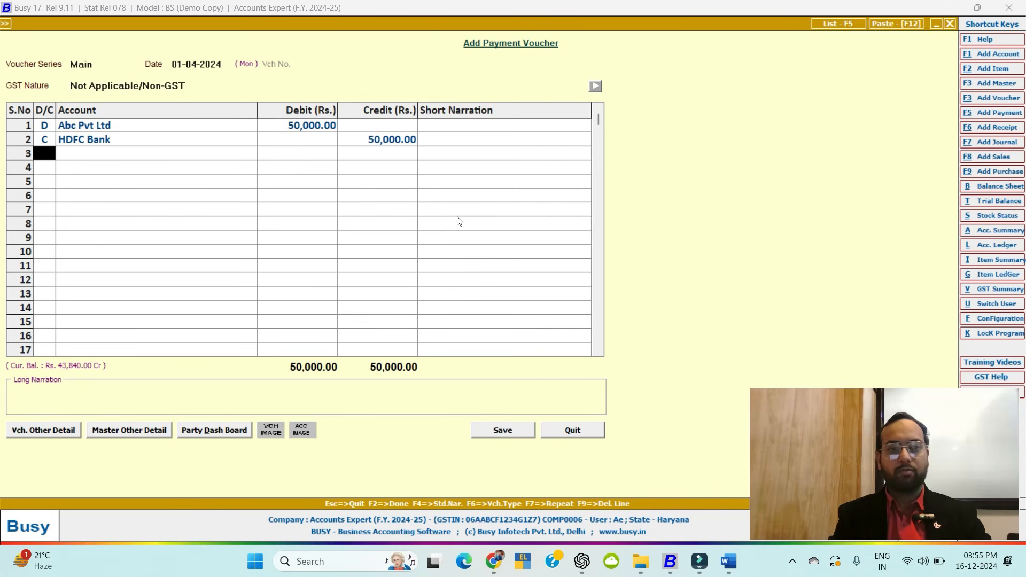
{"action": "key", "text": "Up"}
{"action": "key", "text": "Right"}
{"action": "type", "text": "ca"}
{"action": "key", "text": "Return"}
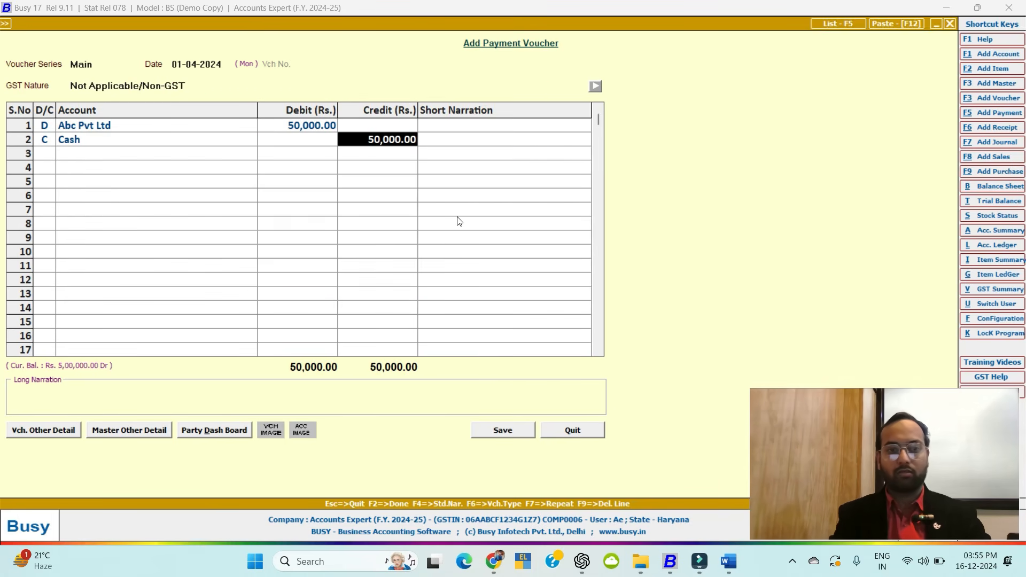
{"action": "key", "text": "Return"}
{"action": "key", "text": "Return"}
{"action": "key", "text": "Return"}
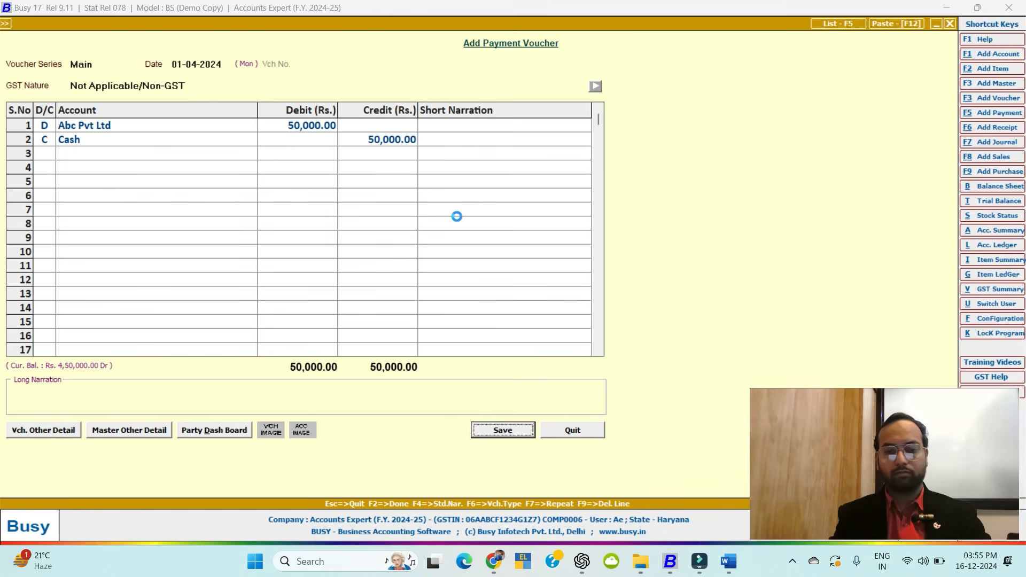
Save the payment adjusted against the pending bill and return to the main screen.
{"action": "key", "text": "Return"}
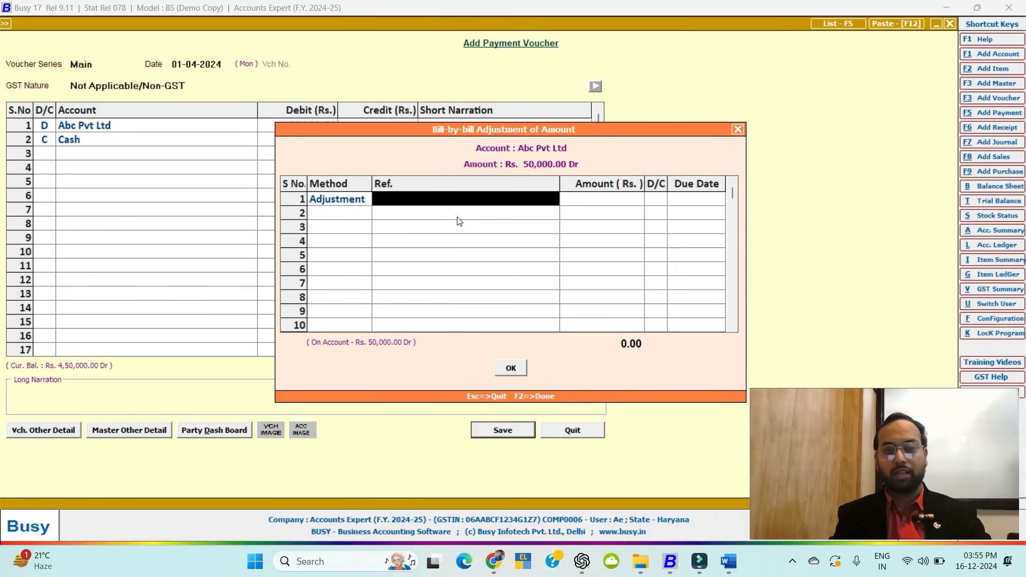
{"action": "key", "text": "Return"}
{"action": "key", "text": "Return"}
{"action": "key", "text": "Return"}
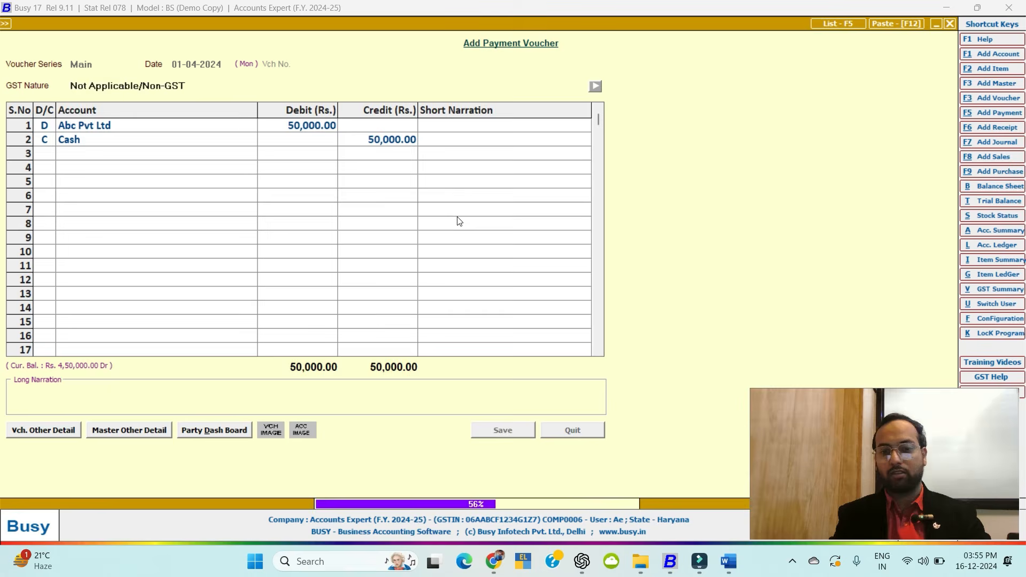
{"action": "key", "text": "Escape"}
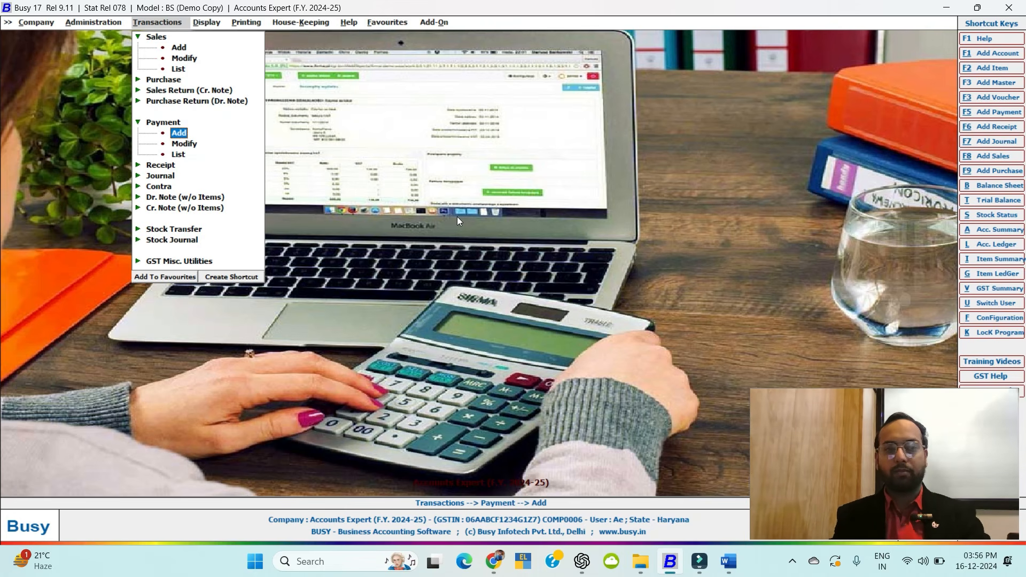
{"action": "key", "text": "Escape"}
{"action": "key", "text": "Escape"}
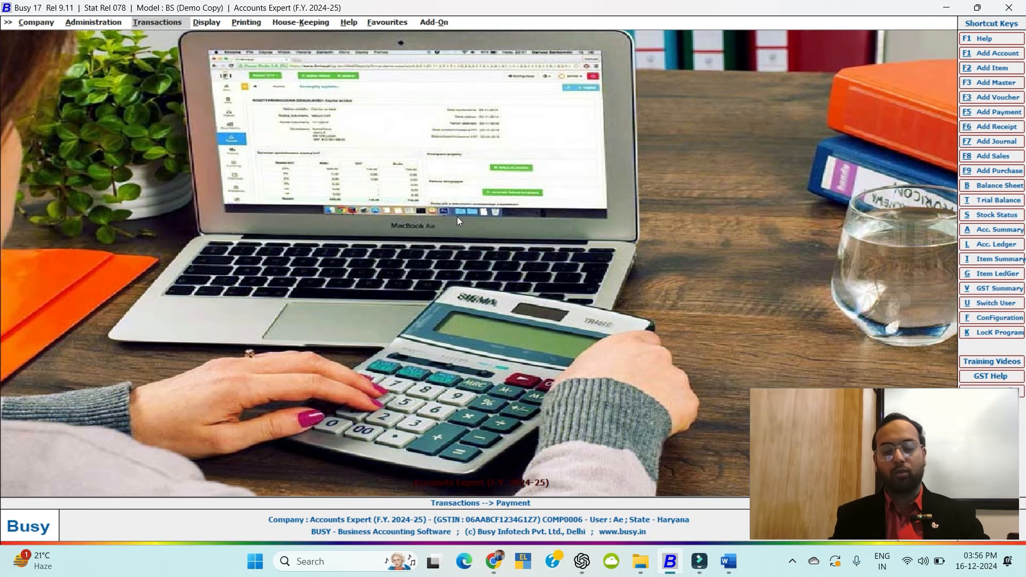
{"action": "key", "text": "b"}
{"action": "key", "text": "Escape"}
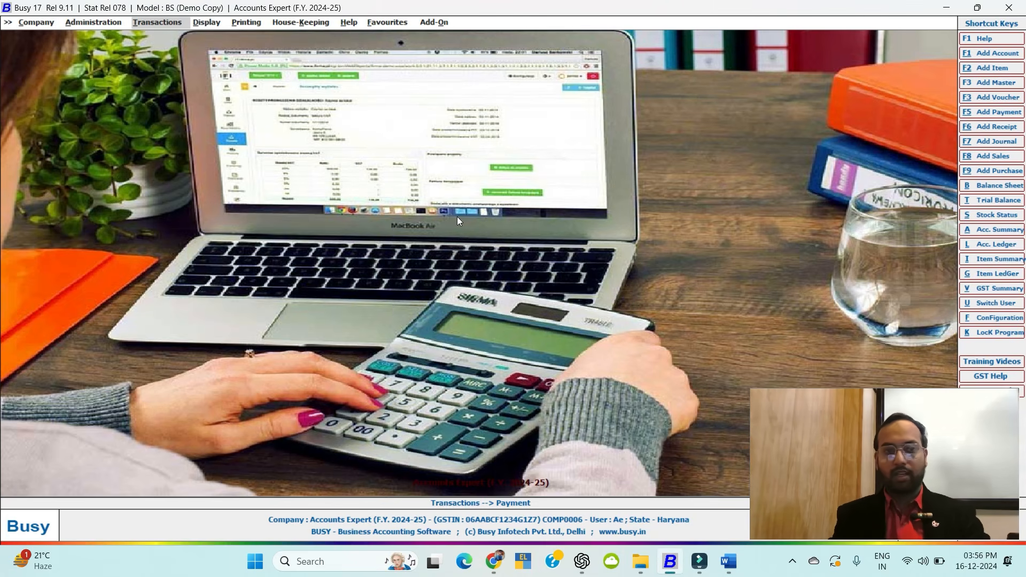
Generate the horizontal month-wise Balance Sheet for April with stock update set to Y.
{"action": "key", "text": "Right"}
{"action": "key", "text": "Return"}
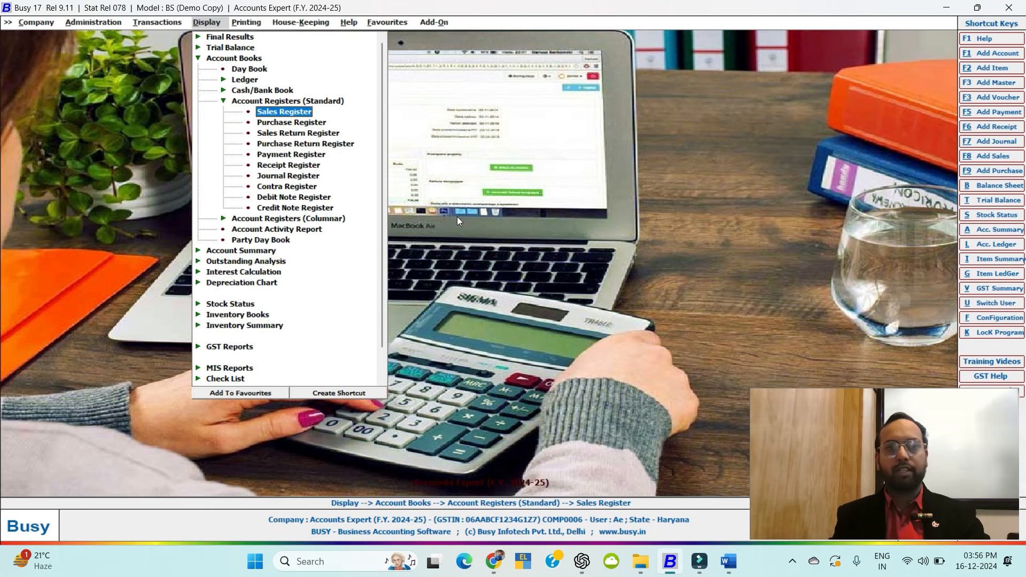
{"action": "key", "text": "Left"}
{"action": "key", "text": "Left"}
{"action": "key", "text": "Up"}
{"action": "key", "text": "Up"}
{"action": "key", "text": "Right"}
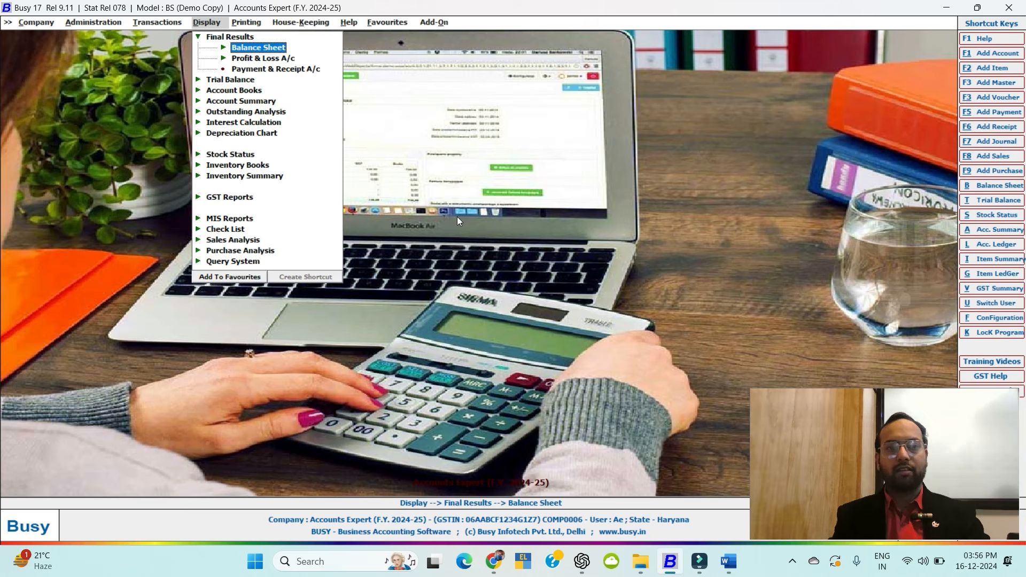
{"action": "key", "text": "Right"}
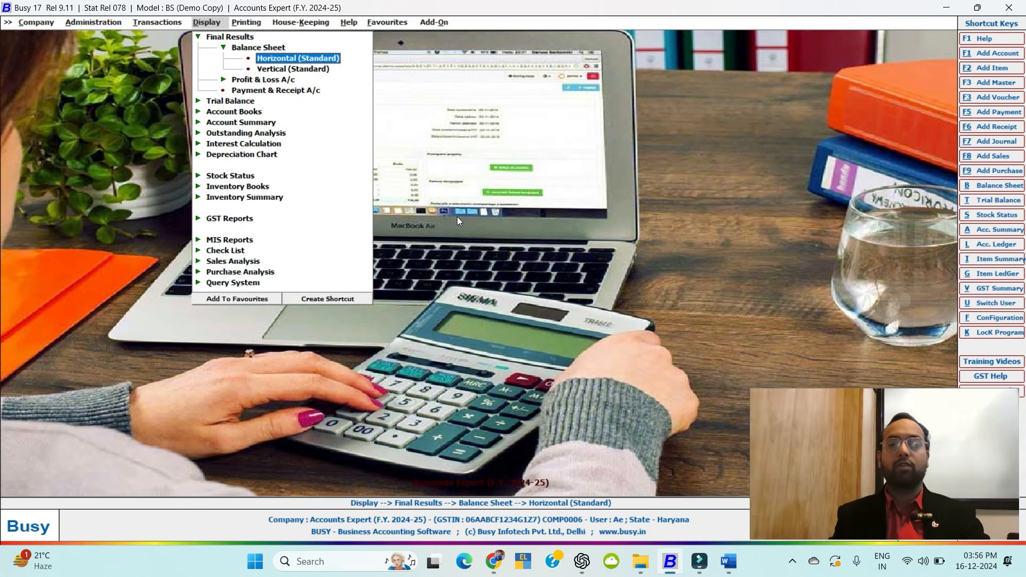
{"action": "key", "text": "Return"}
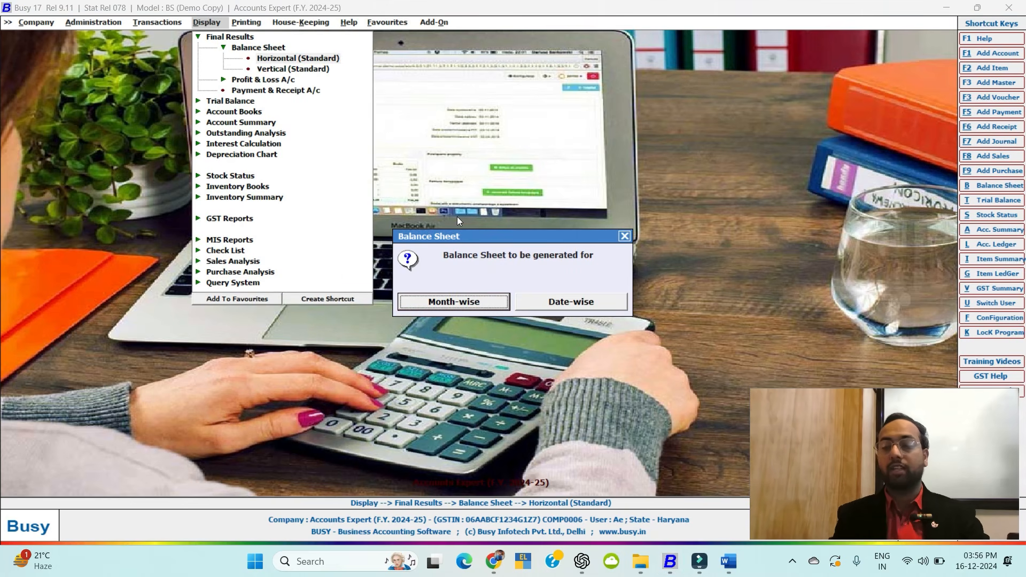
{"action": "key", "text": "Return"}
{"action": "key", "text": "Return"}
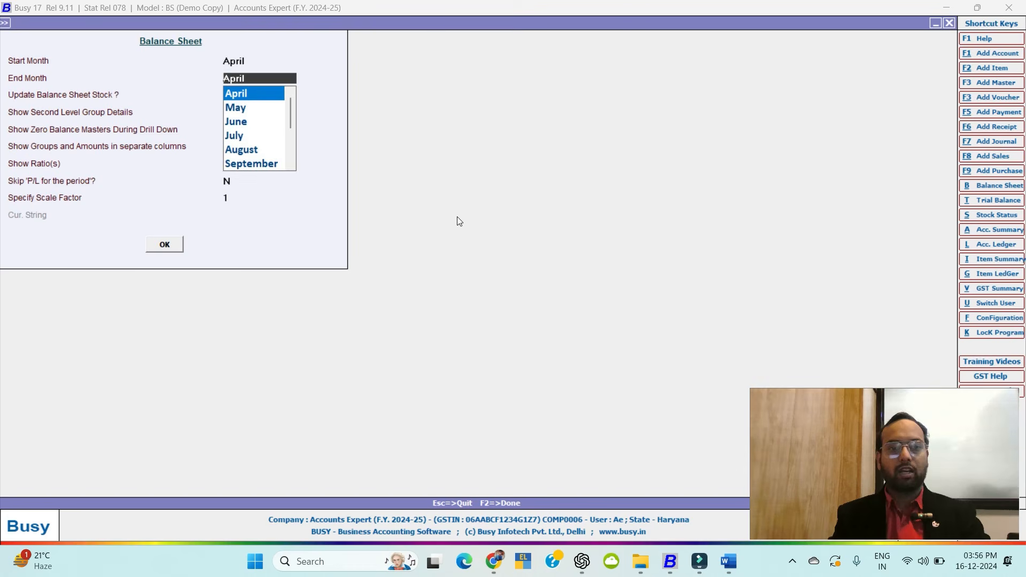
{"action": "key", "text": "Return"}
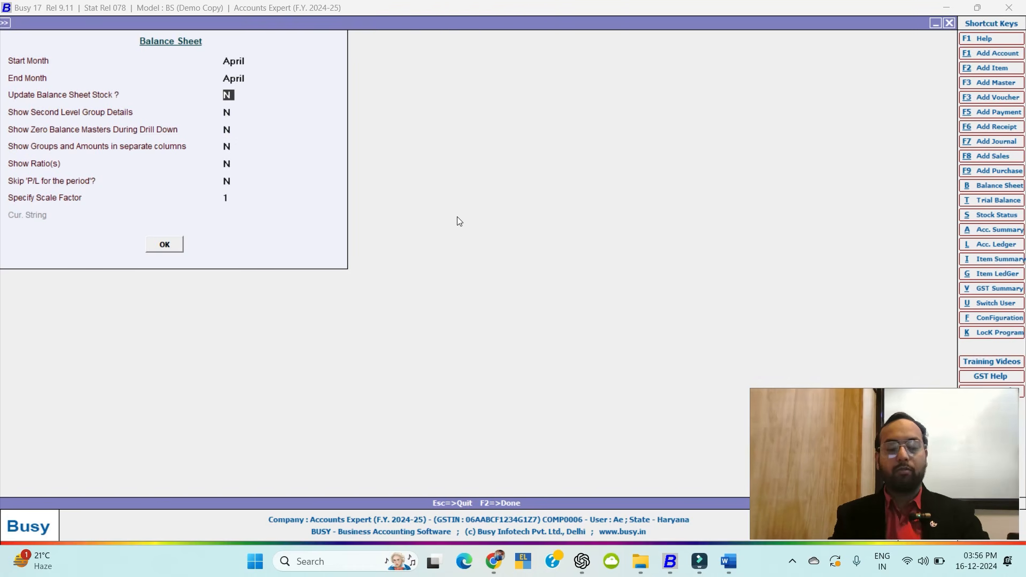
{"action": "key", "text": "y"}
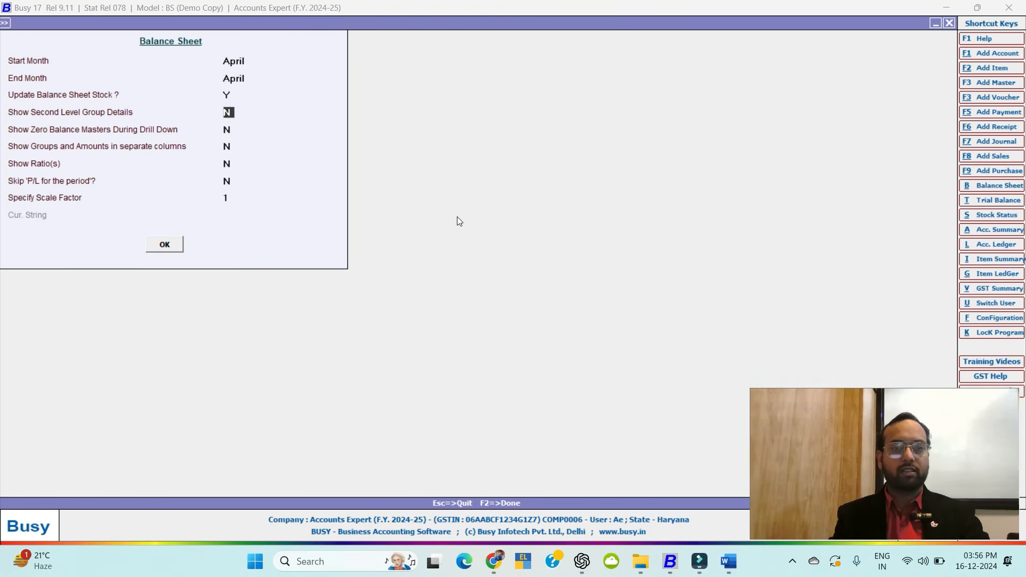
{"action": "key", "text": "Return"}
{"action": "key", "text": "Return"}
{"action": "key", "text": "Return"}
{"action": "key", "text": "Return"}
{"action": "key", "text": "Return"}
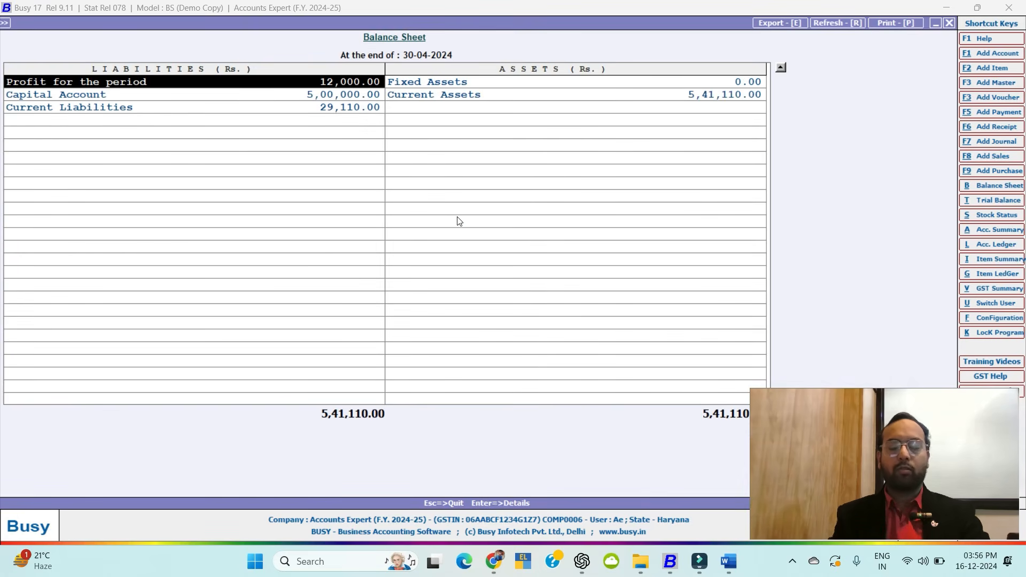
Check the Profit & Loss detail, then open the Current Liabilities group breakdown.
{"action": "key", "text": "Return"}
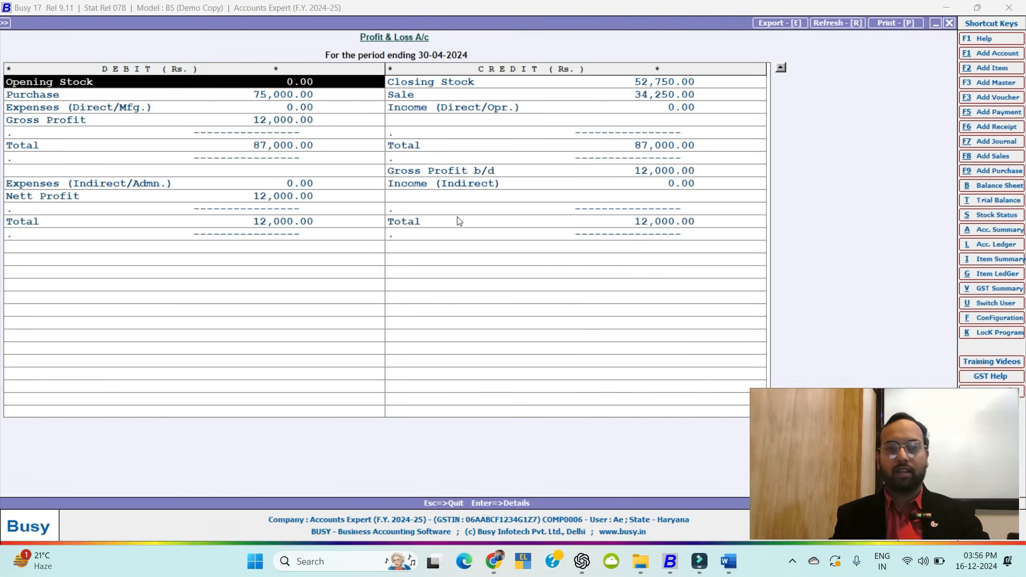
{"action": "key", "text": "Down"}
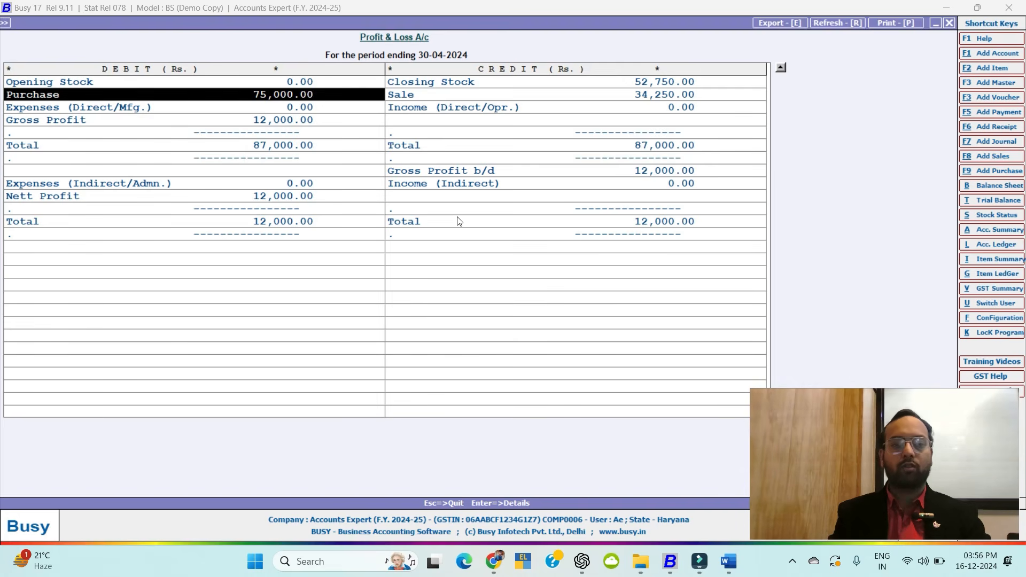
{"action": "key", "text": "Escape"}
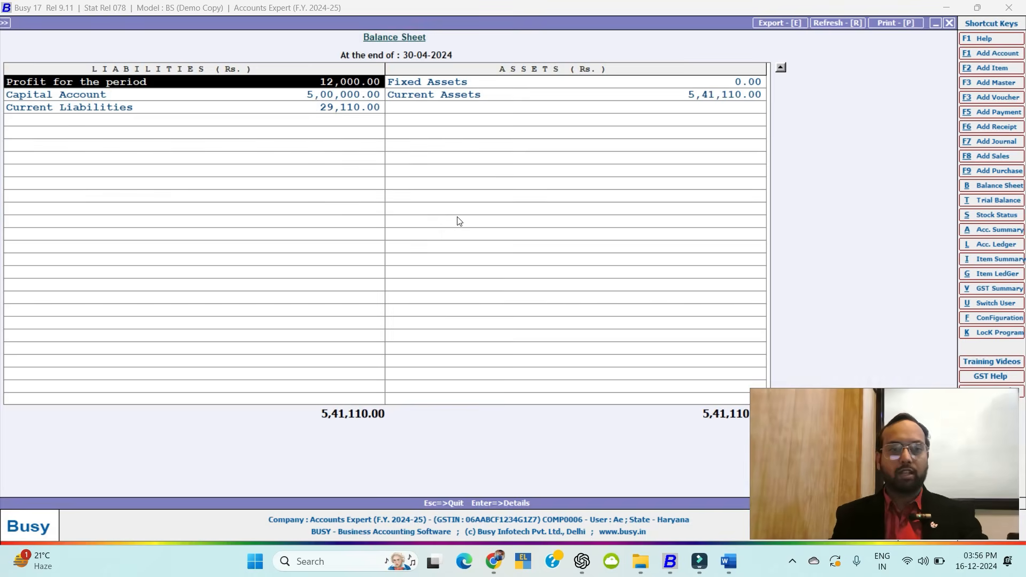
{"action": "key", "text": "Down"}
{"action": "key", "text": "Down"}
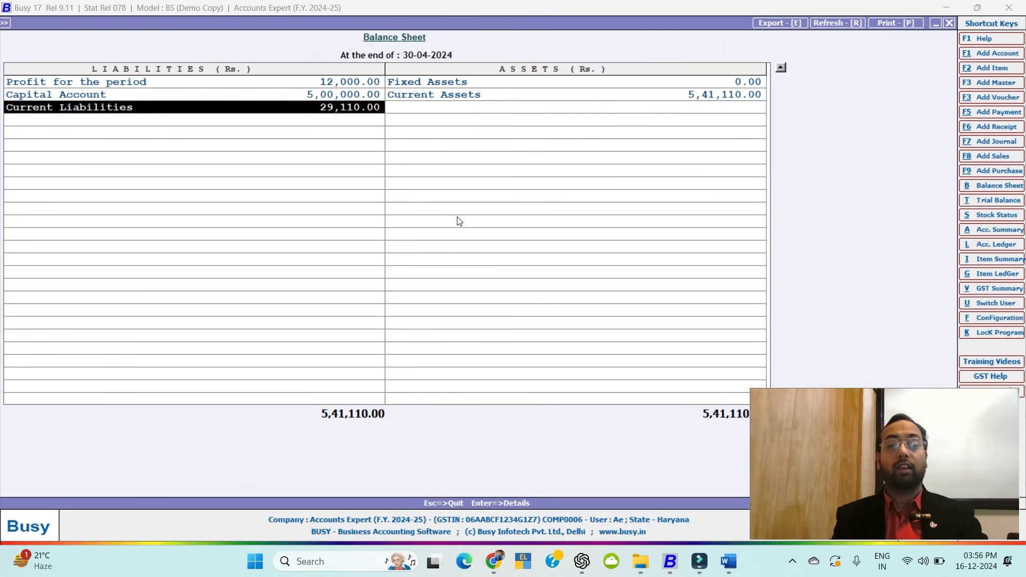
{"action": "key", "text": "Right"}
{"action": "key", "text": "Up"}
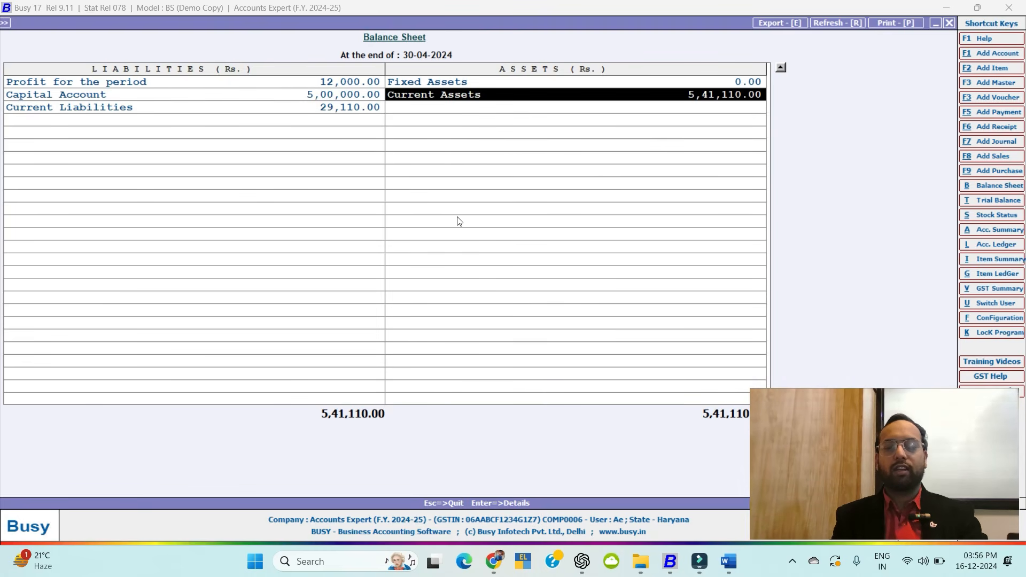
{"action": "key", "text": "Left"}
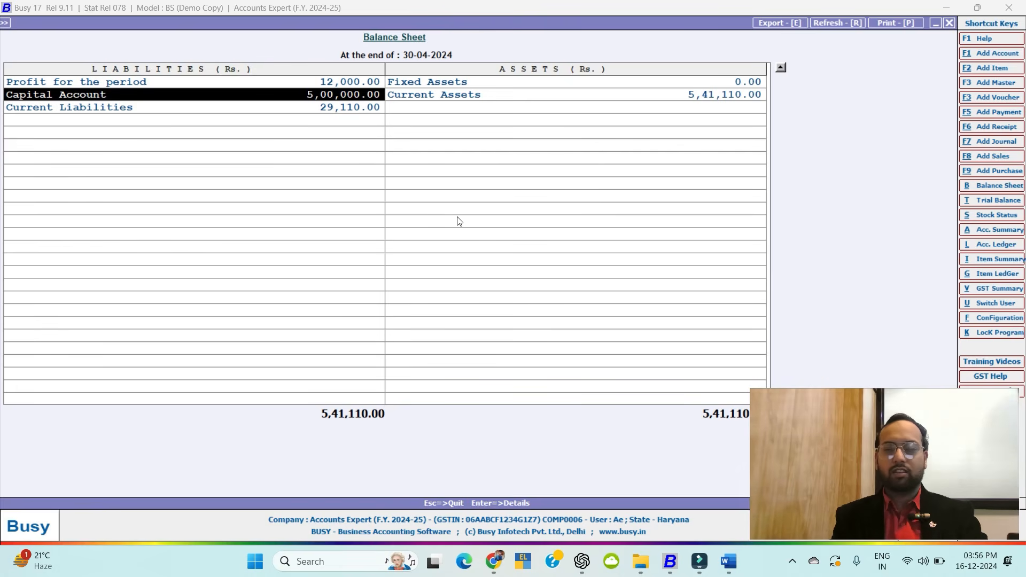
{"action": "key", "text": "Down"}
{"action": "key", "text": "Return"}
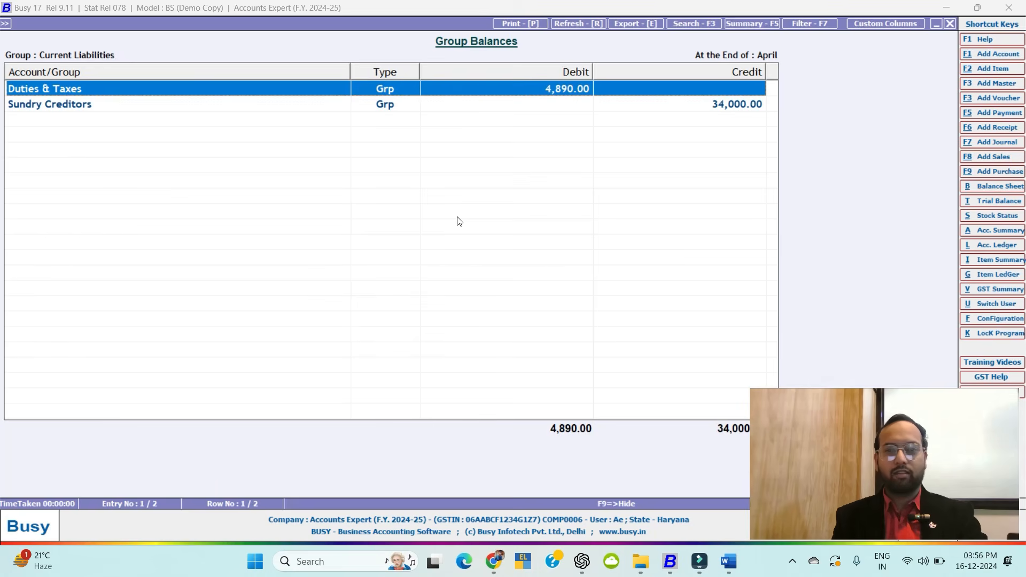
Glance at Sundry Creditors, then open the Duties & Taxes account balances.
{"action": "key", "text": "Down"}
{"action": "key", "text": "Return"}
{"action": "key", "text": "Escape"}
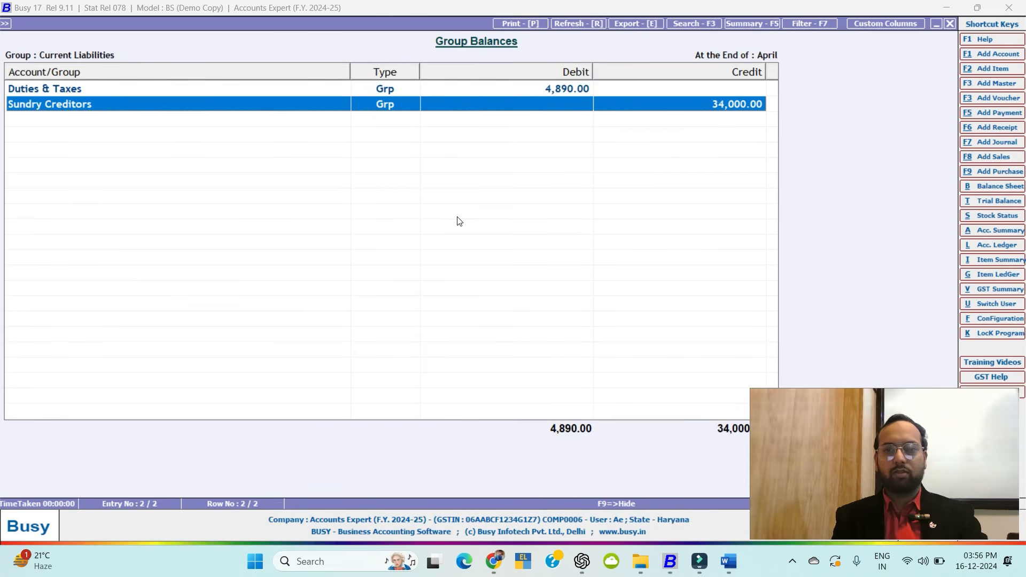
{"action": "key", "text": "Up"}
{"action": "key", "text": "Return"}
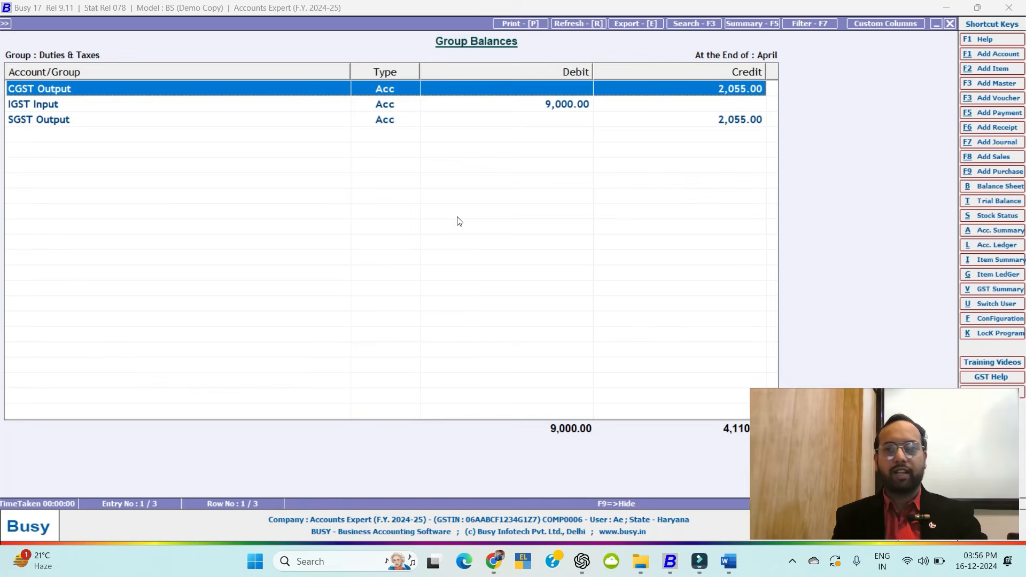
Review the CGST Output, IGST Input and SGST Output balances.
{"action": "key", "text": "Down"}
{"action": "key", "text": "Down"}
{"action": "key", "text": "Up"}
{"action": "key", "text": "Up"}
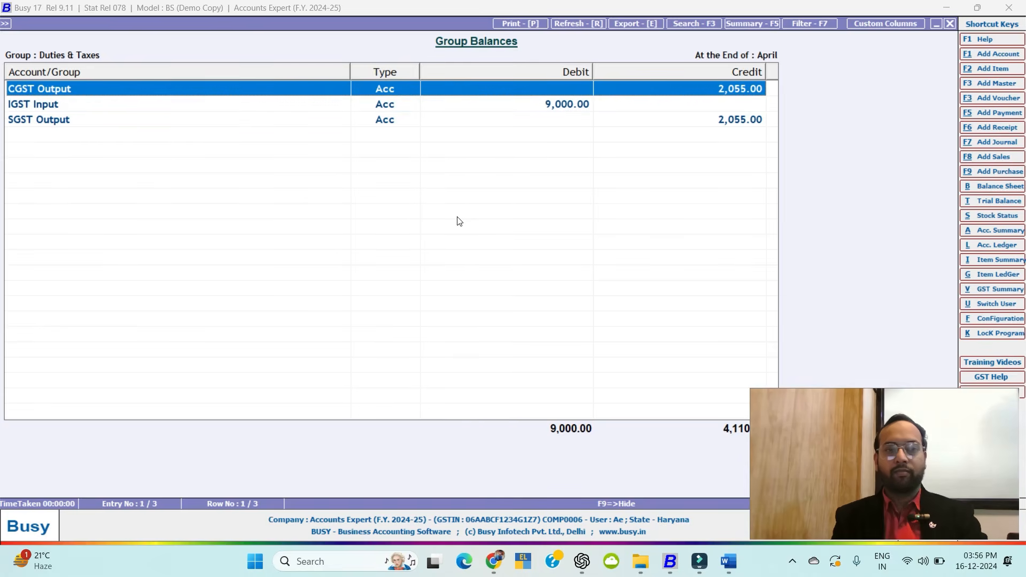
{"action": "key", "text": "Down"}
{"action": "key", "text": "Down"}
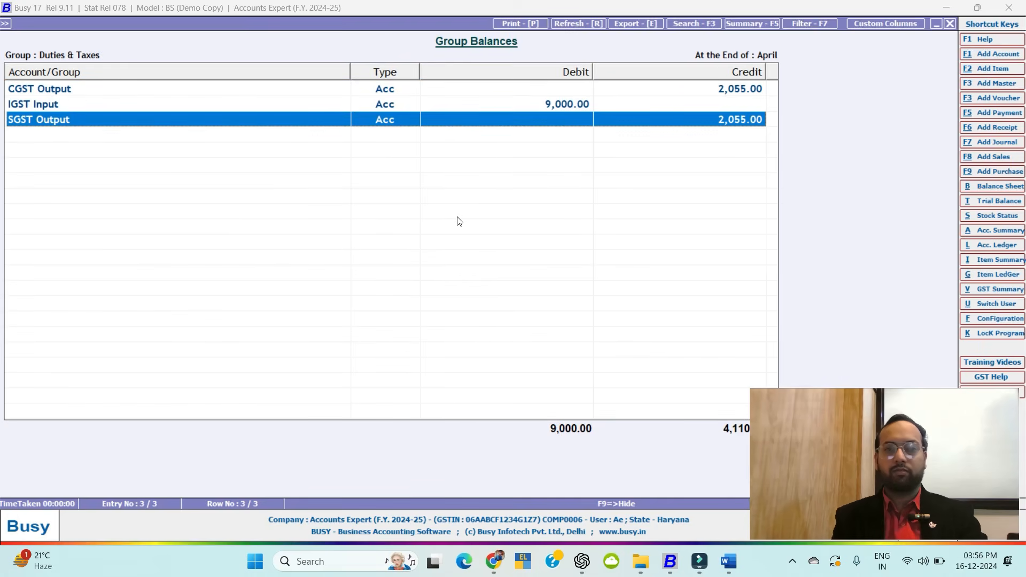
{"action": "key", "text": "Up"}
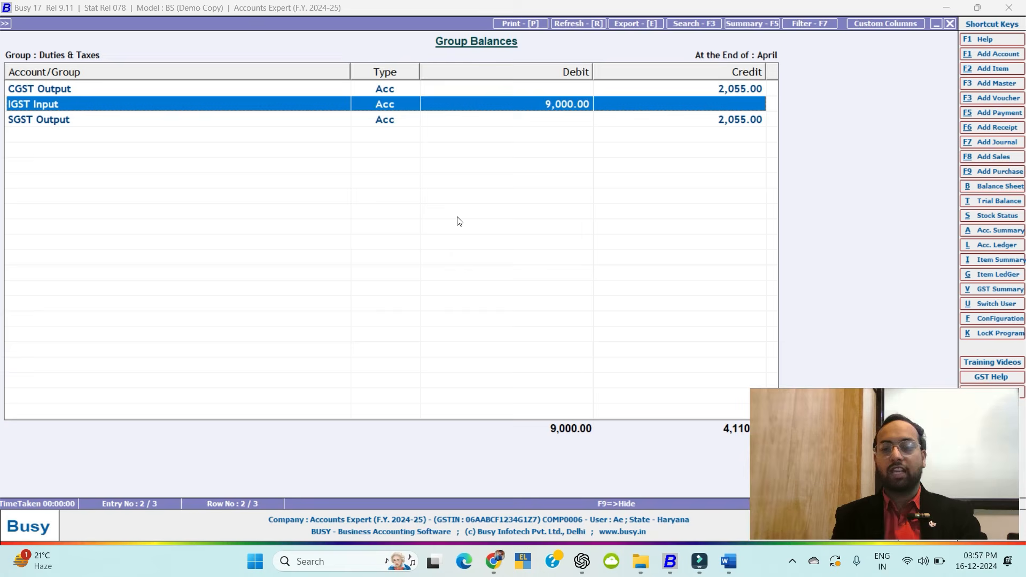
{"action": "key", "text": "Up"}
{"action": "key", "text": "Down"}
{"action": "key", "text": "Down"}
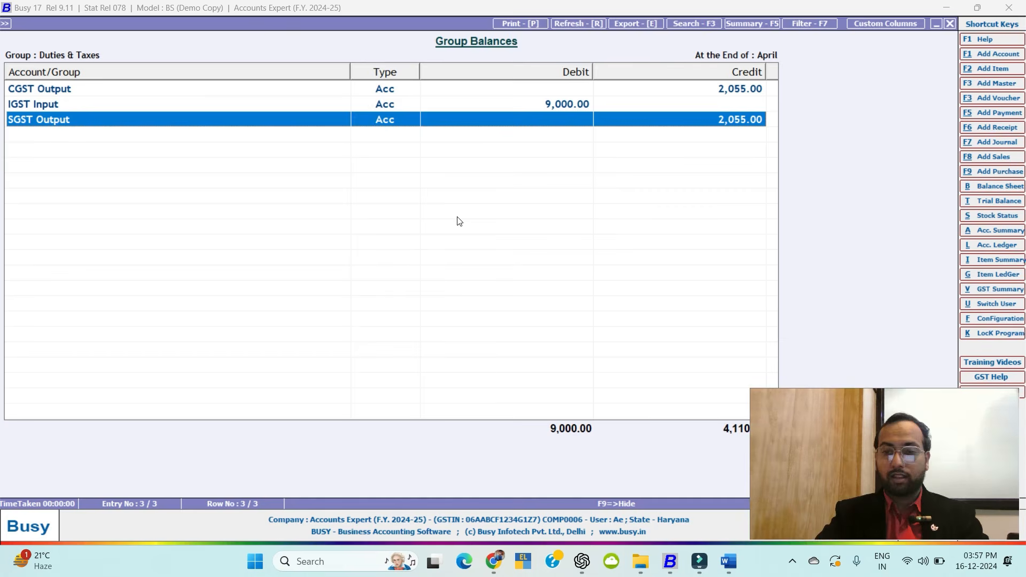
{"action": "left_click", "coordinate": [928, 468]}
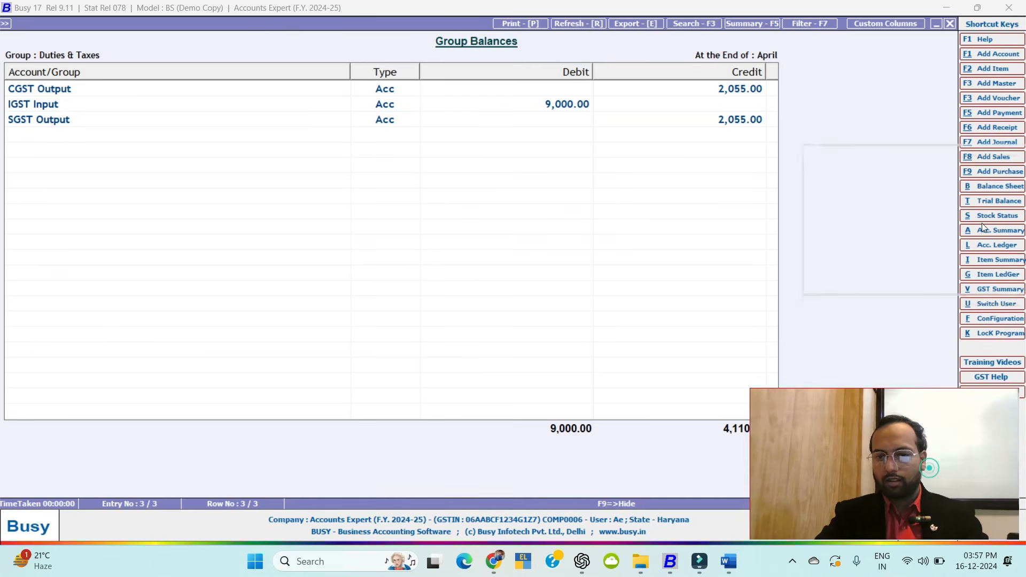
{"action": "left_click_drag", "start_coordinate": [982, 222], "coordinate": [983, 212]}
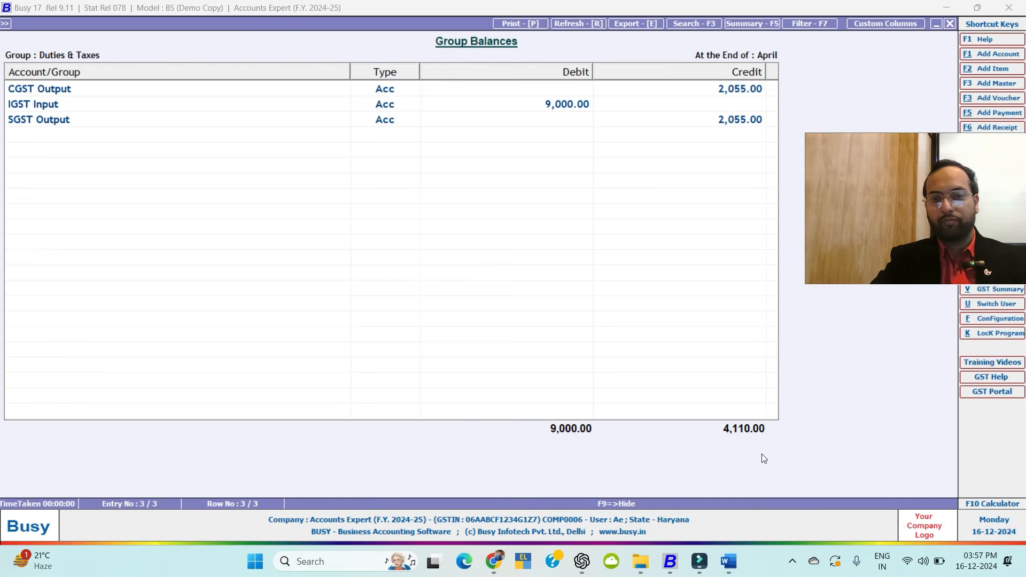
{"action": "left_click", "coordinate": [618, 223]}
Go back to the Balance Sheet, recheck Current Liabilities, and move to Current Assets.
{"action": "key", "text": "Escape"}
{"action": "key", "text": "Escape"}
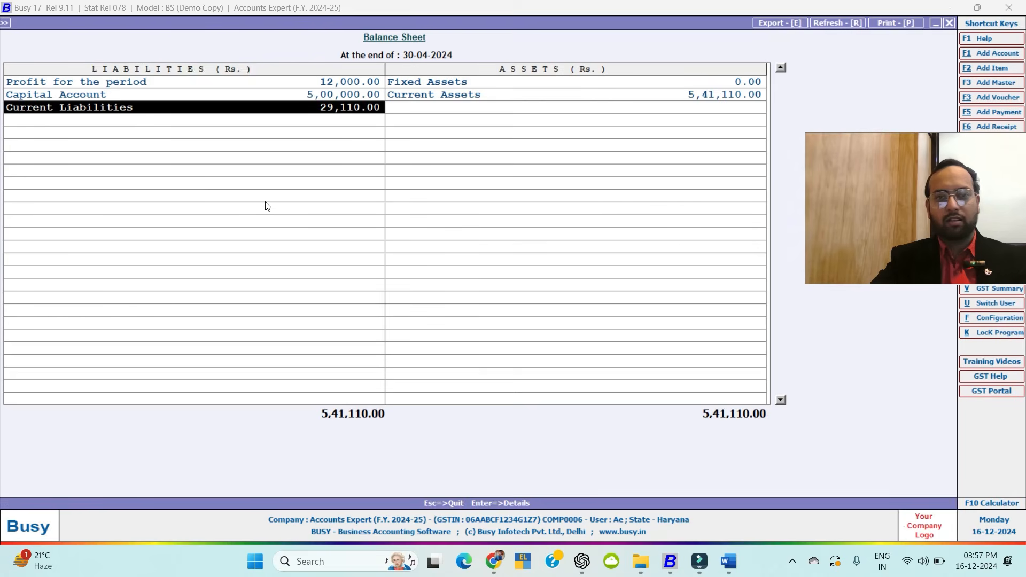
{"action": "key", "text": "Return"}
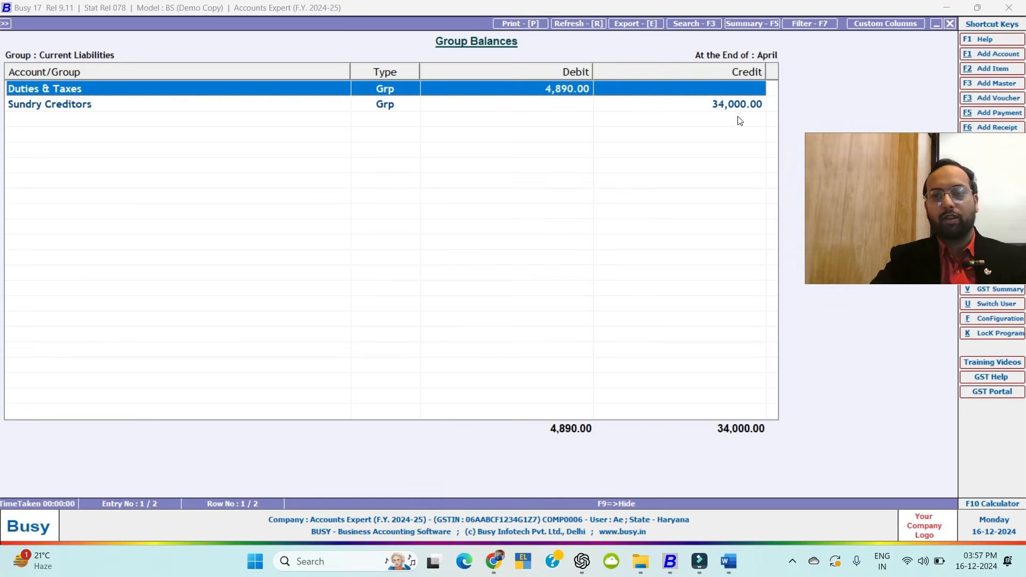
{"action": "key", "text": "Escape"}
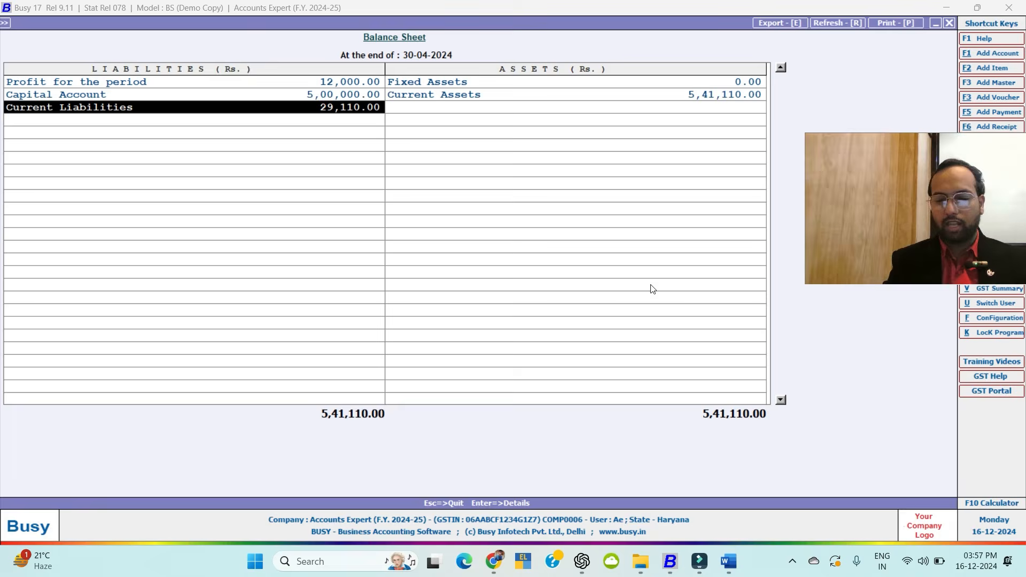
{"action": "key", "text": "Up"}
{"action": "key", "text": "Up"}
{"action": "key", "text": "Right"}
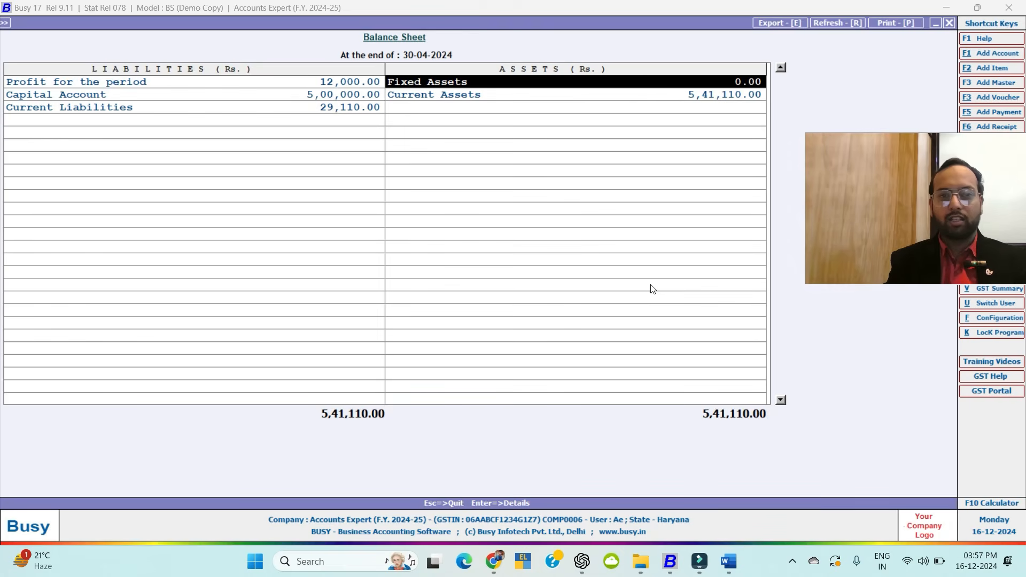
{"action": "key", "text": "Down"}
{"action": "key", "text": "Down"}
{"action": "key", "text": "Left"}
{"action": "key", "text": "Return"}
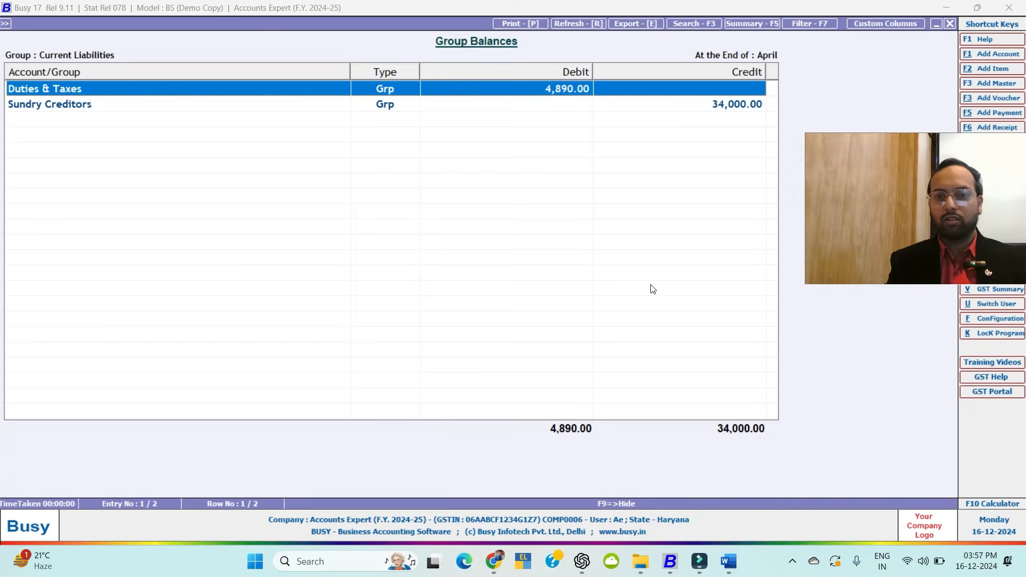
{"action": "key", "text": "Escape"}
{"action": "key", "text": "Up"}
{"action": "key", "text": "Up"}
{"action": "key", "text": "Right"}
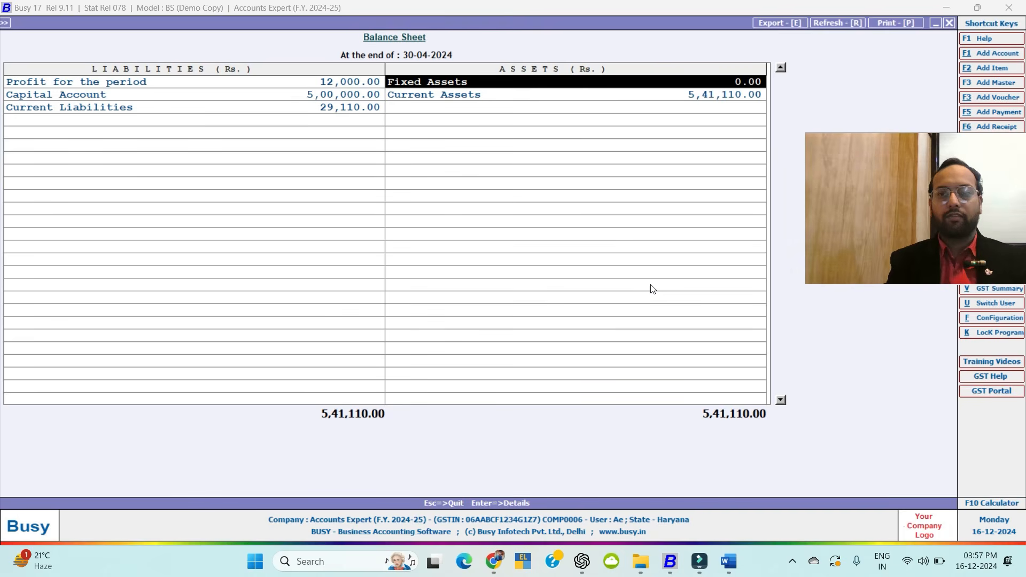
{"action": "key", "text": "Down"}
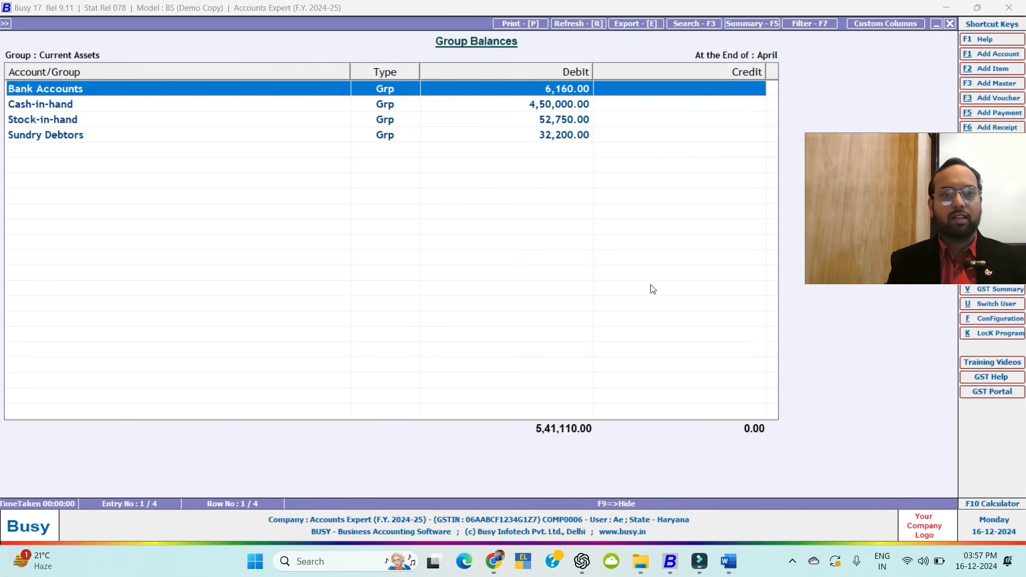
Drill into the Bank Accounts, Cash-in-hand and Stock-in-hand balances, then back out.
{"action": "key", "text": "Return"}
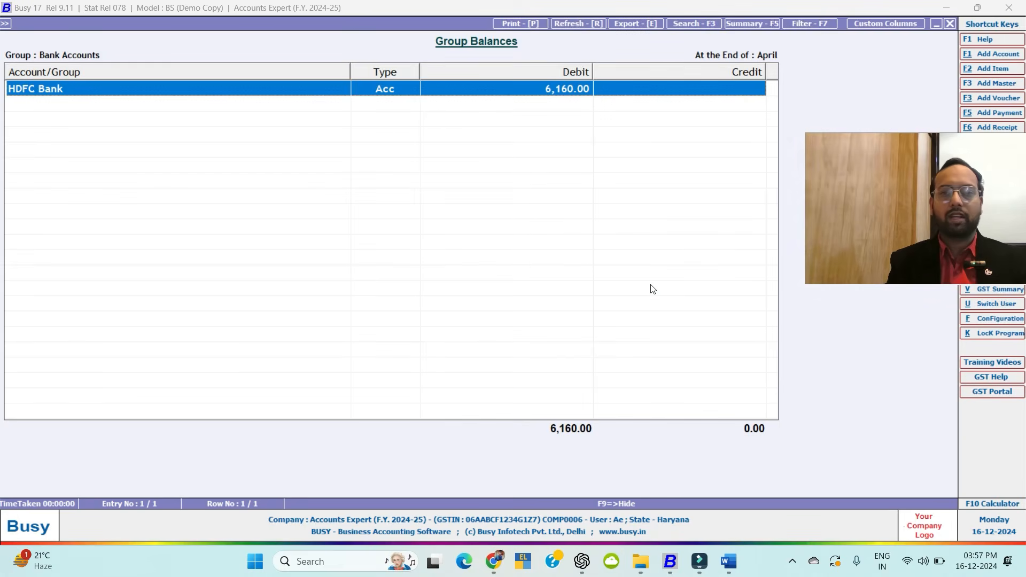
{"action": "key", "text": "Return"}
{"action": "key", "text": "Escape"}
{"action": "key", "text": "Escape"}
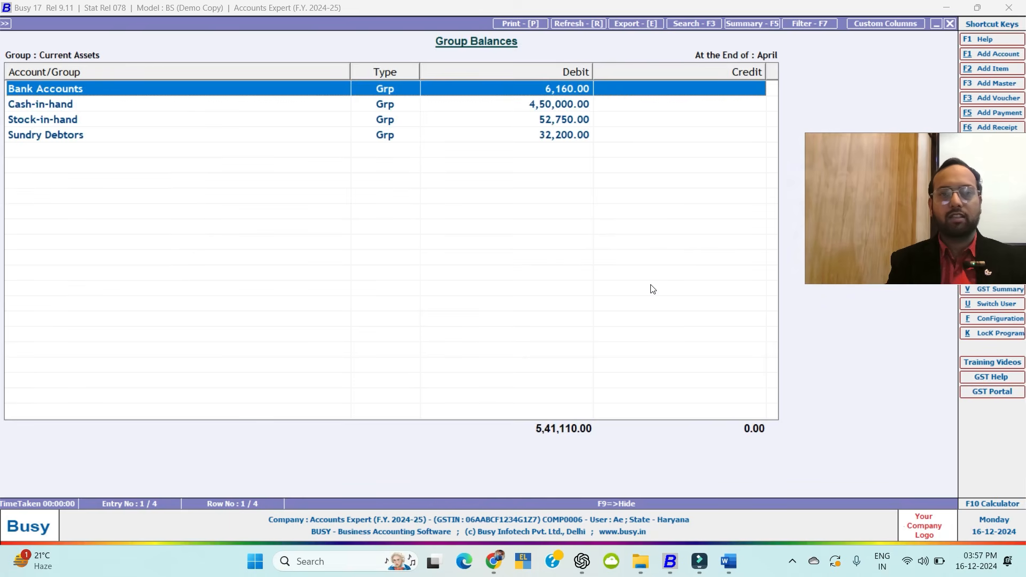
{"action": "key", "text": "Down"}
{"action": "key", "text": "Return"}
{"action": "key", "text": "Escape"}
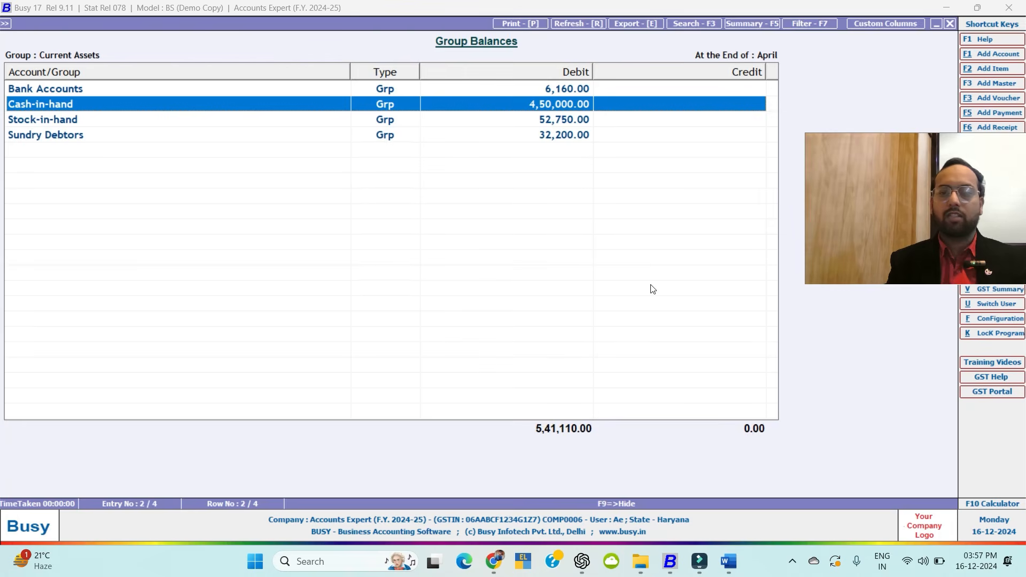
{"action": "key", "text": "Down"}
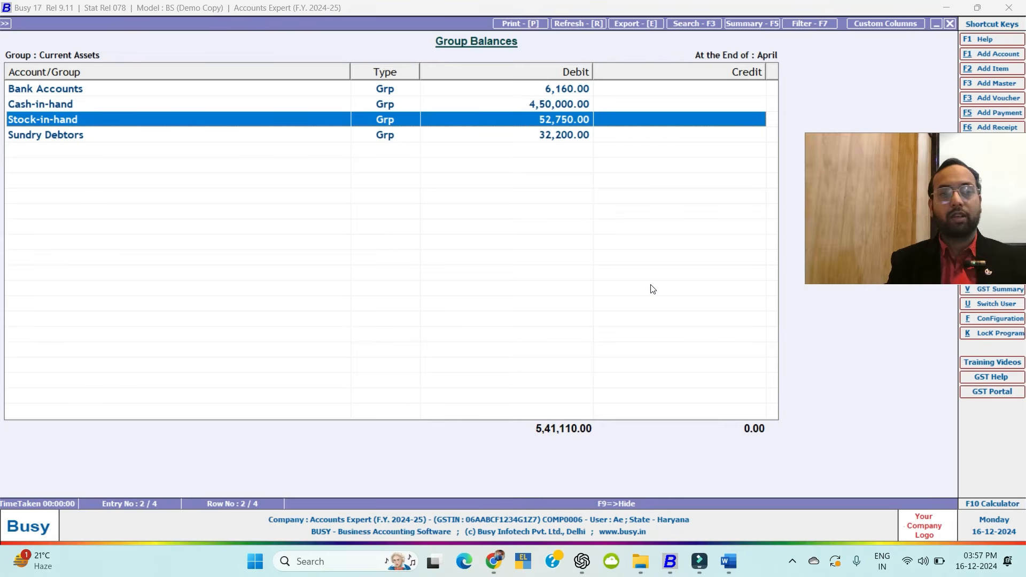
{"action": "key", "text": "Return"}
{"action": "key", "text": "Return"}
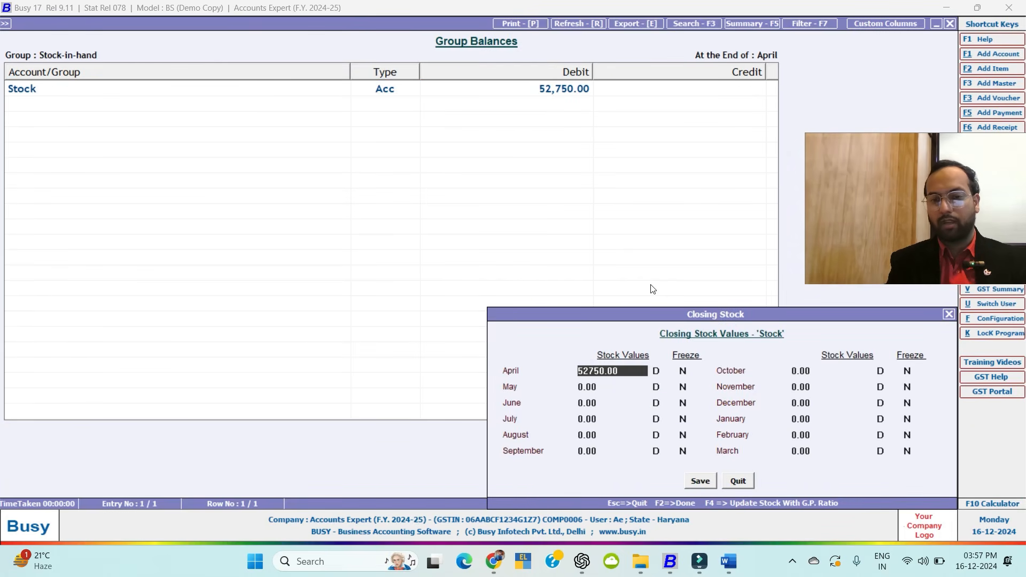
{"action": "key", "text": "Escape"}
{"action": "key", "text": "Escape"}
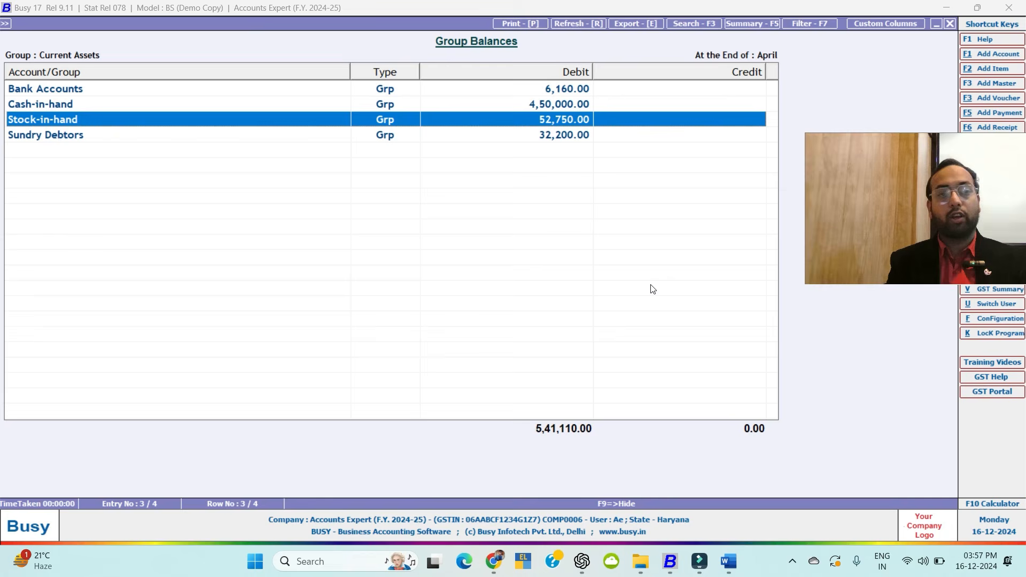
Inspect Titan Group of Company's April ledger under Sundry Debtors, then return to the Balance Sheet.
{"action": "key", "text": "Down"}
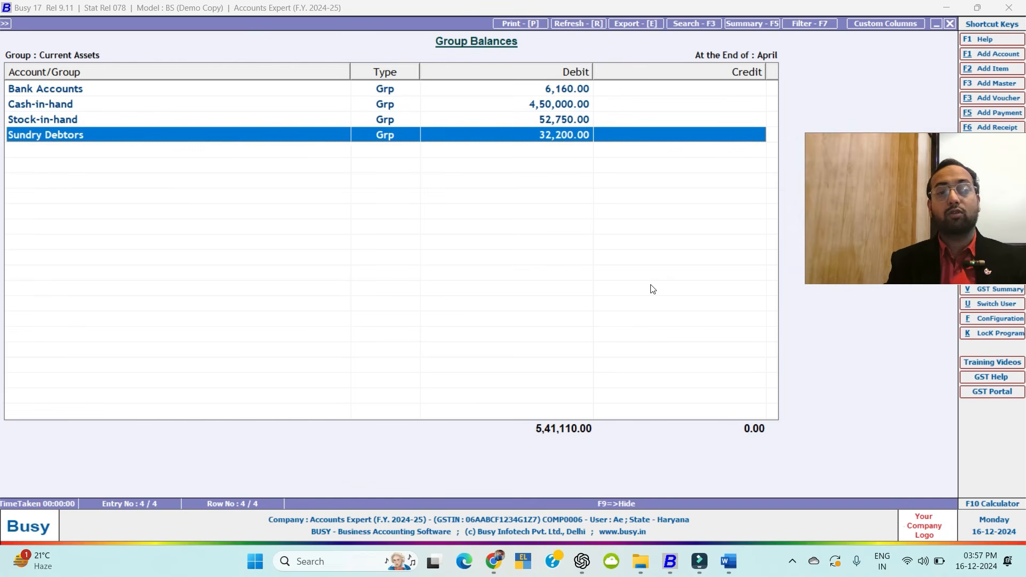
{"action": "key", "text": "Return"}
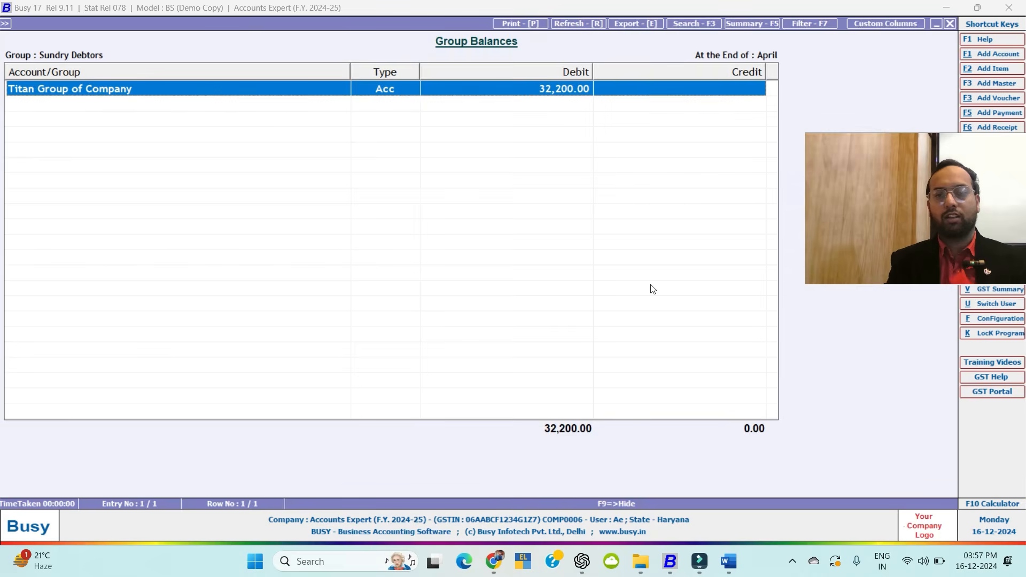
{"action": "key", "text": "Return"}
{"action": "key", "text": "Return"}
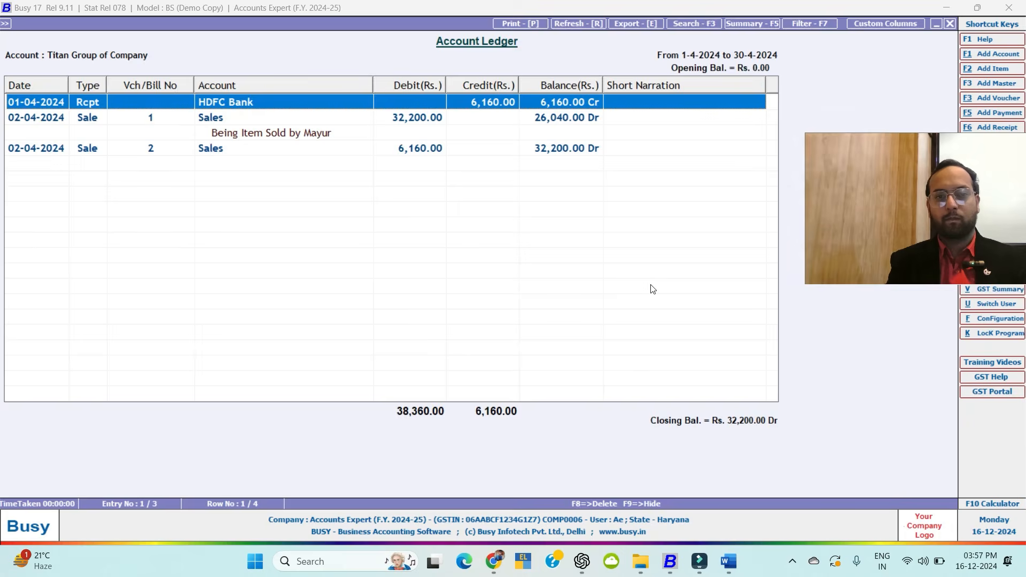
{"action": "key", "text": "Down"}
{"action": "key", "text": "Down"}
{"action": "key", "text": "Down"}
{"action": "key", "text": "Up"}
{"action": "key", "text": "Up"}
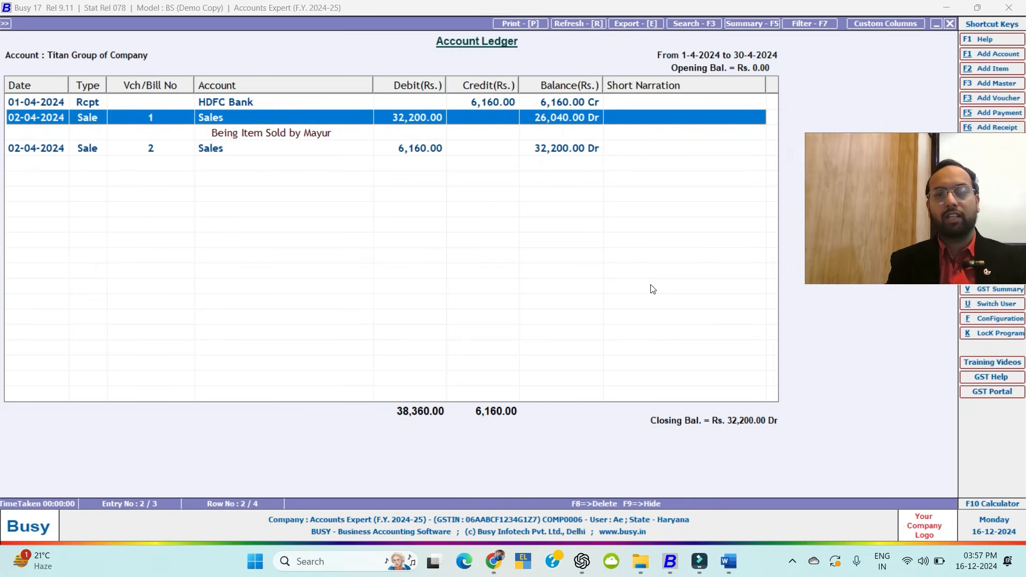
{"action": "key", "text": "Escape"}
{"action": "key", "text": "Escape"}
{"action": "key", "text": "Escape"}
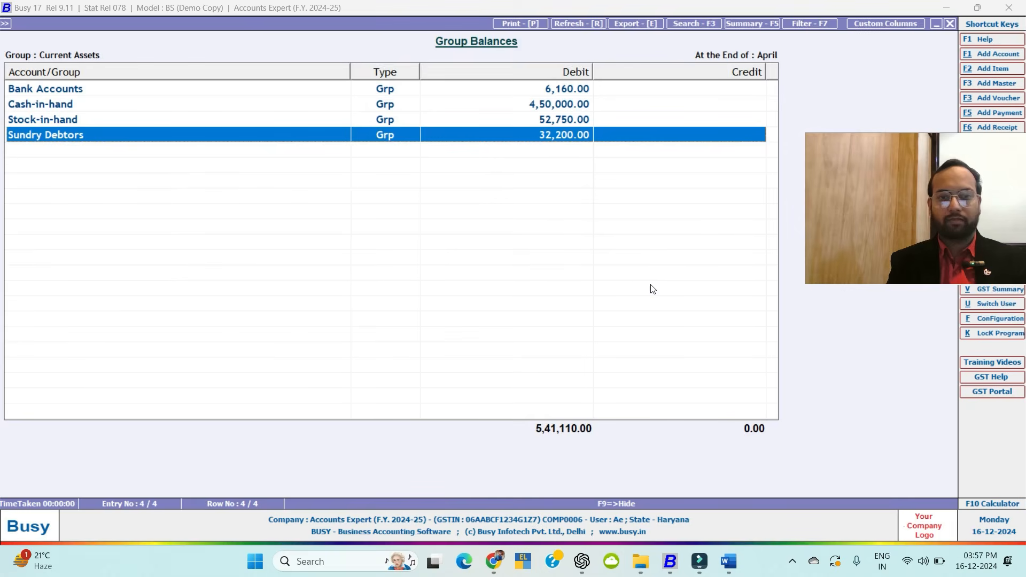
{"action": "key", "text": "Escape"}
Open Profit for the period and check the Sale and Purchase figures.
{"action": "key", "text": "Left"}
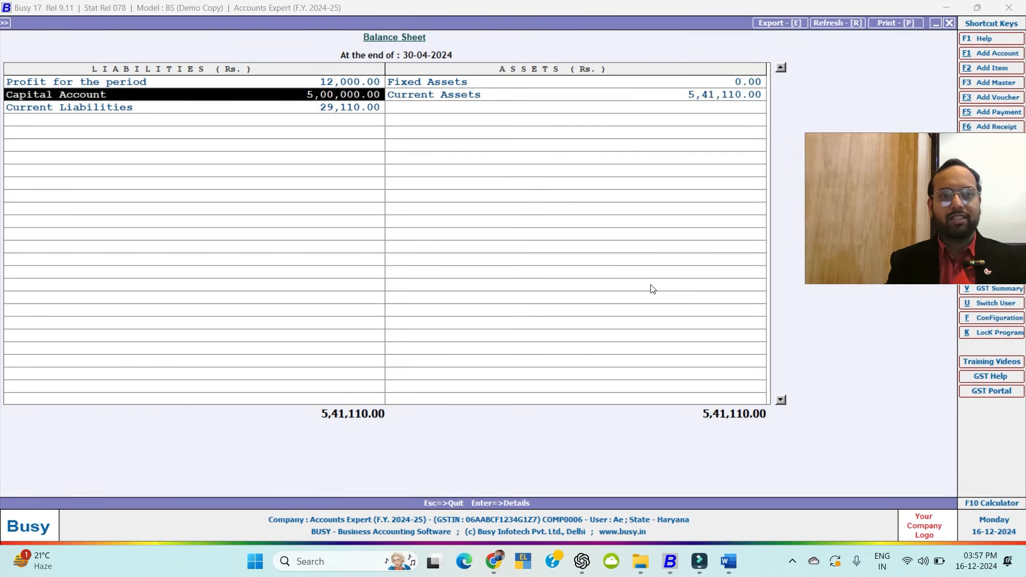
{"action": "key", "text": "Up"}
{"action": "key", "text": "Return"}
{"action": "key", "text": "Down"}
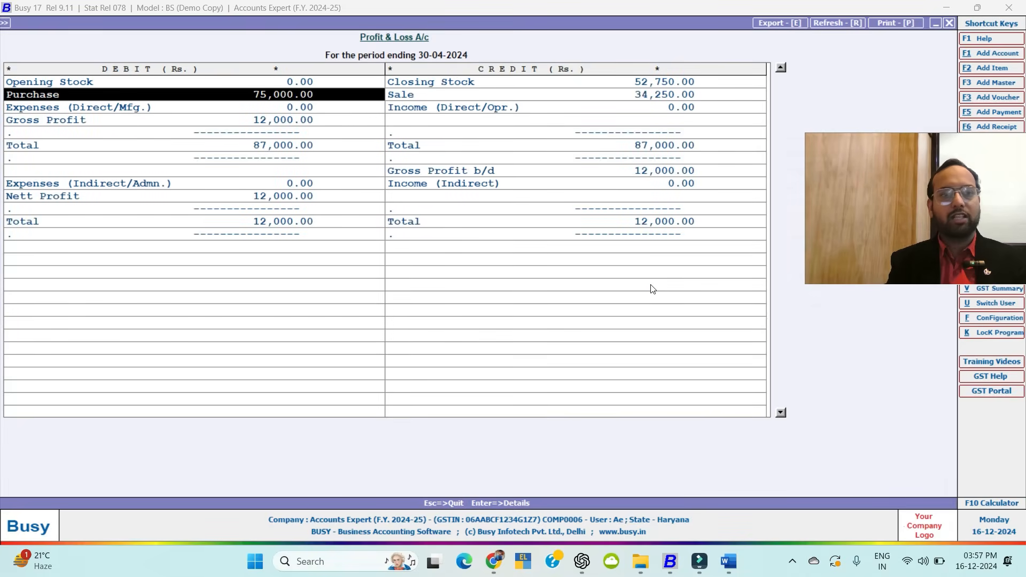
{"action": "key", "text": "Right"}
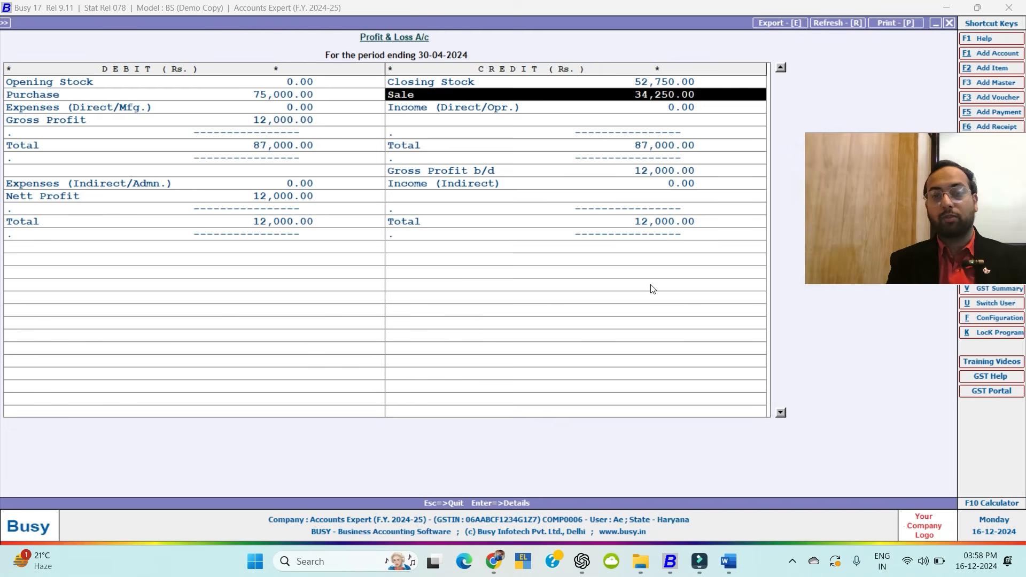
{"action": "key", "text": "Left"}
{"action": "key", "text": "Up"}
{"action": "key", "text": "Right"}
Review the Gross Profit, Nett Profit 12,000.00 and Expenses (Indirect/Admn.) rows.
{"action": "key", "text": "Left"}
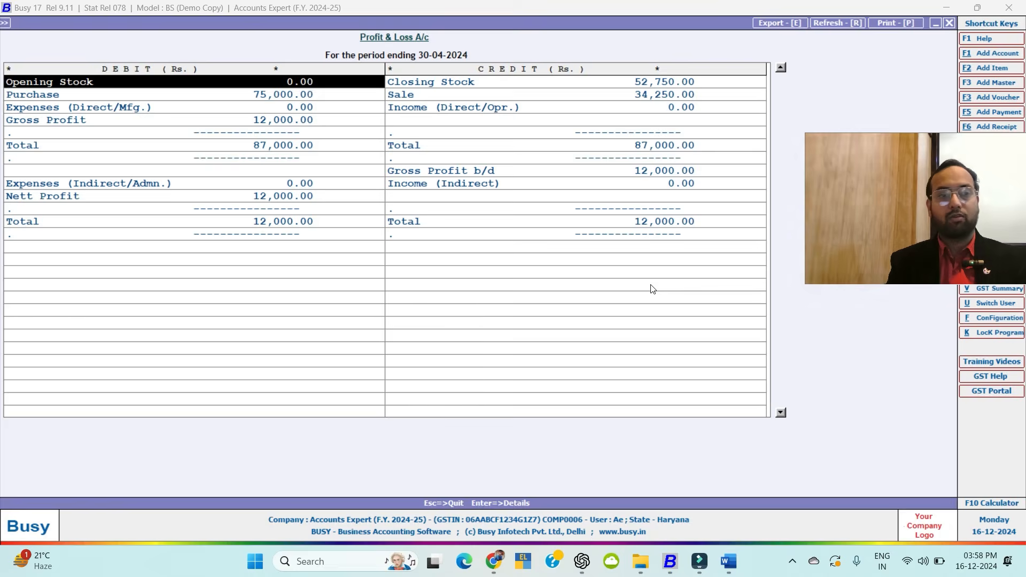
{"action": "key", "text": "Down"}
{"action": "key", "text": "Down"}
{"action": "key", "text": "Down"}
{"action": "key", "text": "Down"}
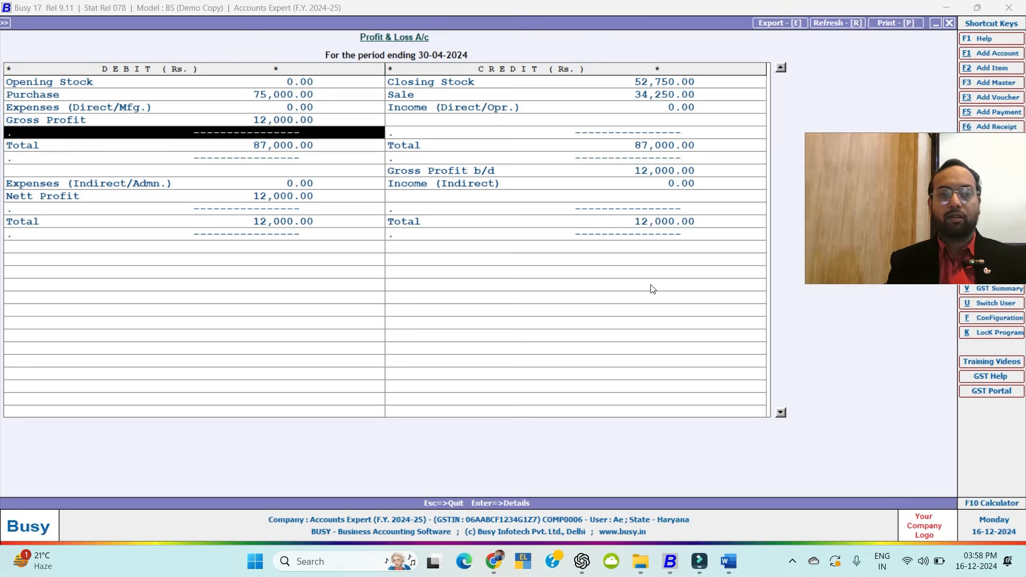
{"action": "key", "text": "Down"}
{"action": "key", "text": "Down"}
{"action": "key", "text": "Down"}
{"action": "key", "text": "Down"}
{"action": "key", "text": "Down"}
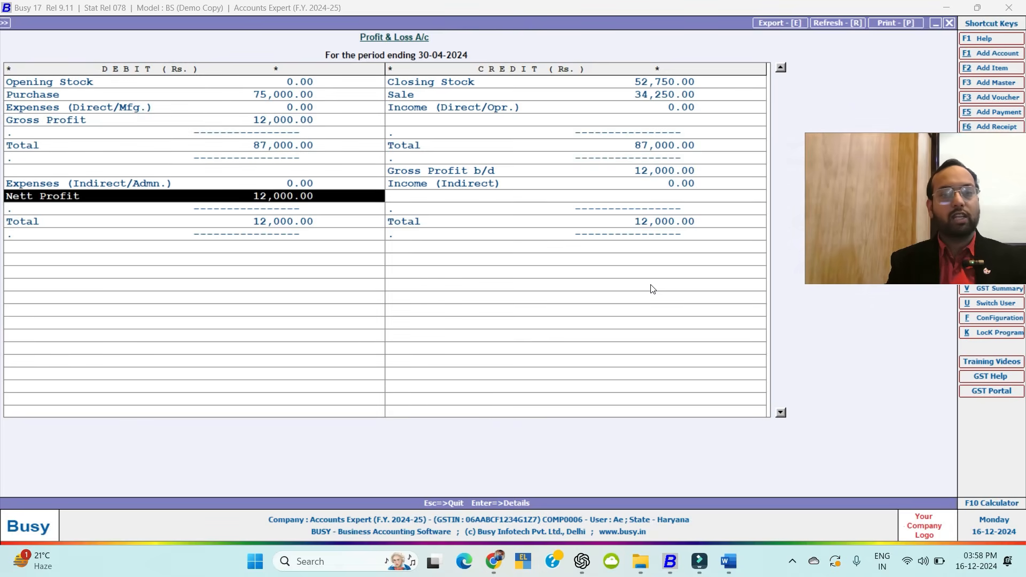
{"action": "key", "text": "Right"}
{"action": "key", "text": "Up"}
{"action": "key", "text": "Up"}
{"action": "key", "text": "Up"}
{"action": "key", "text": "Up"}
{"action": "key", "text": "Up"}
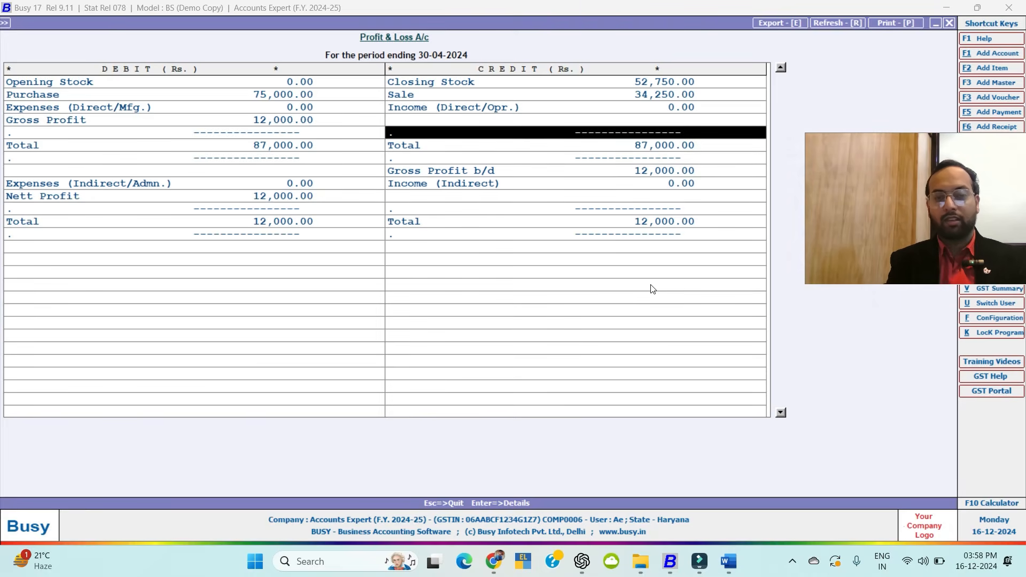
{"action": "key", "text": "Down"}
{"action": "key", "text": "Left"}
{"action": "key", "text": "Down"}
{"action": "key", "text": "Down"}
{"action": "key", "text": "Down"}
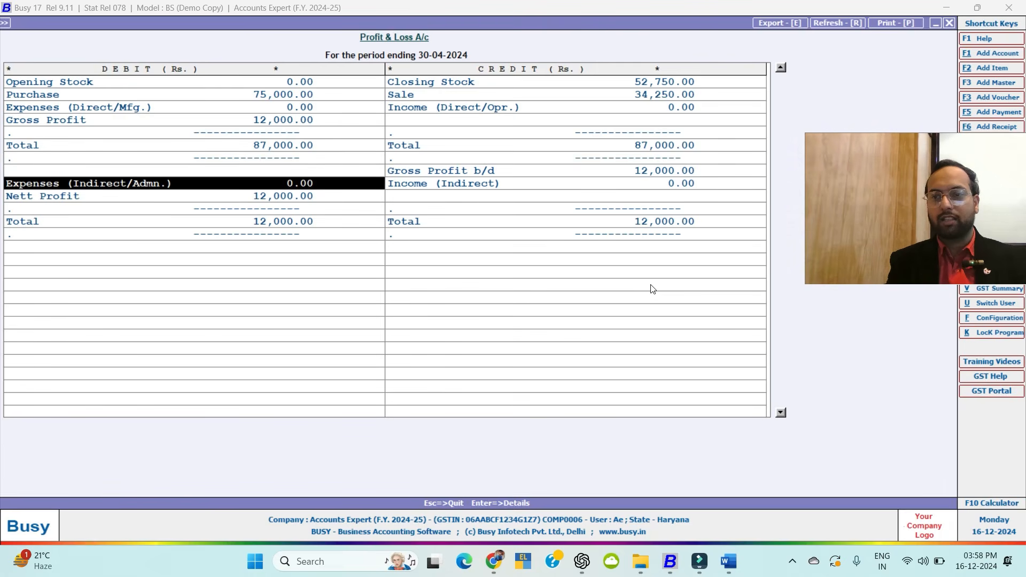
Start a new Non-GST Payment voucher.
{"action": "key", "text": "alt+F3"}
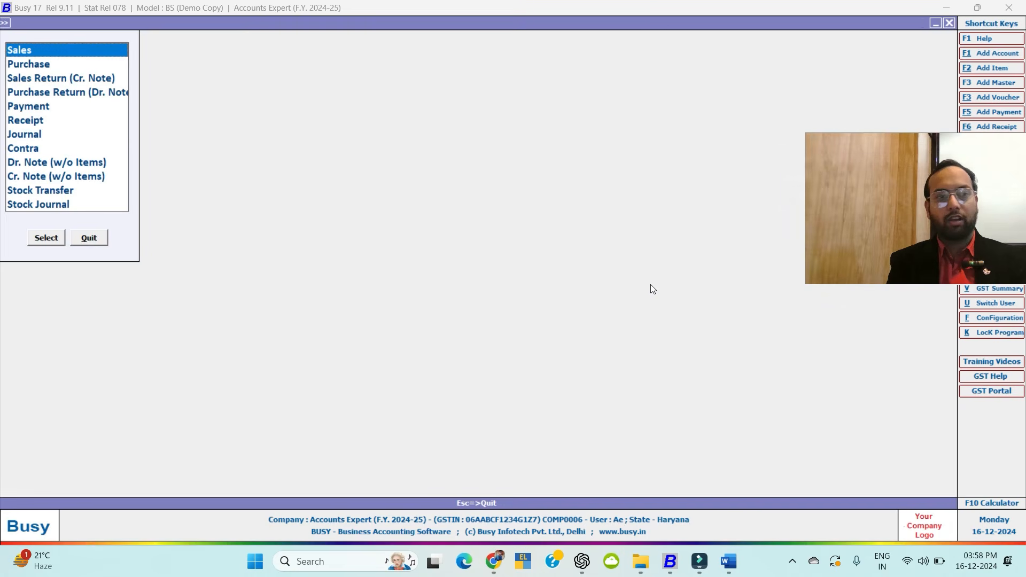
{"action": "key", "text": "Down"}
{"action": "key", "text": "Down"}
{"action": "key", "text": "Down"}
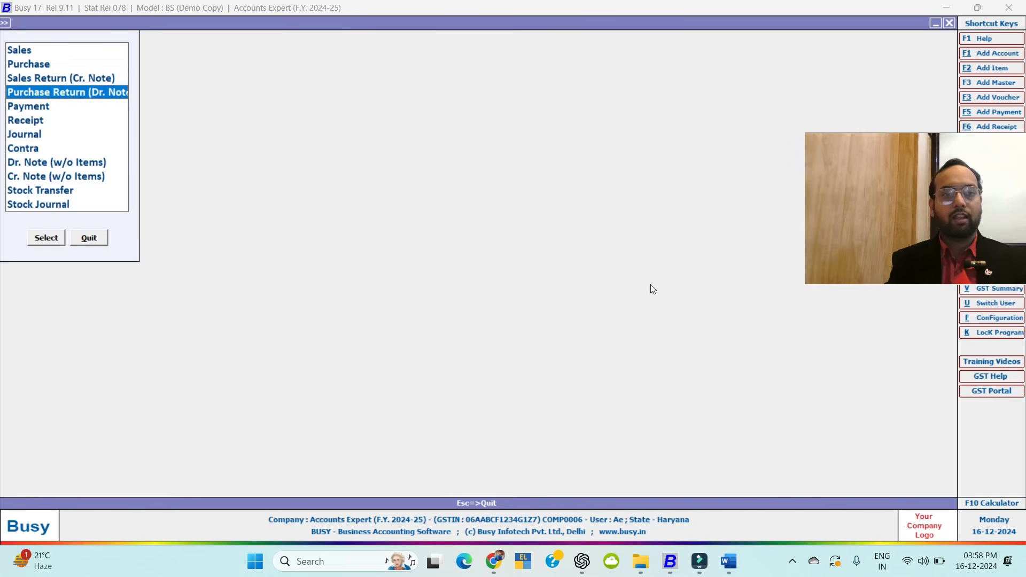
{"action": "key", "text": "Down"}
{"action": "key", "text": "Return"}
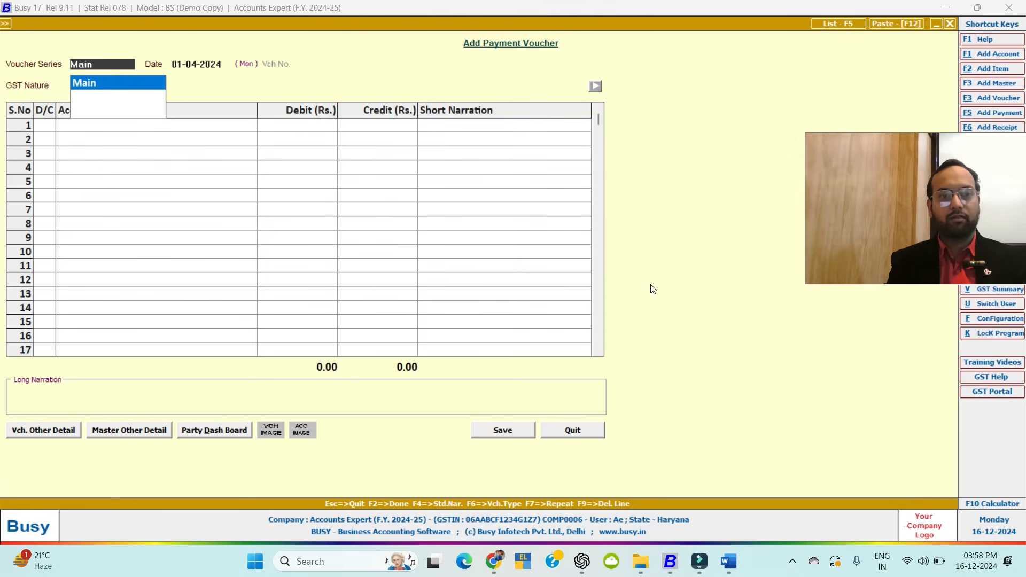
{"action": "key", "text": "Return"}
{"action": "key", "text": "Return"}
{"action": "key", "text": "Return"}
{"action": "key", "text": "Return"}
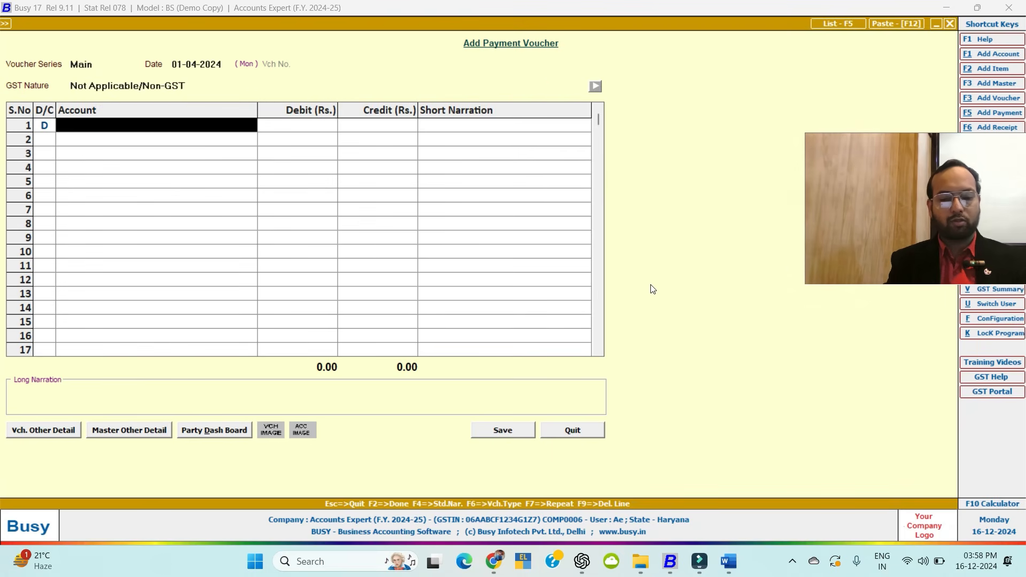
Try creating an Office Rent account, then abandon it because the name already exists.
{"action": "key", "text": "alt+F1"}
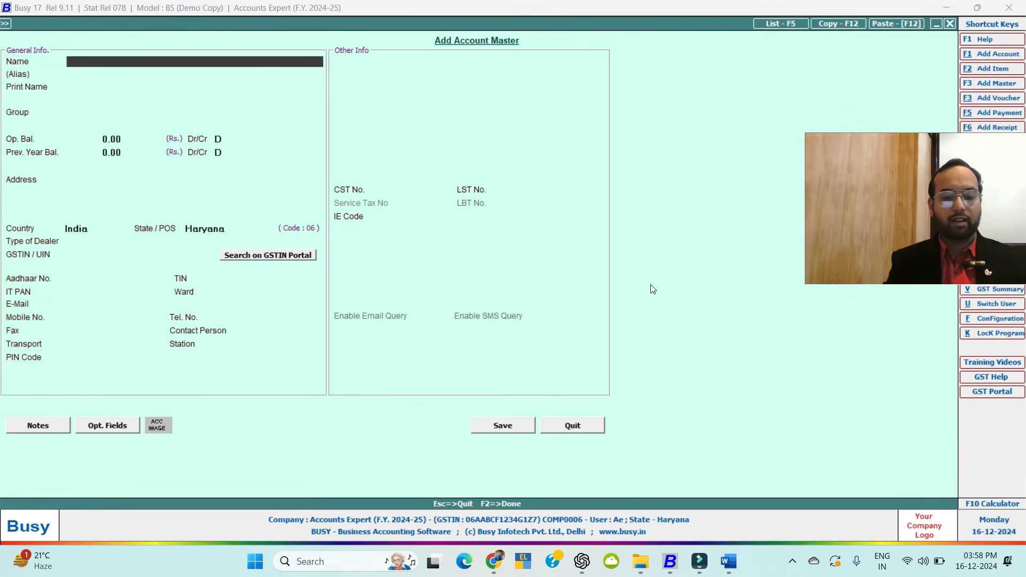
{"action": "type", "text": "Rent"}
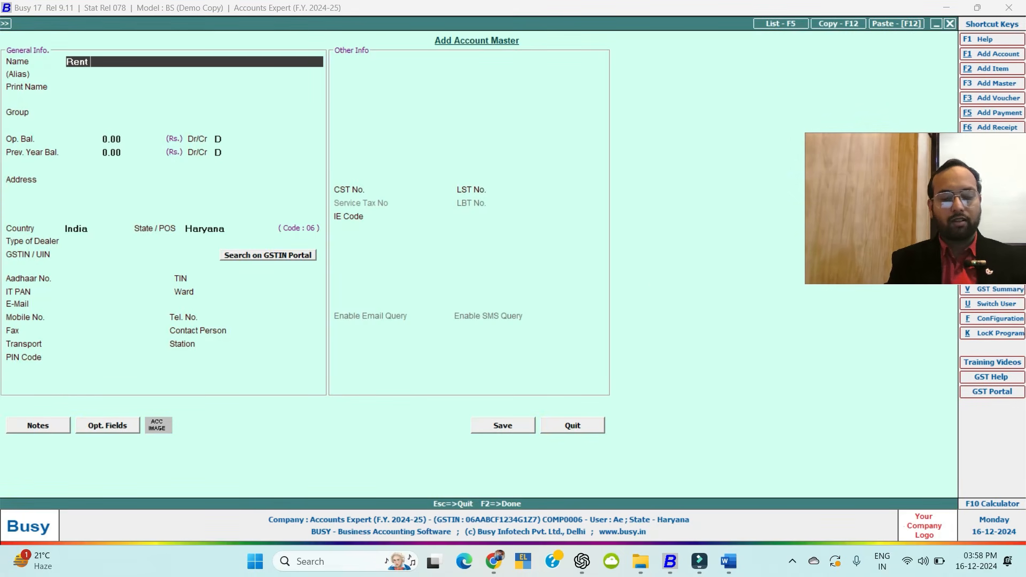
{"action": "key", "text": "BackSpace"}
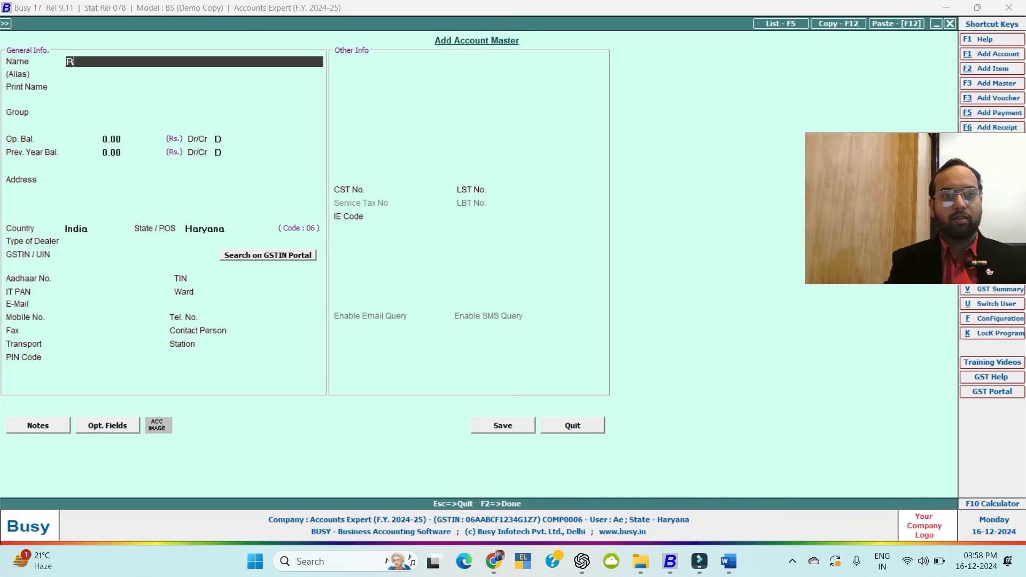
{"action": "key", "text": "BackSpace"}
{"action": "type", "text": "Office "}
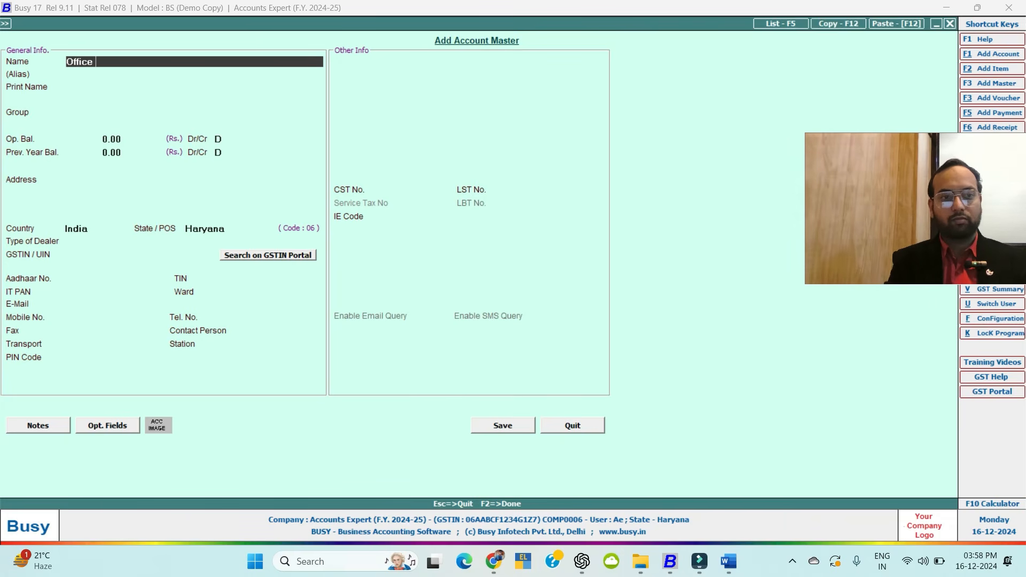
{"action": "type", "text": "Rent"}
{"action": "key", "text": "Return"}
{"action": "key", "text": "Return"}
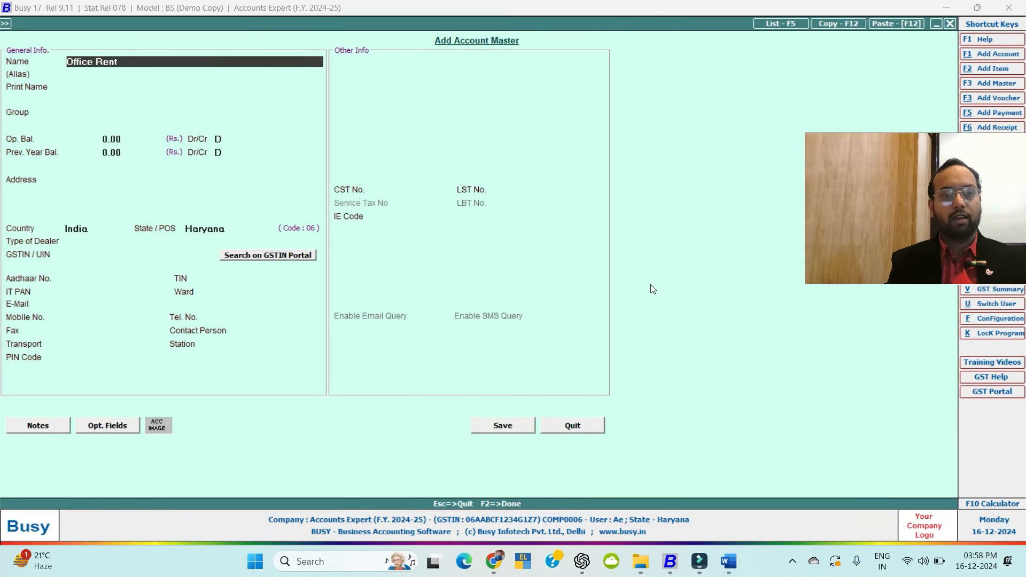
{"action": "key", "text": "Return"}
{"action": "key", "text": "Return"}
{"action": "key", "text": "alt+F5"}
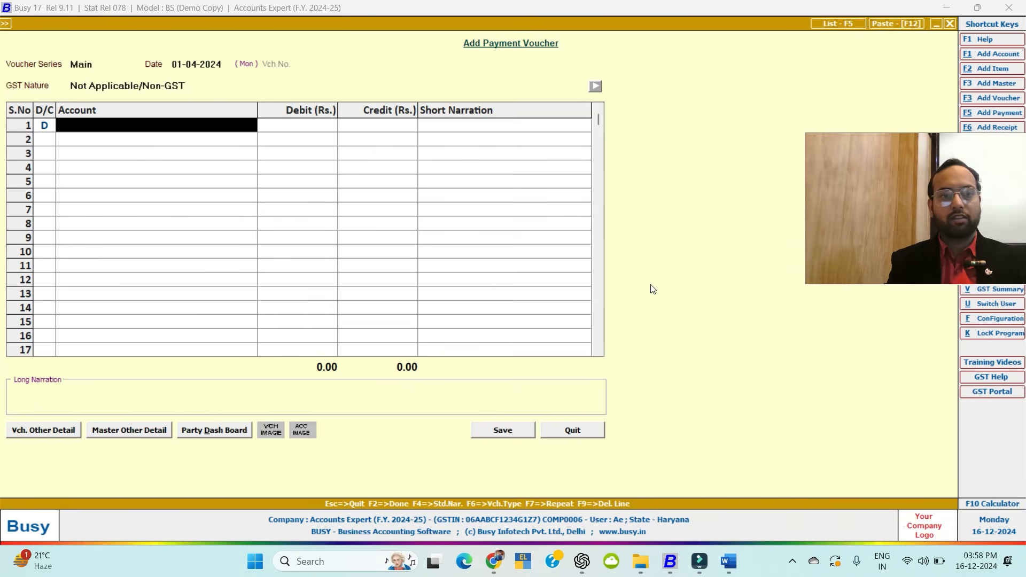
Debit Office Rent 15,000 against Cash to complete the payment.
{"action": "type", "text": "offic"}
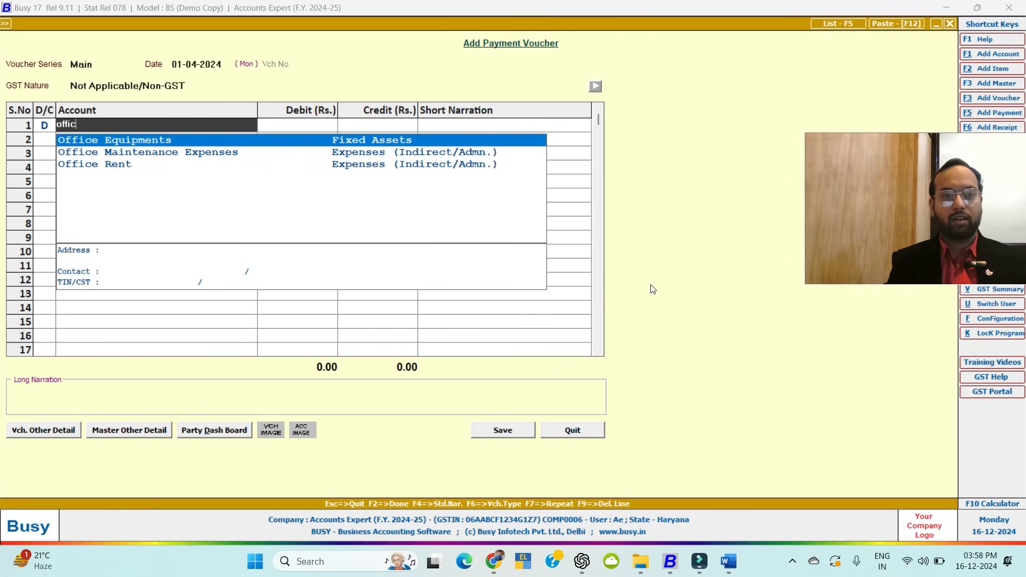
{"action": "key", "text": "Down"}
{"action": "key", "text": "Down"}
{"action": "key", "text": "Return"}
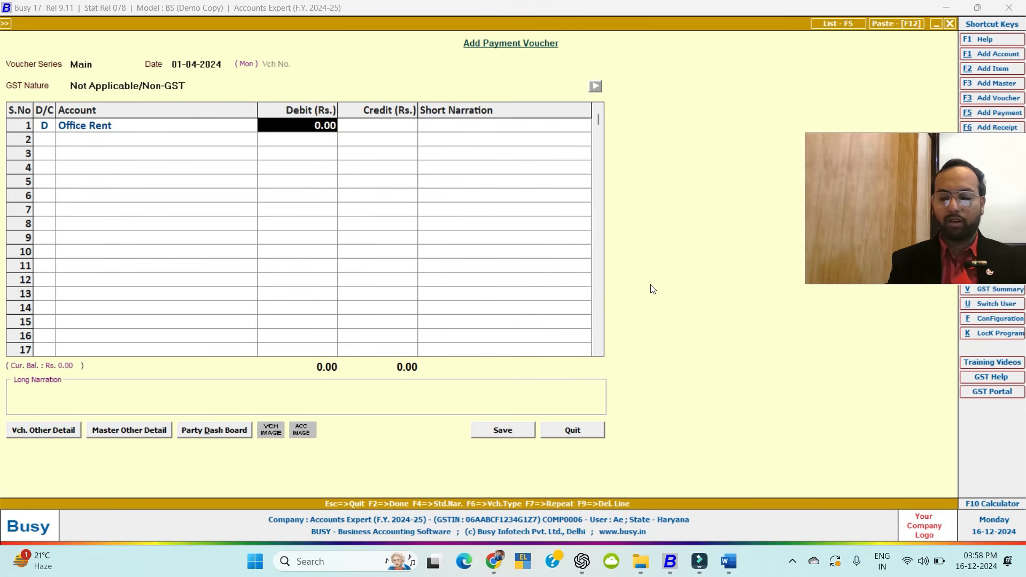
{"action": "type", "text": "15,"}
{"action": "type", "text": "000"}
{"action": "key", "text": "Return"}
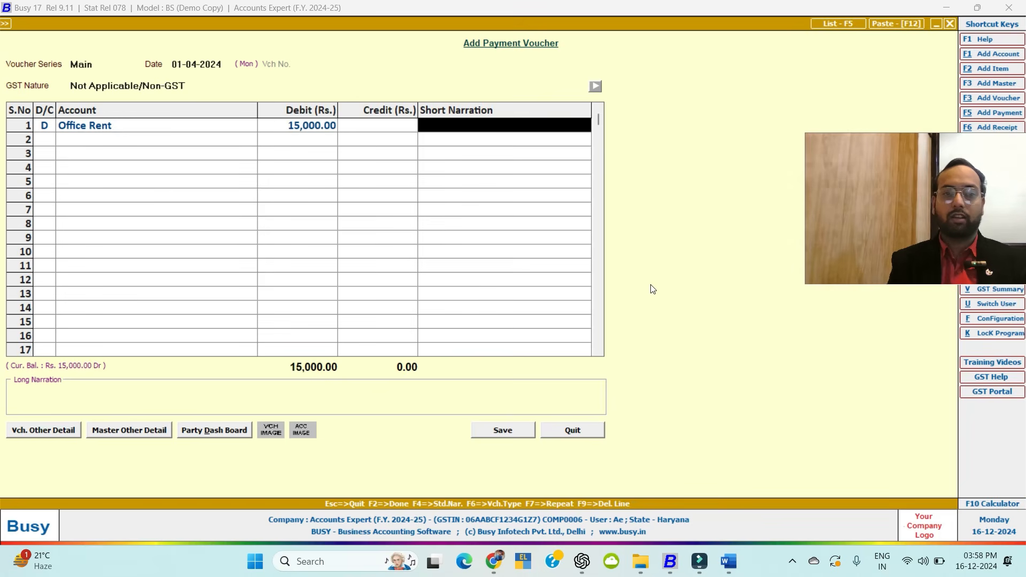
{"action": "key", "text": "Return"}
{"action": "key", "text": "Return"}
{"action": "key", "text": "Return"}
{"action": "key", "text": "Return"}
{"action": "key", "text": "Return"}
{"action": "key", "text": "Return"}
{"action": "key", "text": "Return"}
{"action": "key", "text": "Return"}
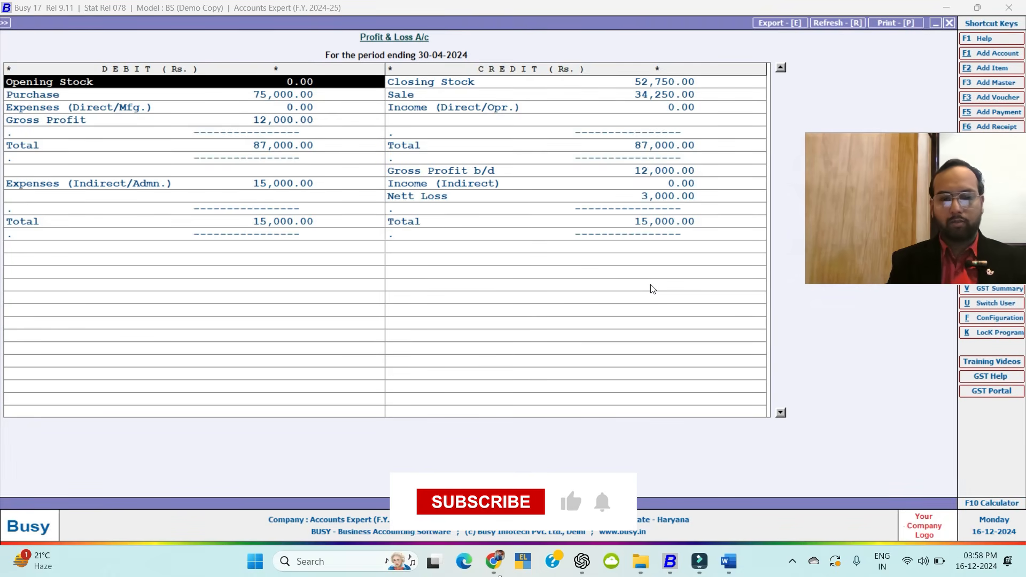
Leave the Profit & Loss and regenerate the Balance Sheet for April.
{"action": "key", "text": "Down"}
{"action": "key", "text": "Down"}
{"action": "key", "text": "Down"}
{"action": "key", "text": "Down"}
{"action": "key", "text": "Down"}
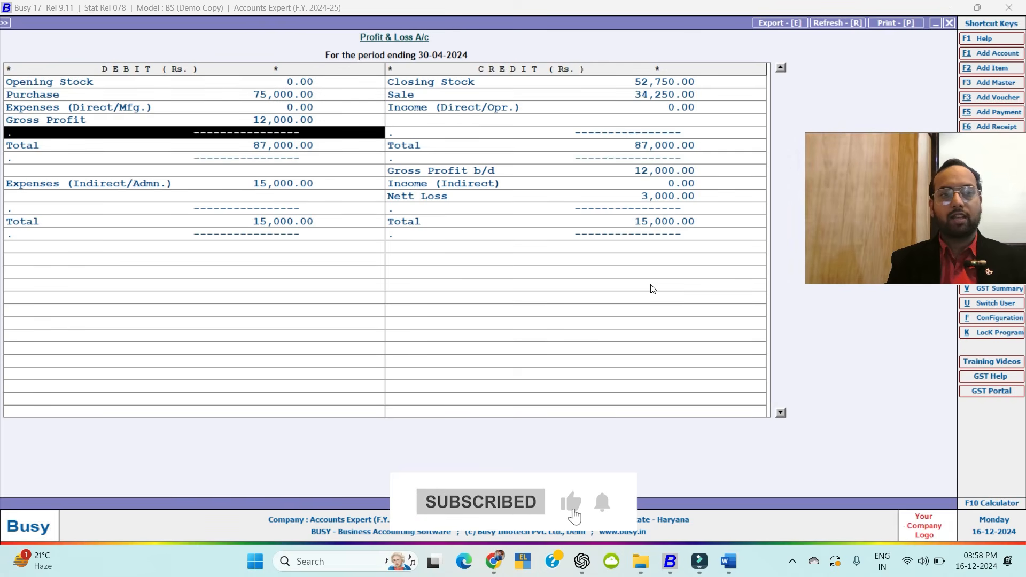
{"action": "key", "text": "Up"}
{"action": "key", "text": "Up"}
{"action": "key", "text": "Down"}
{"action": "key", "text": "Down"}
{"action": "key", "text": "Down"}
{"action": "key", "text": "Down"}
{"action": "key", "text": "Down"}
{"action": "key", "text": "Down"}
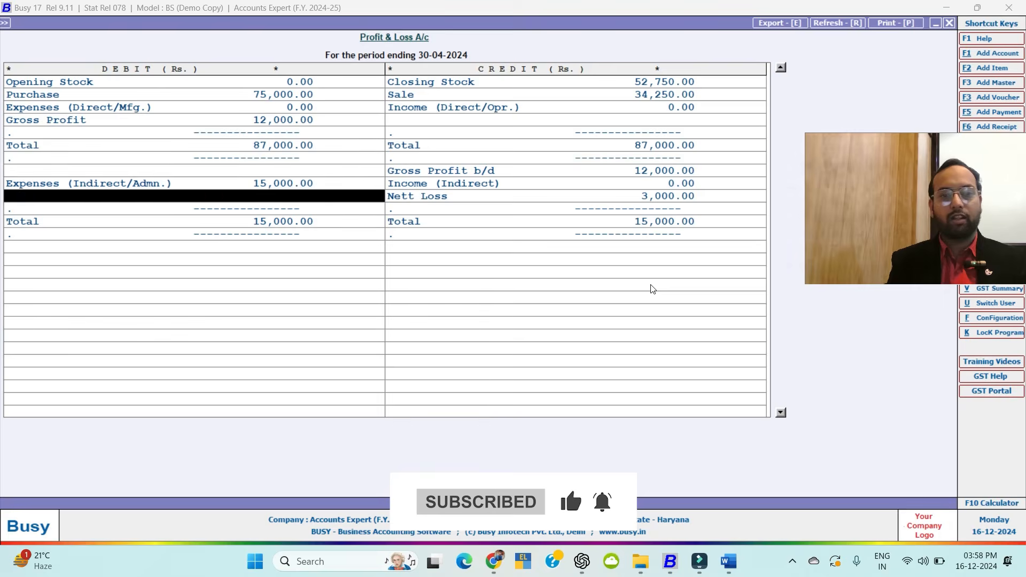
{"action": "key", "text": "Up"}
{"action": "key", "text": "Escape"}
{"action": "key", "text": "Down"}
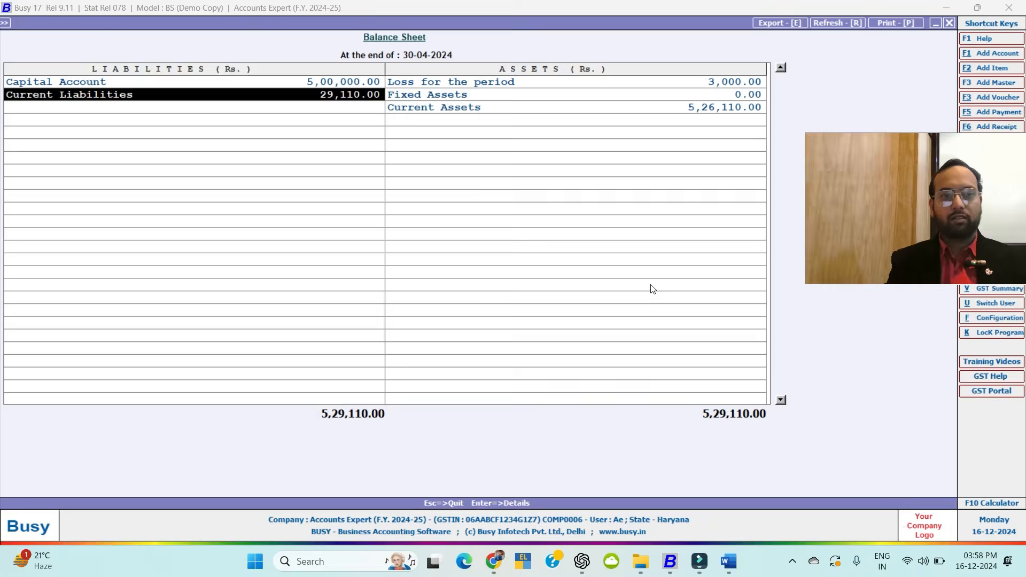
{"action": "key", "text": "Escape"}
{"action": "key", "text": "Return"}
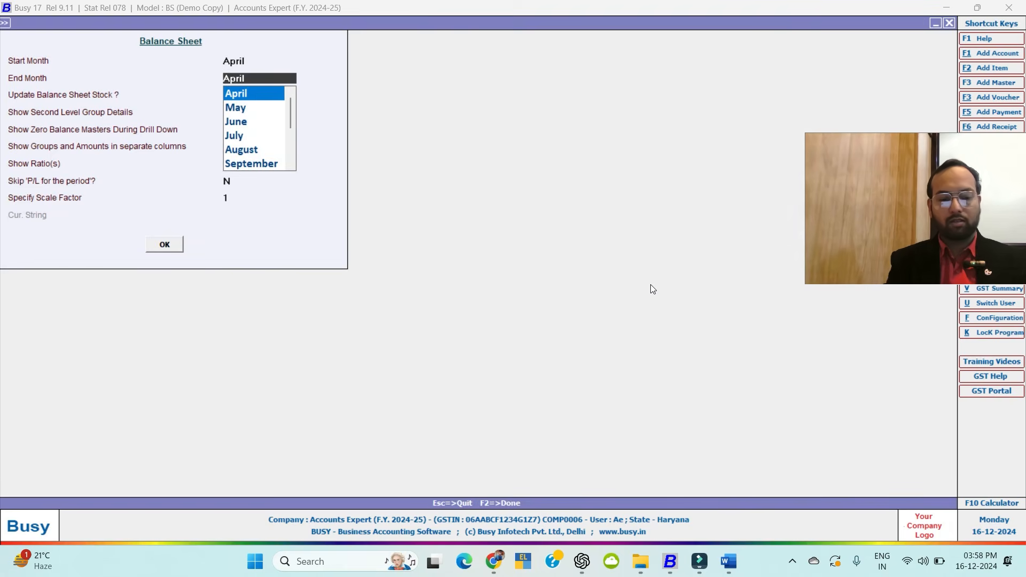
{"action": "key", "text": "F2"}
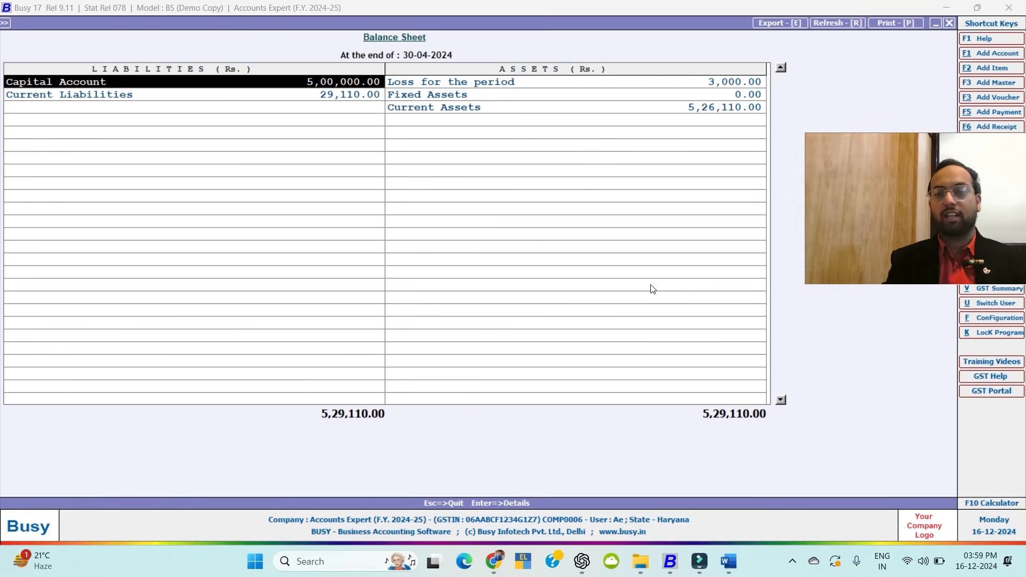
Open the Profit & Loss behind the 3,000.00 Loss for the period and browse its rows.
{"action": "key", "text": "Right"}
{"action": "key", "text": "Left"}
{"action": "key", "text": "Right"}
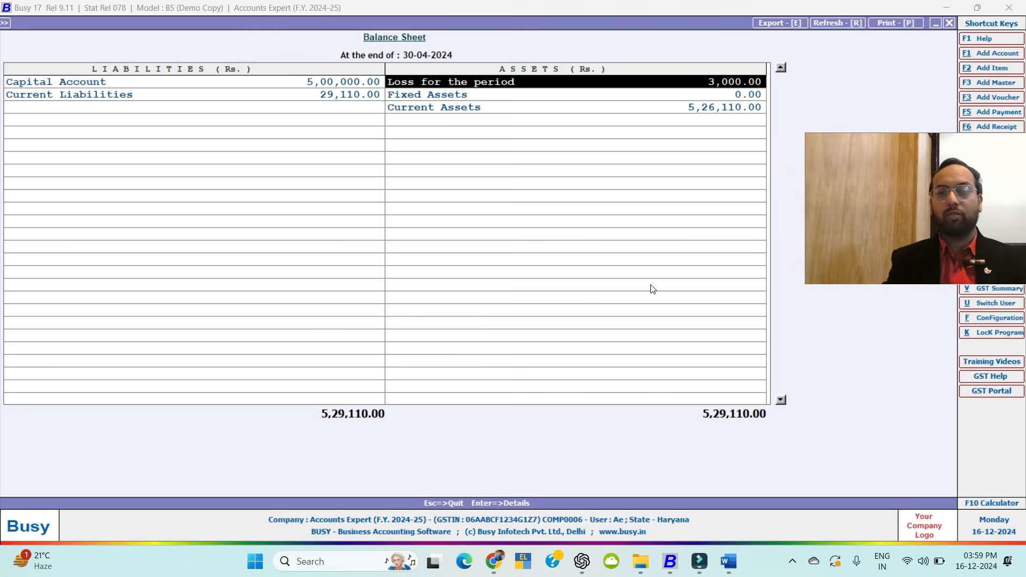
{"action": "key", "text": "Return"}
{"action": "key", "text": "Down"}
{"action": "key", "text": "Down"}
{"action": "key", "text": "Down"}
{"action": "key", "text": "Down"}
{"action": "key", "text": "Down"}
{"action": "key", "text": "Down"}
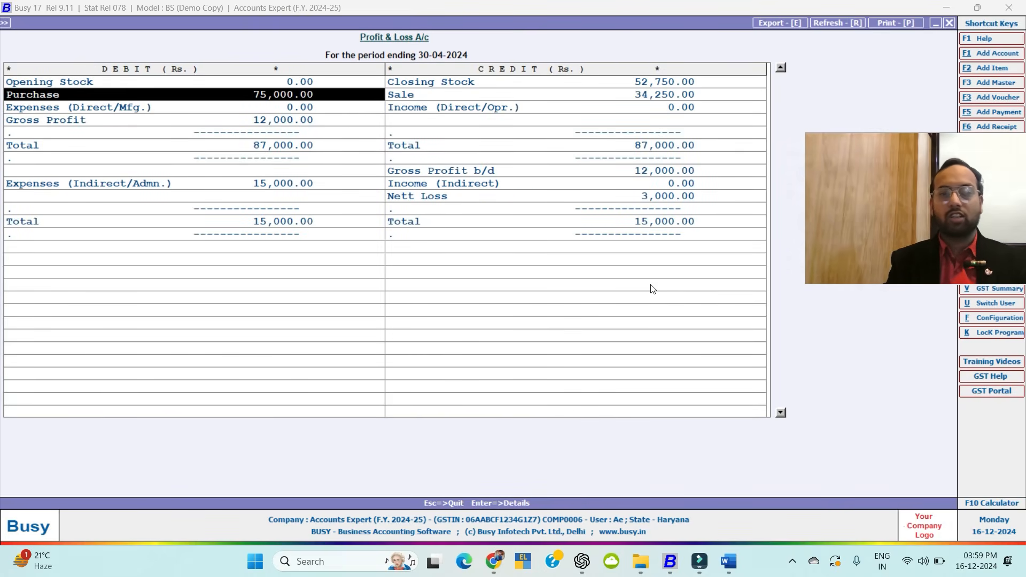
{"action": "key", "text": "Down"}
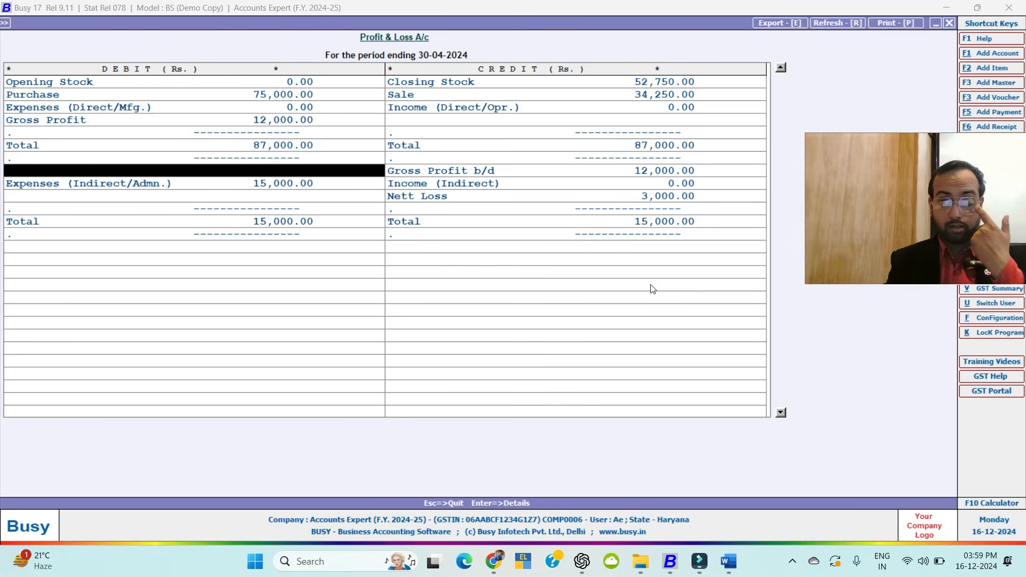
{"action": "key", "text": "Right"}
{"action": "key", "text": "Up"}
{"action": "key", "text": "Up"}
{"action": "key", "text": "Up"}
{"action": "key", "text": "Up"}
{"action": "key", "text": "Up"}
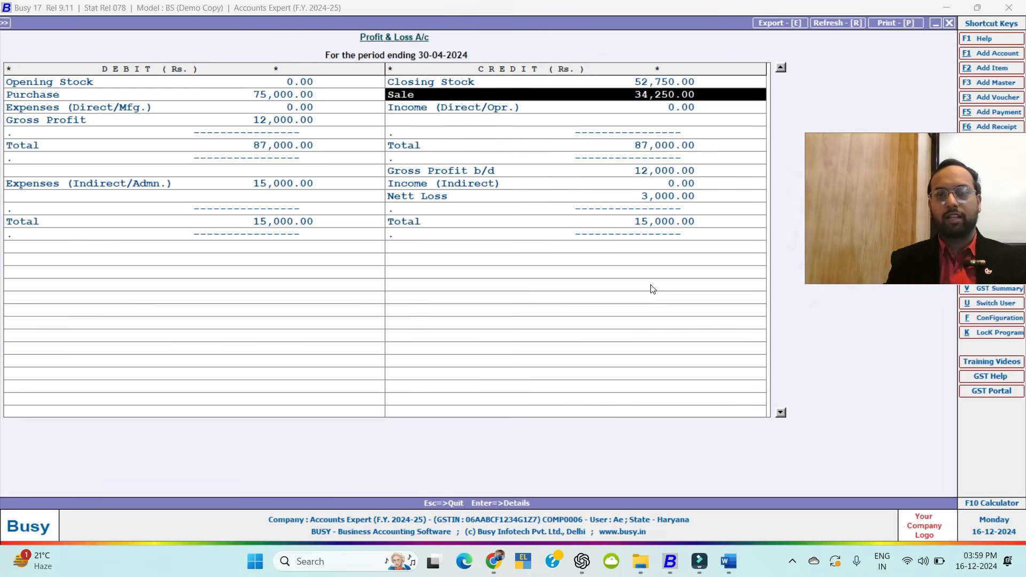
Drill into the Sales ledger from Sale, then back out to the reports list.
{"action": "key", "text": "Return"}
{"action": "key", "text": "Return"}
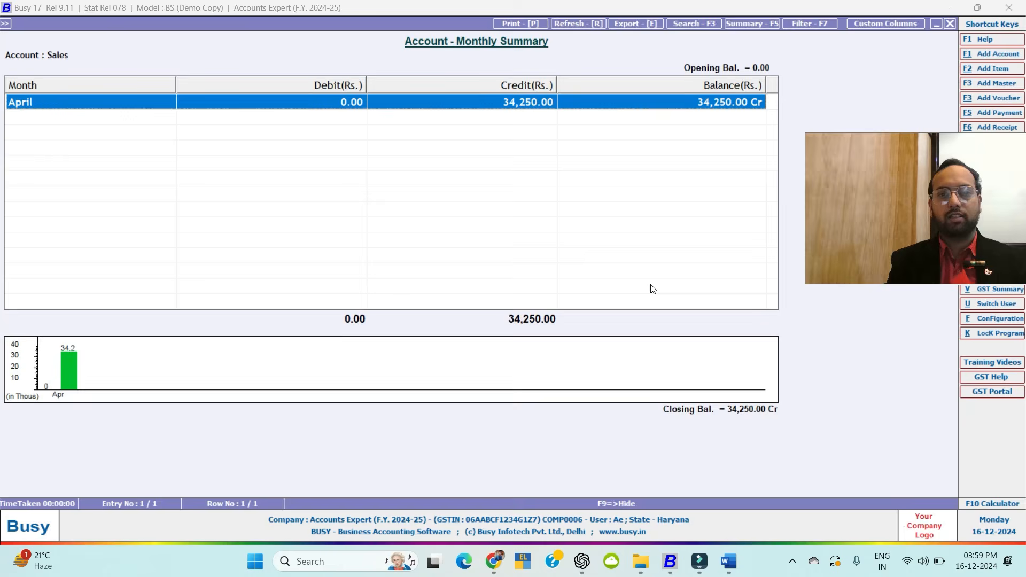
{"action": "key", "text": "Return"}
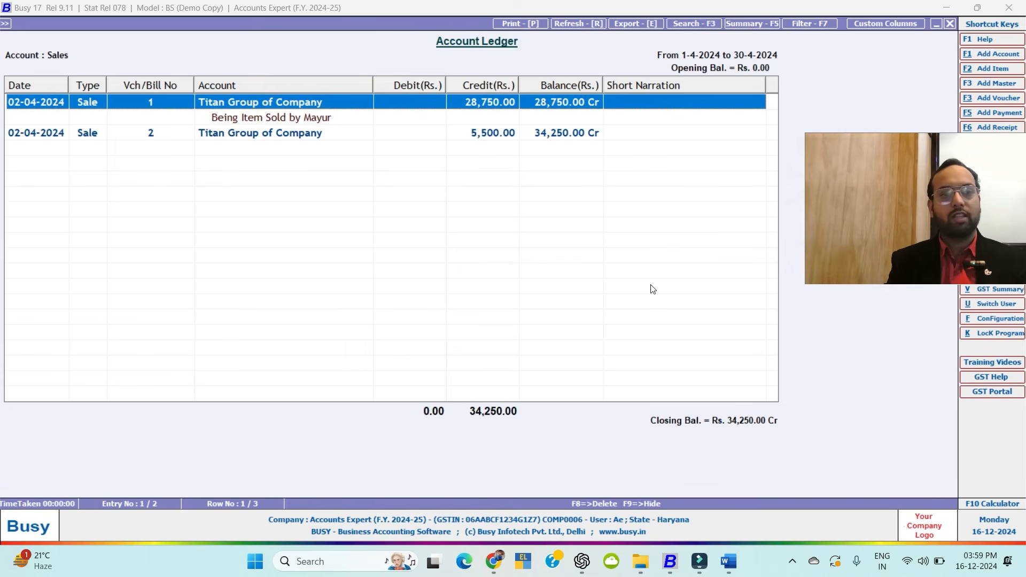
{"action": "key", "text": "Escape"}
{"action": "key", "text": "Escape"}
{"action": "key", "text": "Escape"}
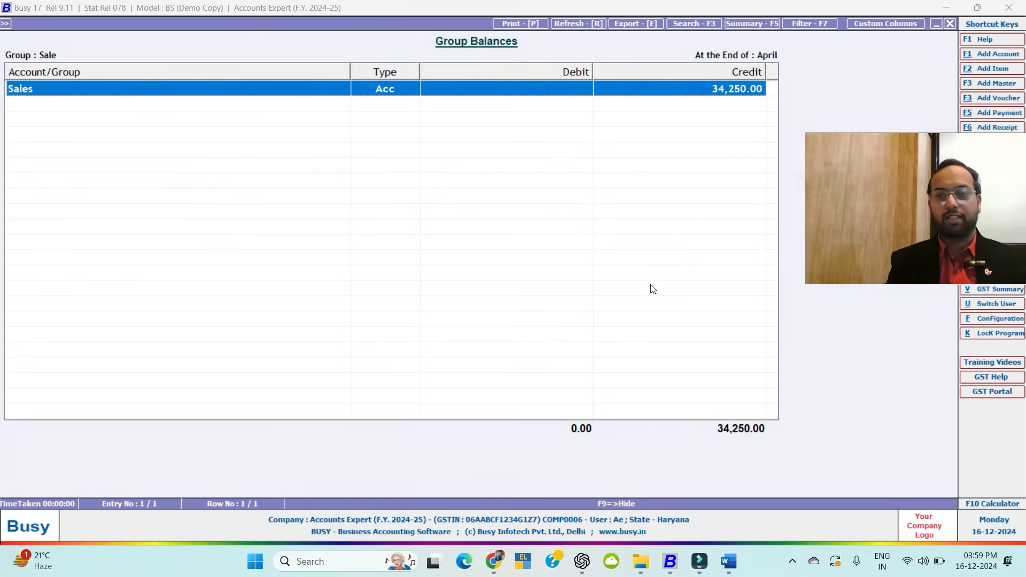
{"action": "key", "text": "Escape"}
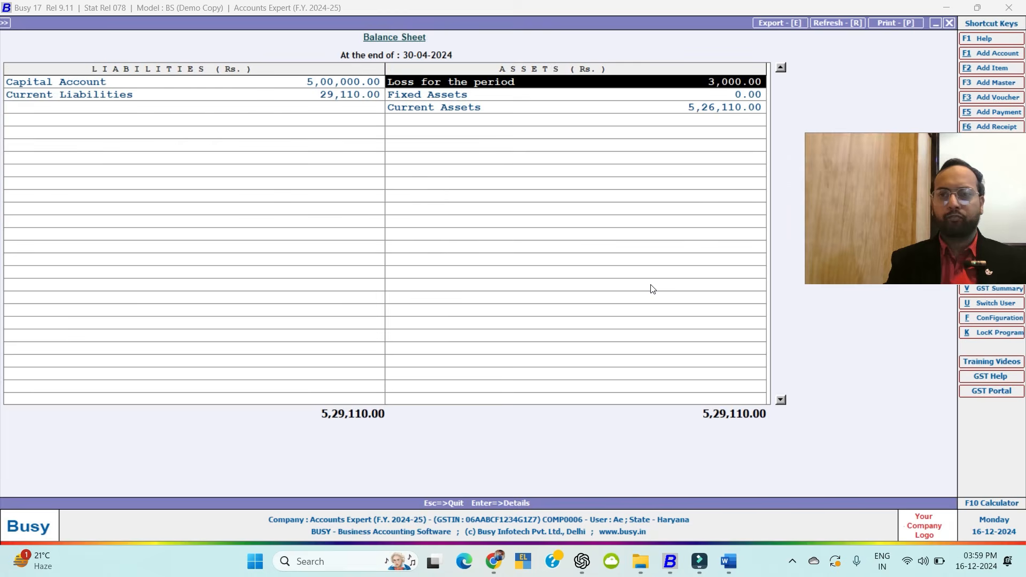
{"action": "key", "text": "Escape"}
{"action": "key", "text": "Escape"}
{"action": "key", "text": "Escape"}
{"action": "key", "text": "Escape"}
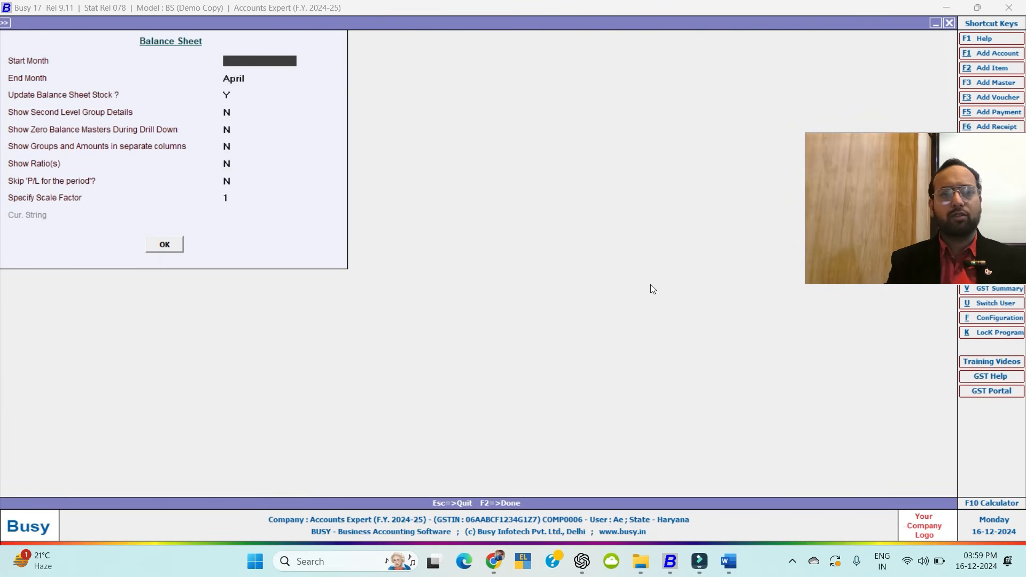
{"action": "key", "text": "Escape"}
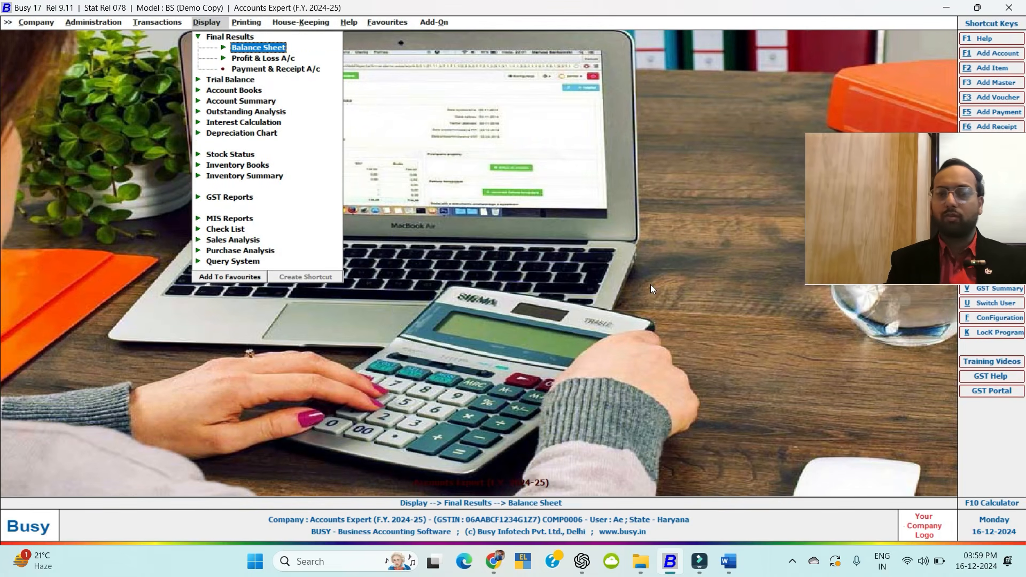
Generate the April Profit & Loss A/c and close it again.
{"action": "key", "text": "Down"}
{"action": "key", "text": "Return"}
{"action": "key", "text": "Return"}
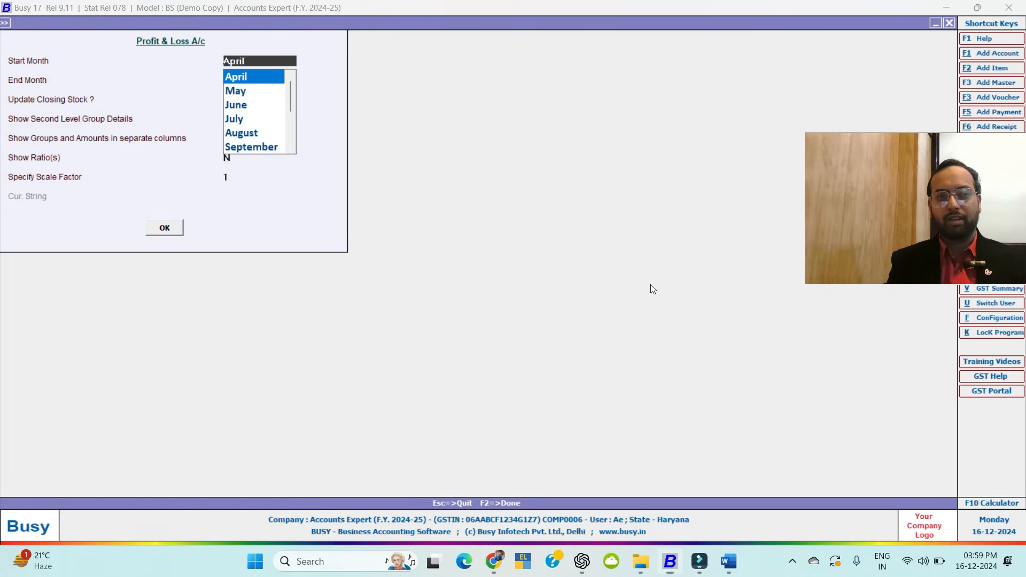
{"action": "key", "text": "F2"}
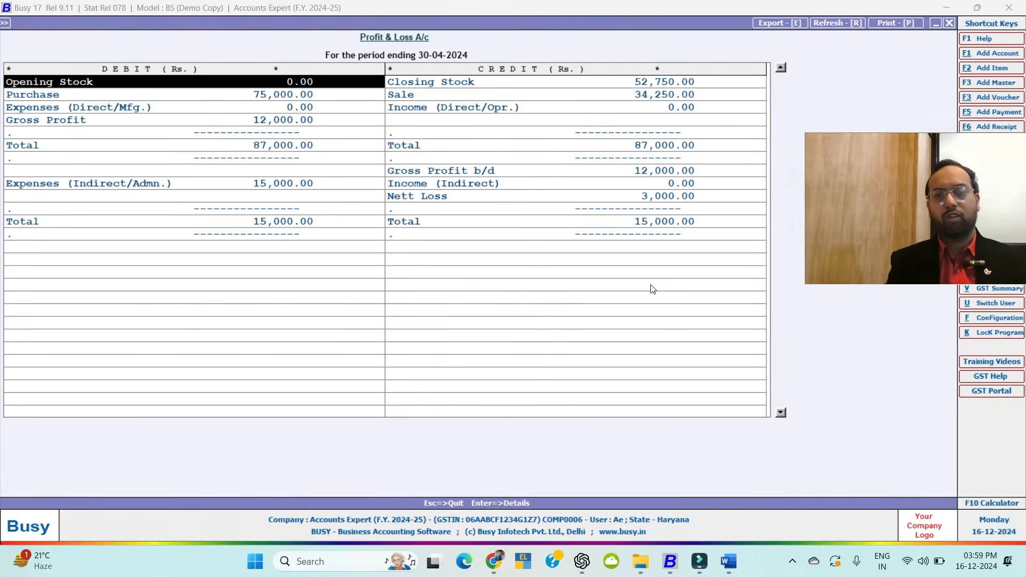
{"action": "key", "text": "Escape"}
{"action": "key", "text": "Escape"}
{"action": "key", "text": "Escape"}
{"action": "key", "text": "Escape"}
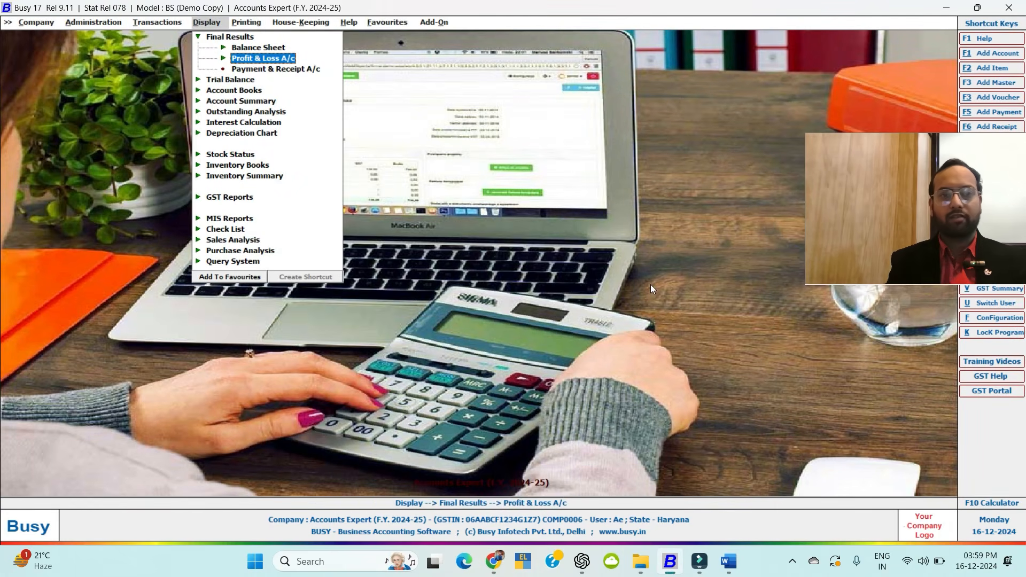
Generate the Payment & Receipt A/c with April as start and end month.
{"action": "key", "text": "Down"}
{"action": "key", "text": "Return"}
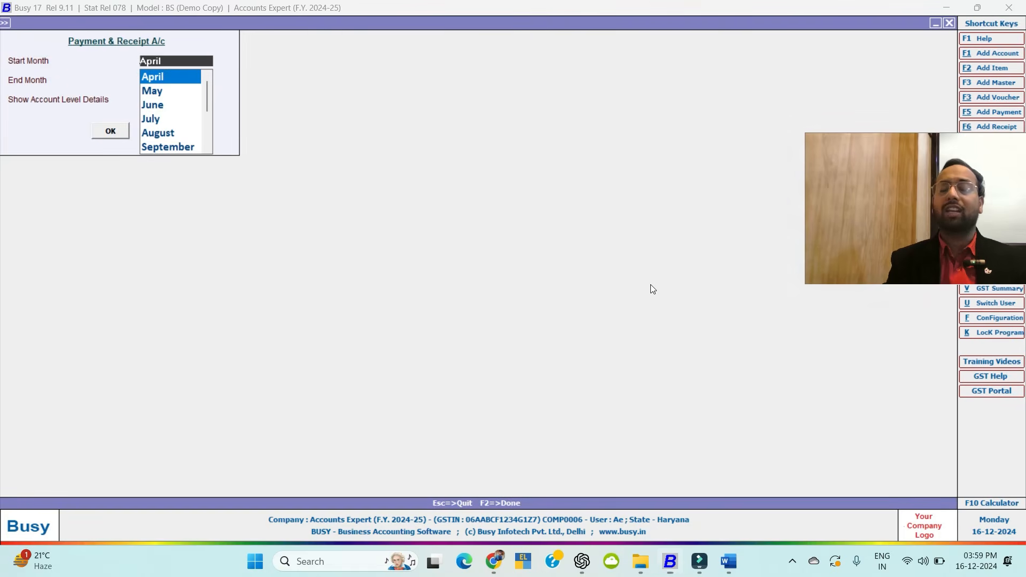
{"action": "key", "text": "Return"}
{"action": "key", "text": "Return"}
{"action": "key", "text": "Return"}
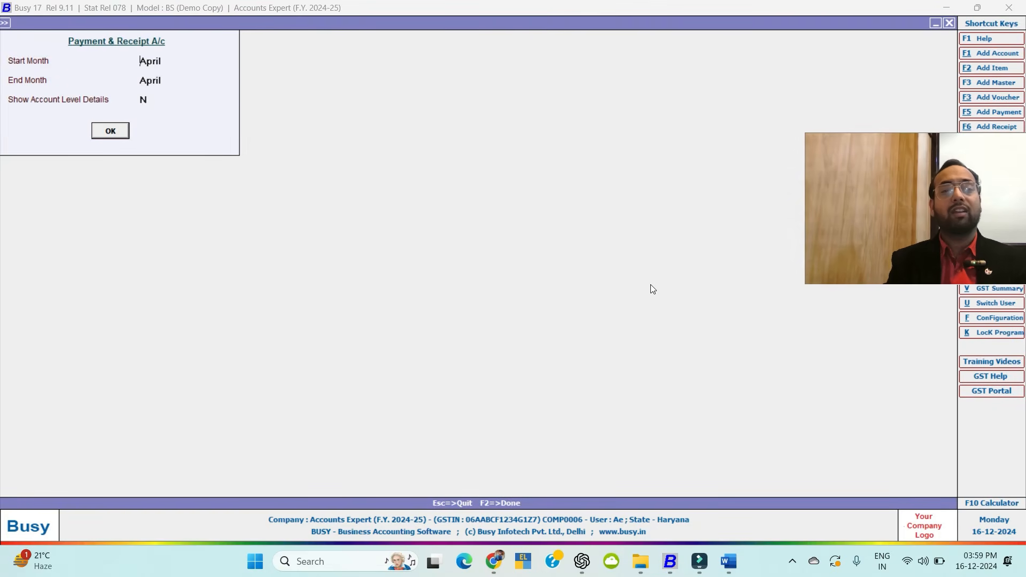
{"action": "key", "text": "Return"}
Check the Sundry Debtors 6,160.00 receipt and MP Creditor's 50,000.00 and expense payments.
{"action": "key", "text": "Right"}
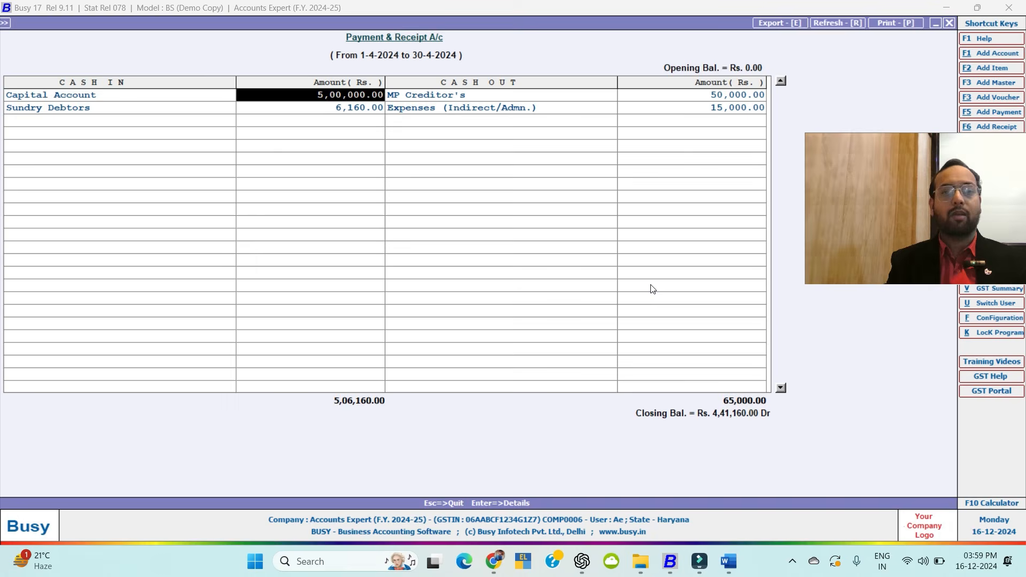
{"action": "key", "text": "Left"}
{"action": "key", "text": "Down"}
{"action": "key", "text": "Right"}
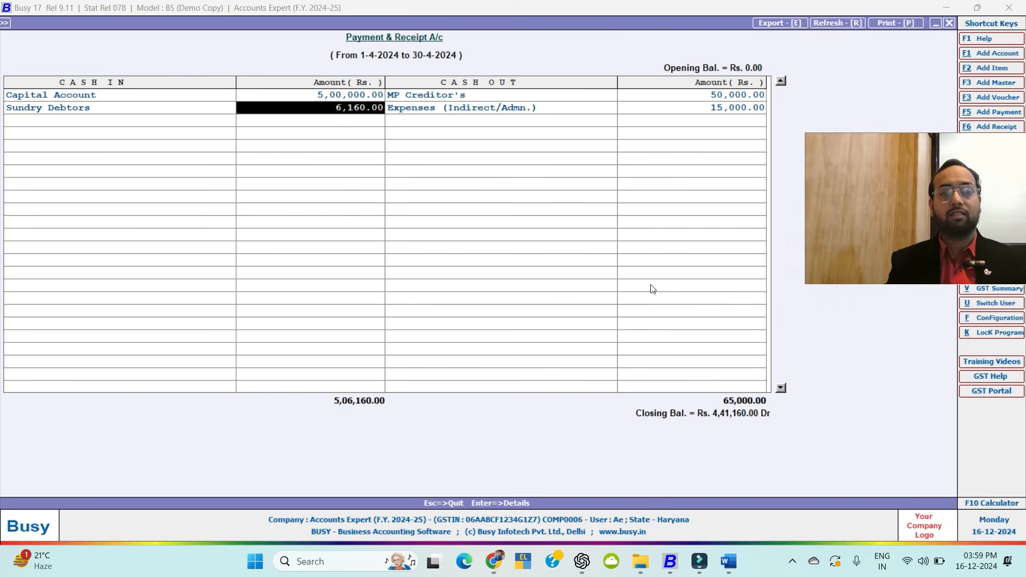
{"action": "key", "text": "Right"}
{"action": "key", "text": "Up"}
{"action": "key", "text": "Right"}
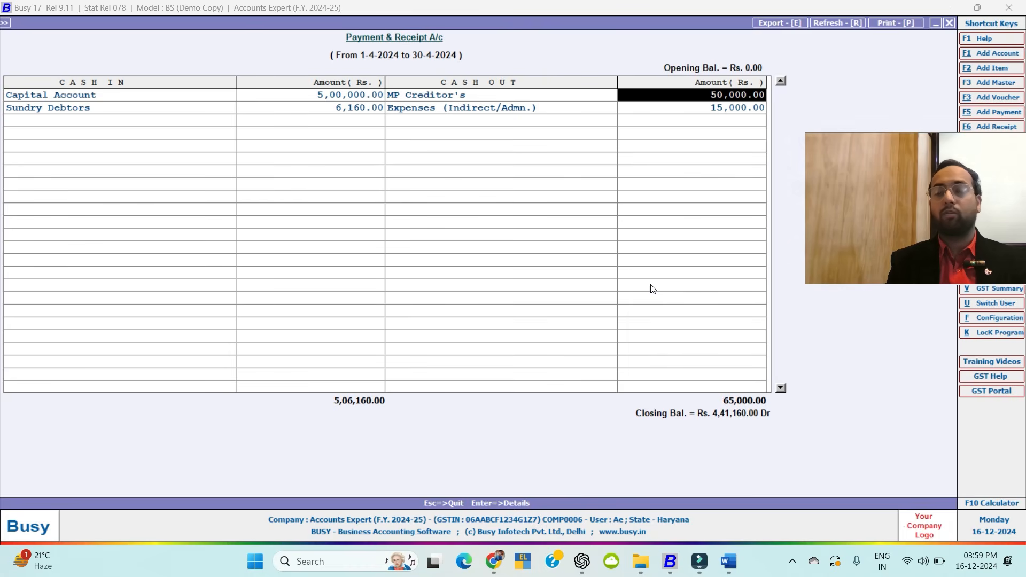
{"action": "key", "text": "Left"}
{"action": "key", "text": "Down"}
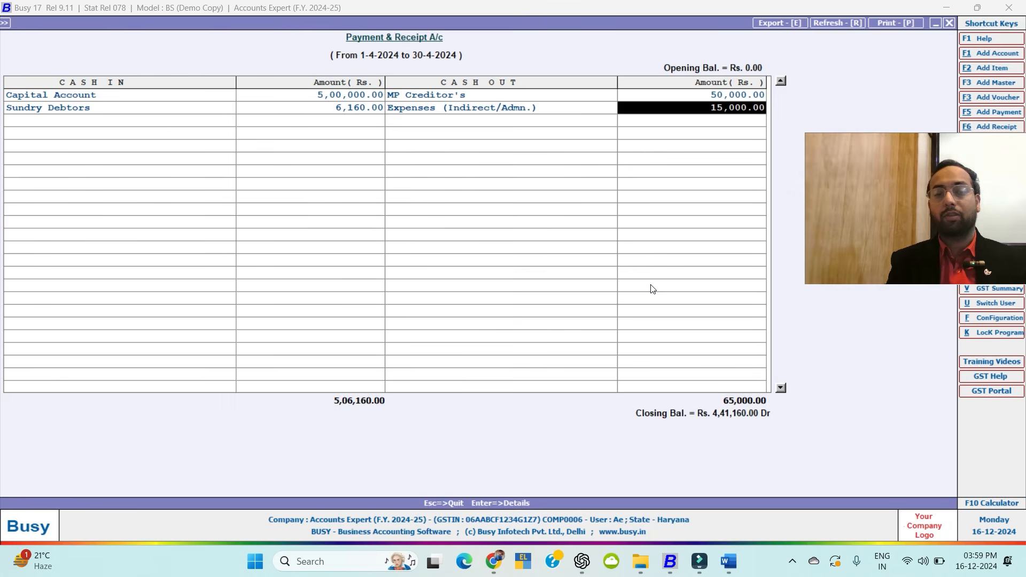
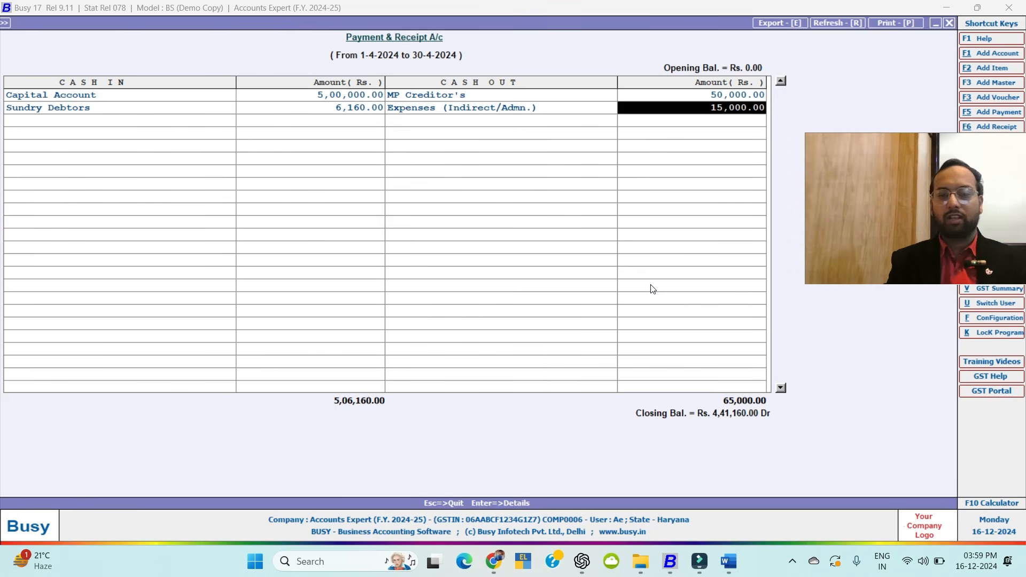
Rerun the April Payment & Receipt A/c, drill into the Sundry Debtors 6,160.00 inflow, then close it.
{"action": "key", "text": "Escape"}
{"action": "key", "text": "Return"}
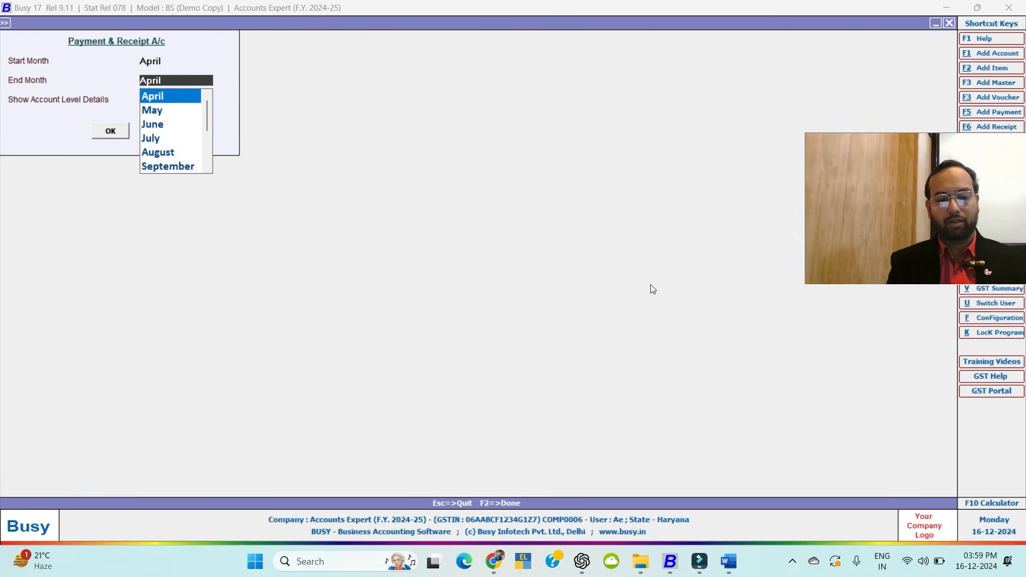
{"action": "key", "text": "F2"}
{"action": "key", "text": "Right"}
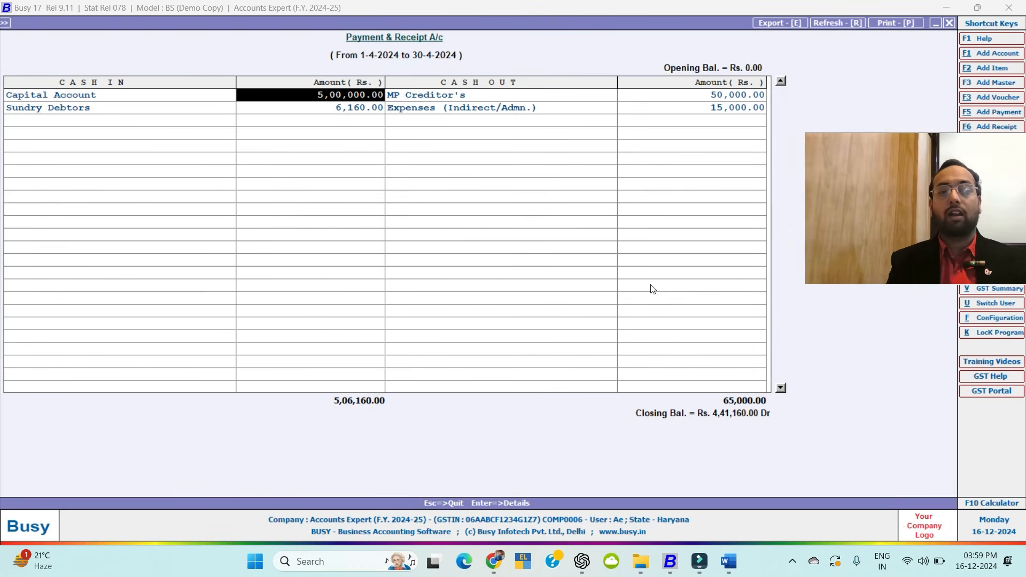
{"action": "key", "text": "Left"}
{"action": "key", "text": "Down"}
{"action": "key", "text": "Right"}
{"action": "key", "text": "Return"}
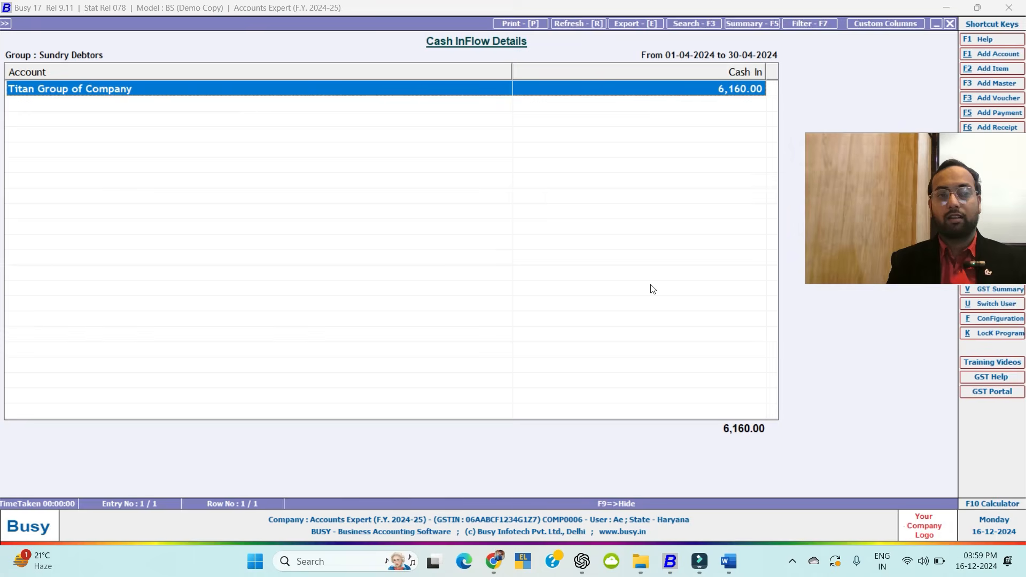
{"action": "key", "text": "Escape"}
{"action": "key", "text": "Escape"}
{"action": "key", "text": "Escape"}
{"action": "key", "text": "Escape"}
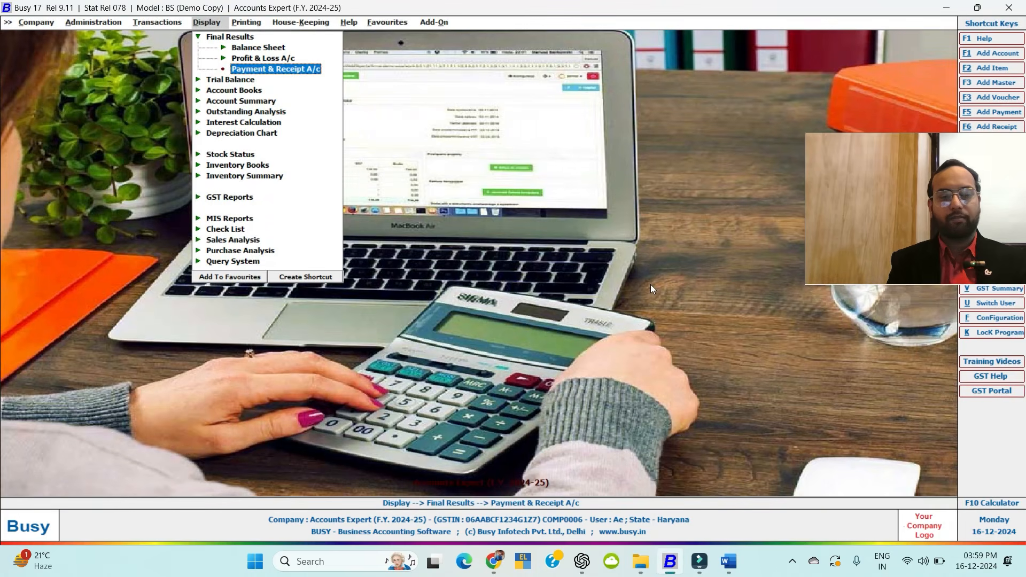
Back out of the reports list to the main menu, declining to close the company.
{"action": "key", "text": "Escape"}
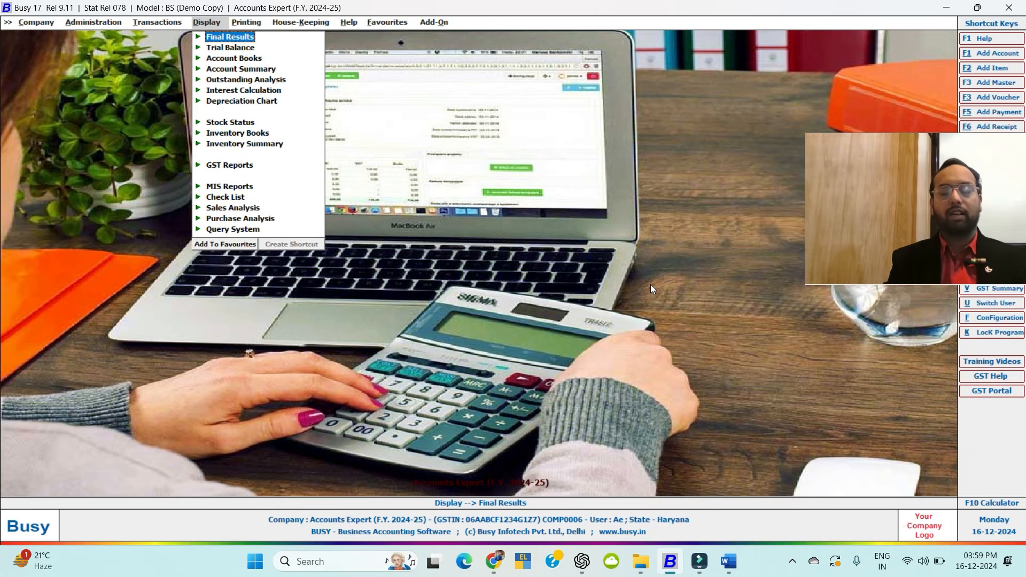
{"action": "key", "text": "Escape"}
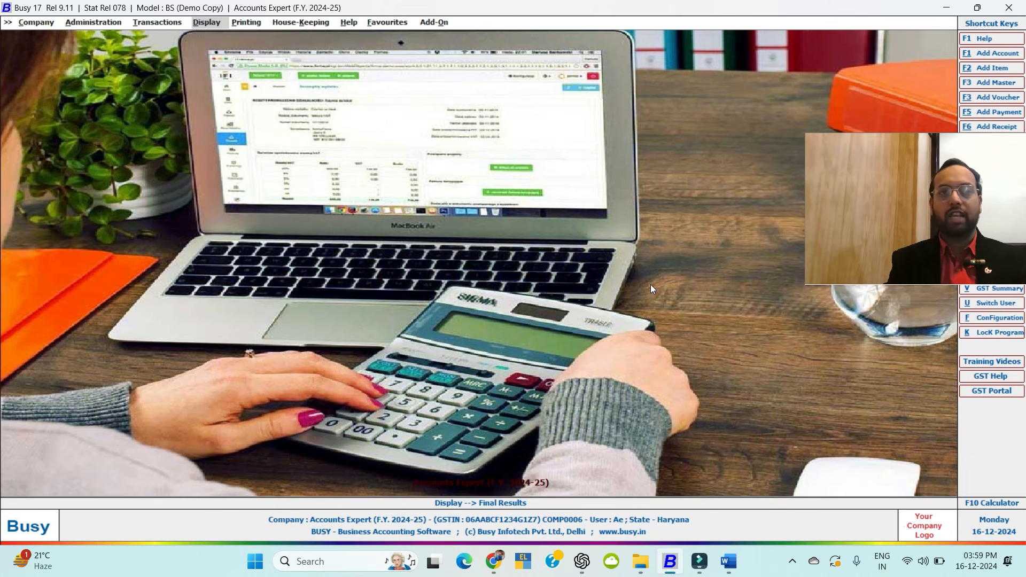
{"action": "key", "text": "Escape"}
{"action": "key", "text": "Escape"}
{"action": "key", "text": "Left"}
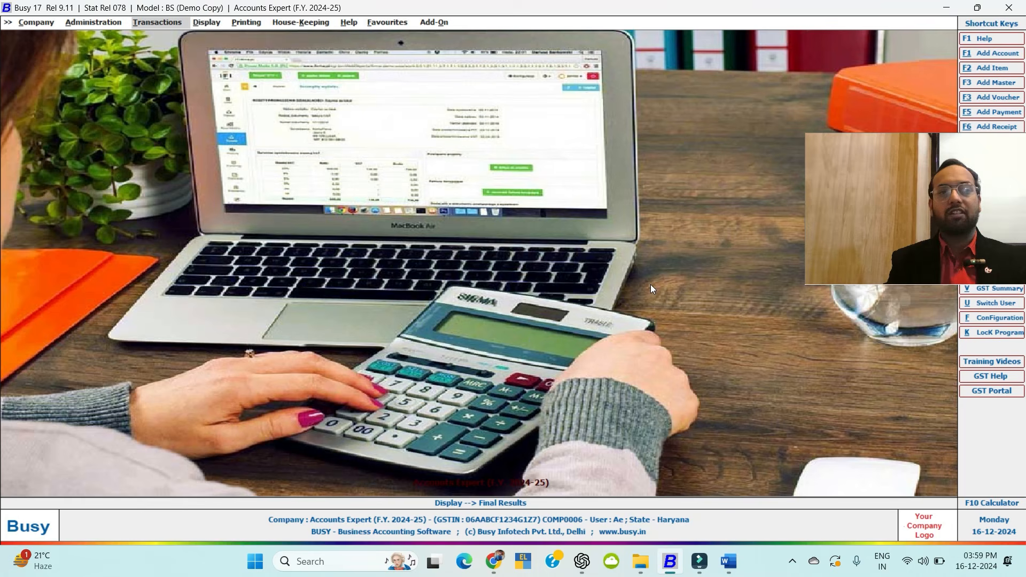
Start a Sales Return voucher in series Main, then quit it without saving.
{"action": "key", "text": "Return"}
{"action": "key", "text": "Up"}
{"action": "key", "text": "Up"}
{"action": "key", "text": "Return"}
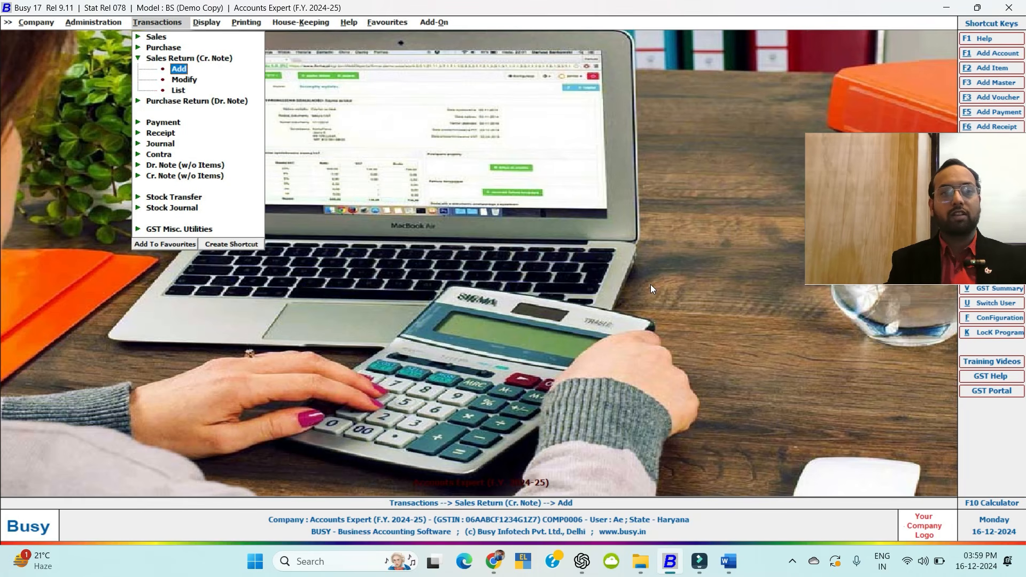
{"action": "key", "text": "Return"}
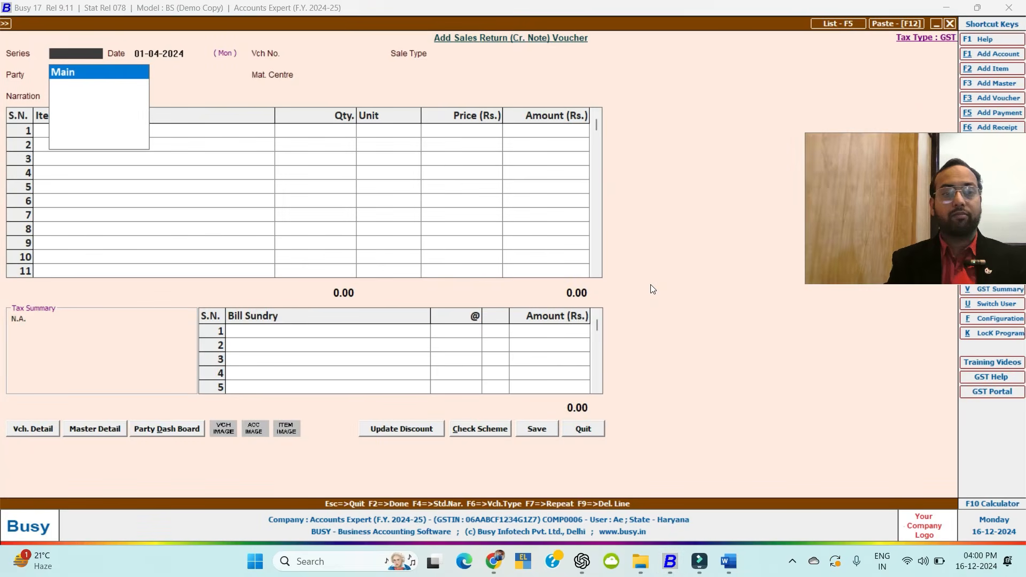
{"action": "key", "text": "Return"}
{"action": "key", "text": "Return"}
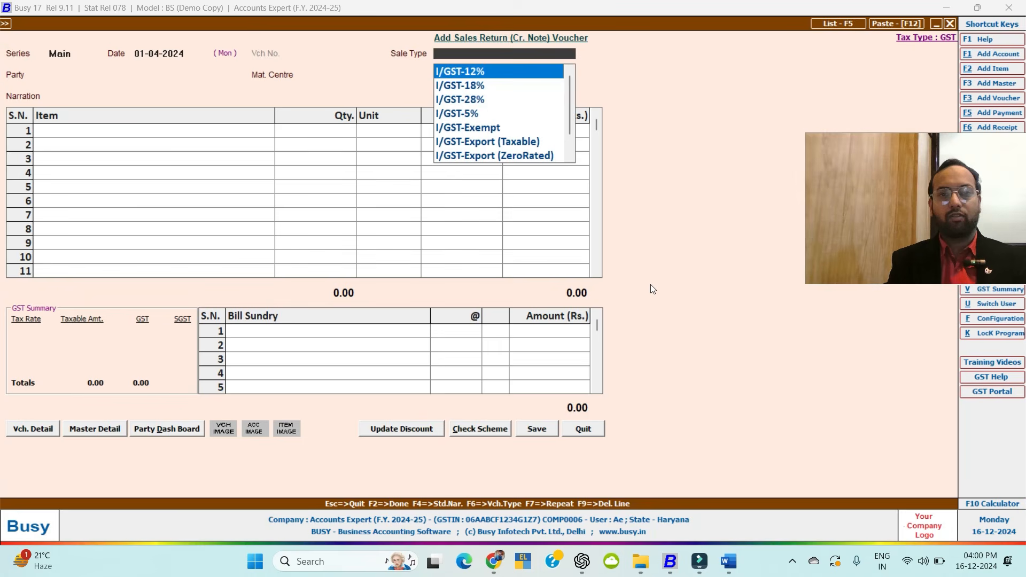
{"action": "key", "text": "Return"}
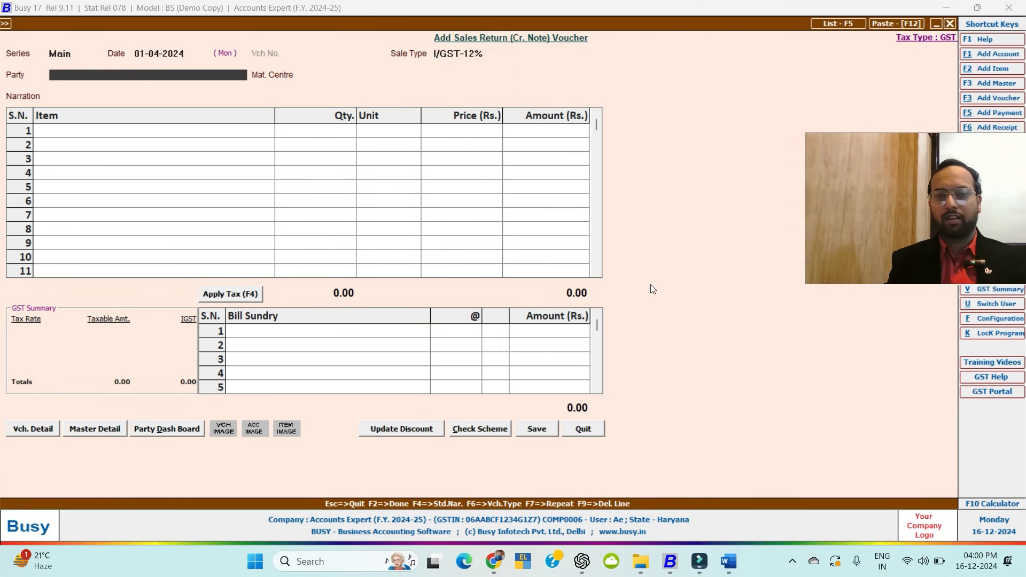
{"action": "key", "text": "Escape"}
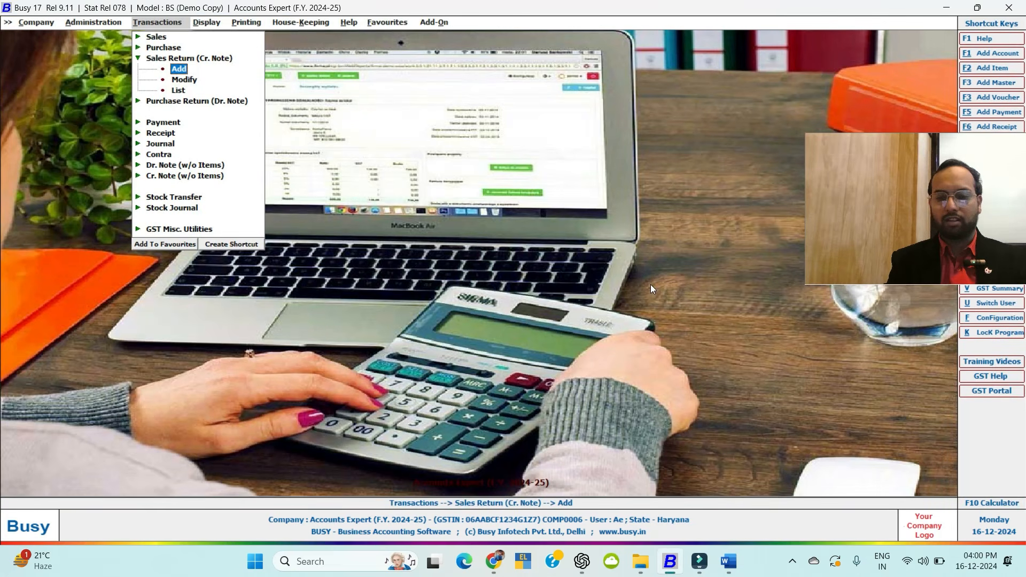
Start adding a new Purchase Return (Dr. Note) voucher.
{"action": "key", "text": "Up"}
{"action": "key", "text": "Return"}
{"action": "key", "text": "Down"}
{"action": "key", "text": "Return"}
{"action": "key", "text": "Return"}
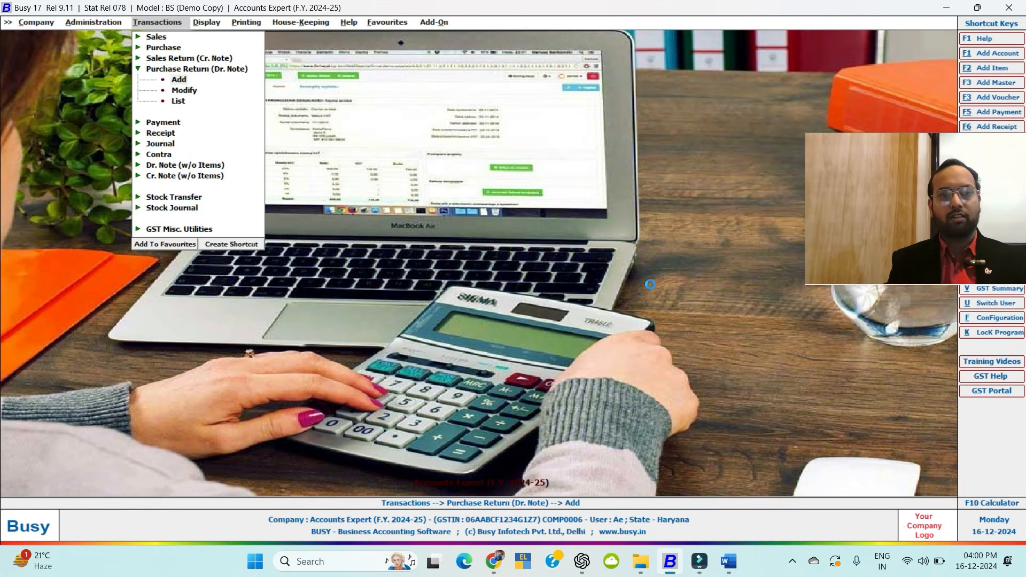
Set the I/GST-12% purchase return party to Abc Pvt Ltd against original purchase voucher 1.
{"action": "key", "text": "Return"}
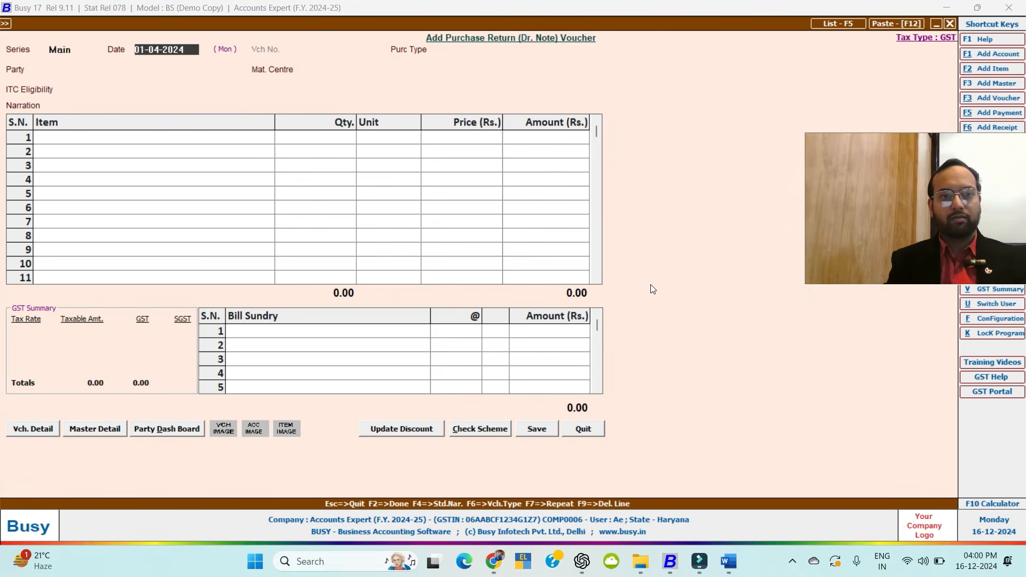
{"action": "key", "text": "Return"}
{"action": "key", "text": "Return"}
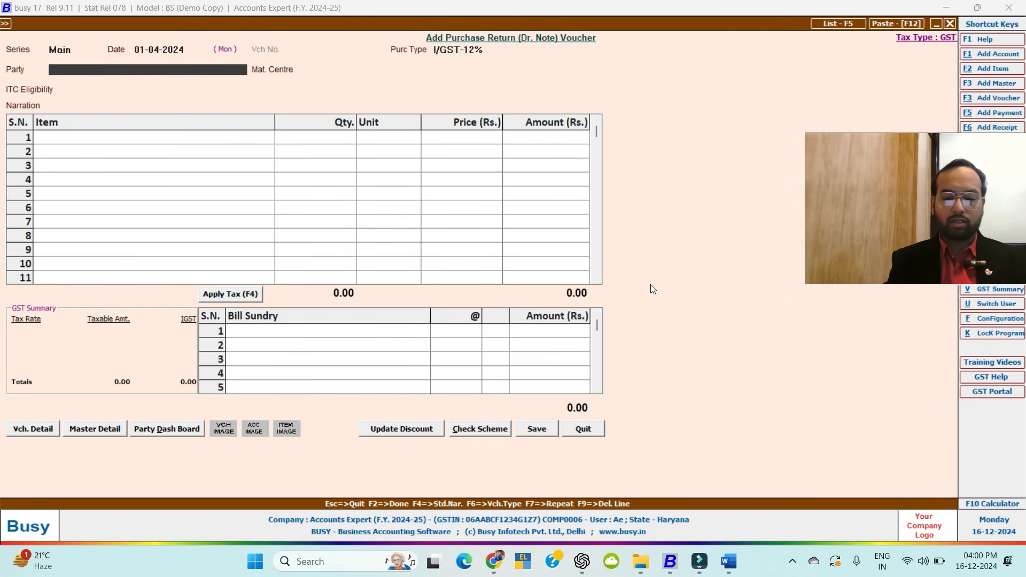
{"action": "type", "text": "abc"}
{"action": "key", "text": "Down"}
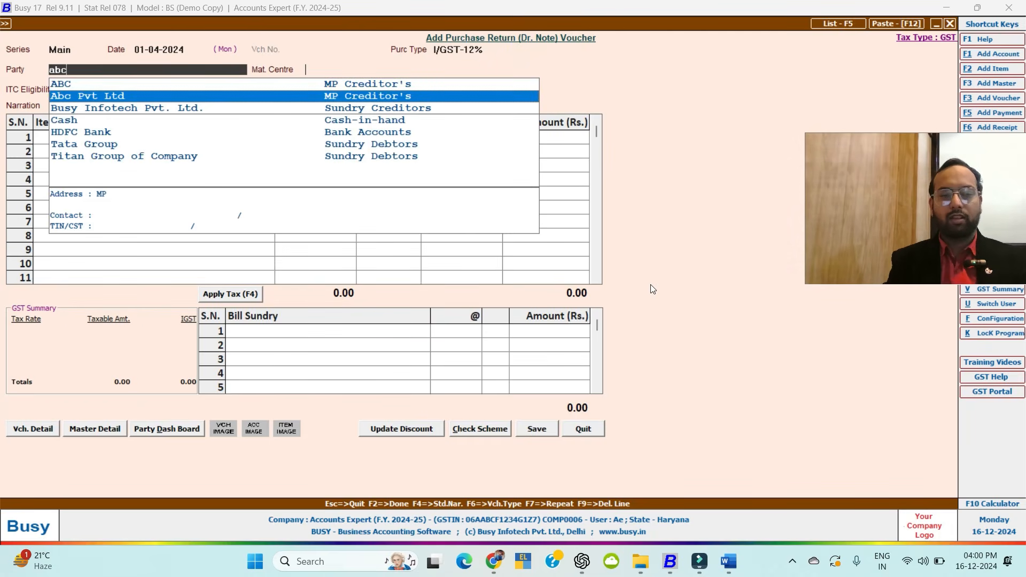
{"action": "key", "text": "Return"}
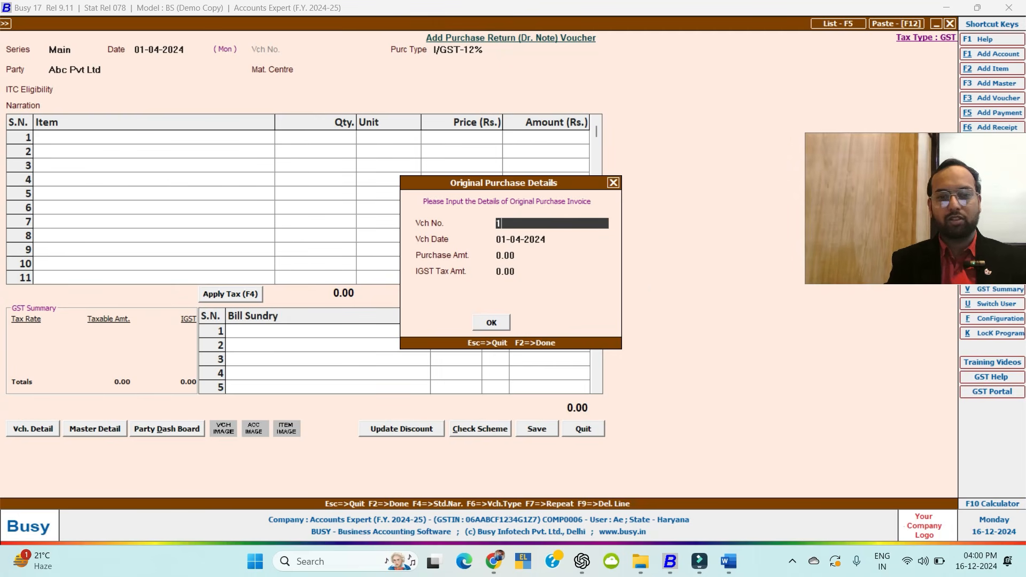
{"action": "type", "text": "1"}
{"action": "key", "text": "Return"}
{"action": "key", "text": "Return"}
{"action": "key", "text": "Return"}
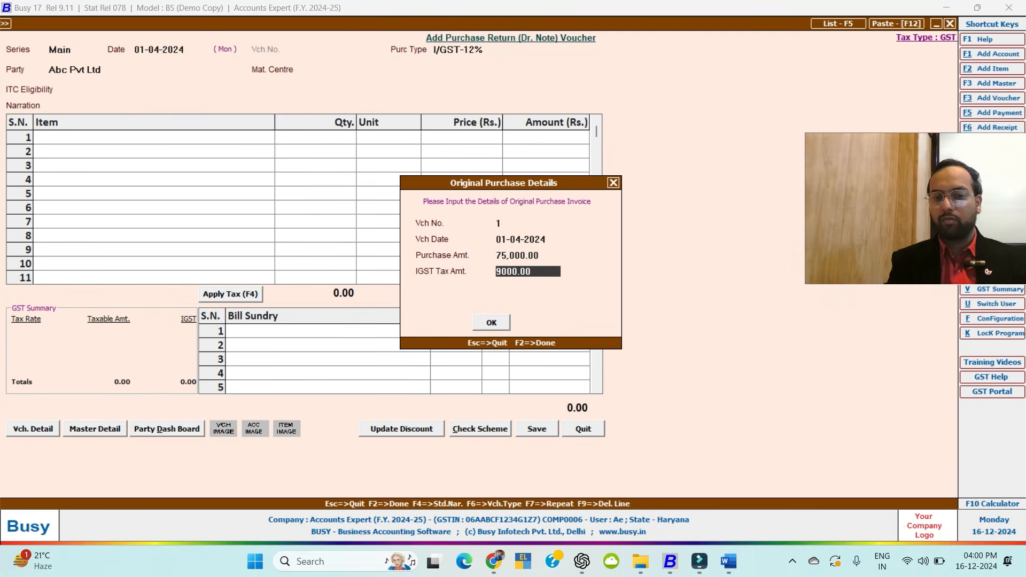
{"action": "key", "text": "Return"}
{"action": "key", "text": "Return"}
{"action": "key", "text": "Left"}
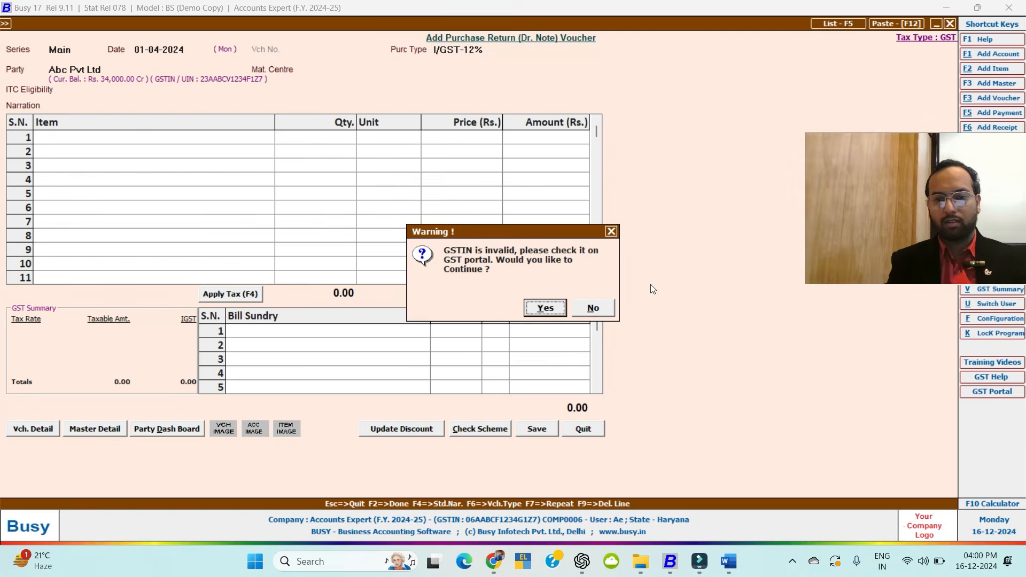
{"action": "key", "text": "Return"}
{"action": "key", "text": "Return"}
{"action": "key", "text": "Return"}
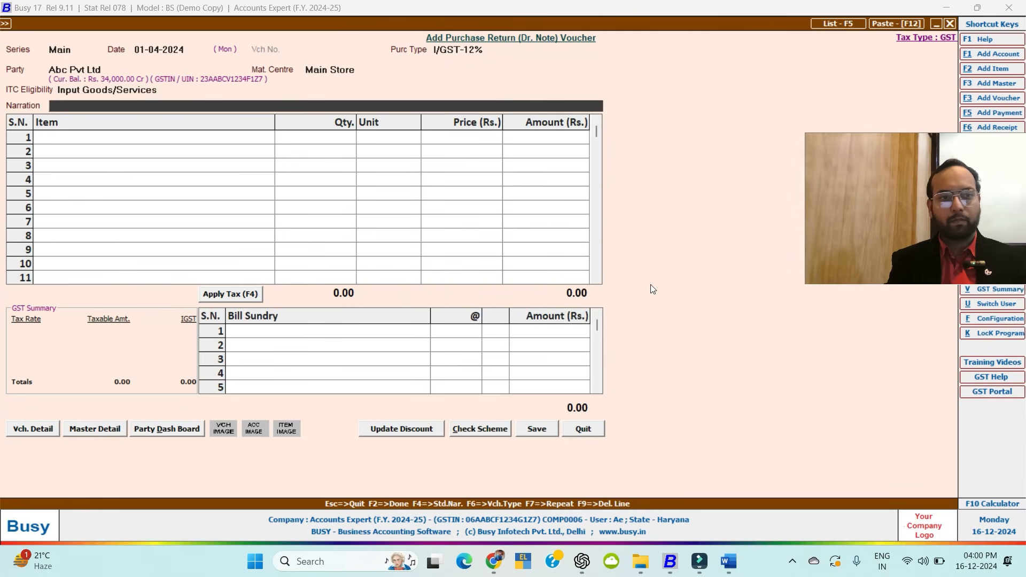
{"action": "key", "text": "Return"}
Return 5 Dell Mouse and add IGST at 12% as a bill sundry.
{"action": "type", "text": "m"}
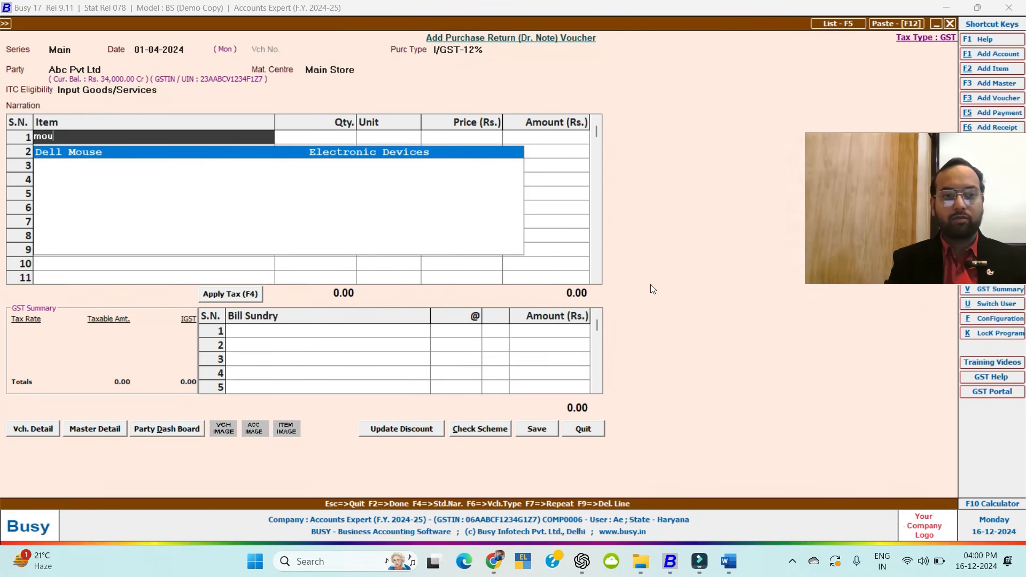
{"action": "type", "text": "ou"}
{"action": "key", "text": "Return"}
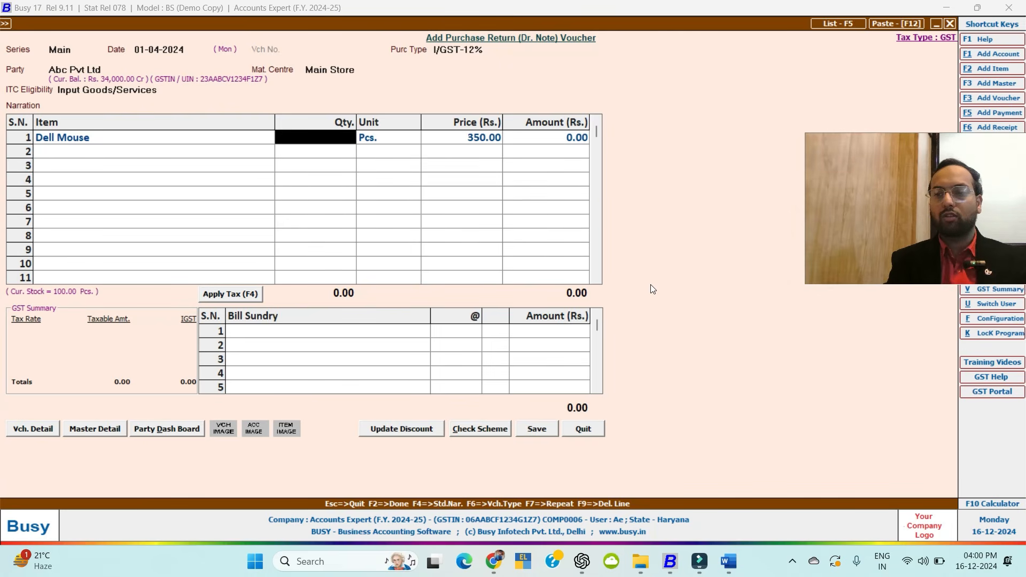
{"action": "type", "text": "5"}
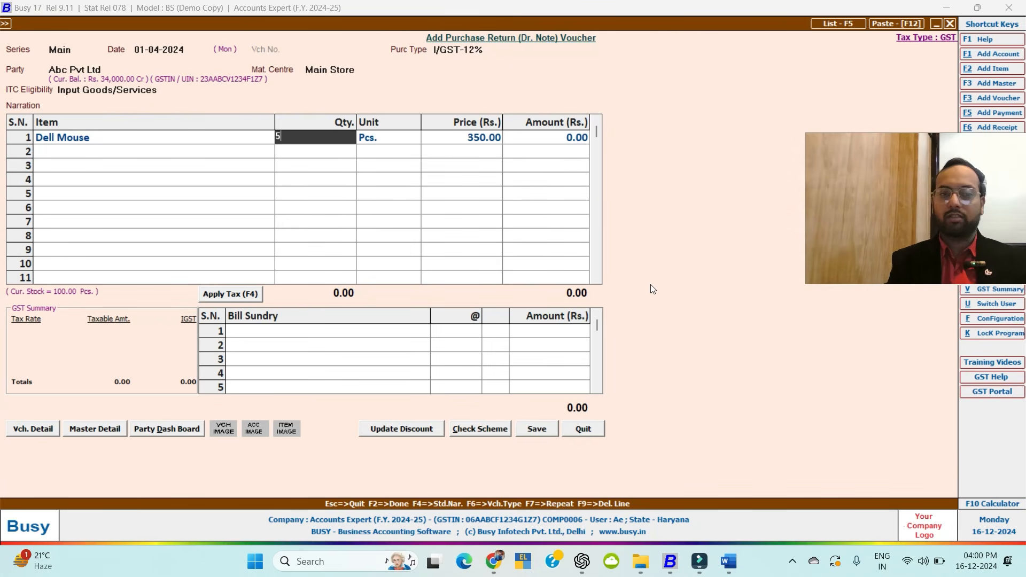
{"action": "key", "text": "Return"}
{"action": "key", "text": "Return"}
{"action": "key", "text": "Return"}
{"action": "key", "text": "Return"}
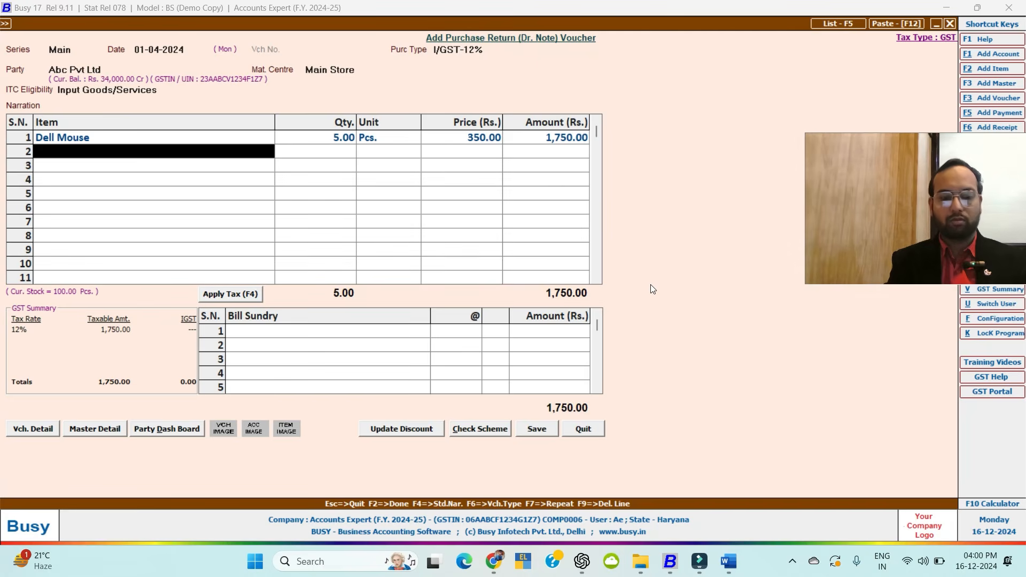
{"action": "key", "text": "Return"}
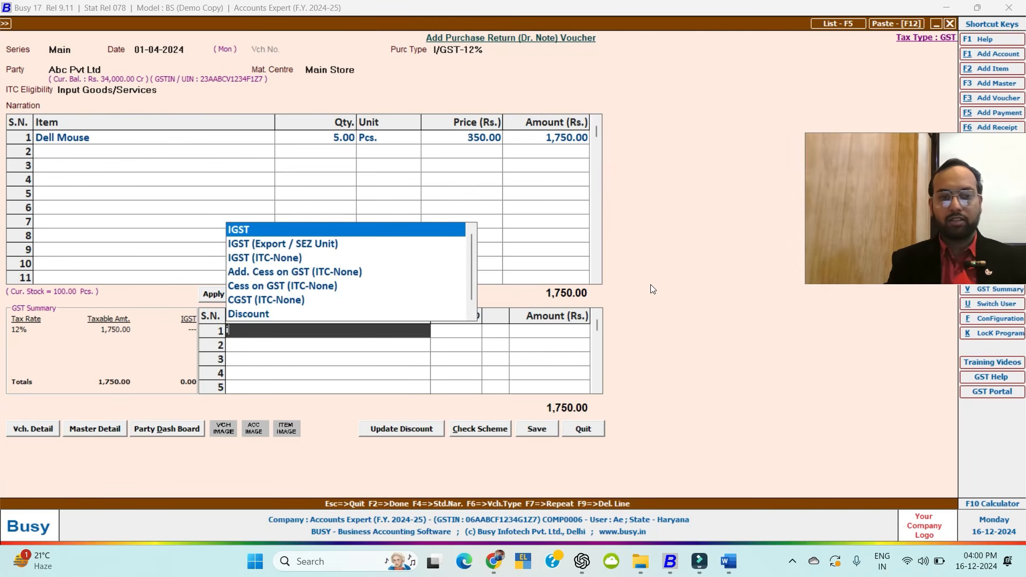
{"action": "key", "text": "Return"}
Save the debit note, adjusting it against pending bill 1.
{"action": "key", "text": "F2"}
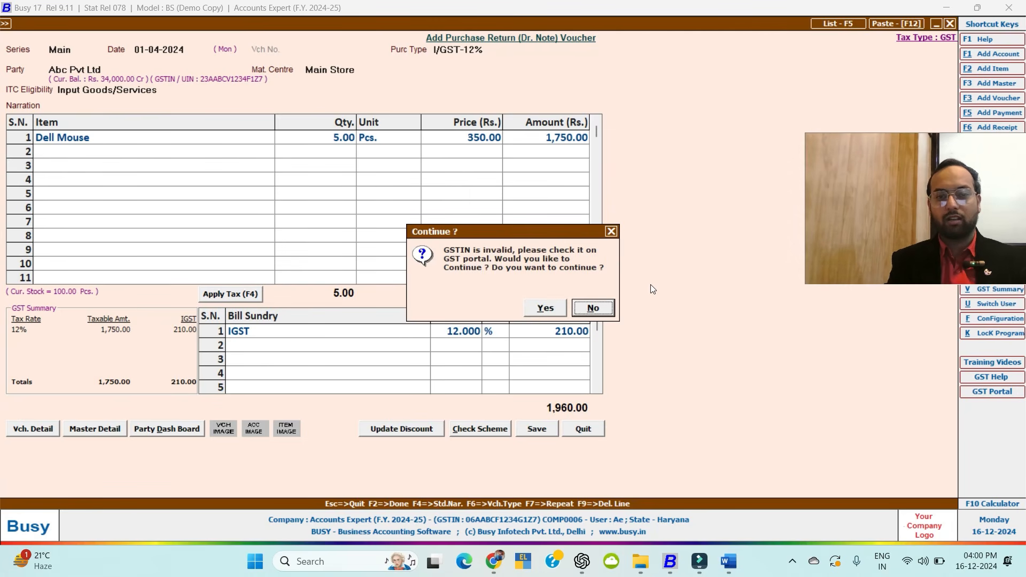
{"action": "key", "text": "Left"}
{"action": "key", "text": "Return"}
{"action": "key", "text": "Return"}
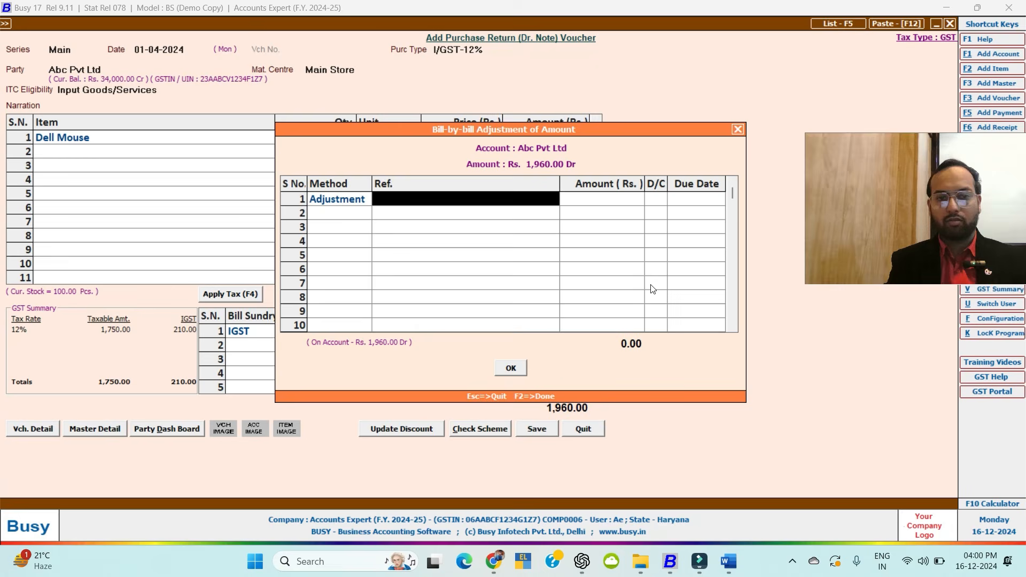
{"action": "key", "text": "Return"}
{"action": "key", "text": "Return"}
{"action": "key", "text": "Return"}
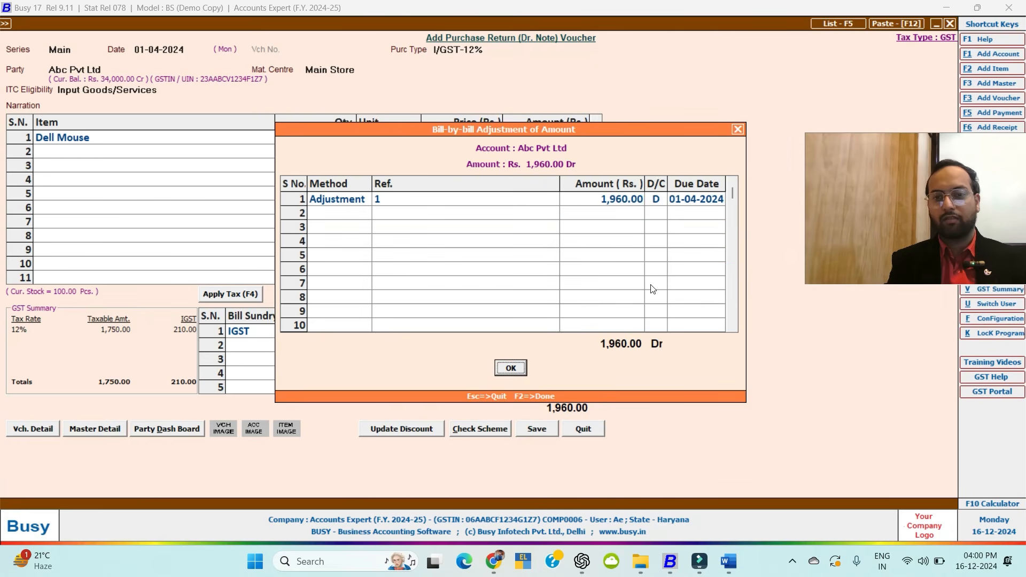
{"action": "key", "text": "Return"}
{"action": "key", "text": "F2"}
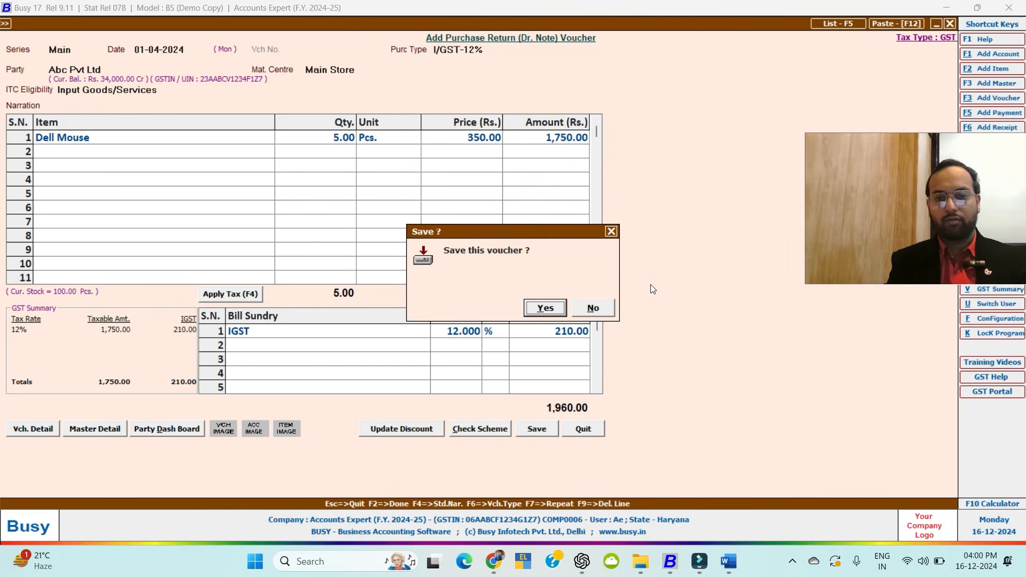
{"action": "key", "text": "Return"}
{"action": "key", "text": "Escape"}
{"action": "key", "text": "Escape"}
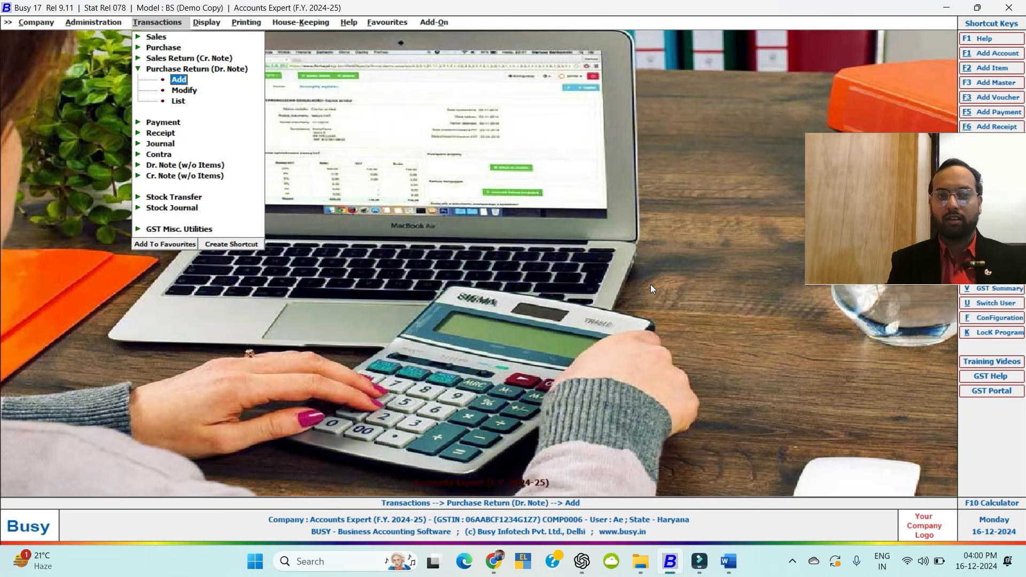
Start a sales return credit note dated 02-04-2024 with sale type L/GST-12%.
{"action": "key", "text": "Escape"}
{"action": "key", "text": "Up"}
{"action": "key", "text": "Return"}
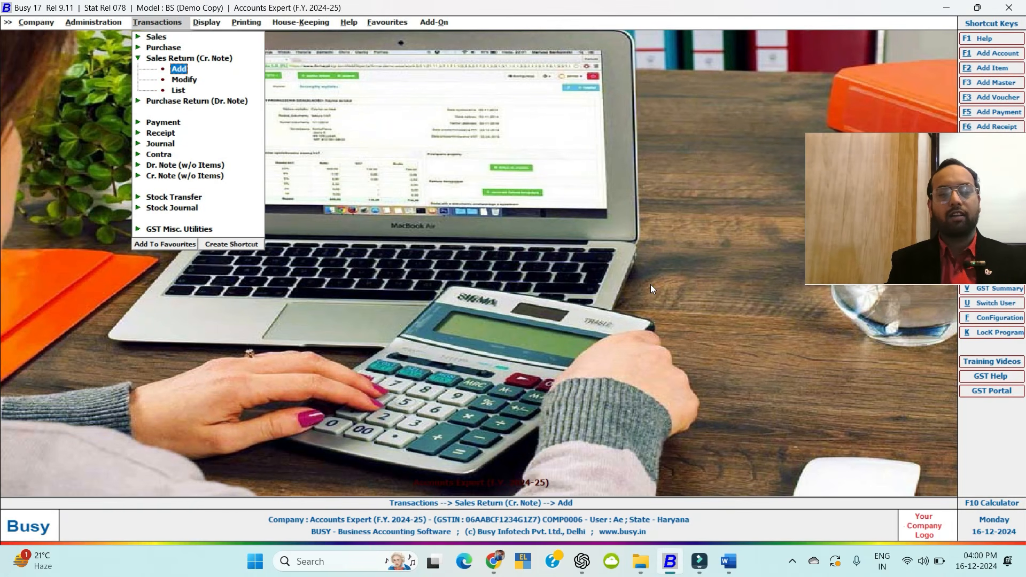
{"action": "key", "text": "Return"}
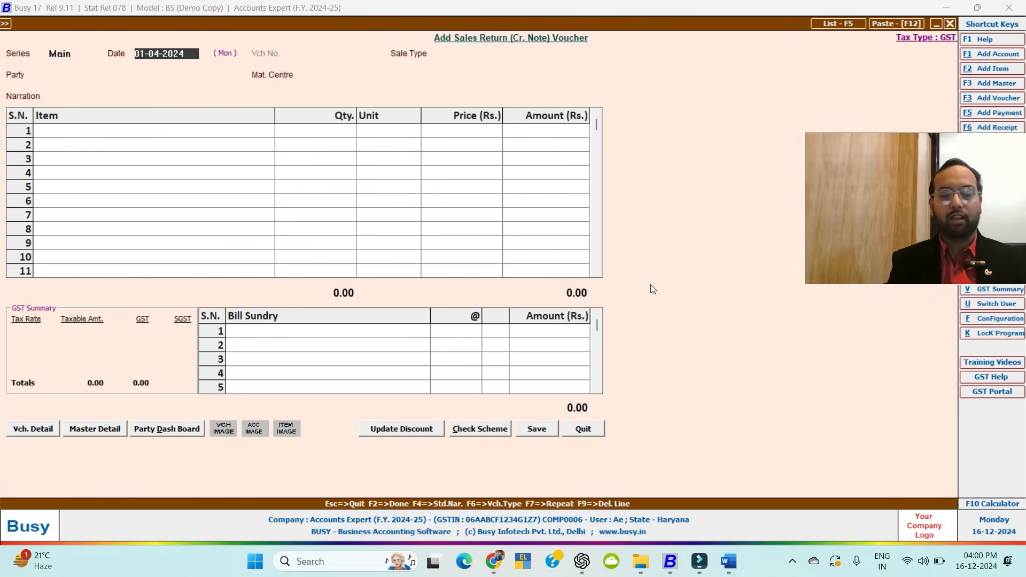
{"action": "type", "text": "2.4"}
{"action": "key", "text": "Return"}
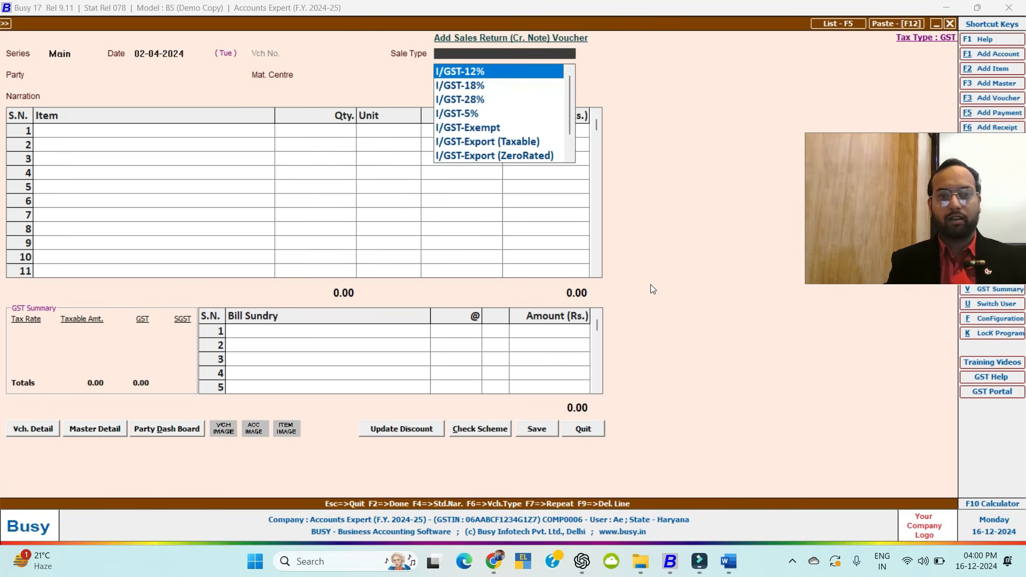
{"action": "type", "text": "lg"}
{"action": "key", "text": "Down"}
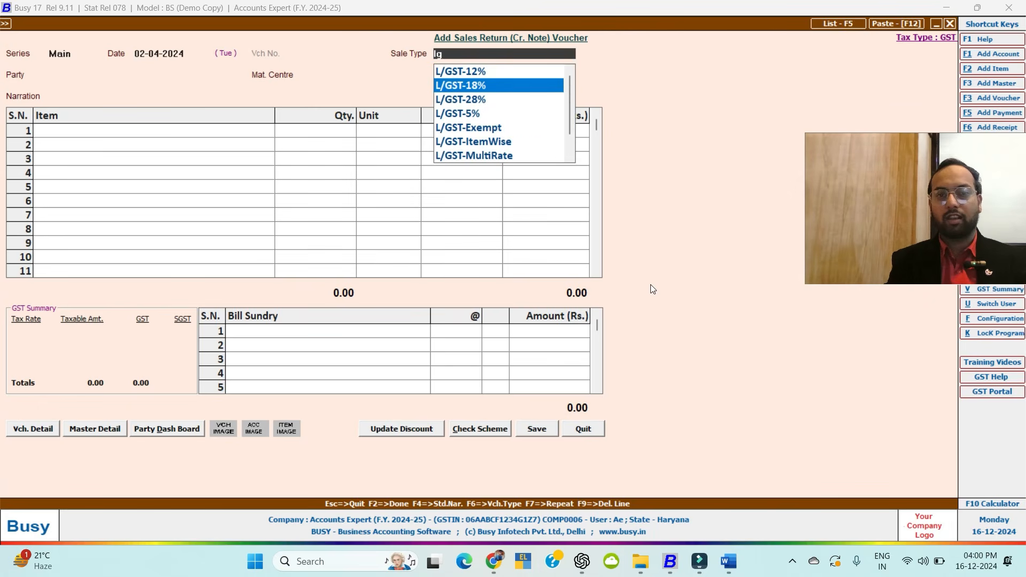
{"action": "key", "text": "Up"}
{"action": "key", "text": "Return"}
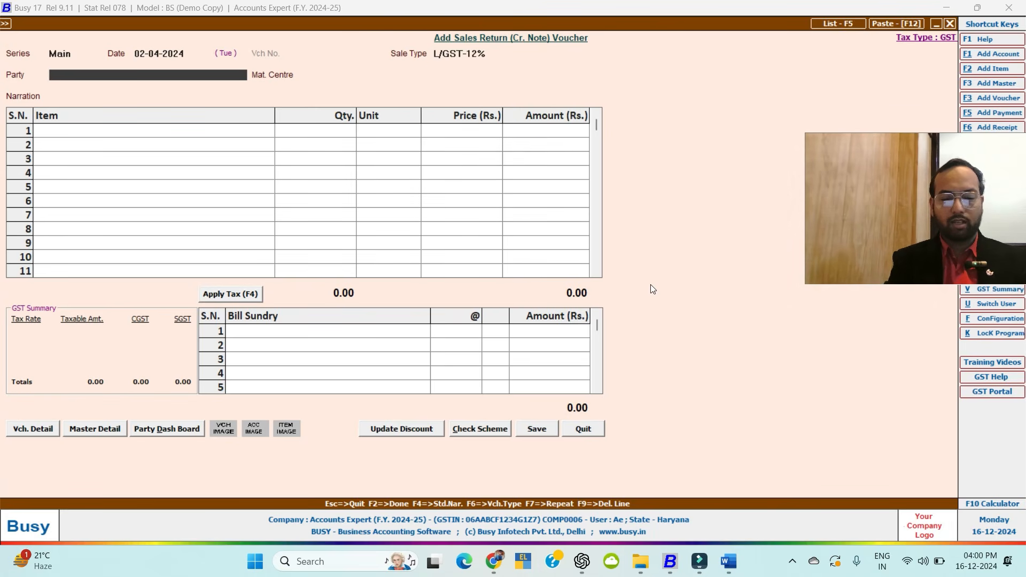
Set party Titan Group of Company against original sales invoice 2.
{"action": "key", "text": "Return"}
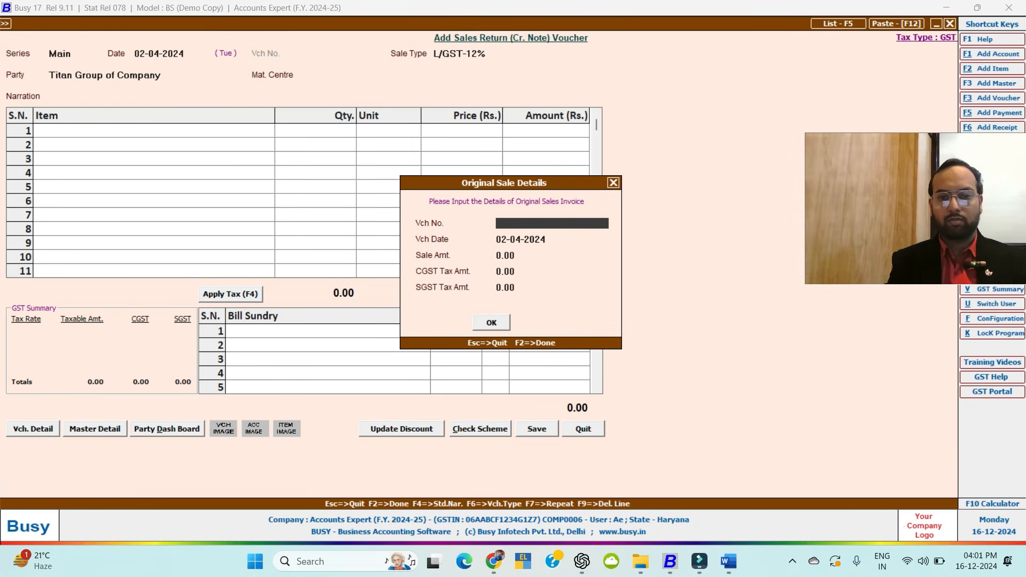
{"action": "type", "text": "2"}
{"action": "key", "text": "Return"}
{"action": "key", "text": "Return"}
{"action": "key", "text": "Return"}
{"action": "key", "text": "Return"}
{"action": "key", "text": "Return"}
{"action": "key", "text": "Return"}
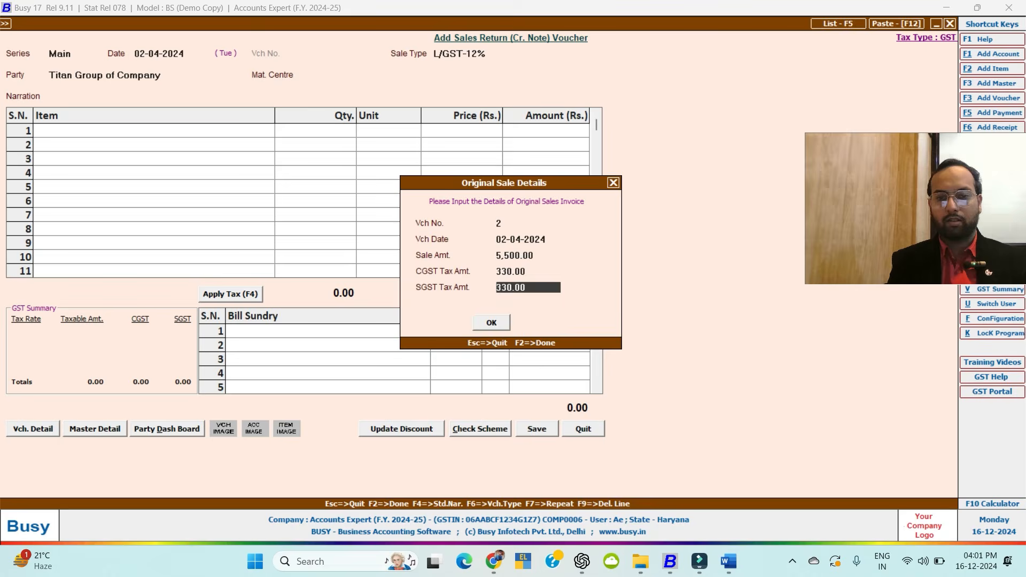
{"action": "key", "text": "Return"}
{"action": "key", "text": "Return"}
{"action": "key", "text": "Return"}
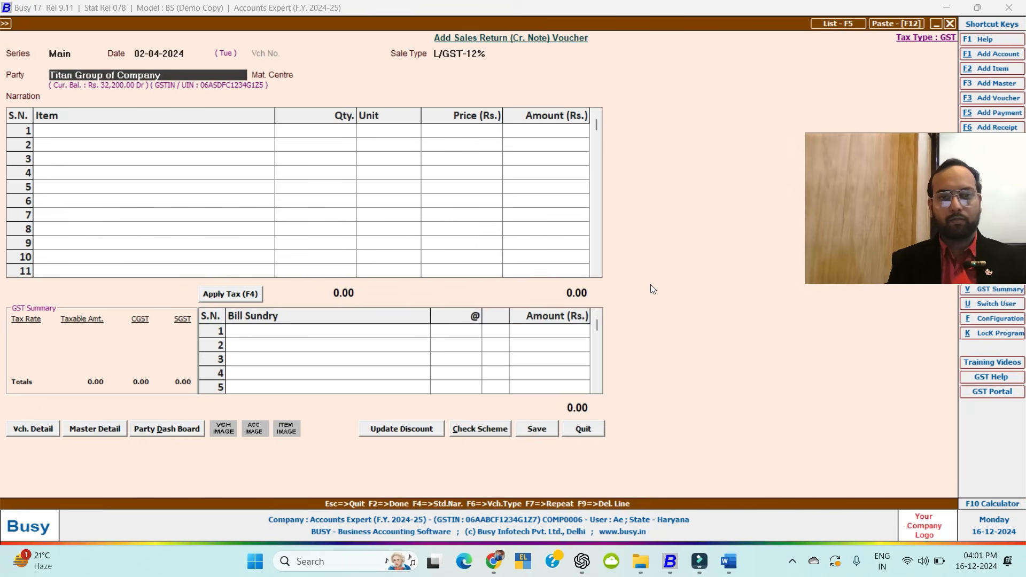
{"action": "key", "text": "Left"}
{"action": "key", "text": "Return"}
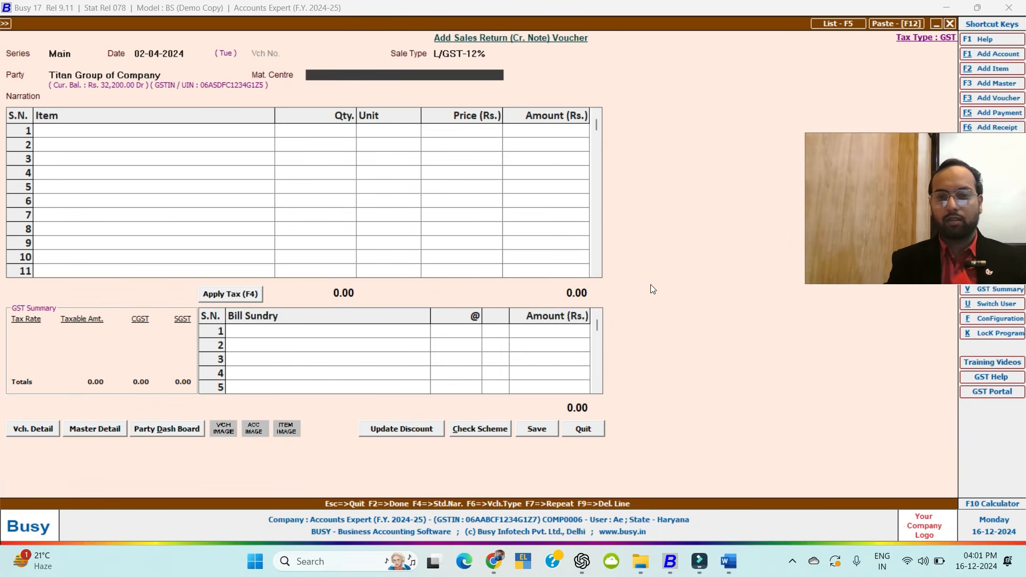
Enter 3 Dell Mouse from Main Store and add CGST as a bill sundry.
{"action": "key", "text": "Return"}
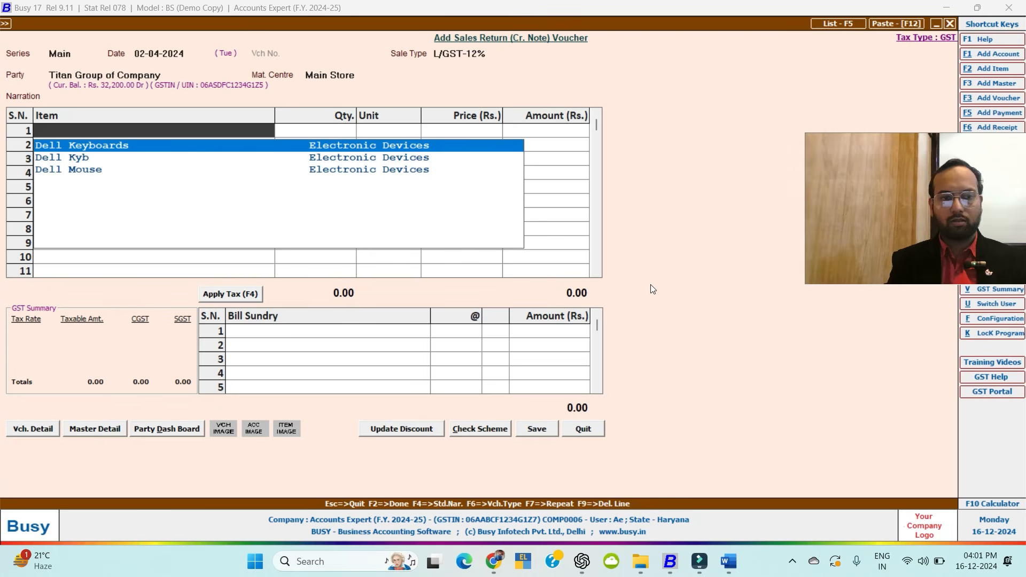
{"action": "key", "text": "Down"}
{"action": "key", "text": "Down"}
{"action": "key", "text": "Return"}
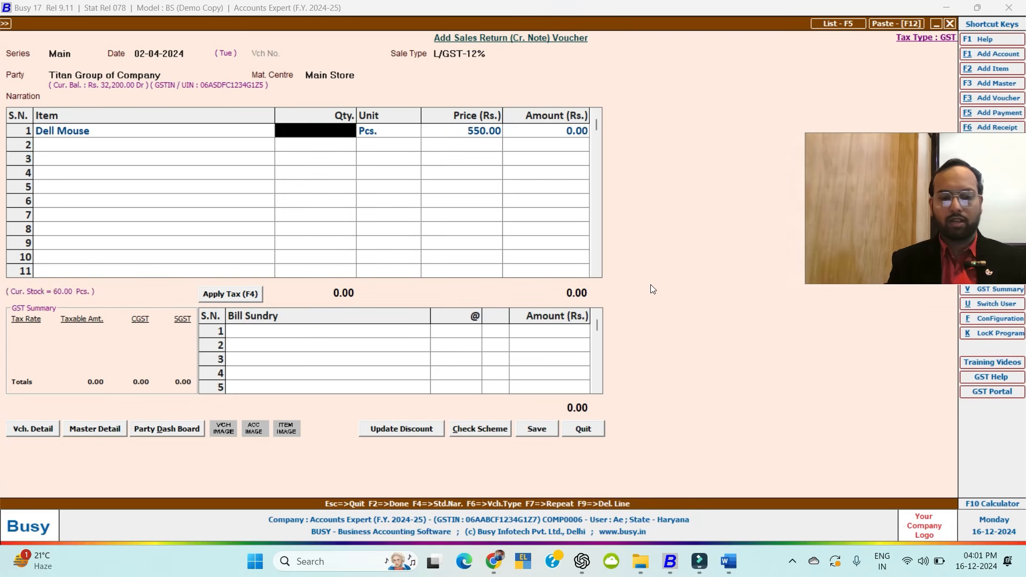
{"action": "type", "text": "3"}
{"action": "key", "text": "Return"}
{"action": "key", "text": "Return"}
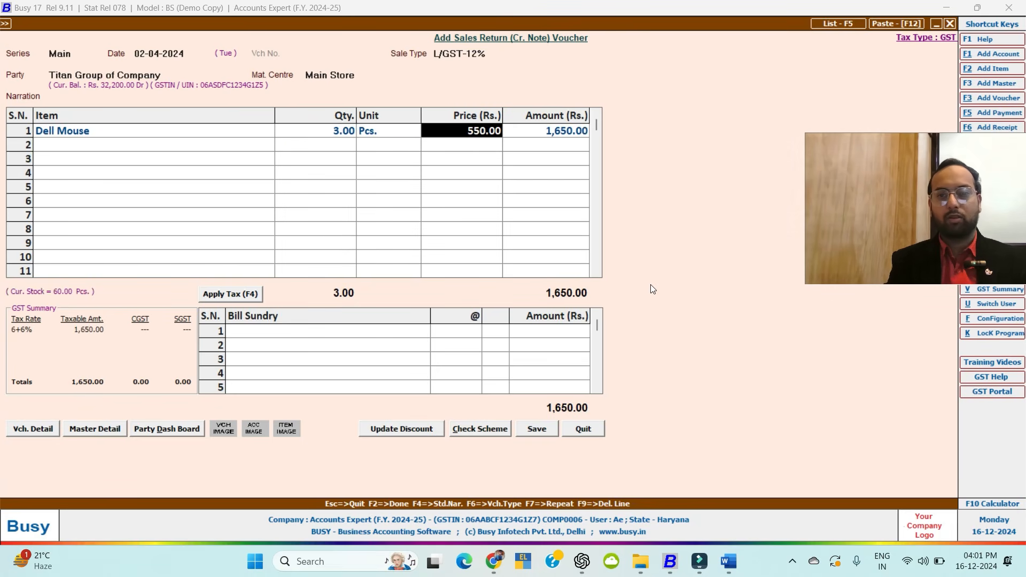
{"action": "key", "text": "Return"}
{"action": "key", "text": "Return"}
{"action": "key", "text": "Return"}
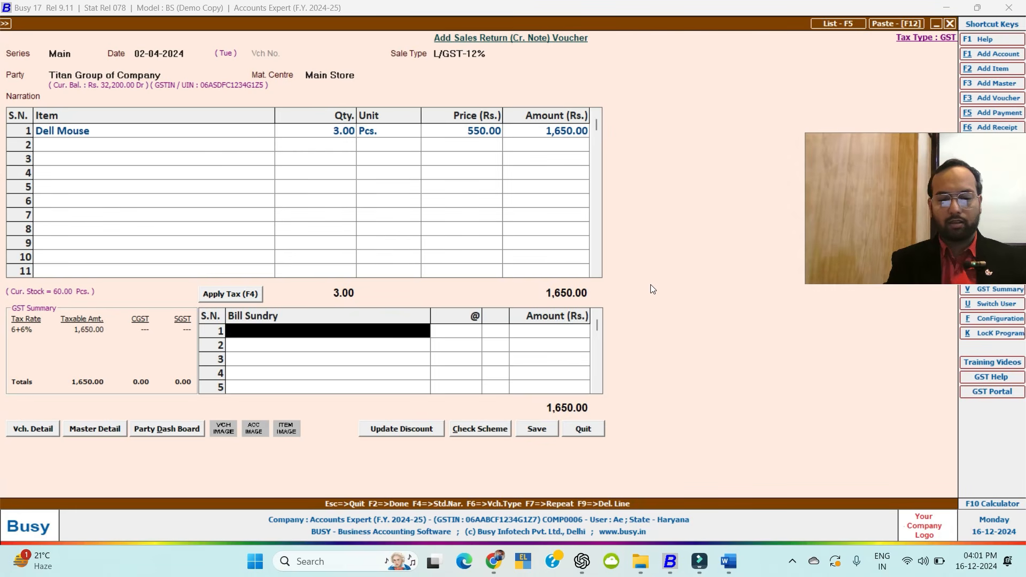
{"action": "type", "text": "cg"}
{"action": "key", "text": "Return"}
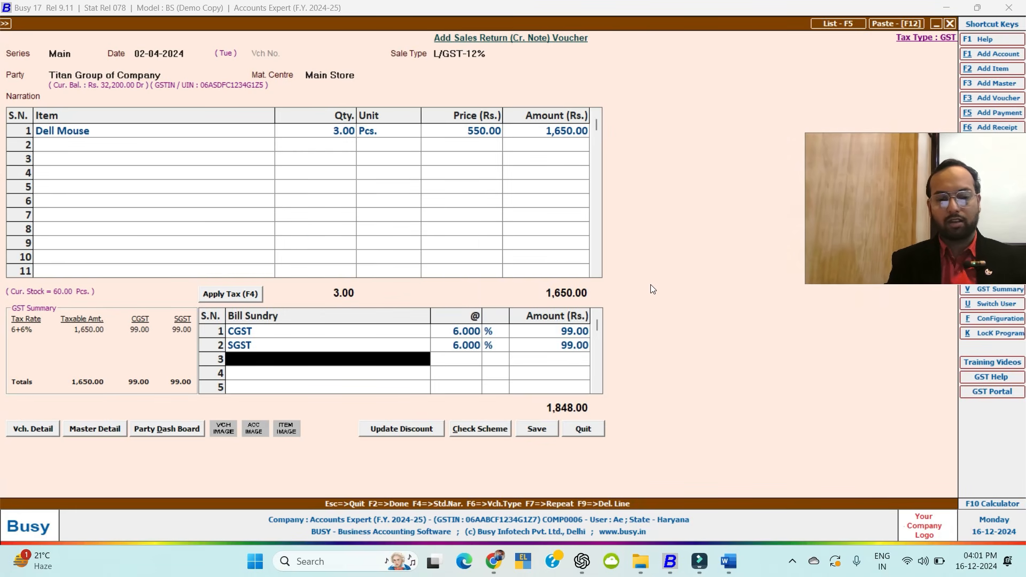
Save the credit note, adjusting it against pending bill 1.
{"action": "key", "text": "Return"}
{"action": "key", "text": "Left"}
{"action": "key", "text": "Return"}
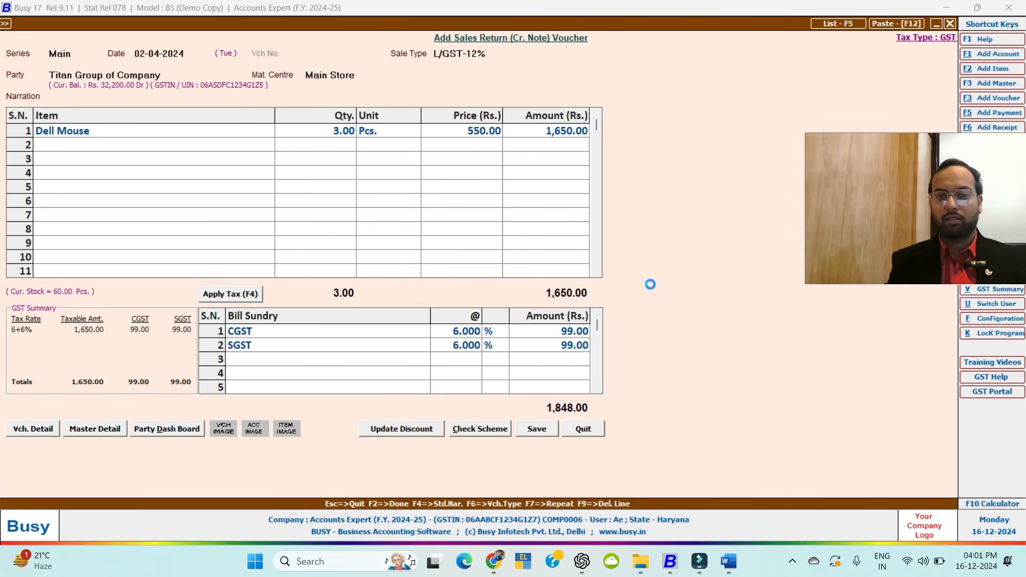
{"action": "key", "text": "Return"}
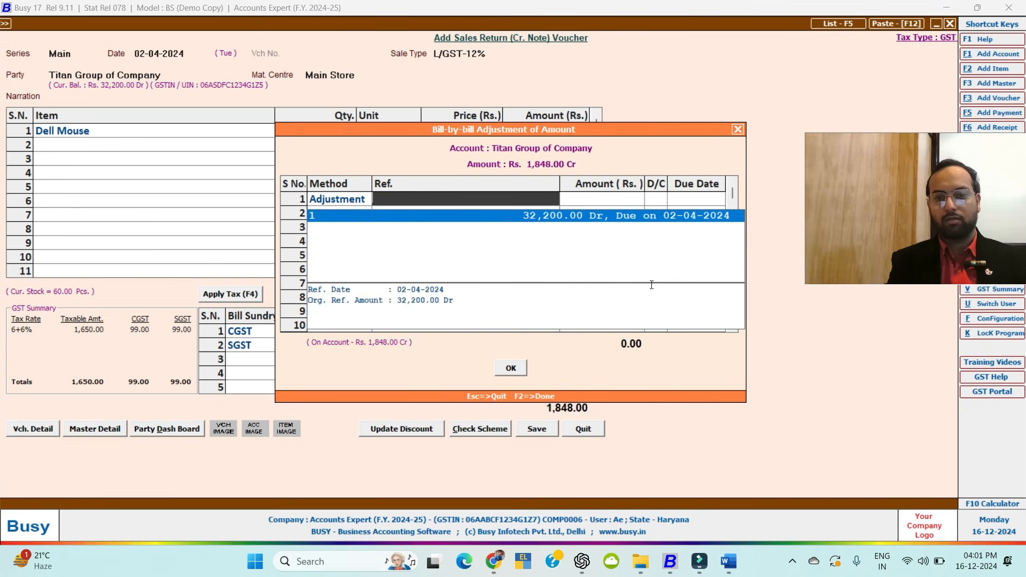
{"action": "key", "text": "Return"}
{"action": "key", "text": "Return"}
{"action": "key", "text": "Return"}
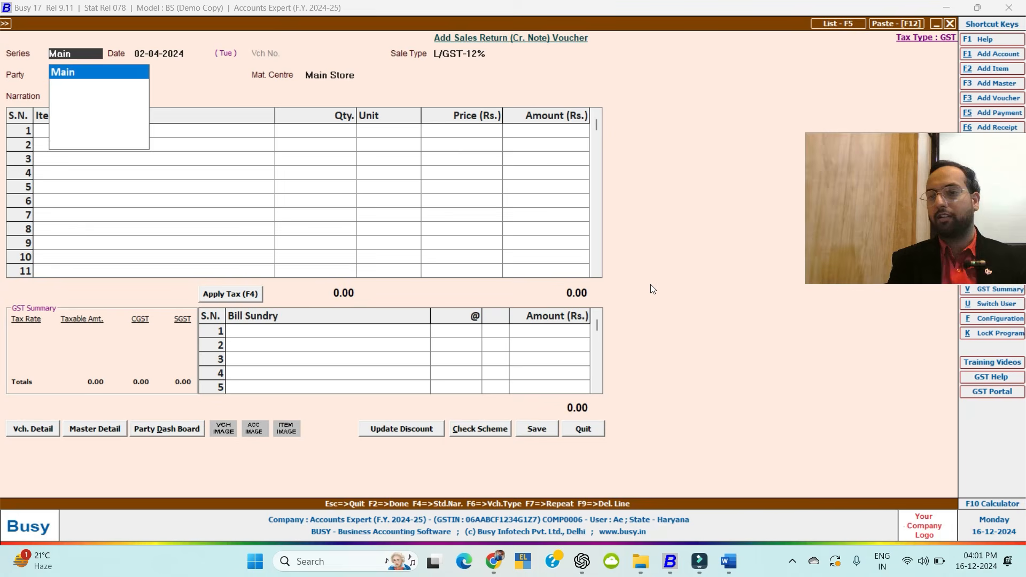
{"action": "key", "text": "Return"}
Generate the month-wise April Balance Sheet and open the Profit & Loss behind the loss.
{"action": "key", "text": "Escape"}
{"action": "key", "text": "Escape"}
{"action": "key", "text": "Escape"}
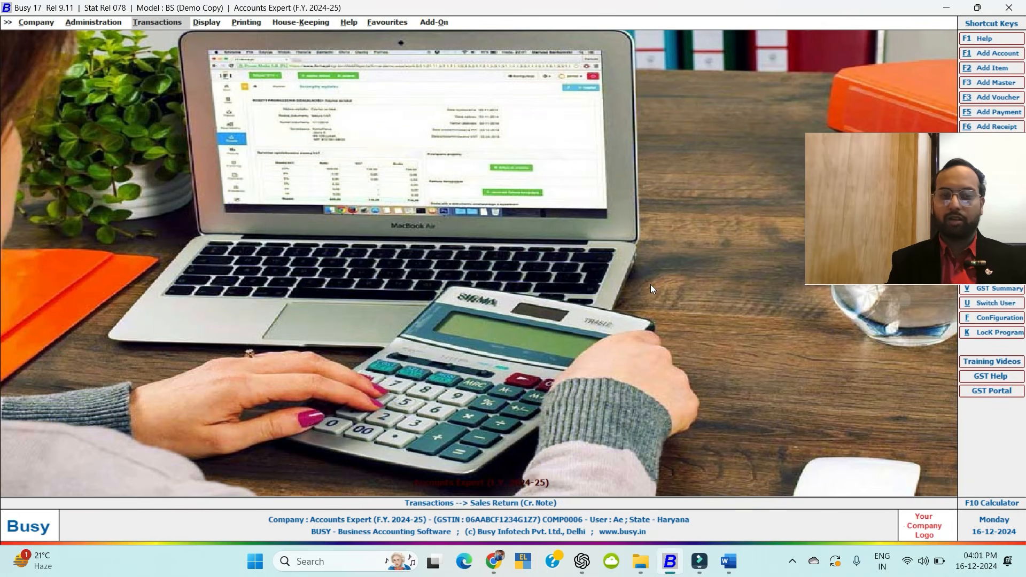
{"action": "key", "text": "alt+b"}
{"action": "key", "text": "Return"}
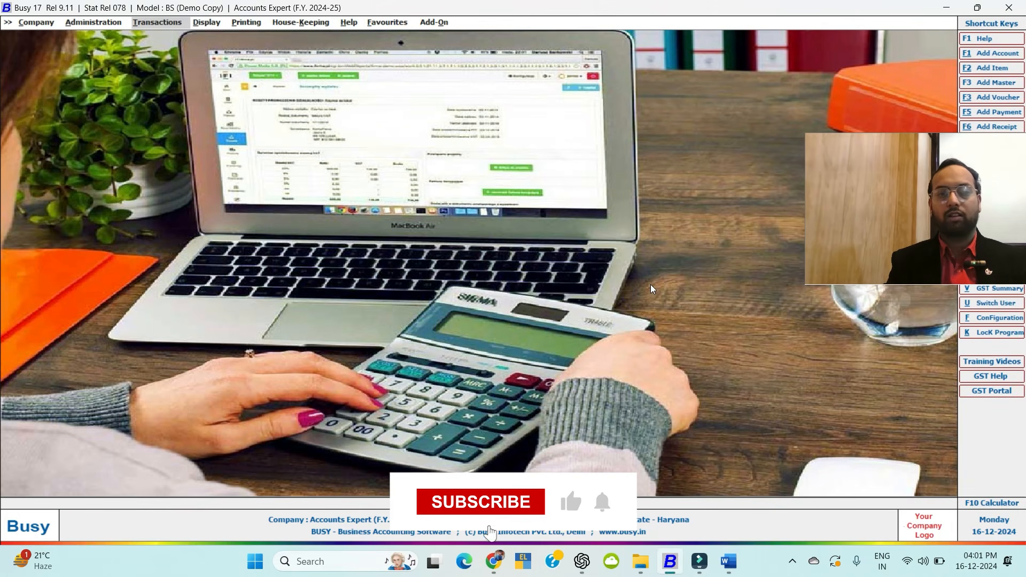
{"action": "key", "text": "Return"}
{"action": "key", "text": "Return"}
{"action": "key", "text": "F2"}
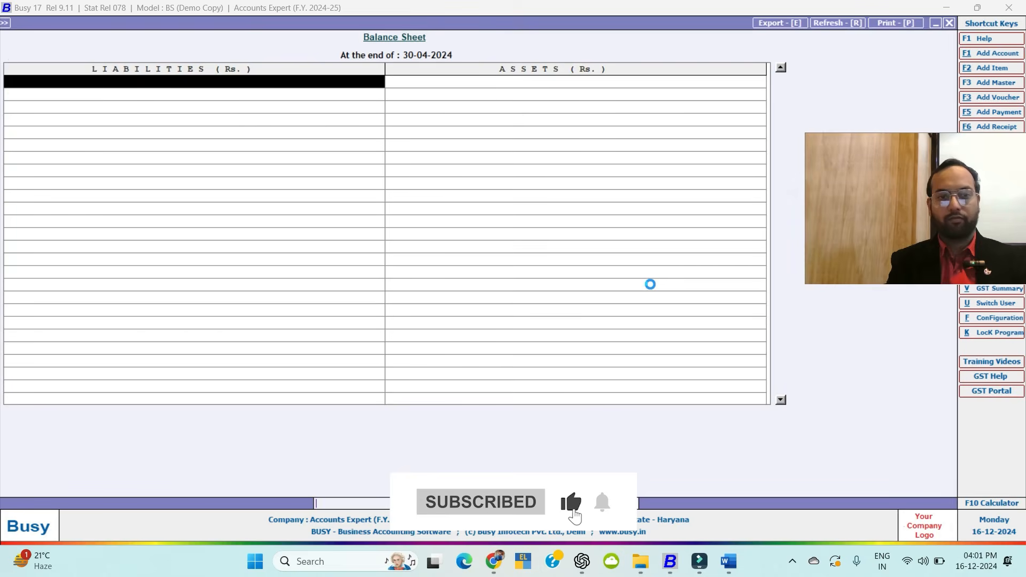
{"action": "key", "text": "Down"}
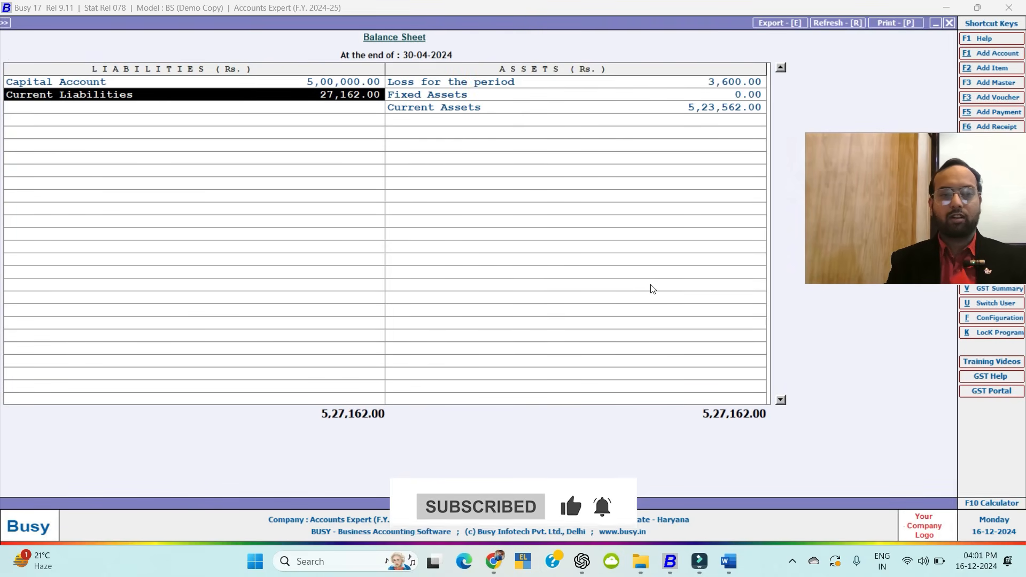
{"action": "key", "text": "Right"}
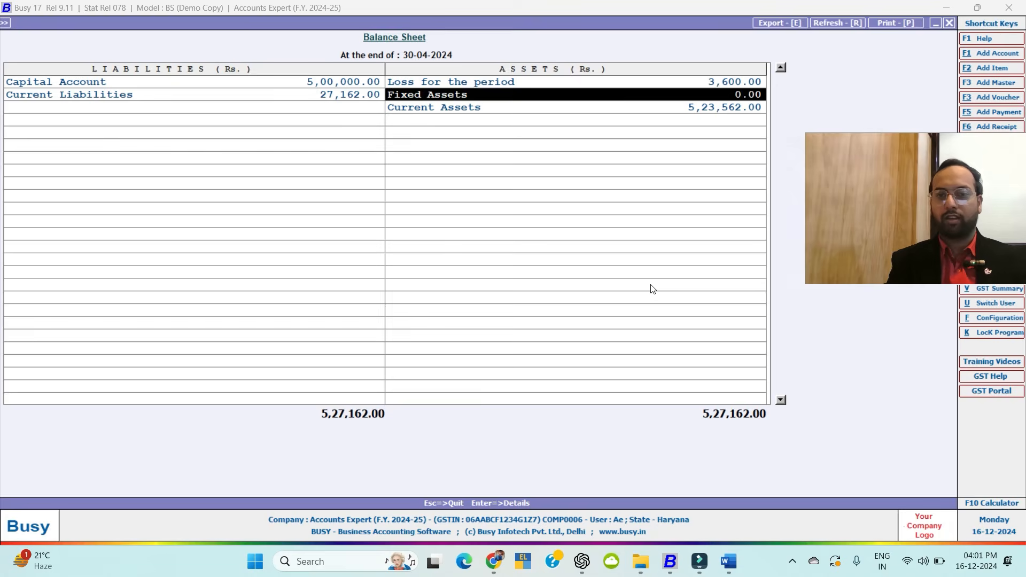
{"action": "key", "text": "Up"}
{"action": "key", "text": "Return"}
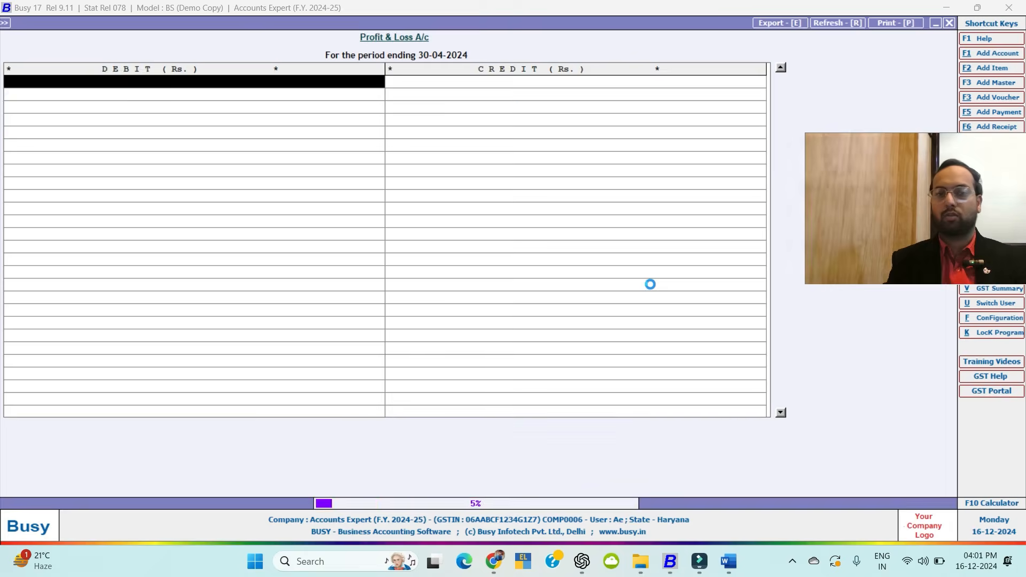
Drill from the P&L Sale figure into the April Sales account ledger.
{"action": "key", "text": "Down"}
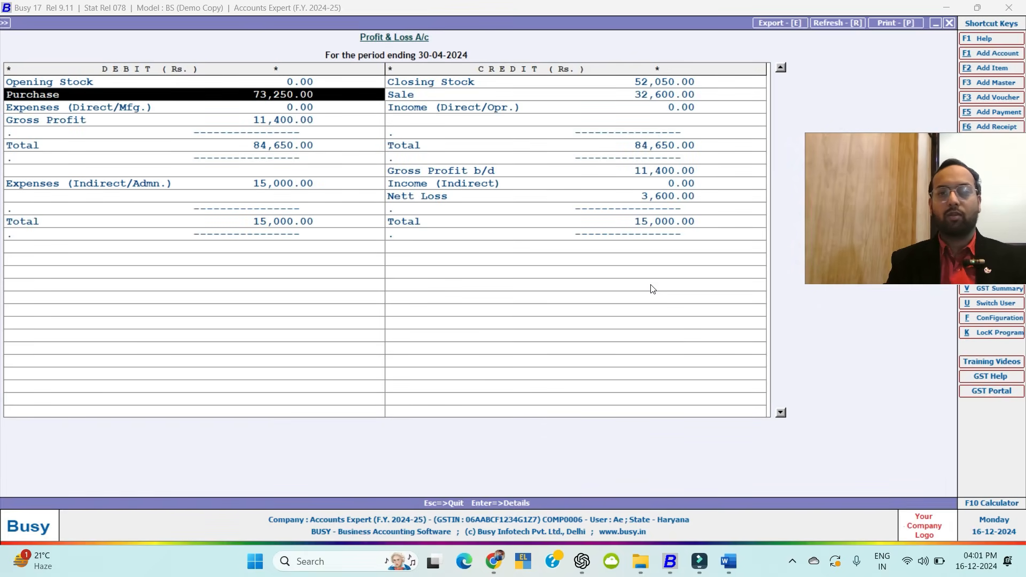
{"action": "key", "text": "Right"}
{"action": "key", "text": "Left"}
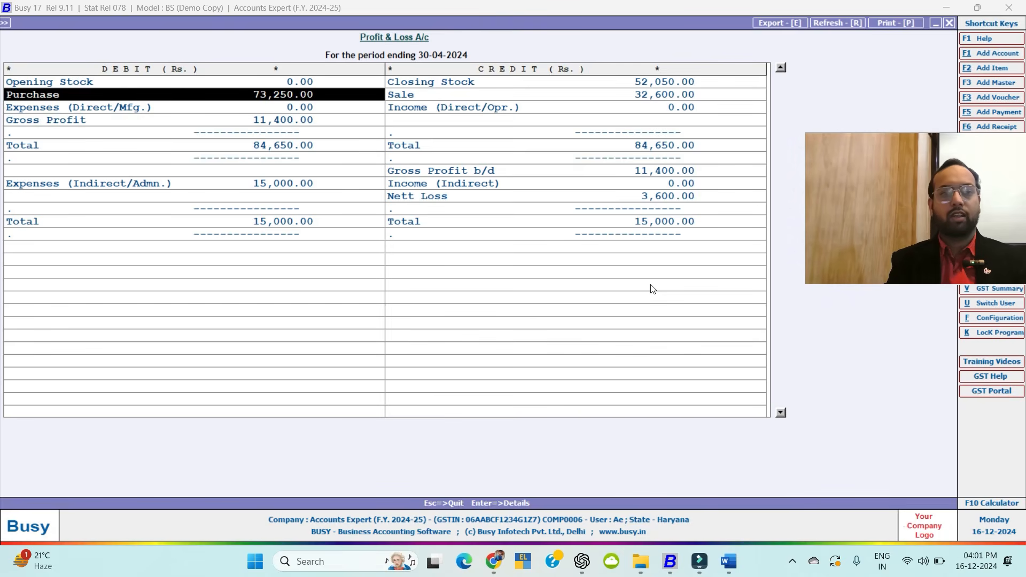
{"action": "key", "text": "Down"}
{"action": "key", "text": "Down"}
{"action": "key", "text": "Down"}
{"action": "key", "text": "Down"}
{"action": "key", "text": "Down"}
{"action": "key", "text": "Down"}
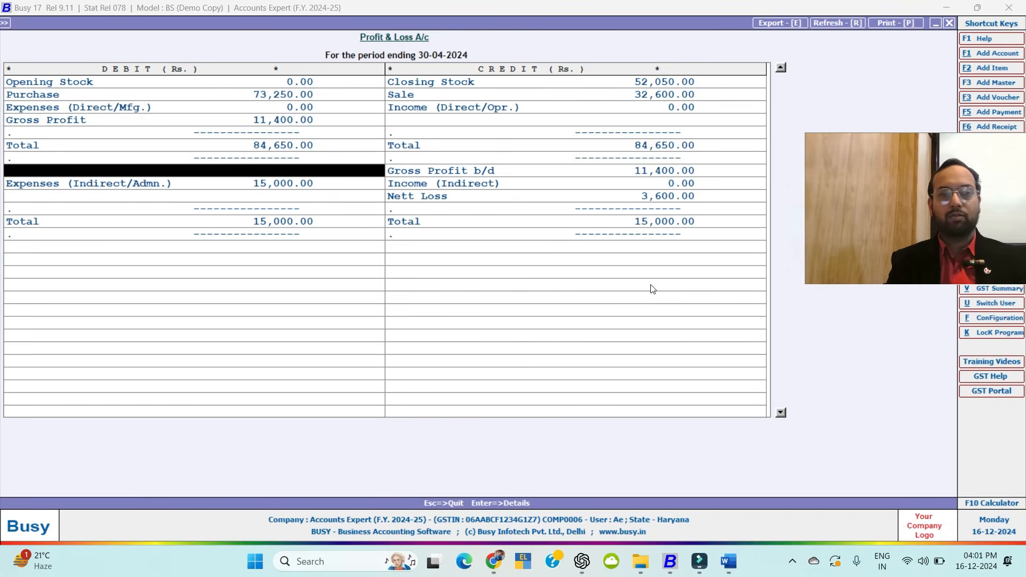
{"action": "key", "text": "Right"}
{"action": "key", "text": "Down"}
{"action": "key", "text": "Down"}
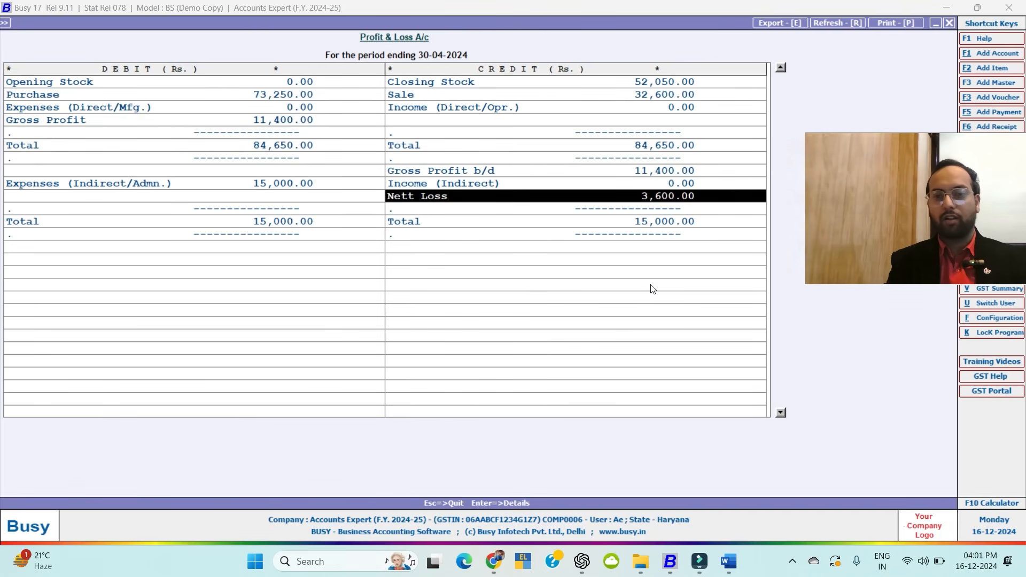
{"action": "key", "text": "Up"}
{"action": "key", "text": "Up"}
{"action": "key", "text": "Up"}
{"action": "key", "text": "Return"}
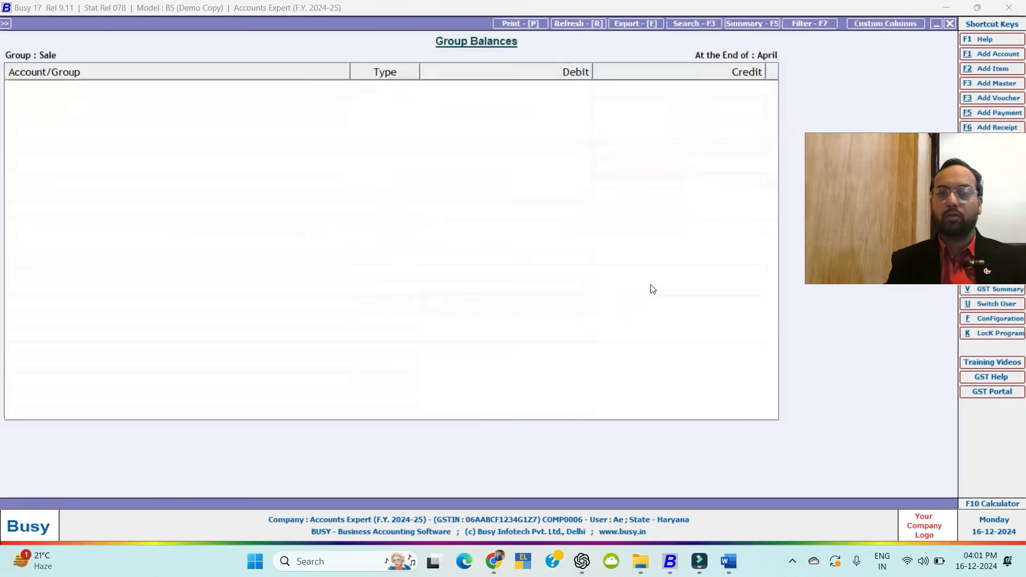
{"action": "key", "text": "Return"}
{"action": "key", "text": "Return"}
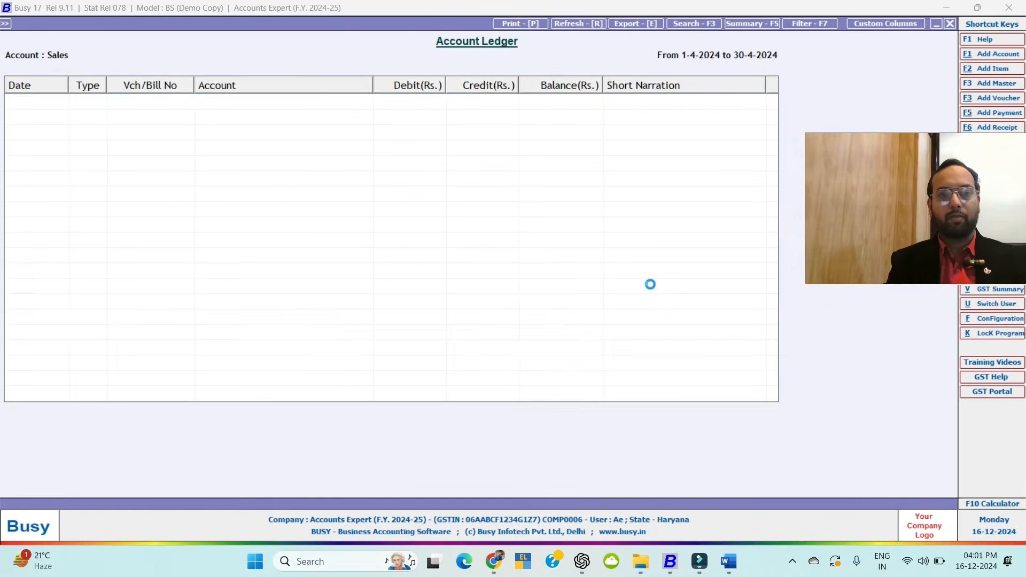
Step through the Sales ledger entries and sale 1 narration, then back out to the main screen.
{"action": "key", "text": "Down"}
{"action": "key", "text": "Up"}
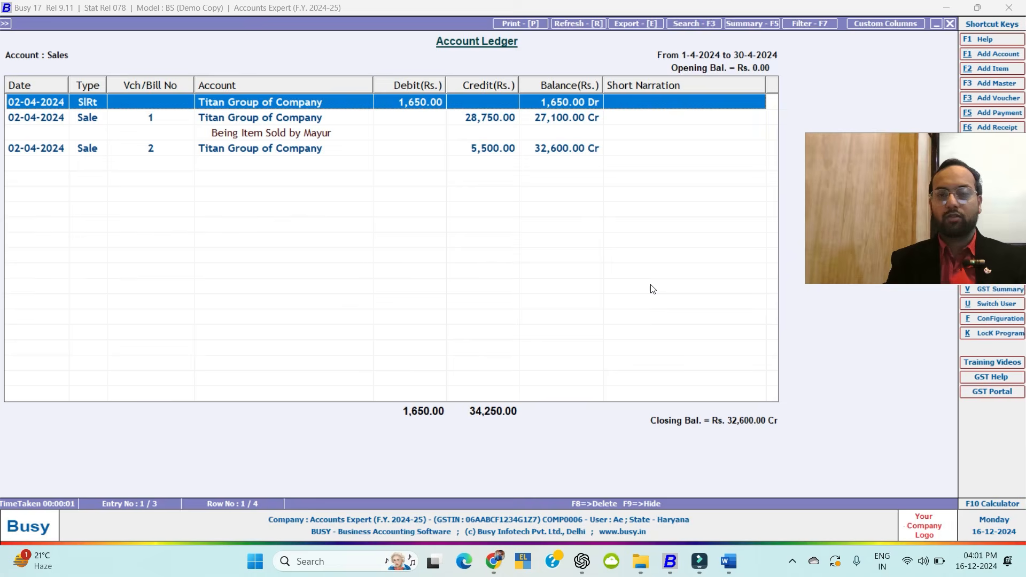
{"action": "key", "text": "Down"}
{"action": "key", "text": "Up"}
{"action": "key", "text": "Down"}
{"action": "key", "text": "Down"}
{"action": "key", "text": "Down"}
{"action": "key", "text": "Up"}
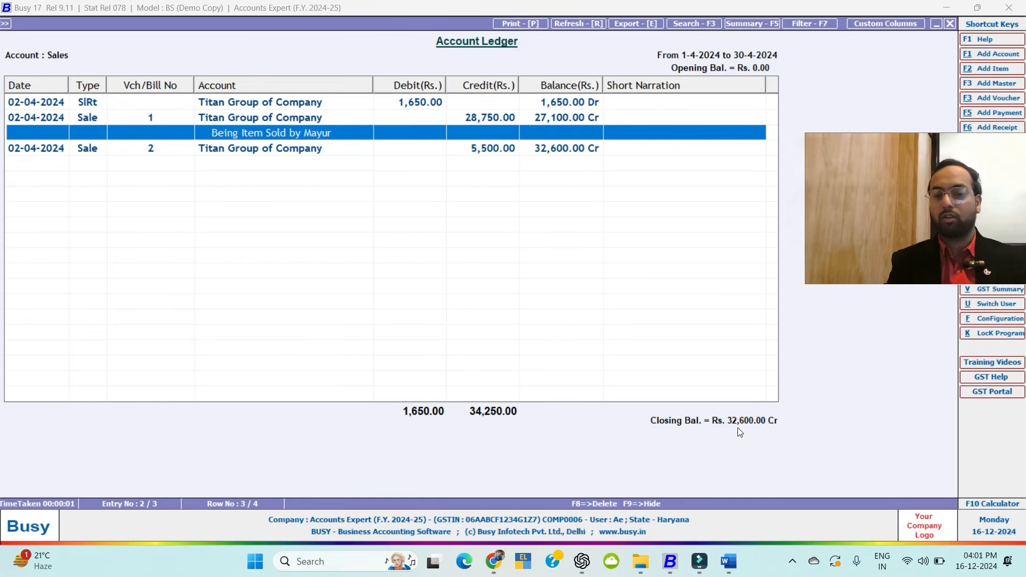
{"action": "key", "text": "Escape"}
{"action": "key", "text": "Escape"}
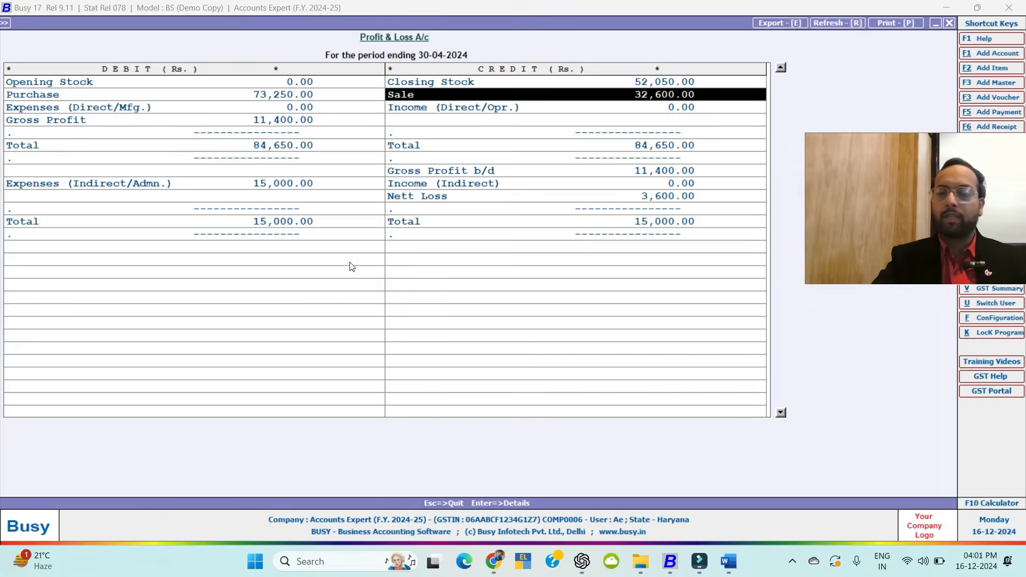
{"action": "key", "text": "Escape"}
{"action": "key", "text": "Escape"}
{"action": "key", "text": "Escape"}
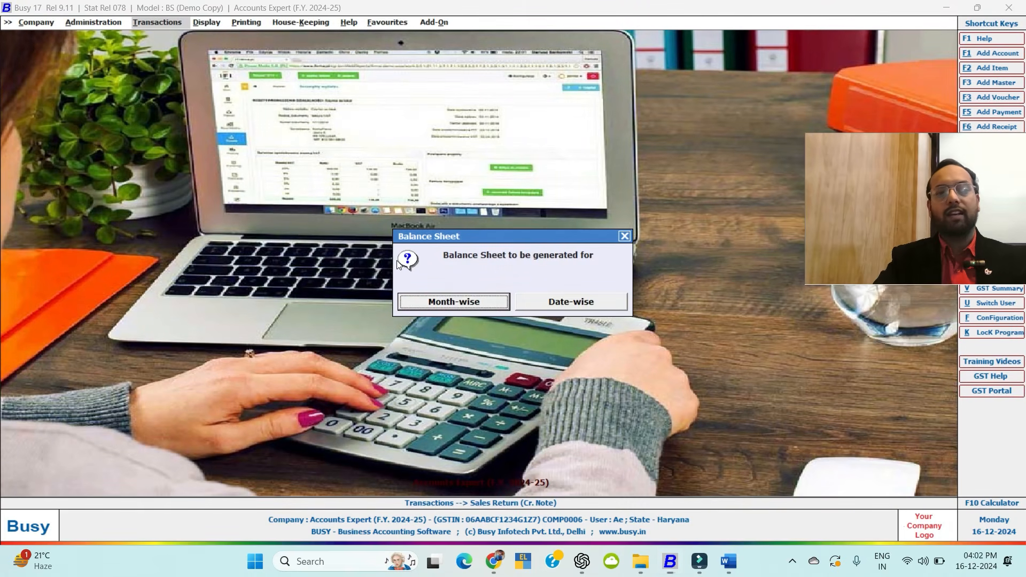
{"action": "key", "text": "Escape"}
Browse the transaction types list down to Contra, then return to the main screen.
{"action": "key", "text": "Down"}
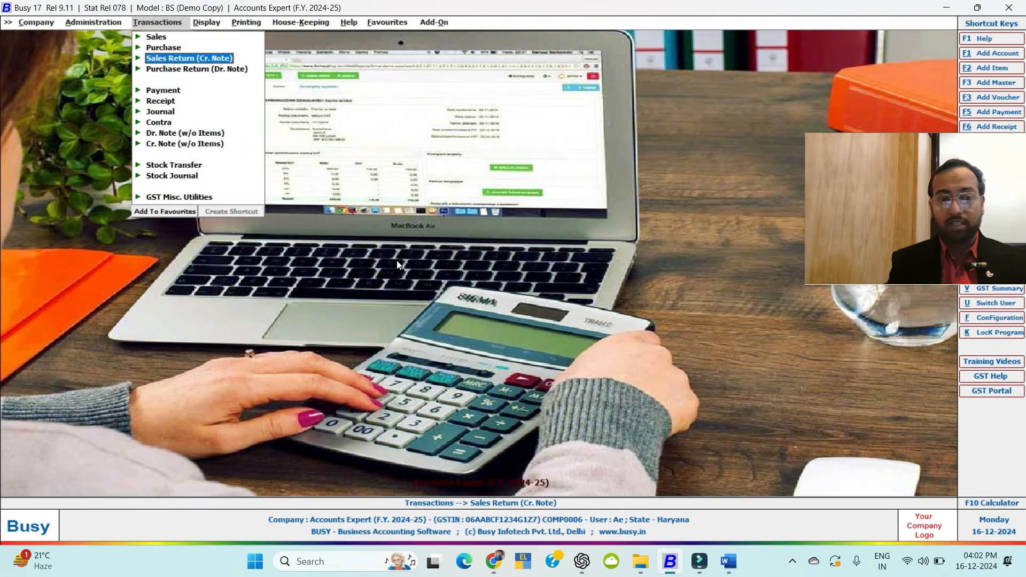
{"action": "key", "text": "Down"}
{"action": "key", "text": "Down"}
{"action": "key", "text": "Down"}
{"action": "key", "text": "Down"}
{"action": "key", "text": "Down"}
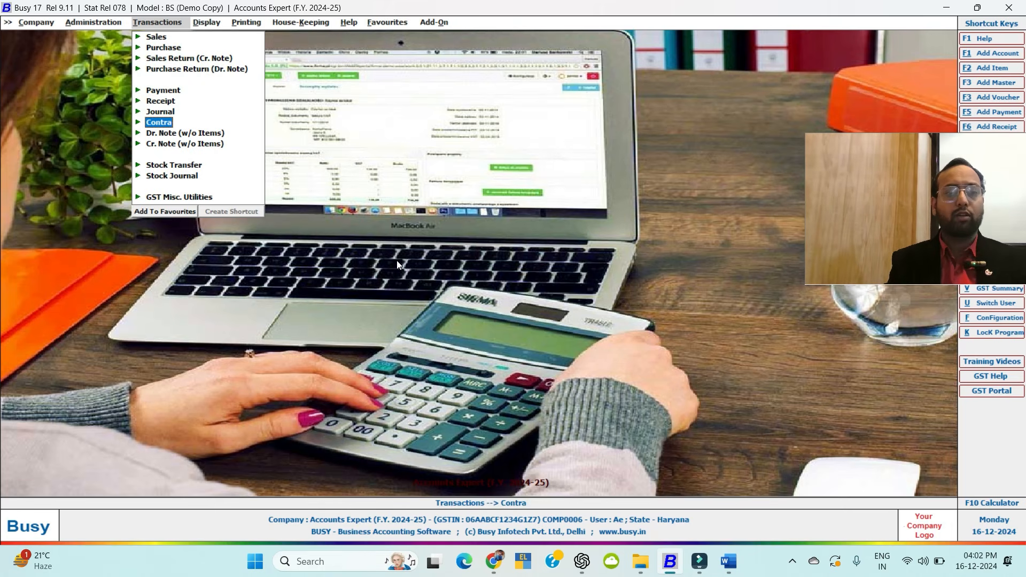
{"action": "key", "text": "Escape"}
{"action": "key", "text": "Escape"}
{"action": "key", "text": "Escape"}
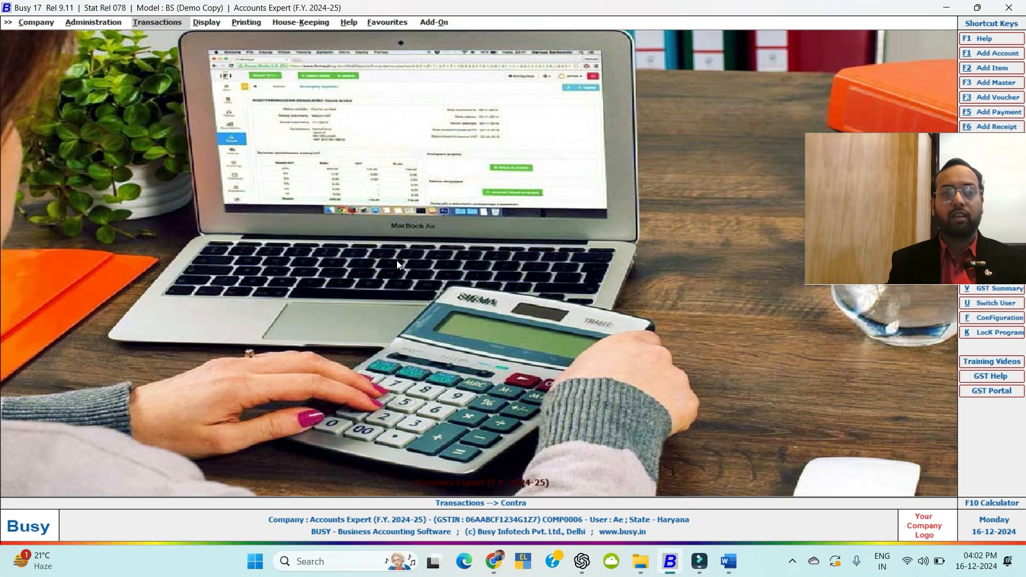
{"action": "key", "text": "Down"}
{"action": "key", "text": "Escape"}
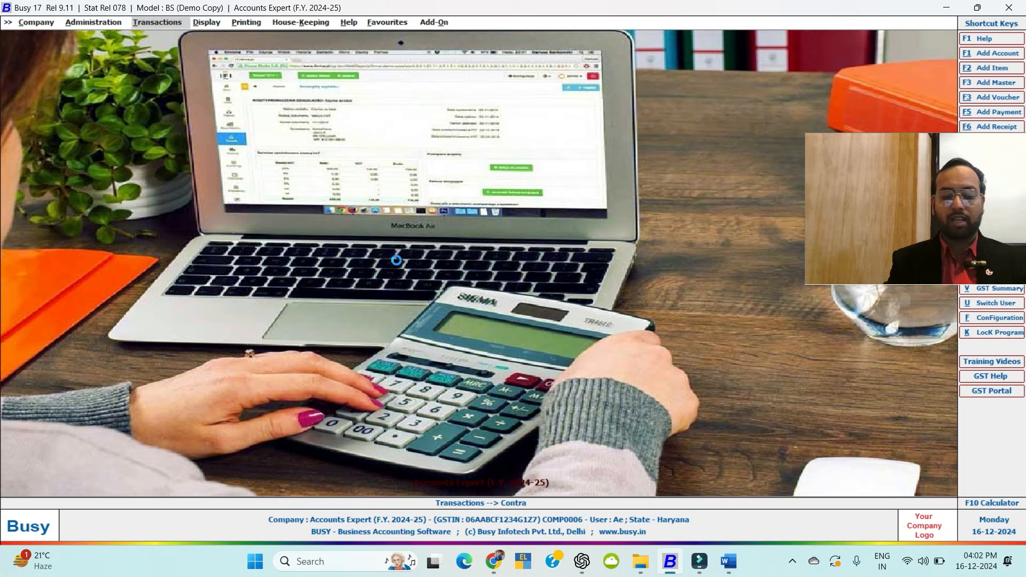
View the Cash ledger from 01-04-2024 to 30-04-2024, then close it.
{"action": "type", "text": "lcash"}
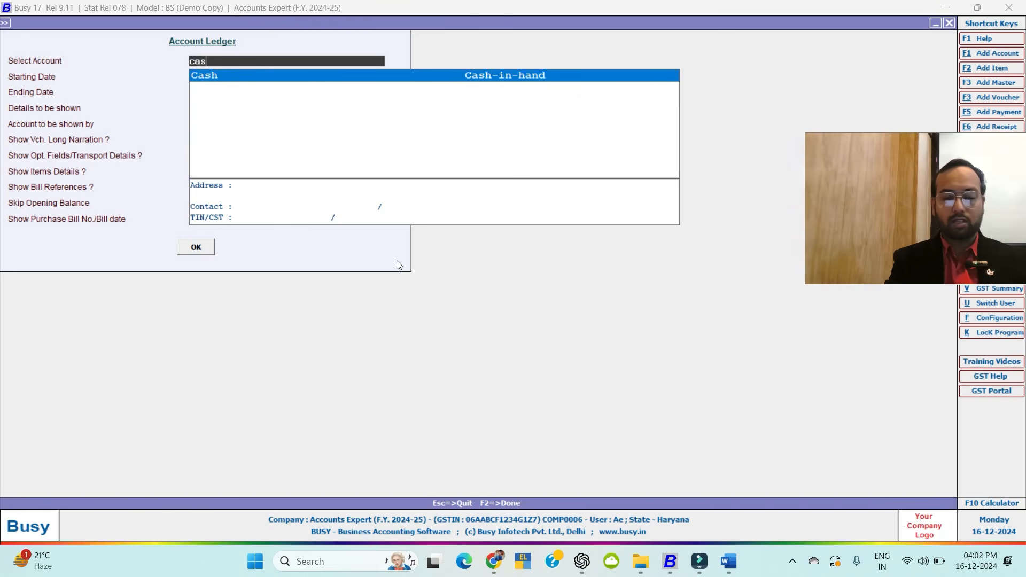
{"action": "key", "text": "Return"}
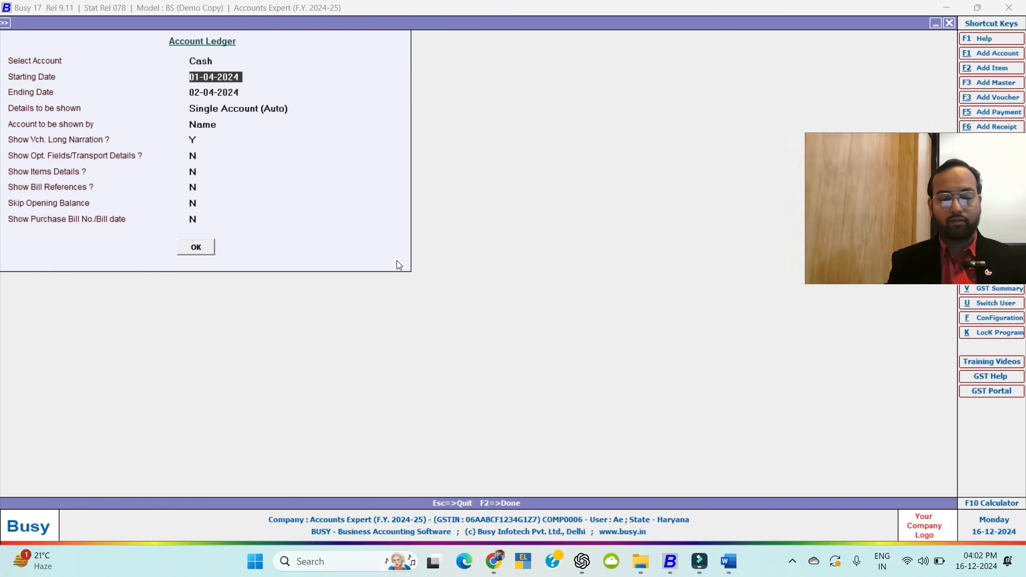
{"action": "key", "text": "Return"}
{"action": "type", "text": "30"}
{"action": "key", "text": "Return"}
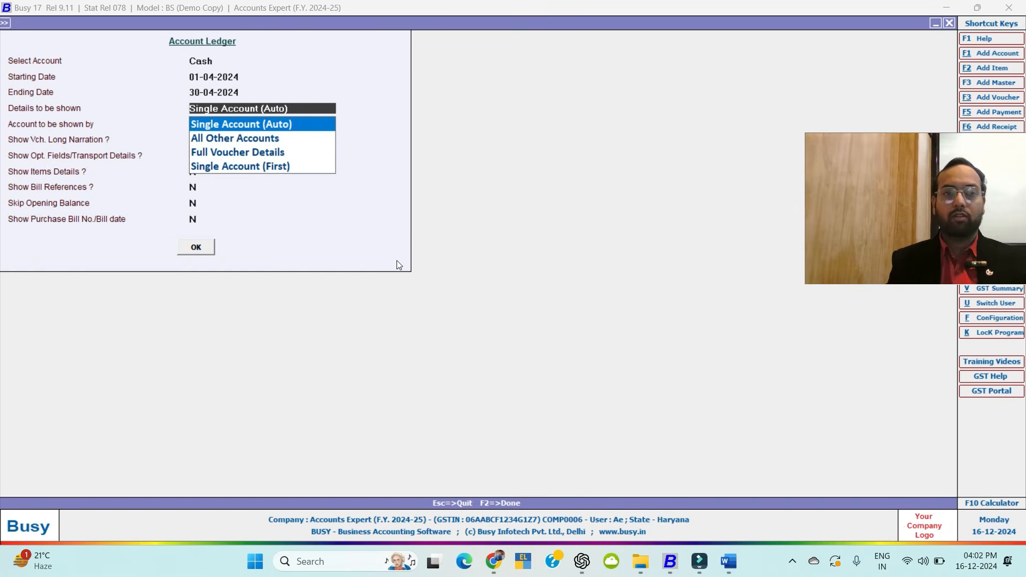
{"action": "key", "text": "F2"}
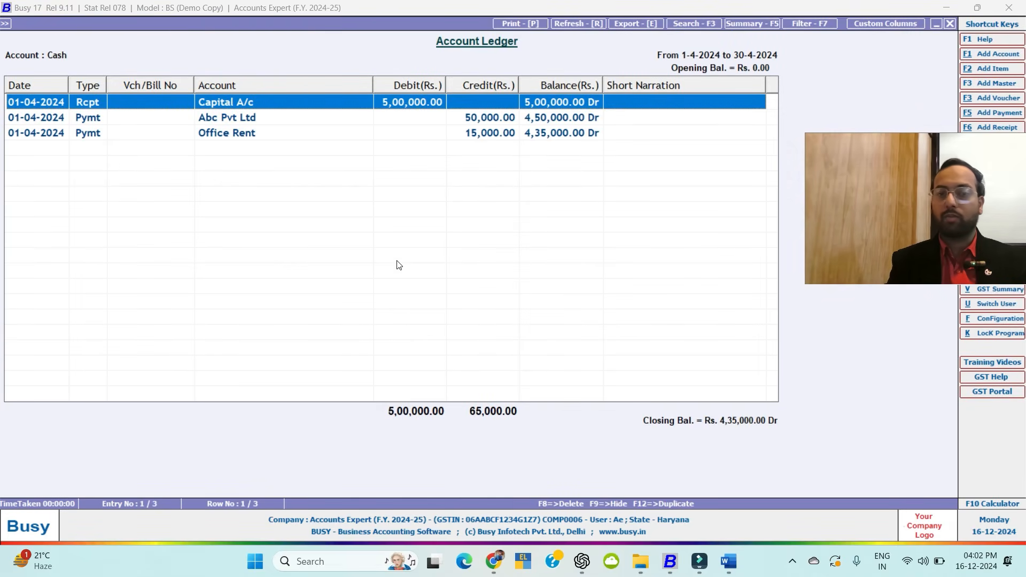
{"action": "key", "text": "Escape"}
{"action": "key", "text": "Escape"}
{"action": "key", "text": "Escape"}
{"action": "key", "text": "Escape"}
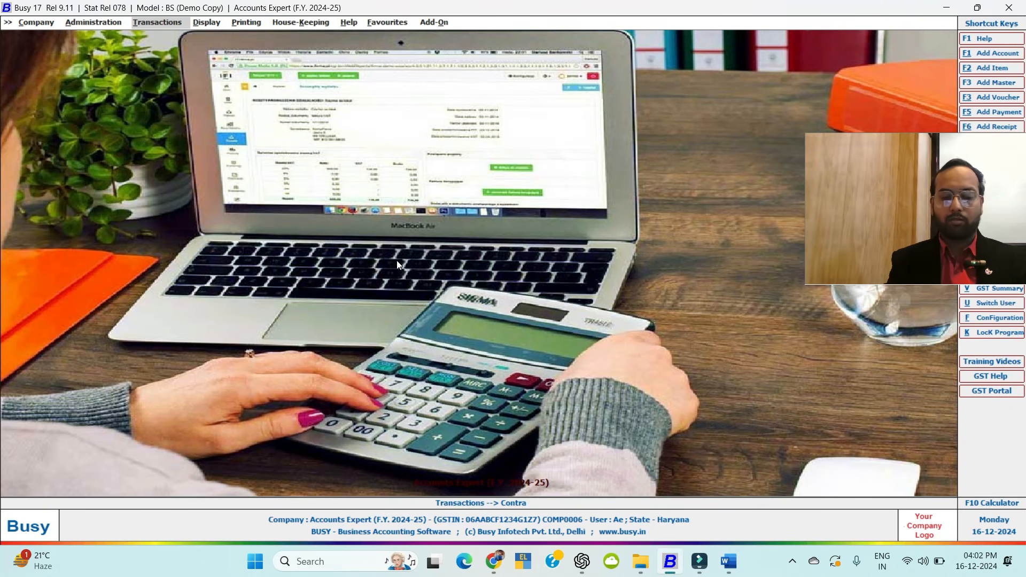
Start a Contra voucher in series Main dated 03-04-2024.
{"action": "key", "text": "Return"}
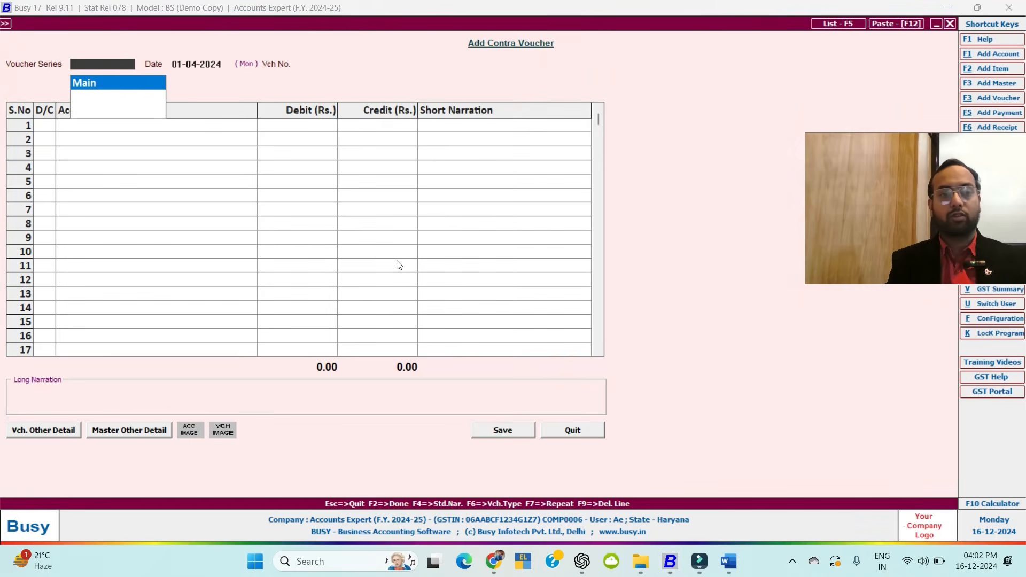
{"action": "key", "text": "Return"}
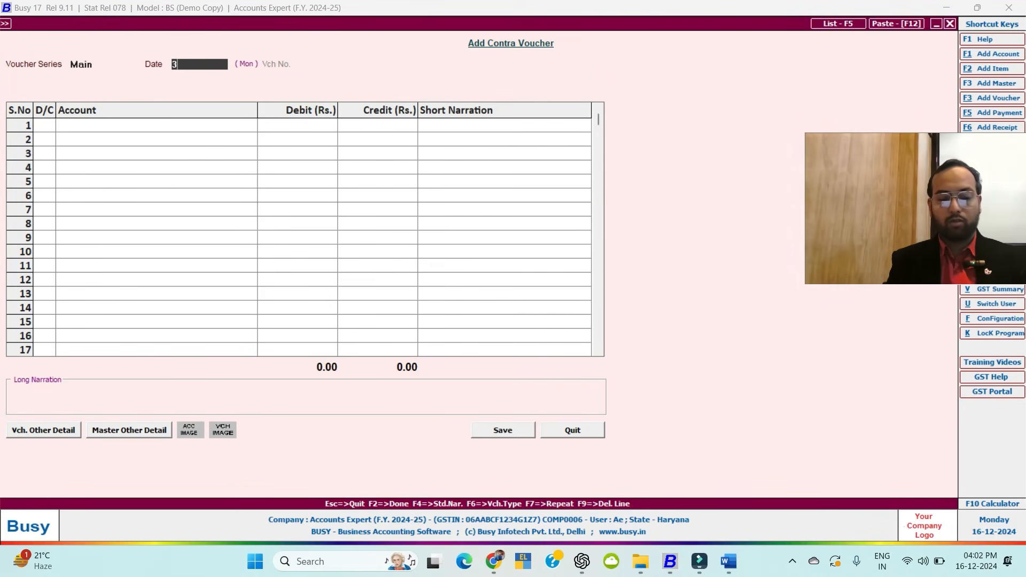
{"action": "key", "text": "Return"}
{"action": "key", "text": "Return"}
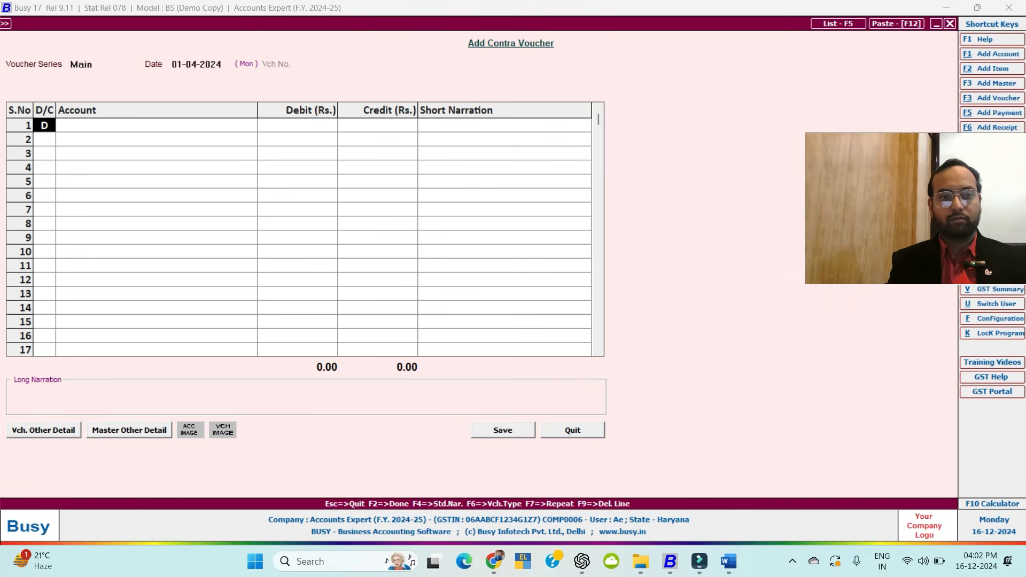
{"action": "key", "text": "Escape"}
{"action": "type", "text": "3"}
{"action": "key", "text": "Return"}
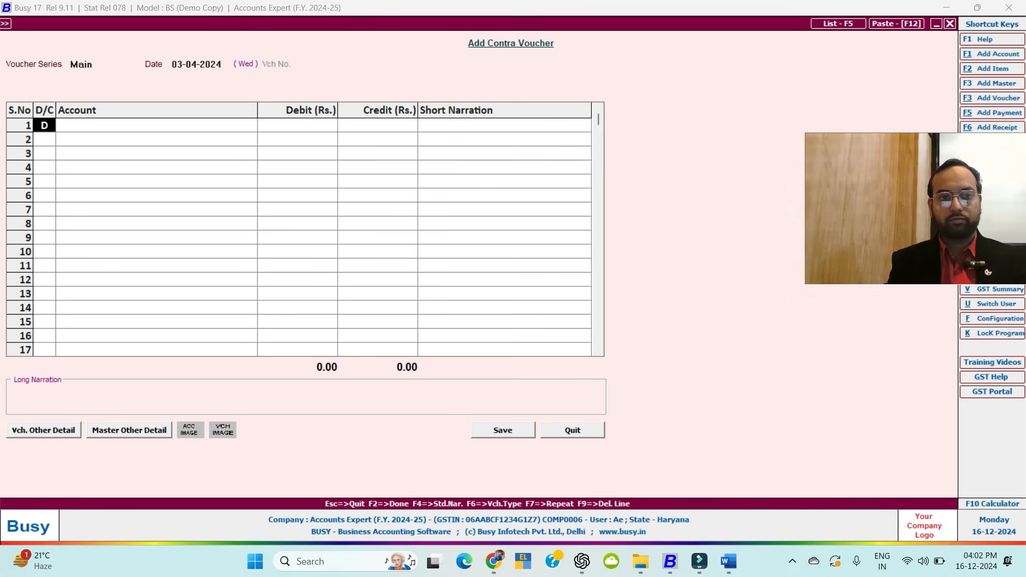
{"action": "key", "text": "Return"}
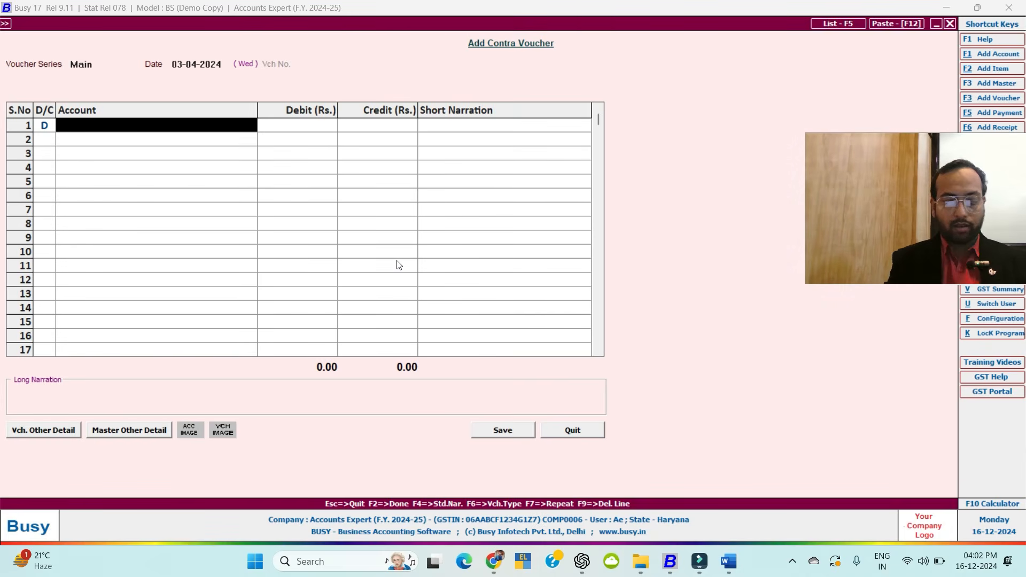
Debit HDFC Bank 50,000 and credit Cash 50,000, save, and return to the main screen.
{"action": "type", "text": "hdfc"}
{"action": "key", "text": "Return"}
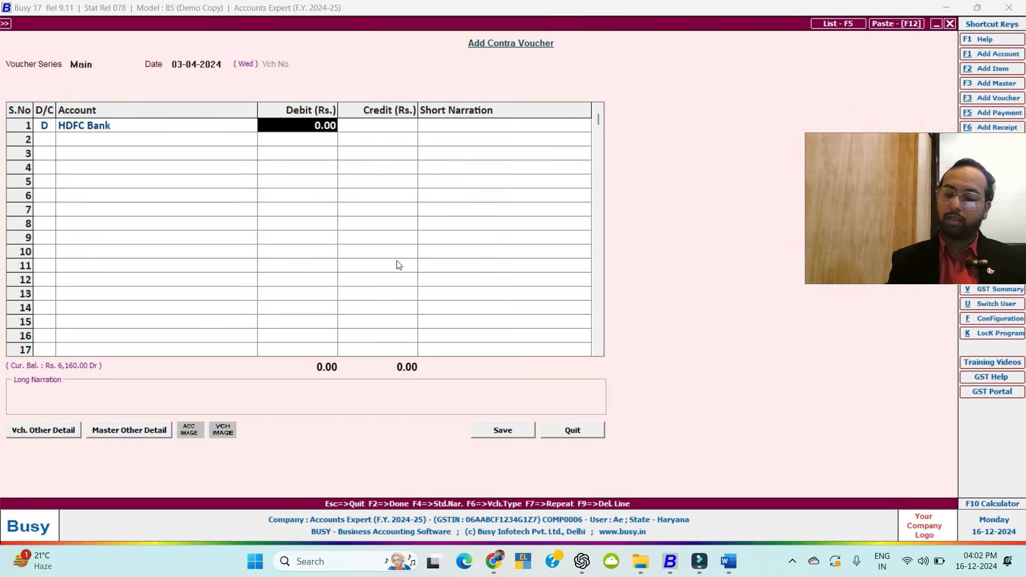
{"action": "type", "text": "50000"}
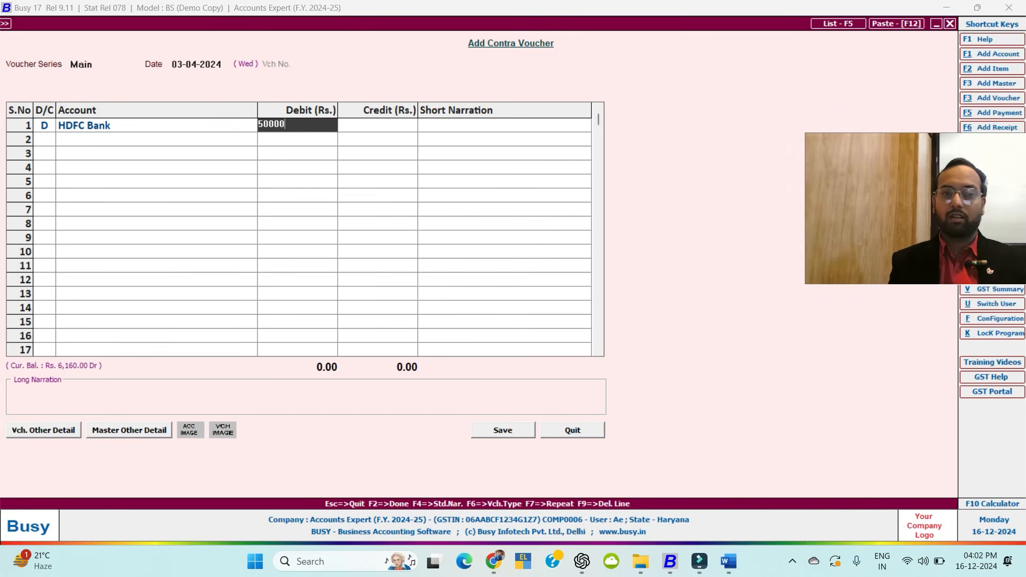
{"action": "key", "text": "Return"}
{"action": "key", "text": "Return"}
{"action": "key", "text": "Return"}
{"action": "type", "text": "ca"}
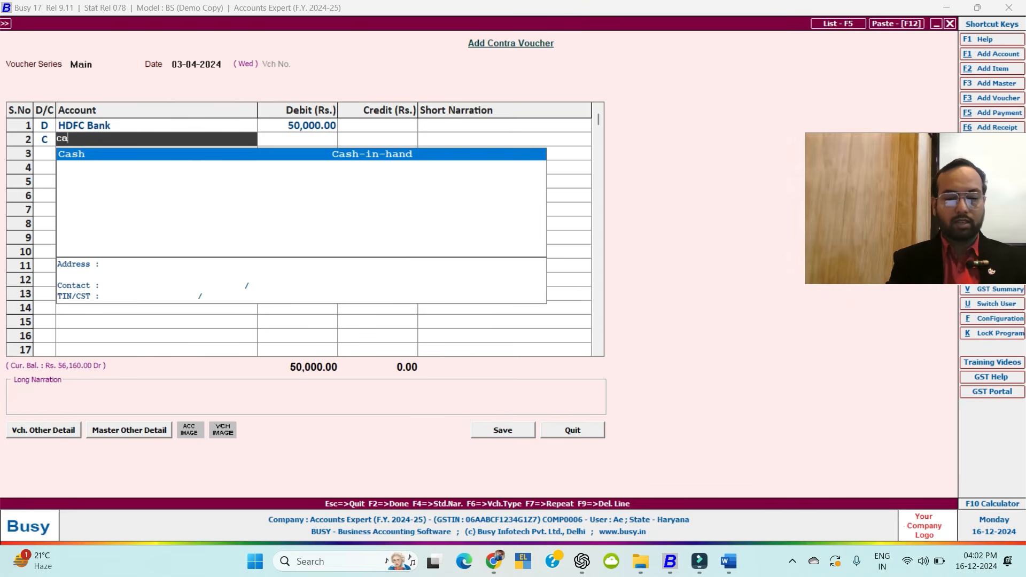
{"action": "key", "text": "Return"}
{"action": "key", "text": "Return"}
{"action": "key", "text": "Return"}
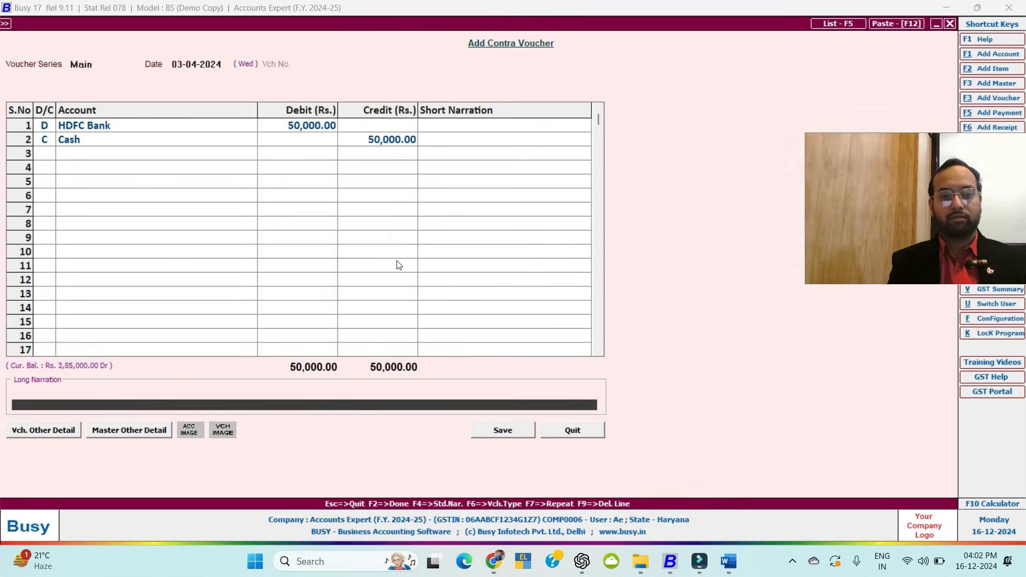
{"action": "key", "text": "Return"}
{"action": "key", "text": "Escape"}
{"action": "key", "text": "Escape"}
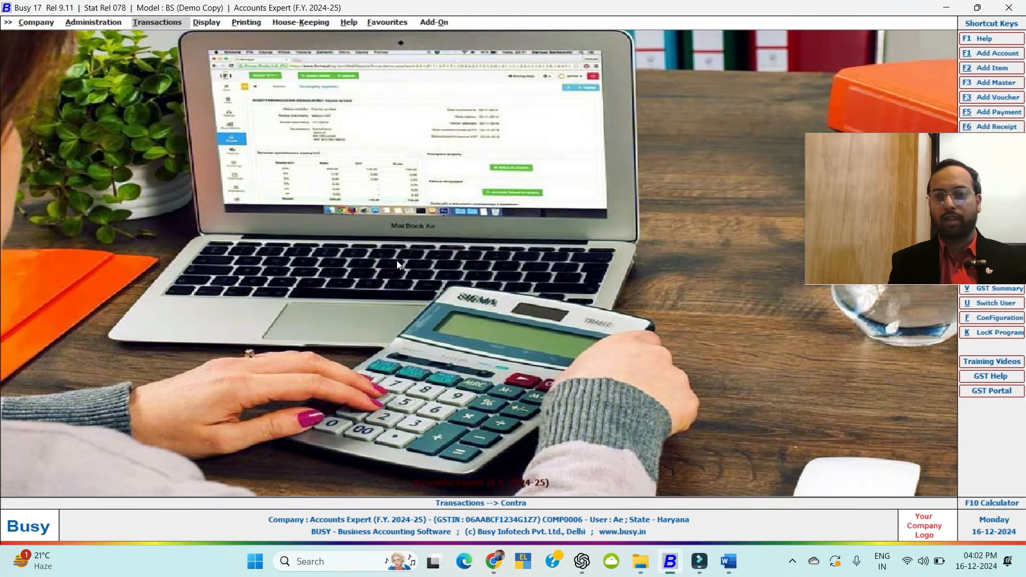
{"action": "key", "text": "Escape"}
{"action": "key", "text": "Escape"}
{"action": "key", "text": "Escape"}
{"action": "key", "text": "Escape"}
Generate the month-wise Balance Sheet for April only.
{"action": "key", "text": "alt+b"}
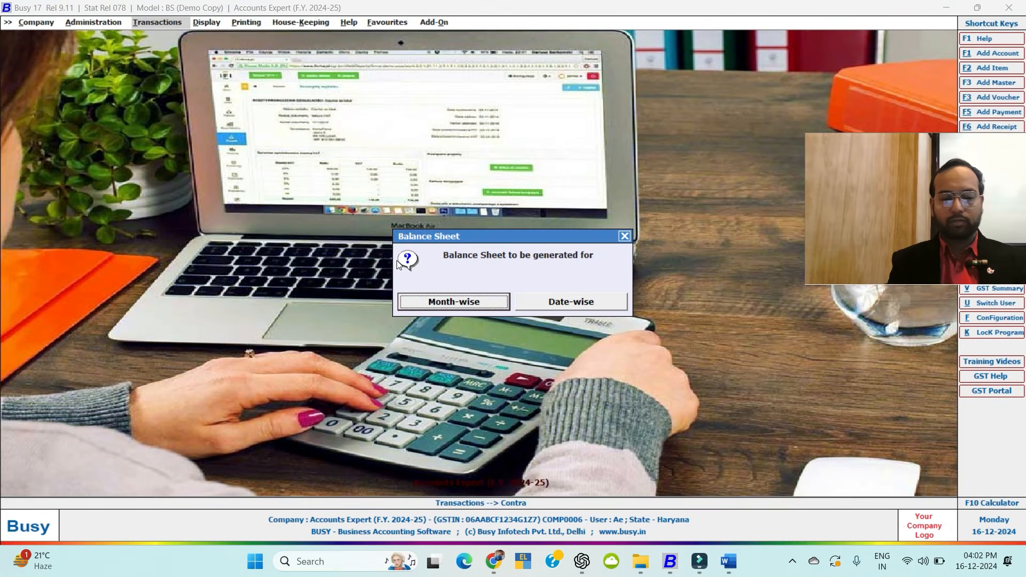
{"action": "key", "text": "Return"}
{"action": "key", "text": "Return"}
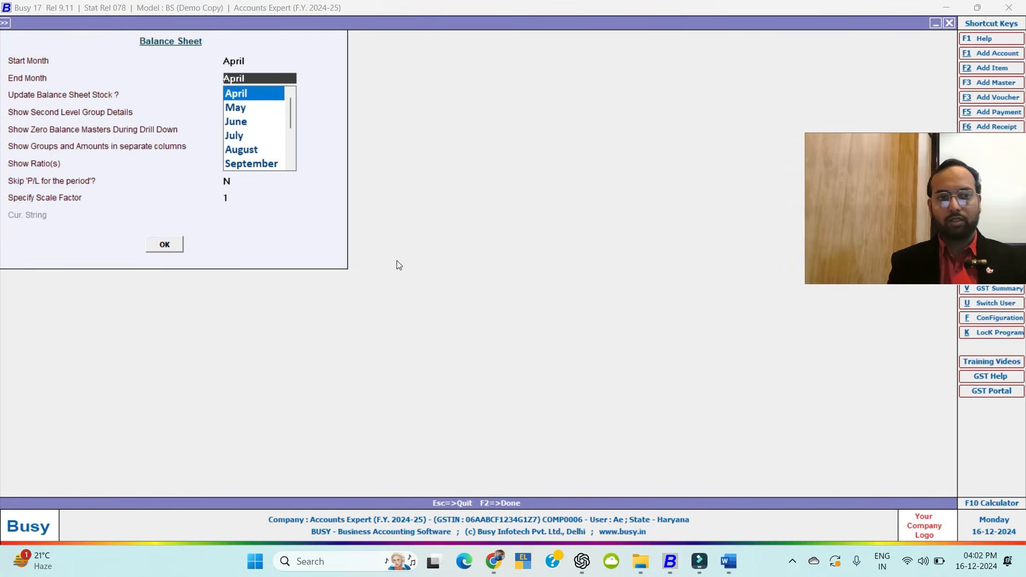
{"action": "key", "text": "Return"}
{"action": "key", "text": "alt+F2"}
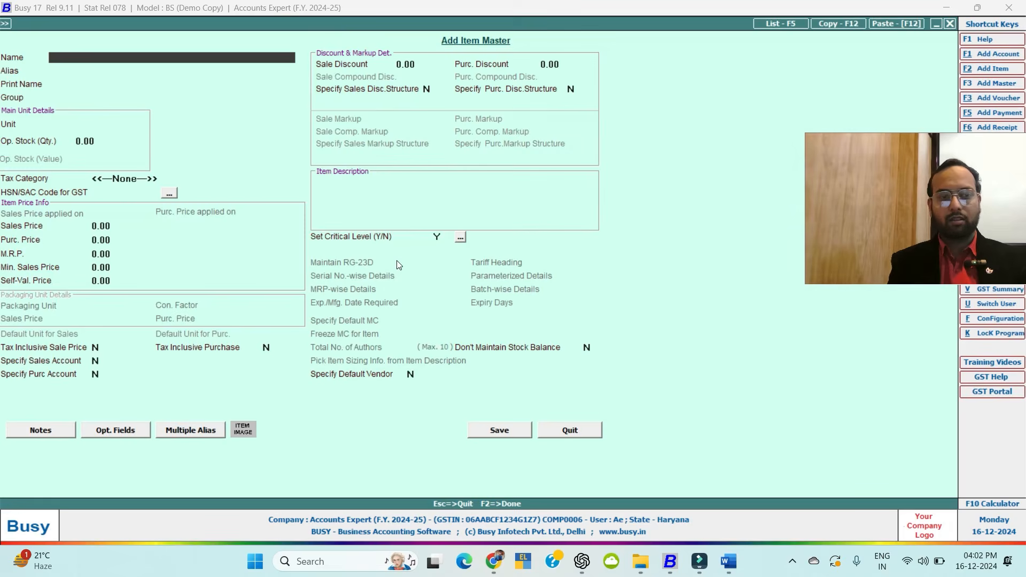
{"action": "key", "text": "Escape"}
{"action": "key", "text": "F2"}
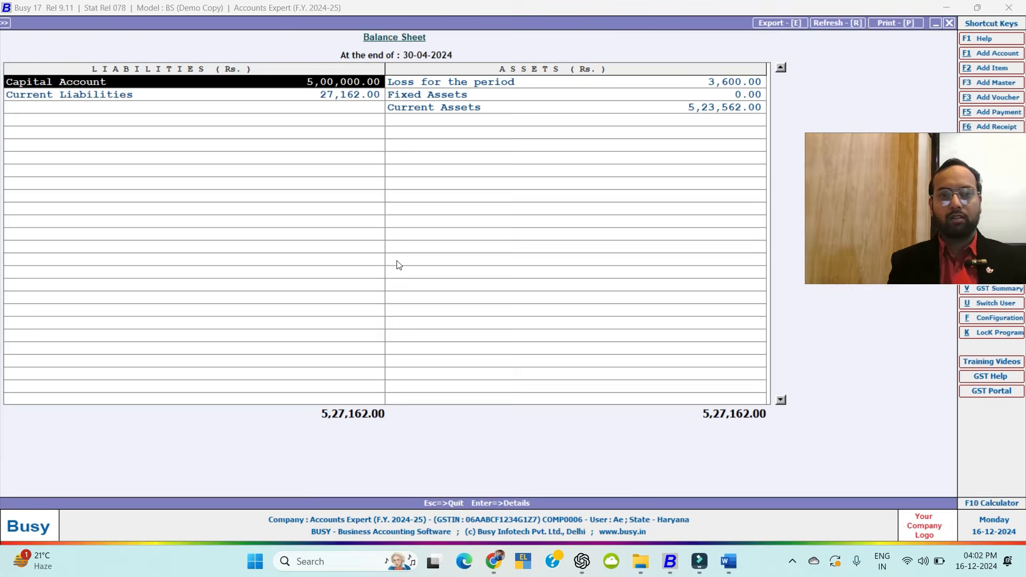
View the period's loss as a Profit & Loss report, then close it.
{"action": "key", "text": "Right"}
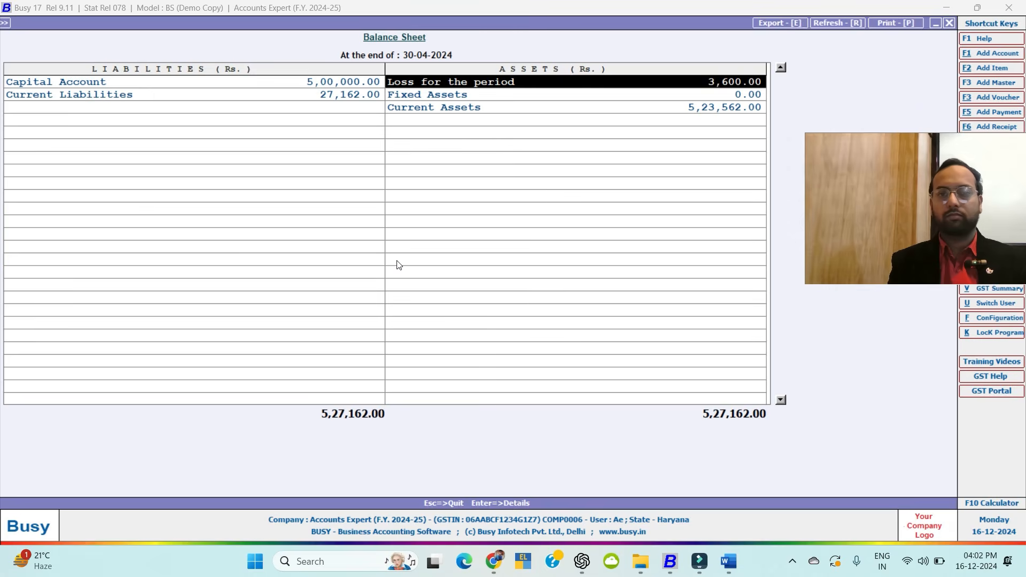
{"action": "key", "text": "Return"}
{"action": "key", "text": "Escape"}
Drill into Current Assets and Cash-in-hand to check Cash at 3,85,000, then back out.
{"action": "key", "text": "Down"}
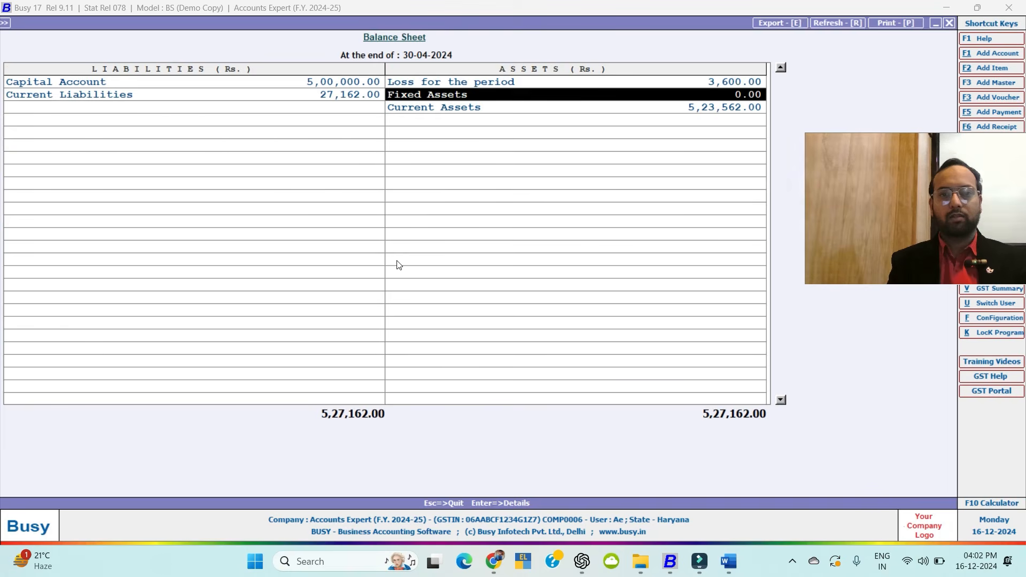
{"action": "key", "text": "Down"}
{"action": "key", "text": "Return"}
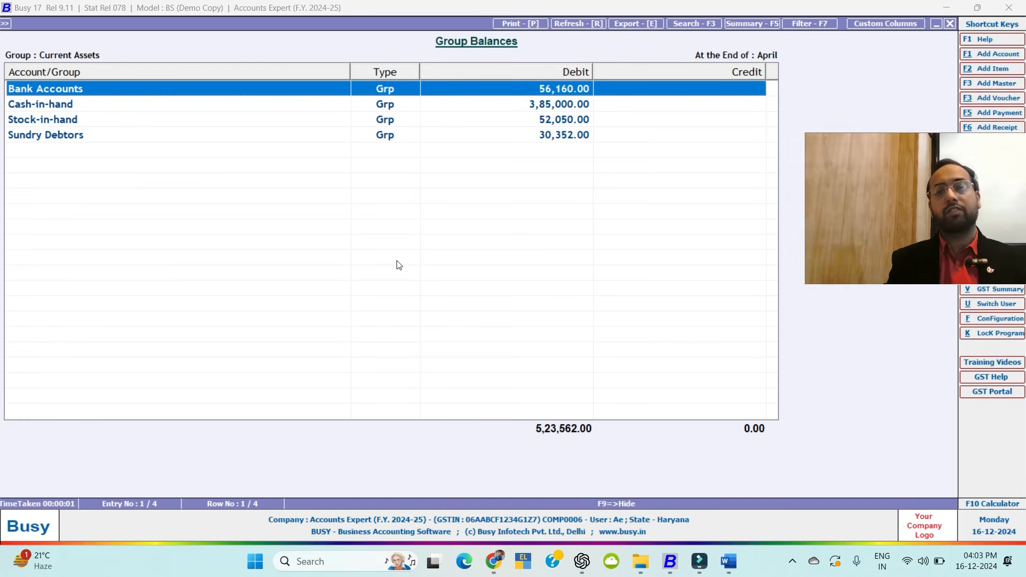
{"action": "key", "text": "Down"}
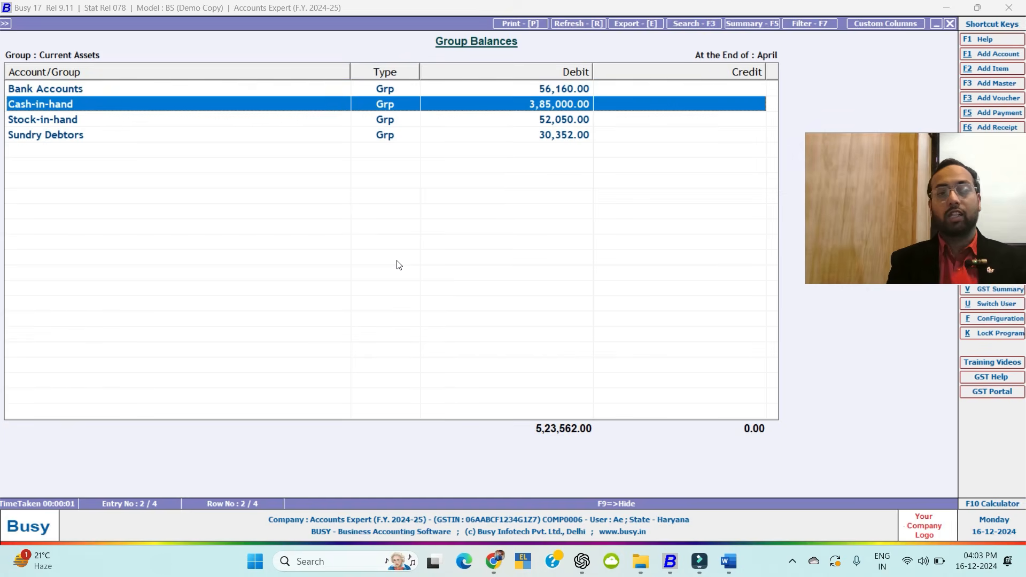
{"action": "key", "text": "Up"}
{"action": "key", "text": "Down"}
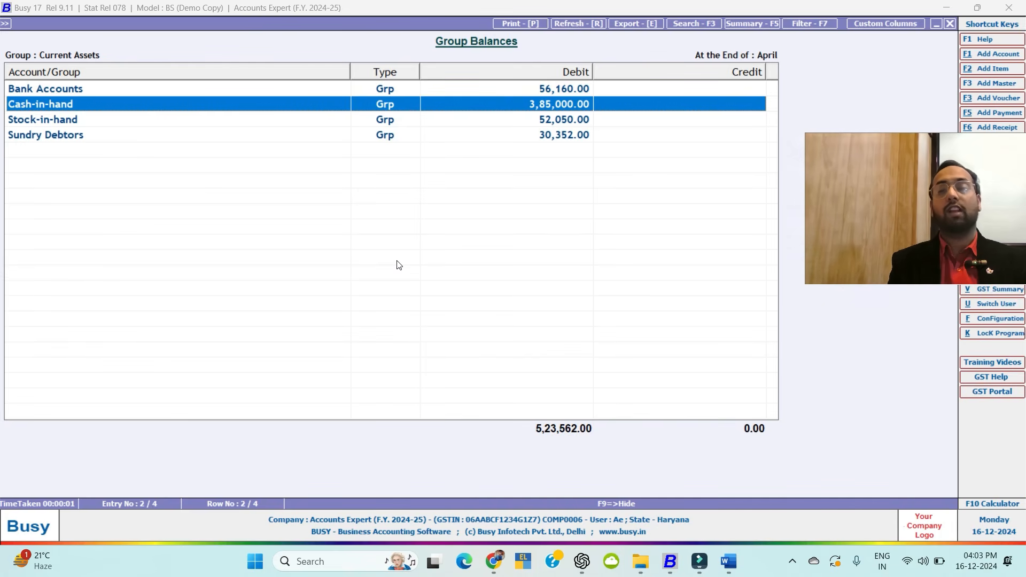
{"action": "key", "text": "Return"}
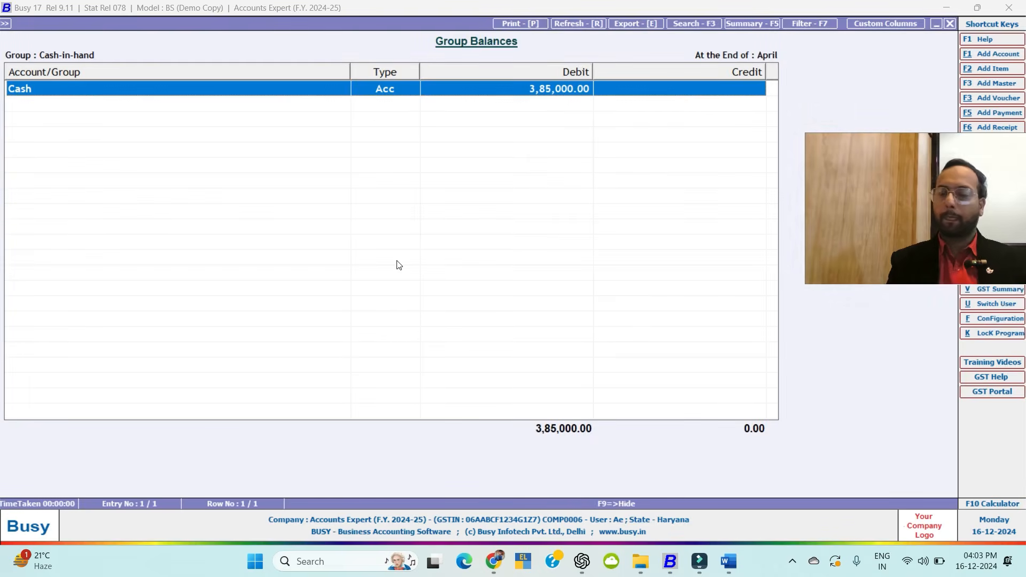
{"action": "key", "text": "Escape"}
{"action": "key", "text": "Escape"}
{"action": "key", "text": "Escape"}
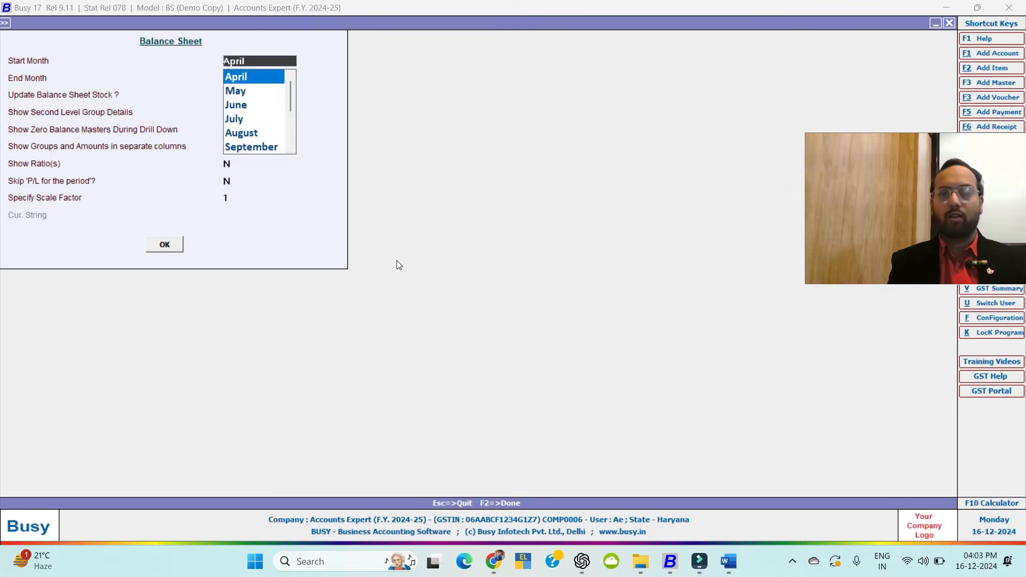
{"action": "key", "text": "Escape"}
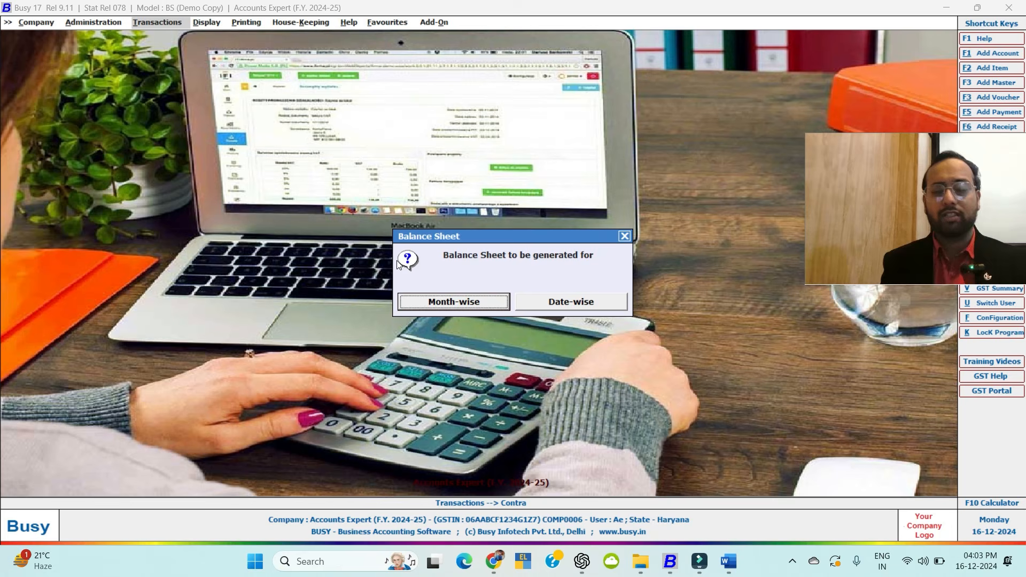
Close the Month-wise/Date-wise Balance Sheet prompt.
{"action": "key", "text": "Escape"}
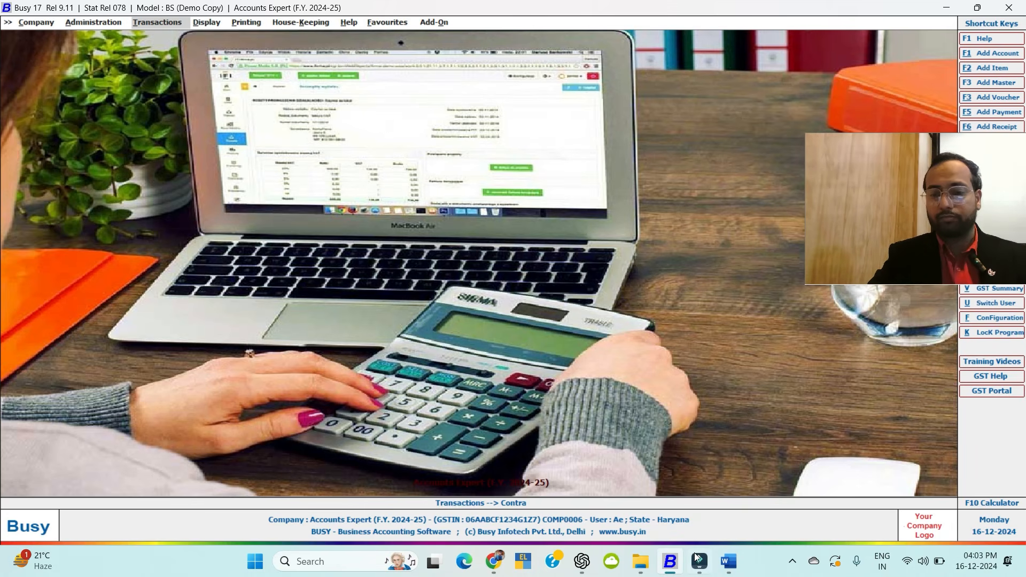
{"action": "left_click", "coordinate": [727, 561]}
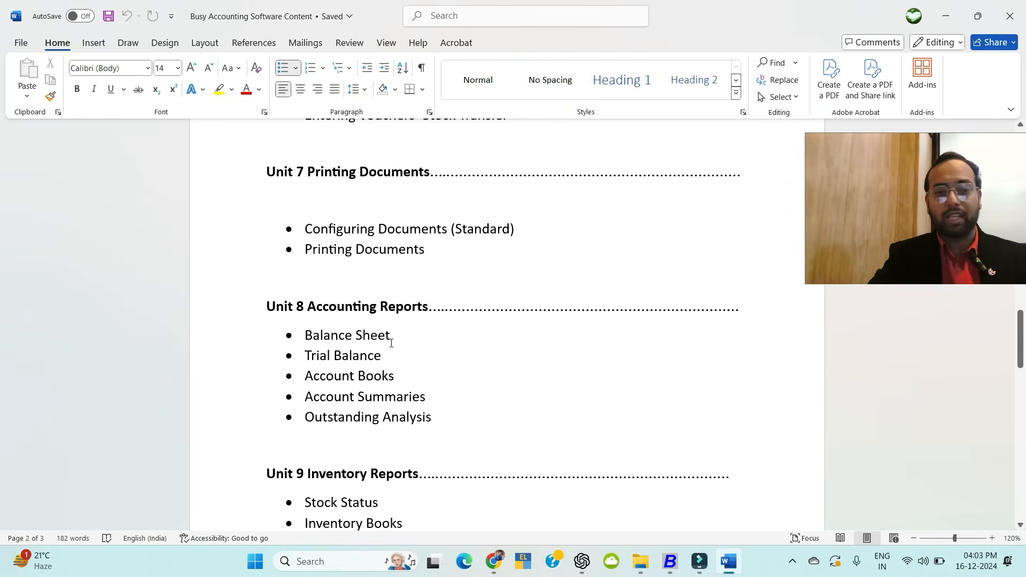
{"action": "scroll", "coordinate": [398, 343], "scroll_direction": "up", "scroll_amount": 2}
{"action": "scroll", "coordinate": [428, 315], "scroll_direction": "down", "scroll_amount": 4}
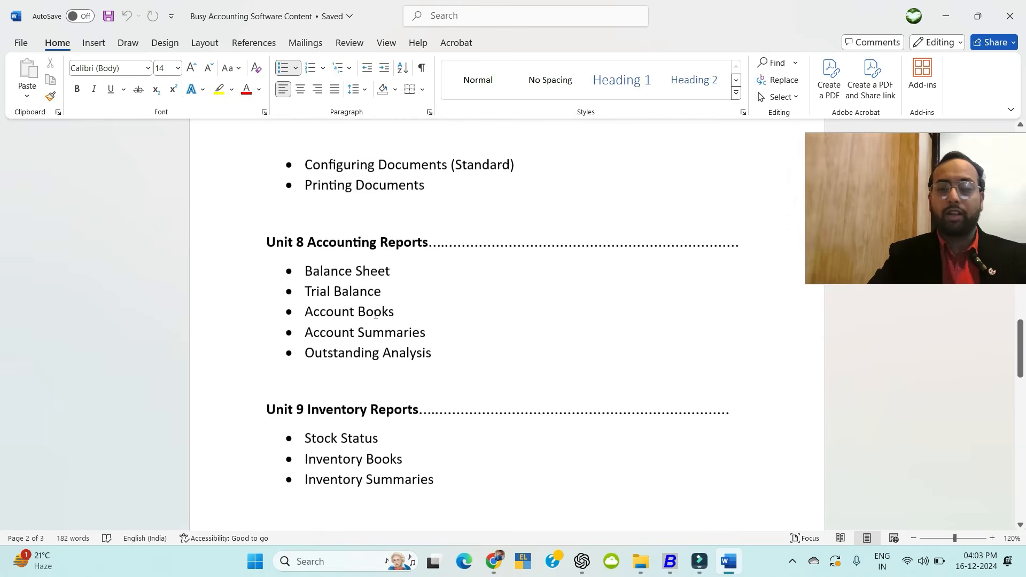
{"action": "scroll", "coordinate": [343, 230], "scroll_direction": "down", "scroll_amount": 1}
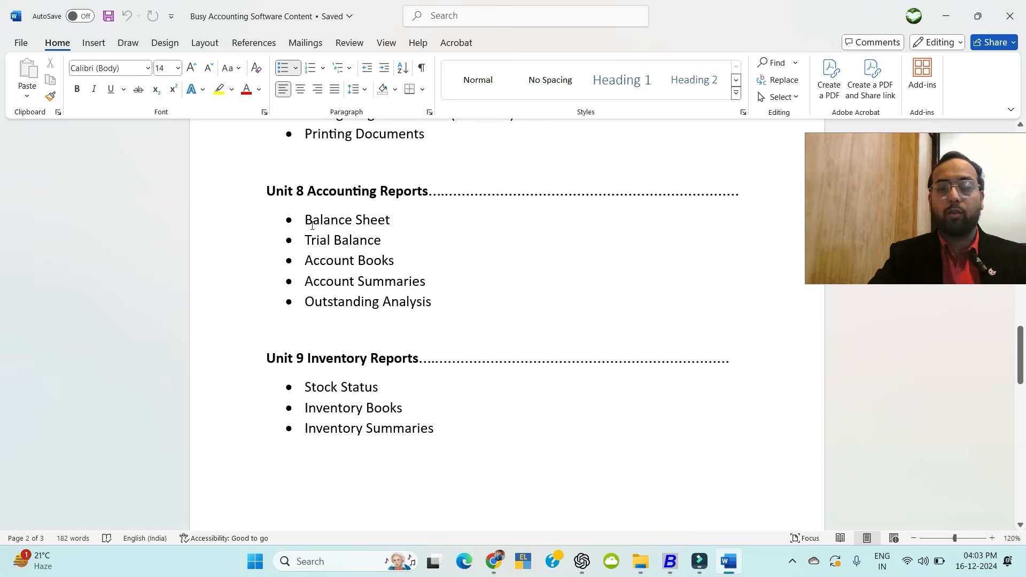
{"action": "scroll", "coordinate": [353, 224], "scroll_direction": "up", "scroll_amount": 6}
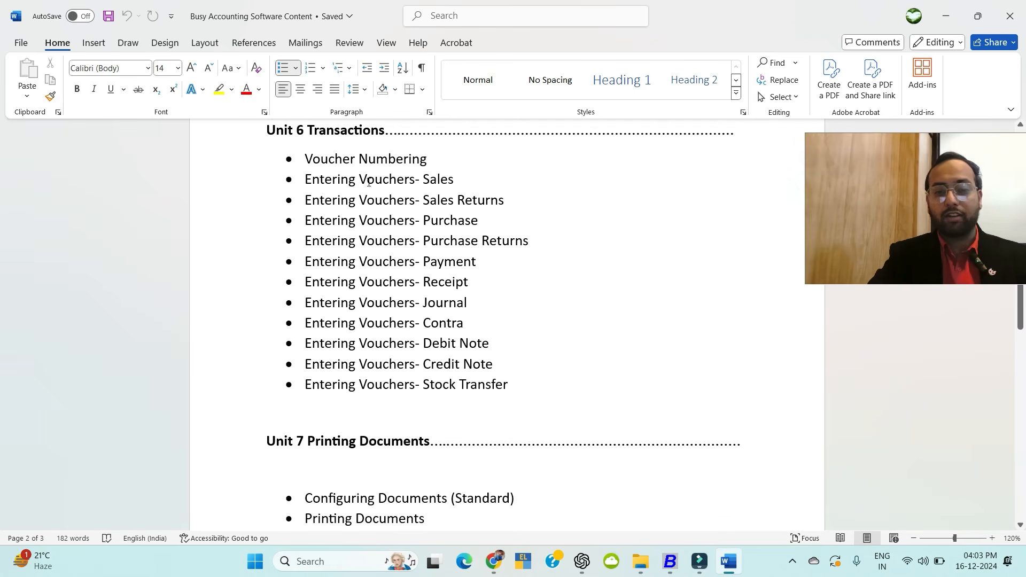
{"action": "left_click_drag", "start_coordinate": [369, 182], "coordinate": [481, 414]}
{"action": "scroll", "coordinate": [481, 396], "scroll_direction": "down", "scroll_amount": 6}
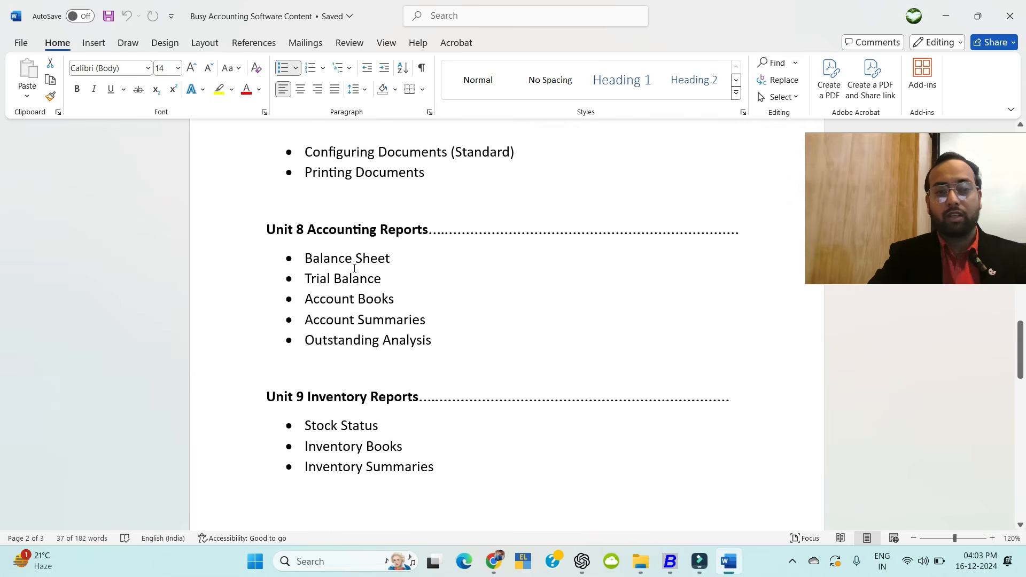
{"action": "left_click", "coordinate": [356, 265]}
{"action": "left_click_drag", "start_coordinate": [299, 259], "coordinate": [337, 262]}
{"action": "left_click", "coordinate": [324, 297]}
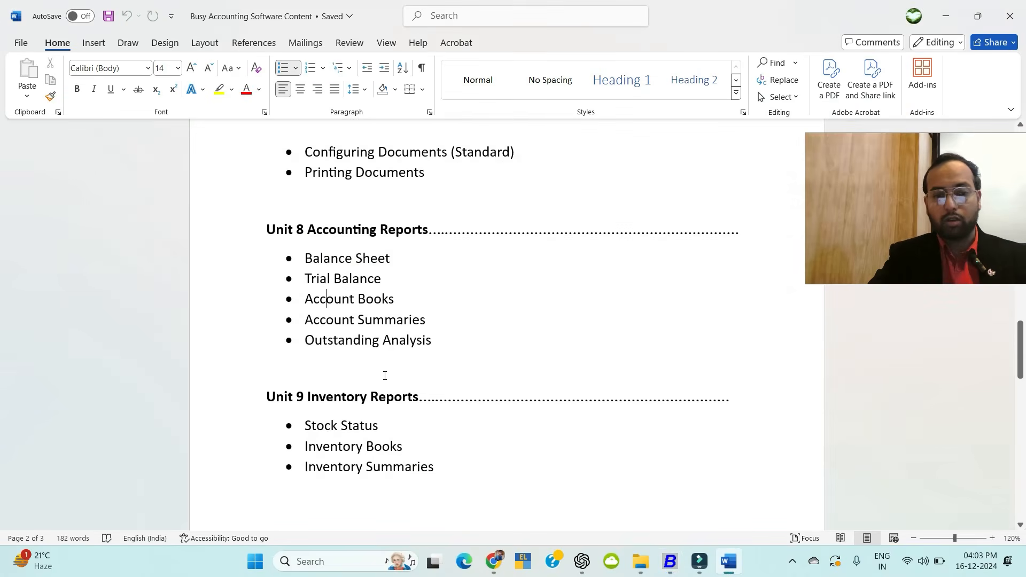
{"action": "scroll", "coordinate": [384, 375], "scroll_direction": "down", "scroll_amount": 8}
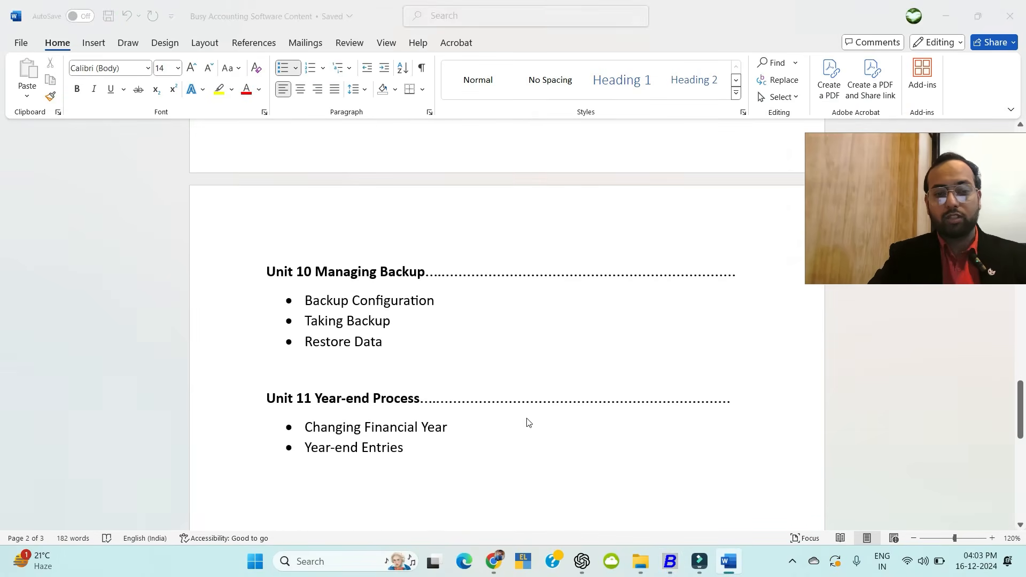
{"action": "key", "text": "alt+Tab"}
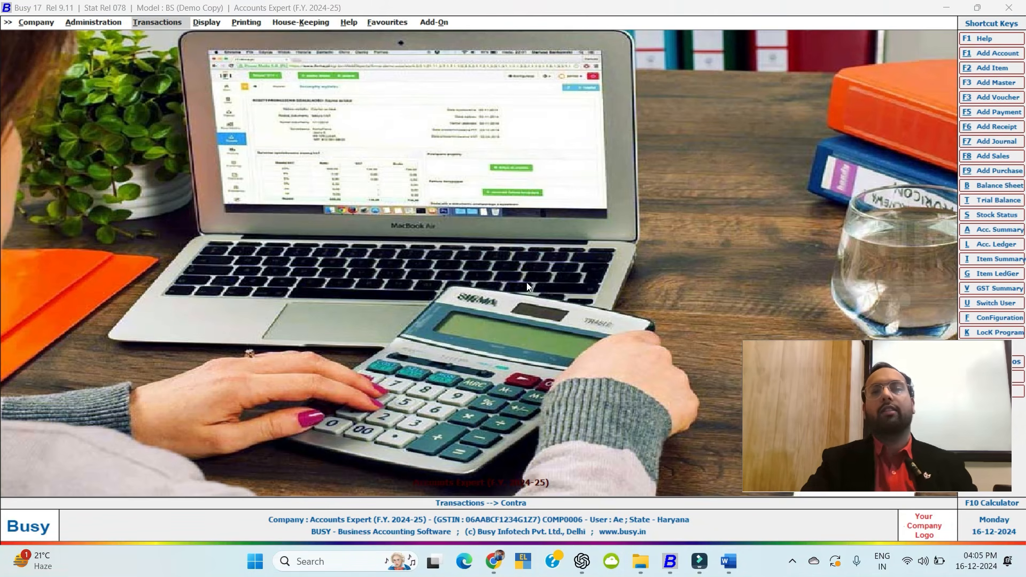
Browse the Final Results, Trial Balance and Account Books report groups under Display.
{"action": "left_click", "coordinate": [213, 23]}
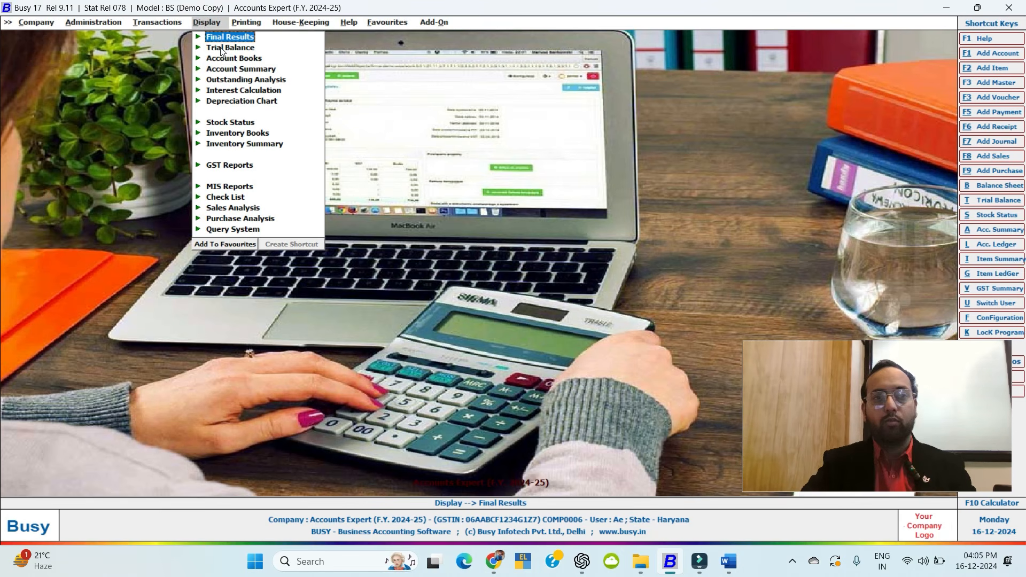
{"action": "key", "text": "Return"}
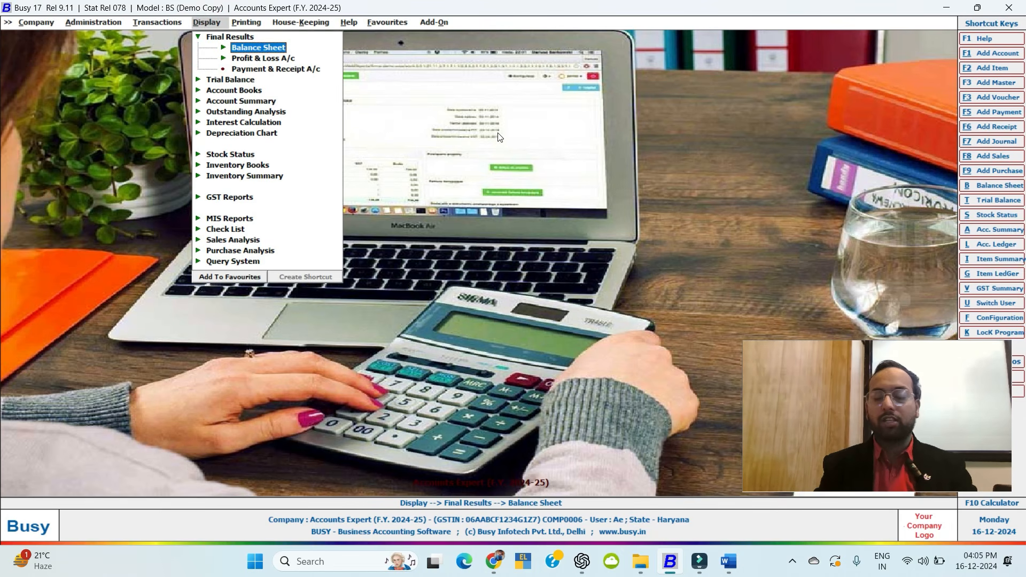
{"action": "key", "text": "Escape"}
{"action": "key", "text": "Down"}
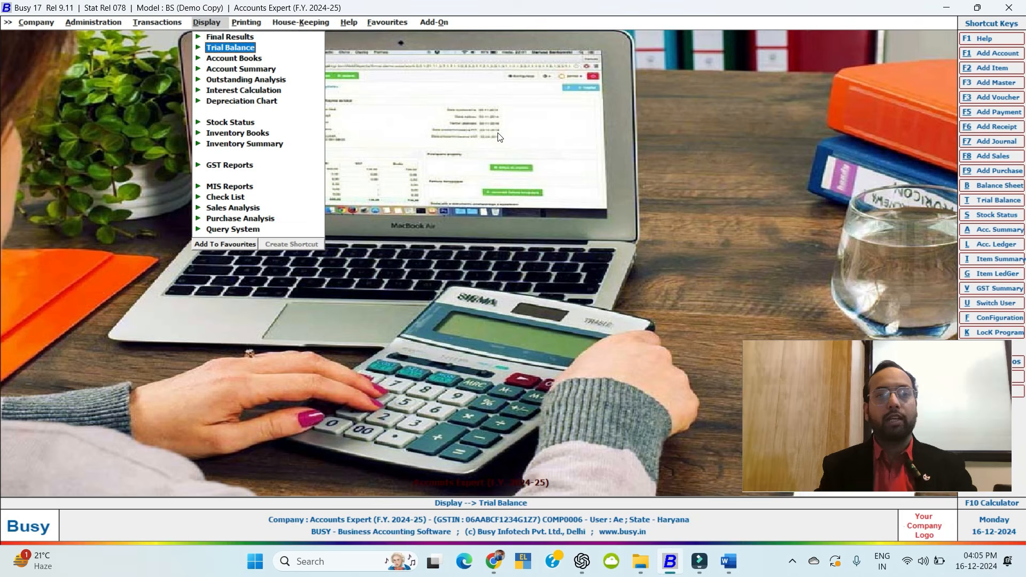
{"action": "key", "text": "Return"}
{"action": "key", "text": "Escape"}
{"action": "key", "text": "Down"}
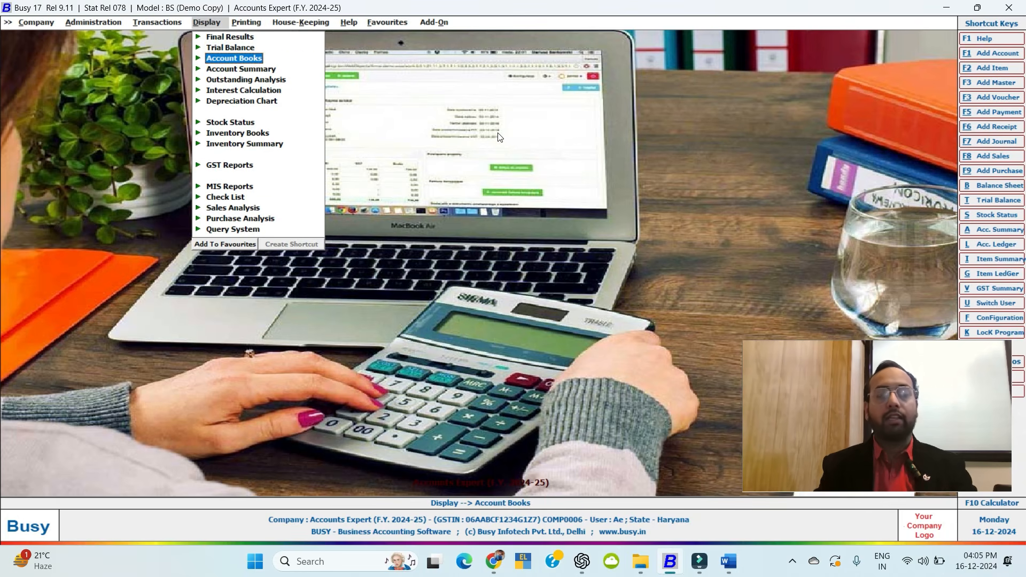
{"action": "key", "text": "Return"}
{"action": "key", "text": "Escape"}
Open the Day Book report and answer Yes to Show Cash Balances.
{"action": "key", "text": "Down"}
{"action": "key", "text": "Up"}
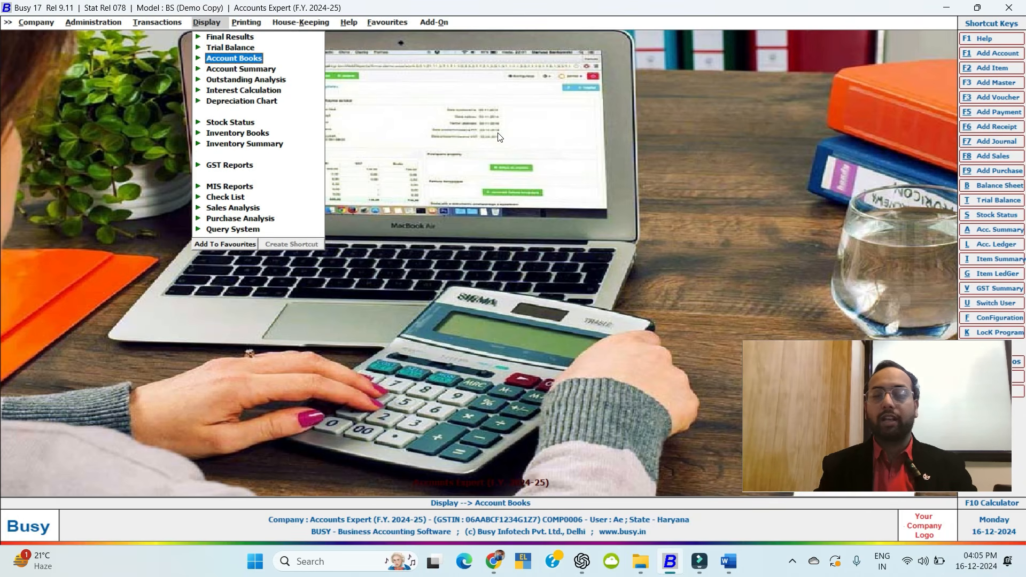
{"action": "key", "text": "Return"}
{"action": "key", "text": "Return"}
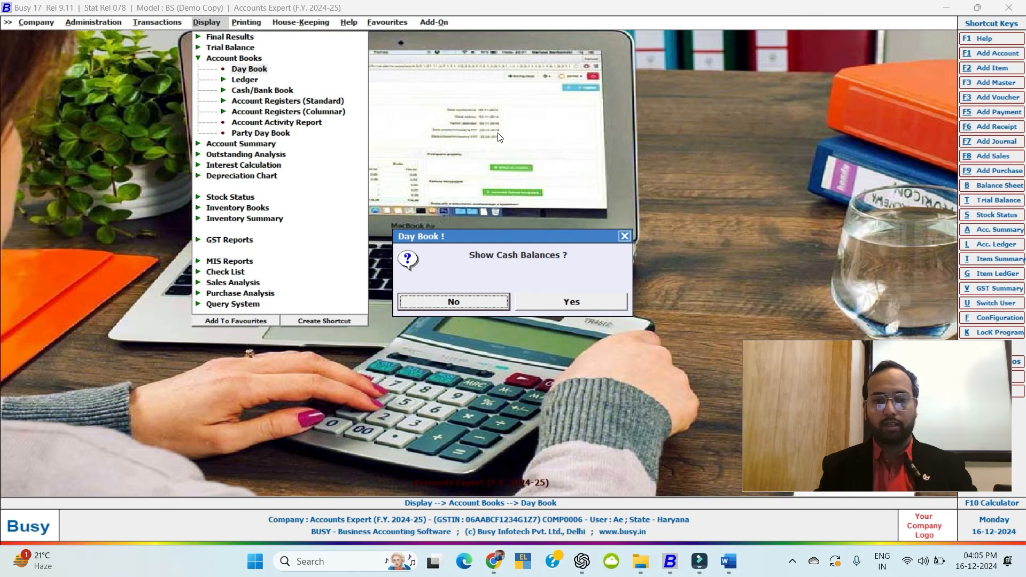
{"action": "key", "text": "Right"}
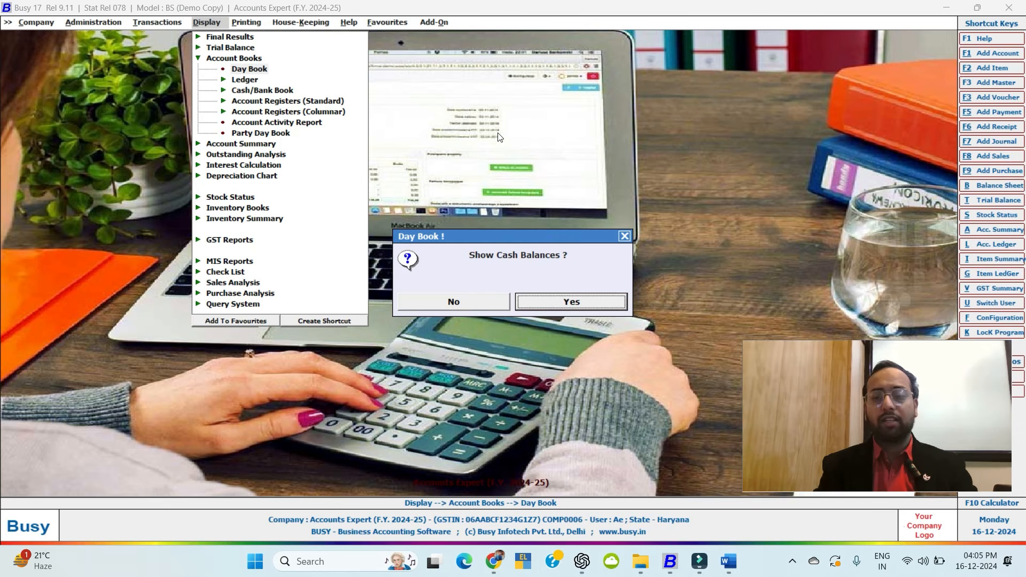
{"action": "key", "text": "Return"}
Accept the 01-04-2024 to 03-04-2024 dates and include voucher and bill numbers.
{"action": "key", "text": "Return"}
{"action": "key", "text": "Return"}
{"action": "key", "text": "Return"}
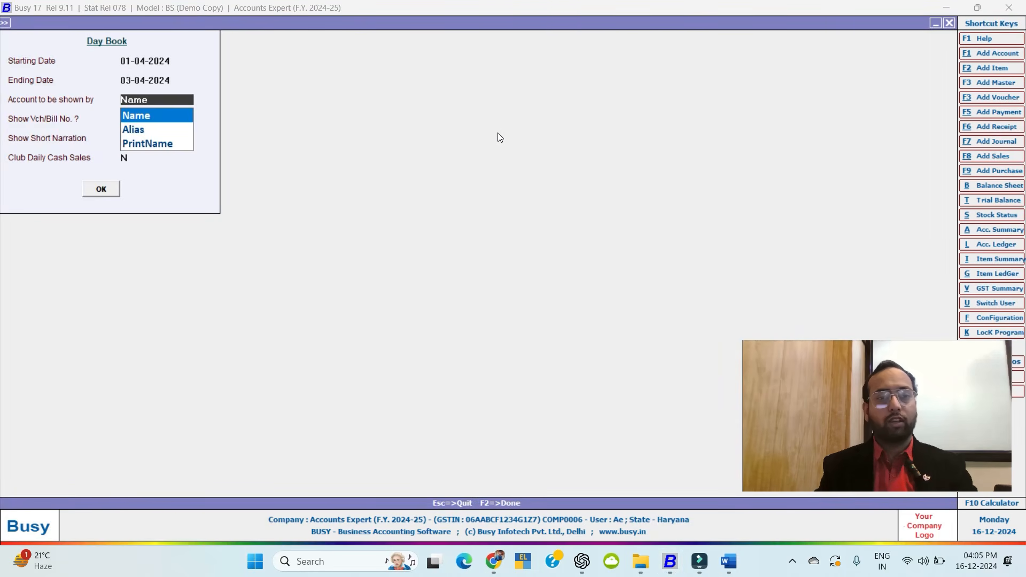
{"action": "type", "text": "y"}
{"action": "key", "text": "Return"}
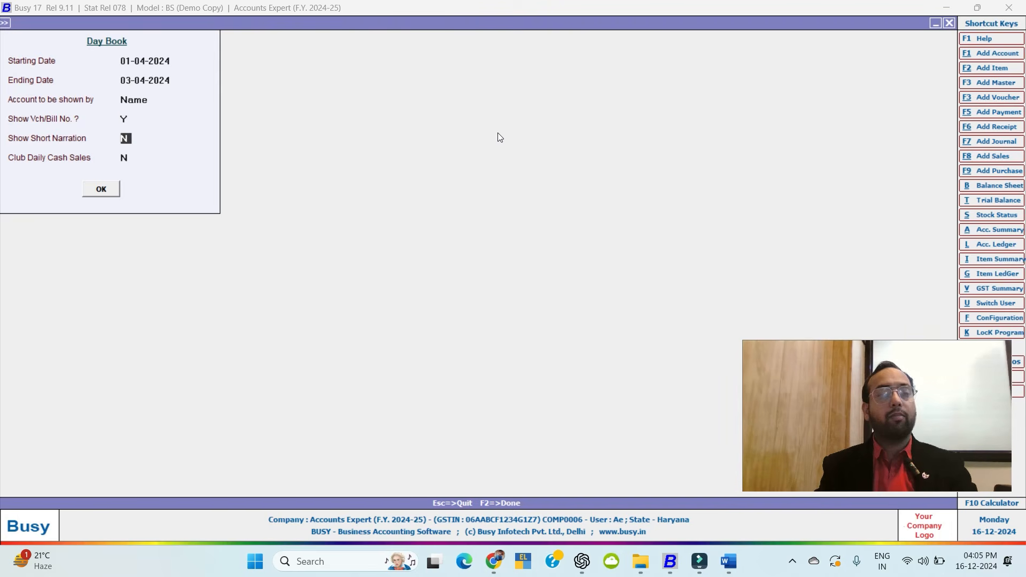
{"action": "key", "text": "Return"}
{"action": "key", "text": "Return"}
{"action": "key", "text": "Return"}
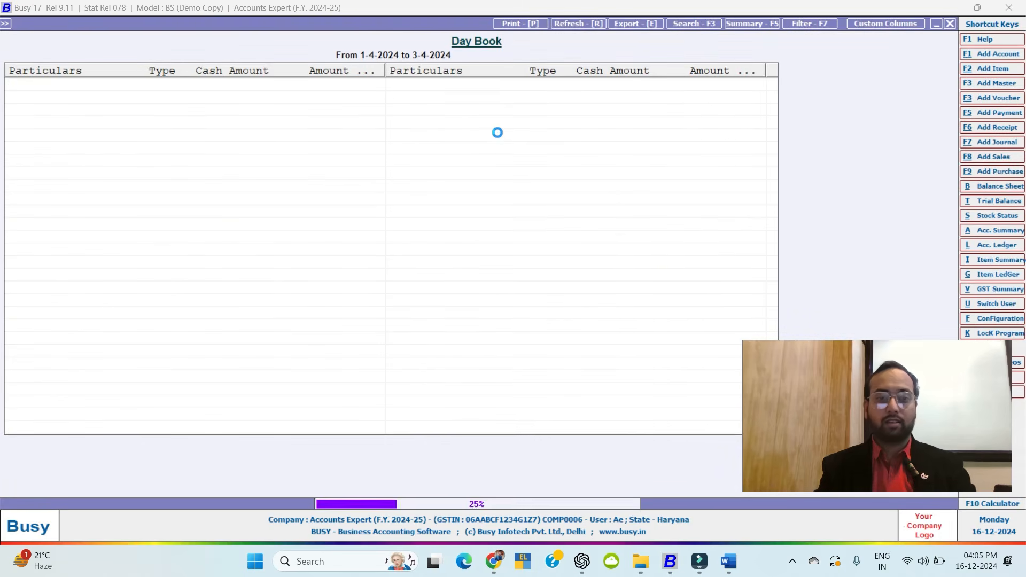
Review the 1 April entries: Abc Pvt Ltd purchase, purchase return, IGST Input and receipt.
{"action": "key", "text": "Down"}
{"action": "key", "text": "Down"}
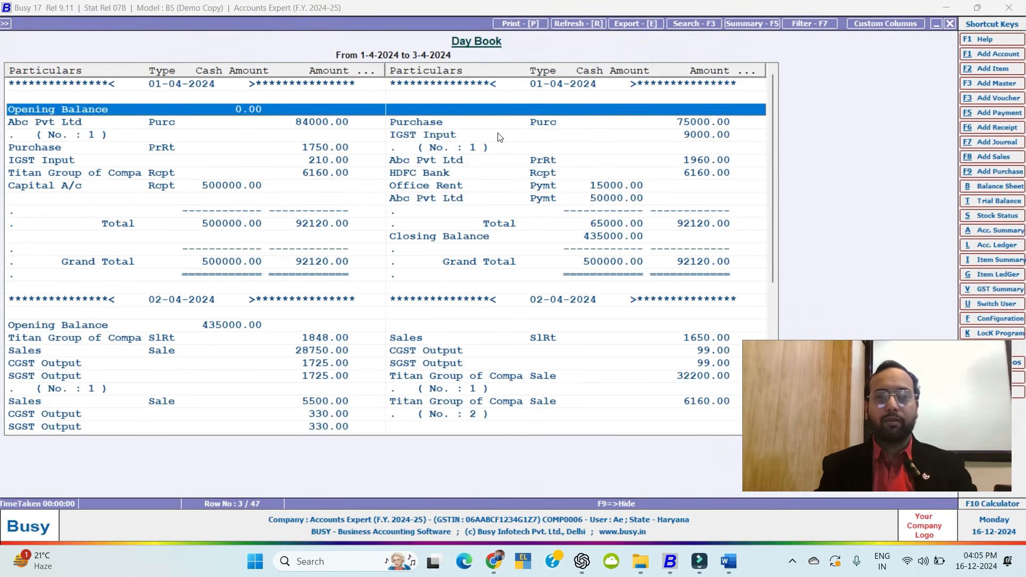
{"action": "key", "text": "Up"}
{"action": "key", "text": "Up"}
{"action": "key", "text": "Down"}
{"action": "key", "text": "Down"}
{"action": "key", "text": "Down"}
{"action": "key", "text": "Down"}
{"action": "key", "text": "Down"}
{"action": "key", "text": "Down"}
{"action": "key", "text": "Up"}
{"action": "key", "text": "Up"}
{"action": "key", "text": "Up"}
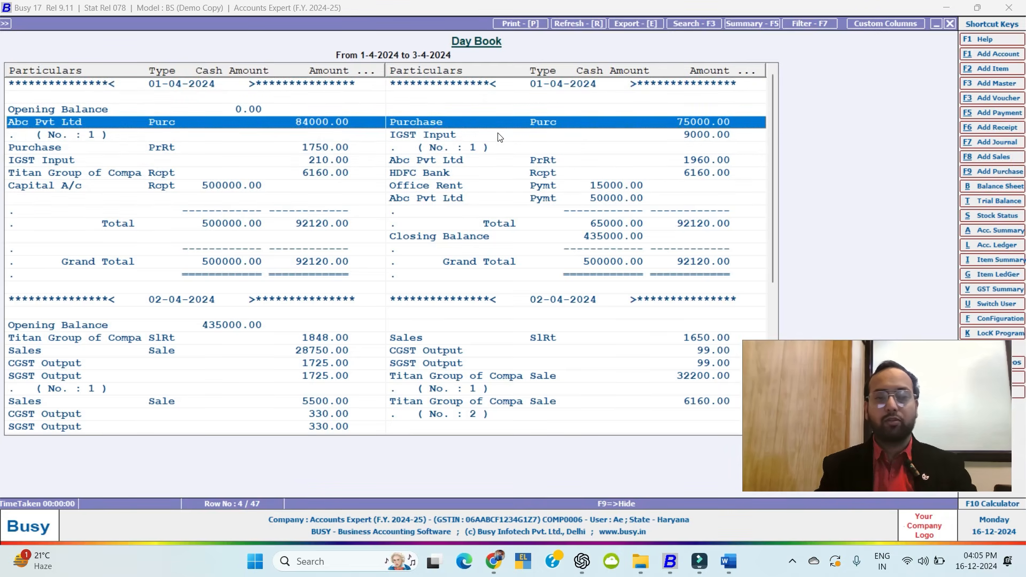
{"action": "key", "text": "Down"}
{"action": "key", "text": "Down"}
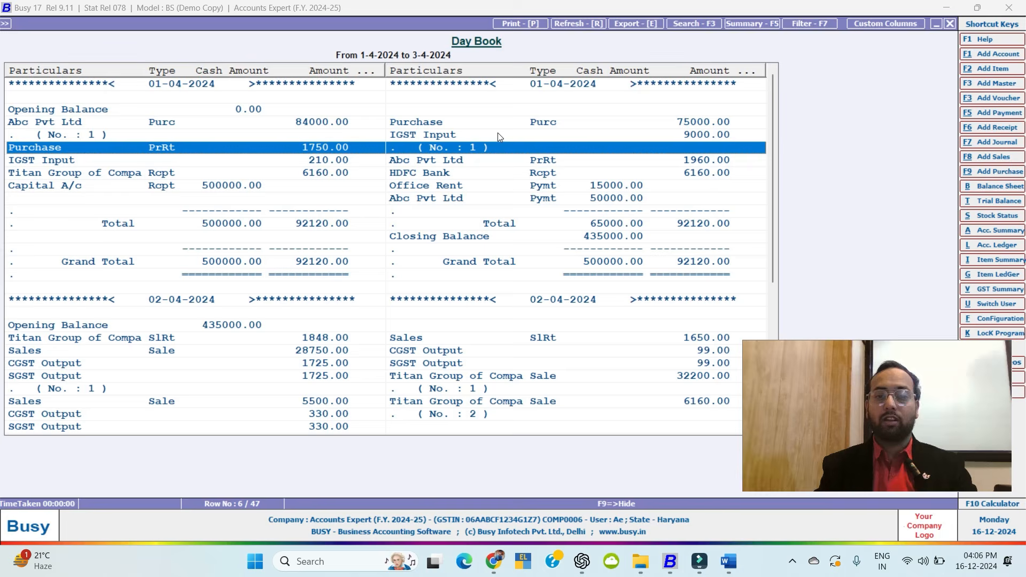
{"action": "key", "text": "Down"}
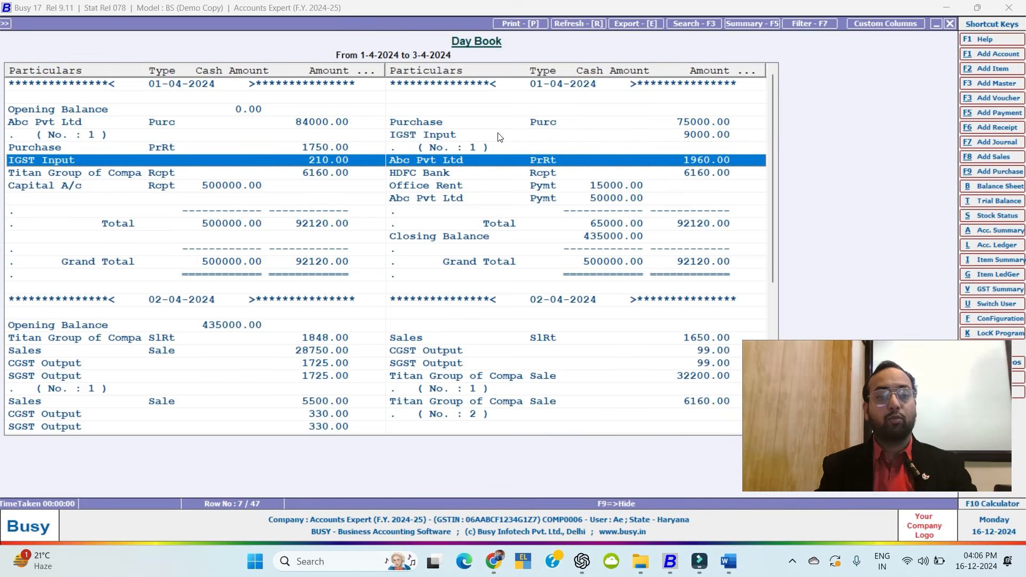
{"action": "key", "text": "Down"}
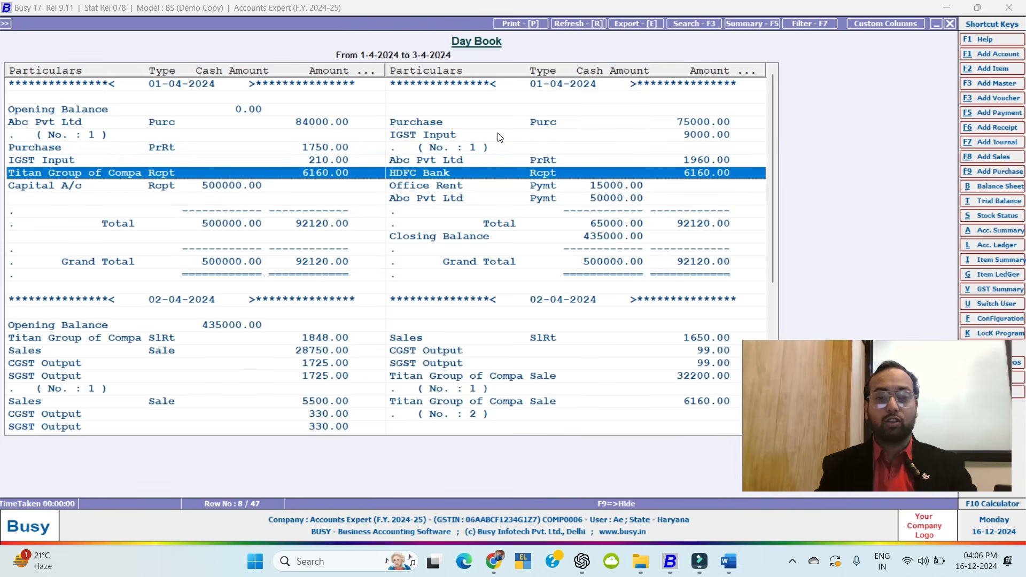
{"action": "key", "text": "Up"}
{"action": "key", "text": "Up"}
{"action": "key", "text": "Up"}
{"action": "key", "text": "Up"}
{"action": "key", "text": "Down"}
{"action": "key", "text": "Down"}
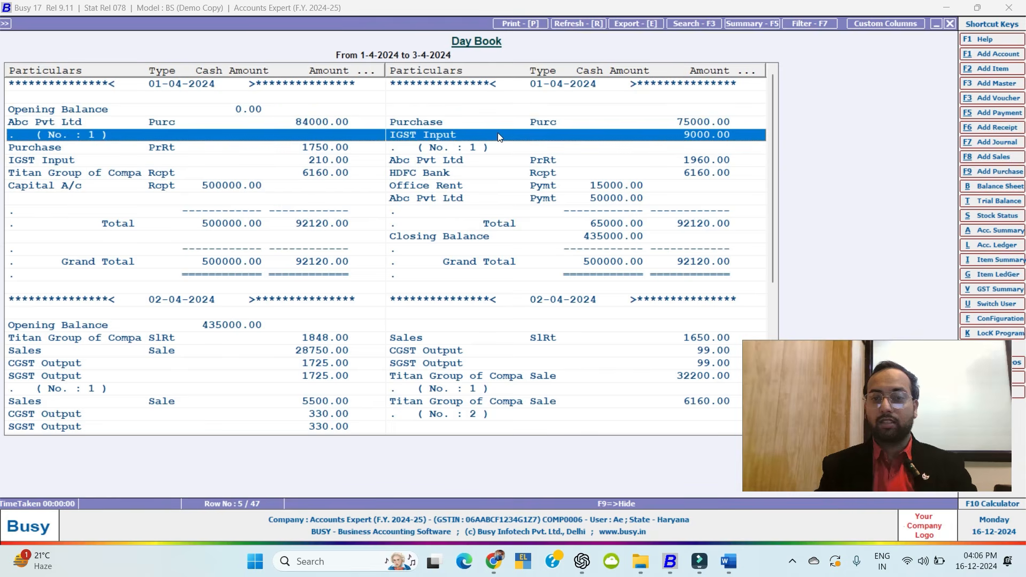
{"action": "key", "text": "Down"}
{"action": "key", "text": "Down"}
{"action": "key", "text": "Up"}
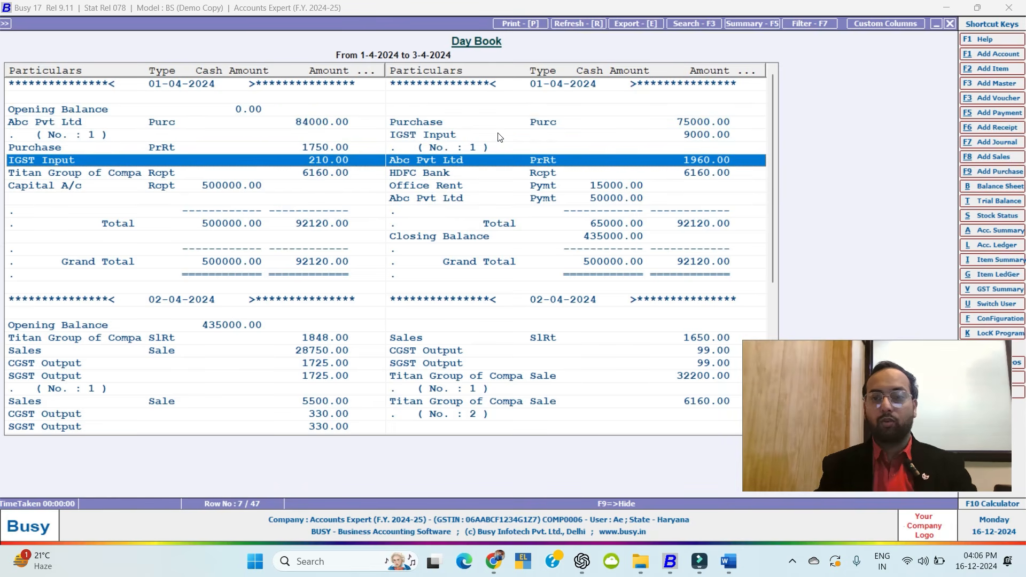
{"action": "key", "text": "Up"}
{"action": "key", "text": "Up"}
Review the Capital A/c receipt, Abc Pvt Ltd payment and 2 April Day Book entries.
{"action": "key", "text": "Up"}
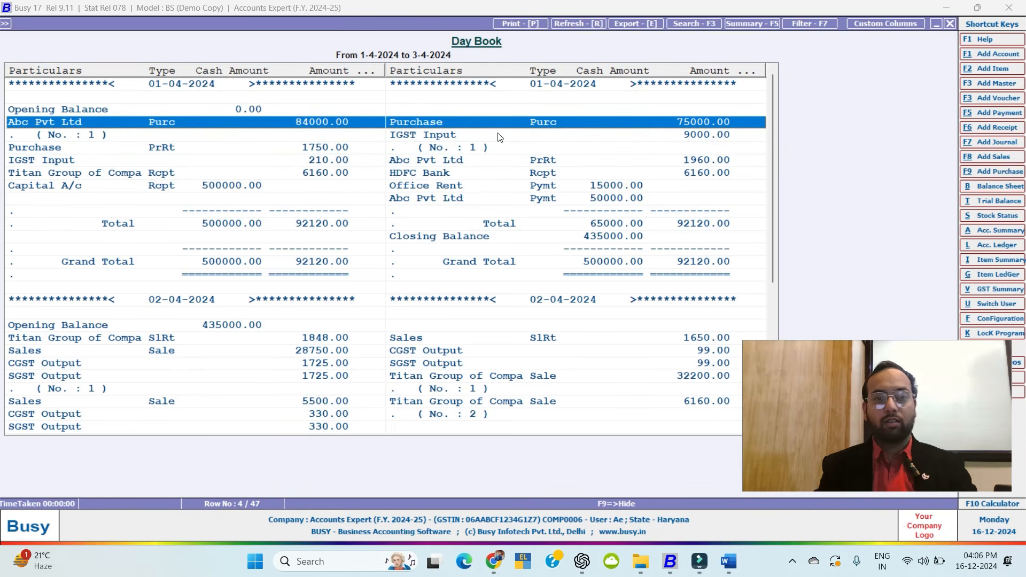
{"action": "key", "text": "Down"}
{"action": "key", "text": "Up"}
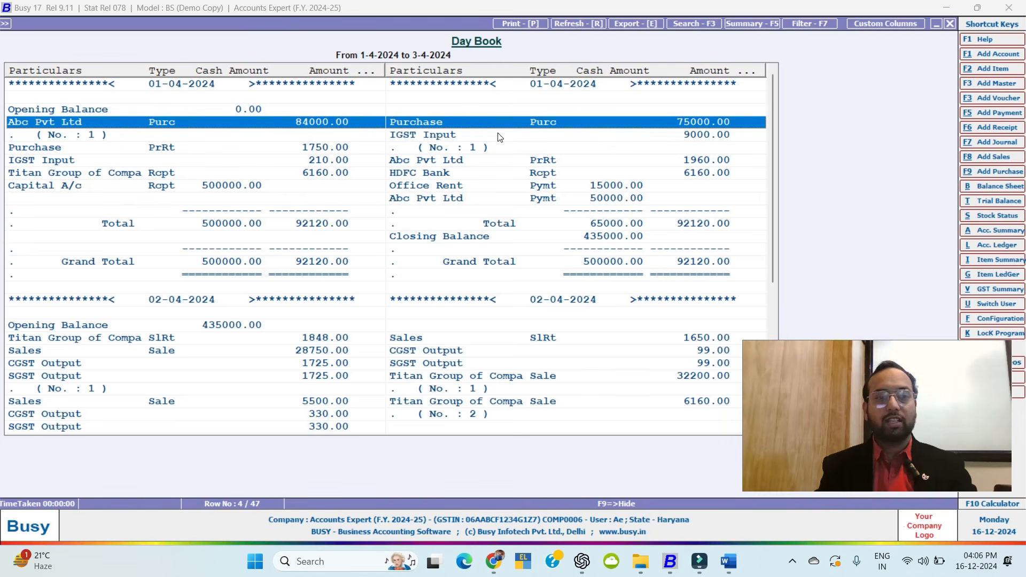
{"action": "key", "text": "Down"}
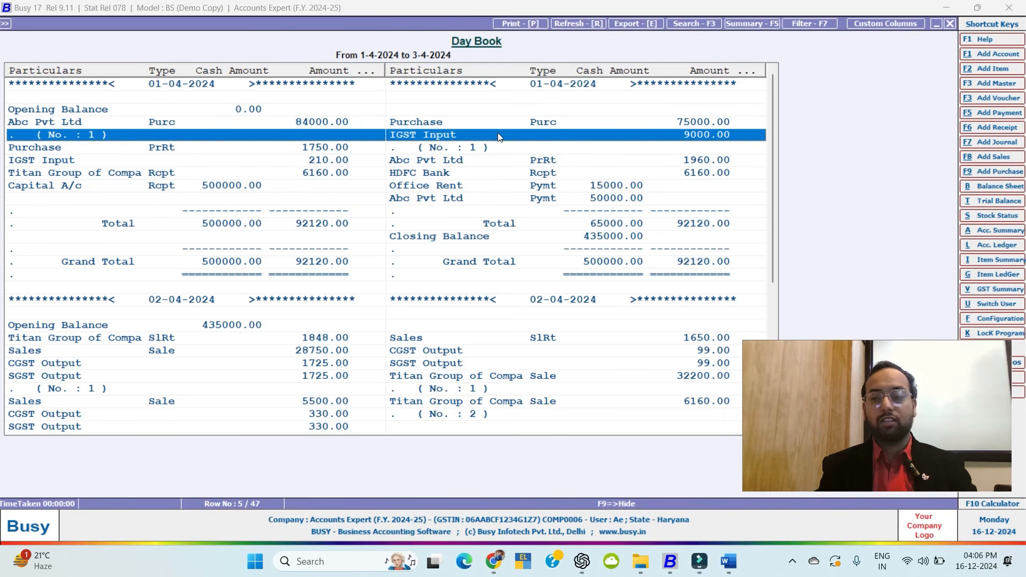
{"action": "key", "text": "Down"}
{"action": "key", "text": "Down"}
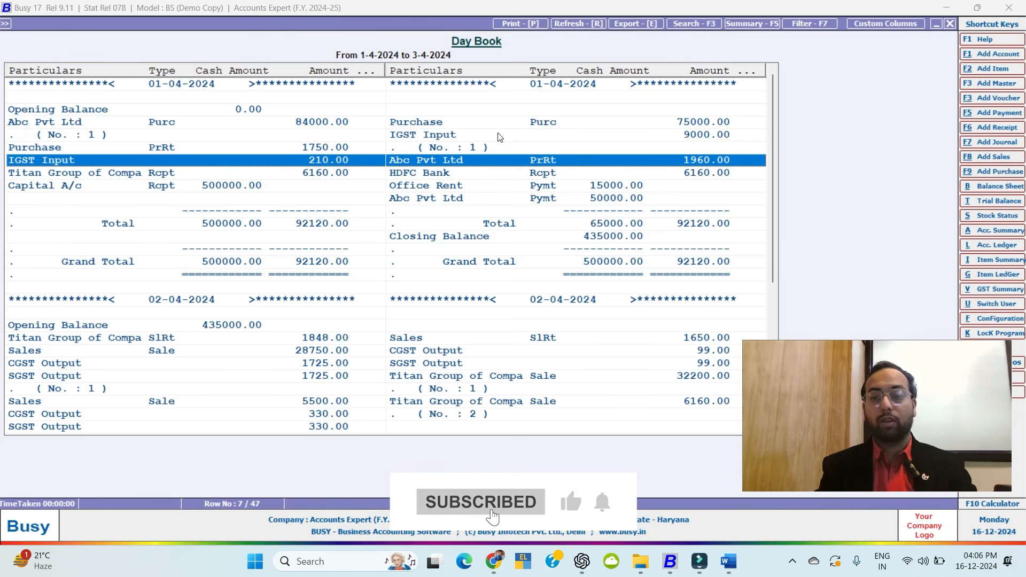
{"action": "key", "text": "Down"}
{"action": "key", "text": "Down"}
{"action": "key", "text": "Down"}
{"action": "key", "text": "Down"}
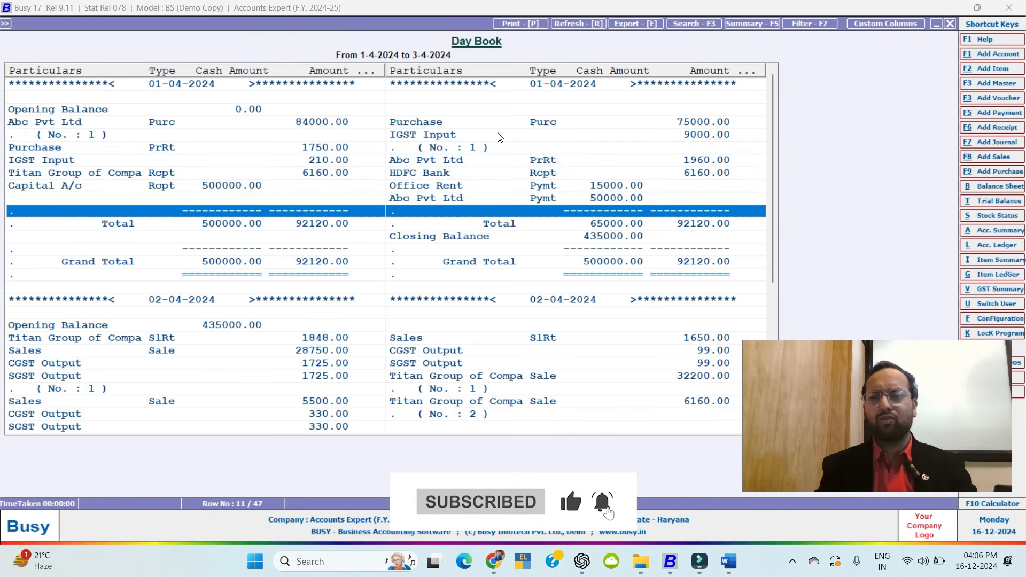
{"action": "key", "text": "Up"}
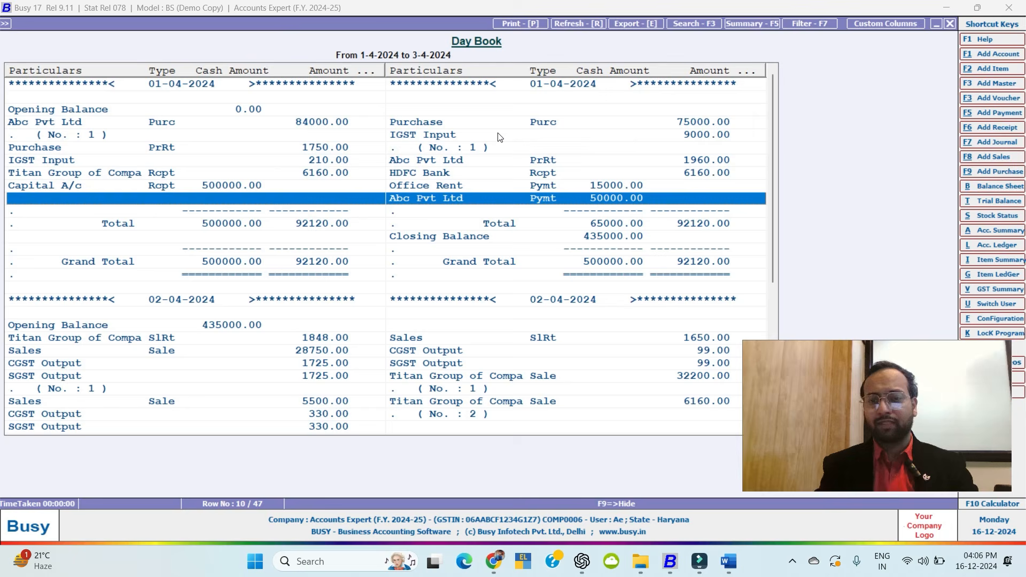
{"action": "key", "text": "Up"}
{"action": "key", "text": "Down"}
{"action": "key", "text": "Down"}
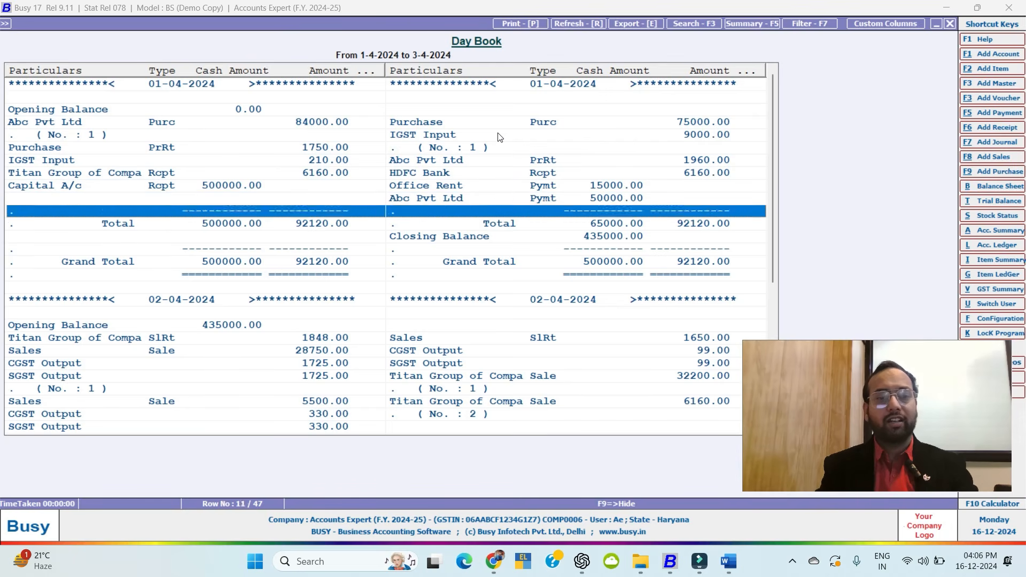
{"action": "key", "text": "Down"}
{"action": "key", "text": "Down"}
{"action": "key", "text": "Down"}
{"action": "key", "text": "Down"}
{"action": "key", "text": "Down"}
{"action": "key", "text": "Down"}
{"action": "key", "text": "Down"}
{"action": "key", "text": "Down"}
{"action": "key", "text": "Down"}
{"action": "key", "text": "Down"}
{"action": "key", "text": "Down"}
{"action": "key", "text": "Down"}
{"action": "key", "text": "Down"}
{"action": "key", "text": "Down"}
{"action": "key", "text": "Down"}
{"action": "key", "text": "Down"}
{"action": "key", "text": "Down"}
Close the Day Book and its options, then select the account-wise ledger report.
{"action": "key", "text": "Down"}
{"action": "key", "text": "Down"}
{"action": "key", "text": "Down"}
{"action": "key", "text": "Down"}
{"action": "key", "text": "Down"}
{"action": "key", "text": "Down"}
{"action": "key", "text": "Down"}
{"action": "key", "text": "Down"}
{"action": "key", "text": "Down"}
{"action": "key", "text": "Down"}
{"action": "key", "text": "Down"}
{"action": "key", "text": "Down"}
{"action": "key", "text": "Down"}
{"action": "key", "text": "Down"}
{"action": "key", "text": "Down"}
{"action": "key", "text": "Down"}
{"action": "key", "text": "Down"}
{"action": "key", "text": "Down"}
{"action": "key", "text": "Down"}
{"action": "key", "text": "Down"}
{"action": "key", "text": "Escape"}
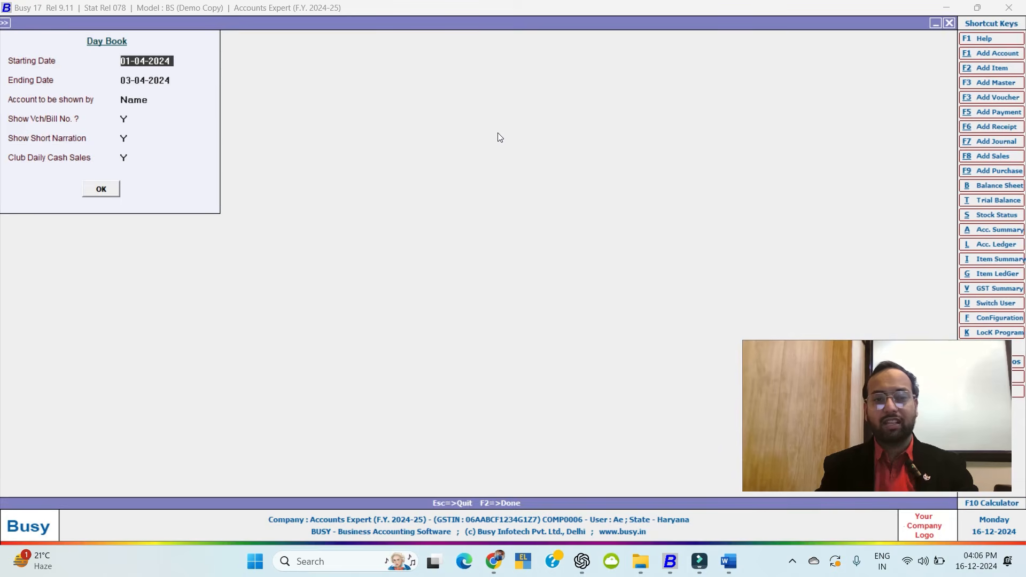
{"action": "key", "text": "Escape"}
{"action": "key", "text": "Down"}
{"action": "key", "text": "Return"}
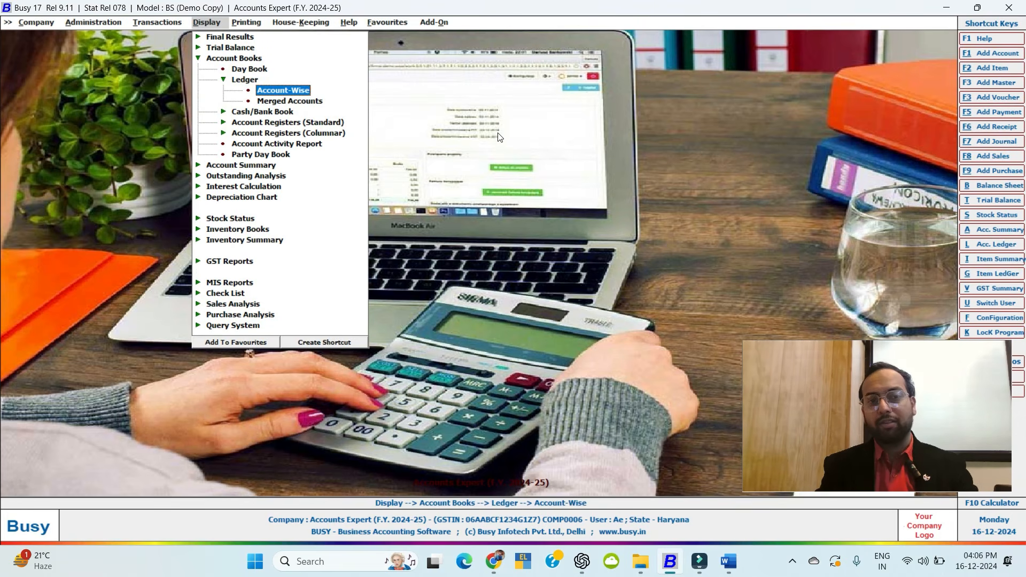
{"action": "key", "text": "Escape"}
{"action": "key", "text": "Return"}
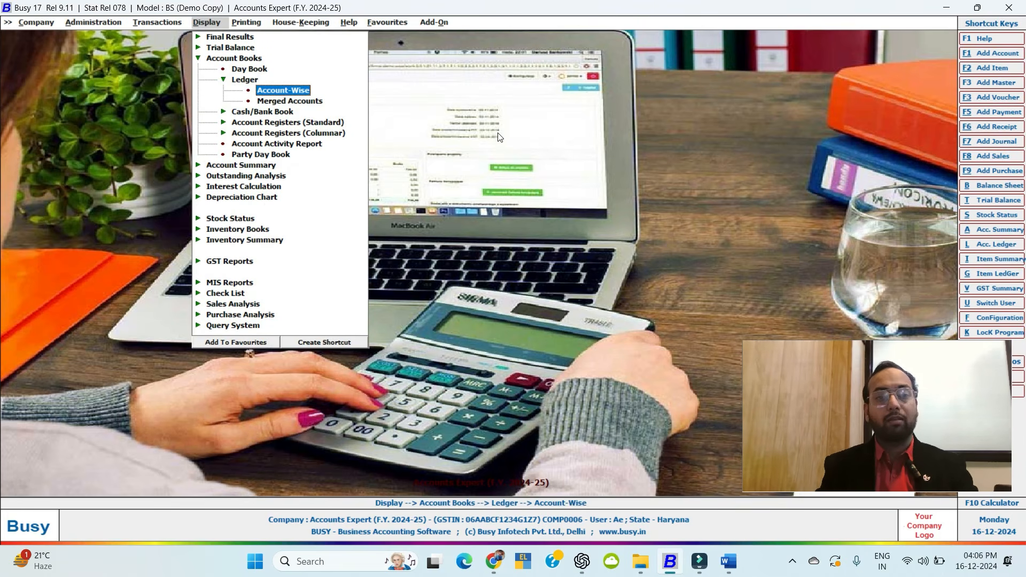
{"action": "key", "text": "Return"}
{"action": "key", "text": "Return"}
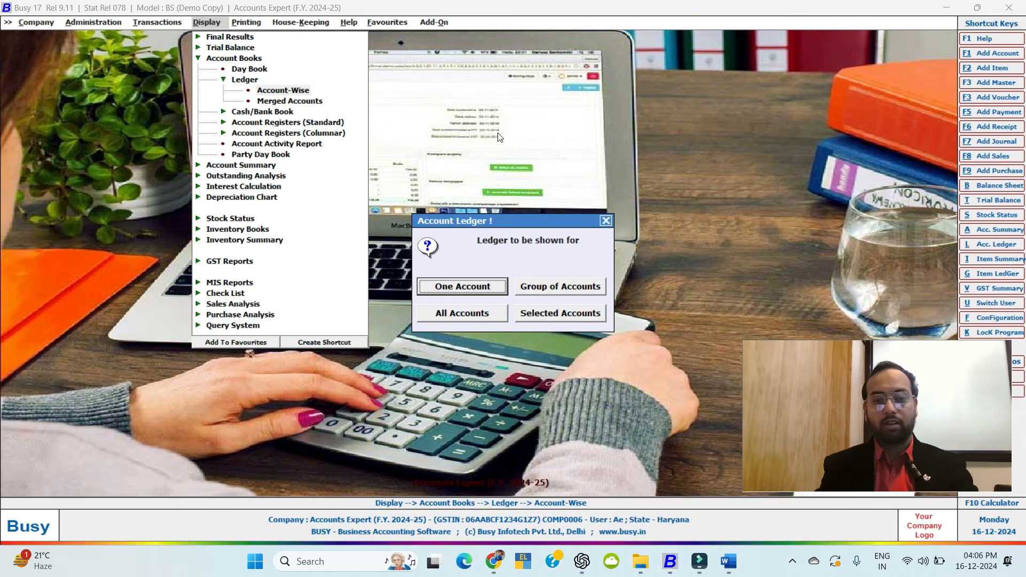
{"action": "key", "text": "Tab"}
{"action": "key", "text": "Tab"}
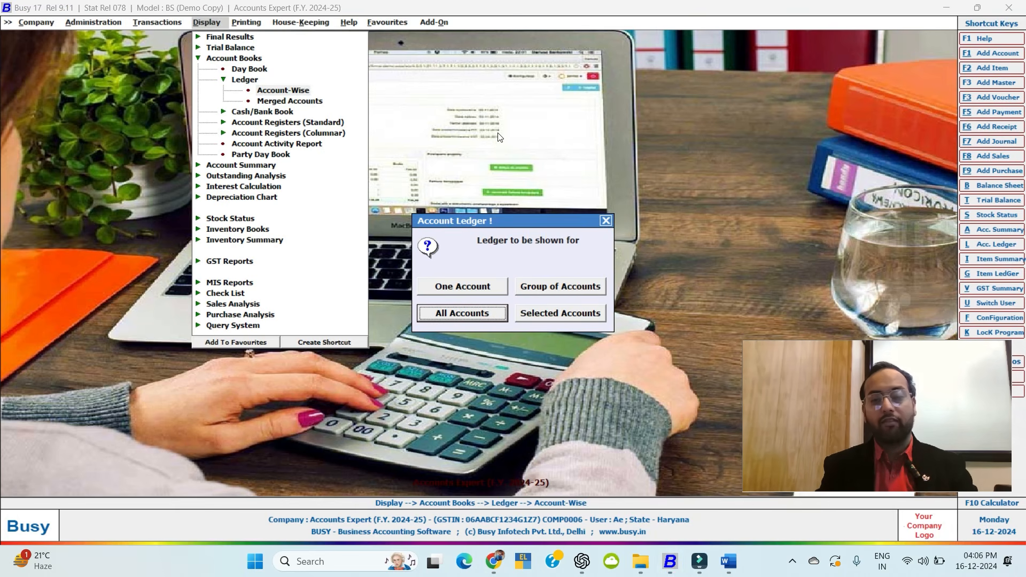
{"action": "key", "text": "Return"}
{"action": "key", "text": "Escape"}
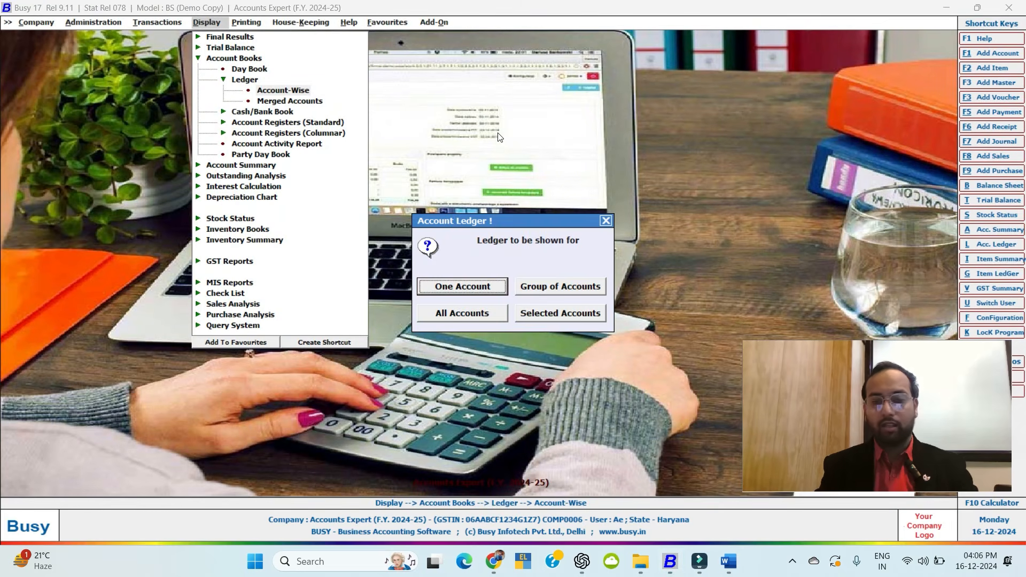
{"action": "key", "text": "Return"}
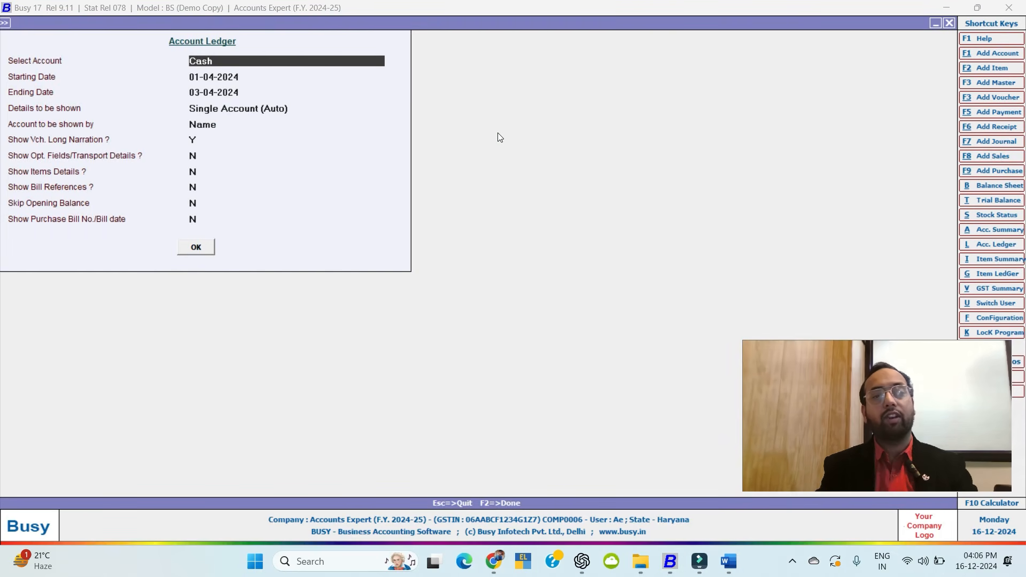
{"action": "key", "text": "Escape"}
{"action": "key", "text": "Tab"}
{"action": "key", "text": "Tab"}
{"action": "key", "text": "Return"}
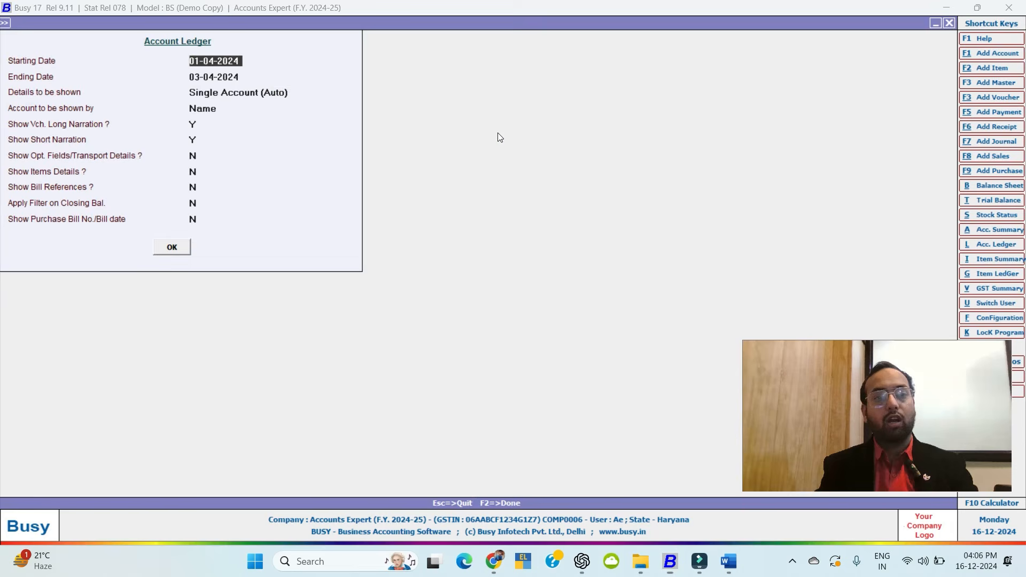
{"action": "key", "text": "Return"}
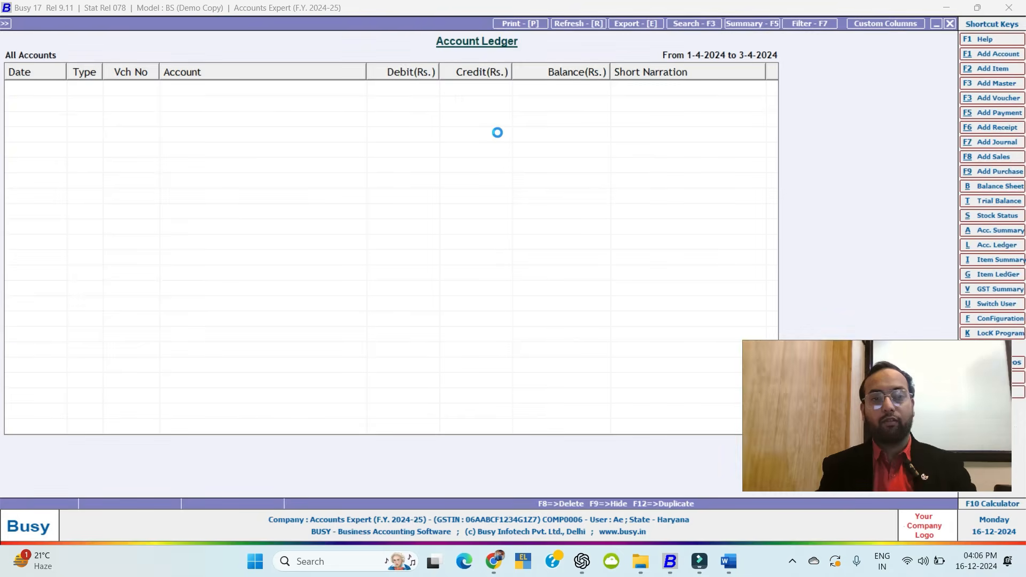
{"action": "key", "text": "Up"}
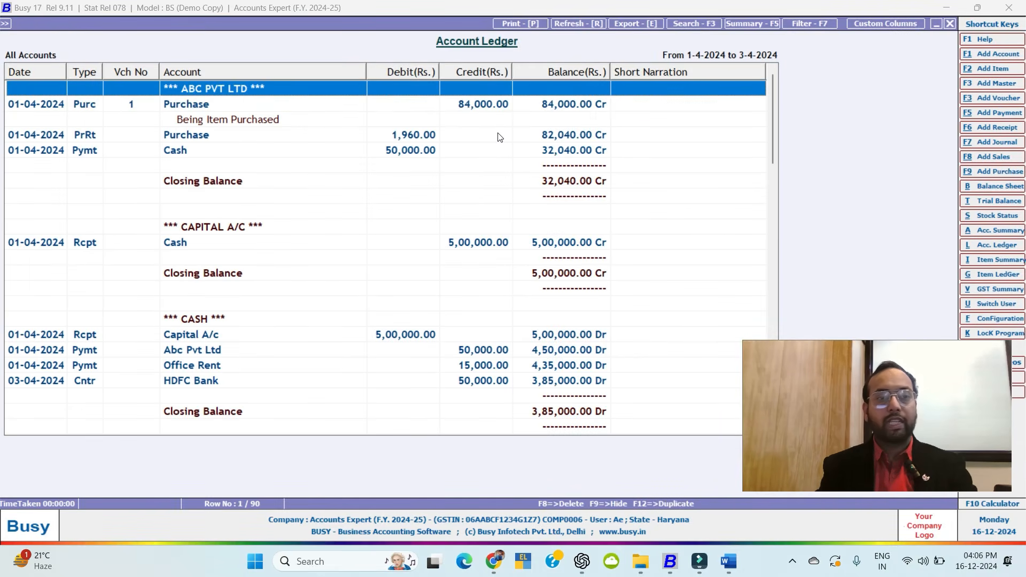
{"action": "key", "text": "Down"}
{"action": "key", "text": "Down"}
{"action": "key", "text": "Down"}
{"action": "key", "text": "Down"}
{"action": "key", "text": "Down"}
{"action": "key", "text": "Down"}
{"action": "key", "text": "Down"}
{"action": "key", "text": "Down"}
{"action": "key", "text": "Down"}
{"action": "key", "text": "Down"}
{"action": "key", "text": "Down"}
{"action": "key", "text": "Down"}
{"action": "key", "text": "Down"}
{"action": "key", "text": "Down"}
{"action": "key", "text": "Down"}
{"action": "key", "text": "Down"}
{"action": "key", "text": "Down"}
{"action": "key", "text": "Down"}
{"action": "key", "text": "Down"}
{"action": "key", "text": "Down"}
{"action": "key", "text": "Down"}
{"action": "key", "text": "Down"}
{"action": "key", "text": "Down"}
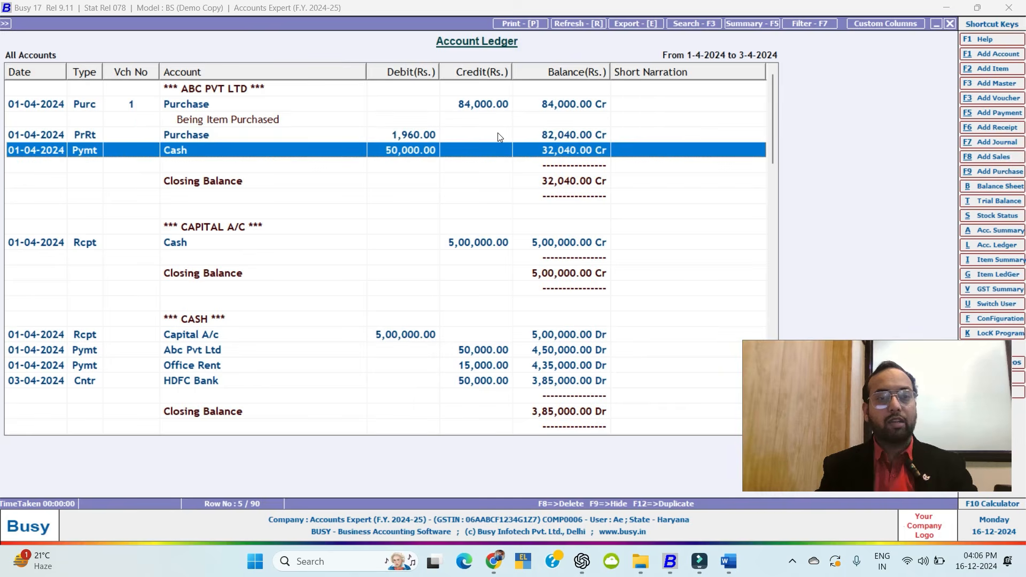
{"action": "key", "text": "Down"}
{"action": "key", "text": "Down"}
{"action": "key", "text": "Down"}
{"action": "key", "text": "Down"}
{"action": "key", "text": "Down"}
{"action": "key", "text": "Down"}
{"action": "key", "text": "Down"}
{"action": "key", "text": "Down"}
{"action": "key", "text": "Down"}
{"action": "key", "text": "Down"}
{"action": "key", "text": "Down"}
{"action": "key", "text": "Down"}
{"action": "key", "text": "Down"}
{"action": "key", "text": "Down"}
{"action": "key", "text": "Down"}
{"action": "key", "text": "Down"}
{"action": "key", "text": "Down"}
{"action": "key", "text": "Down"}
{"action": "key", "text": "Down"}
{"action": "key", "text": "Down"}
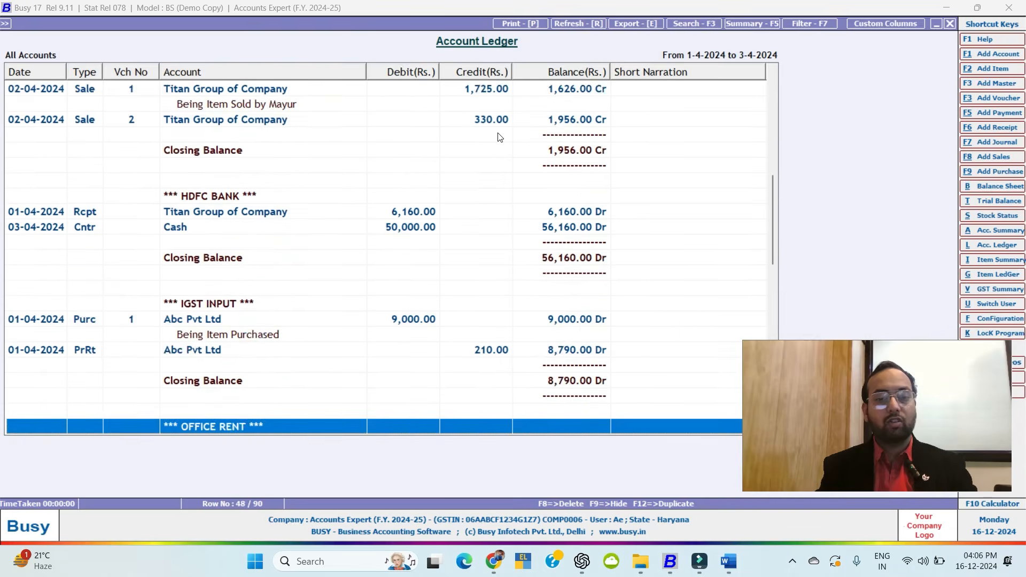
{"action": "key", "text": "Escape"}
{"action": "key", "text": "Escape"}
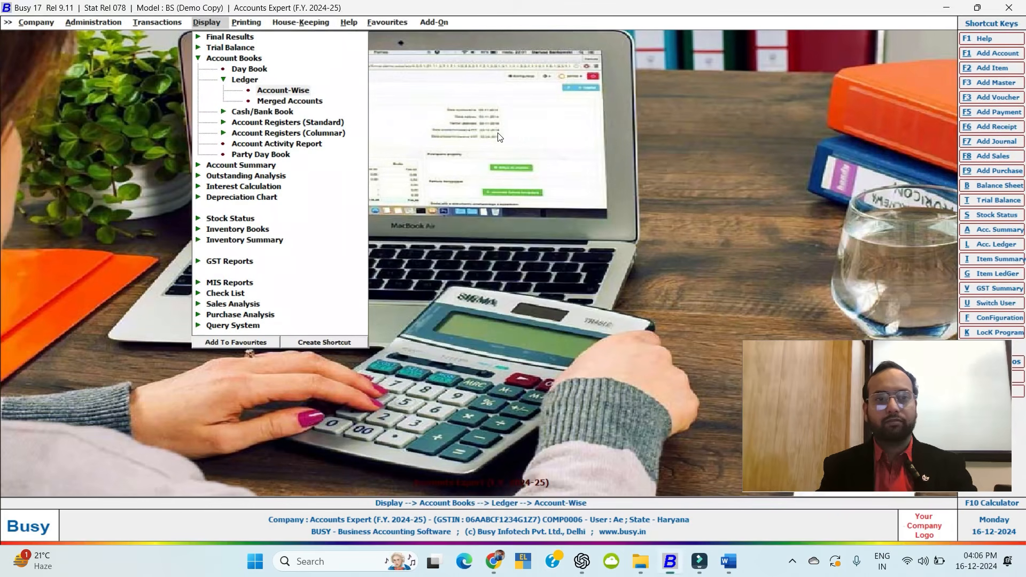
{"action": "key", "text": "Return"}
{"action": "key", "text": "Return"}
{"action": "key", "text": "Escape"}
{"action": "key", "text": "Escape"}
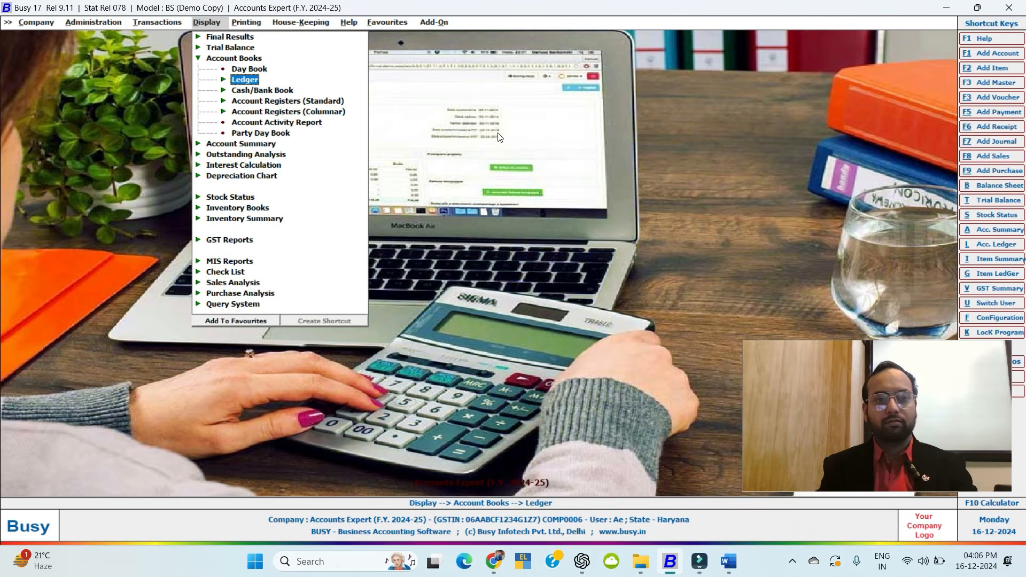
{"action": "key", "text": "Down"}
{"action": "key", "text": "Return"}
{"action": "key", "text": "Return"}
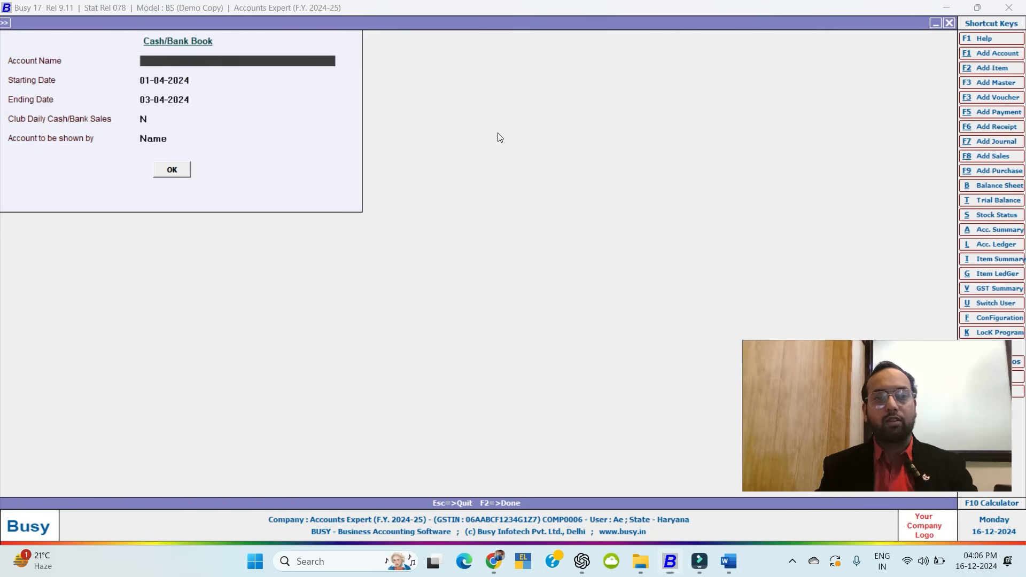
{"action": "key", "text": "Return"}
{"action": "key", "text": "Return"}
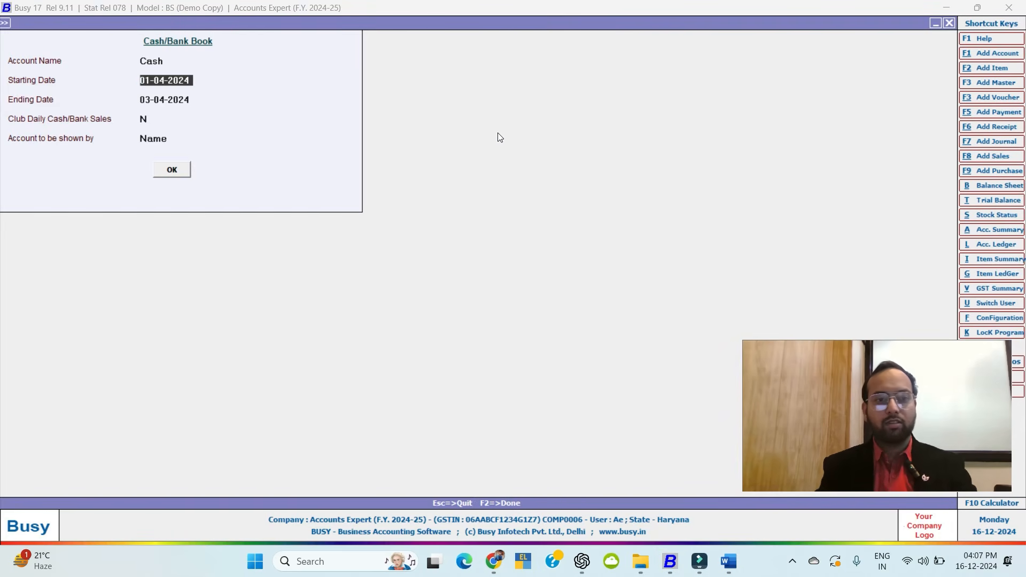
{"action": "key", "text": "F2"}
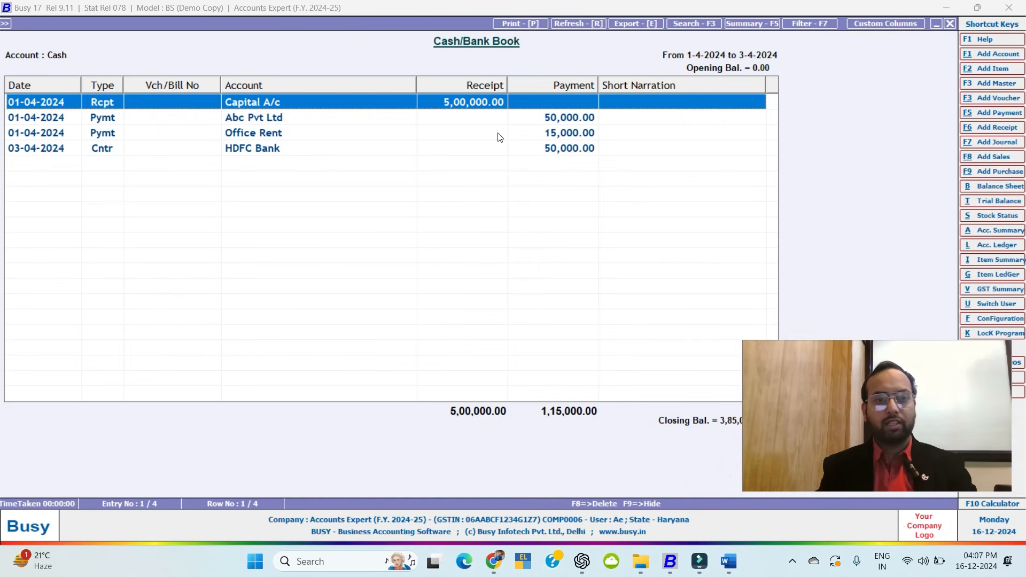
{"action": "key", "text": "Escape"}
{"action": "type", "text": "H"}
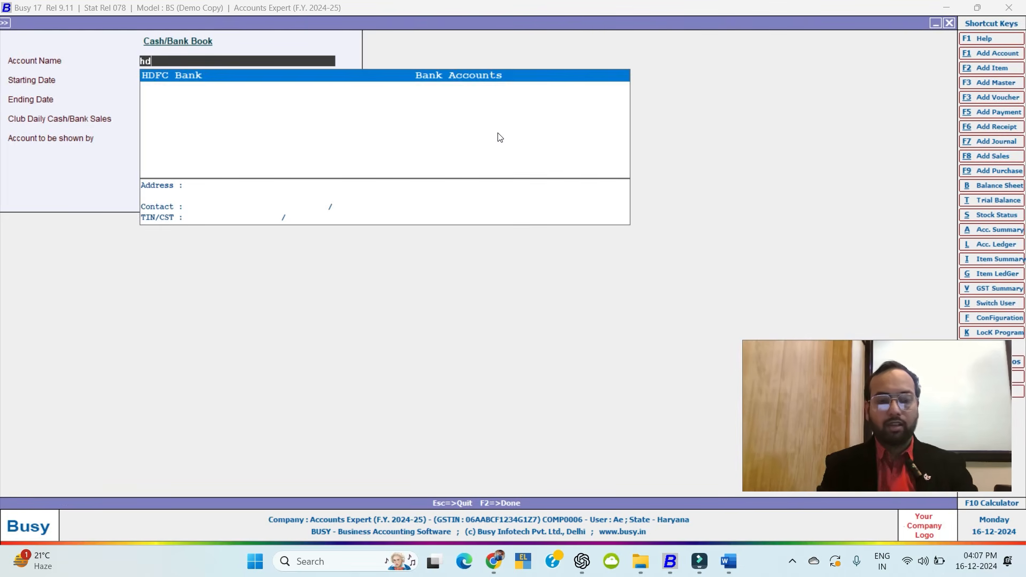
{"action": "key", "text": "Return"}
{"action": "key", "text": "F2"}
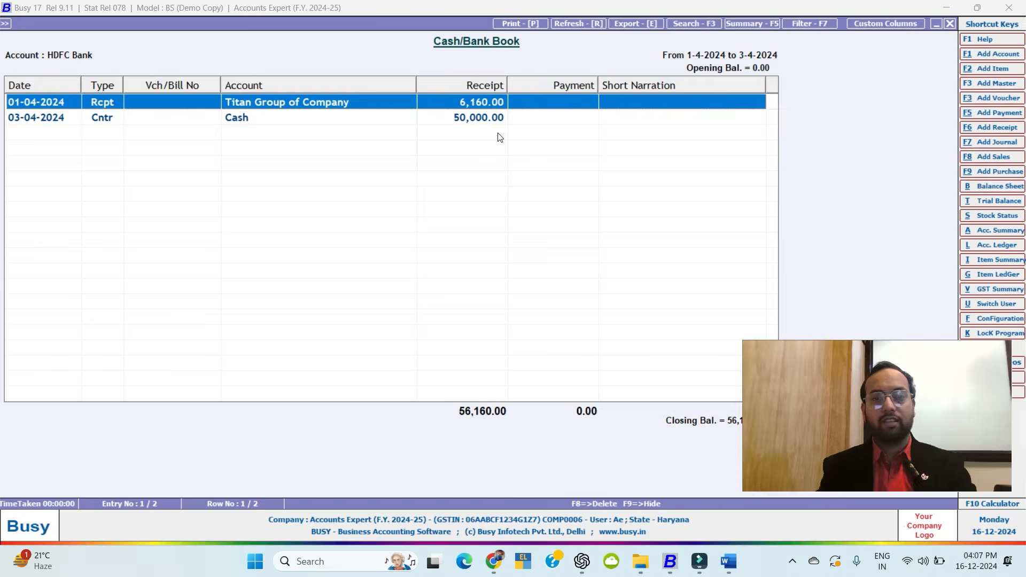
{"action": "key", "text": "Escape"}
{"action": "key", "text": "Escape"}
{"action": "key", "text": "Escape"}
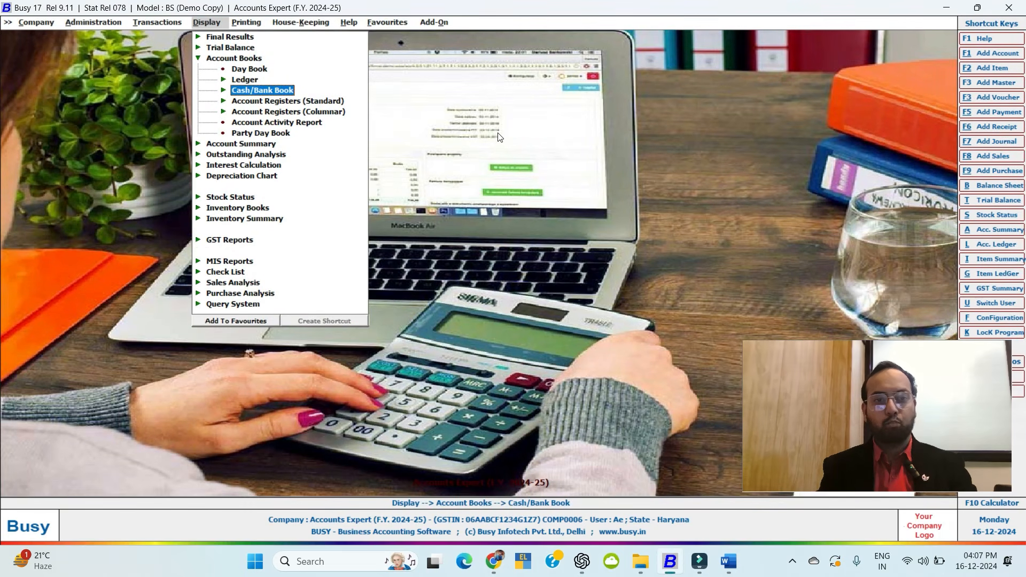
{"action": "key", "text": "Down"}
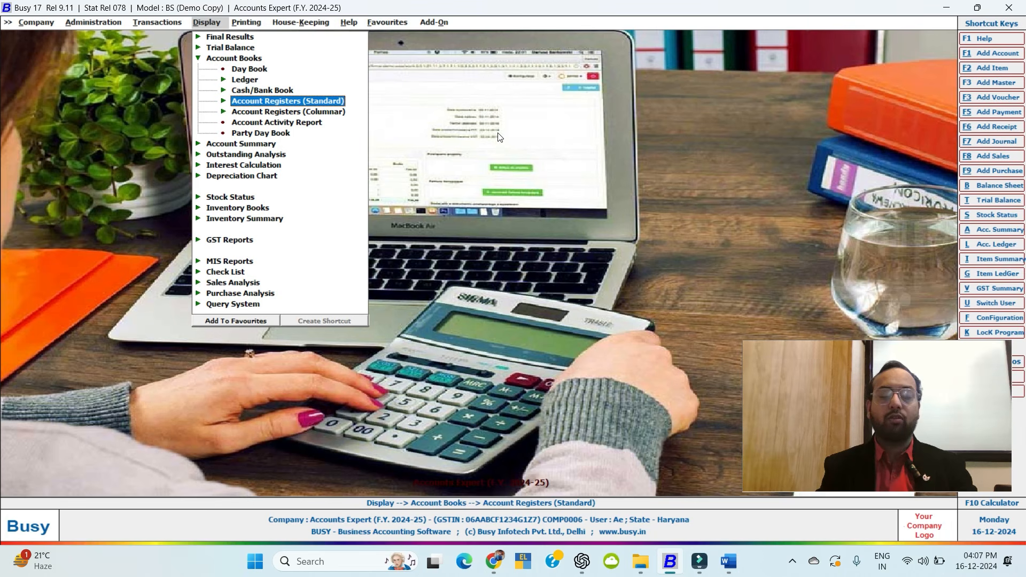
{"action": "key", "text": "Return"}
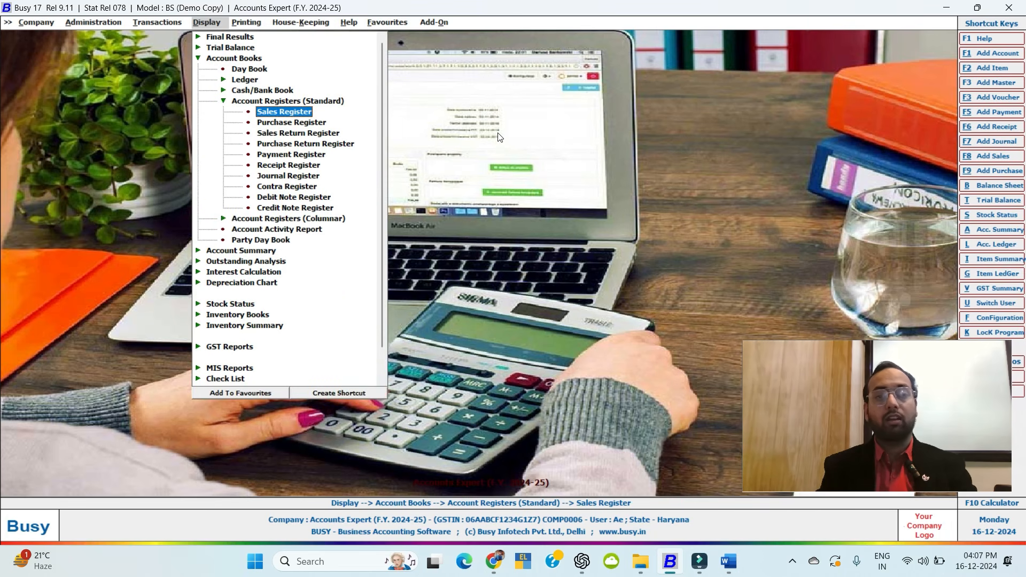
{"action": "key", "text": "Down"}
{"action": "key", "text": "Down"}
{"action": "key", "text": "Up"}
{"action": "key", "text": "Up"}
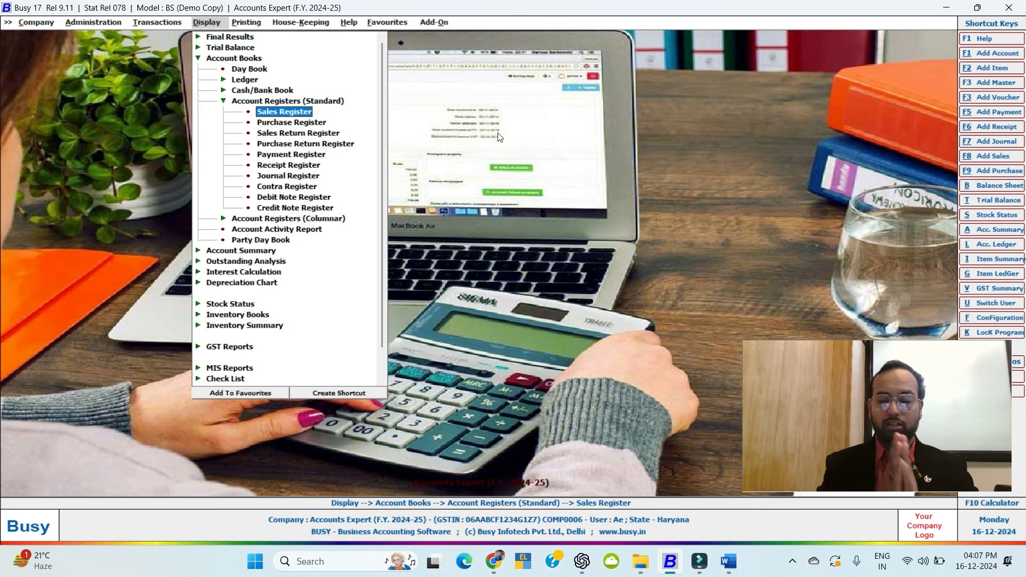
{"action": "key", "text": "Down"}
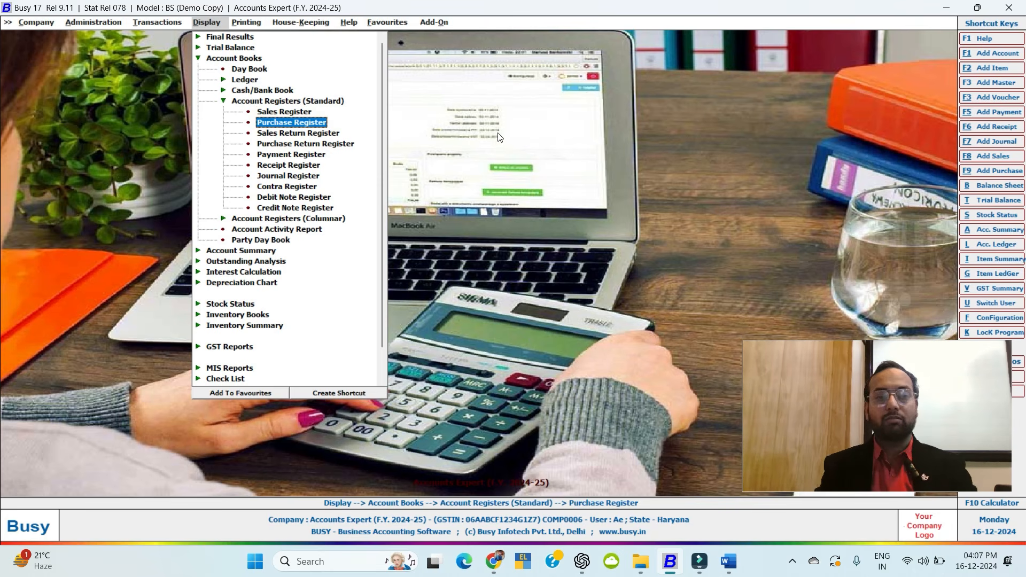
{"action": "key", "text": "Down"}
{"action": "key", "text": "Down"}
{"action": "key", "text": "Escape"}
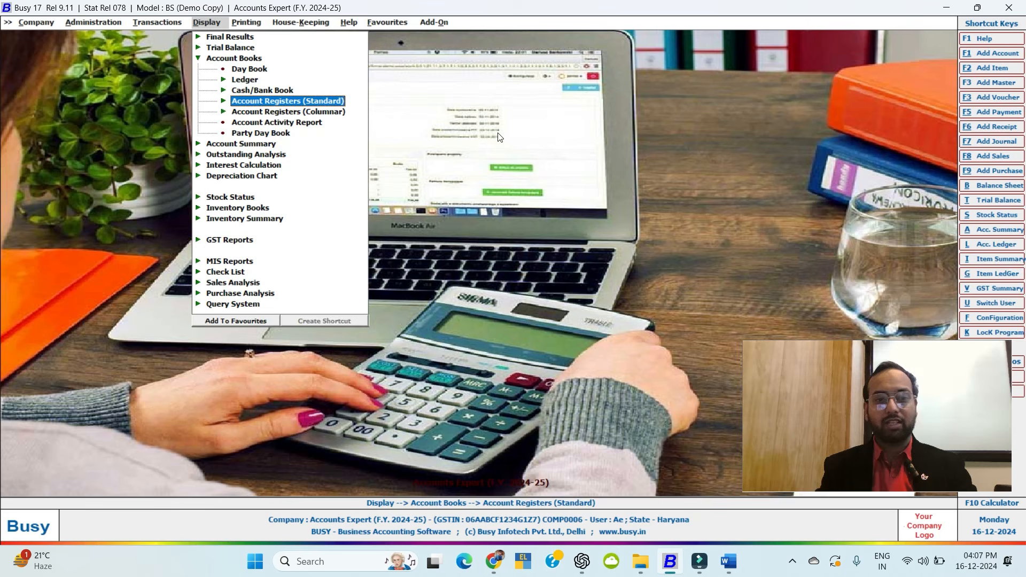
{"action": "key", "text": "Down"}
{"action": "key", "text": "Up"}
{"action": "key", "text": "Return"}
{"action": "key", "text": "Down"}
{"action": "key", "text": "Down"}
{"action": "key", "text": "Down"}
{"action": "key", "text": "Down"}
{"action": "key", "text": "Down"}
{"action": "key", "text": "Down"}
{"action": "key", "text": "Down"}
{"action": "key", "text": "Down"}
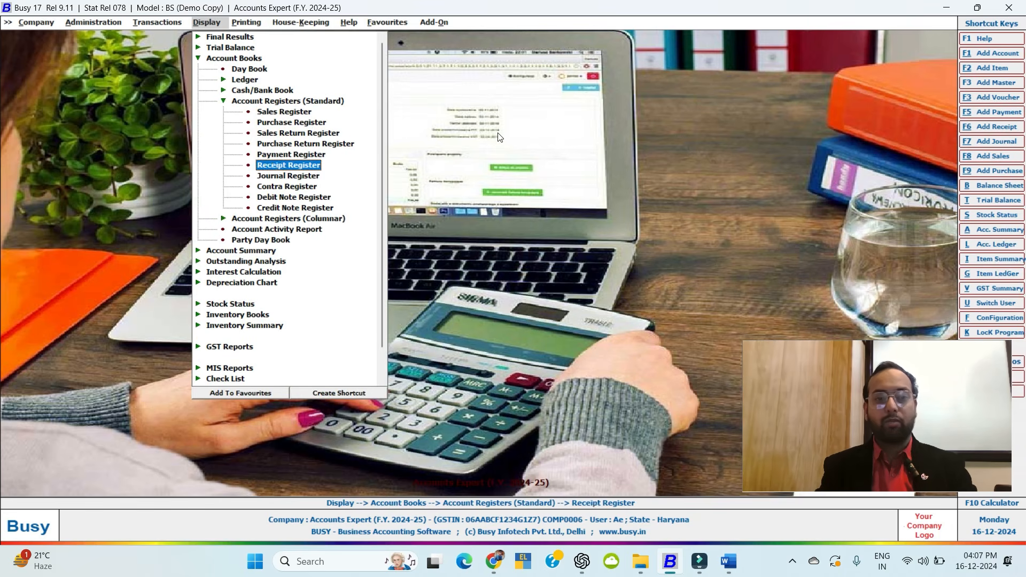
{"action": "key", "text": "Return"}
{"action": "key", "text": "Return"}
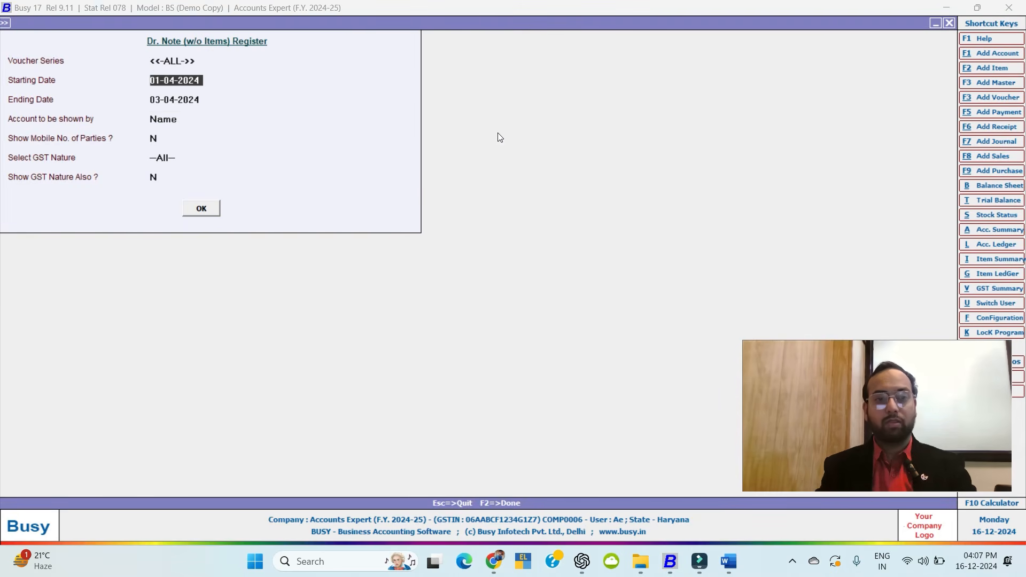
{"action": "key", "text": "F2"}
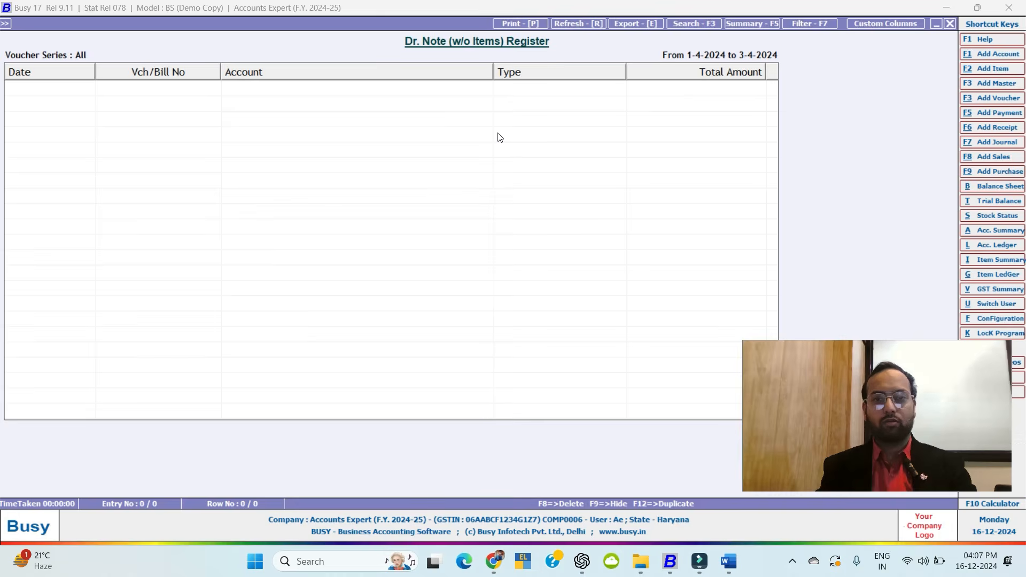
{"action": "key", "text": "Escape"}
{"action": "key", "text": "Return"}
{"action": "key", "text": "Return"}
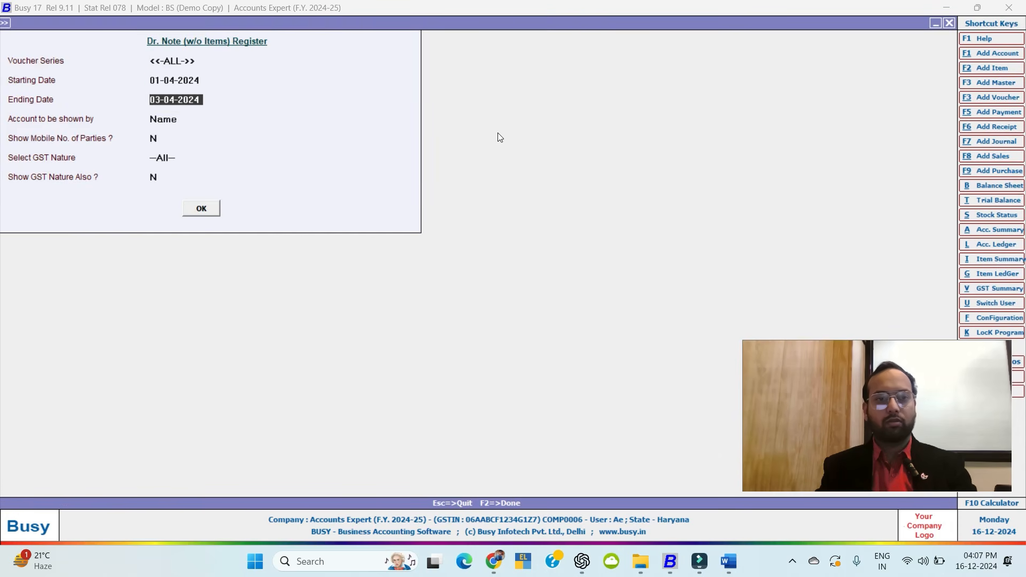
{"action": "key", "text": "Return"}
{"action": "key", "text": "Return"}
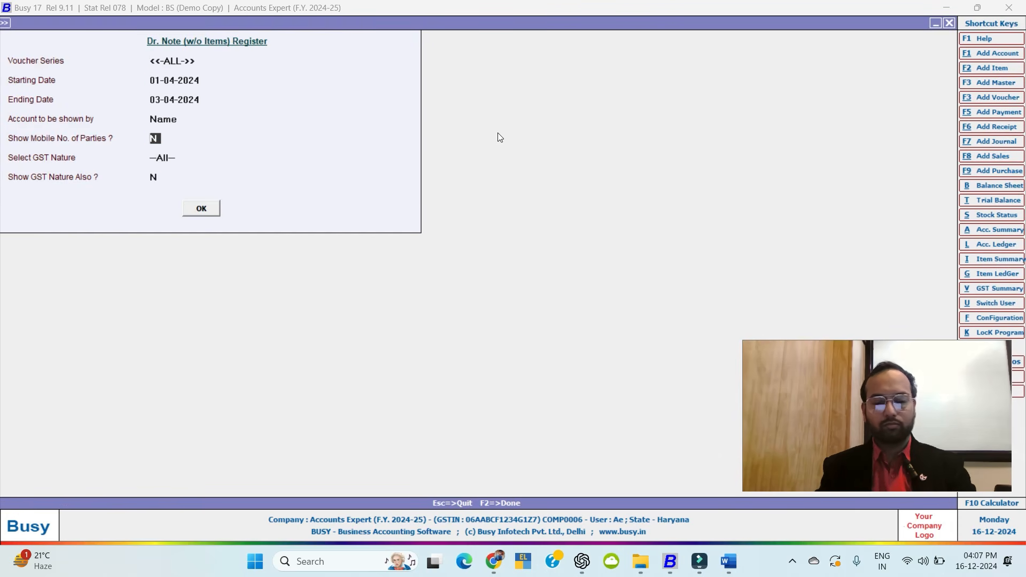
{"action": "type", "text": "y"}
{"action": "key", "text": "Return"}
{"action": "key", "text": "Return"}
{"action": "key", "text": "Return"}
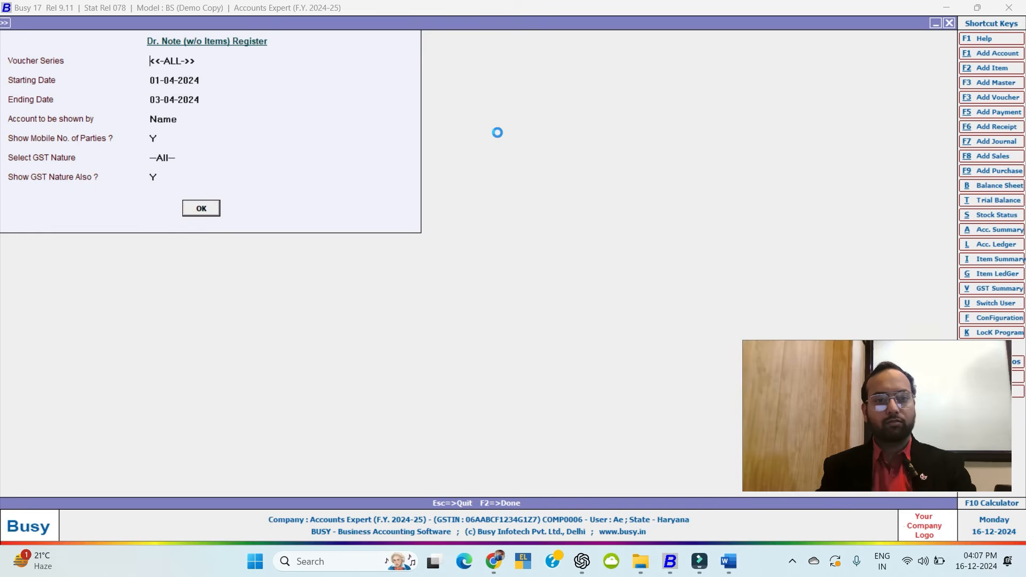
{"action": "key", "text": "Return"}
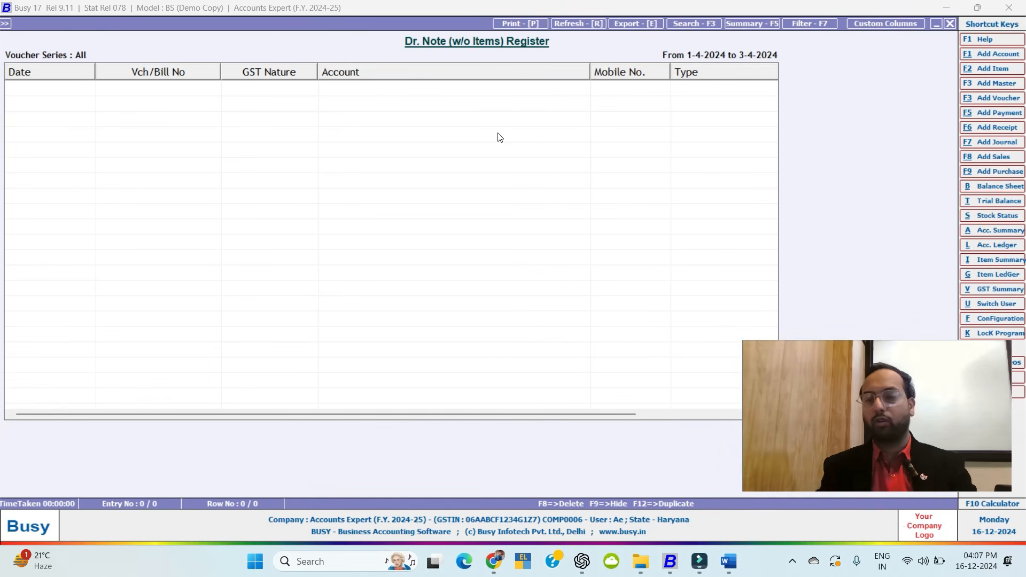
{"action": "key", "text": "Escape"}
{"action": "key", "text": "Escape"}
{"action": "key", "text": "Escape"}
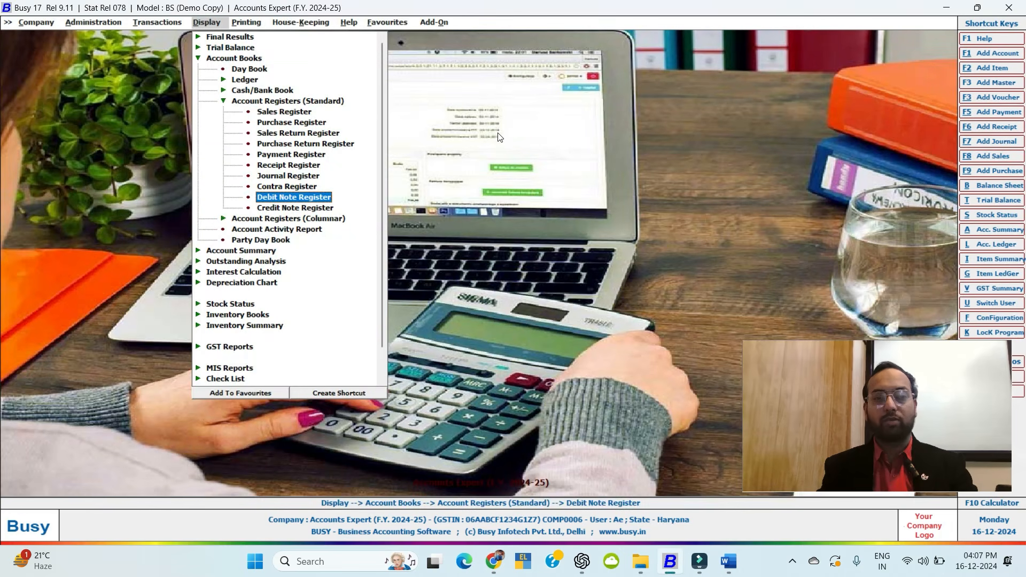
{"action": "key", "text": "Up"}
{"action": "key", "text": "Up"}
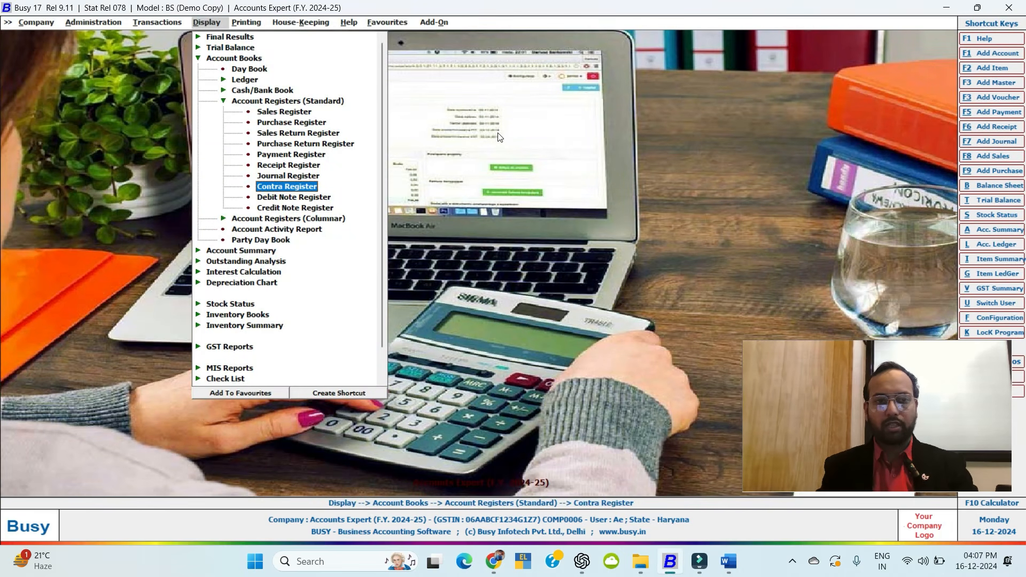
{"action": "key", "text": "Up"}
{"action": "key", "text": "Up"}
{"action": "key", "text": "Up"}
{"action": "key", "text": "Up"}
{"action": "key", "text": "Up"}
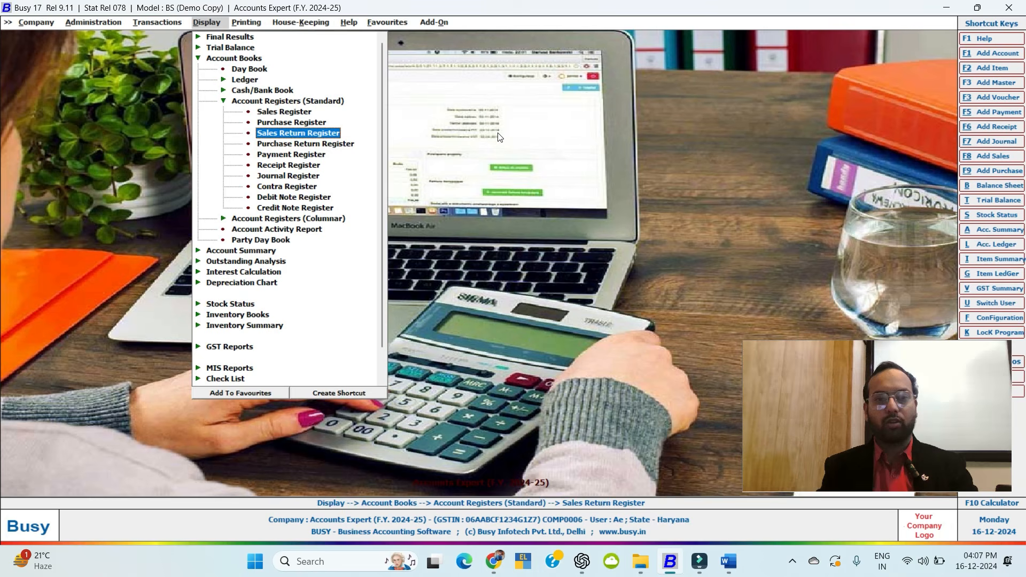
{"action": "key", "text": "Down"}
{"action": "key", "text": "Down"}
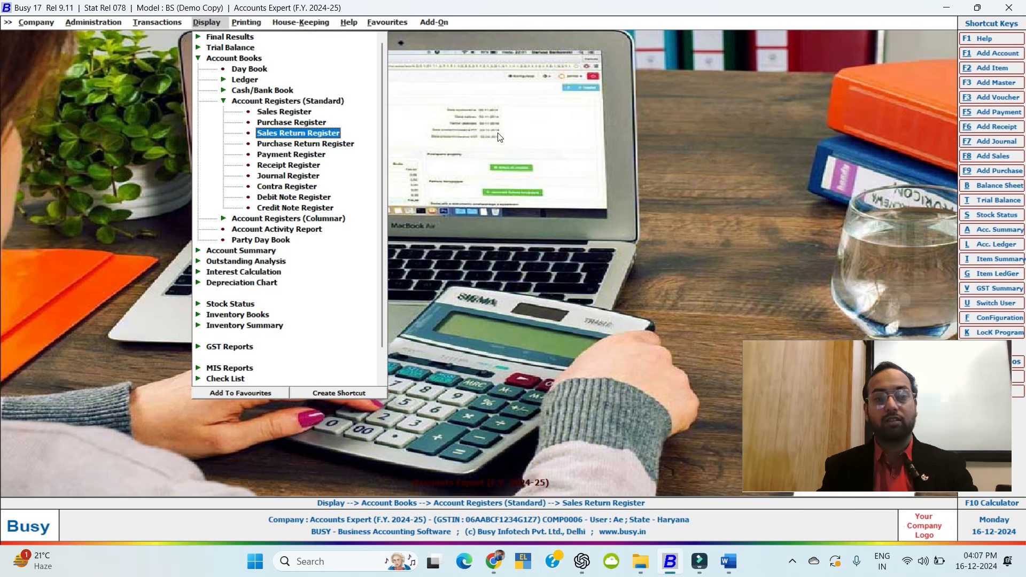
{"action": "key", "text": "Return"}
{"action": "key", "text": "Return"}
{"action": "key", "text": "Return"}
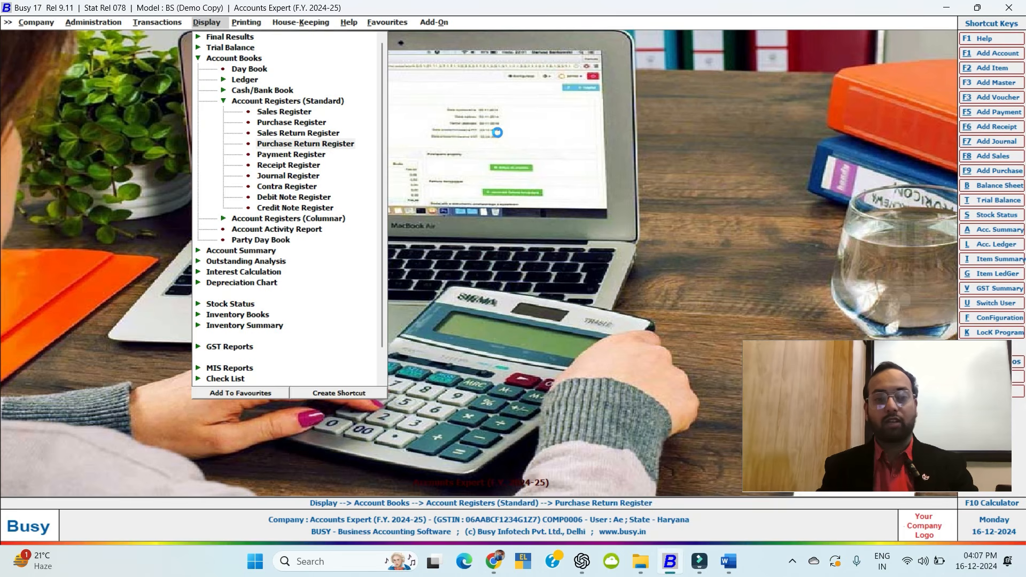
{"action": "key", "text": "Return"}
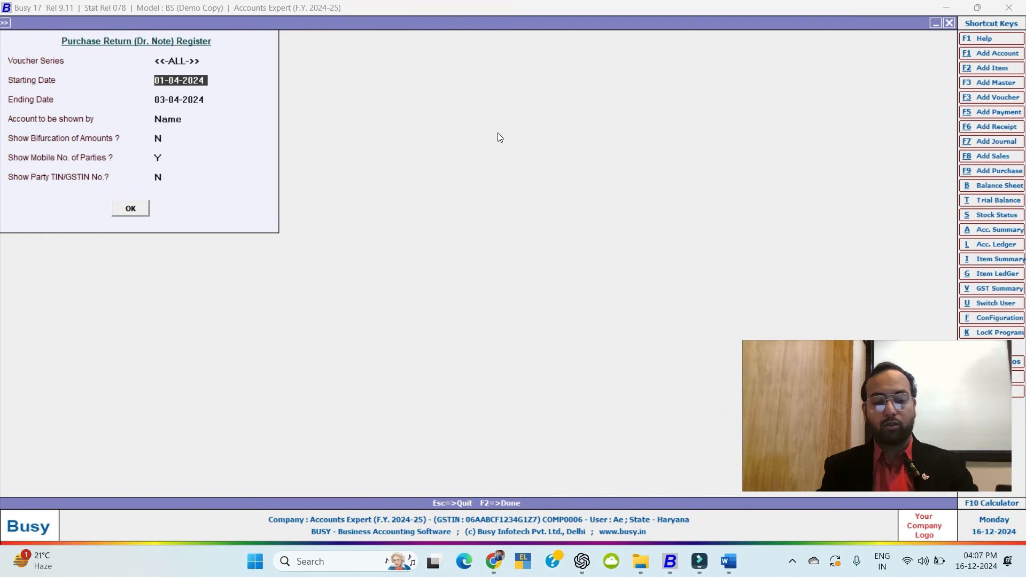
{"action": "key", "text": "F2"}
{"action": "key", "text": "Return"}
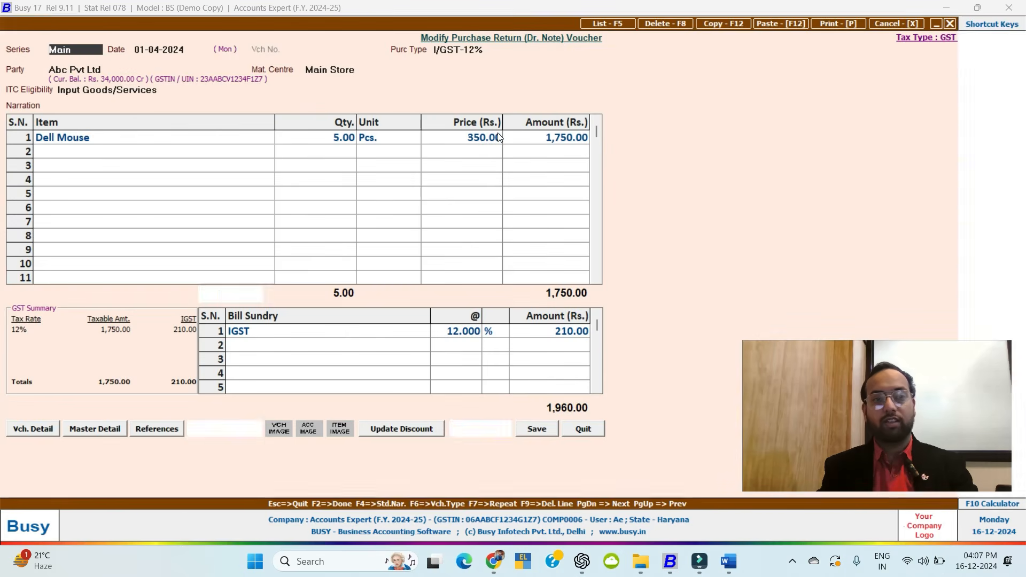
{"action": "key", "text": "Escape"}
{"action": "key", "text": "Escape"}
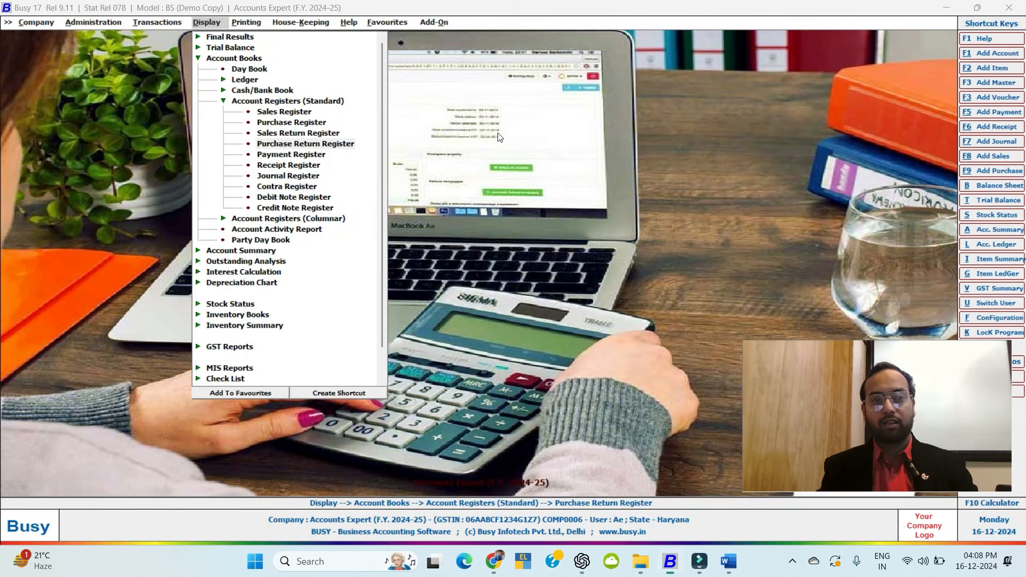
{"action": "key", "text": "Left"}
{"action": "key", "text": "Down"}
{"action": "key", "text": "Up"}
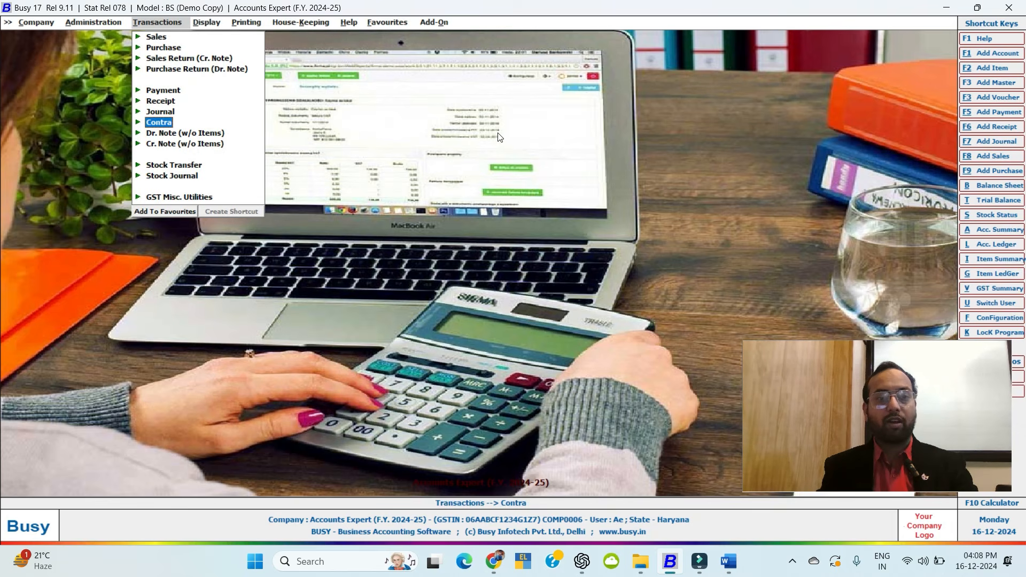
{"action": "key", "text": "Up"}
{"action": "key", "text": "Up"}
{"action": "key", "text": "Up"}
{"action": "key", "text": "Up"}
{"action": "key", "text": "Down"}
{"action": "key", "text": "Down"}
{"action": "key", "text": "Down"}
{"action": "key", "text": "Down"}
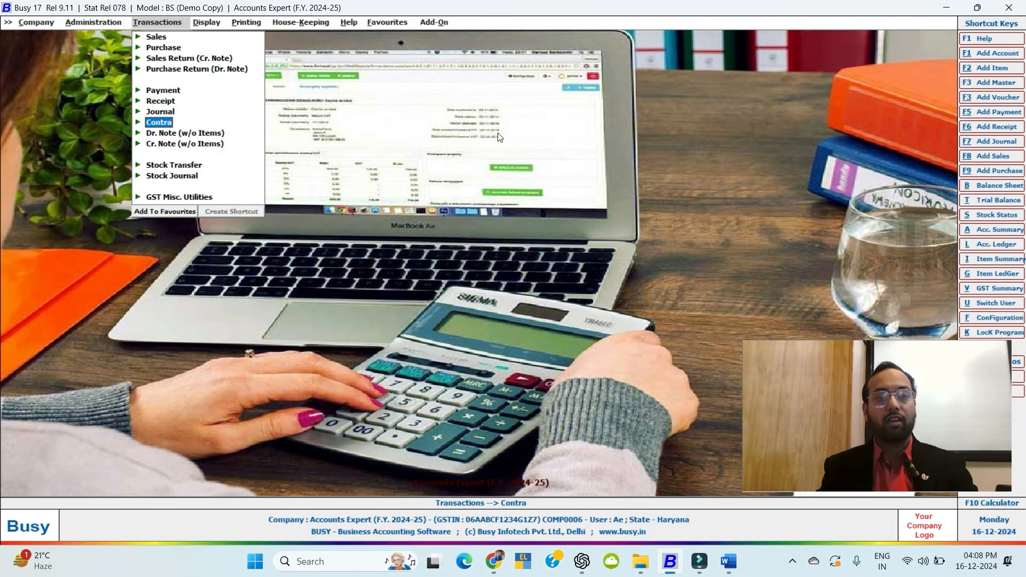
{"action": "key", "text": "Down"}
{"action": "key", "text": "Return"}
{"action": "key", "text": "Return"}
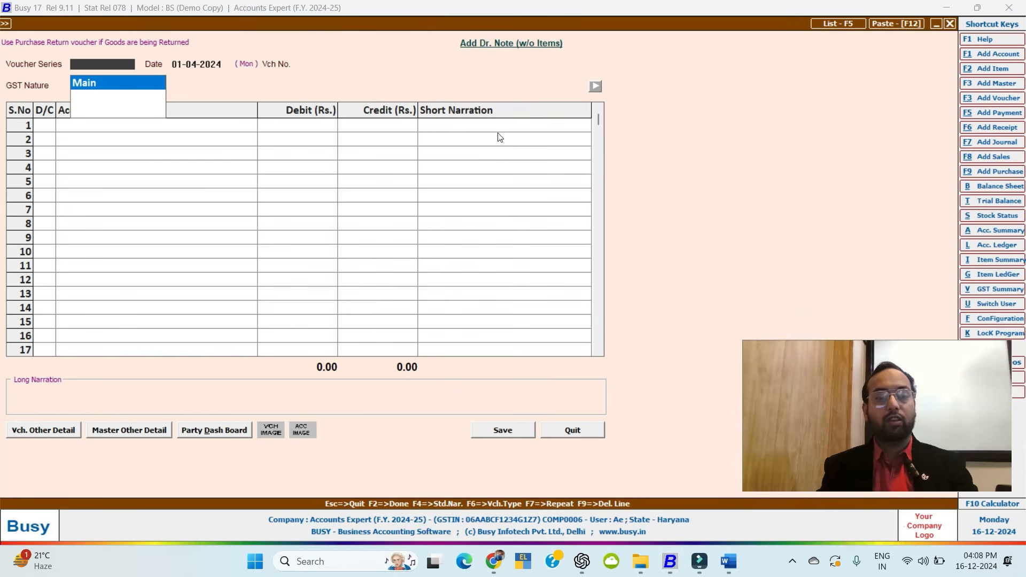
{"action": "key", "text": "Return"}
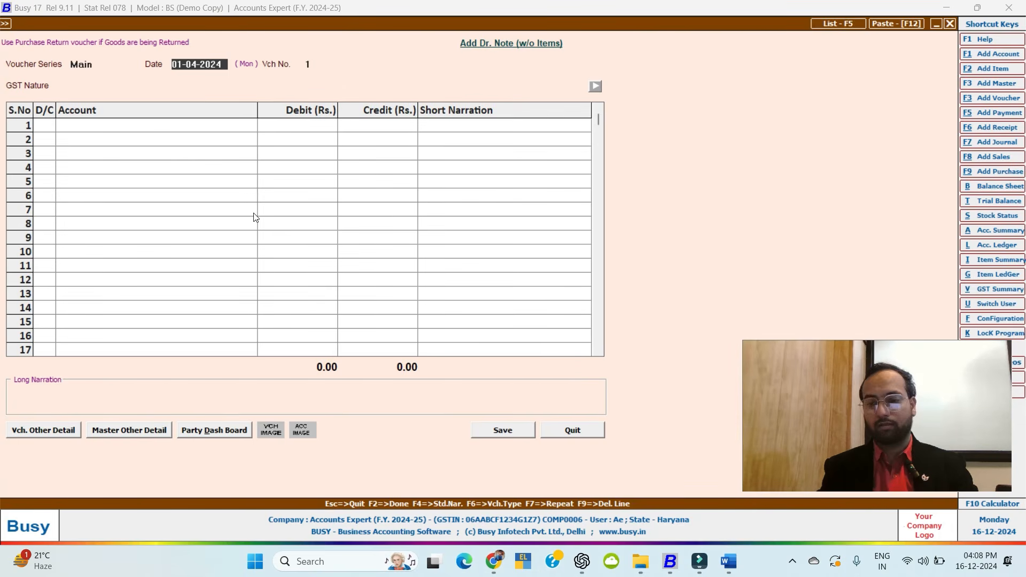
{"action": "key", "text": "Escape"}
{"action": "key", "text": "Return"}
{"action": "key", "text": "Right"}
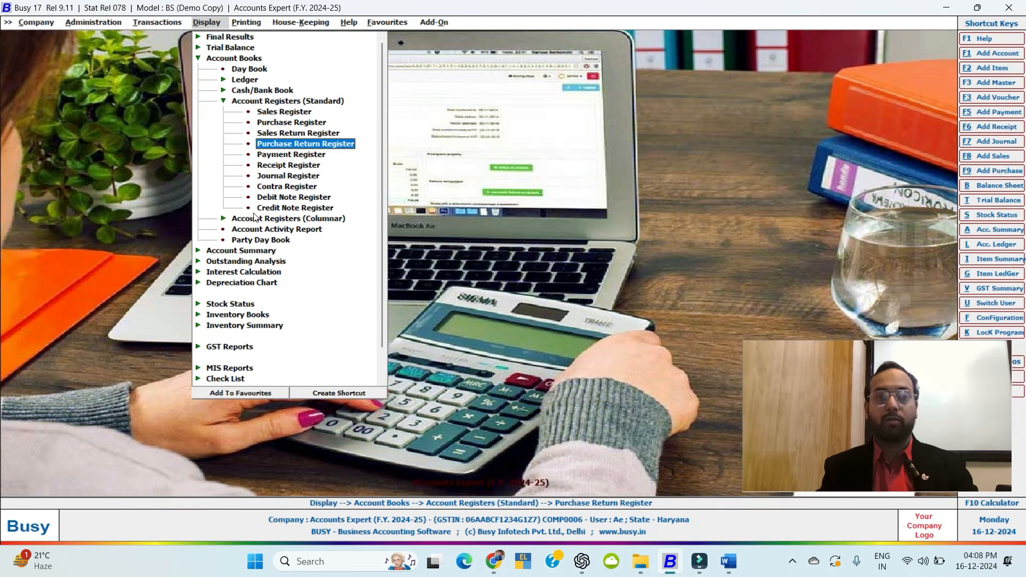
{"action": "key", "text": "Left"}
{"action": "key", "text": "Down"}
{"action": "key", "text": "Down"}
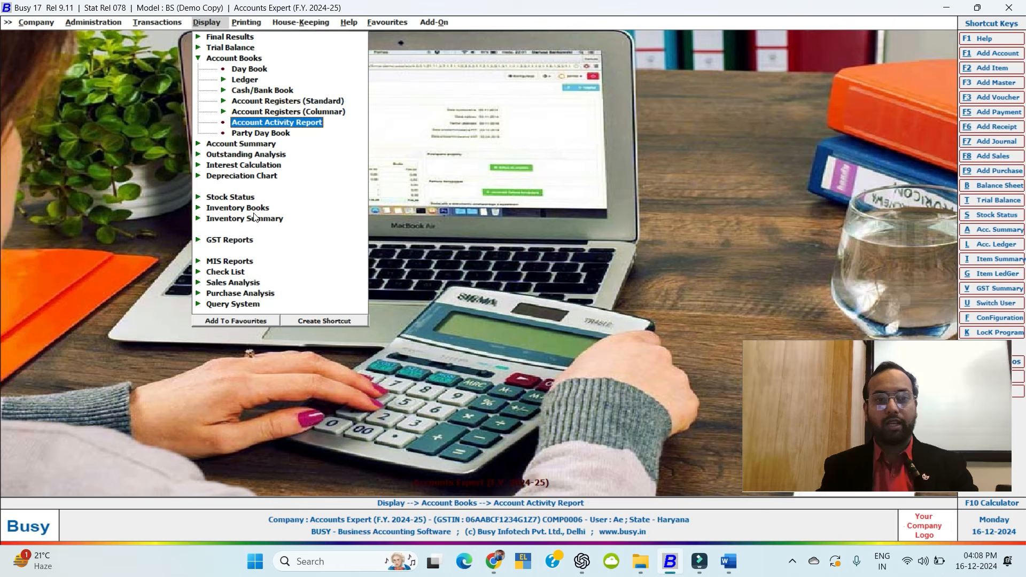
{"action": "key", "text": "Return"}
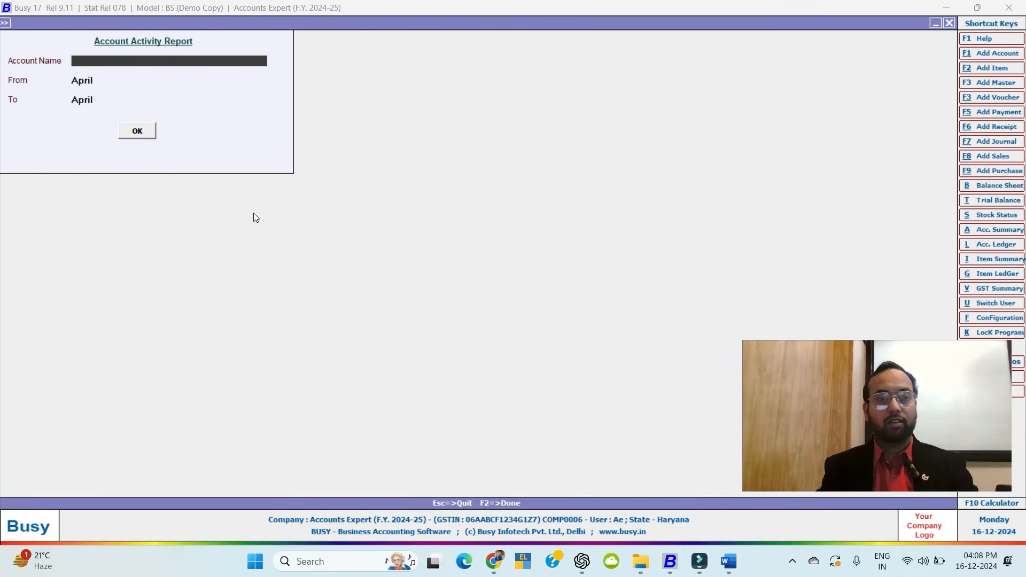
{"action": "type", "text": "cash"}
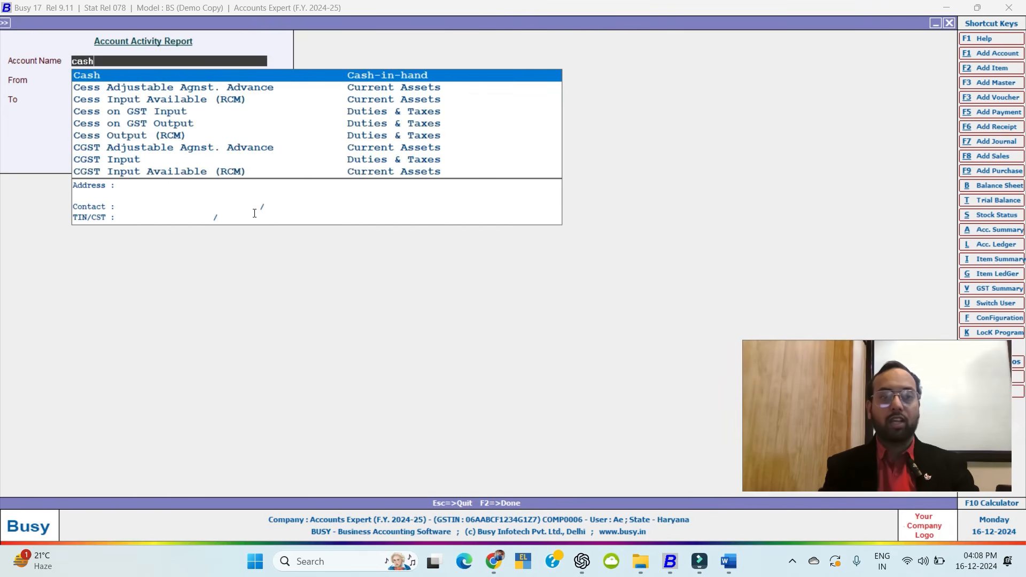
{"action": "key", "text": "Return"}
{"action": "key", "text": "Return"}
{"action": "key", "text": "Return"}
{"action": "key", "text": "Return"}
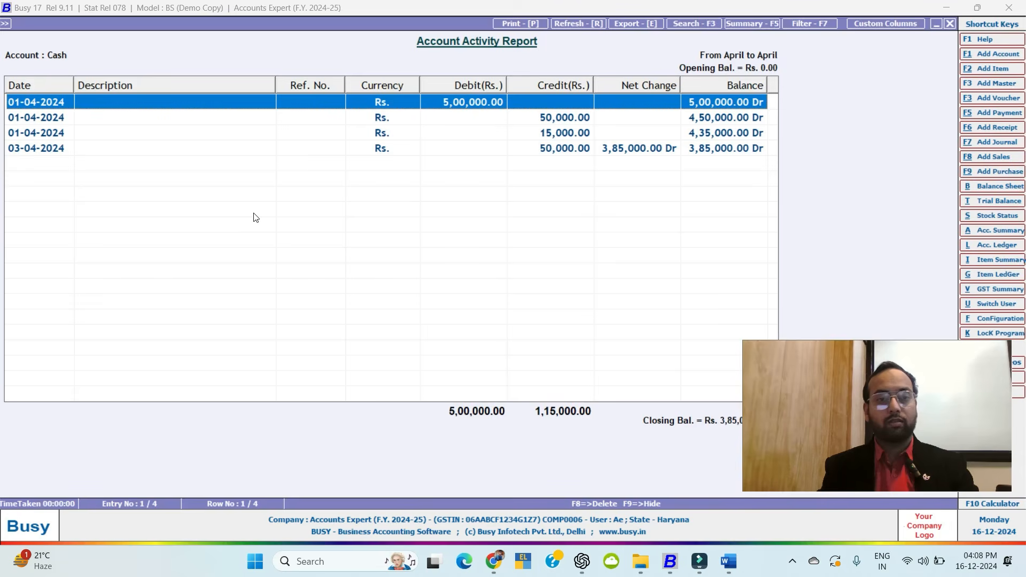
{"action": "key", "text": "Down"}
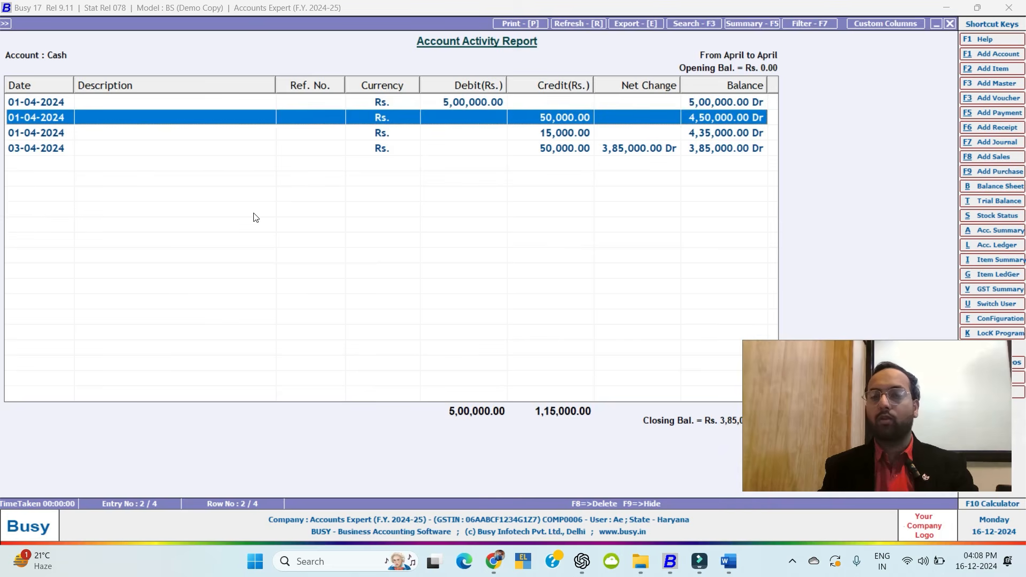
{"action": "key", "text": "Down"}
{"action": "key", "text": "Down"}
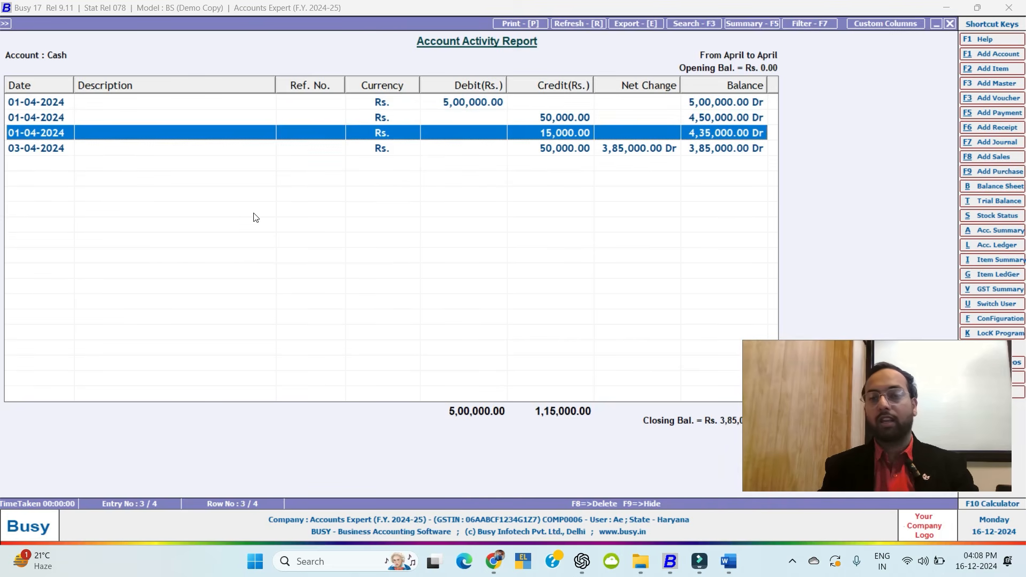
{"action": "key", "text": "Up"}
{"action": "key", "text": "Up"}
{"action": "key", "text": "Up"}
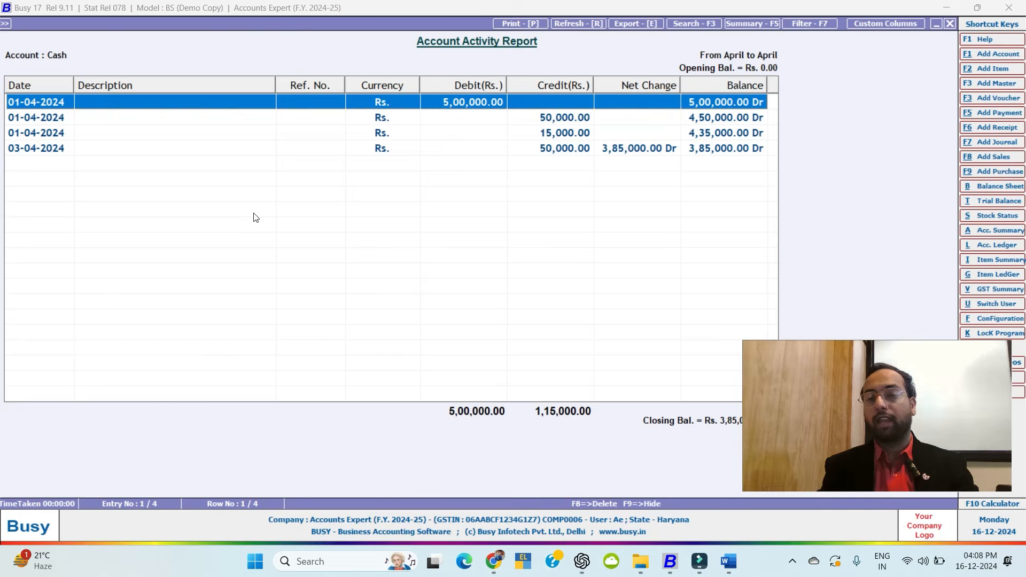
{"action": "key", "text": "Escape"}
{"action": "key", "text": "Escape"}
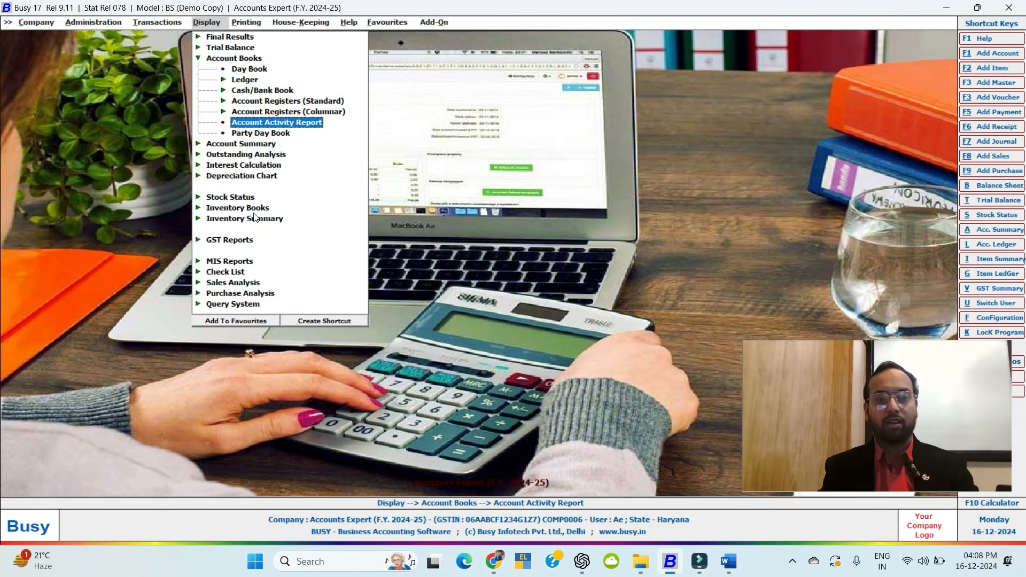
View the Cash account's daily balances up to 03-04-2024, then close them.
{"action": "key", "text": "Left"}
{"action": "key", "text": "Down"}
{"action": "key", "text": "Return"}
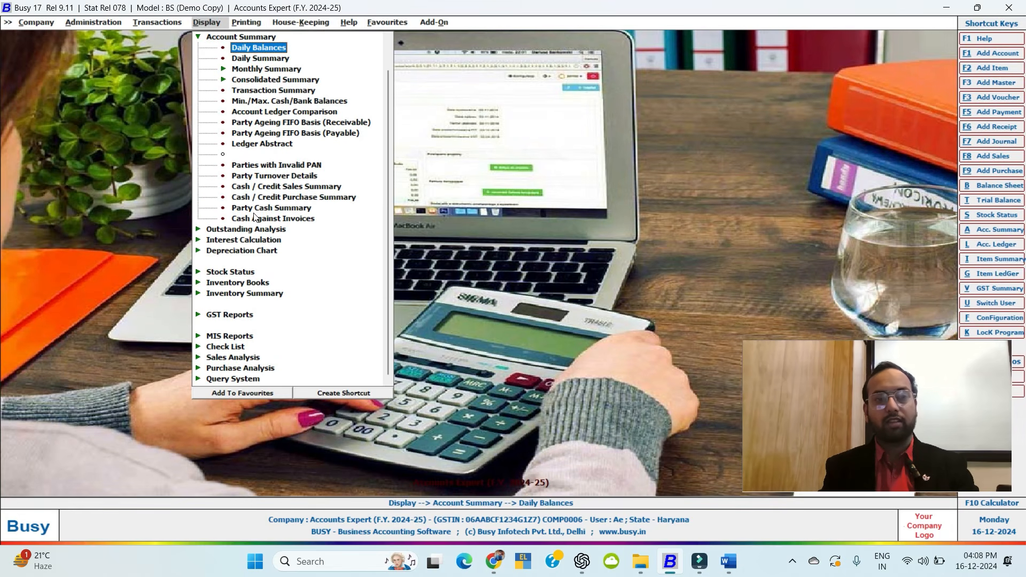
{"action": "key", "text": "Return"}
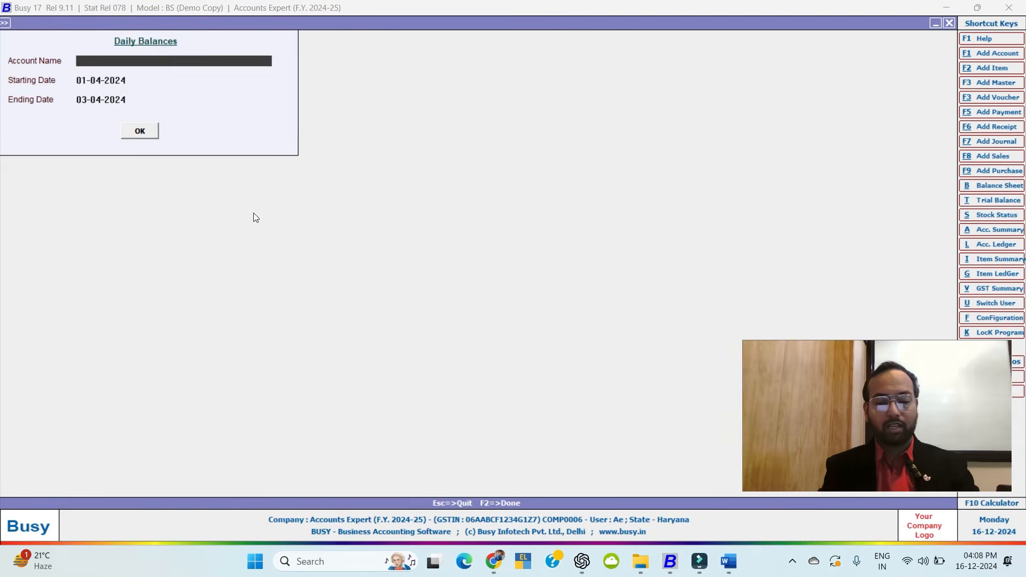
{"action": "key", "text": "Return"}
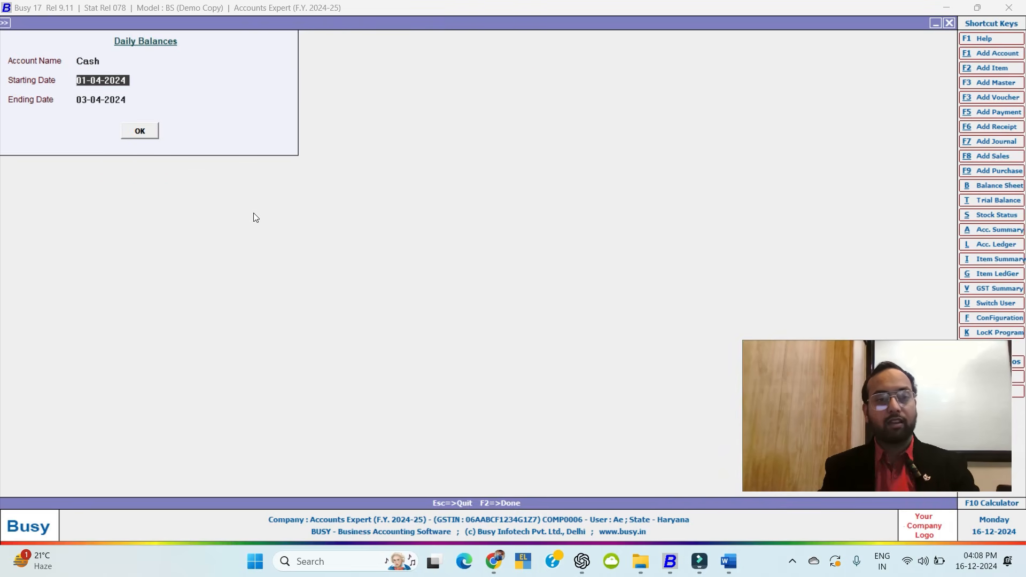
{"action": "key", "text": "Return"}
{"action": "key", "text": "Return"}
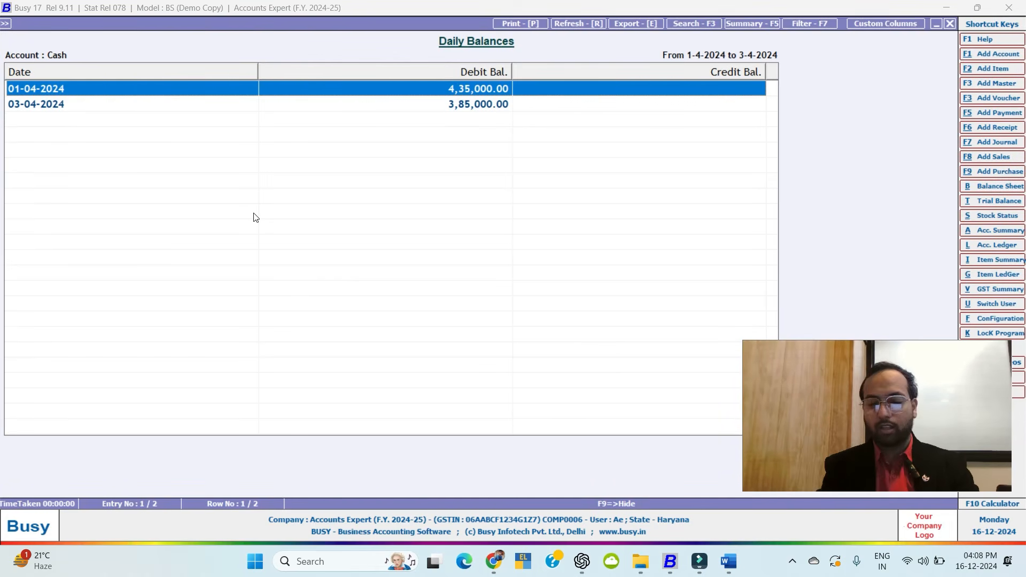
{"action": "key", "text": "Down"}
{"action": "key", "text": "Escape"}
{"action": "key", "text": "Escape"}
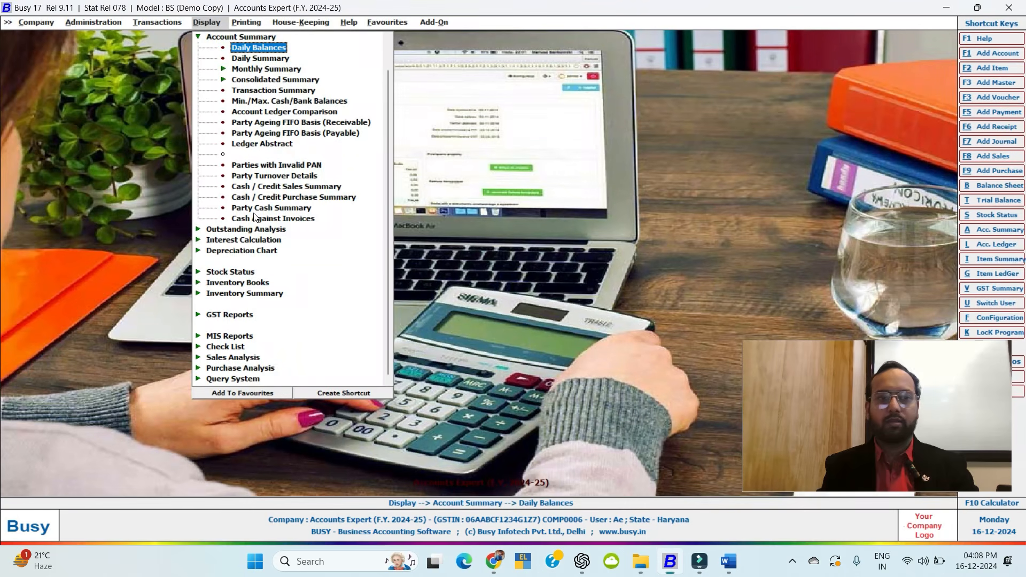
Browse the Account Summary reports, then expand Outstanding Analysis.
{"action": "key", "text": "Down"}
{"action": "key", "text": "Down"}
{"action": "key", "text": "Down"}
{"action": "key", "text": "Down"}
{"action": "key", "text": "Down"}
{"action": "key", "text": "Down"}
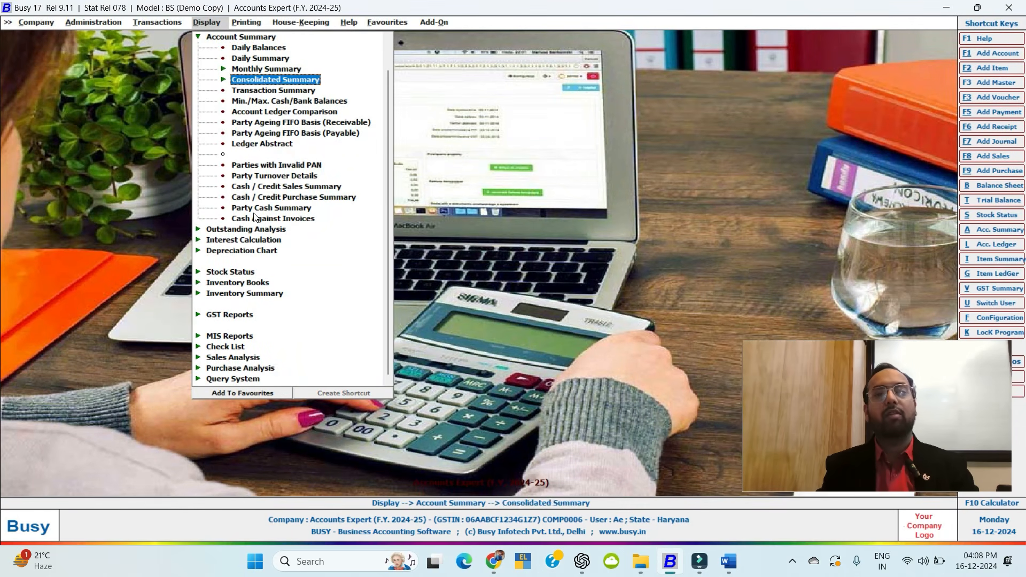
{"action": "key", "text": "Down"}
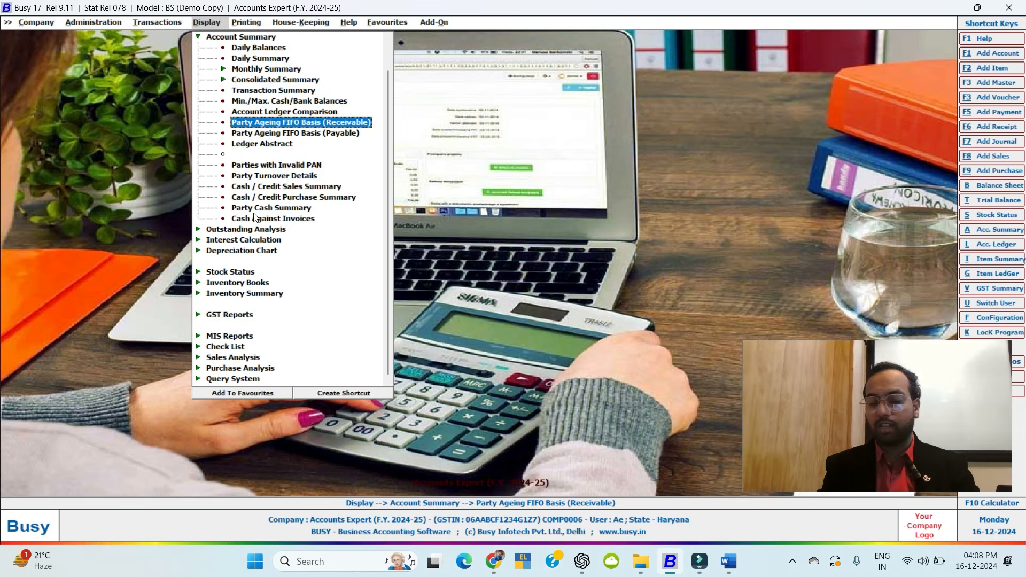
{"action": "key", "text": "Down"}
{"action": "key", "text": "Down"}
{"action": "key", "text": "Down"}
{"action": "key", "text": "Down"}
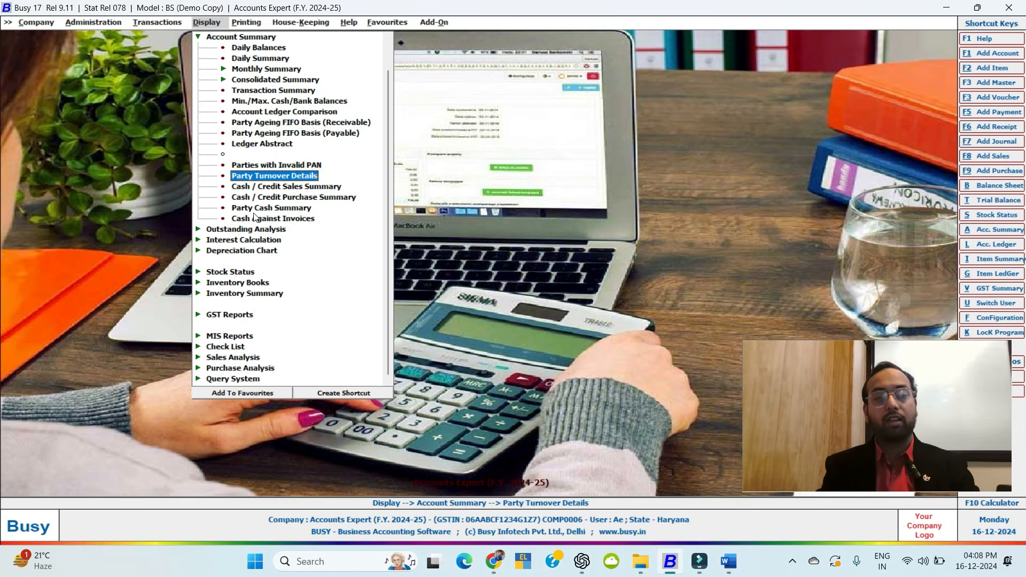
{"action": "key", "text": "Down"}
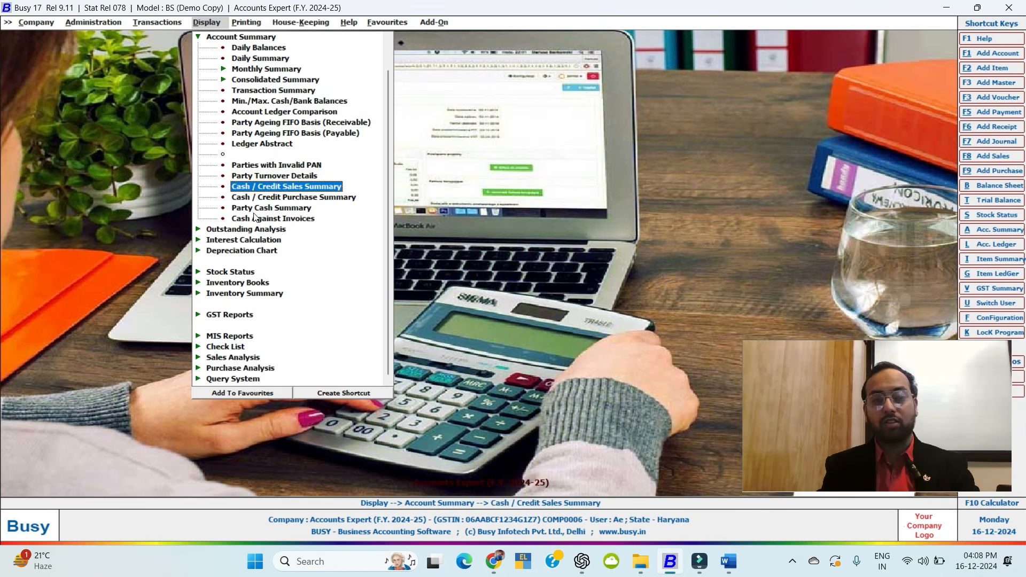
{"action": "key", "text": "Down"}
{"action": "key", "text": "Down"}
{"action": "key", "text": "Left"}
{"action": "key", "text": "Down"}
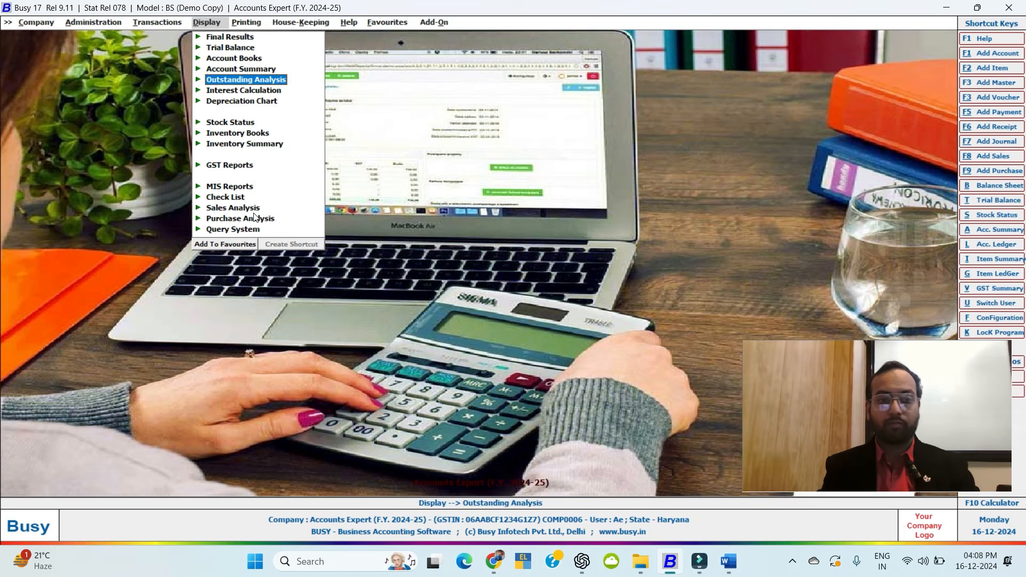
{"action": "key", "text": "Right"}
Show Amount Receivable for all accounts, checking Titan Group of Company's 30,352 ledger.
{"action": "key", "text": "Return"}
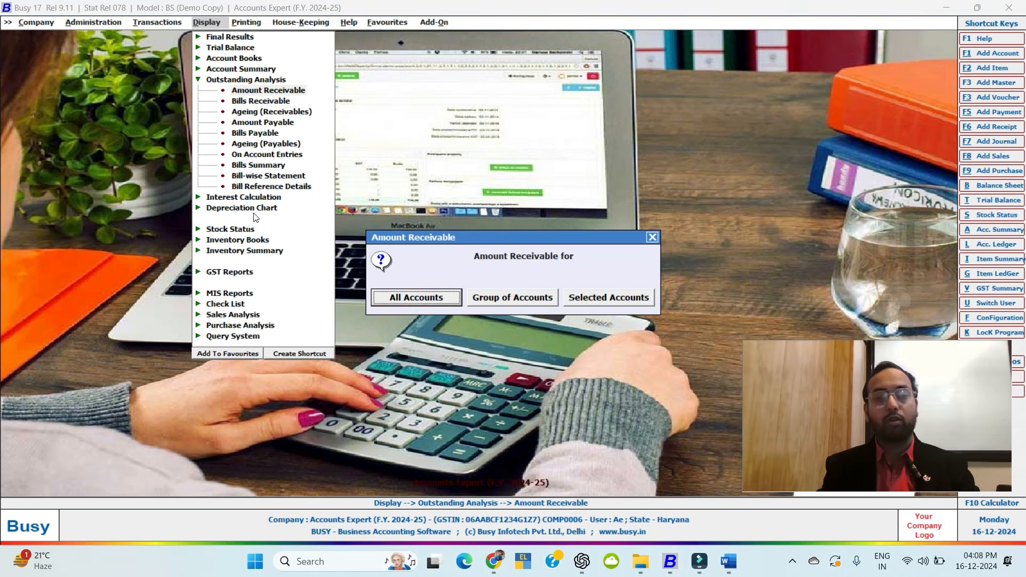
{"action": "key", "text": "Return"}
{"action": "key", "text": "Return"}
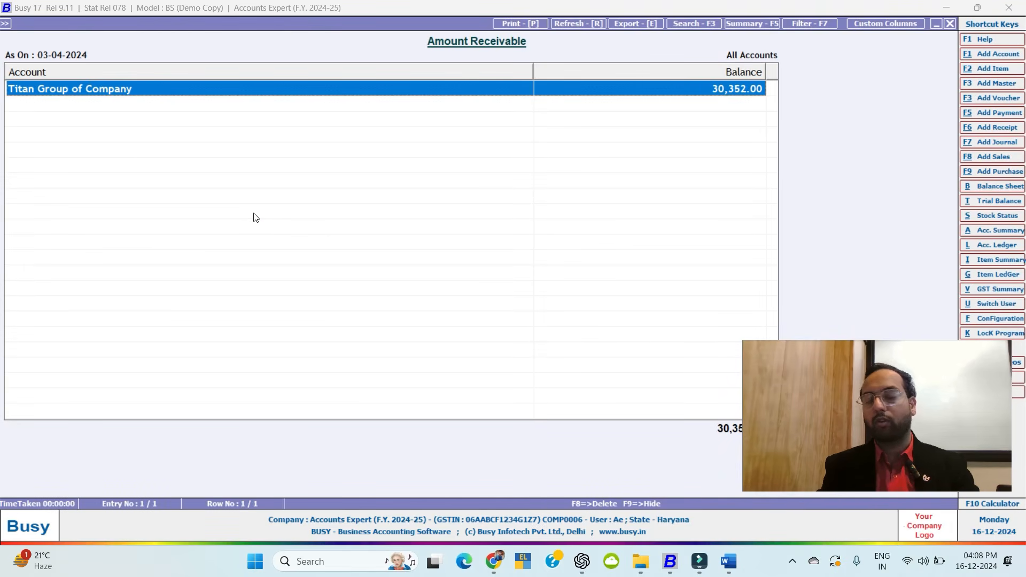
{"action": "key", "text": "Return"}
{"action": "key", "text": "Escape"}
{"action": "key", "text": "Escape"}
{"action": "key", "text": "Escape"}
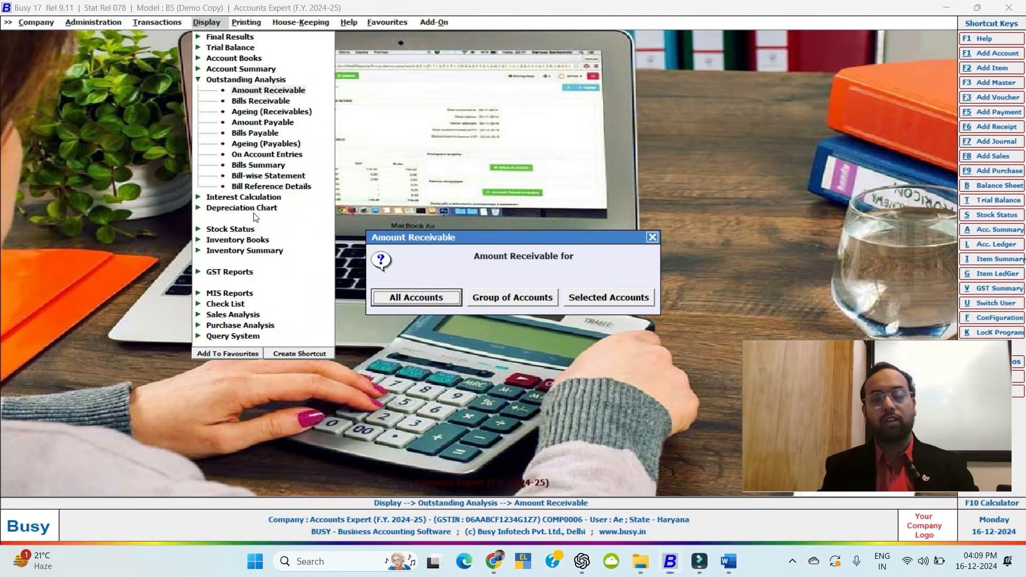
{"action": "key", "text": "Escape"}
Browse the ageing and interest reports, then view and close the Depreciation Chart settings.
{"action": "key", "text": "Down"}
{"action": "key", "text": "Down"}
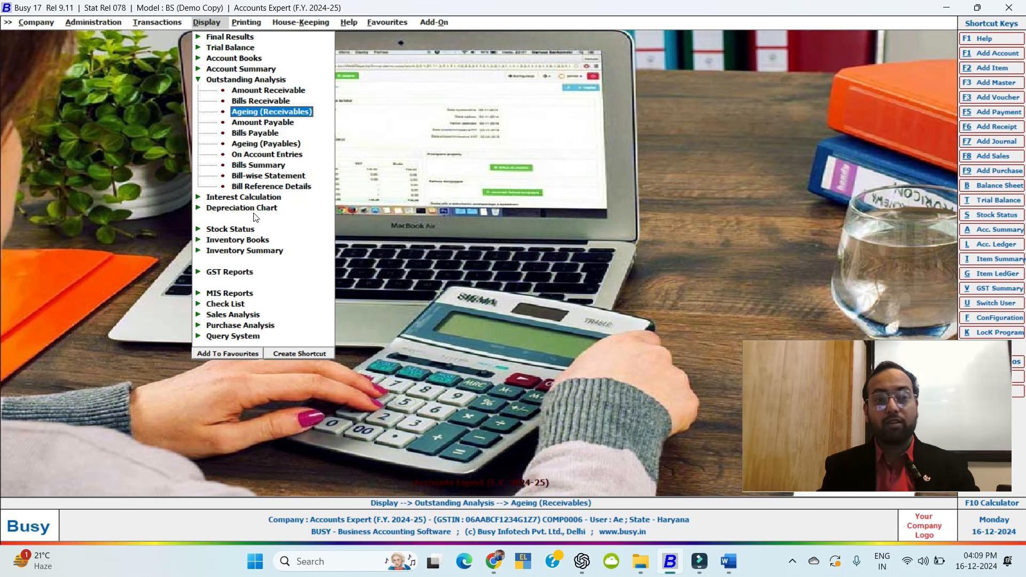
{"action": "key", "text": "Down"}
{"action": "key", "text": "Down"}
{"action": "key", "text": "Down"}
{"action": "key", "text": "Down"}
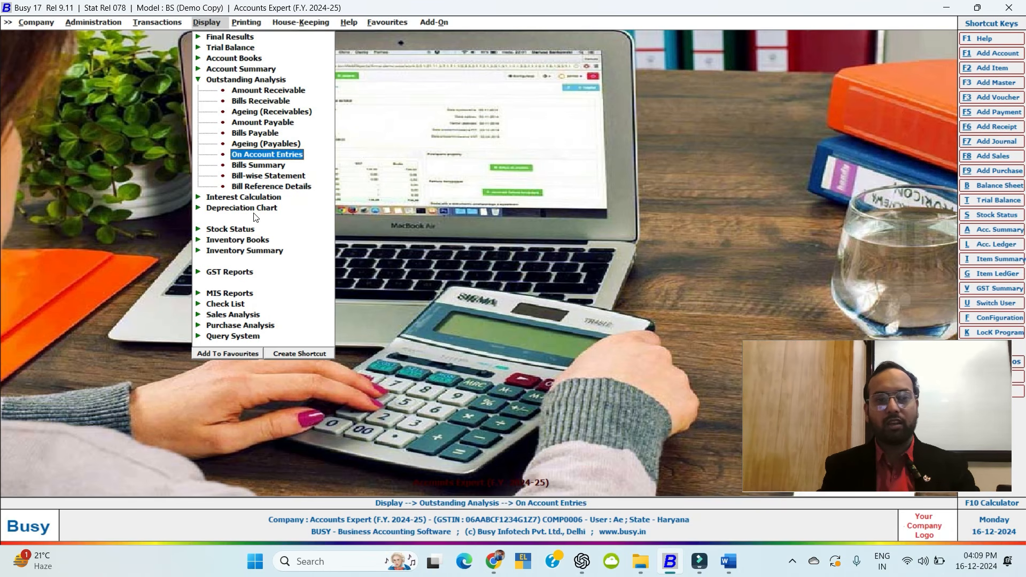
{"action": "key", "text": "Down"}
{"action": "key", "text": "Left"}
{"action": "key", "text": "Down"}
{"action": "key", "text": "Right"}
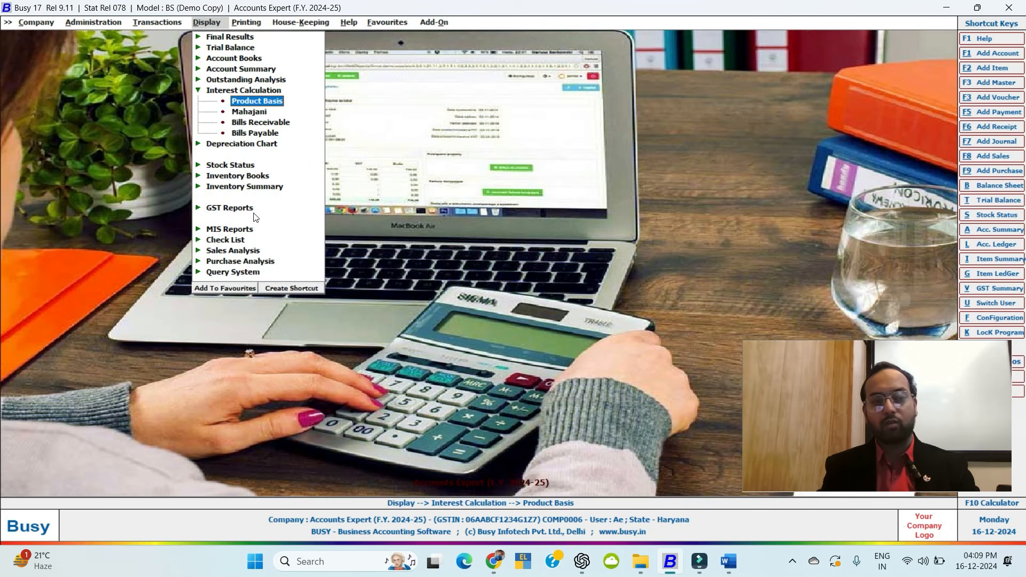
{"action": "key", "text": "Down"}
{"action": "key", "text": "Left"}
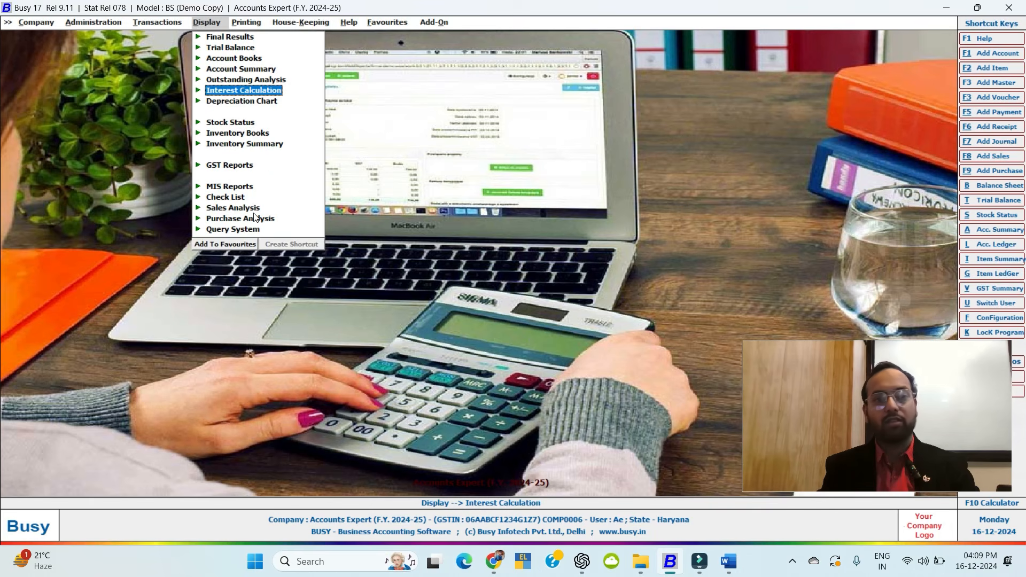
{"action": "key", "text": "Down"}
{"action": "key", "text": "Right"}
{"action": "key", "text": "Return"}
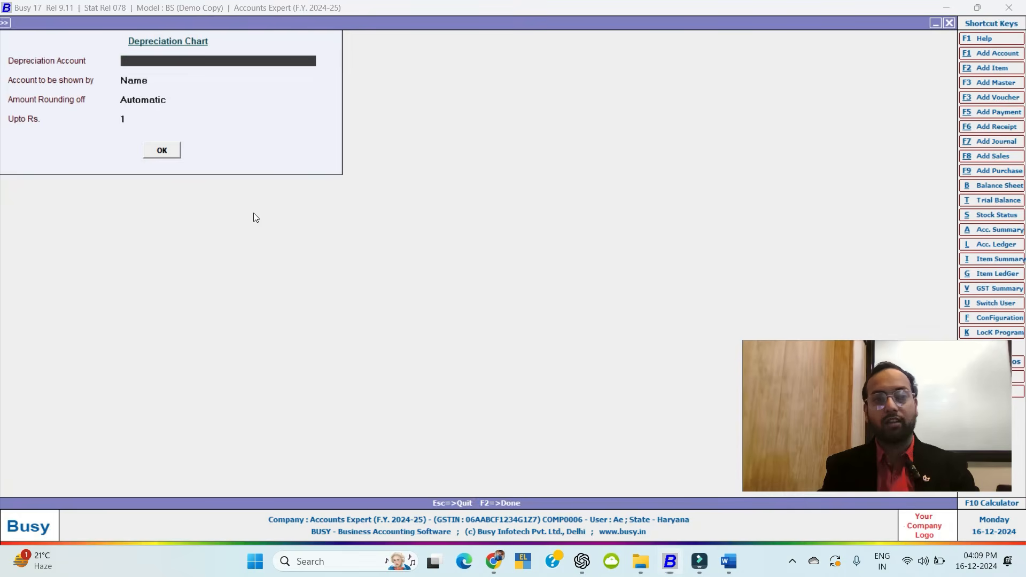
{"action": "key", "text": "Escape"}
Show Closing Stock - Grouped for April with the default stock options.
{"action": "key", "text": "Down"}
{"action": "key", "text": "Right"}
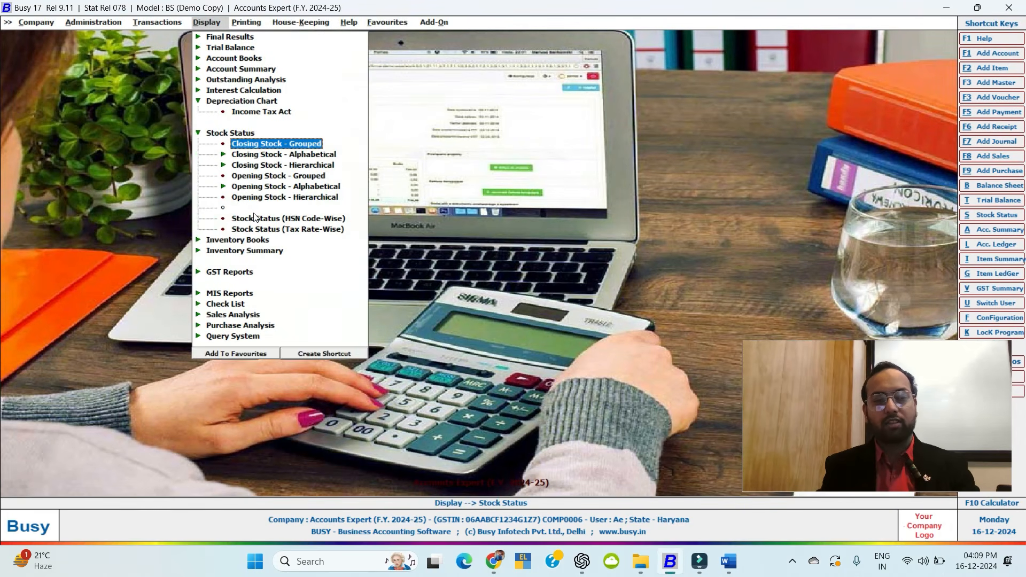
{"action": "key", "text": "Return"}
{"action": "key", "text": "Escape"}
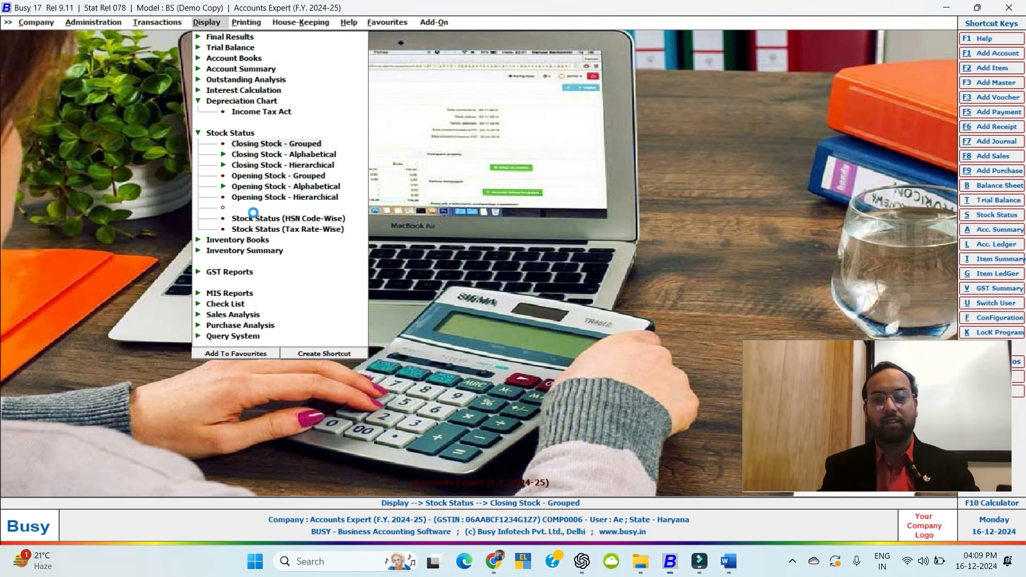
{"action": "key", "text": "Return"}
{"action": "key", "text": "Return"}
{"action": "key", "text": "Return"}
{"action": "key", "text": "Return"}
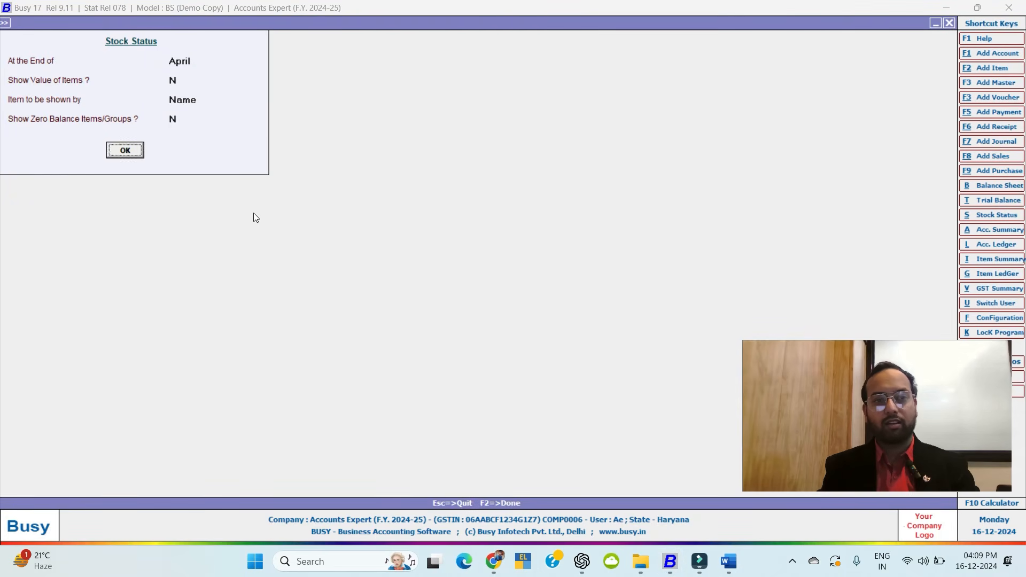
{"action": "key", "text": "Return"}
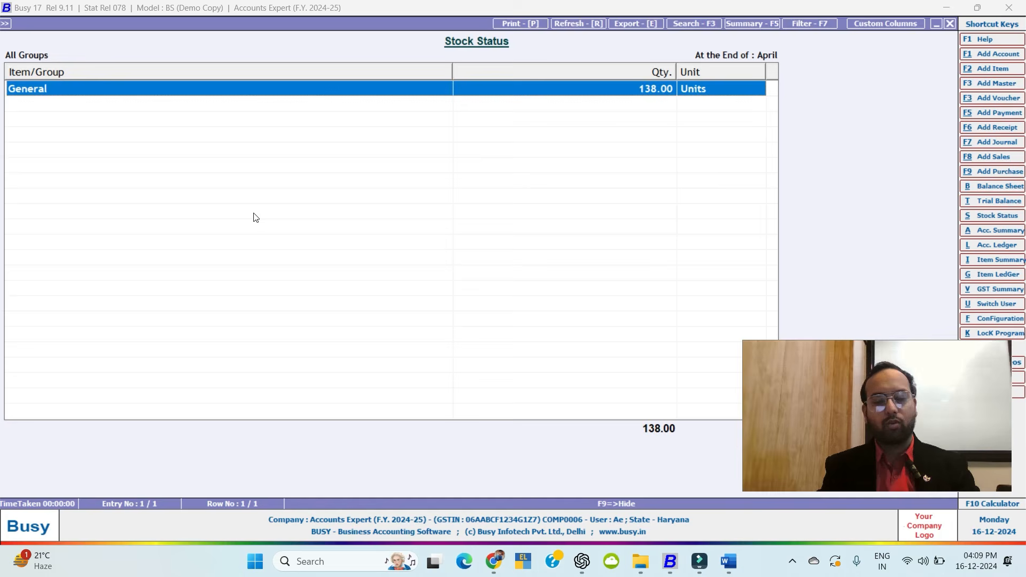
Drill through General and Electronic Devices to the Dell Mouse monthly summary, then back out.
{"action": "key", "text": "Return"}
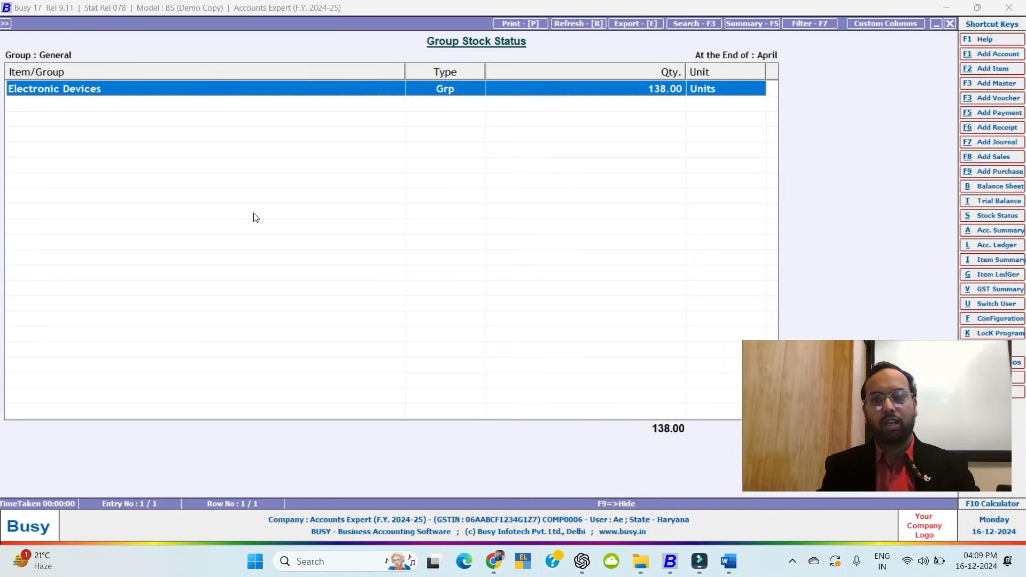
{"action": "key", "text": "Return"}
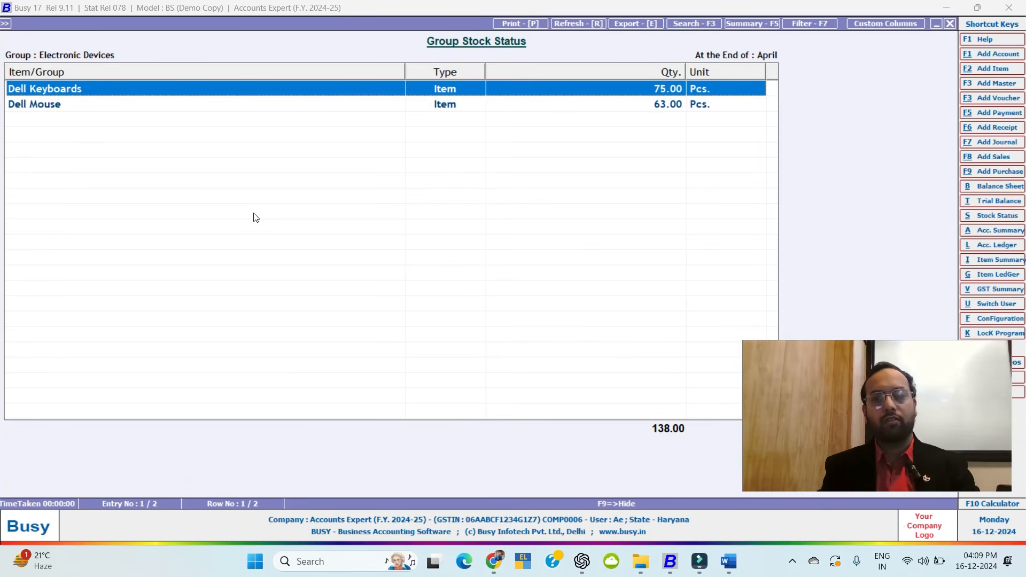
{"action": "key", "text": "Down"}
{"action": "key", "text": "Return"}
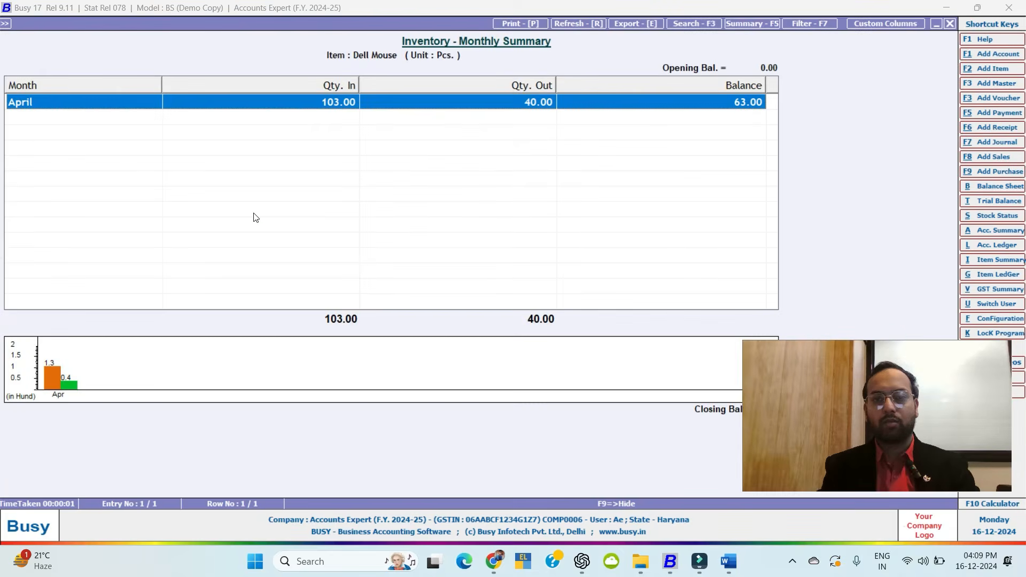
{"action": "key", "text": "Escape"}
{"action": "key", "text": "Escape"}
{"action": "key", "text": "Escape"}
{"action": "key", "text": "Escape"}
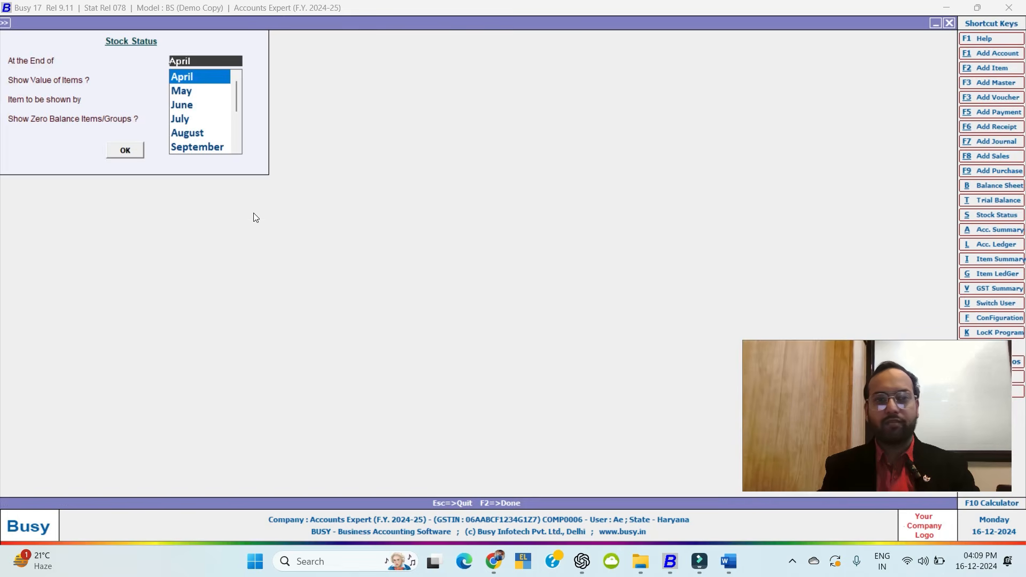
{"action": "key", "text": "Escape"}
{"action": "key", "text": "Escape"}
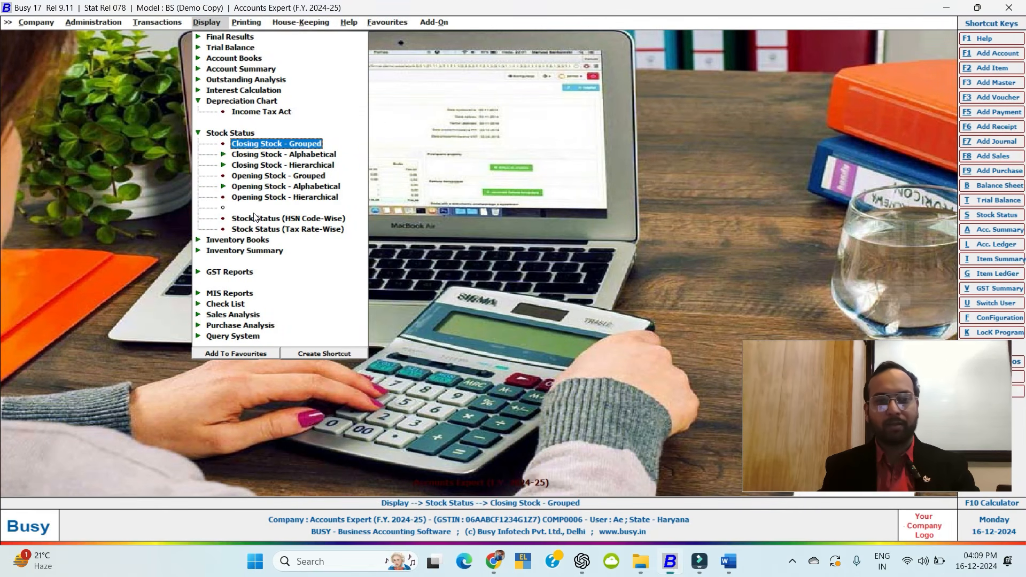
{"action": "key", "text": "Escape"}
Generate the Inventory Day Book for 1–3 April 2024 showing five stock vouchers, then close it.
{"action": "key", "text": "Down"}
{"action": "key", "text": "Return"}
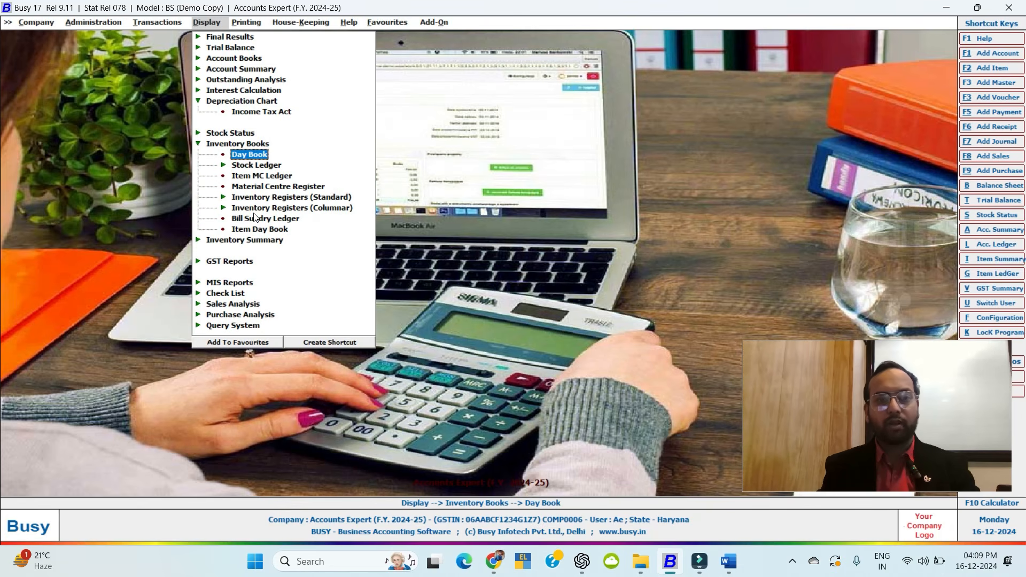
{"action": "key", "text": "Return"}
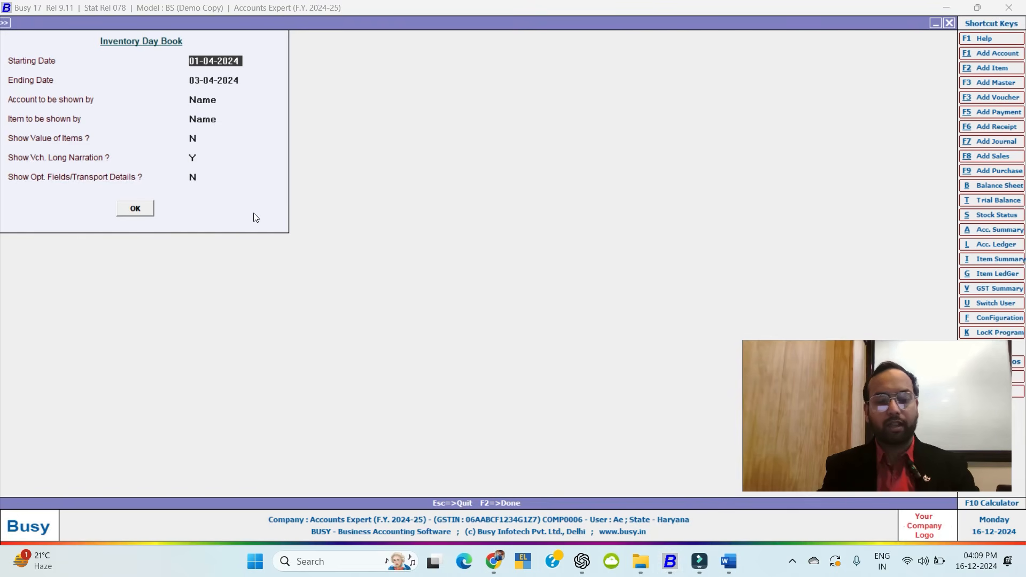
{"action": "key", "text": "F2"}
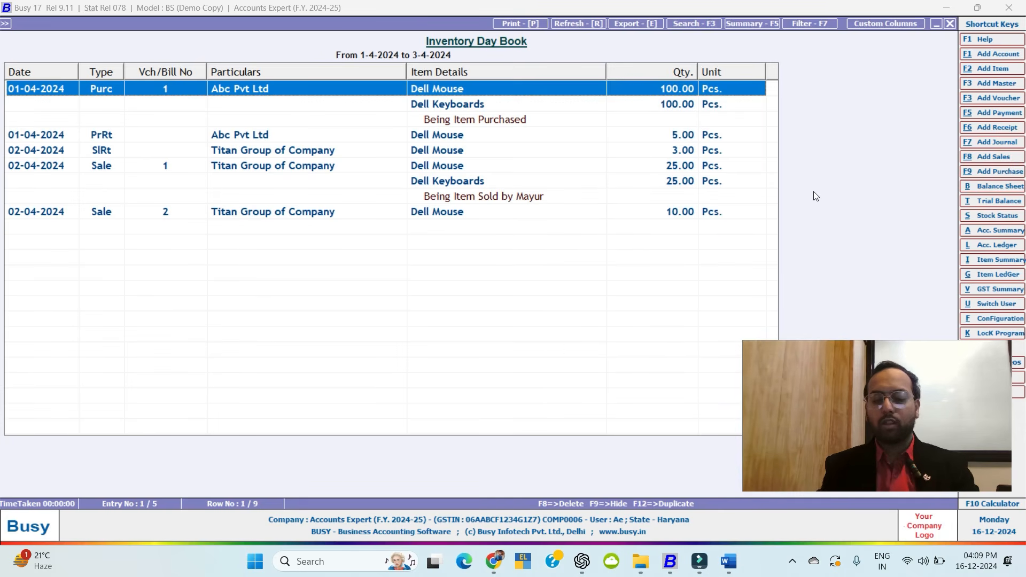
{"action": "key", "text": "Escape"}
{"action": "key", "text": "Escape"}
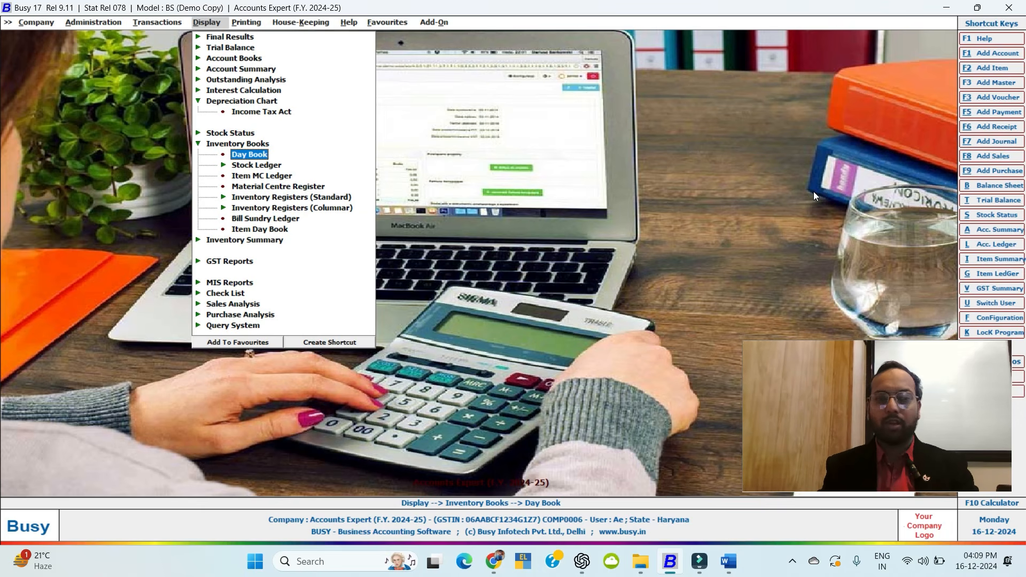
{"action": "key", "text": "Down"}
{"action": "key", "text": "Down"}
{"action": "key", "text": "Down"}
{"action": "key", "text": "Down"}
{"action": "key", "text": "Return"}
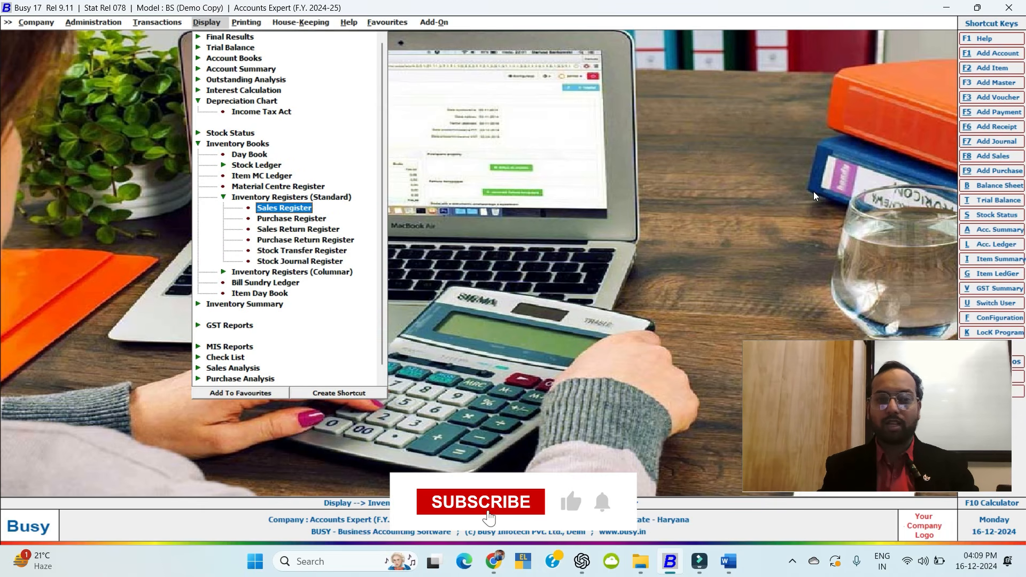
{"action": "key", "text": "Down"}
{"action": "key", "text": "Down"}
{"action": "key", "text": "Down"}
{"action": "key", "text": "Escape"}
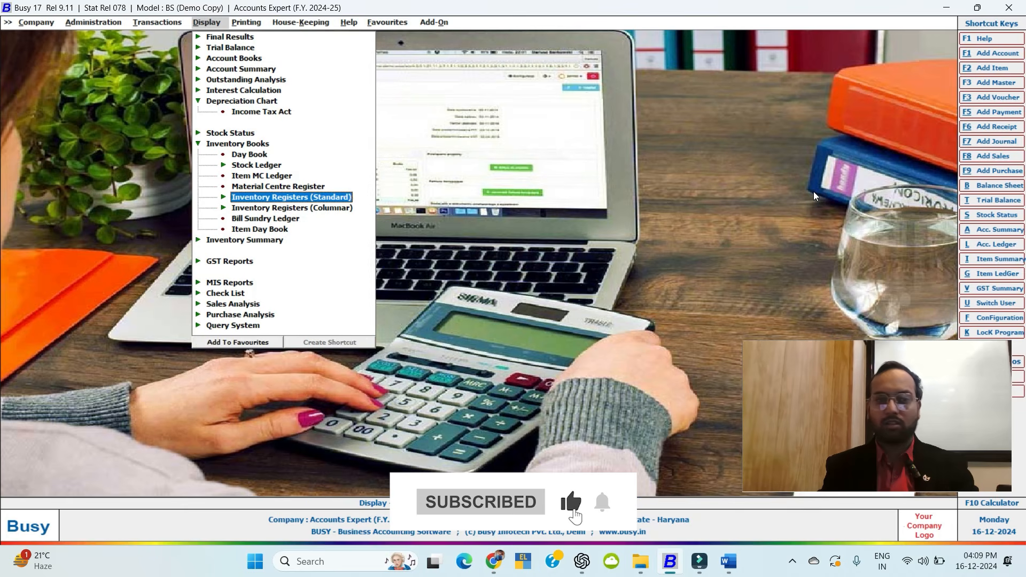
{"action": "key", "text": "Escape"}
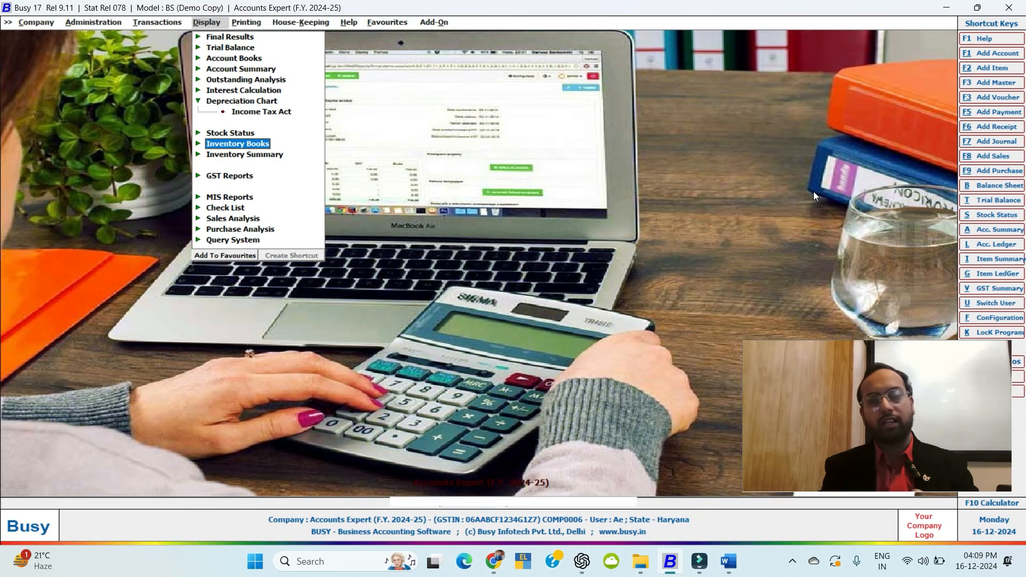
{"action": "key", "text": "Down"}
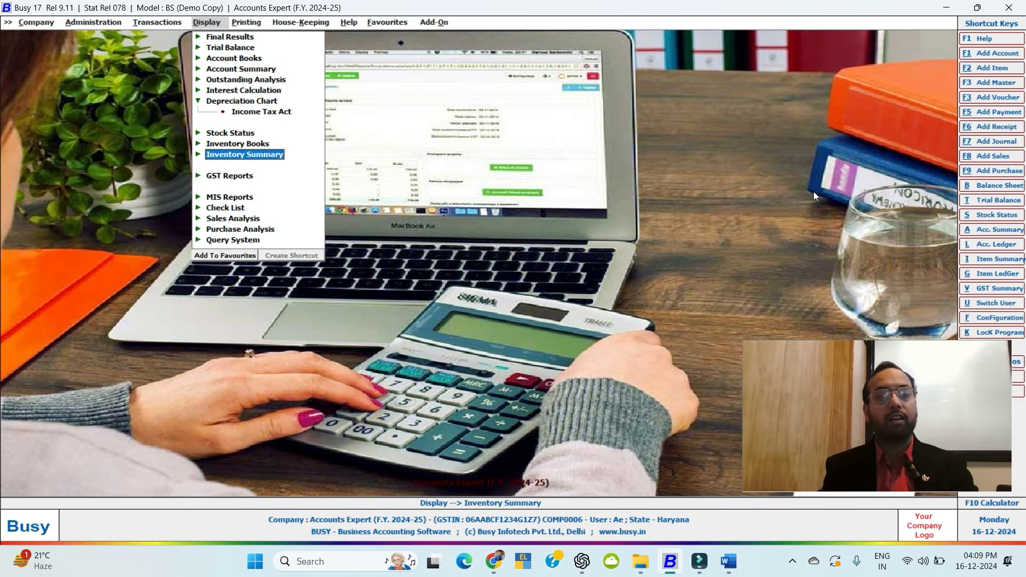
{"action": "key", "text": "Return"}
{"action": "key", "text": "Down"}
{"action": "key", "text": "Down"}
{"action": "key", "text": "Down"}
{"action": "key", "text": "Down"}
{"action": "key", "text": "Down"}
{"action": "key", "text": "Down"}
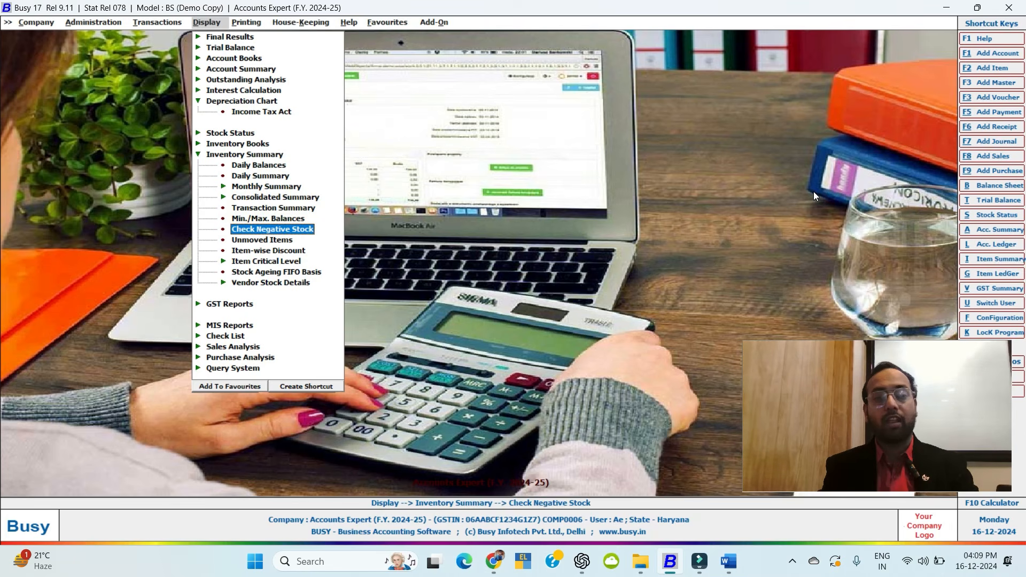
{"action": "key", "text": "Return"}
{"action": "key", "text": "Return"}
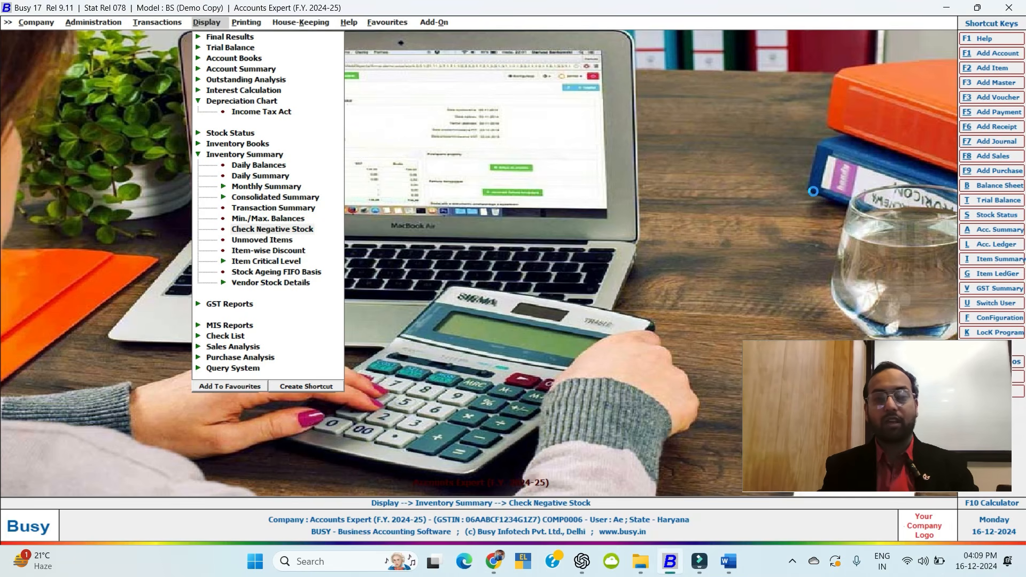
{"action": "key", "text": "Return"}
{"action": "key", "text": "Return"}
{"action": "key", "text": "Return"}
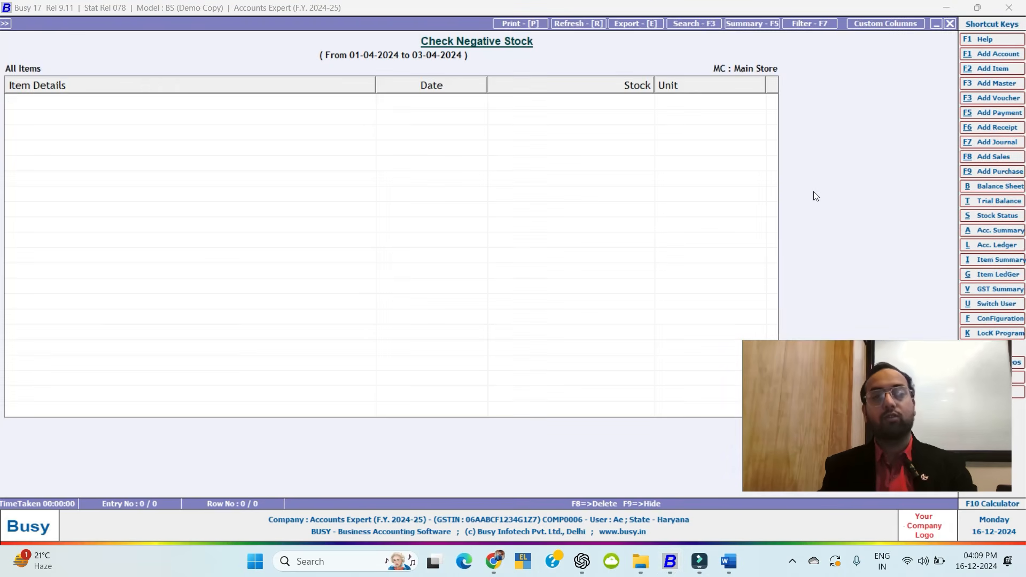
{"action": "key", "text": "Escape"}
{"action": "key", "text": "Escape"}
{"action": "key", "text": "Escape"}
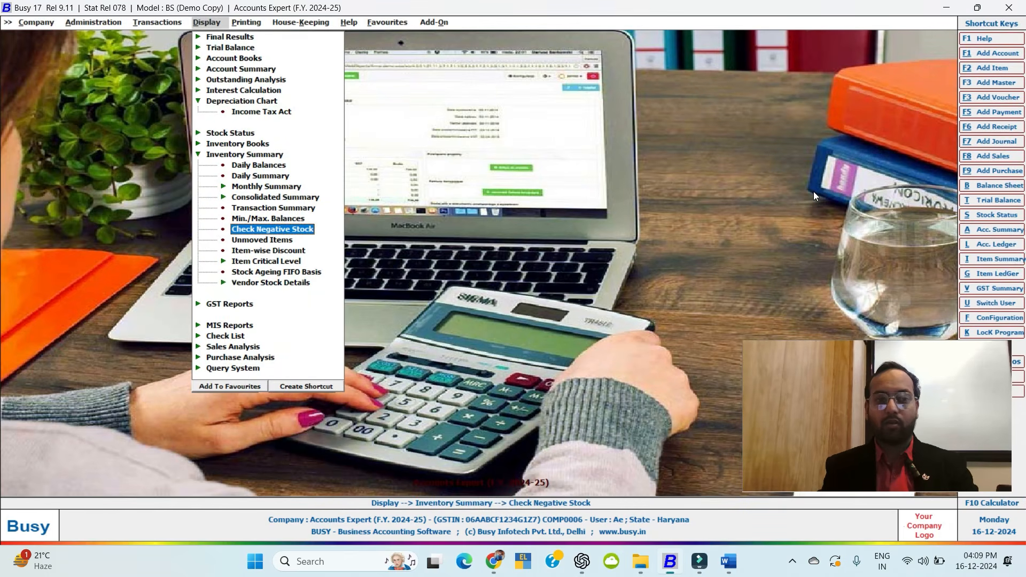
{"action": "key", "text": "Down"}
{"action": "key", "text": "Down"}
{"action": "key", "text": "Up"}
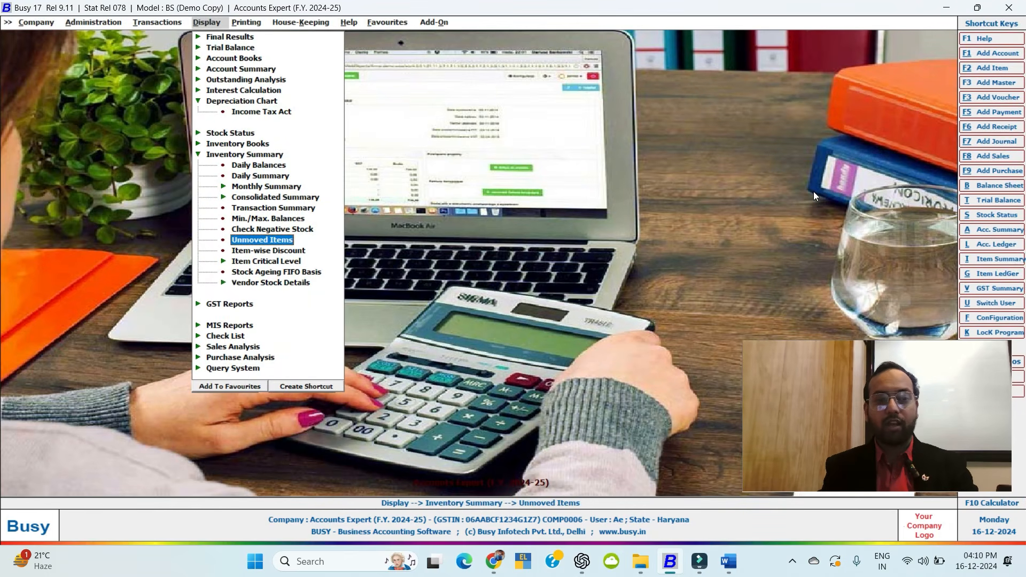
{"action": "key", "text": "Return"}
{"action": "key", "text": "Return"}
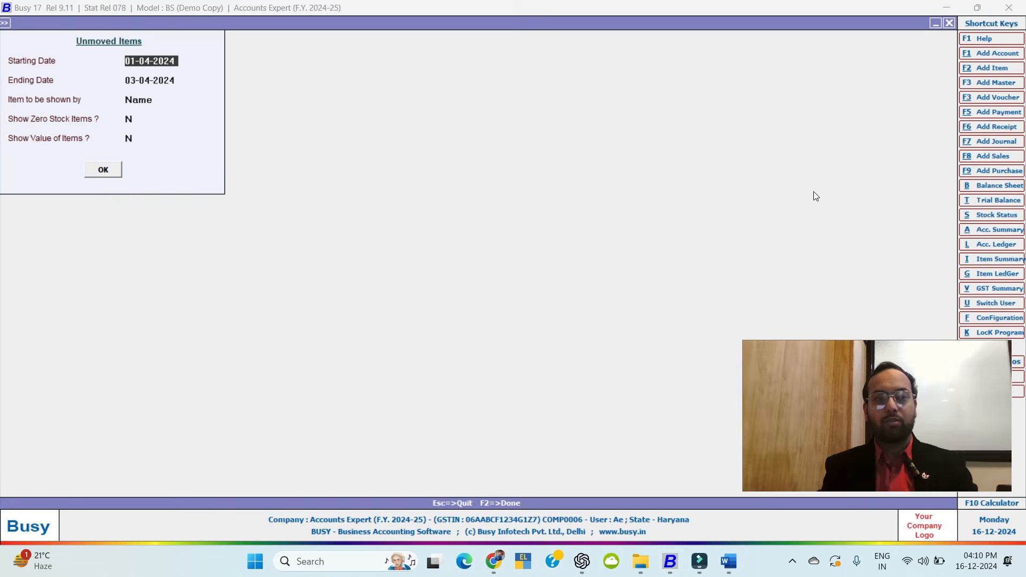
{"action": "key", "text": "F2"}
{"action": "key", "text": "Escape"}
{"action": "key", "text": "Escape"}
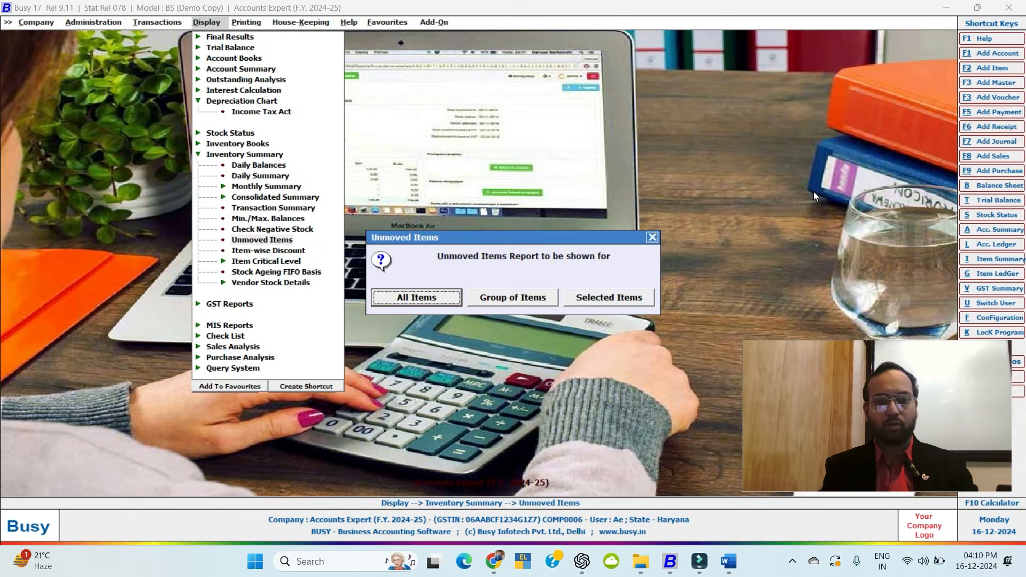
{"action": "key", "text": "Escape"}
{"action": "key", "text": "Down"}
{"action": "key", "text": "Down"}
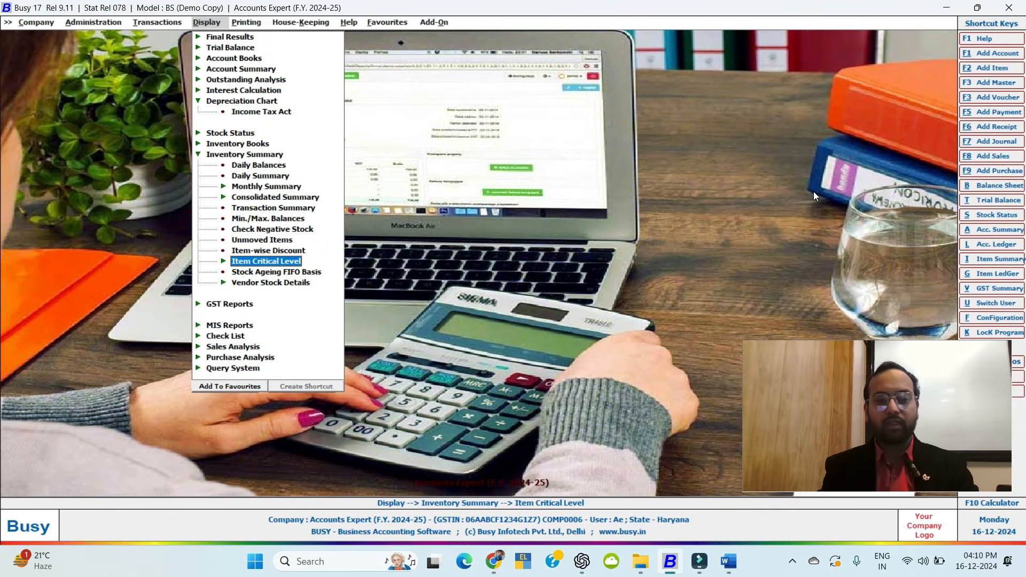
{"action": "key", "text": "Down"}
{"action": "key", "text": "Down"}
{"action": "key", "text": "Right"}
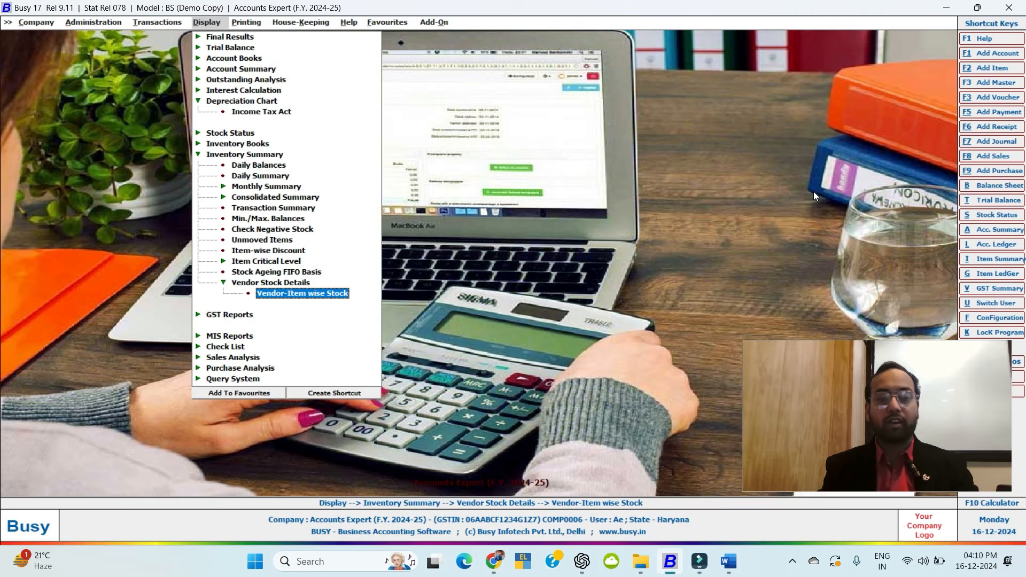
{"action": "key", "text": "Left"}
{"action": "key", "text": "Left"}
{"action": "key", "text": "Down"}
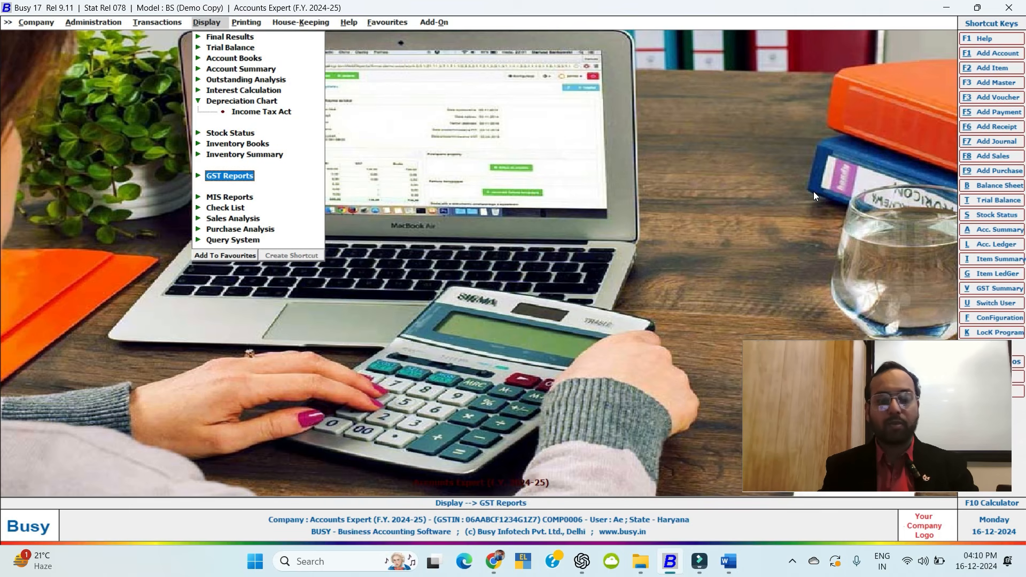
Browse the GST Summaries, Returns and Registers lists to reach GSTR-1.
{"action": "key", "text": "Right"}
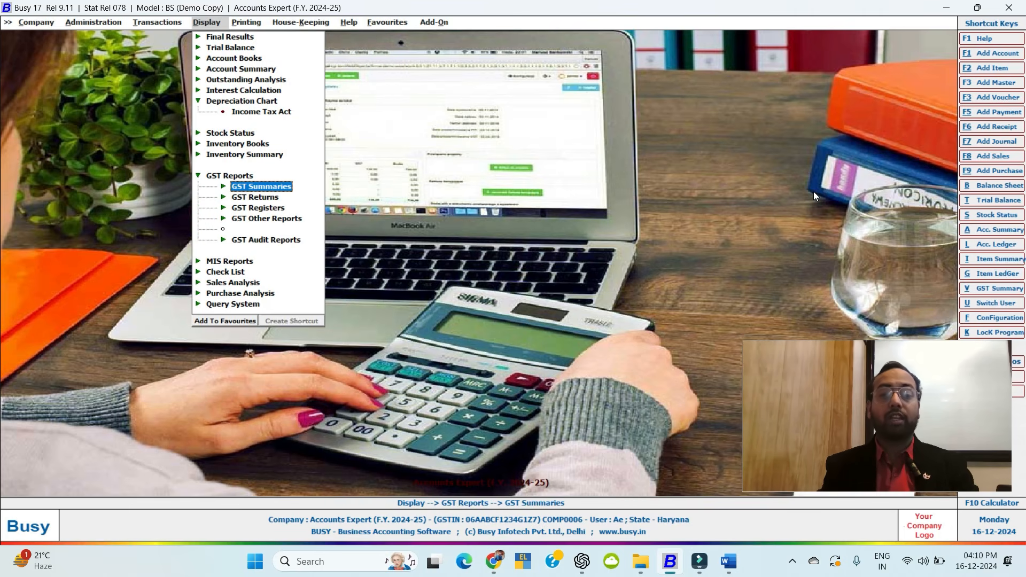
{"action": "key", "text": "Right"}
{"action": "key", "text": "Left"}
{"action": "key", "text": "Down"}
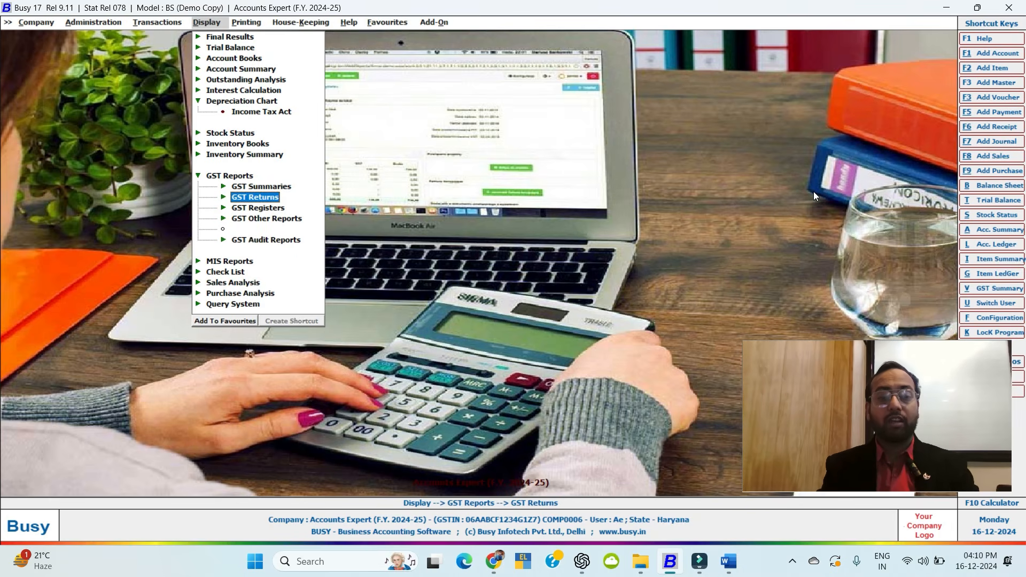
{"action": "key", "text": "Right"}
{"action": "key", "text": "Left"}
{"action": "key", "text": "Down"}
{"action": "key", "text": "Right"}
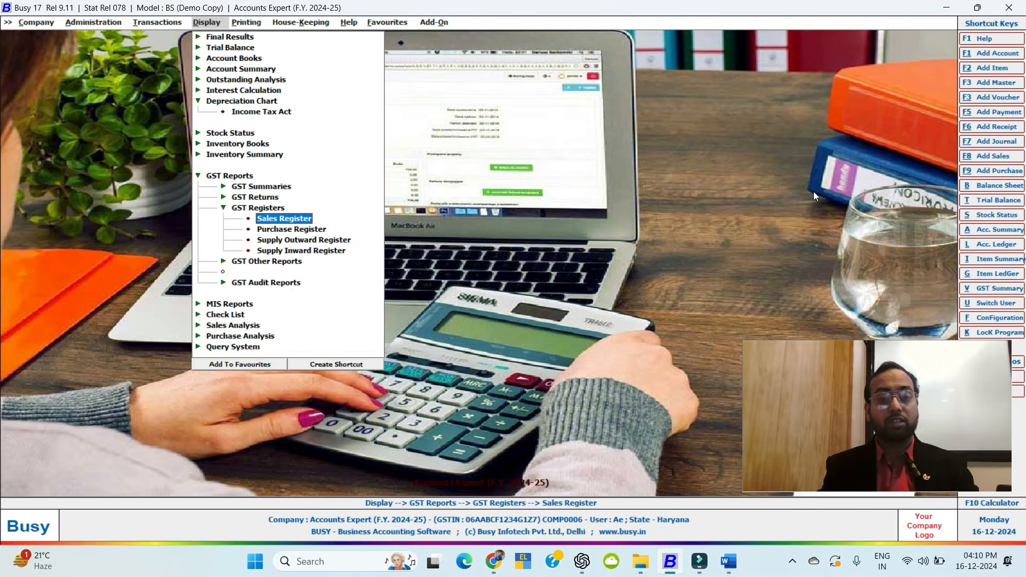
{"action": "key", "text": "Left"}
{"action": "key", "text": "Up"}
{"action": "key", "text": "Right"}
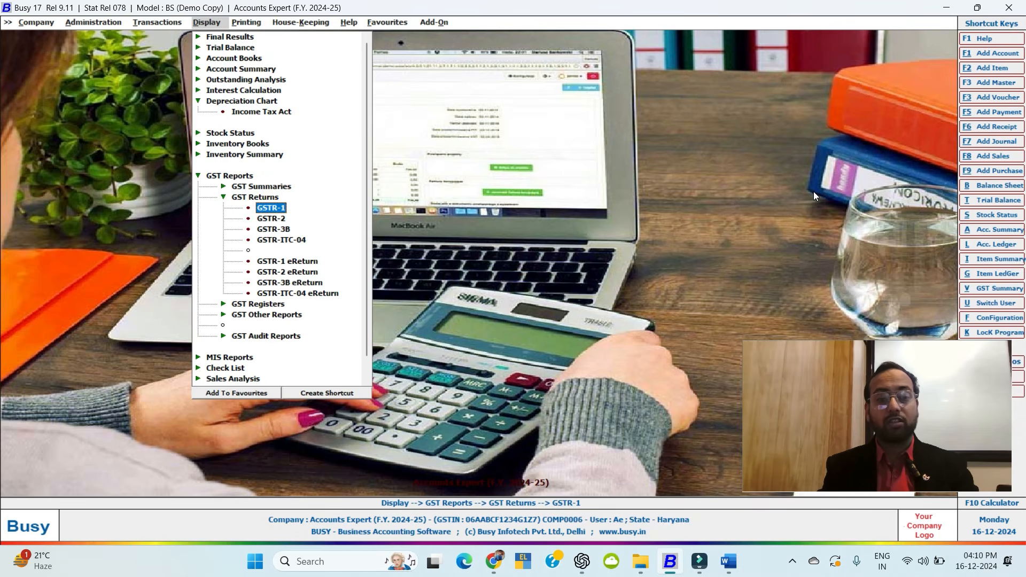
Generate GSTR-1 for 01-04-2024 to 03-04-2024 and review its sections down to HSN-wise Summary.
{"action": "key", "text": "Return"}
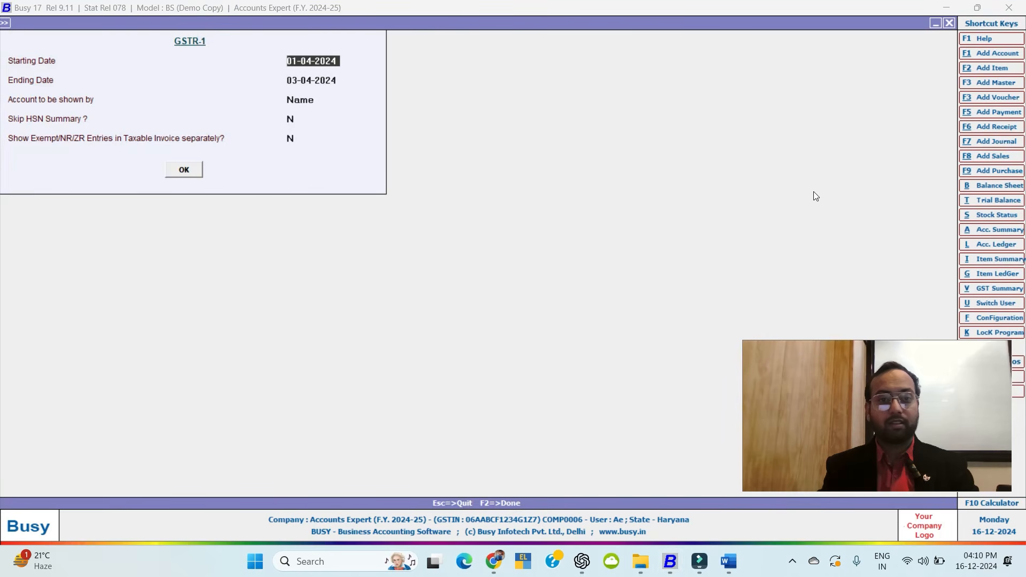
{"action": "key", "text": "Return"}
{"action": "key", "text": "Return"}
{"action": "key", "text": "Return"}
{"action": "key", "text": "Return"}
{"action": "key", "text": "Return"}
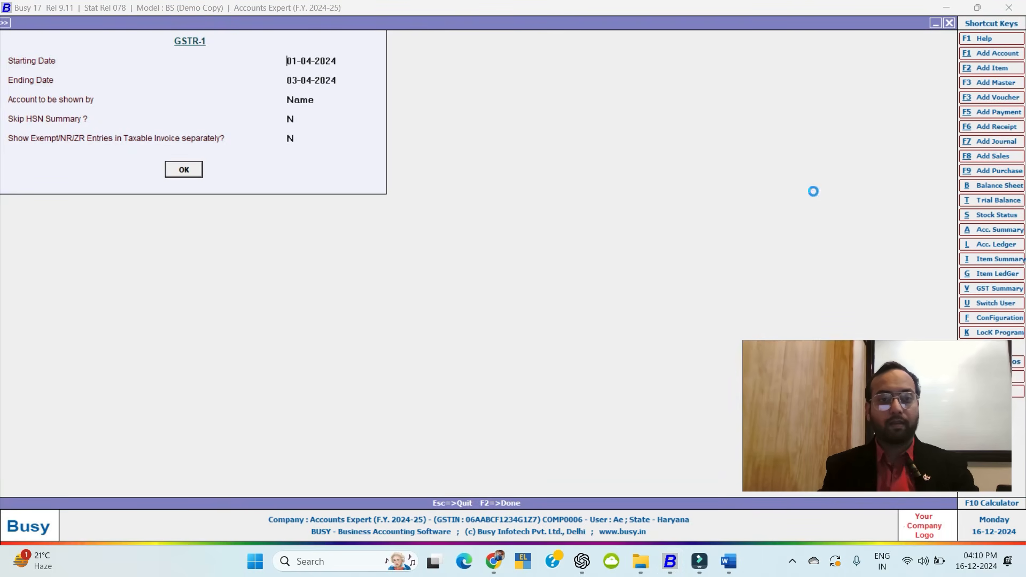
{"action": "key", "text": "Return"}
{"action": "key", "text": "Down"}
{"action": "key", "text": "Up"}
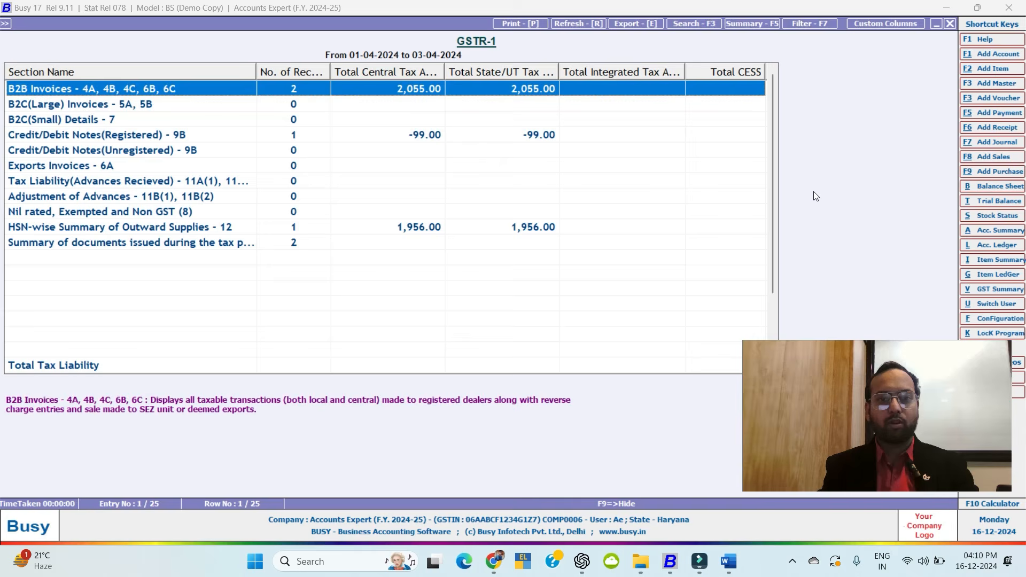
{"action": "key", "text": "Down"}
{"action": "key", "text": "Down"}
{"action": "key", "text": "Down"}
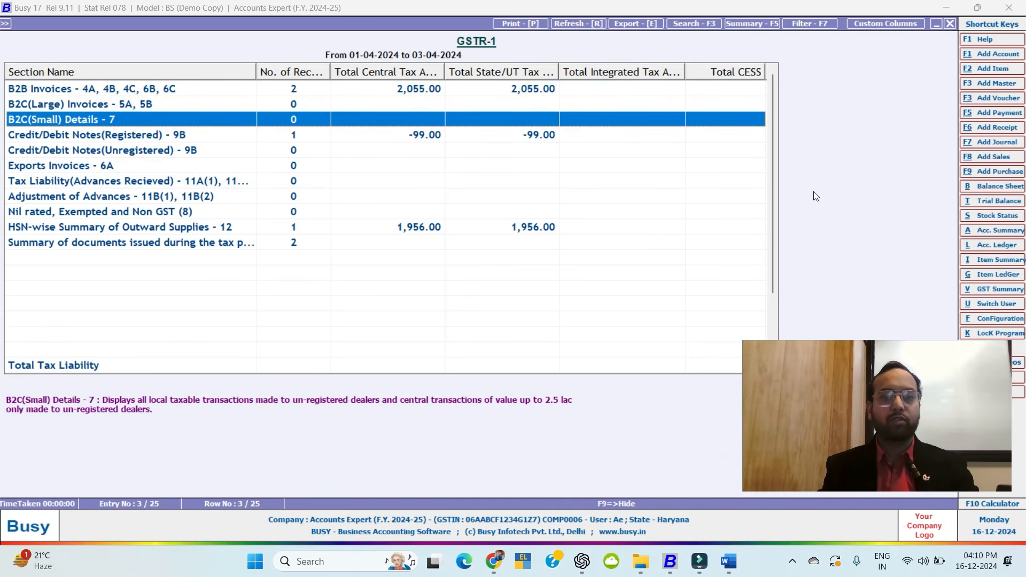
{"action": "key", "text": "Down"}
{"action": "key", "text": "Down"}
{"action": "key", "text": "Down"}
{"action": "key", "text": "Down"}
{"action": "key", "text": "Down"}
{"action": "key", "text": "Down"}
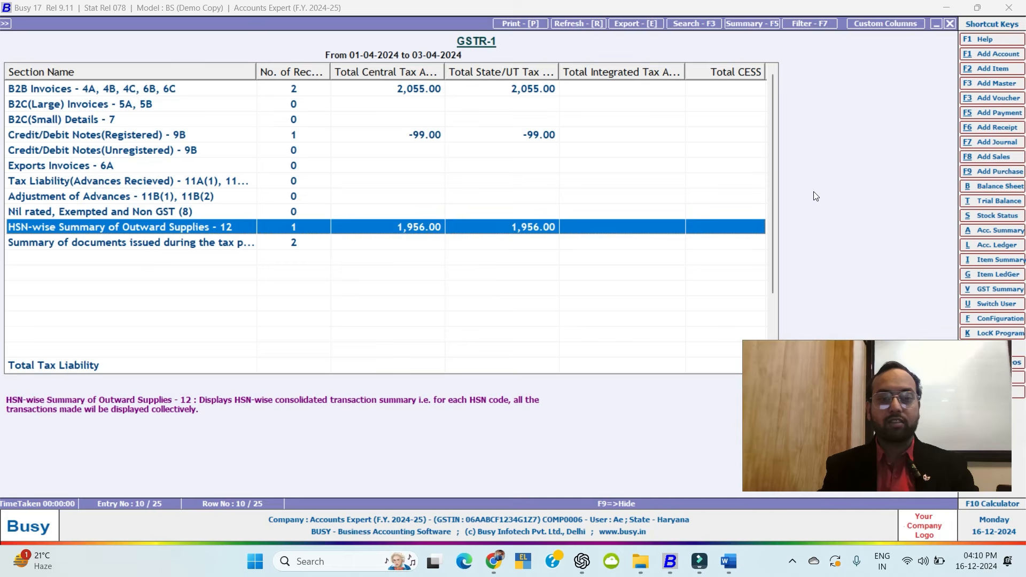
Open the HSN-wise Summary: HSN 7458, 57 pieces, taxable value 32,600.
{"action": "key", "text": "Return"}
{"action": "key", "text": "Return"}
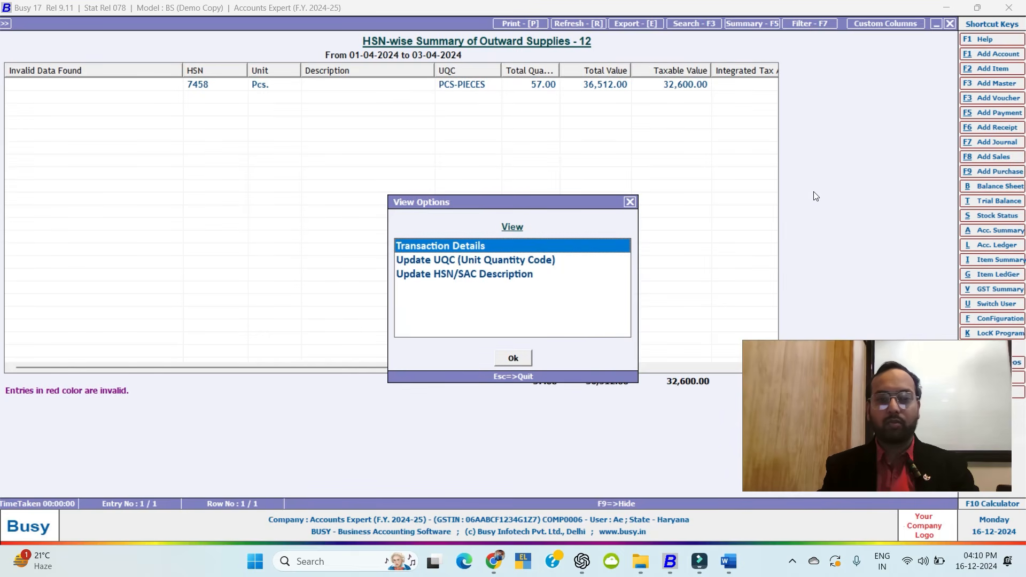
{"action": "key", "text": "Return"}
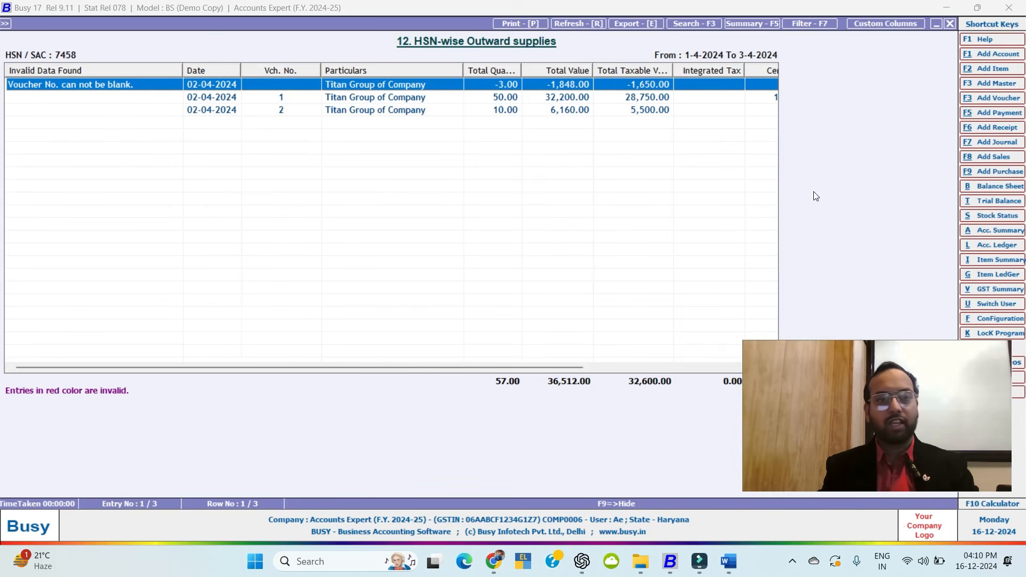
{"action": "key", "text": "Escape"}
{"action": "key", "text": "Escape"}
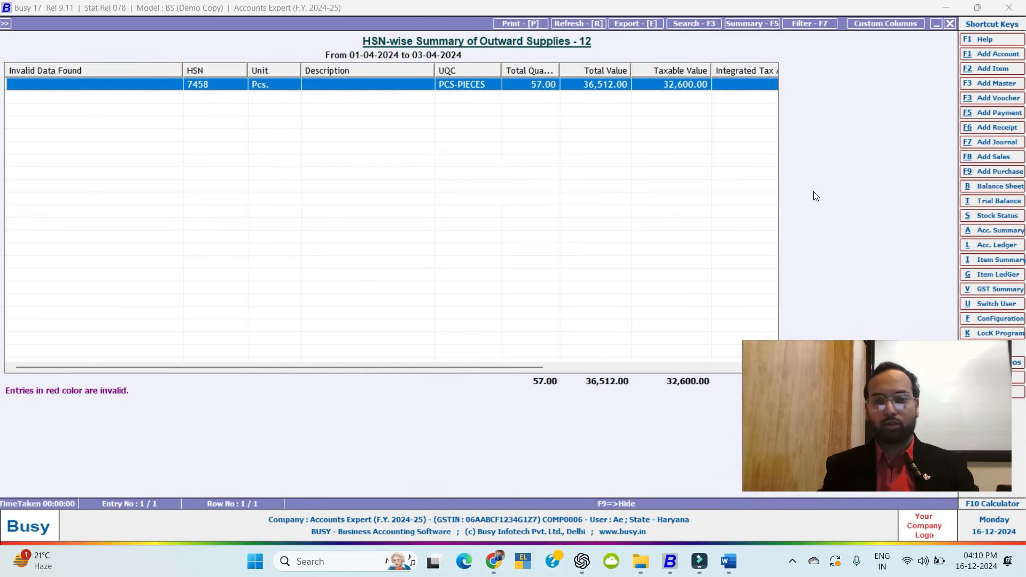
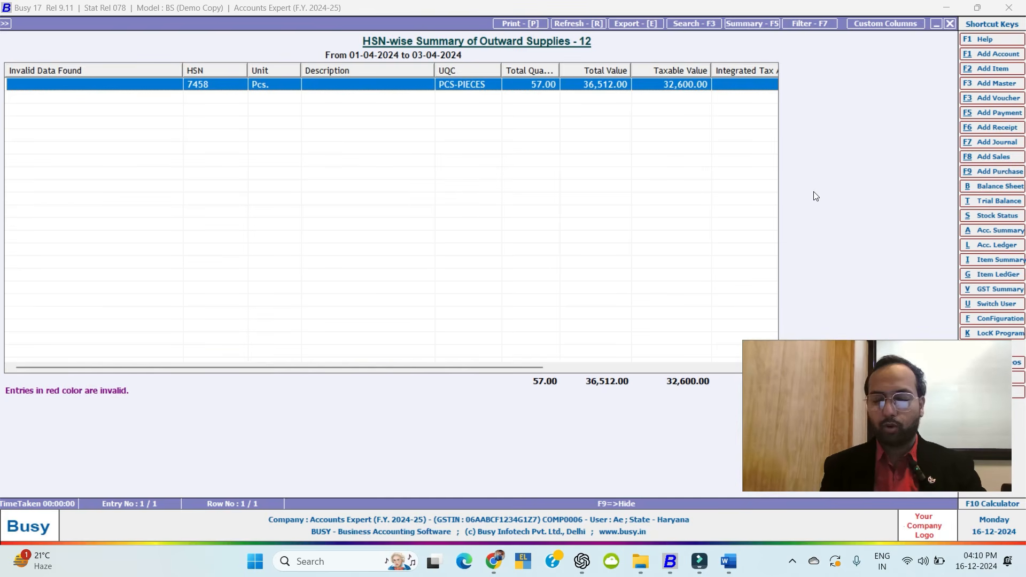
Close the HSN-wise Summary and move to GSTR-2 in the GST Returns list.
{"action": "key", "text": "Escape"}
{"action": "key", "text": "Escape"}
{"action": "key", "text": "Escape"}
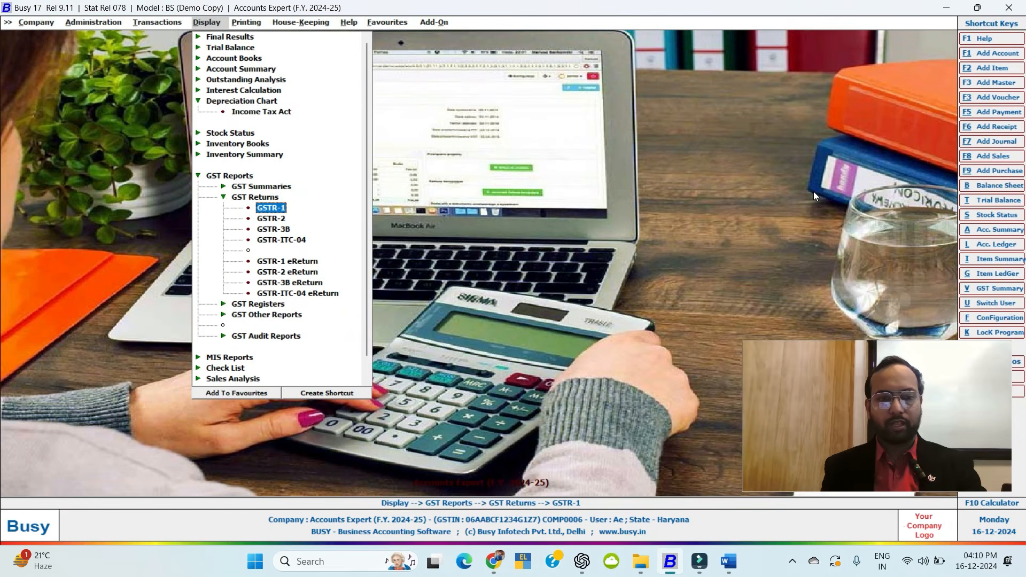
{"action": "key", "text": "Down"}
Generate GSTR-2 for 01-04-2024 to 03-04-2024 and browse its B2B and B2BUR sections.
{"action": "key", "text": "Return"}
{"action": "key", "text": "Return"}
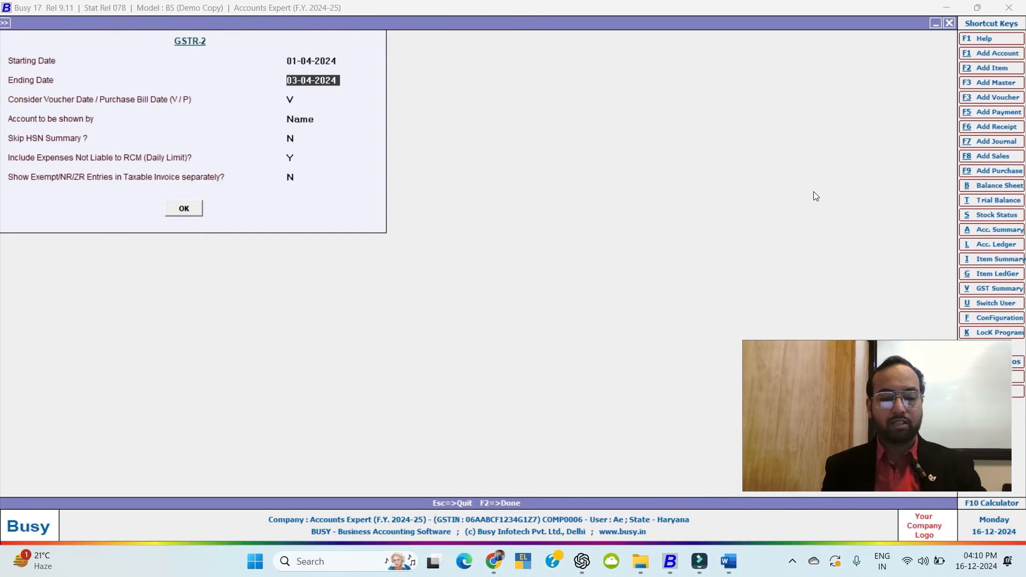
{"action": "key", "text": "F2"}
{"action": "key", "text": "Down"}
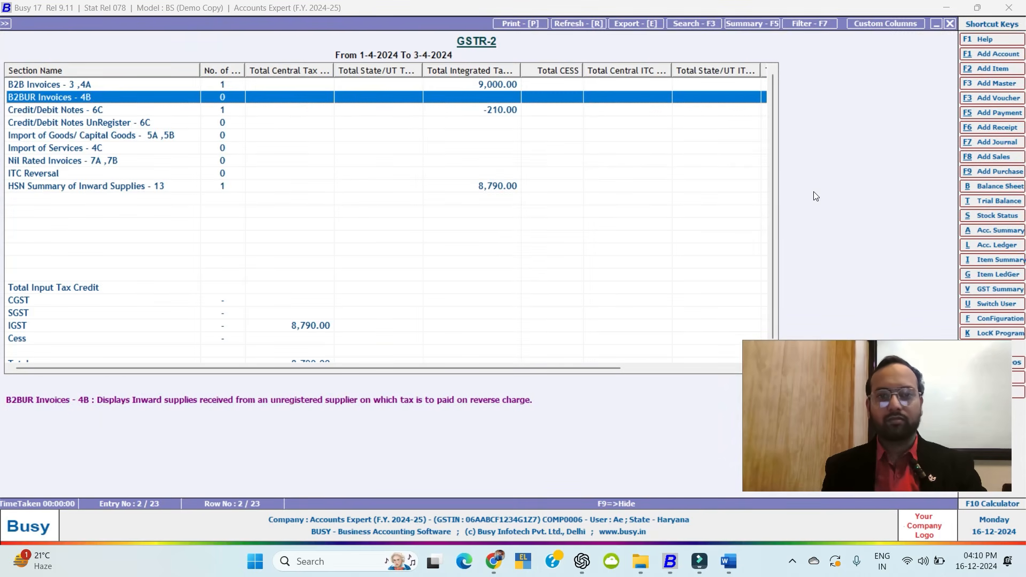
{"action": "key", "text": "Up"}
Open the B2B purchase invoice from Abc Pvt Ltd (9,000.00 IGST), then close GSTR-2.
{"action": "key", "text": "Return"}
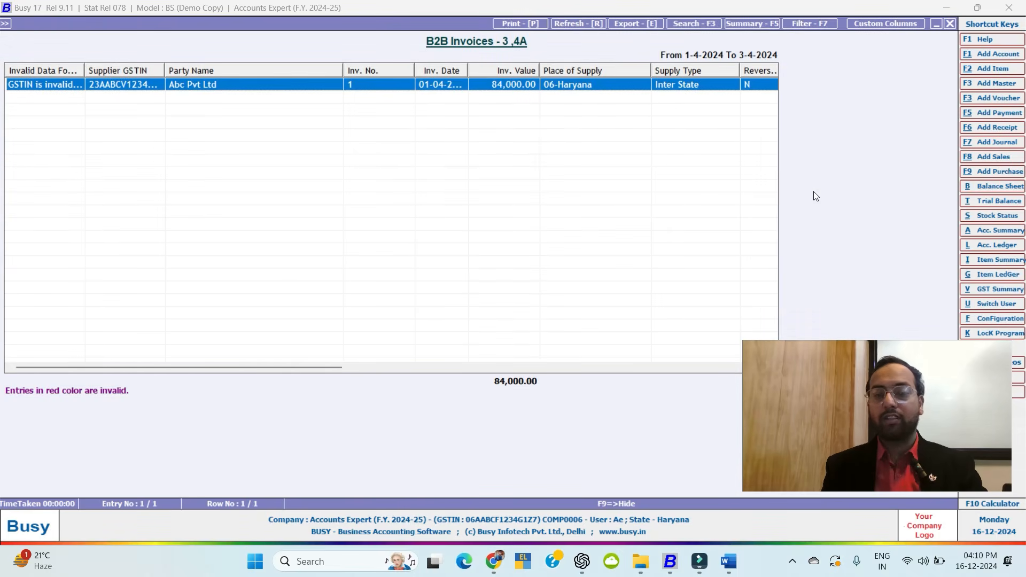
{"action": "key", "text": "Return"}
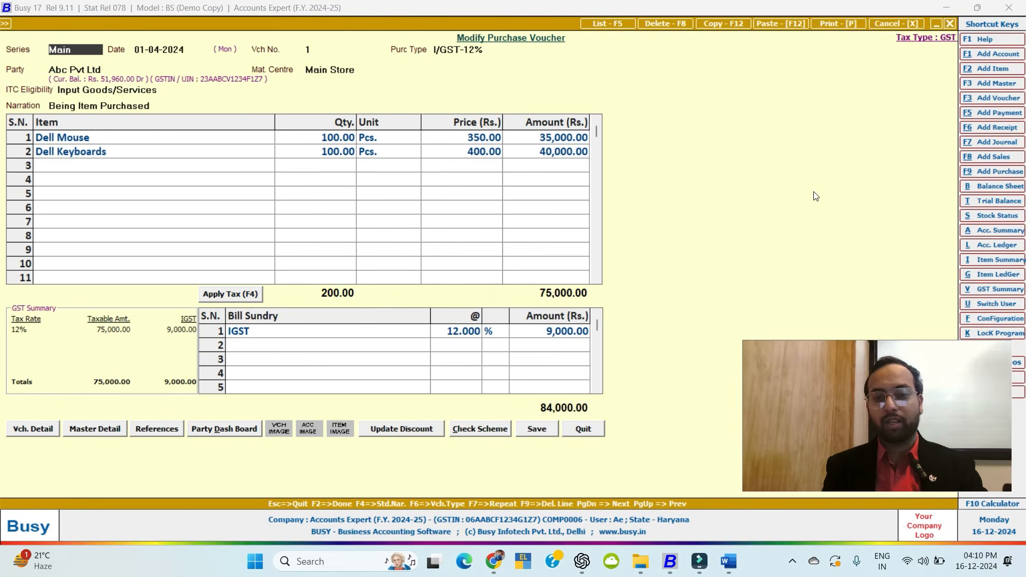
{"action": "key", "text": "Escape"}
{"action": "key", "text": "Escape"}
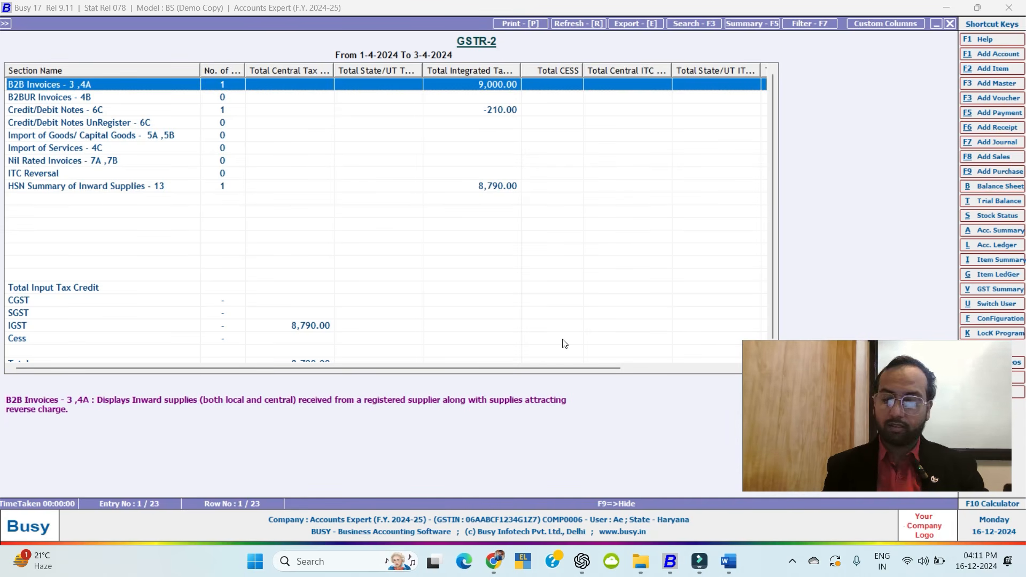
{"action": "key", "text": "Escape"}
{"action": "key", "text": "Escape"}
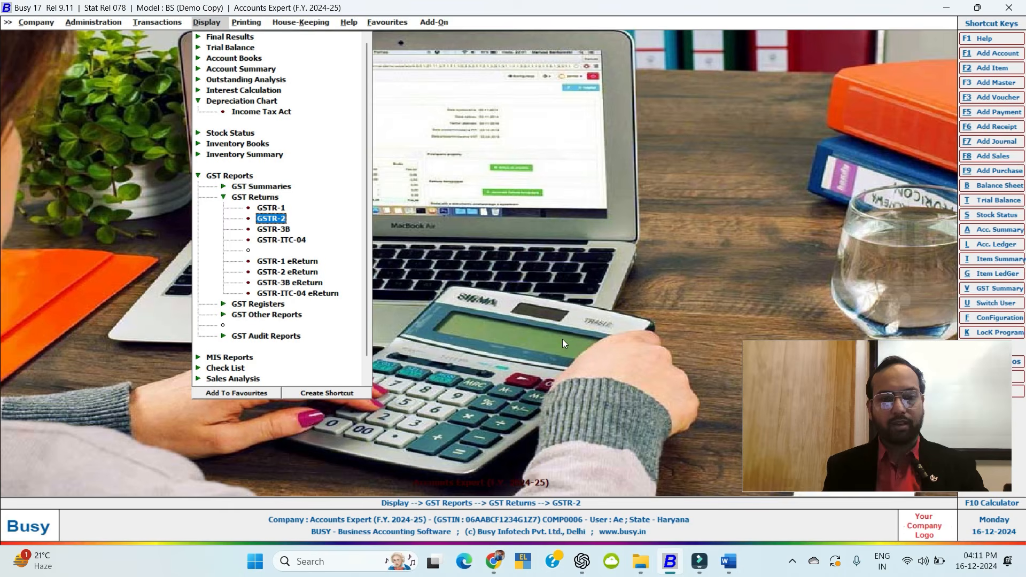
Browse the GST Registers (Sales Register options) and GST Other Reports groups.
{"action": "key", "text": "Left"}
{"action": "key", "text": "Down"}
{"action": "key", "text": "Return"}
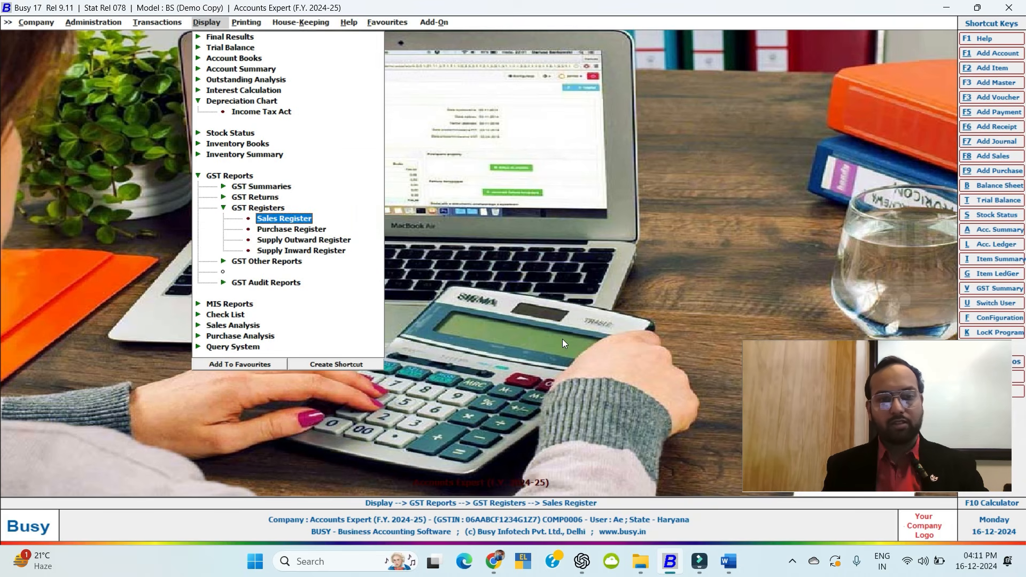
{"action": "key", "text": "Return"}
{"action": "key", "text": "Escape"}
{"action": "key", "text": "Left"}
{"action": "key", "text": "Down"}
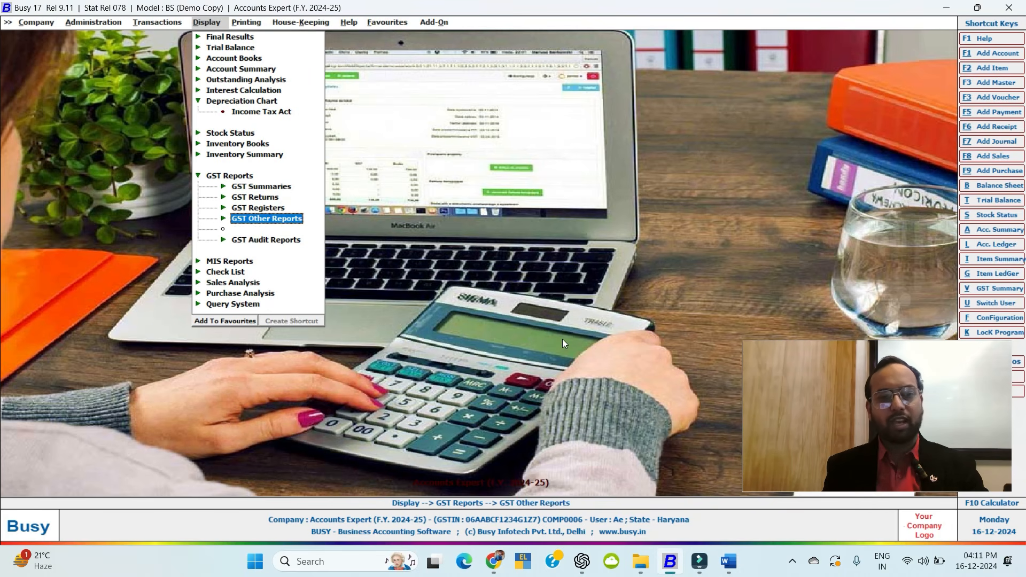
{"action": "key", "text": "Return"}
{"action": "key", "text": "Left"}
Run GST Audit Reports > Parties with Invalid GSTIN for ALL accounts and review Abc Pvt Ltd and Titan Group.
{"action": "key", "text": "Down"}
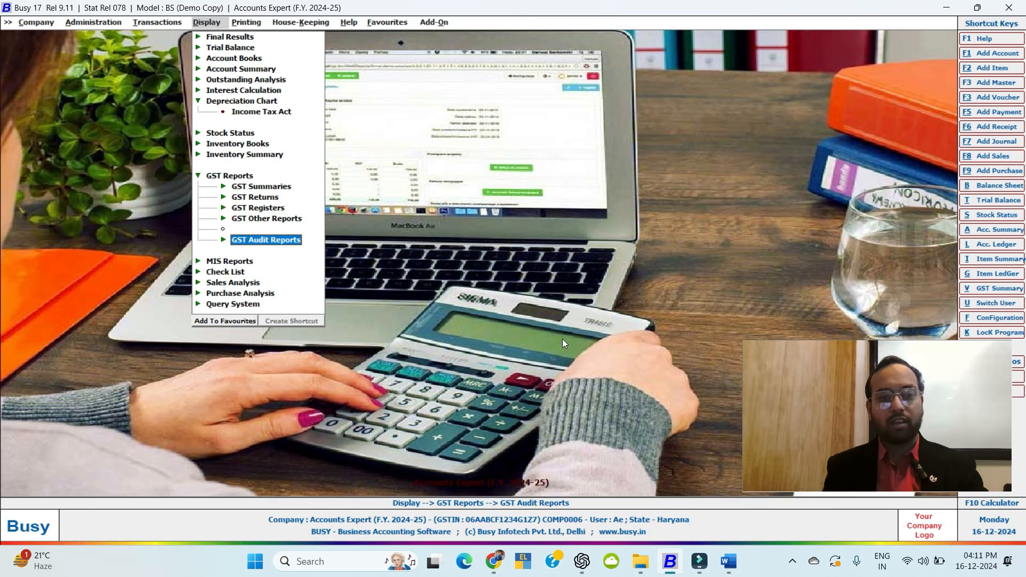
{"action": "key", "text": "Return"}
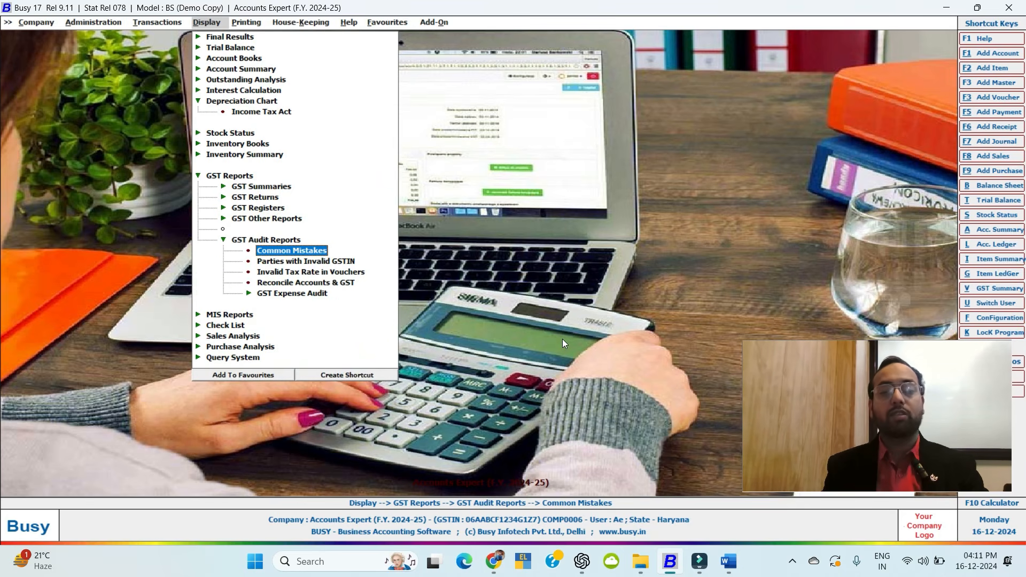
{"action": "key", "text": "Down"}
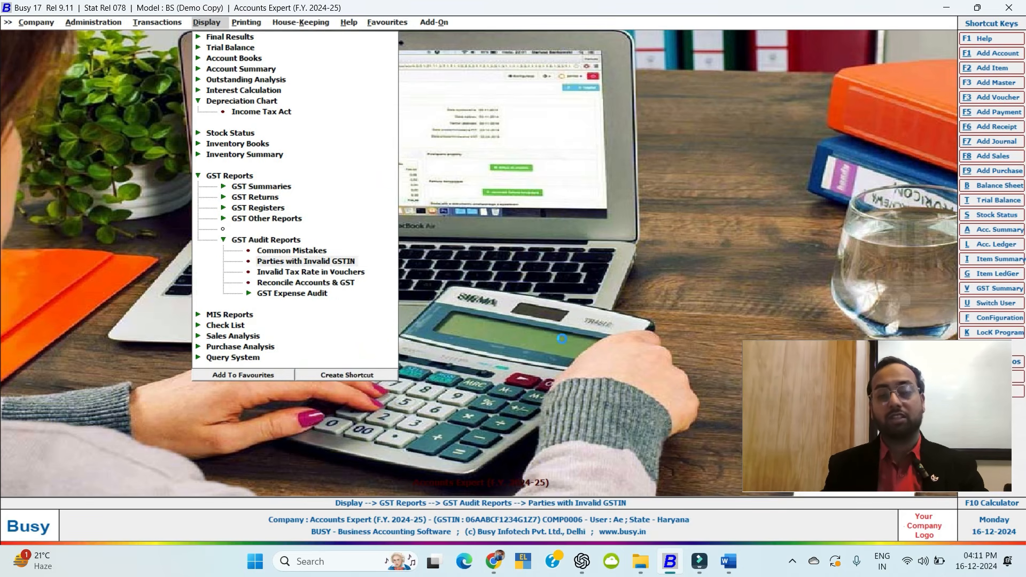
{"action": "key", "text": "Return"}
{"action": "key", "text": "Down"}
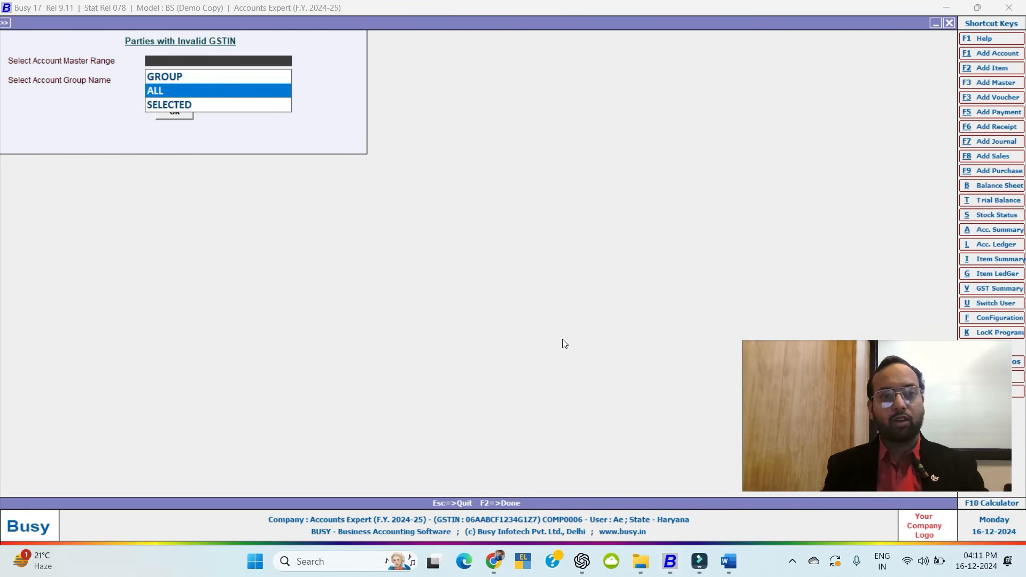
{"action": "key", "text": "Return"}
{"action": "key", "text": "Return"}
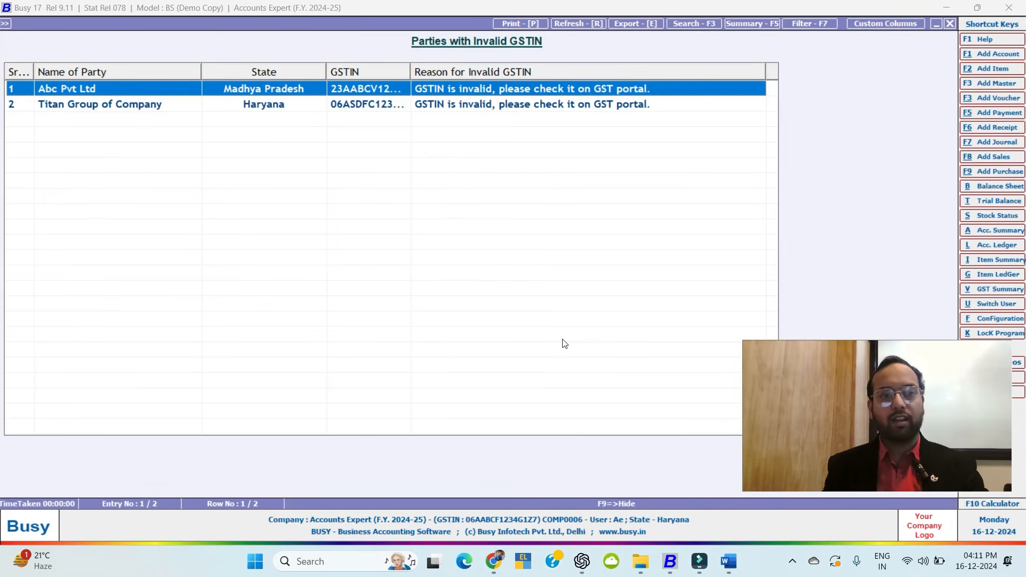
{"action": "key", "text": "Down"}
{"action": "key", "text": "Up"}
{"action": "key", "text": "Down"}
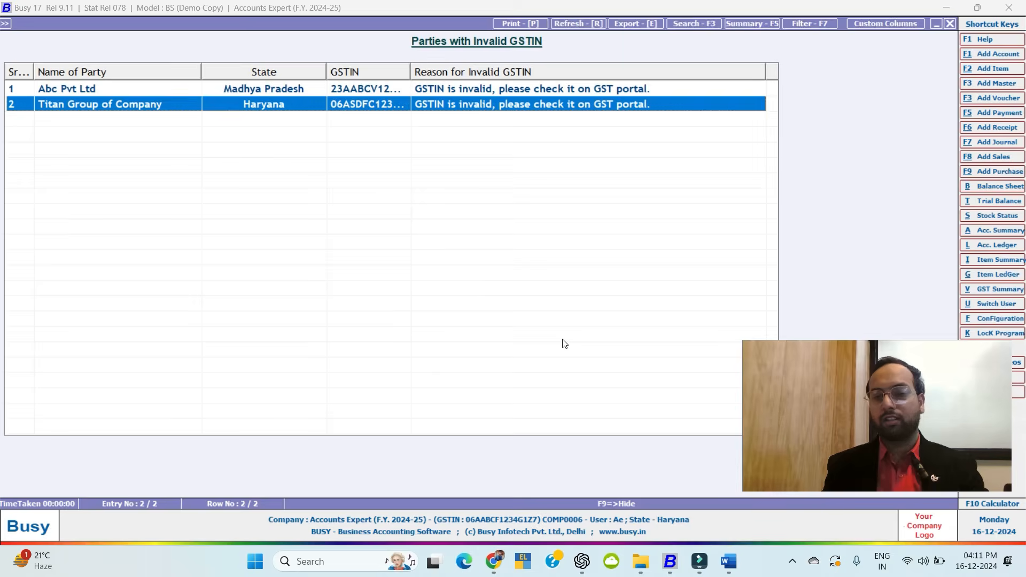
{"action": "key", "text": "Escape"}
{"action": "key", "text": "Escape"}
{"action": "key", "text": "Escape"}
{"action": "key", "text": "Escape"}
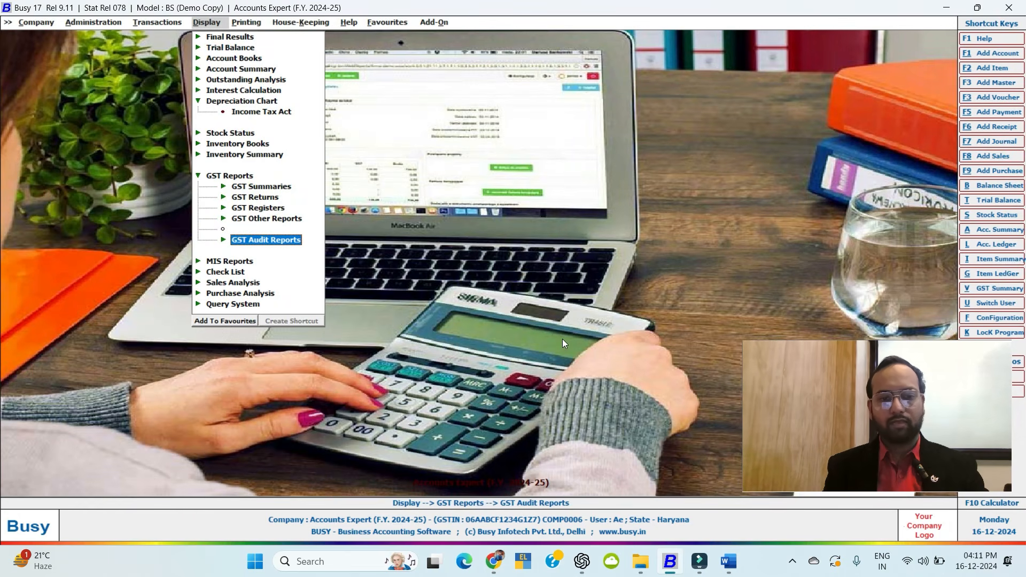
{"action": "key", "text": "Down"}
{"action": "key", "text": "Down"}
{"action": "key", "text": "Down"}
{"action": "key", "text": "Return"}
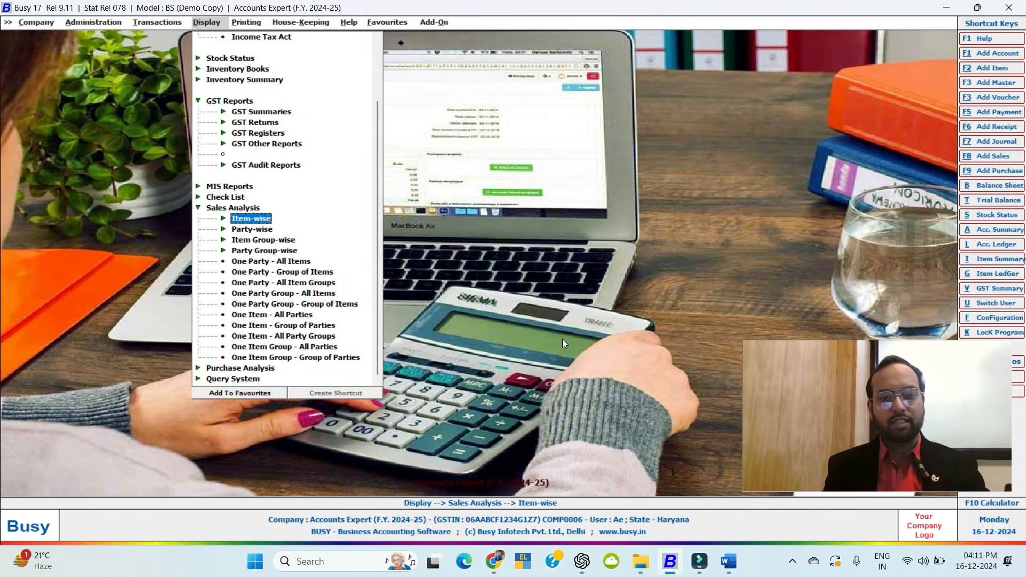
{"action": "key", "text": "Down"}
{"action": "key", "text": "Down"}
{"action": "key", "text": "Down"}
{"action": "key", "text": "Down"}
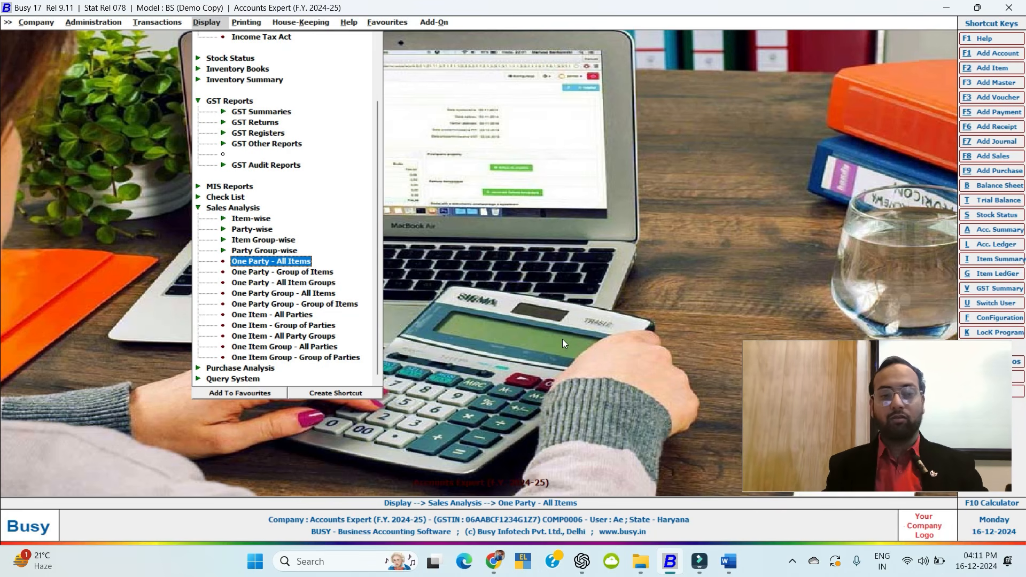
{"action": "key", "text": "Escape"}
{"action": "key", "text": "Down"}
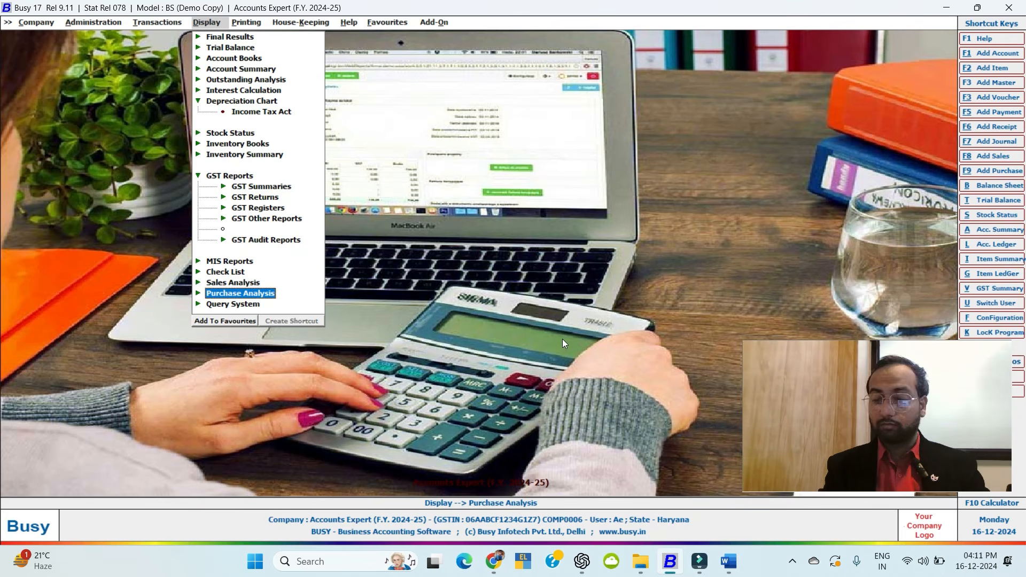
{"action": "key", "text": "Down"}
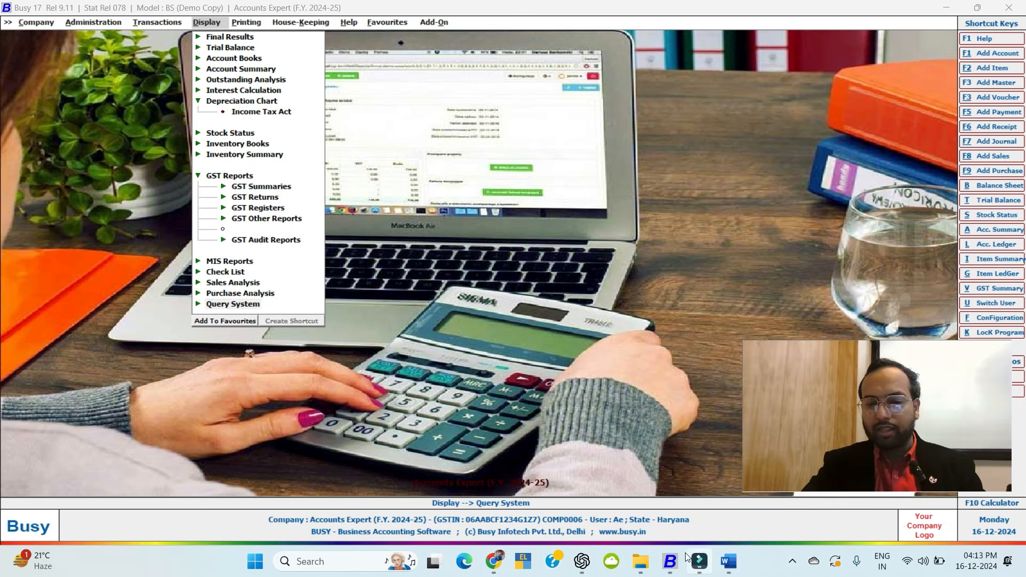
{"action": "left_click", "coordinate": [729, 561]}
Review Unit 10 Managing Backup and Unit 11 in the Word outline, then minimize Word.
{"action": "scroll", "coordinate": [350, 277], "scroll_direction": "up", "scroll_amount": 3}
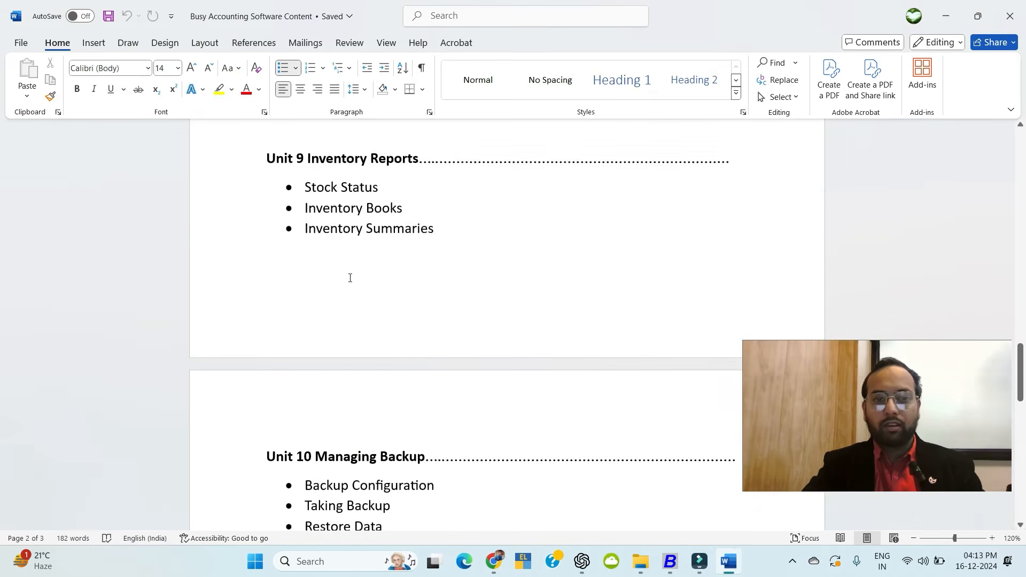
{"action": "scroll", "coordinate": [350, 278], "scroll_direction": "up", "scroll_amount": 5}
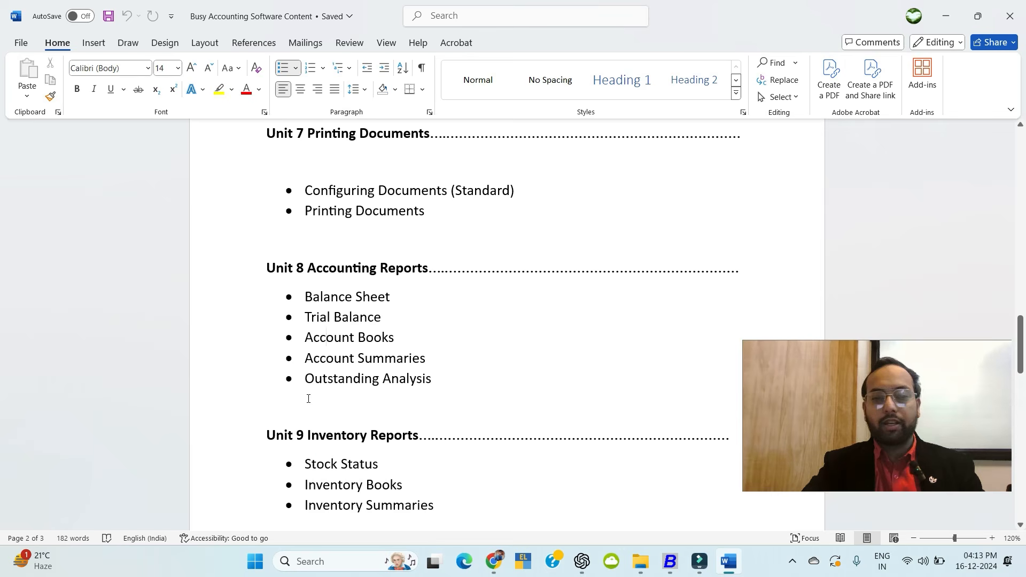
{"action": "scroll", "coordinate": [308, 399], "scroll_direction": "down", "scroll_amount": 8}
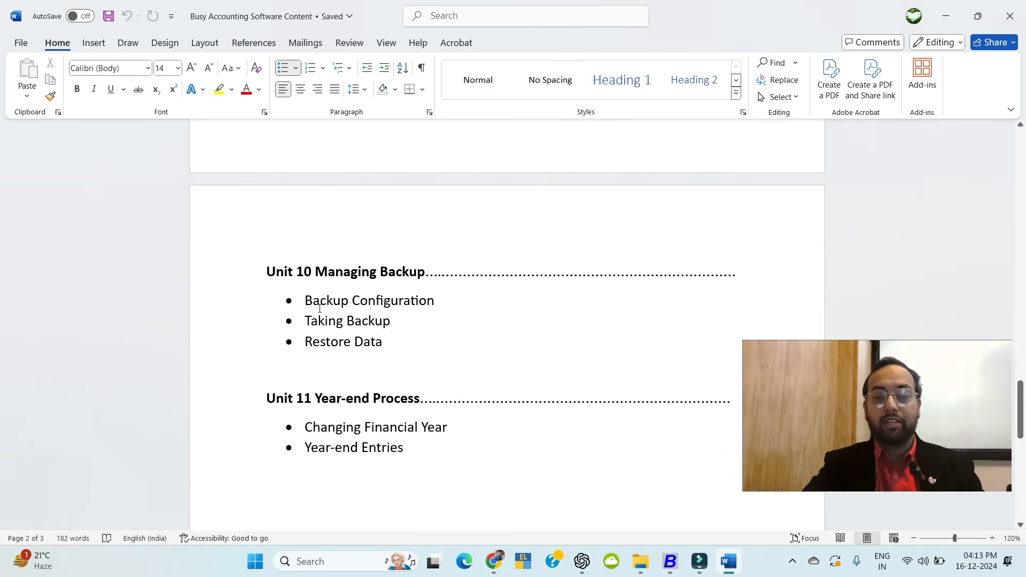
{"action": "left_click", "coordinate": [253, 281]}
{"action": "left_click", "coordinate": [339, 274]}
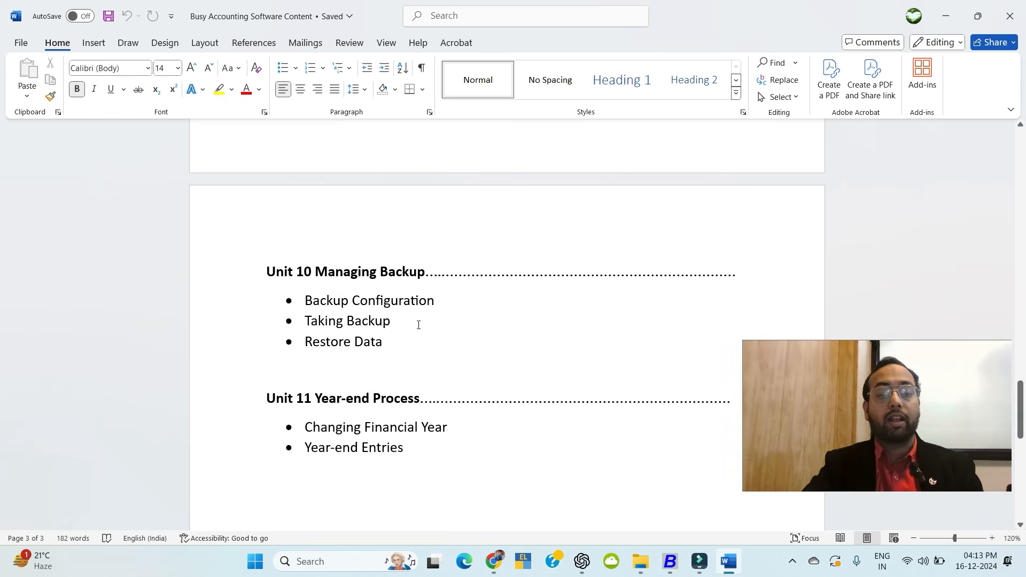
{"action": "scroll", "coordinate": [355, 392], "scroll_direction": "down", "scroll_amount": 3}
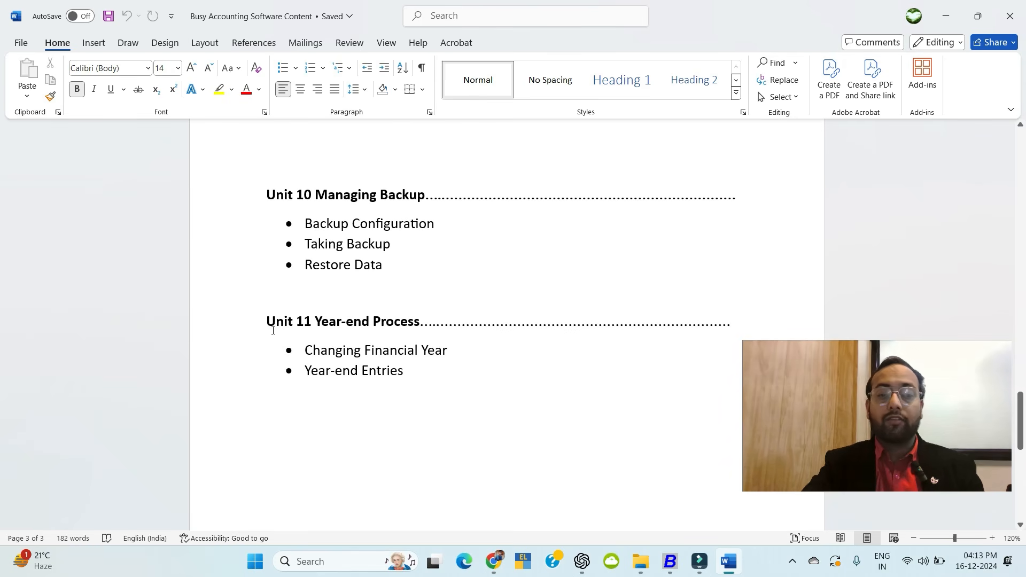
{"action": "scroll", "coordinate": [273, 330], "scroll_direction": "down", "scroll_amount": 3}
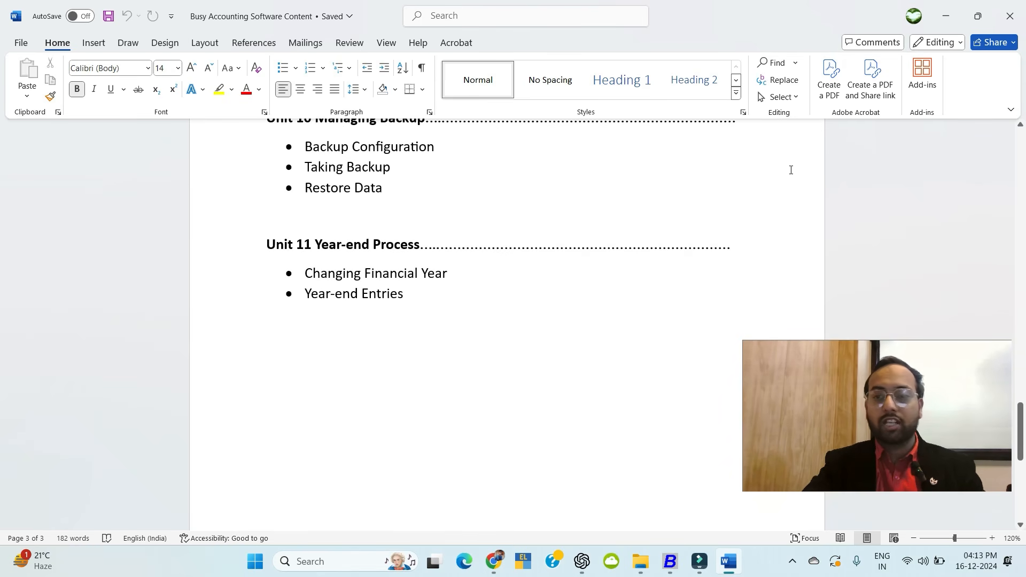
{"action": "left_click", "coordinate": [947, 11]}
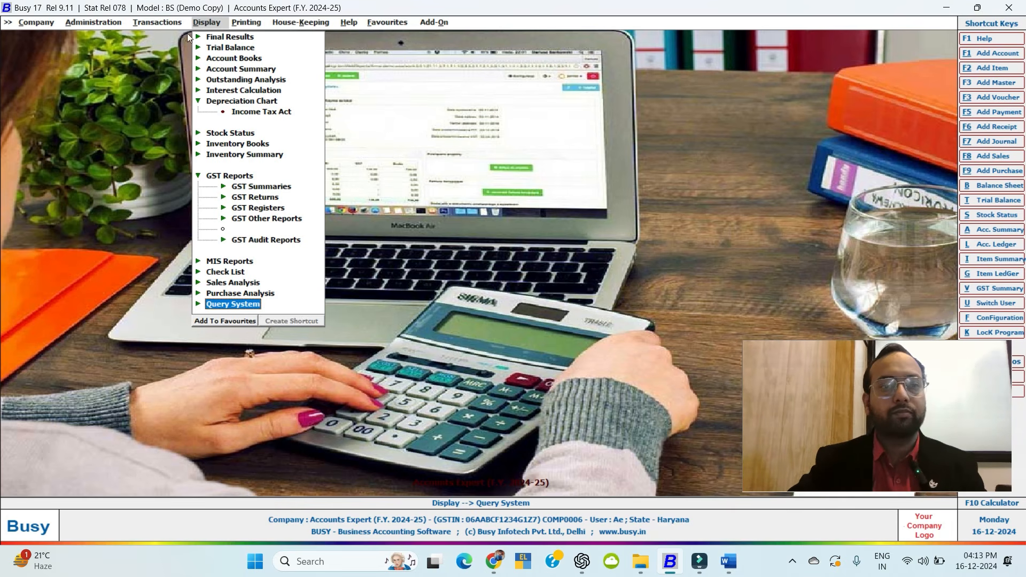
{"action": "left_click", "coordinate": [107, 23]}
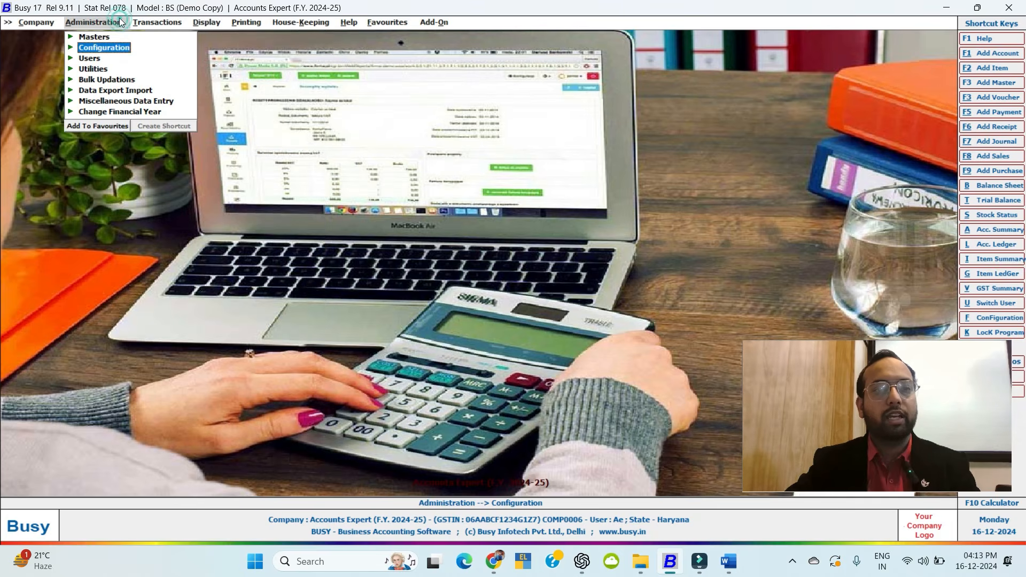
{"action": "key", "text": "Return"}
{"action": "key", "text": "Down"}
{"action": "key", "text": "Down"}
{"action": "key", "text": "Down"}
{"action": "key", "text": "Down"}
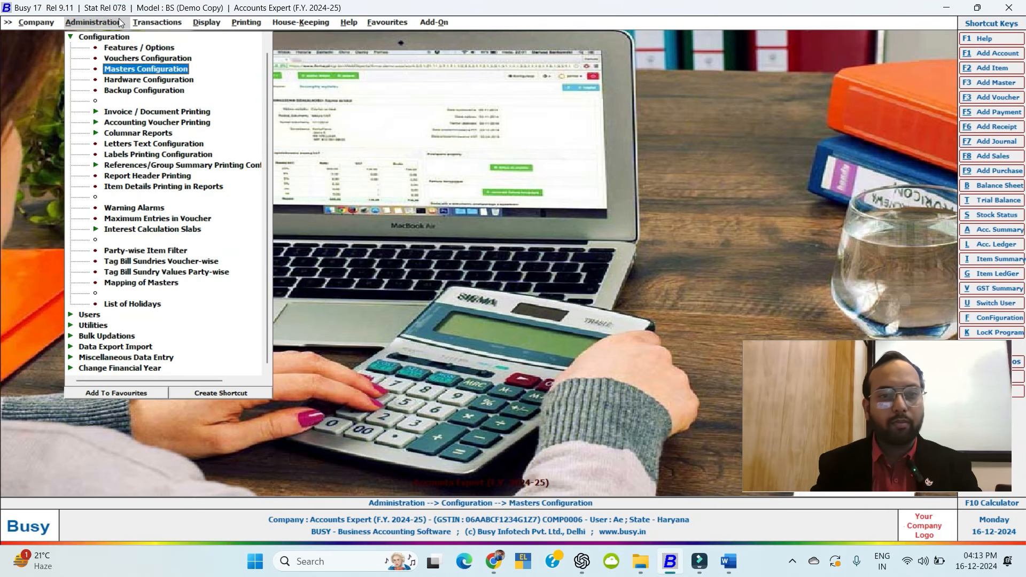
{"action": "key", "text": "Return"}
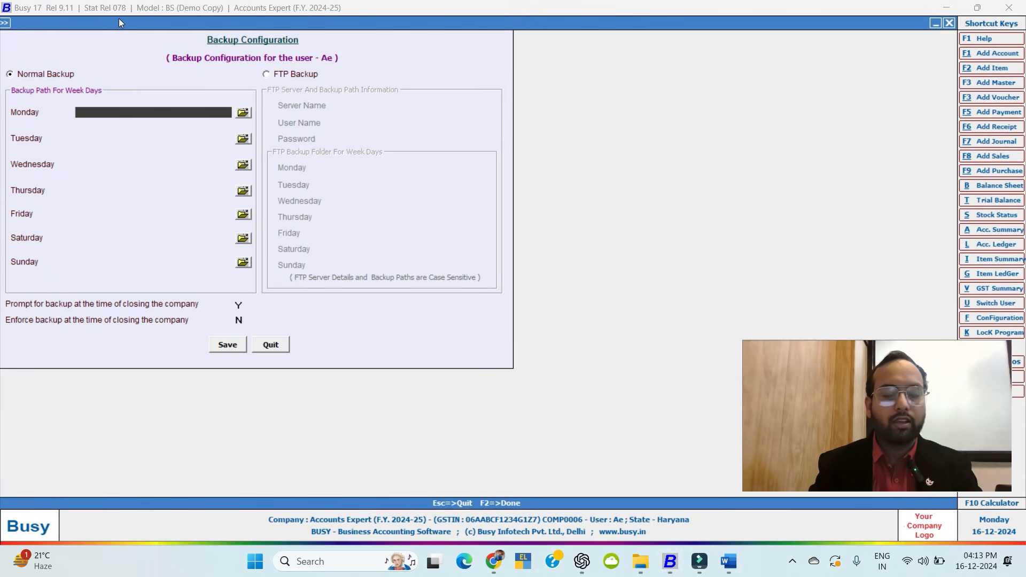
{"action": "left_click", "coordinate": [243, 113]}
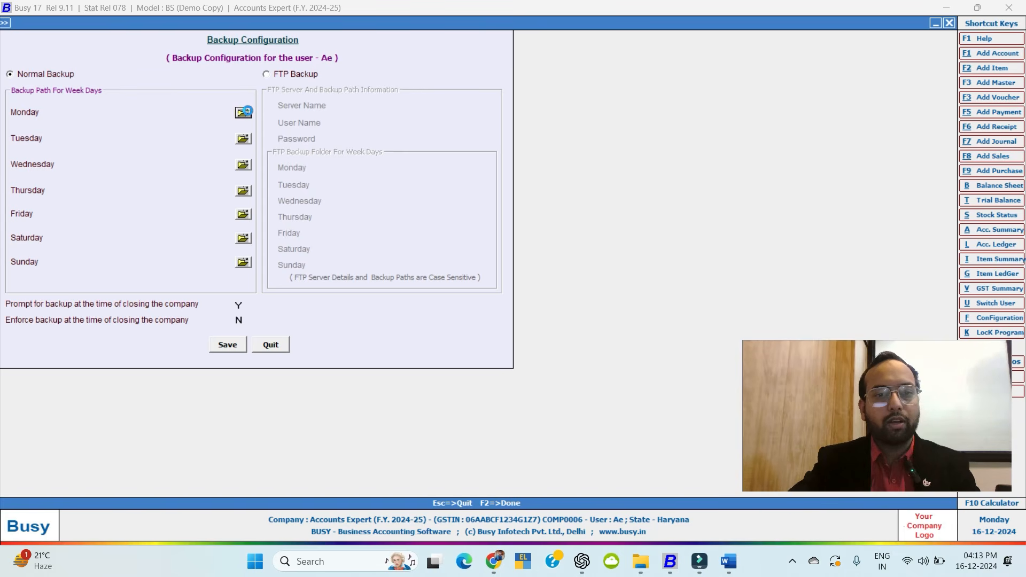
{"action": "left_click", "coordinate": [448, 215]}
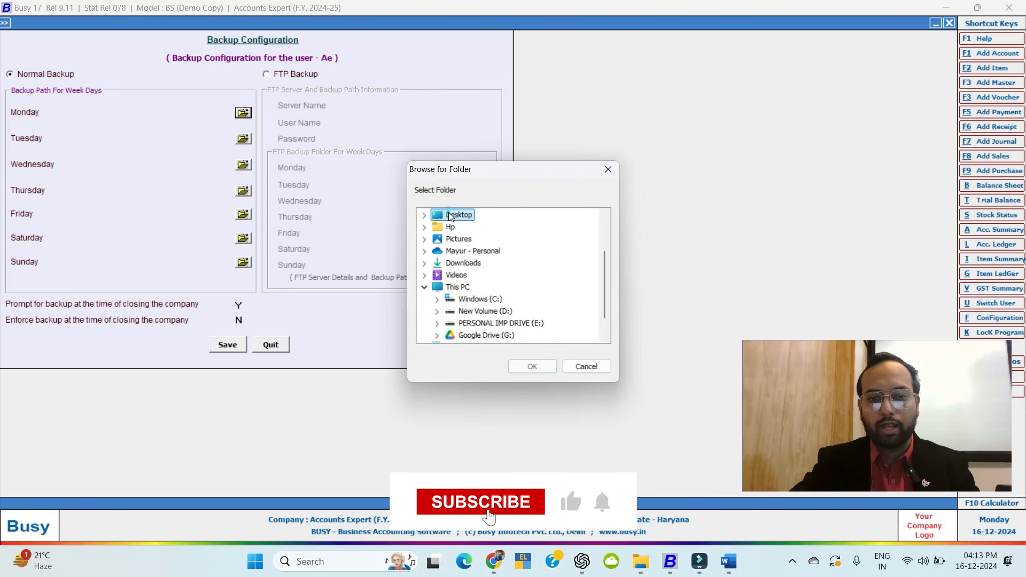
{"action": "scroll", "coordinate": [455, 224], "scroll_direction": "down", "scroll_amount": 1}
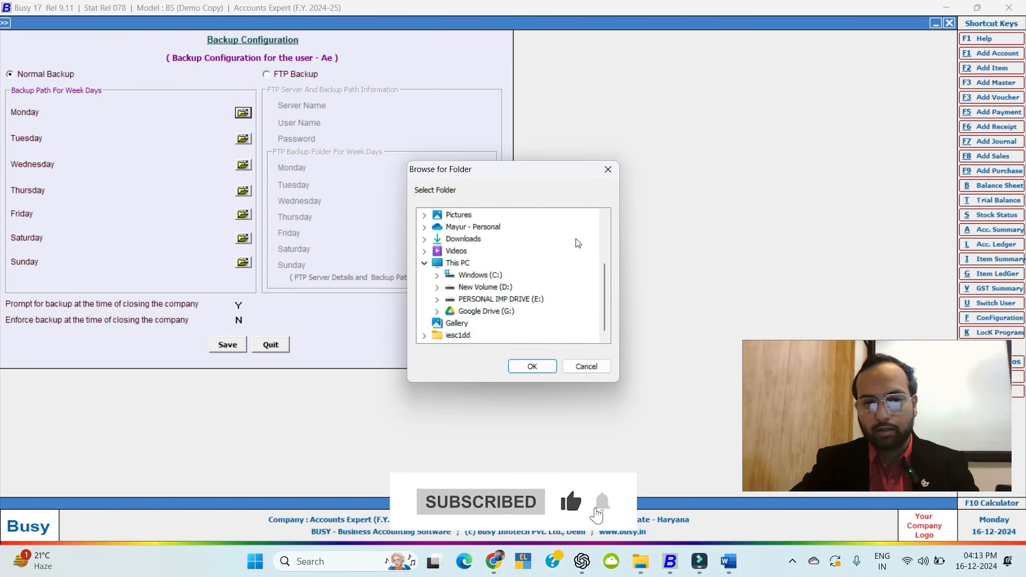
{"action": "scroll", "coordinate": [575, 236], "scroll_direction": "up", "scroll_amount": 3}
{"action": "scroll", "coordinate": [470, 322], "scroll_direction": "down", "scroll_amount": 3}
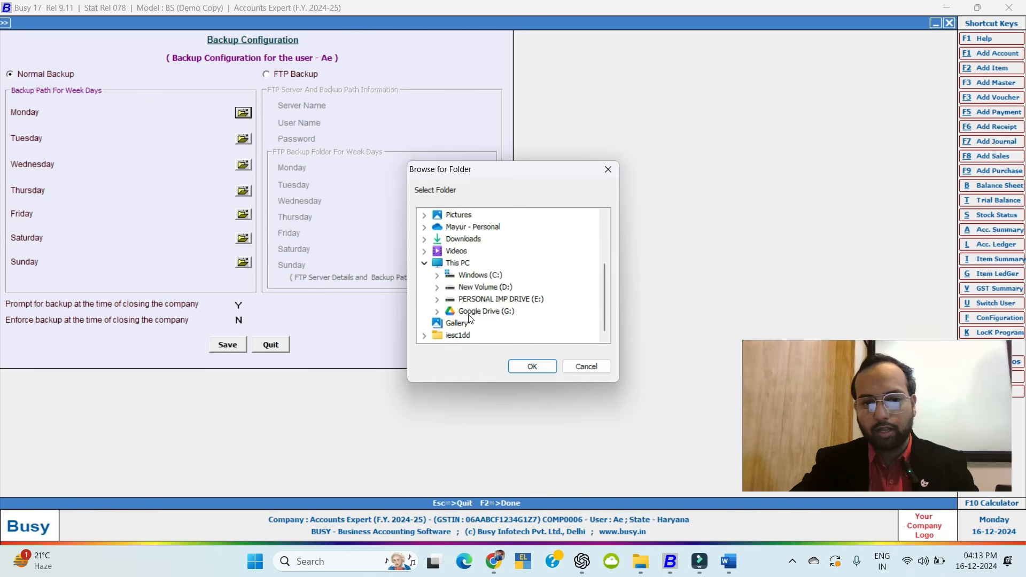
{"action": "left_click", "coordinate": [586, 366]}
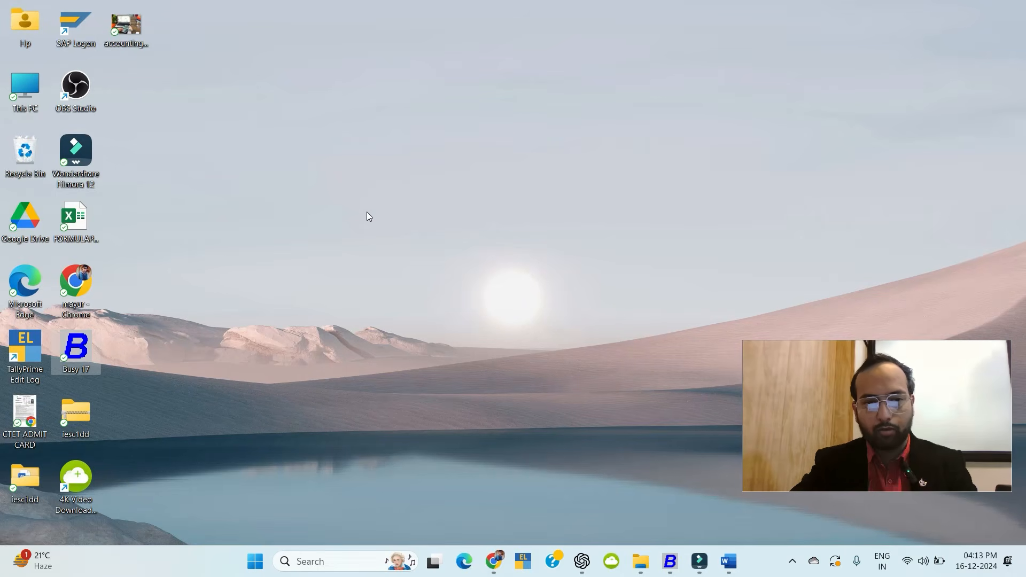
Create a new desktop folder named 'Busy backup' using Ctrl+Shift+N.
{"action": "right_click", "coordinate": [367, 211]}
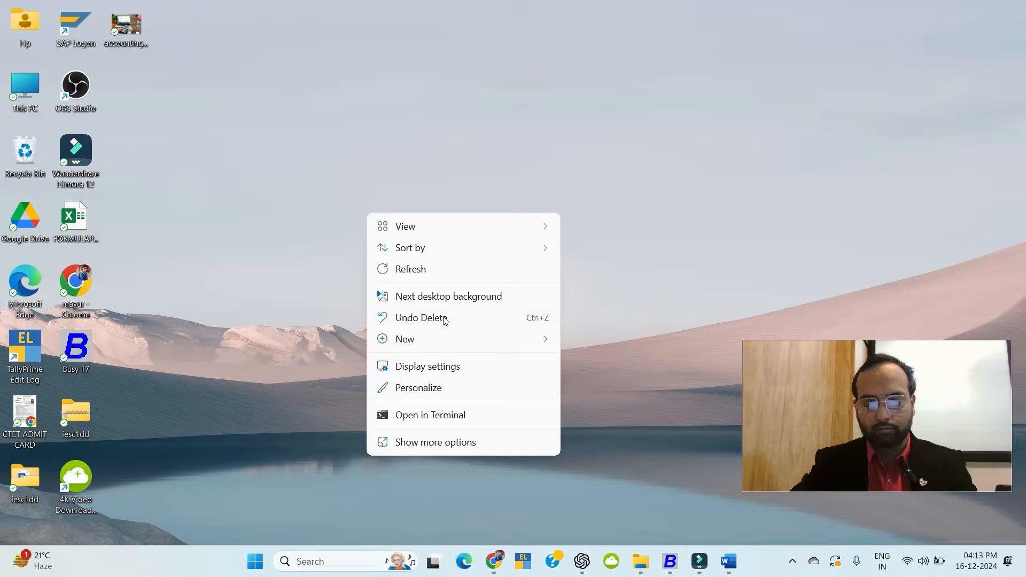
{"action": "key", "text": "super+e"}
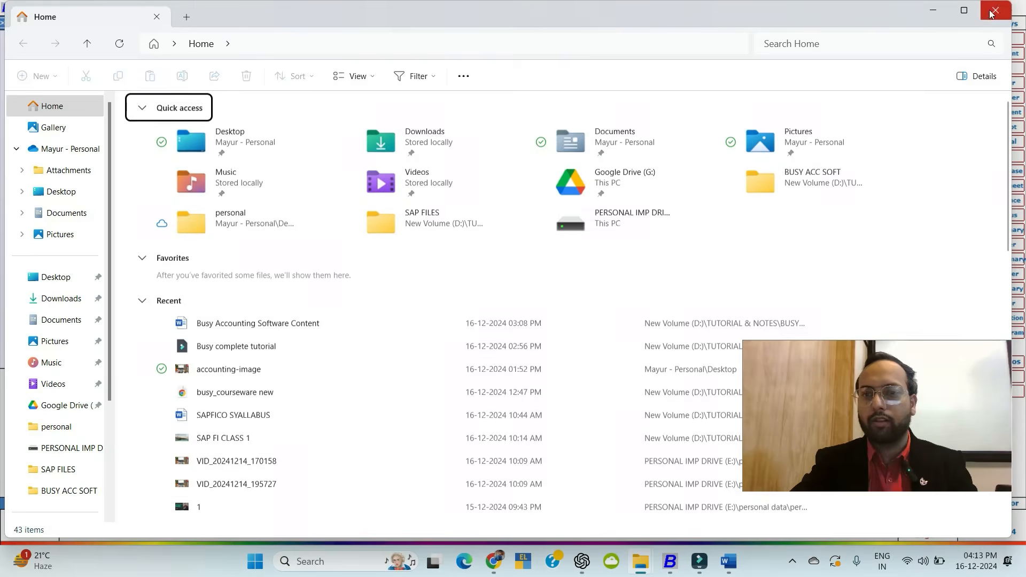
{"action": "left_click", "coordinate": [995, 10]}
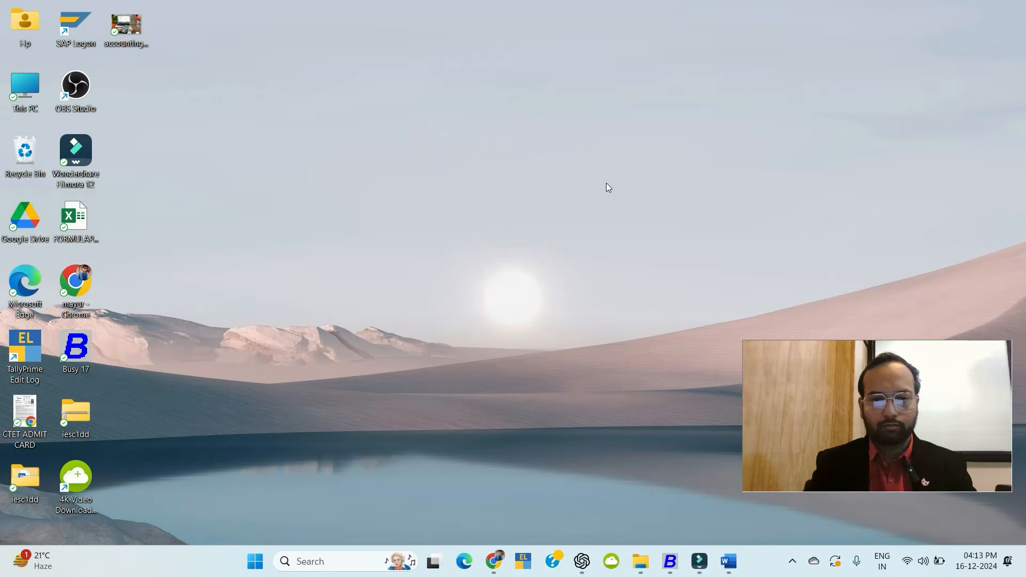
{"action": "key", "text": "ctrl+shift+n"}
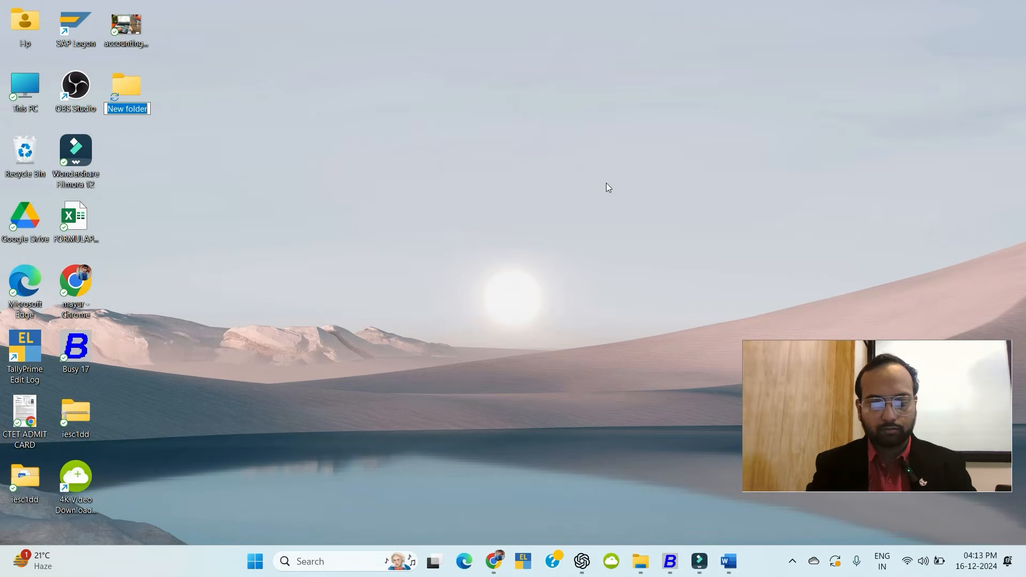
{"action": "type", "text": "Busy "}
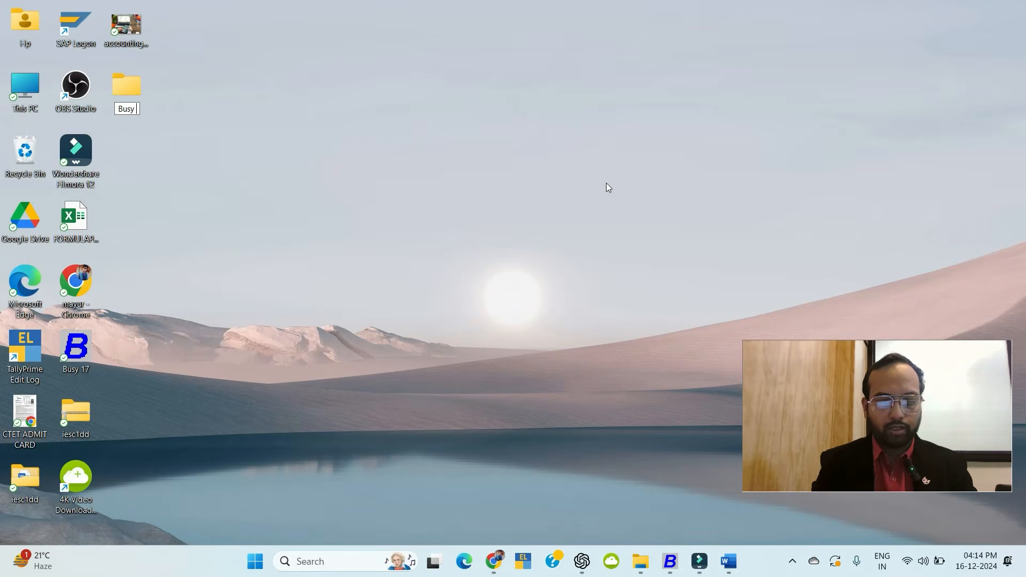
{"action": "type", "text": "backup"}
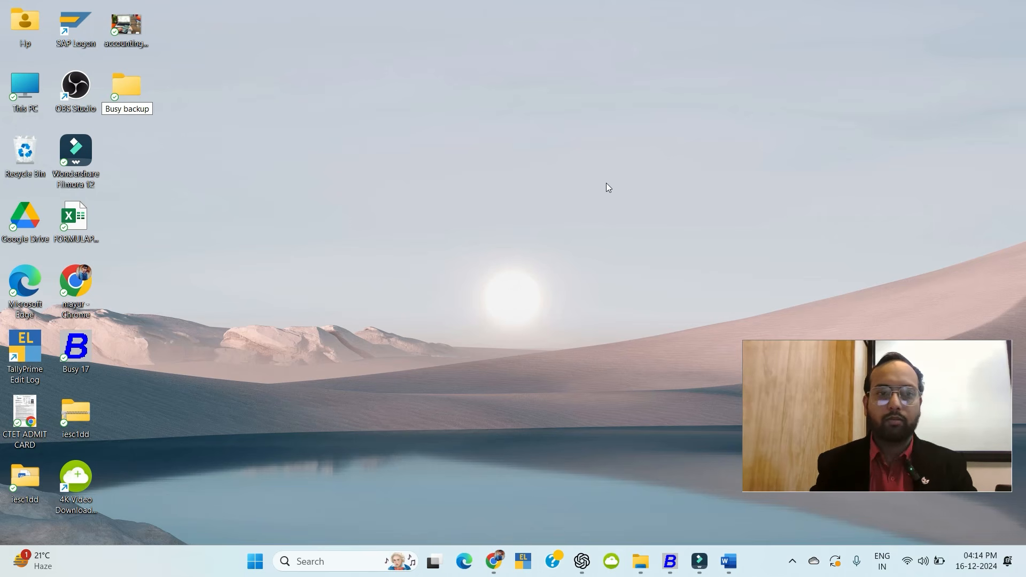
{"action": "key", "text": "Return"}
{"action": "key", "text": "Return"}
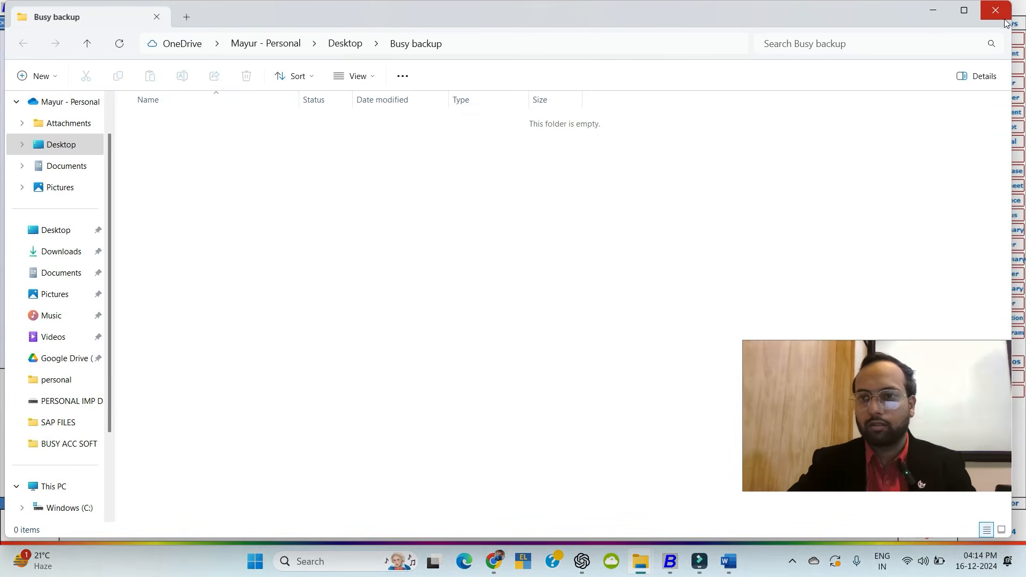
{"action": "left_click", "coordinate": [1004, 21]}
Set Monday's backup folder to Desktop\Busy backup and copy that path.
{"action": "left_click", "coordinate": [251, 115]}
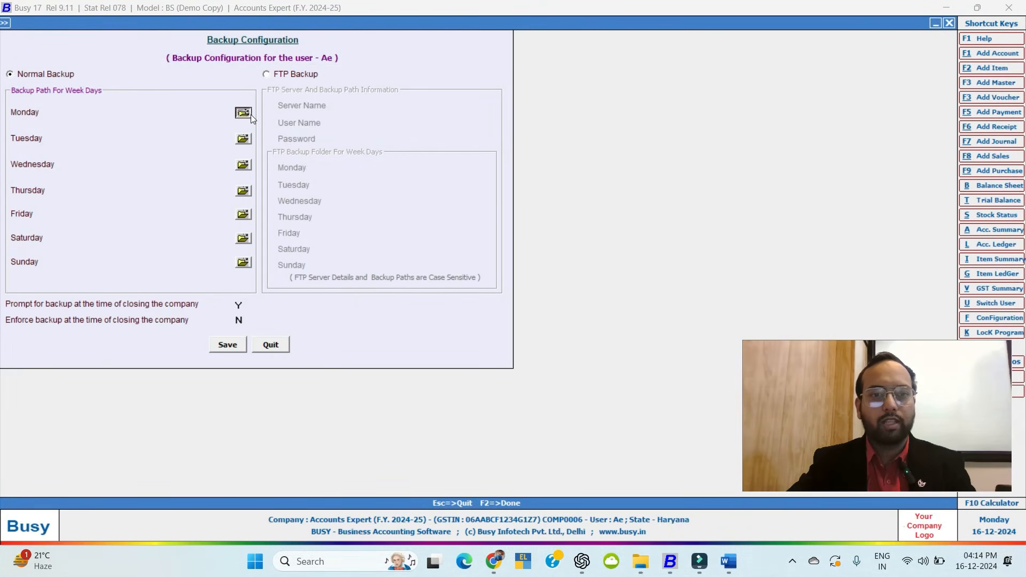
{"action": "left_click", "coordinate": [452, 213]}
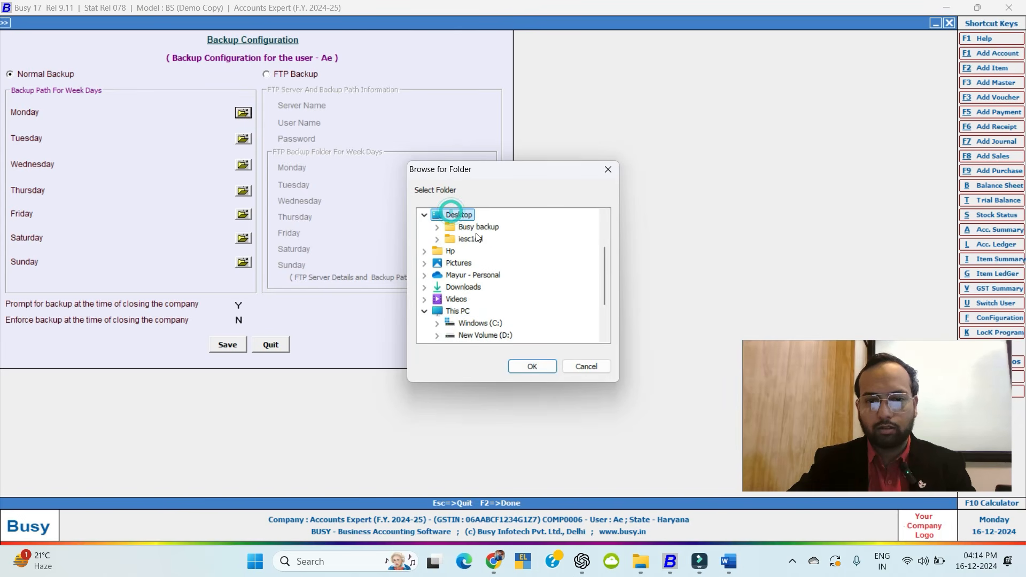
{"action": "left_click", "coordinate": [478, 226]}
{"action": "left_click", "coordinate": [535, 366]}
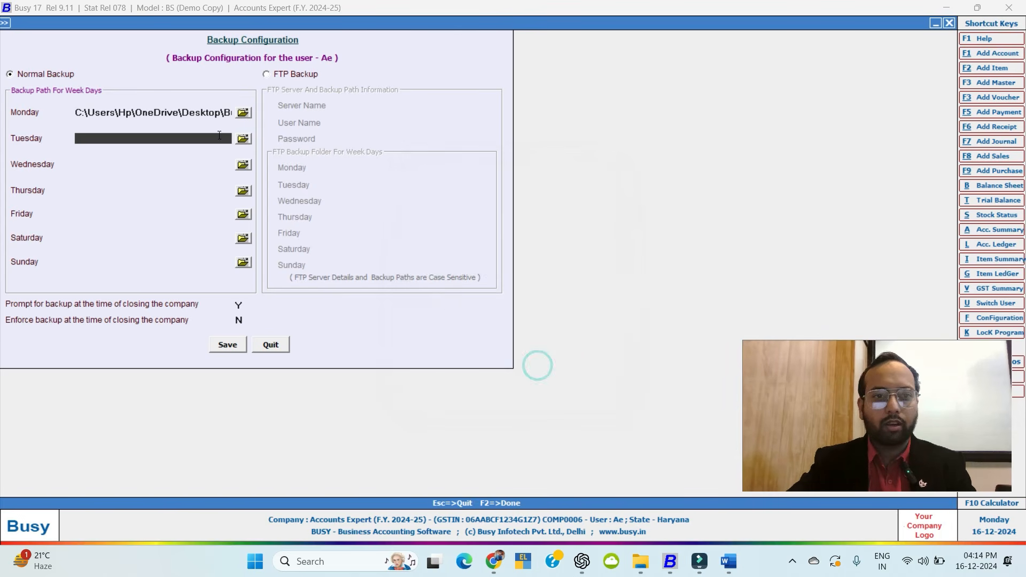
{"action": "left_click", "coordinate": [207, 113]}
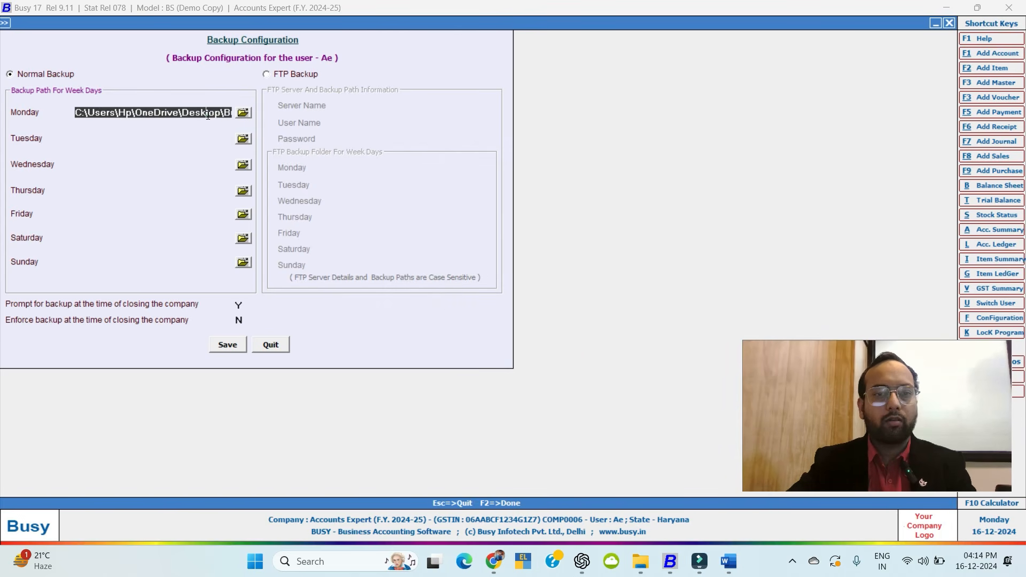
{"action": "left_click", "coordinate": [77, 113]}
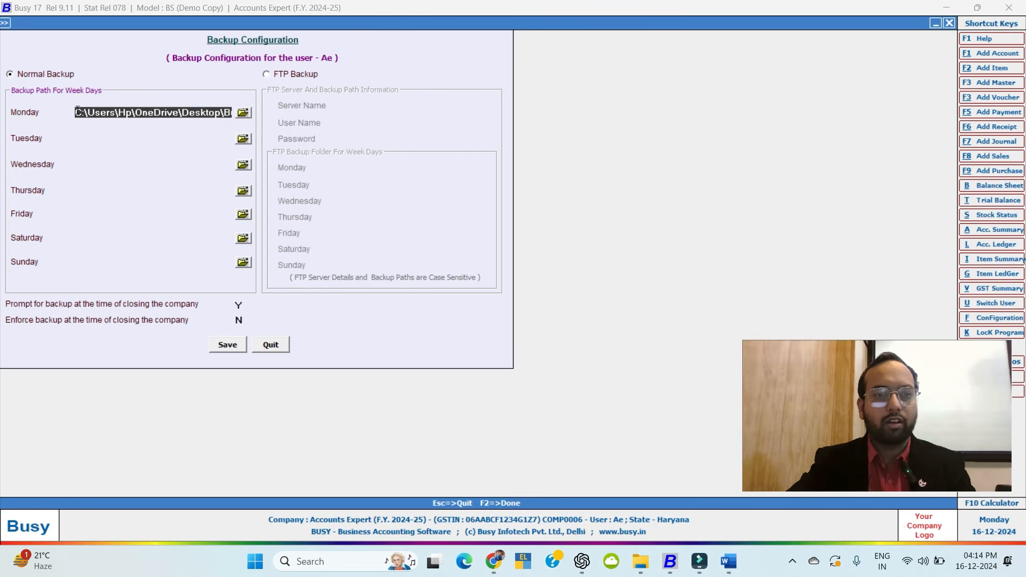
{"action": "left_click_drag", "start_coordinate": [77, 112], "coordinate": [351, 111]}
{"action": "key", "text": "ctrl+c"}
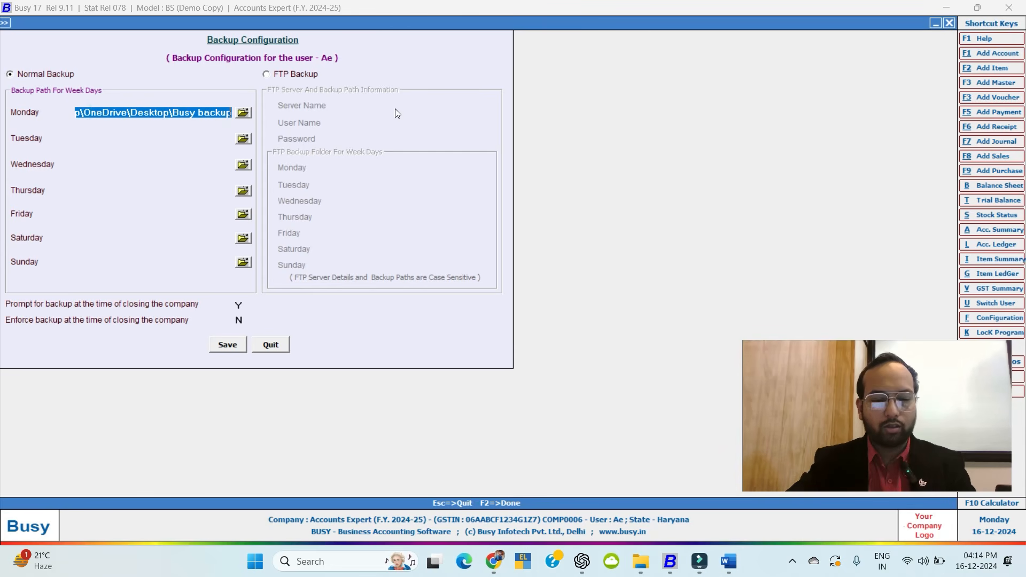
Paste the Busy backup path into Tuesday through Sunday.
{"action": "left_click", "coordinate": [180, 138]}
{"action": "key", "text": "ctrl+v"}
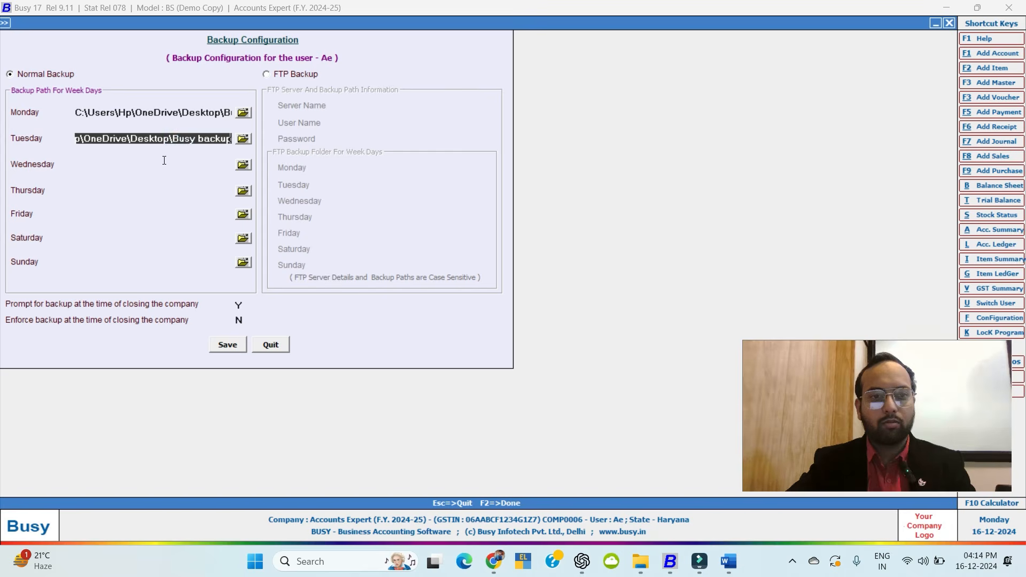
{"action": "left_click", "coordinate": [155, 167]}
{"action": "key", "text": "ctrl+v"}
{"action": "left_click", "coordinate": [131, 195]}
{"action": "key", "text": "ctrl+v"}
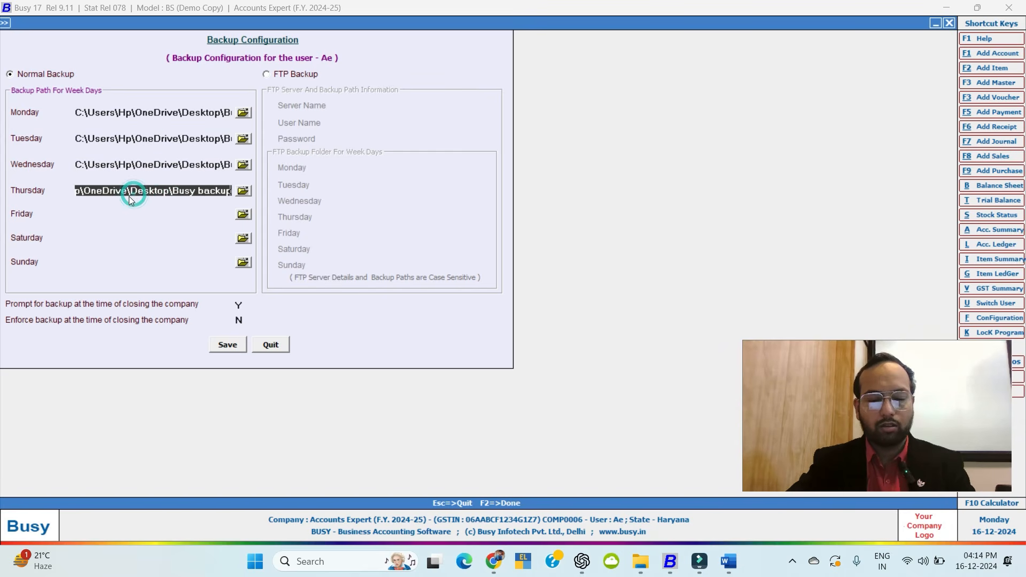
{"action": "left_click", "coordinate": [103, 217]}
{"action": "key", "text": "ctrl+v"}
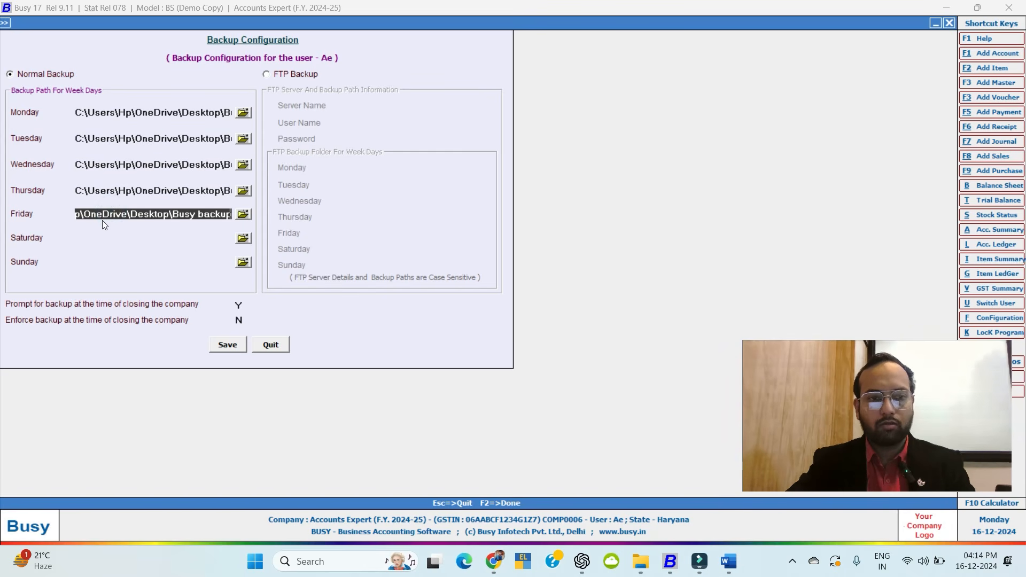
{"action": "left_click", "coordinate": [85, 233]}
{"action": "key", "text": "ctrl+v"}
{"action": "left_click", "coordinate": [92, 257]}
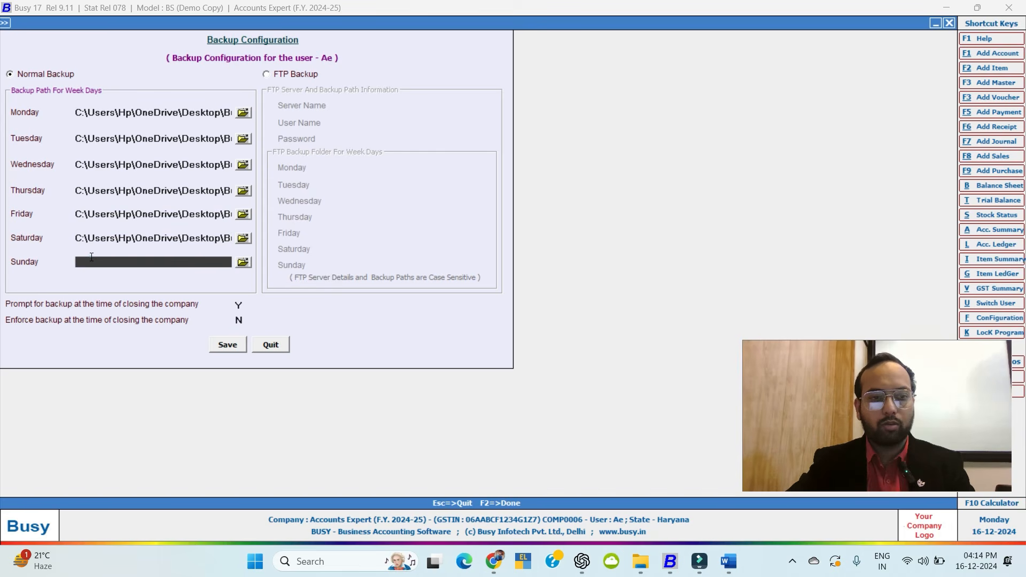
{"action": "key", "text": "ctrl+v"}
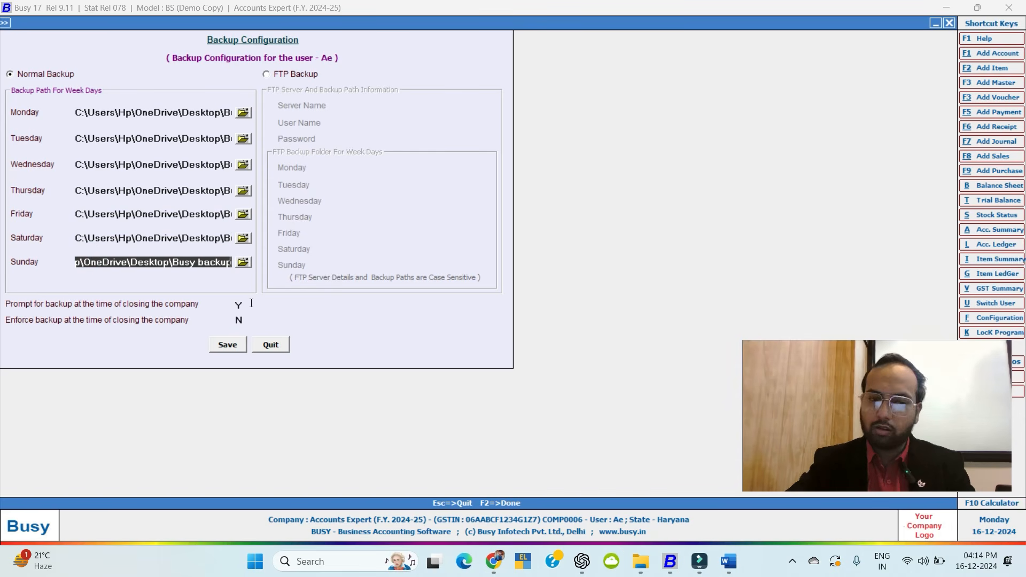
Set Enforce backup at closing to Y and save the Backup Configuration.
{"action": "key", "text": "Return"}
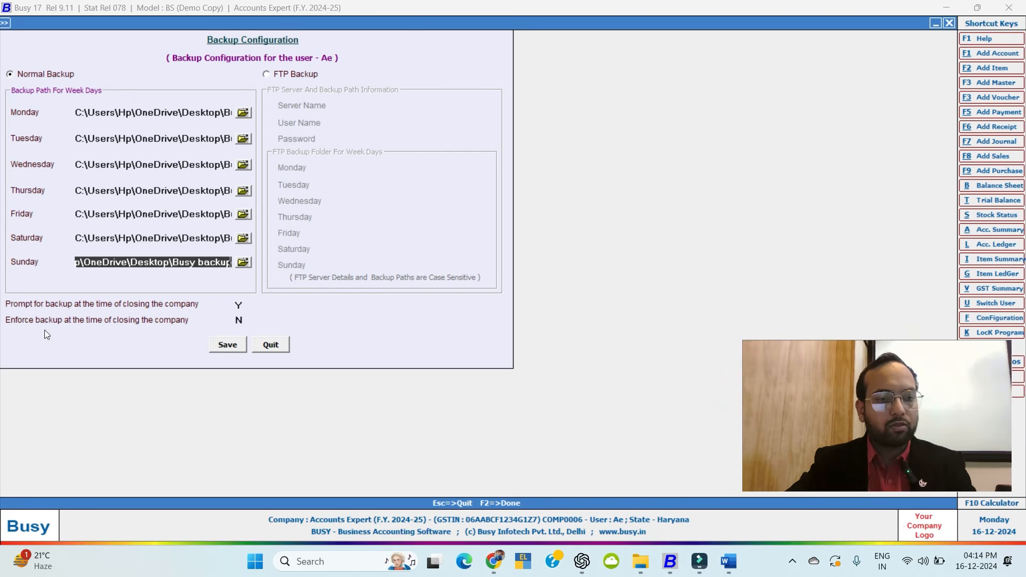
{"action": "left_click", "coordinate": [239, 320]}
{"action": "type", "text": "y"}
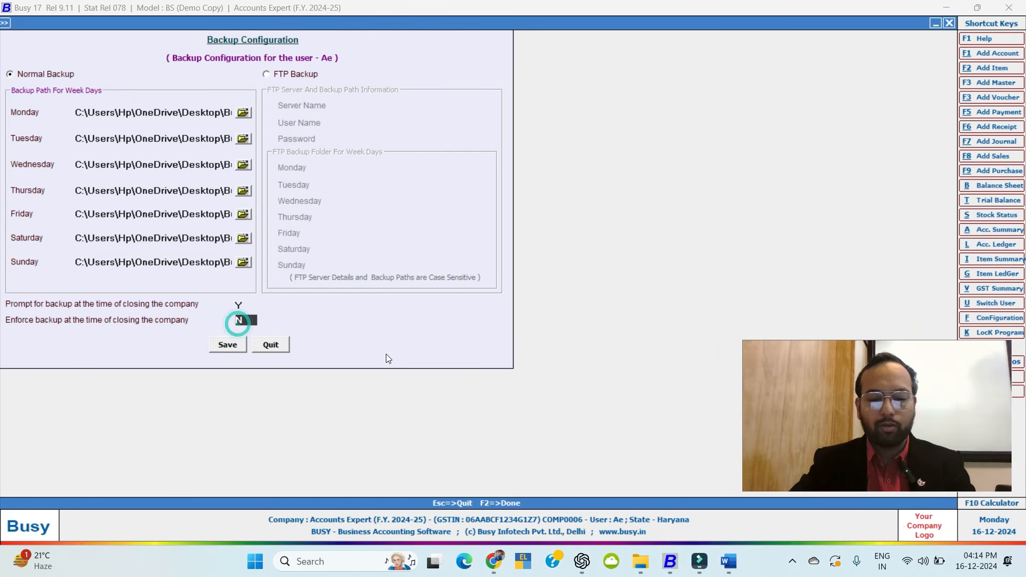
{"action": "key", "text": "Return"}
{"action": "key", "text": "Return"}
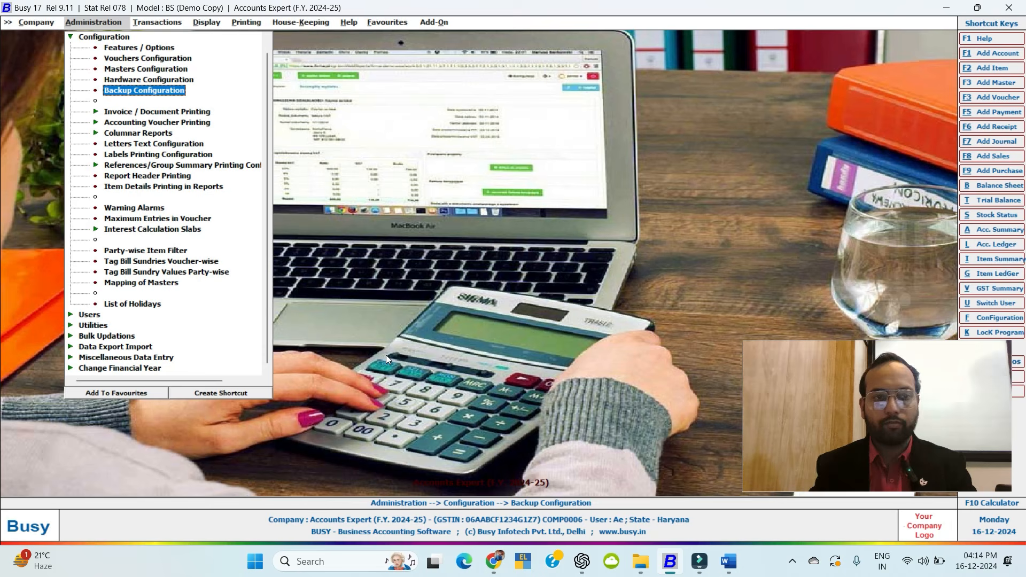
Close the Accounts Expert company, confirming Yes at the close prompt.
{"action": "key", "text": "Escape"}
{"action": "key", "text": "Escape"}
{"action": "key", "text": "Escape"}
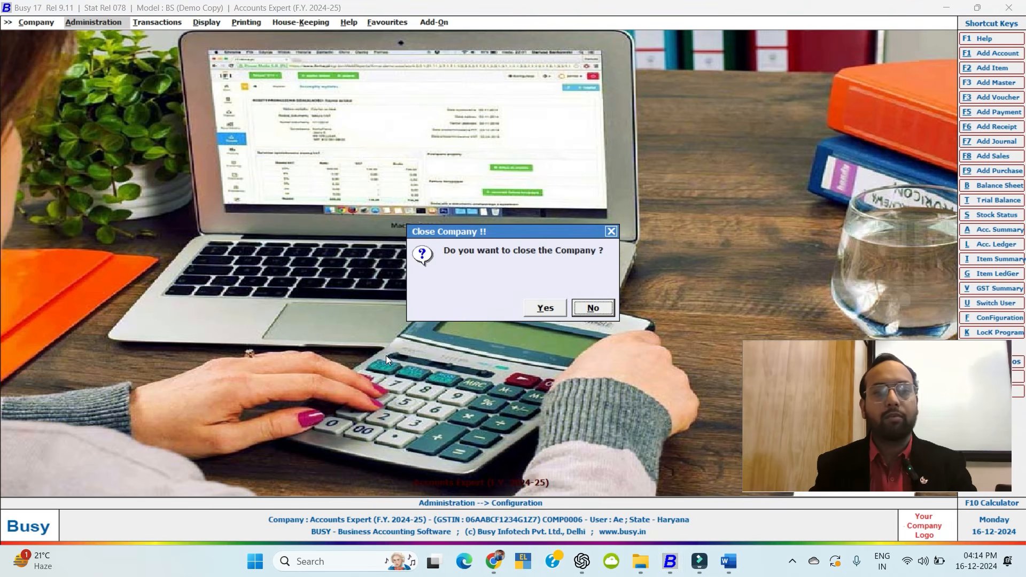
{"action": "key", "text": "Escape"}
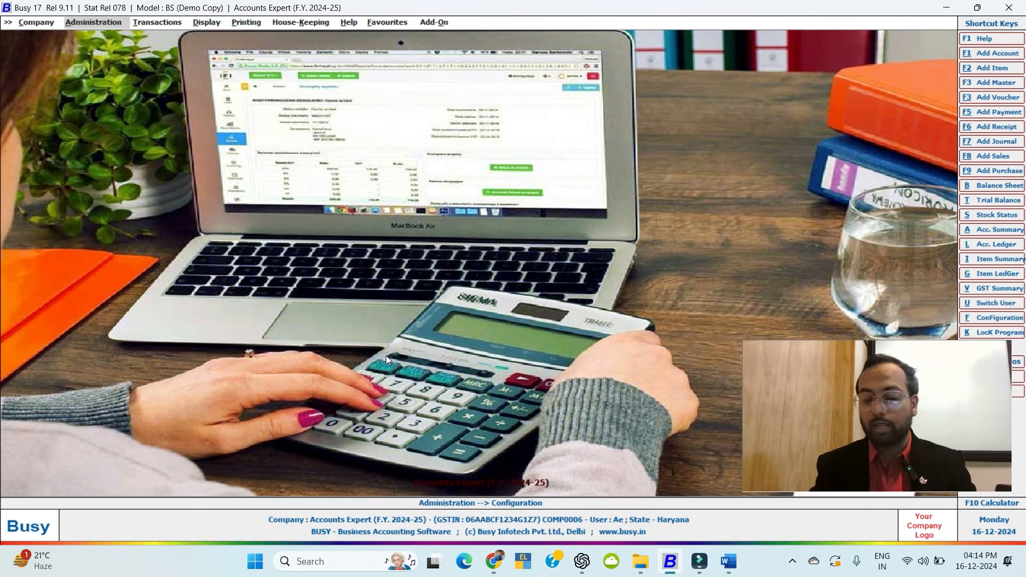
{"action": "key", "text": "Escape"}
{"action": "key", "text": "Left"}
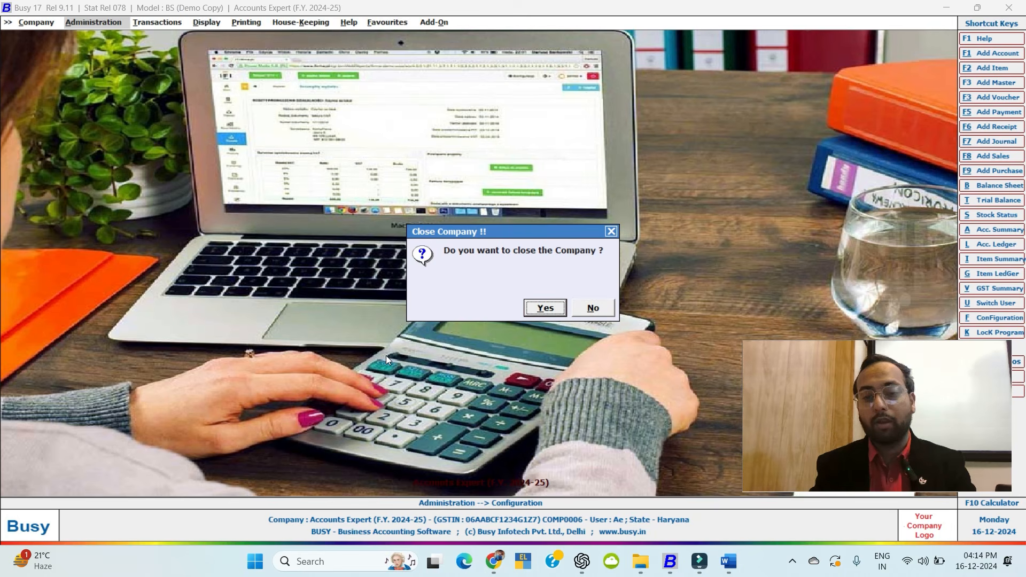
{"action": "key", "text": "Return"}
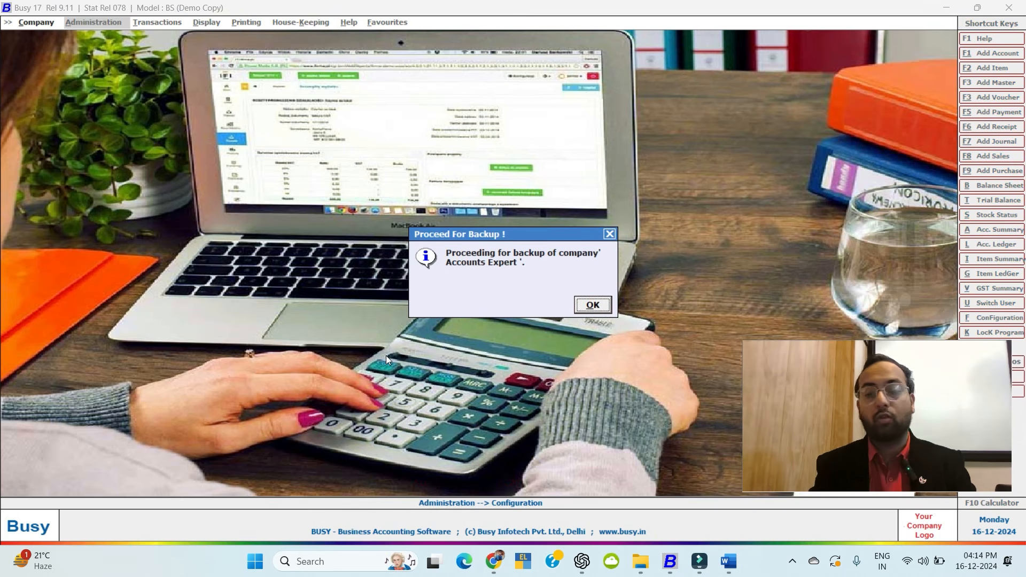
Back up all financial years to the Busy backup folder and decline another copy.
{"action": "key", "text": "Return"}
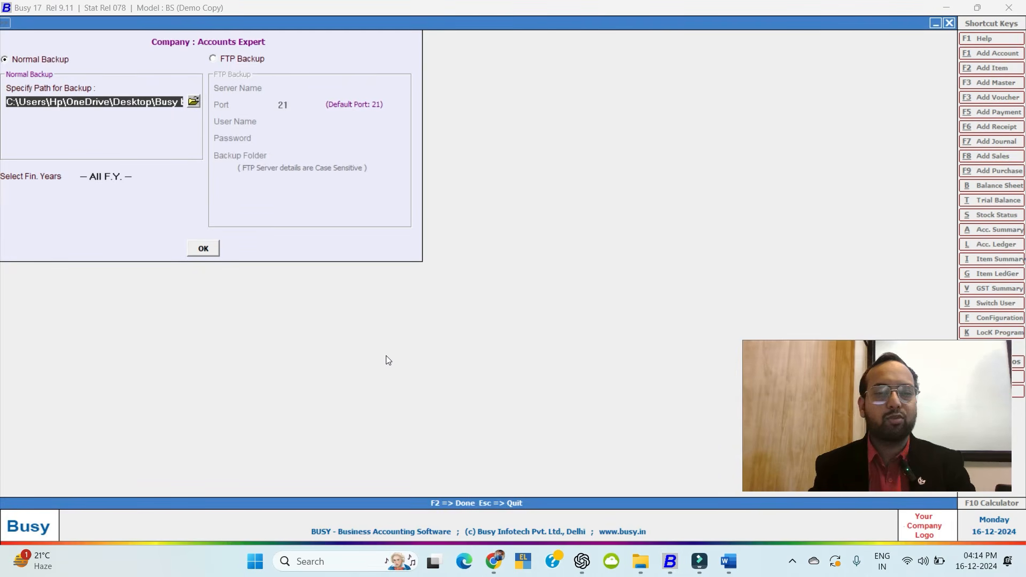
{"action": "key", "text": "Return"}
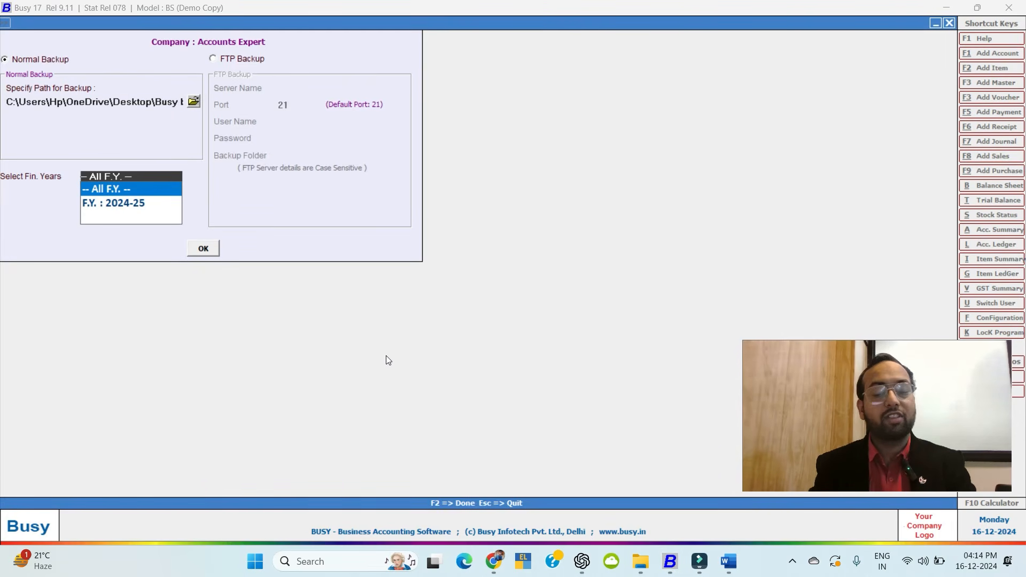
{"action": "key", "text": "Return"}
{"action": "key", "text": "Return"}
{"action": "key", "text": "Return"}
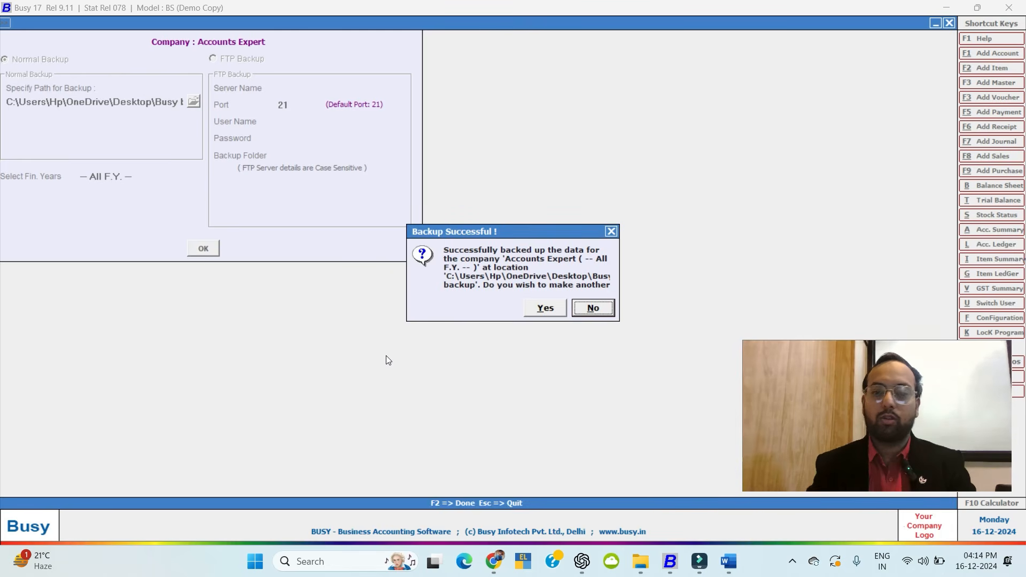
{"action": "left_click", "coordinate": [589, 308]}
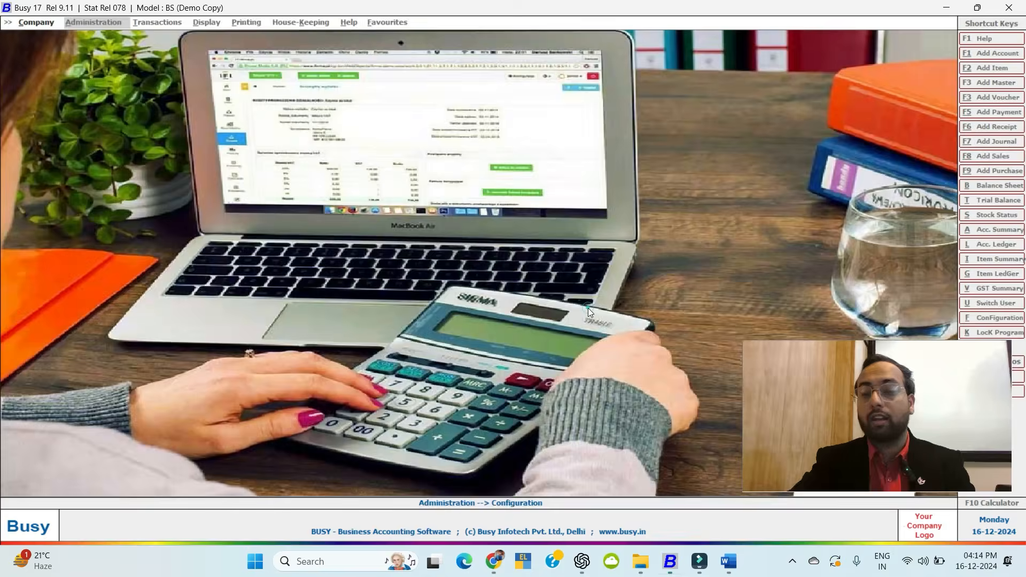
Quit BUSY, confirm Busy backup holds DATA.BKP and DISK1, and relaunch BUSY 17.
{"action": "key", "text": "Escape"}
{"action": "key", "text": "Escape"}
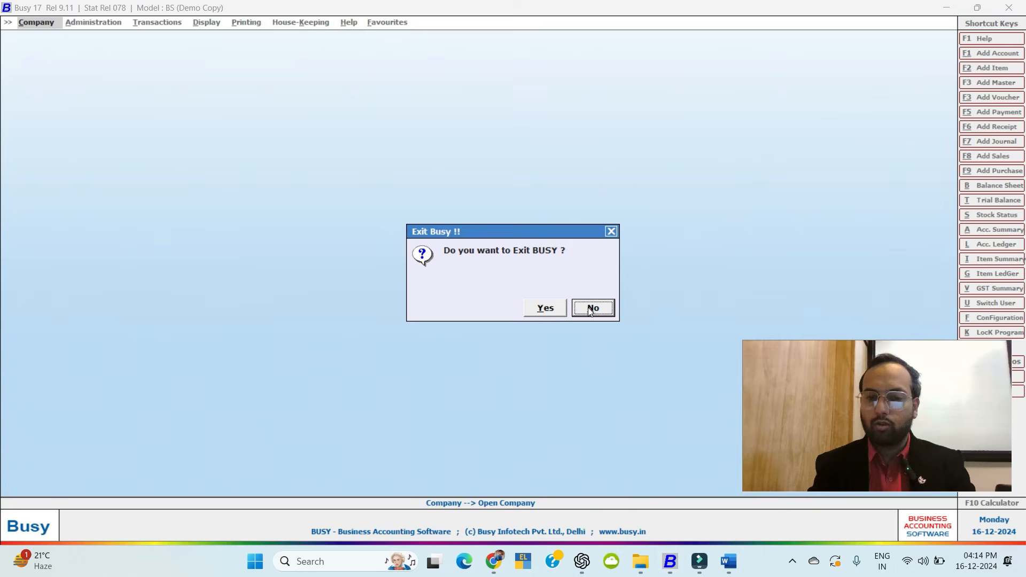
{"action": "key", "text": "y"}
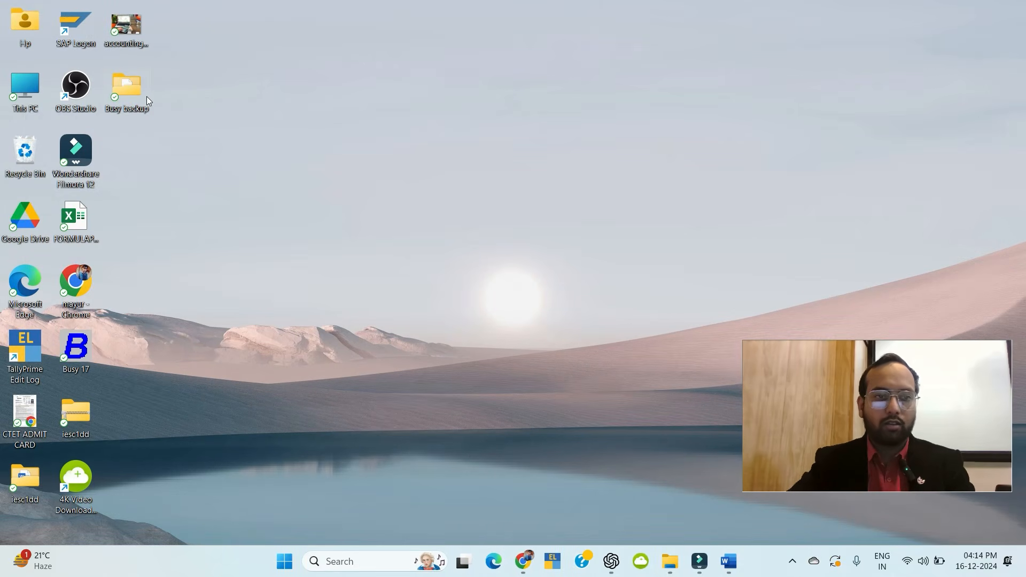
{"action": "double_click", "coordinate": [141, 98]}
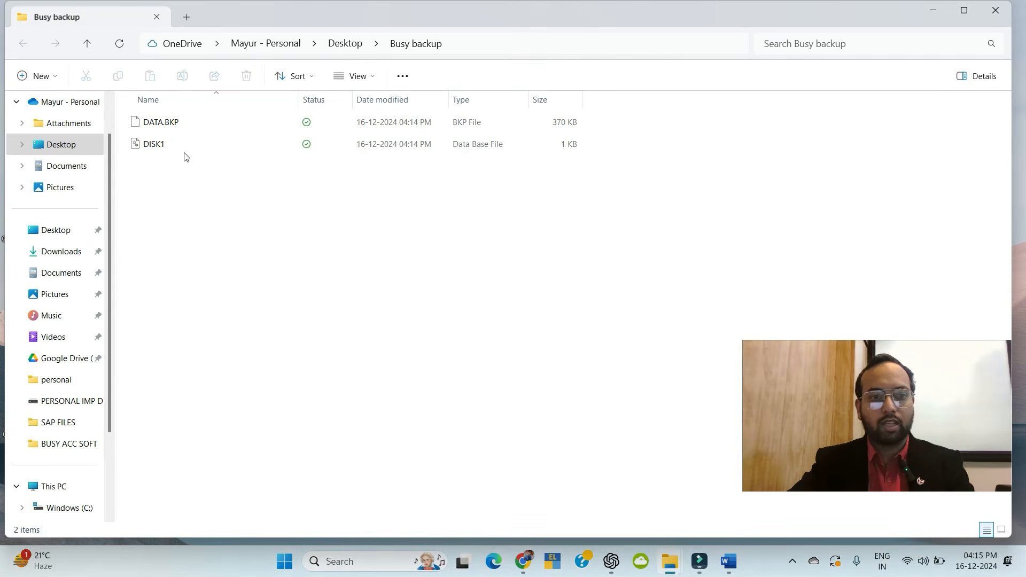
{"action": "left_click", "coordinate": [995, 10]}
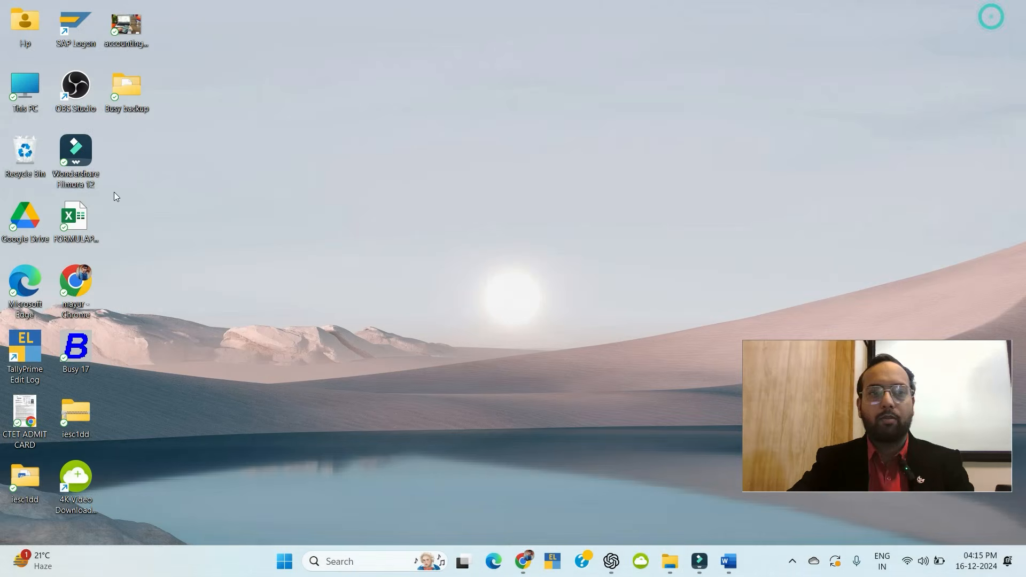
{"action": "double_click", "coordinate": [78, 348]}
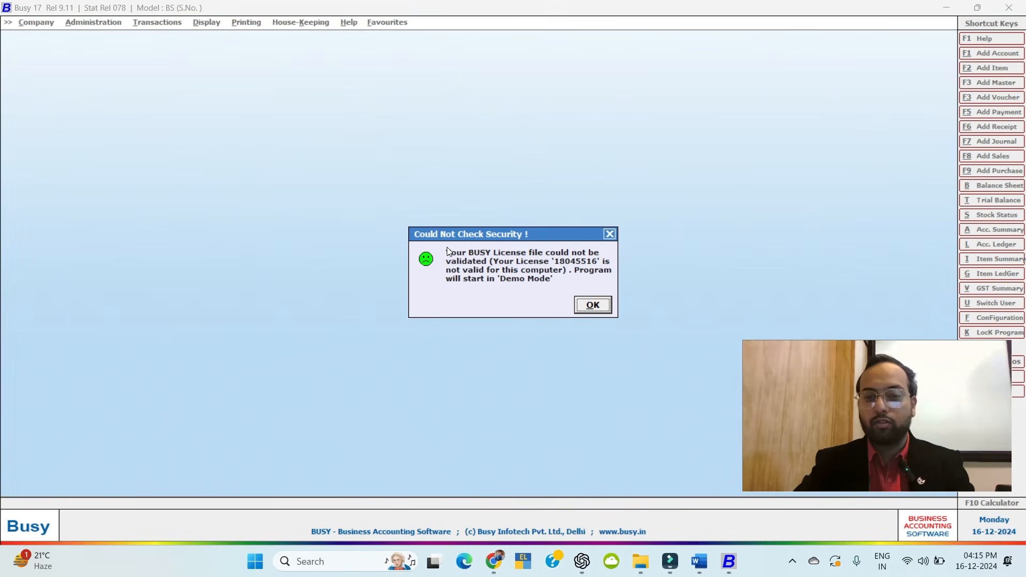
Dismiss the licence notice and log in to the Accounts Expert company.
{"action": "key", "text": "Return"}
{"action": "key", "text": "Return"}
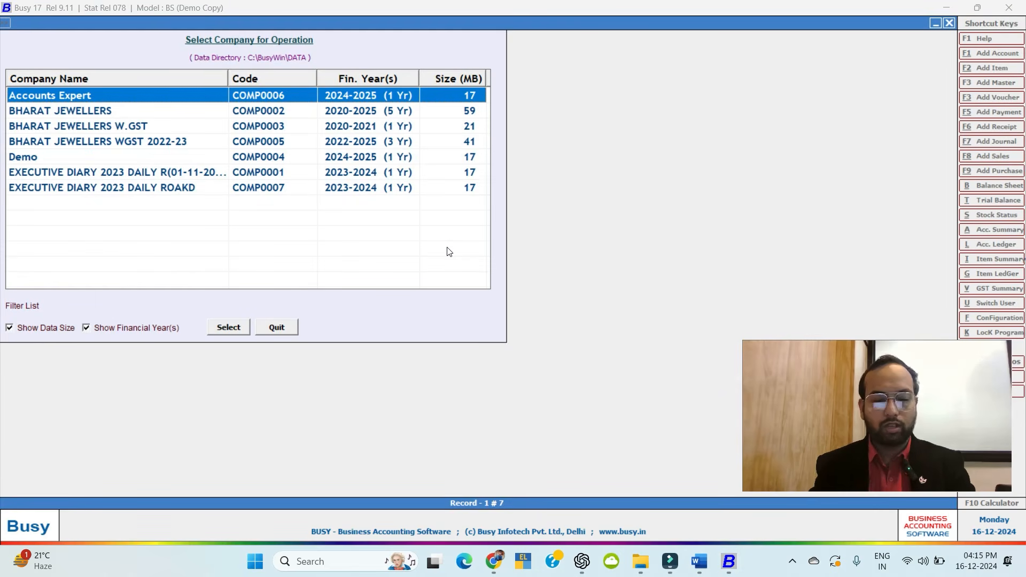
{"action": "key", "text": "Return"}
{"action": "type", "text": "Ae"}
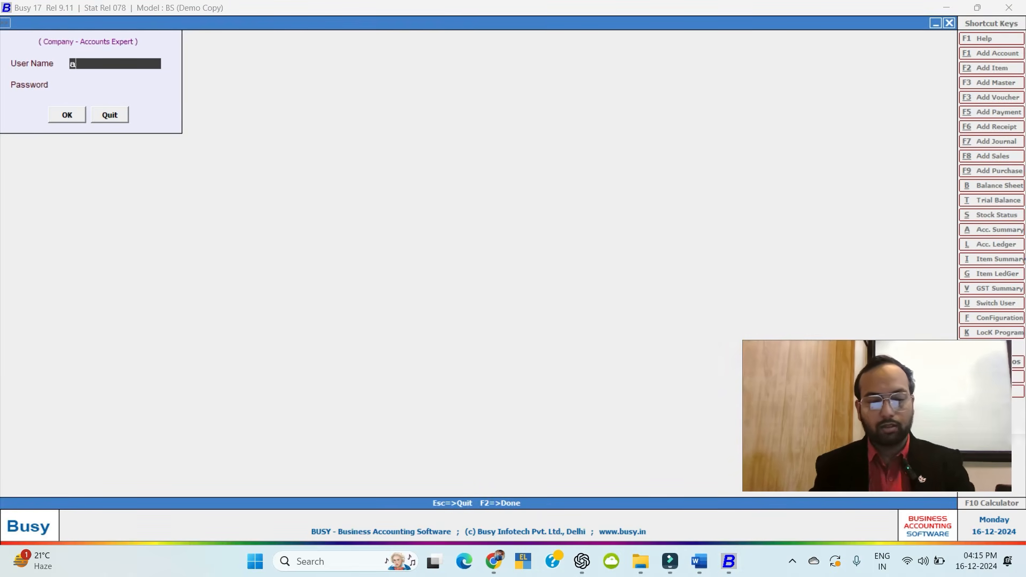
{"action": "key", "text": "Return"}
{"action": "key", "text": "Return"}
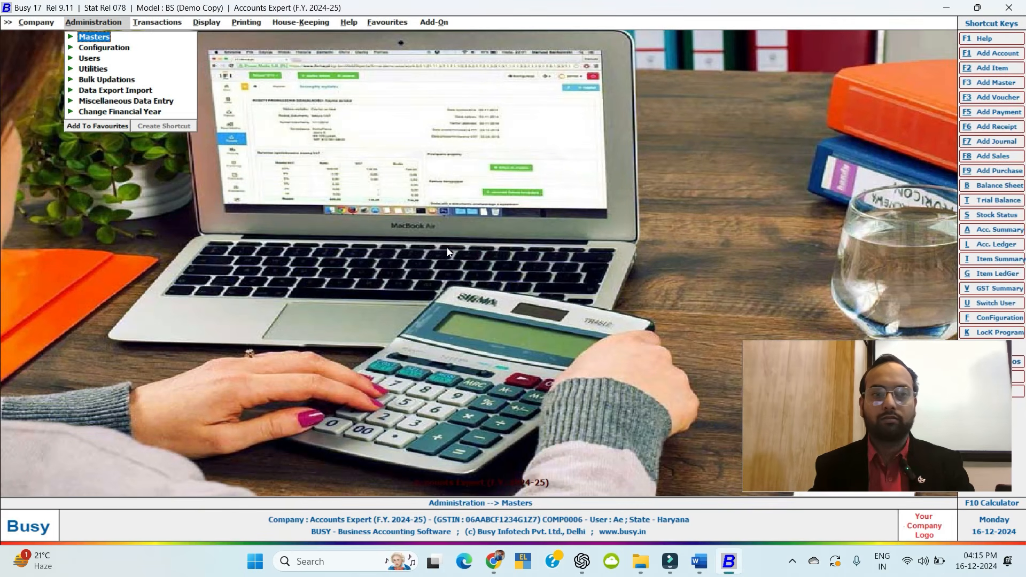
Set Enforce backup at closing to N in Backup Configuration and save.
{"action": "key", "text": "Down"}
{"action": "key", "text": "Return"}
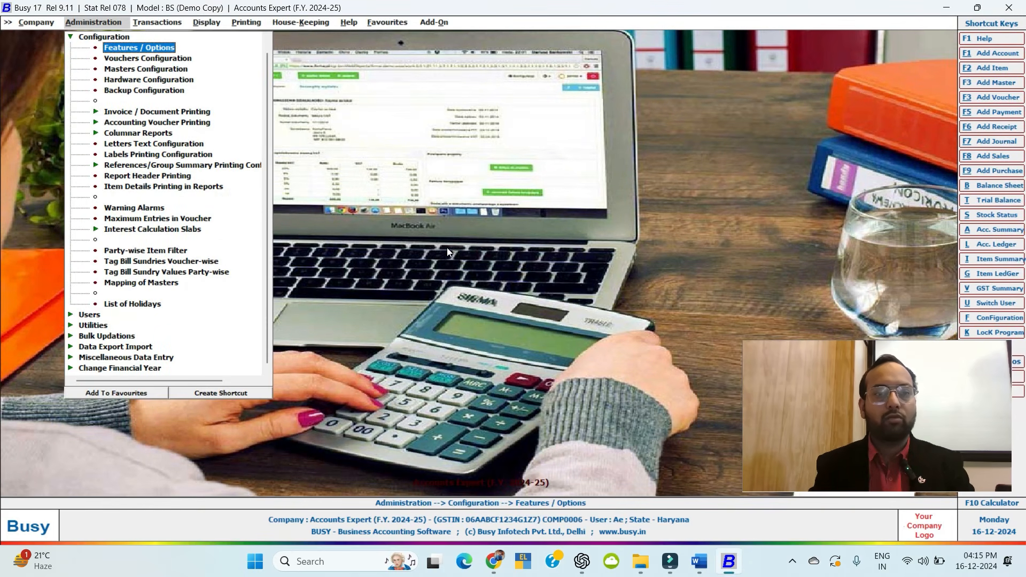
{"action": "key", "text": "Down"}
{"action": "key", "text": "Down"}
{"action": "key", "text": "Down"}
{"action": "key", "text": "Down"}
{"action": "key", "text": "Return"}
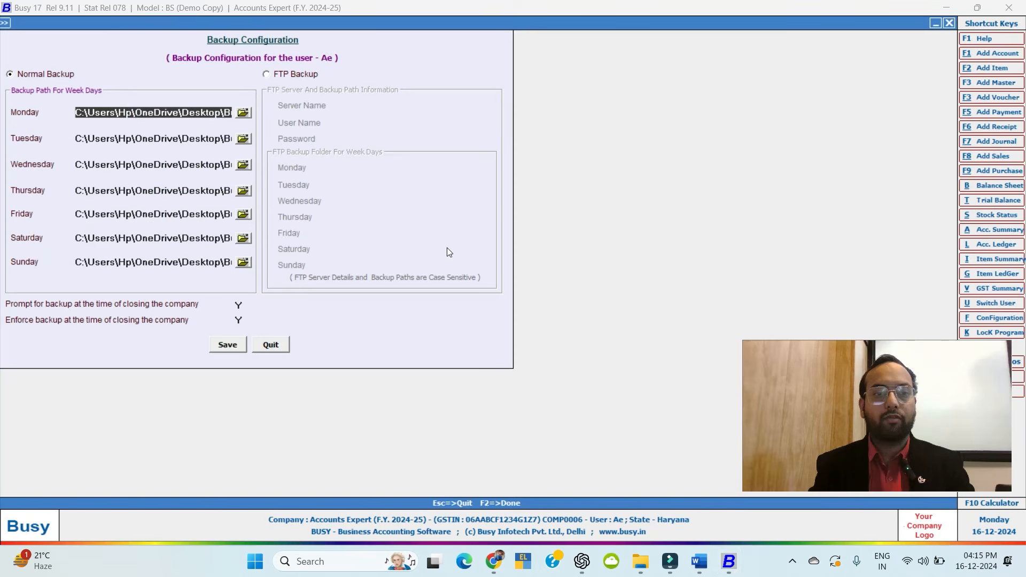
{"action": "left_click", "coordinate": [240, 320]}
{"action": "type", "text": "N"}
{"action": "key", "text": "Return"}
{"action": "key", "text": "Return"}
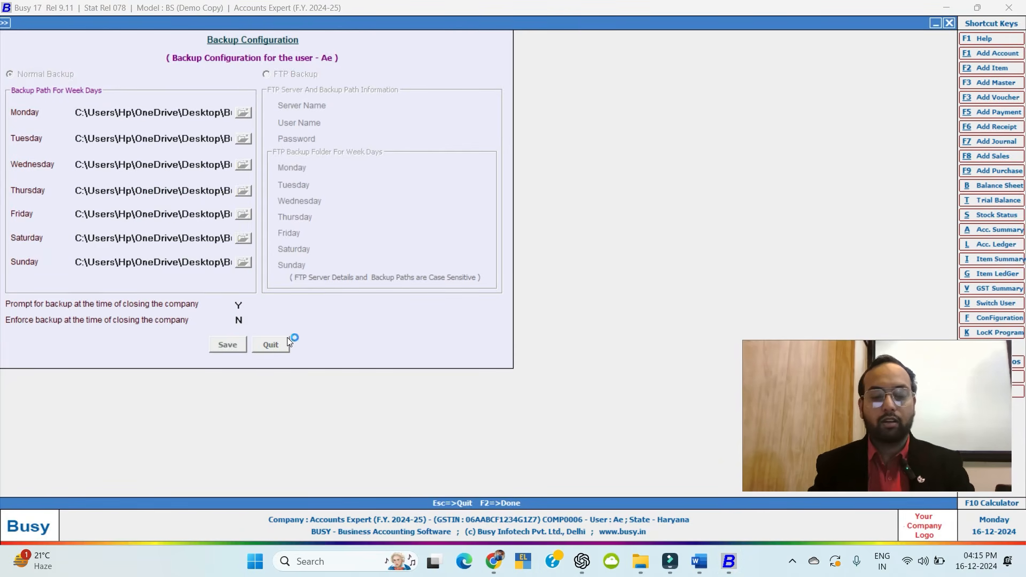
Close Accounts Expert, choosing No to taking a backup.
{"action": "key", "text": "Escape"}
{"action": "key", "text": "Escape"}
{"action": "key", "text": "Left"}
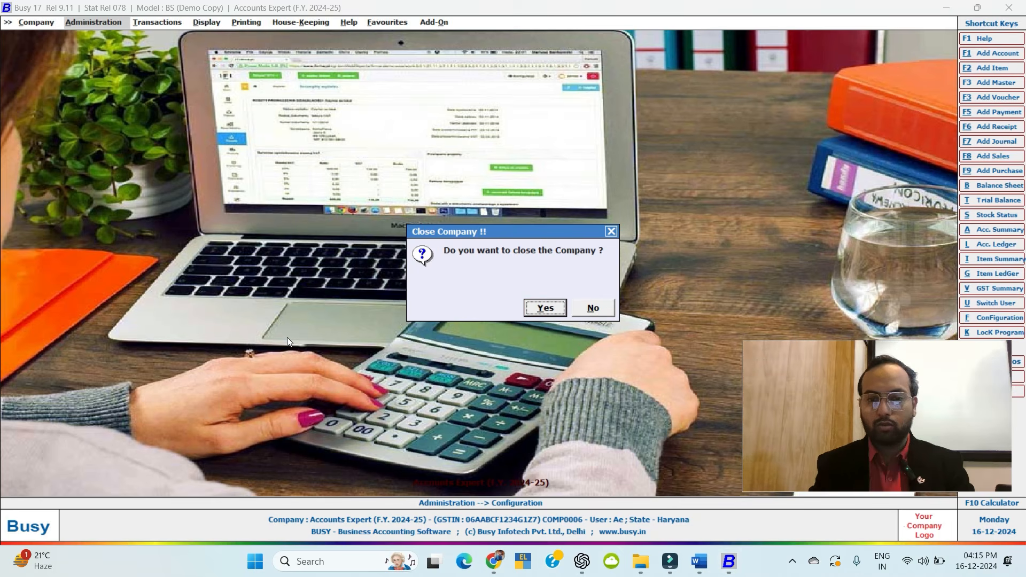
{"action": "key", "text": "Return"}
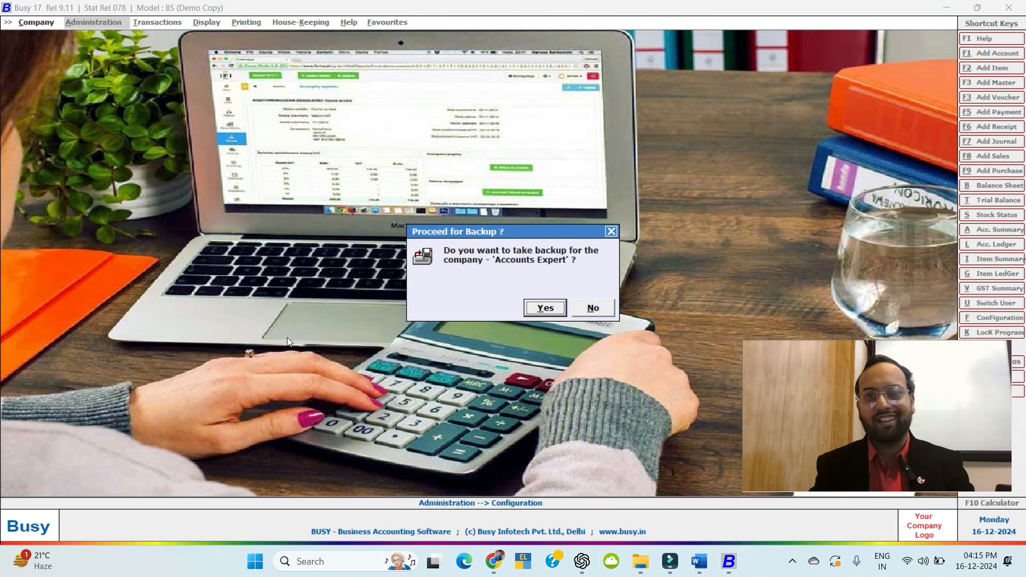
{"action": "key", "text": "Right"}
{"action": "key", "text": "Return"}
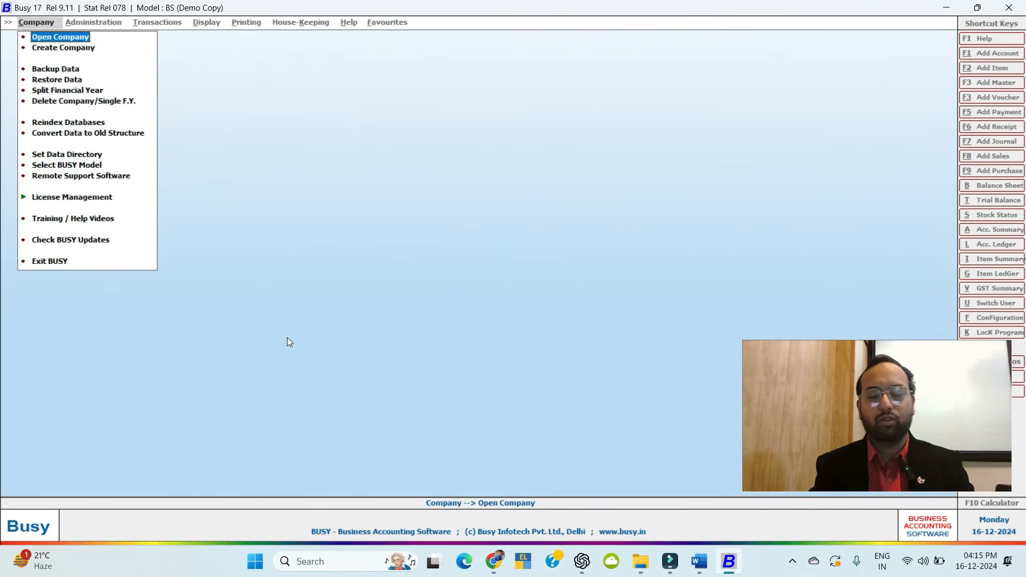
Cancel opening the company and go to Delete Company/Single F.Y.
{"action": "key", "text": "Return"}
{"action": "key", "text": "Return"}
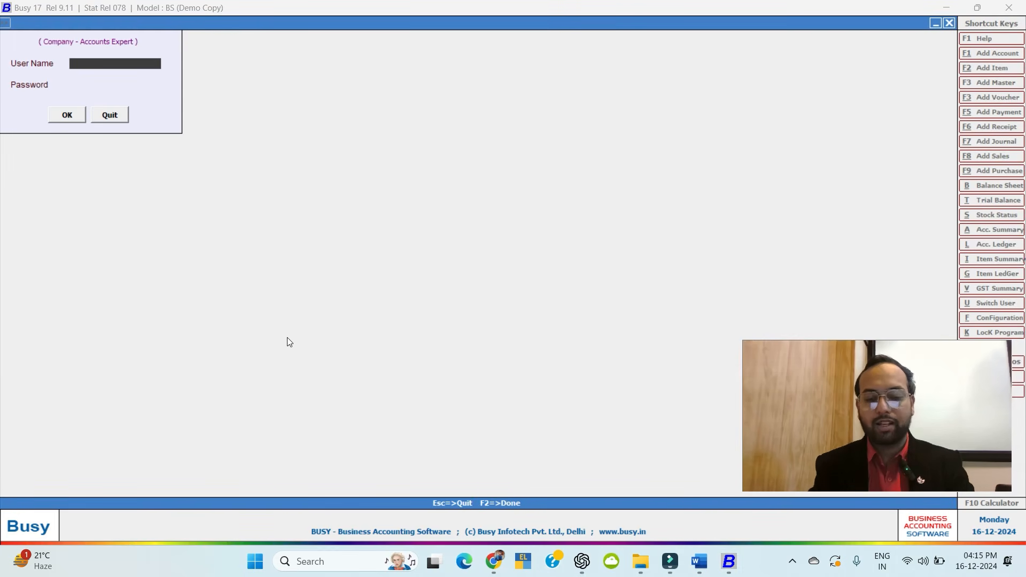
{"action": "key", "text": "Escape"}
{"action": "key", "text": "Escape"}
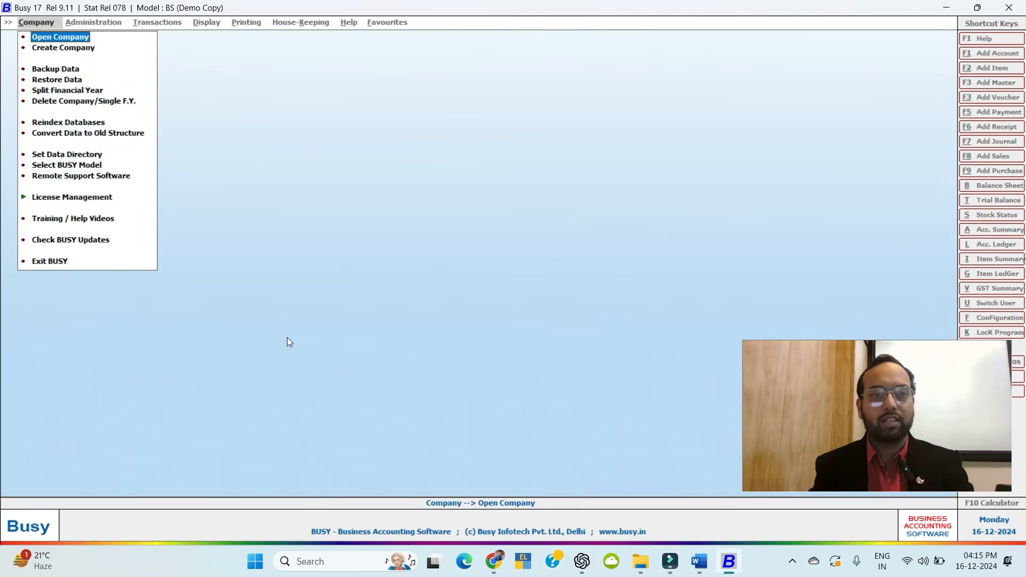
{"action": "key", "text": "Down"}
{"action": "key", "text": "Down"}
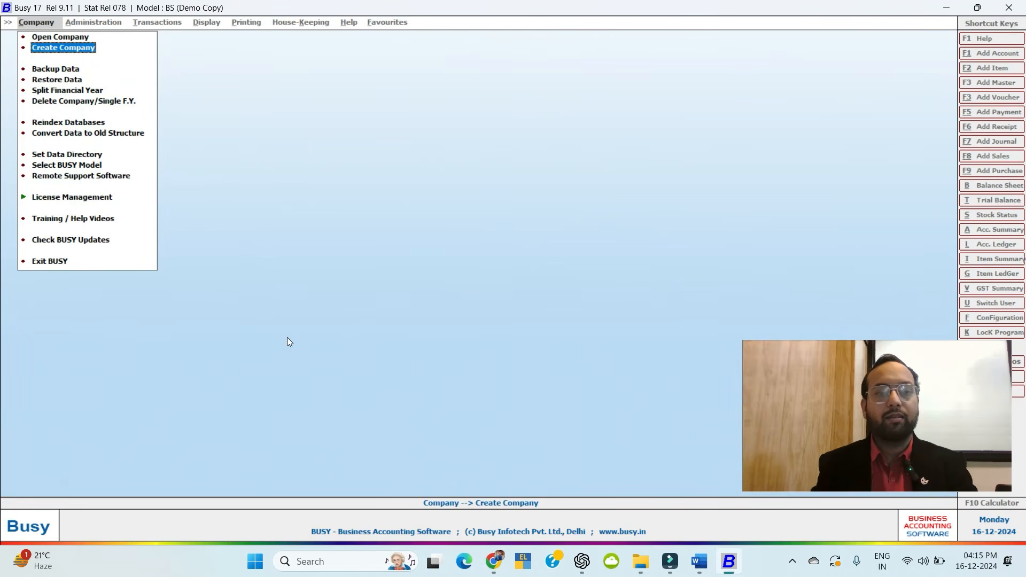
{"action": "key", "text": "Down"}
{"action": "key", "text": "Down"}
{"action": "key", "text": "Down"}
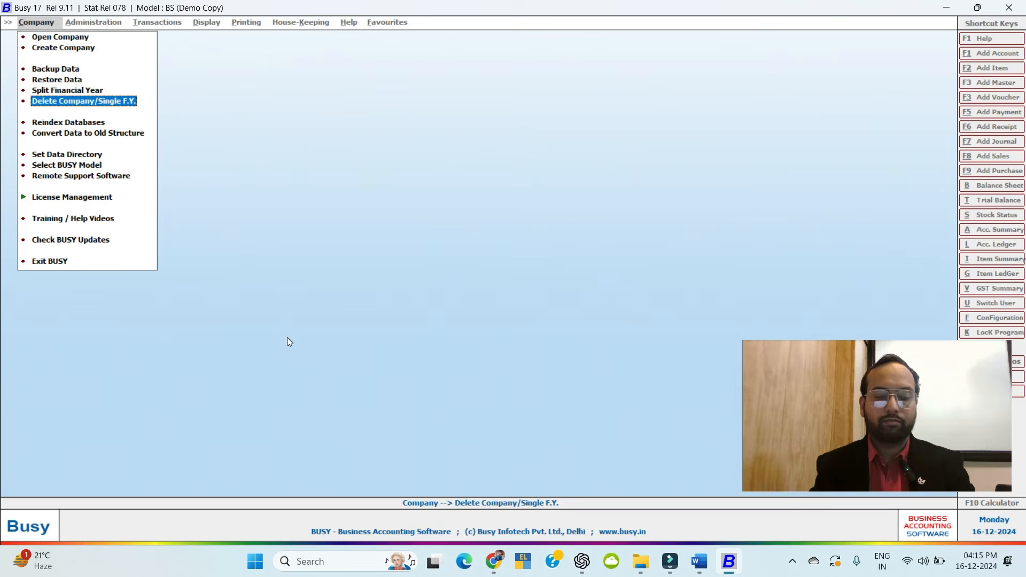
{"action": "key", "text": "Return"}
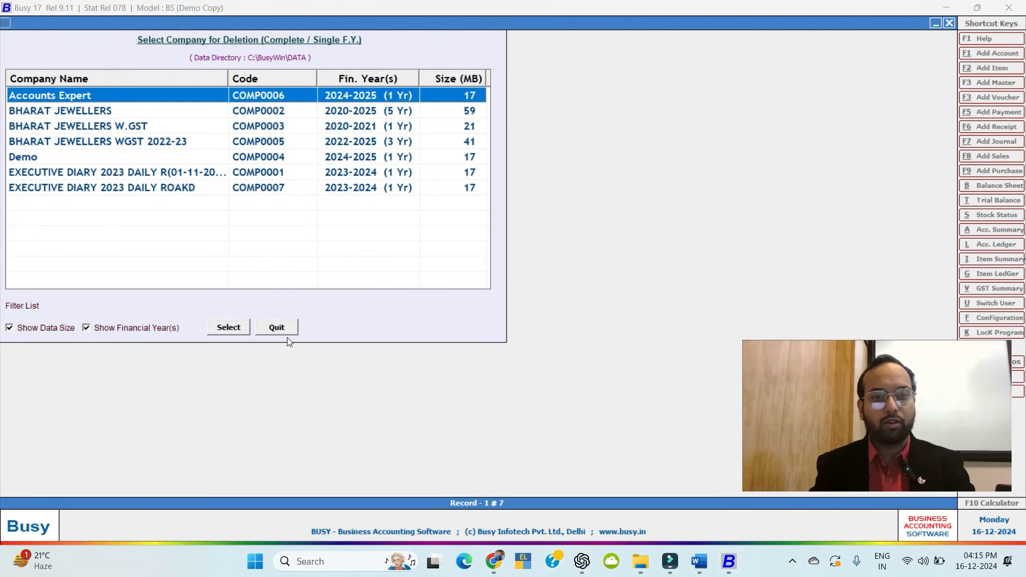
Choose Accounts Expert for deletion and enter the superuser username and password.
{"action": "key", "text": "Return"}
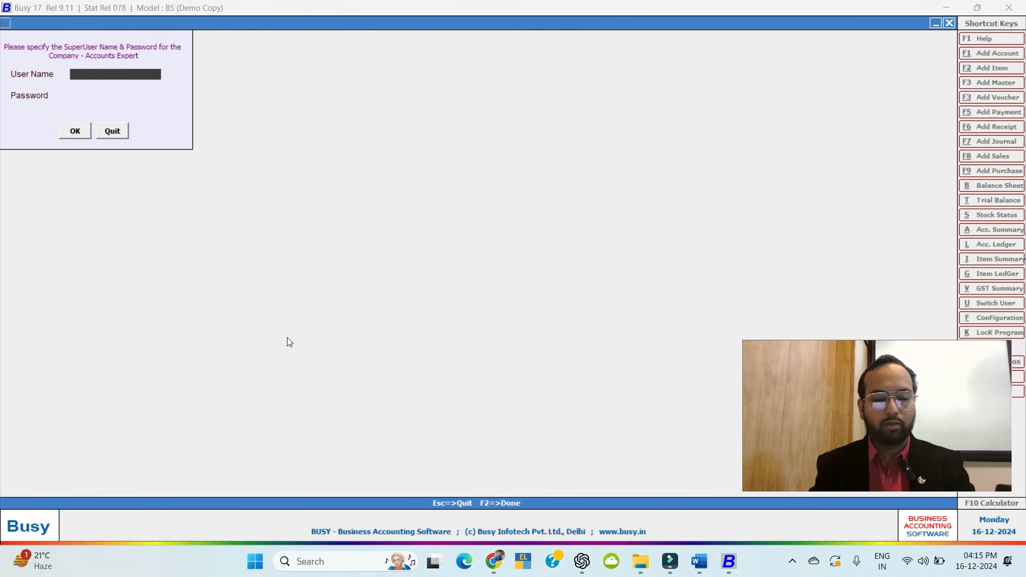
{"action": "type", "text": "ae"}
{"action": "key", "text": "Return"}
{"action": "type", "text": "ae"}
{"action": "key", "text": "Return"}
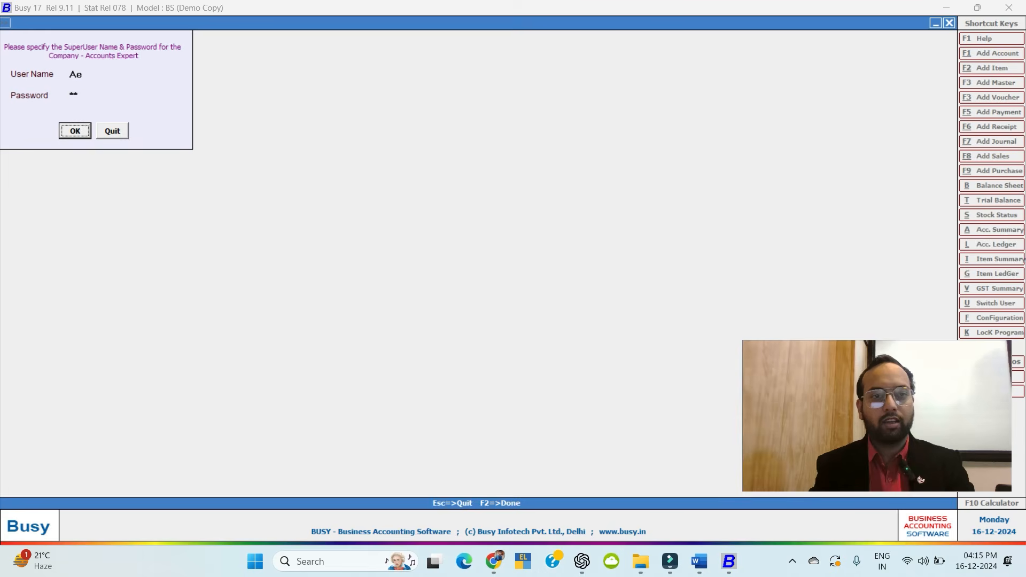
{"action": "key", "text": "Return"}
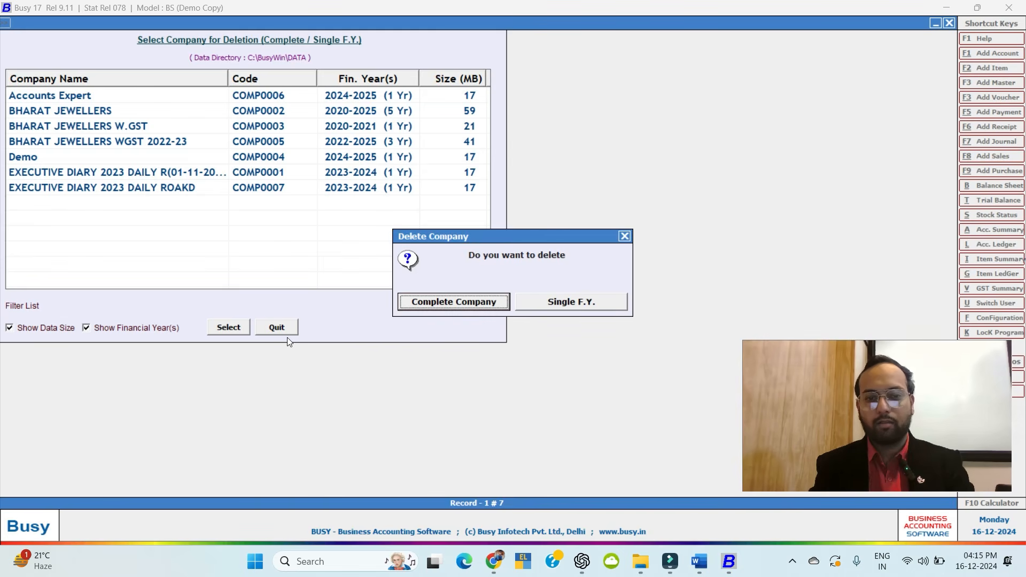
Delete the complete Accounts Expert company and verify it is gone from the company list.
{"action": "key", "text": "Return"}
{"action": "key", "text": "Left"}
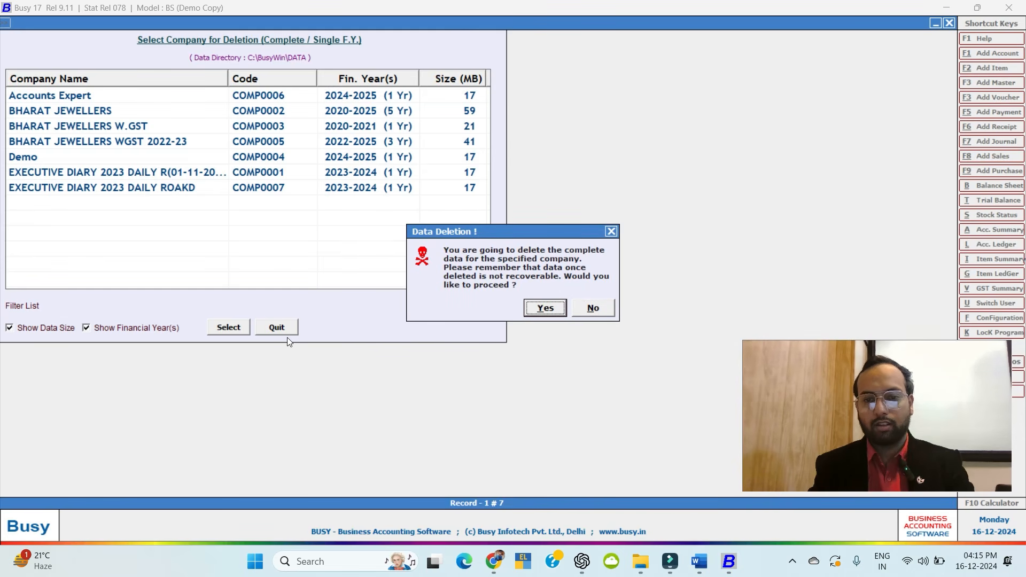
{"action": "key", "text": "Return"}
{"action": "key", "text": "Return"}
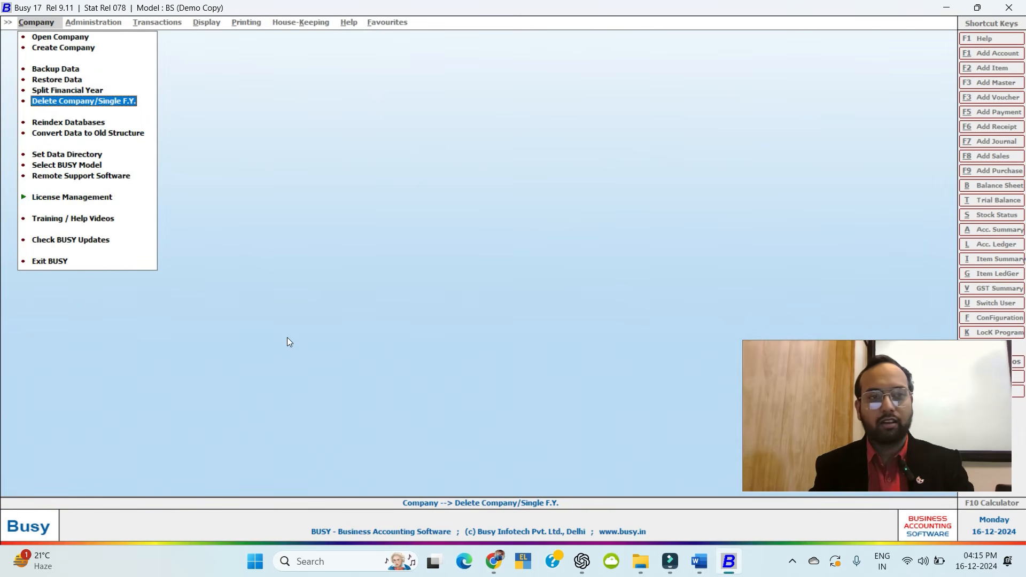
{"action": "key", "text": "Home"}
{"action": "key", "text": "Return"}
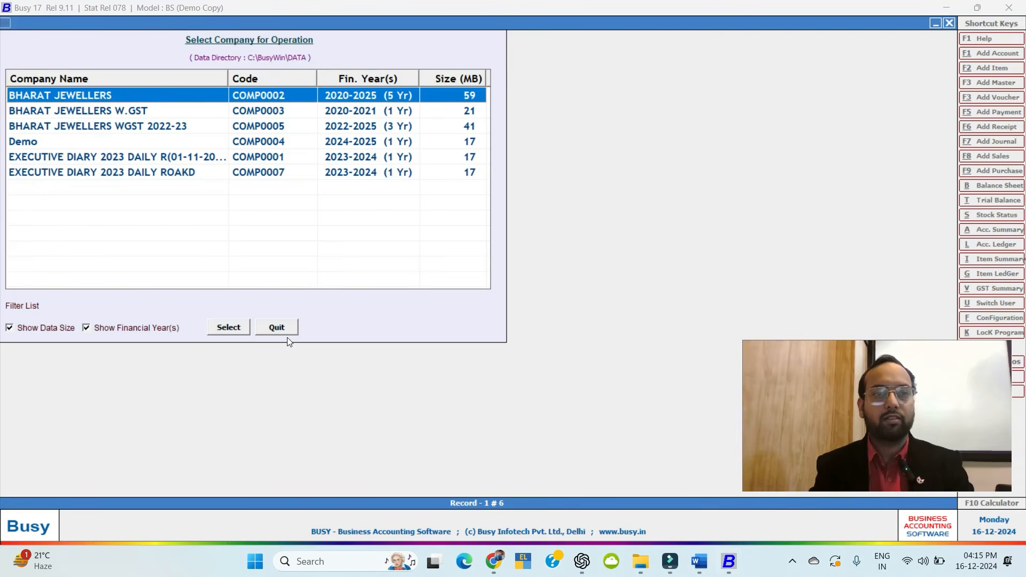
{"action": "key", "text": "Escape"}
{"action": "key", "text": "Down"}
{"action": "key", "text": "Down"}
{"action": "key", "text": "Down"}
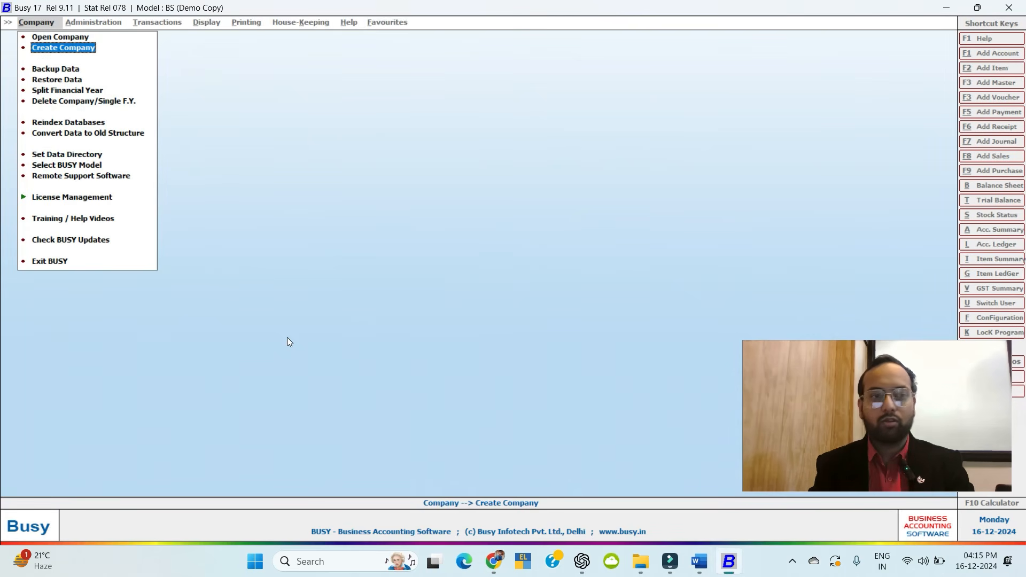
Restore the Accounts Expert data from the Busy backup folder on the Desktop.
{"action": "key", "text": "Return"}
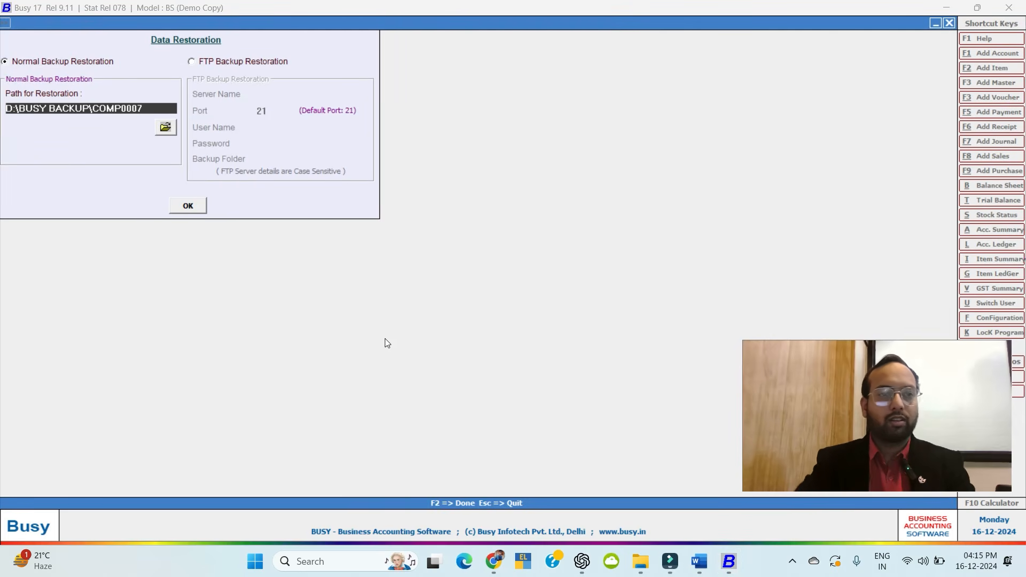
{"action": "left_click", "coordinate": [164, 128]}
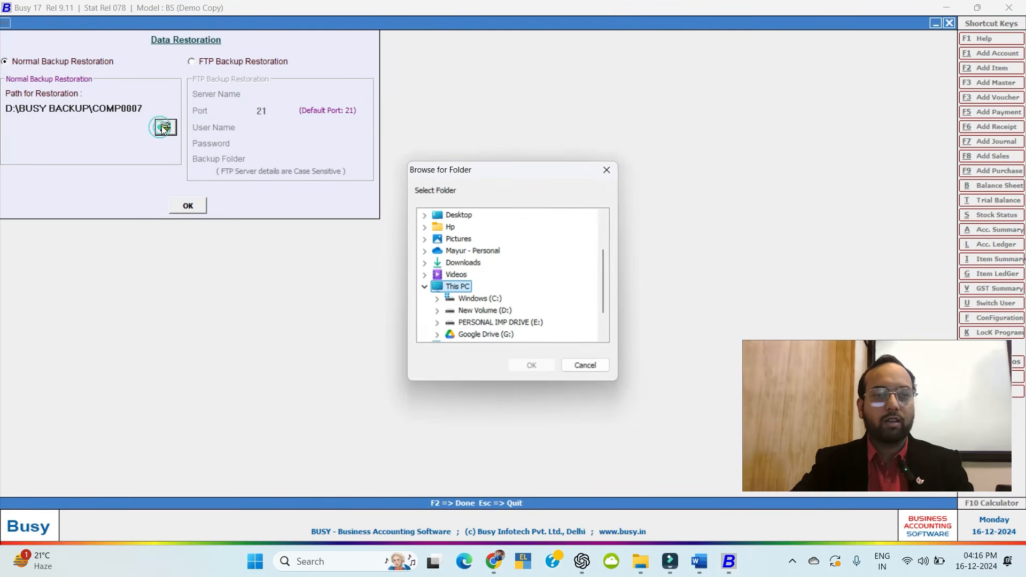
{"action": "left_click", "coordinate": [466, 215]}
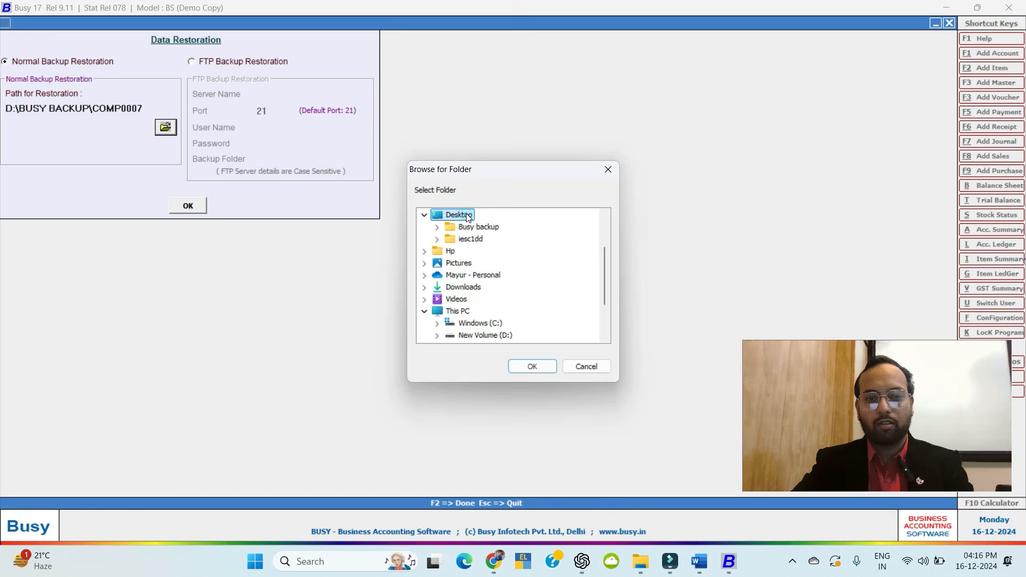
{"action": "left_click", "coordinate": [469, 227]}
{"action": "left_click", "coordinate": [532, 367]}
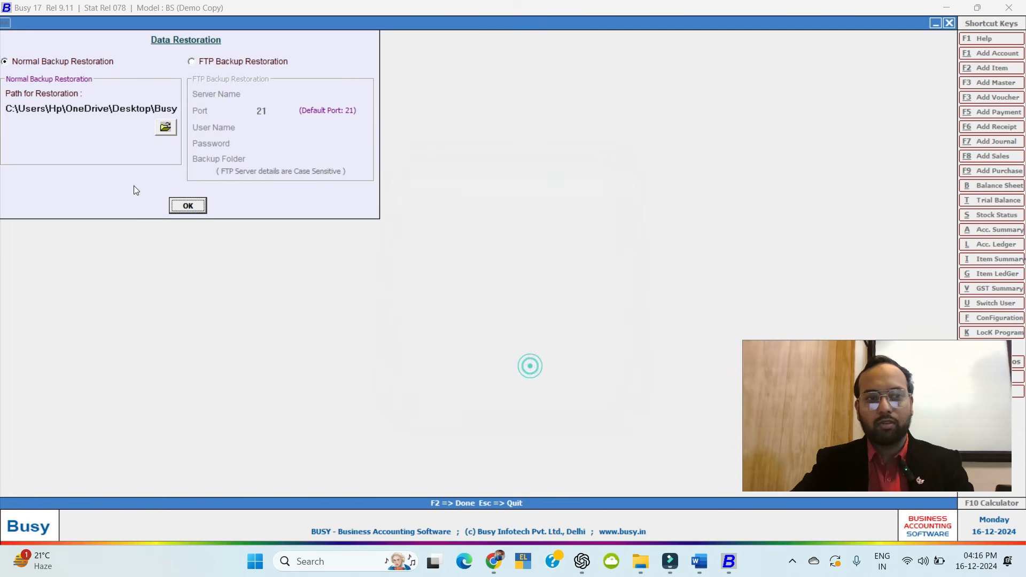
{"action": "left_click", "coordinate": [184, 204]}
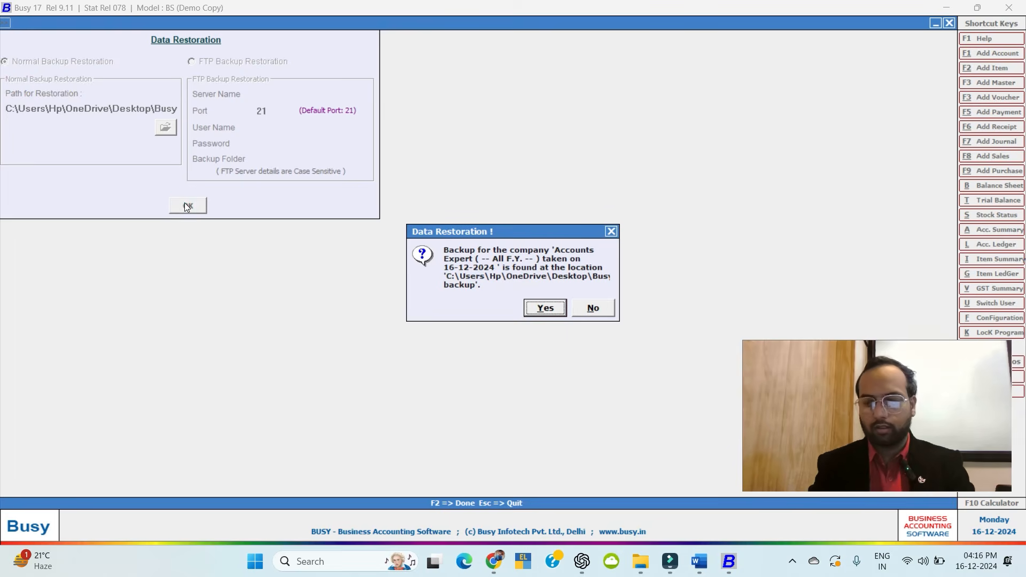
{"action": "key", "text": "Return"}
{"action": "key", "text": "Return"}
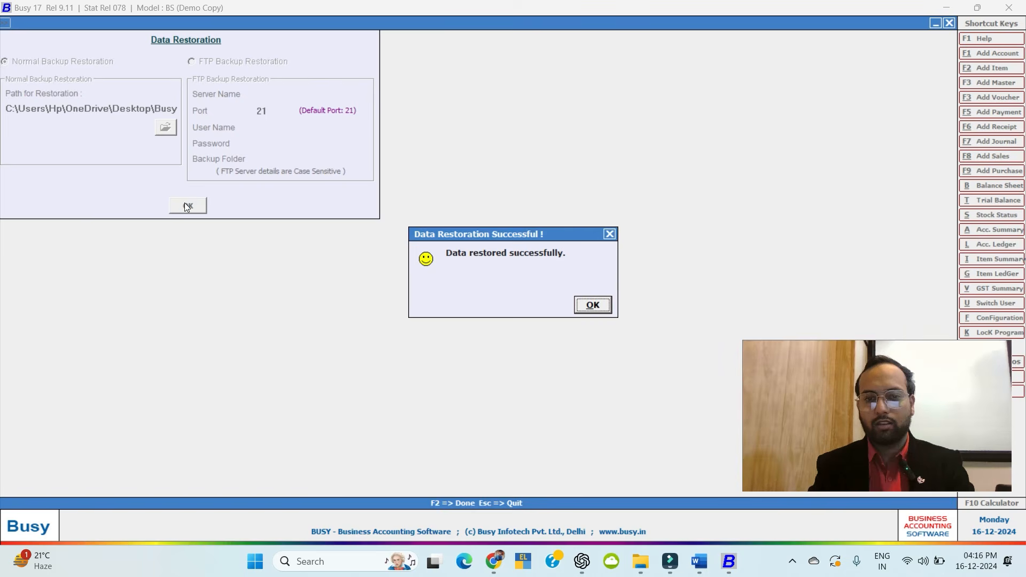
{"action": "key", "text": "Return"}
{"action": "key", "text": "Escape"}
{"action": "key", "text": "Escape"}
{"action": "key", "text": "Escape"}
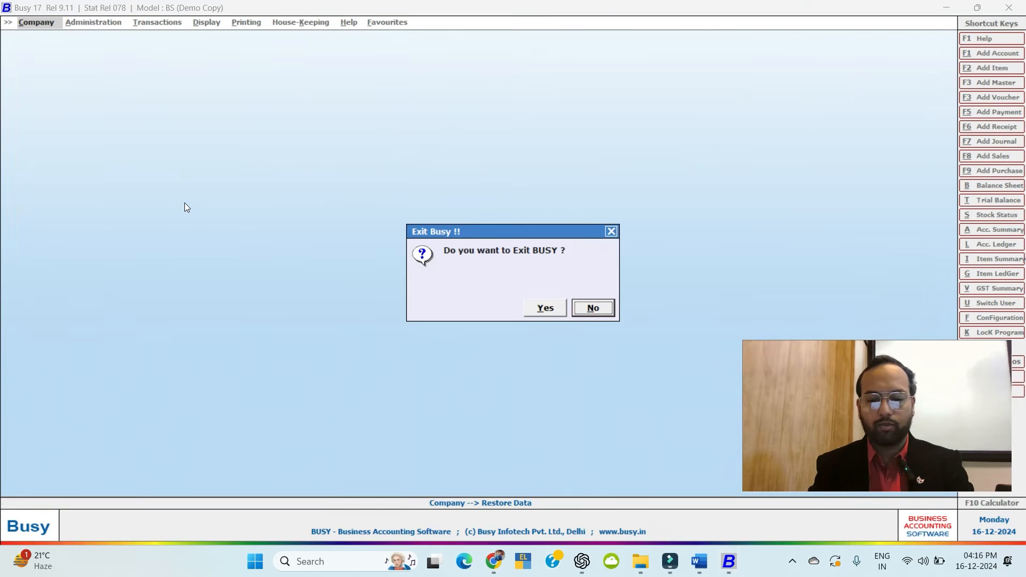
{"action": "key", "text": "Escape"}
Back out to the company options and bring up the Open Company list.
{"action": "key", "text": "Escape"}
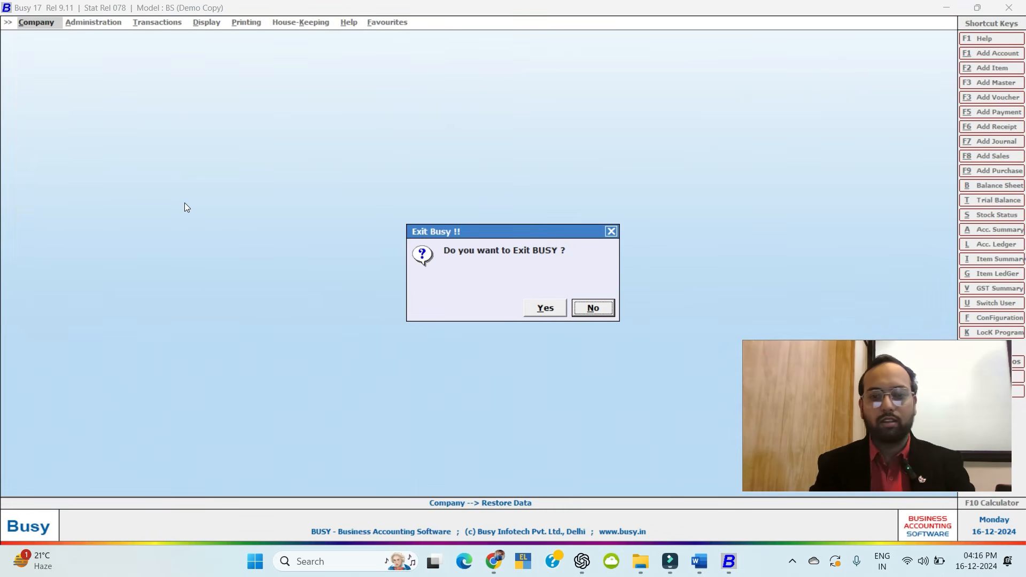
{"action": "key", "text": "Escape"}
{"action": "key", "text": "Return"}
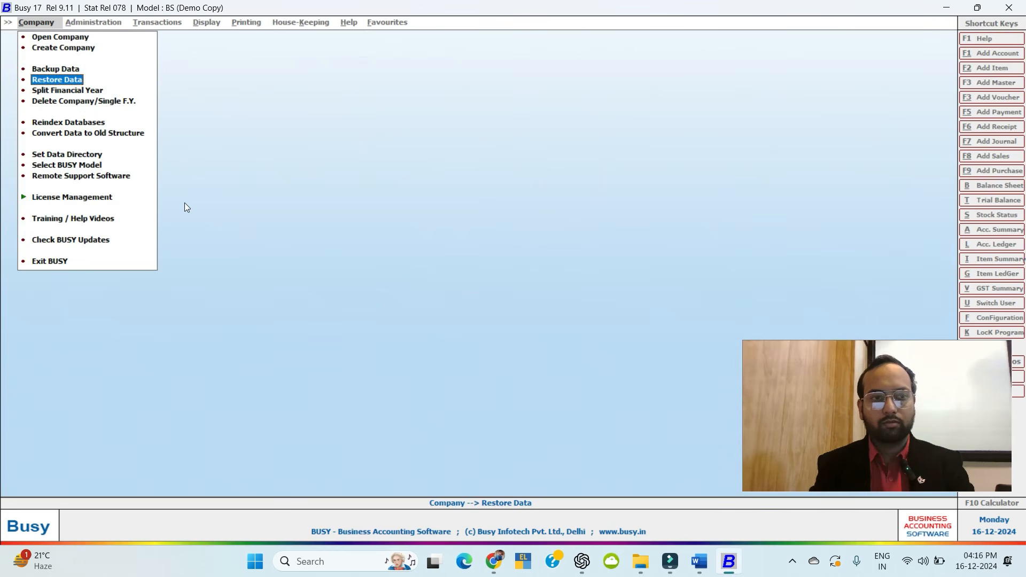
{"action": "key", "text": "Up"}
{"action": "key", "text": "Up"}
{"action": "key", "text": "Up"}
{"action": "key", "text": "Return"}
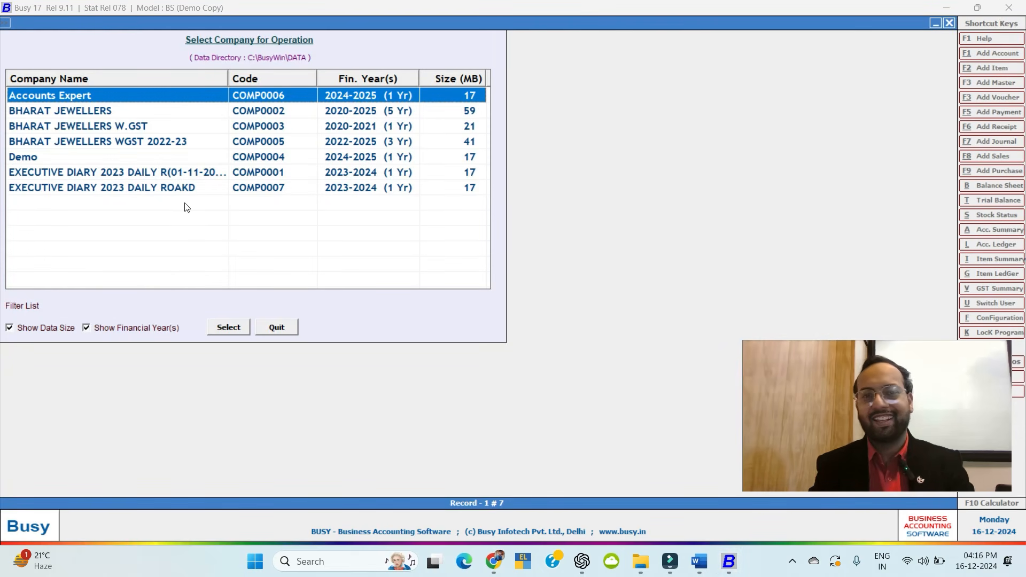
Open Accounts Expert, logging in with the user name and password.
{"action": "key", "text": "Return"}
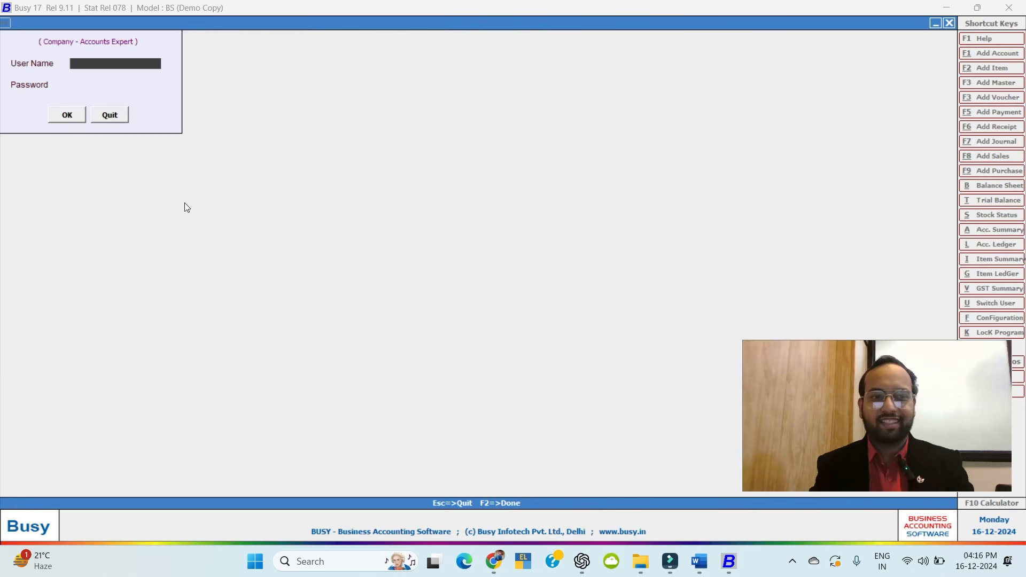
{"action": "type", "text": "aa"}
{"action": "key", "text": "Return"}
{"action": "type", "text": "**"}
{"action": "key", "text": "Return"}
{"action": "key", "text": "Return"}
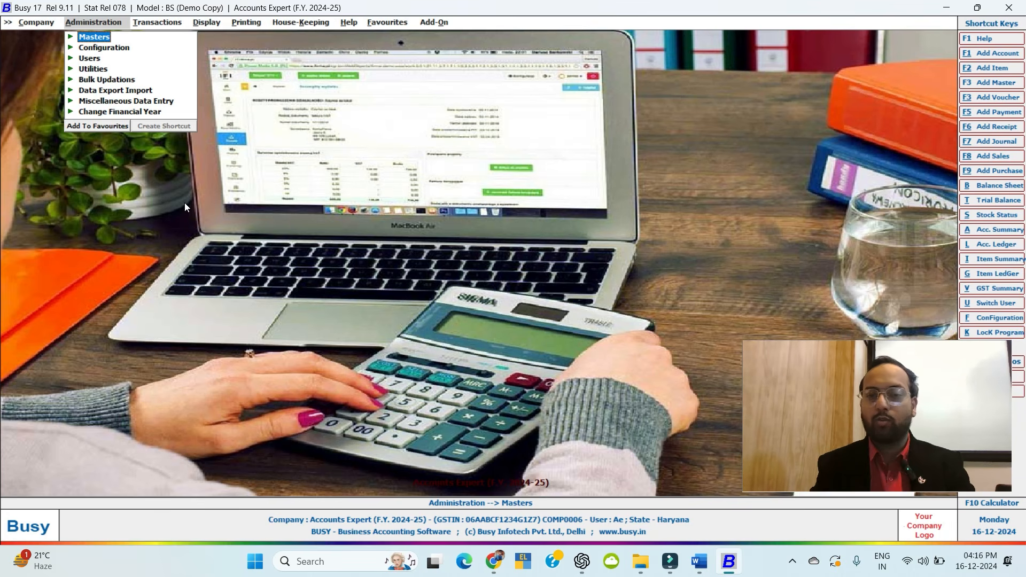
{"action": "key", "text": "Left"}
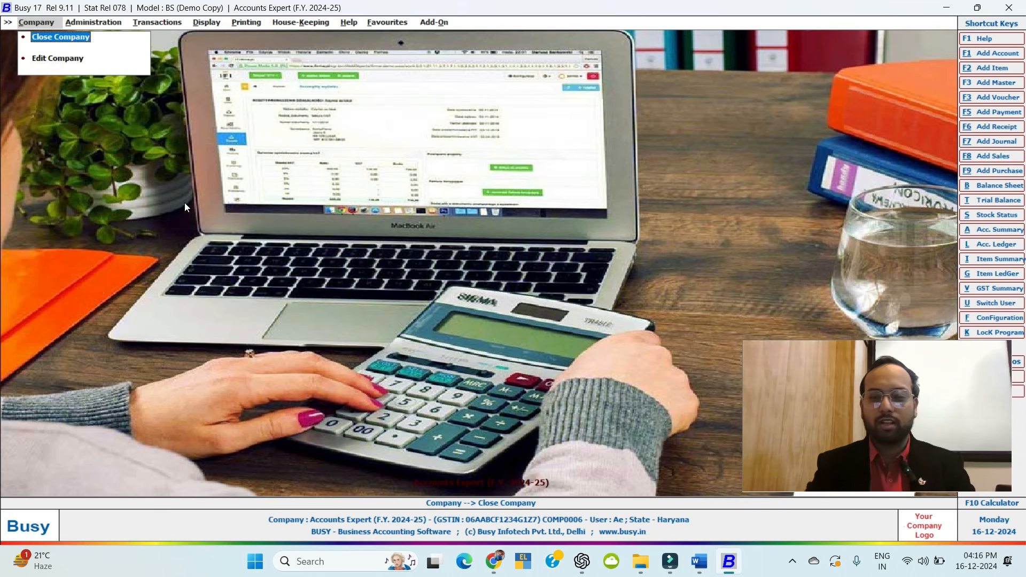
Review the Taking Backup and Restore Data topics in the Word course outline.
{"action": "left_click", "coordinate": [700, 559]}
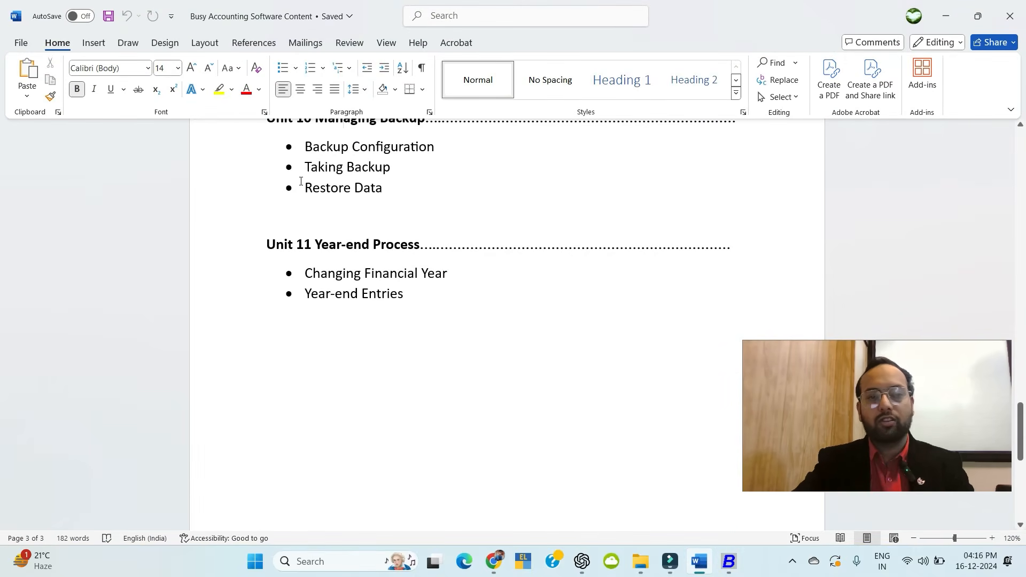
{"action": "left_click_drag", "start_coordinate": [309, 174], "coordinate": [392, 170]}
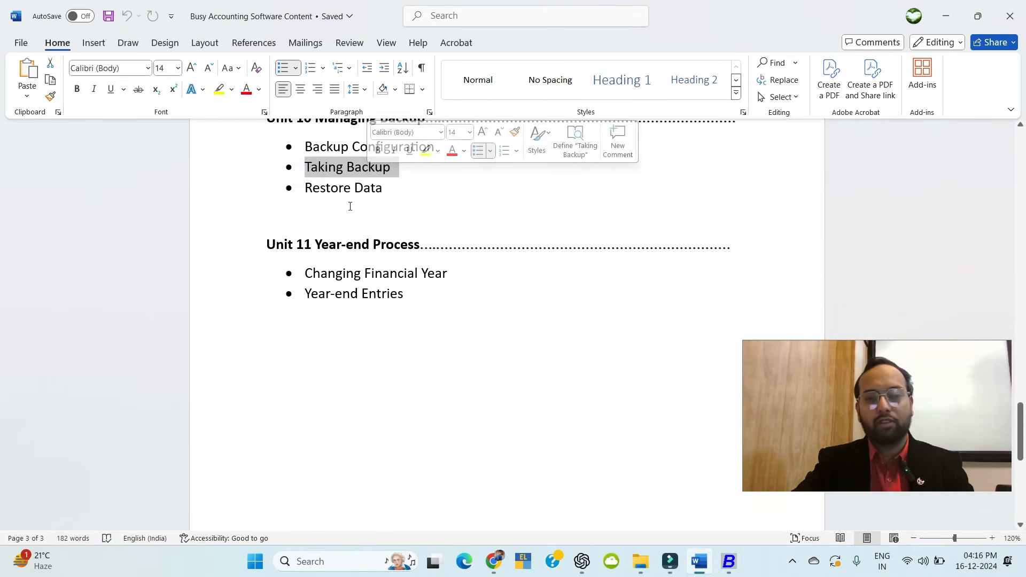
{"action": "left_click", "coordinate": [368, 201]}
{"action": "key", "text": "alt+Tab"}
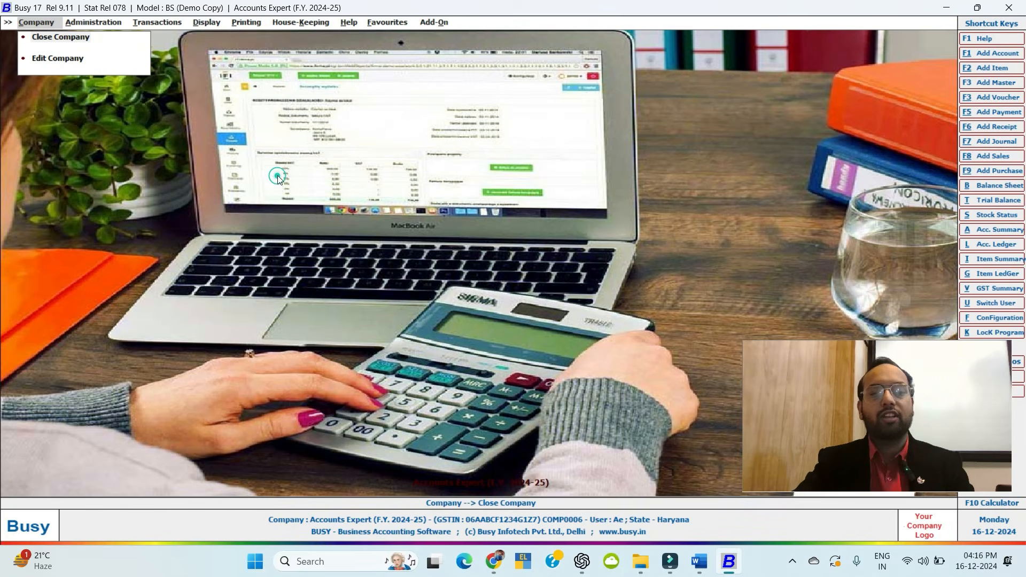
Choose Administration > Change Financial Year > New Year from 01-04-2025 and confirm it.
{"action": "key", "text": "Down"}
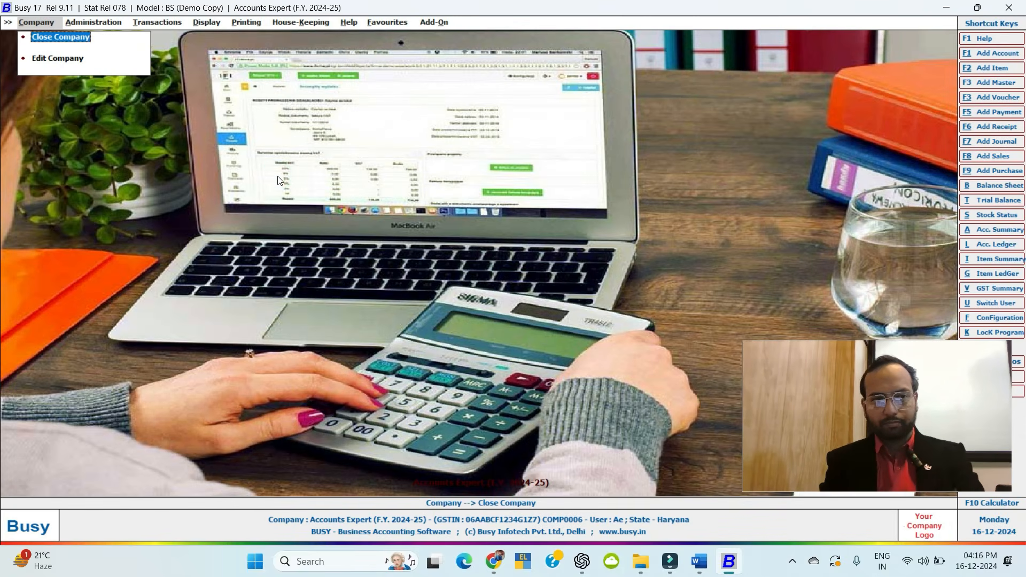
{"action": "key", "text": "Right"}
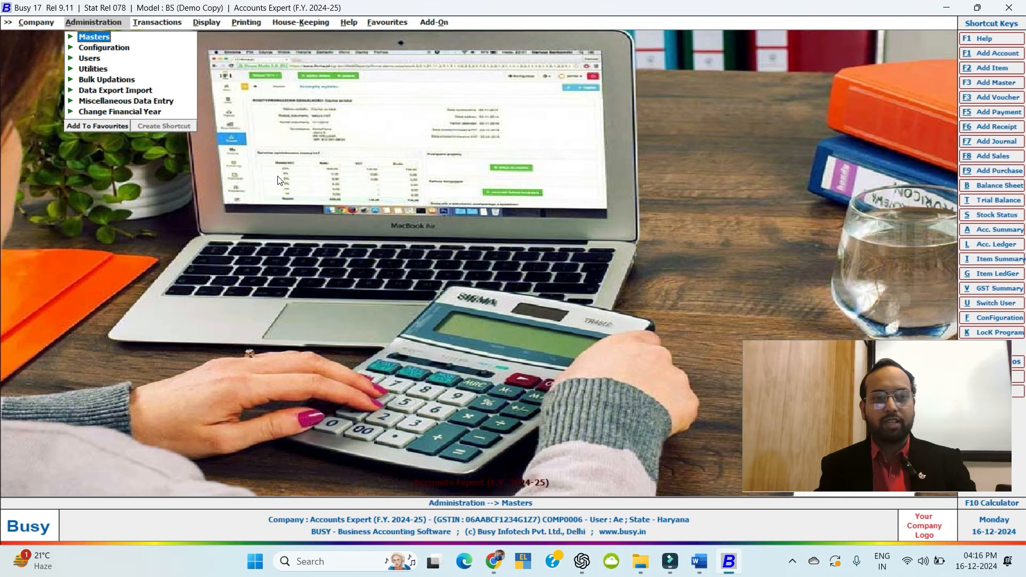
{"action": "key", "text": "Up"}
{"action": "key", "text": "Right"}
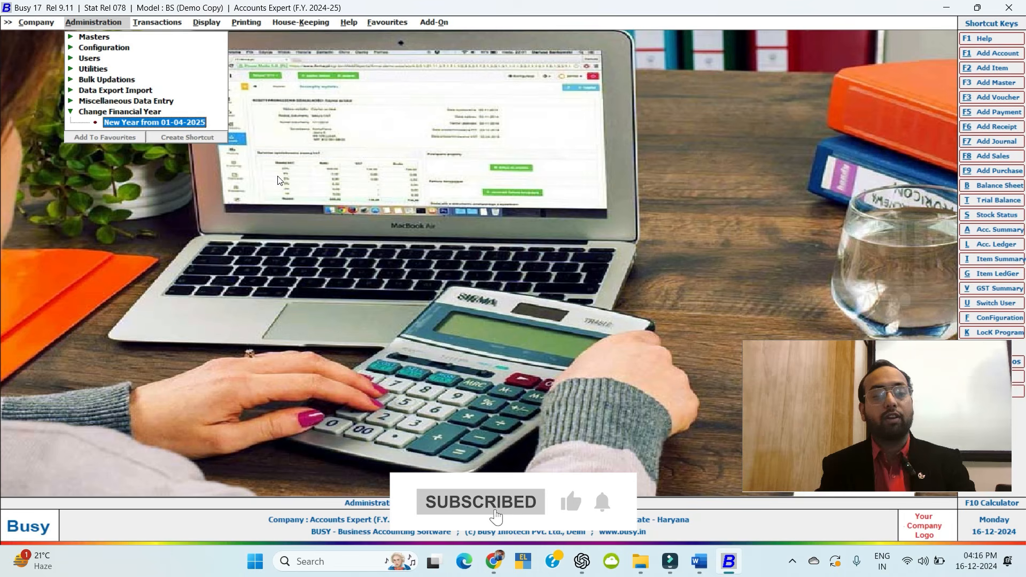
{"action": "key", "text": "Return"}
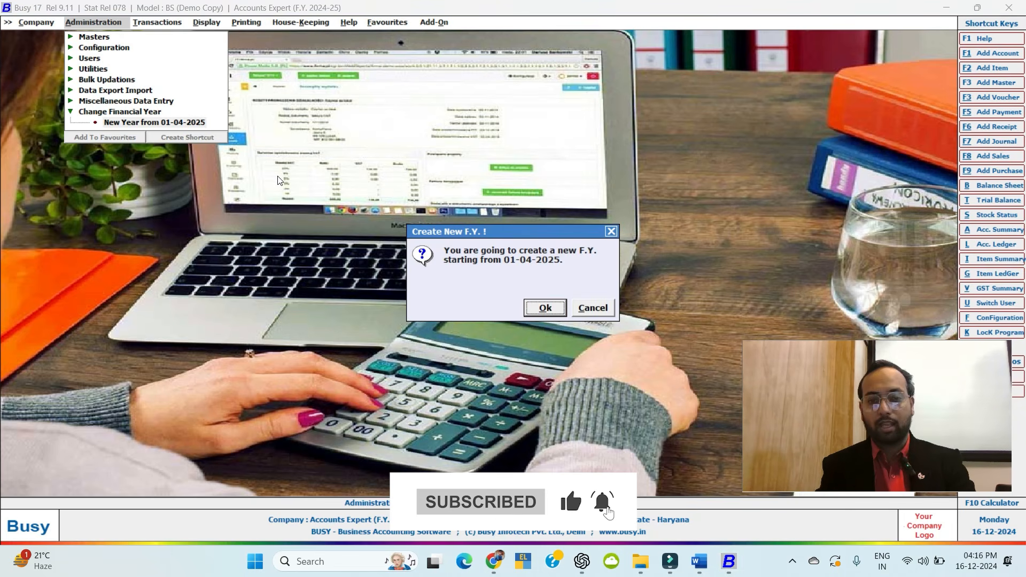
{"action": "key", "text": "Escape"}
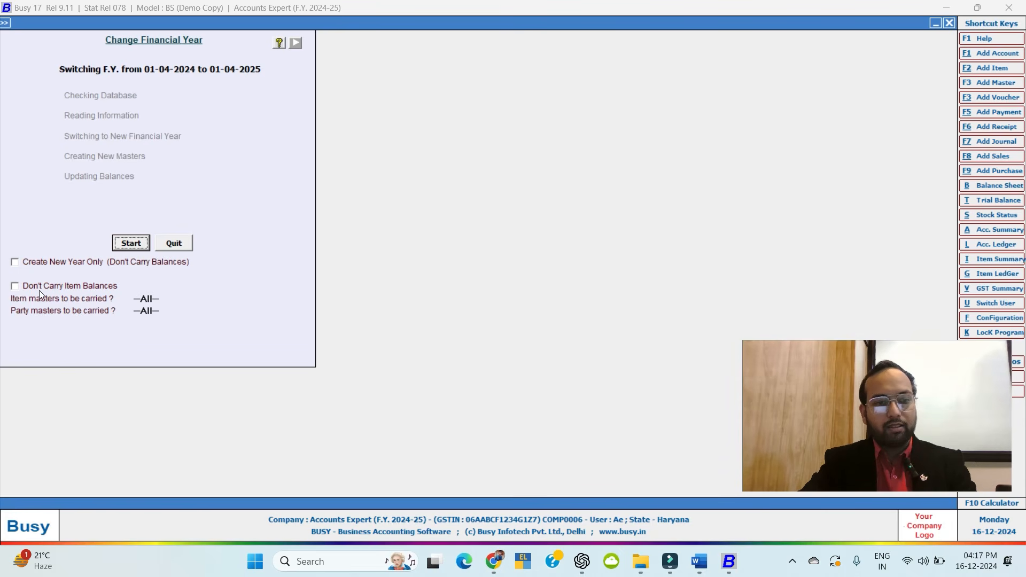
Start the year change and accept the success message for F.Y. 2025-26.
{"action": "left_click", "coordinate": [120, 244]}
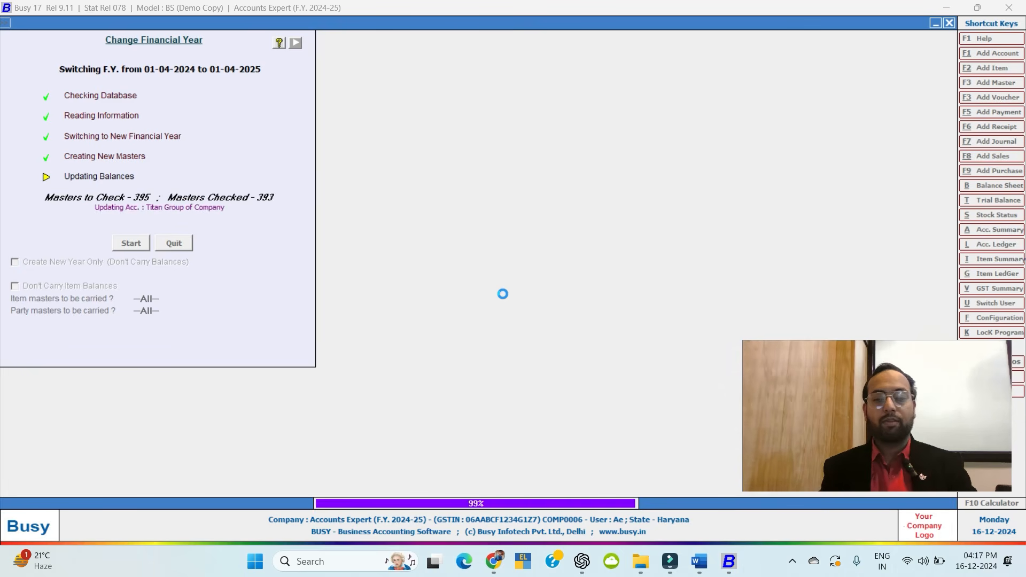
{"action": "key", "text": "Return"}
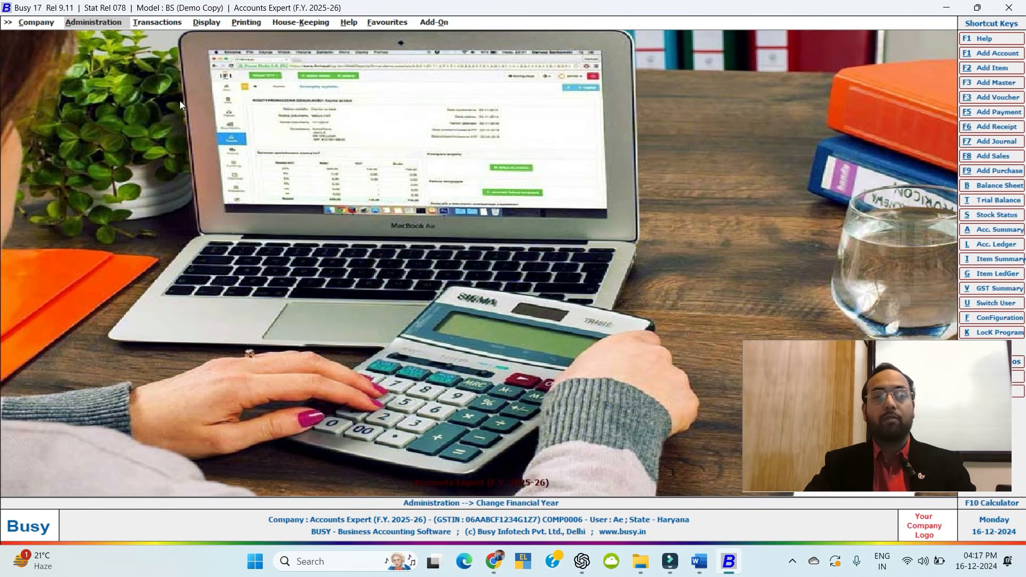
Switch to F.Y. Year from 01-04-2024 under Change Financial Year and confirm.
{"action": "left_click", "coordinate": [91, 23]}
{"action": "left_click", "coordinate": [95, 113]}
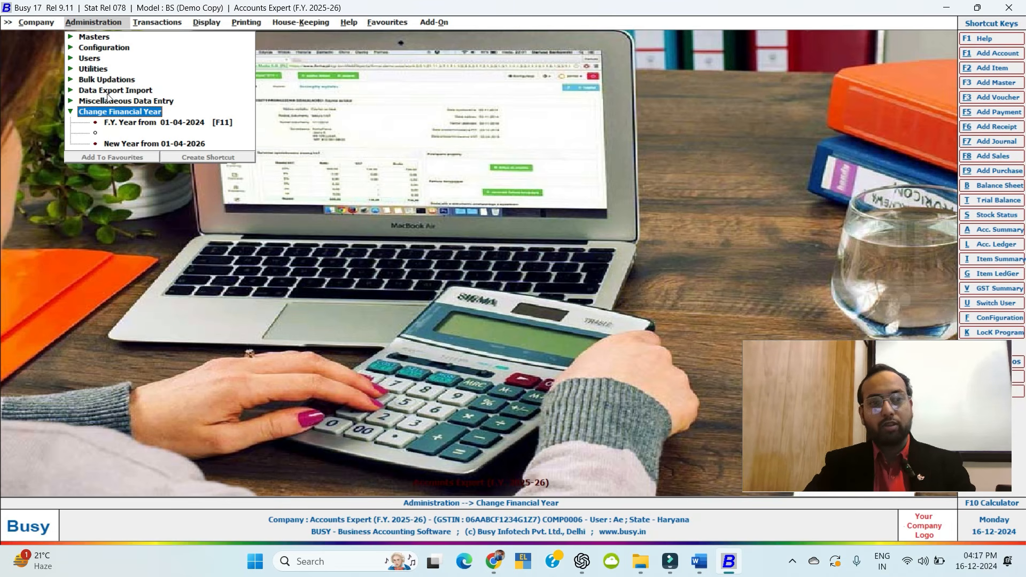
{"action": "left_click", "coordinate": [189, 123]}
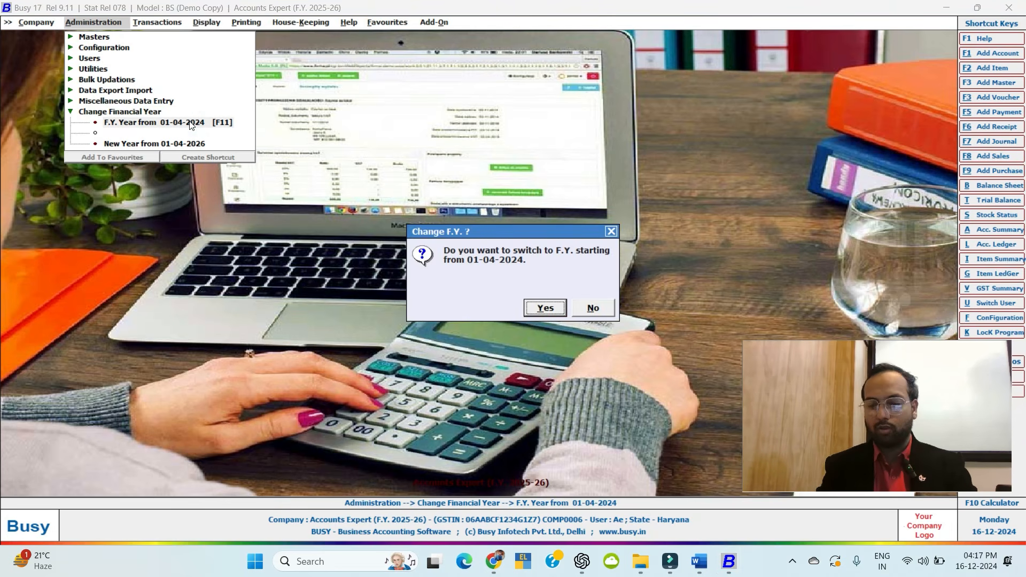
{"action": "key", "text": "Return"}
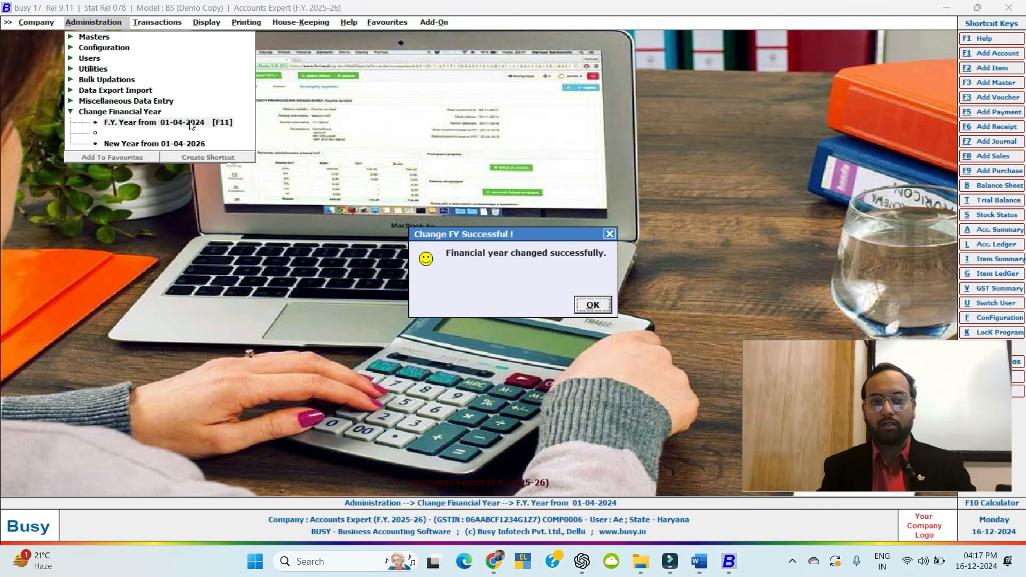
{"action": "key", "text": "Return"}
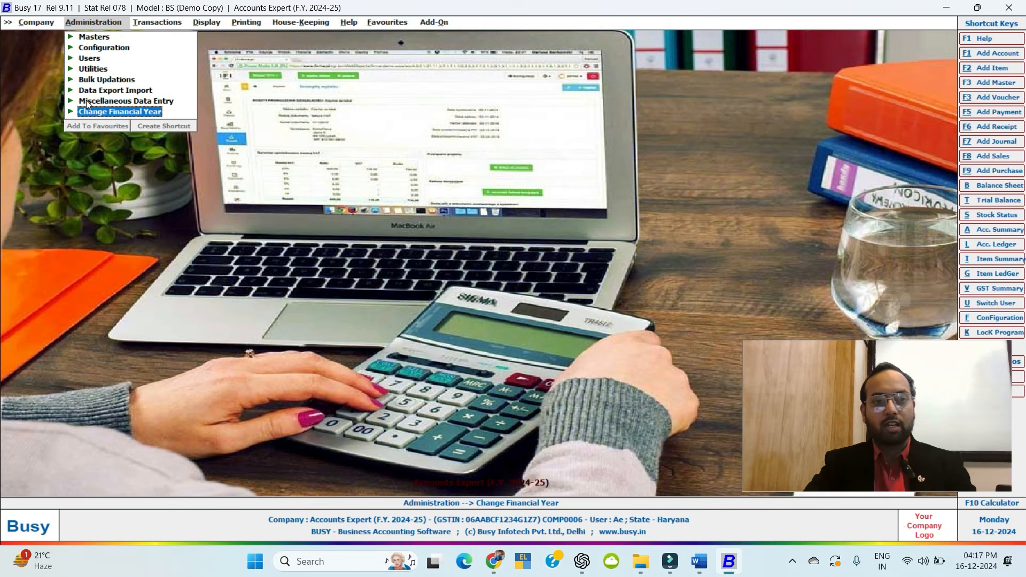
Rerun New Year creation, updating balances across 395 masters until success is reported.
{"action": "left_click", "coordinate": [117, 112]}
{"action": "left_click", "coordinate": [159, 143]}
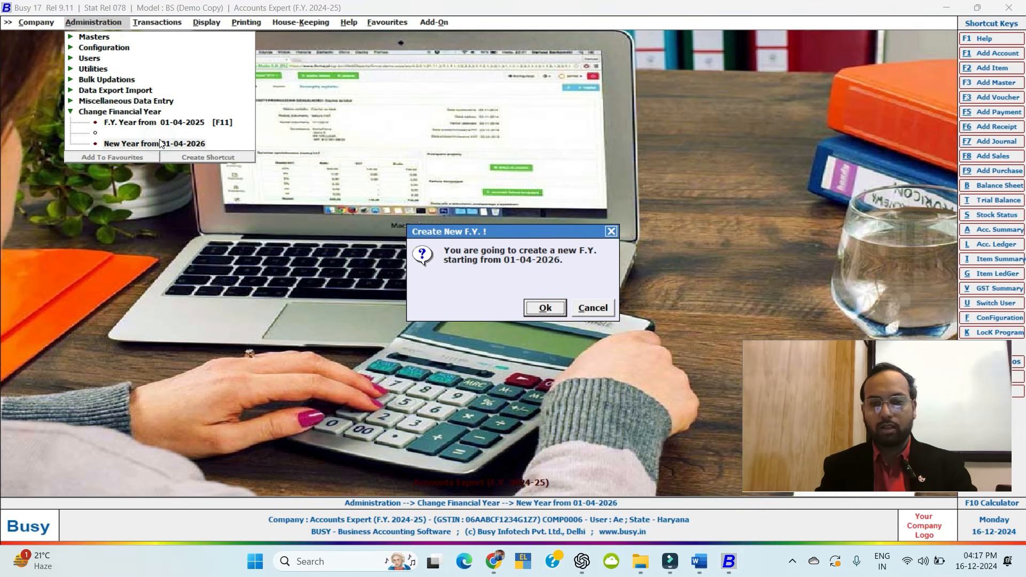
{"action": "key", "text": "Return"}
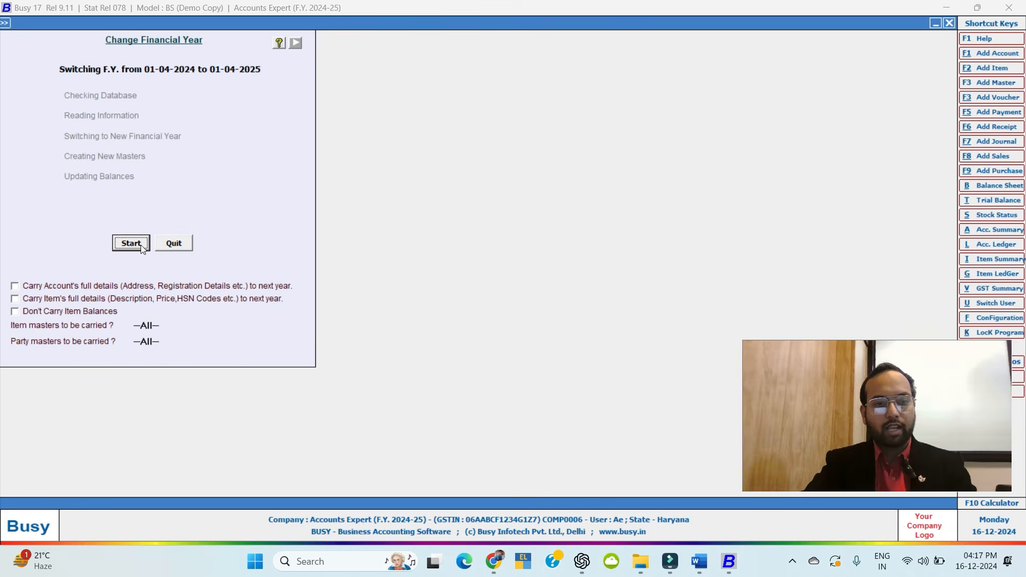
{"action": "left_click", "coordinate": [135, 245]}
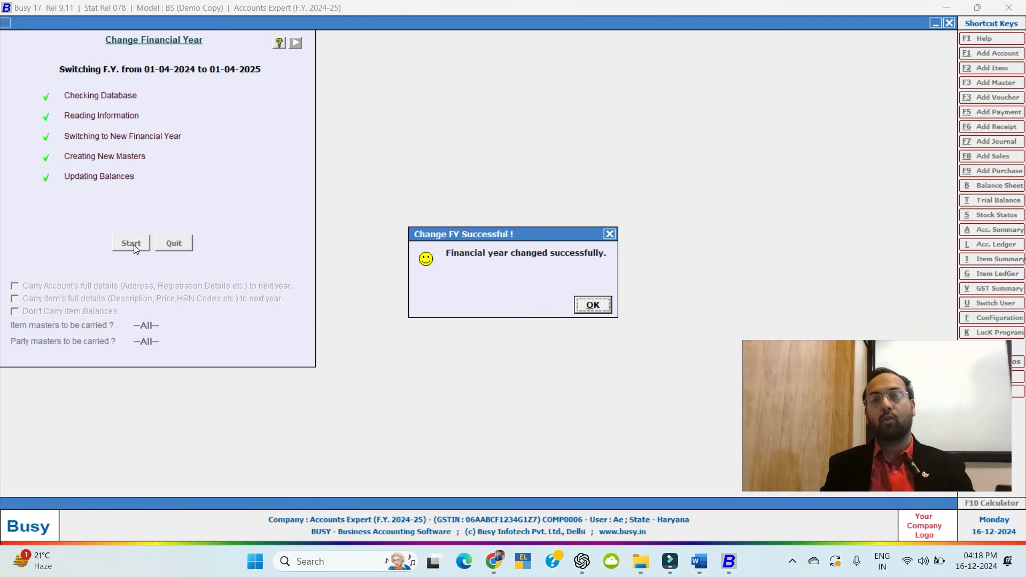
{"action": "key", "text": "Return"}
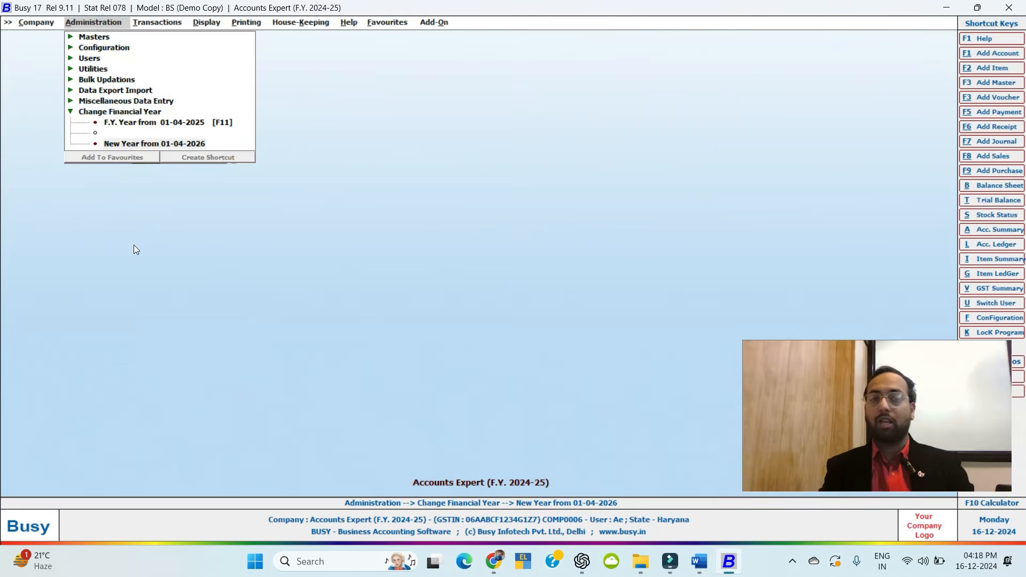
Navigate Administration to the Change Financial Year options and dismiss the close-company prompt.
{"action": "key", "text": "Return"}
{"action": "key", "text": "Escape"}
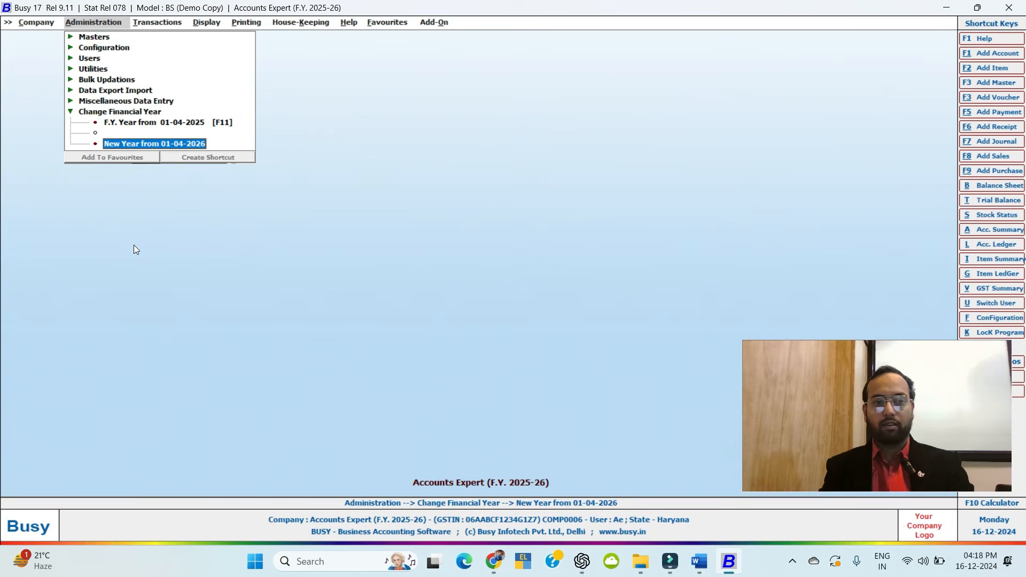
{"action": "key", "text": "Up"}
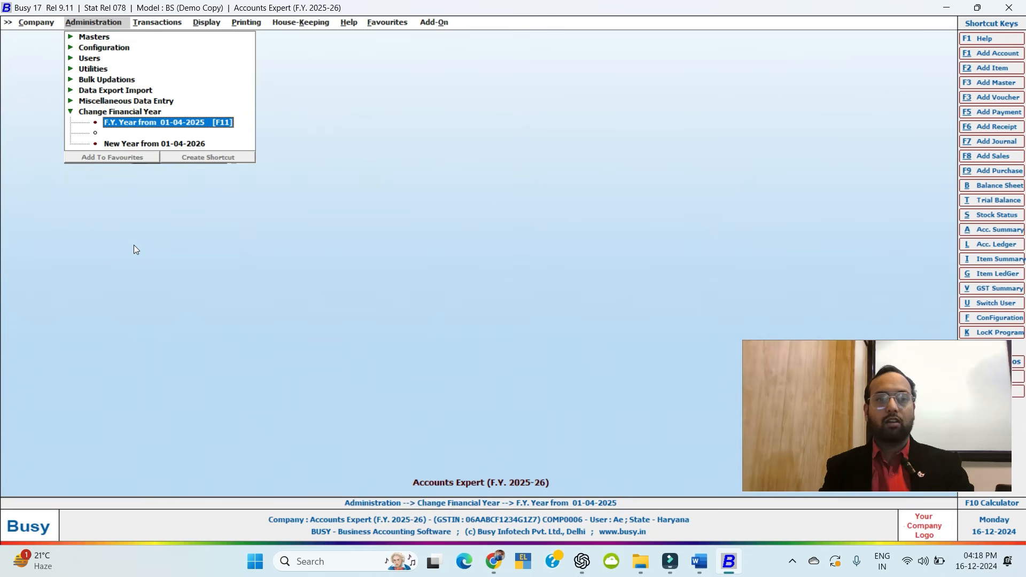
{"action": "key", "text": "Down"}
{"action": "key", "text": "Down"}
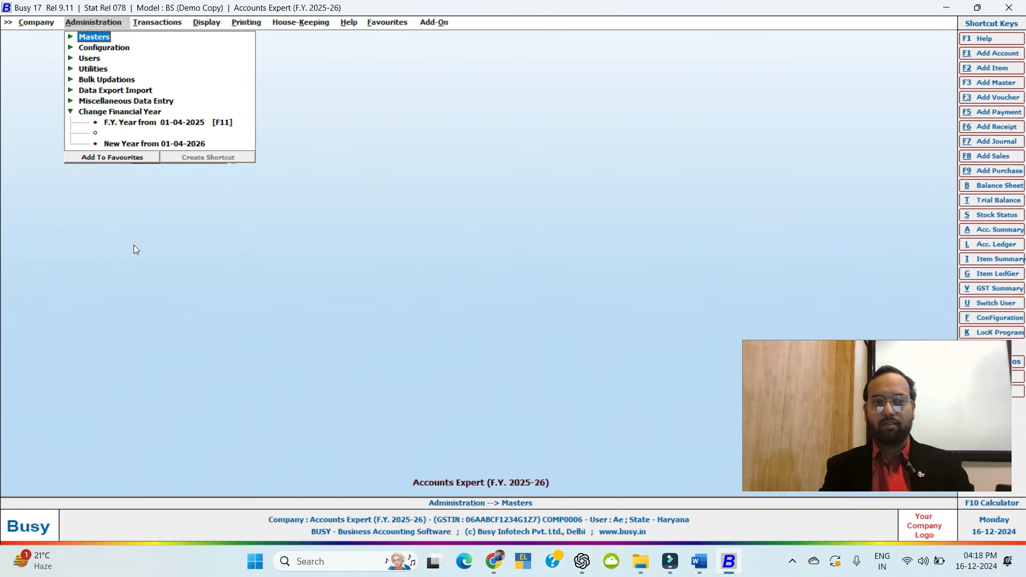
{"action": "key", "text": "Up"}
{"action": "key", "text": "Up"}
{"action": "key", "text": "Up"}
{"action": "key", "text": "Return"}
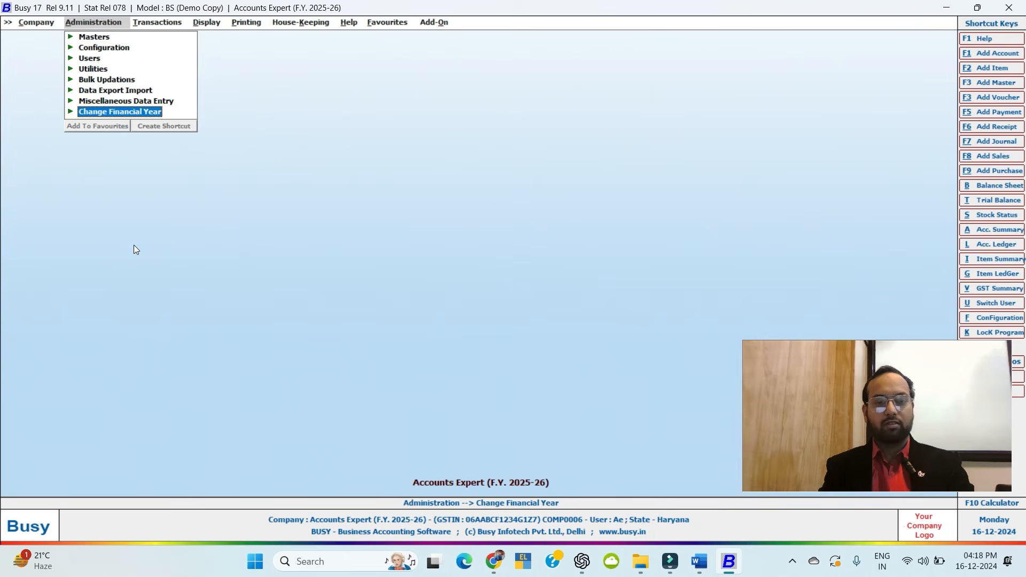
{"action": "key", "text": "Return"}
{"action": "key", "text": "Down"}
{"action": "key", "text": "Return"}
{"action": "key", "text": "Return"}
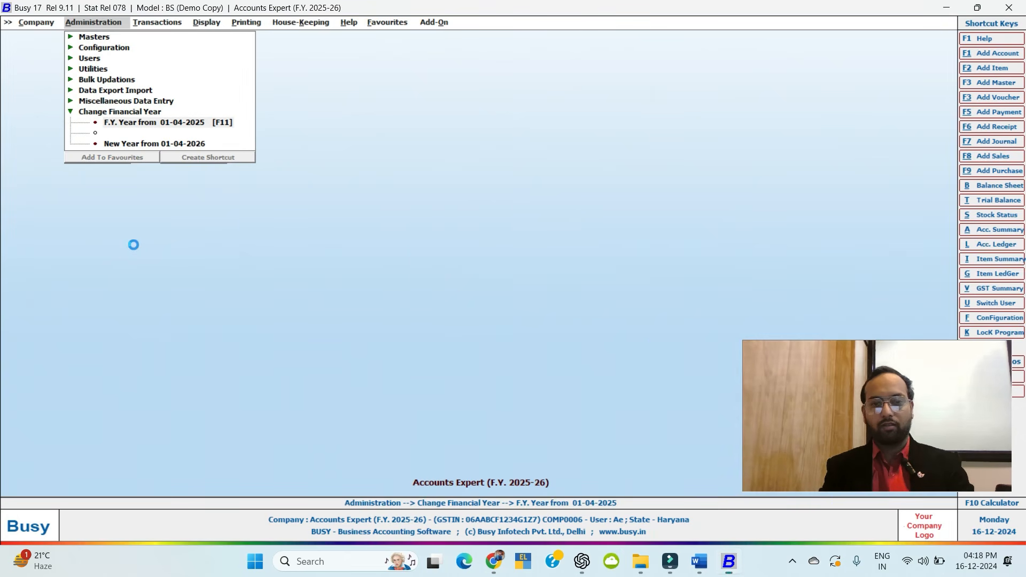
{"action": "key", "text": "Return"}
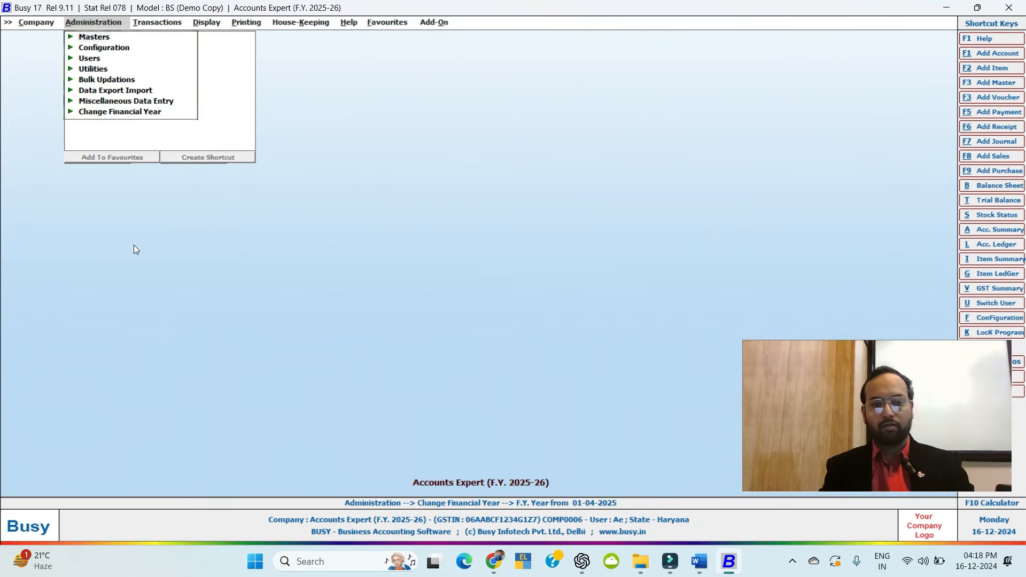
{"action": "key", "text": "Escape"}
{"action": "key", "text": "Escape"}
{"action": "key", "text": "Escape"}
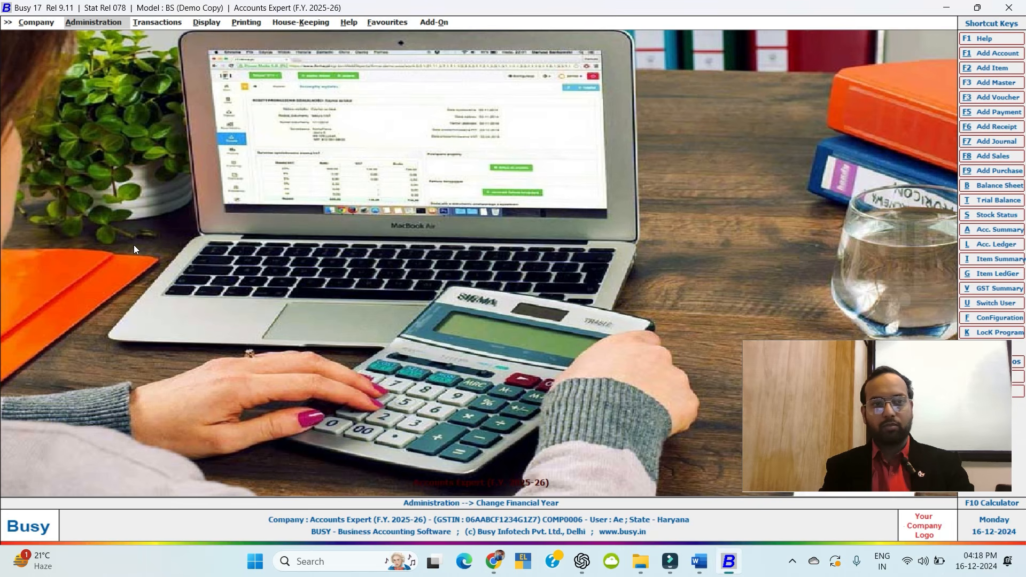
Select F.Y. Year from 01-04-2024 and confirm switching to 2024-25.
{"action": "key", "text": "Return"}
{"action": "key", "text": "Up"}
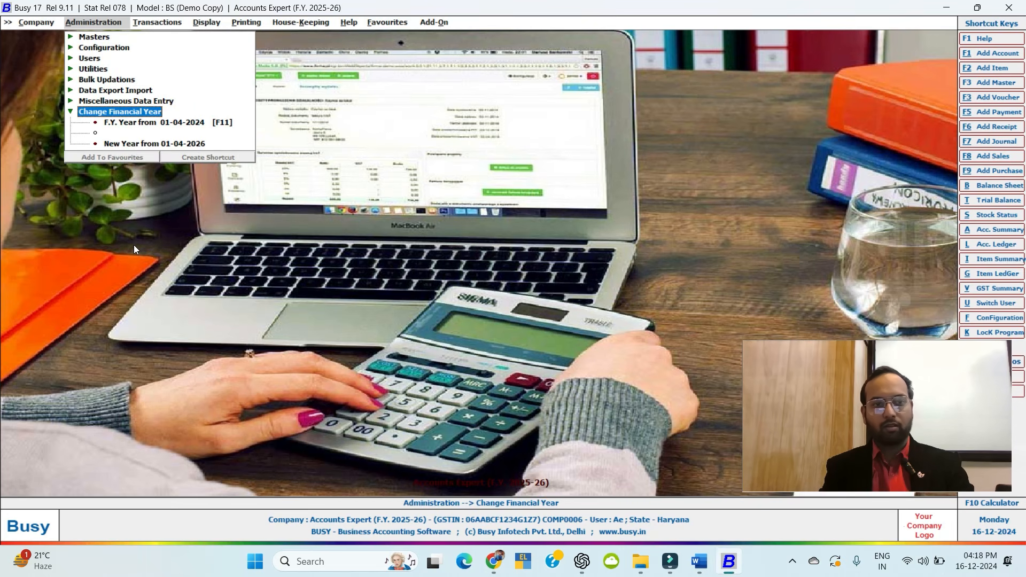
{"action": "key", "text": "Up"}
{"action": "key", "text": "Down"}
{"action": "key", "text": "Down"}
{"action": "key", "text": "Down"}
{"action": "key", "text": "Down"}
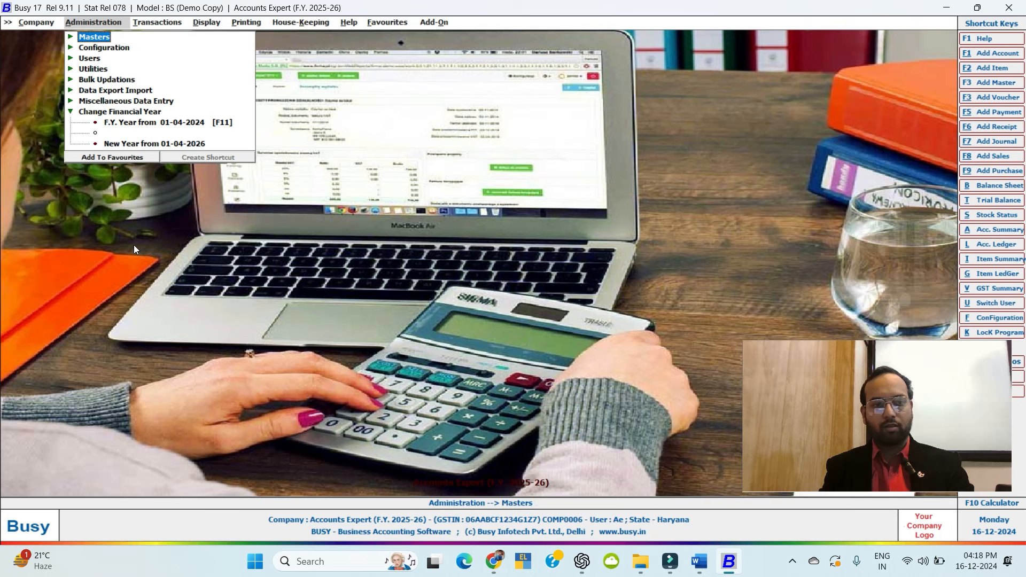
{"action": "key", "text": "Up"}
{"action": "key", "text": "Up"}
{"action": "key", "text": "Up"}
{"action": "key", "text": "Return"}
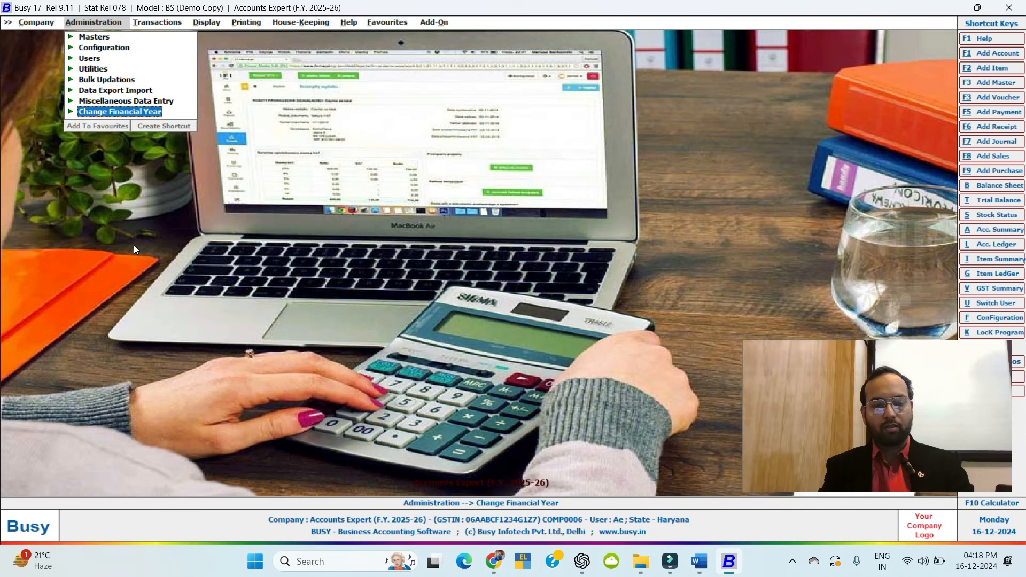
{"action": "key", "text": "Return"}
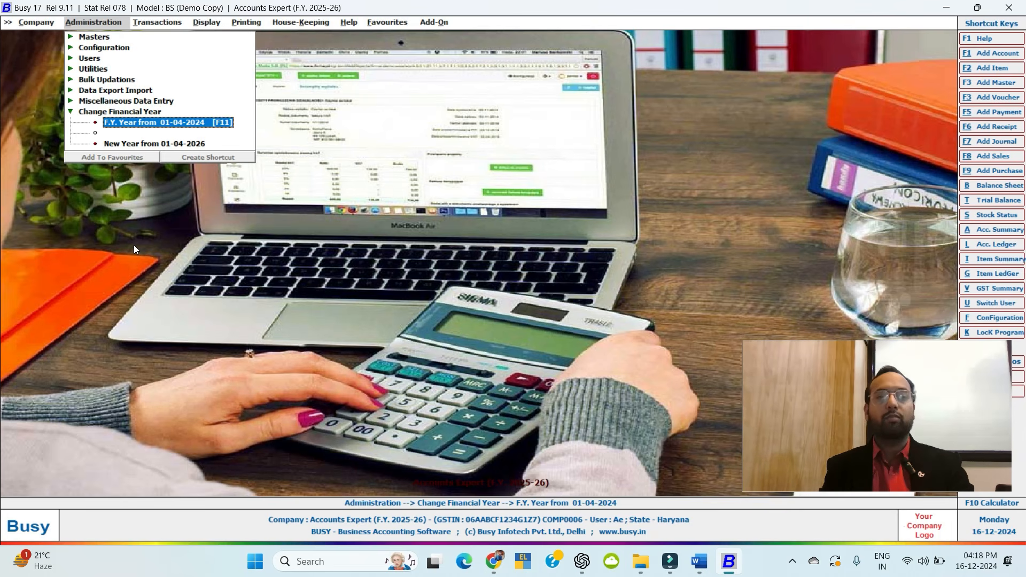
{"action": "key", "text": "Return"}
{"action": "key", "text": "Return"}
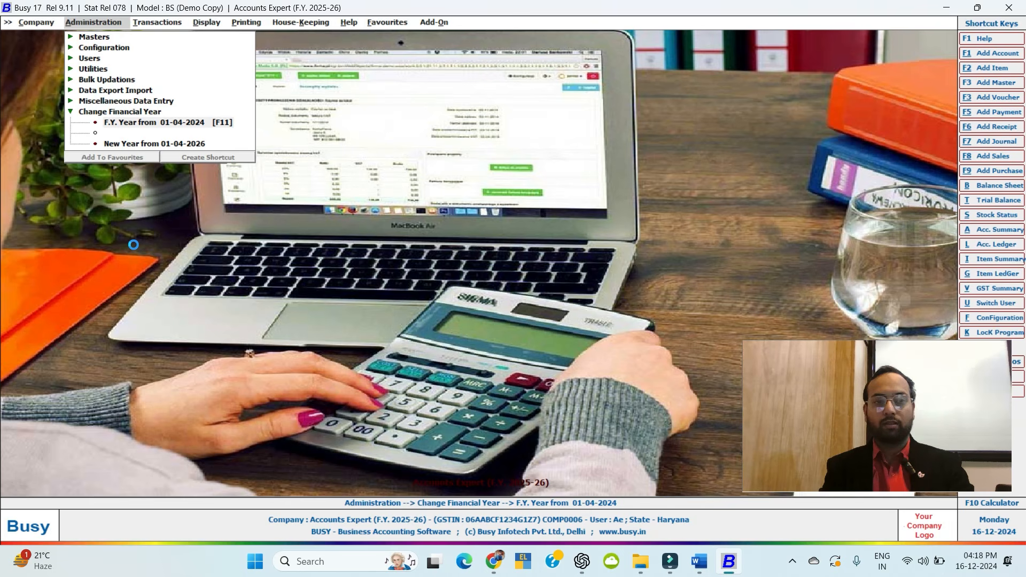
{"action": "key", "text": "Return"}
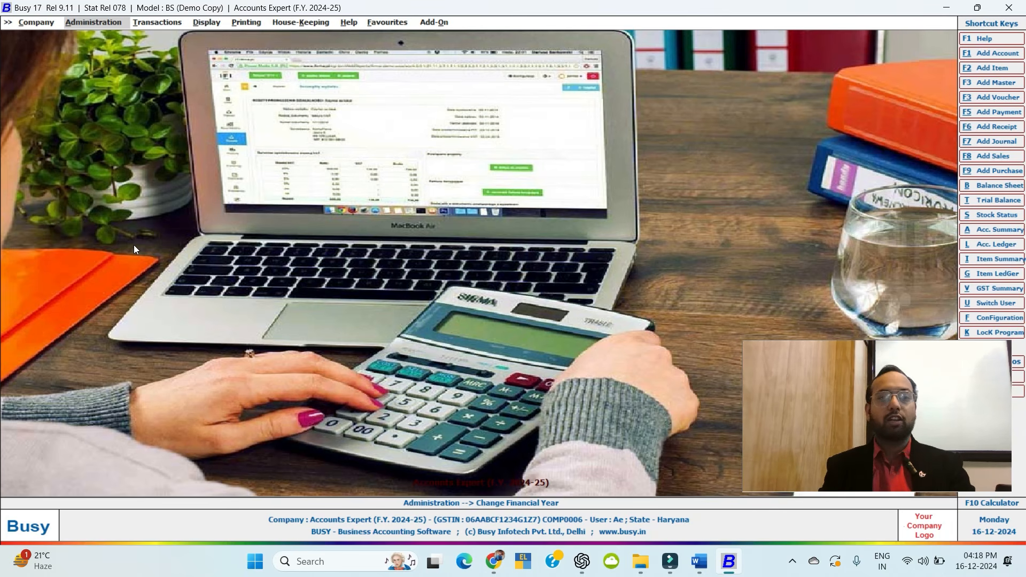
Reindex the company databases from House-Keeping, proceeding past the backup warning.
{"action": "key", "text": "Right"}
{"action": "key", "text": "Right"}
{"action": "key", "text": "Right"}
{"action": "key", "text": "Right"}
{"action": "key", "text": "Return"}
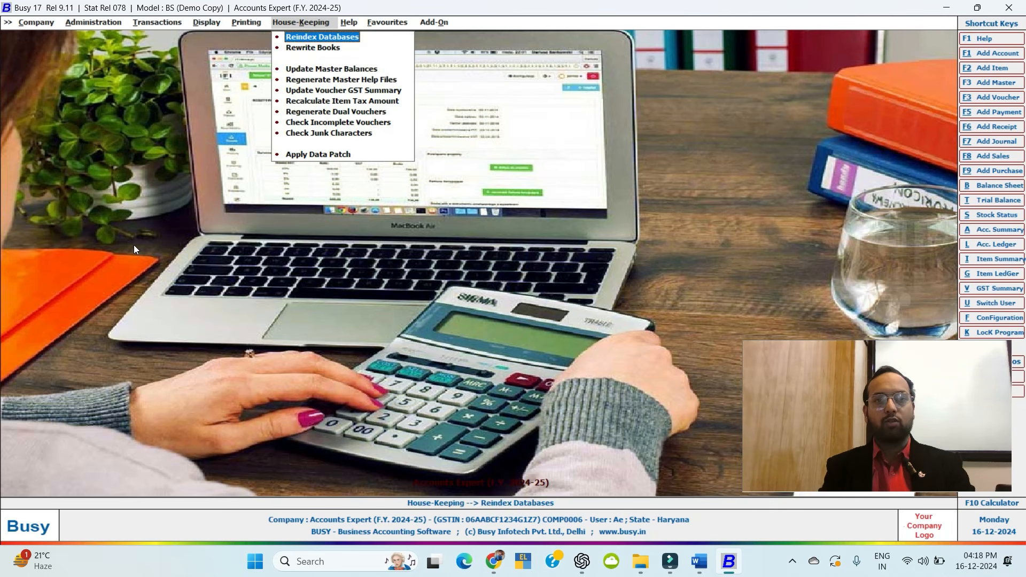
{"action": "key", "text": "Down"}
{"action": "key", "text": "Up"}
{"action": "key", "text": "Return"}
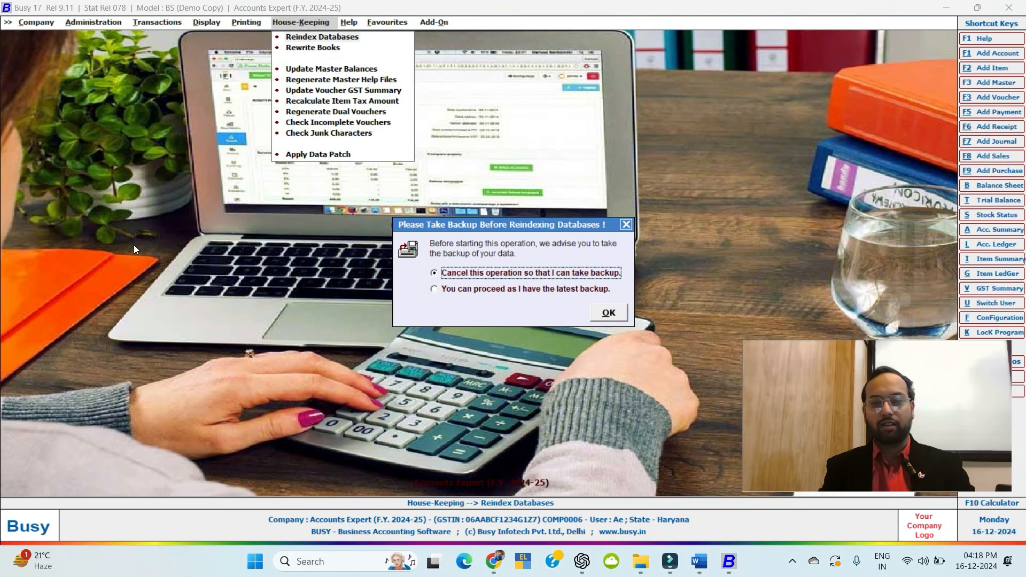
{"action": "key", "text": "Down"}
{"action": "key", "text": "Return"}
{"action": "key", "text": "Return"}
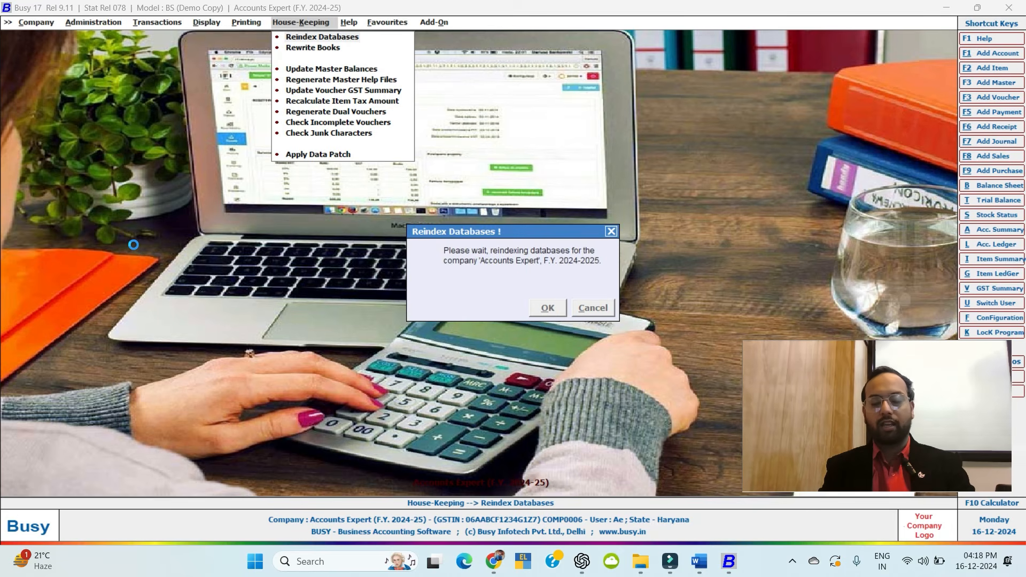
Update master balances.
{"action": "key", "text": "Return"}
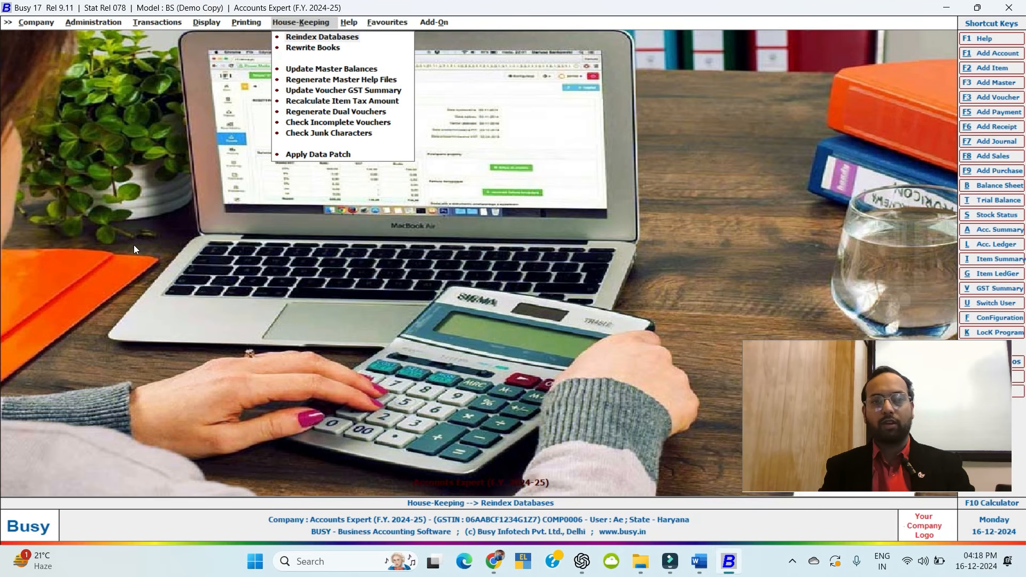
{"action": "key", "text": "Down"}
{"action": "key", "text": "Down"}
{"action": "key", "text": "Down"}
{"action": "key", "text": "Up"}
{"action": "key", "text": "Return"}
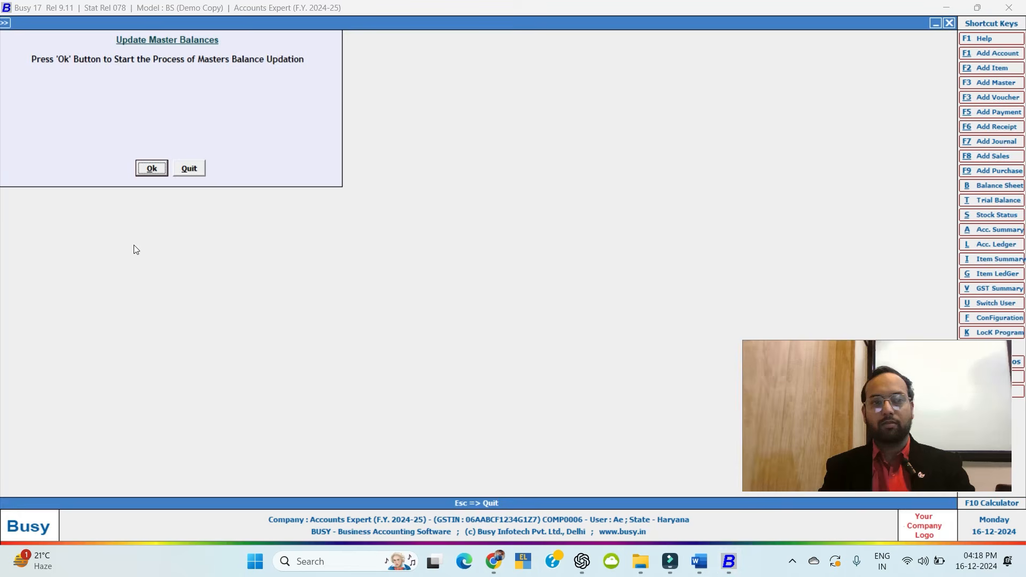
{"action": "key", "text": "Return"}
{"action": "key", "text": "Return"}
{"action": "key", "text": "Escape"}
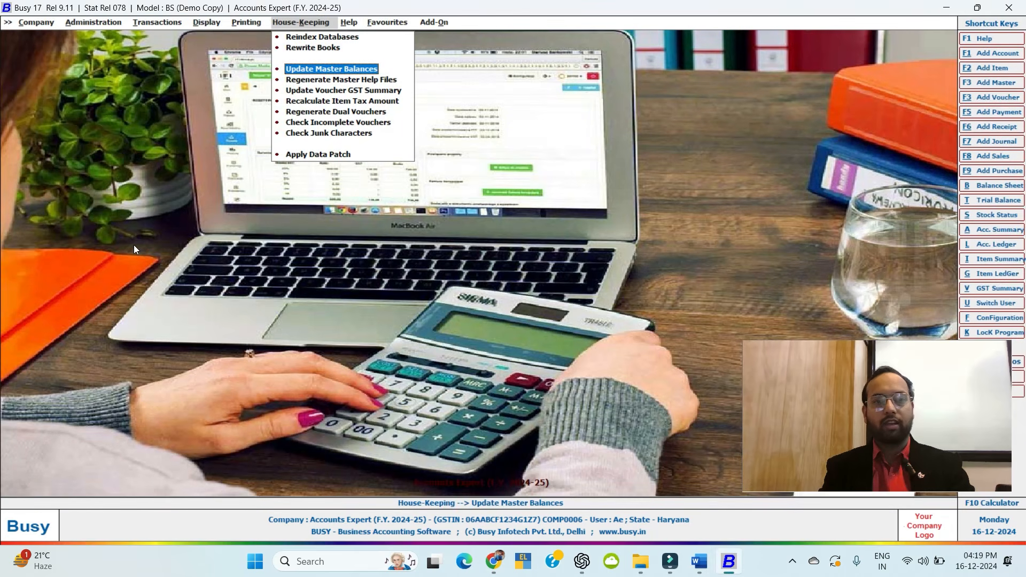
Run a complete Voucher GST Summary update on all vouchers.
{"action": "key", "text": "Down"}
{"action": "key", "text": "Down"}
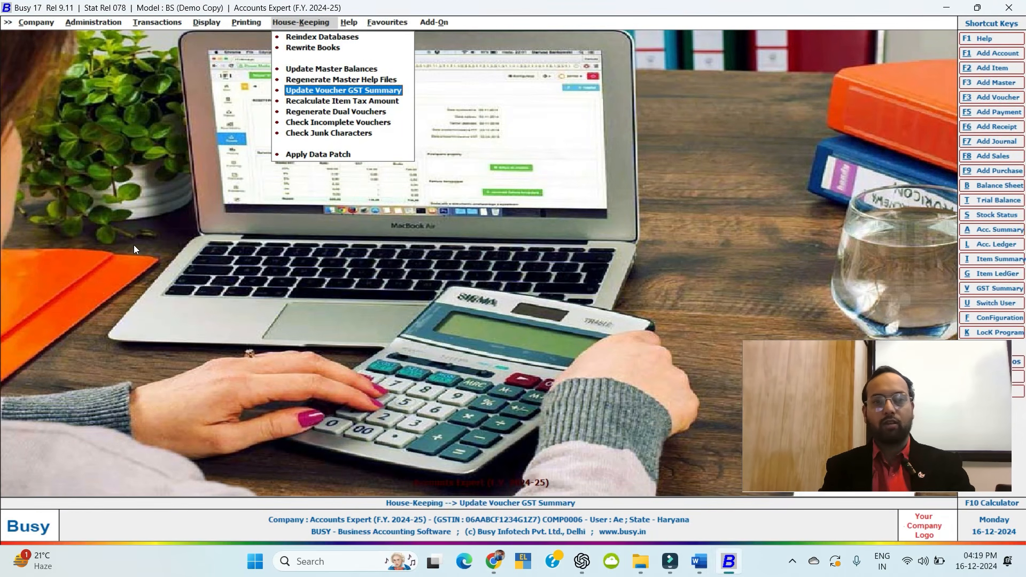
{"action": "key", "text": "Return"}
{"action": "key", "text": "Return"}
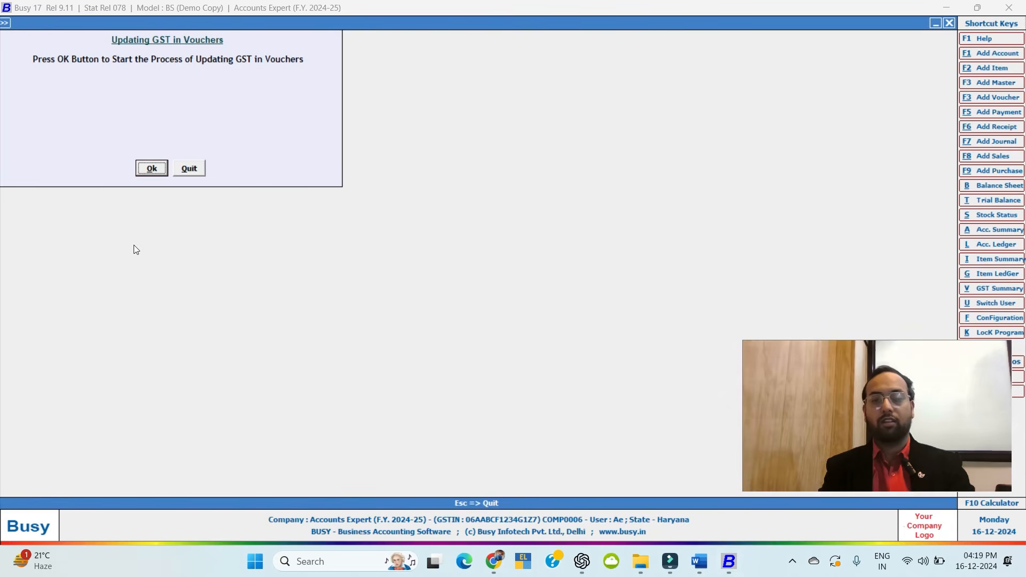
{"action": "key", "text": "Return"}
{"action": "key", "text": "Return"}
{"action": "key", "text": "Escape"}
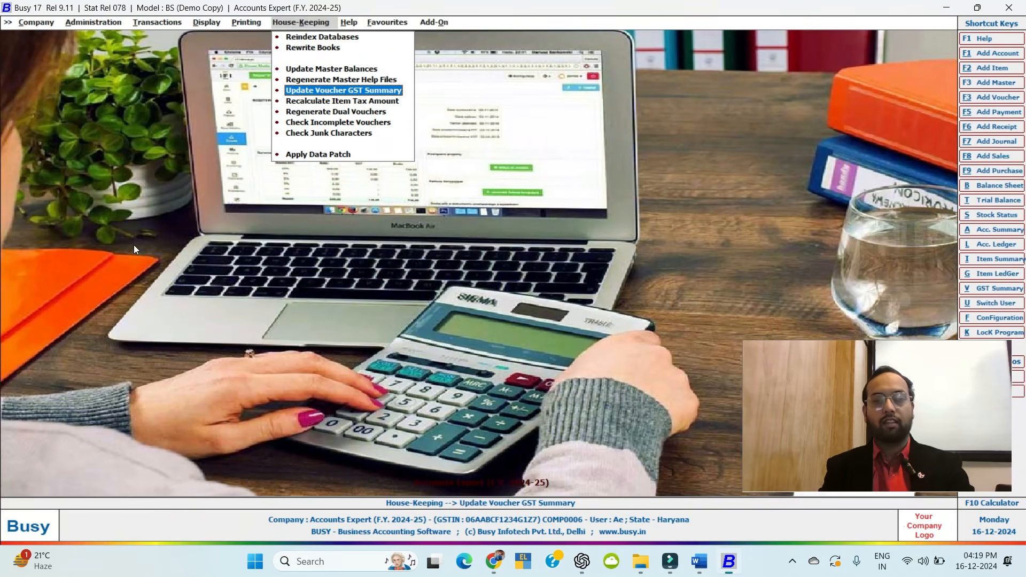
Run Check Incomplete Vouchers past the backup warning.
{"action": "key", "text": "Down"}
{"action": "key", "text": "Down"}
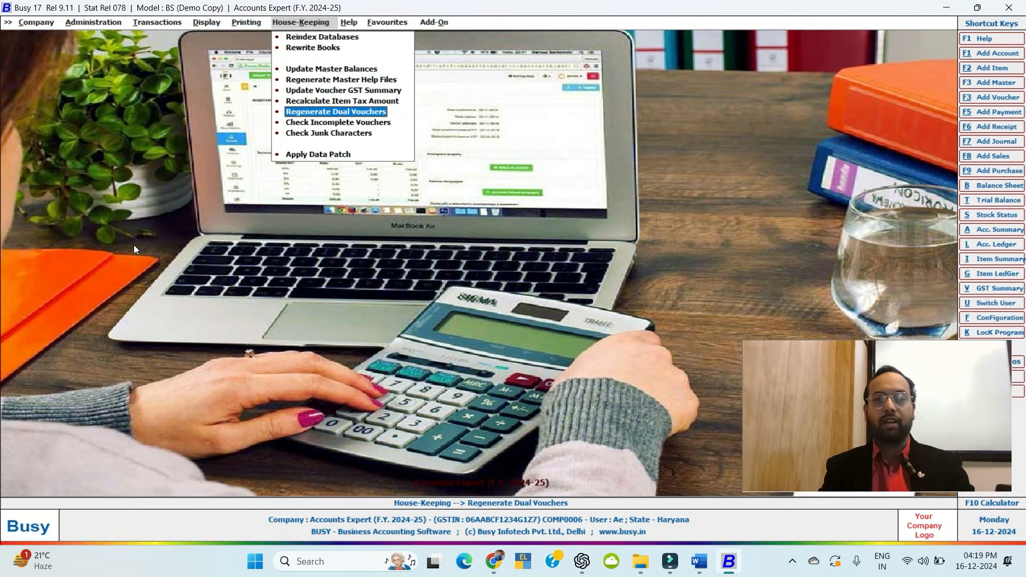
{"action": "key", "text": "Down"}
{"action": "key", "text": "Down"}
{"action": "key", "text": "Up"}
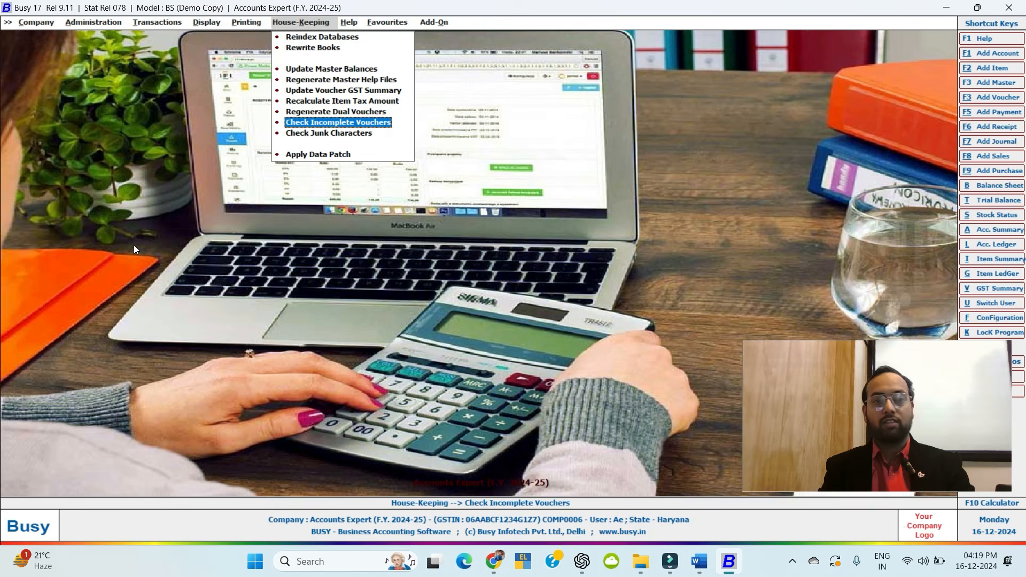
{"action": "key", "text": "Return"}
{"action": "key", "text": "Down"}
{"action": "key", "text": "Return"}
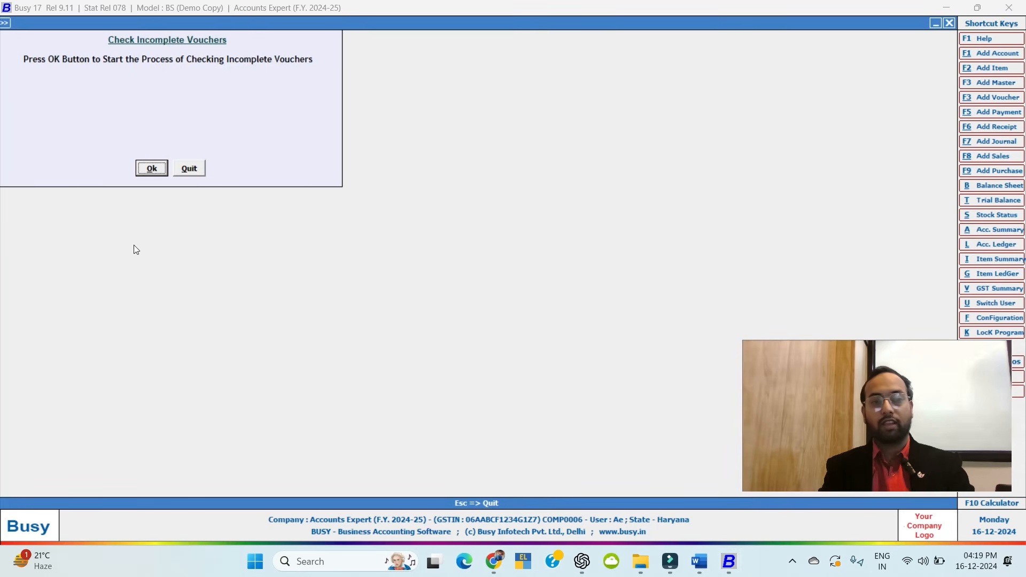
{"action": "key", "text": "Return"}
{"action": "key", "text": "Return"}
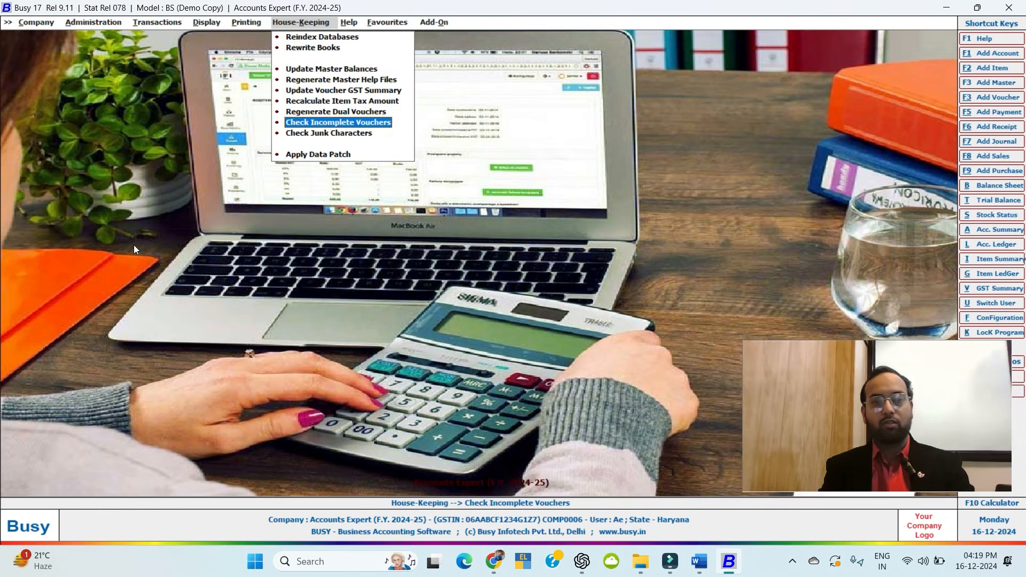
Run Check Junk Characters, which lists no affected masters.
{"action": "key", "text": "Down"}
{"action": "key", "text": "Return"}
{"action": "key", "text": "Down"}
{"action": "key", "text": "Return"}
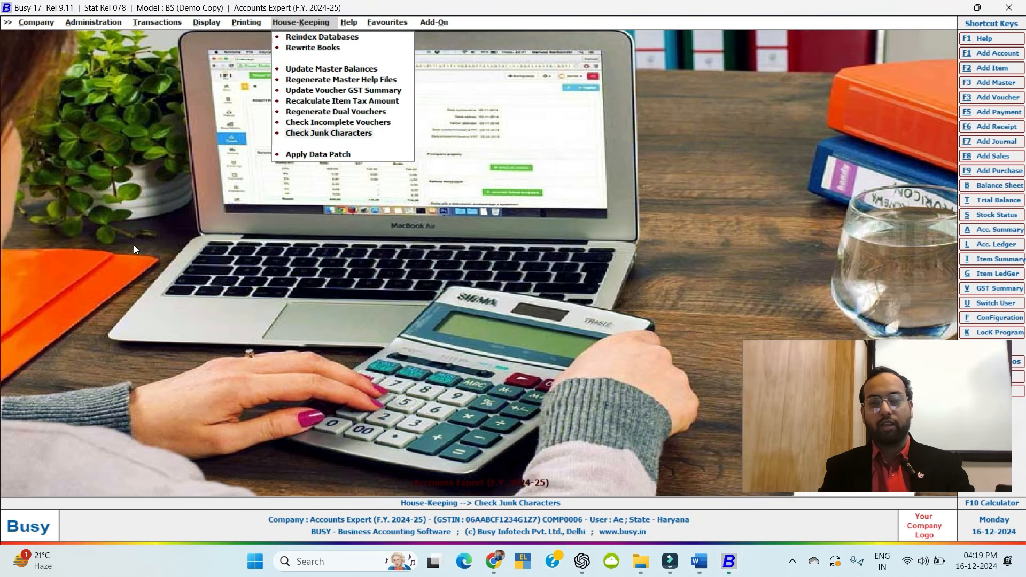
{"action": "key", "text": "Return"}
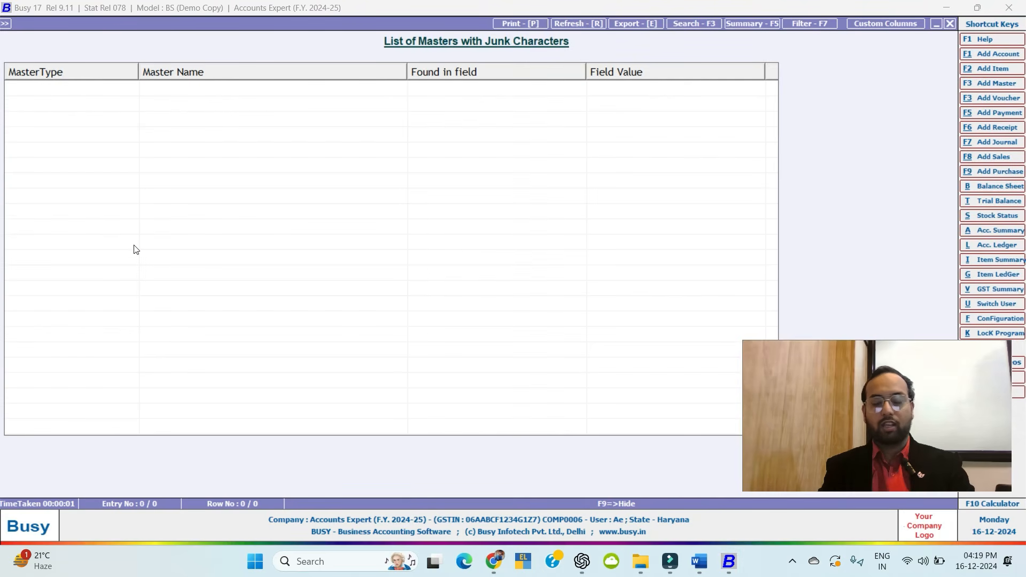
{"action": "key", "text": "Escape"}
{"action": "key", "text": "Escape"}
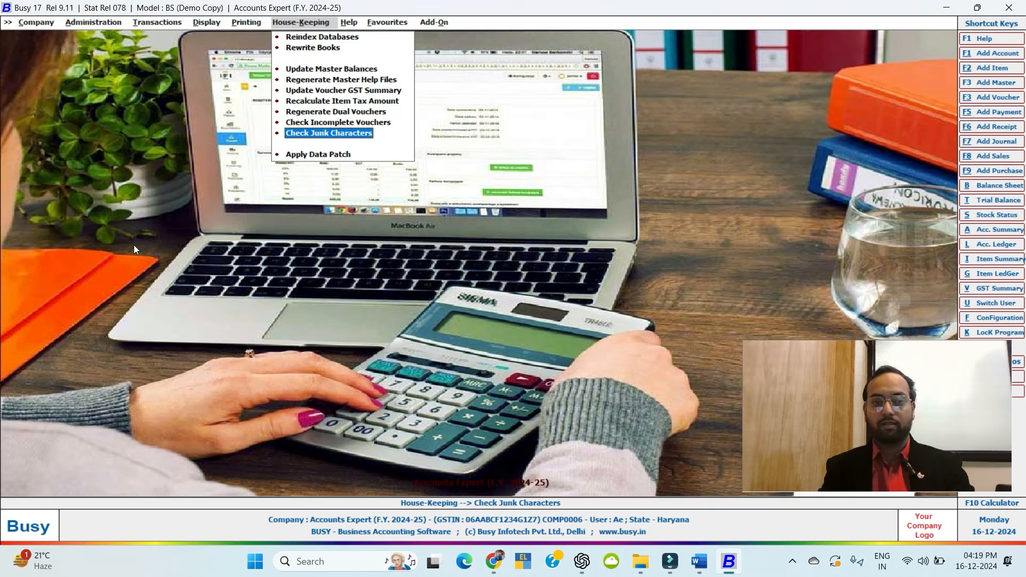
{"action": "key", "text": "Down"}
{"action": "key", "text": "Up"}
{"action": "key", "text": "Up"}
{"action": "key", "text": "Up"}
{"action": "key", "text": "Up"}
Browse the House-Keeping, Help, Favourites and Printing menus.
{"action": "key", "text": "Right"}
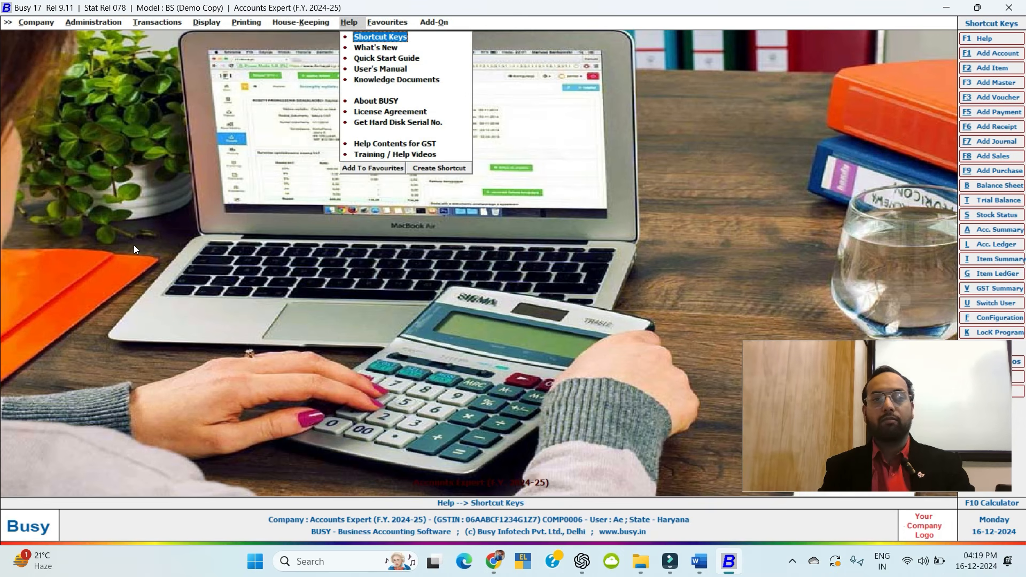
{"action": "key", "text": "Left"}
{"action": "key", "text": "Down"}
{"action": "key", "text": "Down"}
{"action": "key", "text": "Down"}
{"action": "key", "text": "Down"}
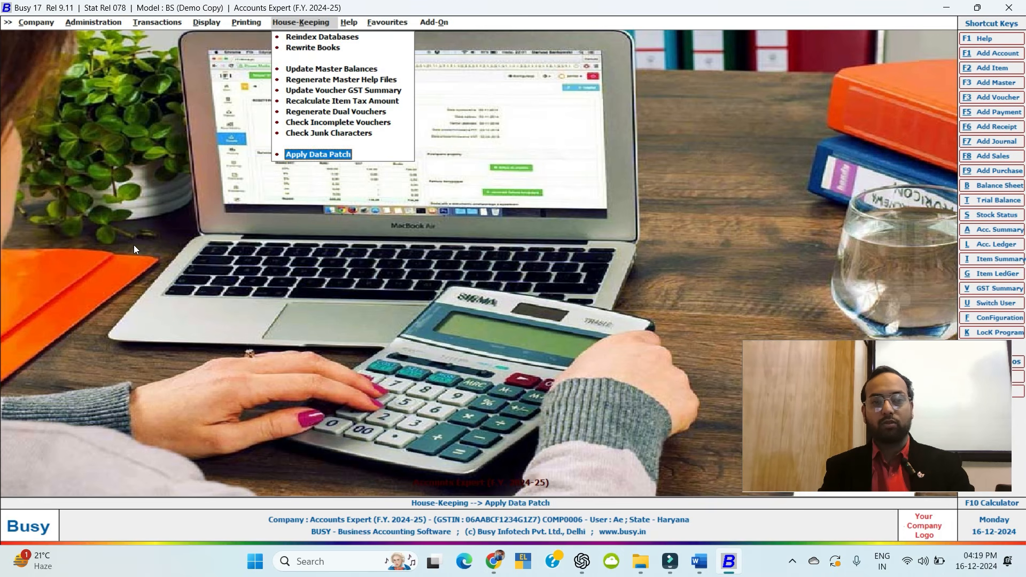
{"action": "key", "text": "Down"}
{"action": "key", "text": "Right"}
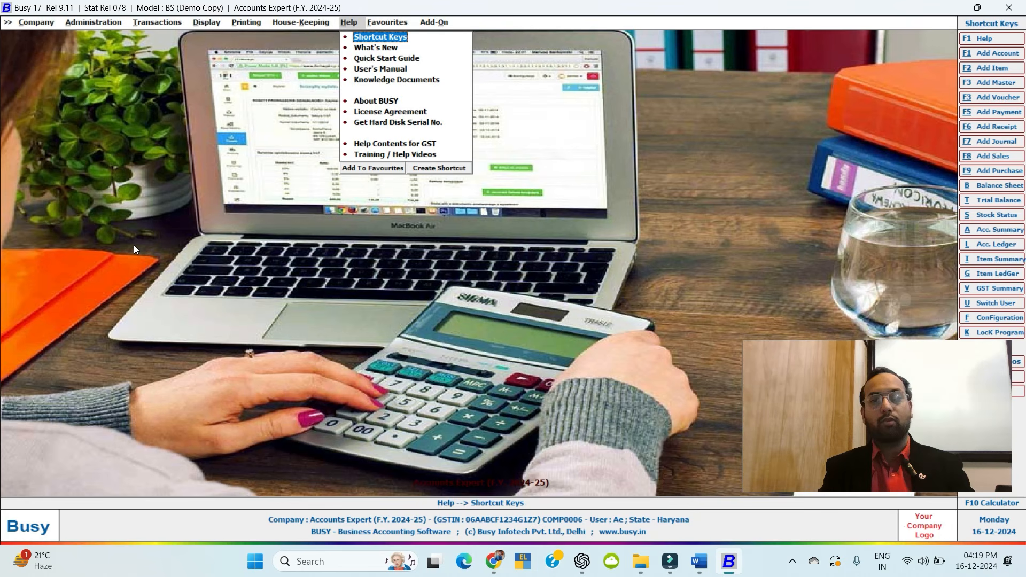
{"action": "key", "text": "Right"}
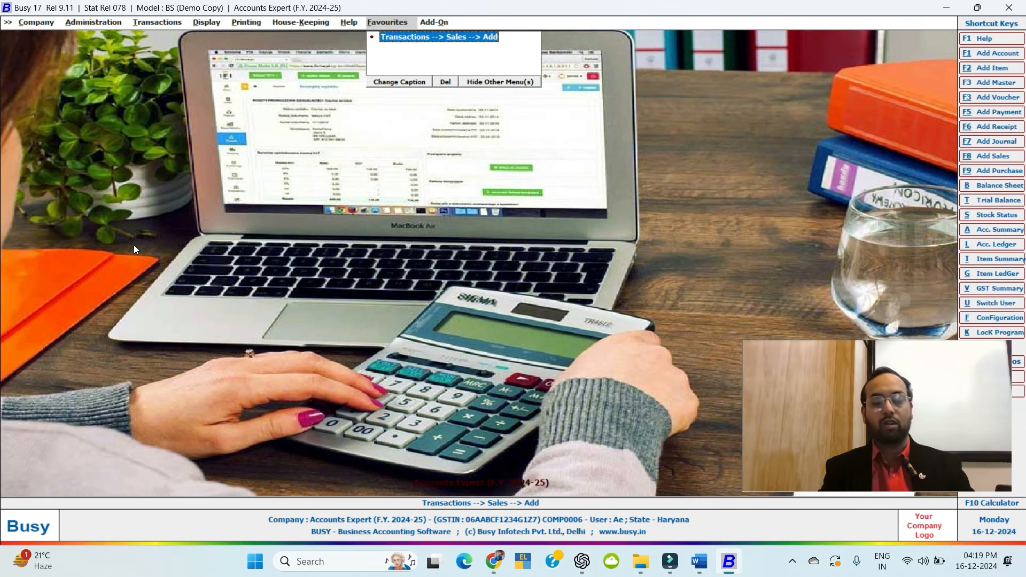
{"action": "key", "text": "Left"}
{"action": "key", "text": "Left"}
{"action": "key", "text": "Left"}
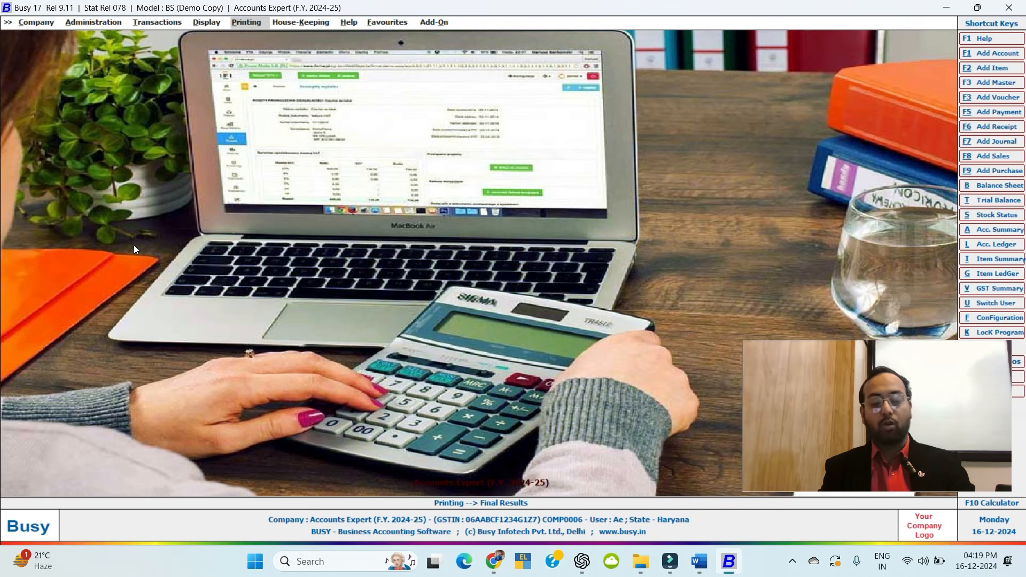
Launch and close the Transactions --> Sales --> Add favourite, then open the F10 Calculator.
{"action": "key", "text": "Right"}
{"action": "key", "text": "Right"}
{"action": "key", "text": "Right"}
{"action": "key", "text": "Return"}
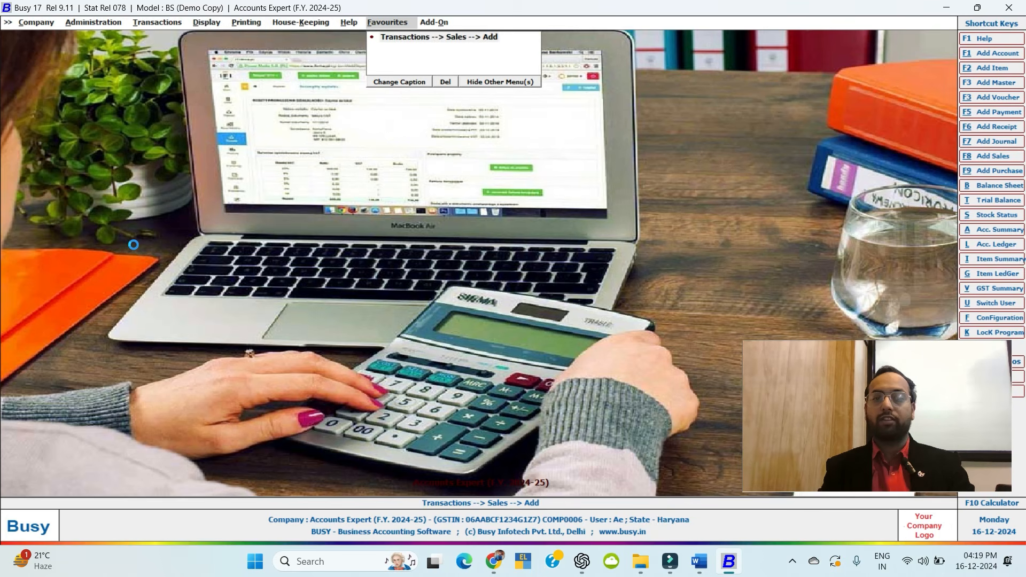
{"action": "key", "text": "Escape"}
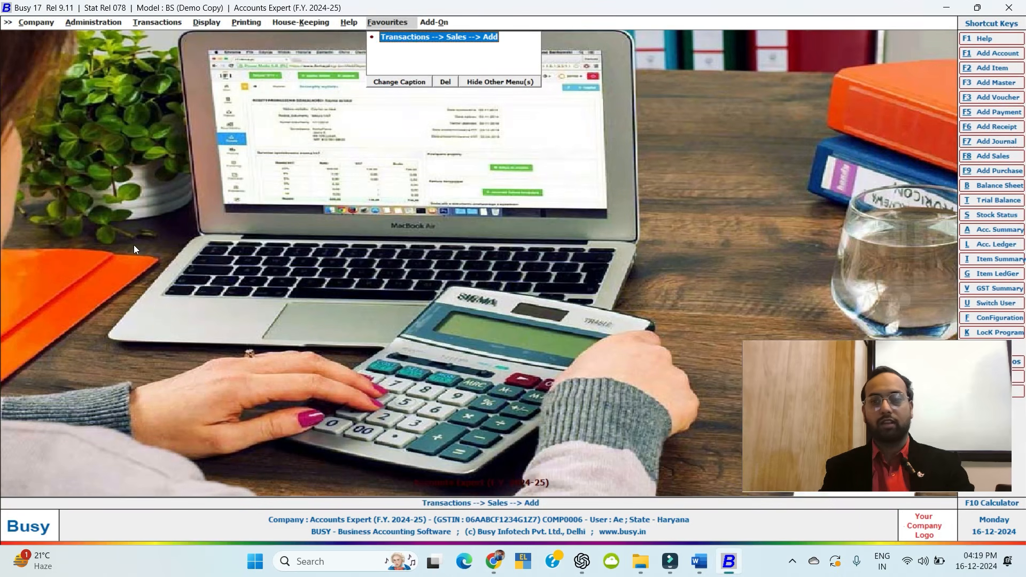
{"action": "key", "text": "Escape"}
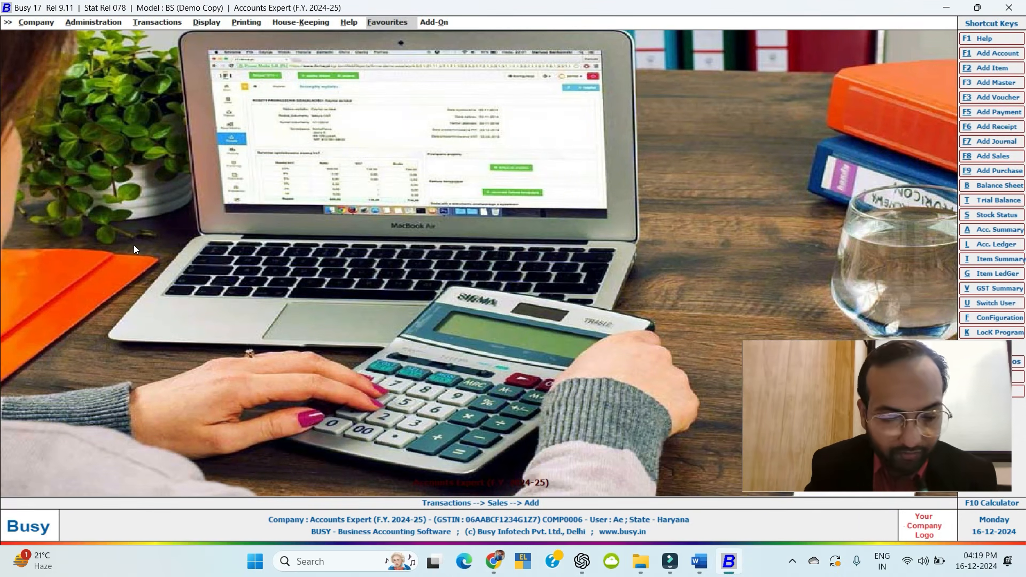
{"action": "key", "text": "F10"}
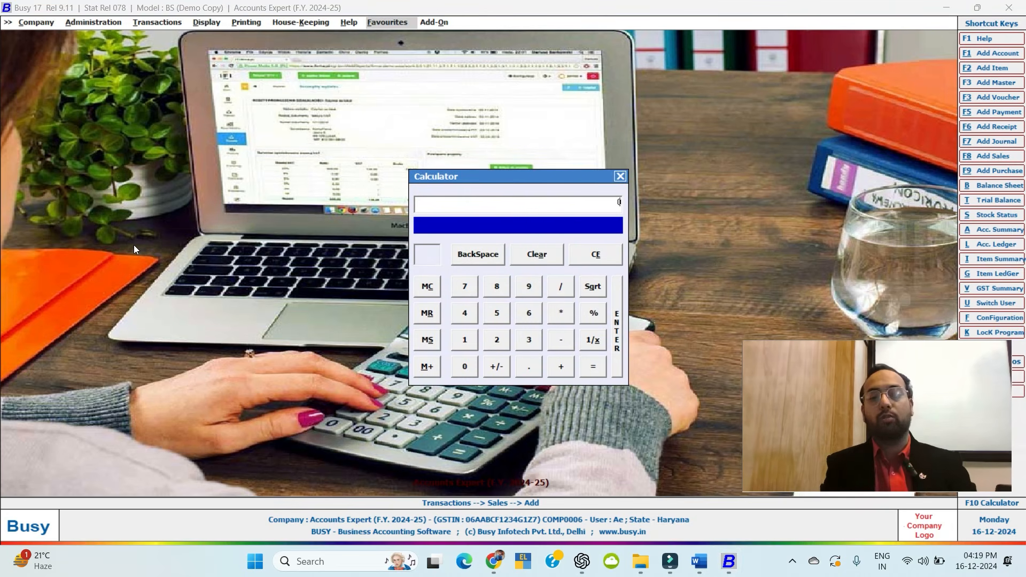
Compute 100+100 = 200 in the Calculator, then clear and close it.
{"action": "type", "text": "100"}
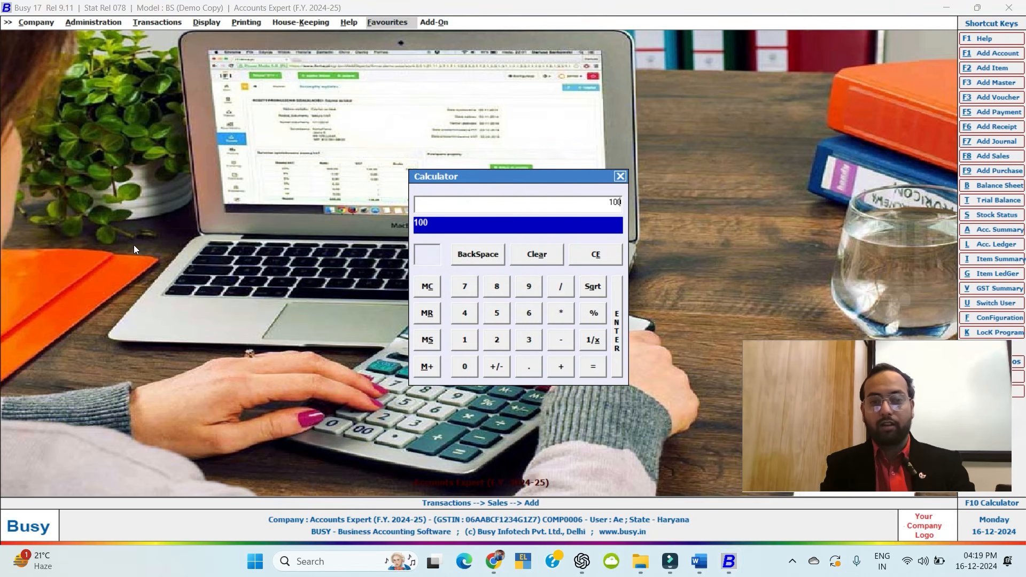
{"action": "type", "text": "+100"}
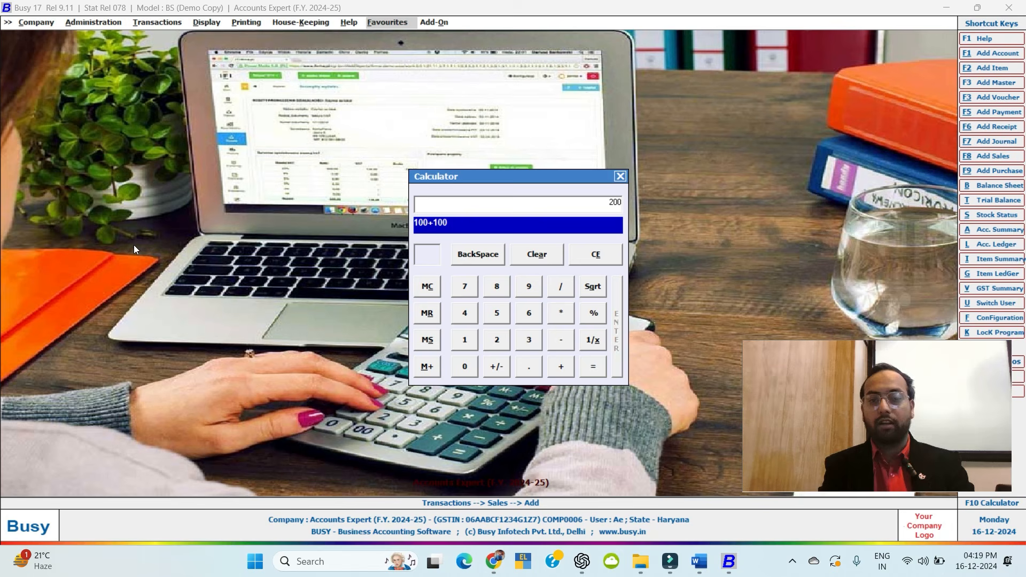
{"action": "key", "text": "Return"}
{"action": "key", "text": "Escape"}
{"action": "key", "text": "Escape"}
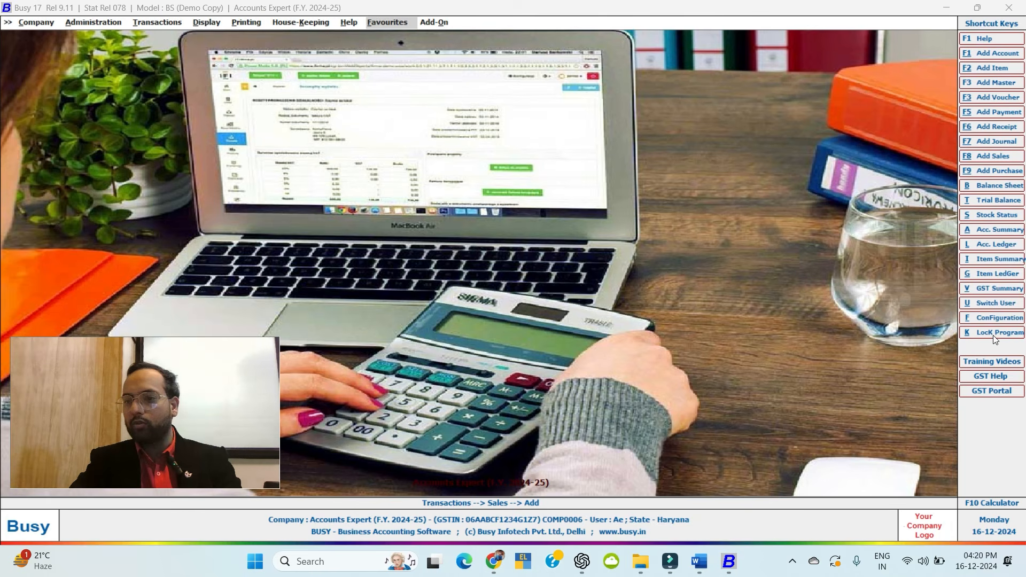
Lock the Busy program, then unlock it by entering the password.
{"action": "left_click", "coordinate": [992, 333]}
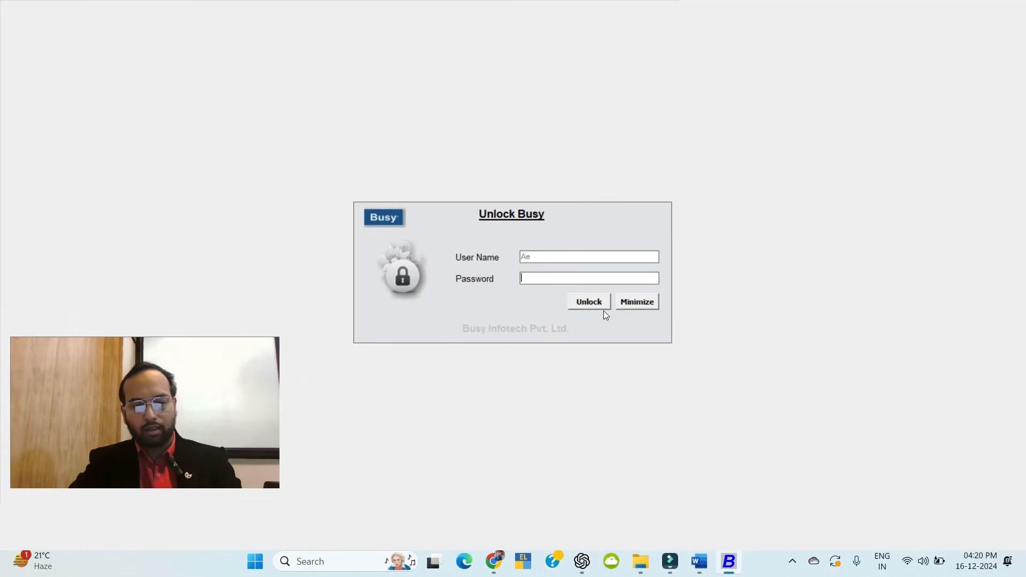
{"action": "type", "text": "*"}
{"action": "key", "text": "Return"}
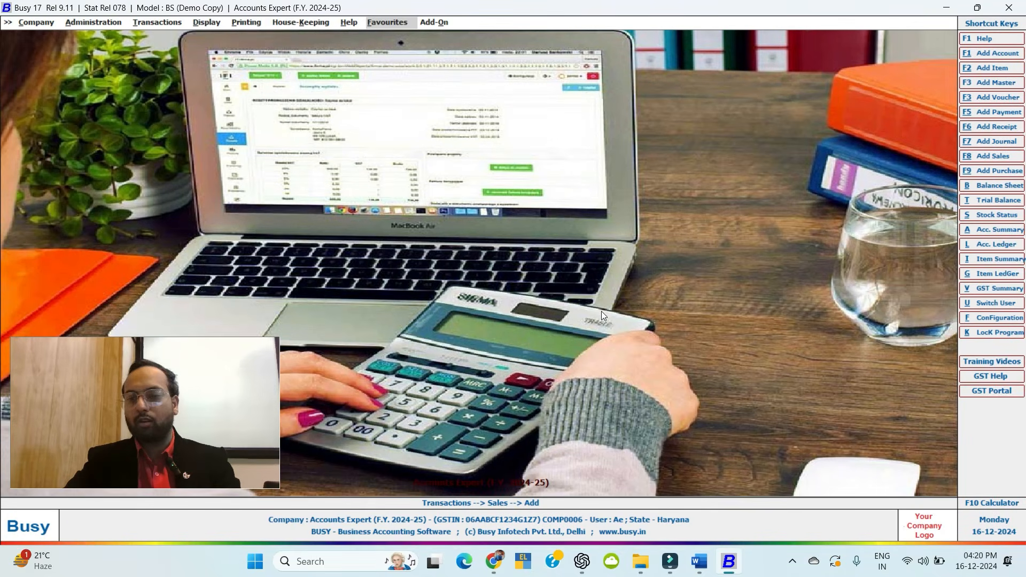
Preview the ConFiguration and Switch User screens, closing each without changes.
{"action": "left_click", "coordinate": [986, 317]}
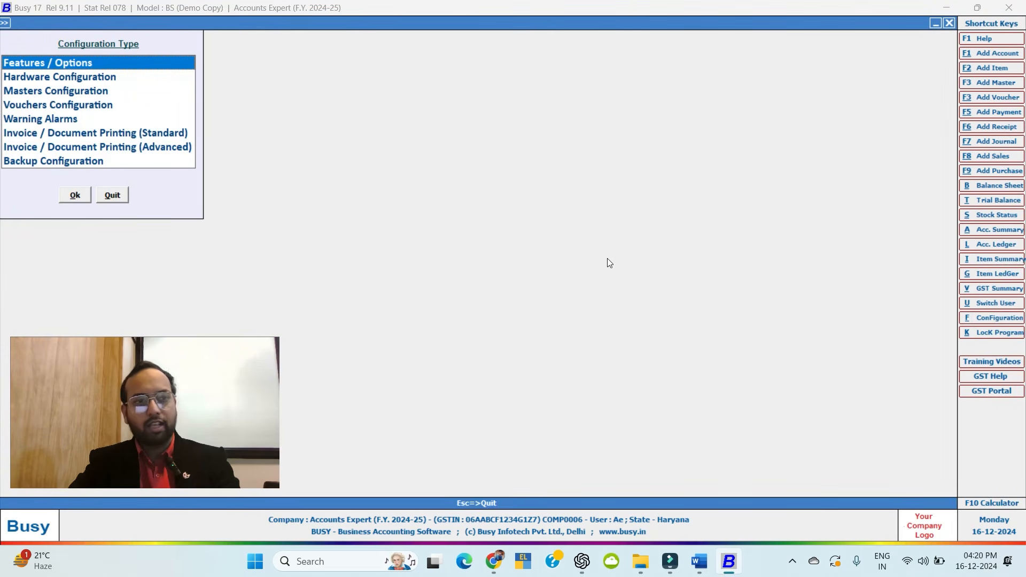
{"action": "key", "text": "Escape"}
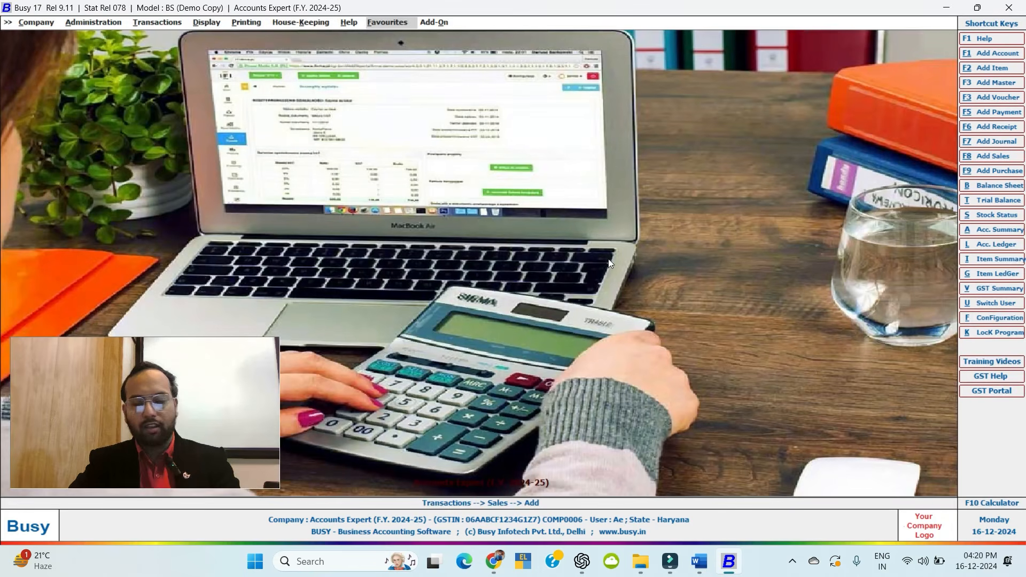
{"action": "left_click", "coordinate": [986, 304]}
{"action": "key", "text": "Escape"}
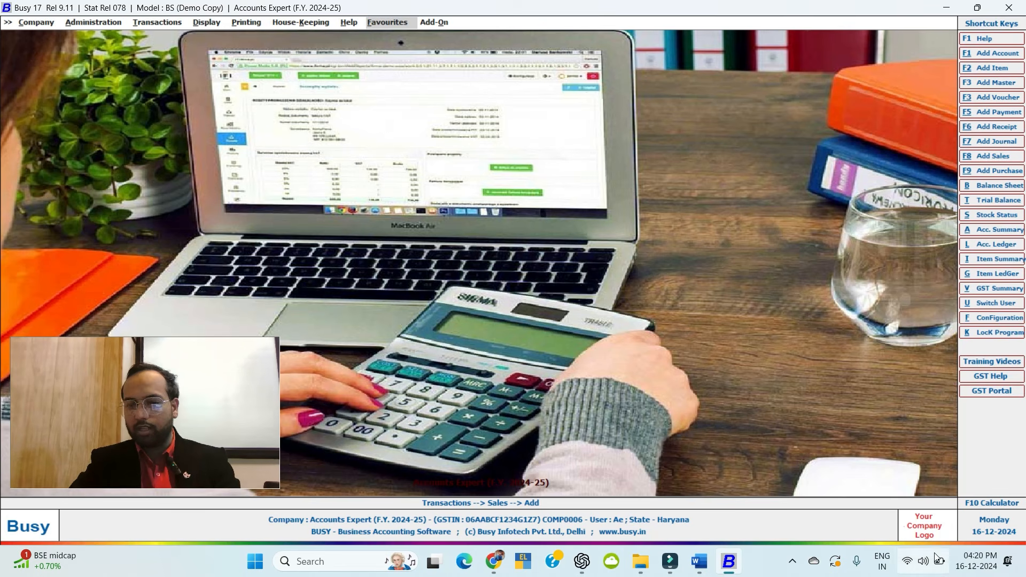
Decline the Specify Company Logo prompt, then show the Company menu options.
{"action": "left_click", "coordinate": [928, 531]}
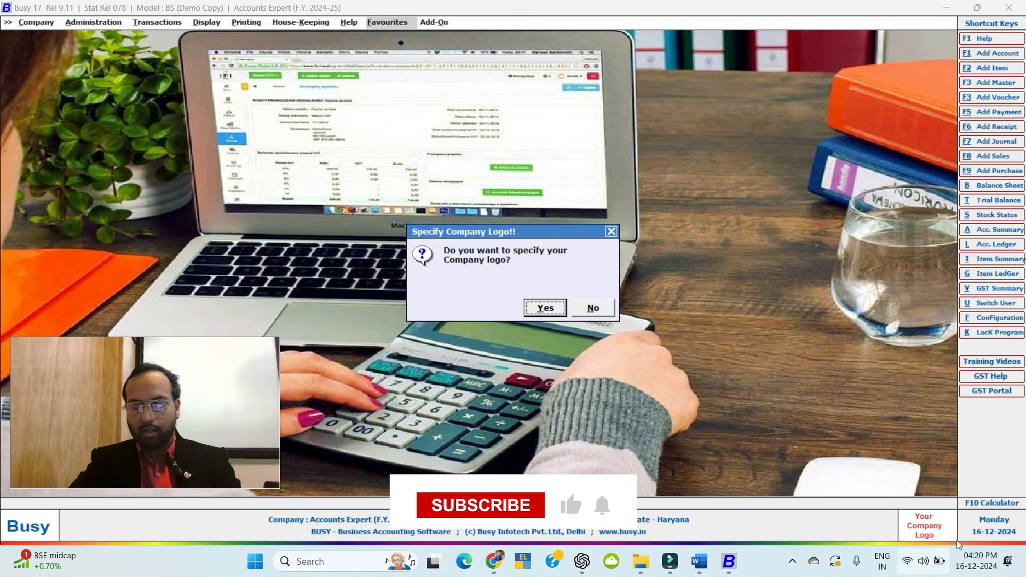
{"action": "left_click_drag", "start_coordinate": [737, 240], "coordinate": [810, 345]}
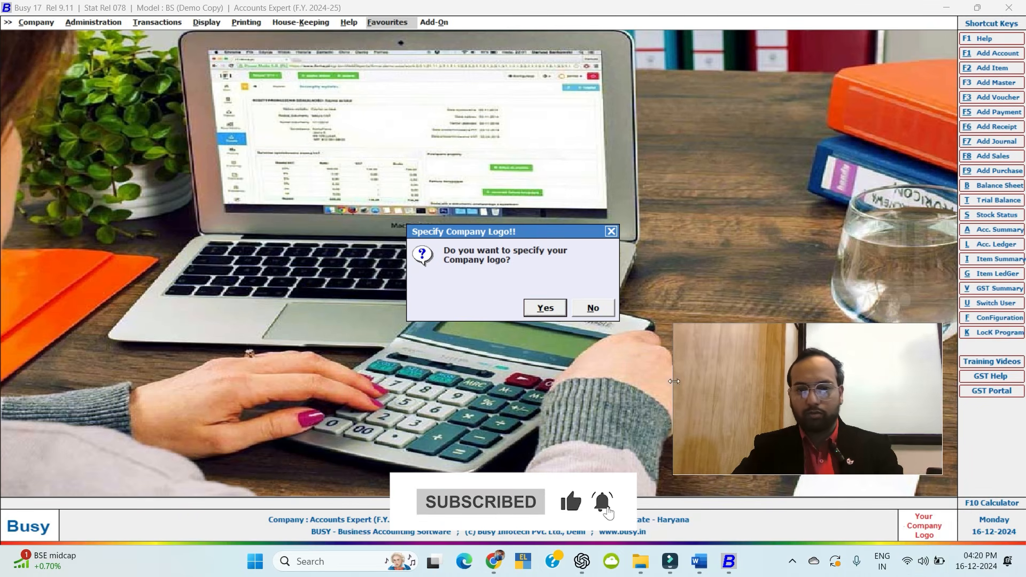
{"action": "left_click", "coordinate": [586, 308]}
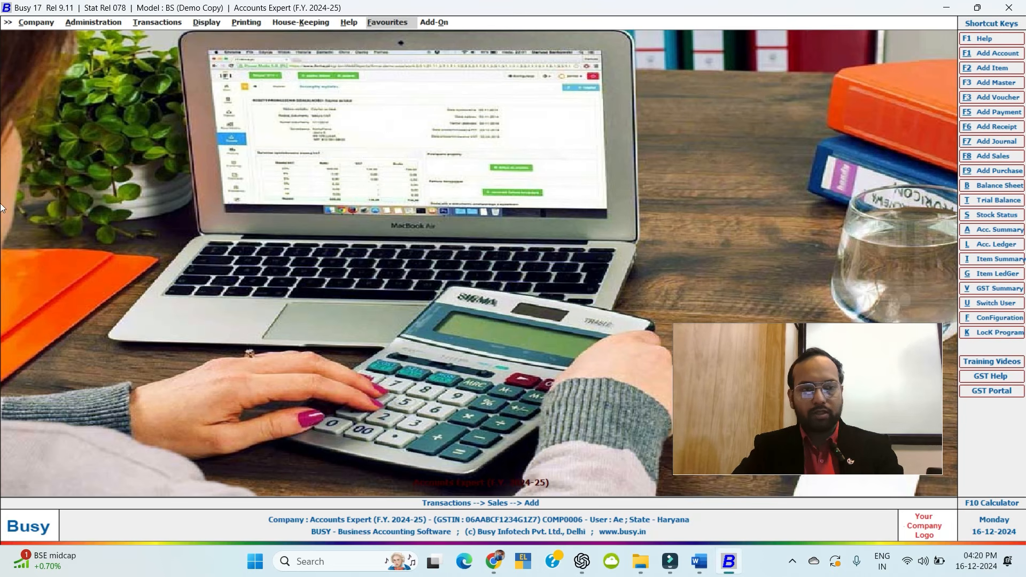
{"action": "left_click", "coordinate": [35, 22]}
Expand and collapse the Administration Utilities list, return to Company, then bring up the Word outline.
{"action": "left_click", "coordinate": [101, 22]}
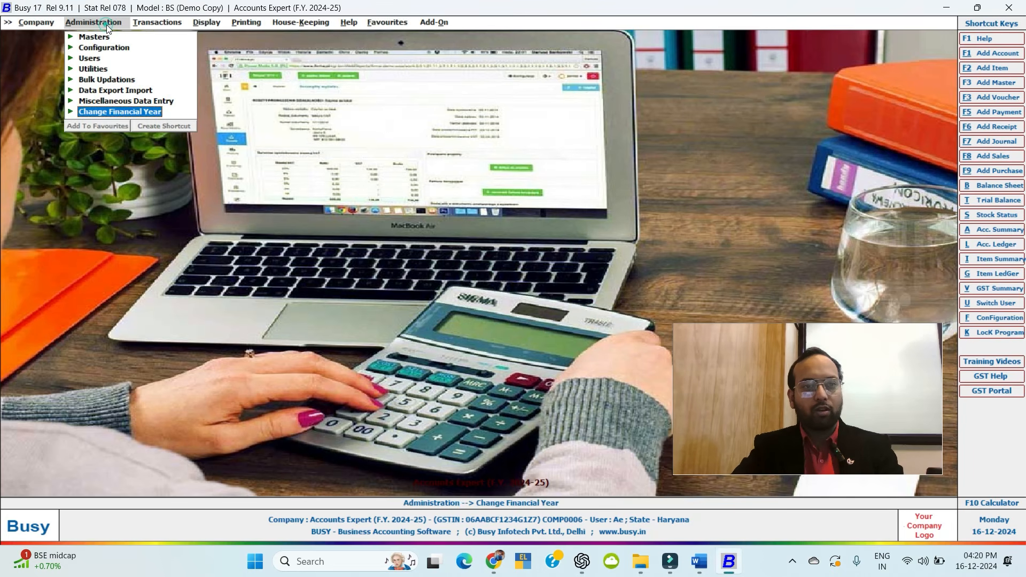
{"action": "left_click", "coordinate": [99, 74]}
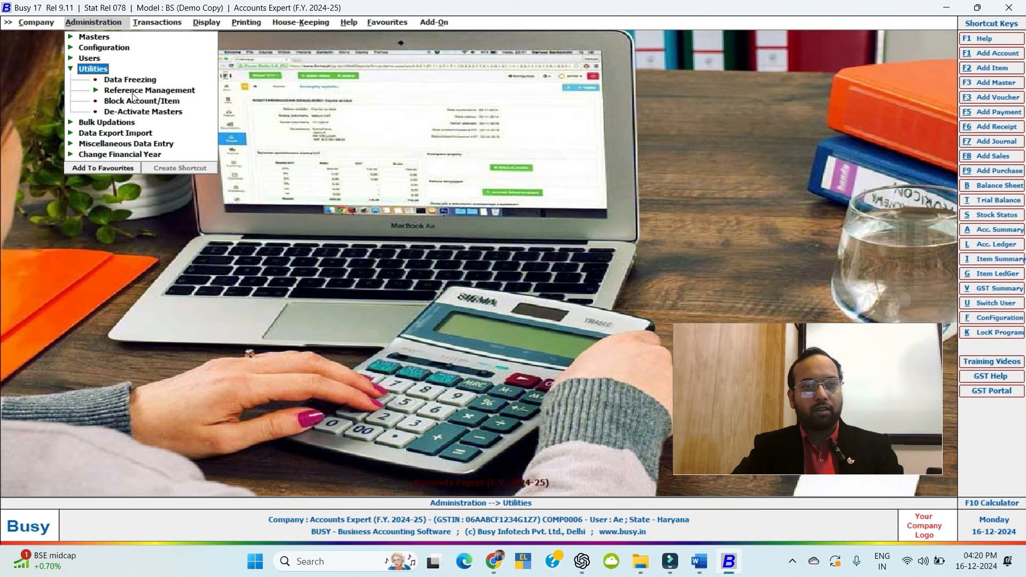
{"action": "left_click", "coordinate": [91, 70]}
{"action": "key", "text": "Left"}
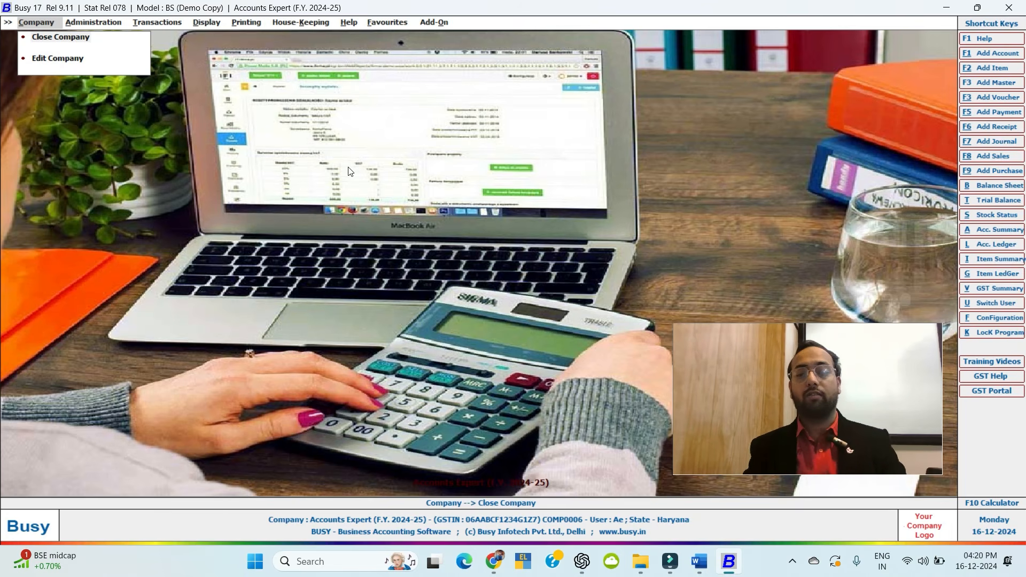
{"action": "left_click", "coordinate": [698, 561]}
{"action": "scroll", "coordinate": [450, 194], "scroll_direction": "up", "scroll_amount": 10}
Scroll to the top of the 'Busy Accounting Software Content' outline.
{"action": "scroll", "coordinate": [450, 194], "scroll_direction": "up", "scroll_amount": 3}
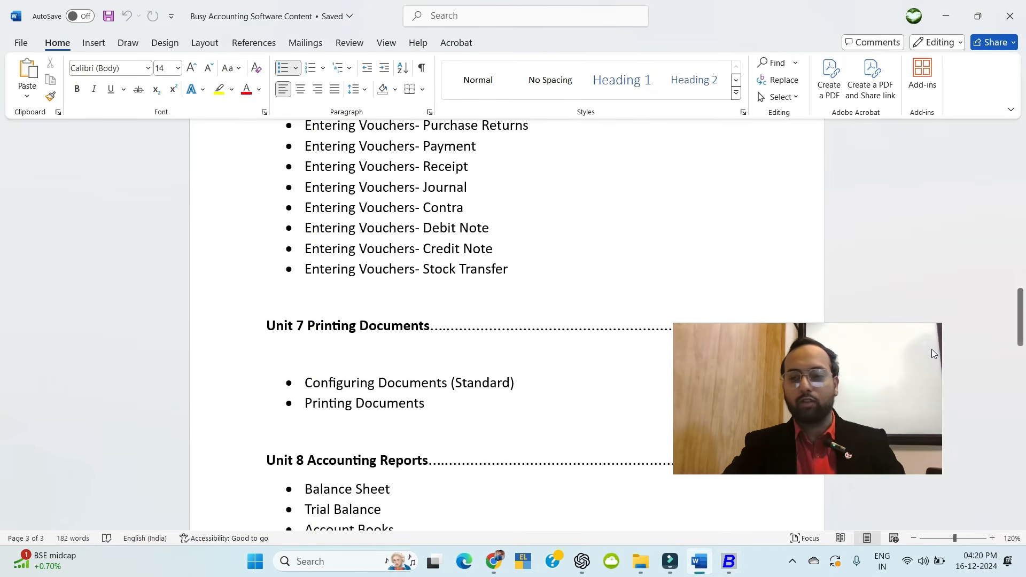
{"action": "left_click_drag", "start_coordinate": [854, 369], "coordinate": [894, 420]}
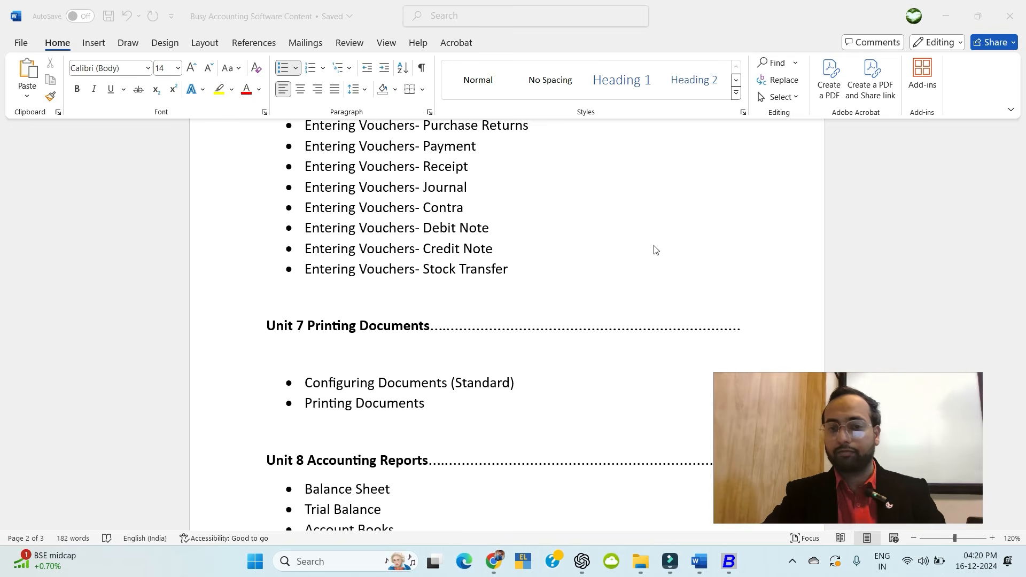
{"action": "scroll", "coordinate": [652, 250], "scroll_direction": "up", "scroll_amount": 15}
{"action": "scroll", "coordinate": [661, 250], "scroll_direction": "up", "scroll_amount": 1}
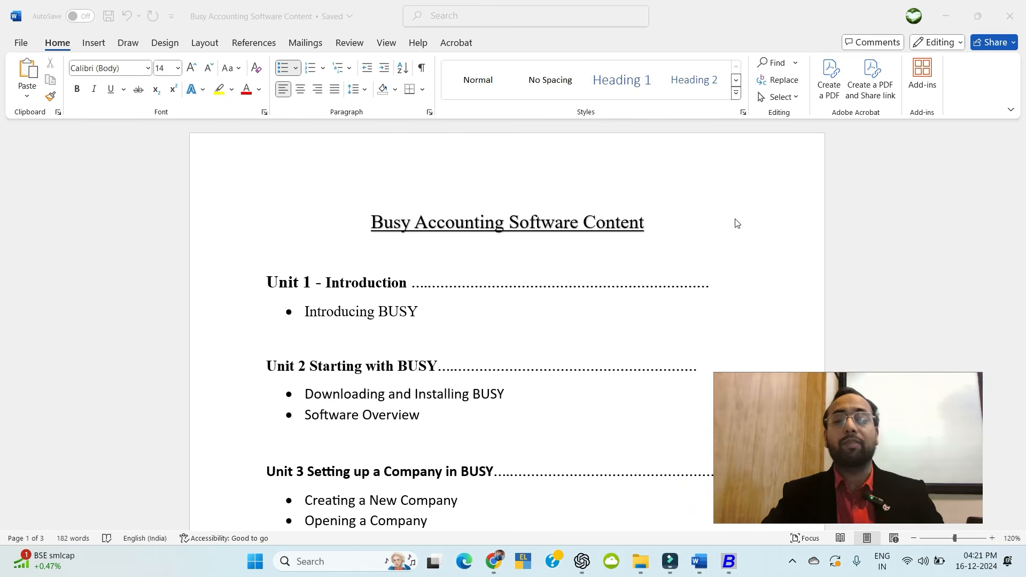
Scroll down through Unit 1 to Unit 11 Year-end Process, then back up.
{"action": "scroll", "coordinate": [383, 291], "scroll_direction": "down", "scroll_amount": 5}
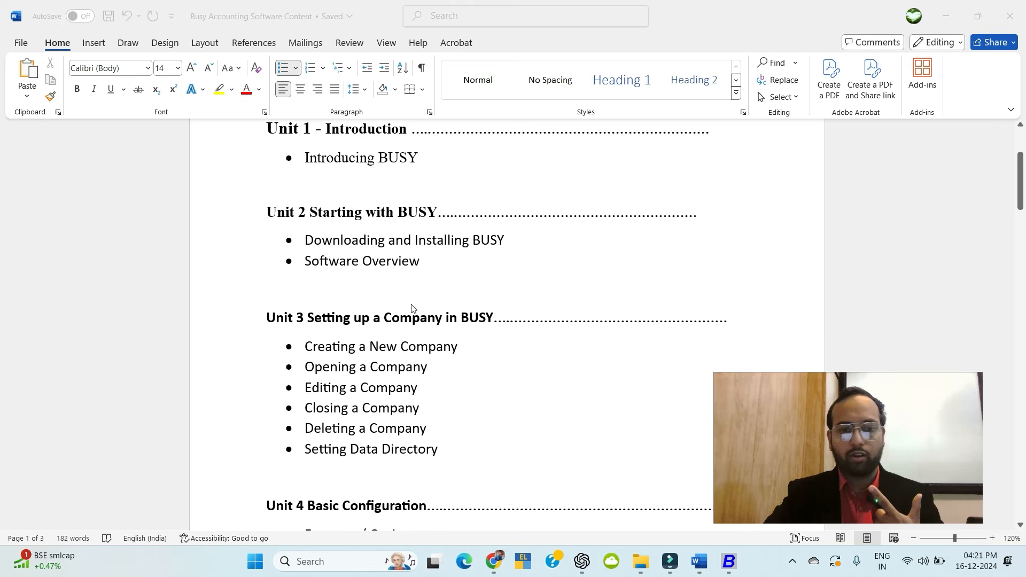
{"action": "scroll", "coordinate": [411, 309], "scroll_direction": "down", "scroll_amount": 3}
{"action": "scroll", "coordinate": [417, 333], "scroll_direction": "down", "scroll_amount": 4}
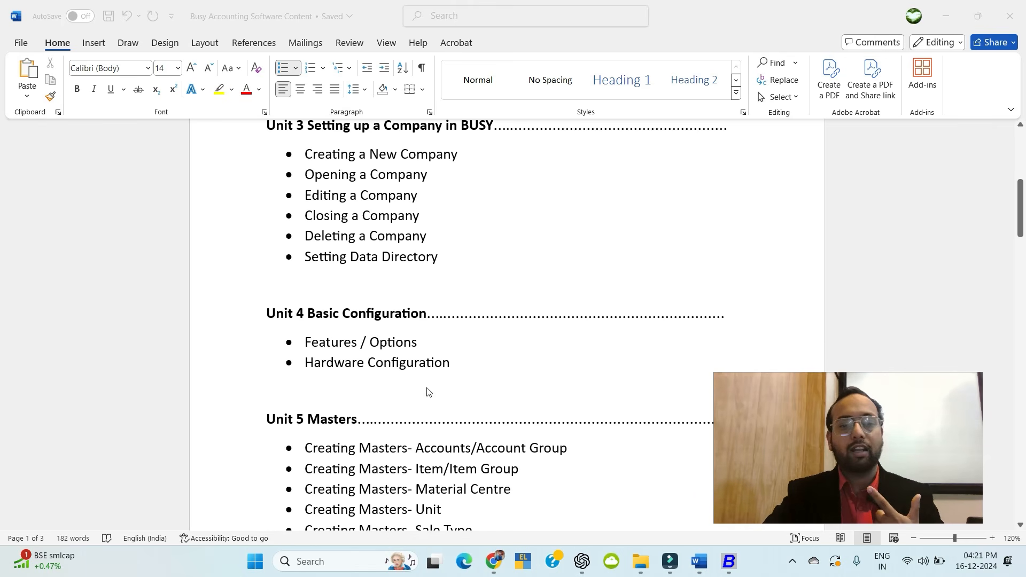
{"action": "scroll", "coordinate": [416, 382], "scroll_direction": "down", "scroll_amount": 3}
{"action": "scroll", "coordinate": [433, 436], "scroll_direction": "down", "scroll_amount": 12}
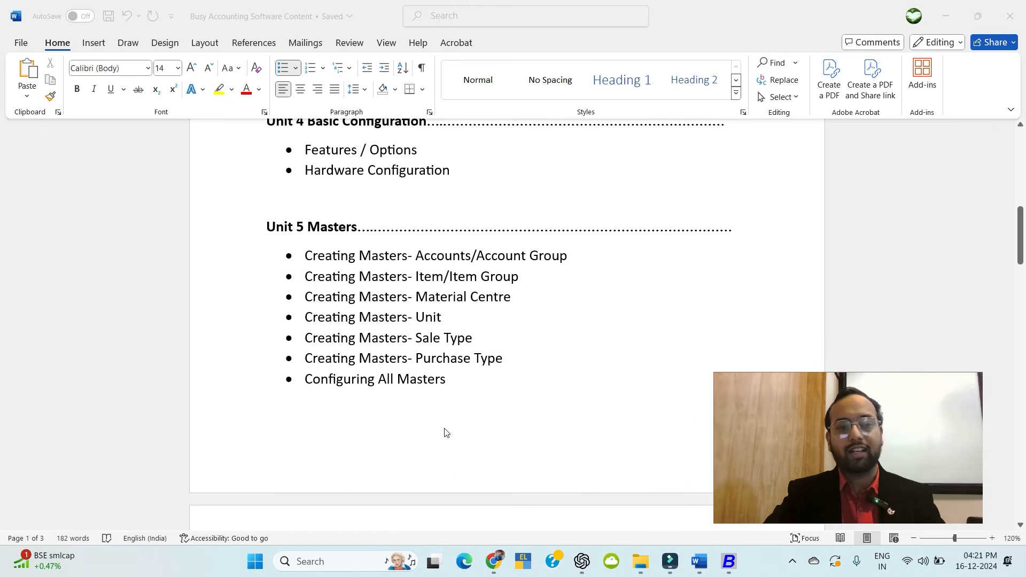
{"action": "scroll", "coordinate": [367, 343], "scroll_direction": "down", "scroll_amount": 15}
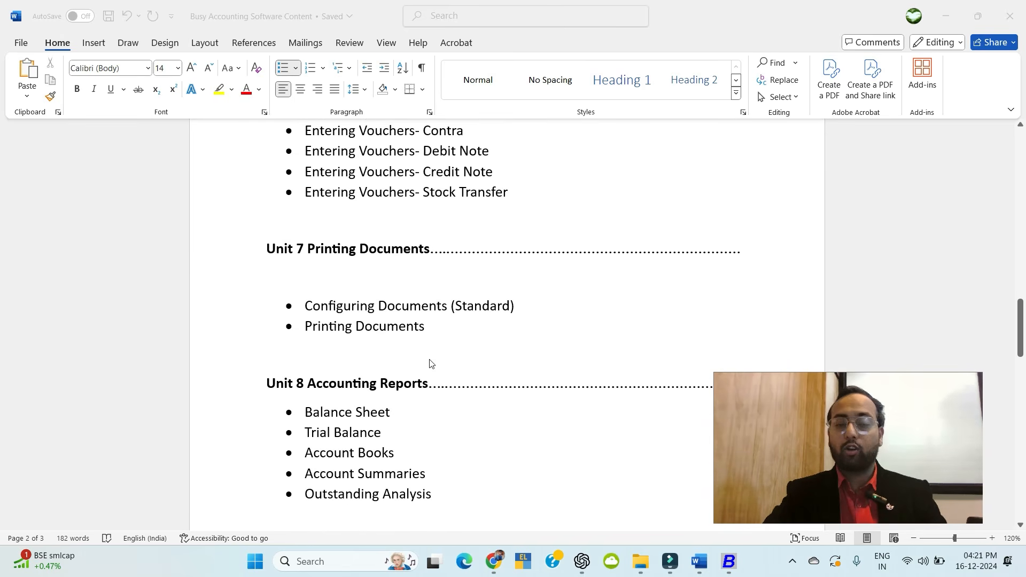
{"action": "scroll", "coordinate": [445, 418], "scroll_direction": "down", "scroll_amount": 3}
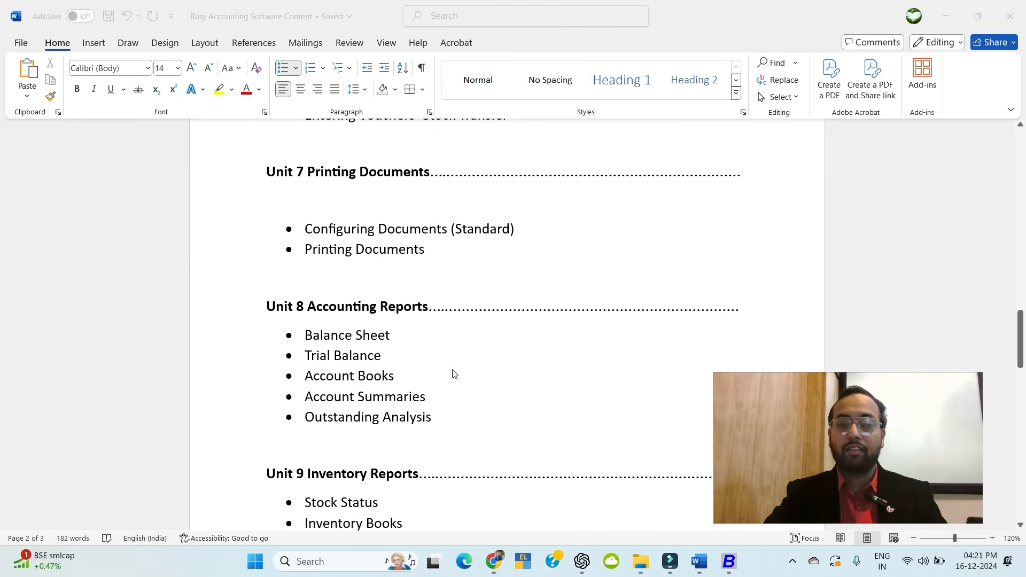
{"action": "scroll", "coordinate": [366, 394], "scroll_direction": "down", "scroll_amount": 6}
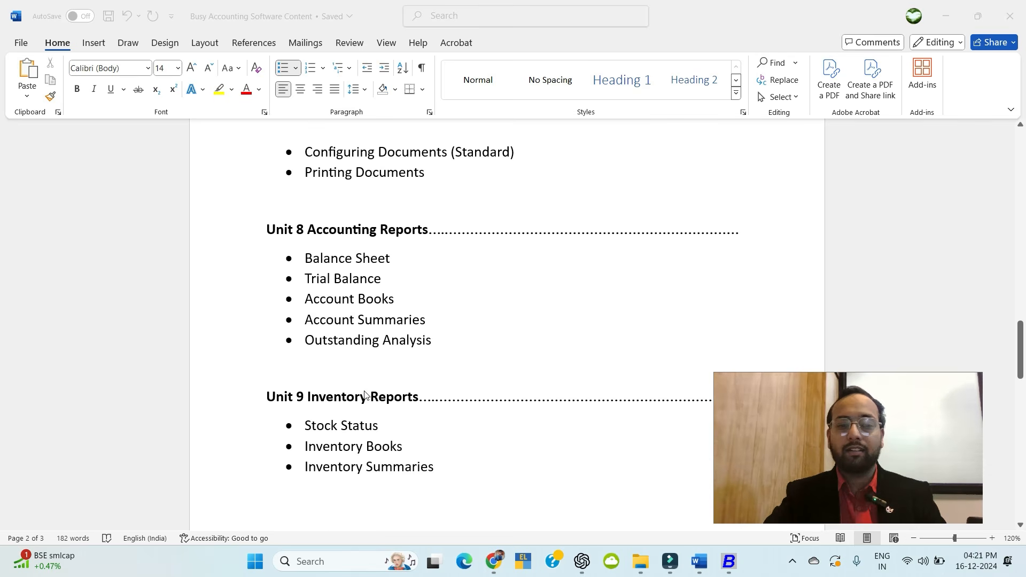
{"action": "scroll", "coordinate": [350, 458], "scroll_direction": "down", "scroll_amount": 15}
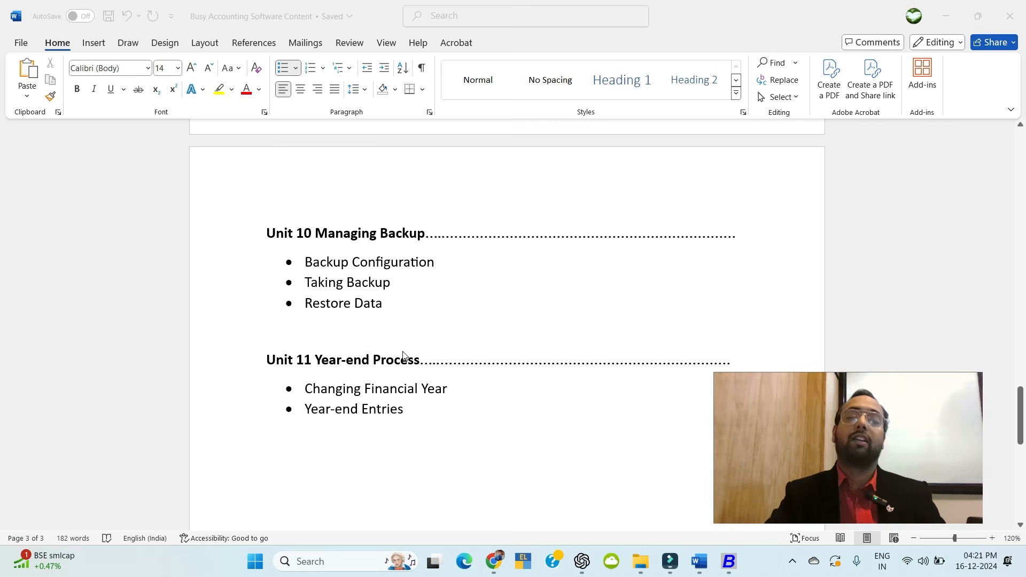
{"action": "scroll", "coordinate": [564, 330], "scroll_direction": "up", "scroll_amount": 20}
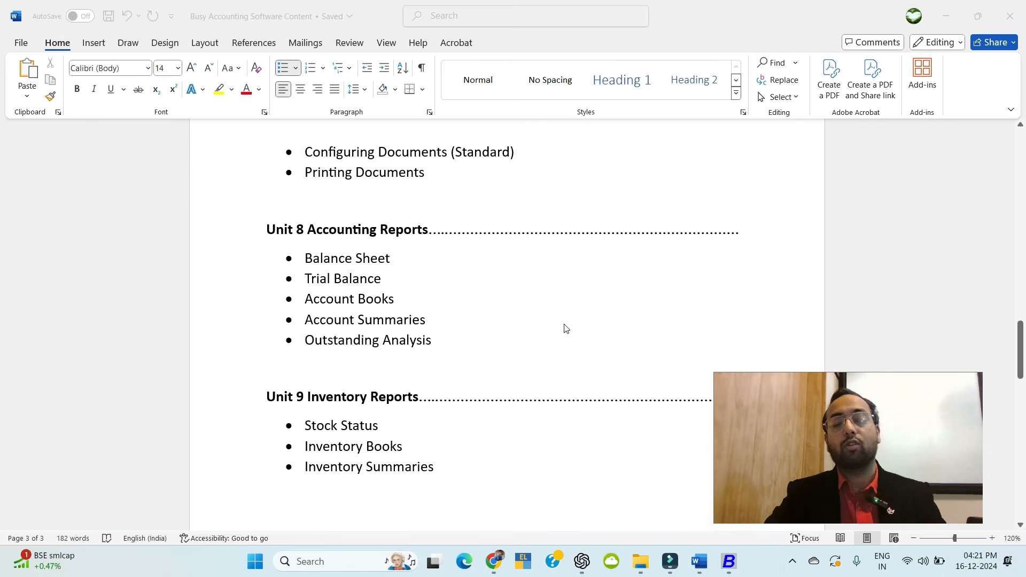
{"action": "scroll", "coordinate": [566, 328], "scroll_direction": "up", "scroll_amount": 20}
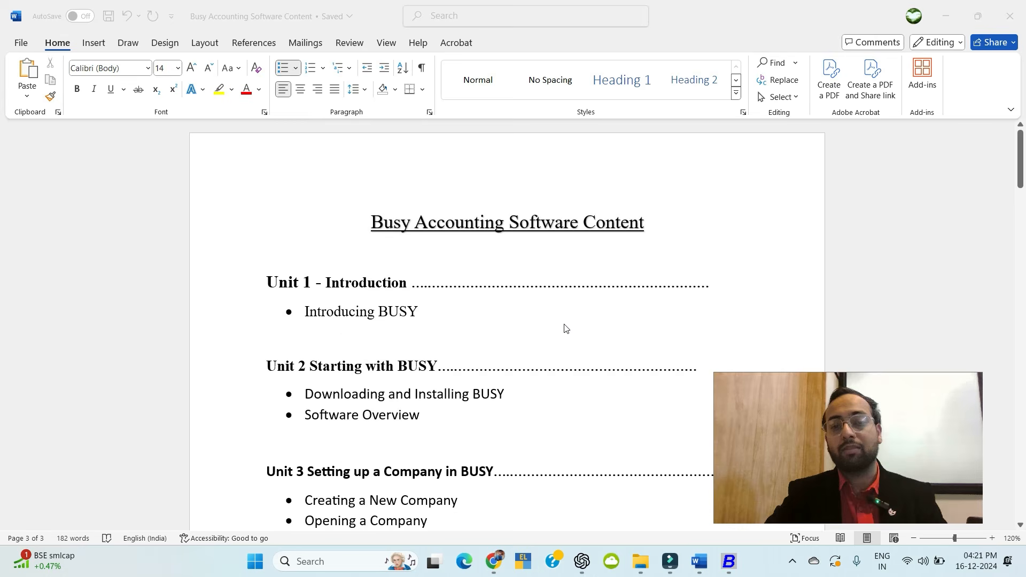